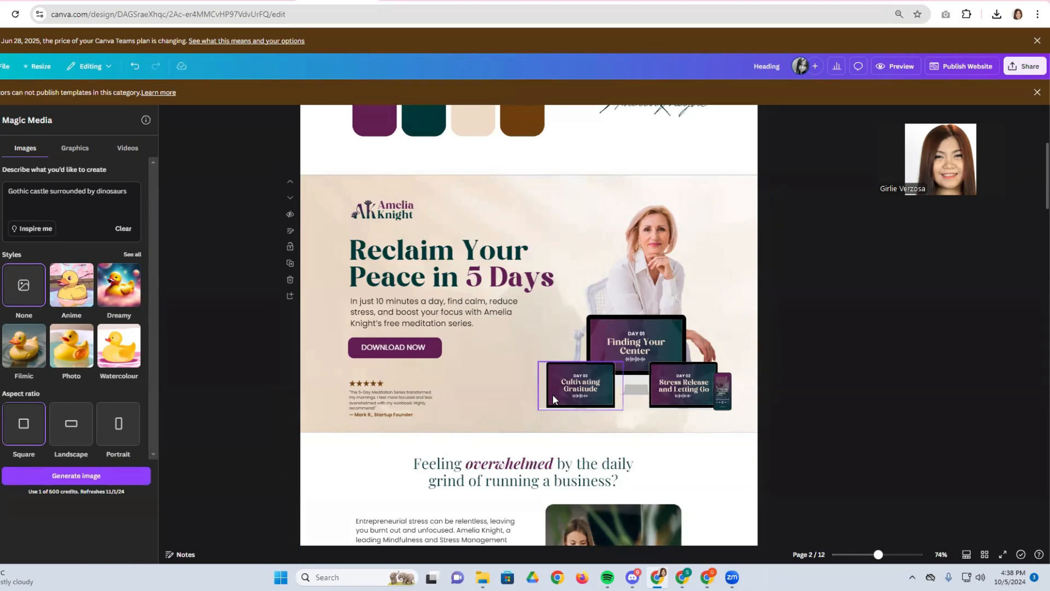
Examine the fonts, colour palette and logo on the design's brand page and the hero section below it.
scroll(553, 394, "up", 4)
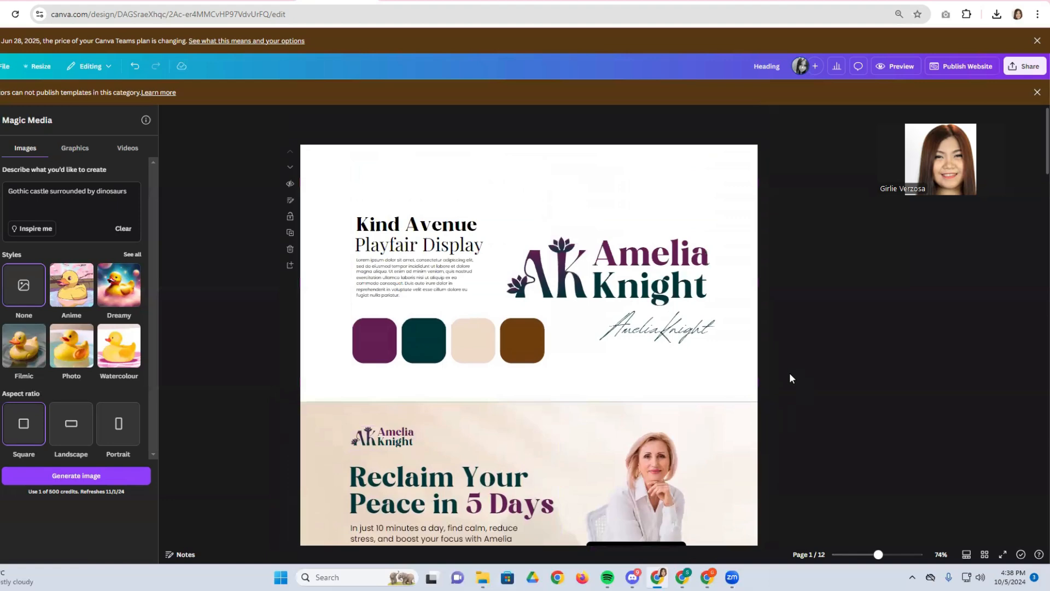
left_click(343, 205)
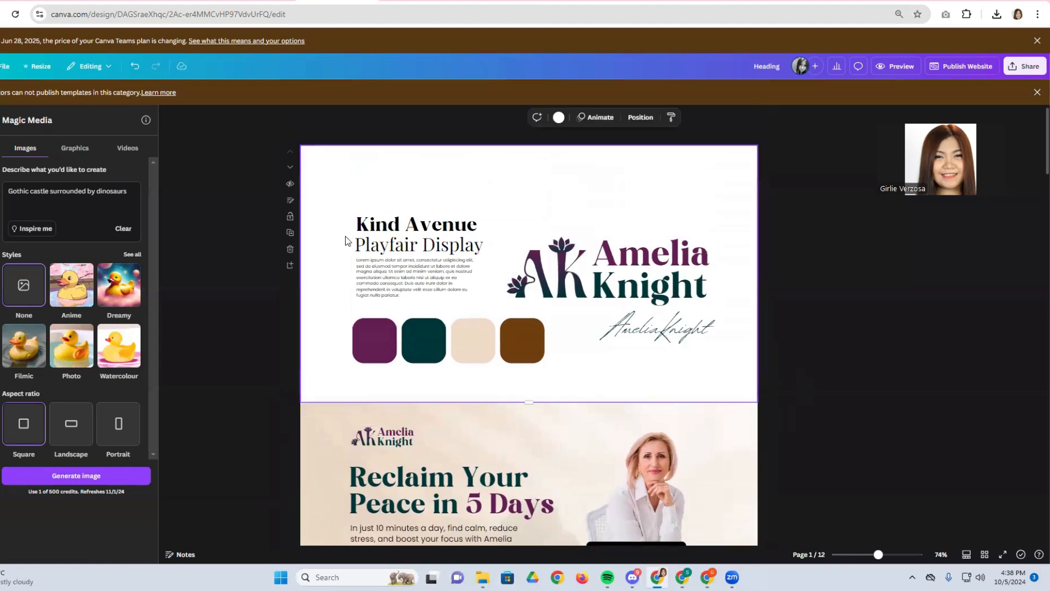
left_click(626, 272)
left_click(626, 272)
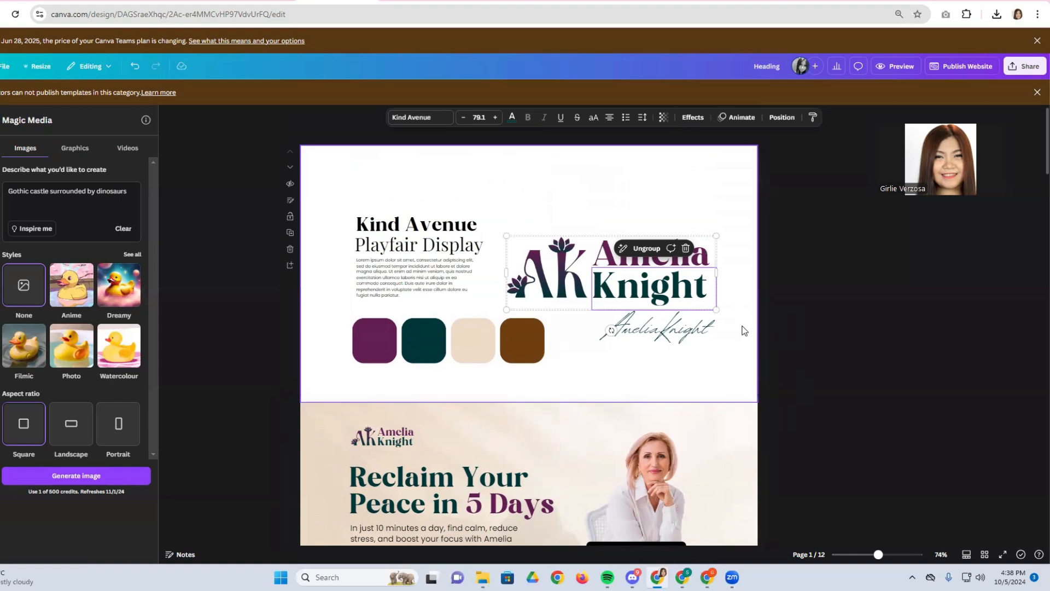
scroll(744, 330, "down", 2)
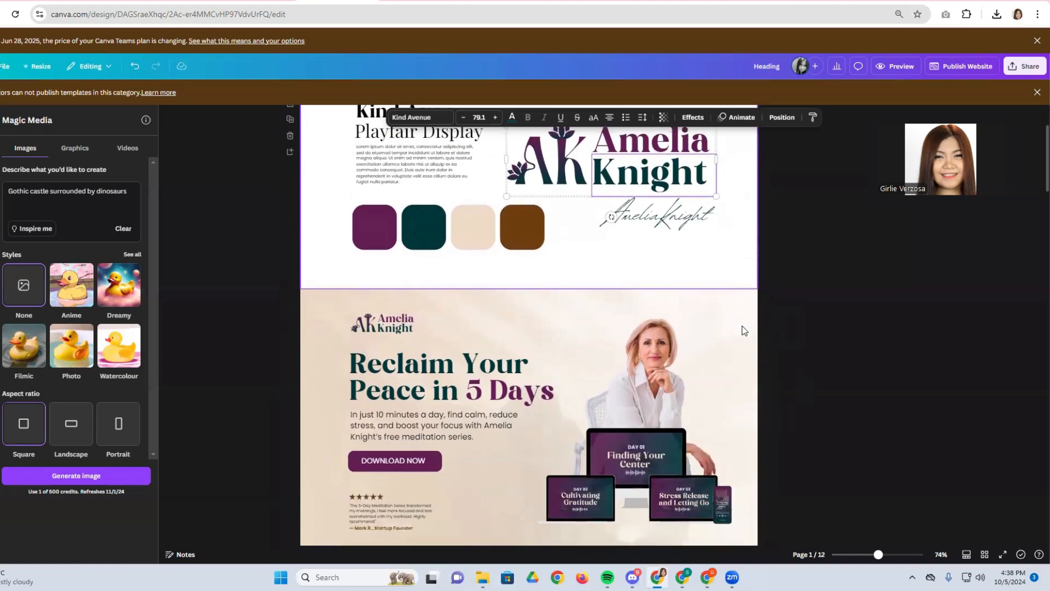
scroll(744, 331, "down", 1)
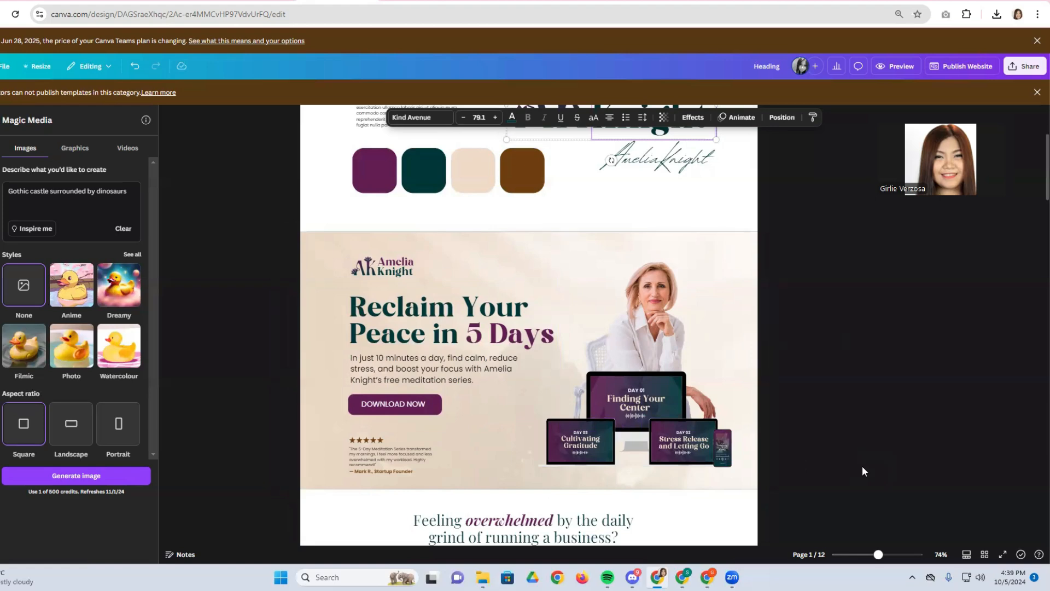
scroll(860, 468, "up", 2)
scroll(857, 464, "down", 2)
Switch to the Etsy product spreadsheet and review the Mindfulness and Stress Management Coach giveaway entry on the Funnel Breakdown sheet.
left_click(164, 1)
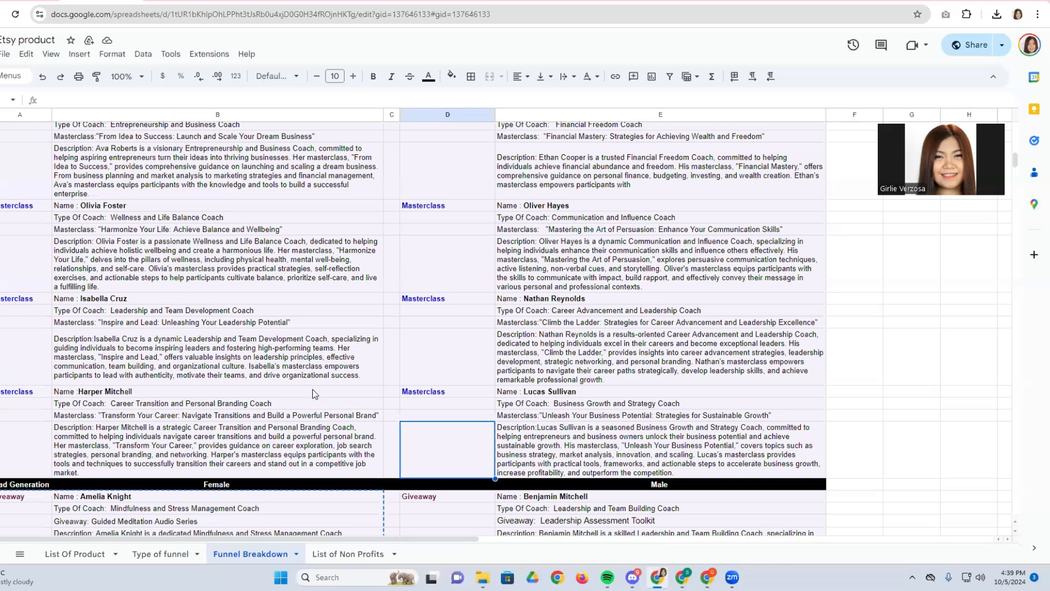
scroll(313, 389, "down", 5)
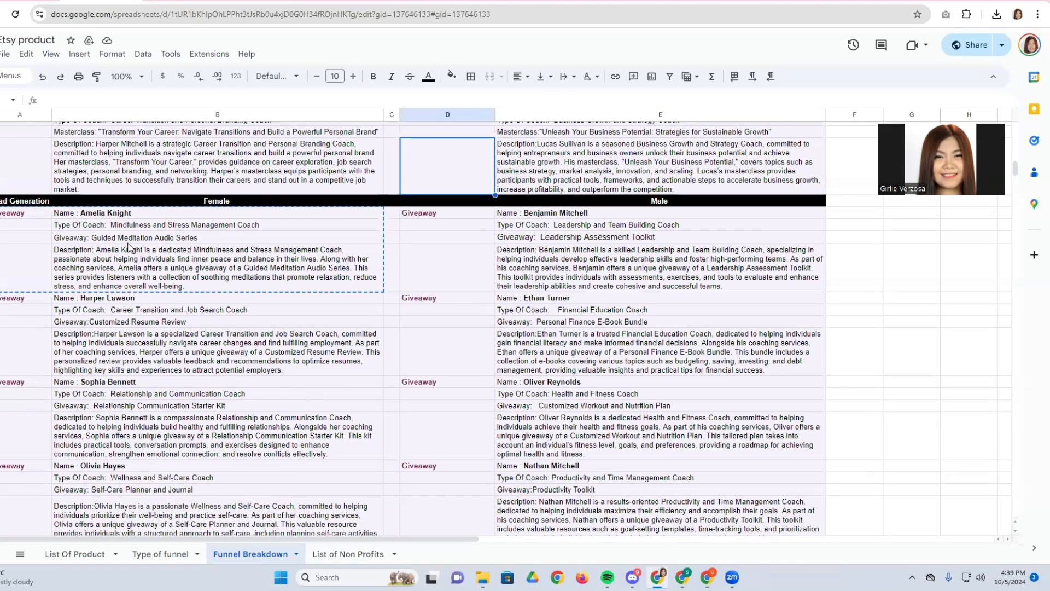
left_click(108, 214)
triple_click(81, 213)
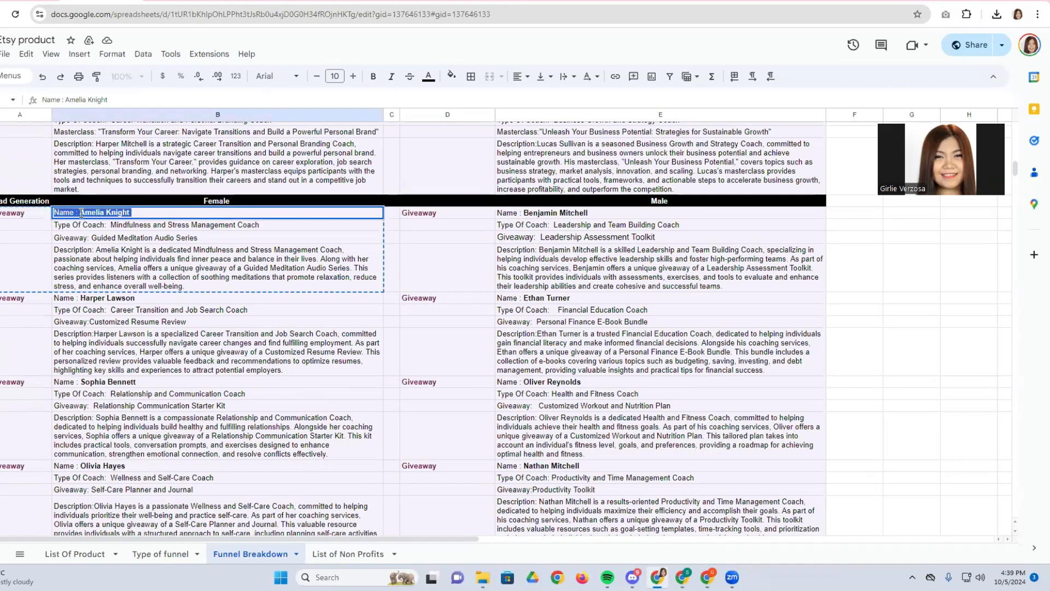
left_click(122, 258)
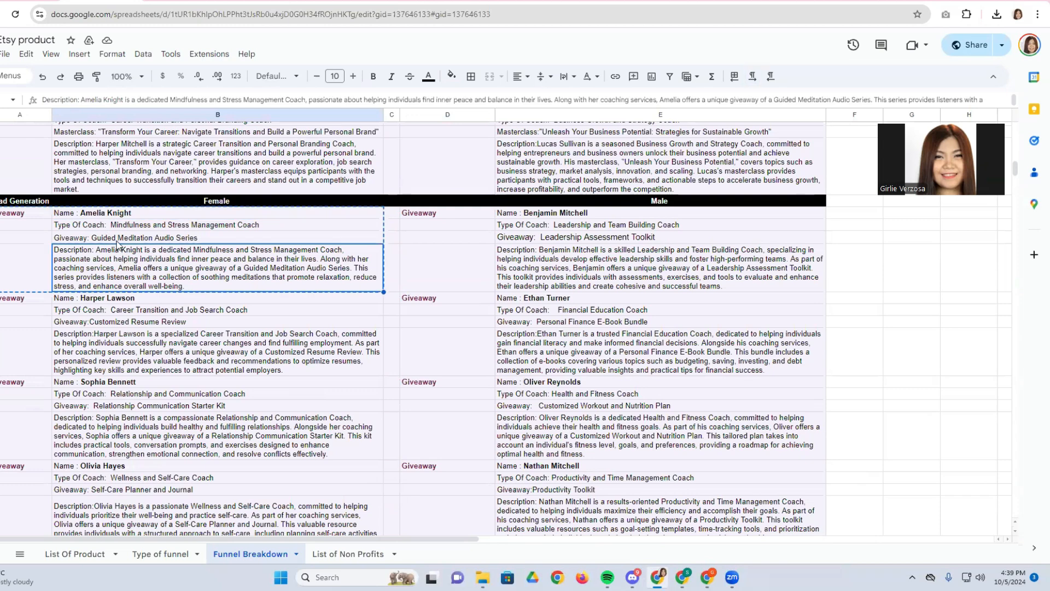
left_click(116, 242)
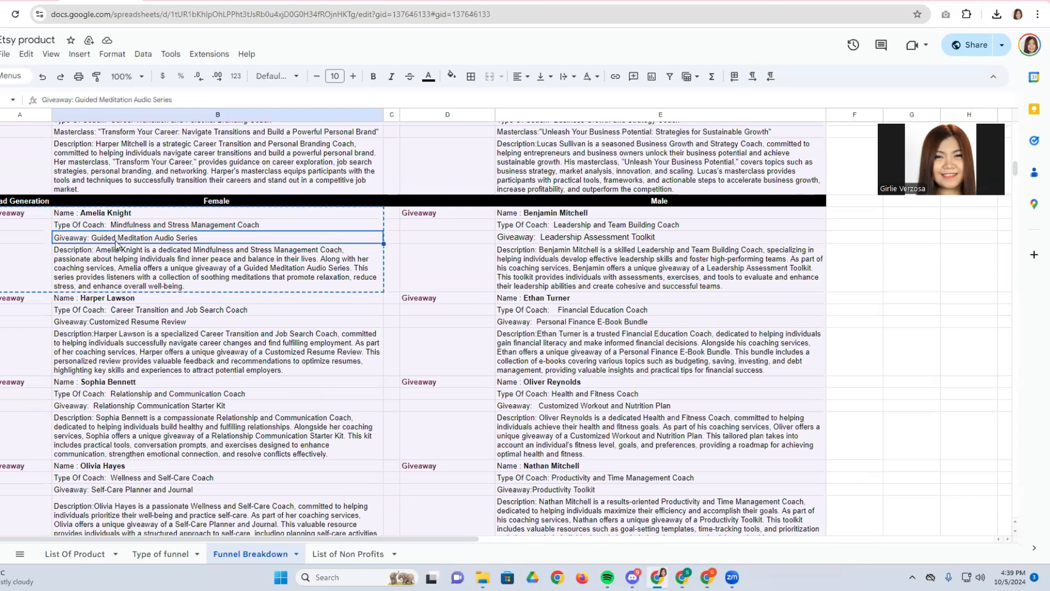
left_click(131, 228)
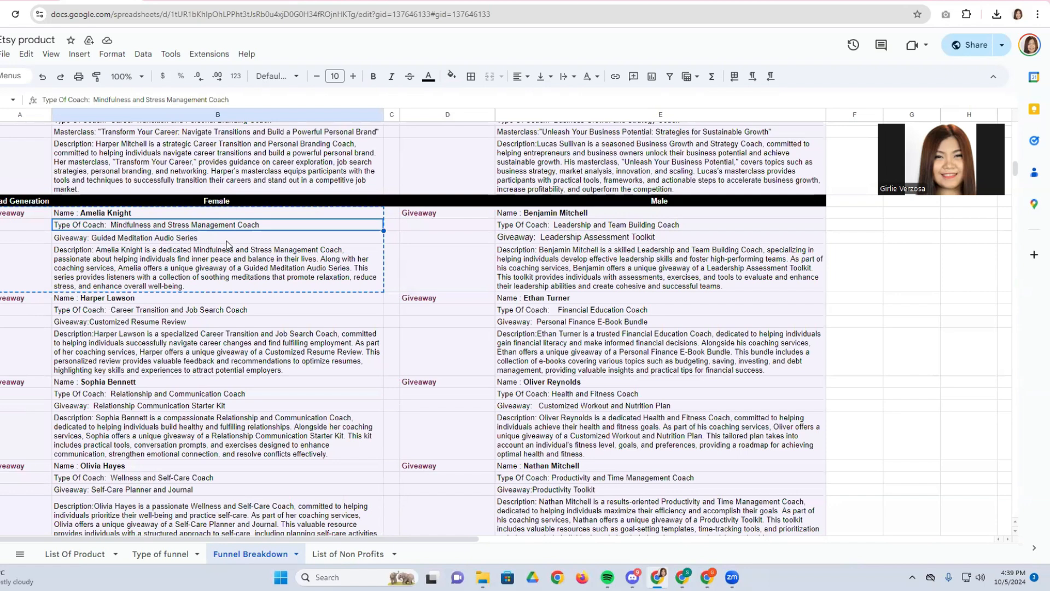
left_click(101, 265)
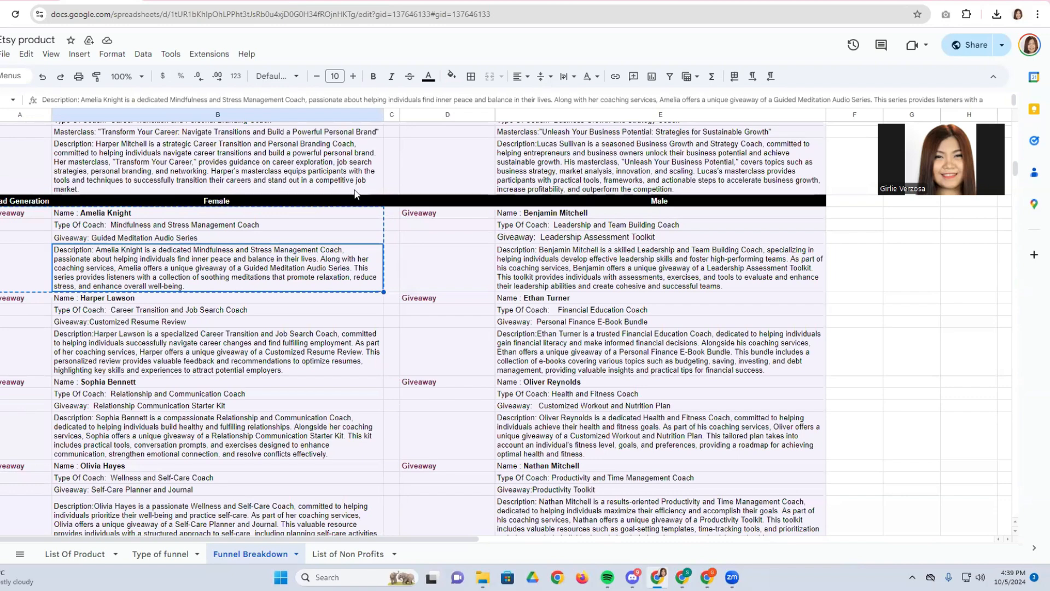
Switch to the ChatGPT conversation and review the generated copy for the opt-in, upsell and thank you pages.
left_click(179, 1)
scroll(509, 381, "up", 11)
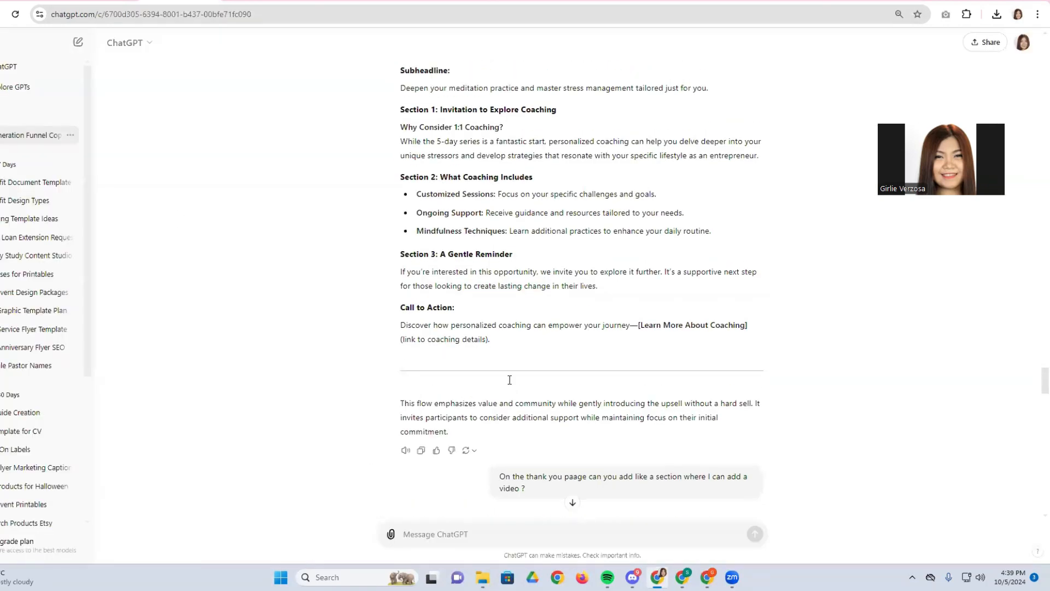
scroll(508, 383, "up", 12)
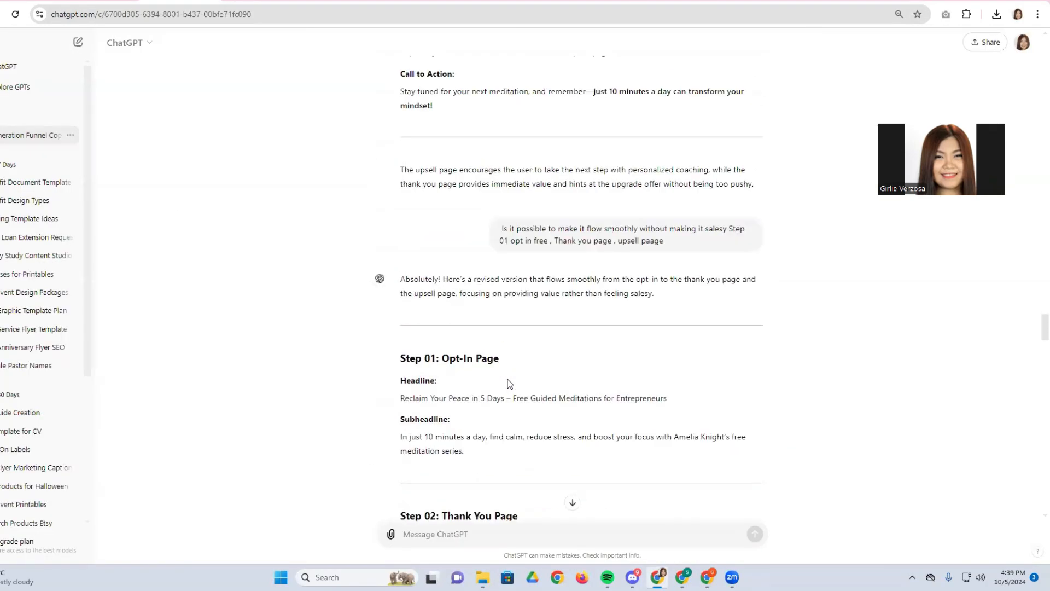
scroll(508, 383, "up", 6)
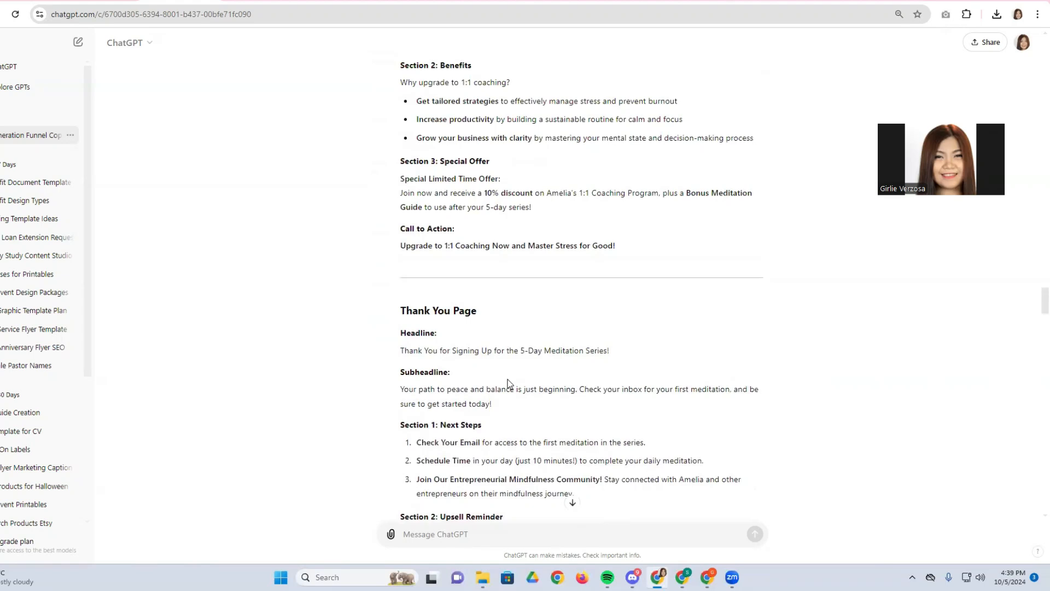
scroll(508, 383, "down", 1)
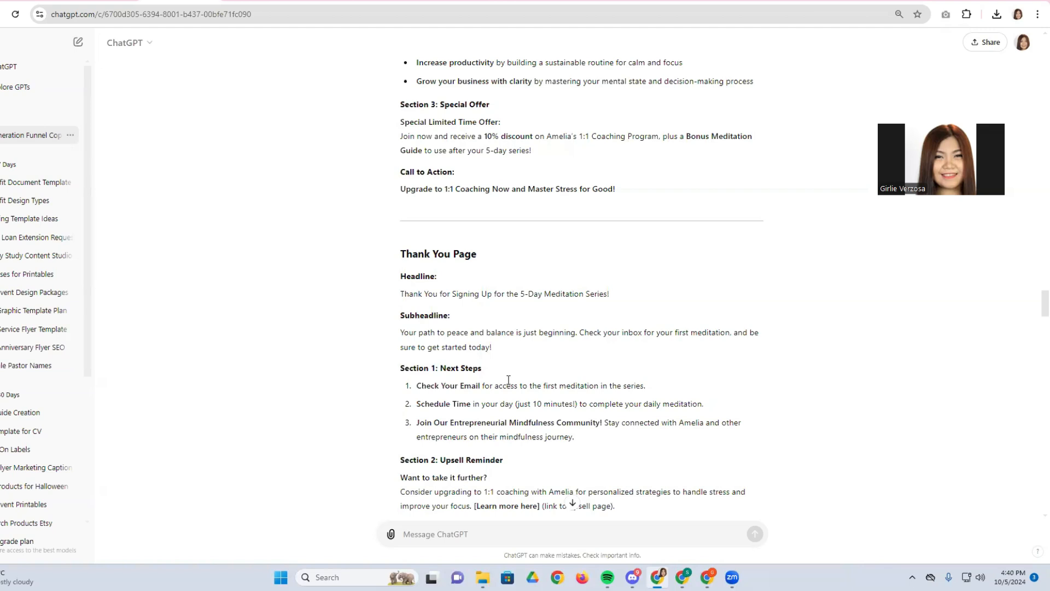
scroll(509, 379, "up", 2)
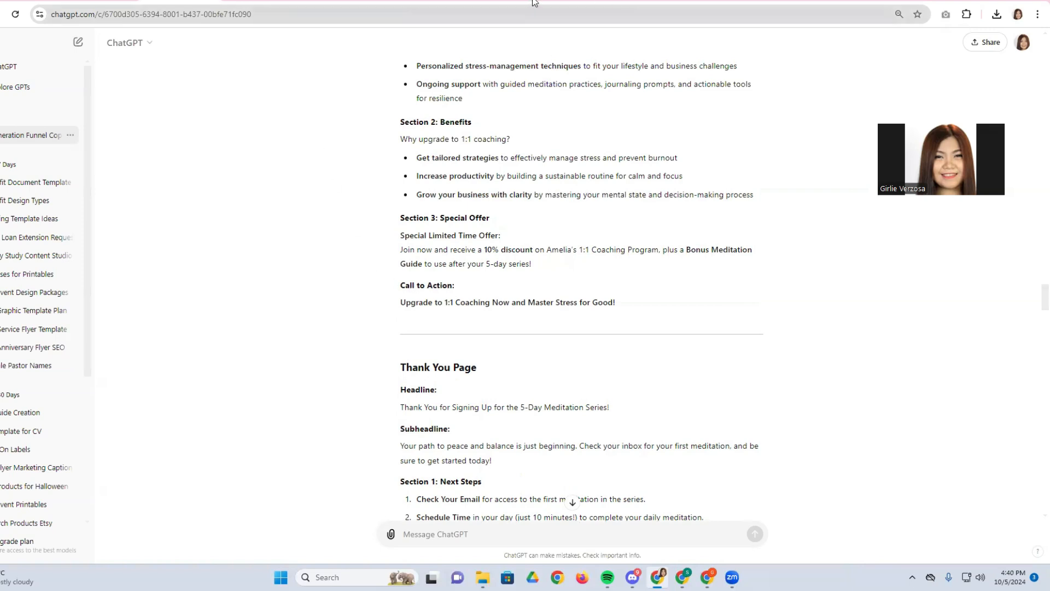
Return to the Canva design and look through the landing page sections from the brand page to the brown footer and back.
left_click(324, 3)
scroll(645, 371, "up", 2)
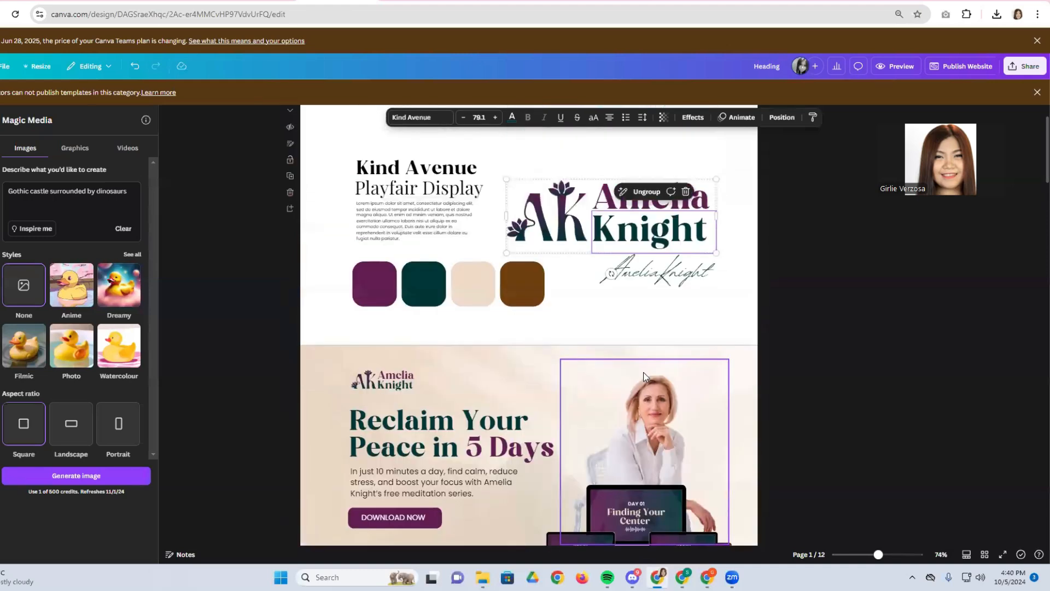
scroll(643, 372, "up", 1)
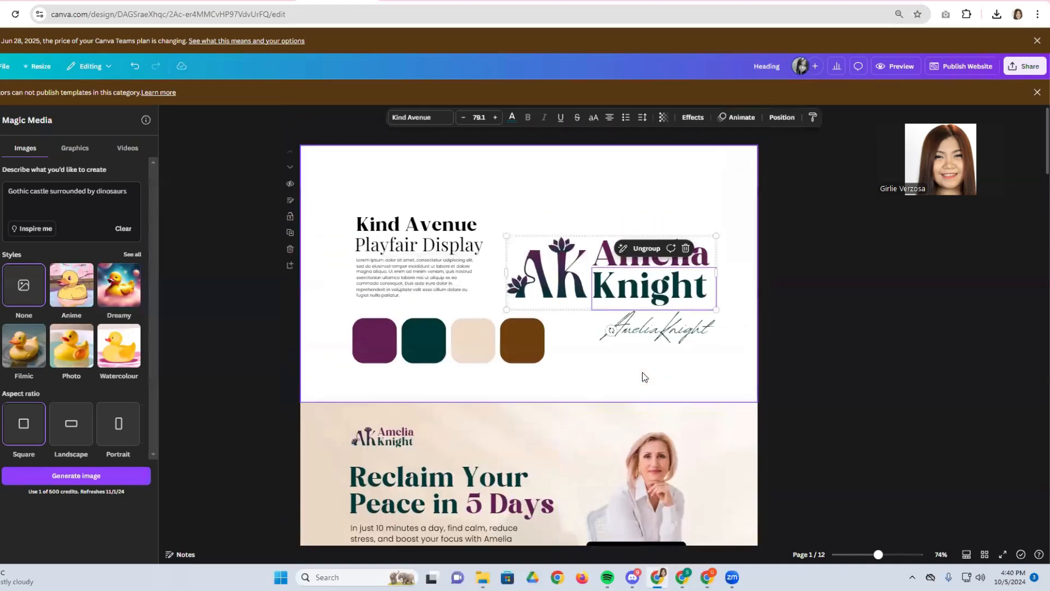
scroll(643, 372, "down", 4)
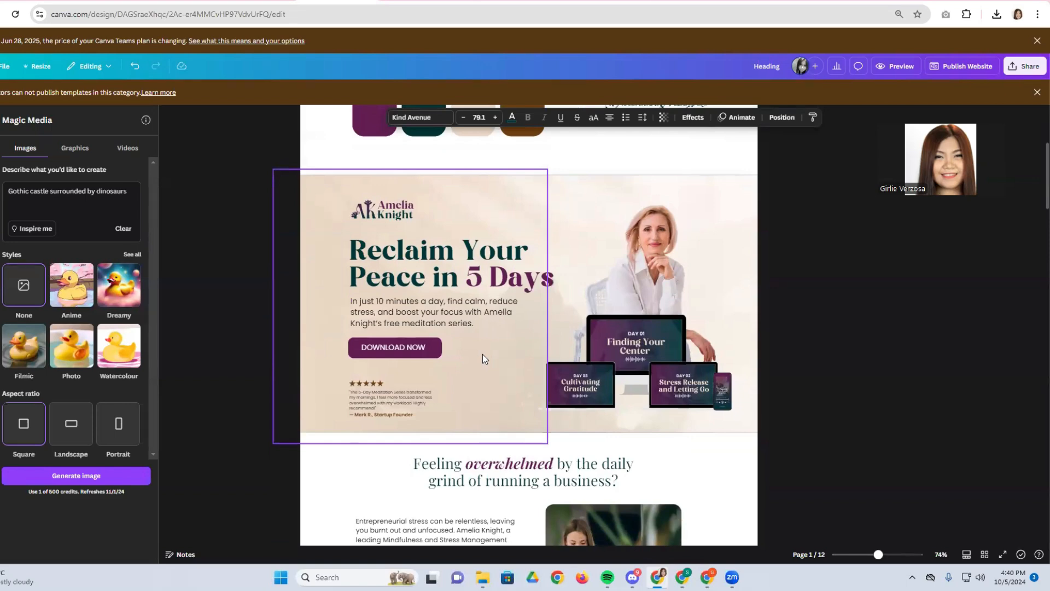
scroll(483, 354, "down", 5)
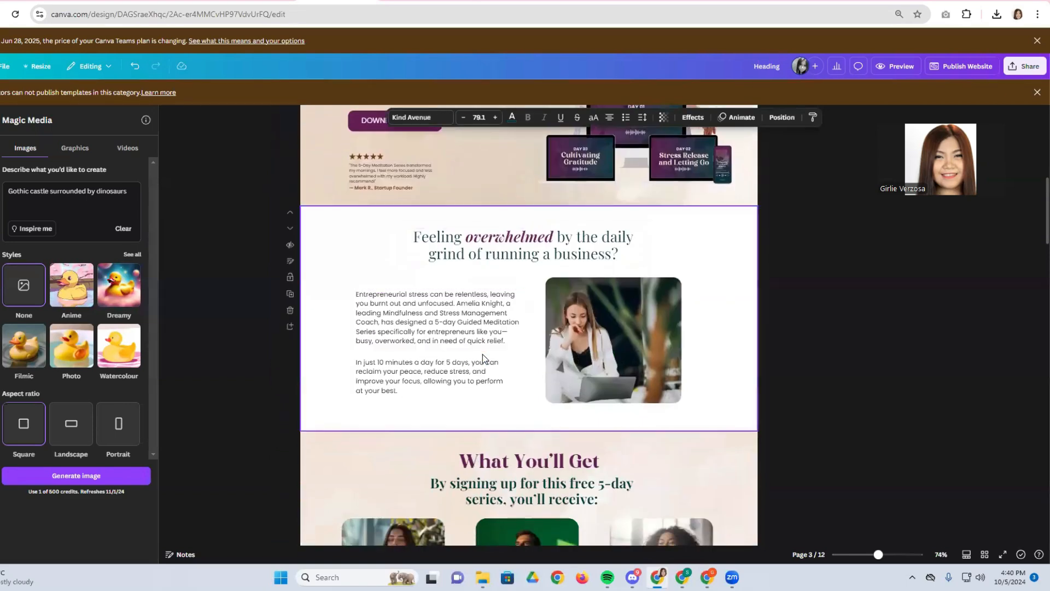
scroll(483, 357, "down", 7)
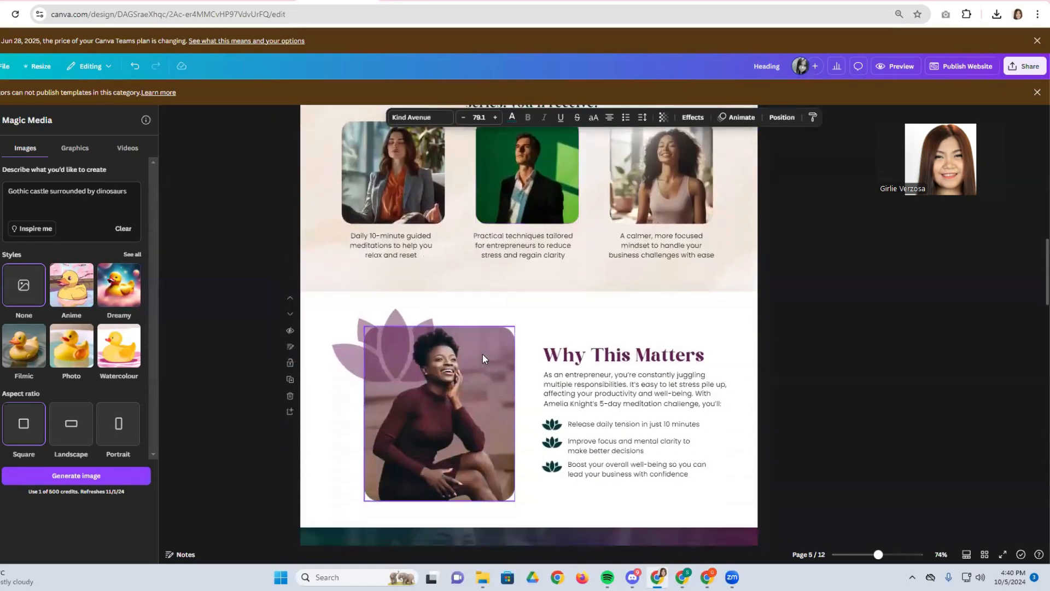
scroll(483, 356, "down", 6)
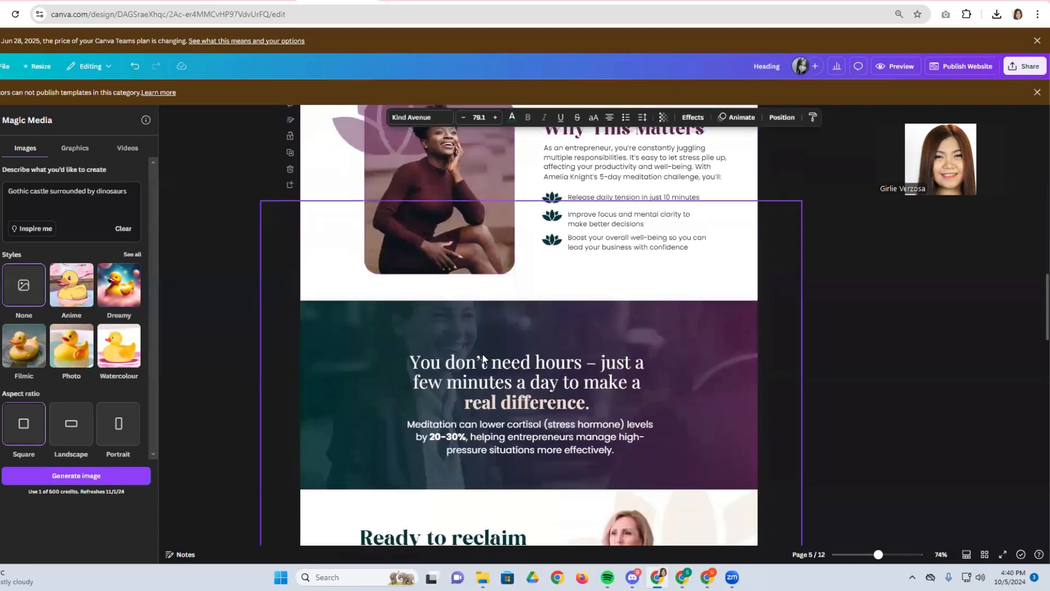
scroll(483, 356, "down", 5)
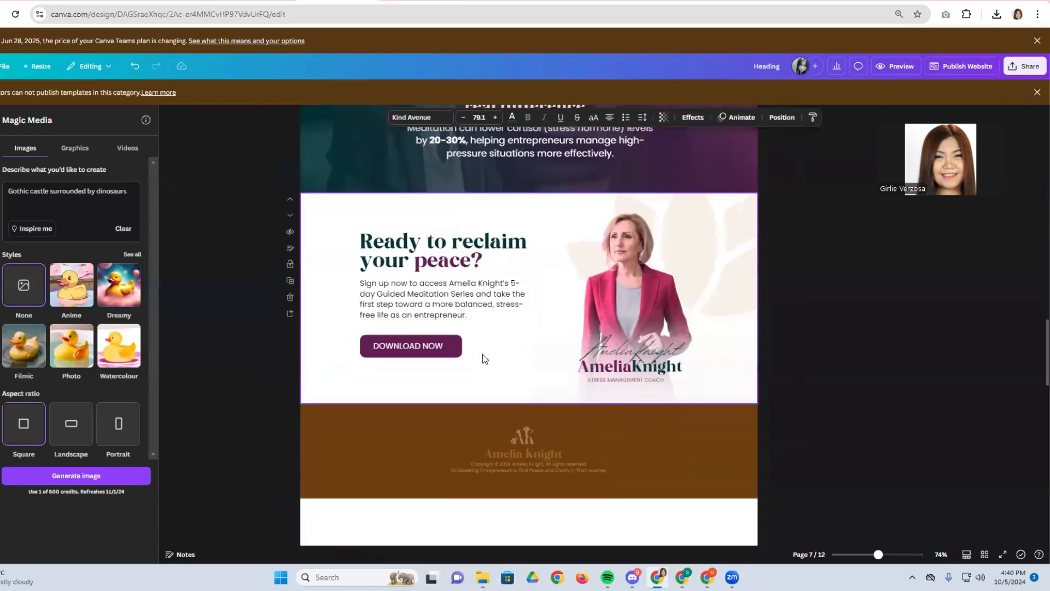
scroll(698, 392, "up", 3)
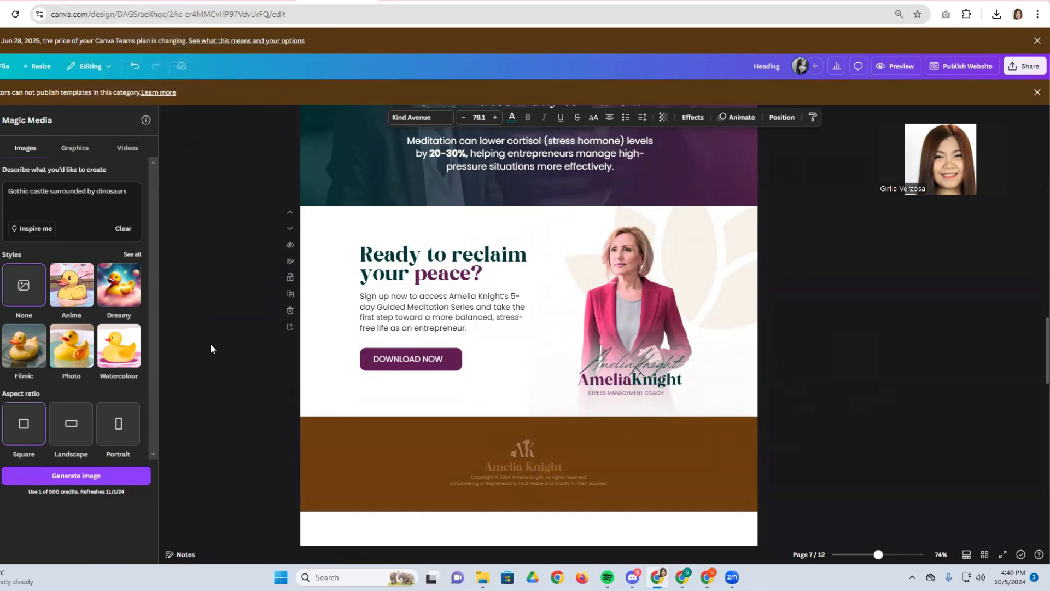
scroll(210, 343, "up", 15)
scroll(210, 343, "up", 10)
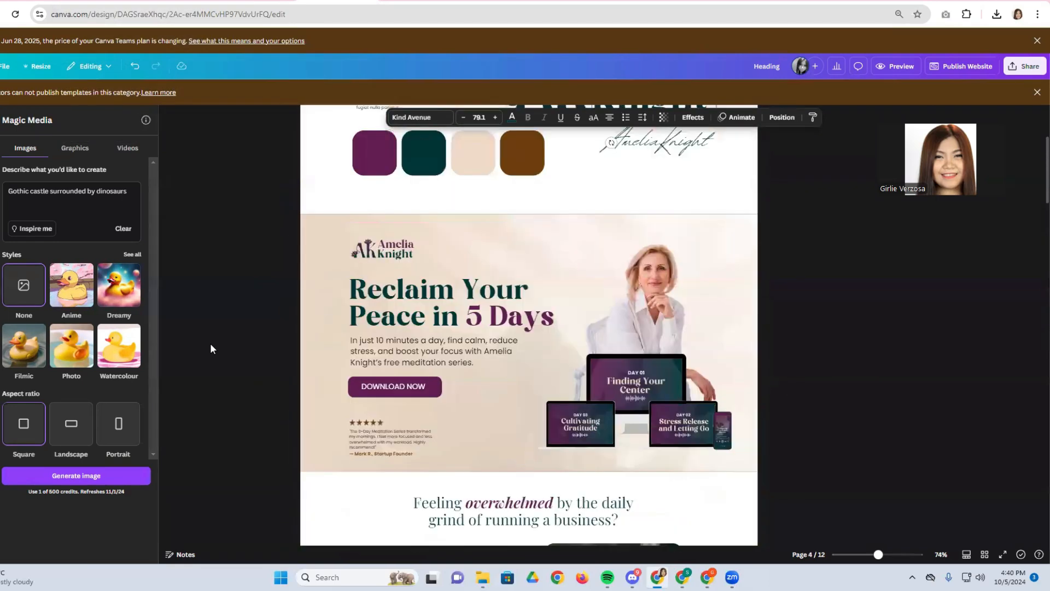
left_click(840, 449)
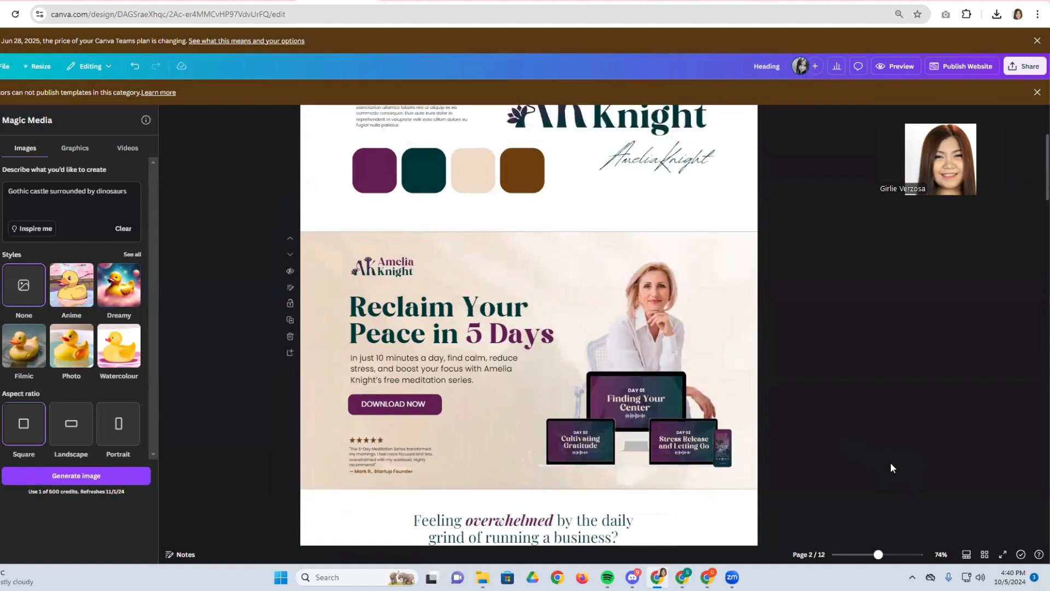
scroll(891, 468, "down", 1)
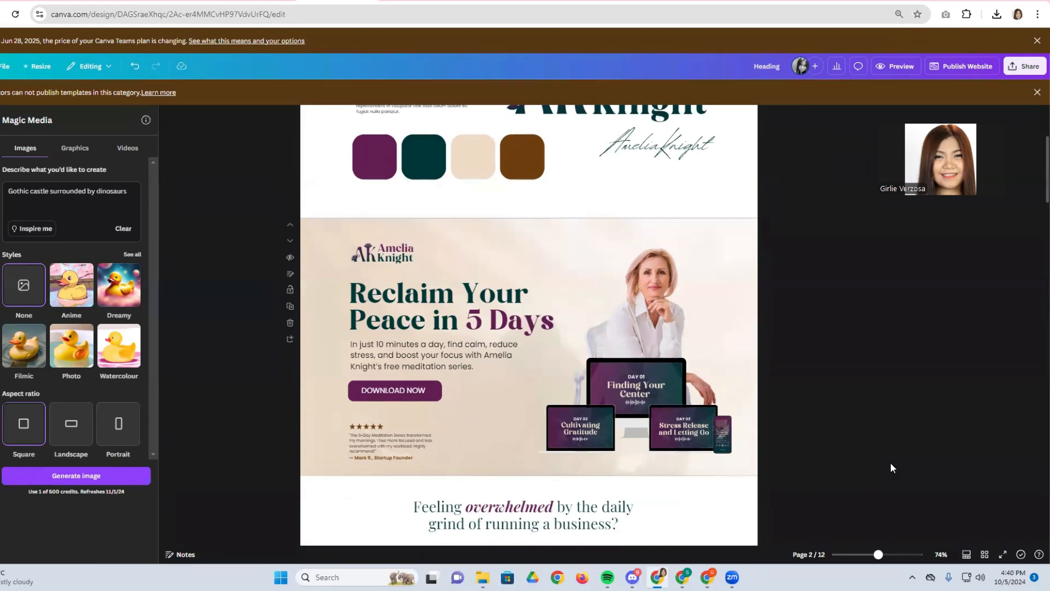
scroll(891, 464, "down", 2)
scroll(891, 464, "up", 2)
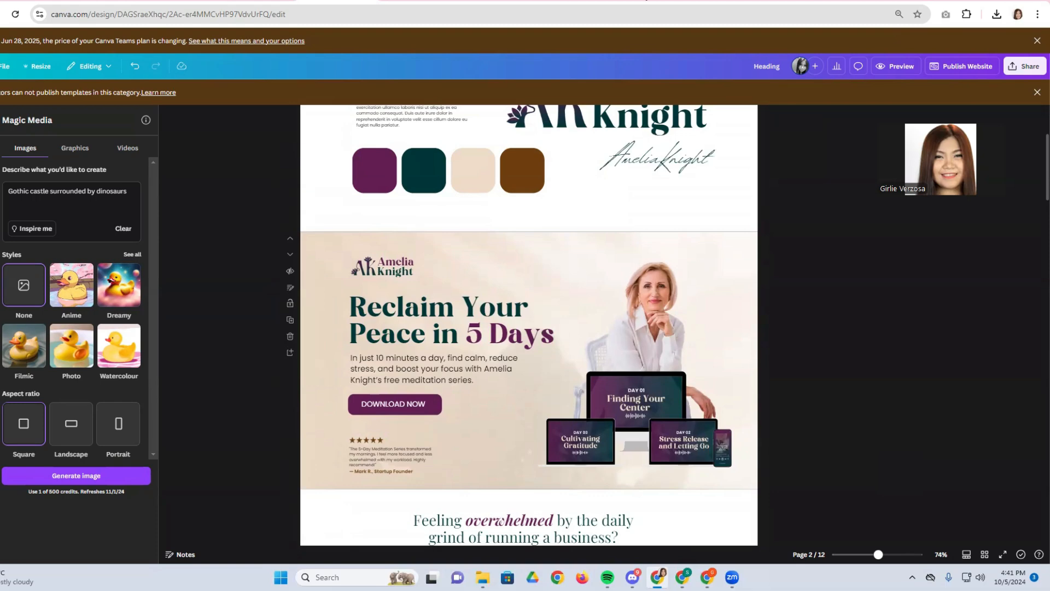
Switch to HighLevel and look through the Labs features down to the new color picker for Funnels and Websites.
left_click(650, 2)
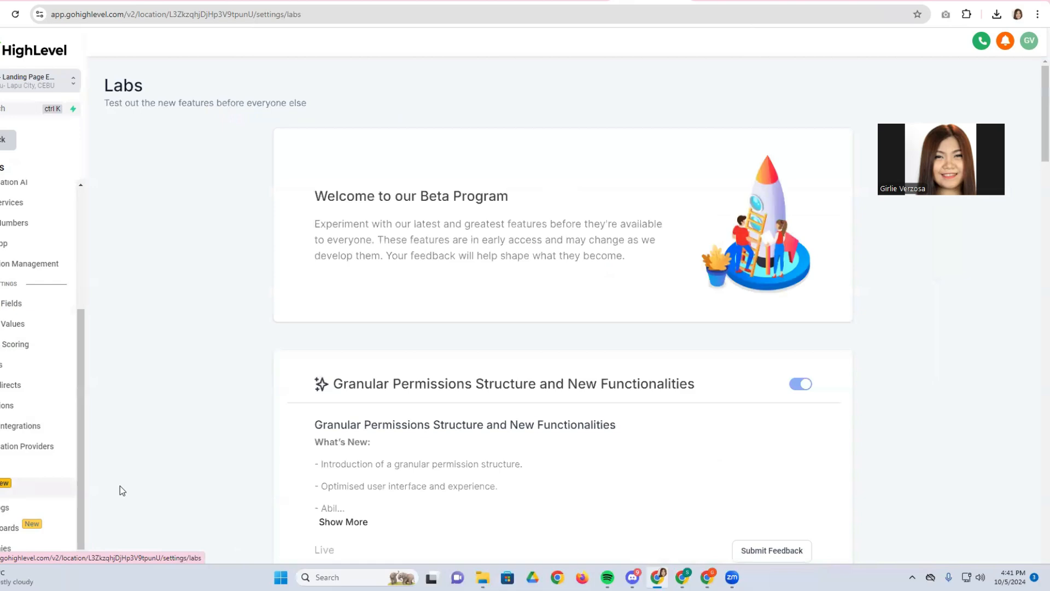
scroll(569, 381, "down", 4)
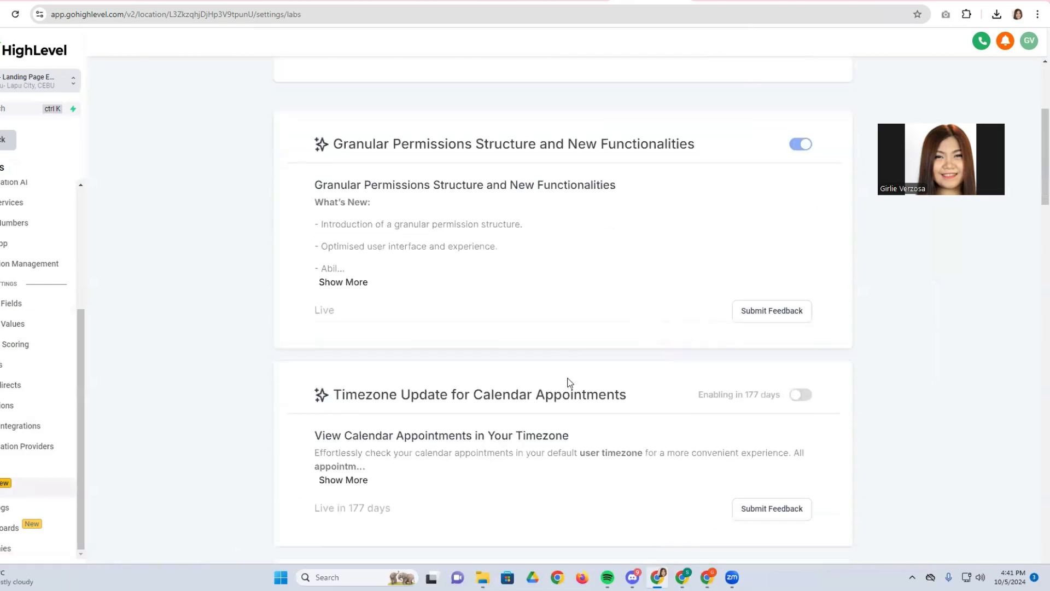
scroll(569, 381, "down", 20)
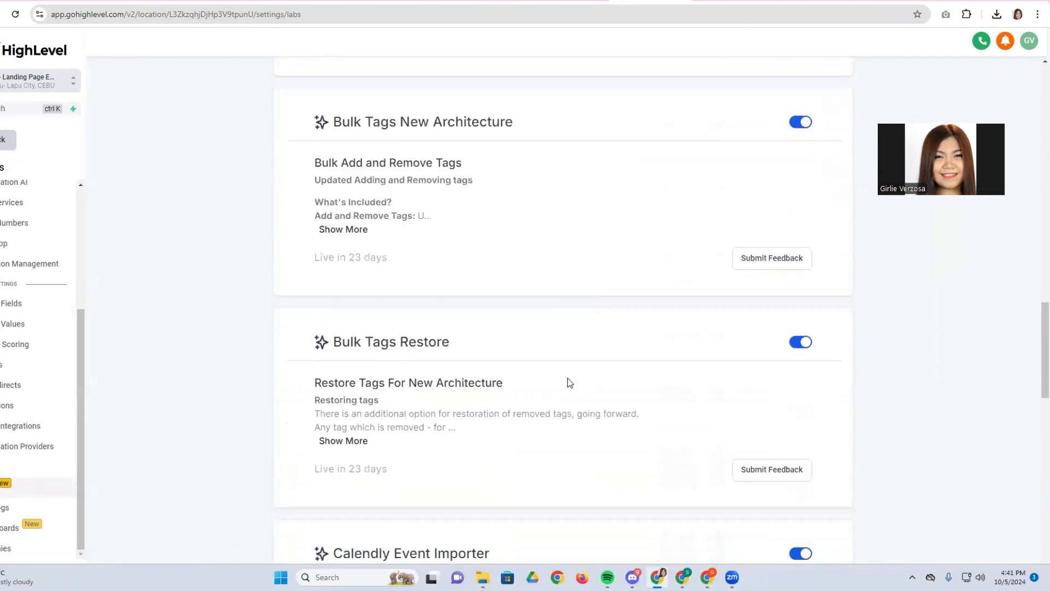
scroll(569, 382, "down", 4)
scroll(569, 382, "down", 13)
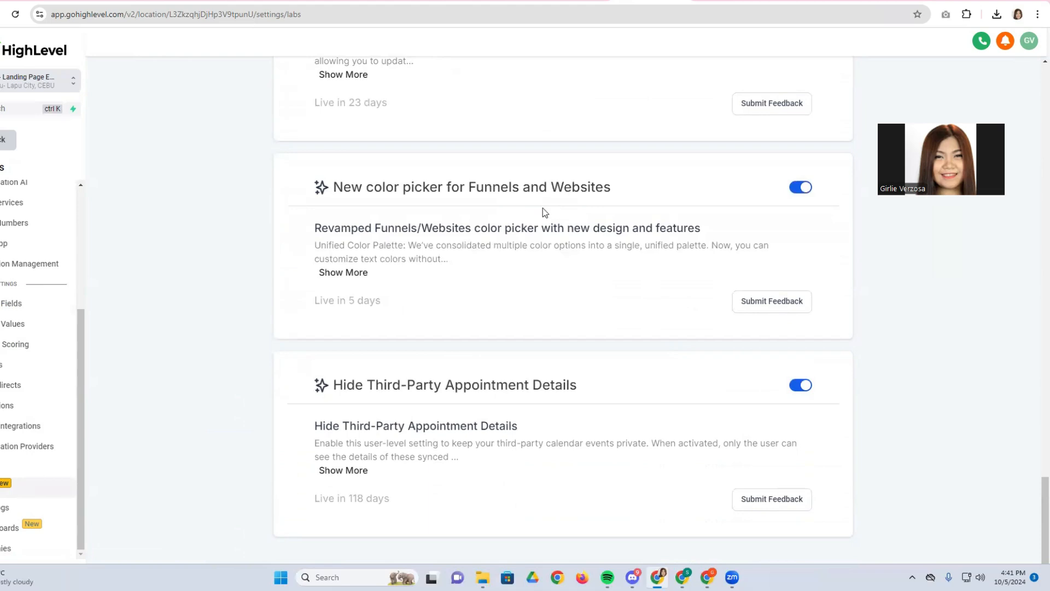
Open HighLevel's Brand Boards and refer back to the fonts, colour palette and logo on the Canva brand page.
left_click(8, 527)
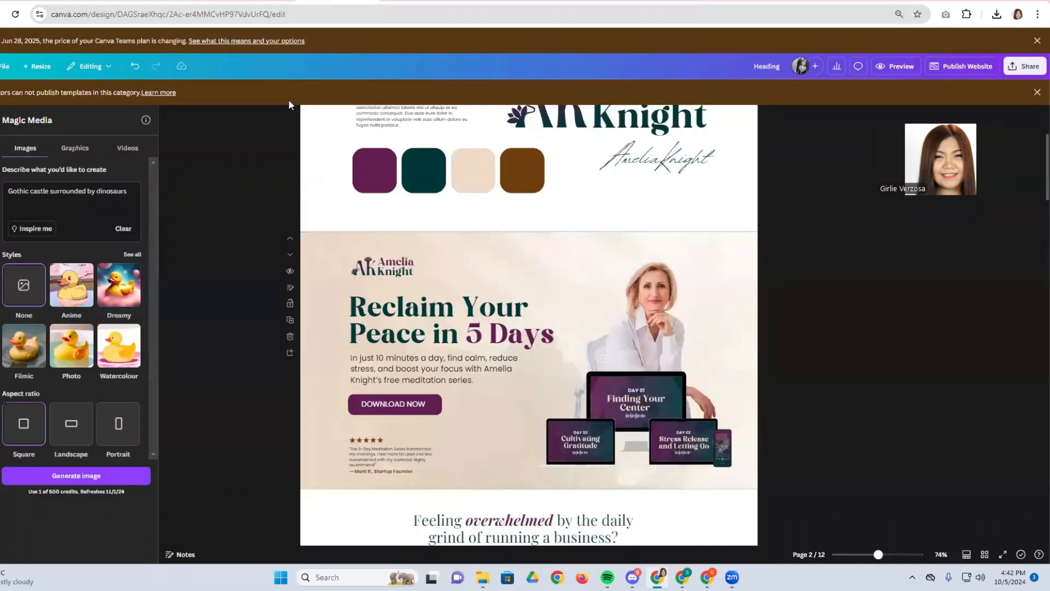
scroll(301, 249, "up", 3)
left_click_drag(878, 381, 352, 232)
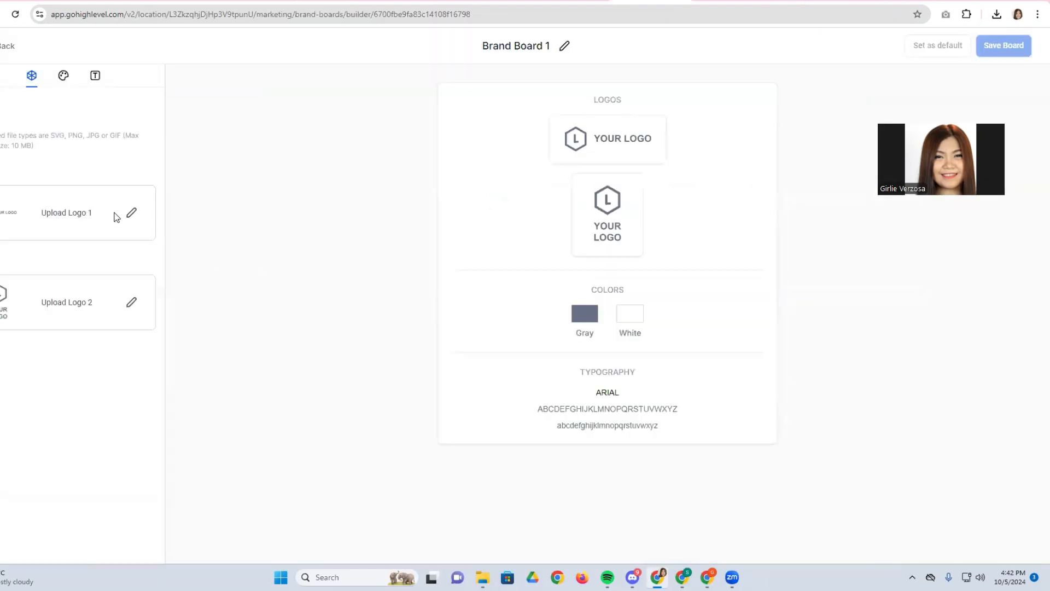
Set the brand board's Logo 1 to Heading (5).png from the coach's 001 folder inside Template Shop.
left_click(131, 212)
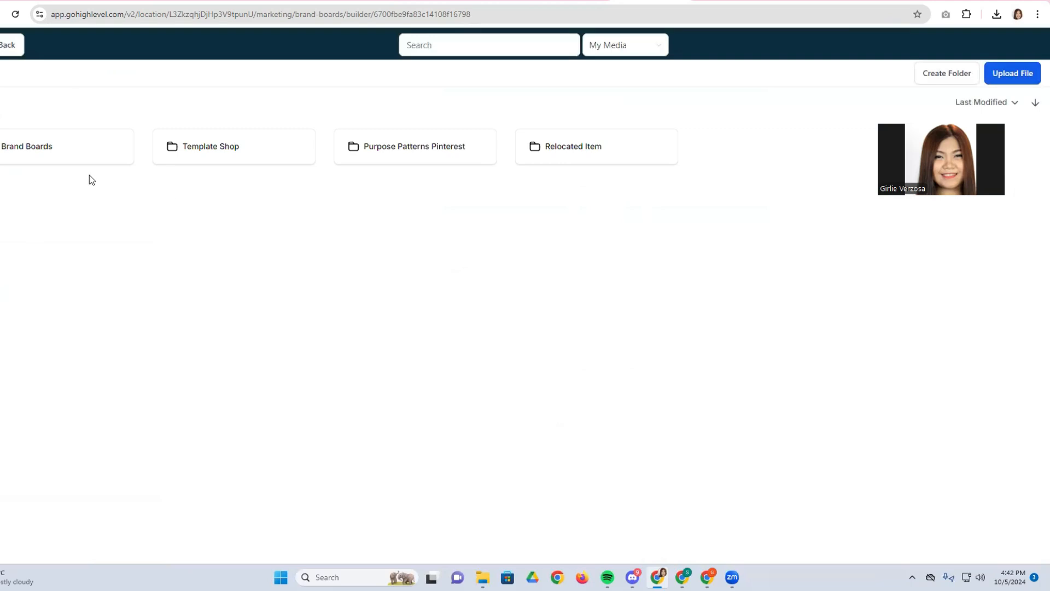
left_click(218, 149)
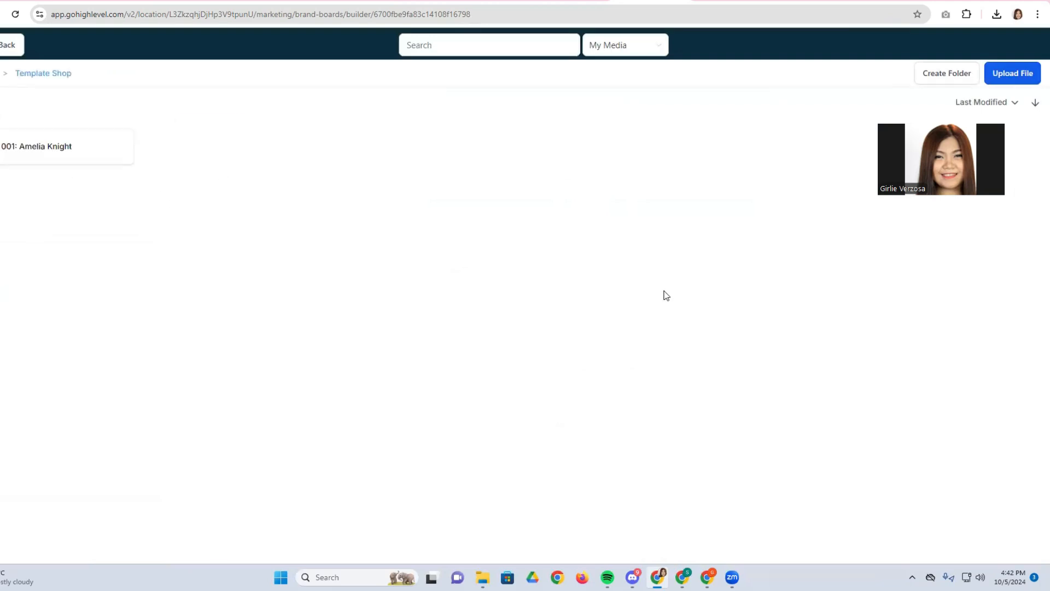
double_click(33, 146)
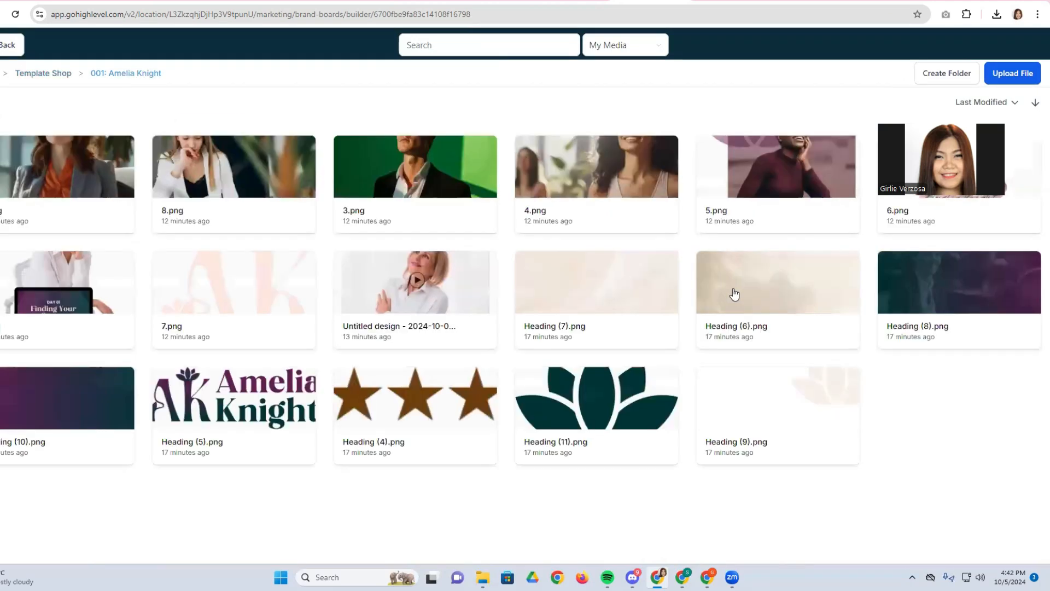
left_click(237, 433)
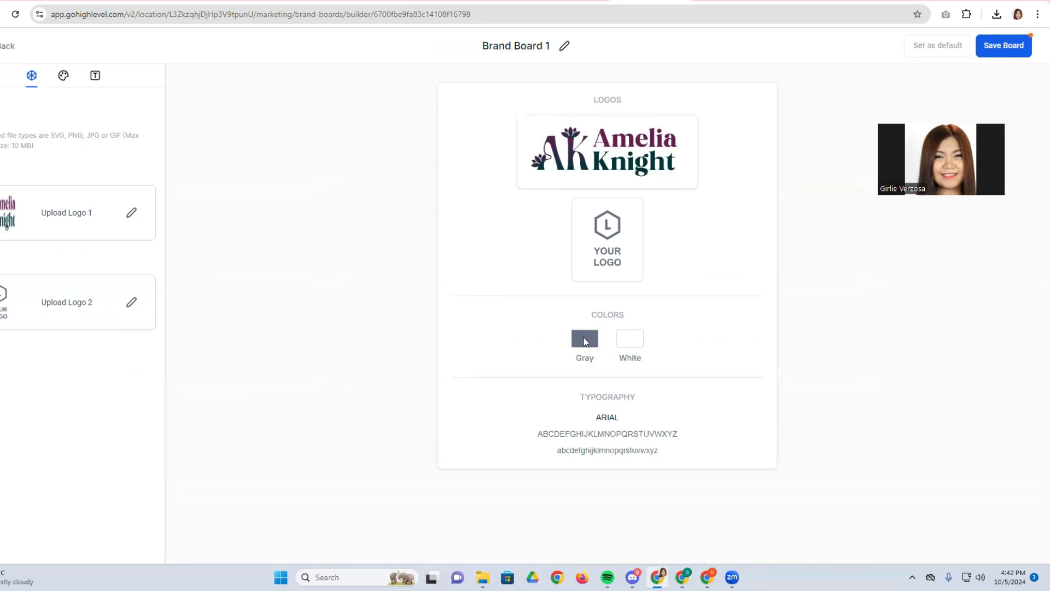
Open the colour picker of the brand board's Gray colour.
left_click(59, 83)
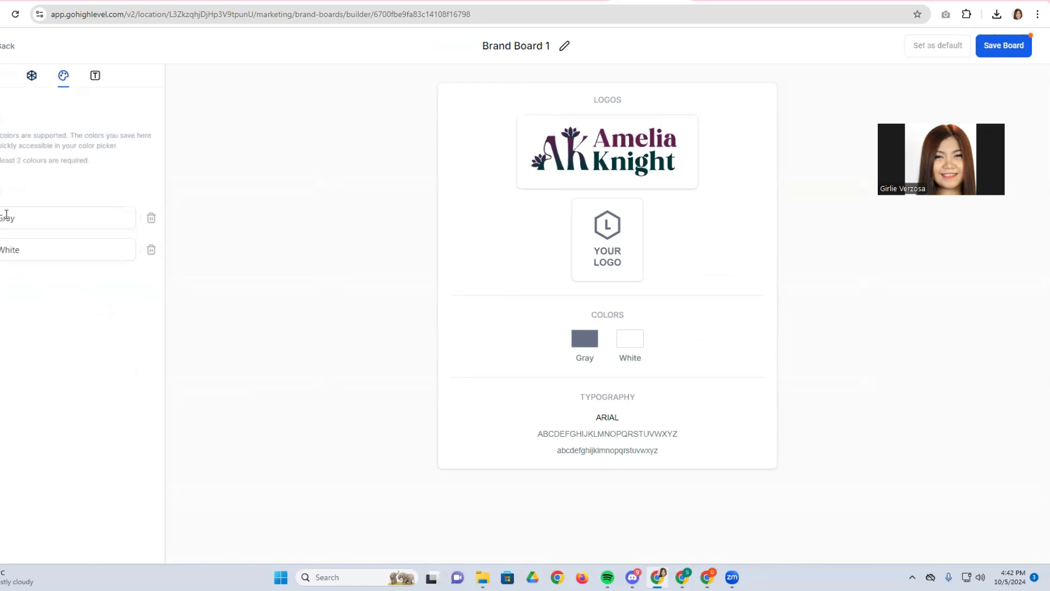
left_click(29, 218)
double_click(29, 218)
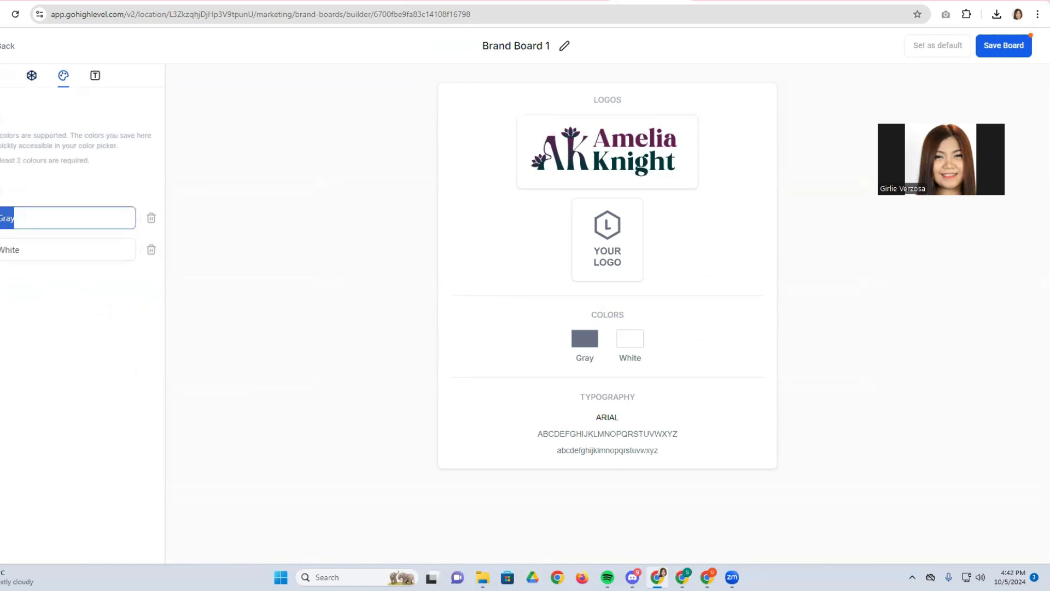
left_click(0, 218)
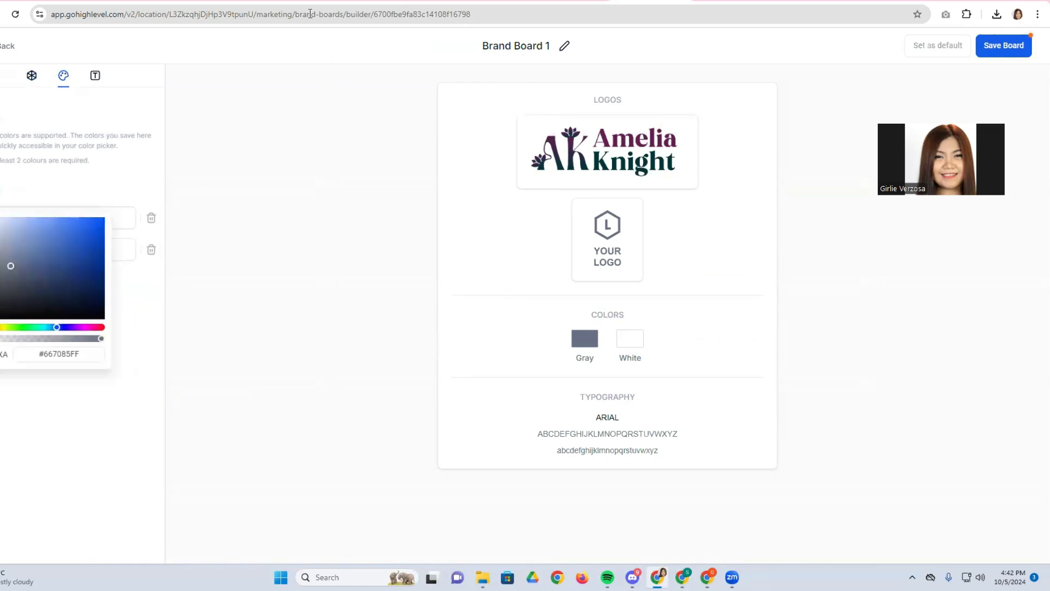
Switch to the Canva design and copy the hex code of the purple swatch on the brand page.
left_click(337, 0)
left_click(319, 378)
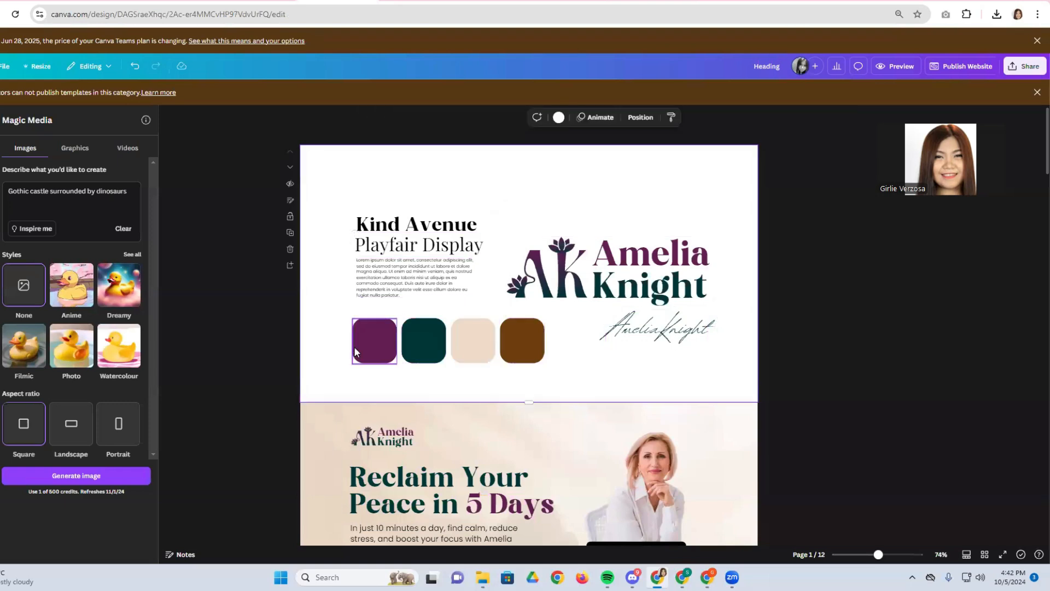
left_click(356, 348)
left_click(409, 117)
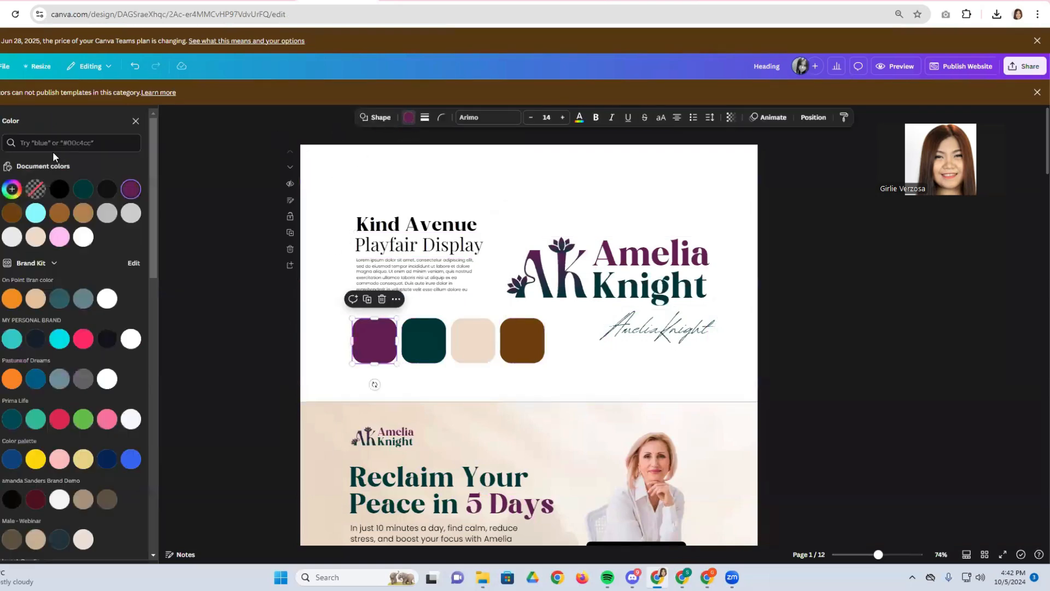
left_click(12, 189)
right_click(46, 301)
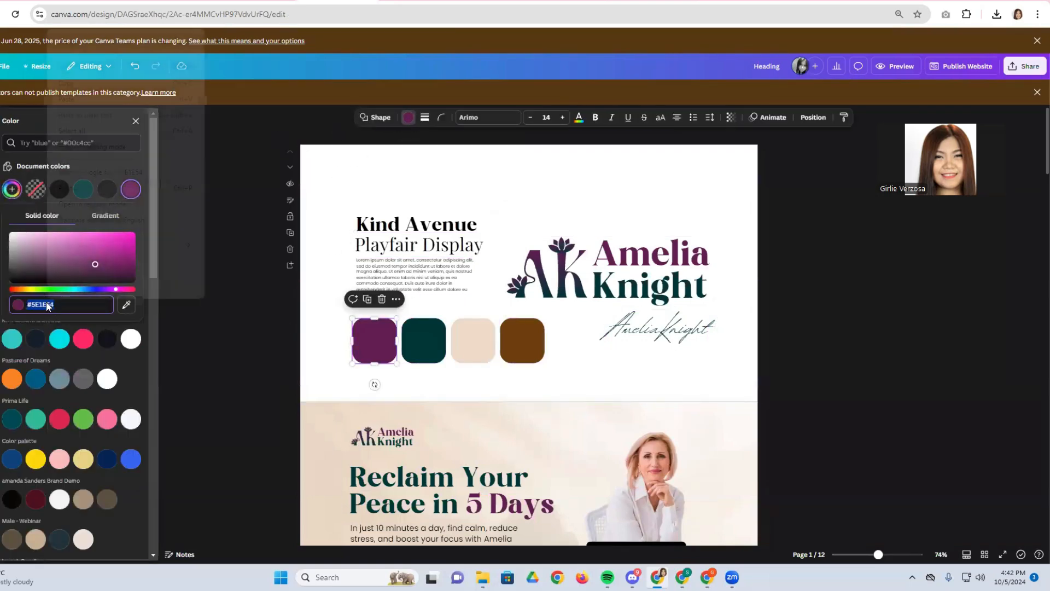
left_click(77, 85)
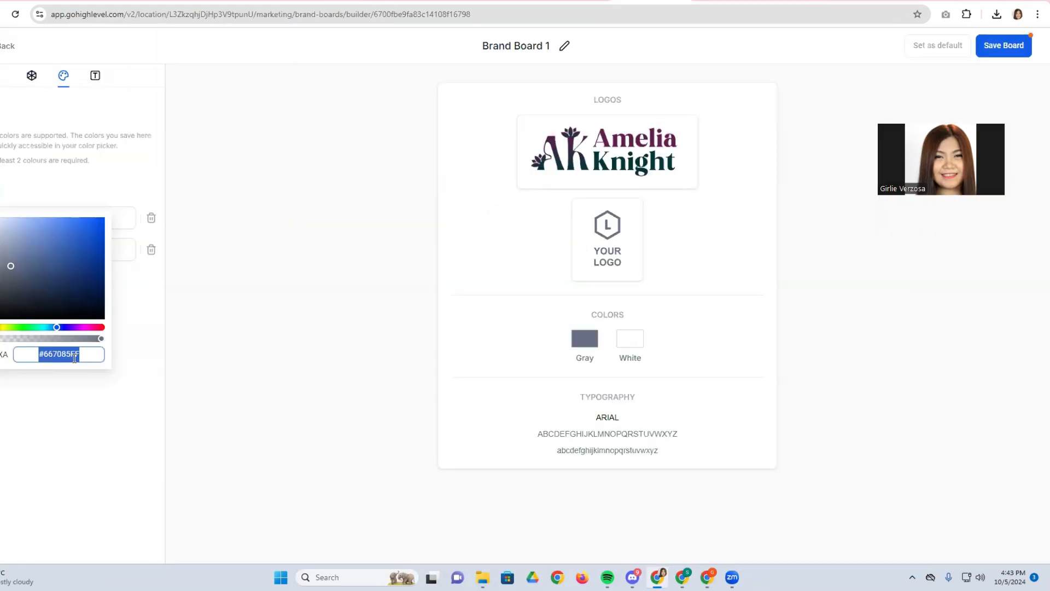
Set the first HighLevel brand colour to #5e1e54 and rename it Red Violet.
type("#5e1e54")
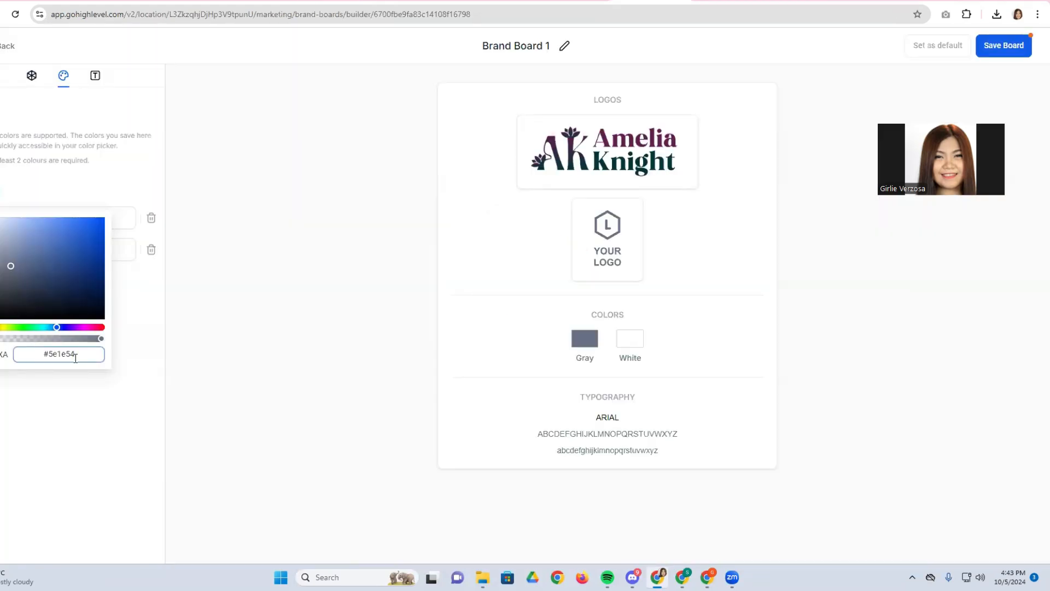
left_click(100, 415)
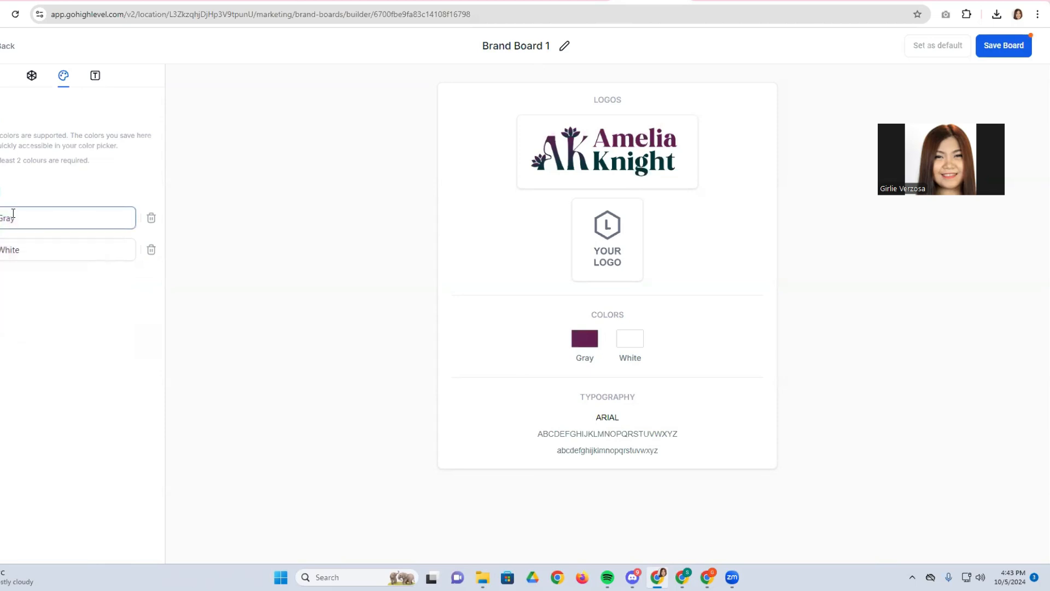
left_click_drag(22, 218, 1, 217)
key("BackSpace")
type("Red Violet")
left_click(55, 274)
Look up the dark green swatch's colour in Canva for the second brand colour, and save the HighLevel brand board.
left_click(53, 253)
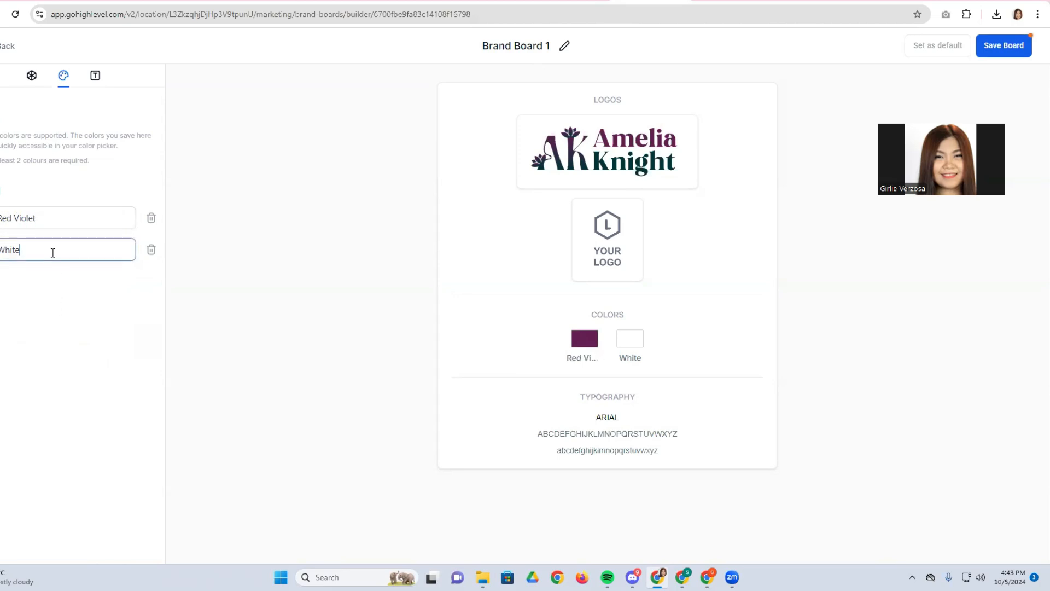
left_click(338, 1)
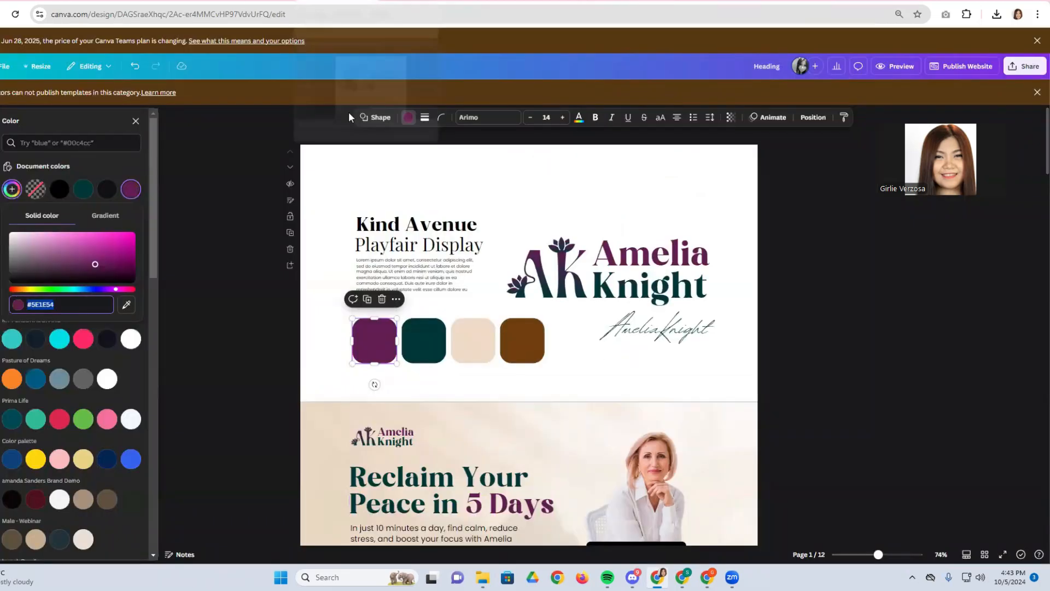
left_click(433, 359)
left_click(13, 195)
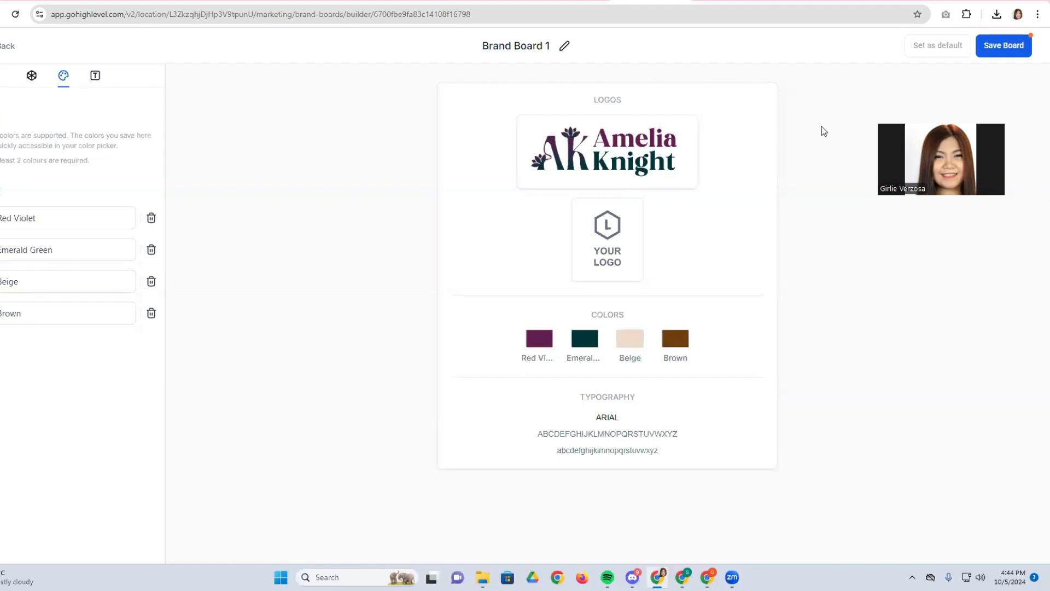
left_click(1004, 45)
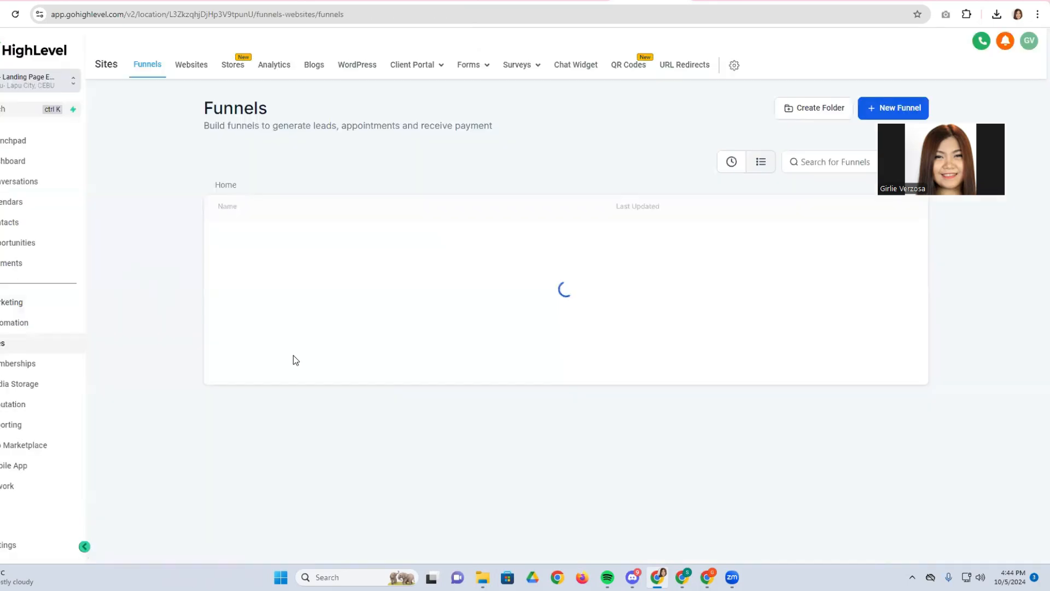
Create a blank funnel in the Templates folder, named "001-" with the coach's full name and "( Lead Generation)".
left_click(261, 300)
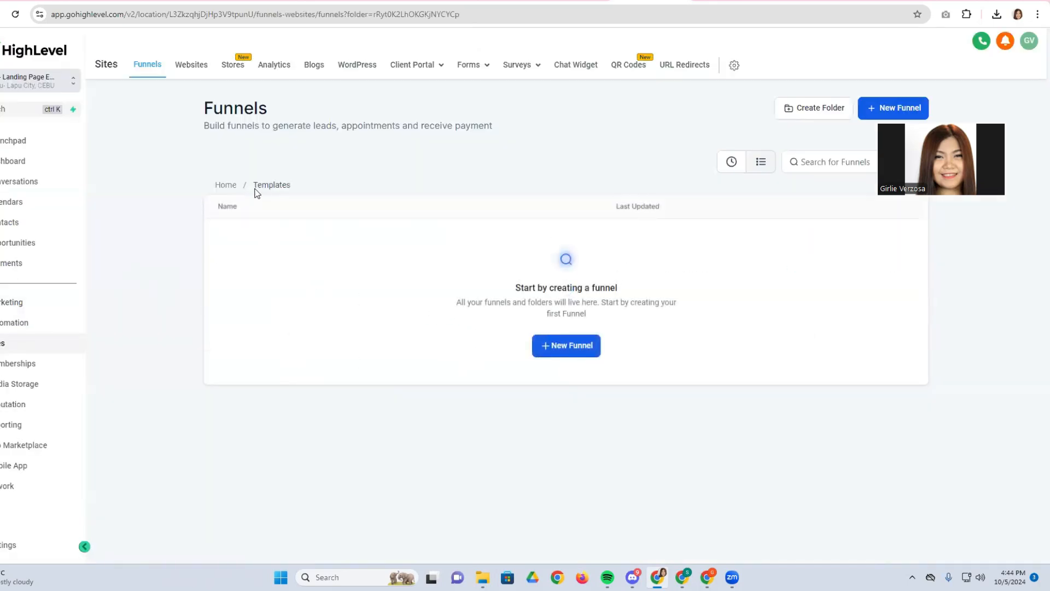
left_click(555, 345)
left_click(373, 310)
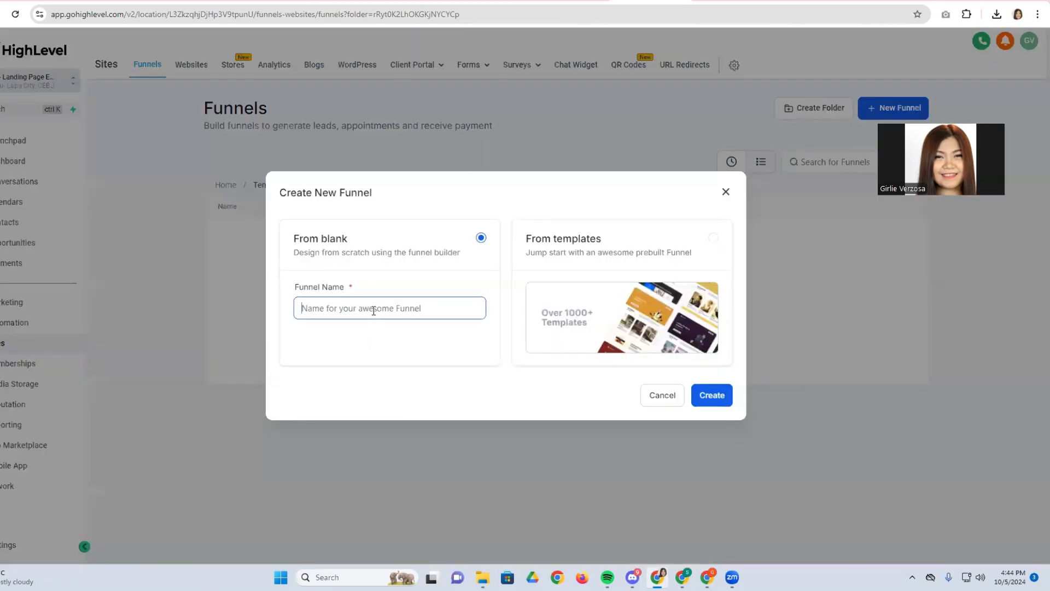
type("001- Amelia")
type("Knight")
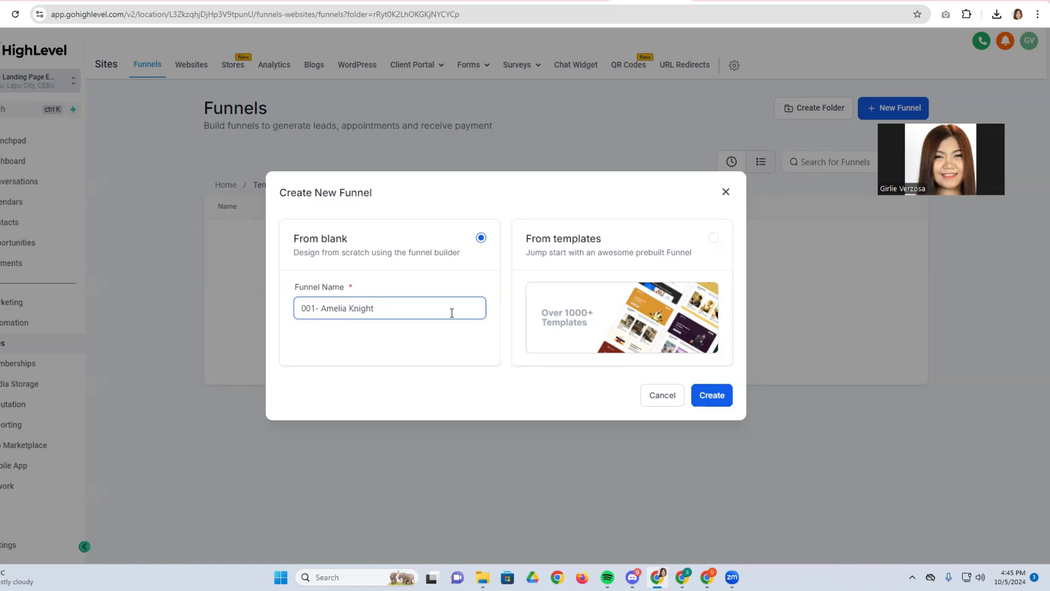
type(" ( Lead Generation)")
left_click(703, 394)
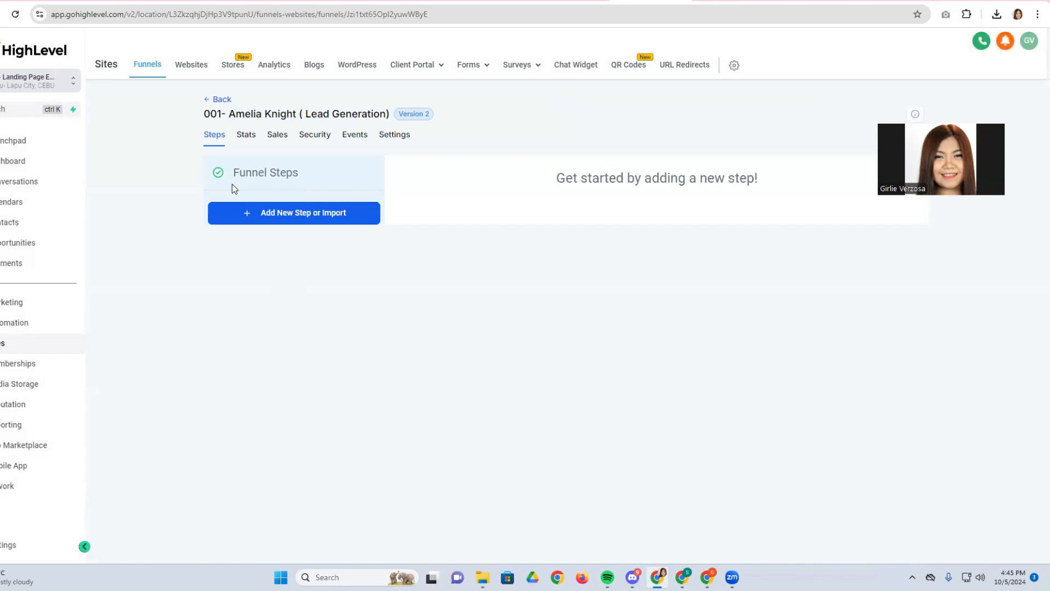
Add a funnel step named "AK Optin" with no custom path.
left_click(259, 221)
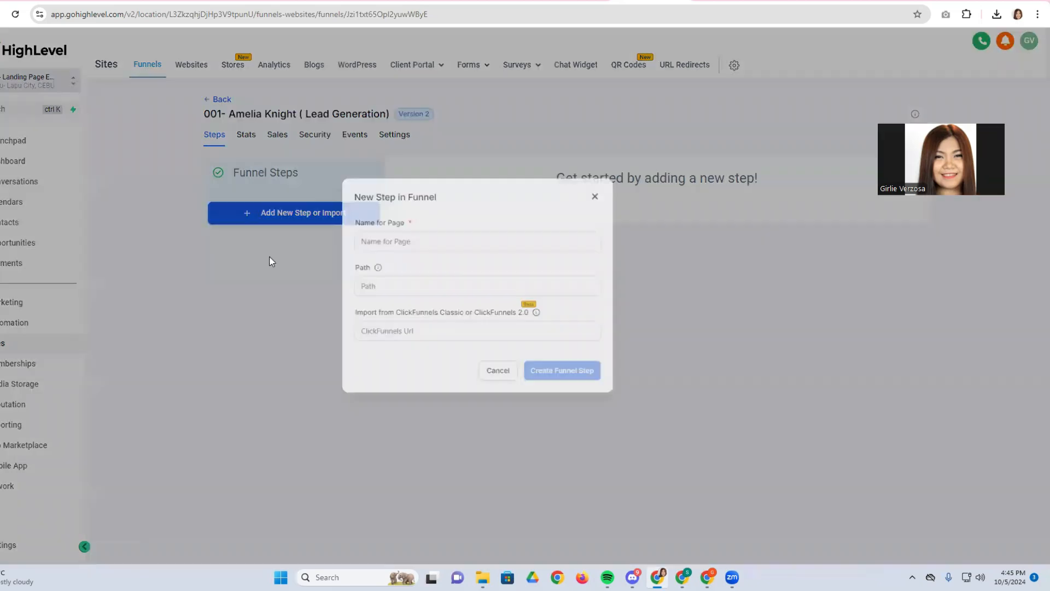
left_click(444, 248)
type("Op")
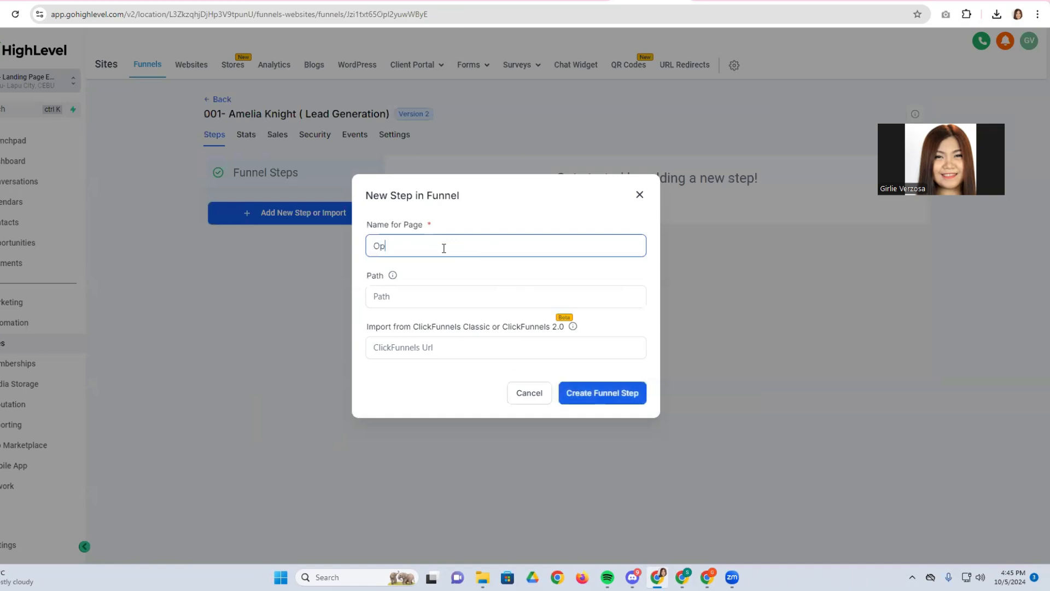
type("tin")
left_click(374, 246)
type("AK")
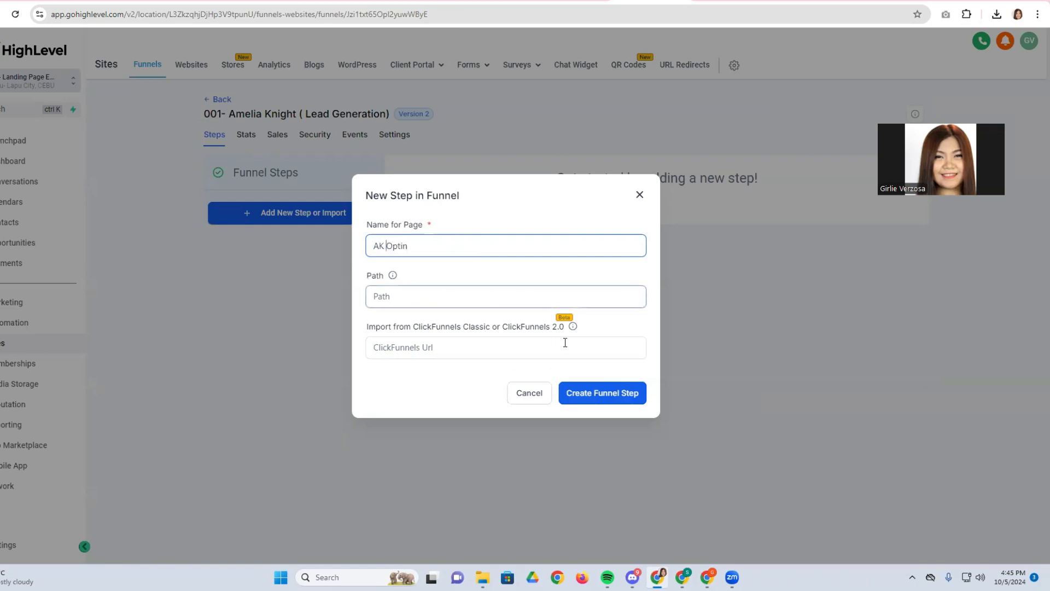
left_click(609, 401)
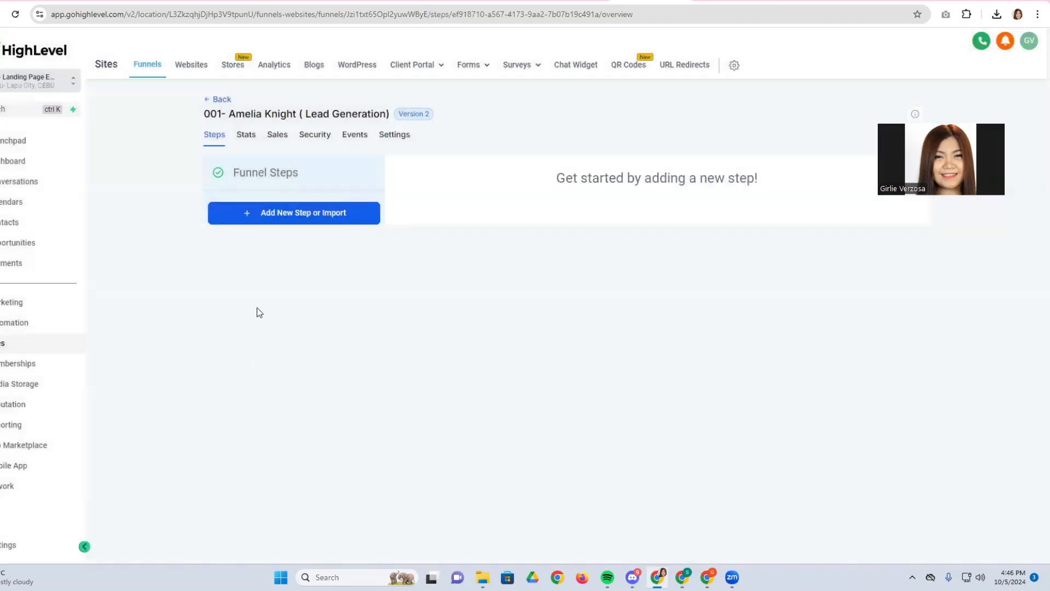
Add a second funnel step named "AK Thank you Page".
left_click(288, 218)
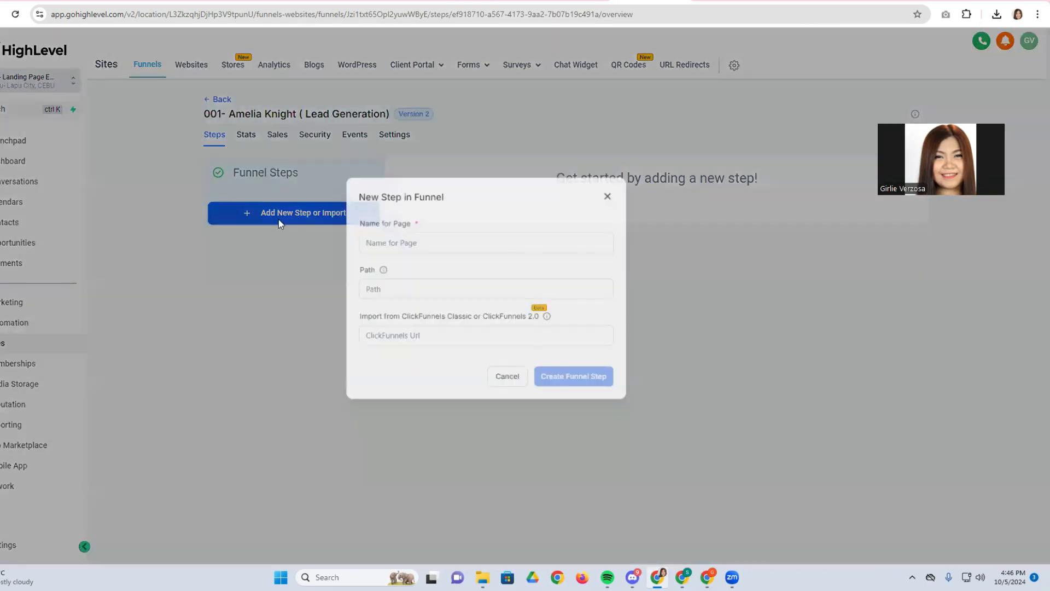
left_click(456, 250)
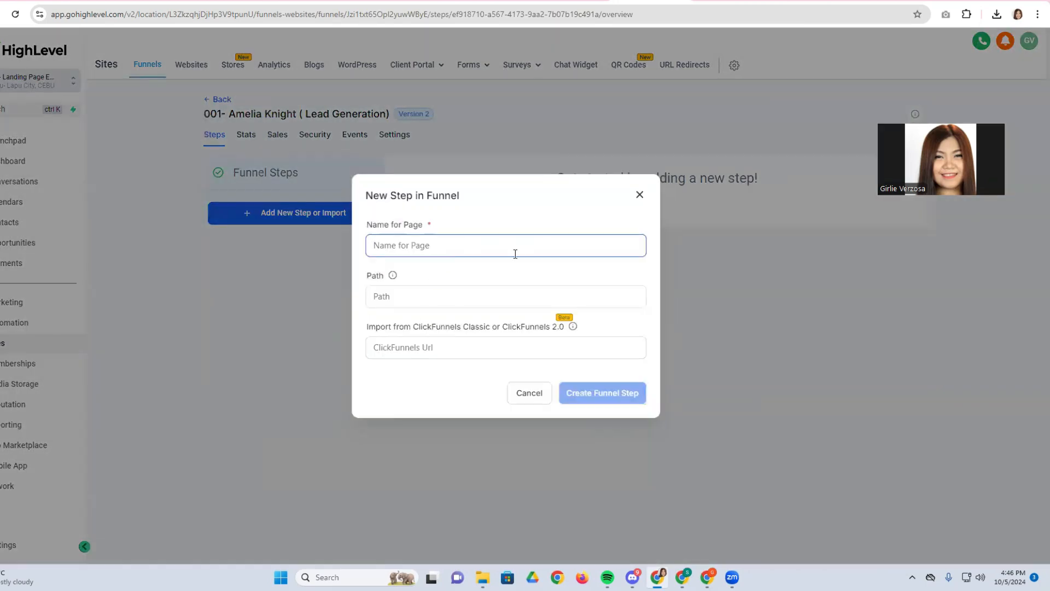
type("A")
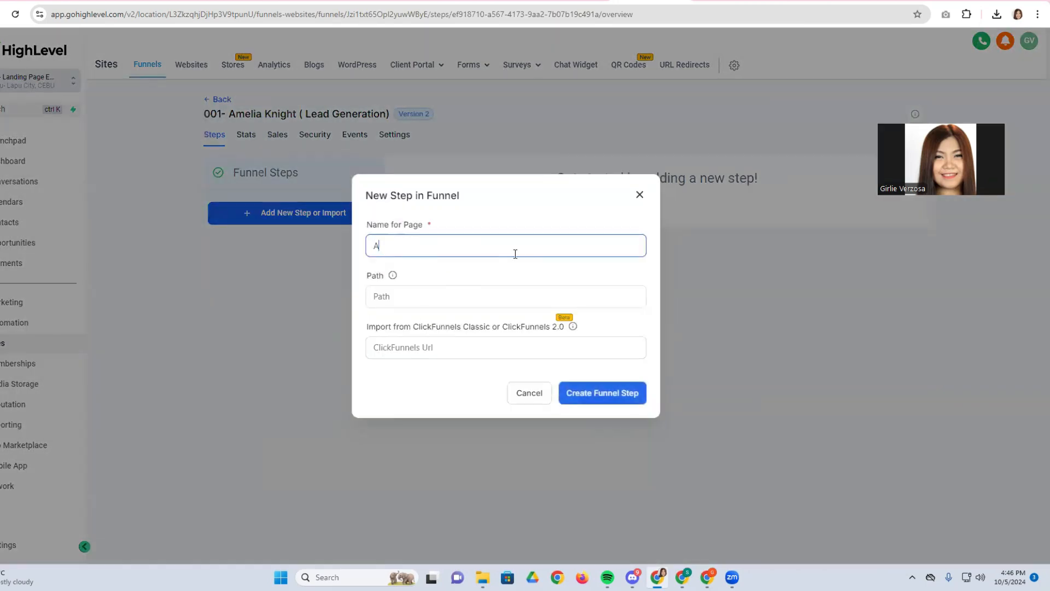
type("K Than")
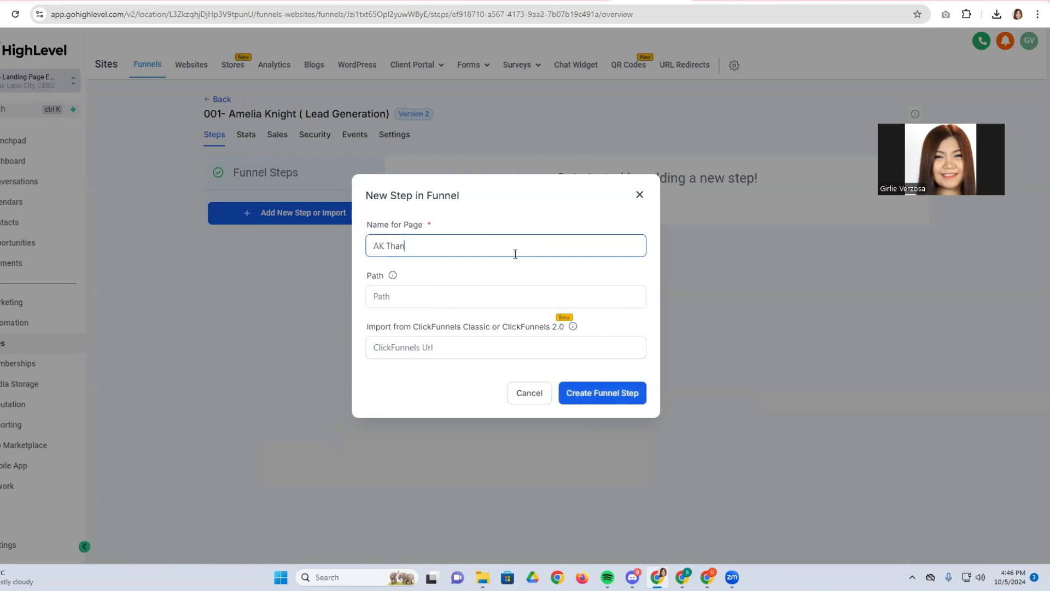
type("k you Page")
left_click(611, 401)
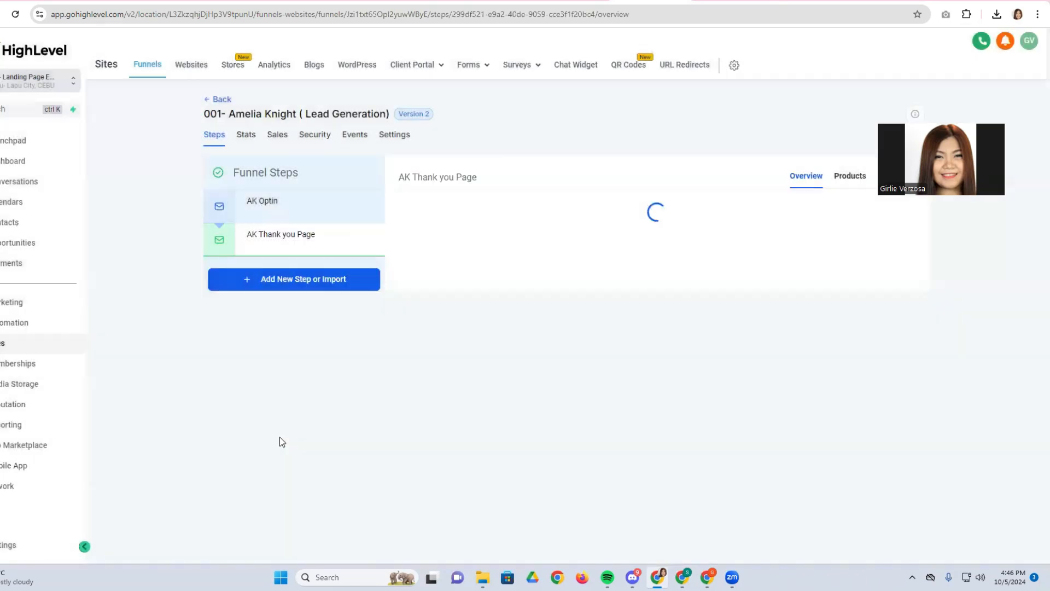
left_click(281, 439)
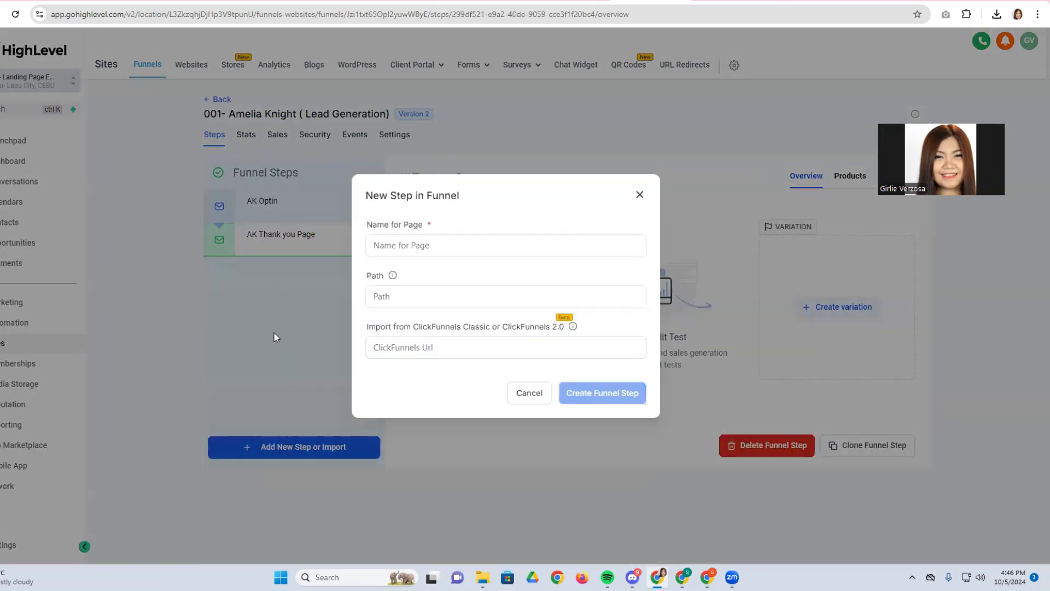
left_click(640, 194)
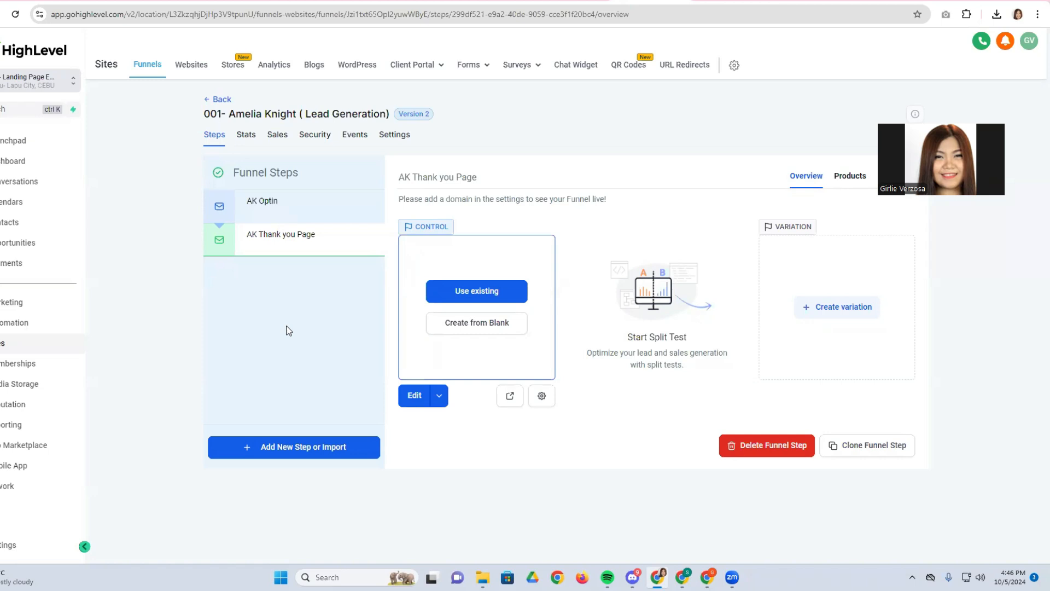
Compare the overviews of the AK Optin and AK Thank you Page funnel steps.
left_click(256, 212)
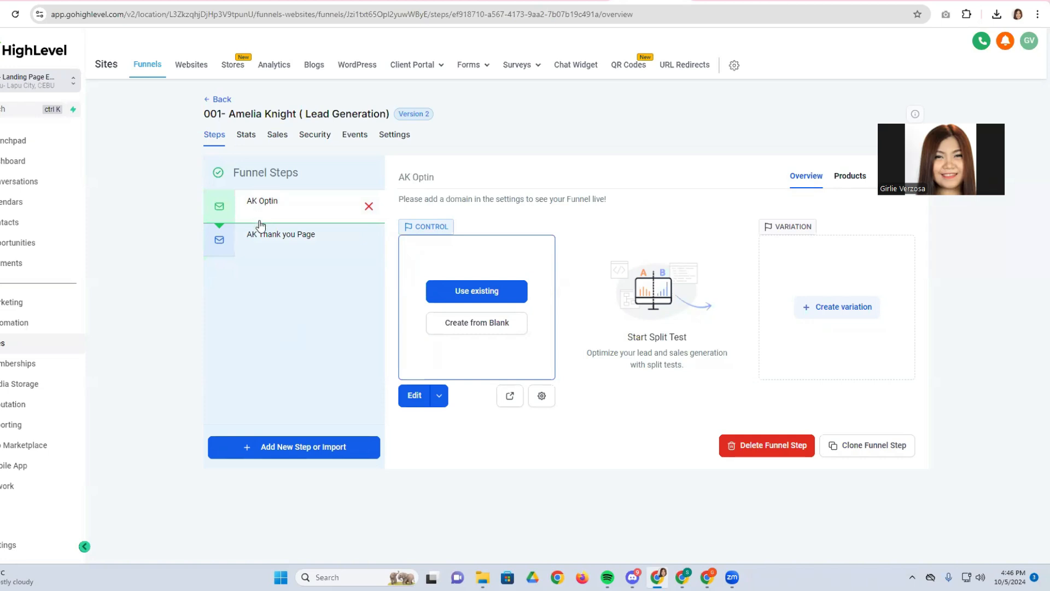
left_click(261, 230)
left_click(278, 202)
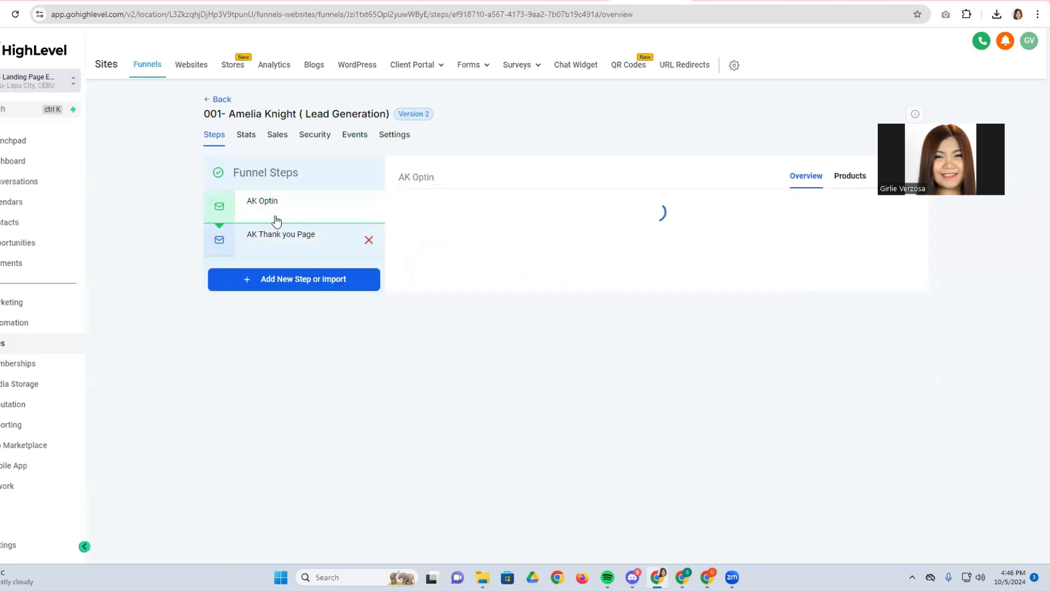
left_click(292, 249)
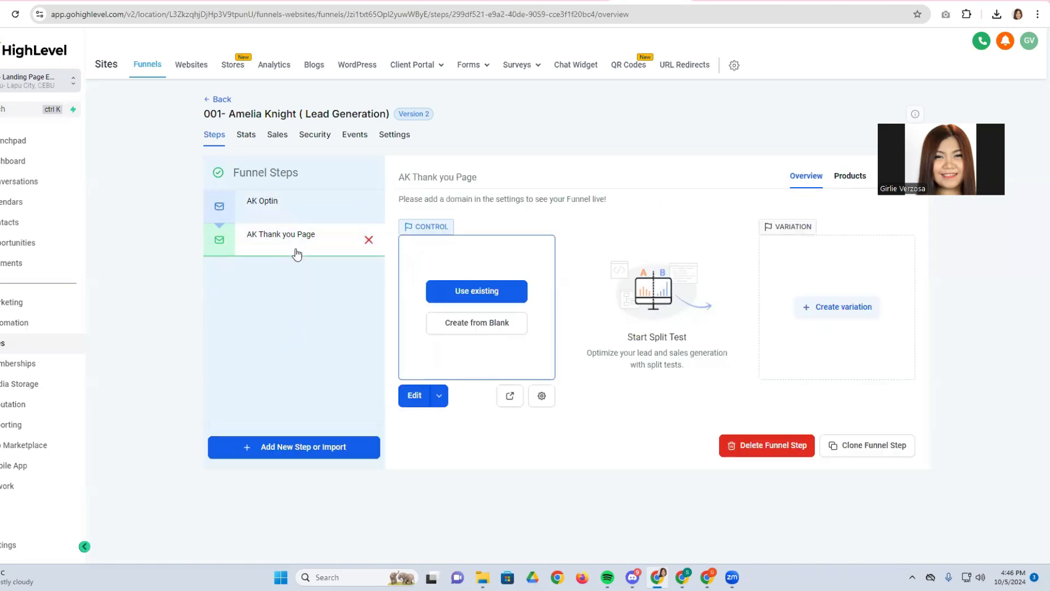
Open the AK Optin page in the page builder and add a full-width section containing a two-column row.
left_click(279, 211)
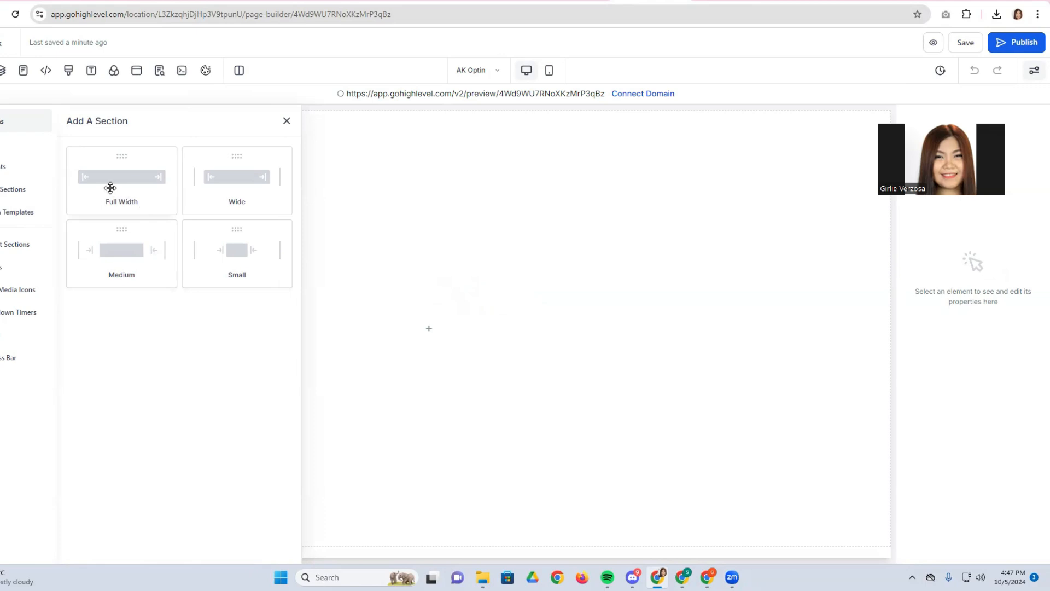
left_click_drag(108, 182, 405, 172)
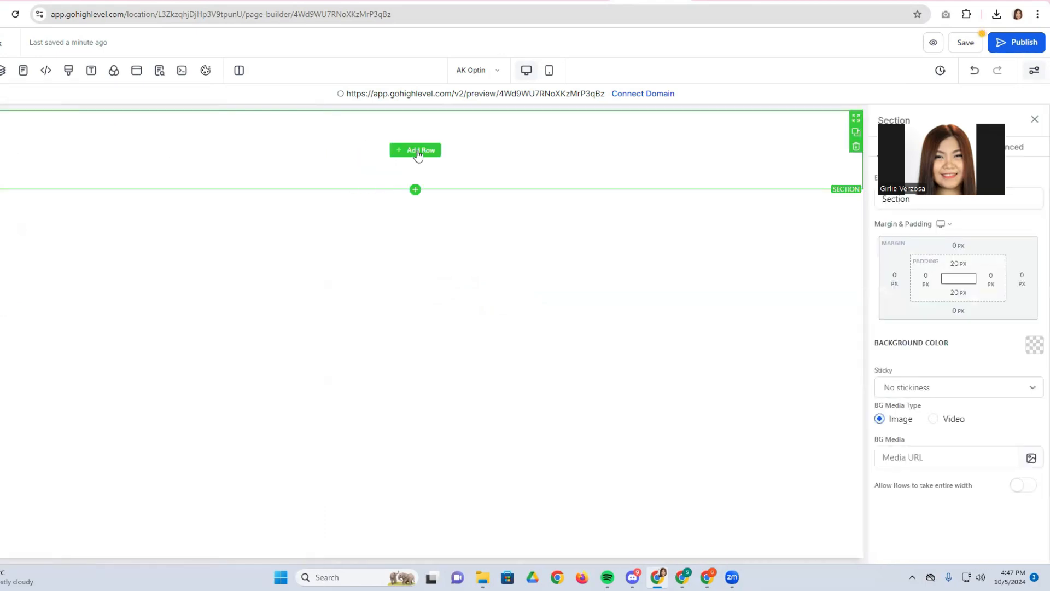
left_click(416, 151)
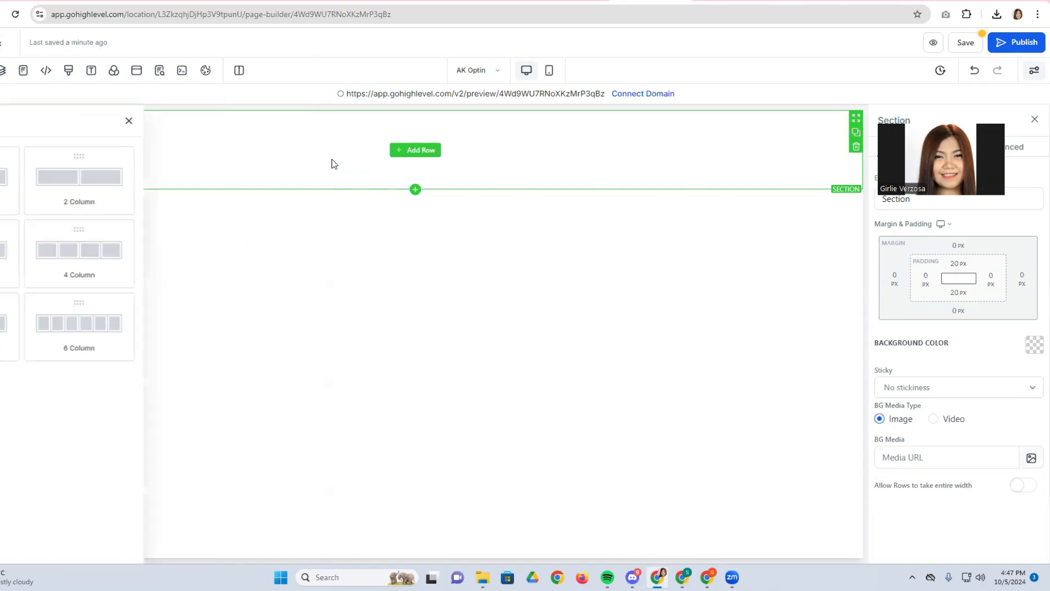
left_click(264, 180)
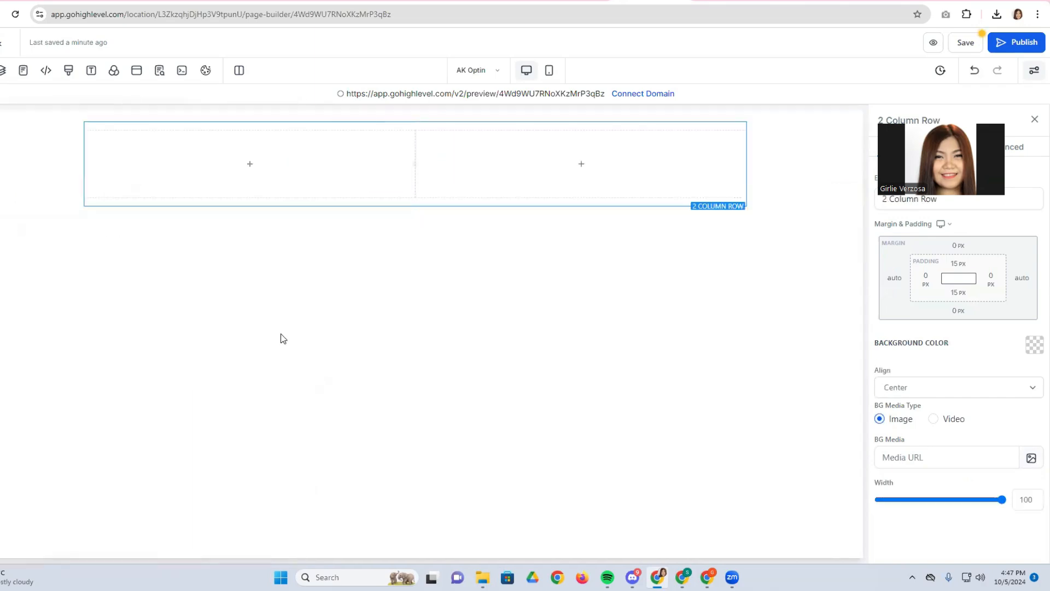
Check the hero layout in the Canva design, and add an image element to the second column of the funnel page's row.
left_click(337, 1)
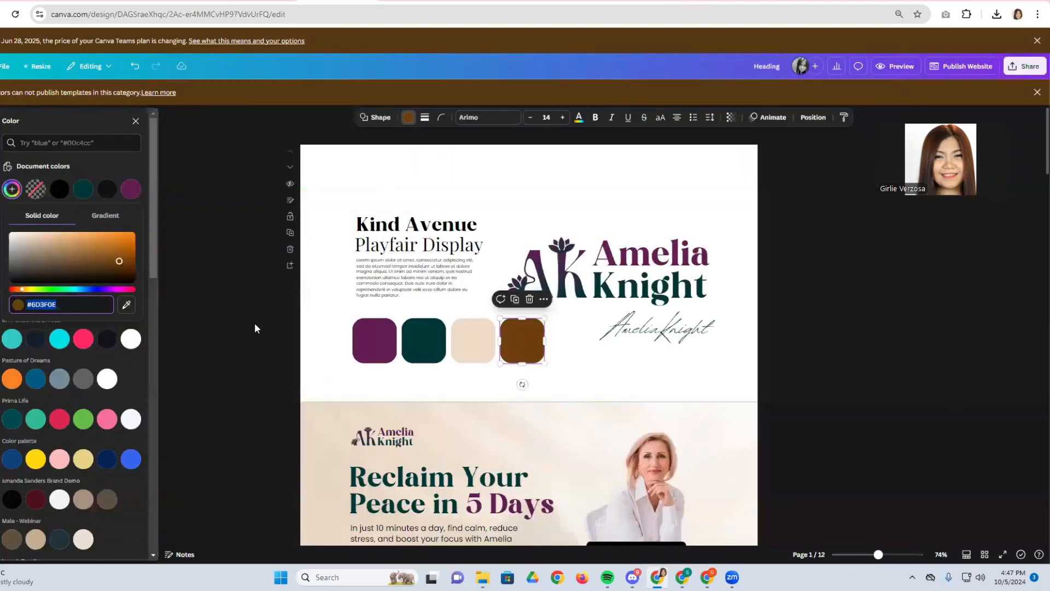
scroll(367, 359, "down", 4)
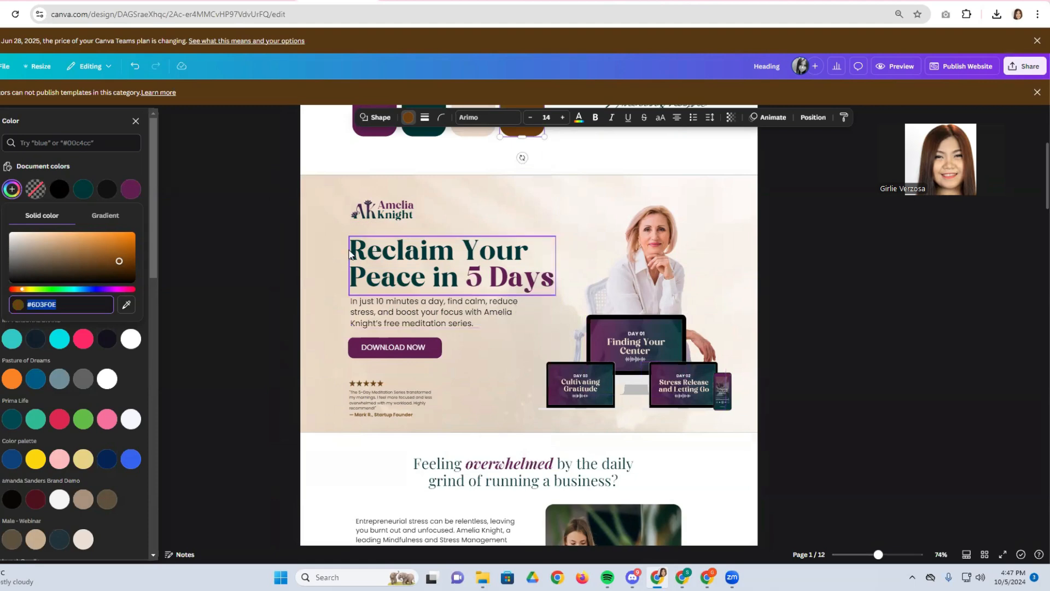
left_click(381, 207)
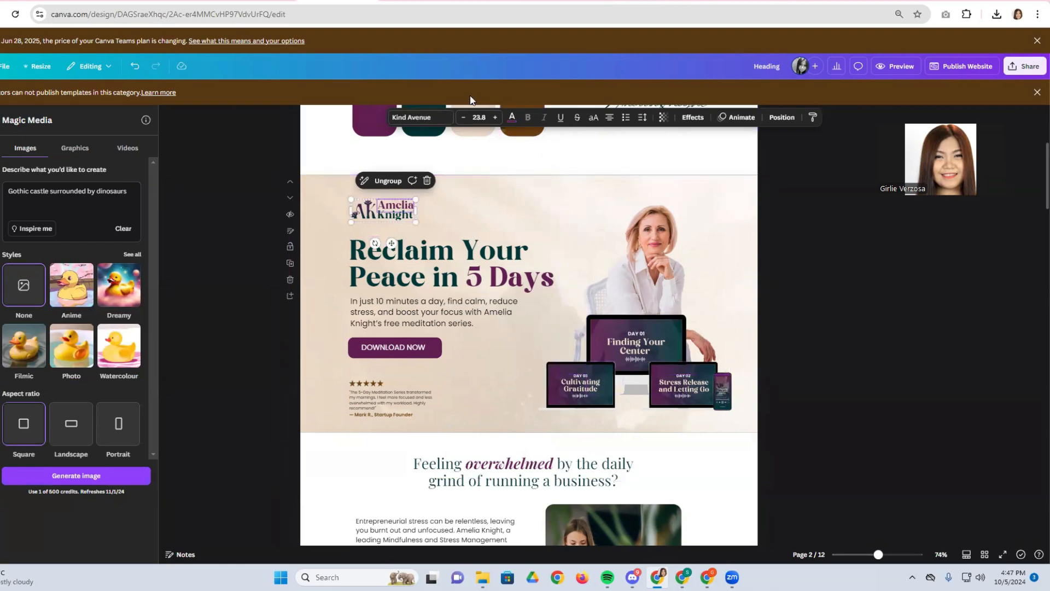
left_click(650, 1)
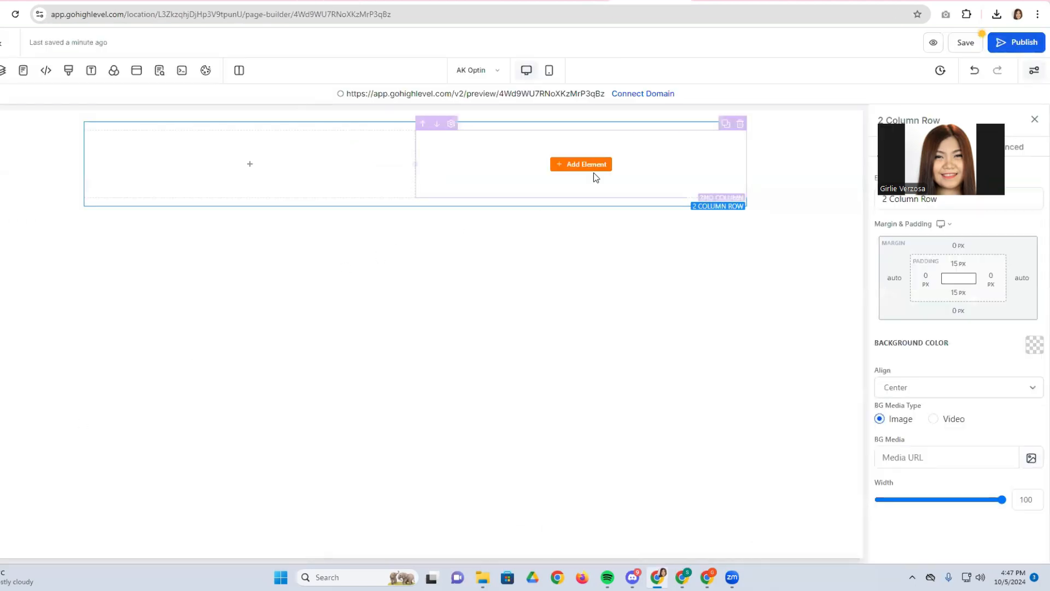
left_click(569, 168)
scroll(147, 432, "down", 3)
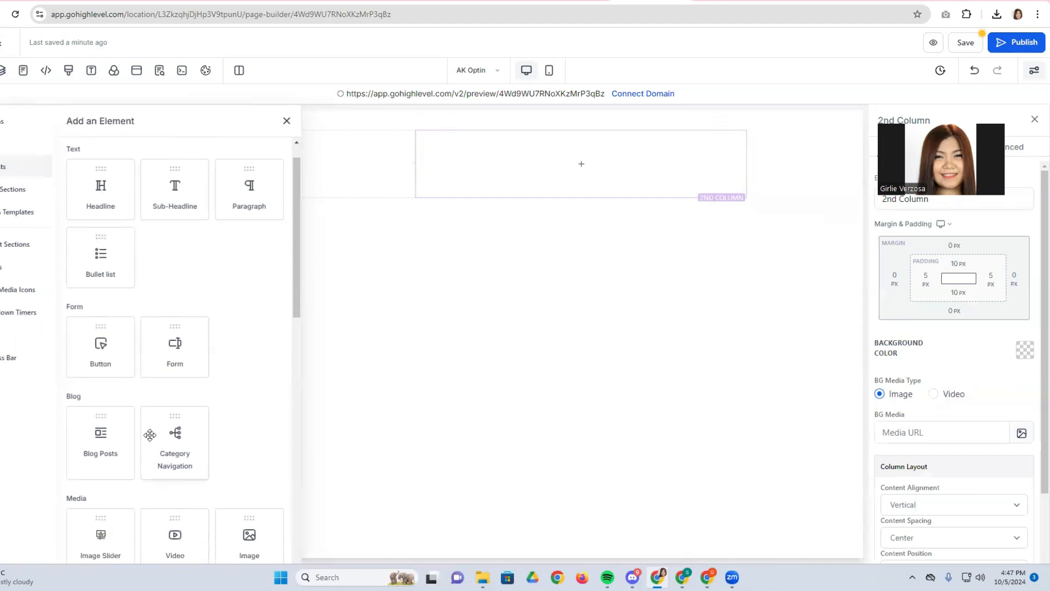
left_click_drag(241, 465, 609, 160)
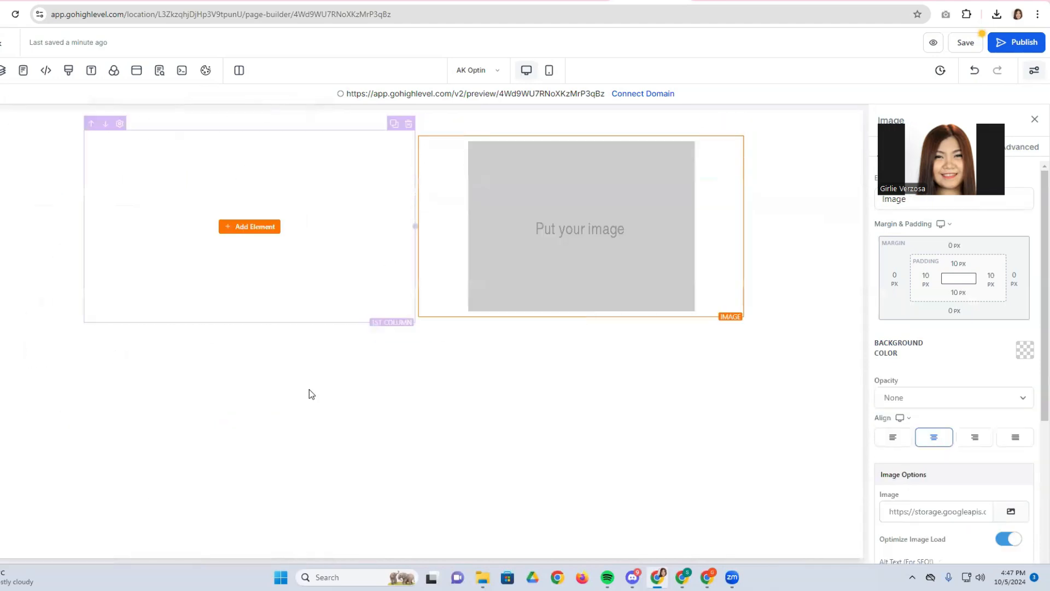
Add an image element to the row's first column.
left_click(250, 226)
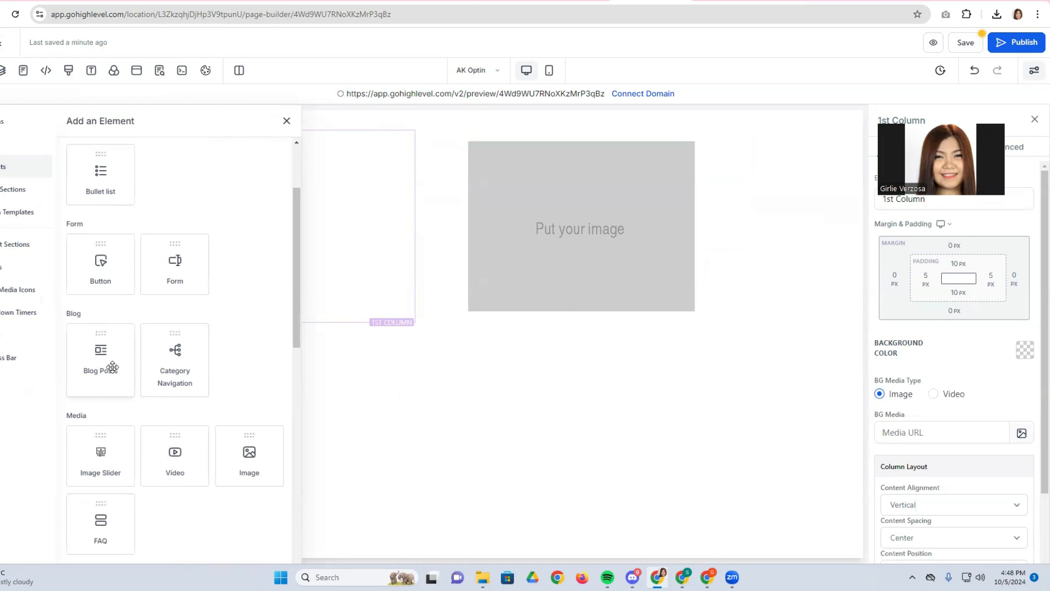
scroll(112, 364, "up", 2)
scroll(137, 391, "down", 3)
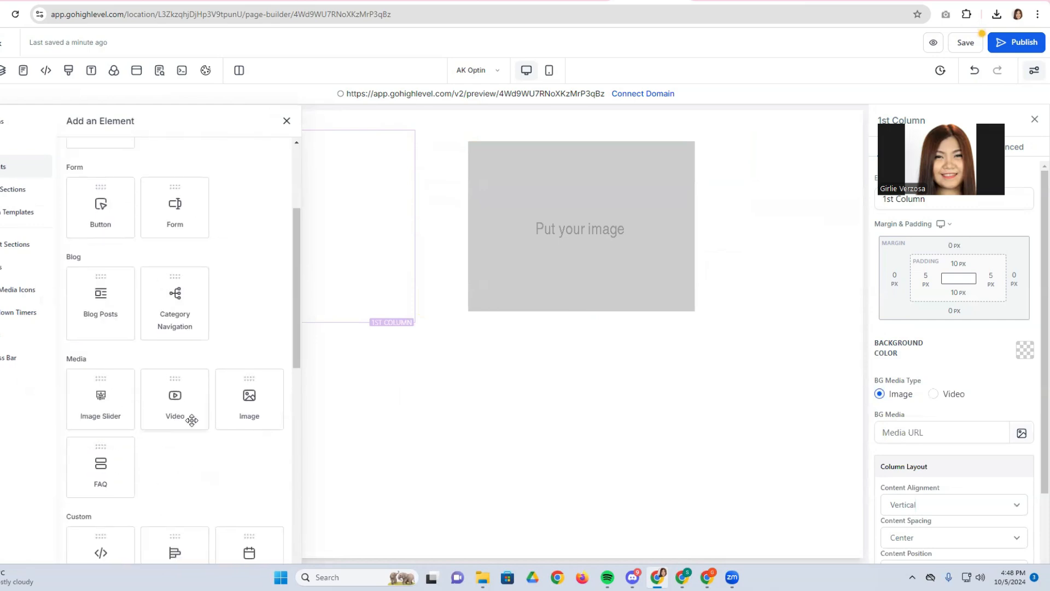
left_click_drag(282, 397, 257, 247)
Add a headline and a sub-headline beneath the image in the first column.
left_click(250, 317)
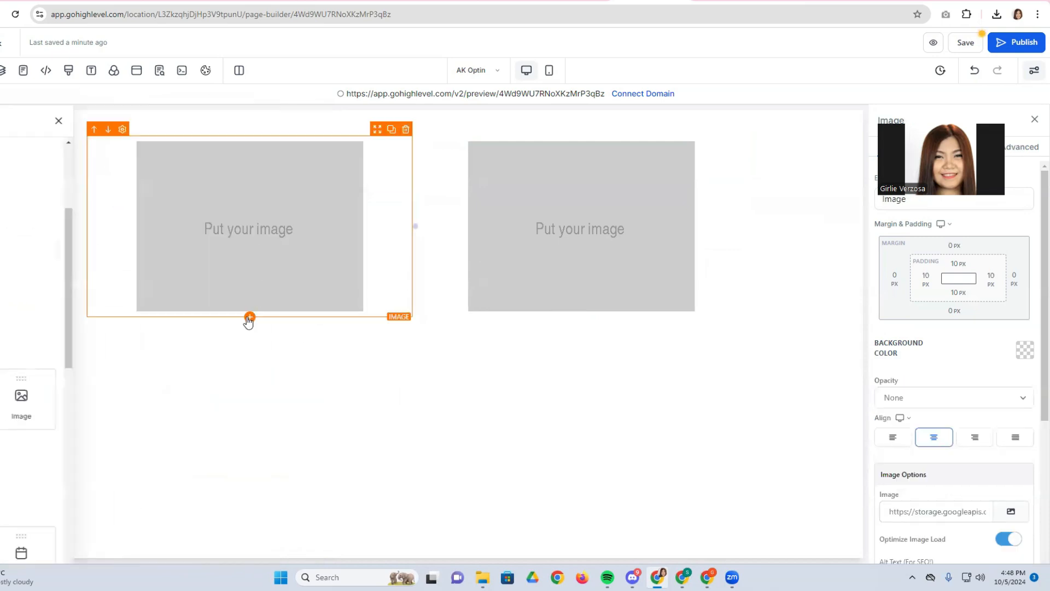
scroll(97, 252, "up", 3)
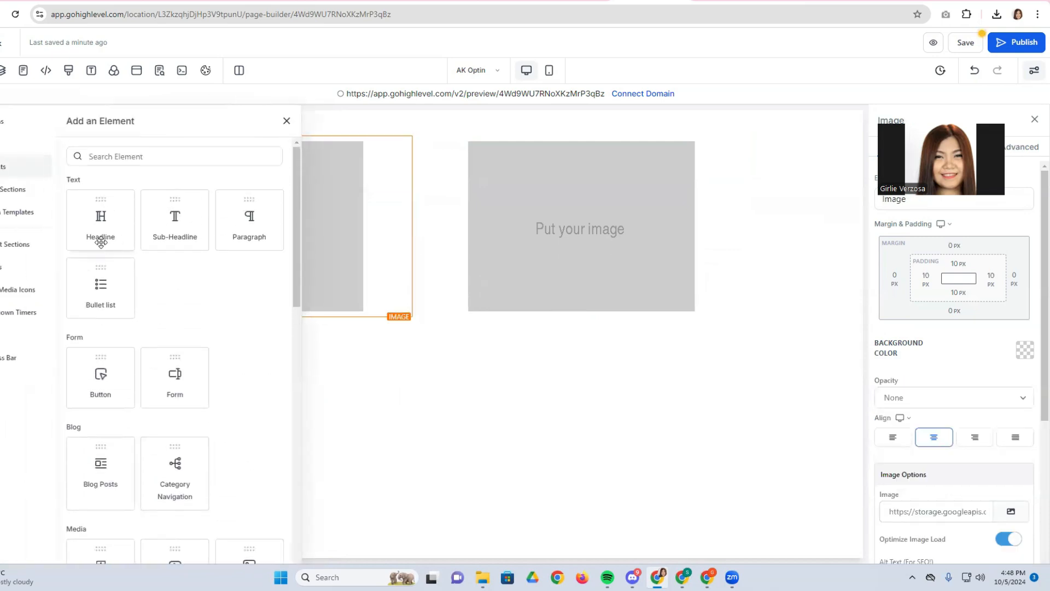
left_click_drag(96, 234, 249, 342)
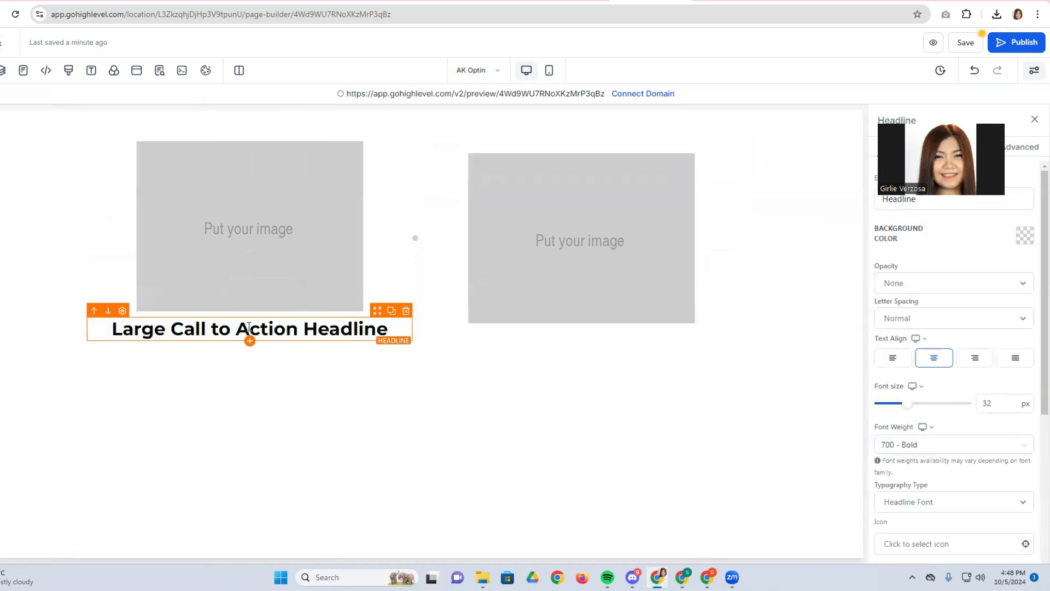
left_click(249, 340)
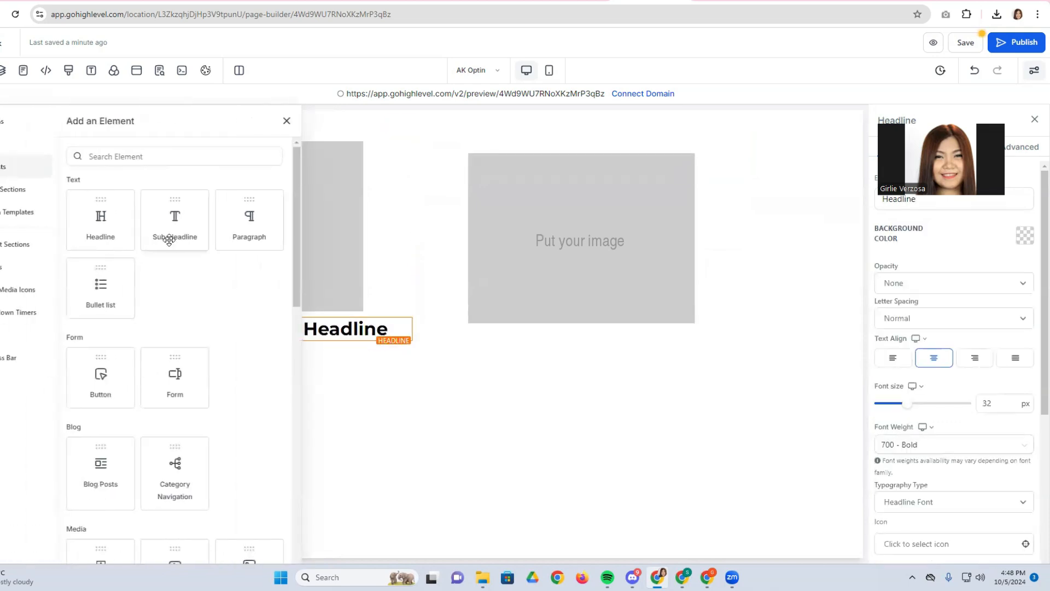
left_click_drag(175, 224, 253, 368)
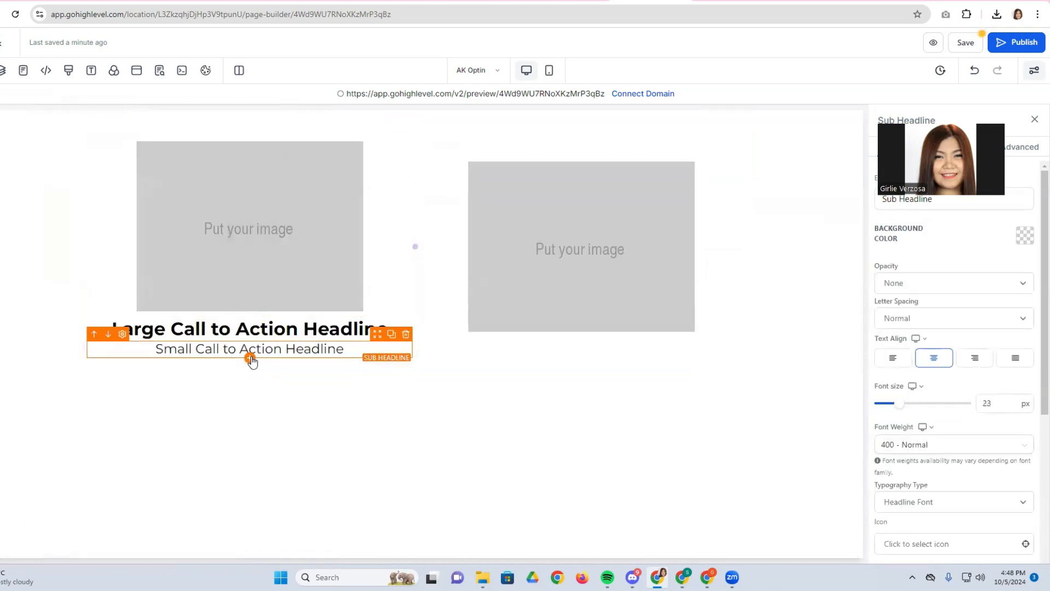
Add a button element beneath the sub-headline in the first column.
left_click(253, 358)
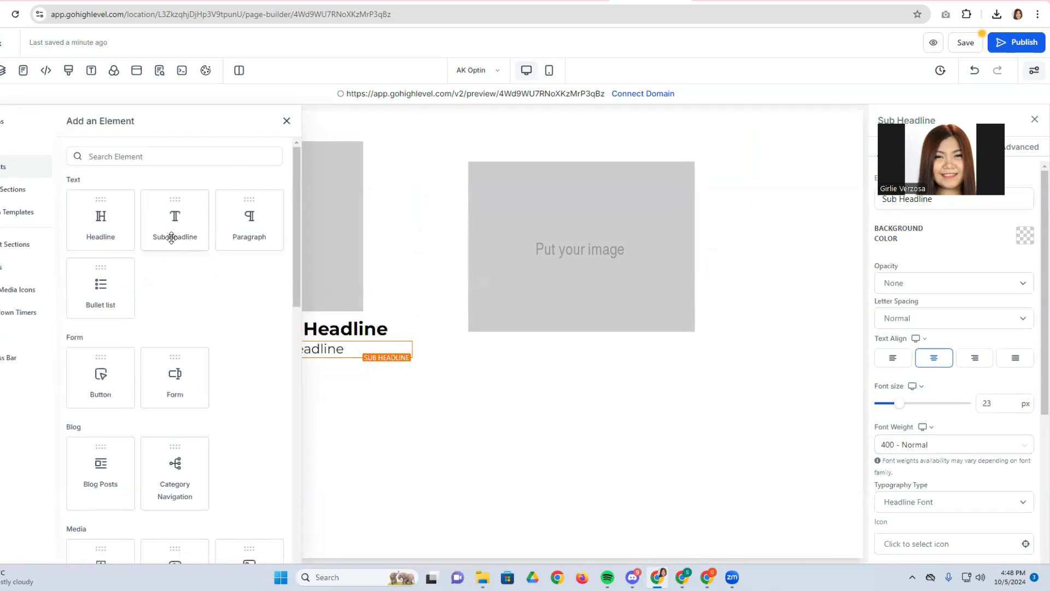
scroll(182, 363, "down", 4)
scroll(239, 370, "up", 2)
scroll(155, 410, "down", 2)
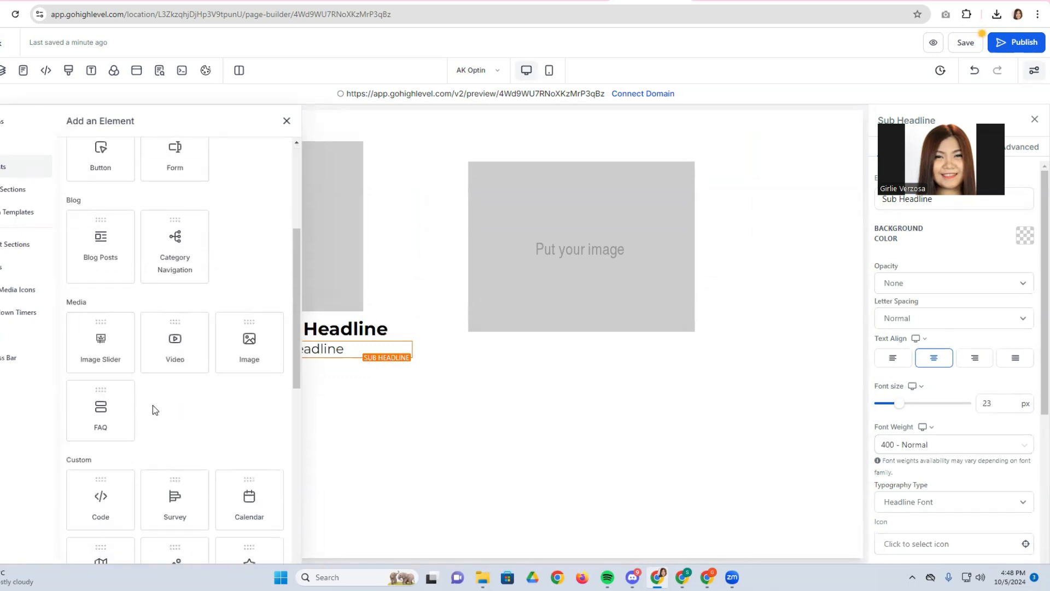
scroll(217, 457, "down", 3)
scroll(216, 460, "up", 1)
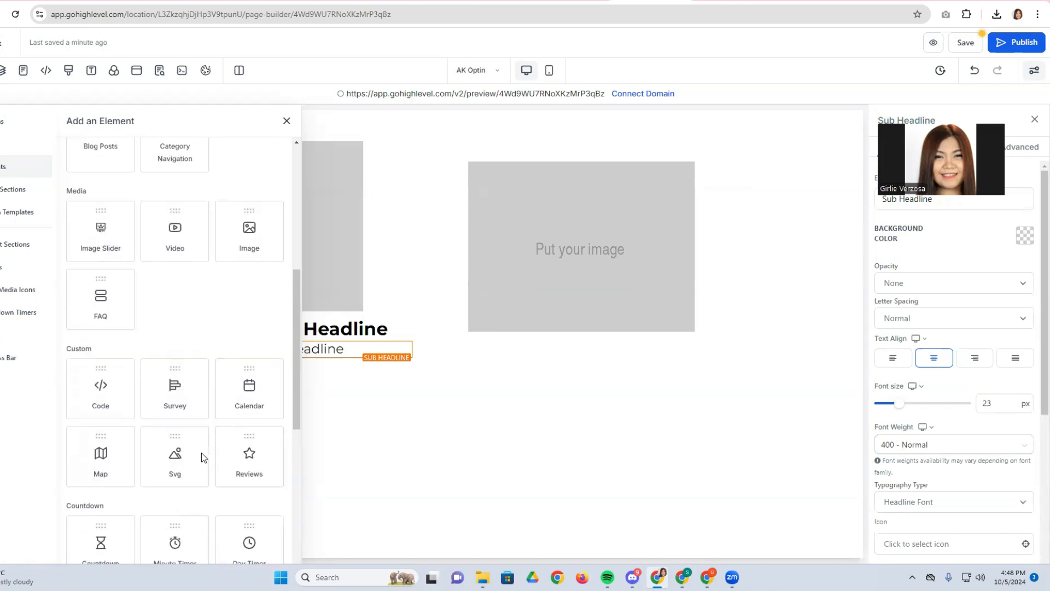
scroll(191, 447, "up", 1)
scroll(186, 359, "up", 3)
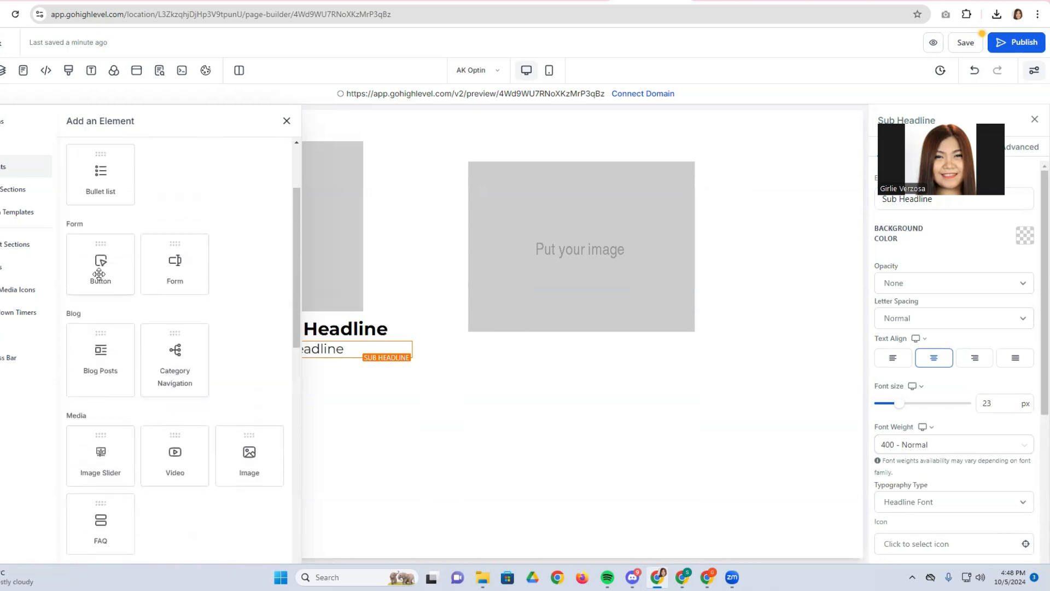
left_click_drag(99, 274, 229, 404)
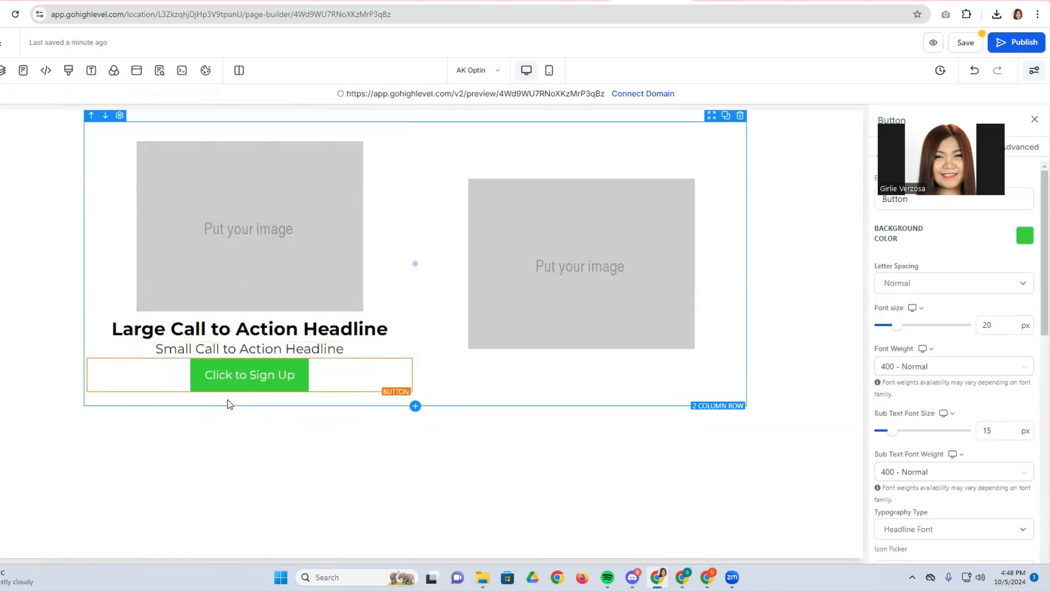
Add a second sub-headline and a paragraph beneath the button in the first column.
left_click(249, 392)
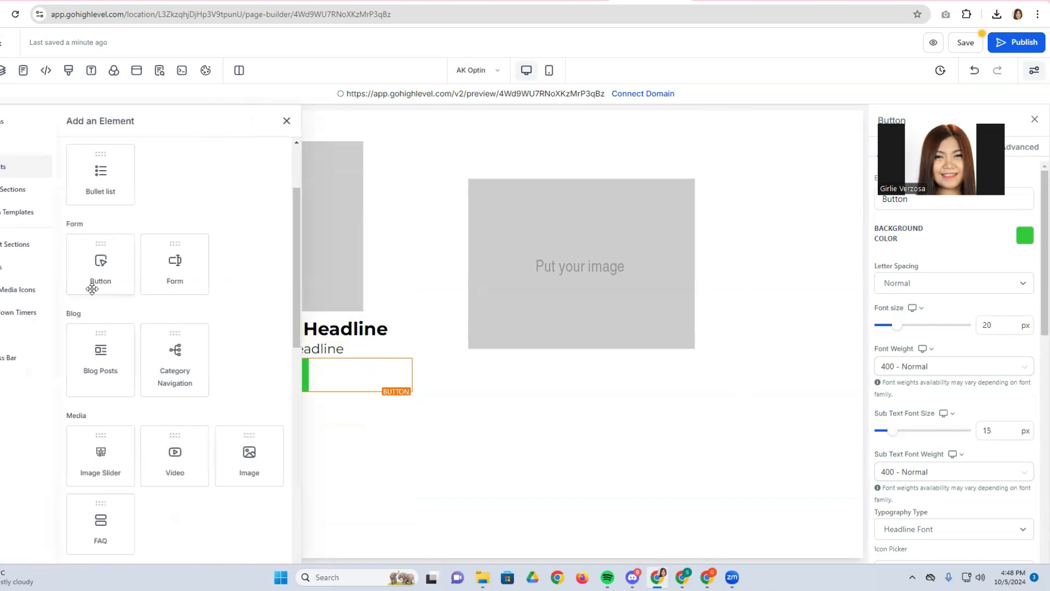
scroll(92, 289, "up", 3)
left_click_drag(176, 238, 251, 406)
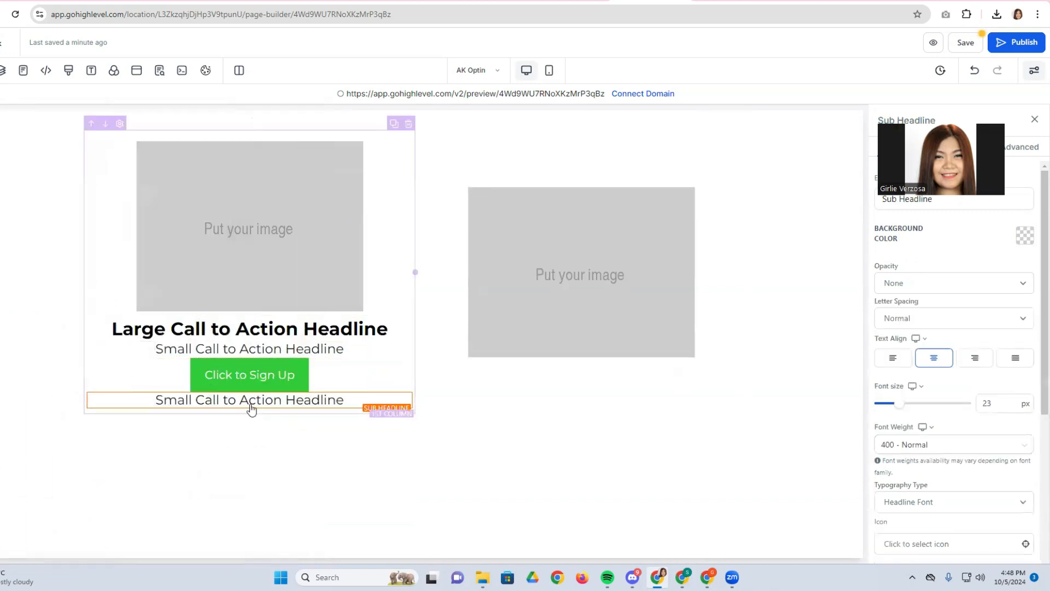
left_click(250, 409)
left_click_drag(242, 235, 276, 433)
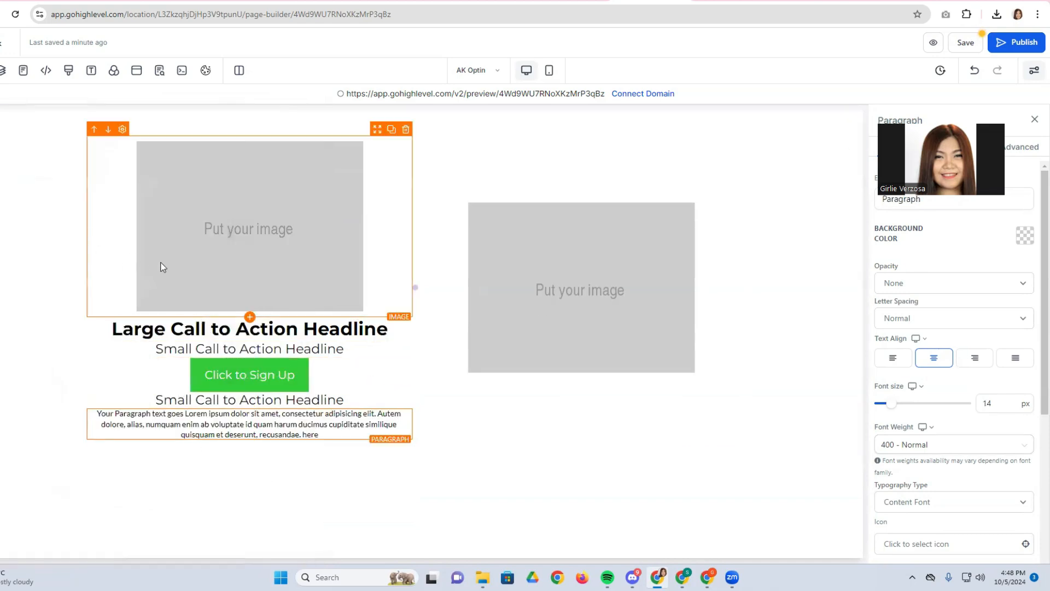
Duplicate the first column's image and move the copy down between the second sub-headline and the paragraph.
left_click(225, 301)
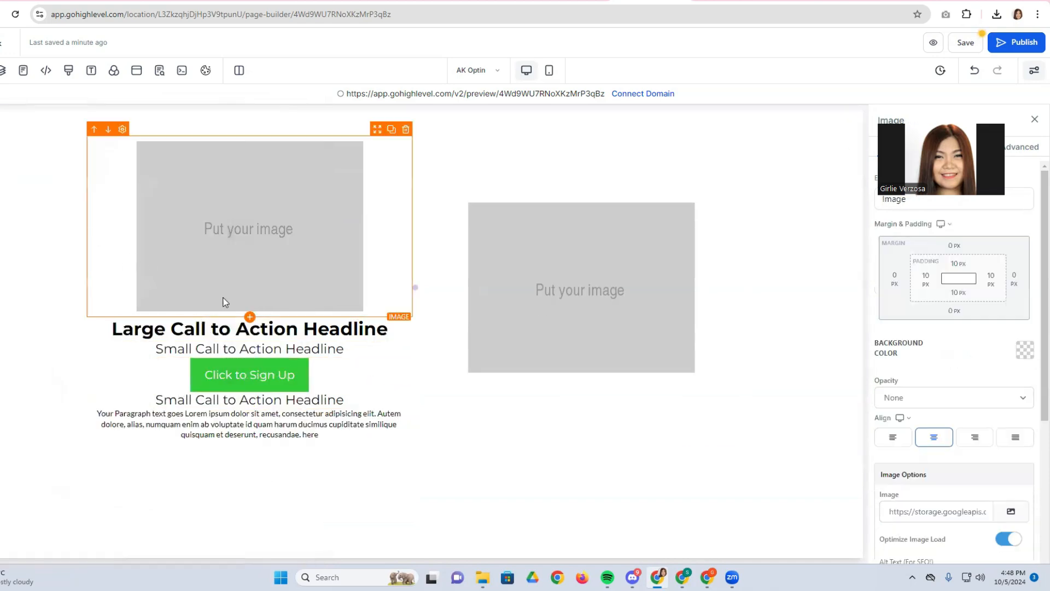
left_click(391, 129)
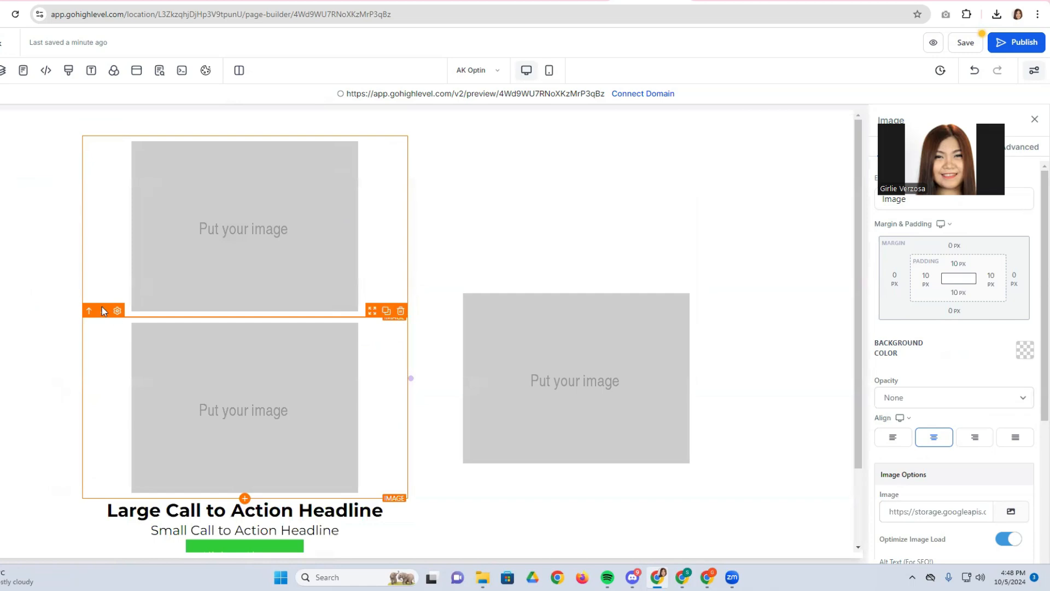
scroll(189, 374, "down", 2)
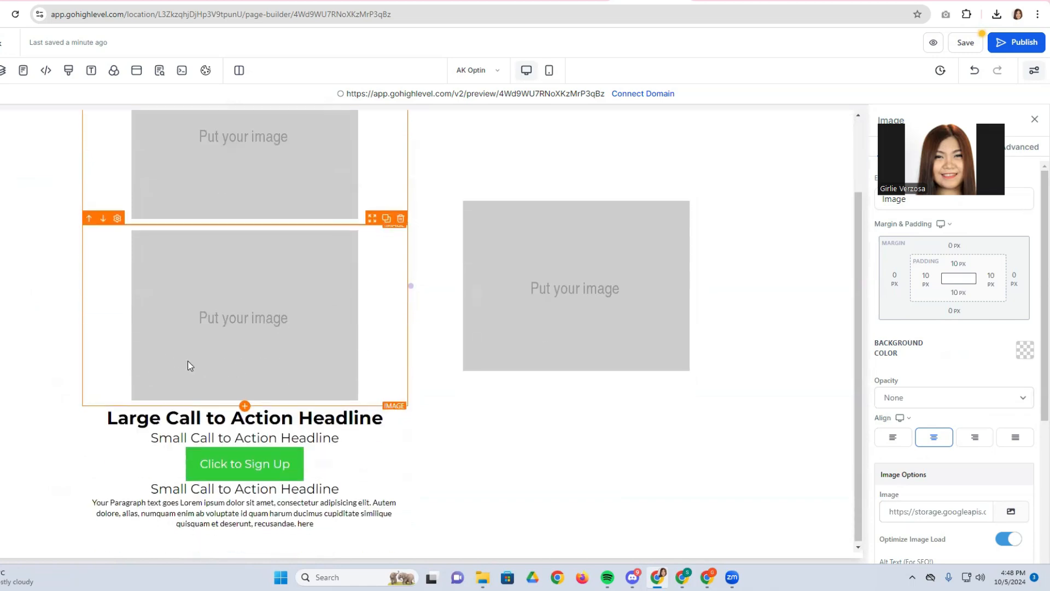
left_click(103, 218)
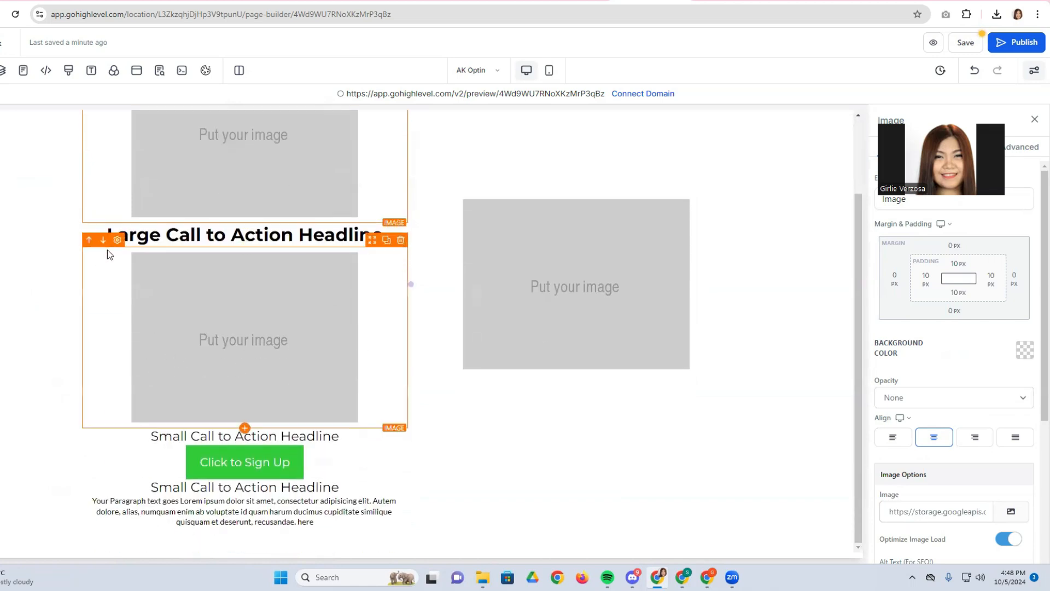
left_click(104, 246)
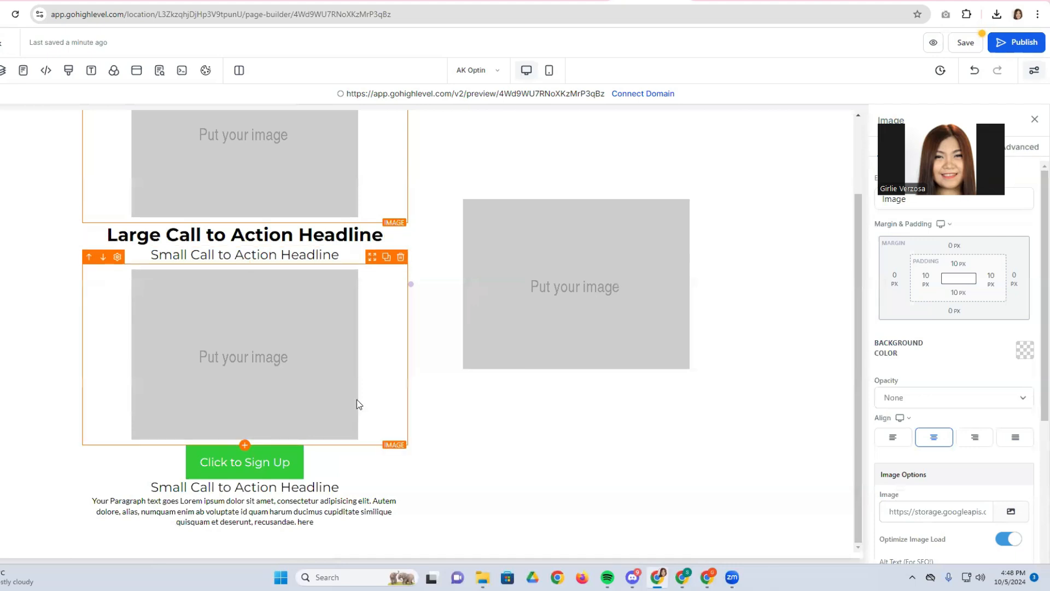
left_click(157, 287)
left_click(103, 257)
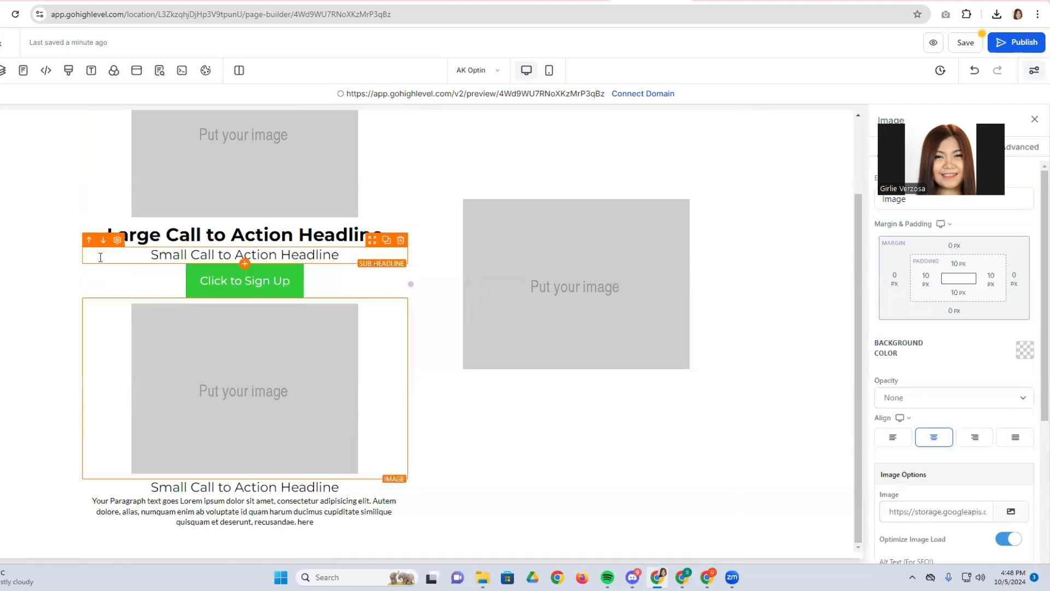
left_click(105, 293)
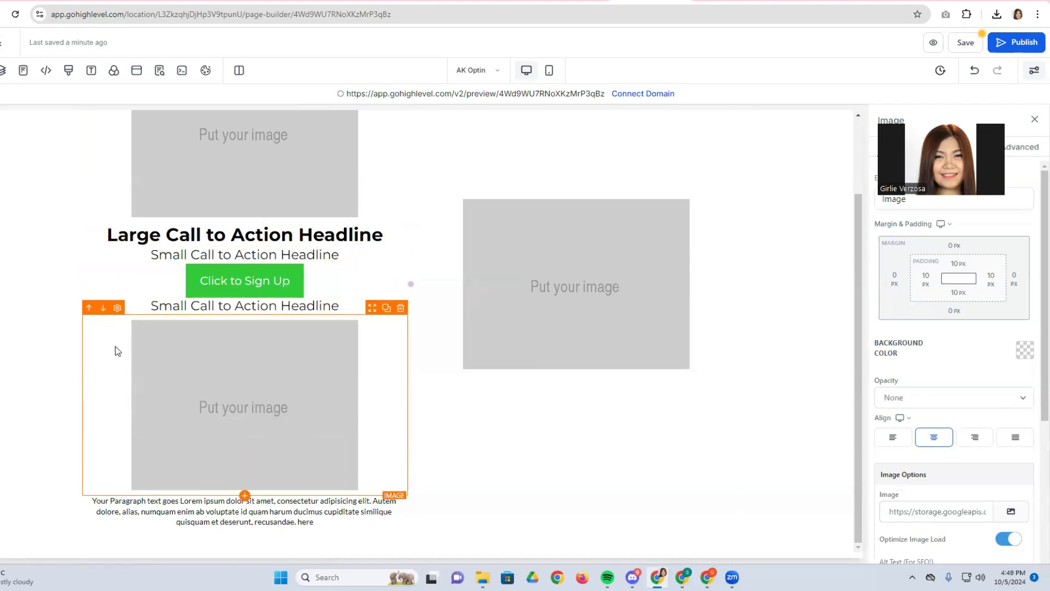
Set the section's background image to Heading (6).png from the coach's folder within Template Shop in the media storage.
left_click(527, 465)
scroll(509, 465, "up", 2)
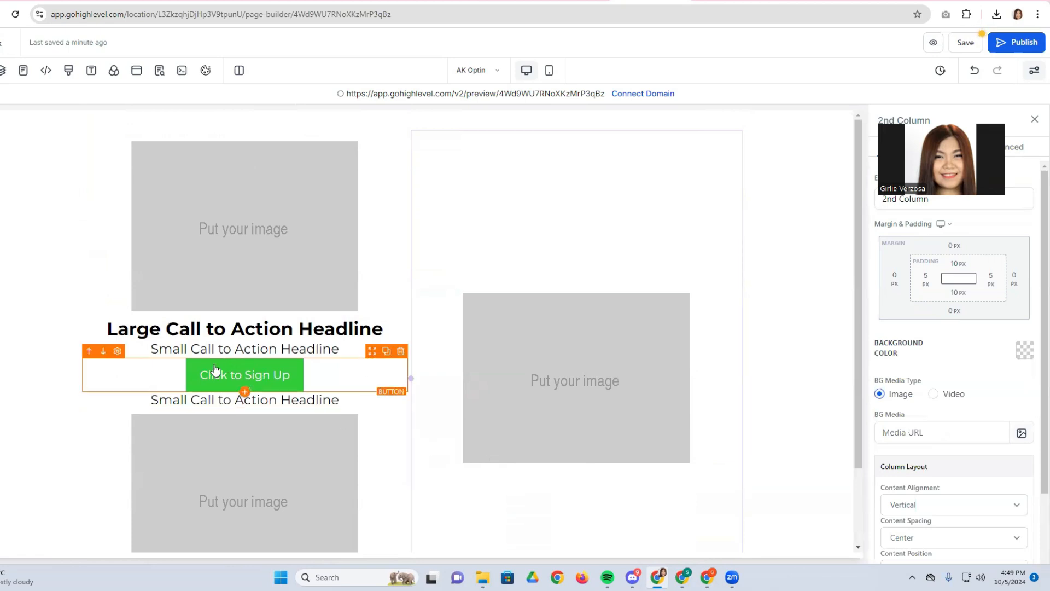
left_click(73, 255)
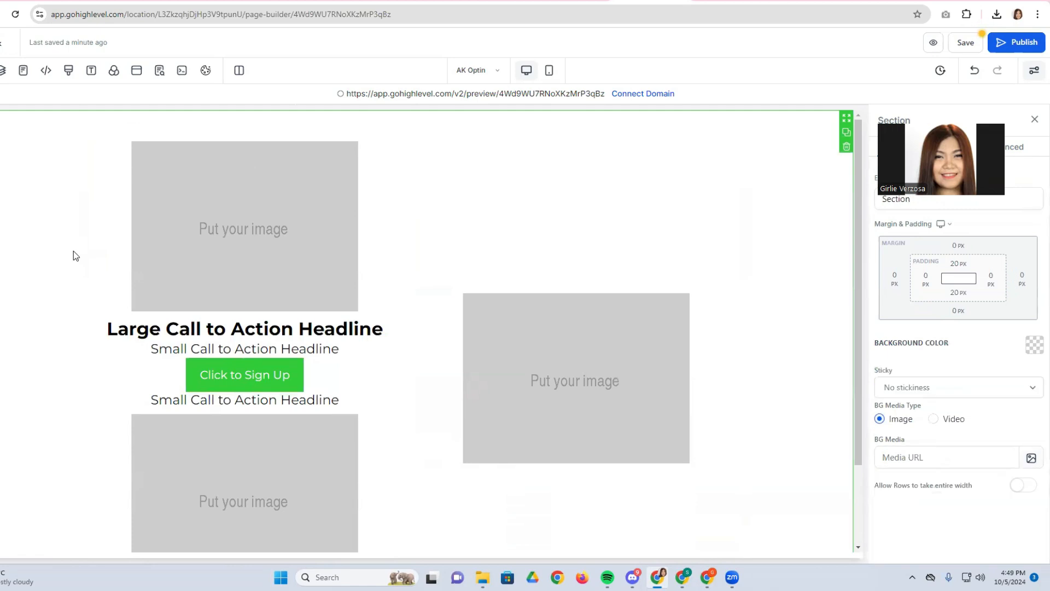
scroll(825, 397, "down", 2)
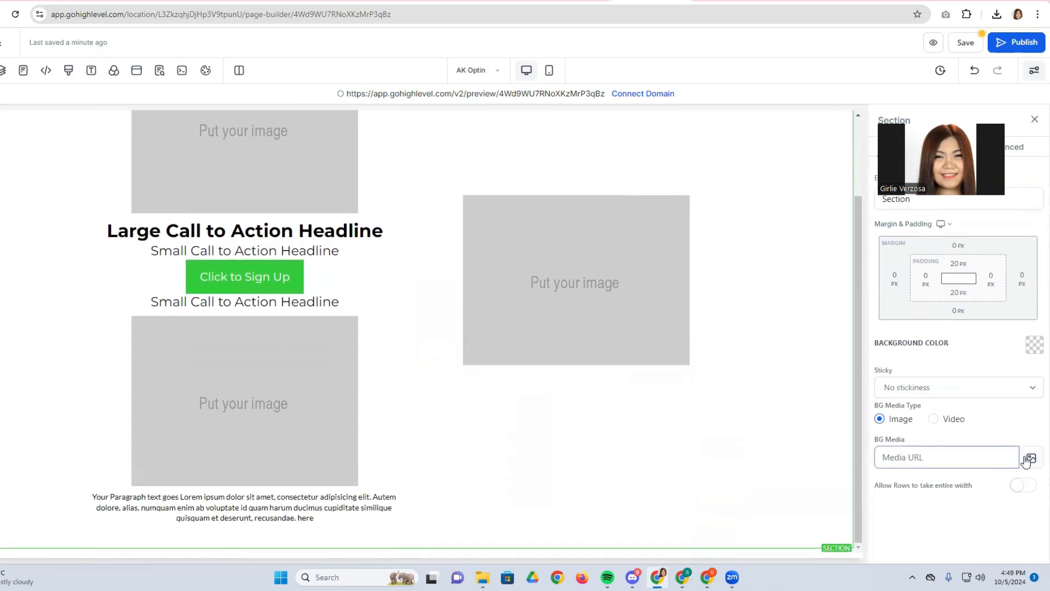
left_click(1031, 458)
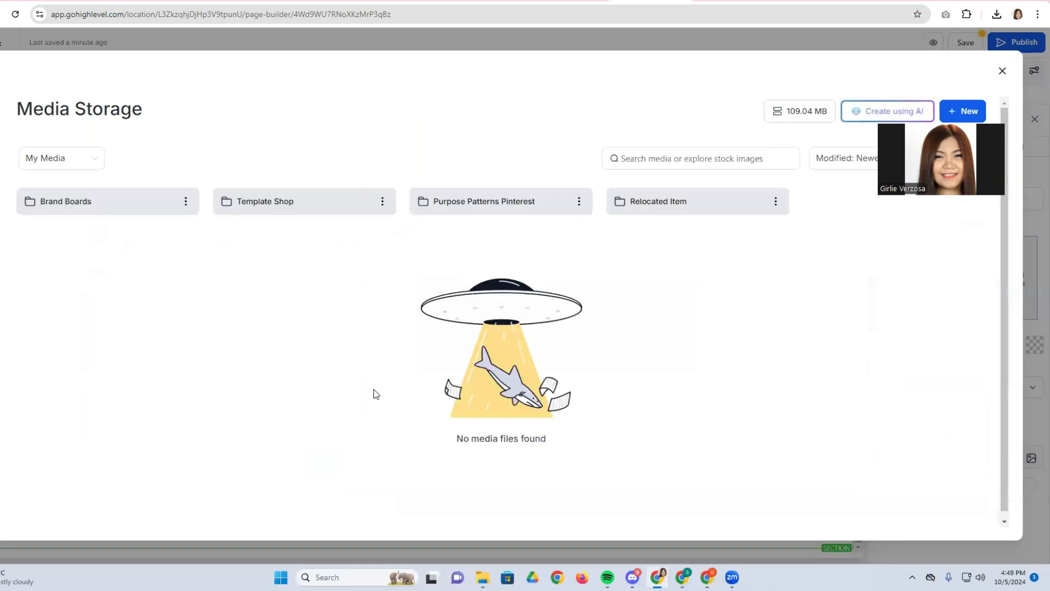
left_click(274, 206)
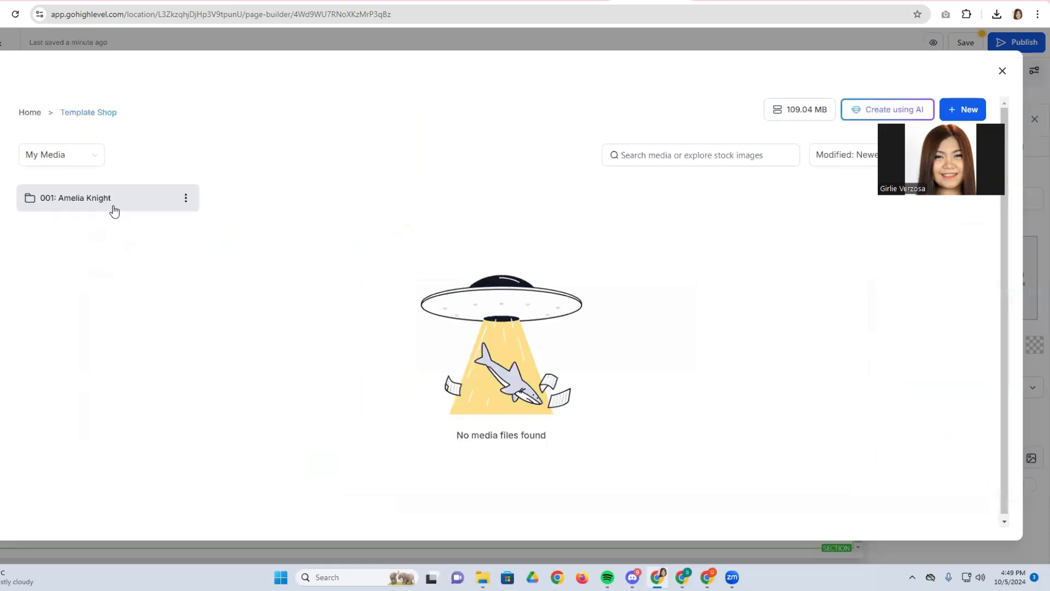
left_click(113, 208)
scroll(468, 435, "down", 6)
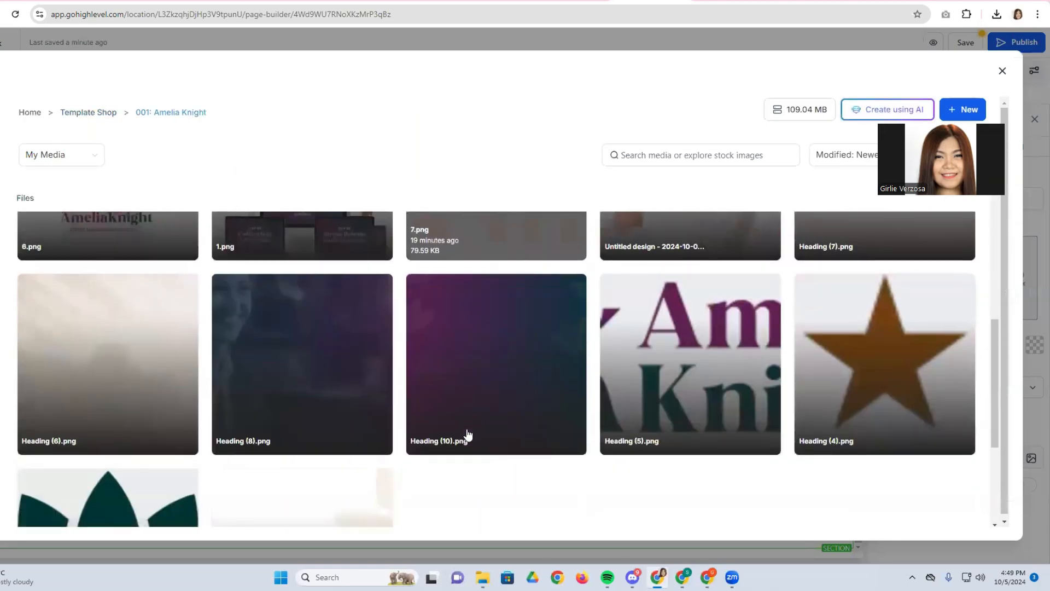
scroll(468, 435, "up", 4)
scroll(468, 435, "down", 5)
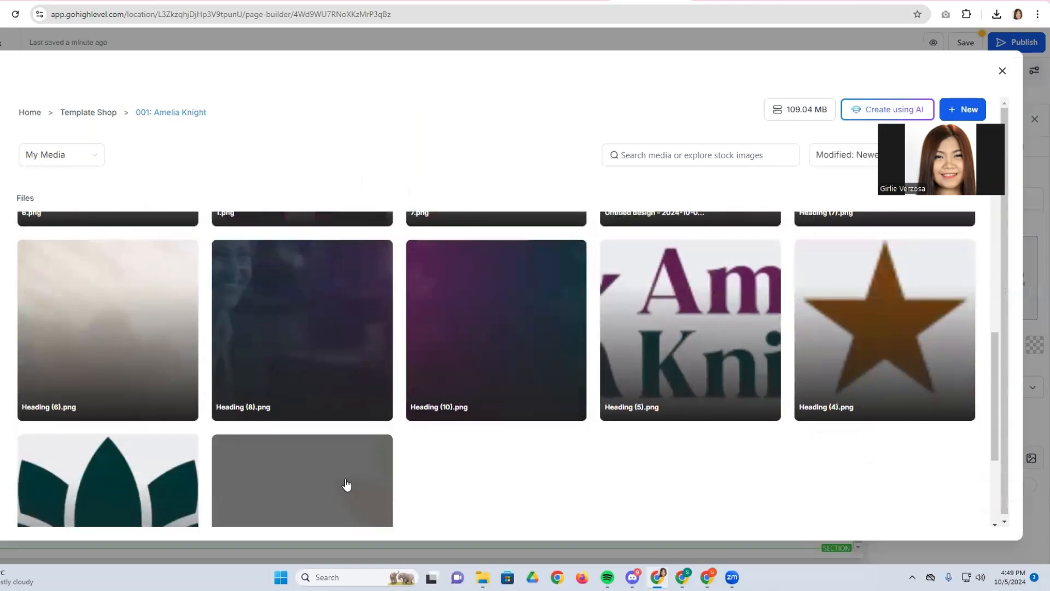
scroll(407, 432, "down", 3)
scroll(326, 443, "up", 8)
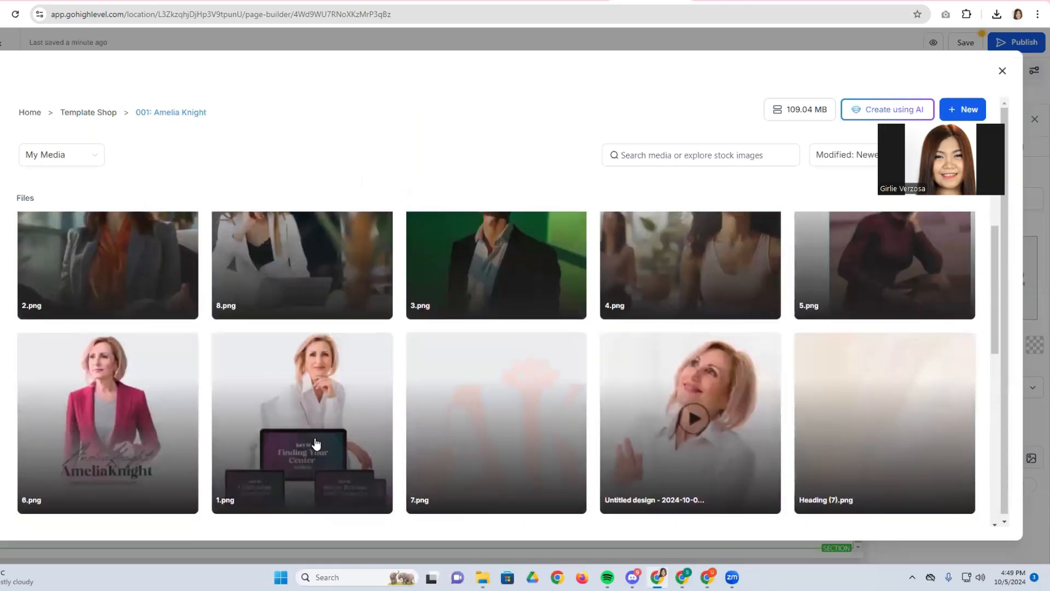
scroll(316, 443, "down", 3)
left_click(75, 424)
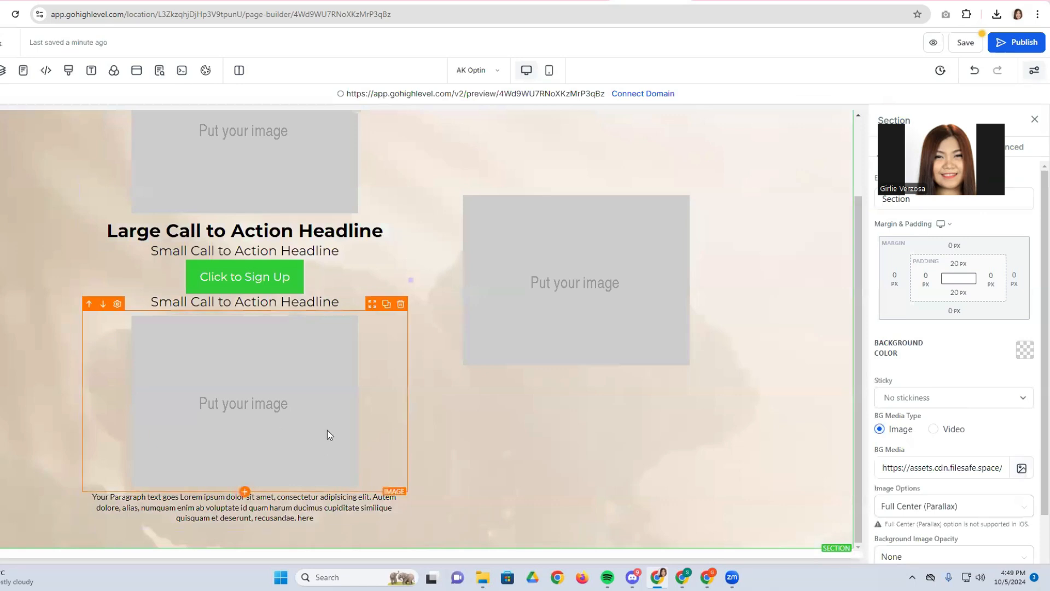
Set the section background's image option to Full Center.
scroll(957, 481, "down", 1)
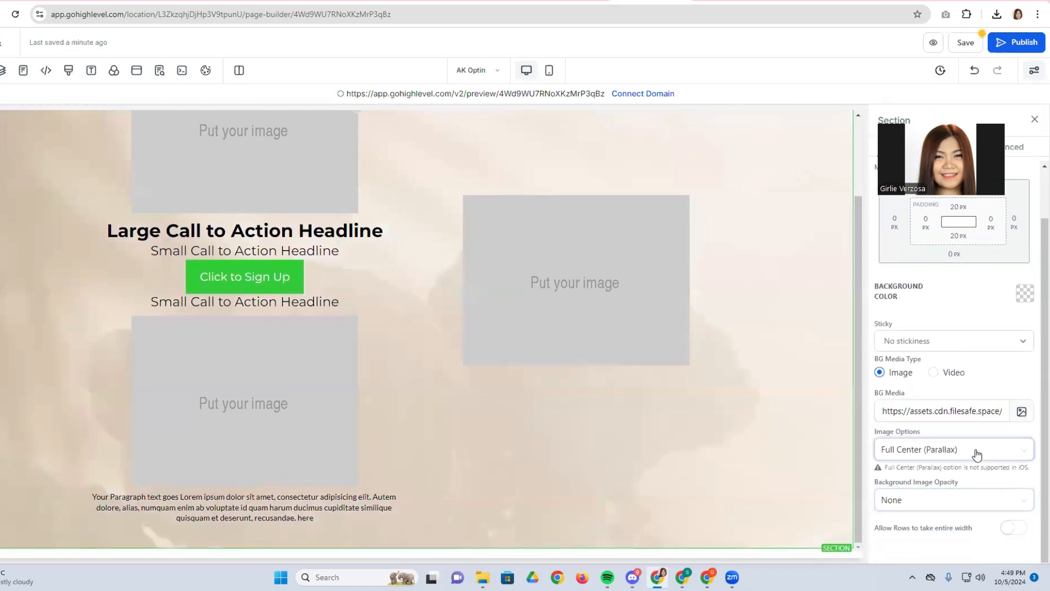
left_click(974, 450)
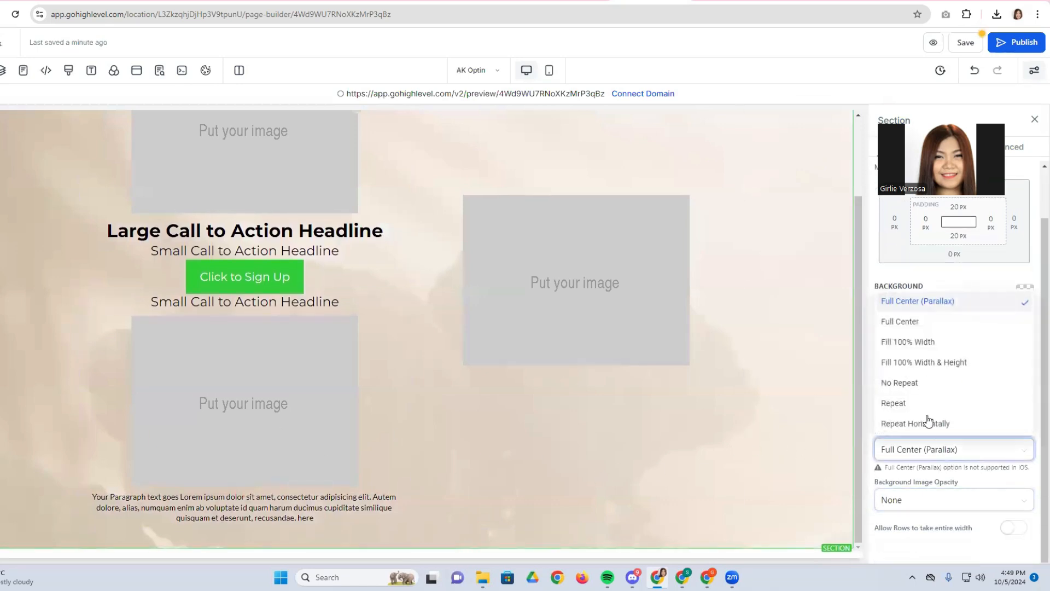
left_click(917, 323)
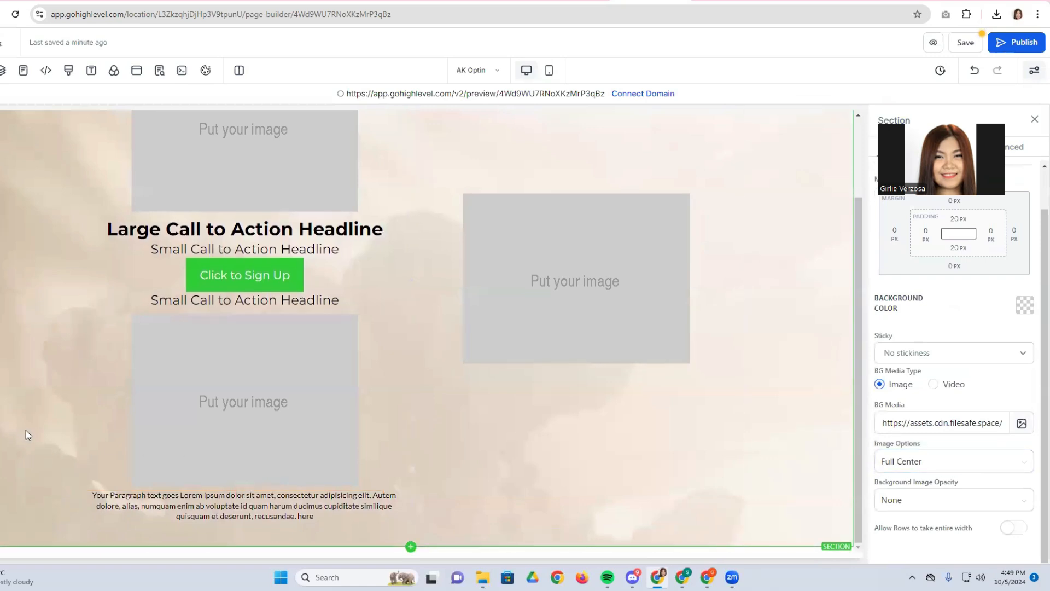
scroll(82, 417, "up", 2)
Replace the first column's upper placeholder image with the logo, Heading (5).png, from the coach's Template Shop media folder.
left_click(542, 376)
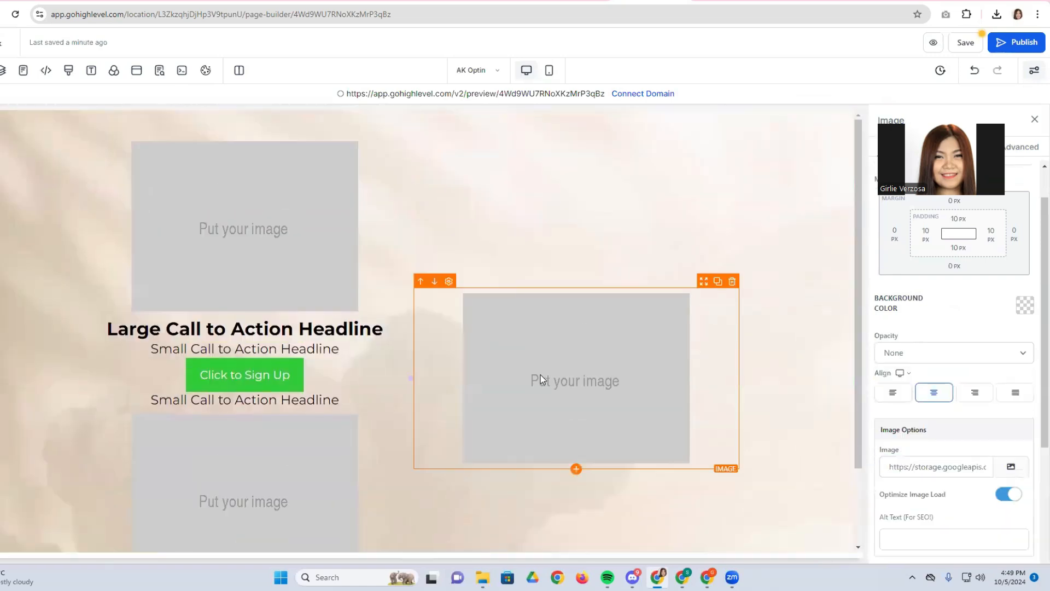
left_click(135, 272)
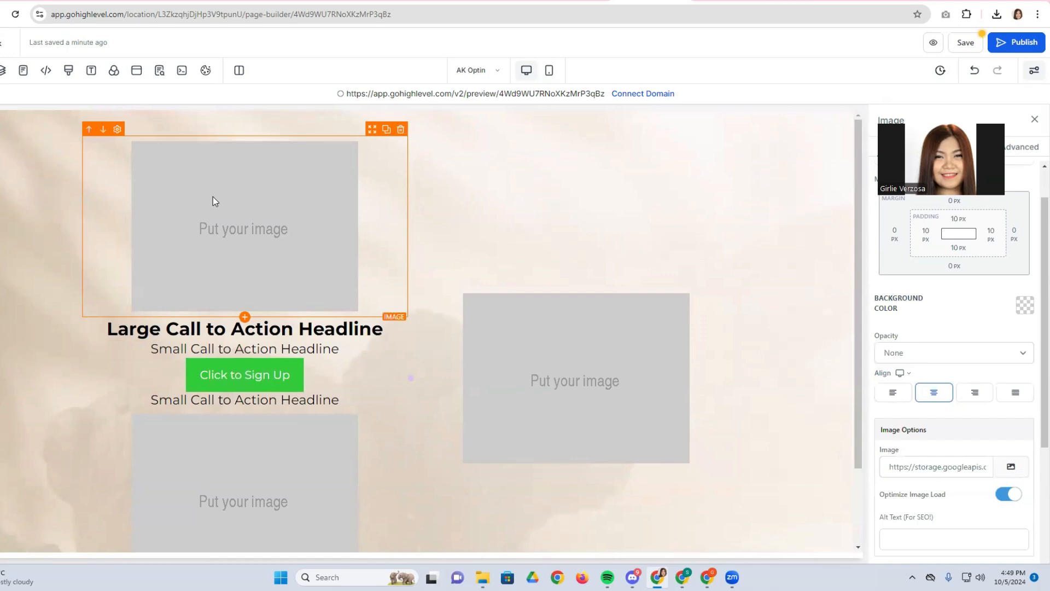
left_click(1011, 466)
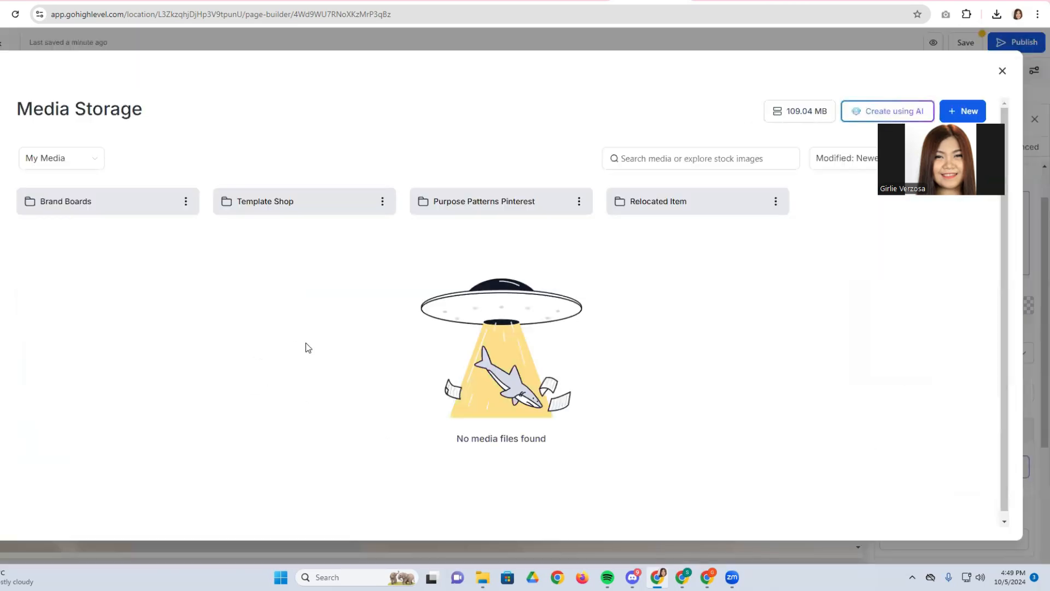
left_click(291, 207)
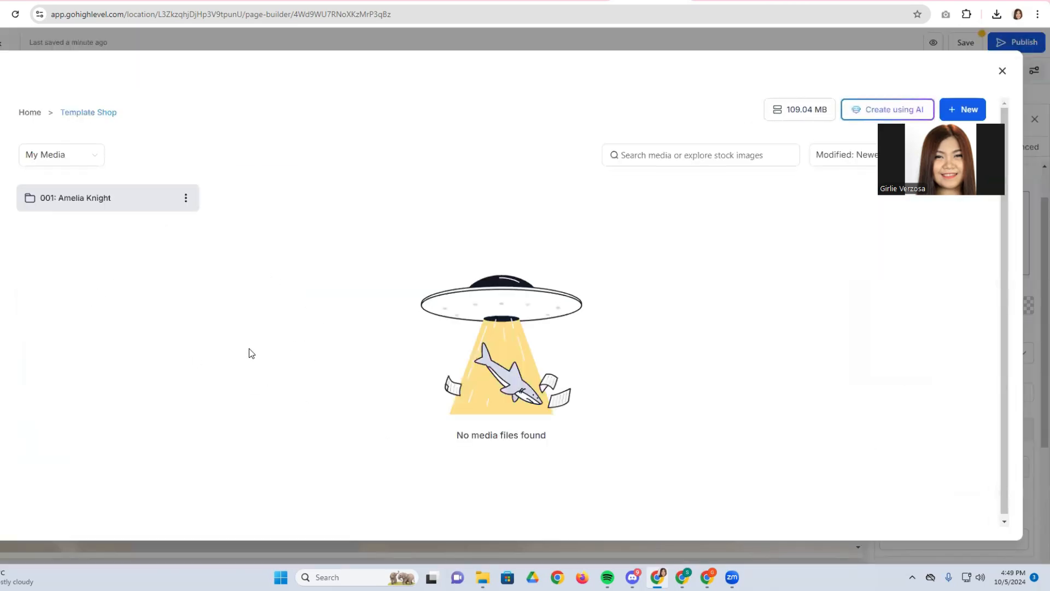
left_click(118, 207)
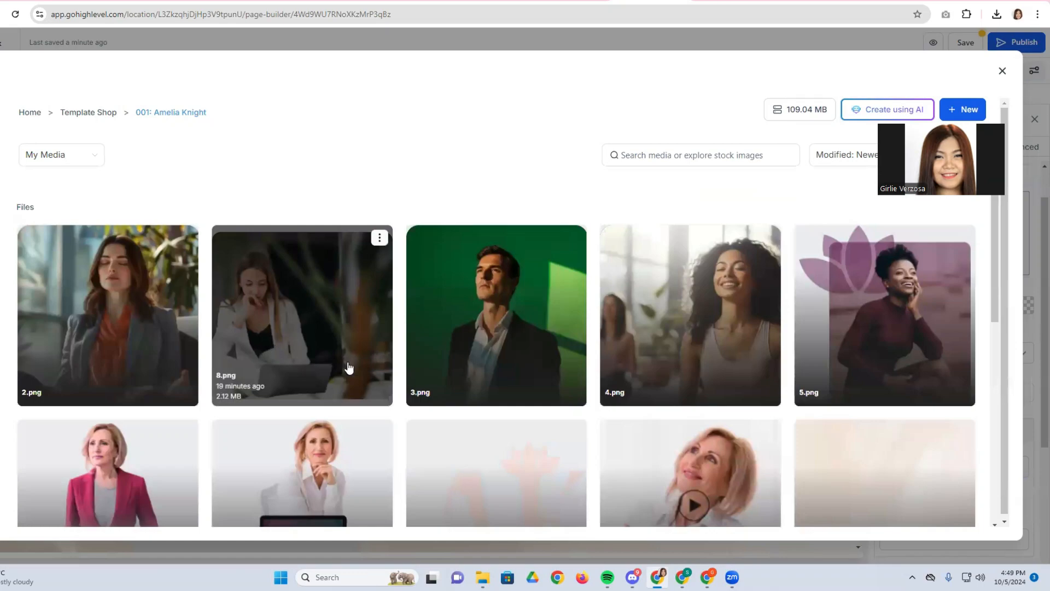
scroll(372, 378, "down", 10)
scroll(678, 352, "up", 1)
left_click(656, 355)
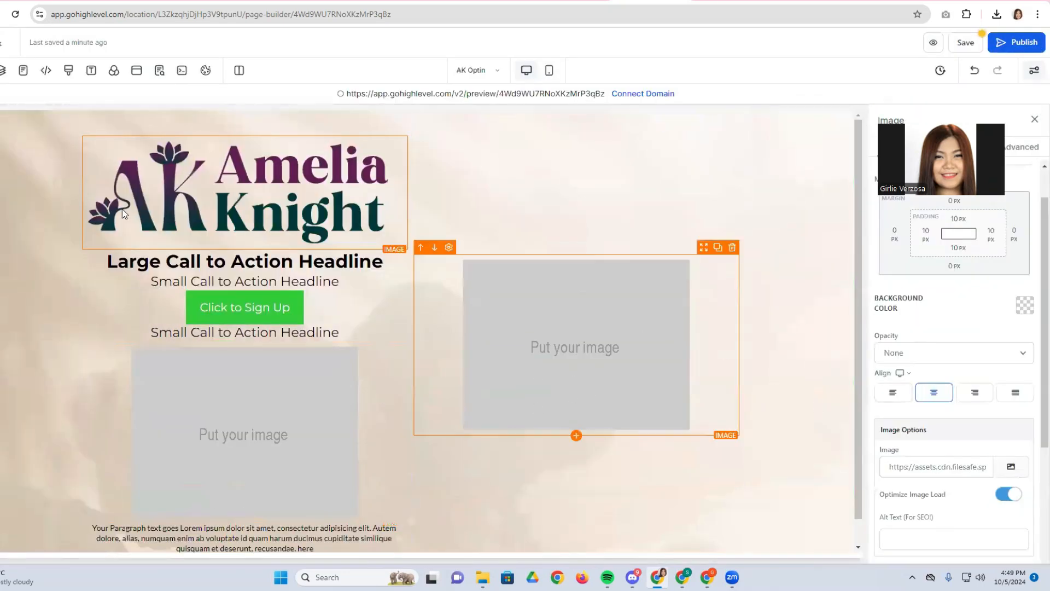
Set the logo's width to 200 px and align it left.
scroll(957, 462, "down", 4)
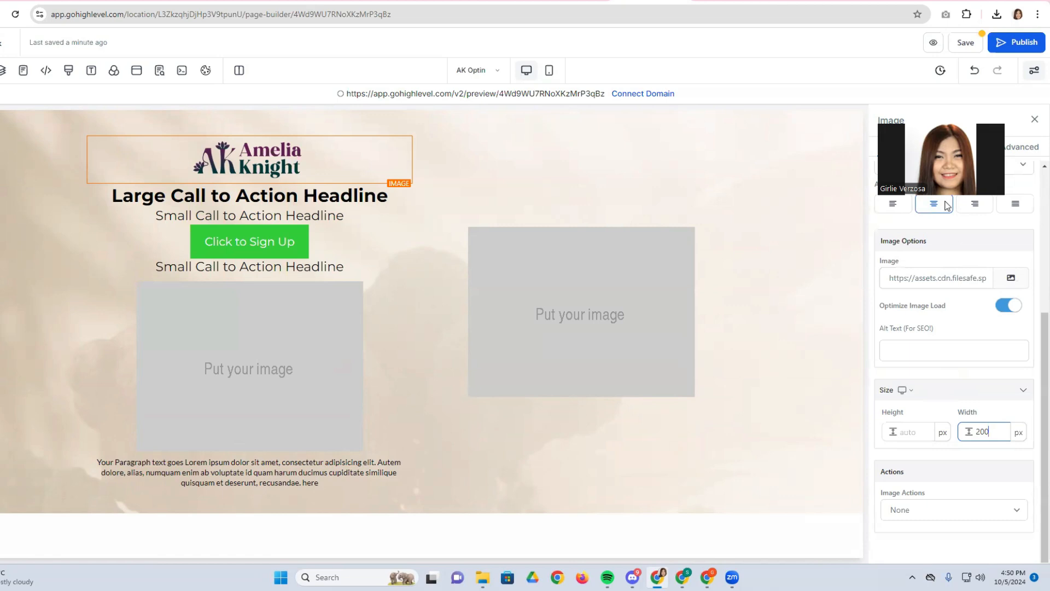
left_click(895, 205)
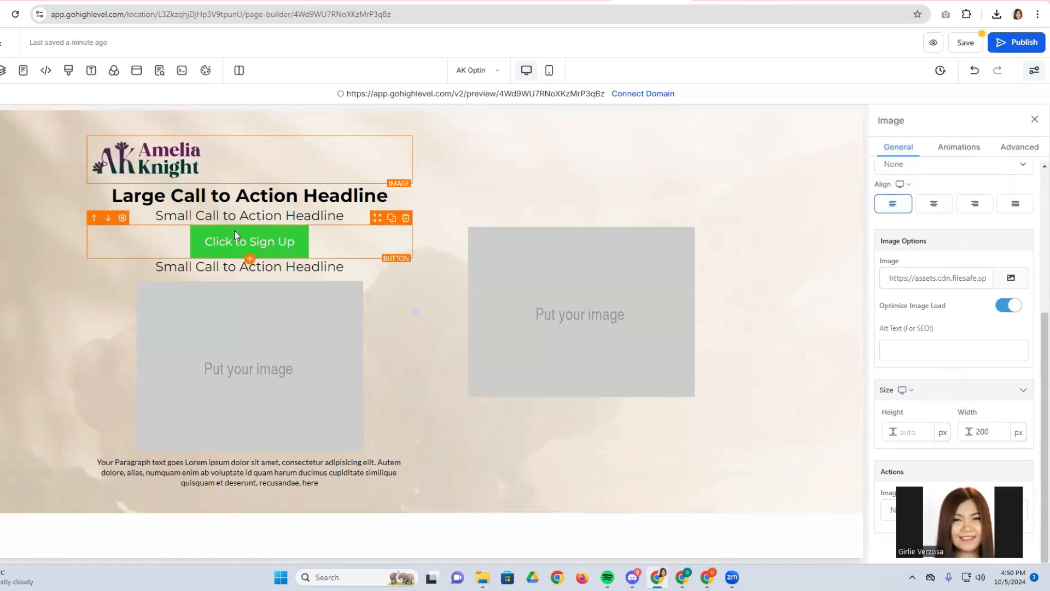
Switch to the Canva design and copy the hero headline text "Reclaim Your Peace in 5 Days".
left_click(158, 190)
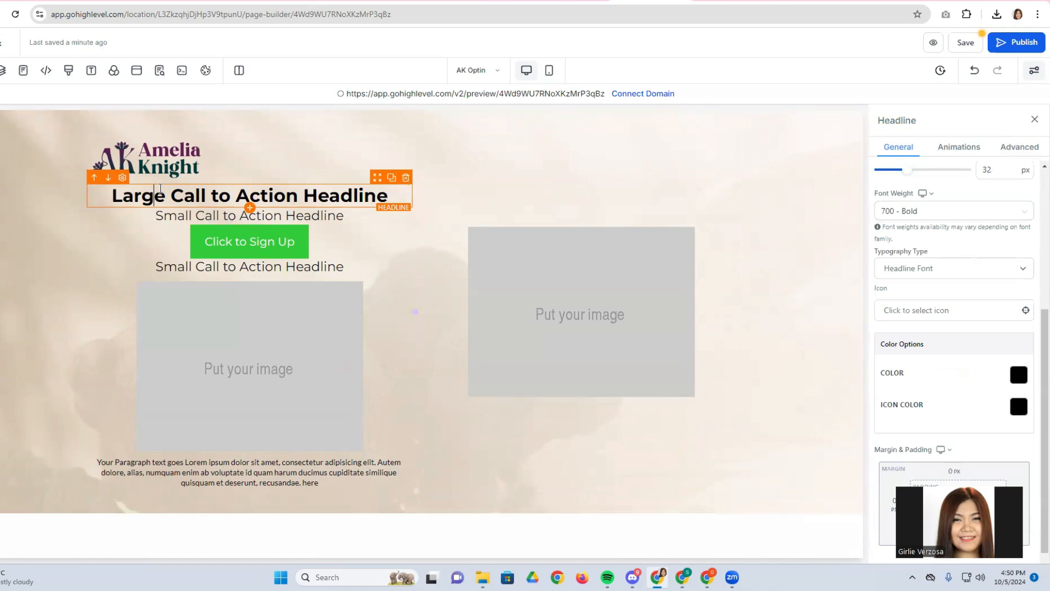
left_click(142, 197)
left_click(336, 1)
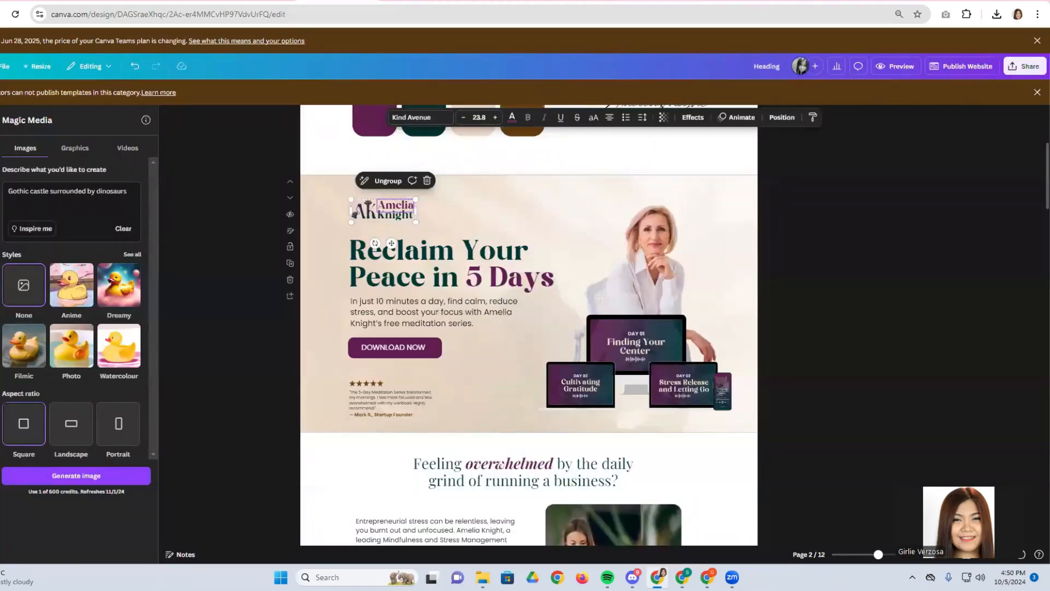
left_click(842, 328)
double_click(469, 276)
key("ctrl+c")
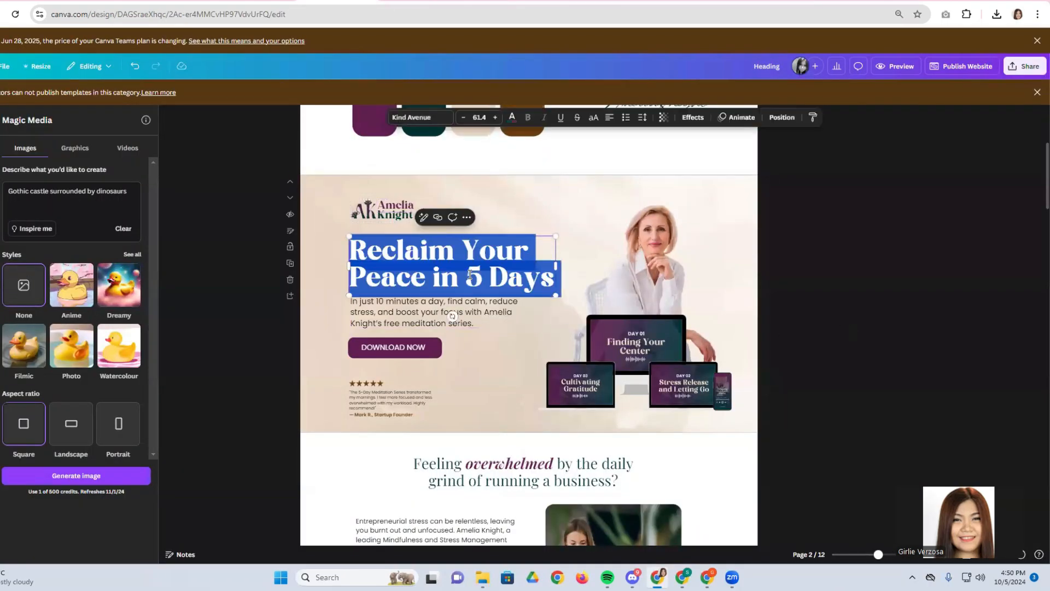
right_click(468, 276)
left_click(488, 344)
Back in the HighLevel page builder, replace the headline text with "Reclaim Your Peace in 5 Days" and remove the empty line above it.
left_click(839, 4)
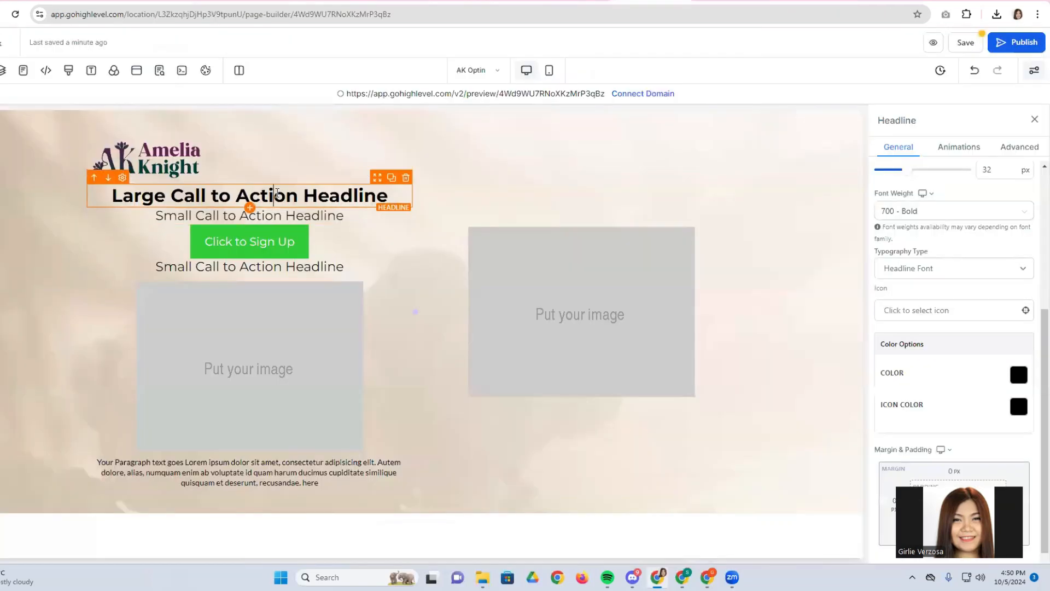
triple_click(276, 193)
key("ctrl+v")
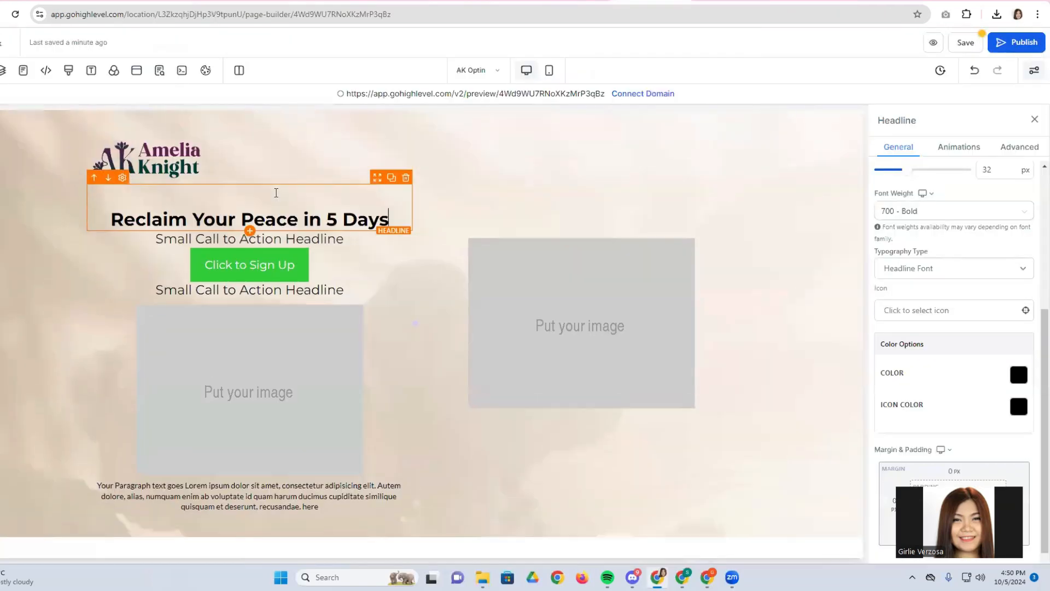
left_click(111, 213)
key("BackSpace")
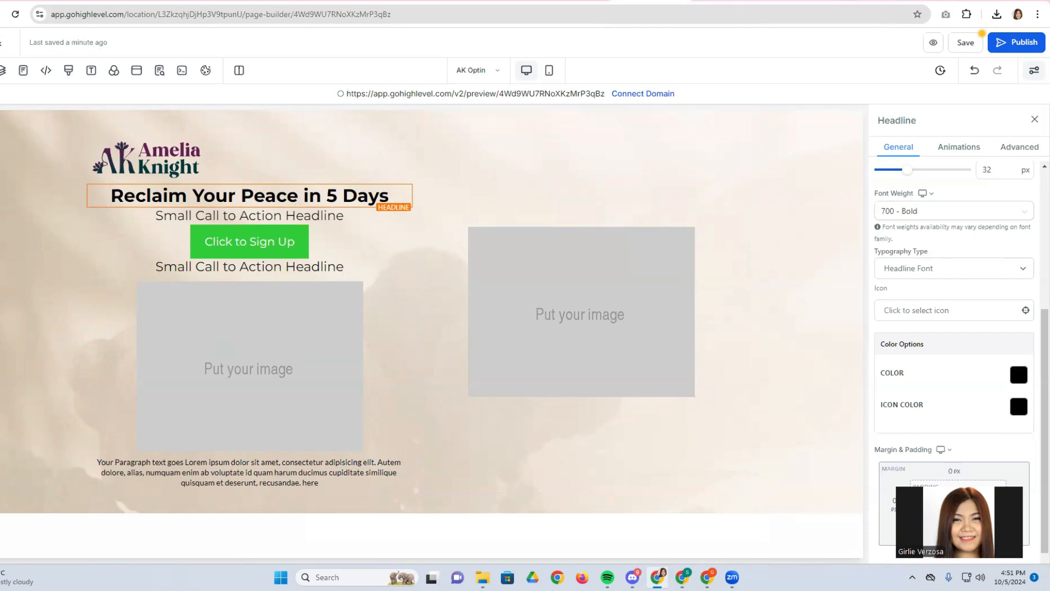
Switch to the Javelinn font code generator and copy the CSS for using the Kind Avenue font on headlines.
left_click(806, 1)
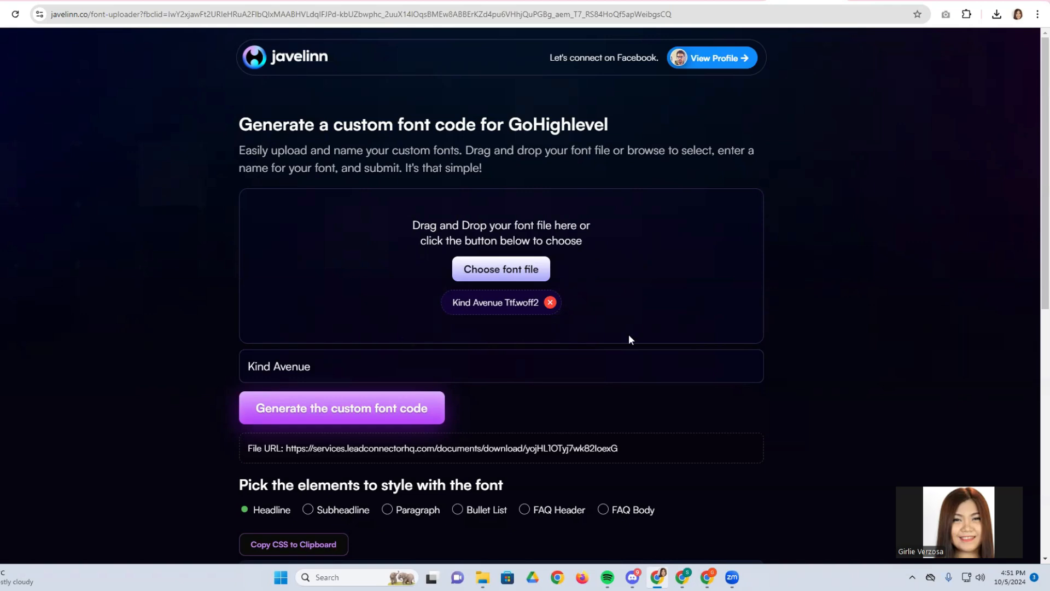
scroll(624, 329, "down", 1)
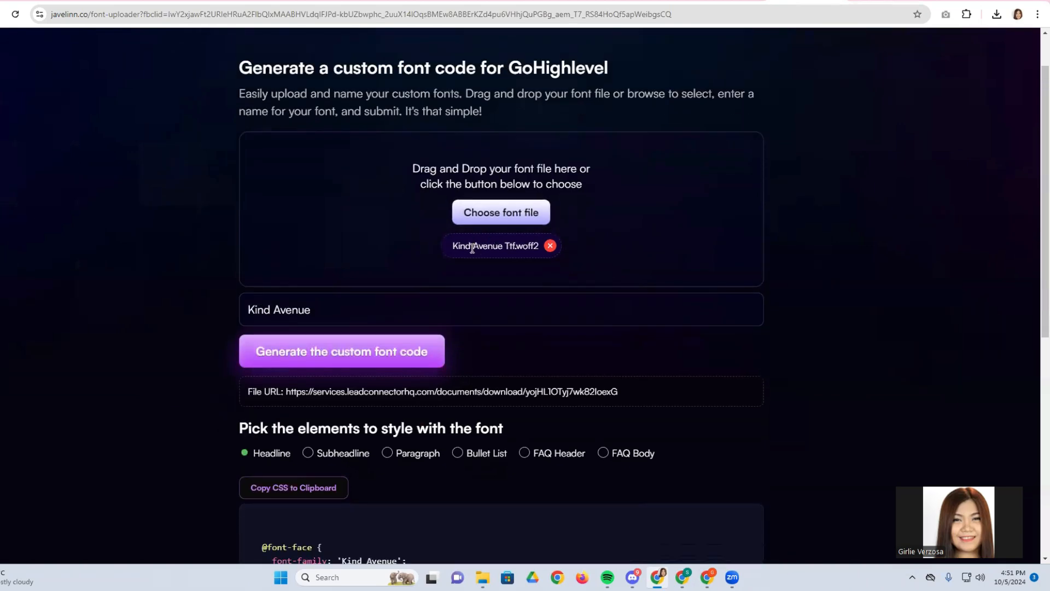
scroll(472, 251, "down", 3)
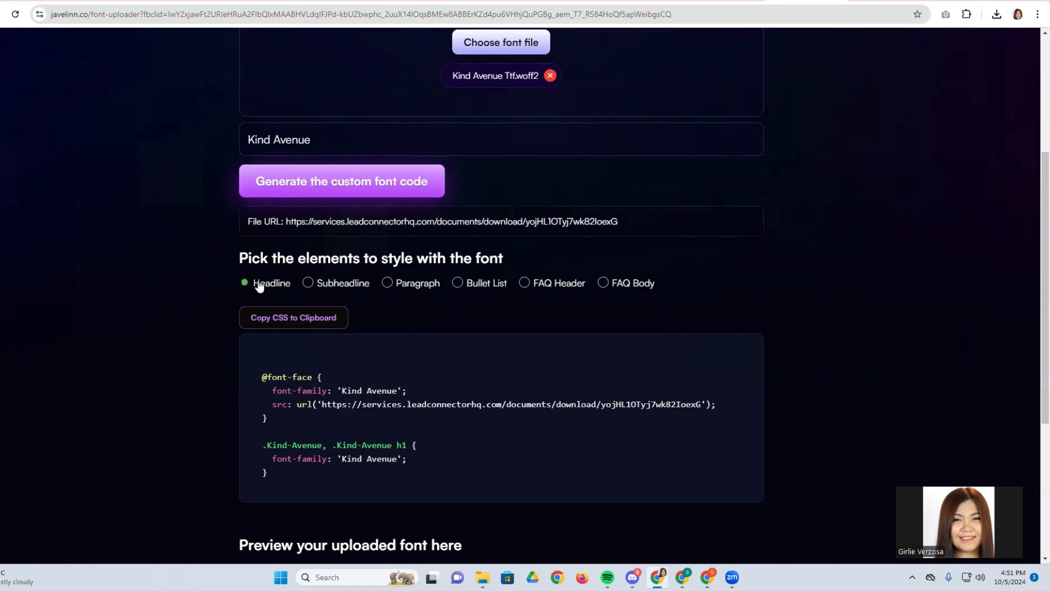
scroll(389, 372, "down", 2)
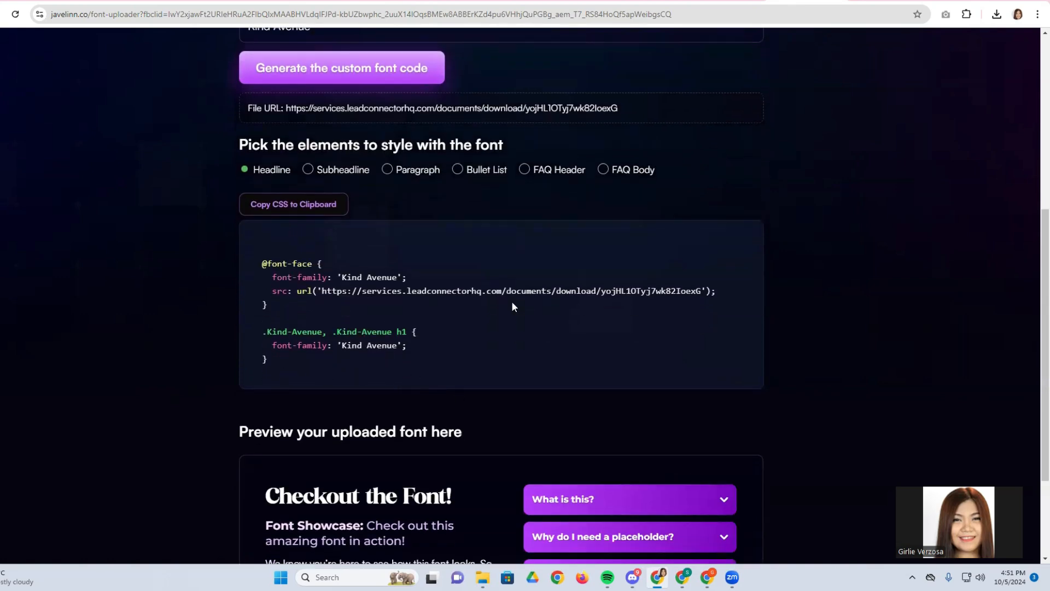
scroll(328, 287, "up", 1)
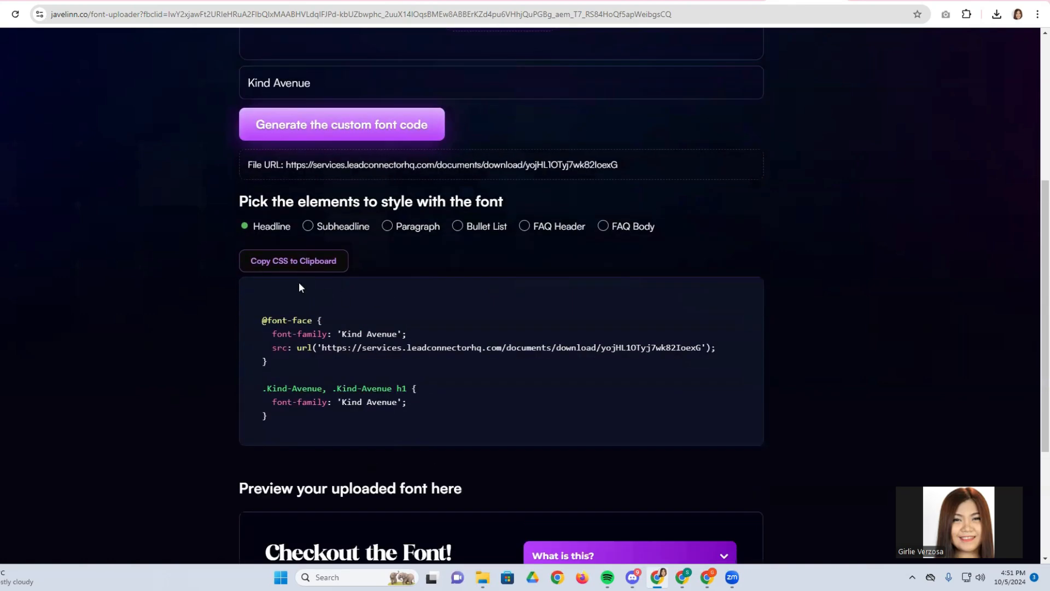
left_click(294, 267)
Return to the HighLevel page builder, paste the Kind Avenue font CSS into the page's custom CSS and save it.
left_click(651, 1)
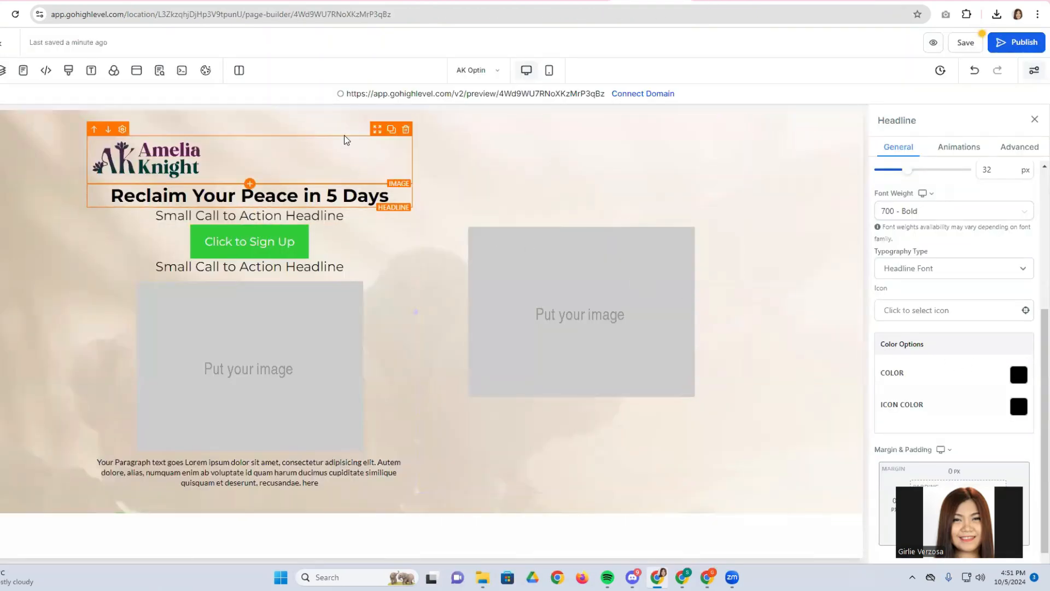
left_click(65, 75)
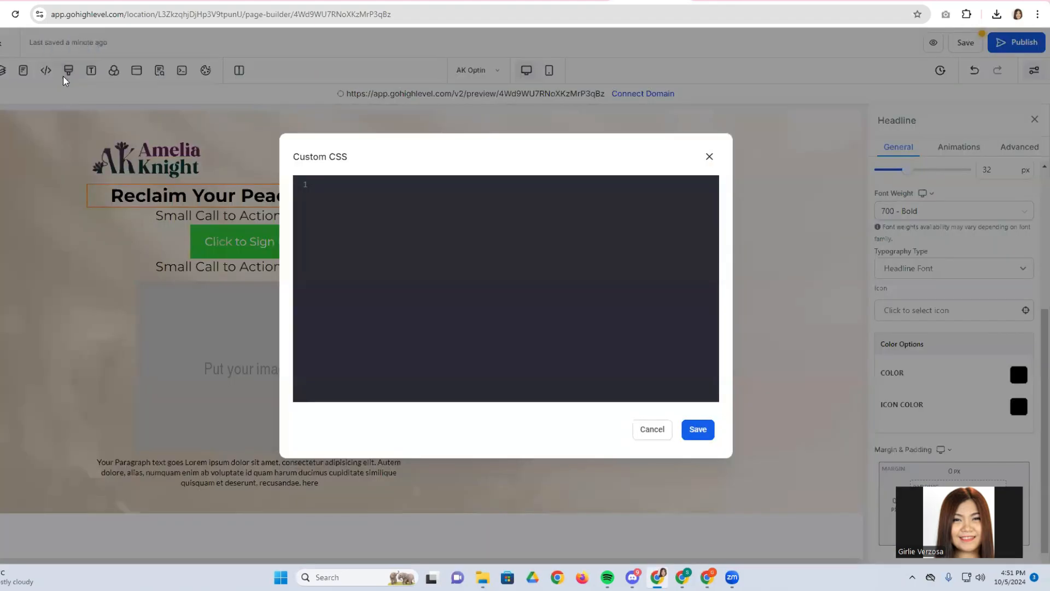
key("ctrl+v")
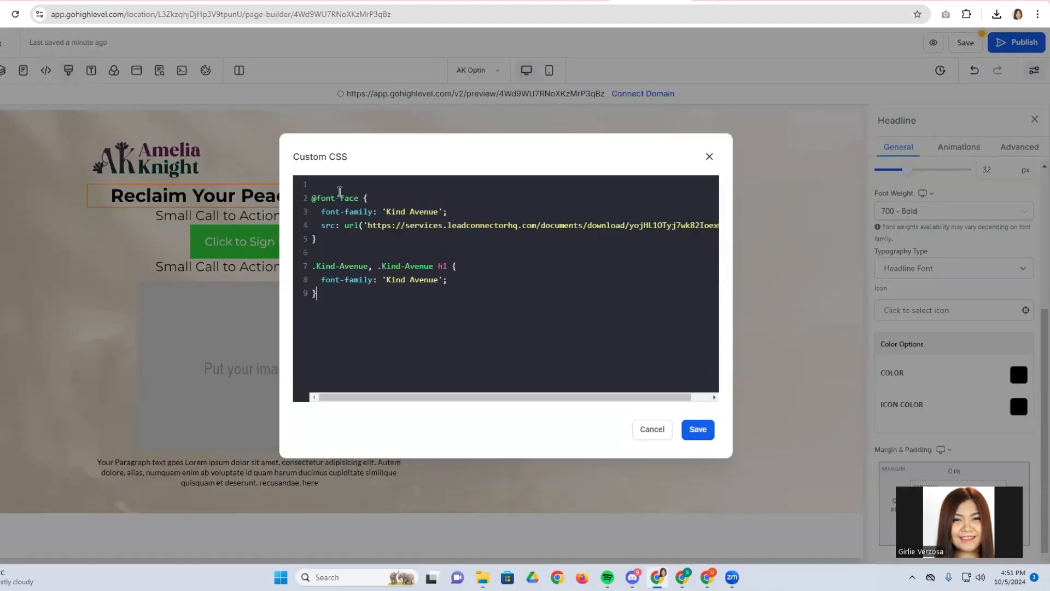
left_click(692, 428)
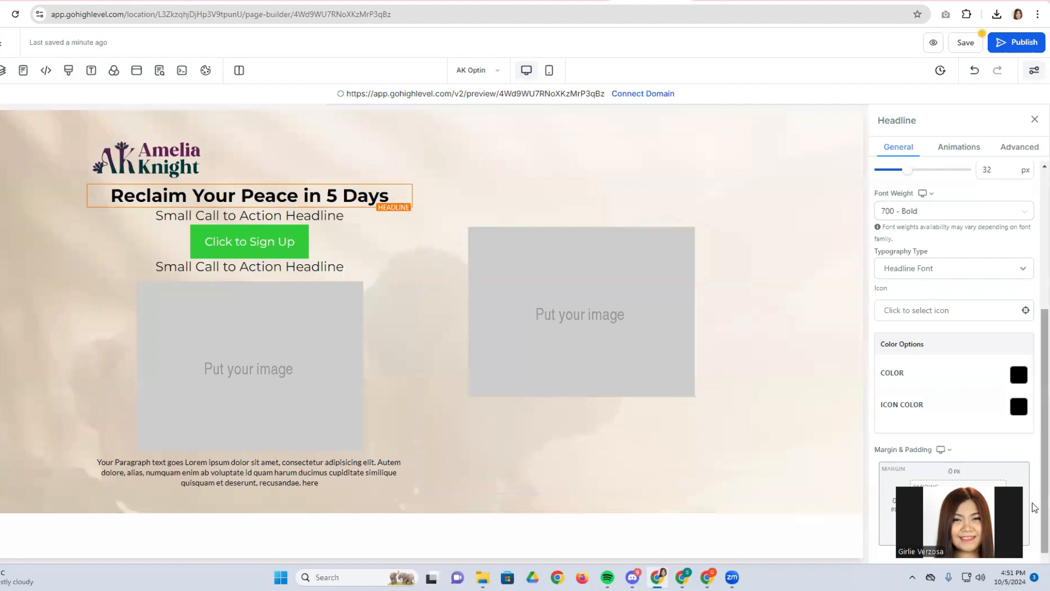
Reopen the page's custom CSS, copy the class name ".Kind-Avenue" from it and save the CSS.
left_click(1012, 151)
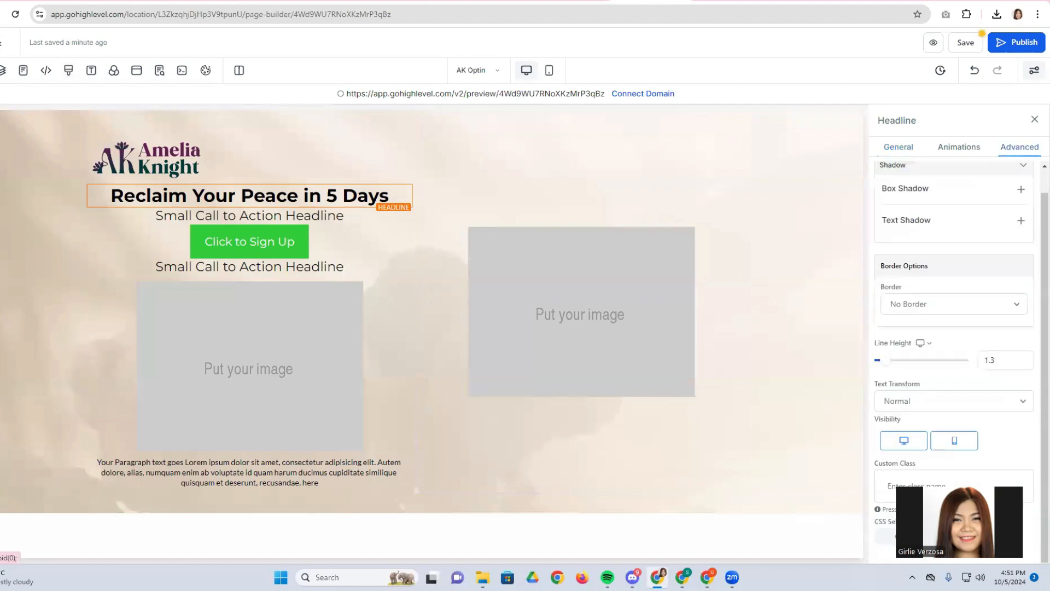
left_click(950, 481)
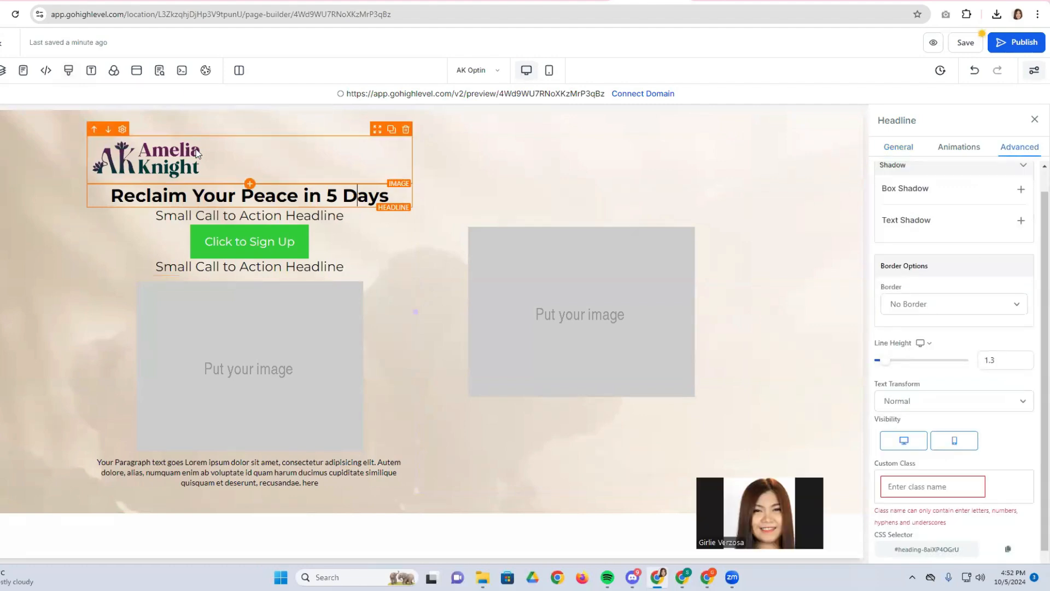
left_click(69, 71)
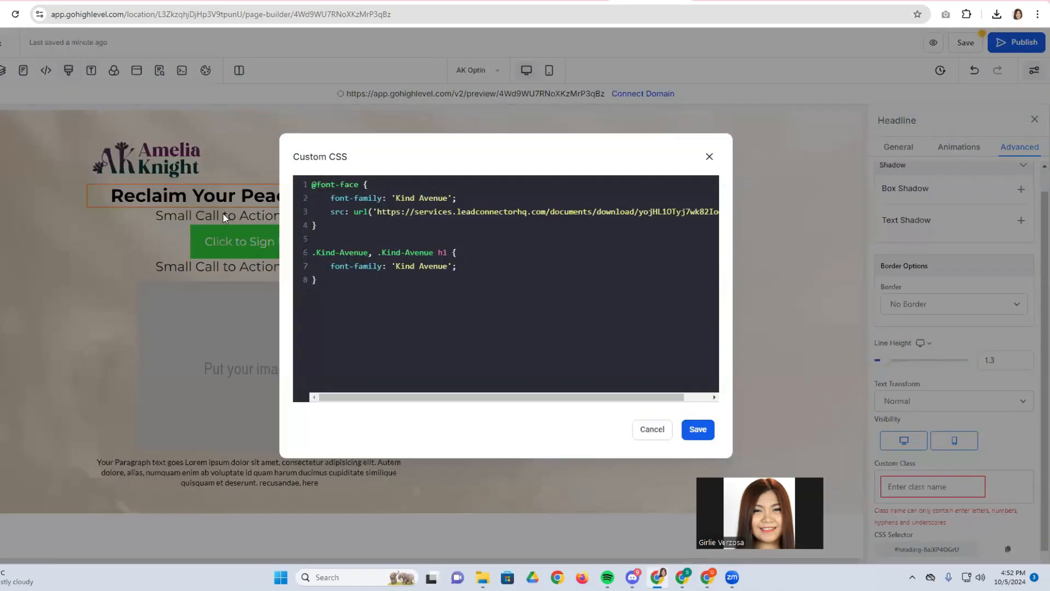
left_click(313, 252)
left_click_drag(313, 252, 369, 253)
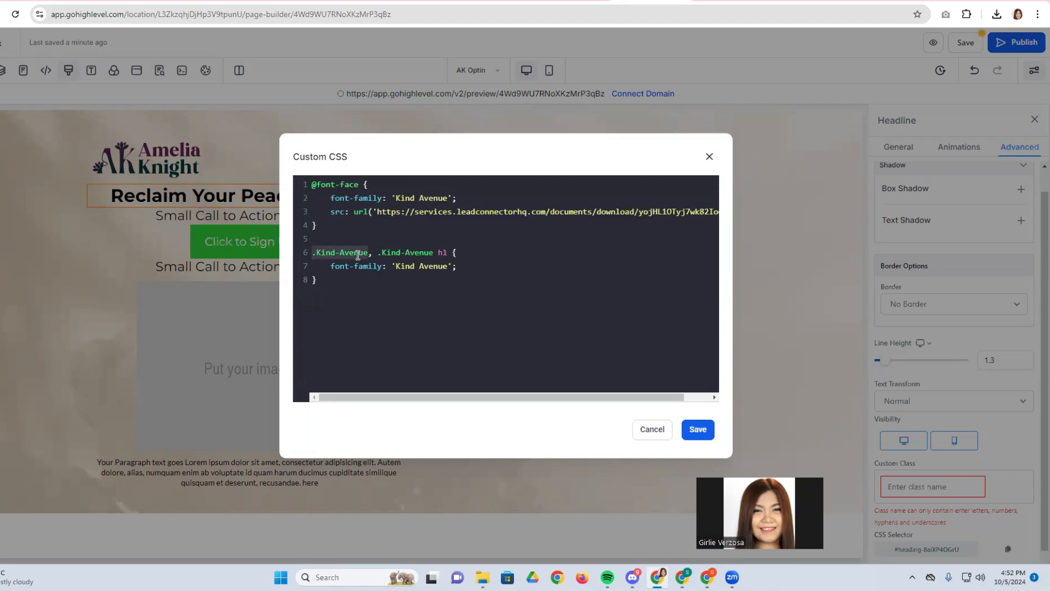
left_click(694, 430)
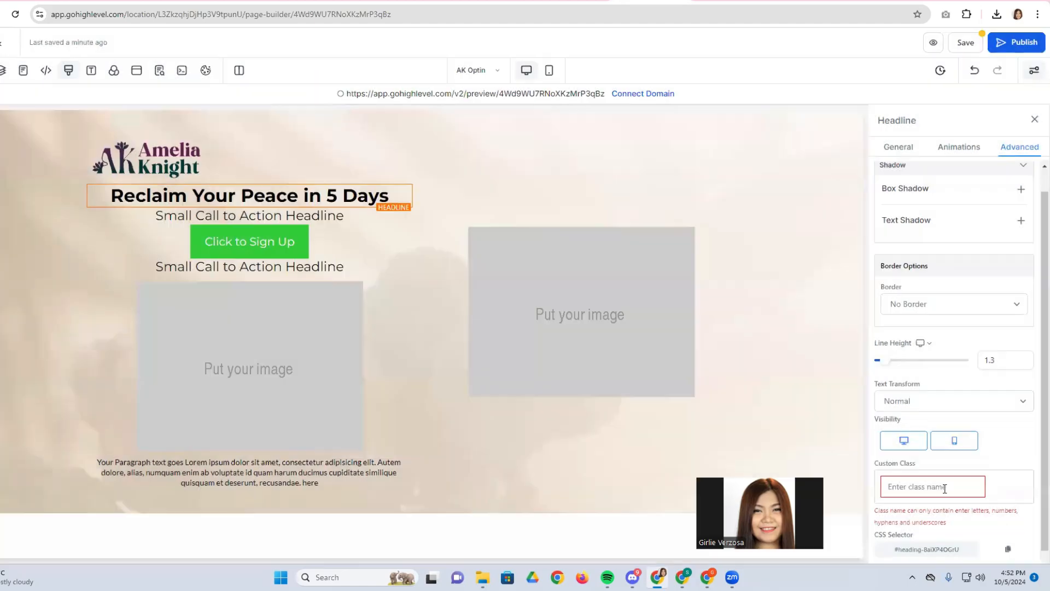
Add the copied class to the headline's custom classes as "Kind-Avenue", without the leading dot.
left_click(945, 488)
key("ctrl+v")
scroll(934, 478, "down", 1)
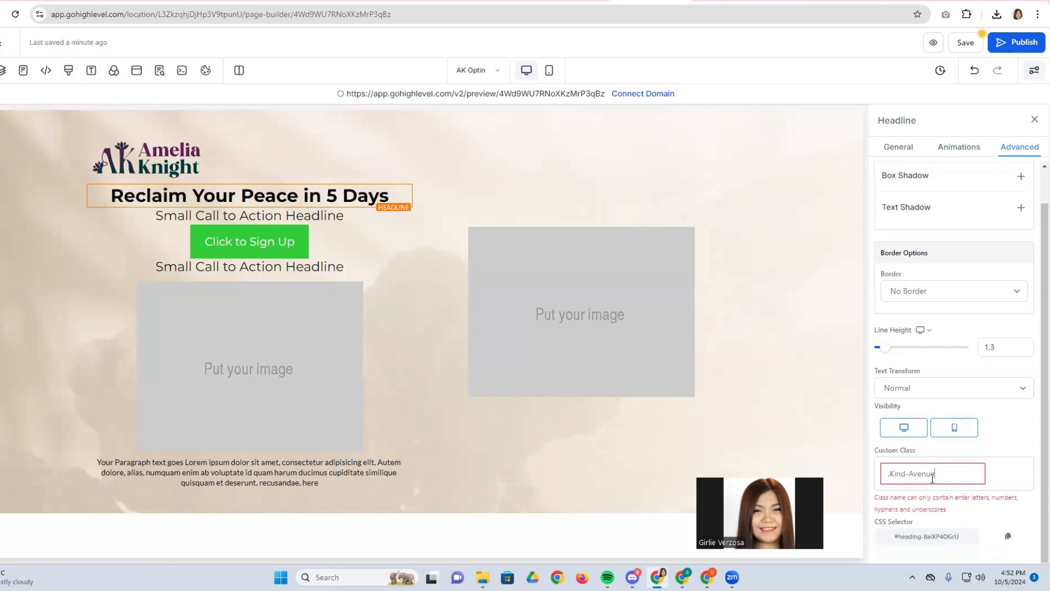
left_click(889, 475)
right_click(887, 473)
left_click(906, 345)
key("Return")
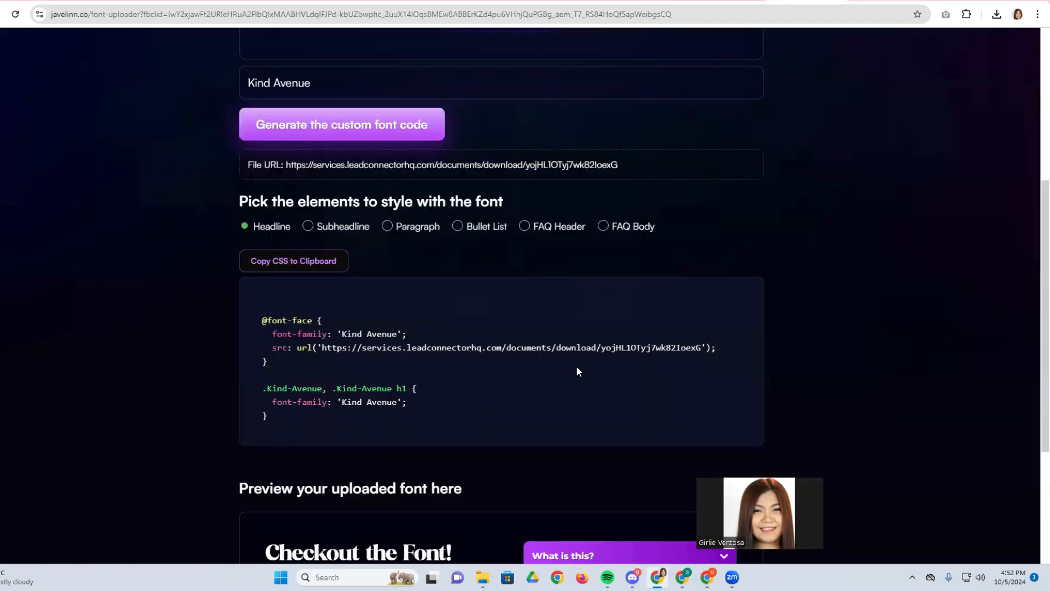
scroll(578, 372, "up", 5)
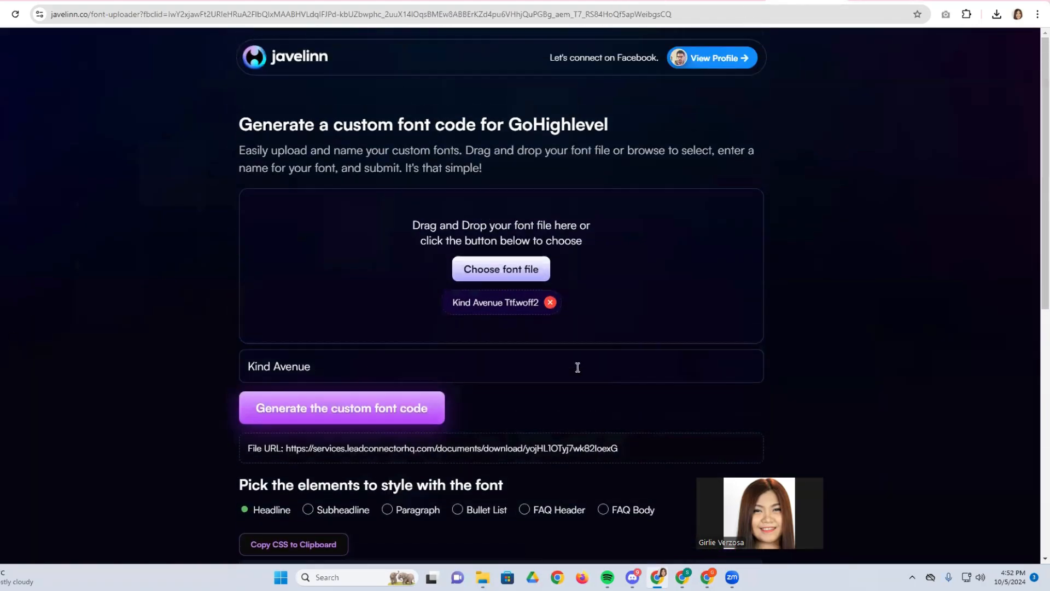
scroll(578, 367, "down", 7)
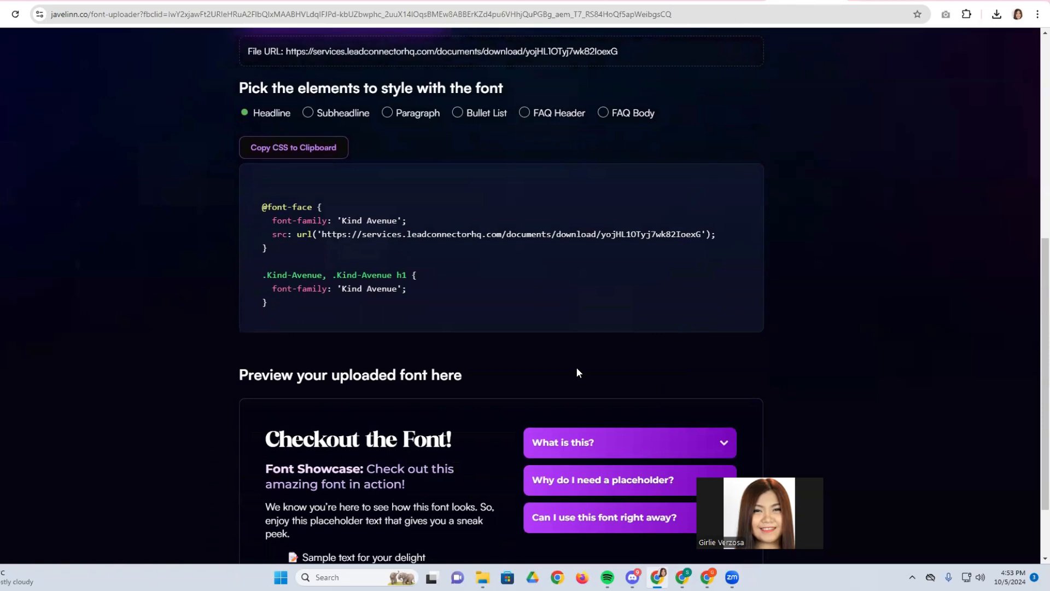
scroll(578, 373, "up", 2)
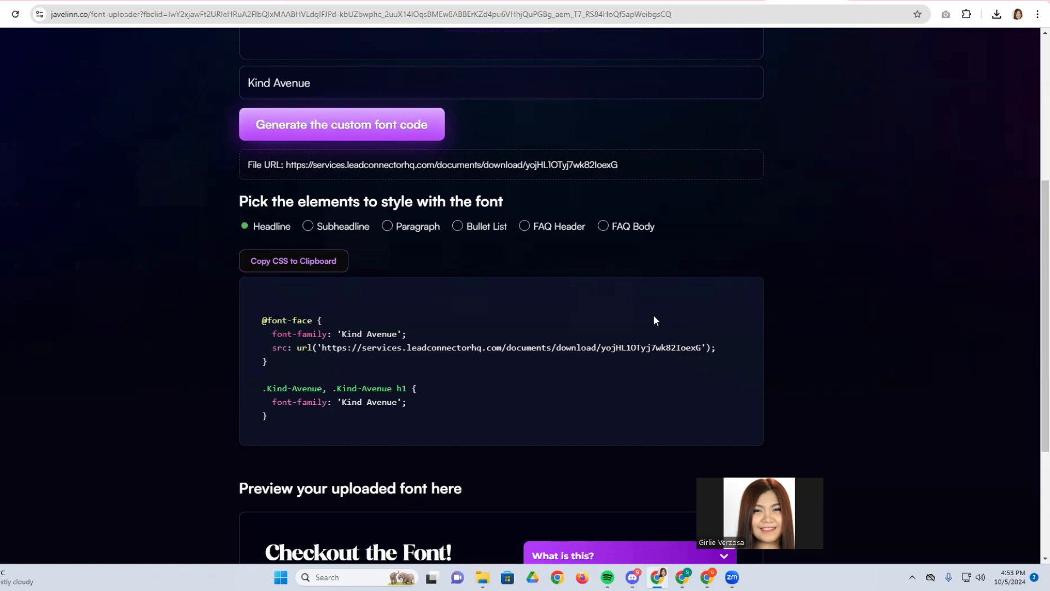
scroll(636, 291, "up", 2)
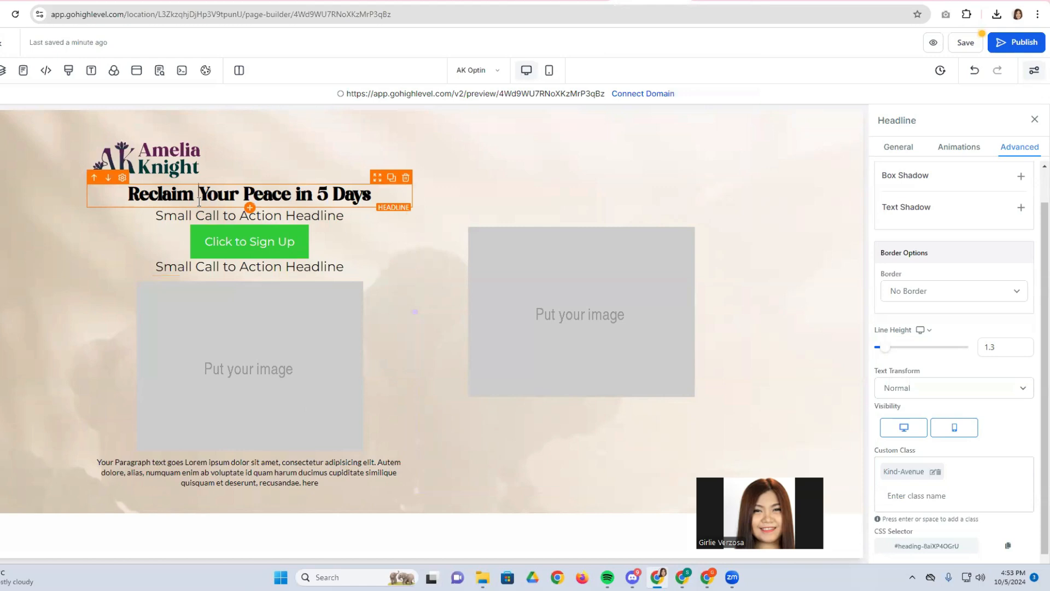
Left-align the "Reclaim Your Peace in 5 Days" headline in the HighLevel page builder.
left_click(126, 191)
scroll(942, 320, "up", 1)
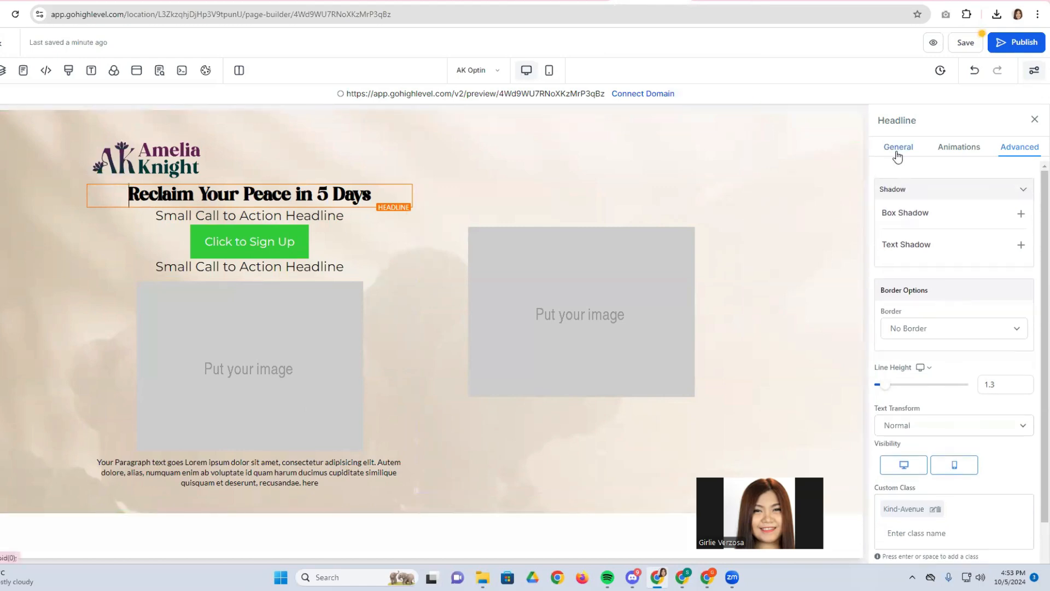
left_click(1034, 119)
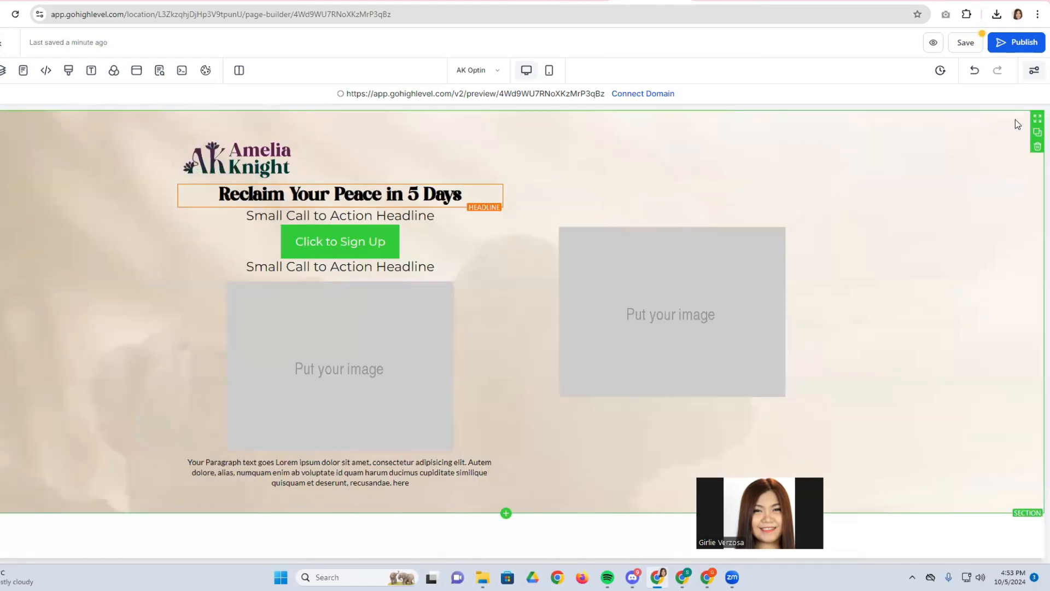
left_click(174, 217)
left_click(291, 196)
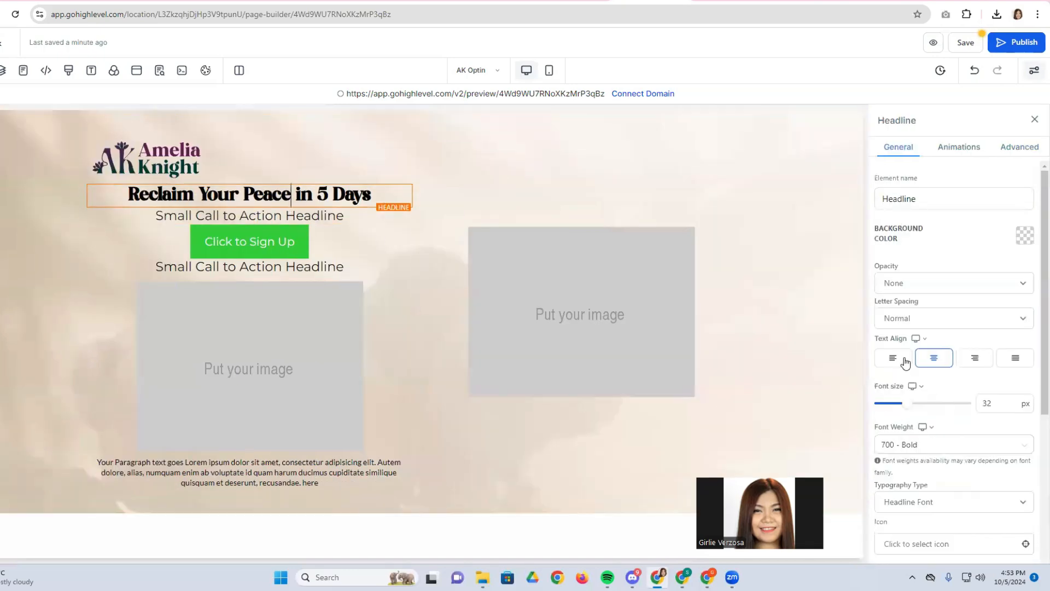
left_click(905, 361)
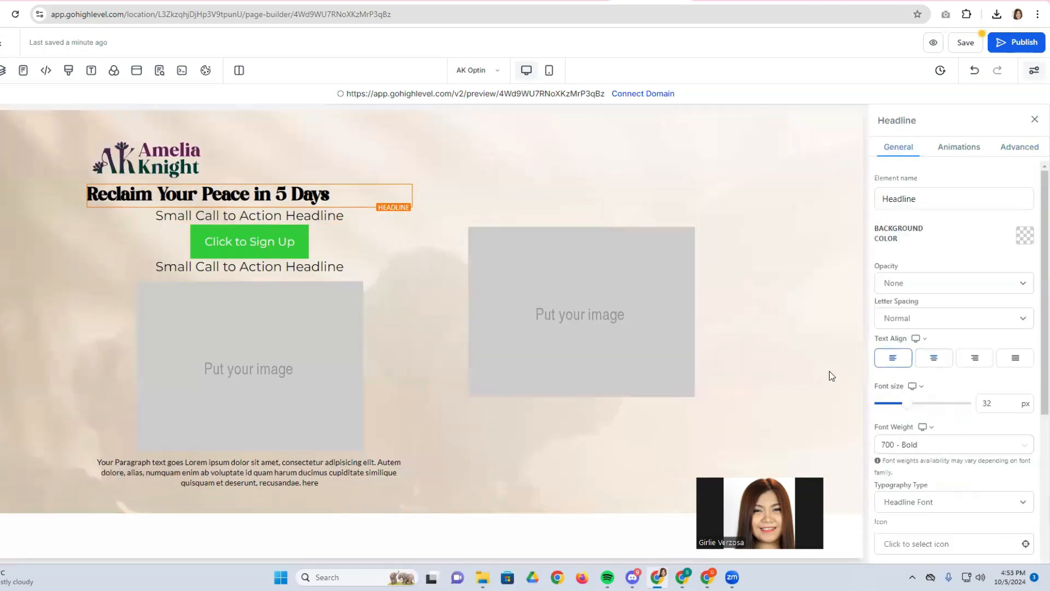
Color the whole headline text with the Emerald Green brand color.
right_click(142, 195)
triple_click(119, 196)
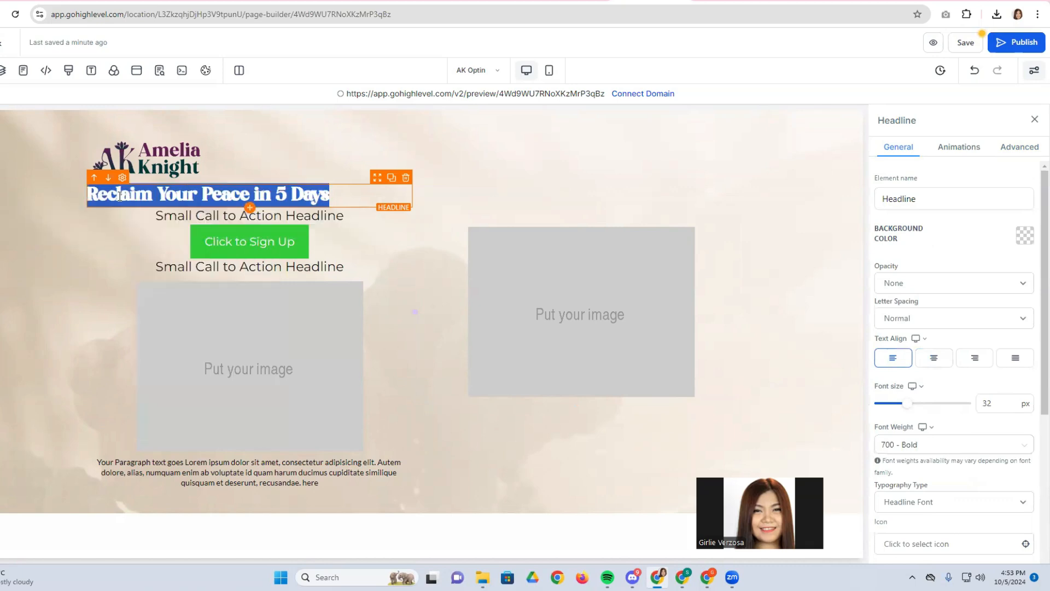
triple_click(171, 196)
left_click(201, 226)
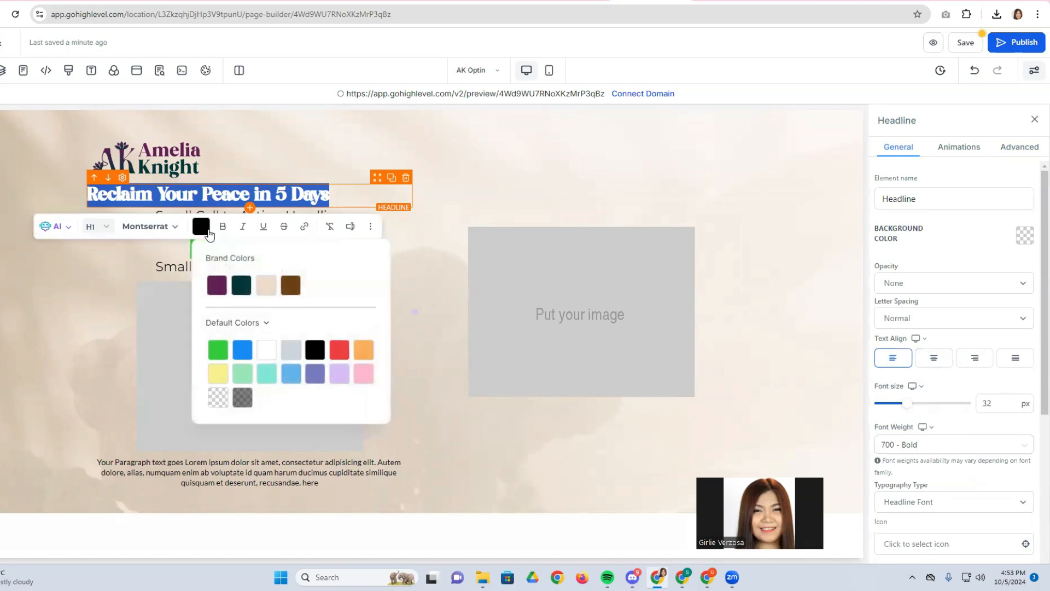
left_click(242, 286)
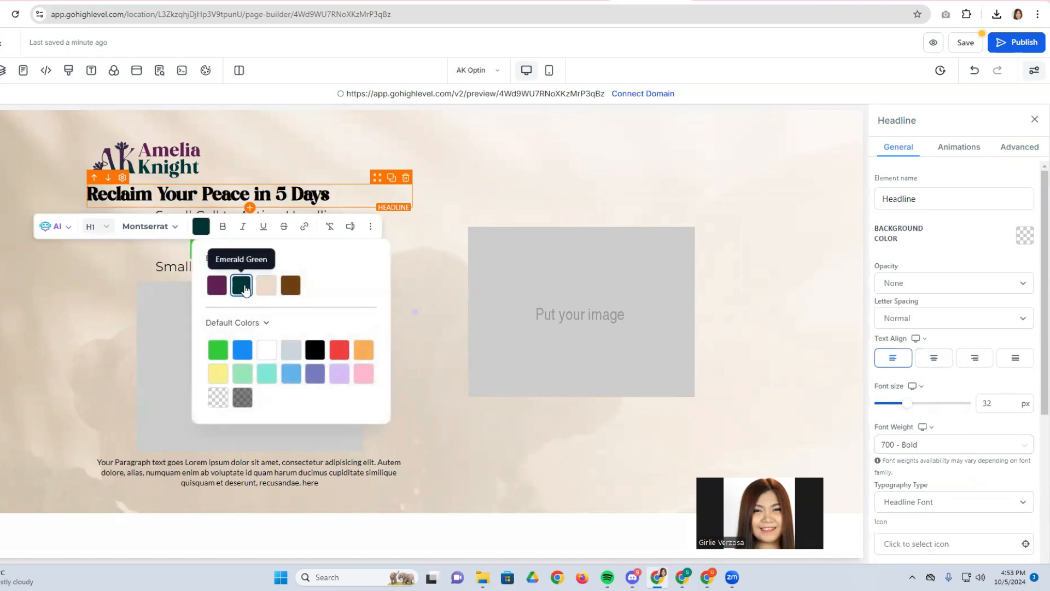
left_click(131, 300)
left_click(251, 196)
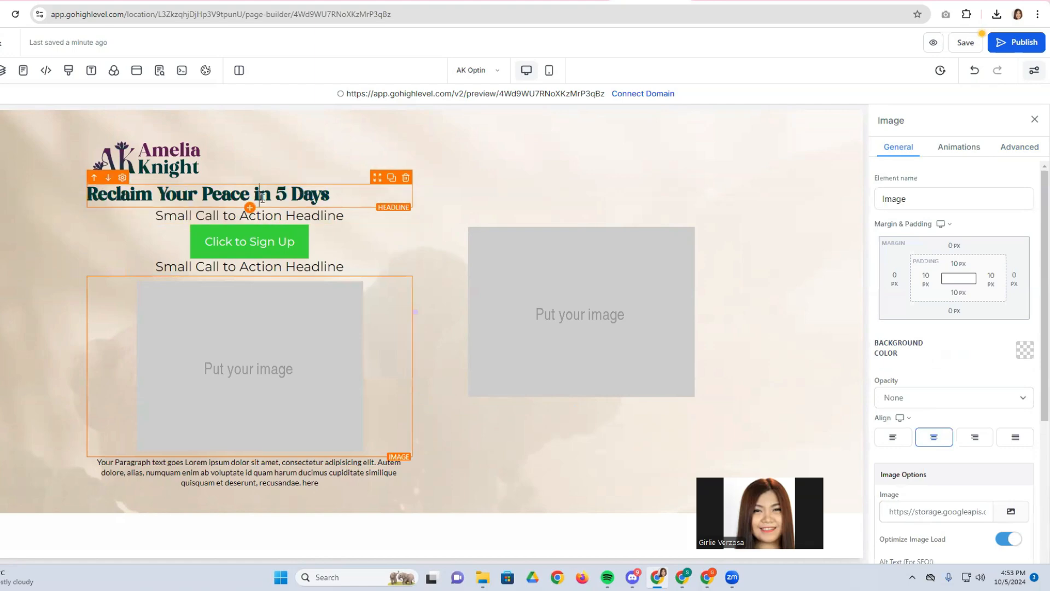
Check the headline colors in the Canva design, return to HighLevel and color the words "5 Days" with the Red Violet brand color.
left_click(221, 193)
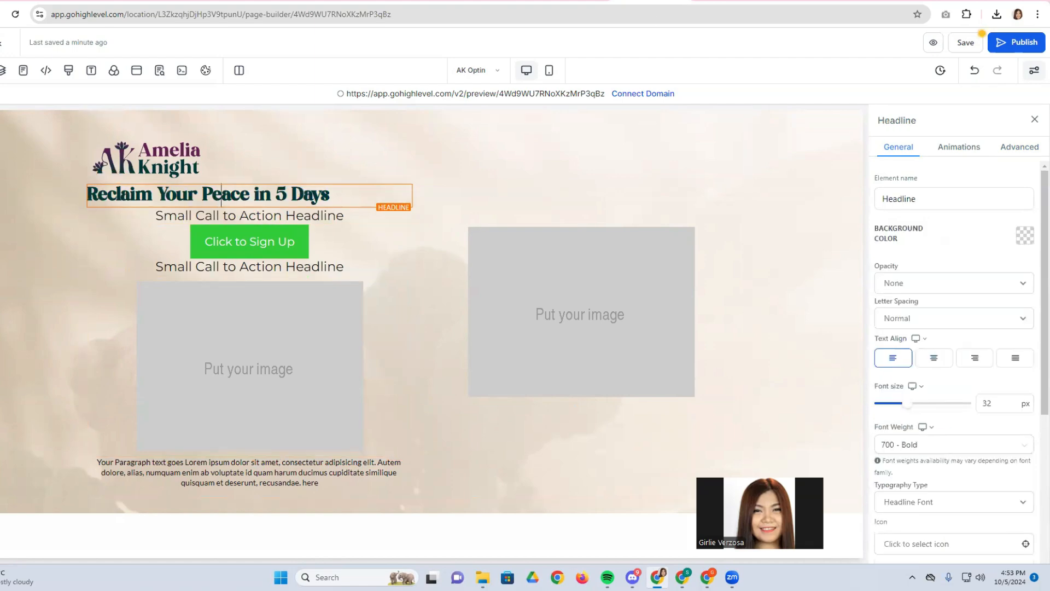
left_click(335, 1)
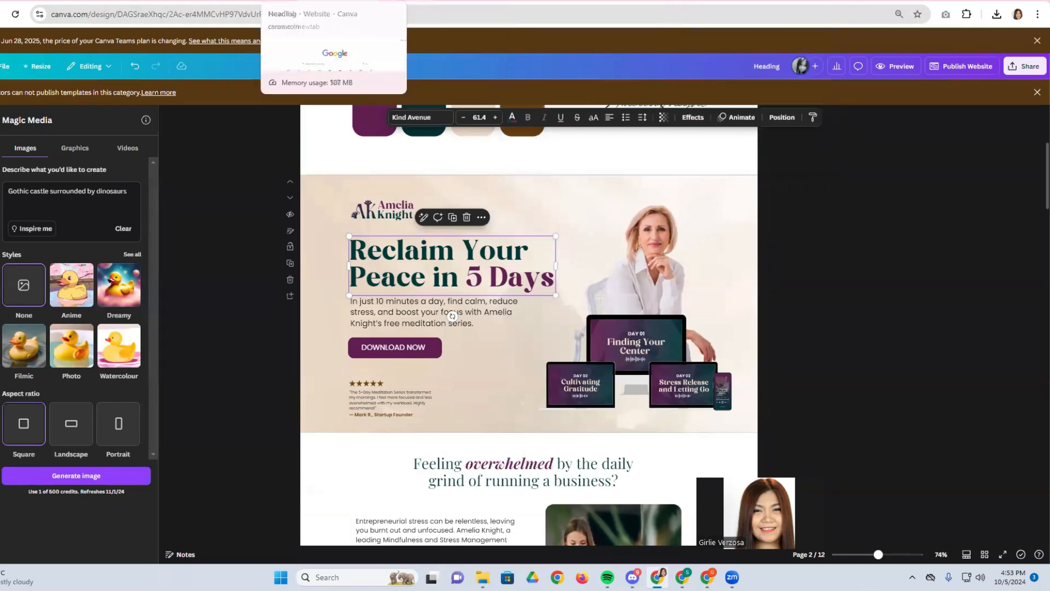
left_click(644, 1)
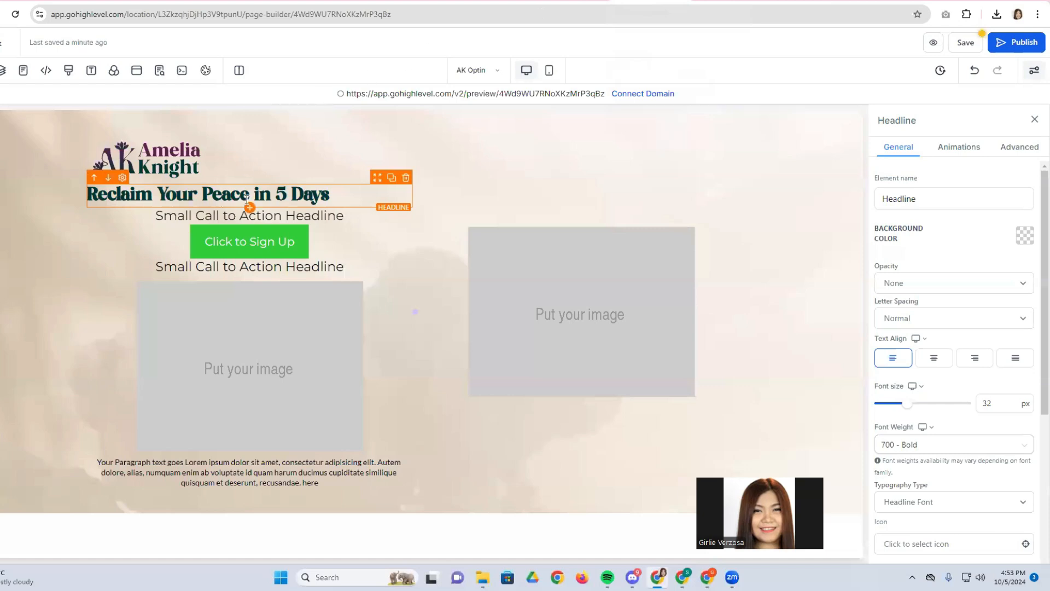
left_click(328, 186)
left_click(328, 192)
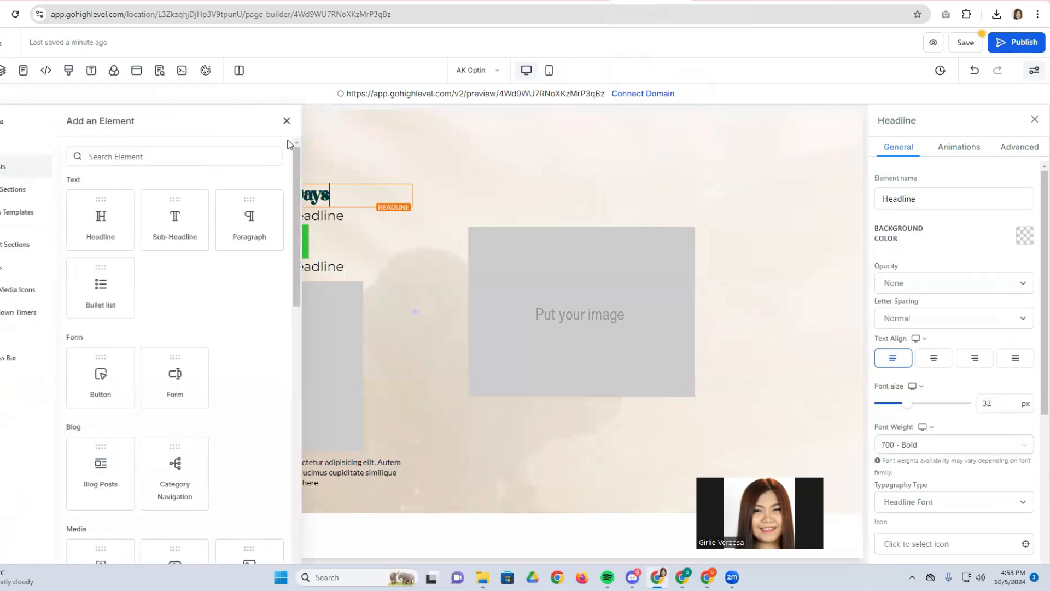
left_click(287, 120)
left_click_drag(337, 192, 275, 194)
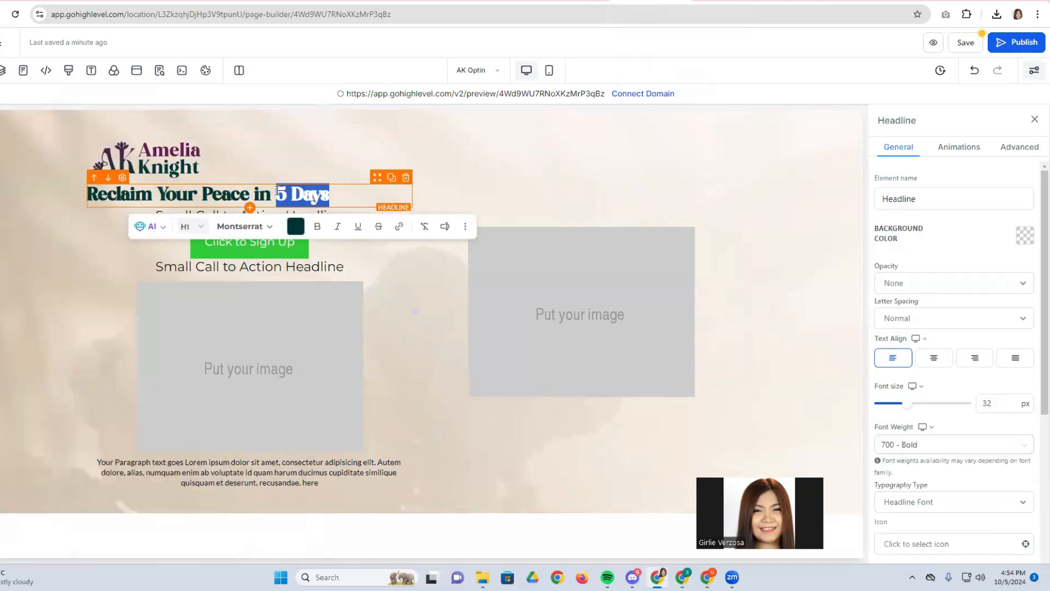
left_click(296, 226)
left_click(311, 285)
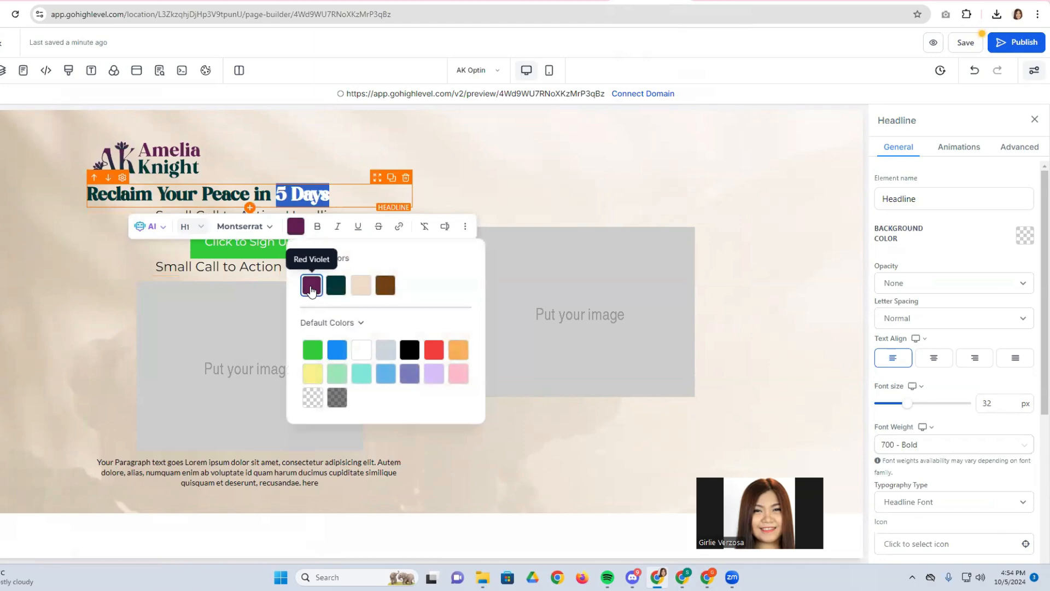
left_click(311, 170)
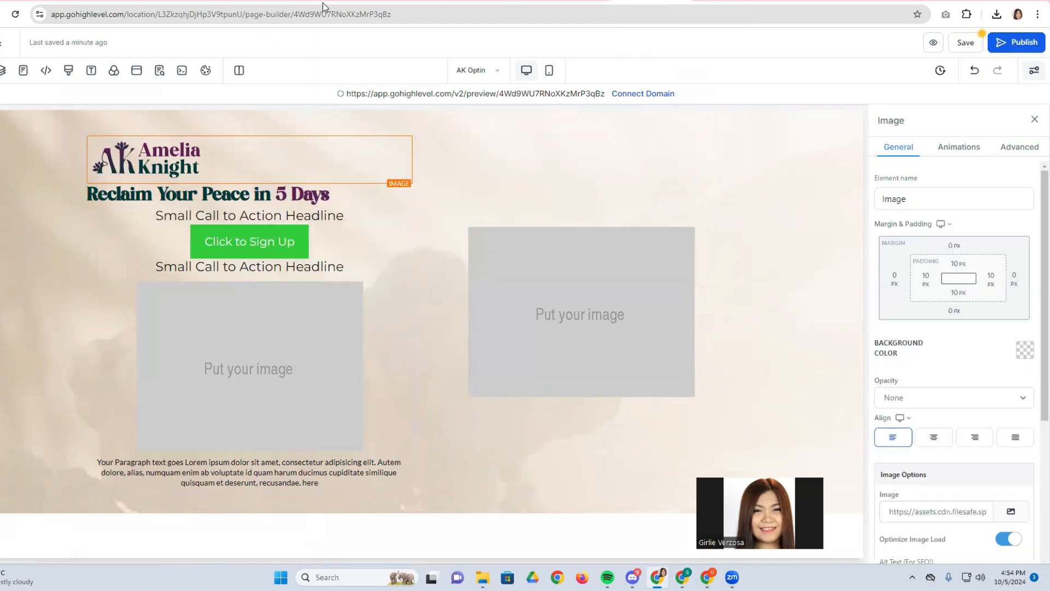
After checking the Canva layout, break the HighLevel headline into two lines after "Your" and set its font size to 66 px.
left_click(339, 0)
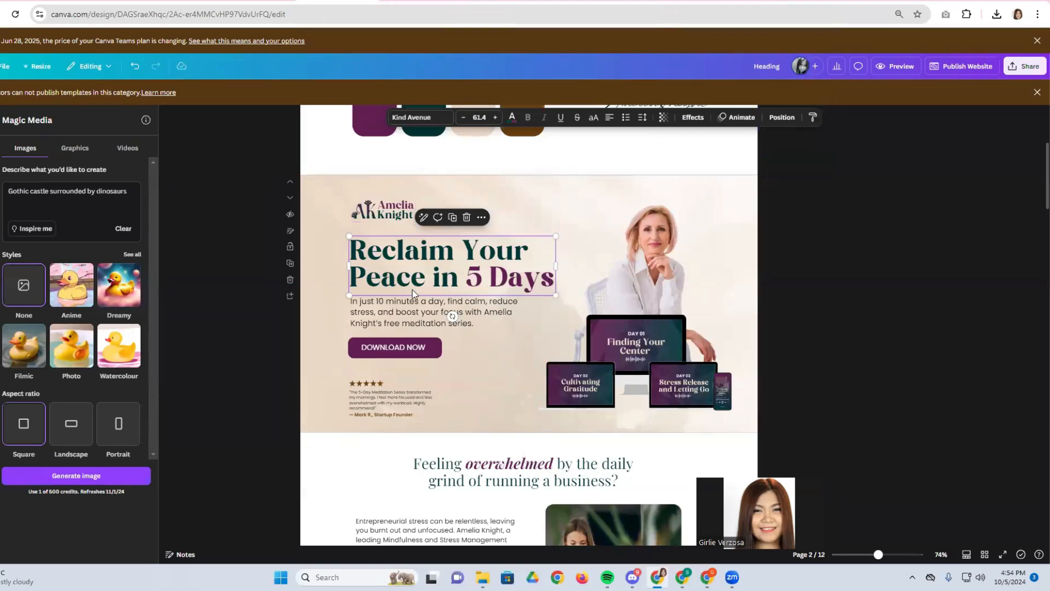
left_click(655, 2)
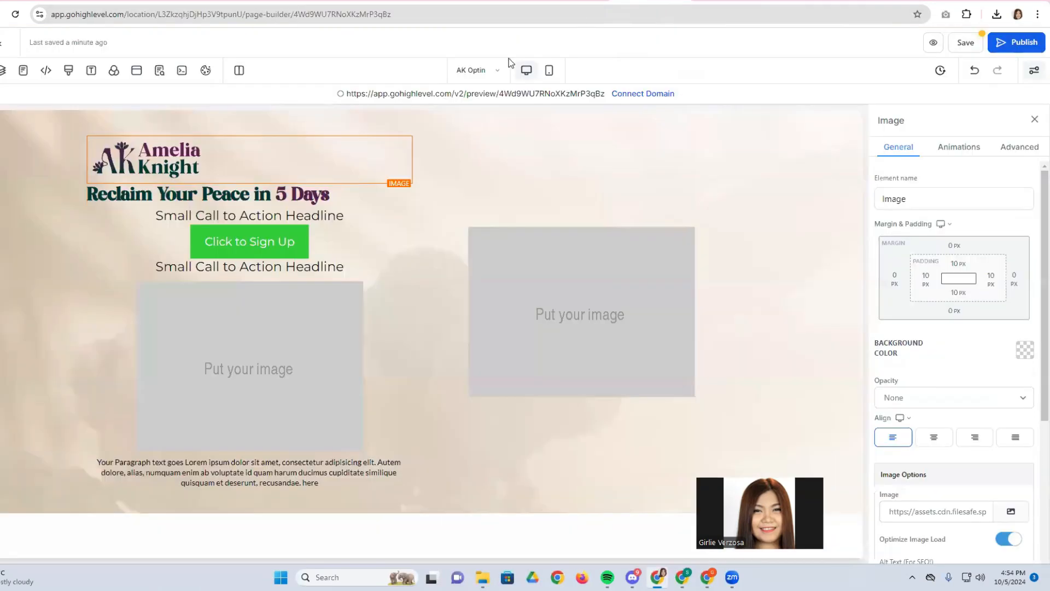
left_click(201, 190)
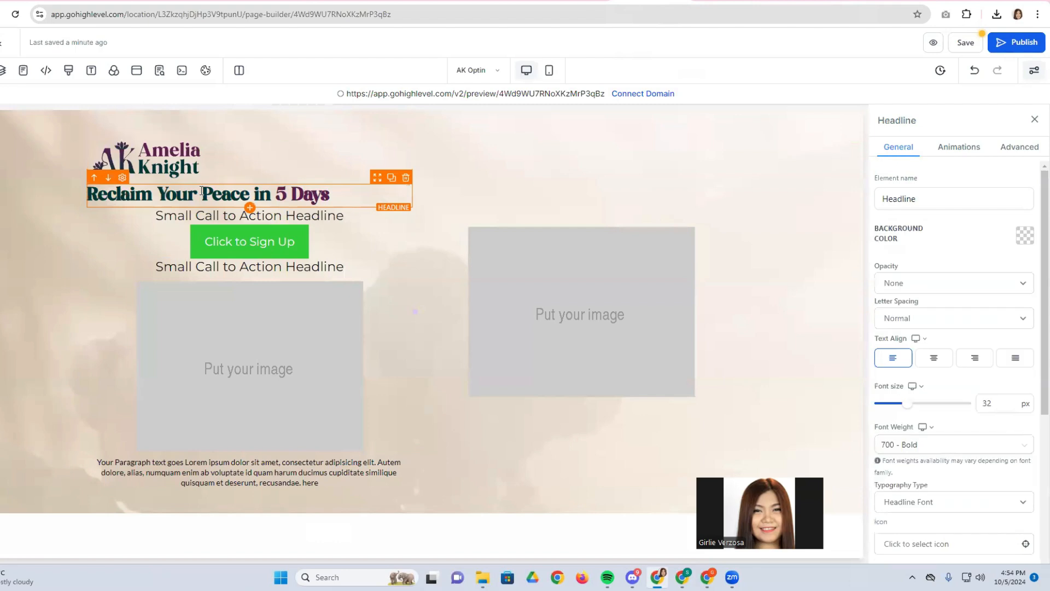
left_click_drag(214, 220, 96, 189)
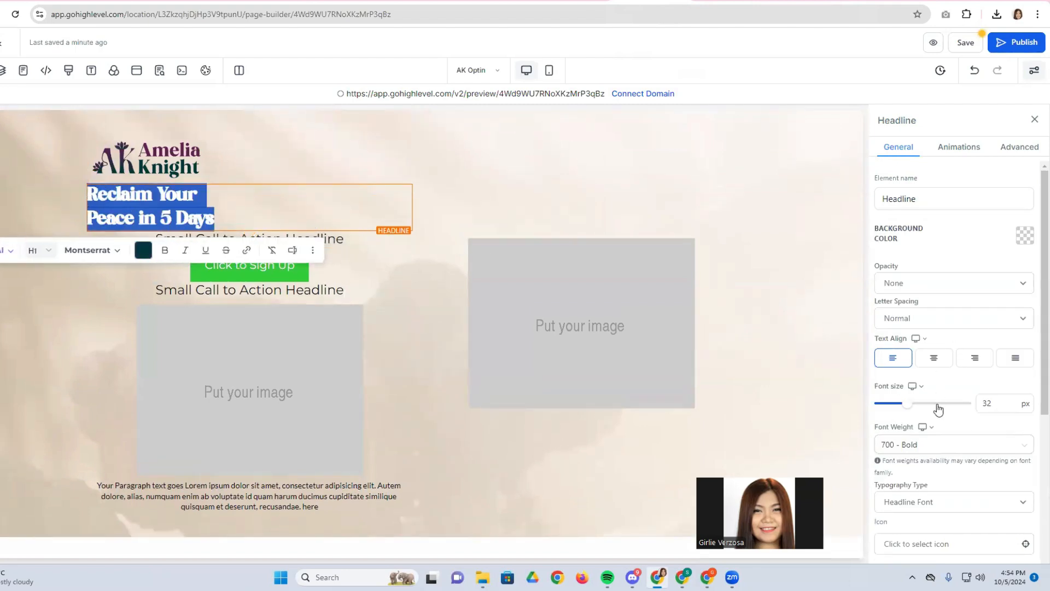
left_click(930, 403)
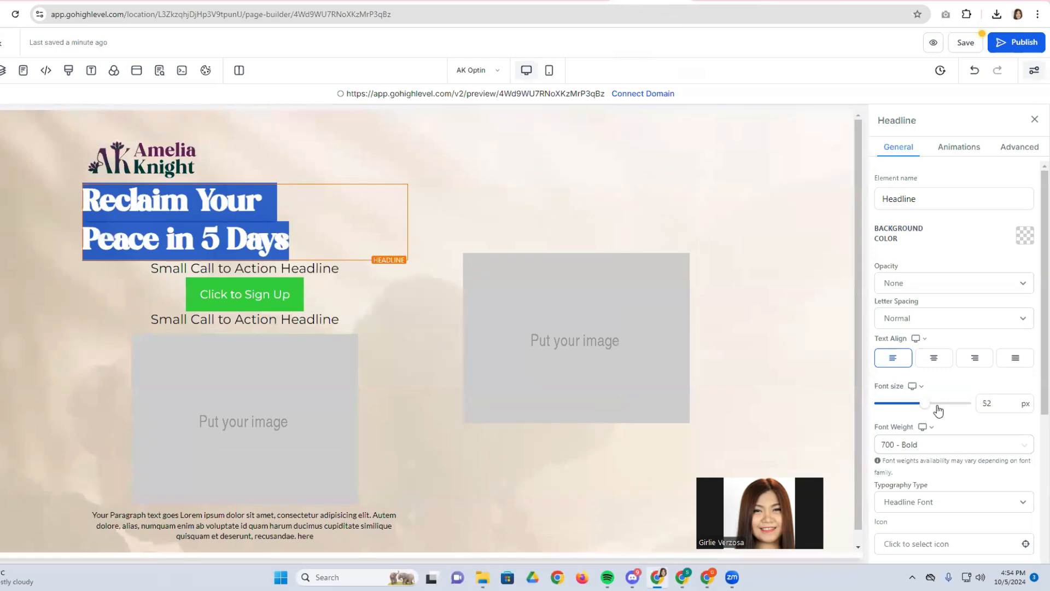
left_click(938, 409)
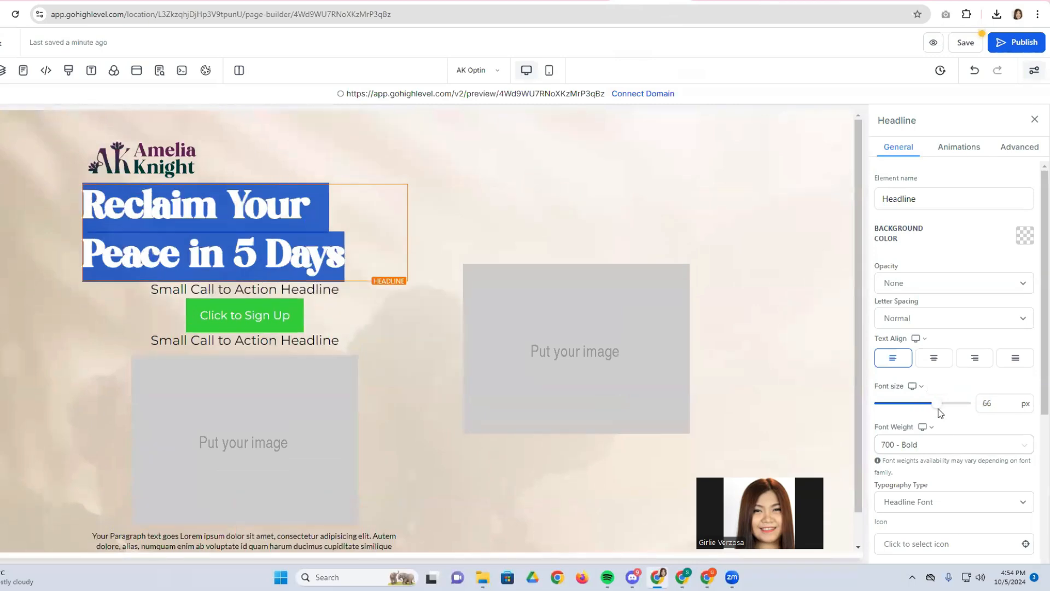
Set the line height of the "Reclaim Your Peace in 5 Days" headline to 1.
left_click(1020, 146)
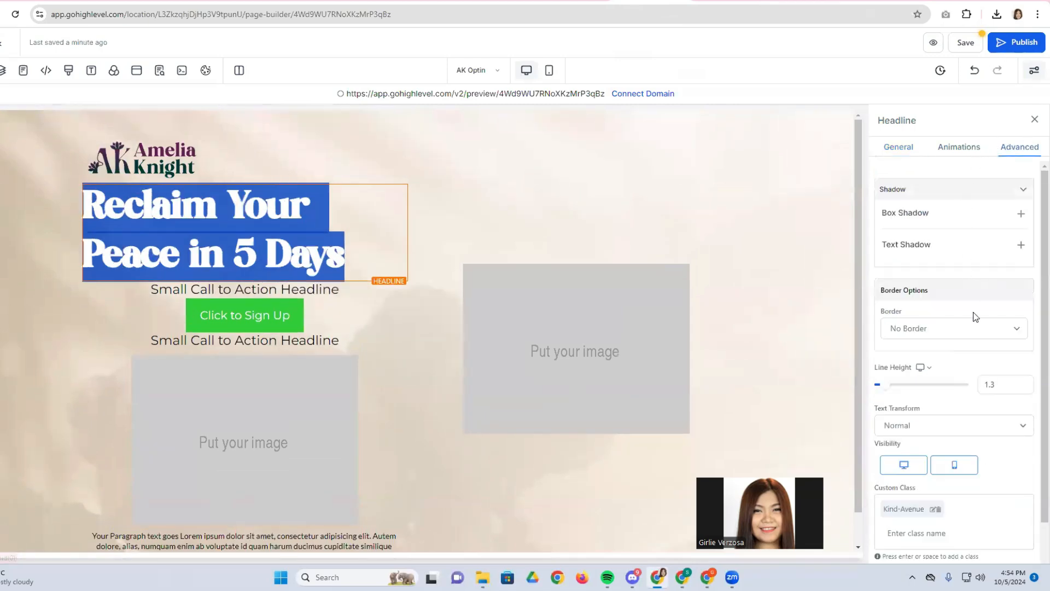
scroll(980, 361, "down", 1)
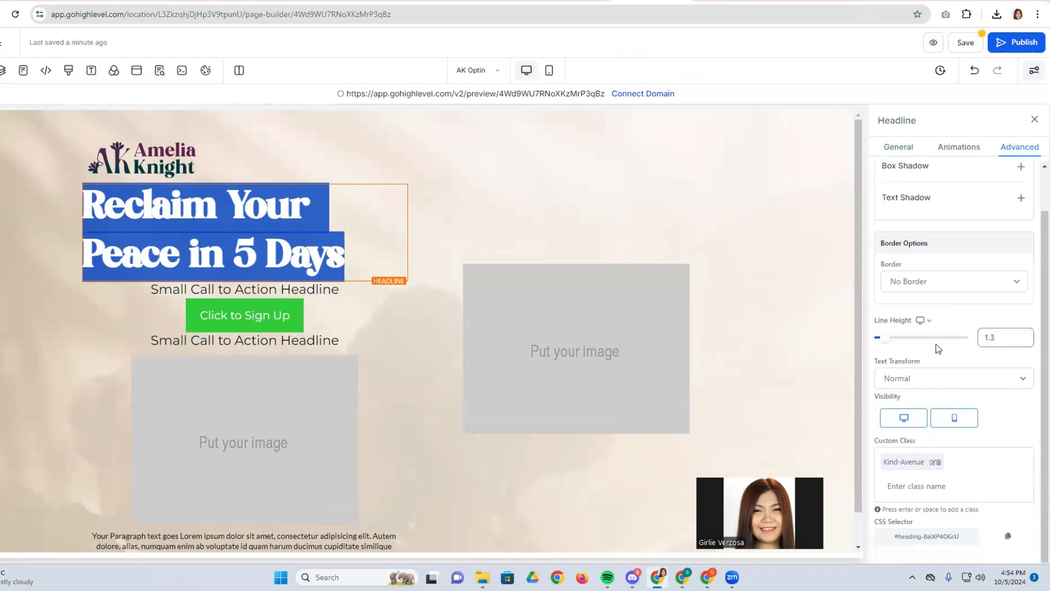
left_click(1004, 337)
left_click_drag(998, 338, 991, 337)
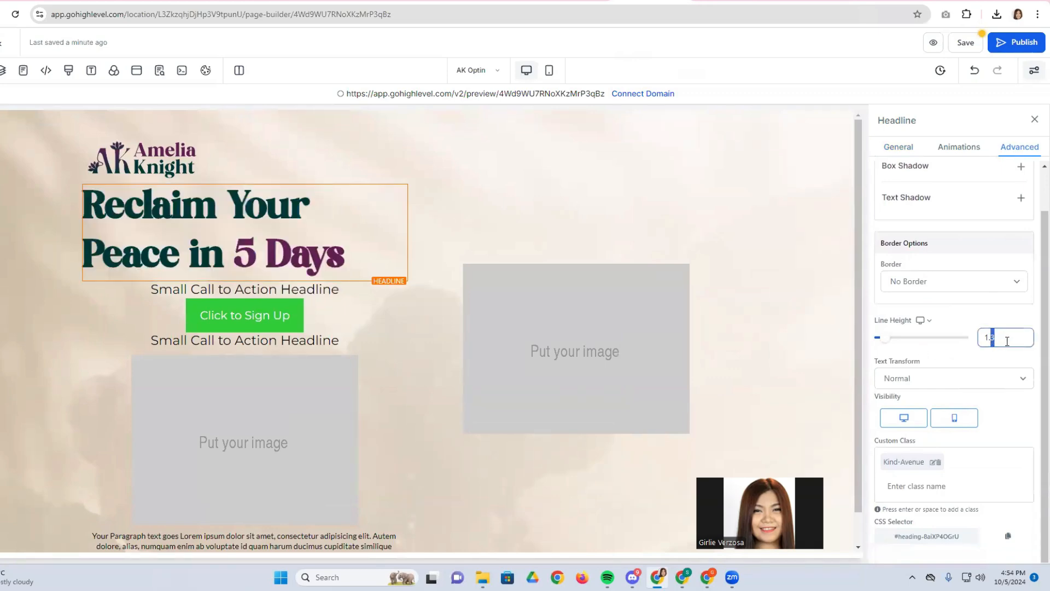
key("BackSpace")
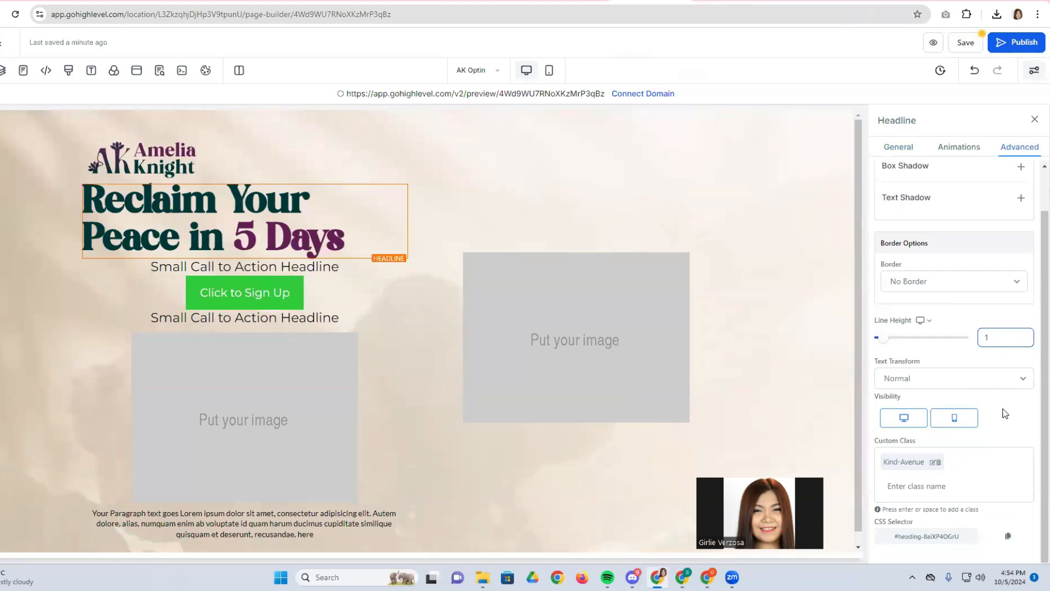
Try the 600 - Semi-Bold font weight on the headline, then set it to 400 - Normal.
scroll(923, 234, "up", 1)
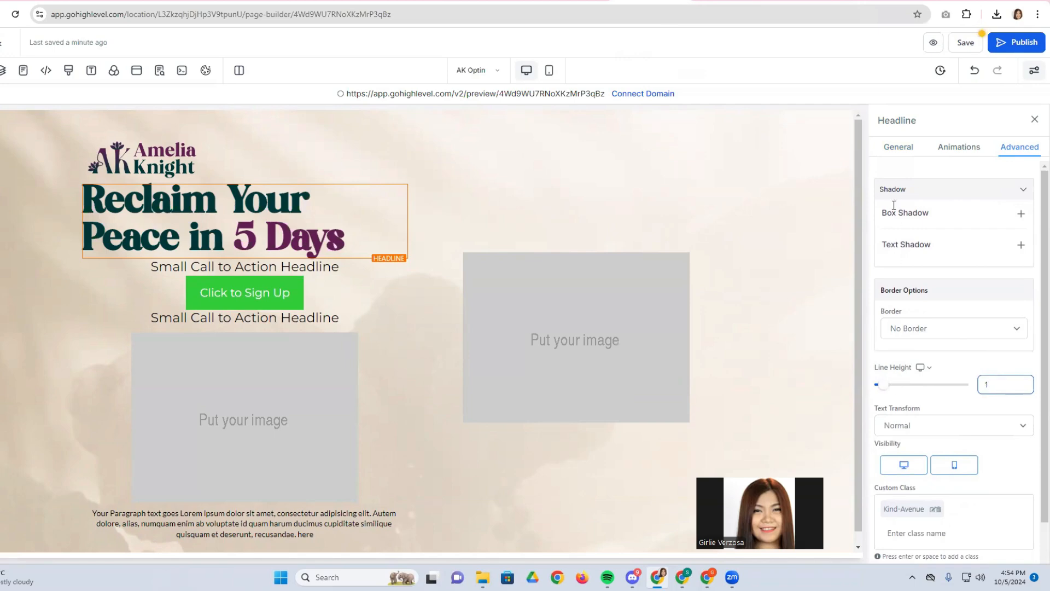
left_click(895, 148)
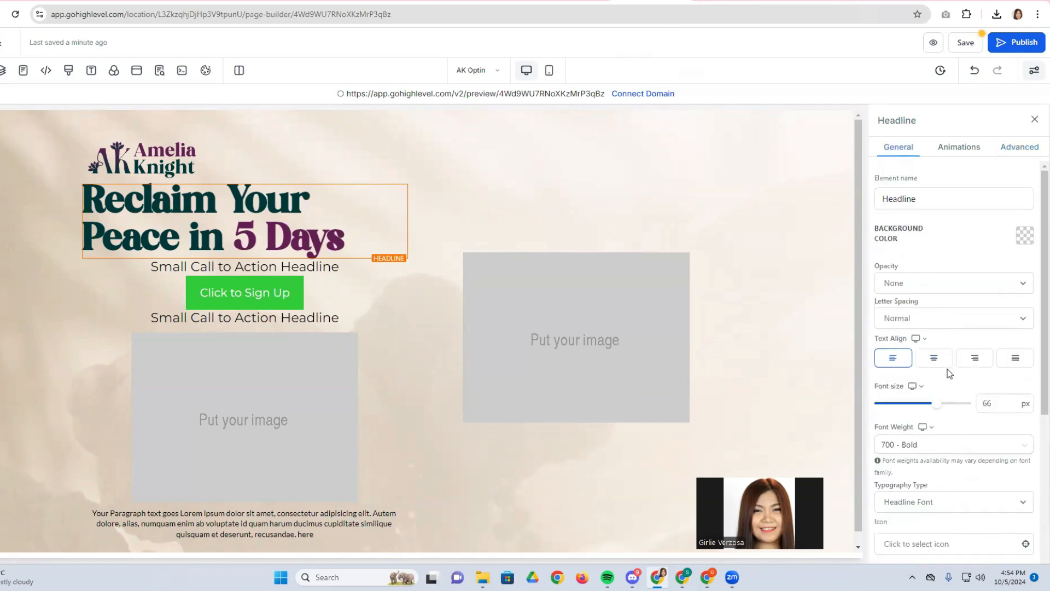
scroll(947, 374, "down", 2)
left_click(950, 331)
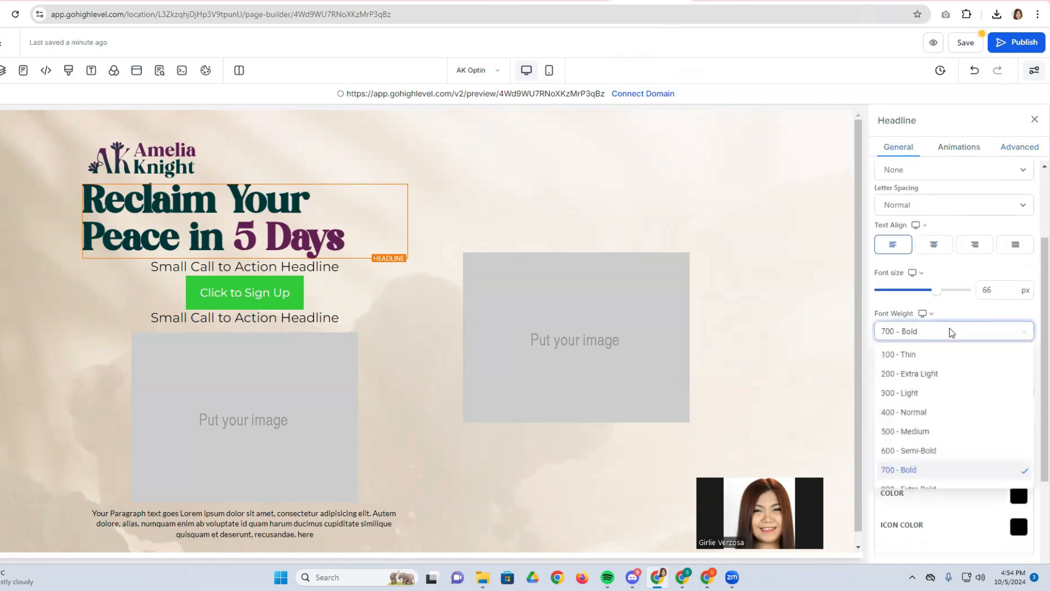
left_click(923, 450)
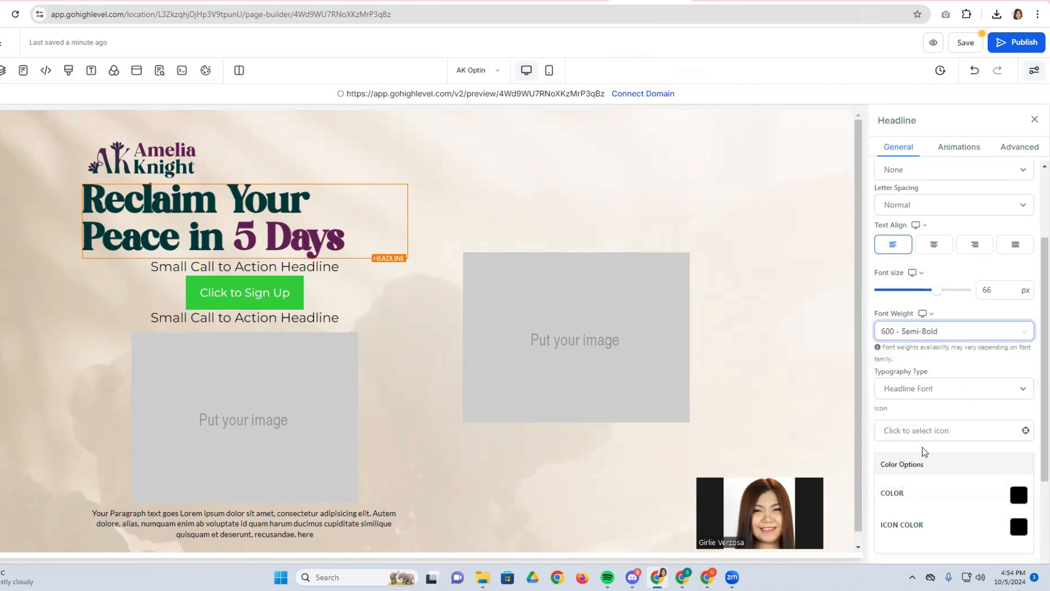
left_click(941, 335)
left_click(923, 414)
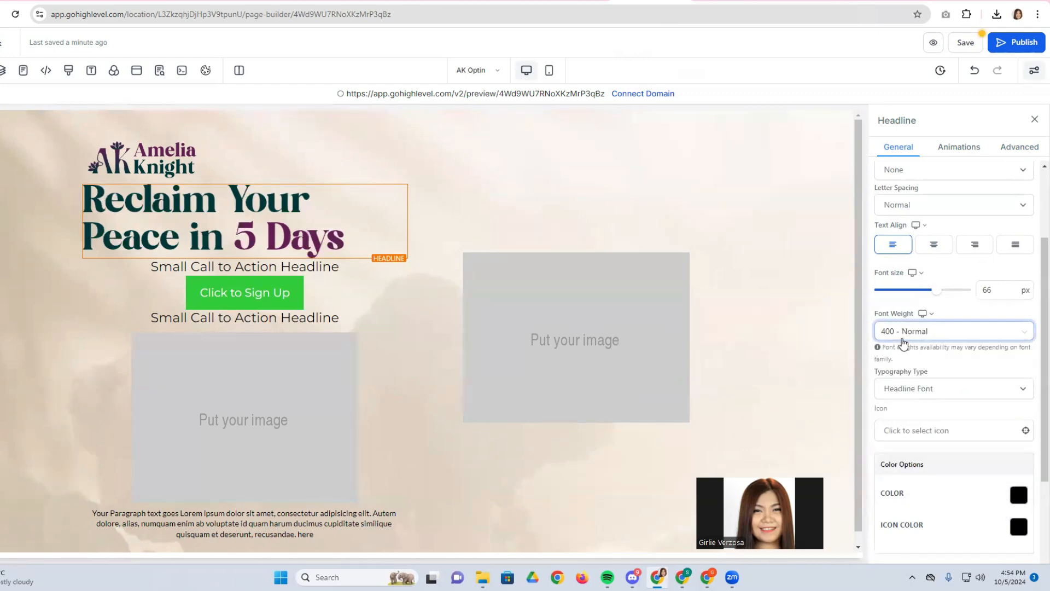
left_click(906, 335)
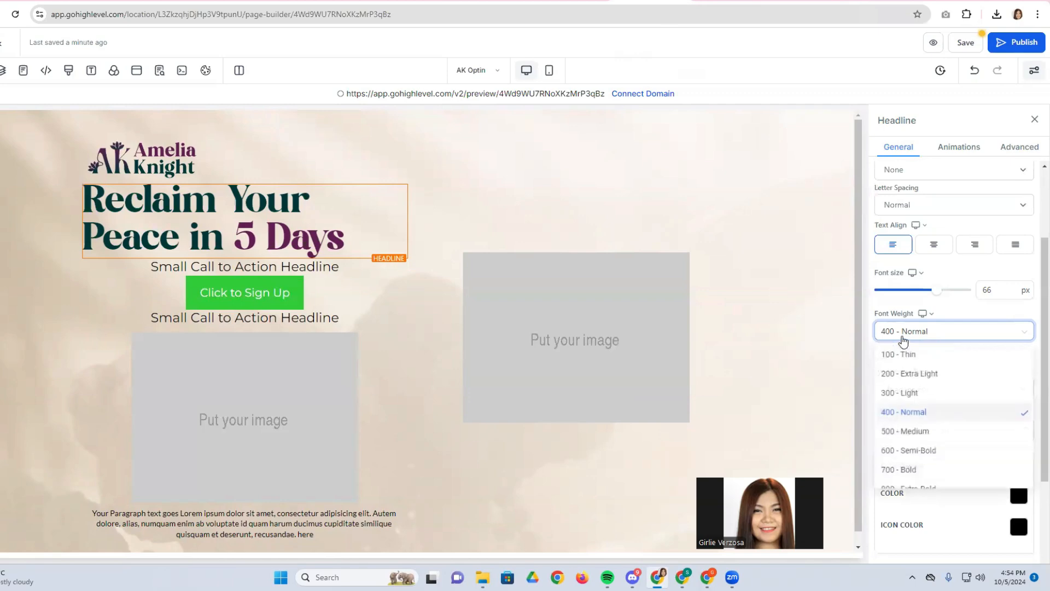
left_click(936, 336)
Increase the headline's font size to 76 px.
scroll(952, 371, "down", 3)
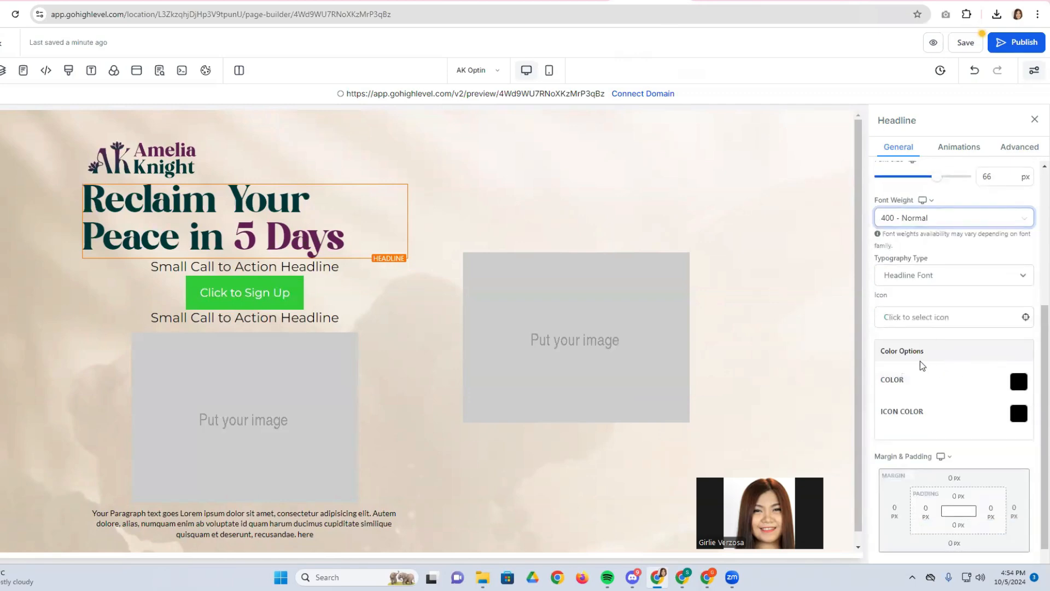
scroll(920, 353, "up", 5)
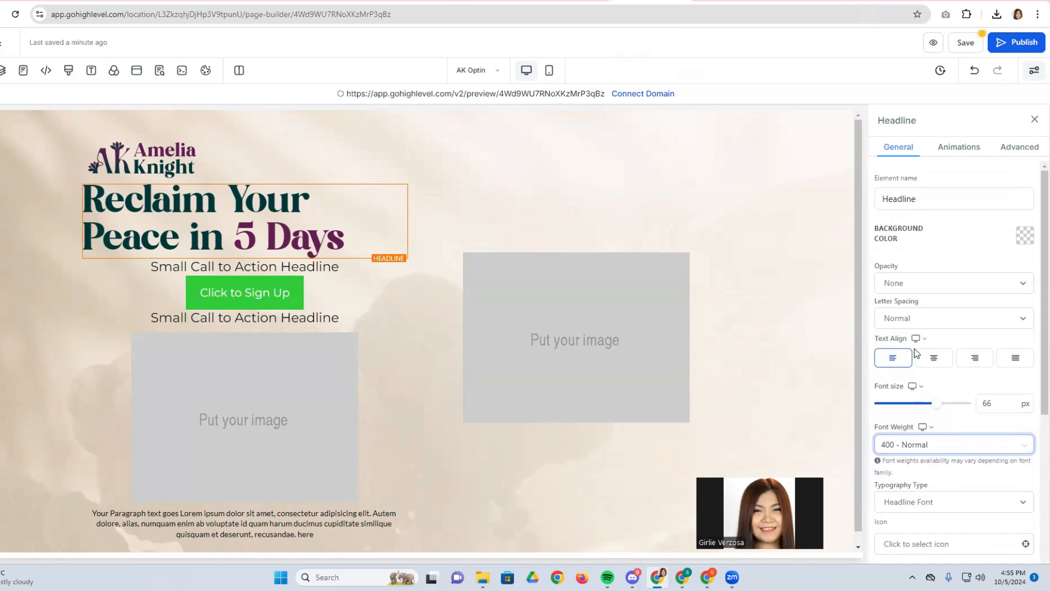
left_click_drag(939, 403, 945, 404)
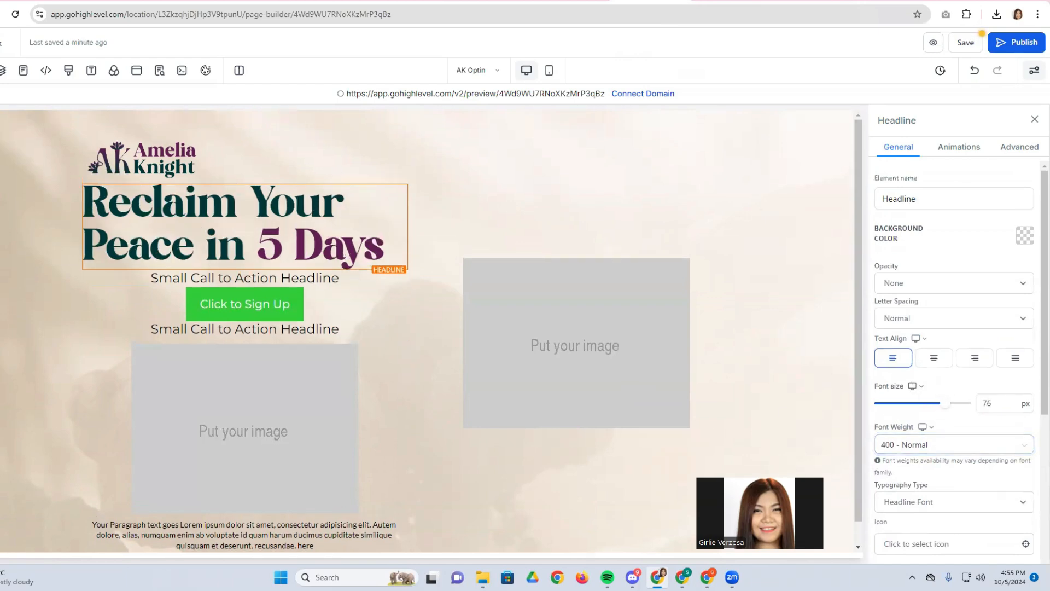
Switch to the Canva design, copy the "In just 10 minutes a day" paragraph below the headline and return to HighLevel.
left_click(338, 1)
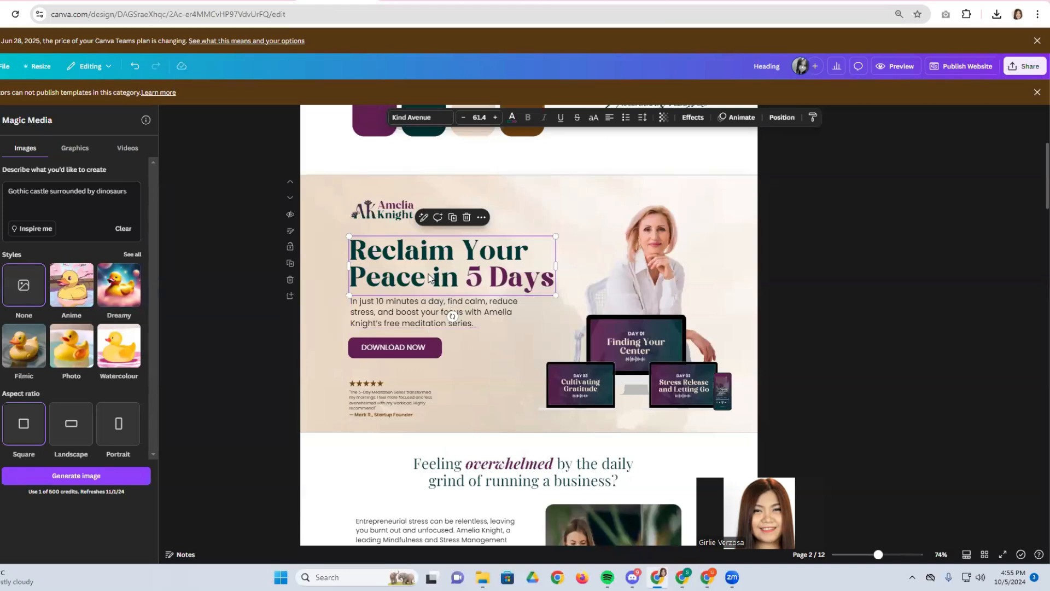
left_click(399, 312)
double_click(399, 311)
key("ctrl+c")
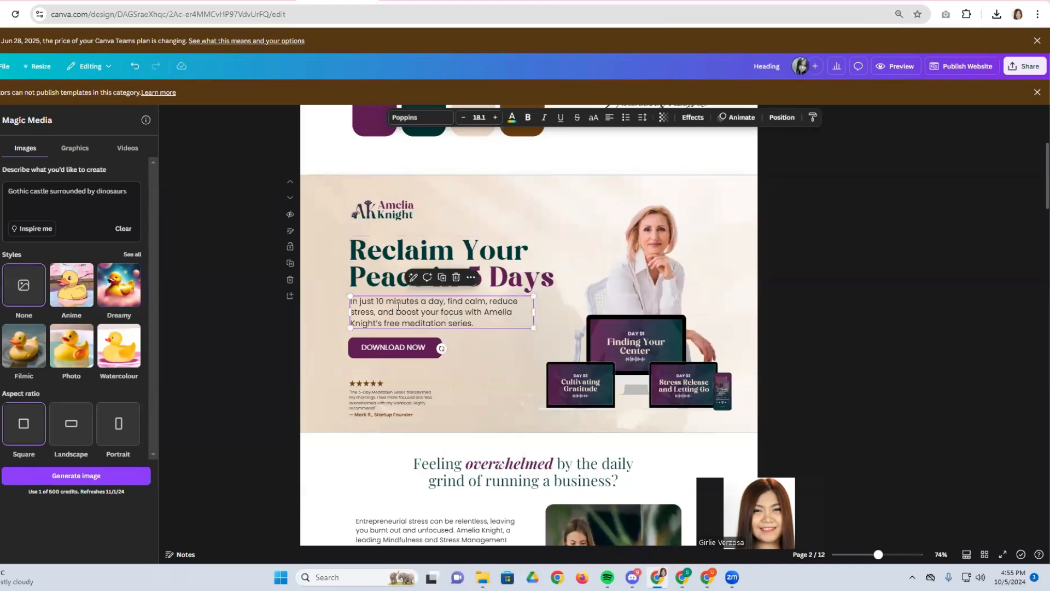
right_click(399, 311)
left_click(438, 91)
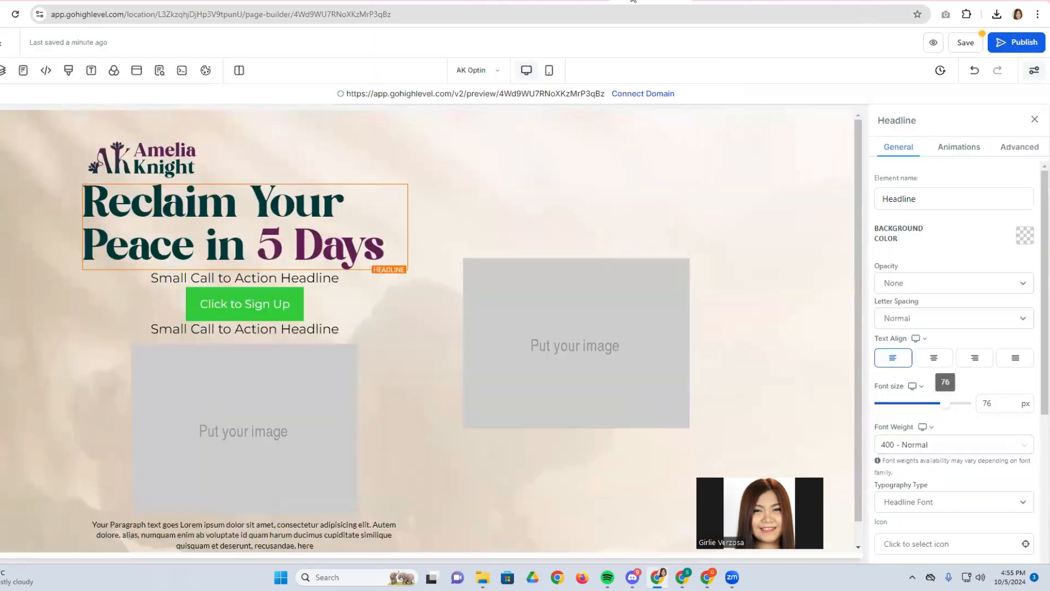
Replace the "Small Call to Action Headline" text above the button with the copied paragraph and remove the blank line before it.
left_click(189, 278)
triple_click(188, 278)
right_click(188, 278)
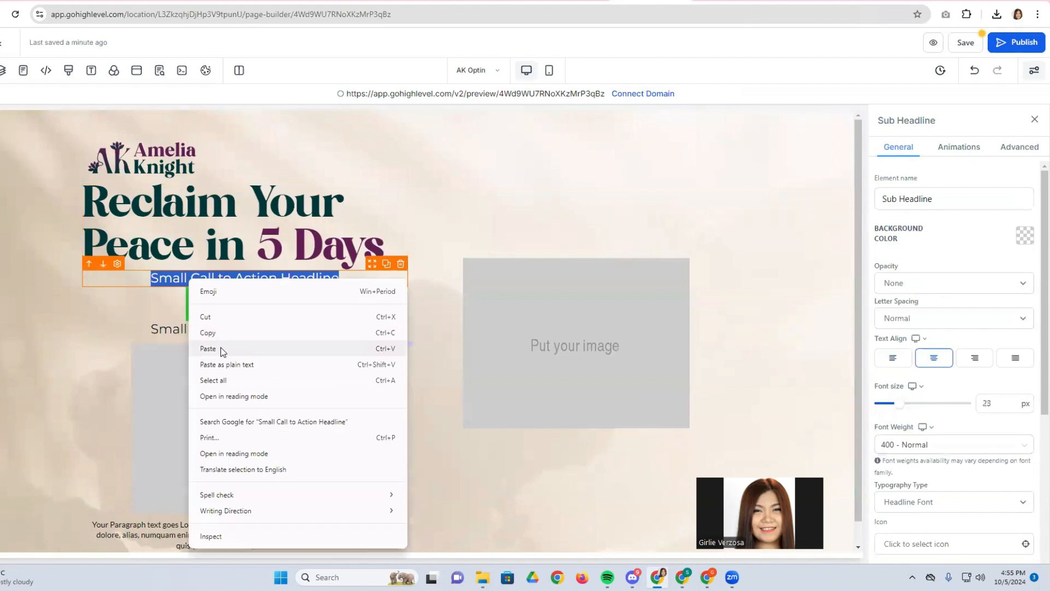
left_click(223, 348)
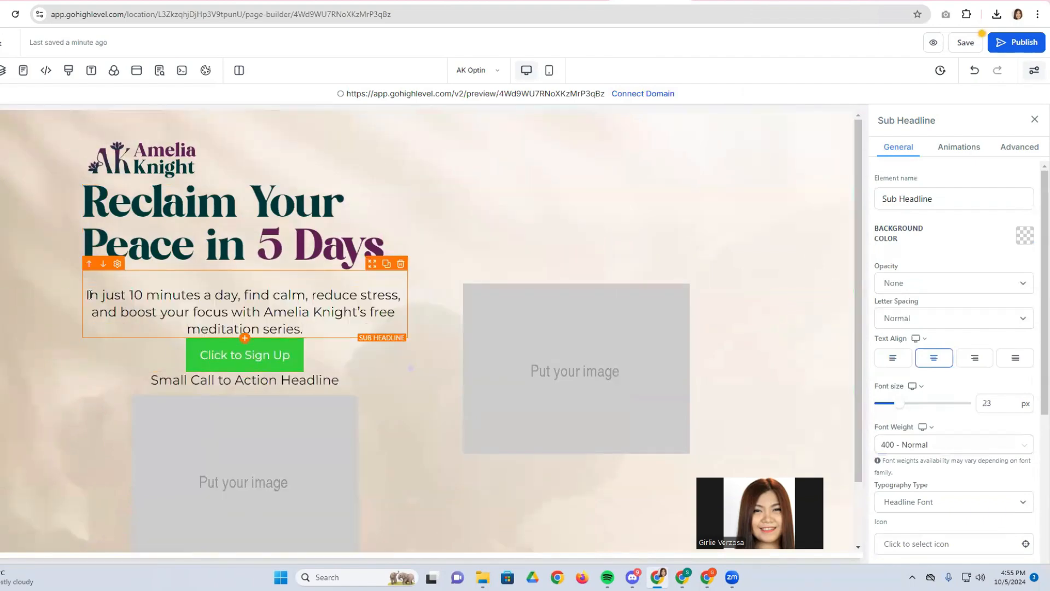
left_click(89, 295)
key("BackSpace")
Change the font of the pasted sub-headline paragraph to Poppins and left-align it.
triple_click(120, 297)
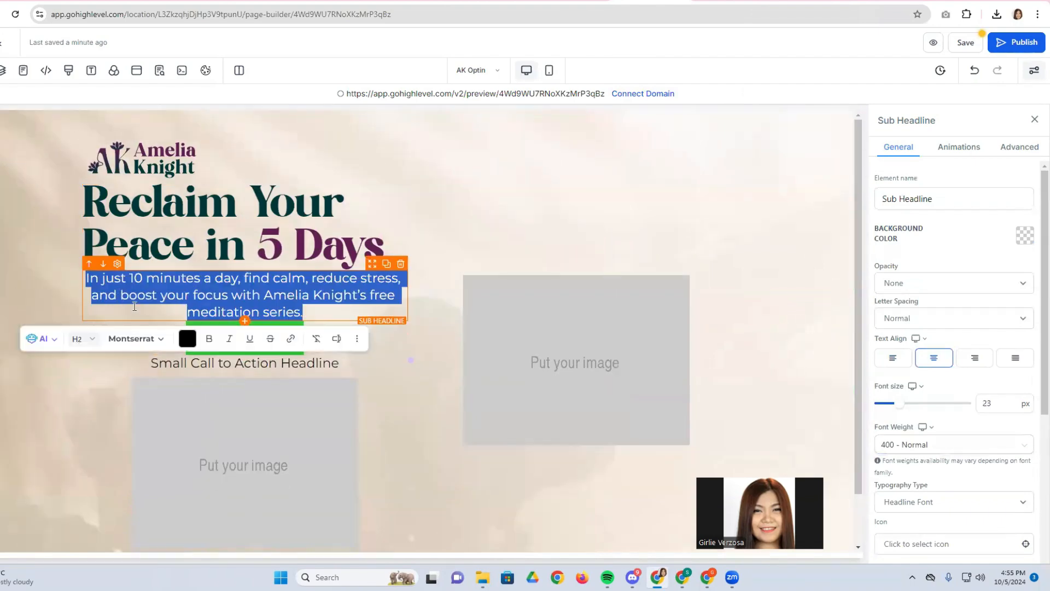
left_click(129, 338)
left_click(142, 372)
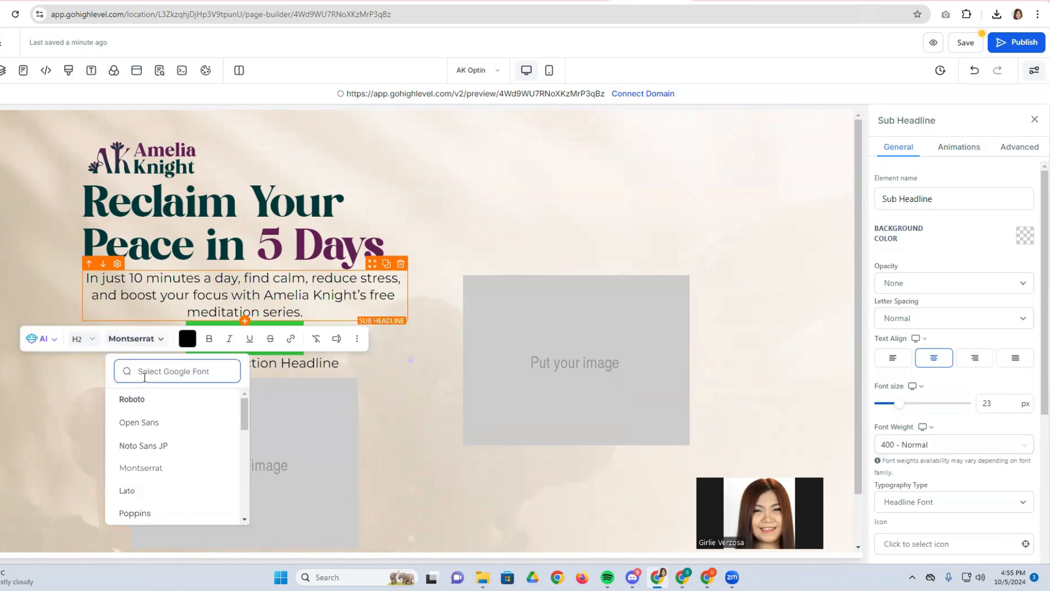
type("popp")
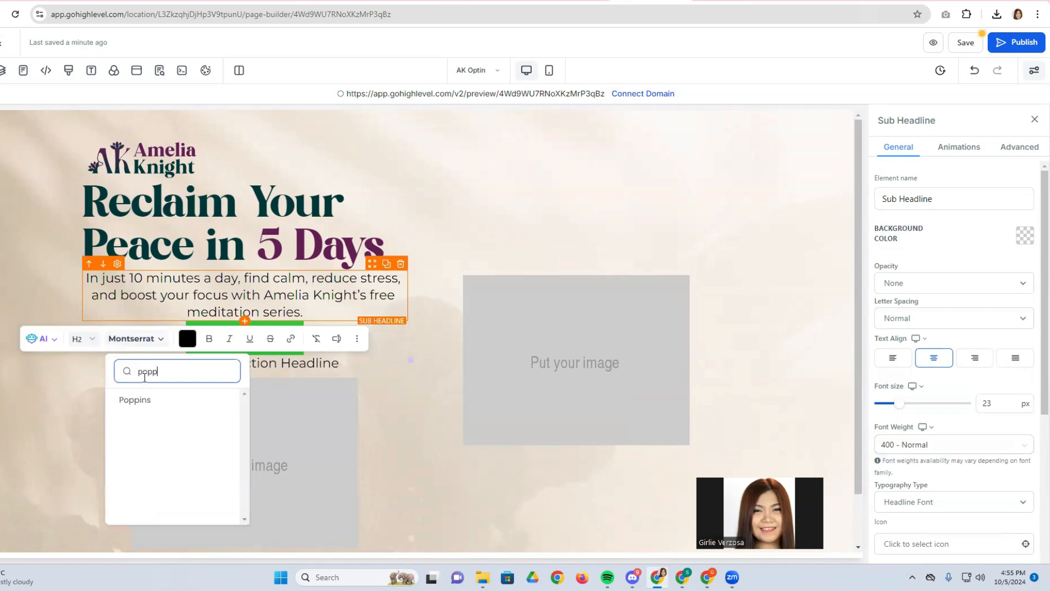
left_click(143, 402)
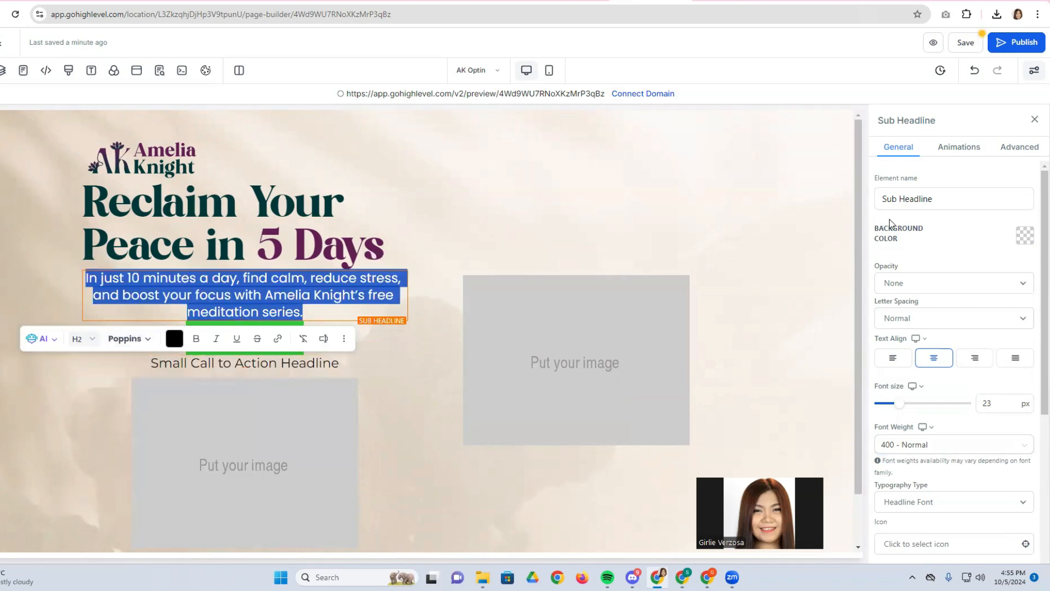
left_click(887, 364)
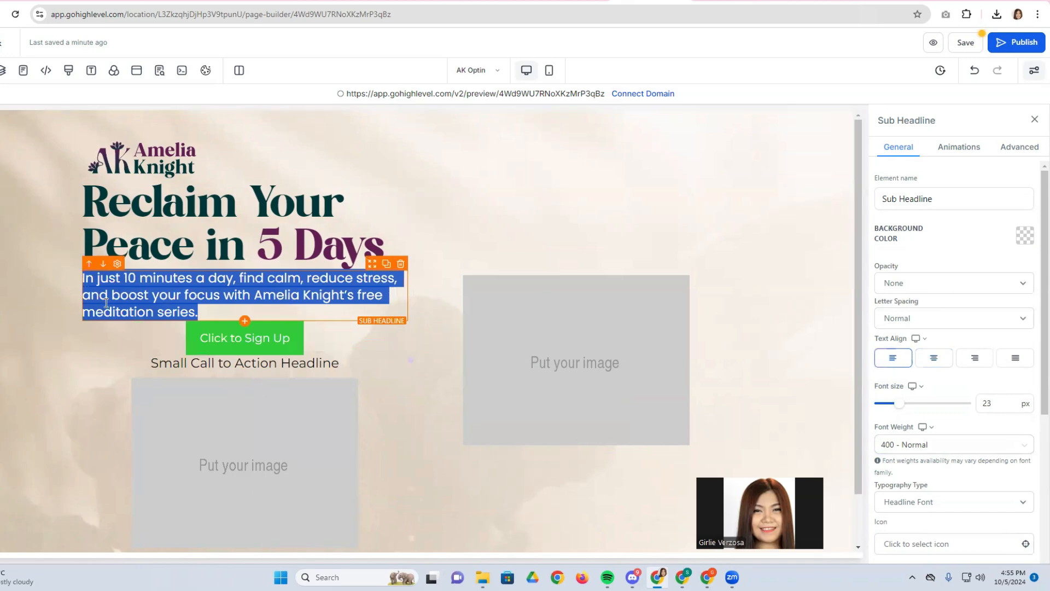
left_click(198, 310)
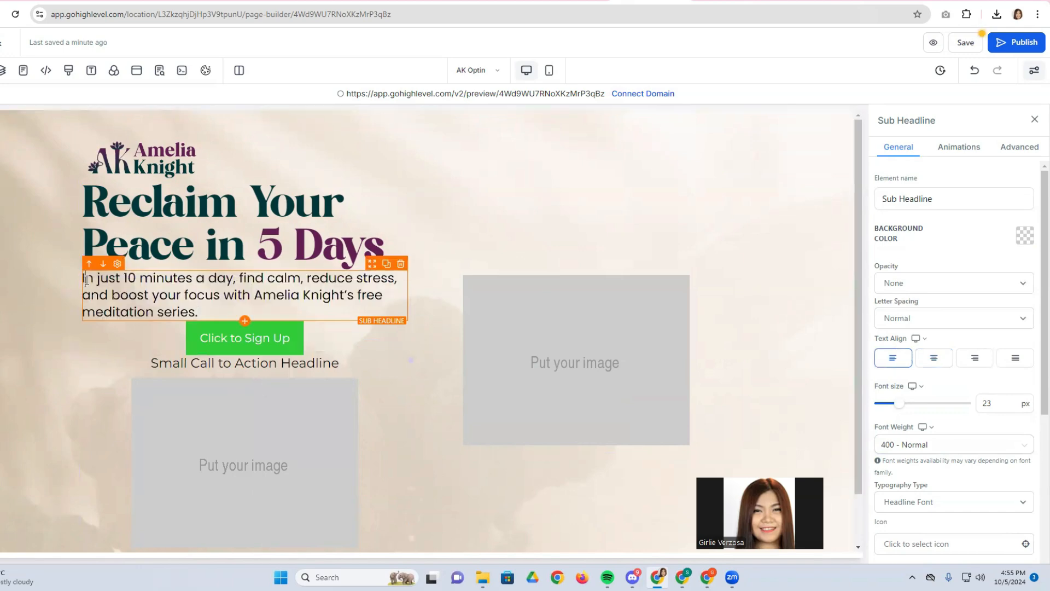
left_click(87, 280)
key("Return")
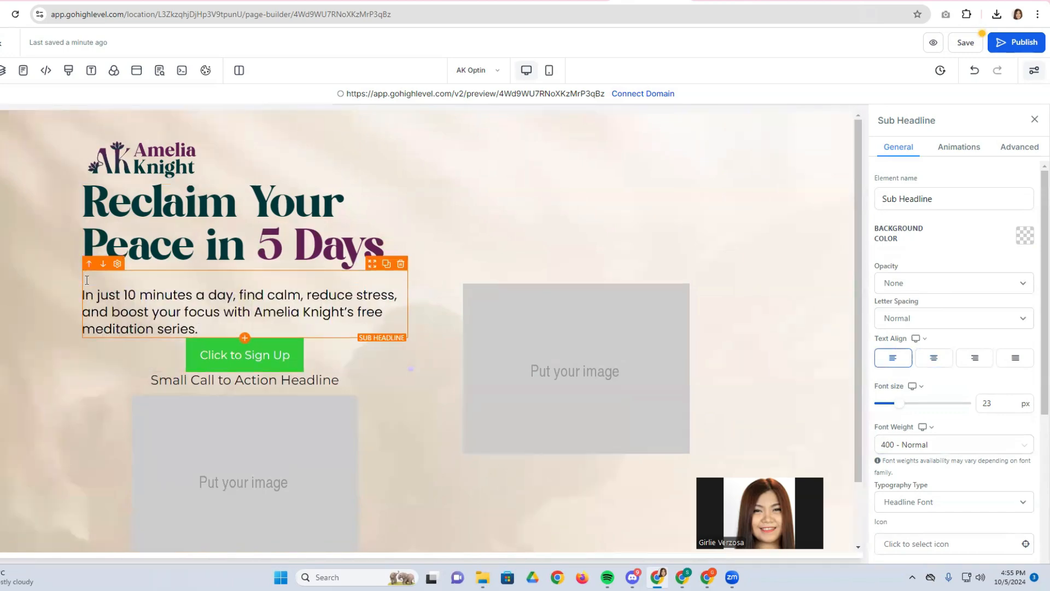
key("BackSpace")
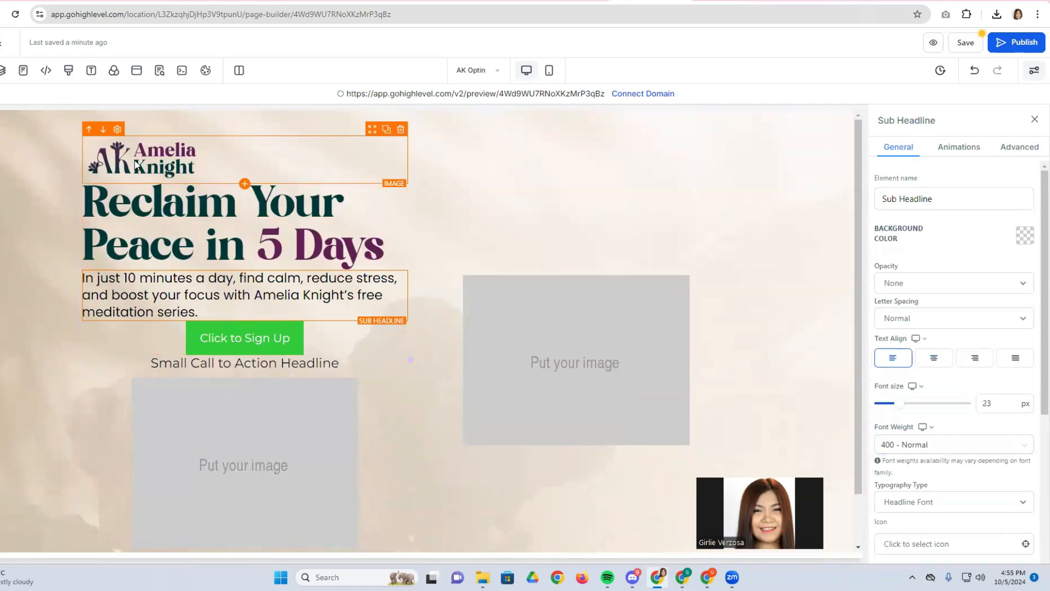
Give the "Reclaim Your Peace in 5 Days" headline a top margin of 40 px.
left_click(102, 190)
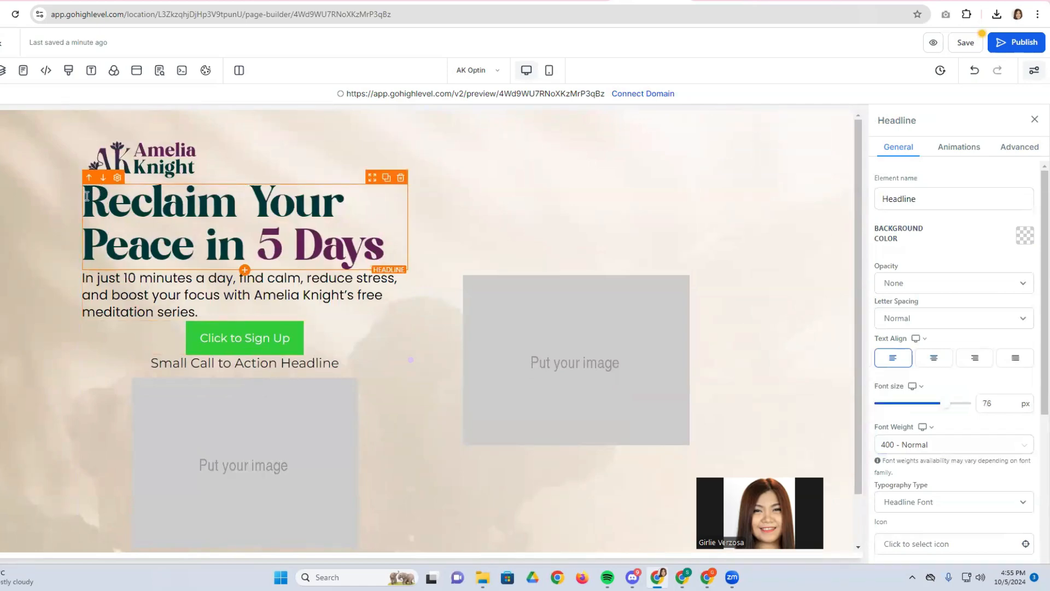
scroll(1026, 390, "down", 3)
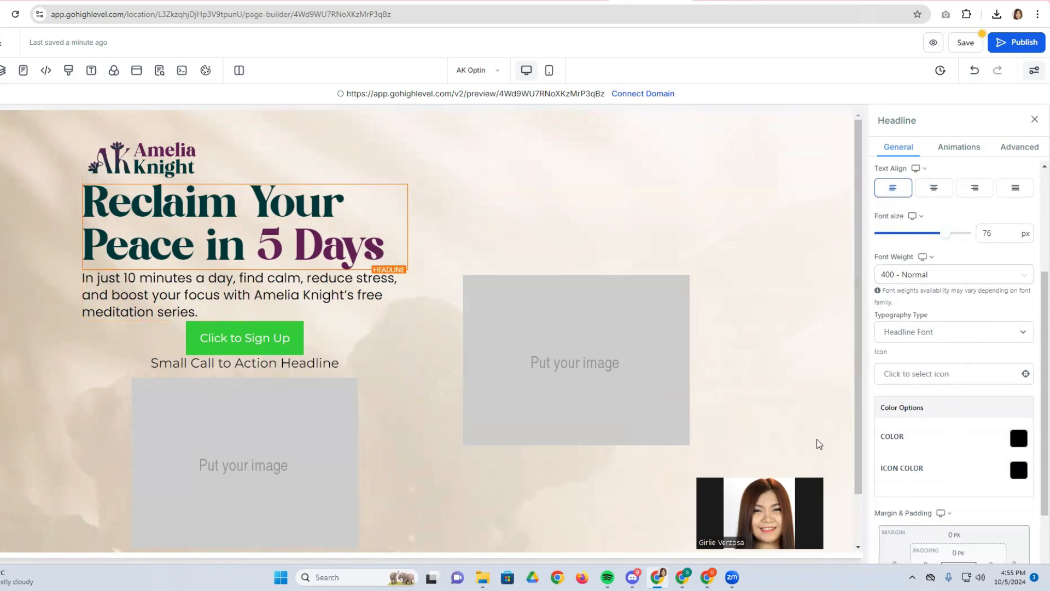
scroll(954, 466, "down", 2)
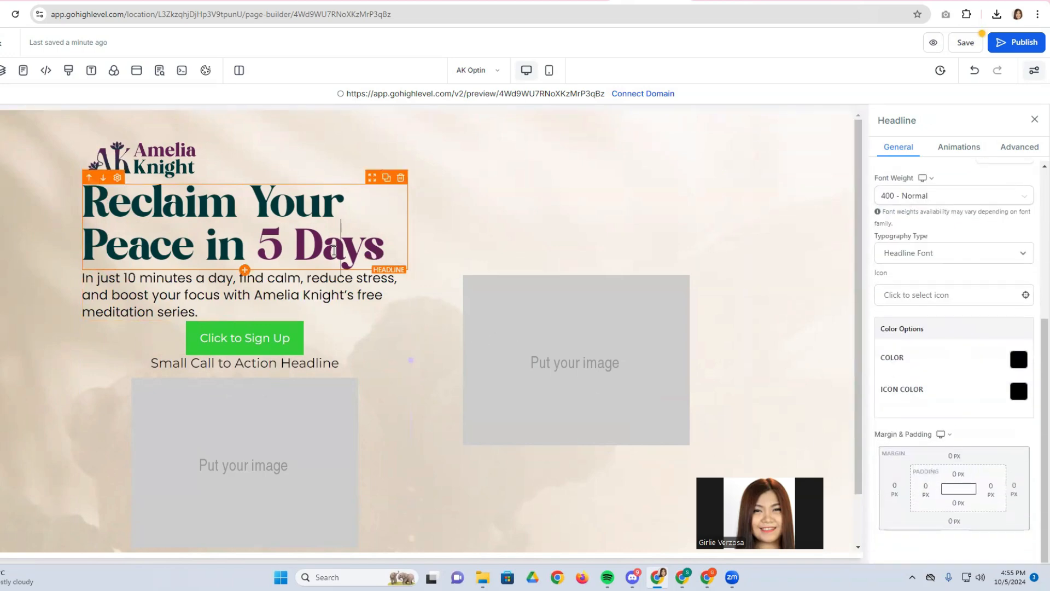
left_click(953, 455)
left_click(1016, 389)
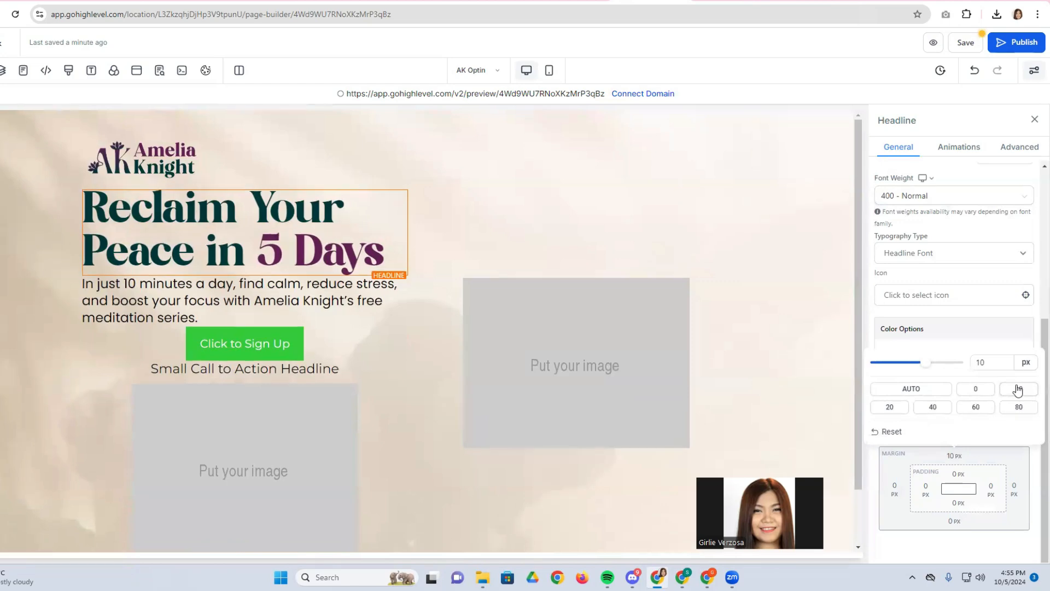
left_click(935, 408)
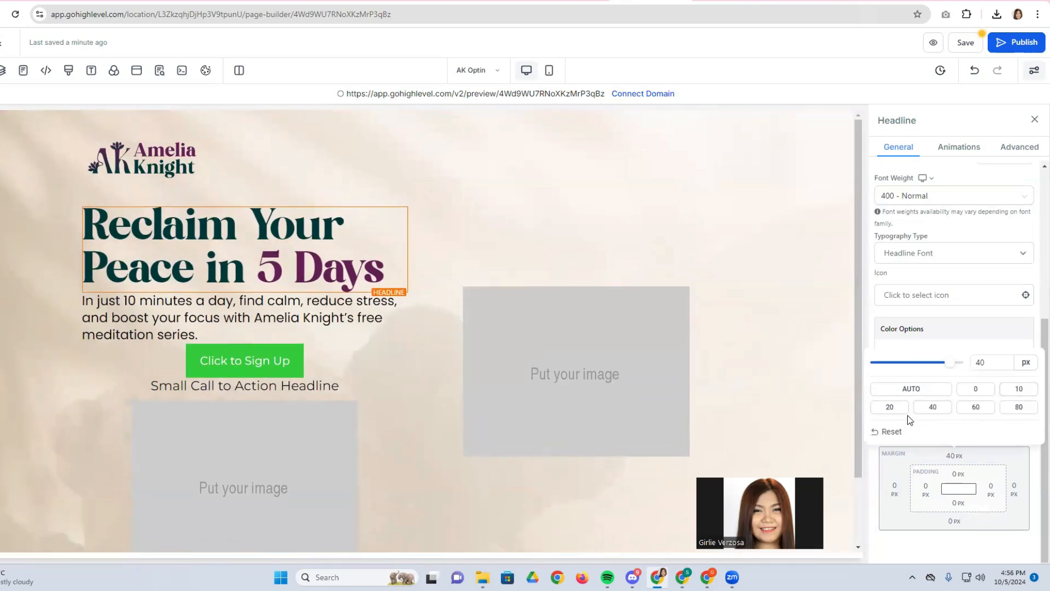
Left-align the "Click to Sign Up" button and give it a top margin of 10 px.
left_click(123, 335)
scroll(153, 340, "down", 1)
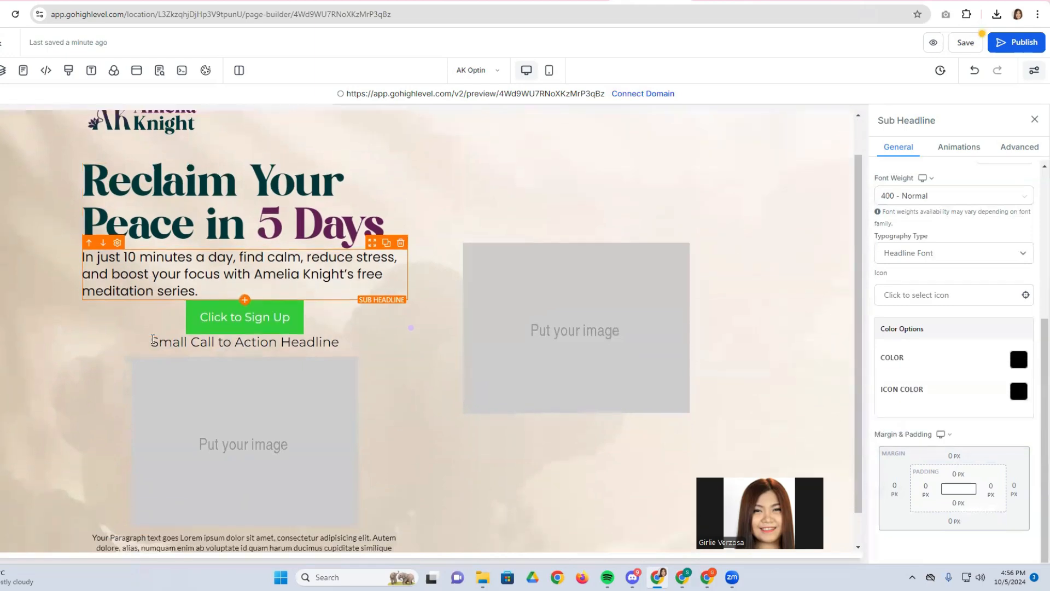
left_click(245, 304)
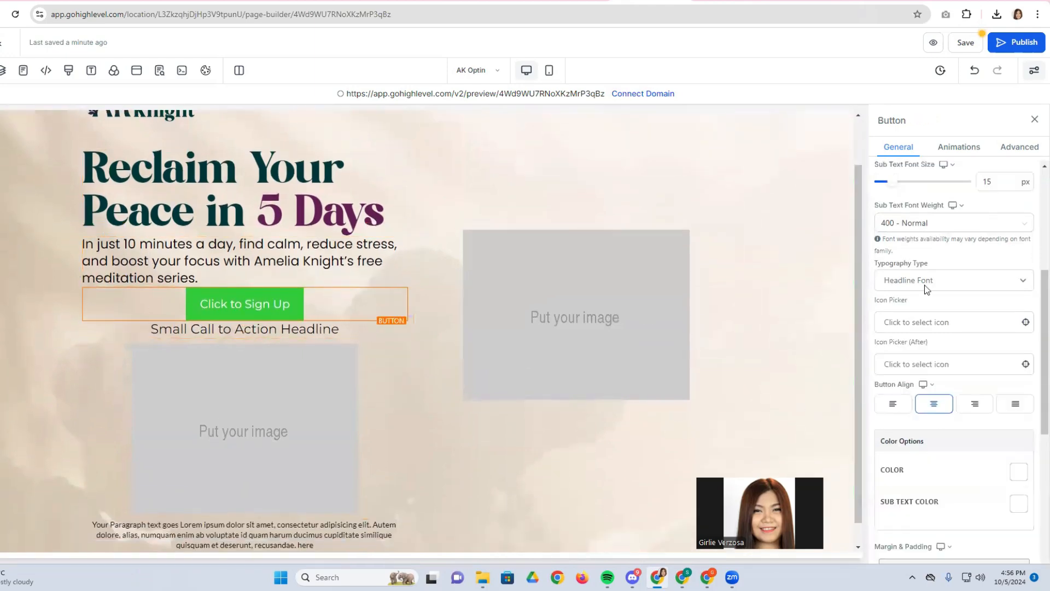
scroll(933, 410, "down", 4)
scroll(932, 412, "up", 5)
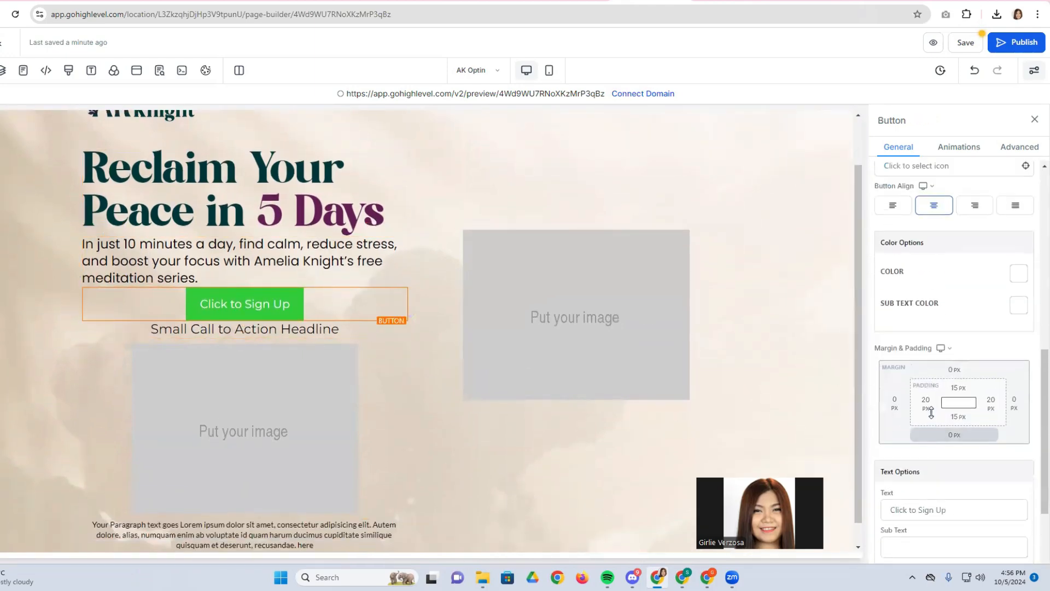
scroll(932, 412, "up", 2)
scroll(939, 378, "down", 4)
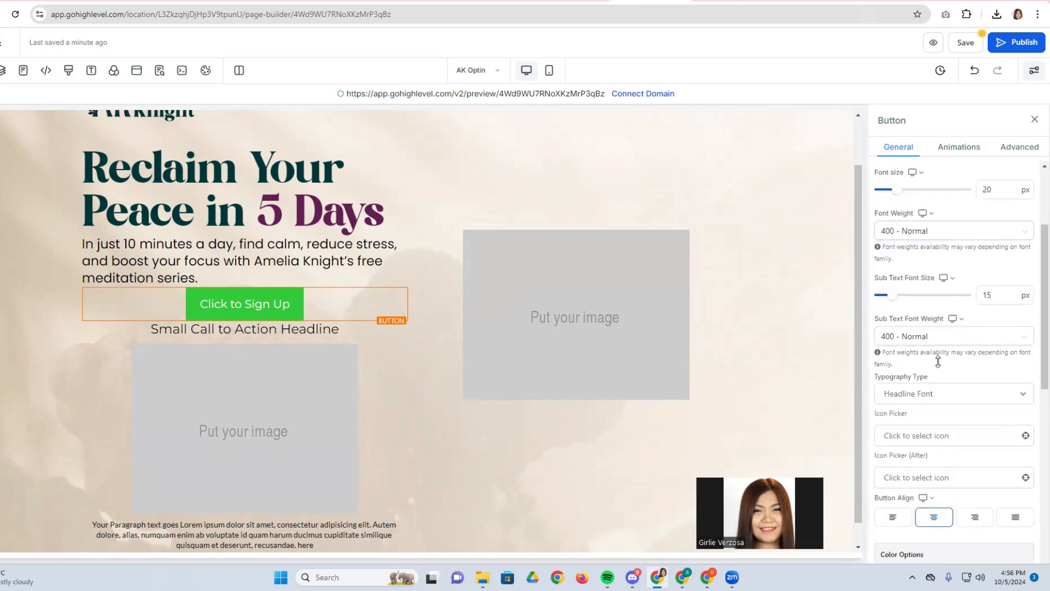
scroll(937, 374, "down", 2)
left_click(893, 233)
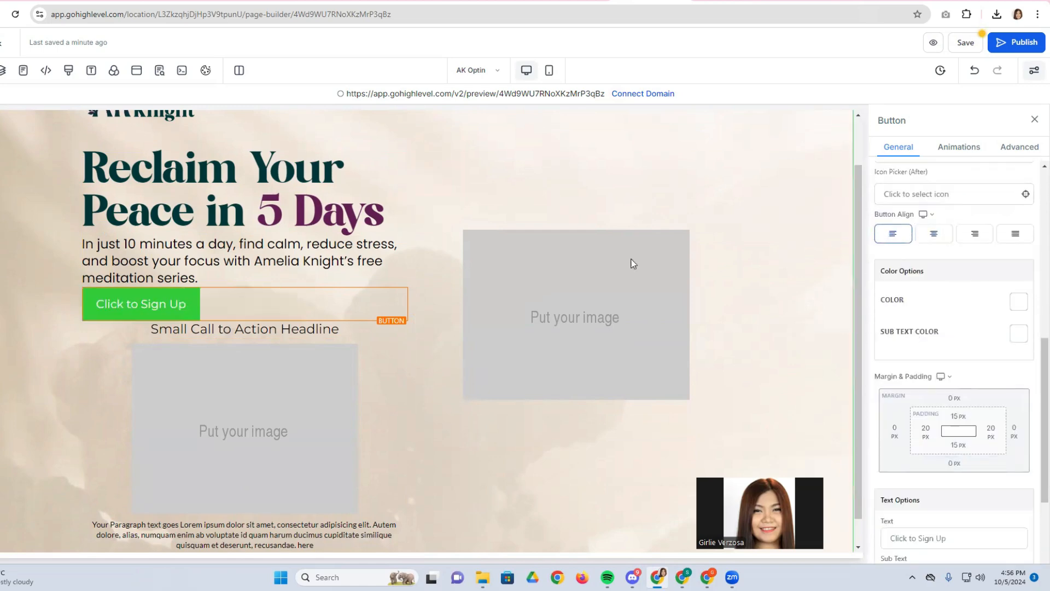
left_click(952, 400)
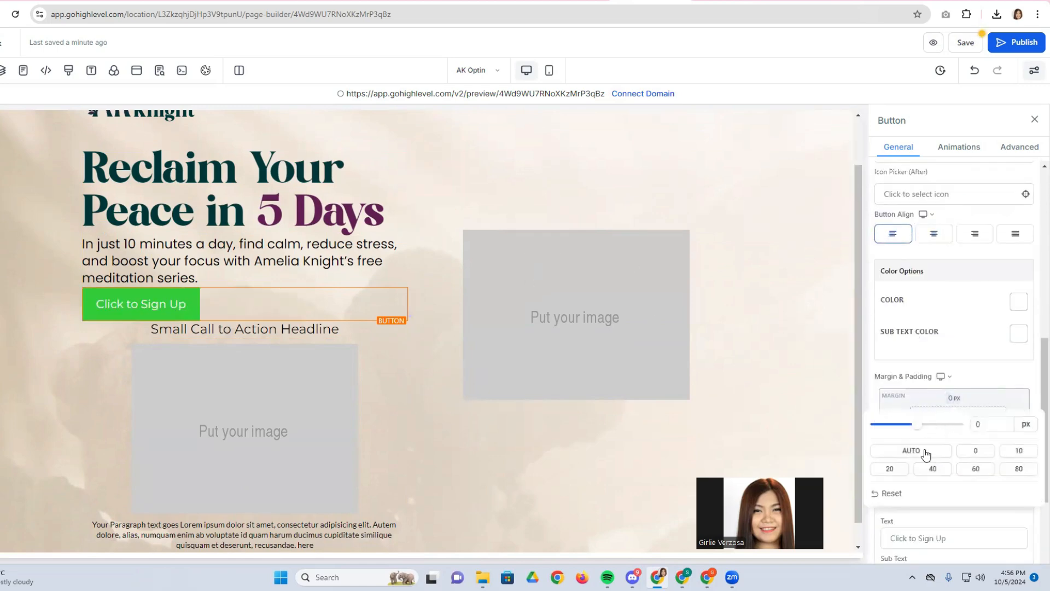
left_click(1013, 455)
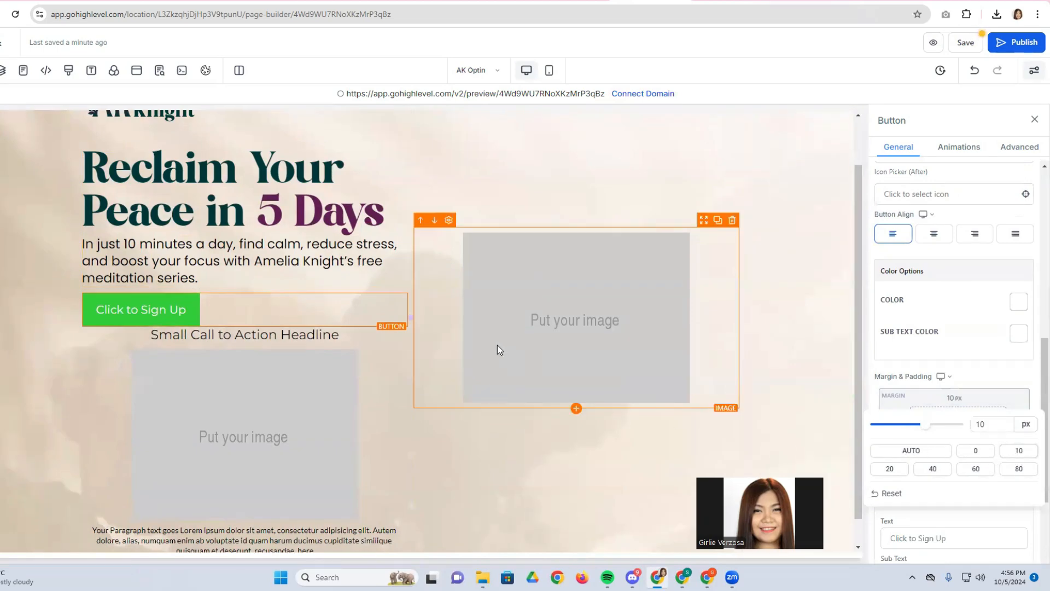
Check the download button's colour in the Canva design and set the HighLevel button's background to the purple brand colour.
scroll(945, 372, "up", 5)
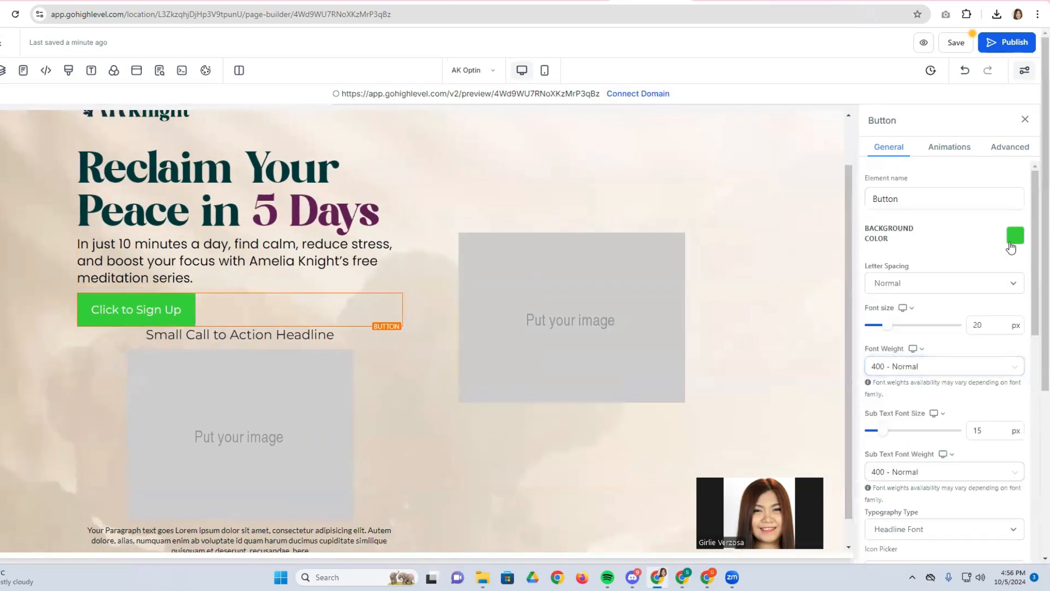
left_click(338, 1)
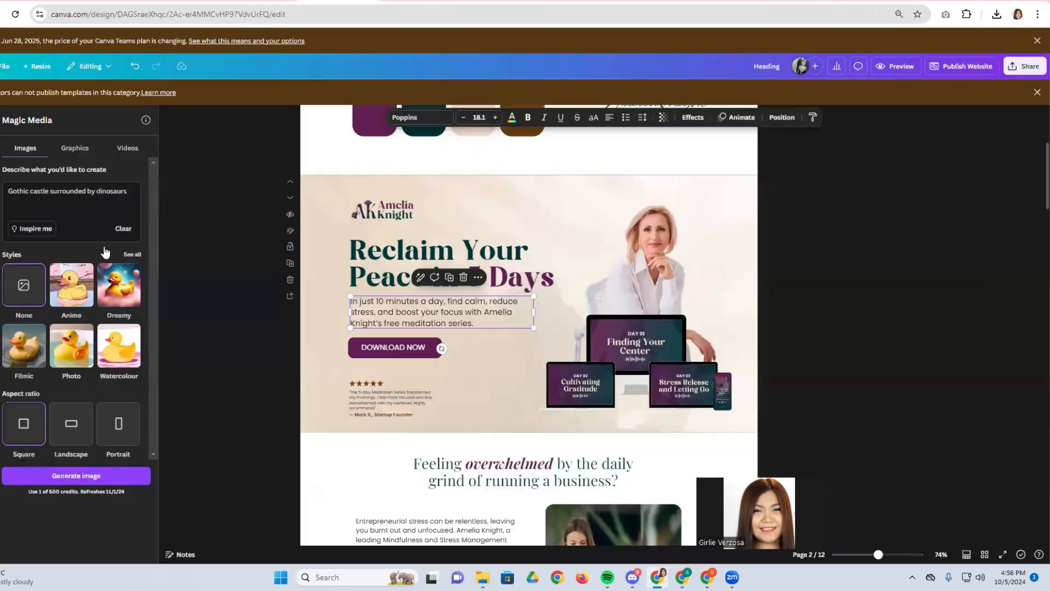
left_click(325, 392)
left_click(351, 354)
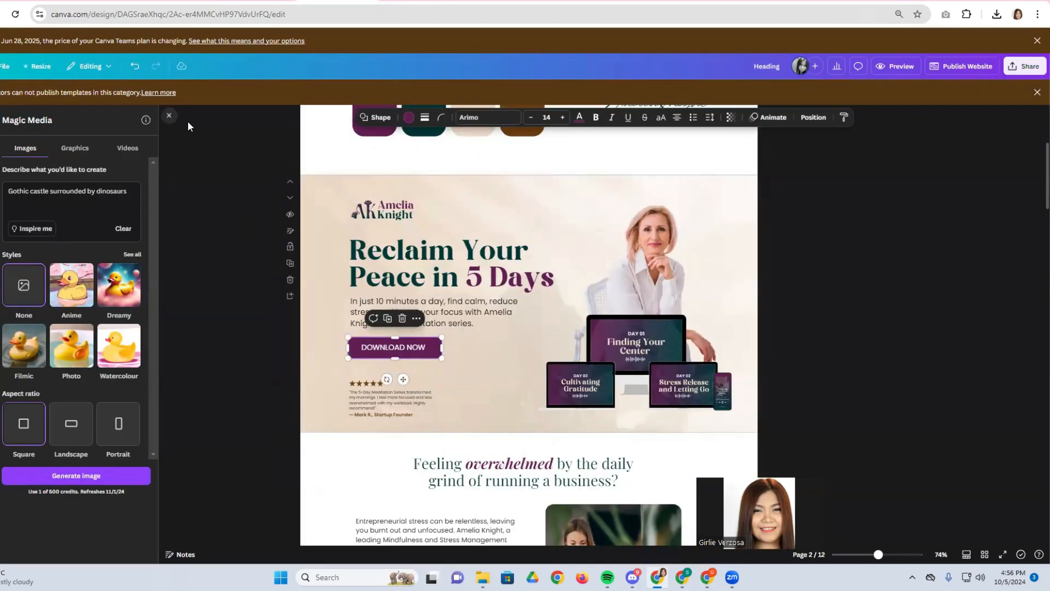
left_click(651, 1)
left_click(1015, 239)
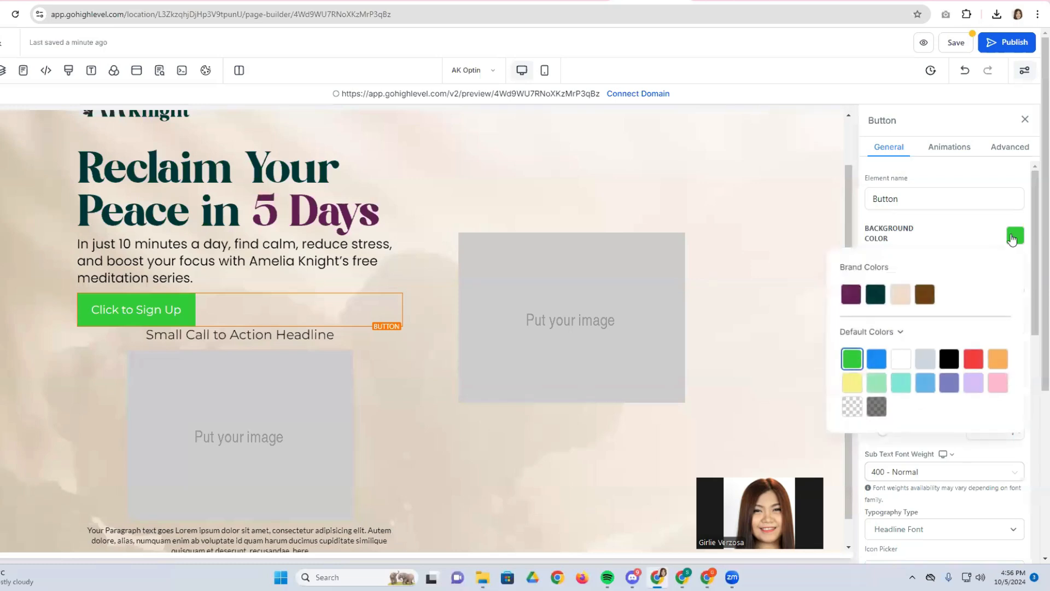
left_click(856, 297)
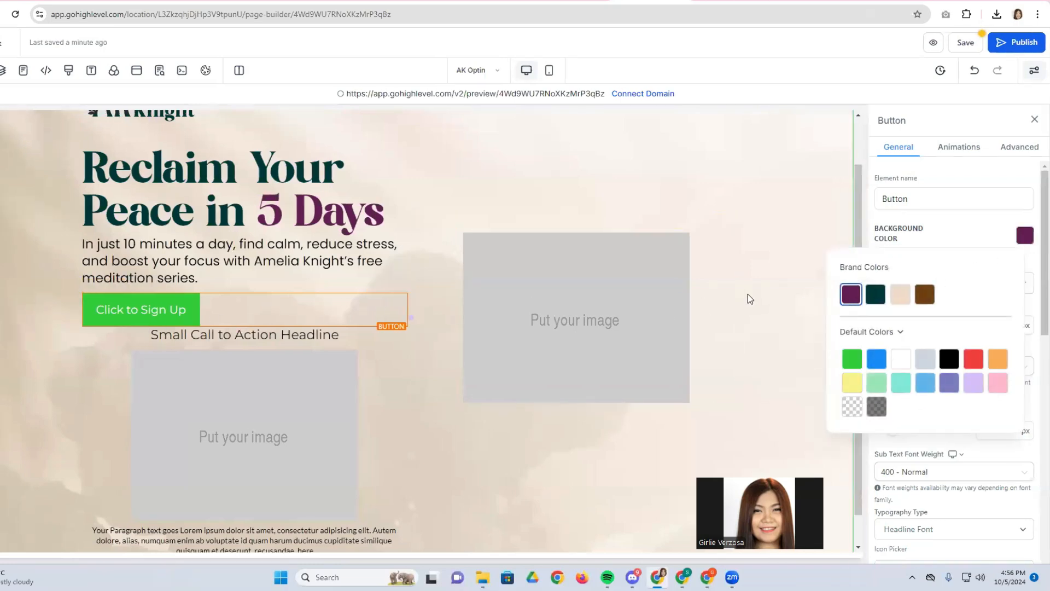
left_click(849, 296)
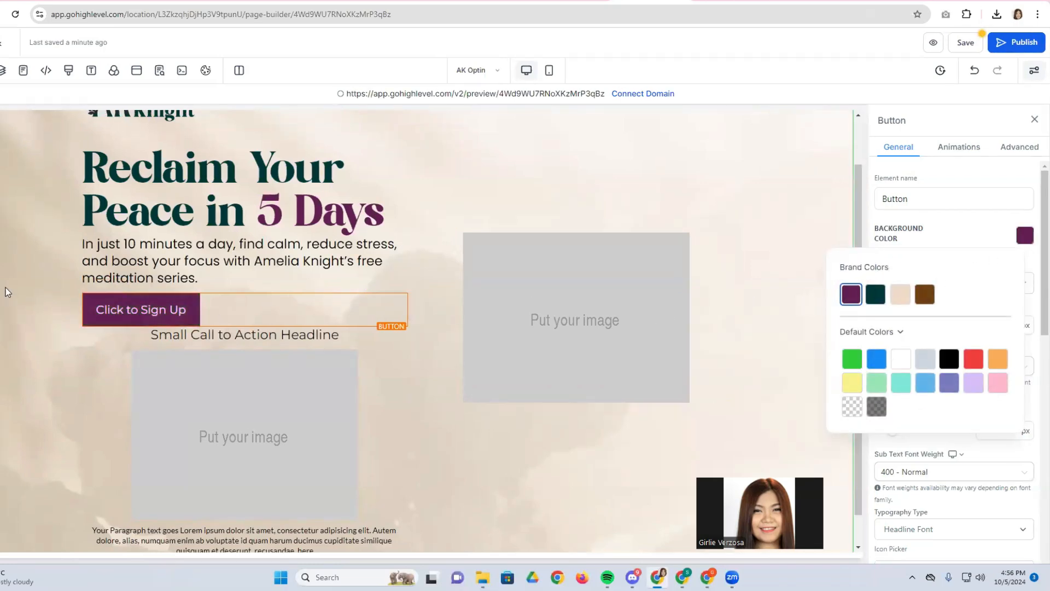
left_click(269, 310)
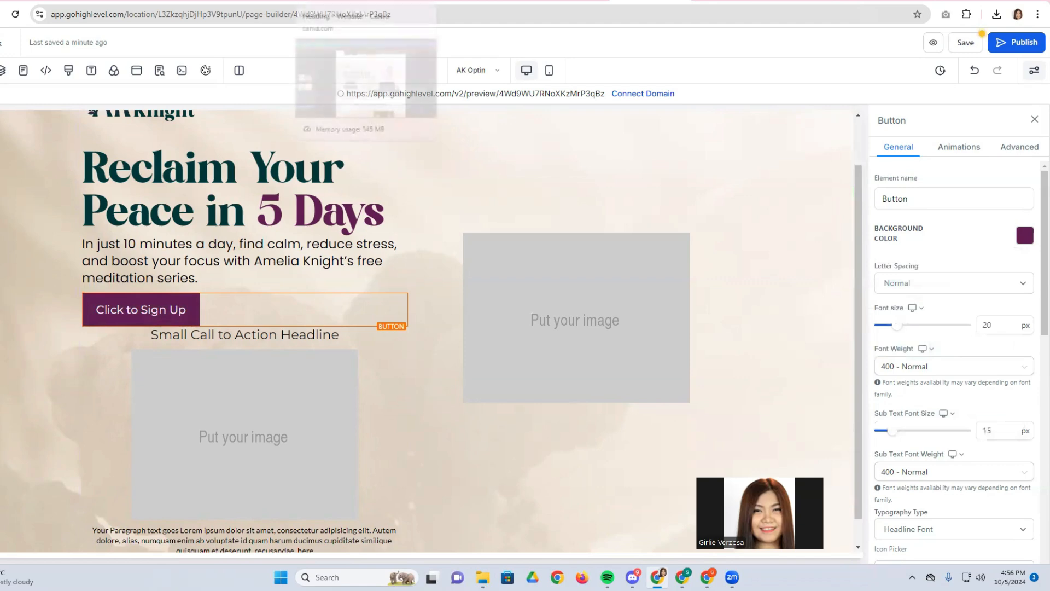
Switch to the Canva design and copy the "DOWNLOAD NOW" button text.
left_click(356, 1)
double_click(383, 347)
key("ctrl+c")
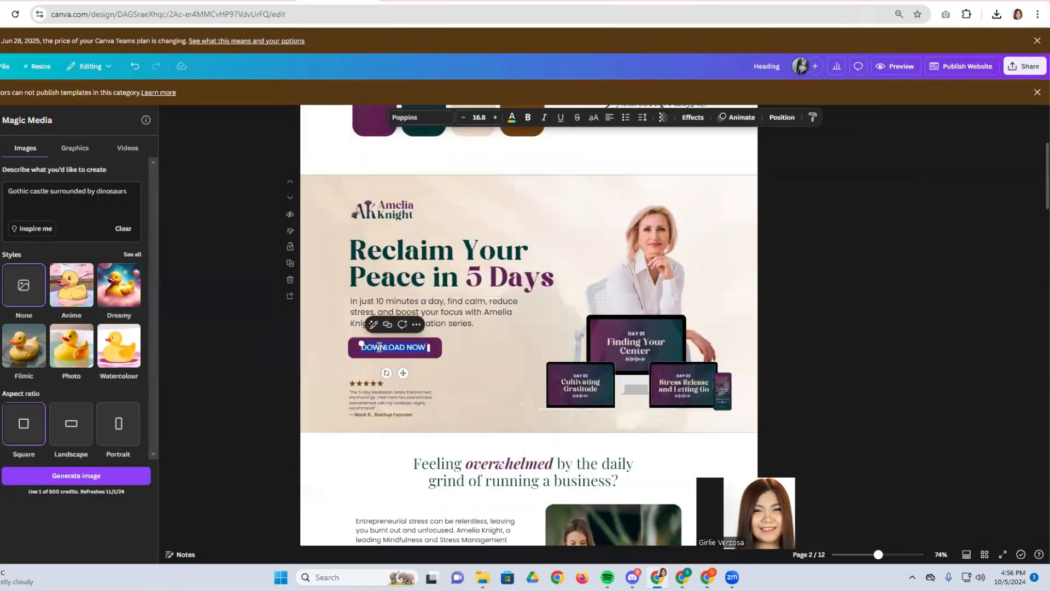
right_click(379, 346)
left_click(406, 133)
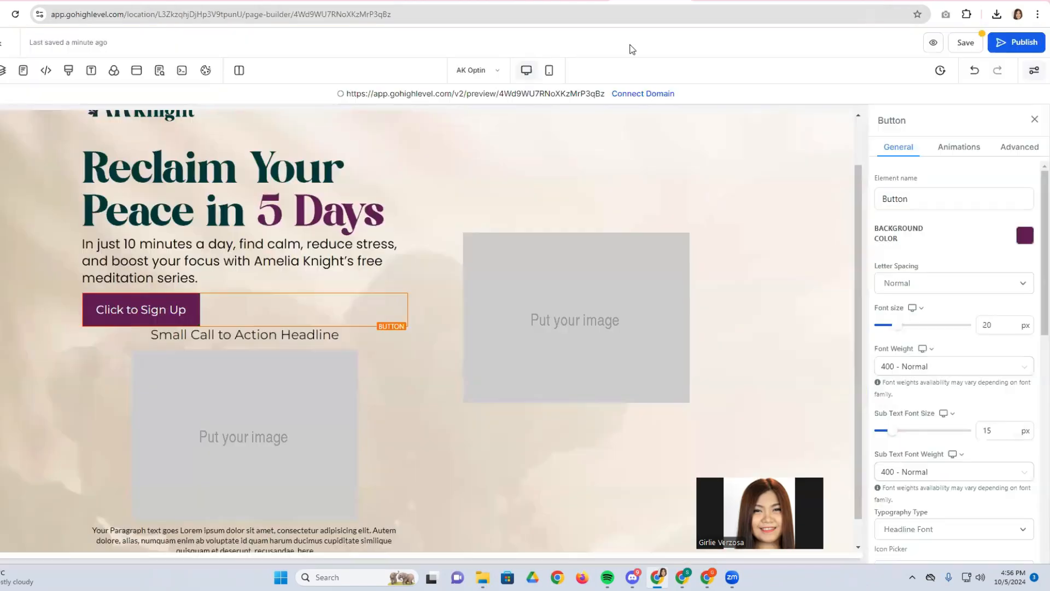
Return to HighLevel and replace the button's "Click to Sign Up" text with the copied "DOWNLOAD NOW".
left_click(652, 2)
scroll(948, 422, "down", 4)
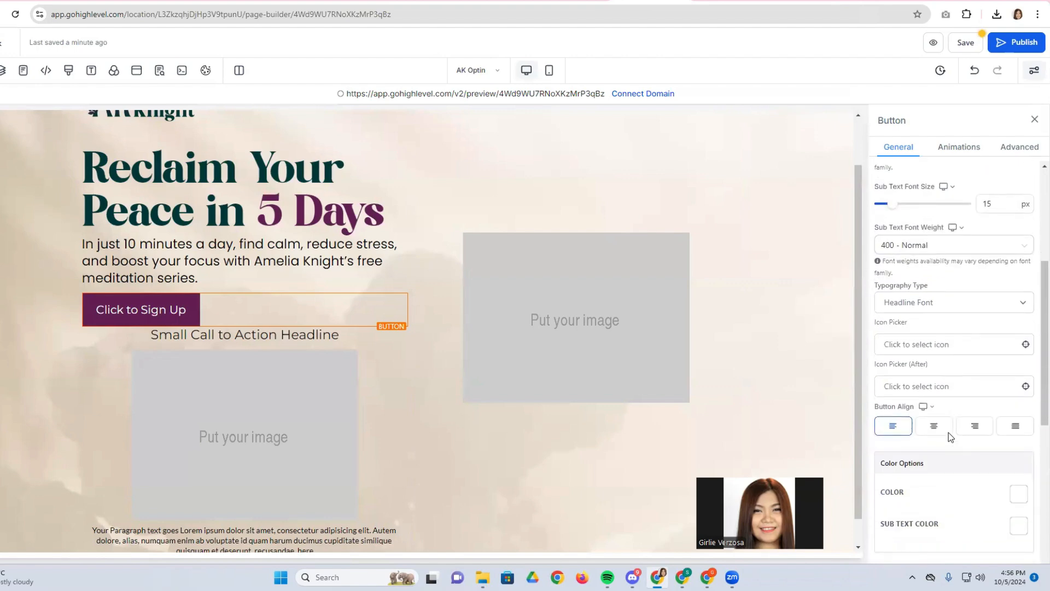
scroll(948, 432, "down", 6)
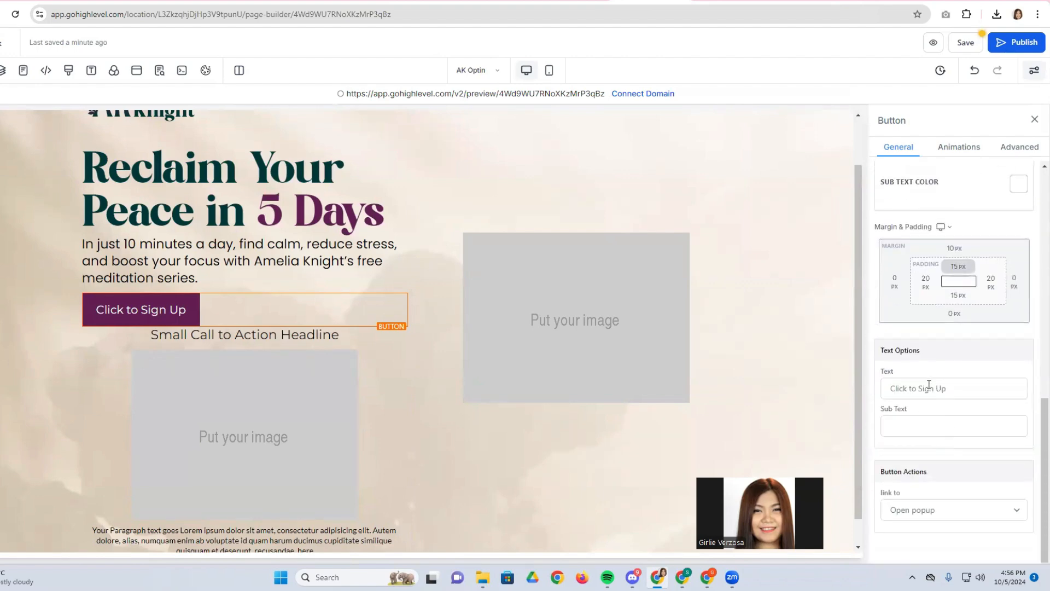
triple_click(929, 388)
right_click(933, 391)
left_click(788, 200)
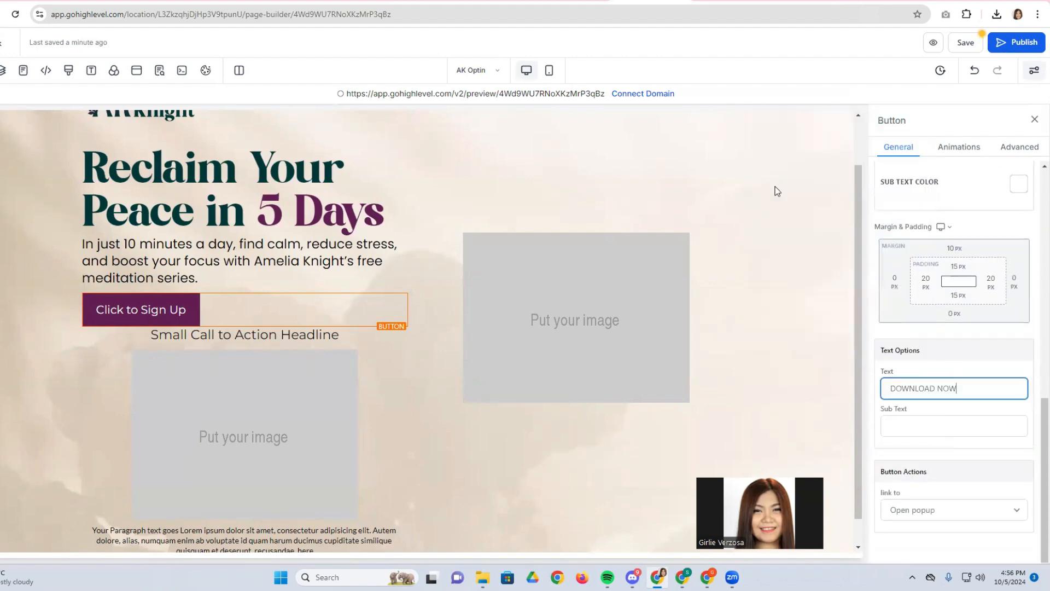
Switch the button's typography to a custom font and choose Poppins.
scroll(946, 433, "up", 5)
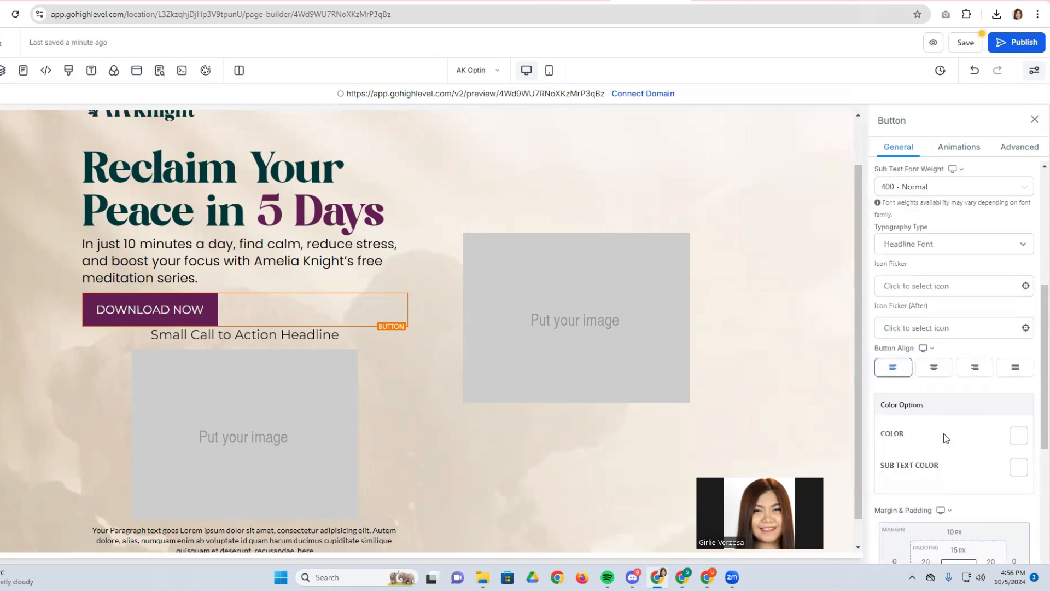
scroll(945, 438, "up", 2)
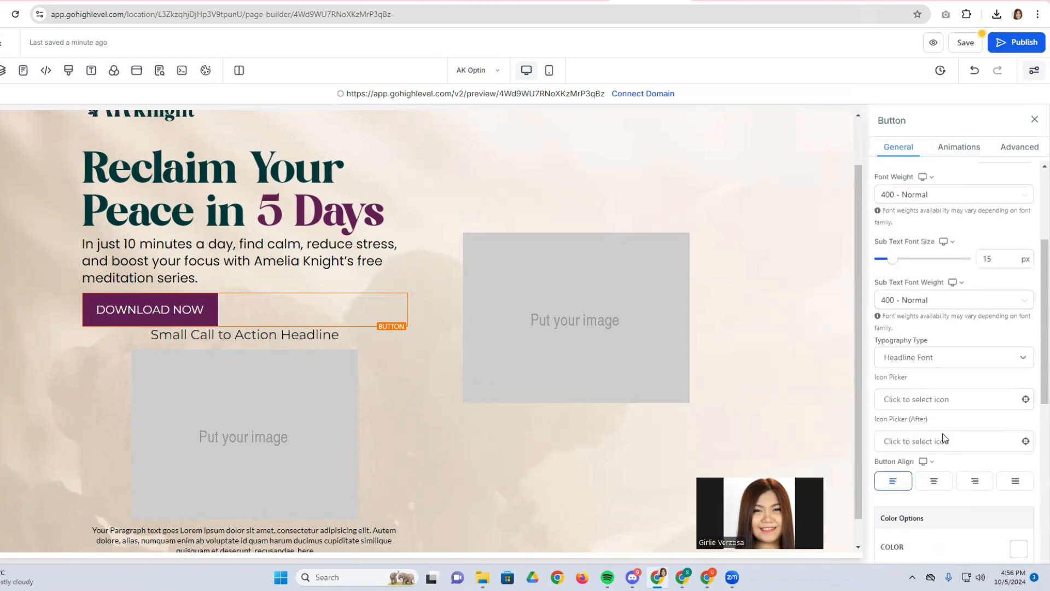
left_click(920, 362)
left_click(908, 402)
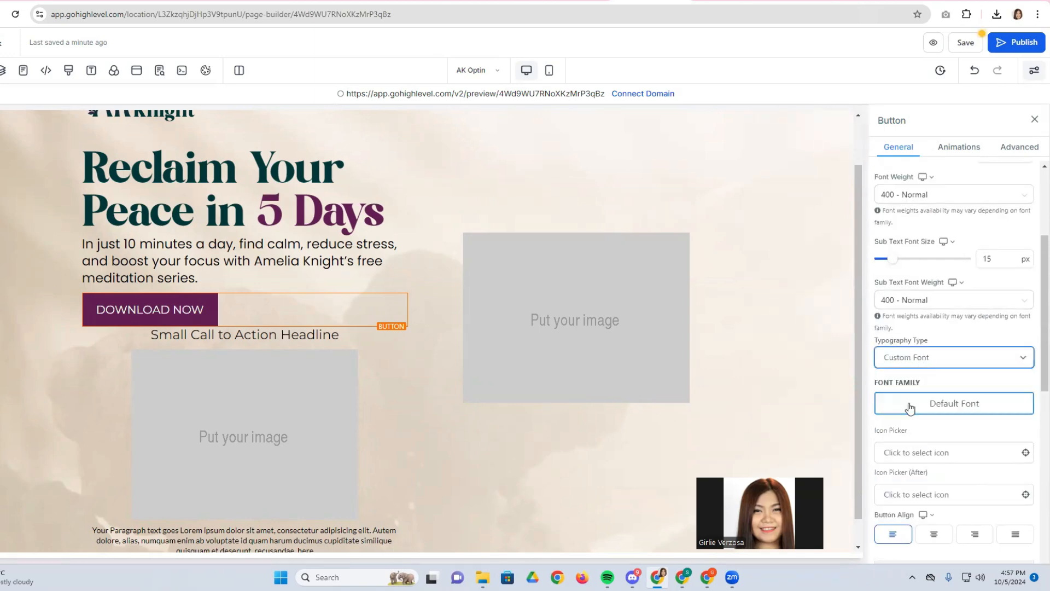
left_click(950, 404)
left_click(397, 317)
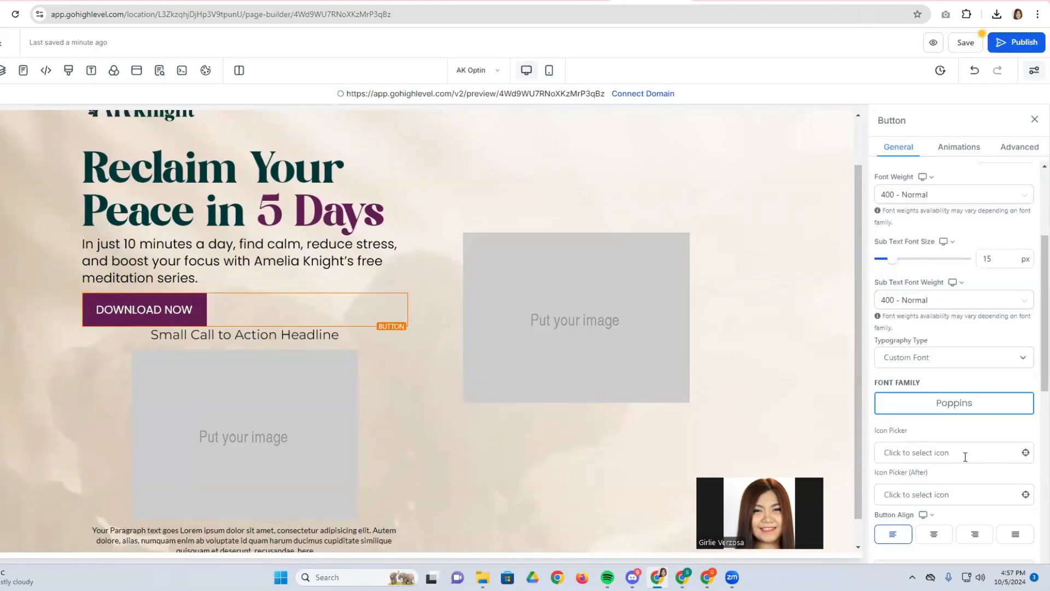
Set the button's left and right padding to 40 px each.
scroll(928, 466, "down", 6)
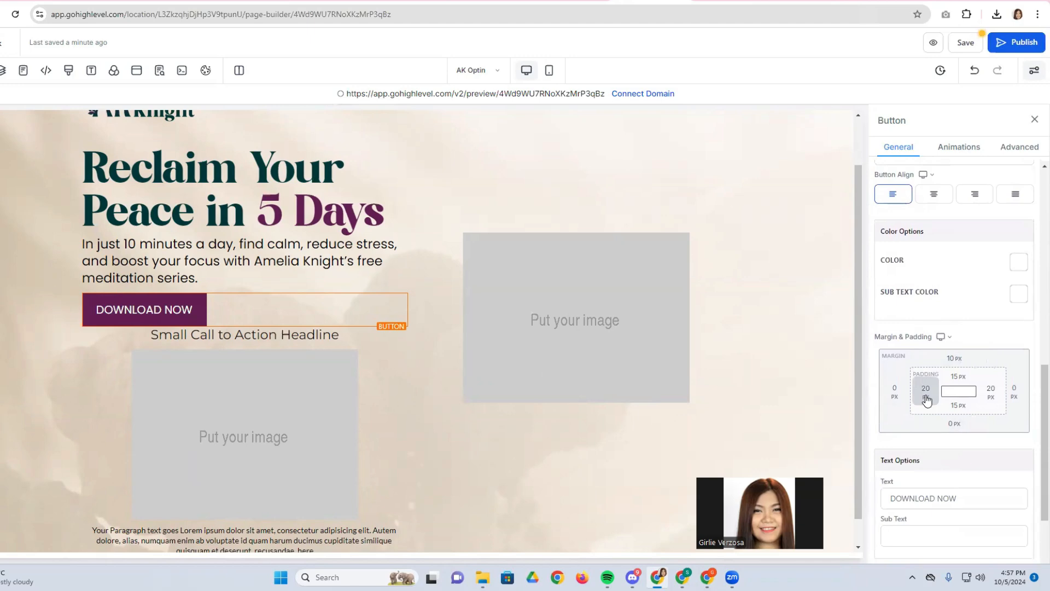
left_click(927, 399)
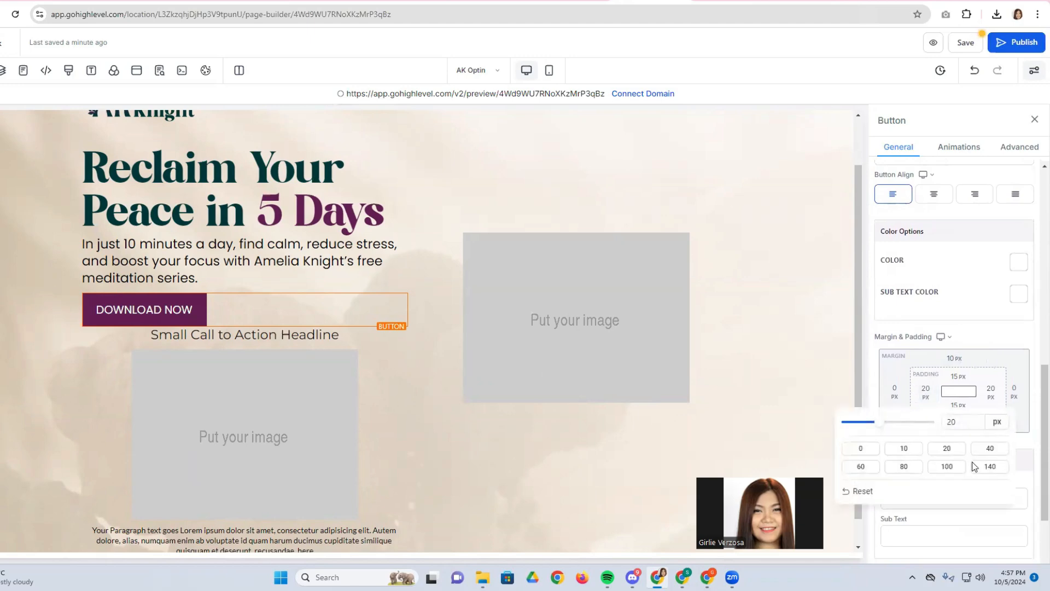
left_click(992, 449)
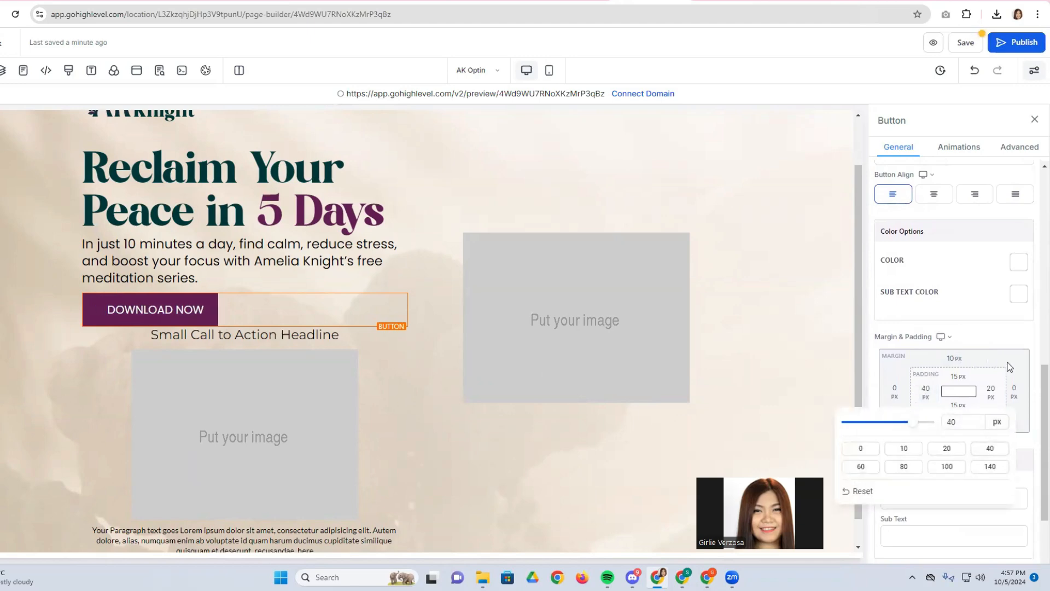
left_click(998, 395)
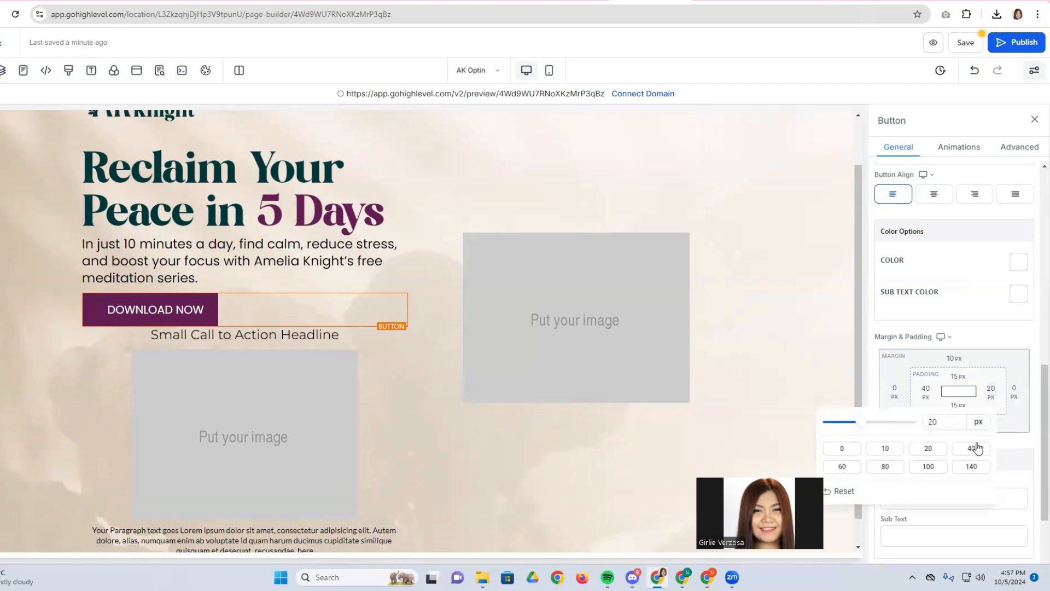
left_click(976, 448)
Set the button's top and bottom padding to 12 px each.
scroll(1012, 363, "down", 2)
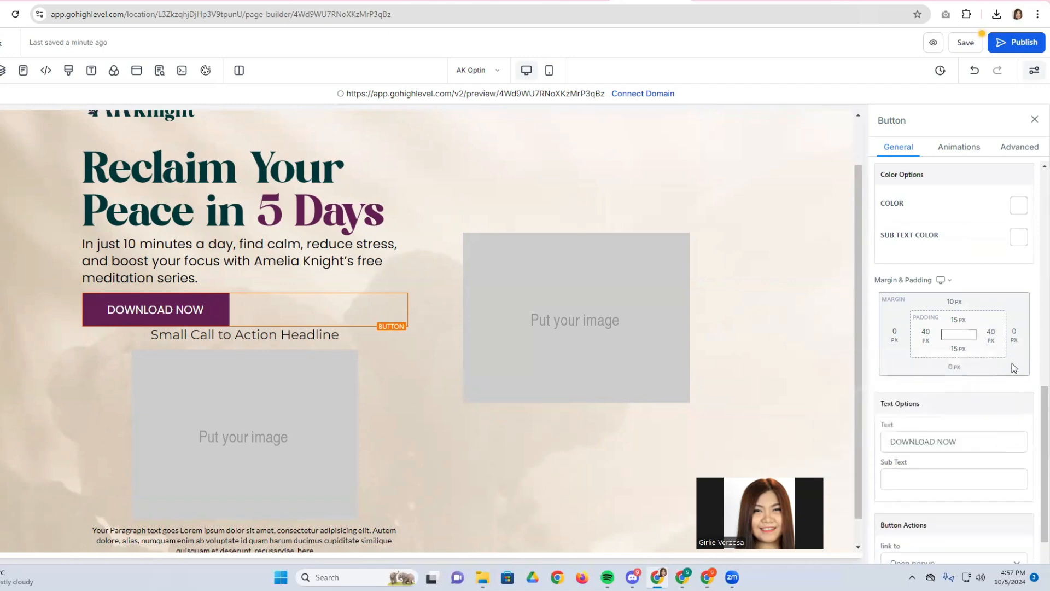
left_click(957, 322)
double_click(982, 346)
type("12")
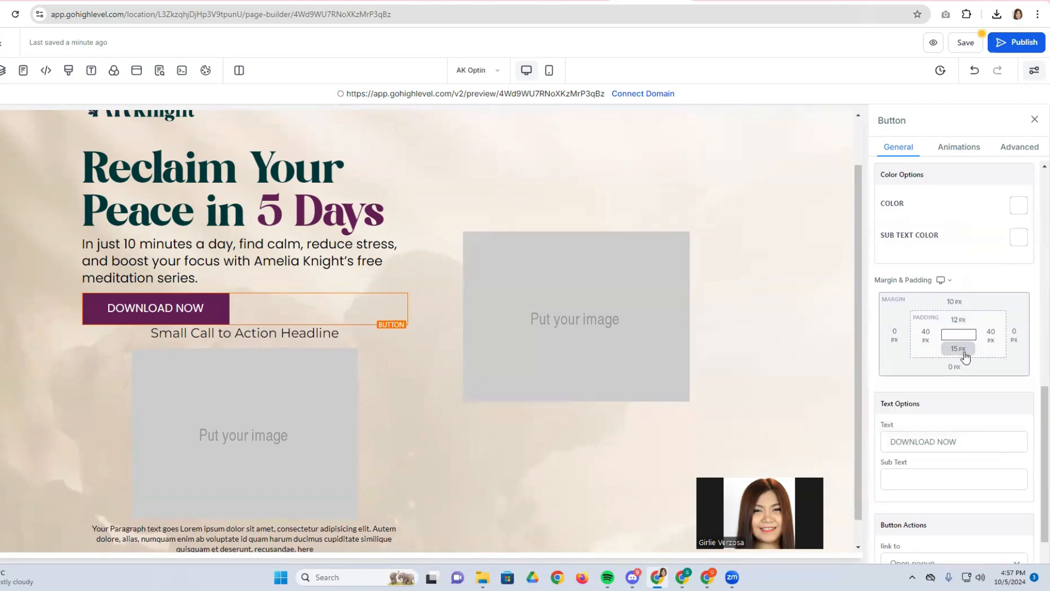
left_click(958, 348)
double_click(985, 375)
type("1")
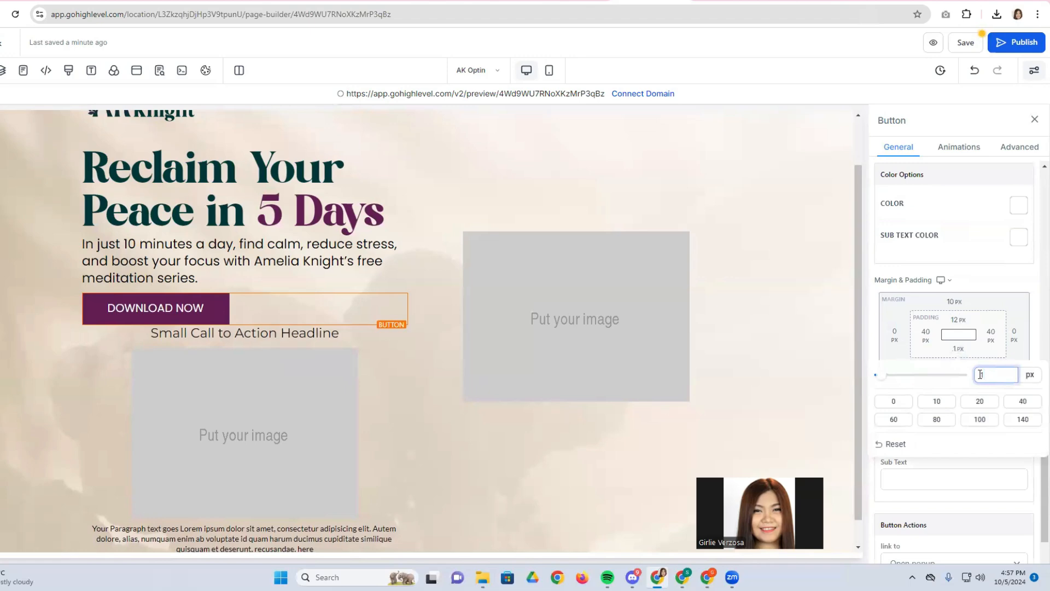
type("2")
left_click(992, 306)
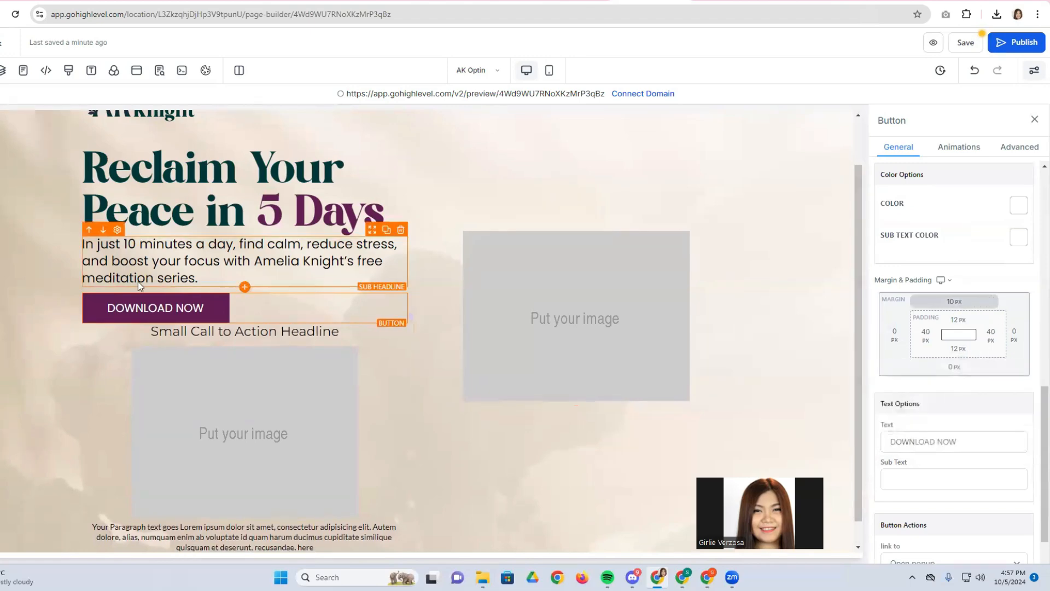
scroll(954, 449, "down", 1)
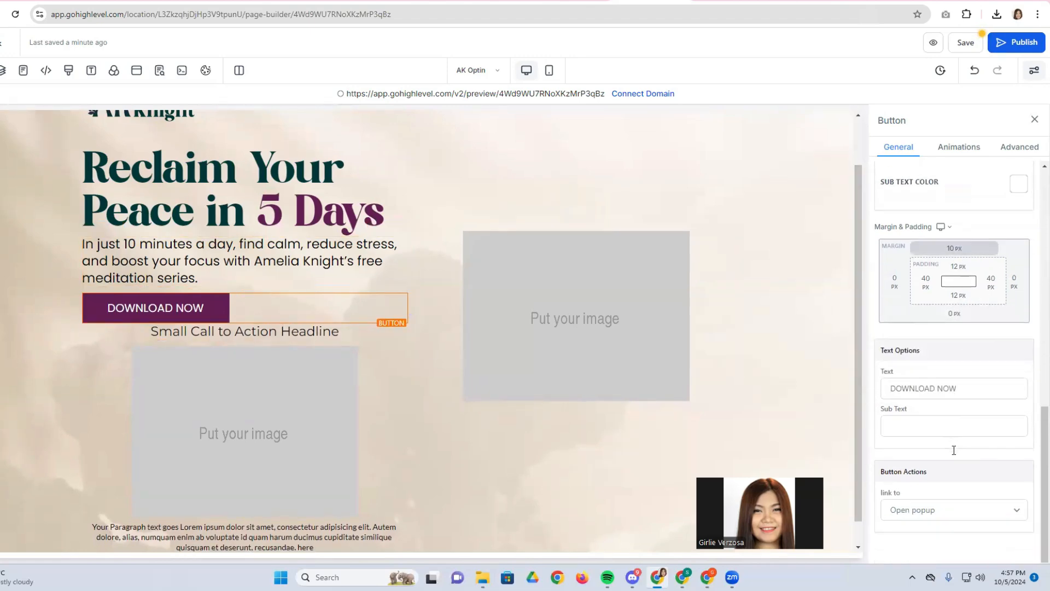
scroll(954, 448, "up", 4)
scroll(952, 451, "up", 10)
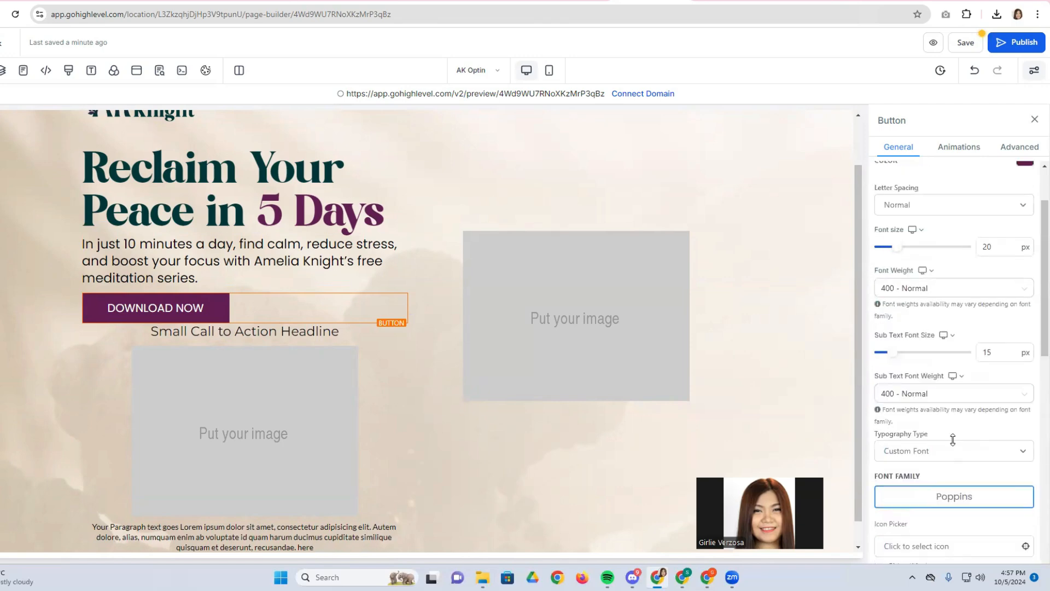
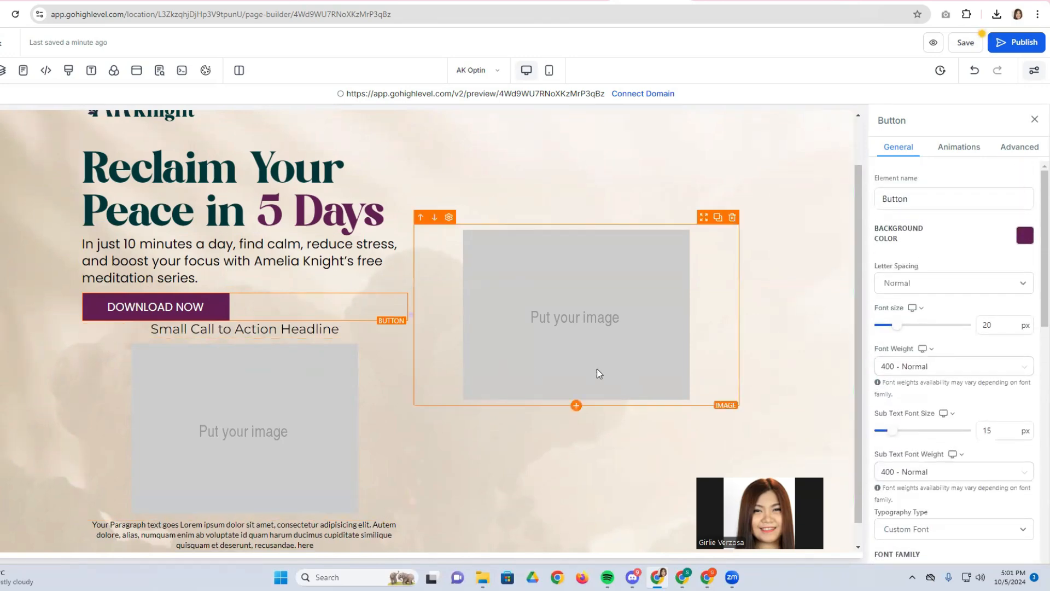
left_click(801, 404)
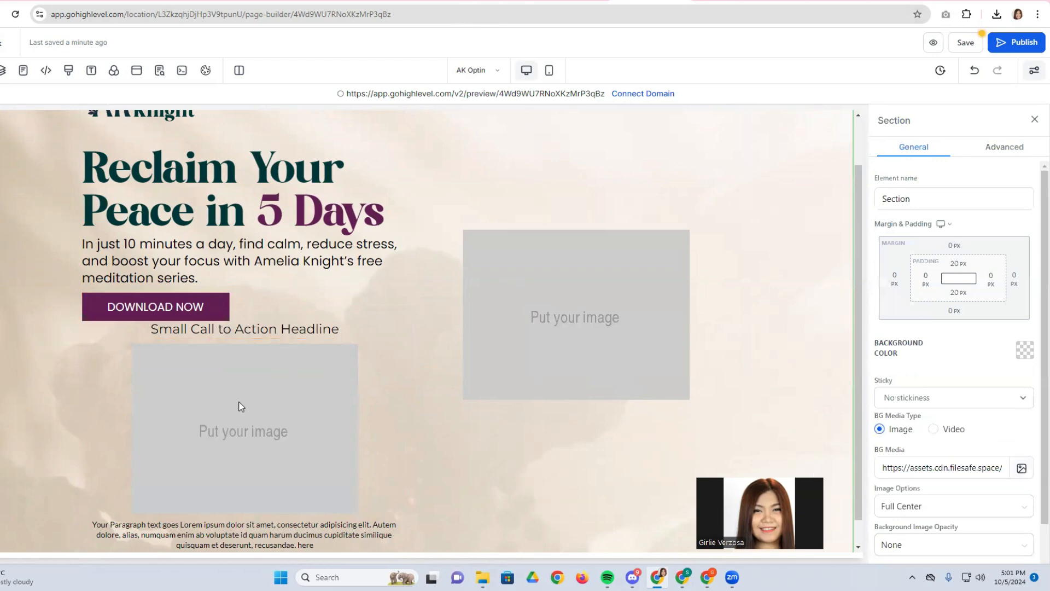
Move the small call-to-action sub-headline below the image placeholder, leaving the placeholder directly under the download button.
scroll(25, 368, "up", 1)
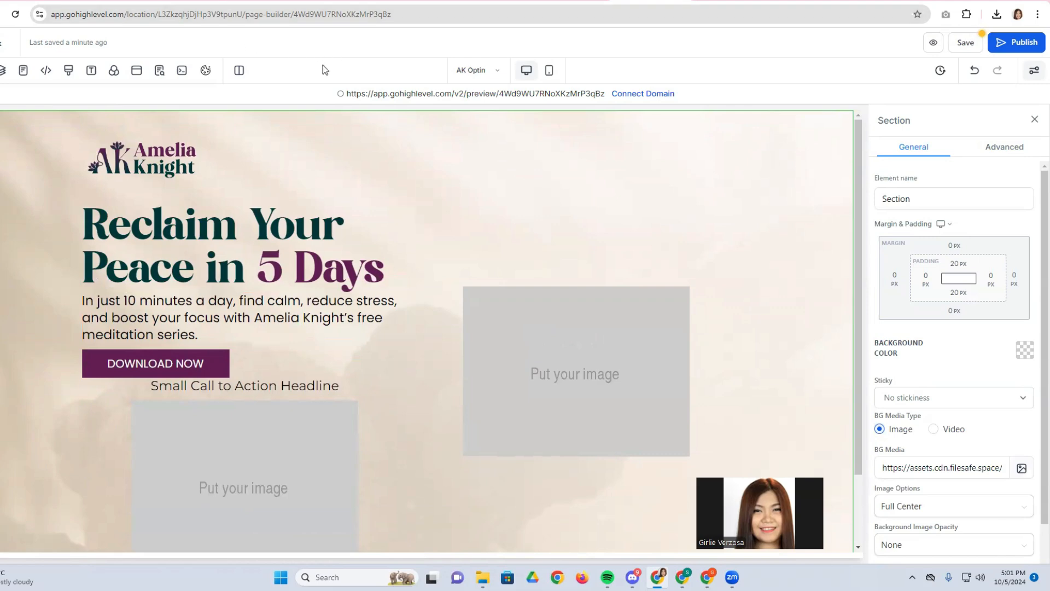
left_click(200, 386)
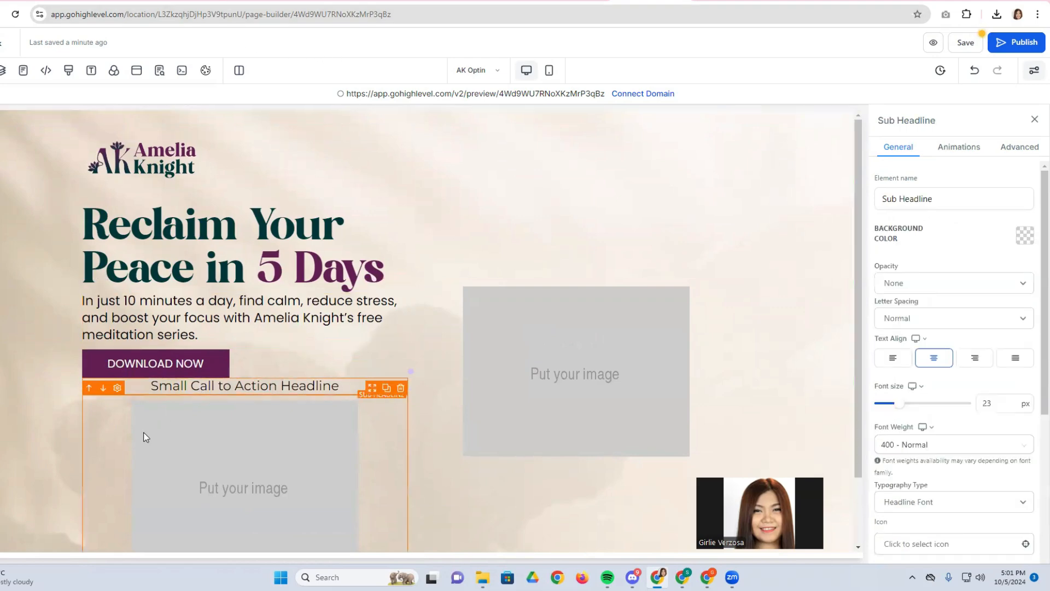
scroll(145, 434, "down", 2)
left_click(89, 307)
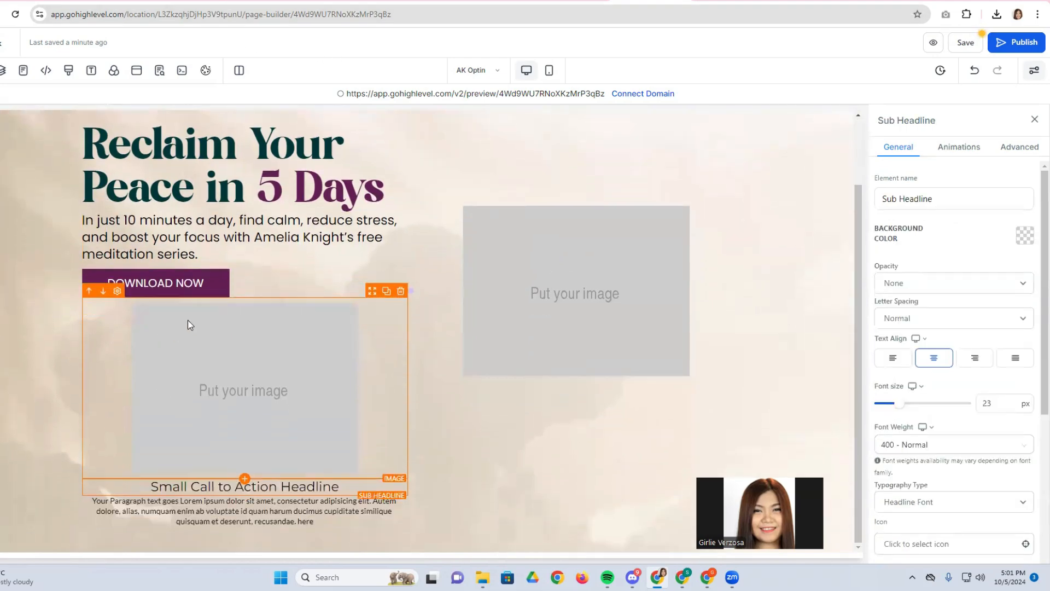
Check the star rating in the Canva design and replace HighLevel's placeholder image under the button with the five-star image from the Template Shop media.
left_click(356, 2)
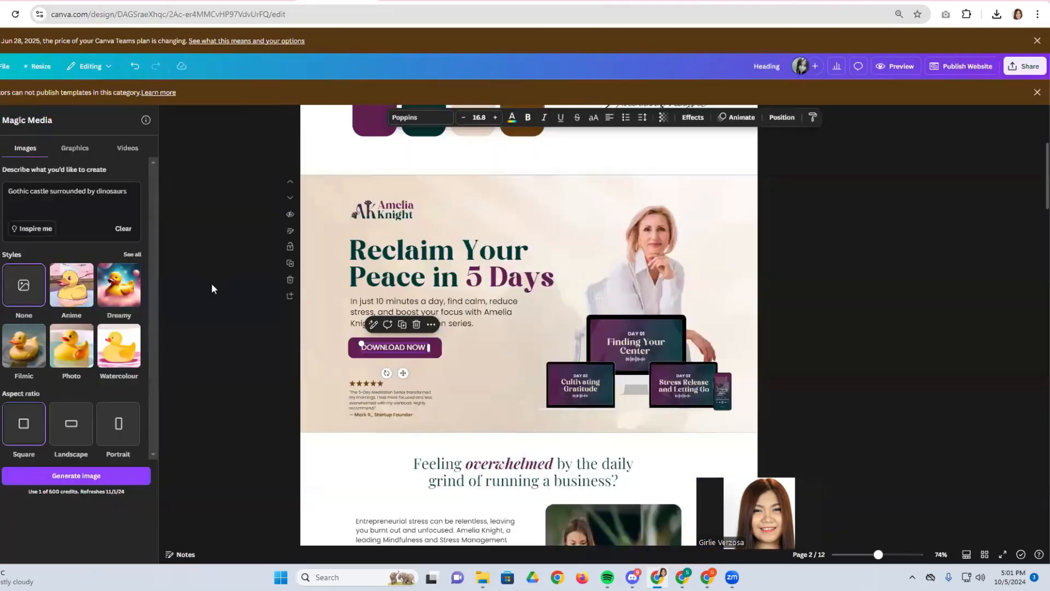
left_click(369, 384)
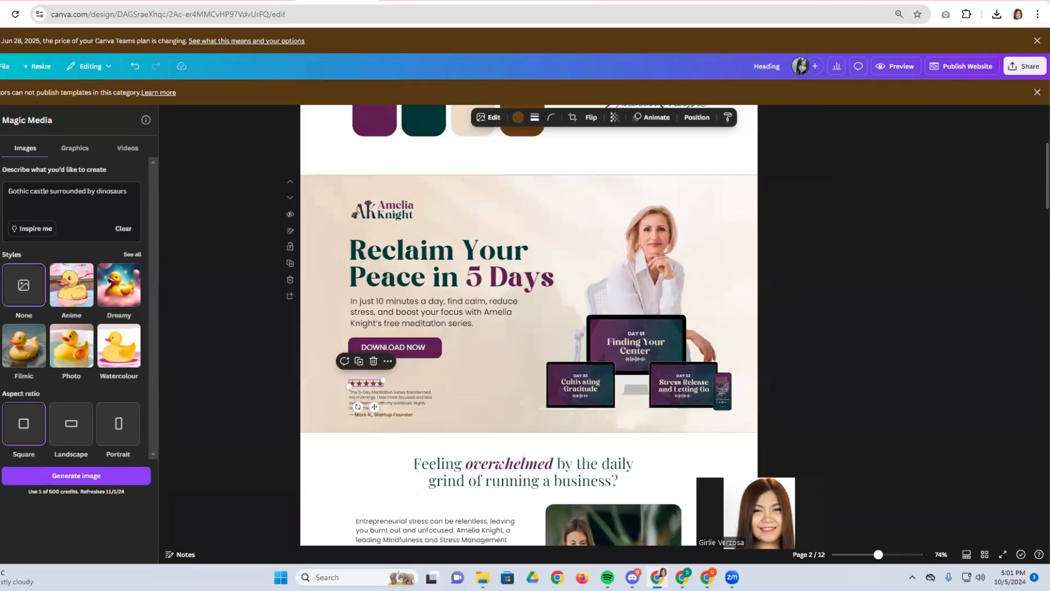
left_click(629, 2)
left_click(183, 442)
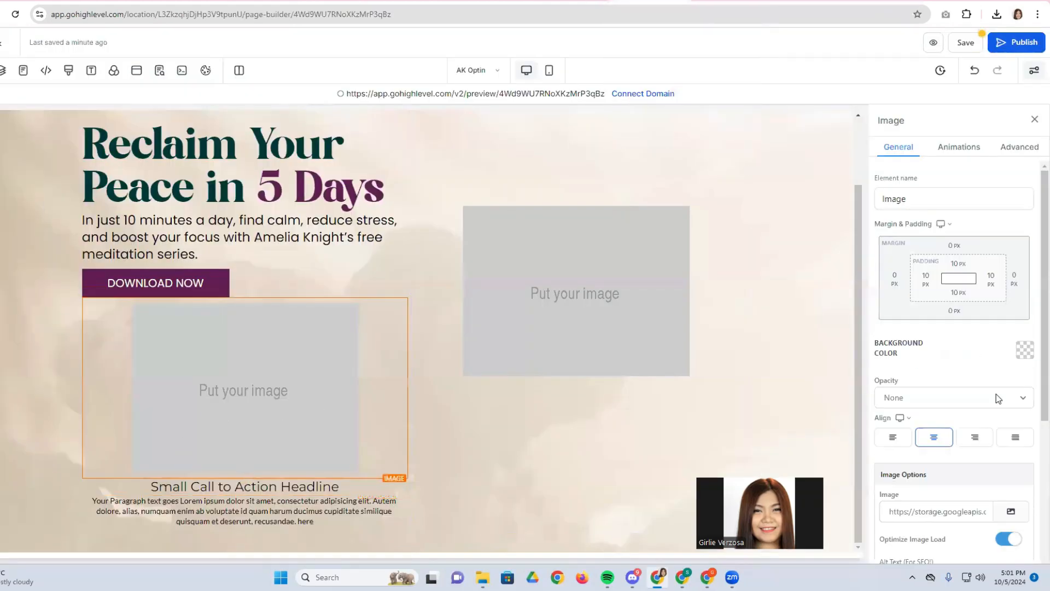
scroll(996, 393, "down", 5)
scroll(1002, 480, "up", 2)
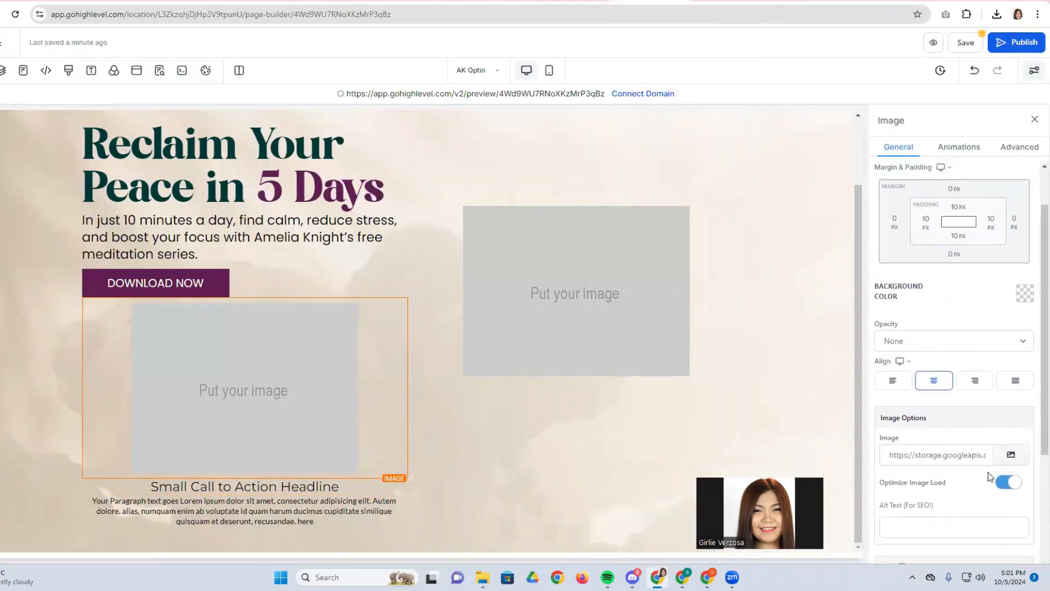
left_click(1011, 454)
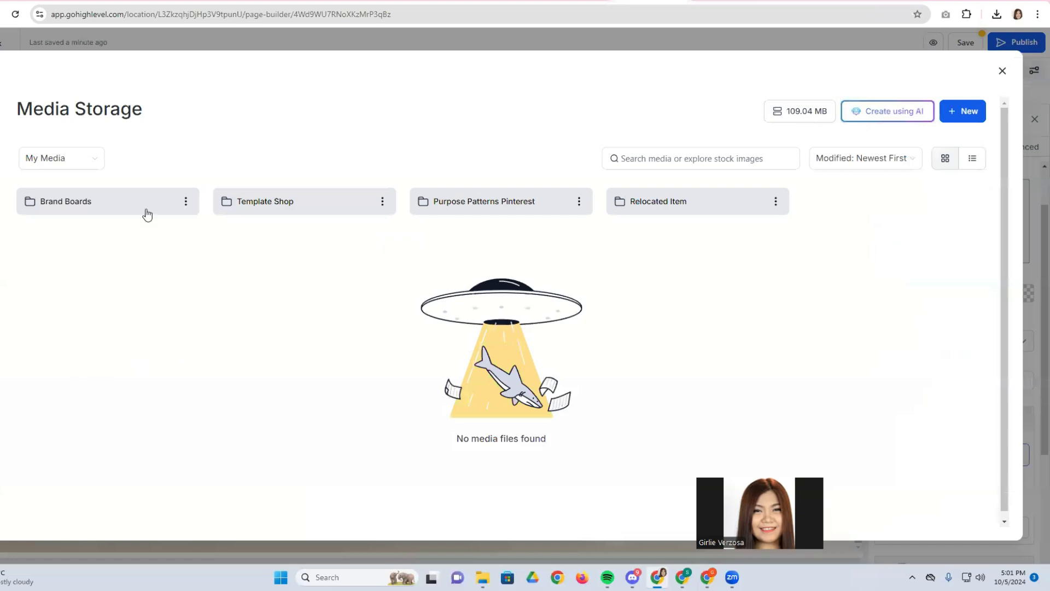
left_click(285, 201)
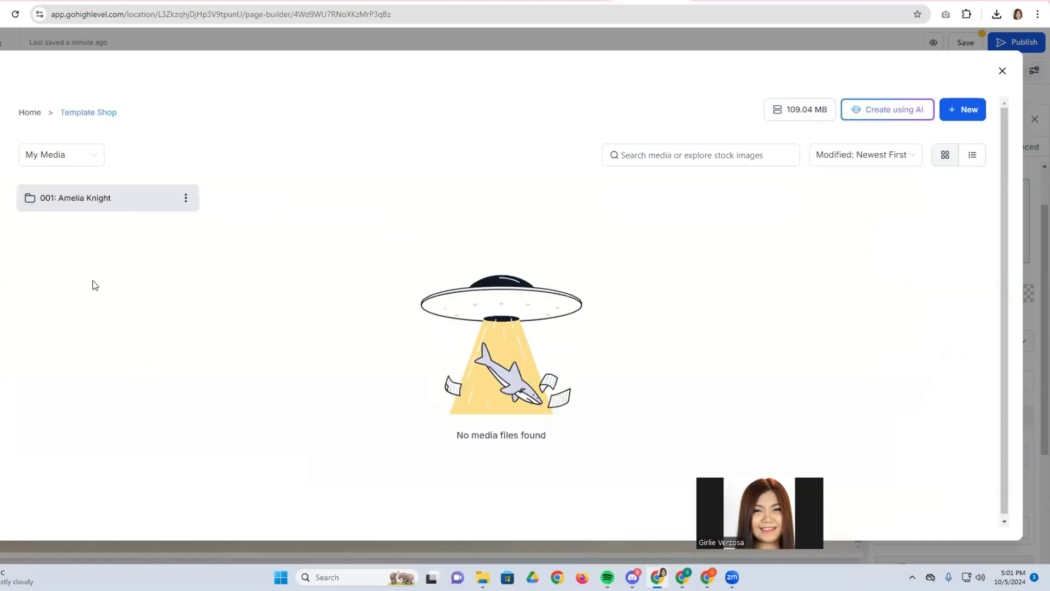
left_click(83, 211)
scroll(408, 422, "down", 5)
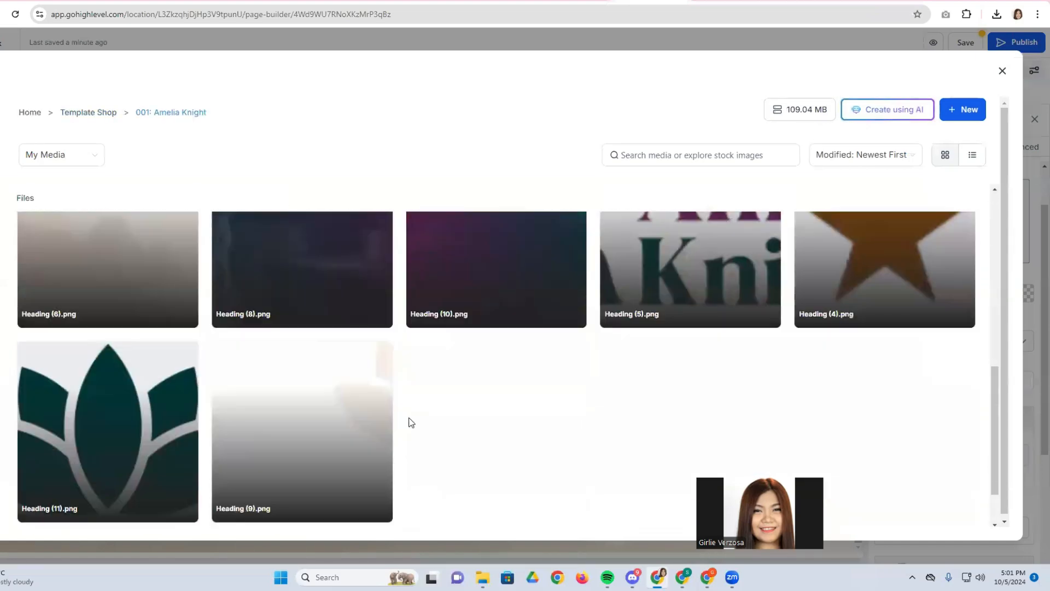
left_click(845, 366)
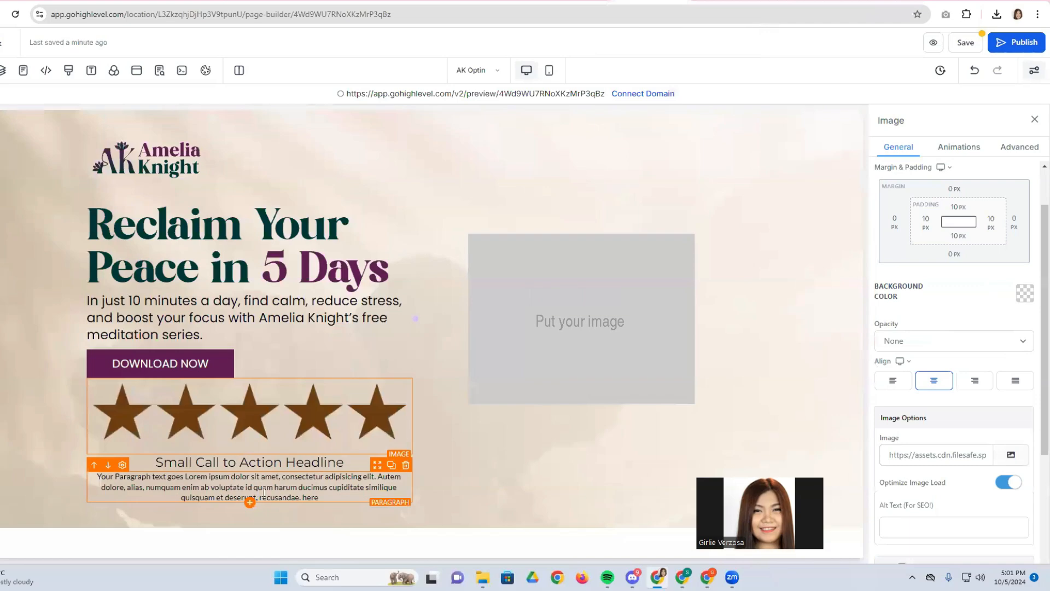
Set the star rating image's width to 100 px and align it left.
scroll(986, 383, "down", 3)
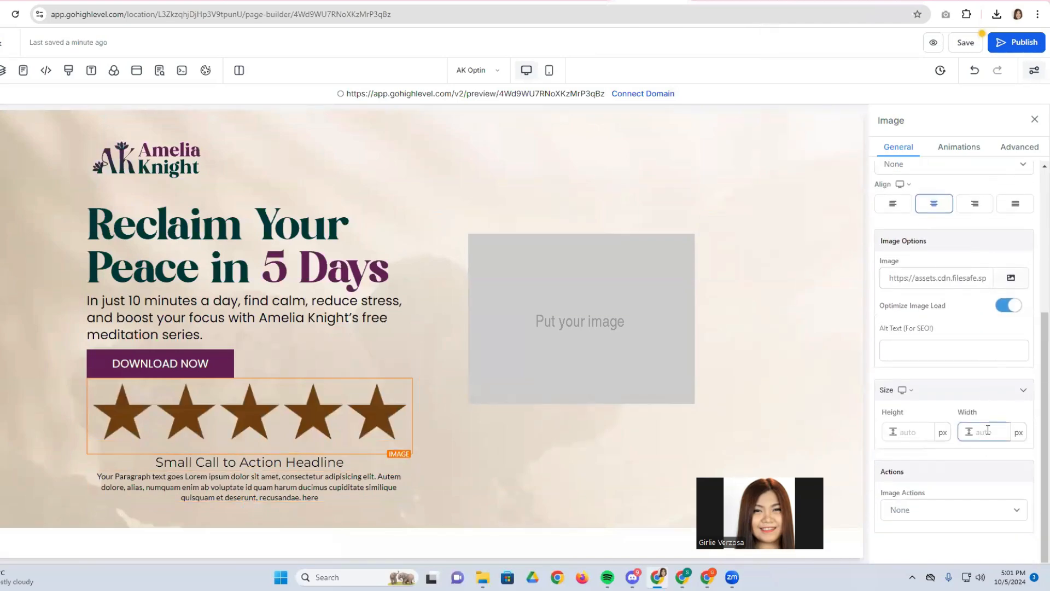
left_click(988, 432)
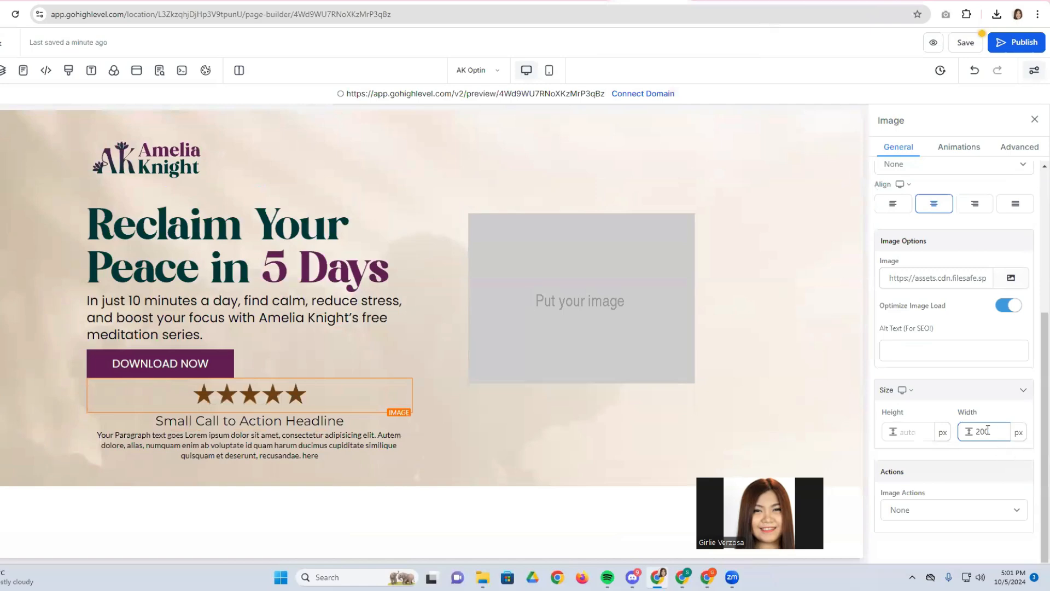
left_click_drag(988, 431, 980, 432)
key("BackSpace")
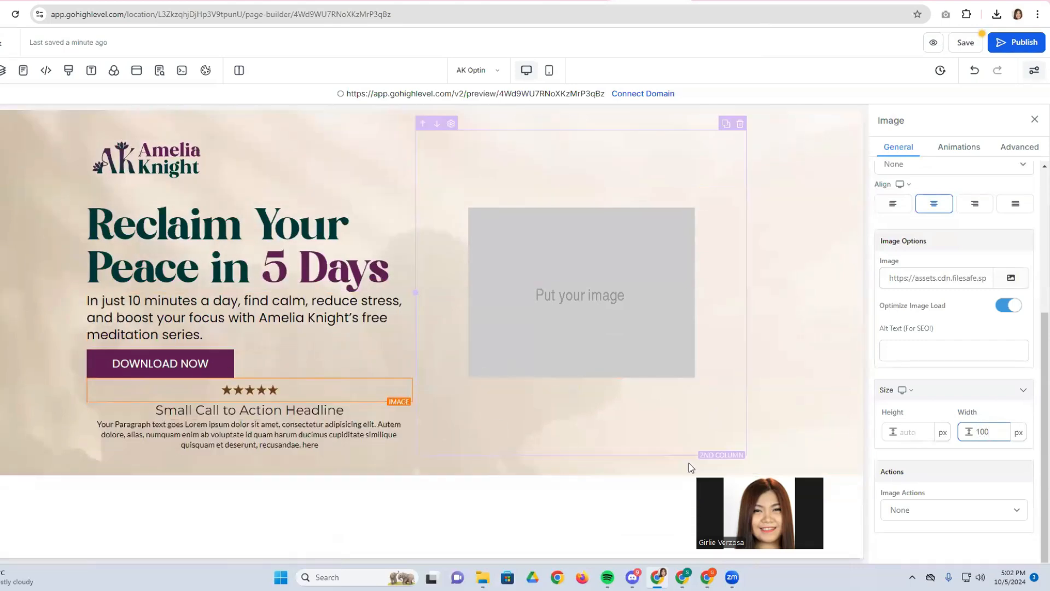
left_click(894, 205)
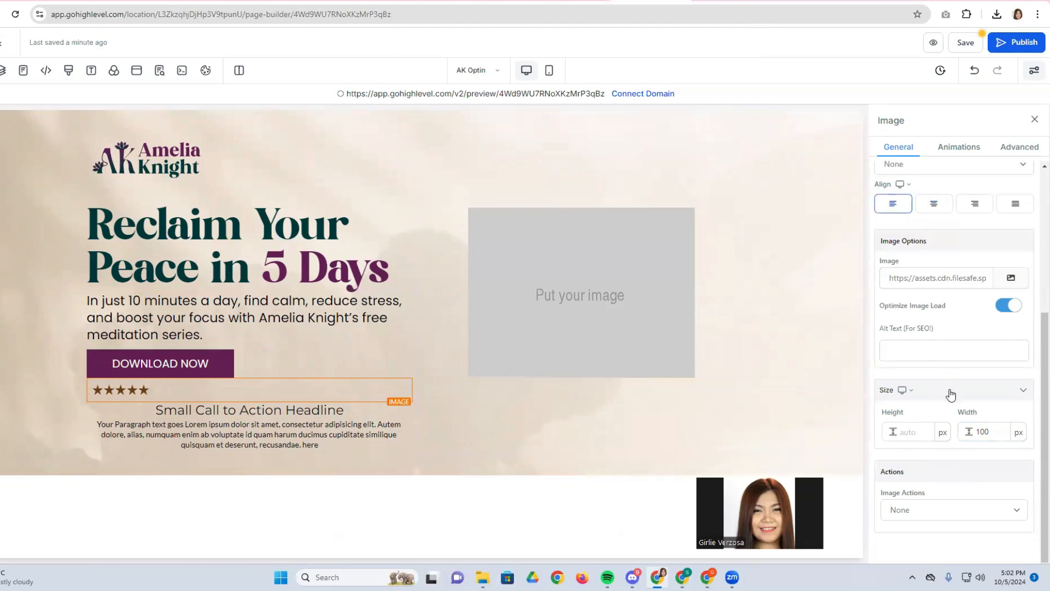
Set the star rating image's top margin to 60 px.
scroll(951, 395, "up", 5)
left_click(952, 245)
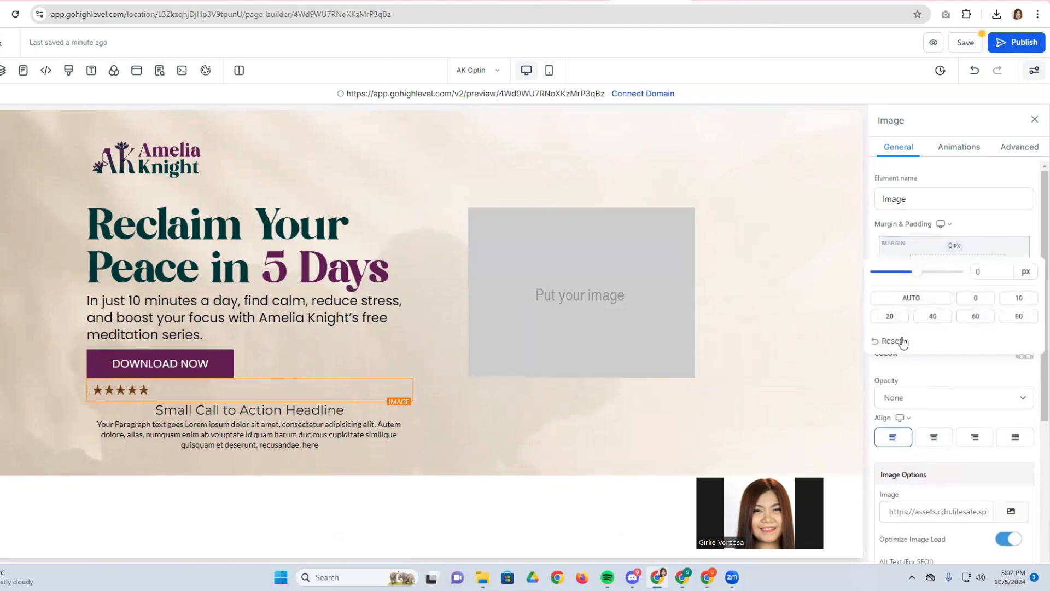
left_click(979, 319)
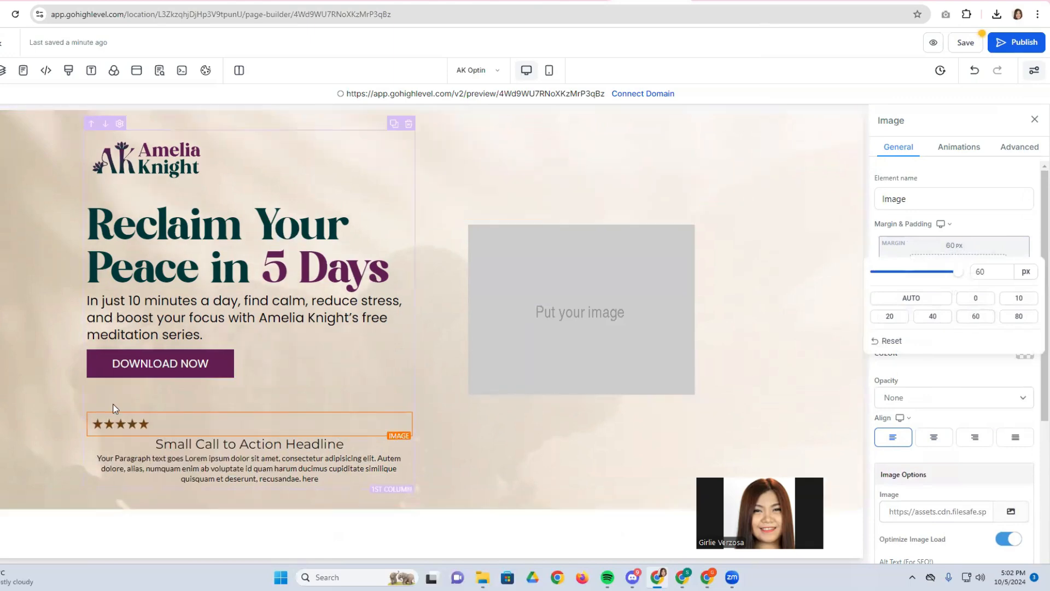
Move the "Small Call to Action Headline" sub-headline below the placeholder paragraph and select the paragraph.
left_click(175, 449)
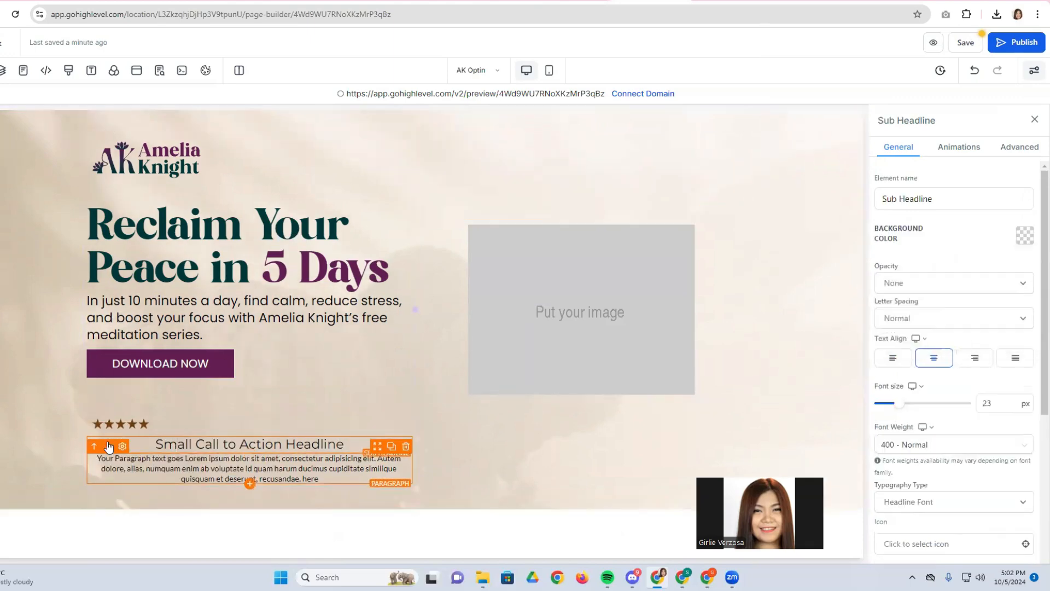
left_click(108, 429)
left_click(133, 460)
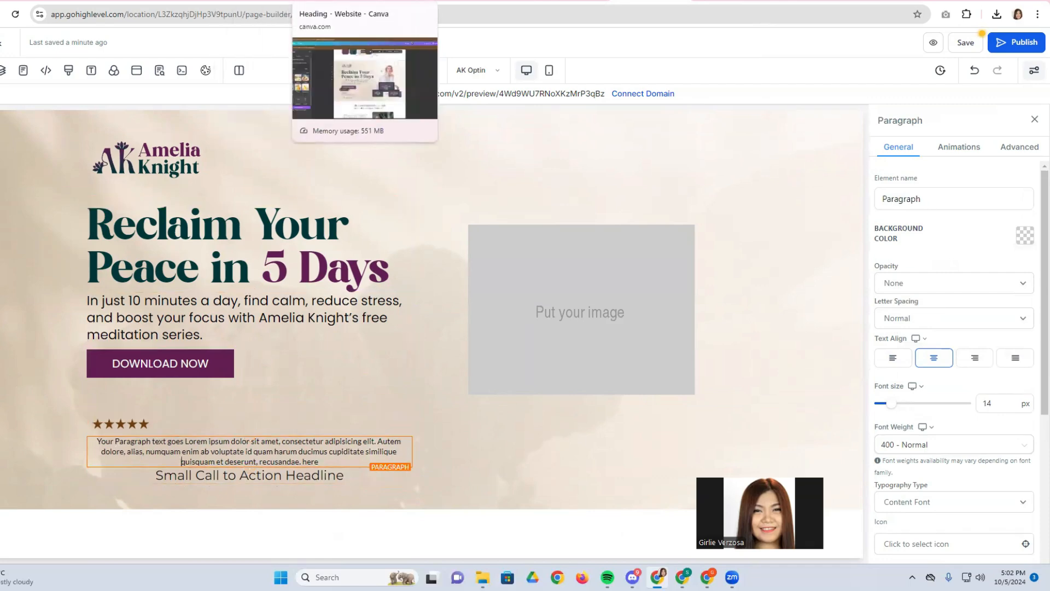
Switch to Canva and copy the testimonial quote under the star rating.
left_click(328, 3)
scroll(402, 383, "down", 1)
double_click(405, 343)
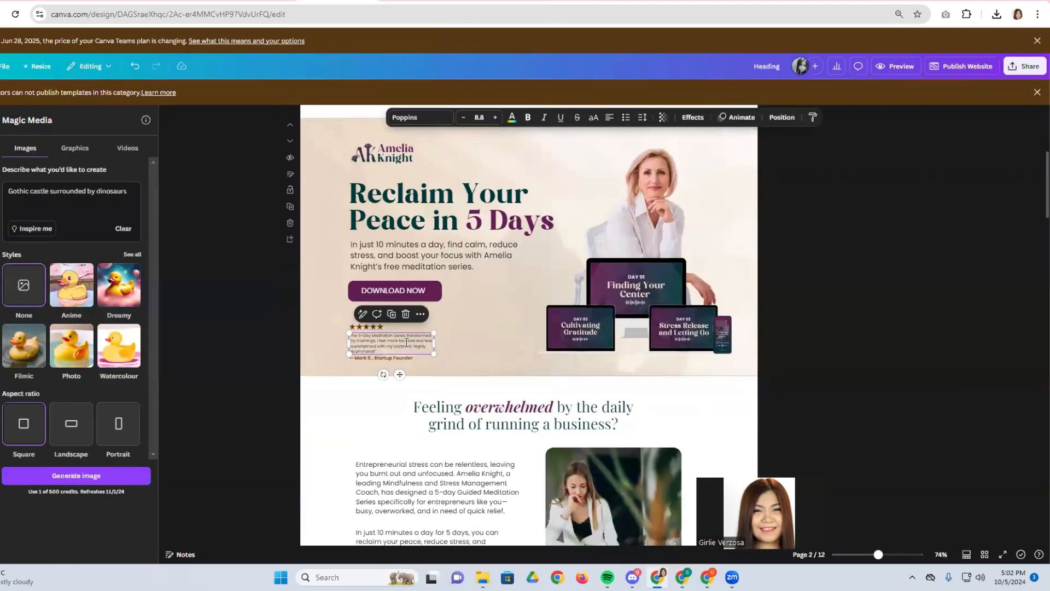
right_click(406, 343)
left_click(421, 126)
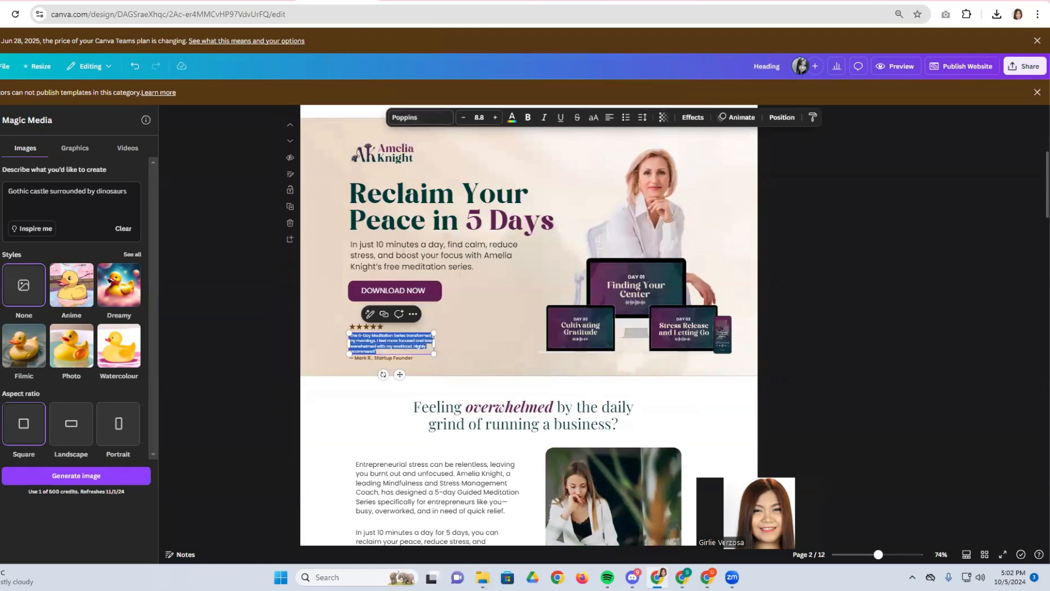
Return to HighLevel and replace the paragraph's placeholder text with the copied testimonial quote as plain text.
left_click(646, 2)
triple_click(155, 465)
right_click(187, 447)
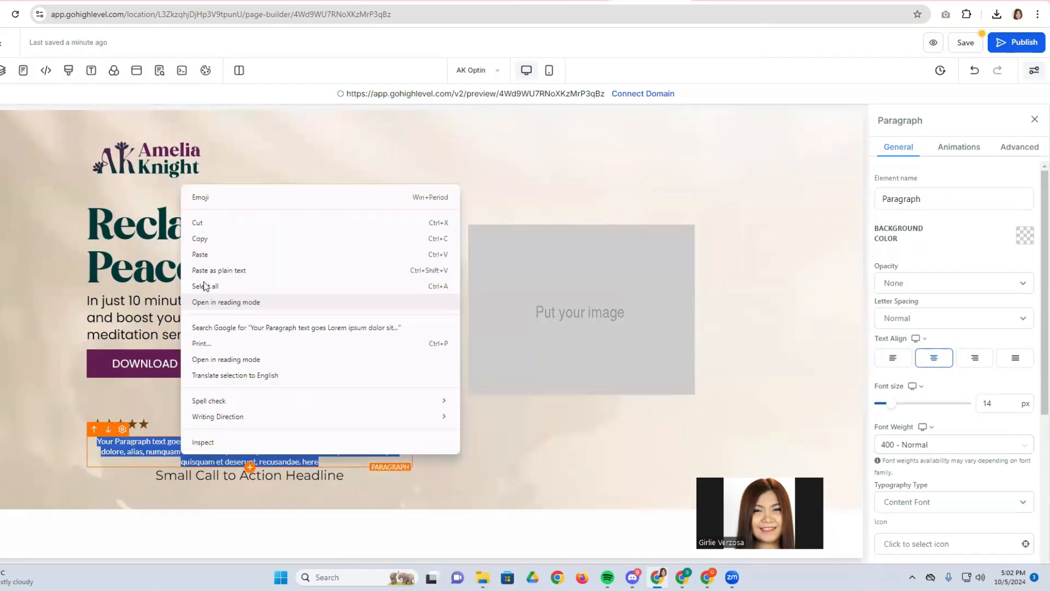
left_click(219, 266)
Left-align the testimonial paragraph and break it into three lines, after "transformed" and after "less".
left_click(99, 450)
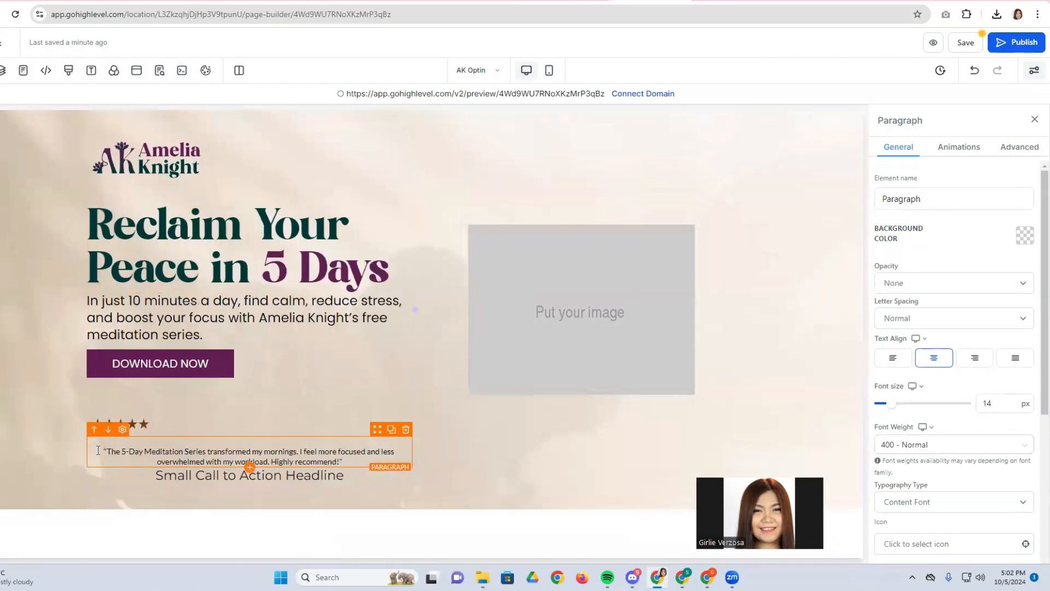
left_click(890, 359)
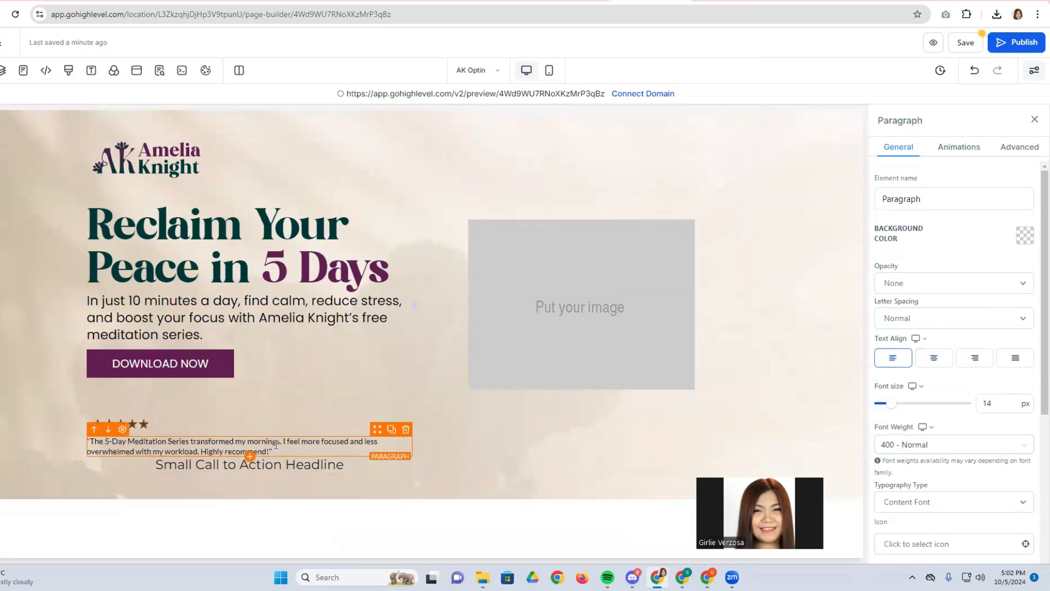
left_click(234, 441)
key("Return")
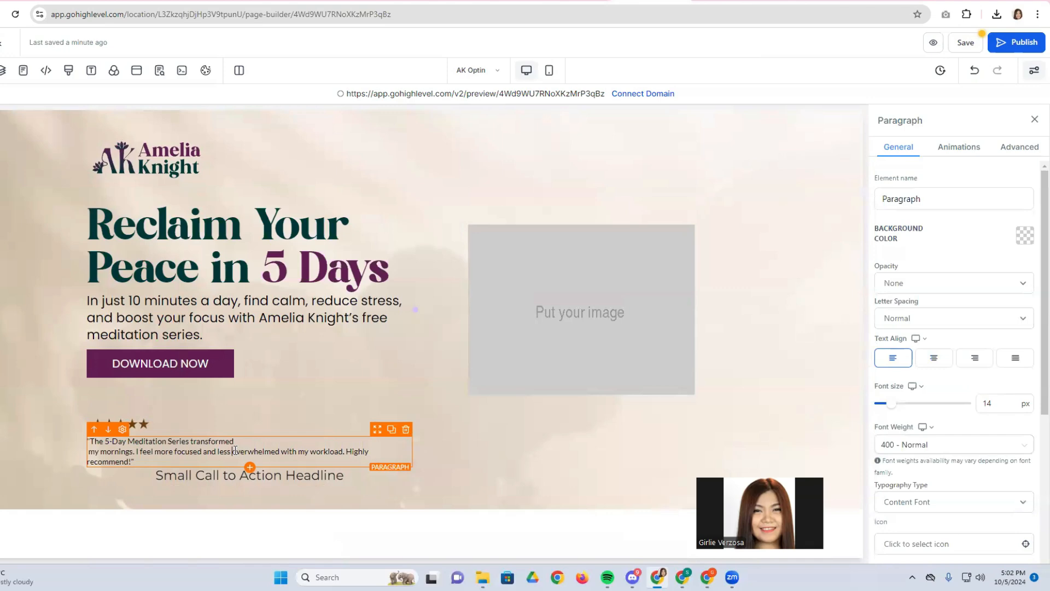
left_click(236, 451)
key("Return")
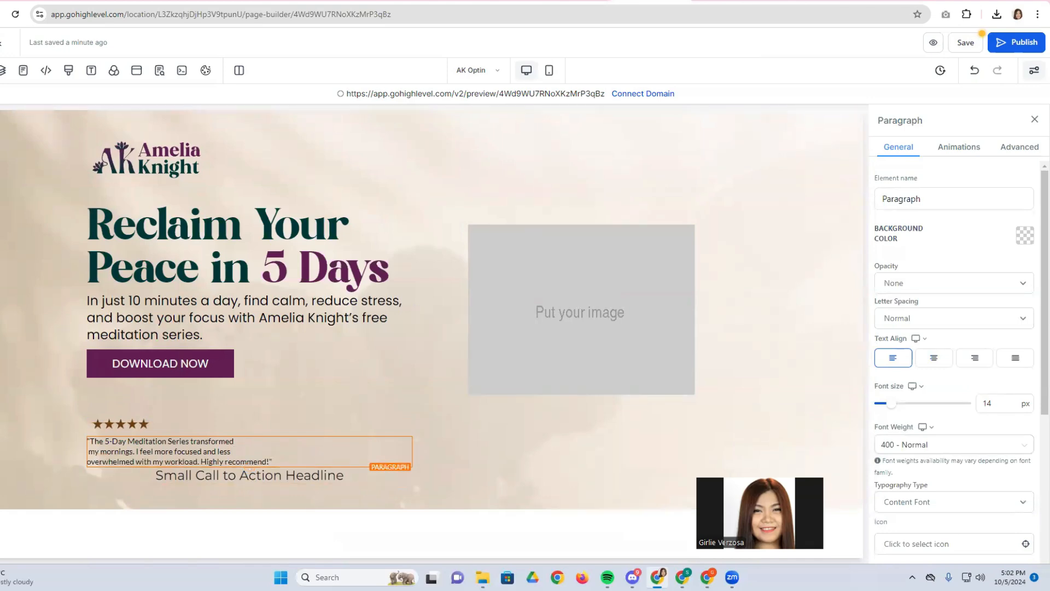
Change the testimonial text's font to Poppins.
left_click_drag(129, 442, 102, 471)
left_click(106, 484)
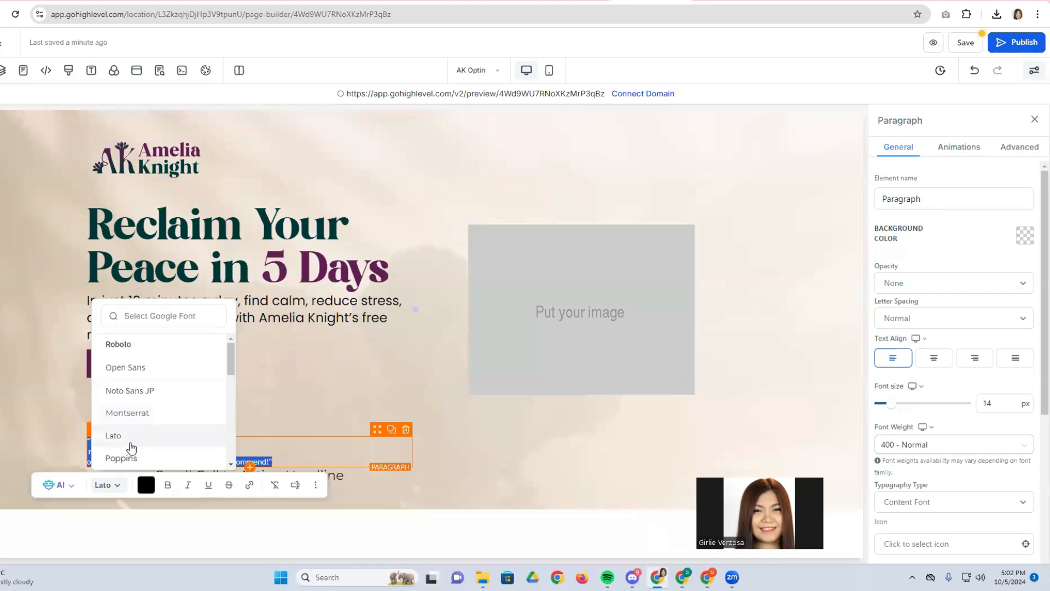
left_click(134, 453)
left_click(457, 465)
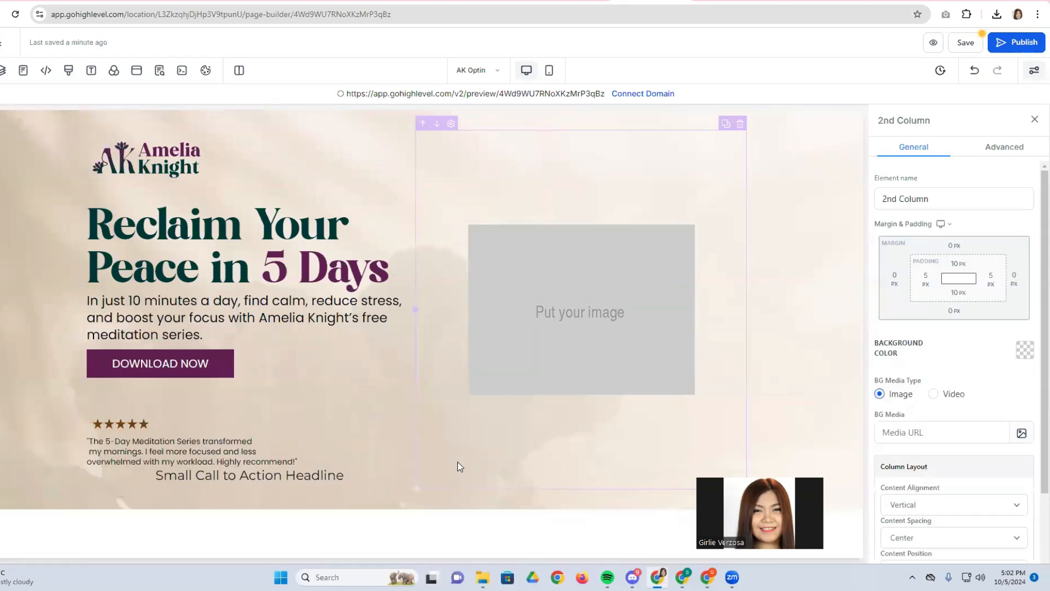
Set the testimonial paragraph's font size to 12 px.
left_click(244, 452)
left_click_drag(306, 455, 80, 441)
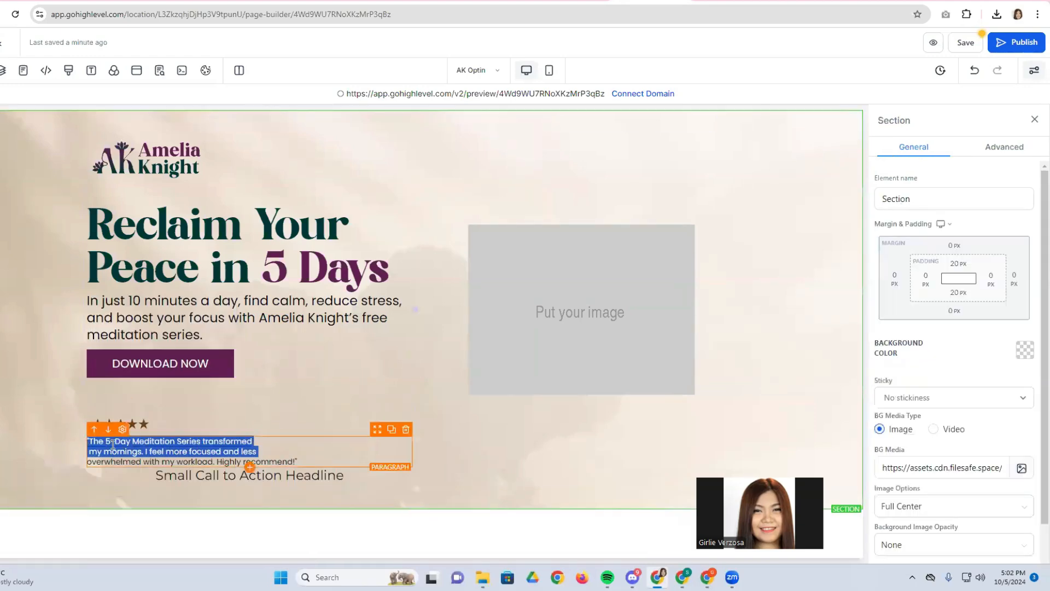
left_click(113, 447)
triple_click(113, 447)
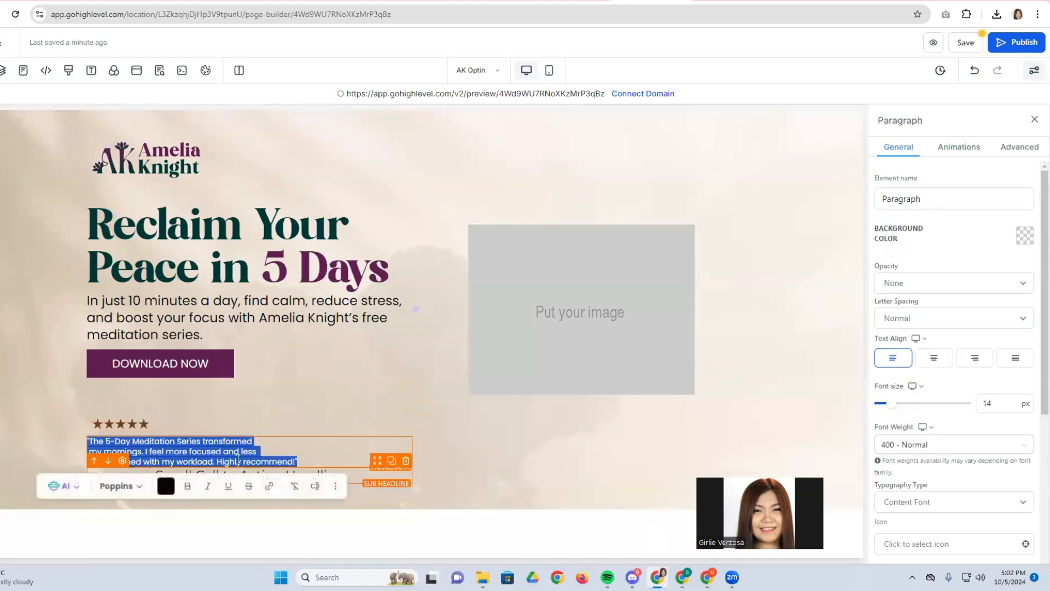
left_click(984, 404)
key("BackSpace")
type("2")
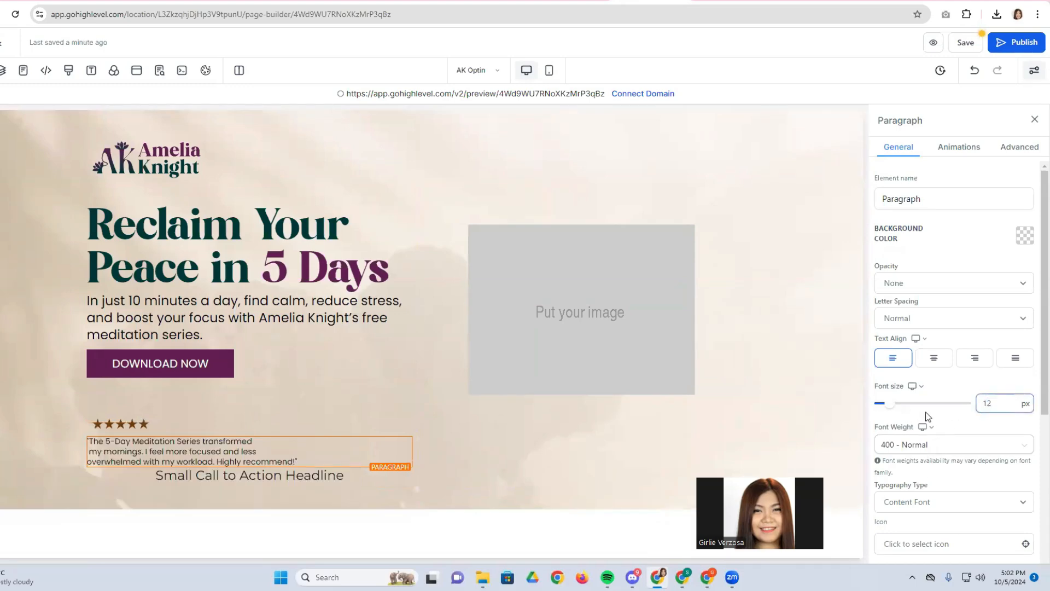
Switch to Canva and copy the startup founder attribution line under the testimonial quote.
left_click(250, 471)
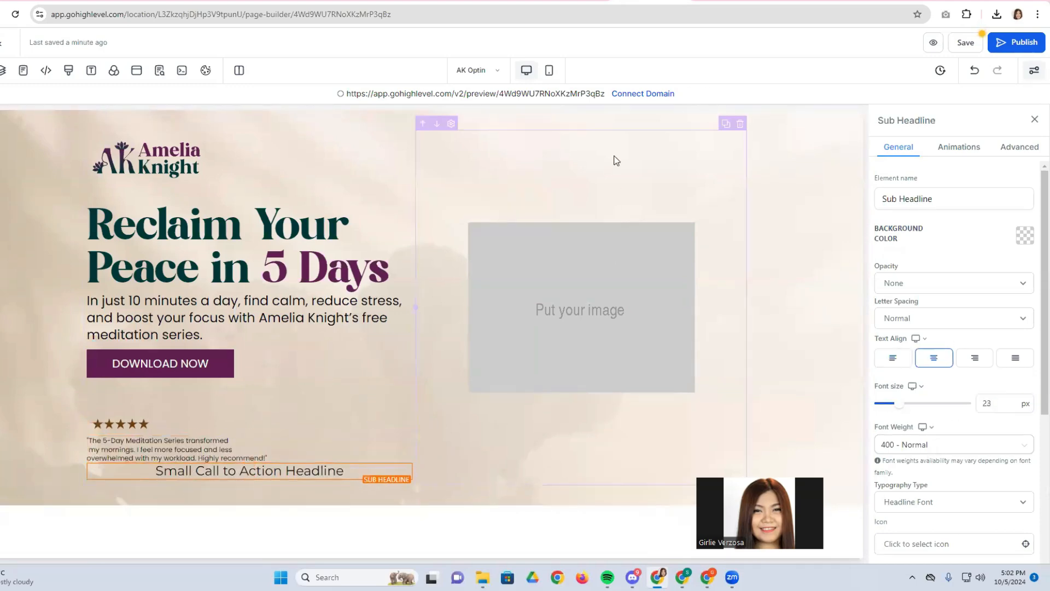
left_click(350, 2)
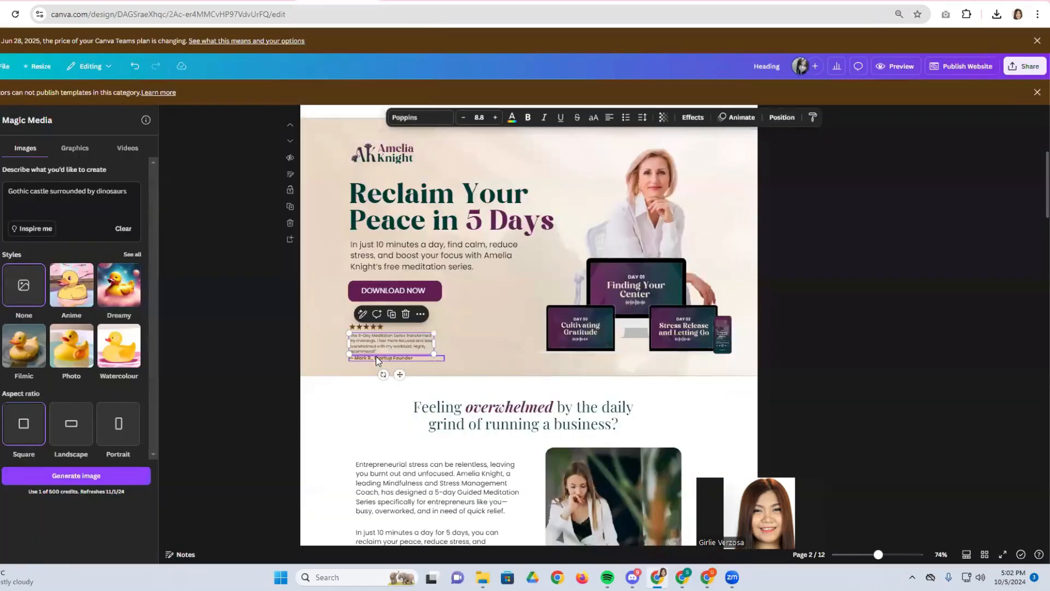
double_click(376, 357)
right_click(375, 356)
left_click(416, 141)
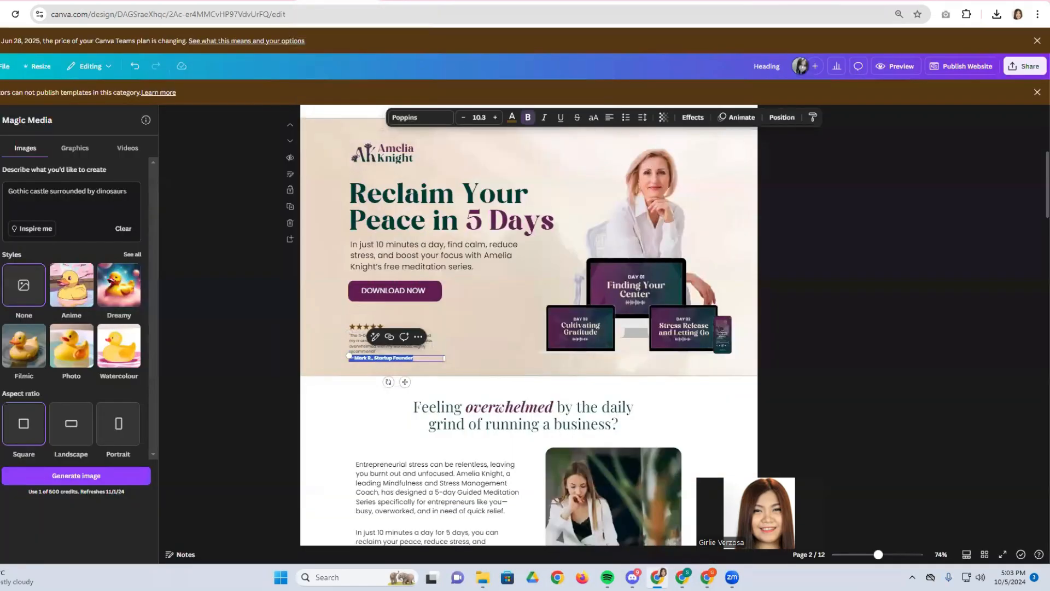
Switch to HighLevel, replace the placeholder sub-headline under the testimonial with the copied startup founder attribution, and remove its extra blank line.
left_click(651, 2)
triple_click(181, 472)
right_click(181, 473)
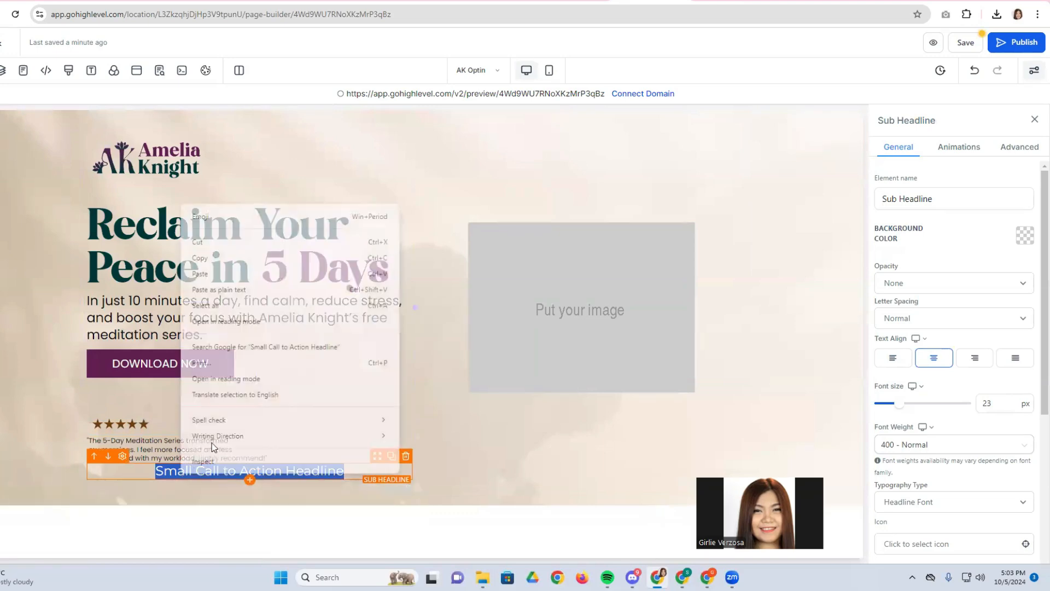
left_click(217, 273)
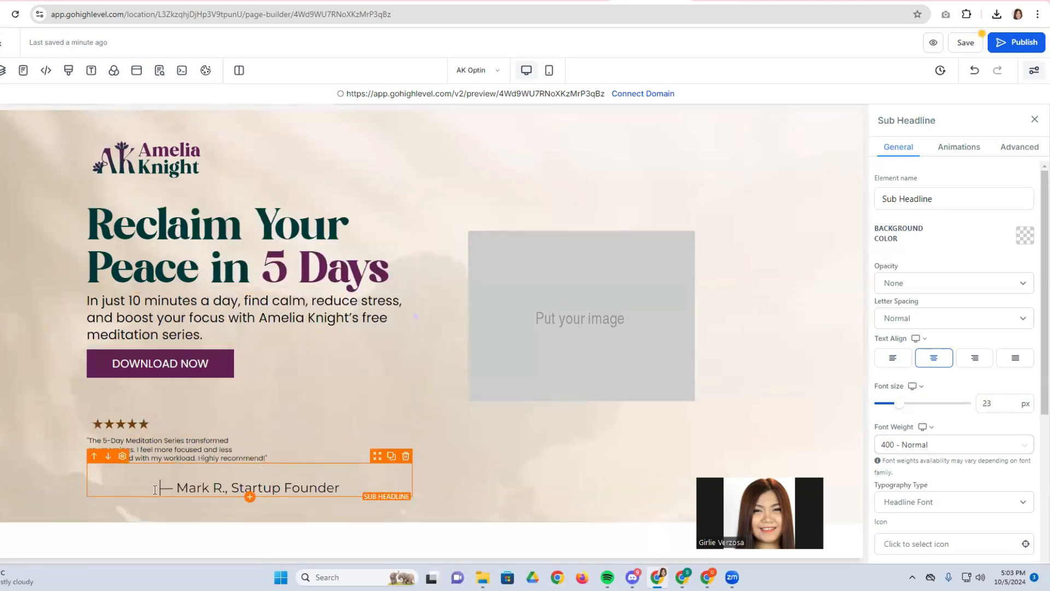
left_click(155, 490)
key("BackSpace")
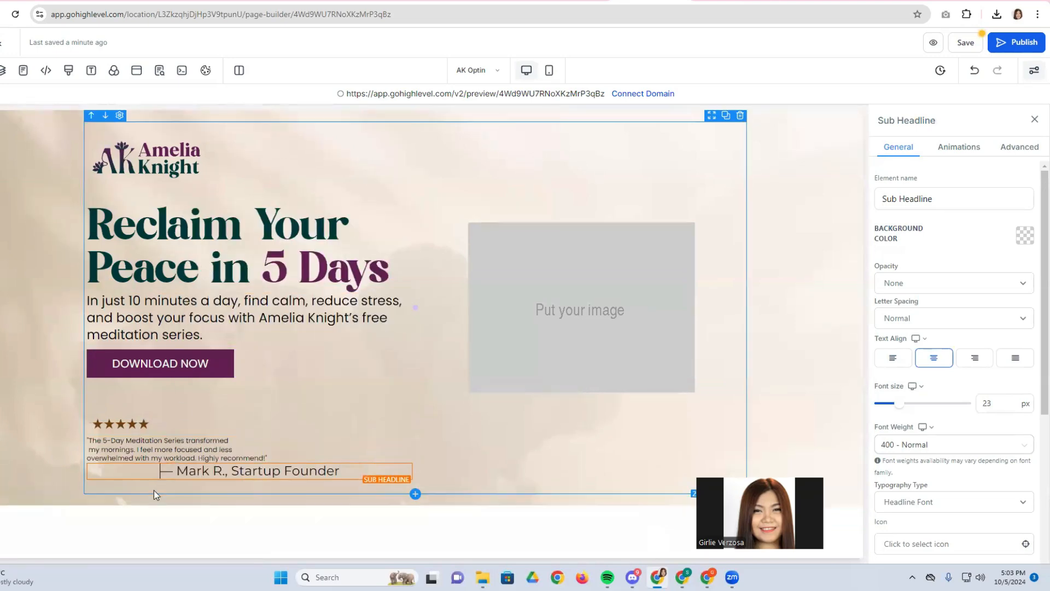
Format the attribution line in bold Poppins and colour it with the brown brand color.
triple_click(185, 471)
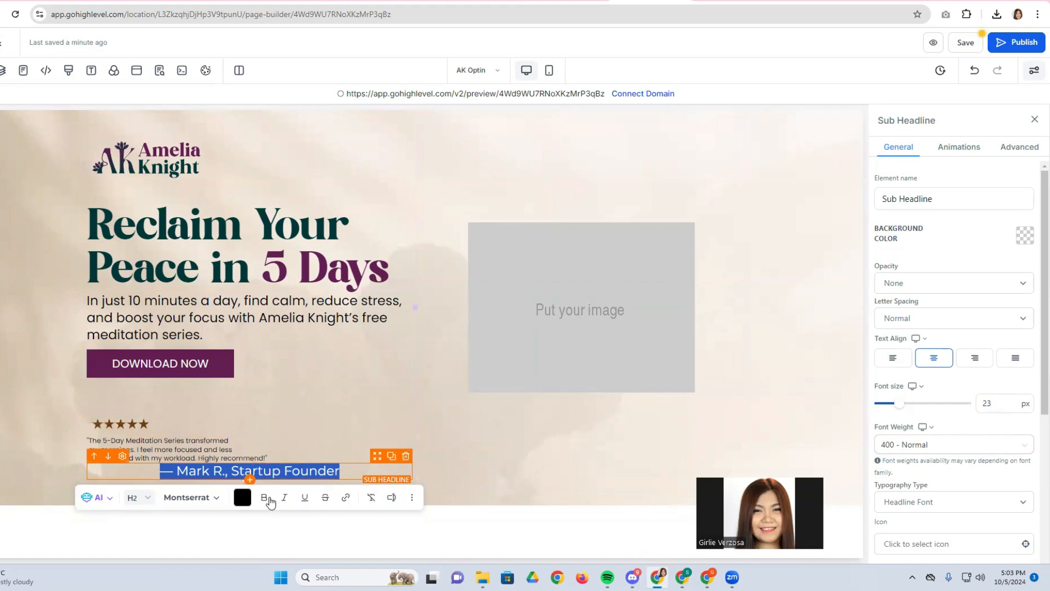
left_click(193, 497)
left_click(190, 470)
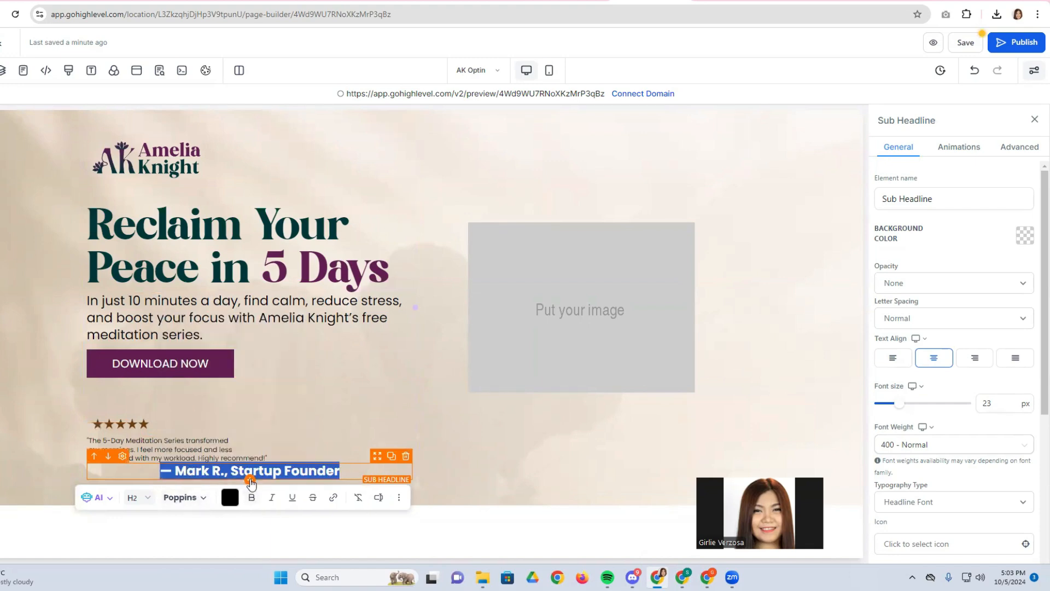
left_click(229, 497)
left_click(320, 347)
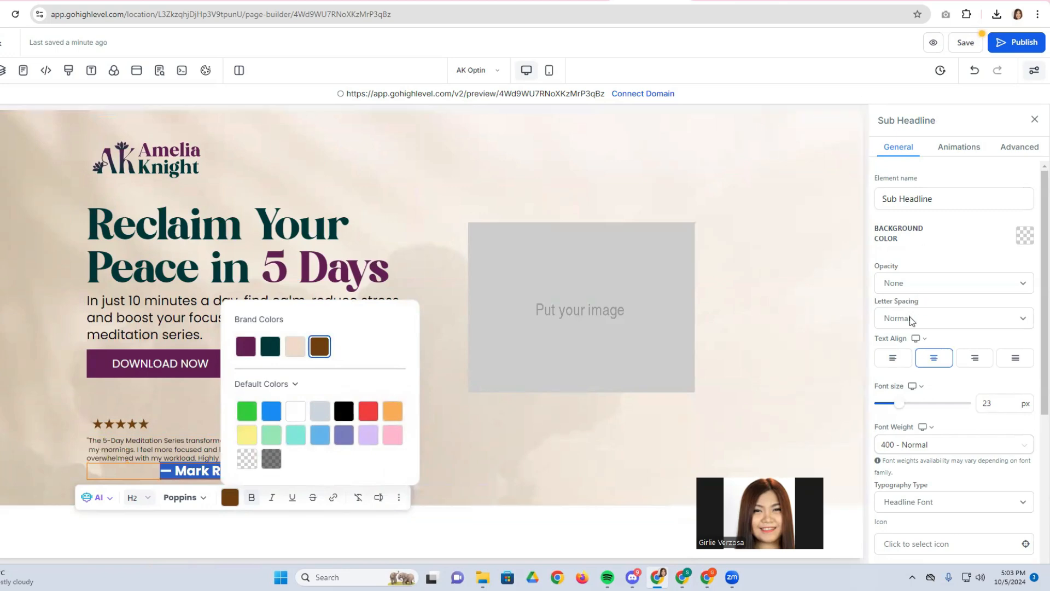
Left-align the attribution line and set its font size to 12 px.
left_click(893, 358)
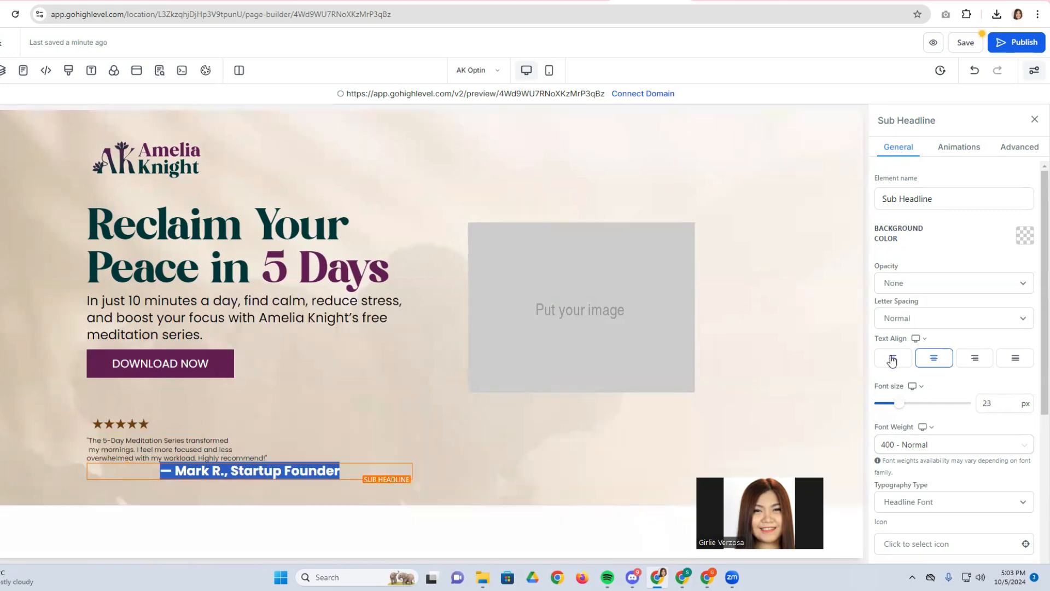
double_click(985, 403)
type("12")
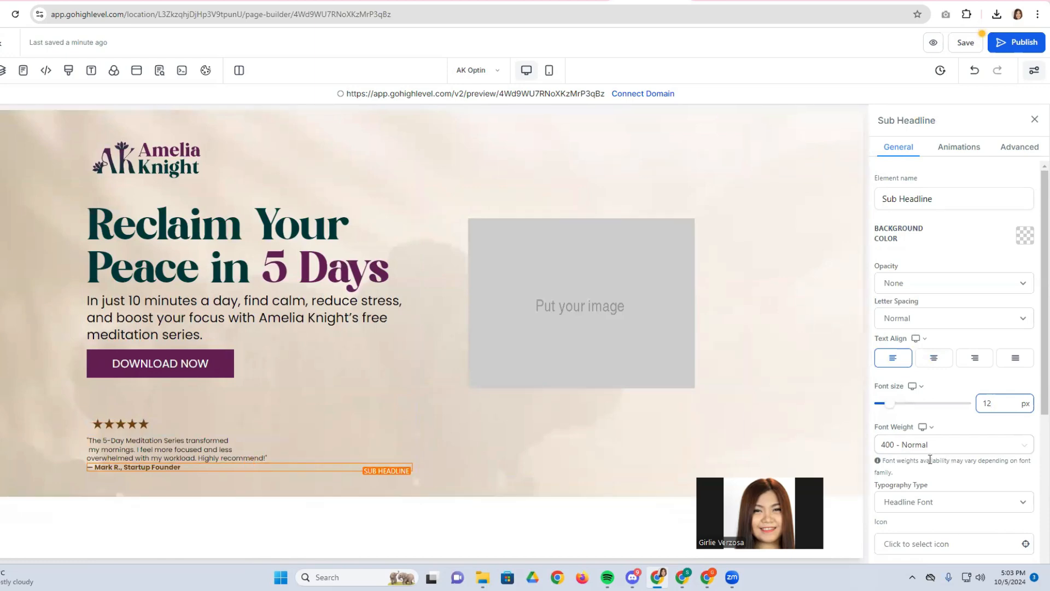
scroll(930, 454, "down", 1)
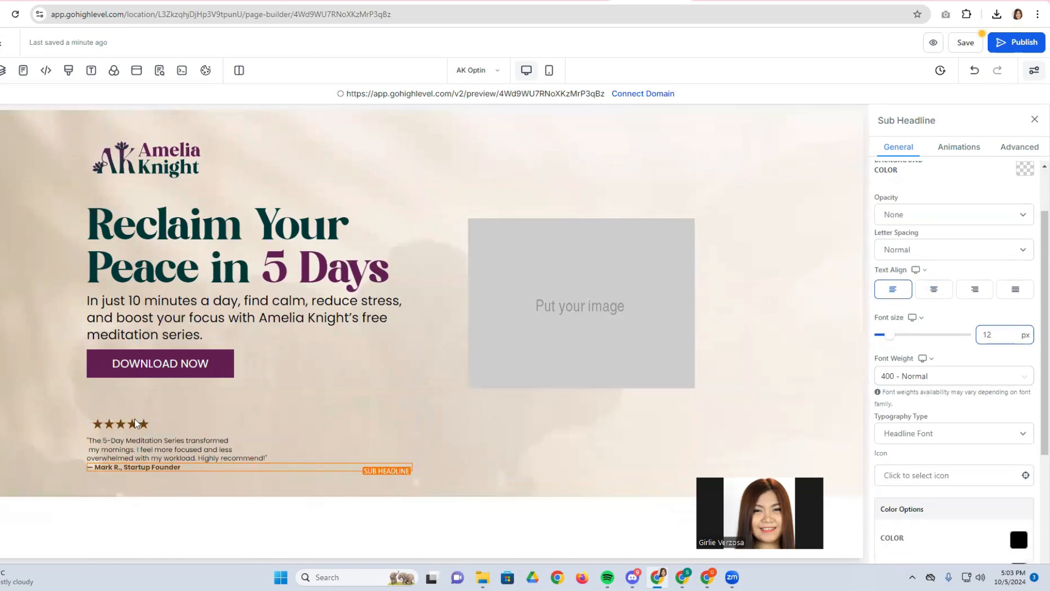
Set the star rating image's left padding to 0 px.
left_click(97, 426)
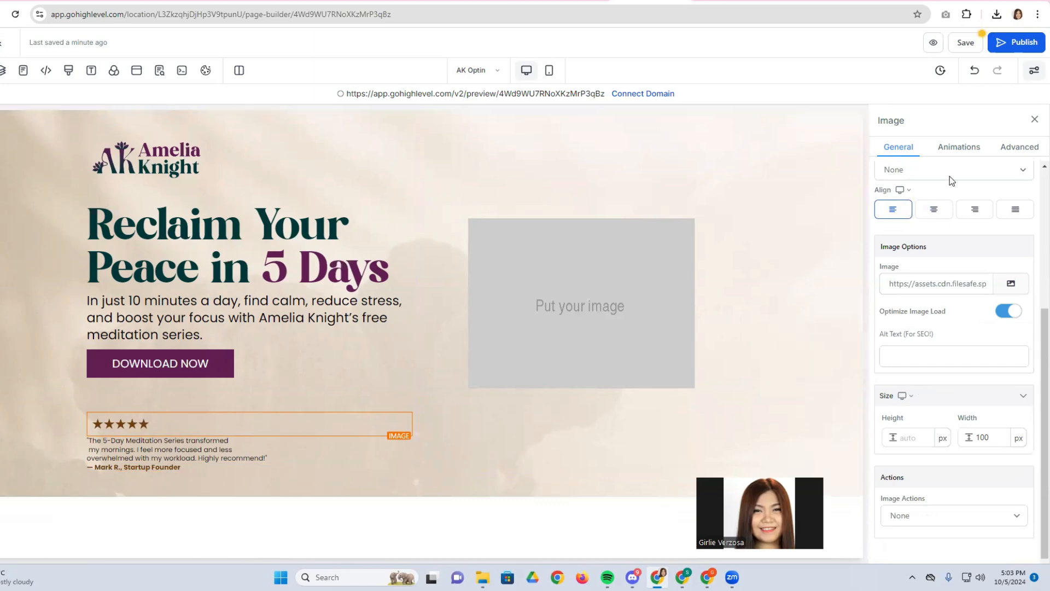
scroll(955, 401, "down", 1)
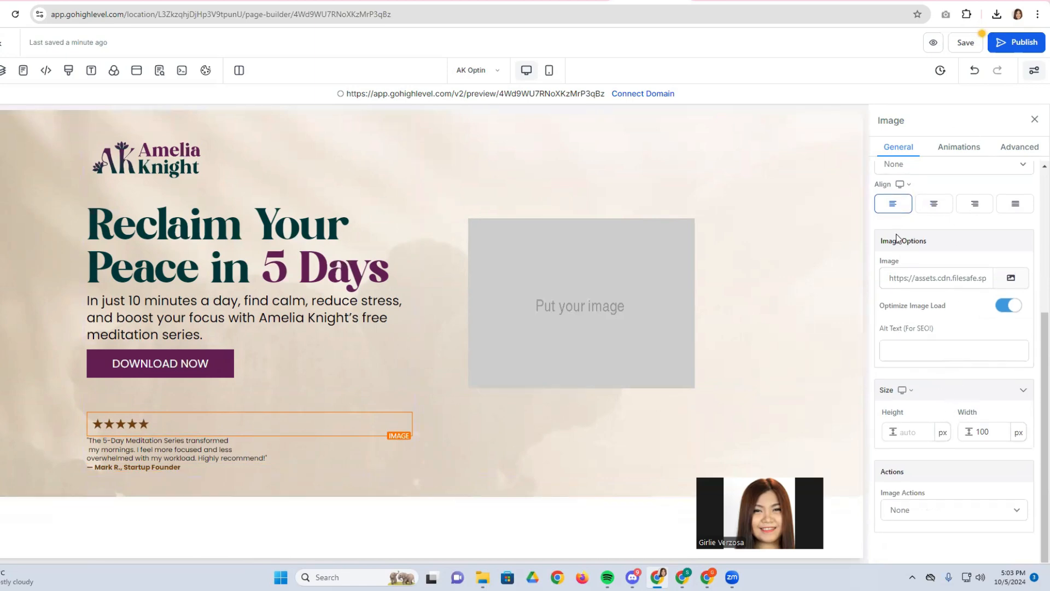
scroll(908, 235, "up", 4)
left_click(925, 271)
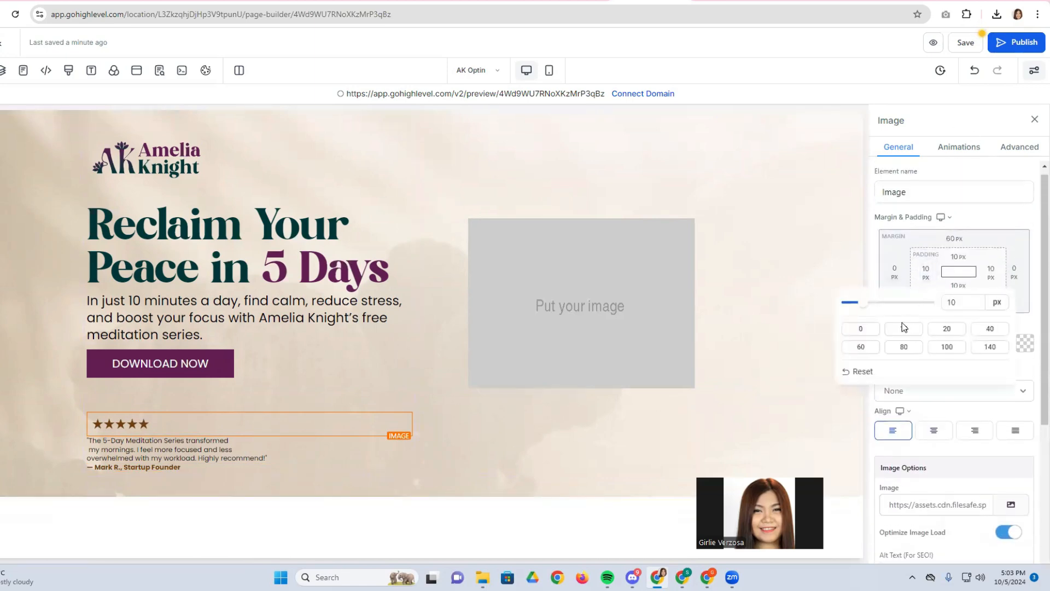
left_click(861, 329)
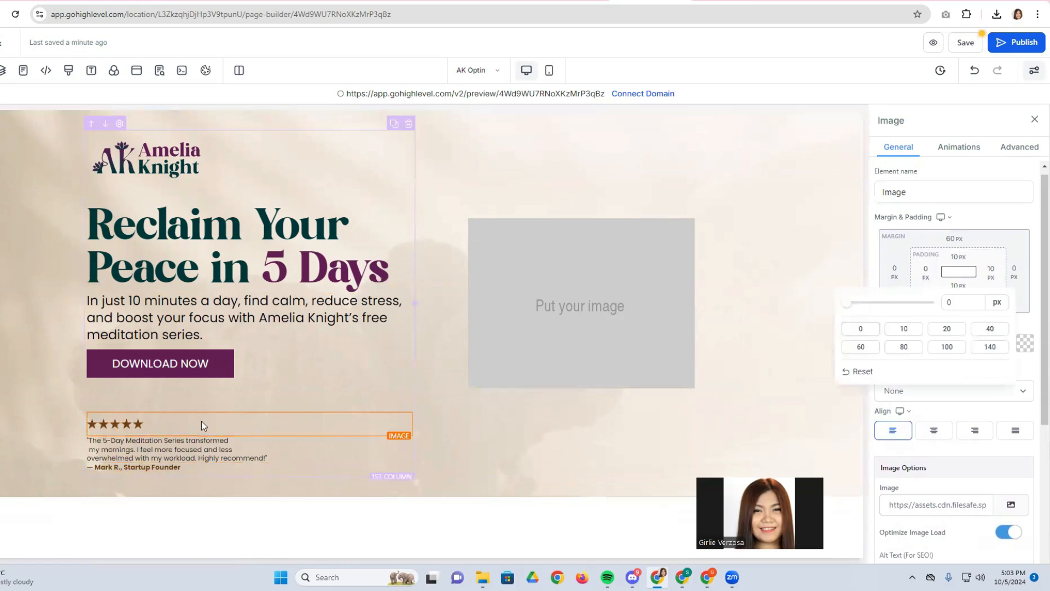
Set the logo image's left padding to 0 px.
left_click(87, 143)
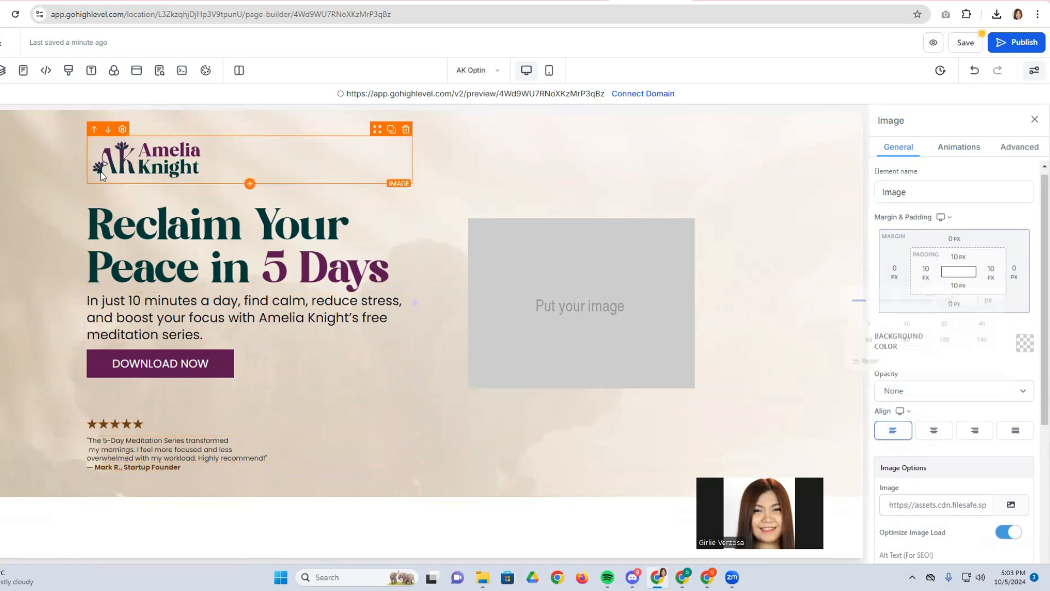
left_click(924, 272)
left_click(861, 329)
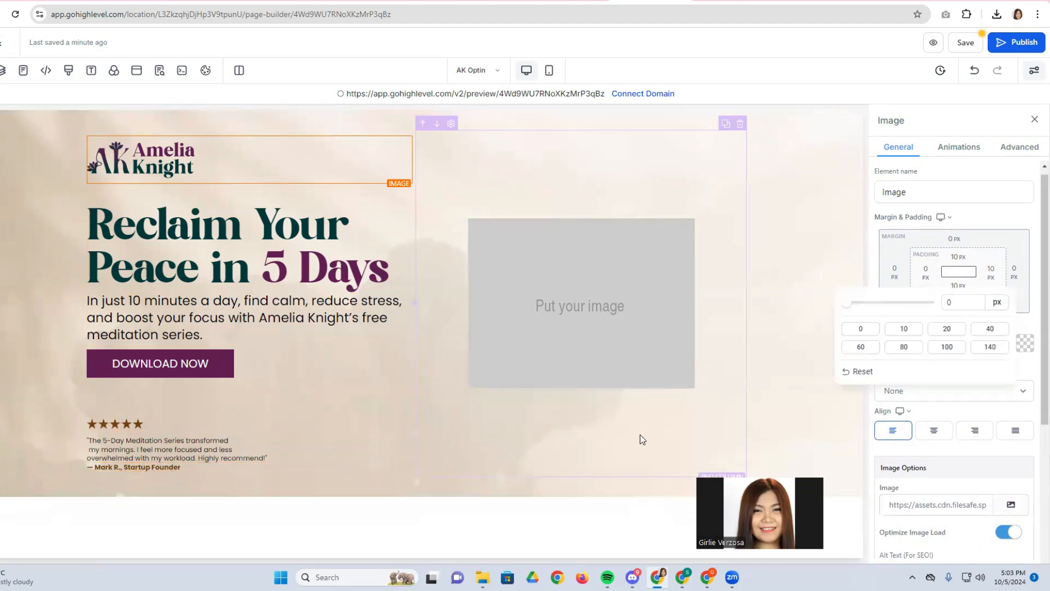
Replace the hero's placeholder image with 1.png from the coach's folder in the Template Shop media library.
left_click(601, 361)
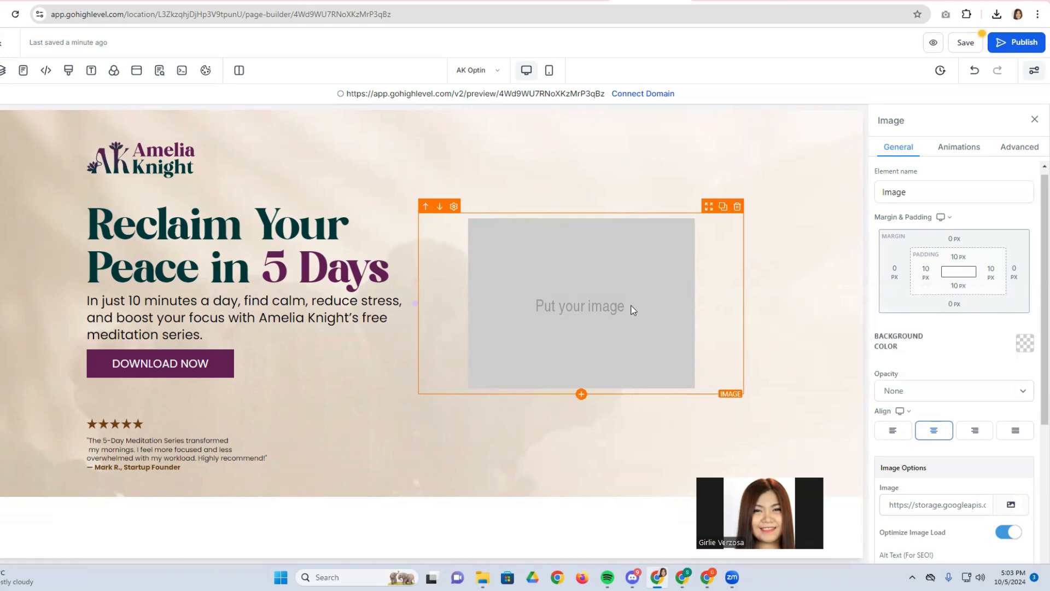
left_click(1012, 504)
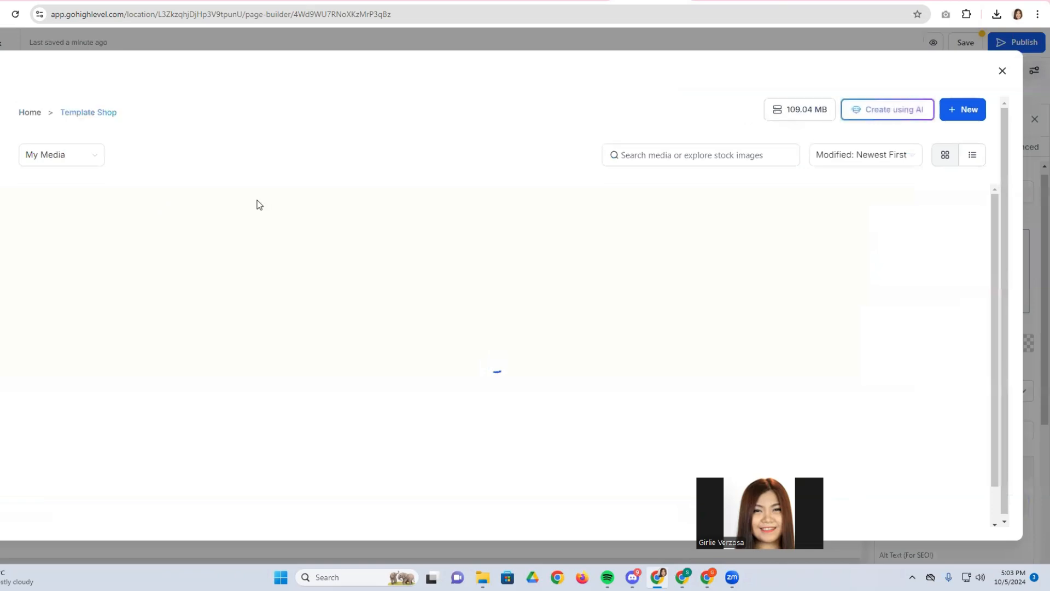
left_click(96, 209)
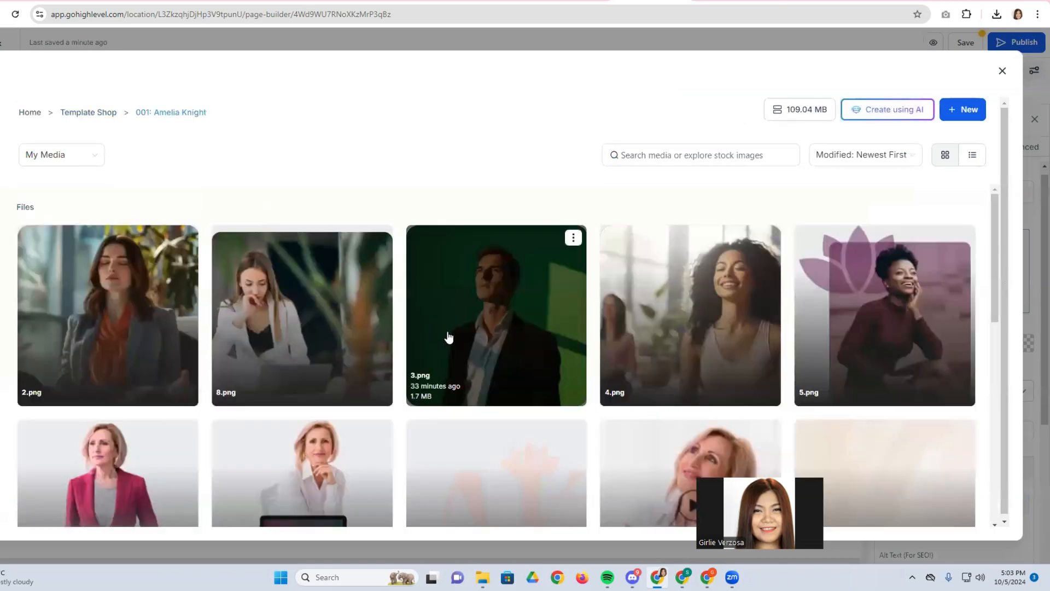
scroll(617, 363, "down", 8)
scroll(617, 363, "up", 3)
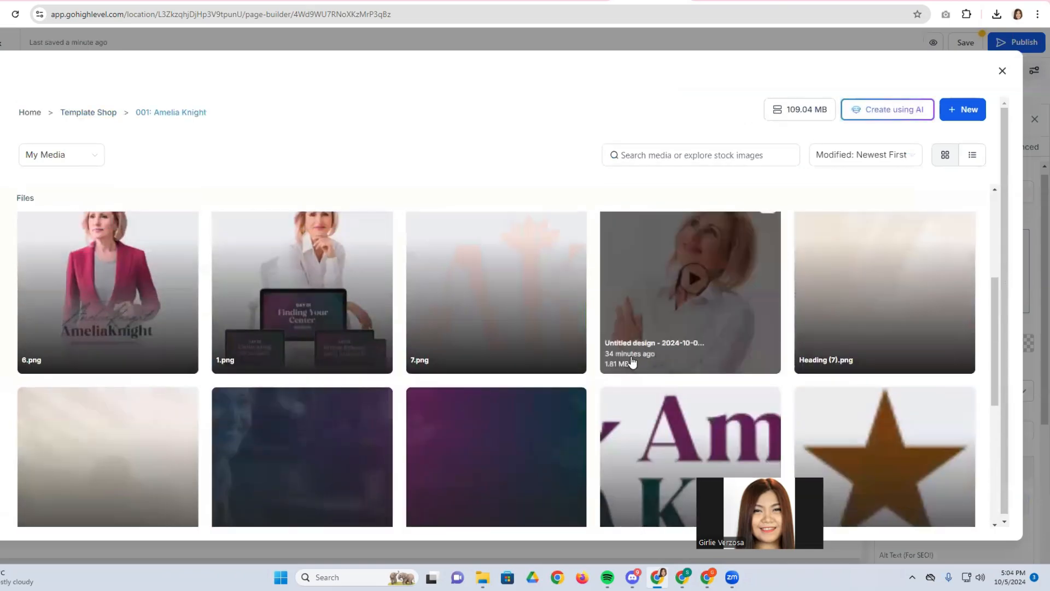
left_click(308, 350)
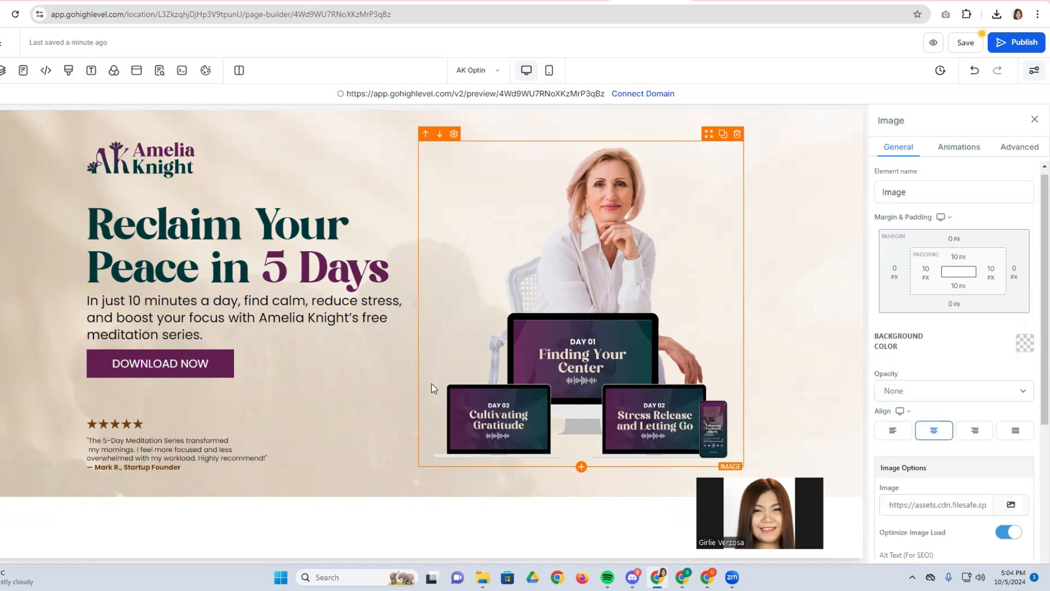
scroll(940, 403, "down", 4)
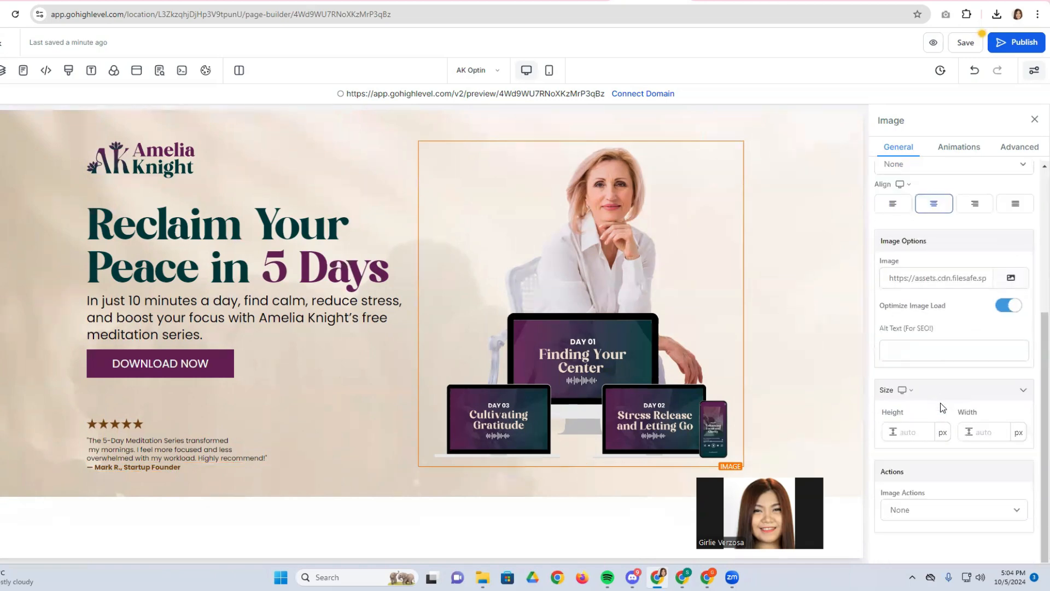
left_click(975, 425)
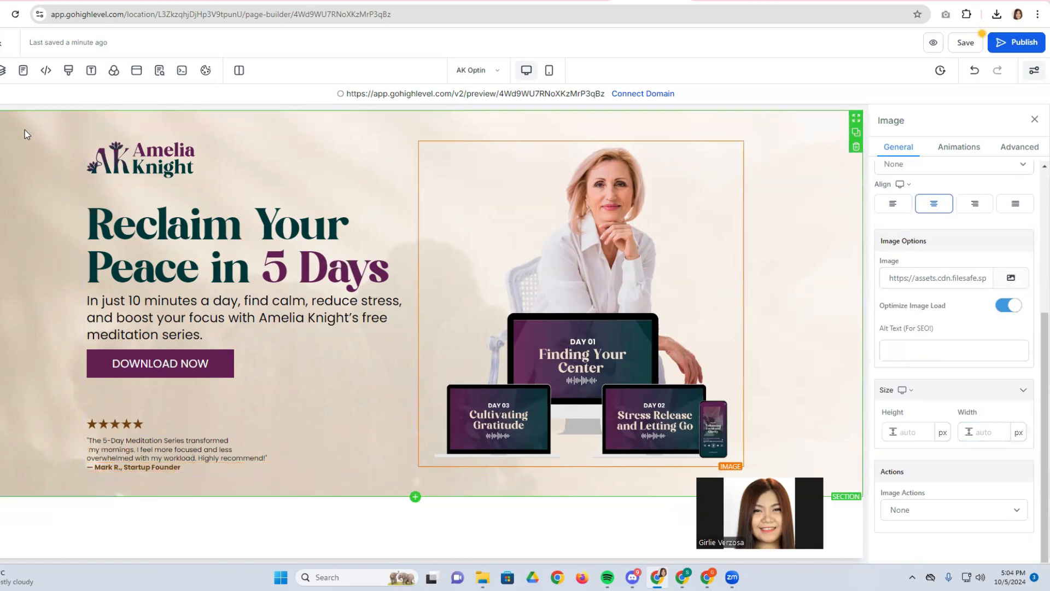
Check the layout of the "Feeling overwhelmed" section in Canva, and return to HighLevel to add a new section below the hero.
left_click(262, 2)
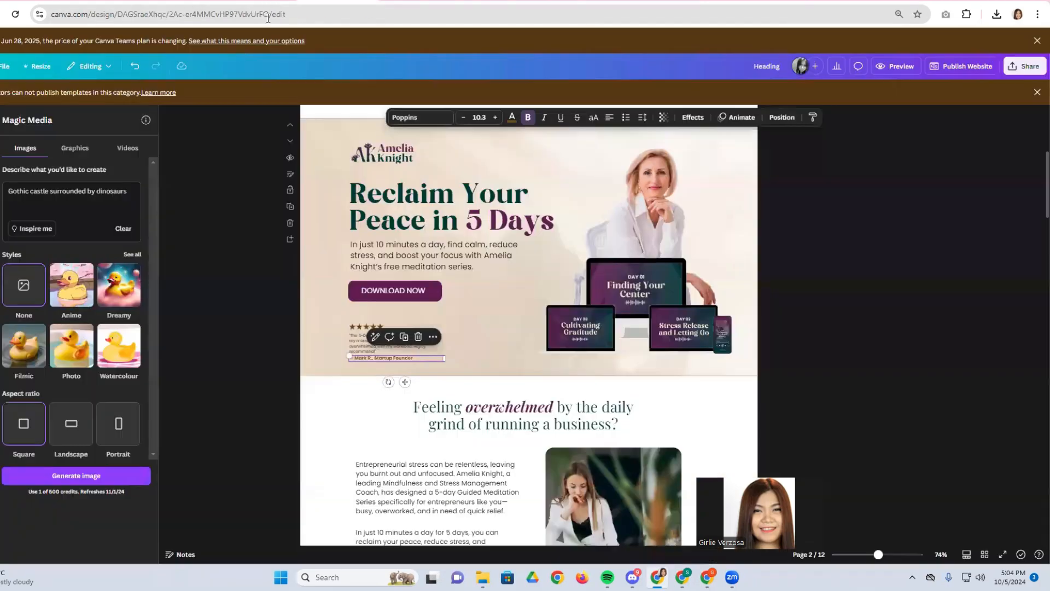
scroll(332, 281, "down", 3)
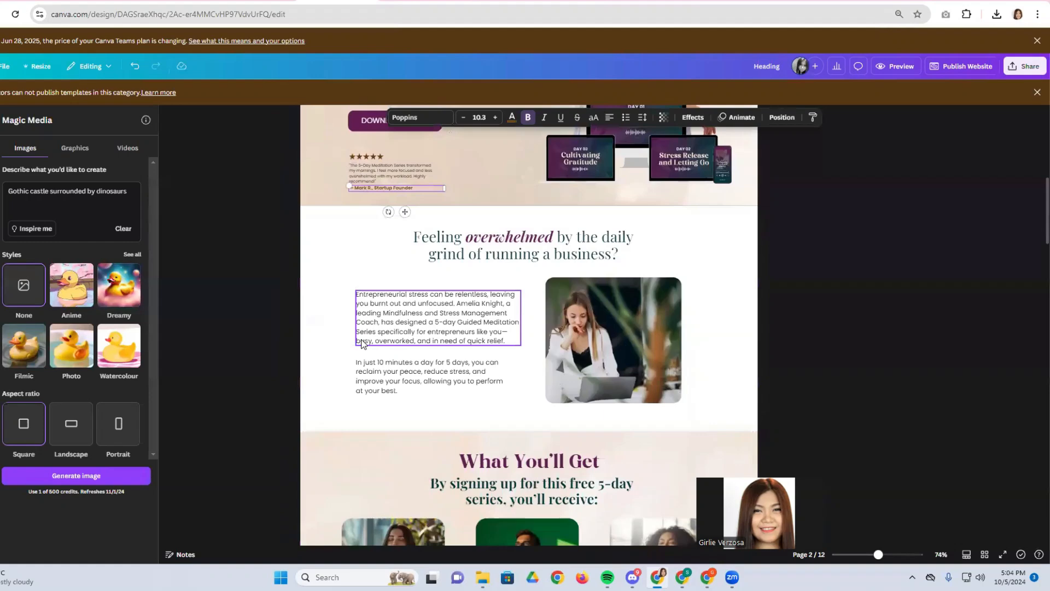
left_click(331, 281)
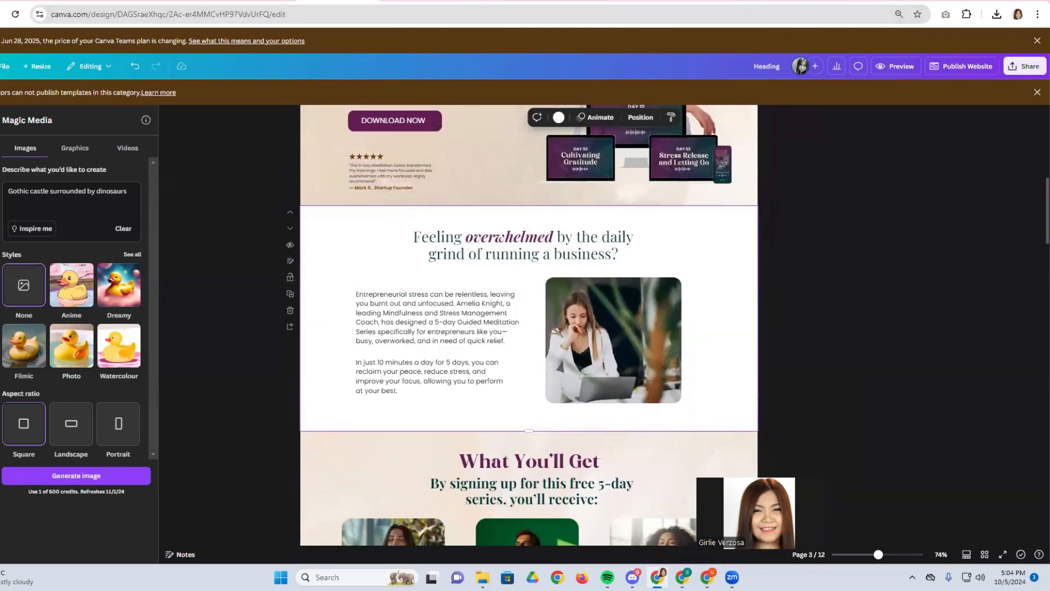
left_click(651, 2)
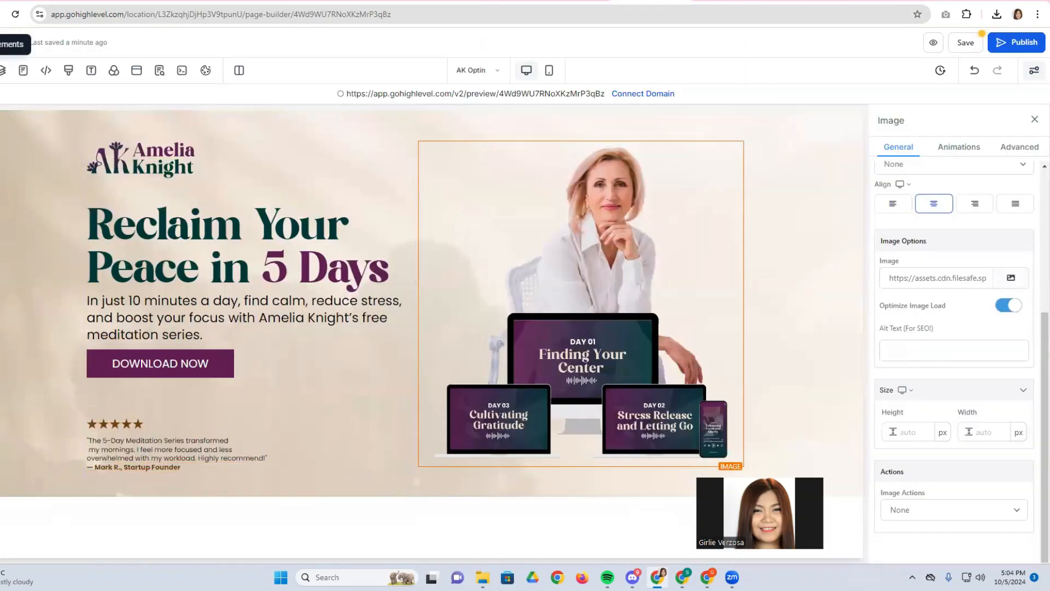
left_click(1, 70)
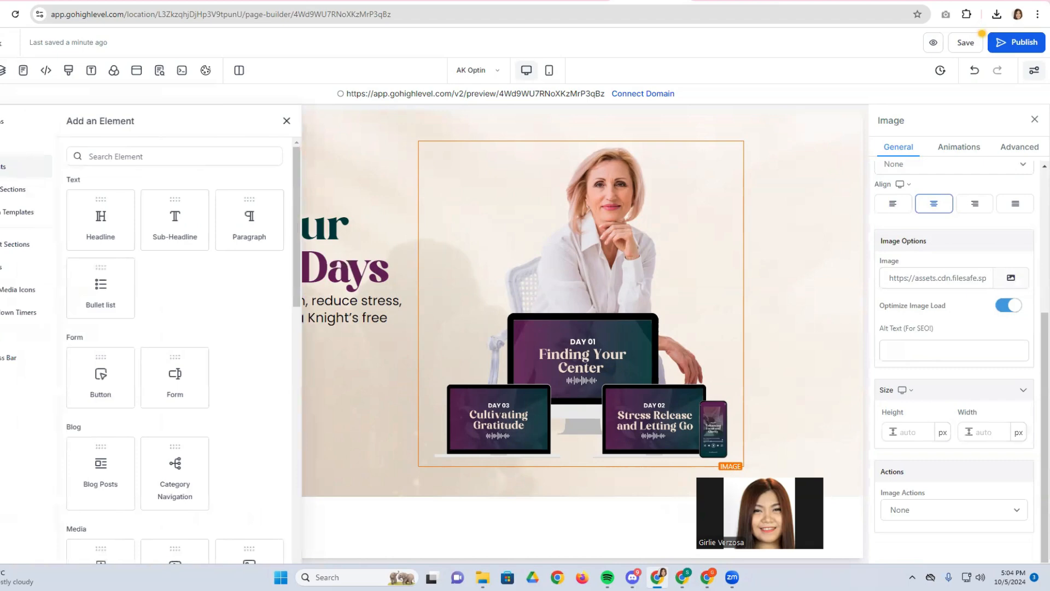
left_click(25, 121)
left_click_drag(88, 178, 345, 514)
Add a 1-column row to the new section and place a 2-column row beneath it.
left_click(410, 508)
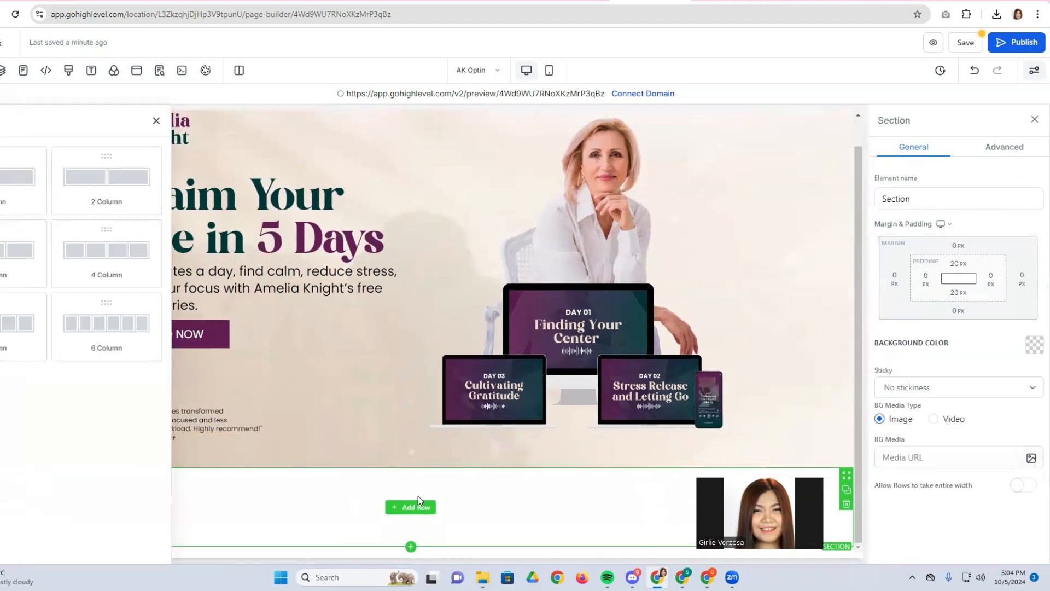
left_click_drag(134, 183, 407, 550)
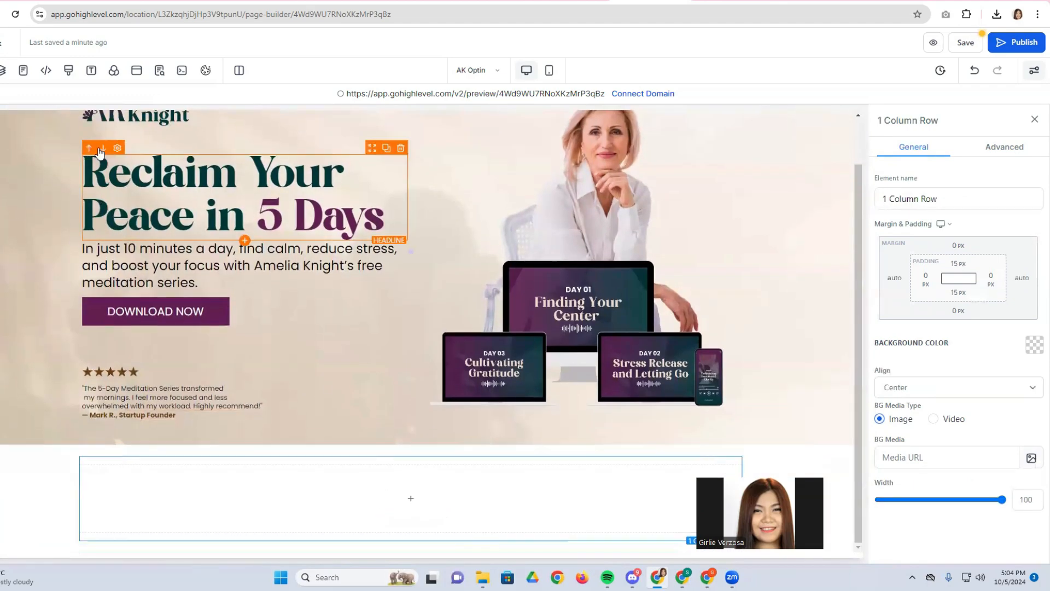
left_click(1, 70)
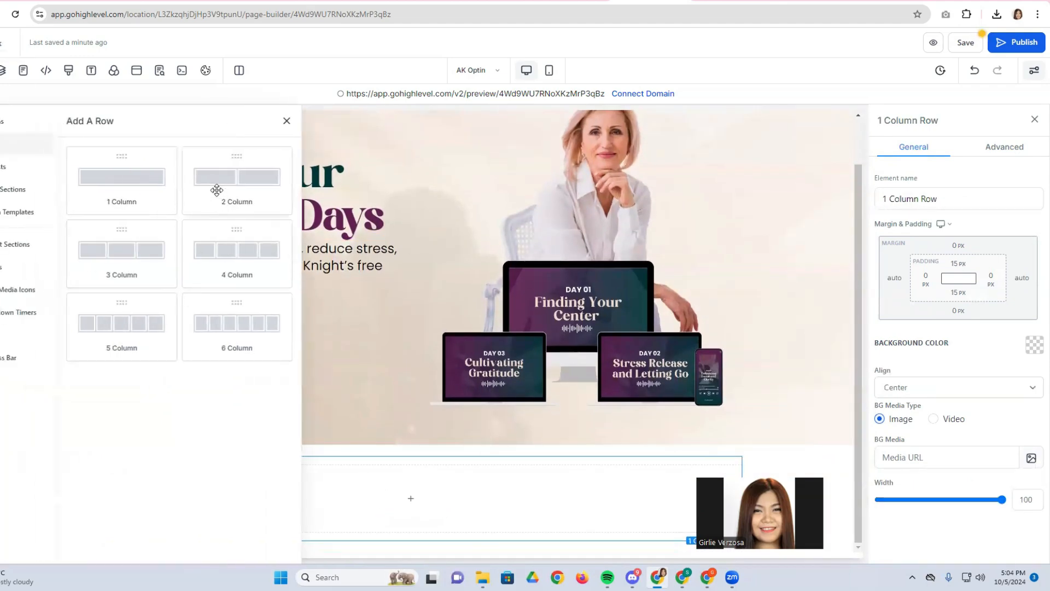
left_click_drag(216, 187, 318, 506)
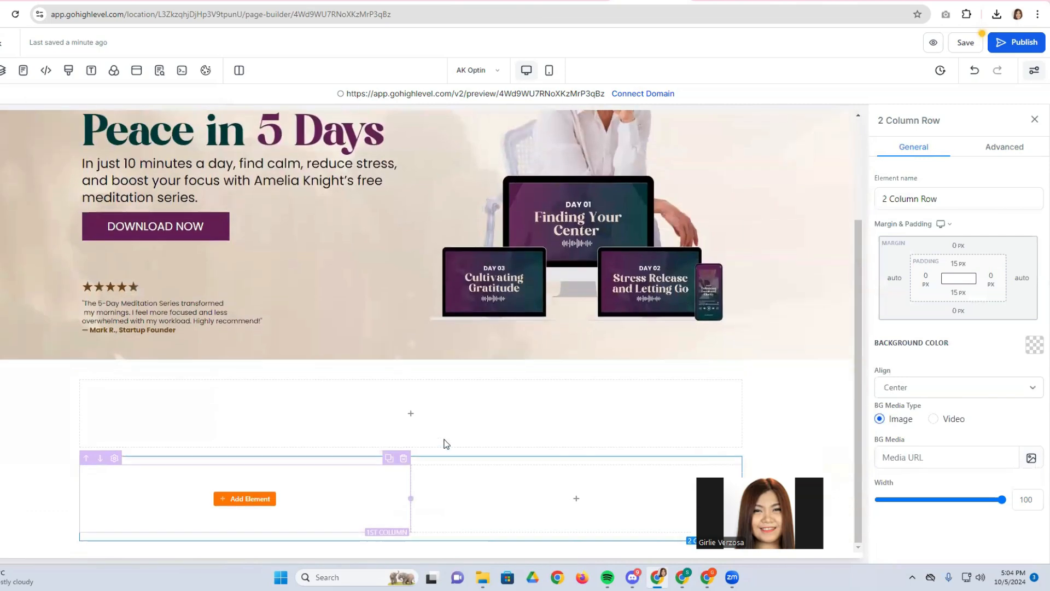
Add a Headline to the empty one-column row and fill it with Canva's heading text "Feeling overwhelmed by the daily grind of running a business?".
left_click(410, 413)
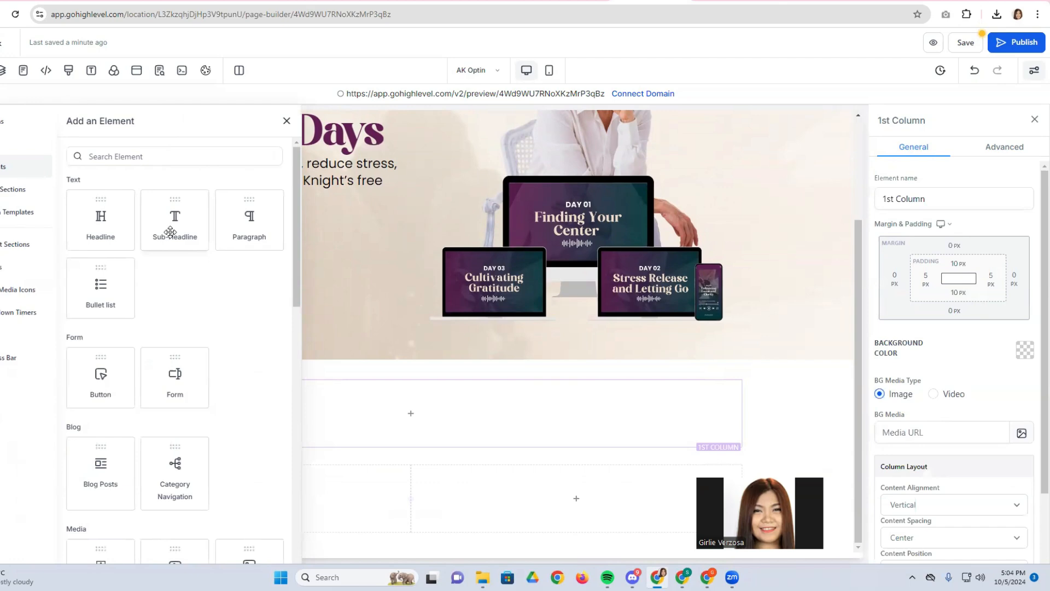
left_click_drag(129, 221, 399, 480)
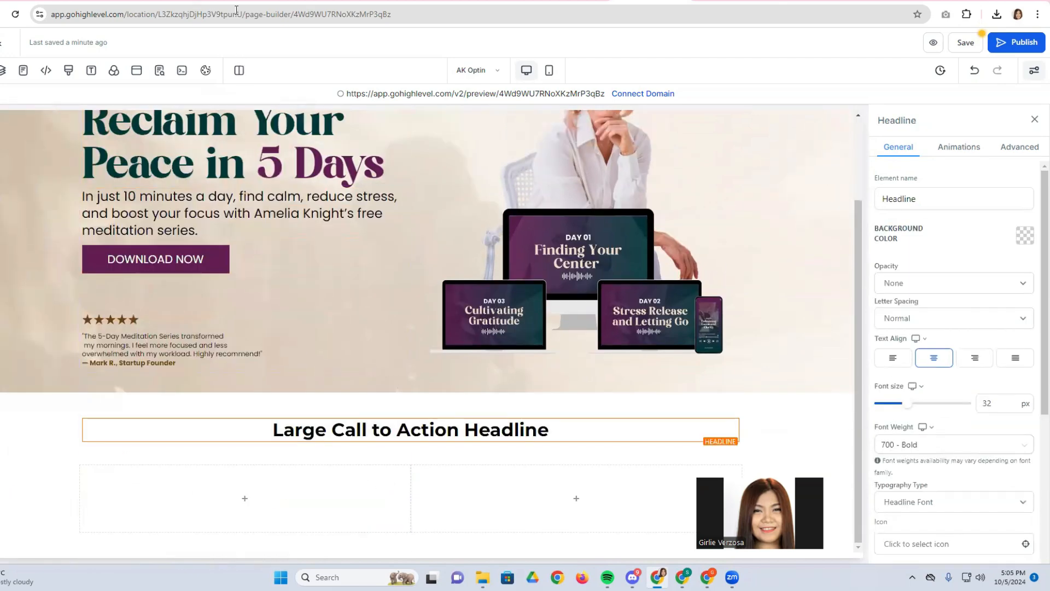
left_click(350, 2)
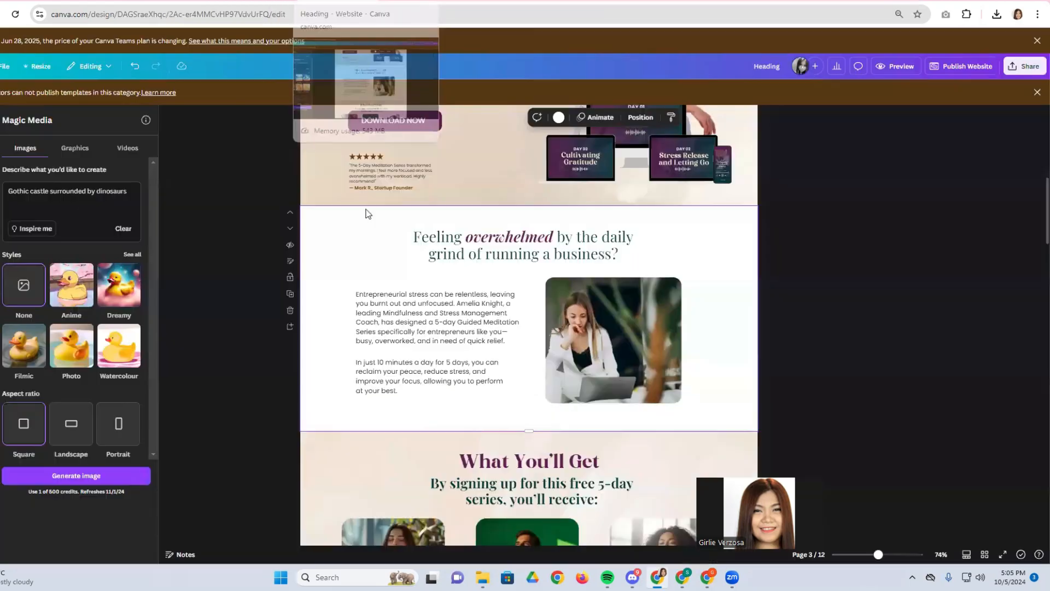
left_click(512, 254)
triple_click(512, 254)
right_click(512, 254)
left_click(531, 320)
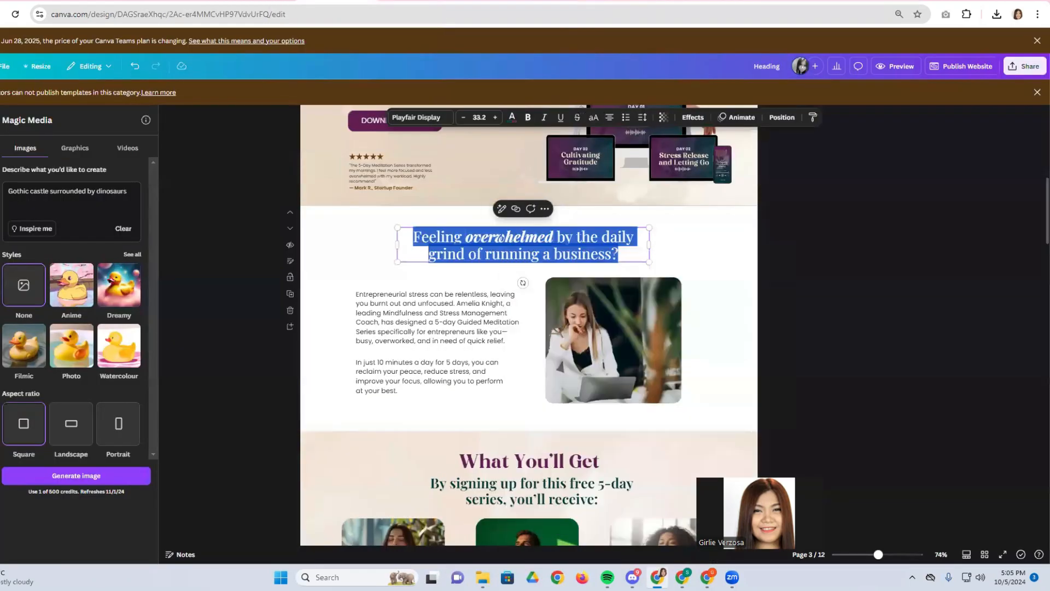
key("ctrl+shift+Tab")
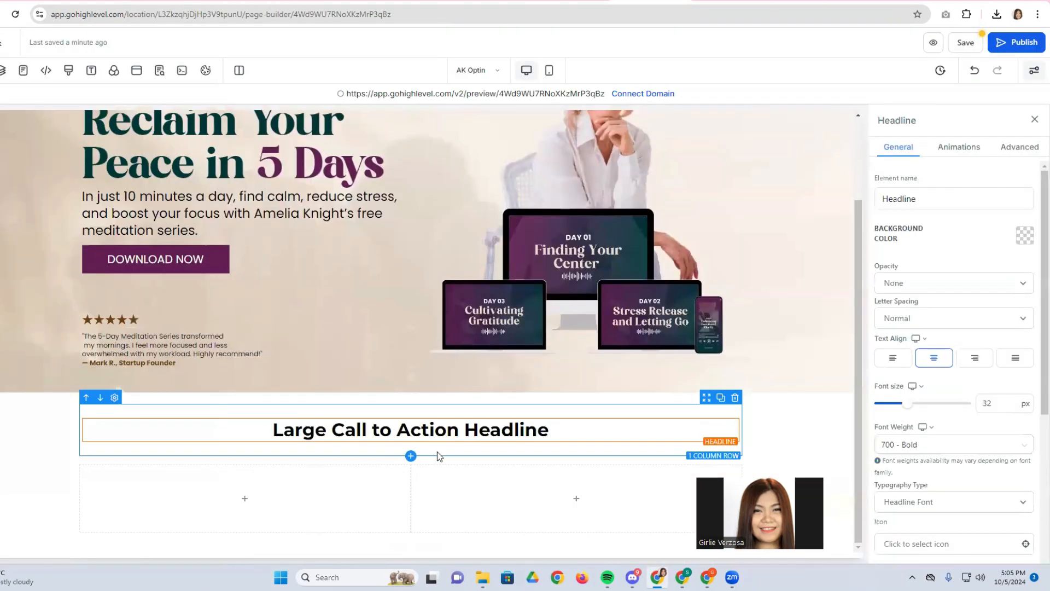
double_click(431, 429)
triple_click(431, 429)
key("ctrl+v")
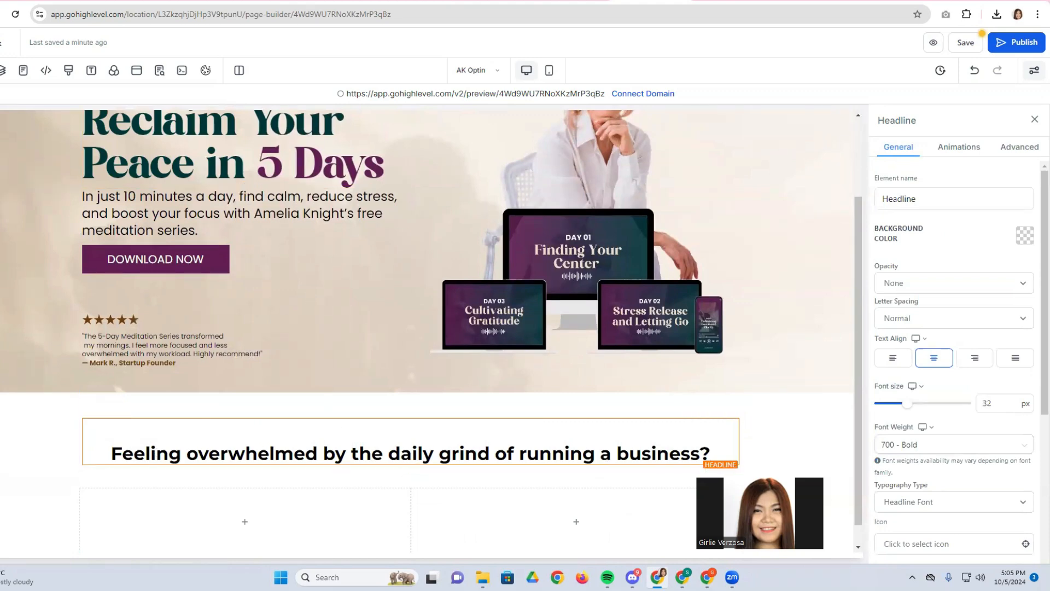
Match the Canva heading's line break by splitting the headline after "daily", and remove the blank line above the text.
key("ctrl+Tab")
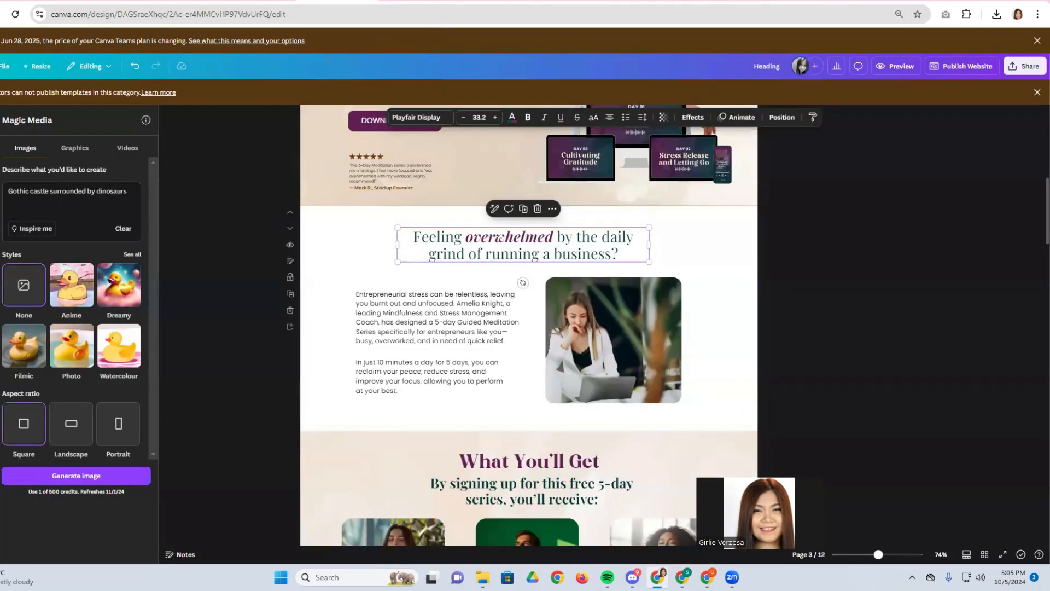
left_click(650, 2)
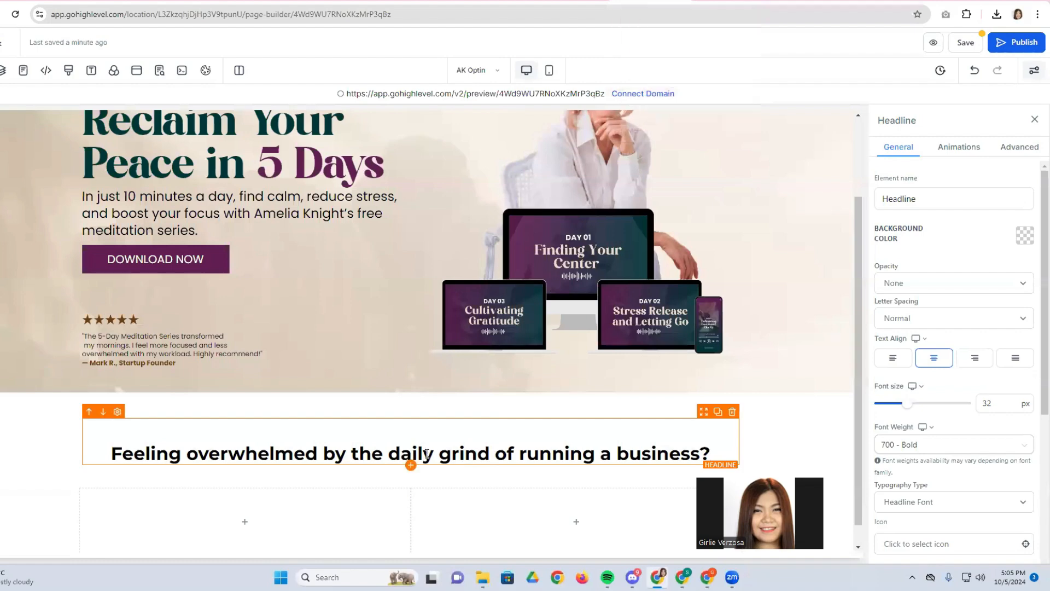
left_click(444, 455)
key("shift+Return")
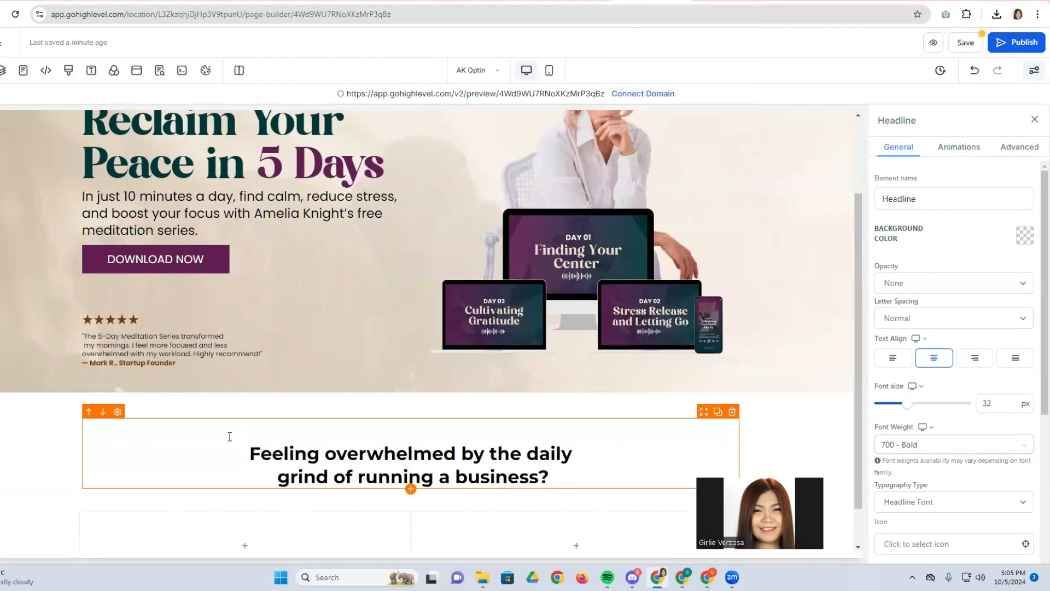
left_click(247, 453)
key("BackSpace")
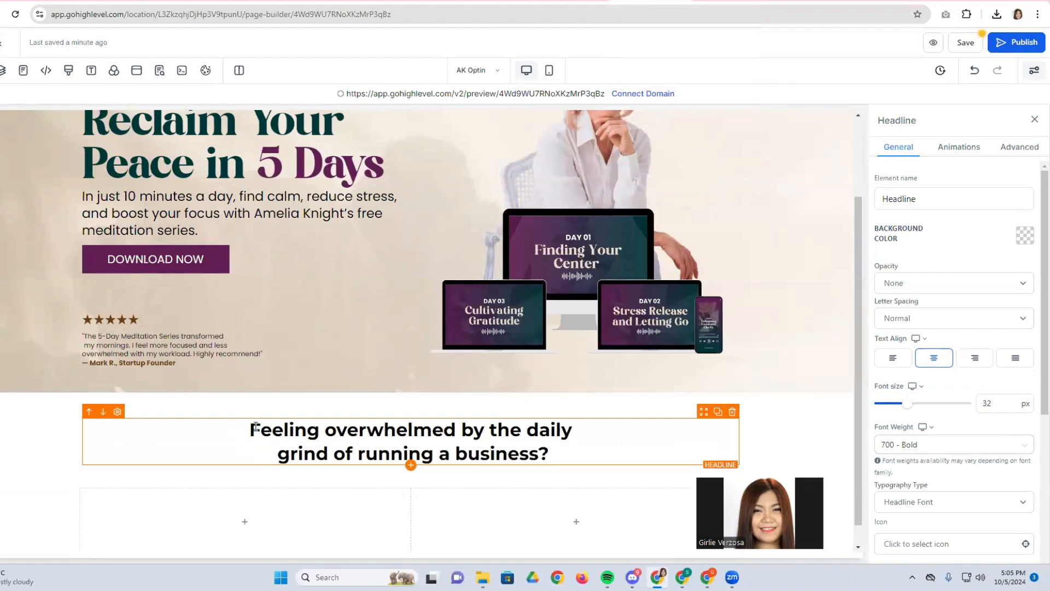
Format the whole headline in the Playfair Display font with the Emerald Green brand color.
left_click_drag(256, 427, 577, 454)
left_click(353, 484)
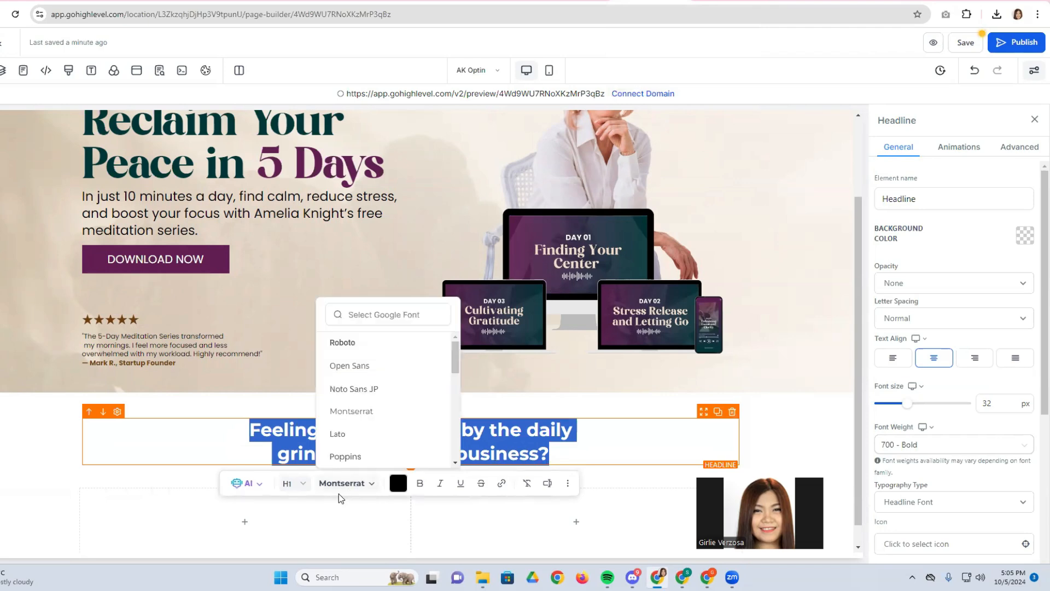
left_click(367, 317)
type("Pl")
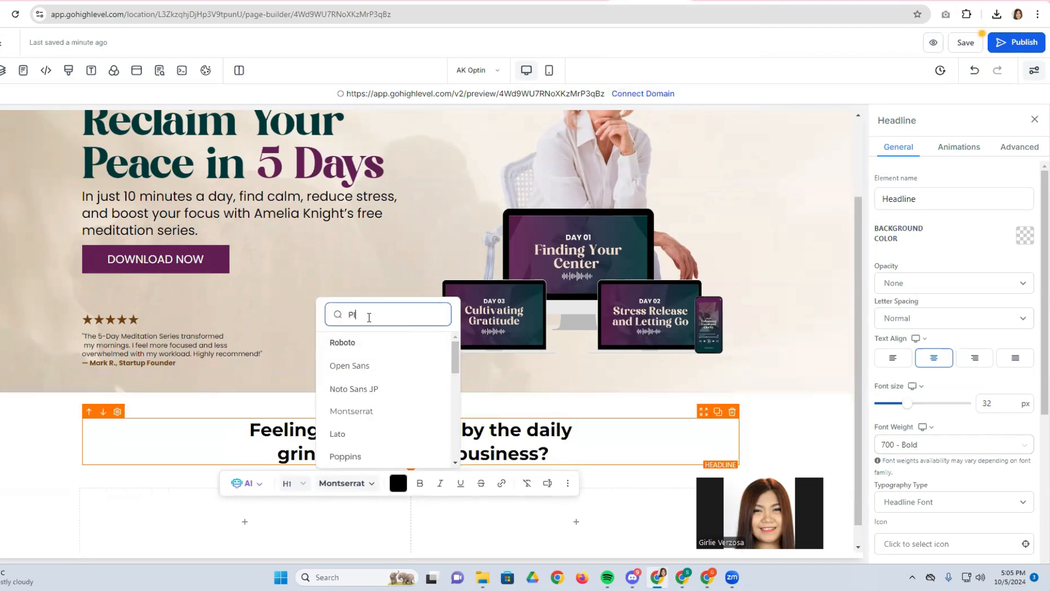
type("a")
left_click(358, 343)
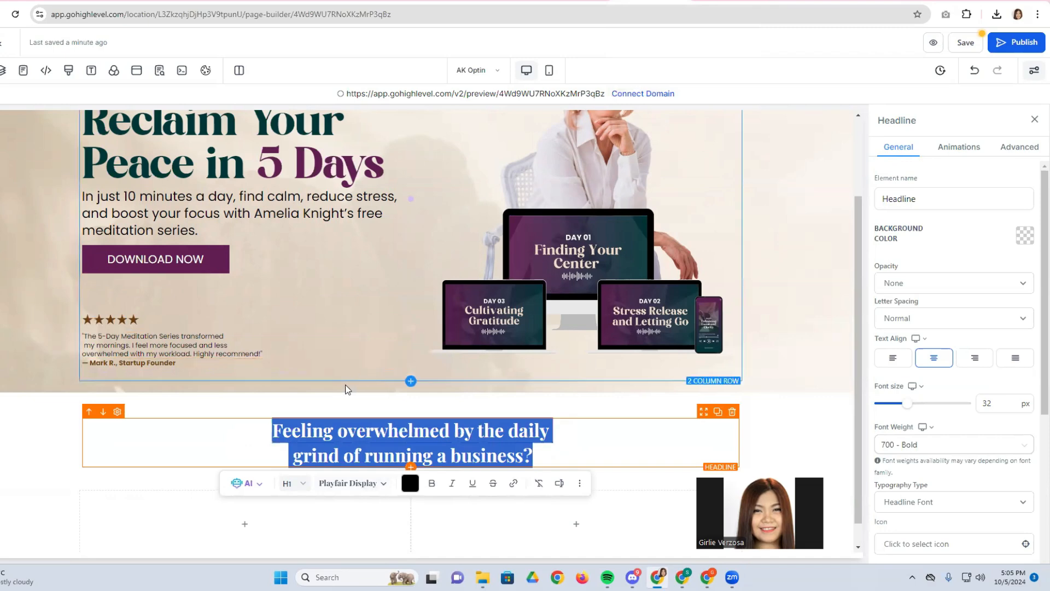
left_click(410, 483)
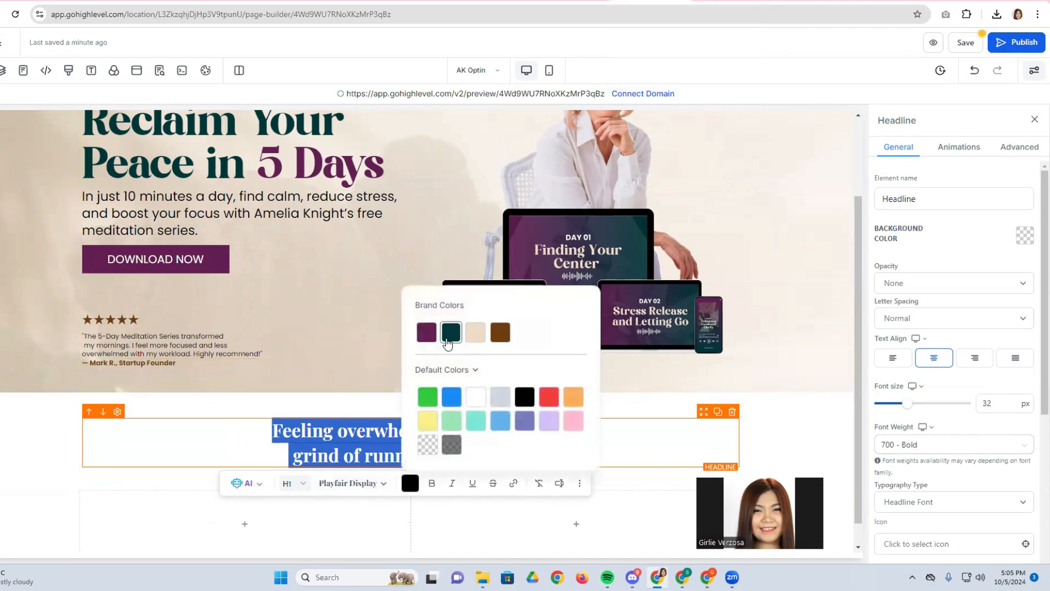
left_click(448, 335)
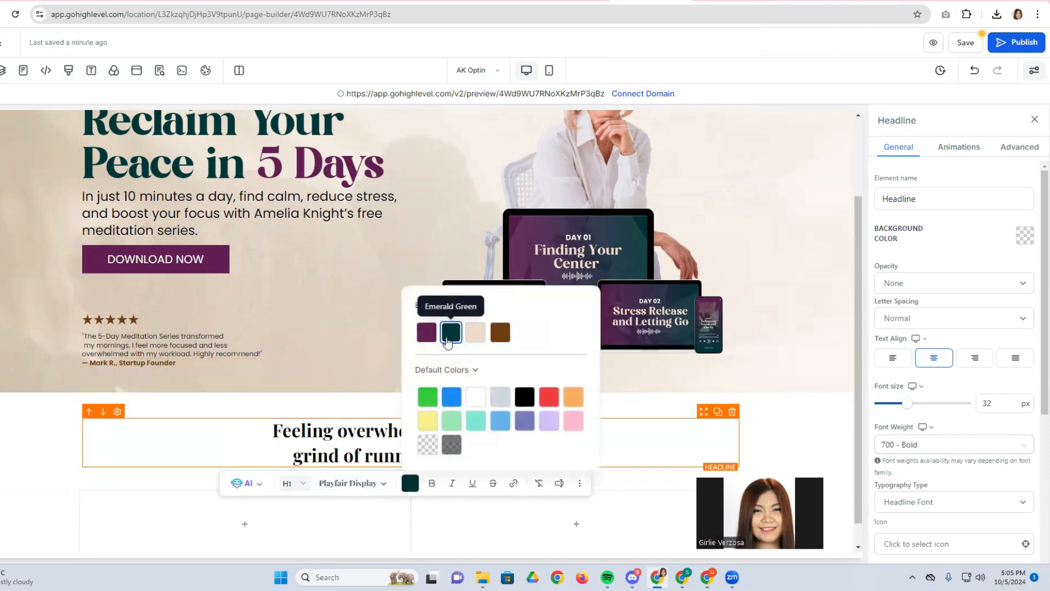
Try to remove the bold formatting from the word "overwhelmed" in the headline.
left_click(359, 442)
triple_click(358, 442)
key("ctrl+a")
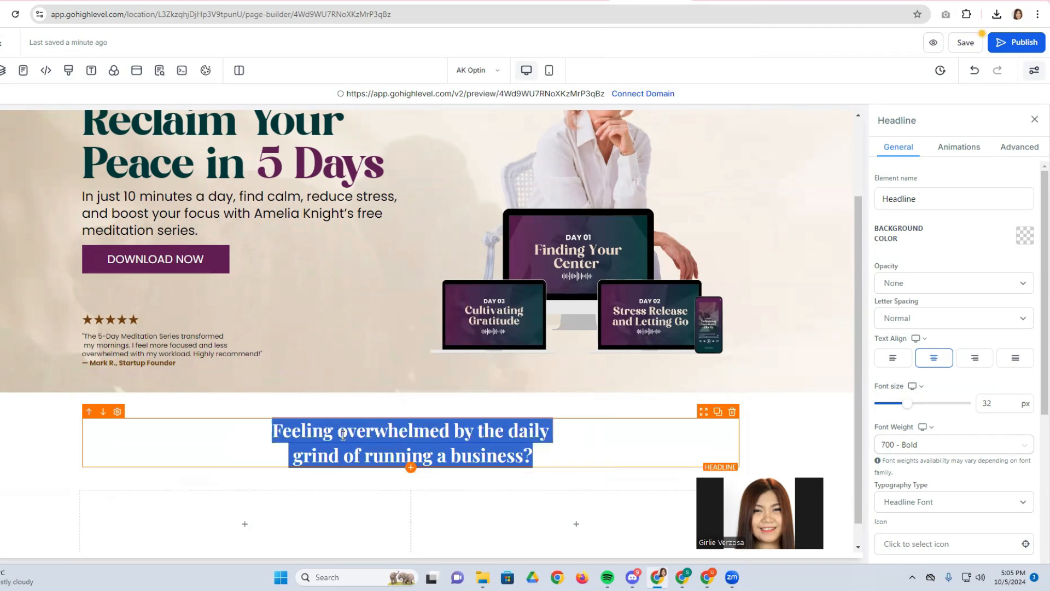
left_click_drag(339, 434, 446, 431)
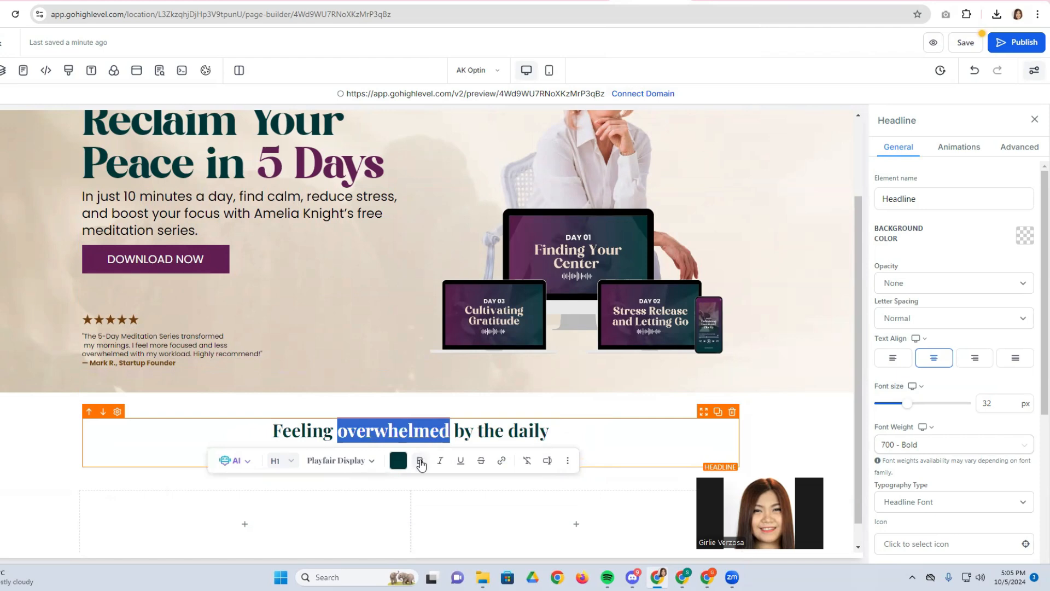
left_click(578, 455)
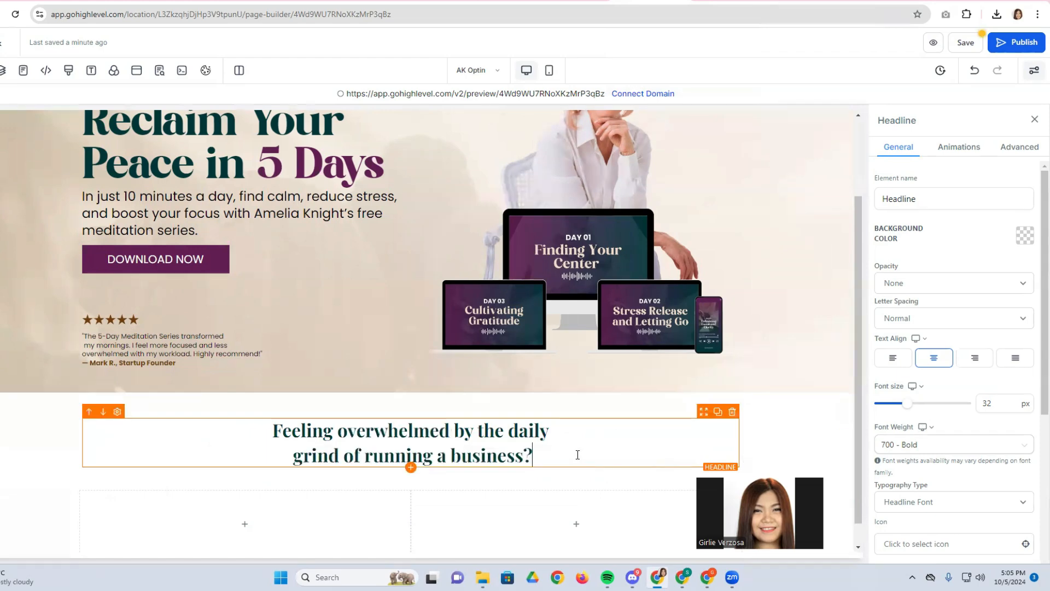
Set the headline's font weight to 400 - Normal and remove bold formatting from all of its text.
left_click_drag(578, 454, 274, 436)
scroll(931, 446, "down", 1)
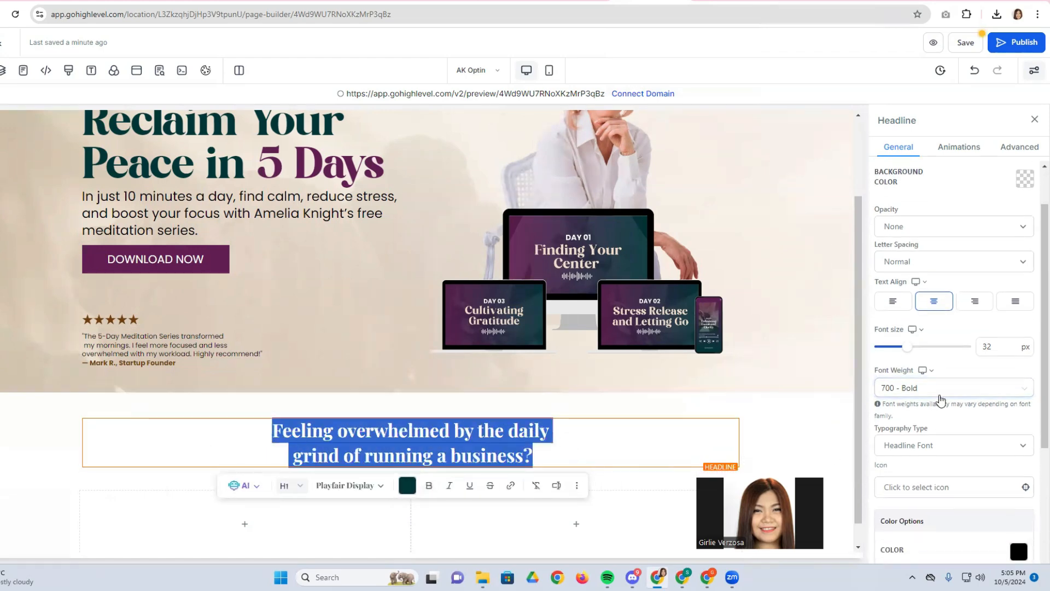
left_click(924, 388)
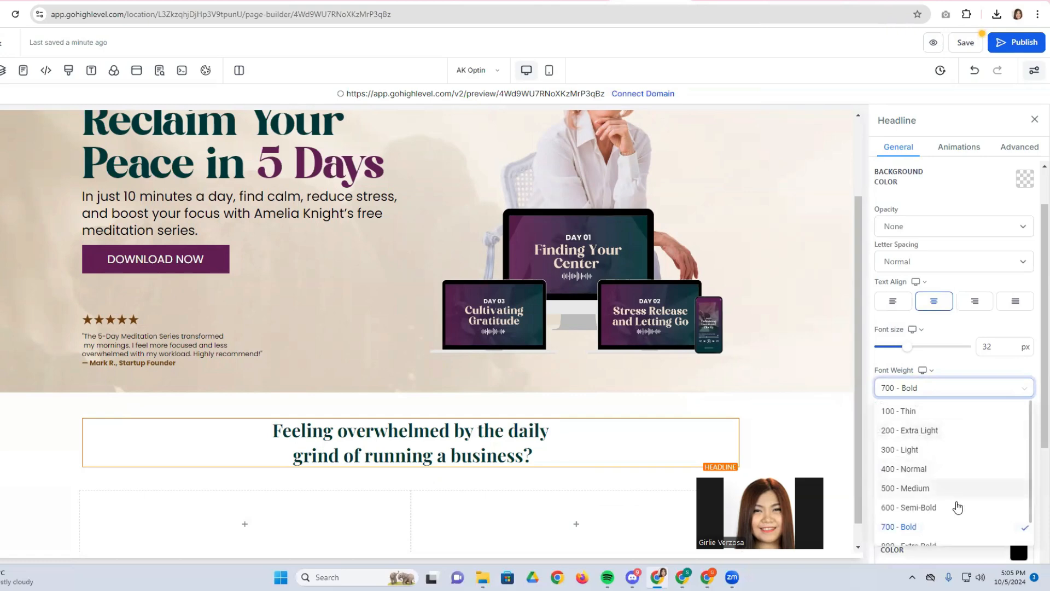
scroll(930, 487, "down", 1)
scroll(930, 493, "up", 1)
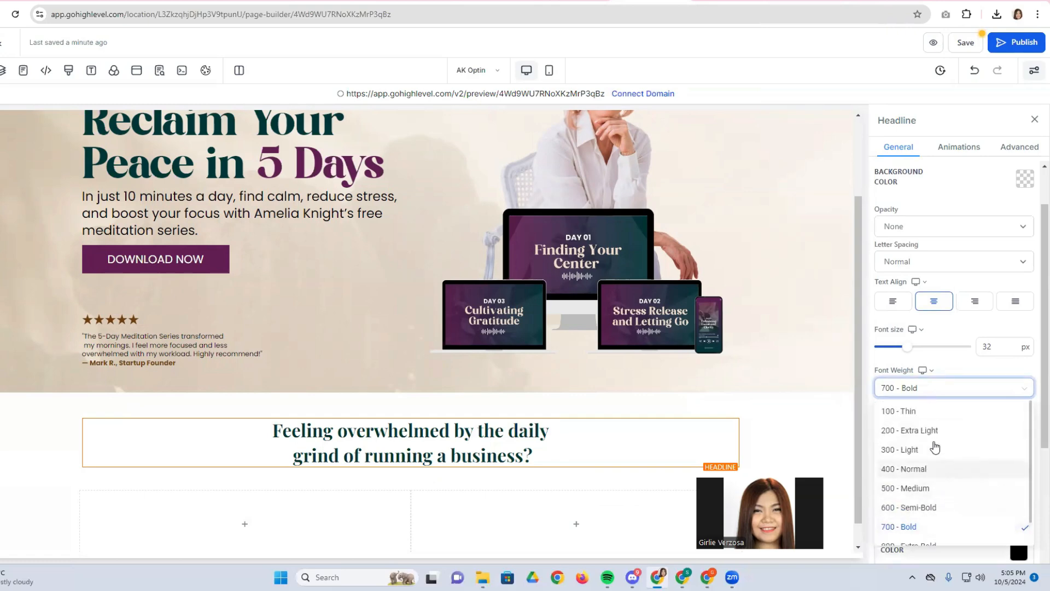
scroll(933, 486, "down", 1)
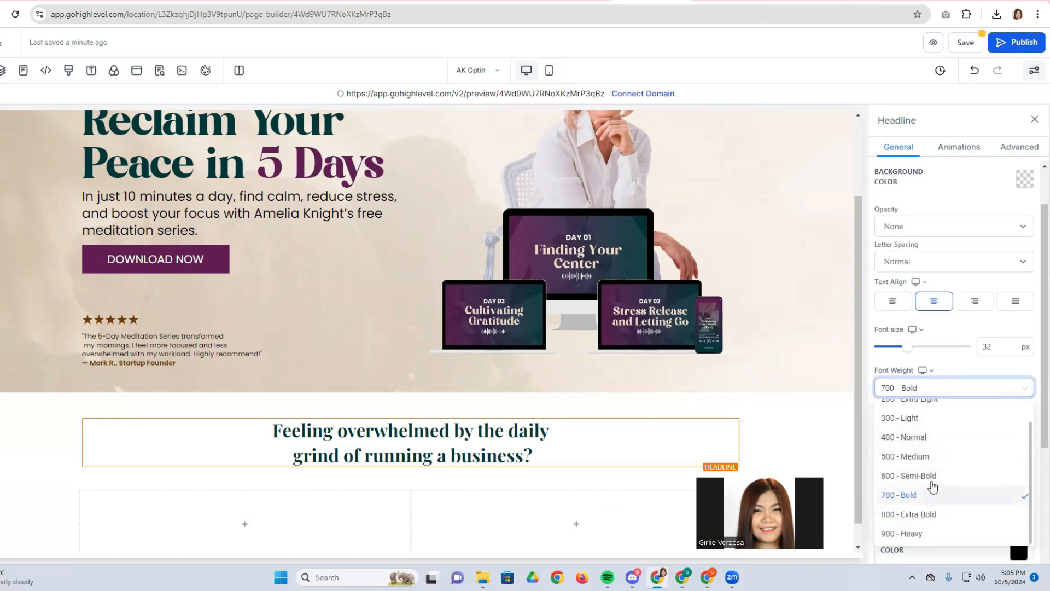
left_click(926, 441)
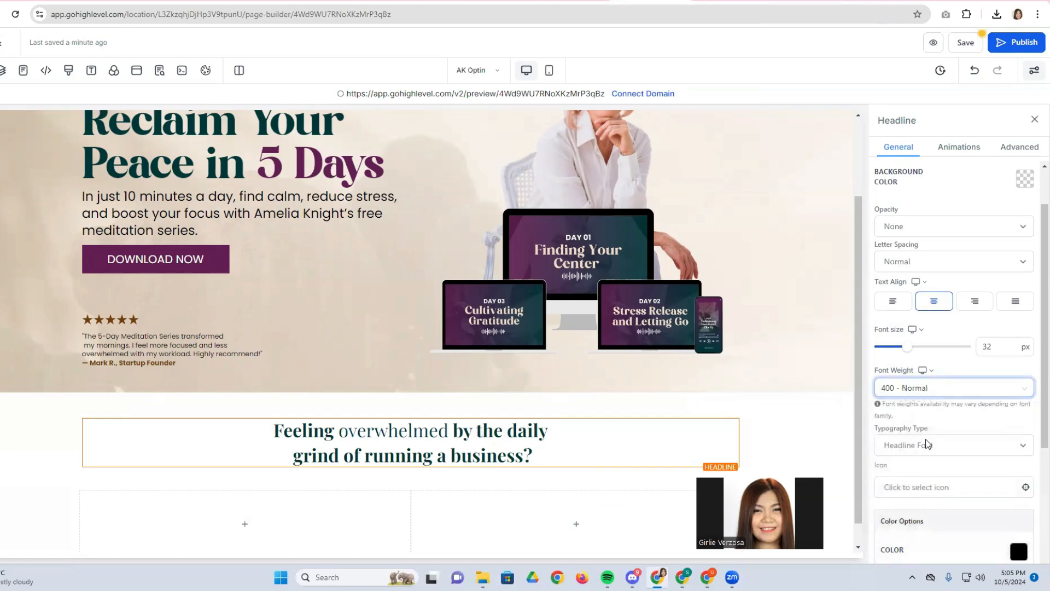
triple_click(453, 430)
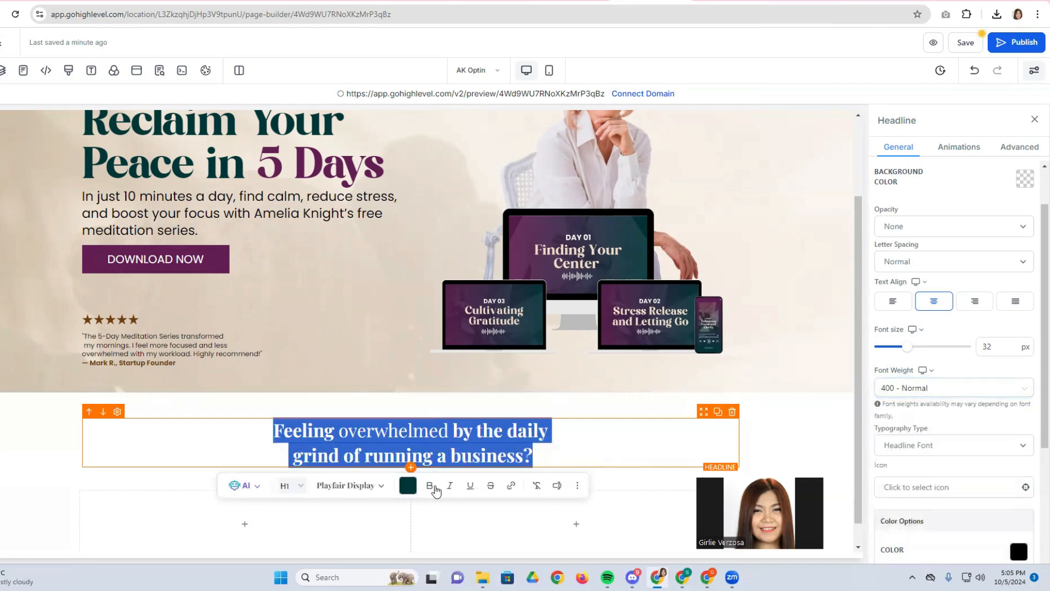
left_click(437, 486)
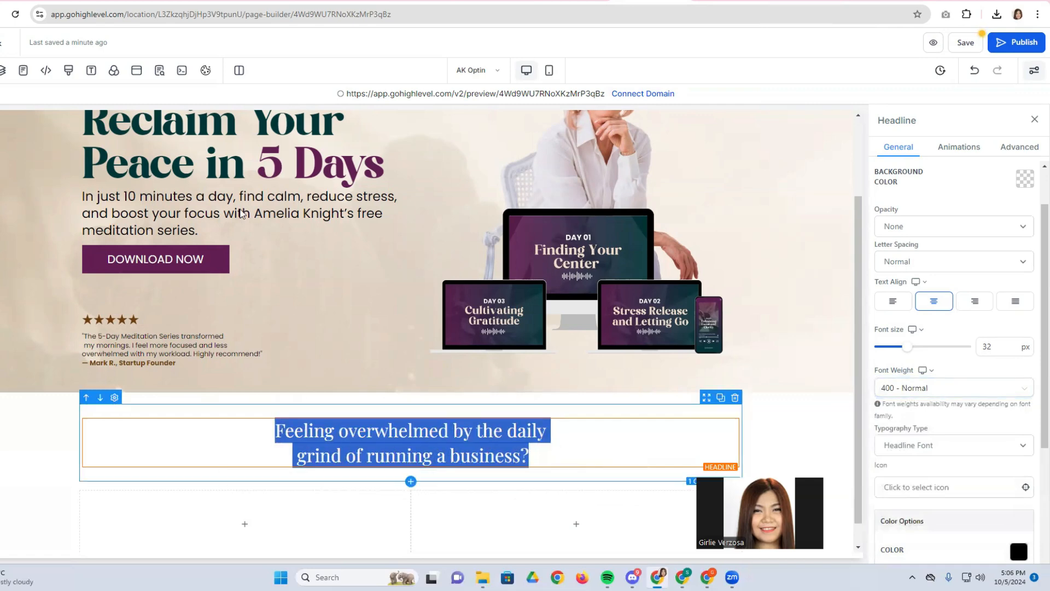
Style "overwhelmed" in bold italic with the purple brand color, matching the Canva heading, and add an extra space after the word.
left_click(329, 1)
double_click(480, 239)
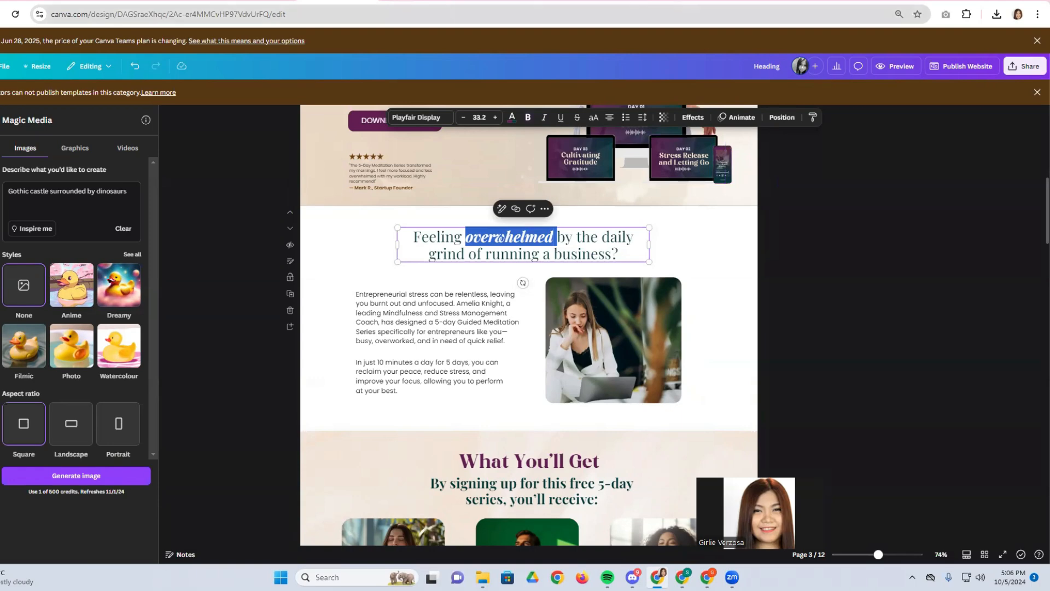
left_click(650, 2)
left_click(339, 431)
left_click_drag(339, 432, 444, 431)
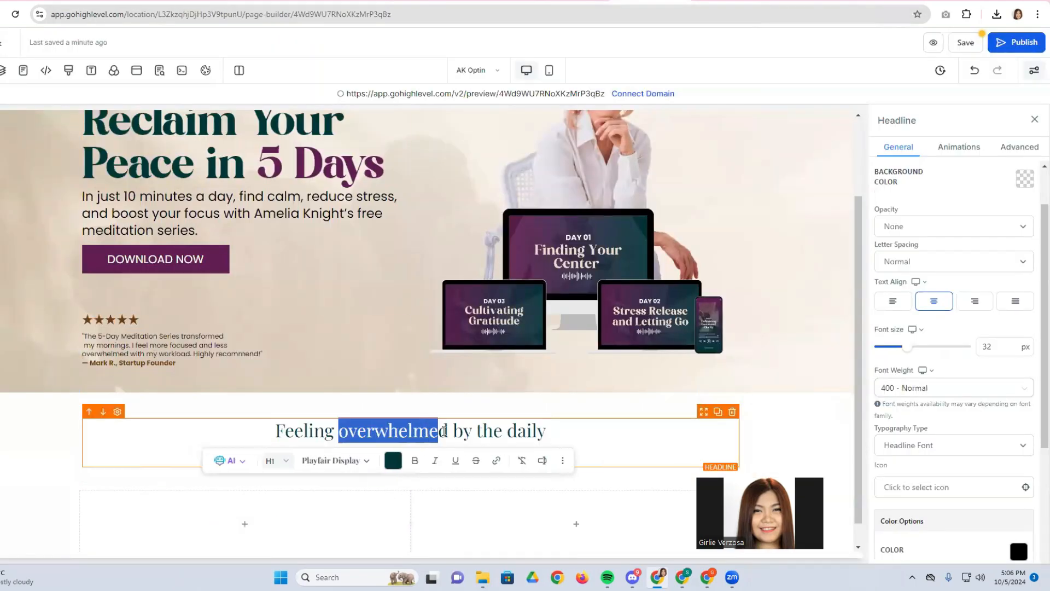
left_click(393, 460)
left_click(413, 311)
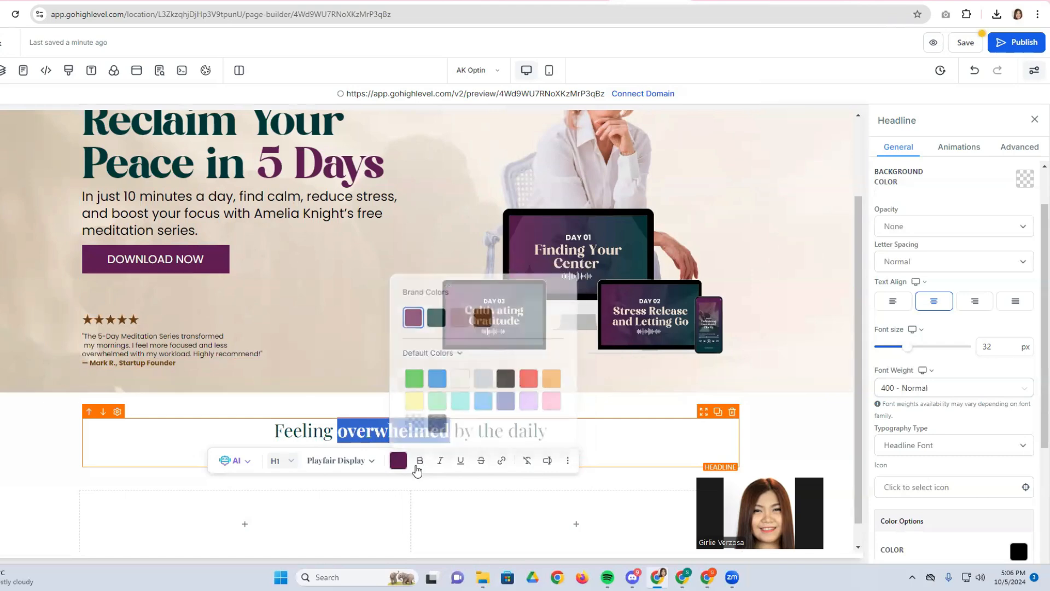
left_click(439, 462)
left_click(204, 440)
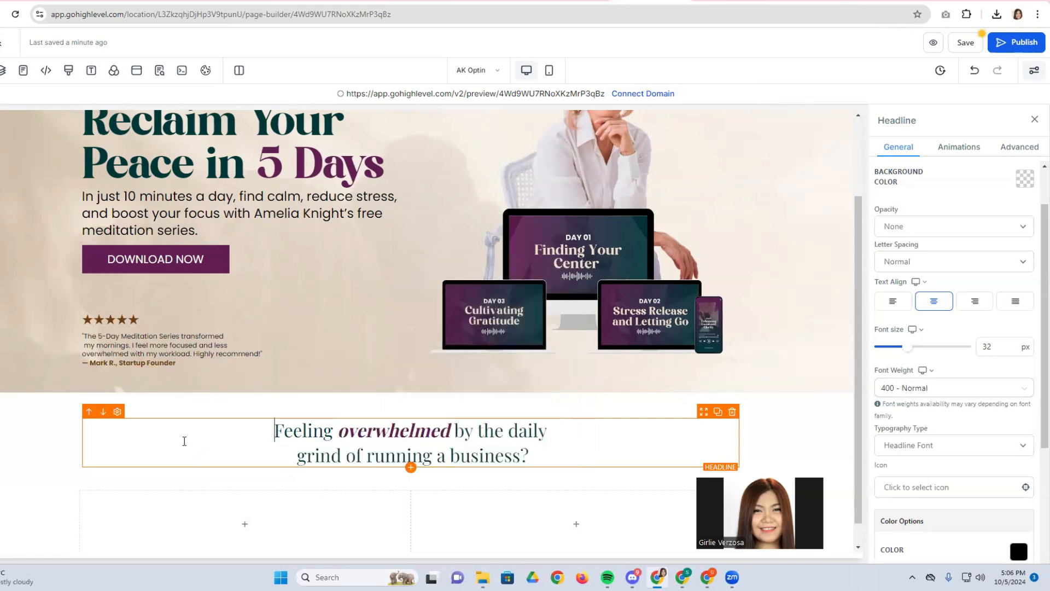
scroll(178, 446, "down", 1)
left_click(430, 409)
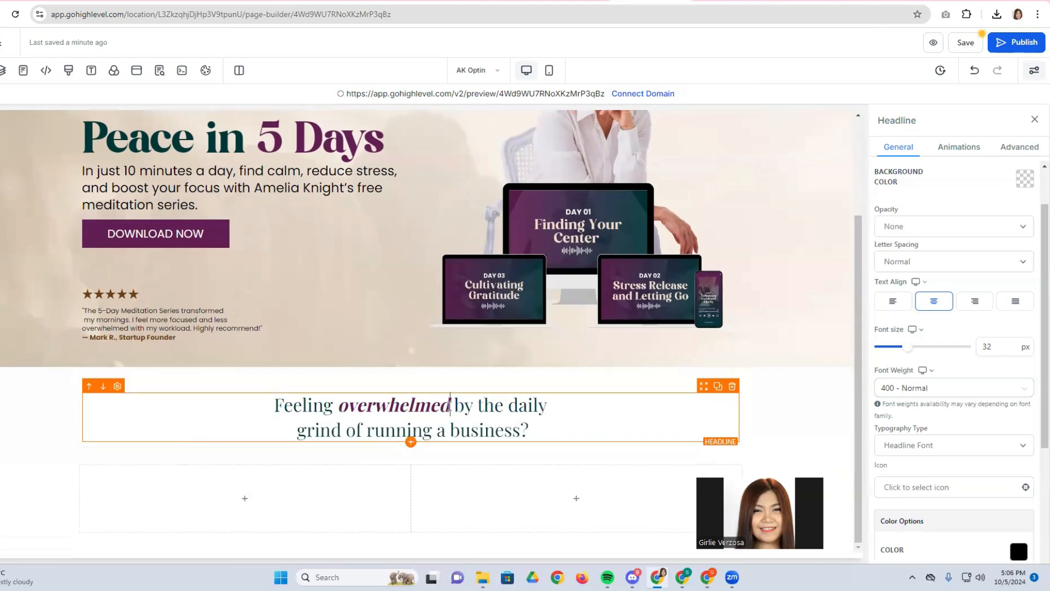
Add a Paragraph element to the first column of the two-column row below the headline.
mouse_move(235, 487)
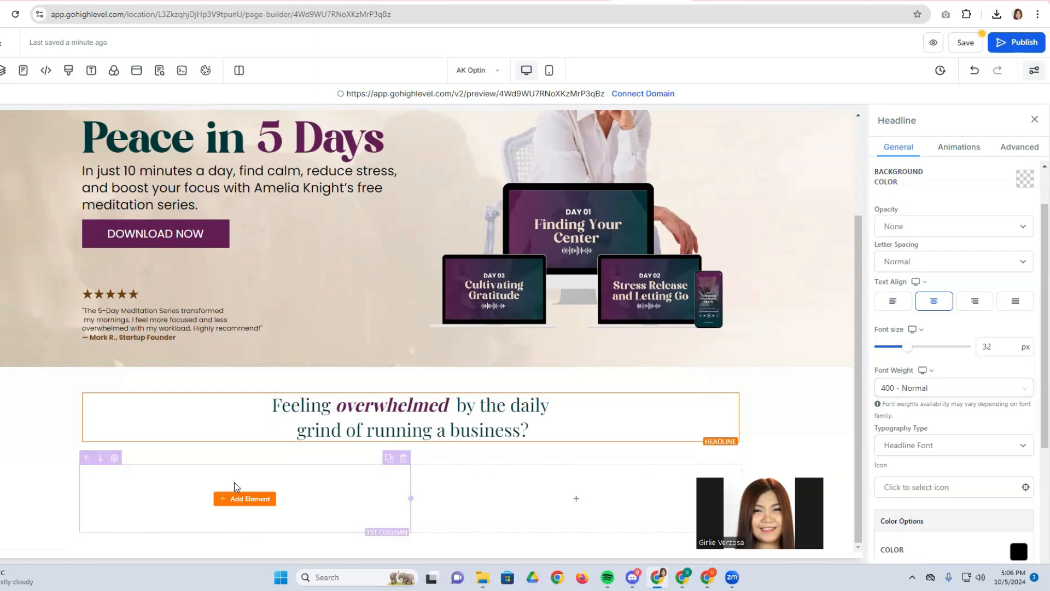
left_click(254, 497)
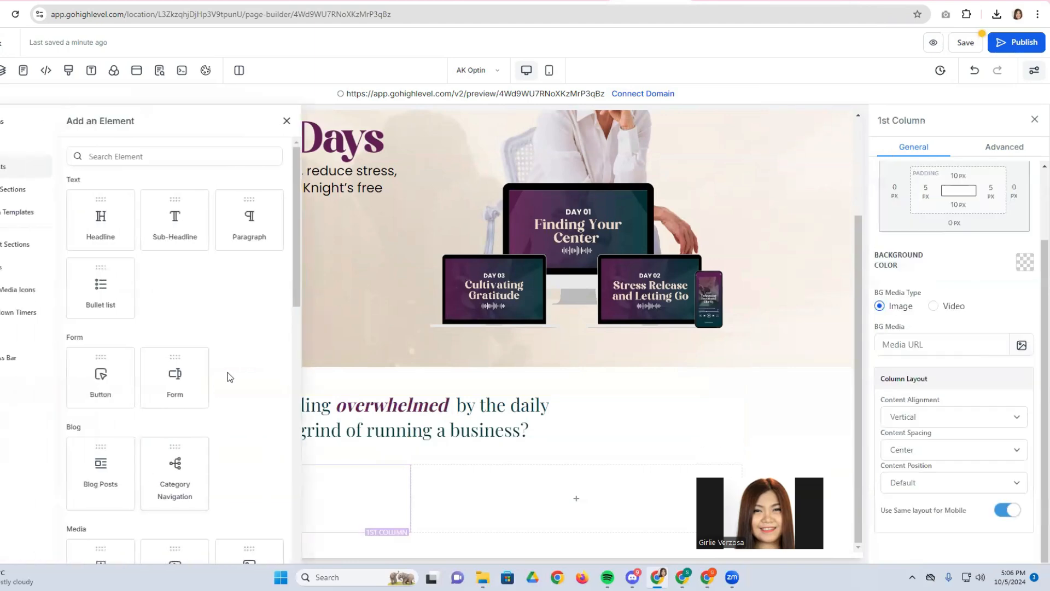
left_click_drag(232, 235, 164, 495)
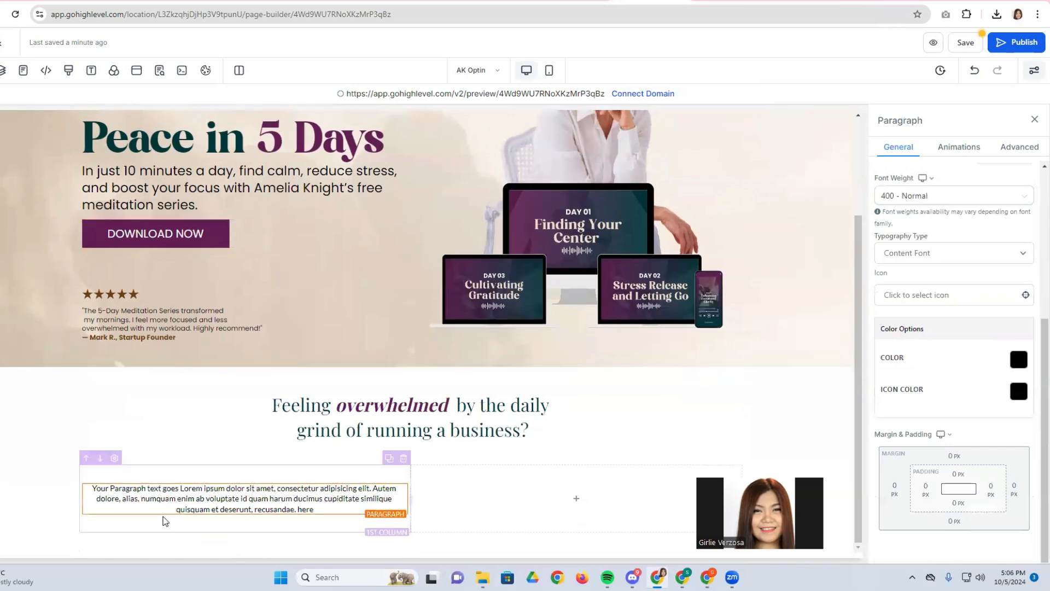
left_click(252, 480)
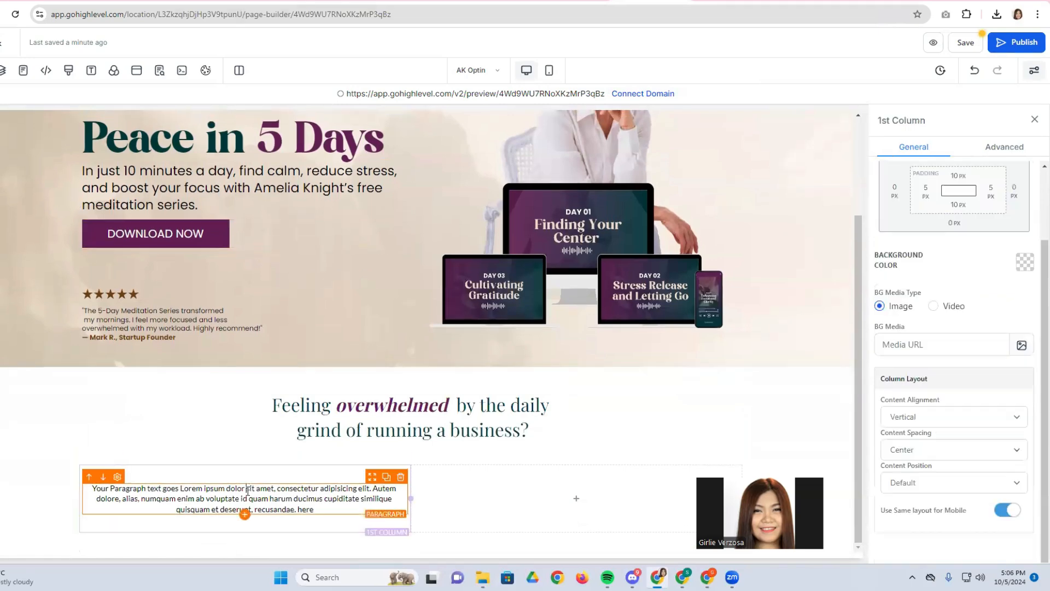
Set the placeholder paragraph in the first column to the Poppins font and left-align it.
left_click(248, 490)
triple_click(124, 497)
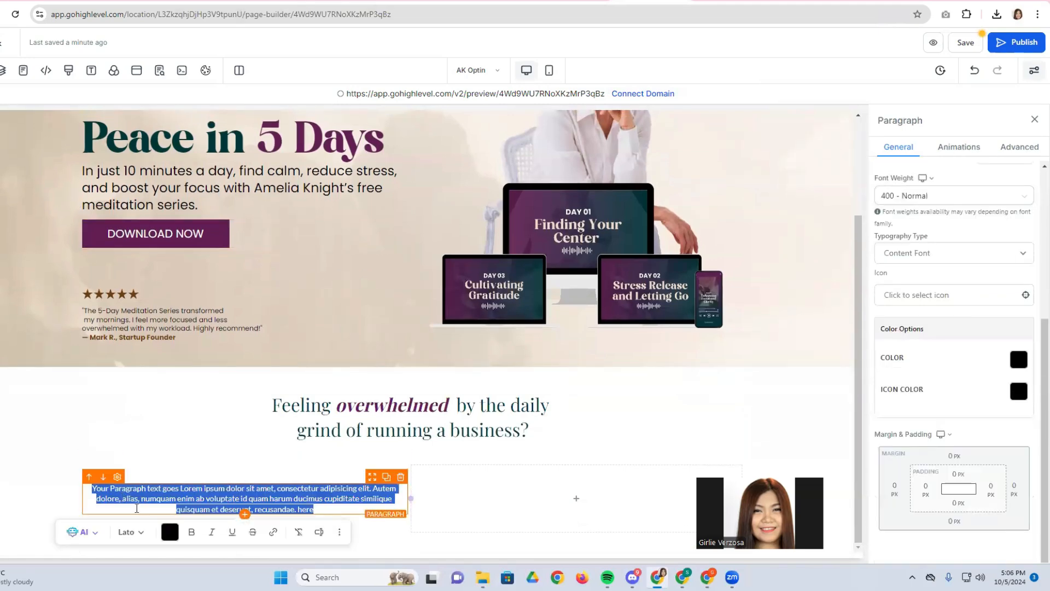
left_click(126, 533)
left_click(140, 508)
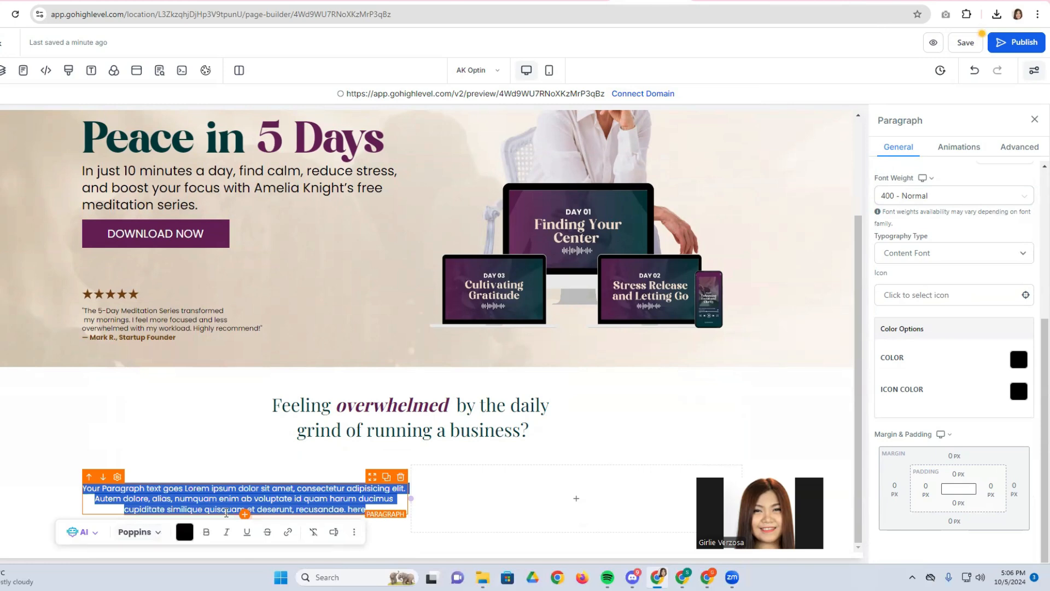
scroll(892, 371, "up", 5)
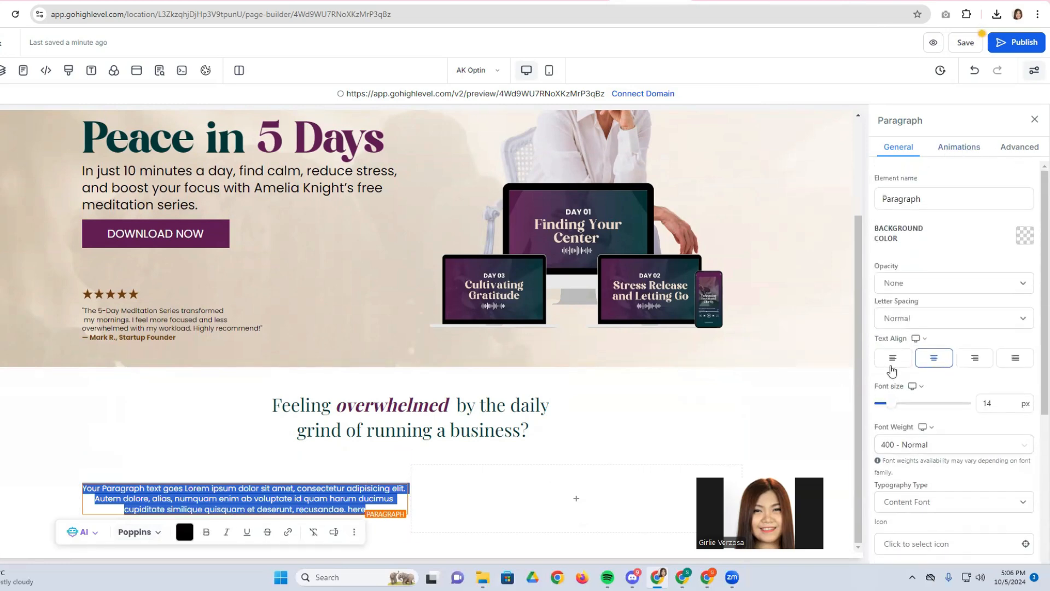
left_click(892, 364)
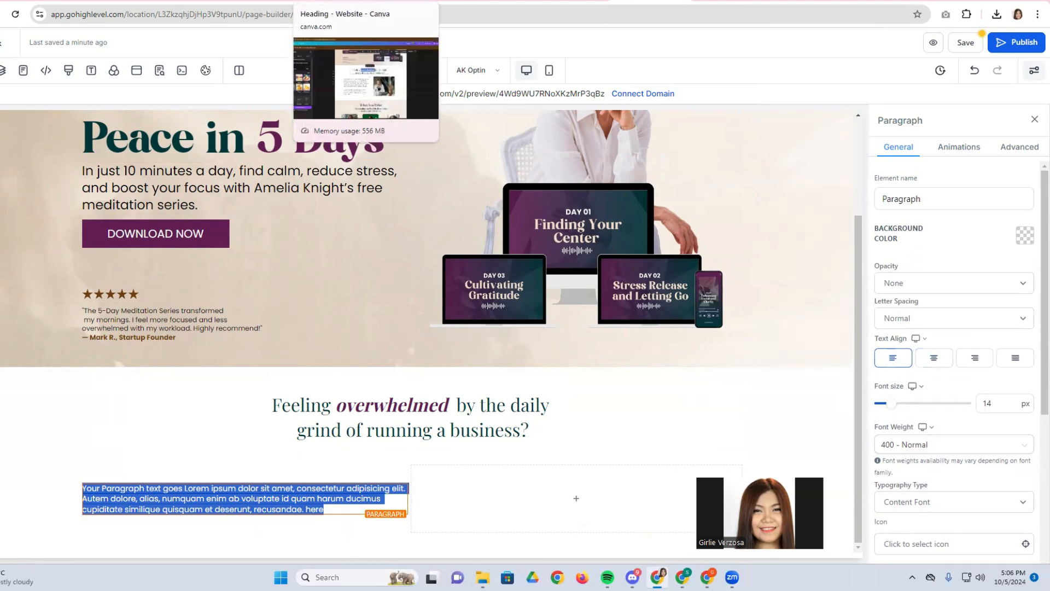
Copy the "Entrepreneurial stress can be relentless" paragraph from Canva and paste it over the placeholder text in GoHighLevel.
left_click(337, 2)
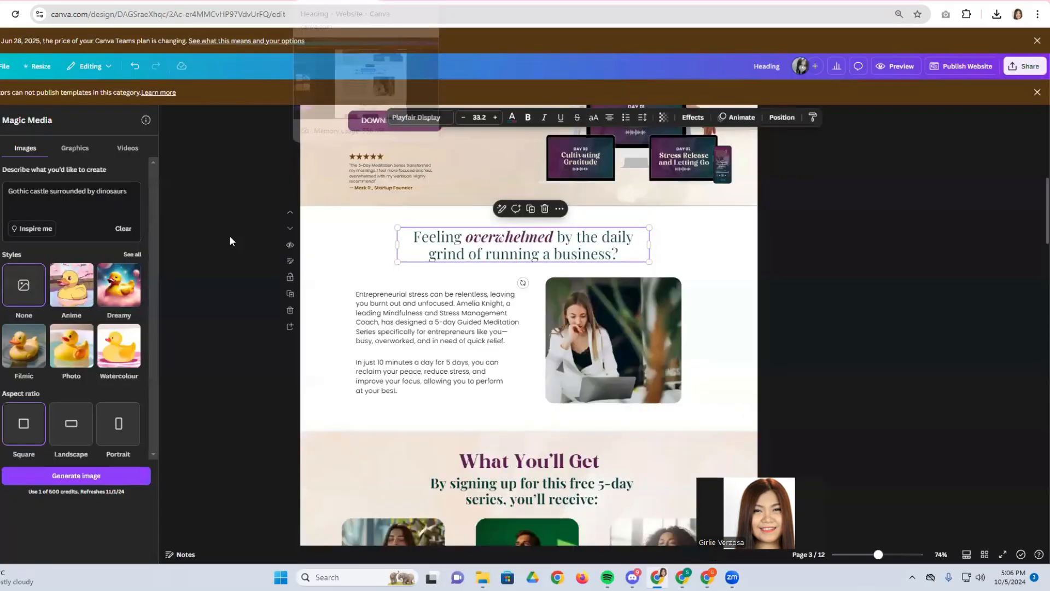
double_click(364, 330)
key("ctrl+c")
right_click(368, 320)
left_click(385, 104)
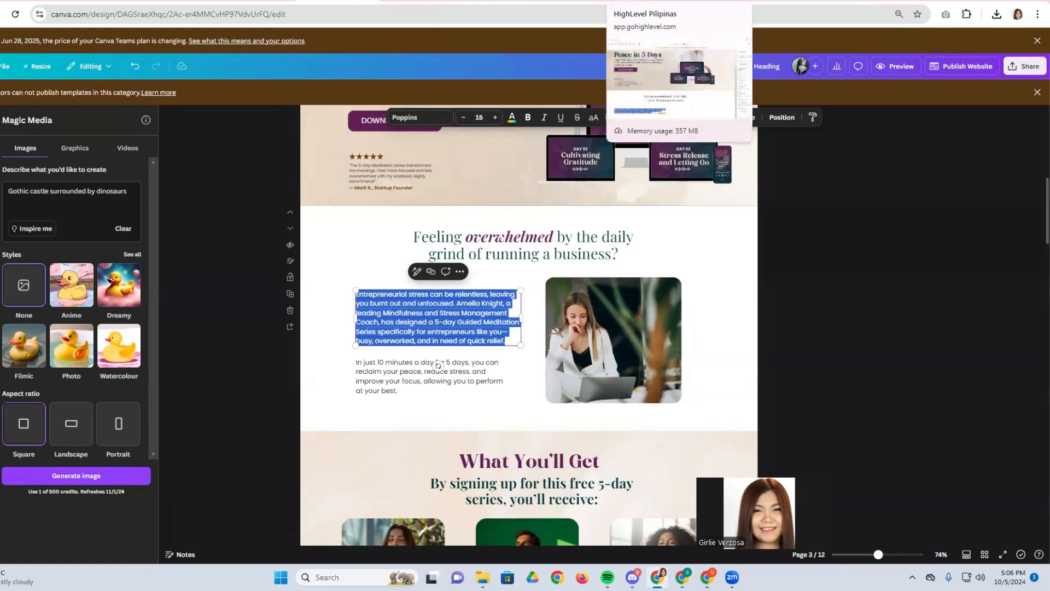
left_click(649, 1)
right_click(263, 511)
left_click(281, 322)
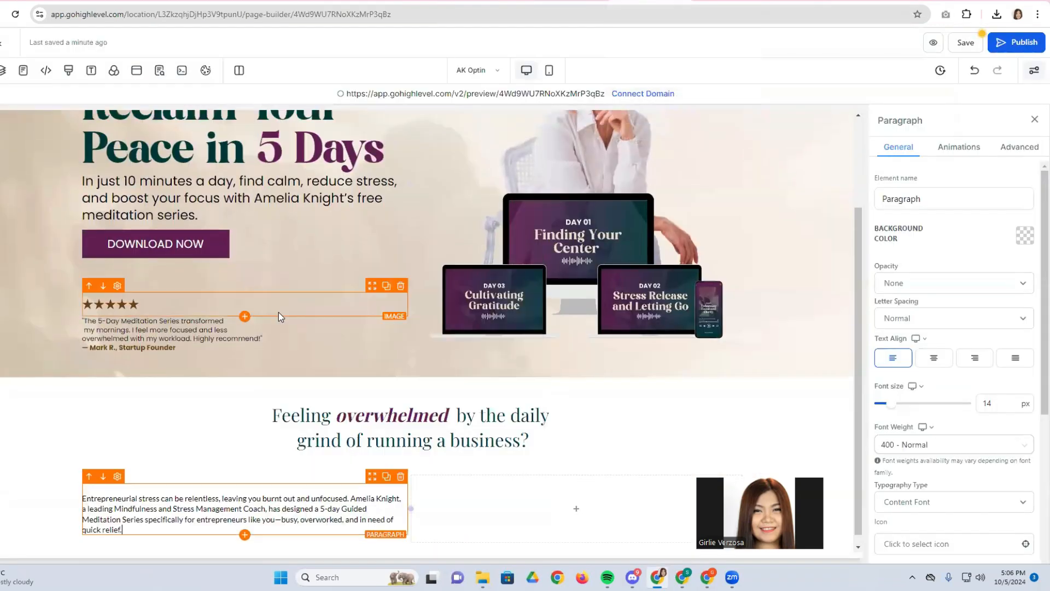
Insert two line breaks after "quick relief." in the paragraph and switch to the Canva design.
triple_click(95, 493)
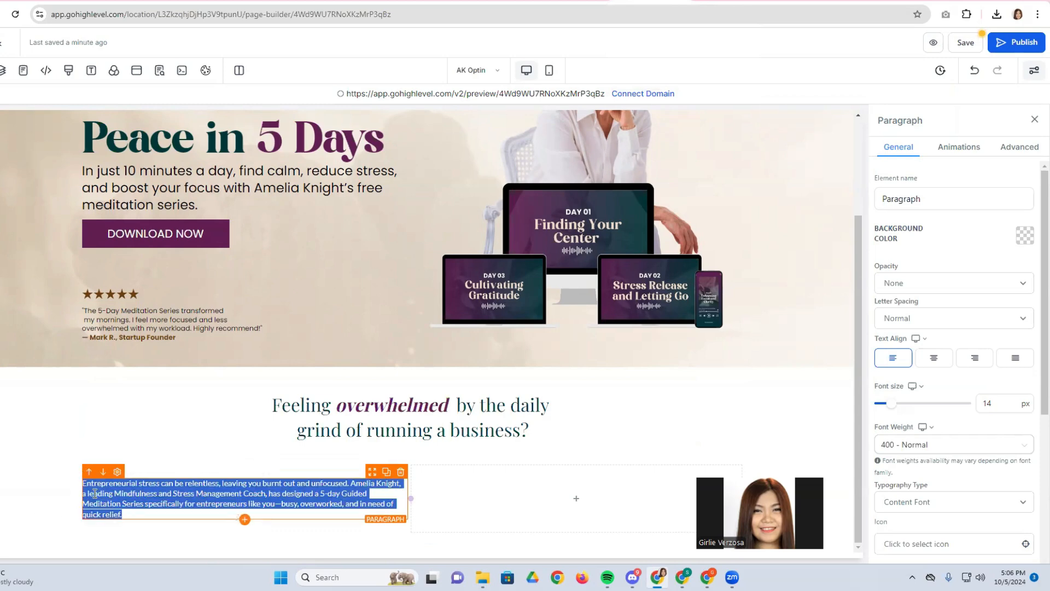
left_click(138, 515)
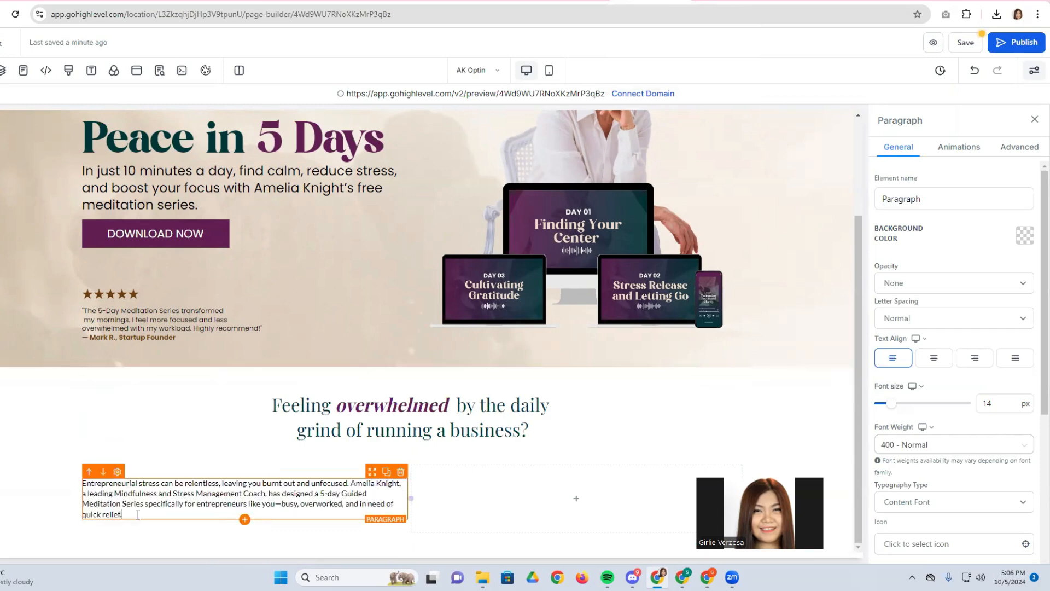
key("Return")
key("Return")
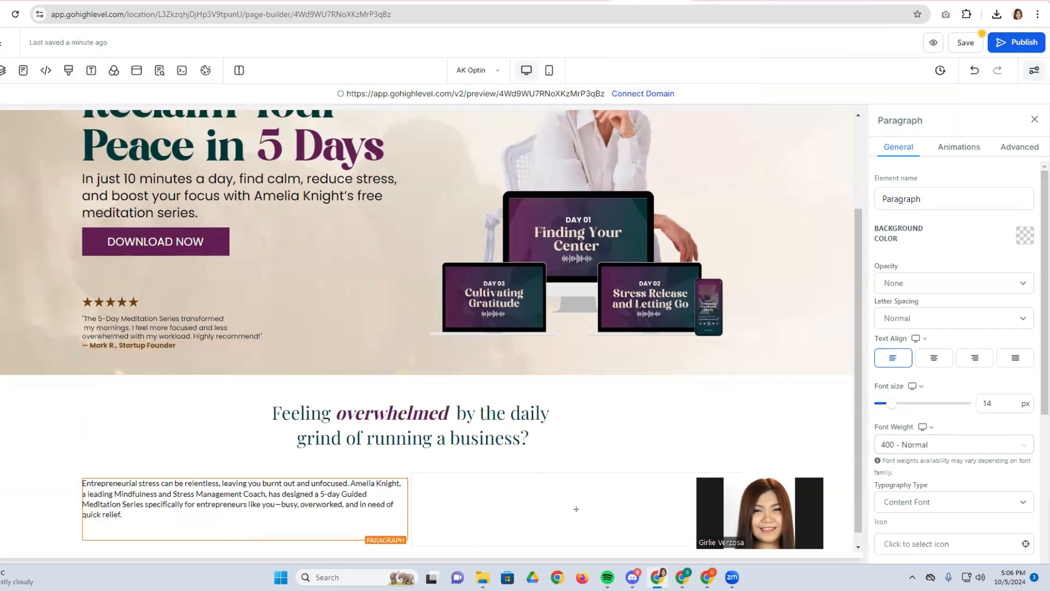
left_click(338, 1)
double_click(372, 386)
key("ctrl+c")
right_click(372, 386)
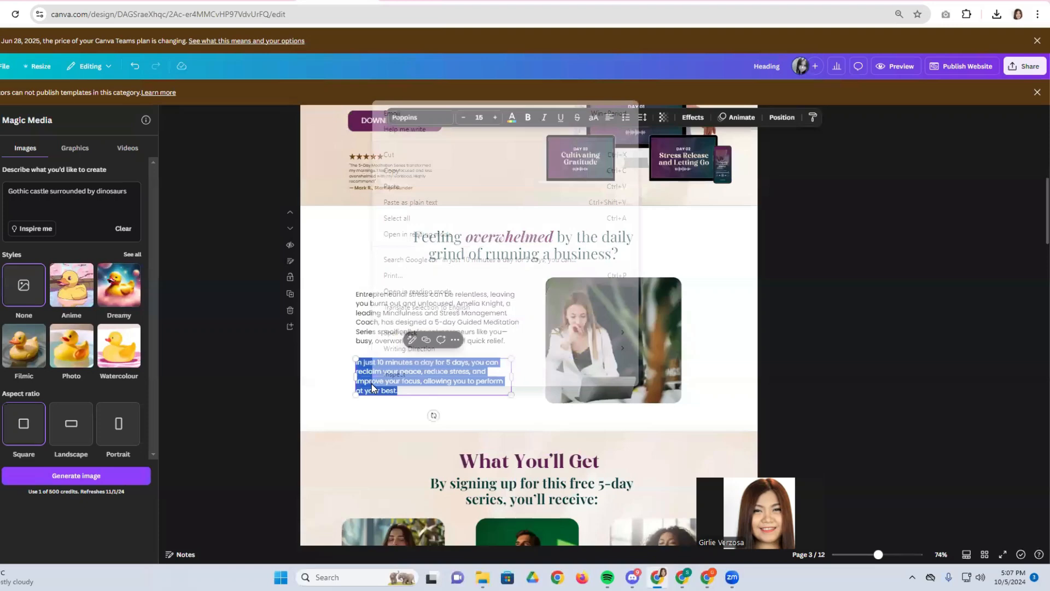
left_click(402, 187)
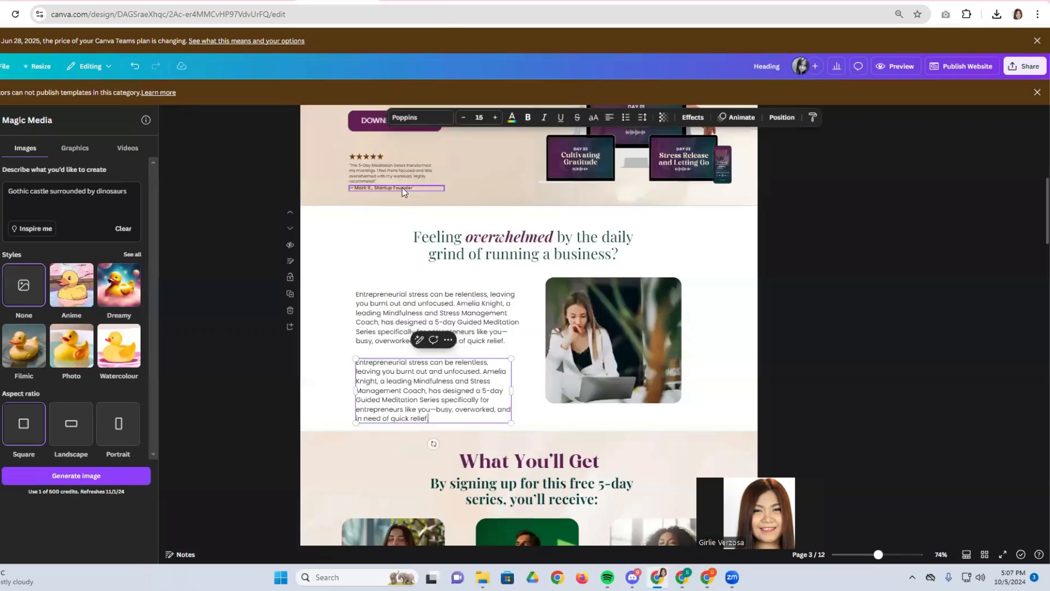
Restore the overwritten "In just 10 minutes a day" paragraph in Canva and copy it into GoHighLevel below the first paragraph, leaving one blank line between.
triple_click(418, 383)
right_click(418, 383)
left_click(437, 170)
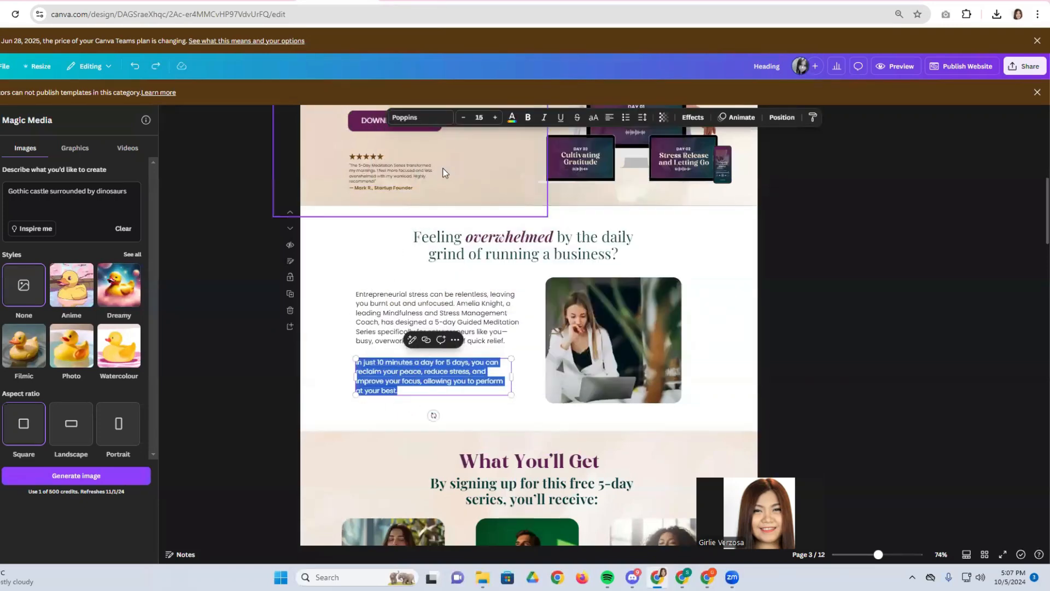
left_click(650, 0)
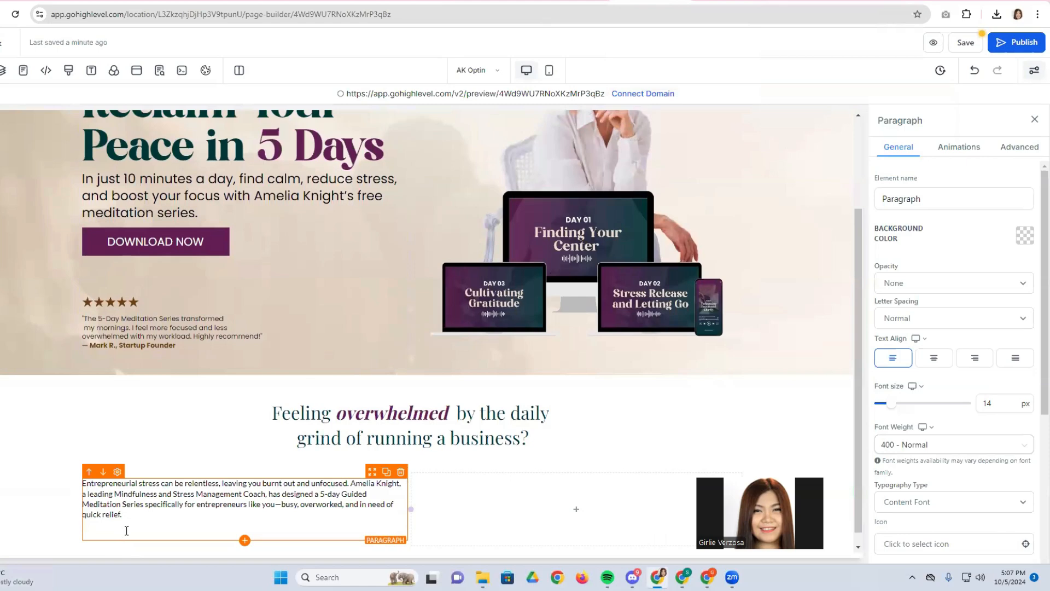
key("ctrl+v")
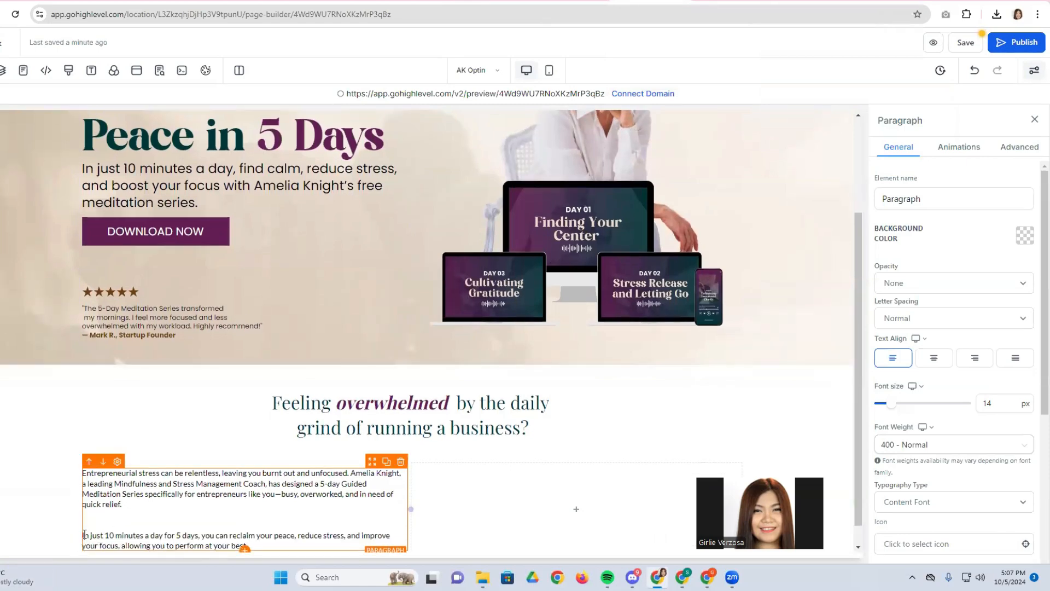
key("BackSpace")
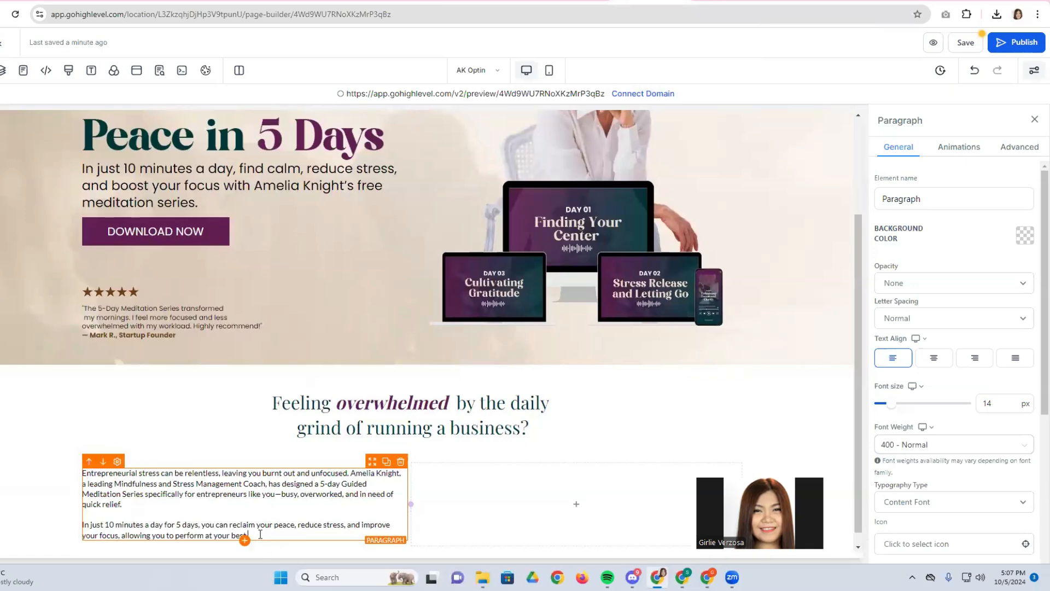
Change the font of all text in the two-part paragraph to Poppins.
left_click_drag(262, 535, 83, 461)
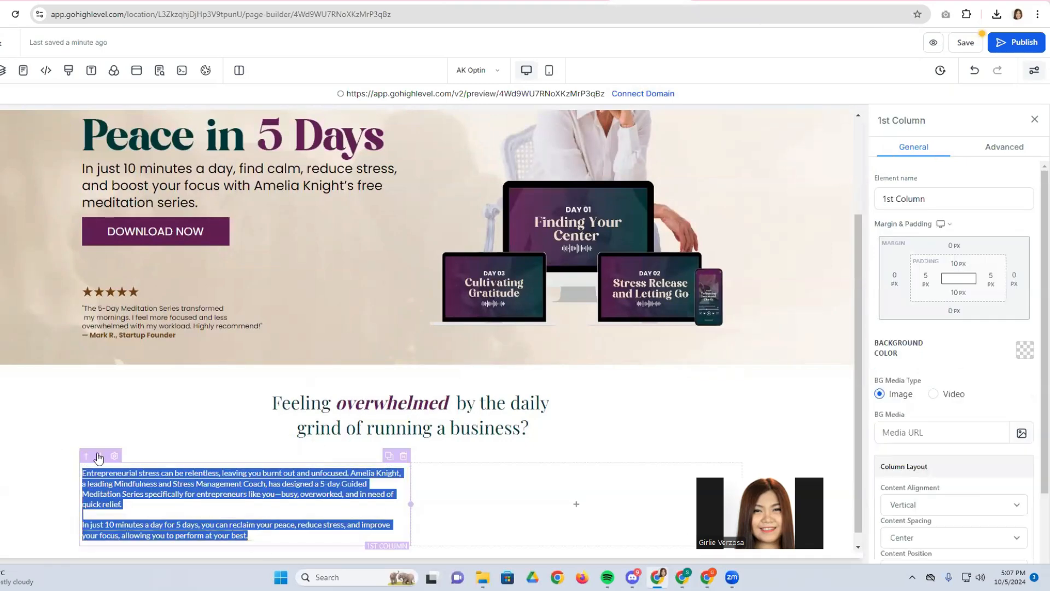
left_click(121, 487)
key("ctrl+a")
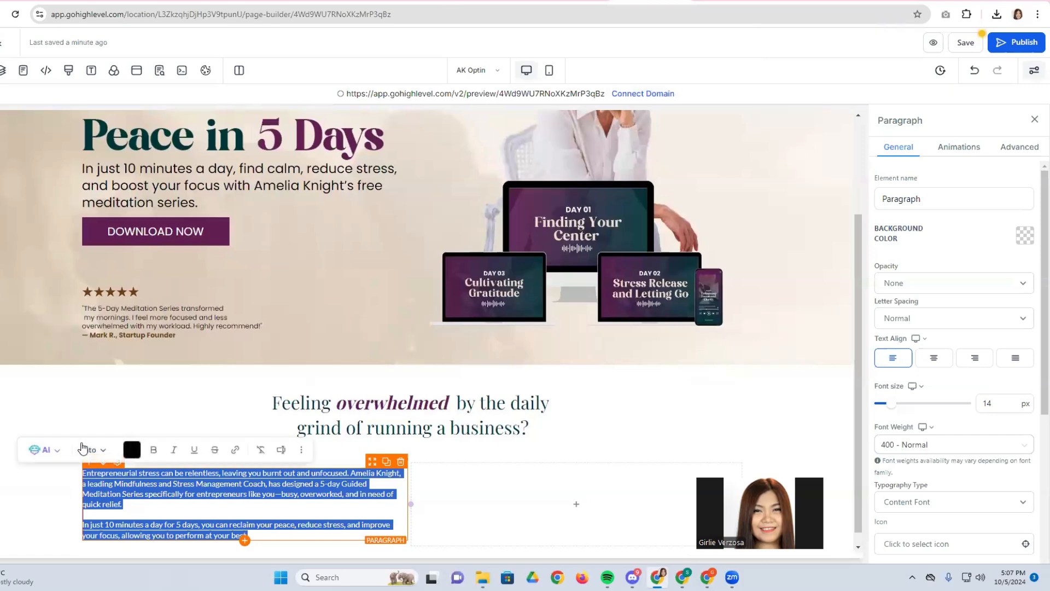
left_click(88, 450)
left_click(112, 422)
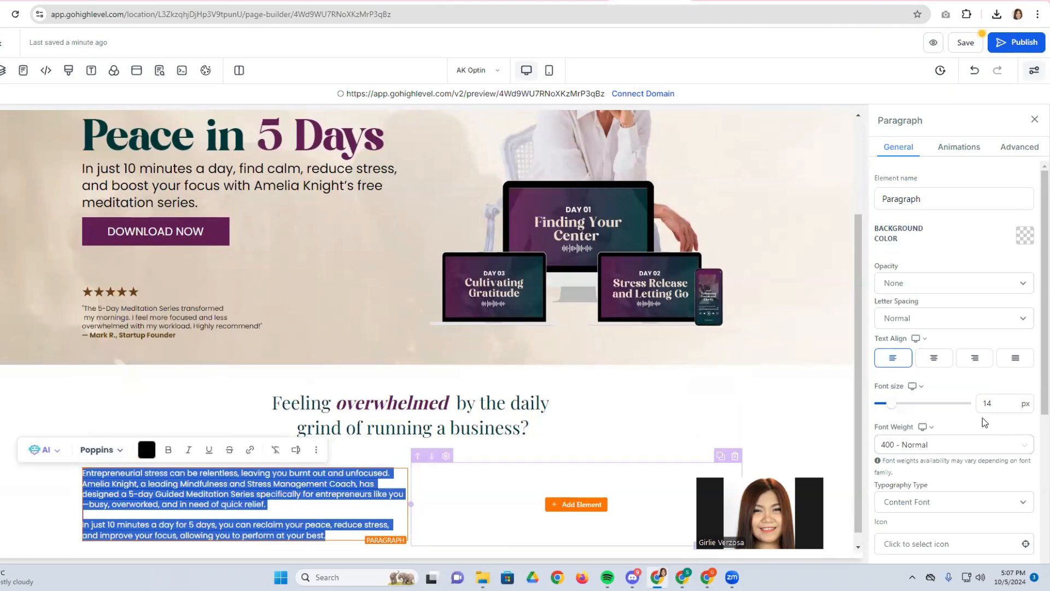
Try a 16 px font size for the paragraph text and settle on 18 px.
double_click(997, 404)
type("16")
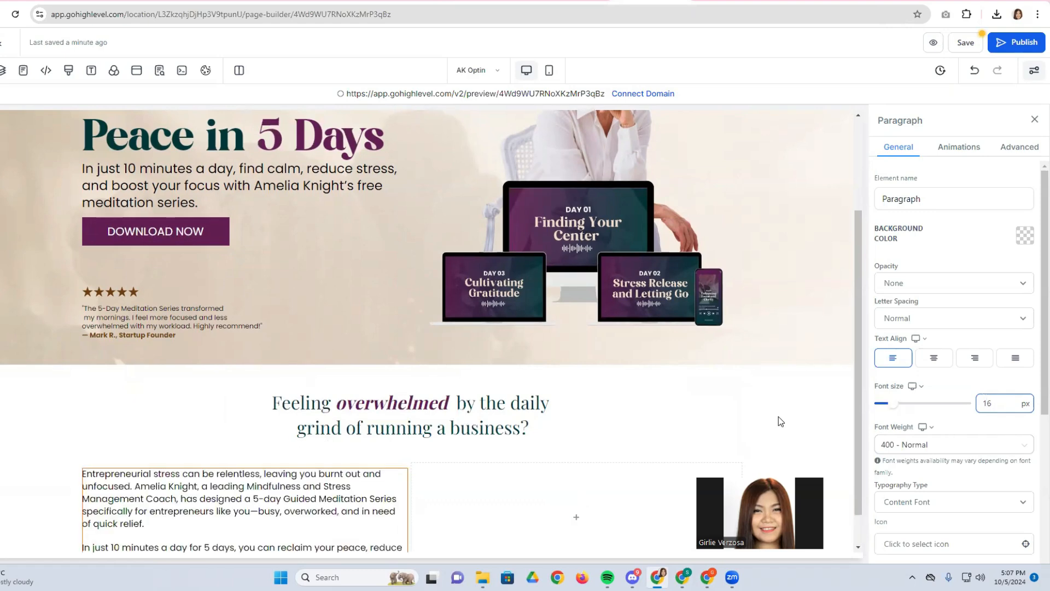
scroll(416, 494, "down", 1)
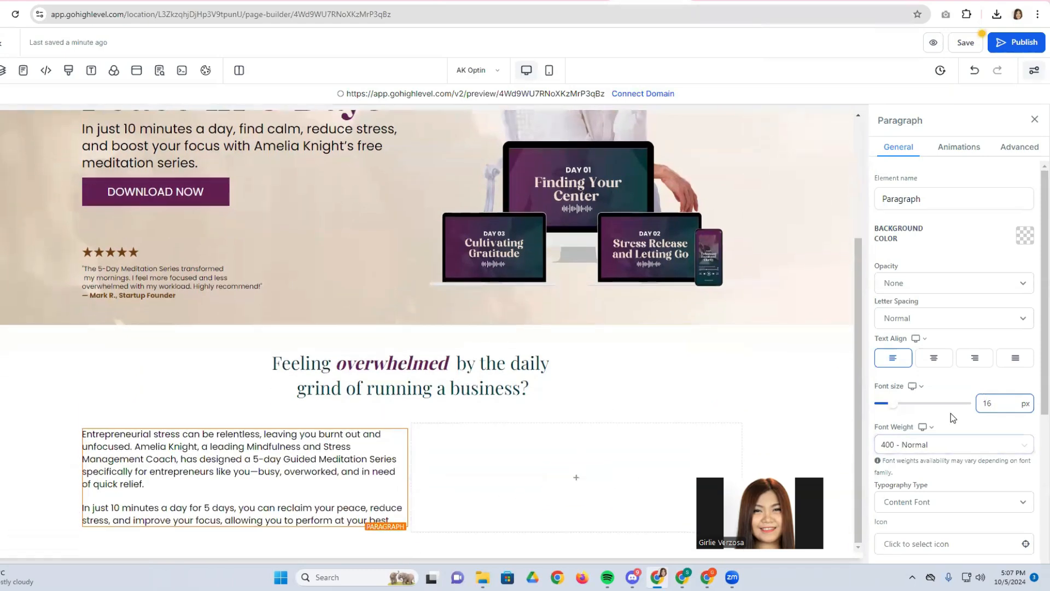
left_click_drag(998, 406, 971, 405)
type("1")
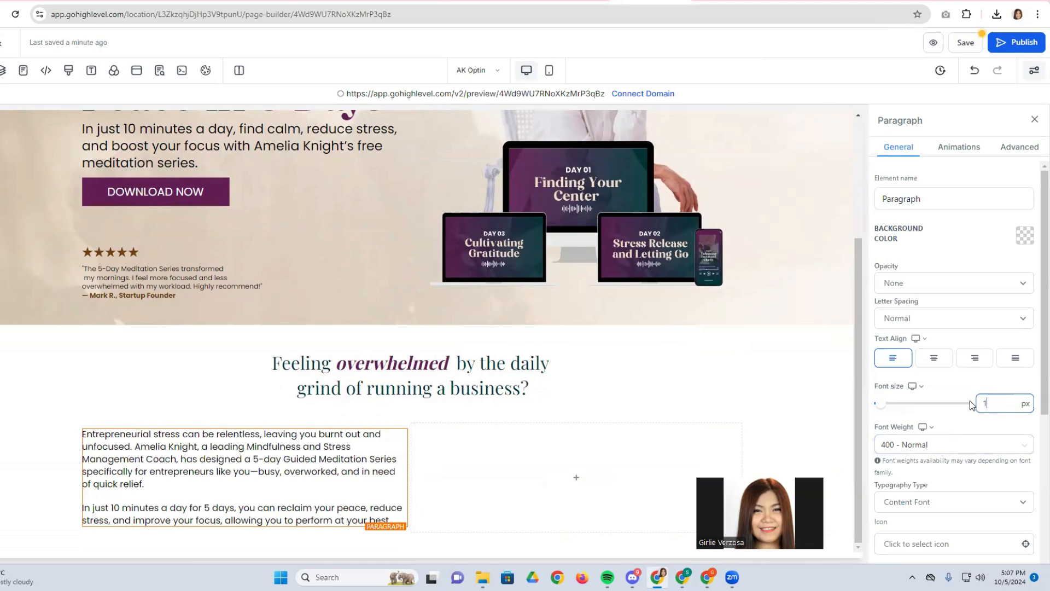
type("8")
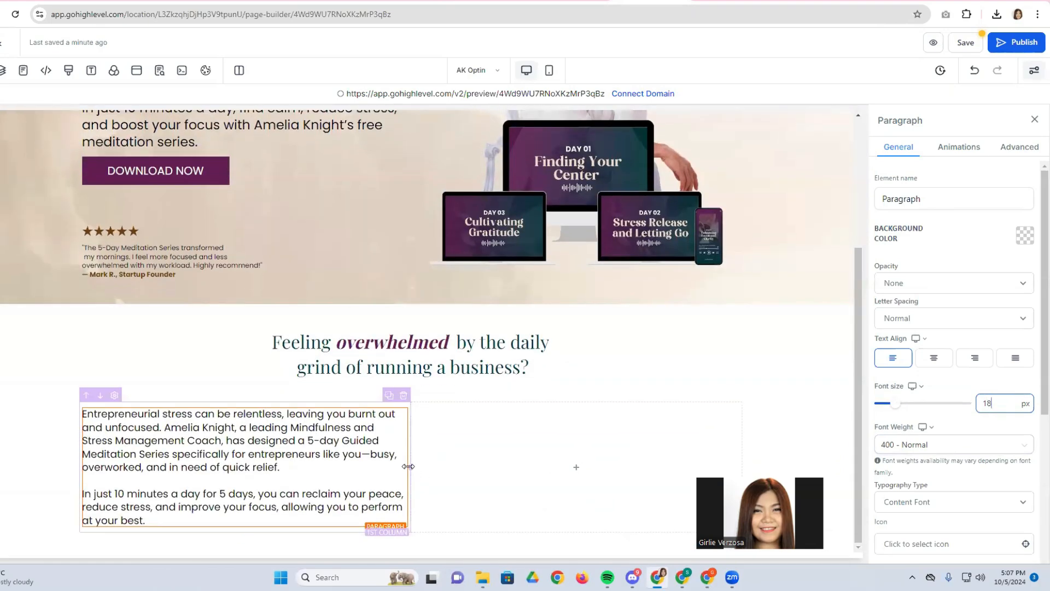
Try 80 px of right padding on the paragraph and settle on 60 px.
scroll(999, 484, "down", 5)
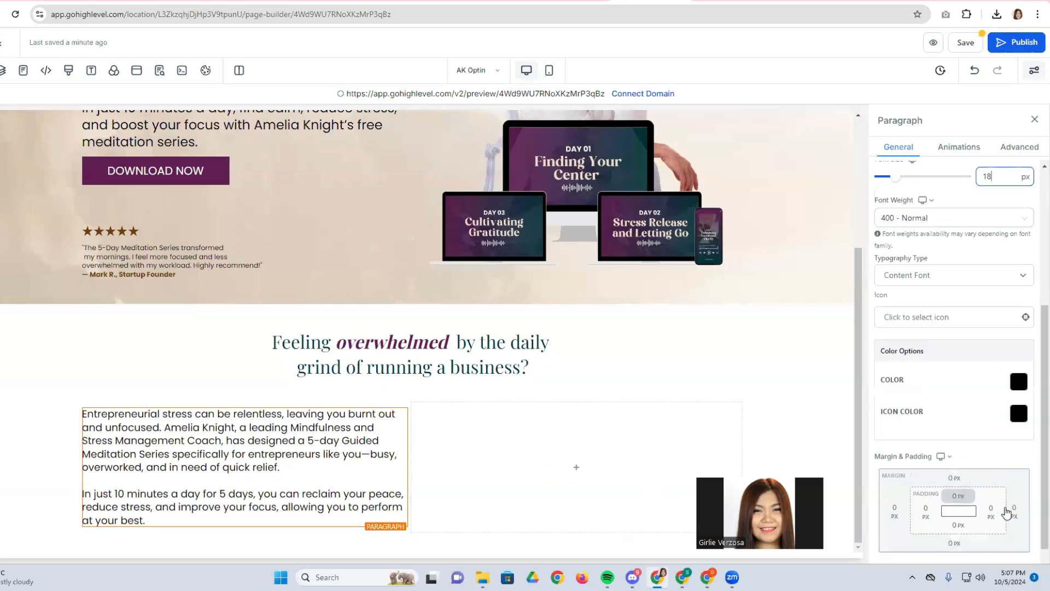
left_click(991, 486)
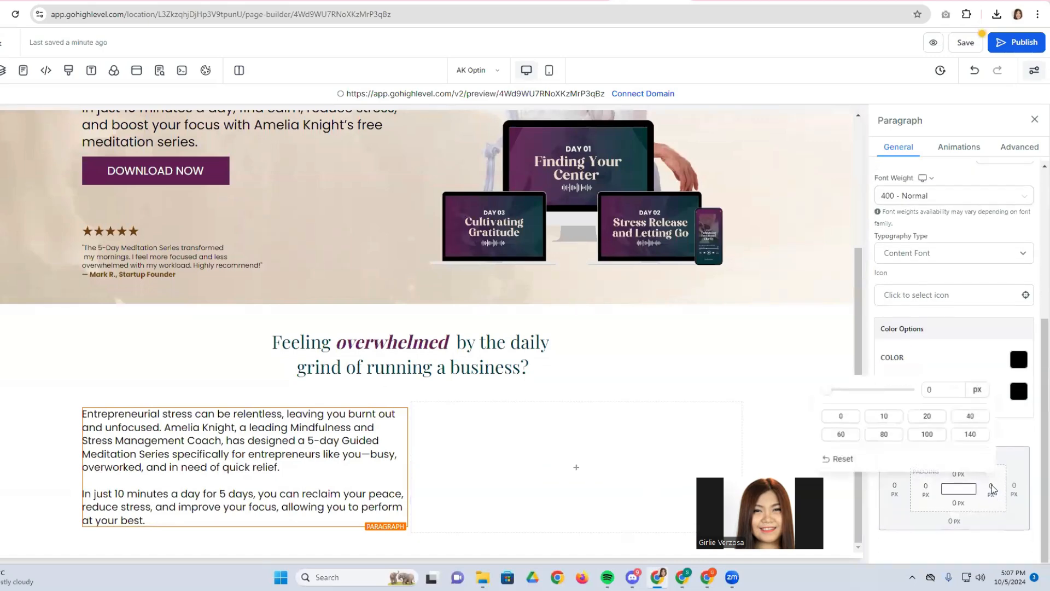
left_click(884, 434)
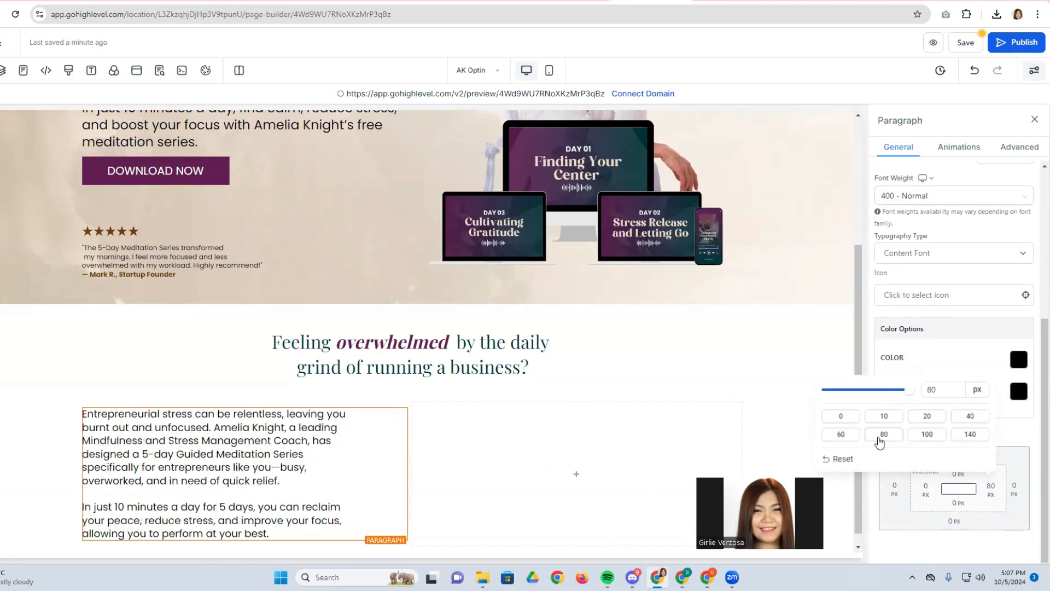
left_click(852, 435)
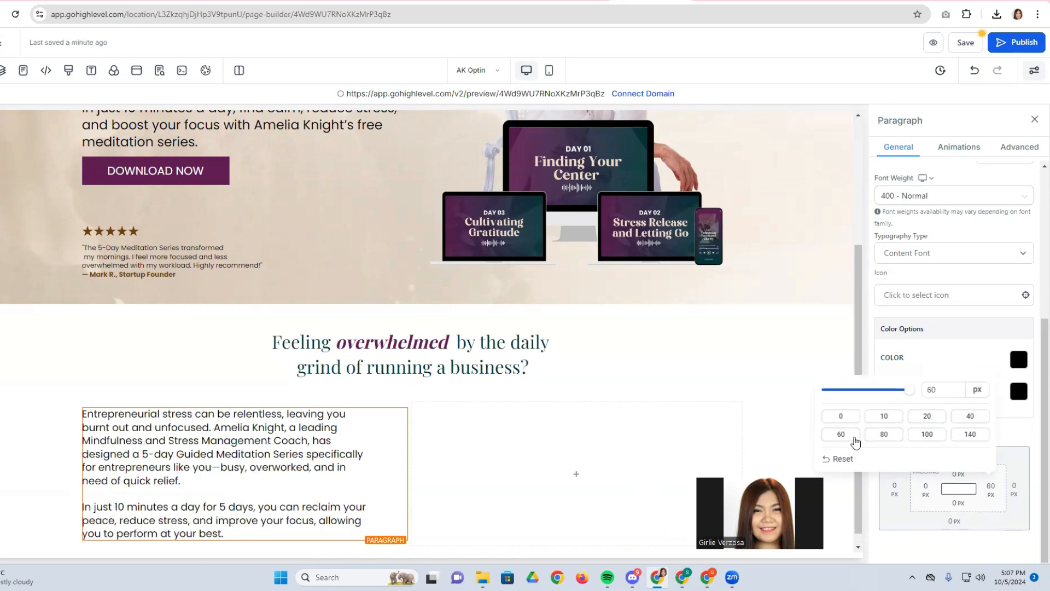
Add an Image element to the empty second column beside the paragraph.
scroll(497, 457, "down", 1)
left_click(559, 463)
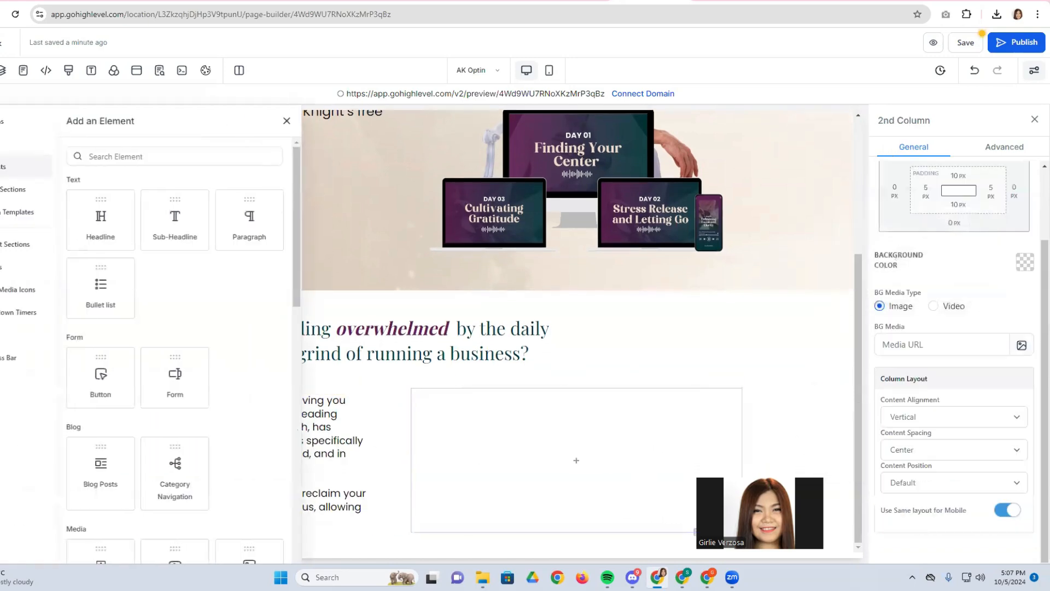
scroll(114, 375, "down", 3)
left_click_drag(249, 465, 559, 479)
scroll(569, 467, "down", 1)
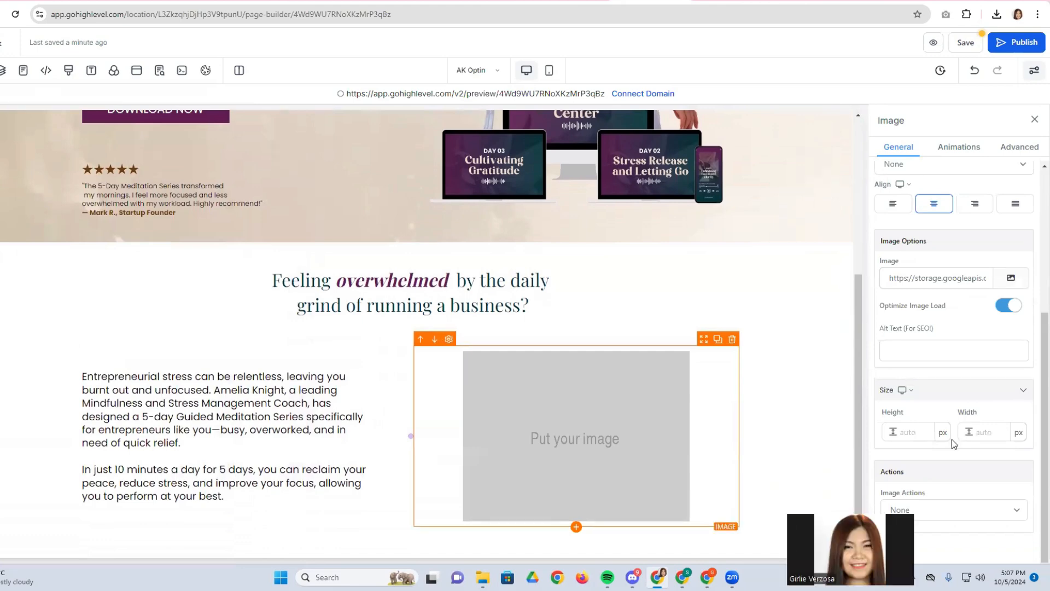
Set the image source to 8.png from the 001 subfolder of Template Shop in the media library.
left_click(1010, 278)
left_click(280, 203)
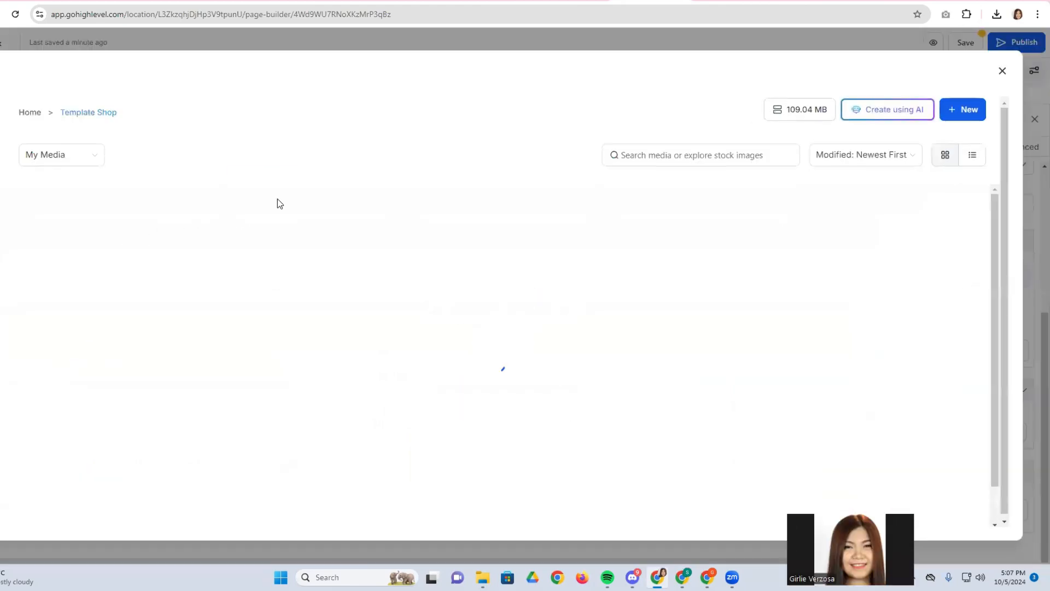
left_click(96, 202)
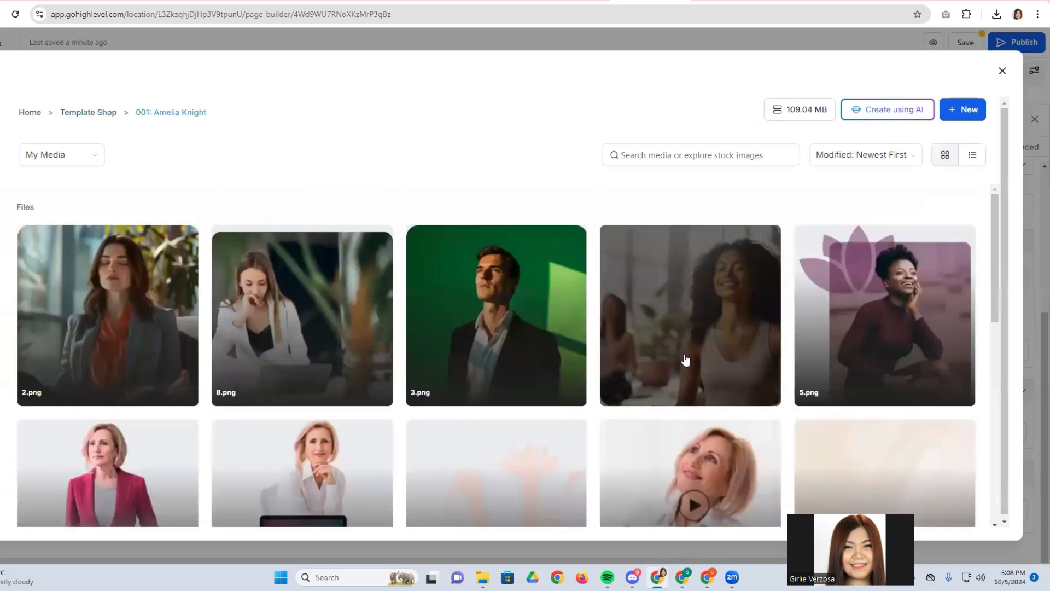
left_click(317, 346)
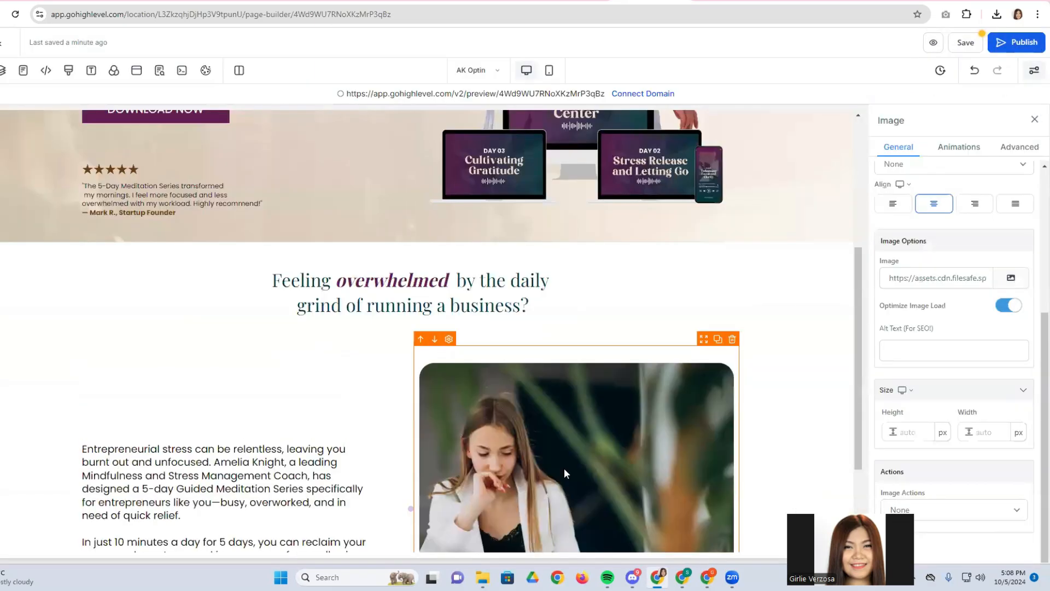
Try a 300 px width for the image and settle on 400 px.
scroll(563, 473, "down", 3)
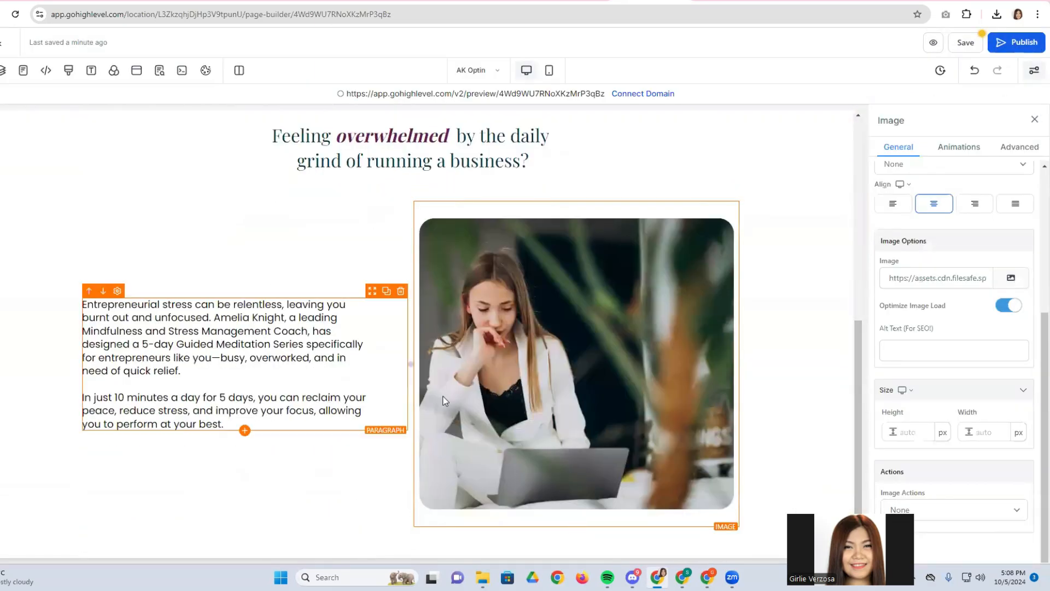
left_click(993, 431)
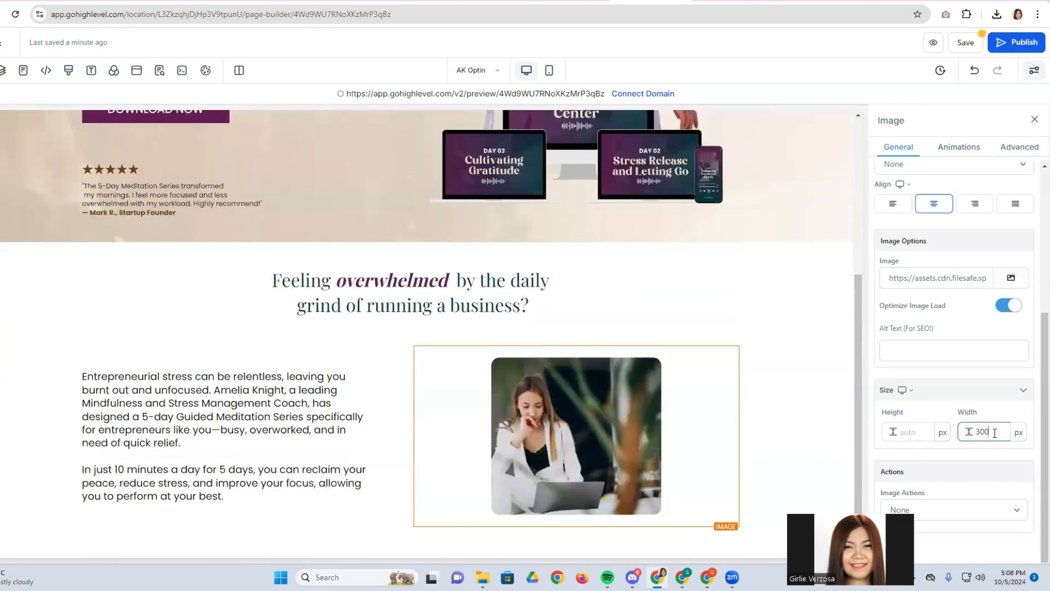
left_click_drag(995, 432, 977, 431)
key("BackSpace")
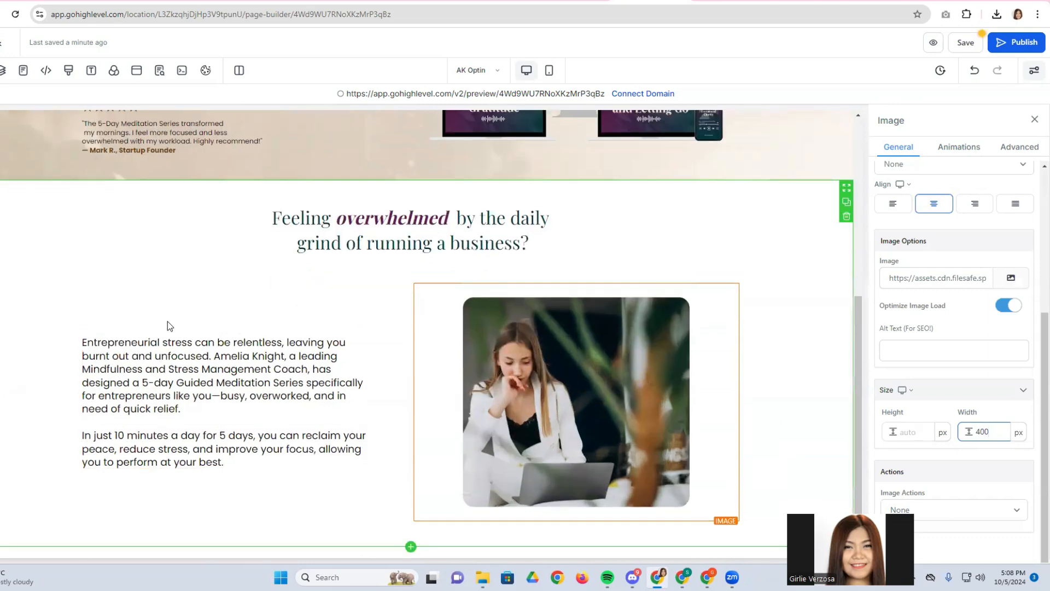
left_click(300, 293)
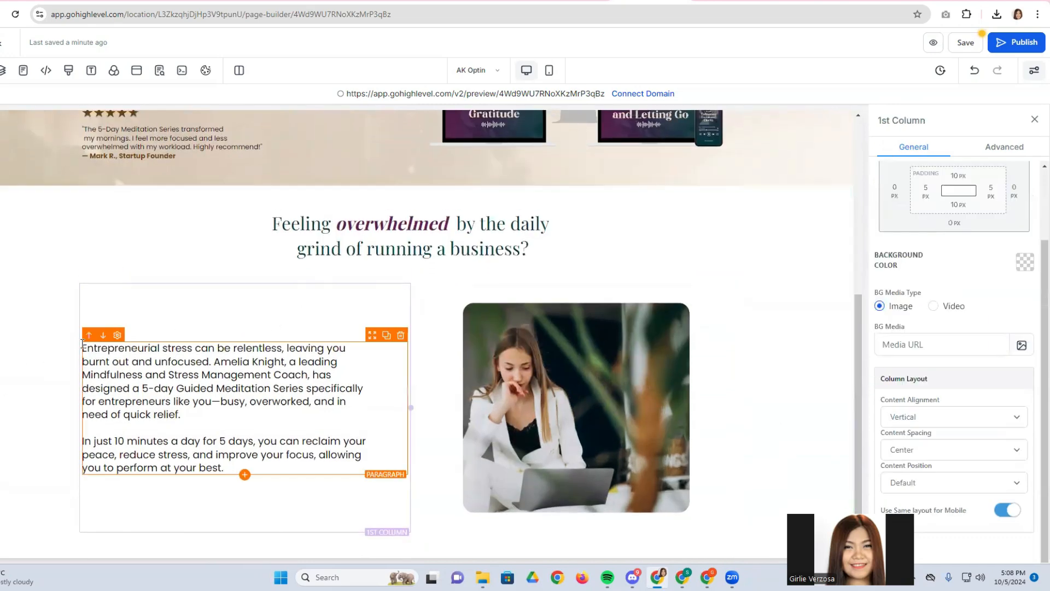
left_click(83, 344)
left_click(744, 446)
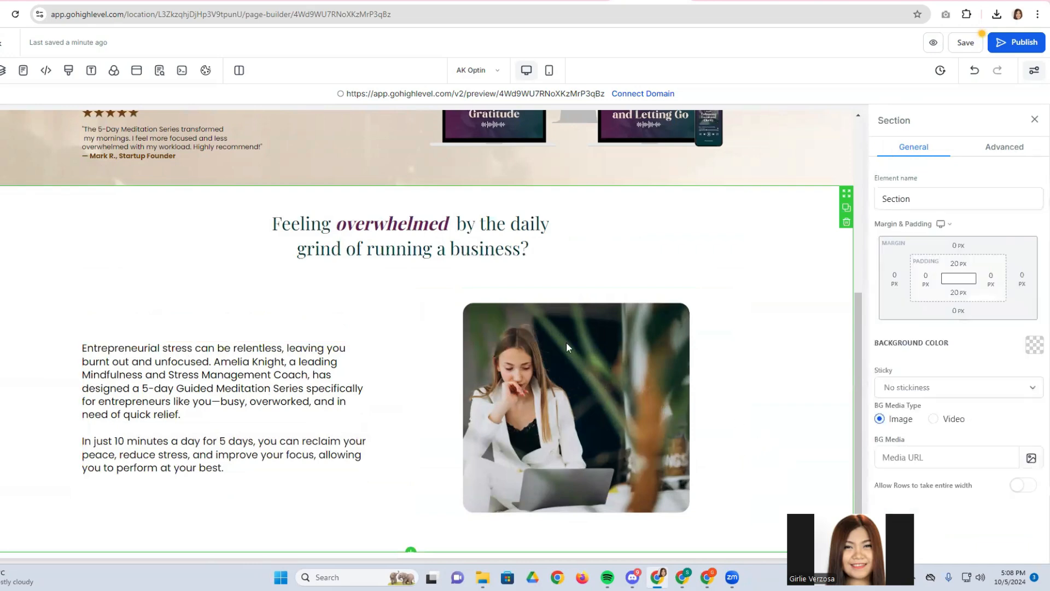
Set the font size of the "Feeling overwhelmed by the daily grind of running a business?" headline to 48 px.
left_click(260, 229)
left_click_drag(259, 229, 599, 264)
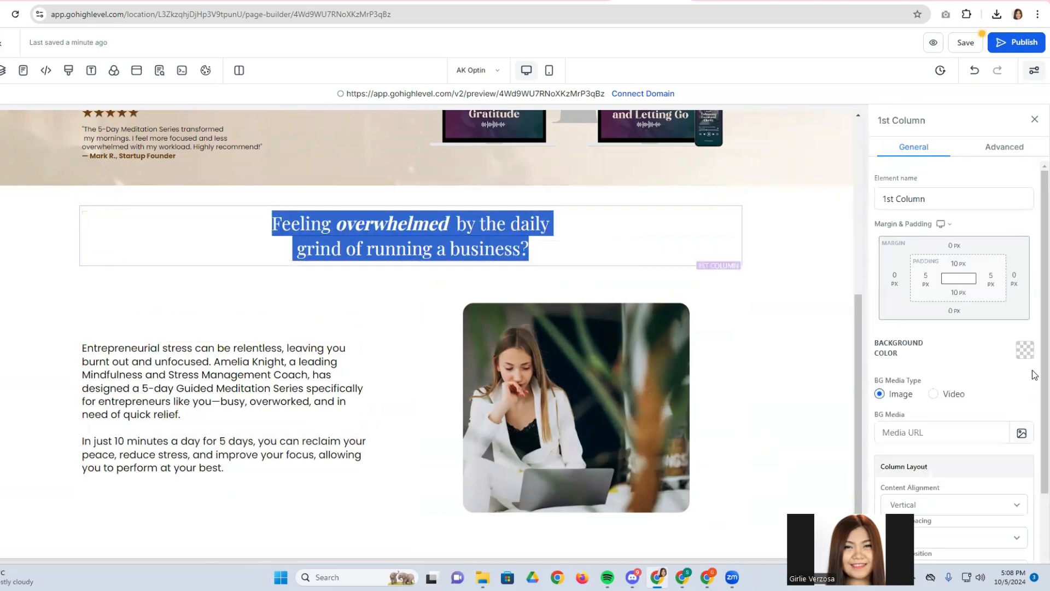
scroll(963, 441, "down", 2)
scroll(964, 441, "up", 2)
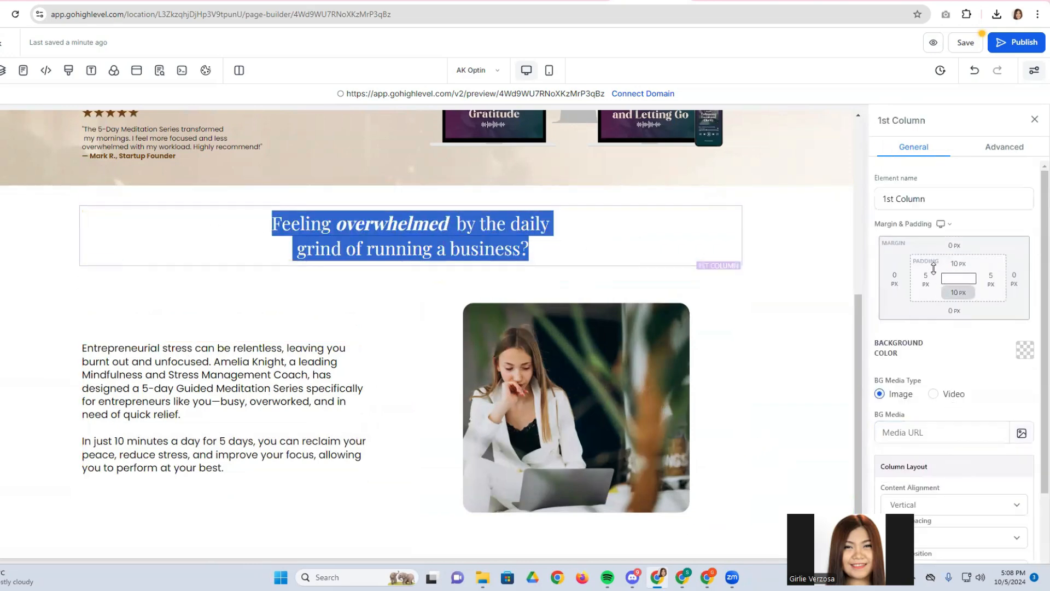
scroll(943, 471, "down", 2)
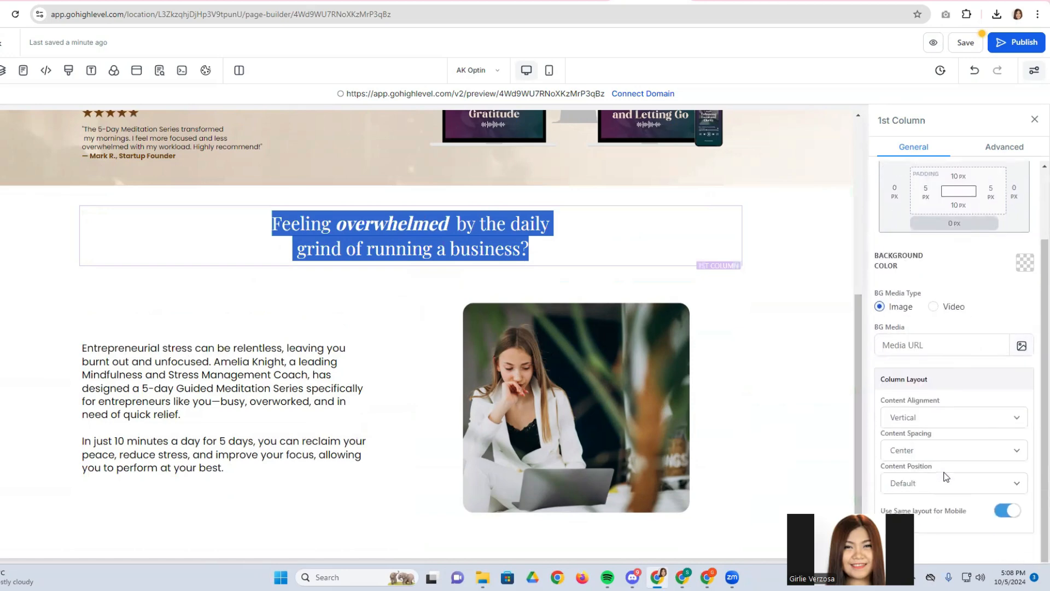
scroll(945, 470, "up", 2)
scroll(860, 404, "up", 2)
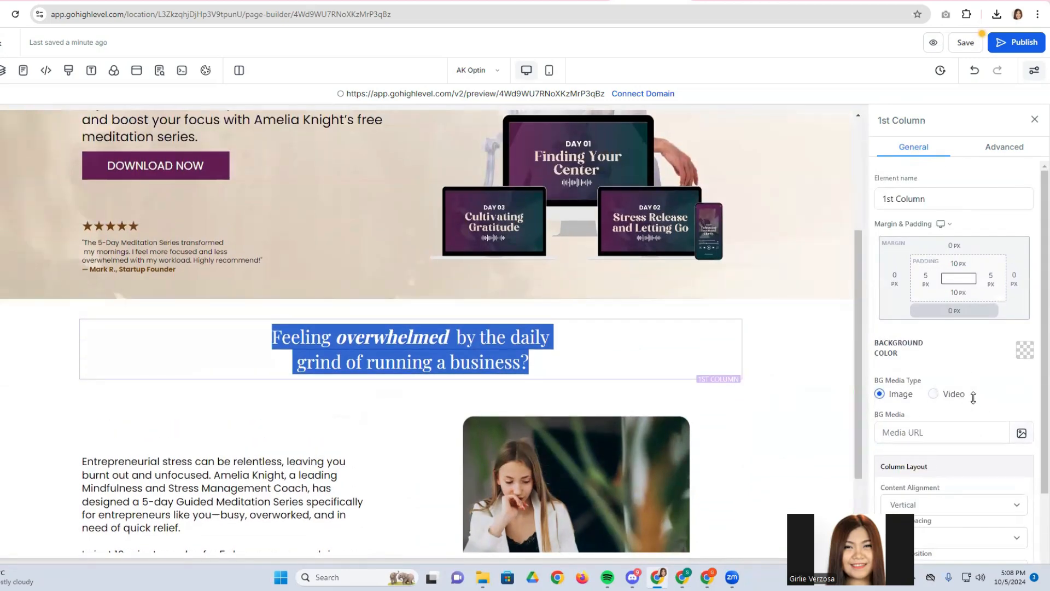
scroll(948, 333, "down", 1)
scroll(930, 410, "down", 2)
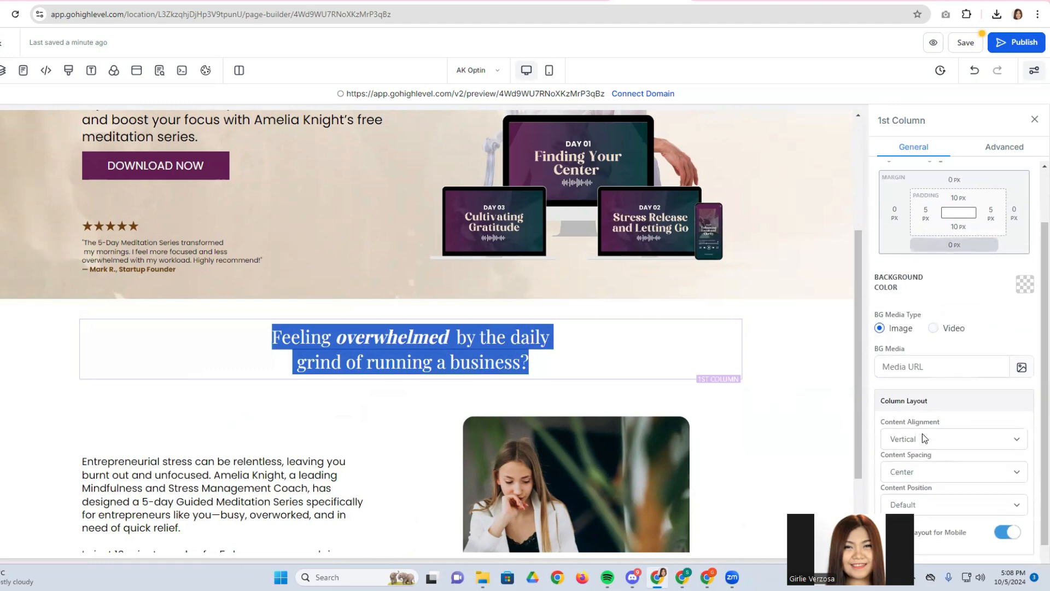
scroll(922, 433, "up", 2)
left_click(484, 354)
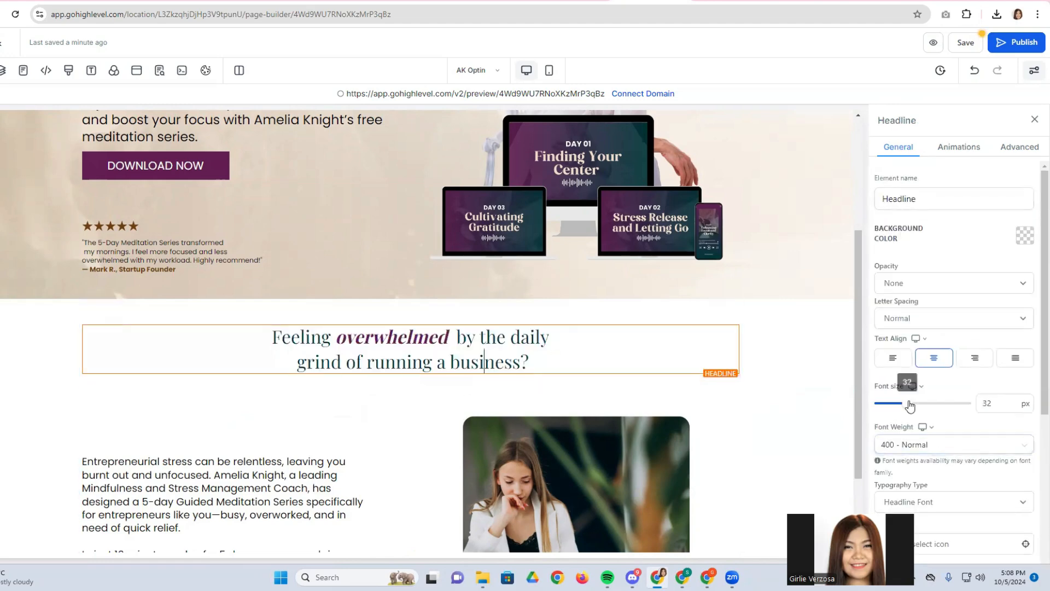
double_click(988, 403)
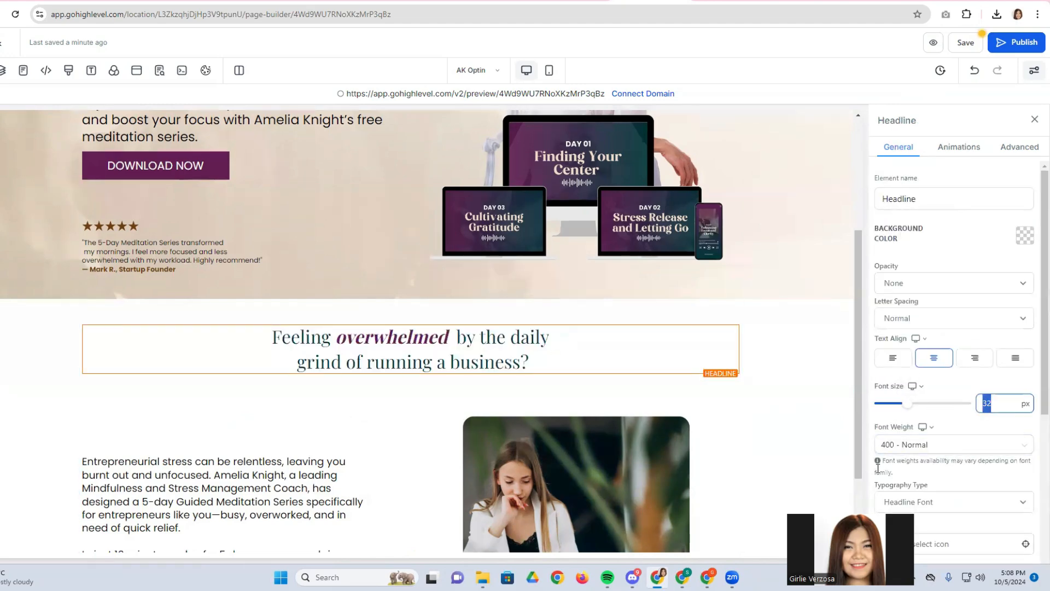
type("48")
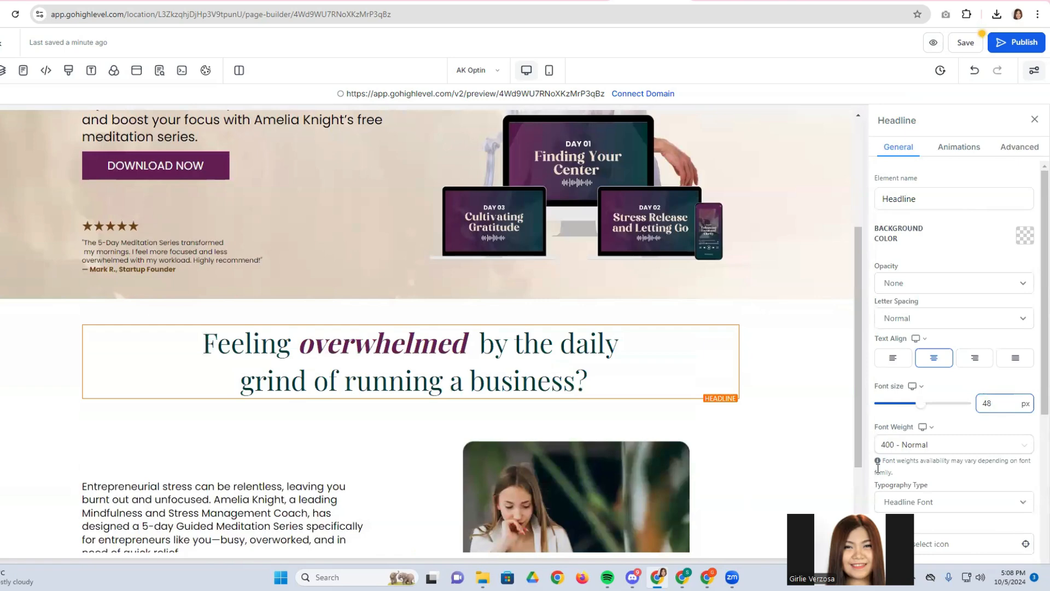
Set the width of the image beside the paragraph to 350 px.
scroll(262, 403, "down", 3)
left_click(241, 398)
left_click(188, 323)
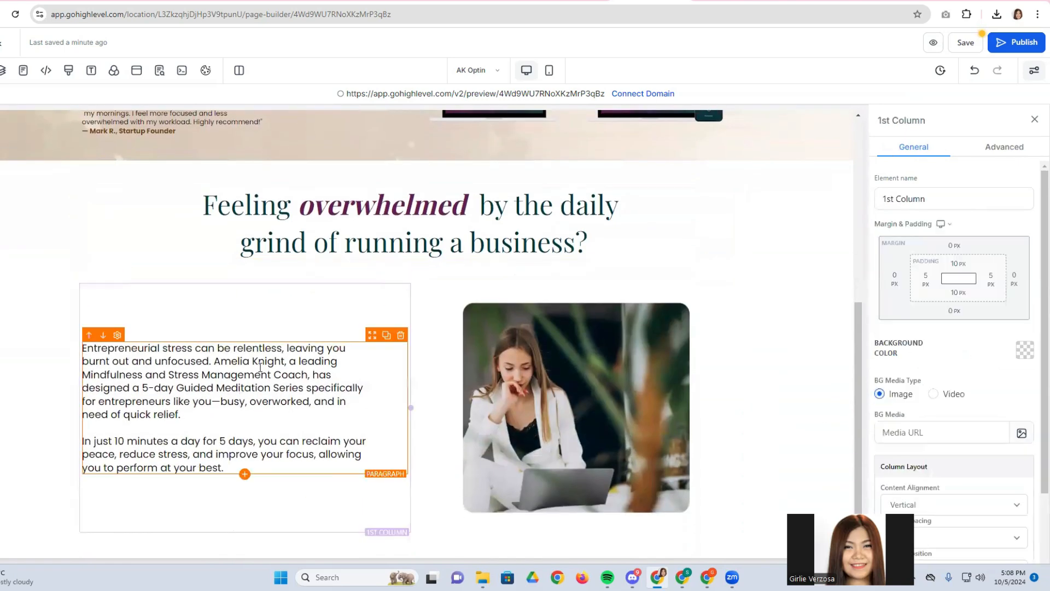
left_click(745, 401)
left_click(257, 336)
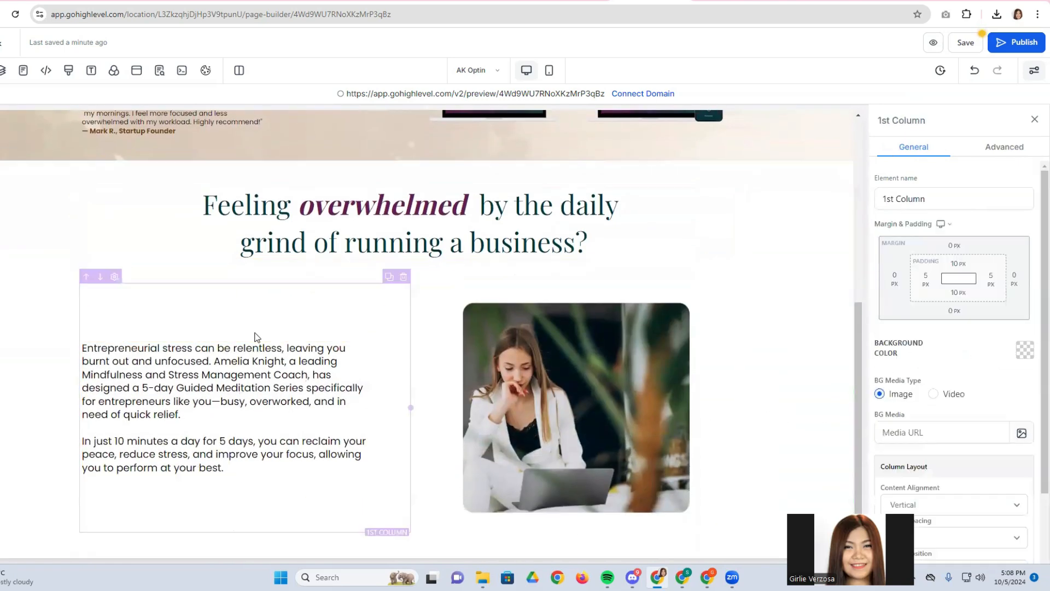
left_click(524, 322)
scroll(985, 455, "down", 4)
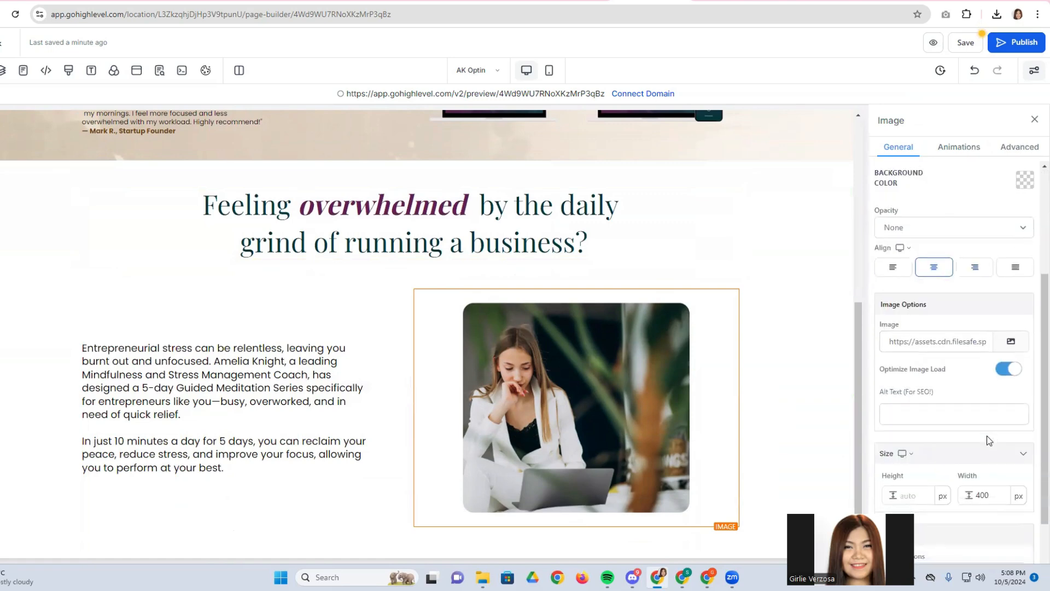
double_click(978, 436)
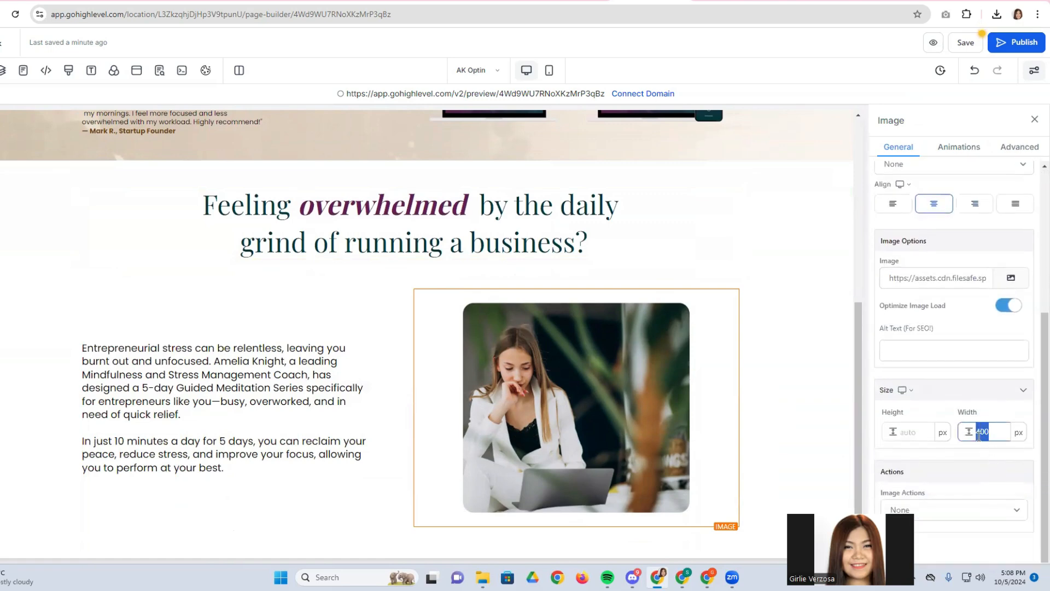
type("350")
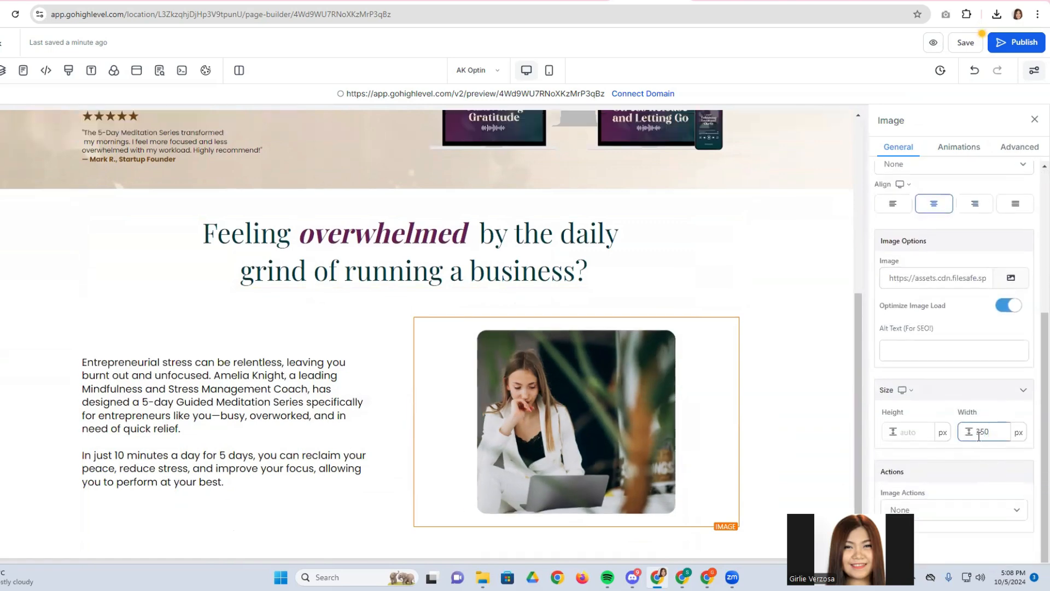
Set the top padding of the two-column row holding the paragraph and image to 0 px.
left_click(735, 344)
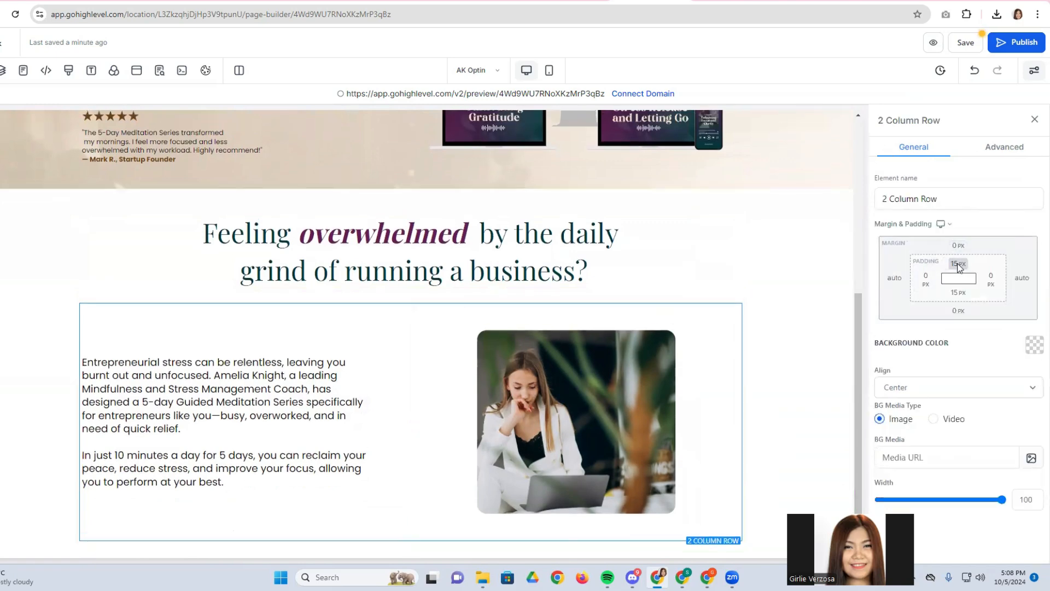
left_click(958, 265)
left_click(894, 316)
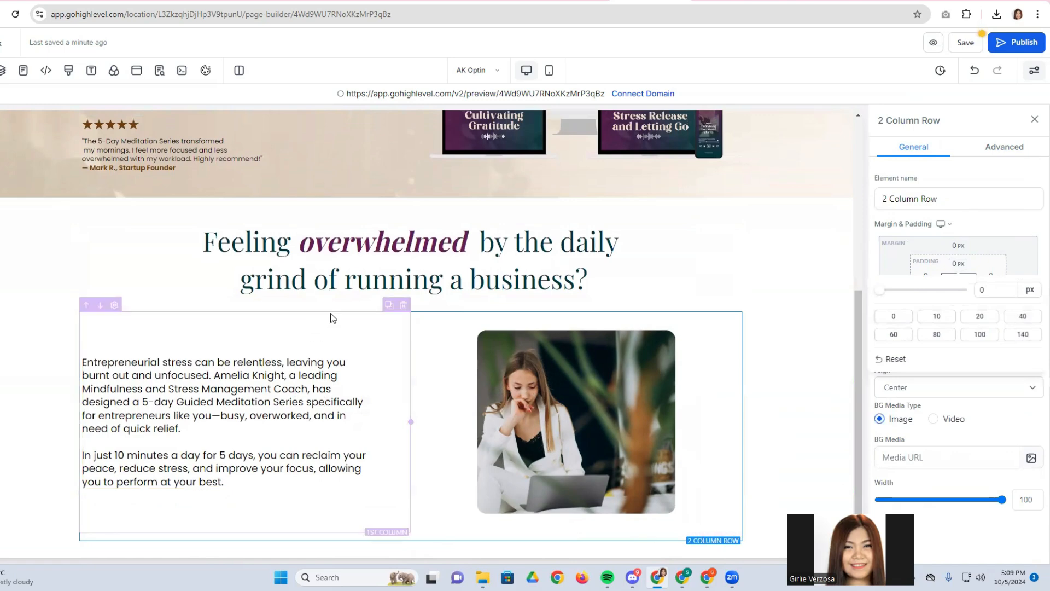
Set the bottom padding of the "Feeling overwhelmed" section to 10 px.
left_click(534, 308)
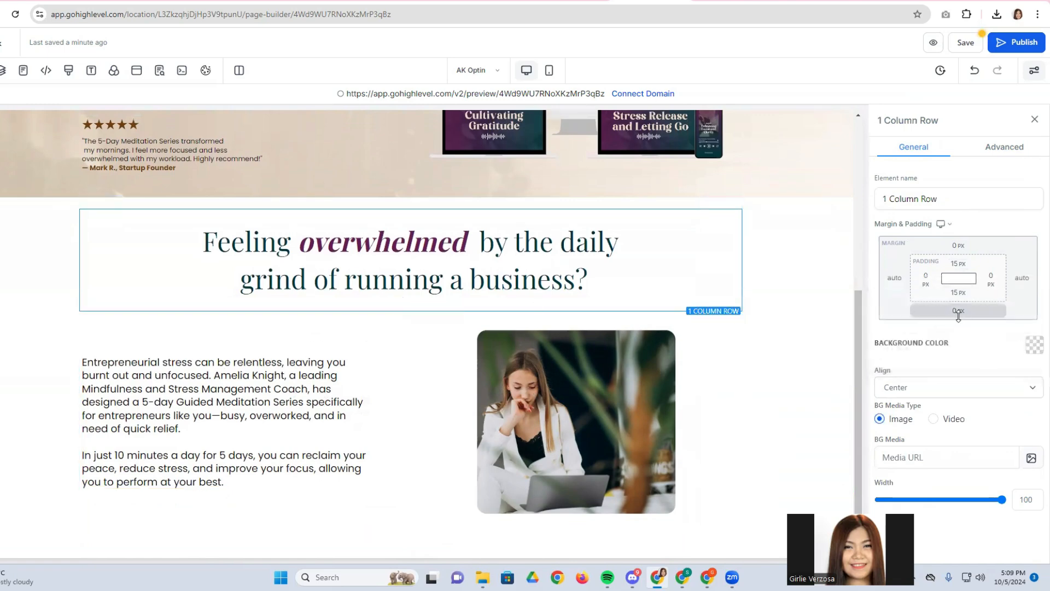
scroll(443, 546, "down", 1)
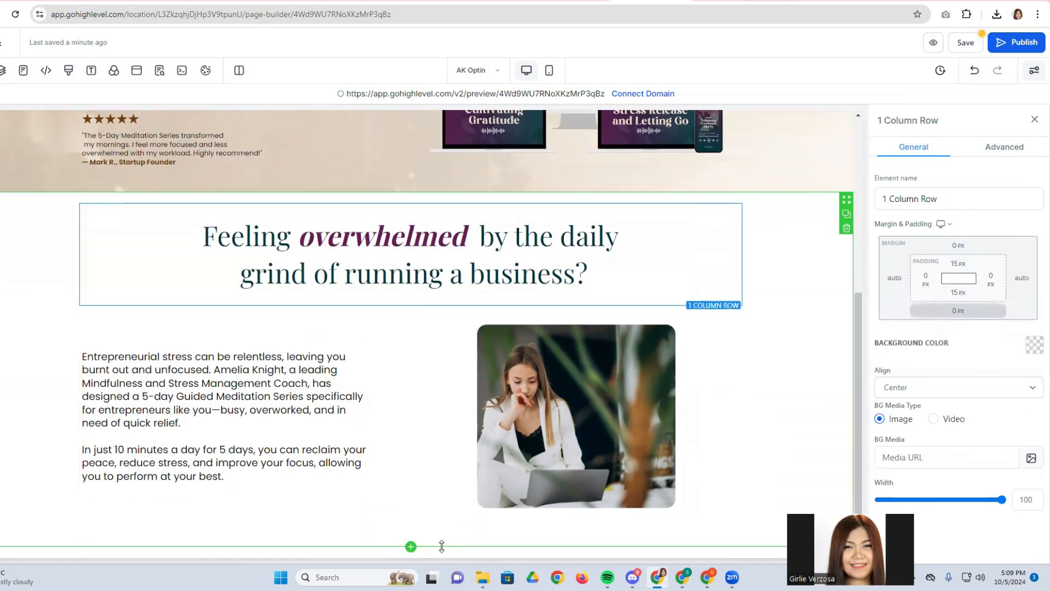
left_click(442, 546)
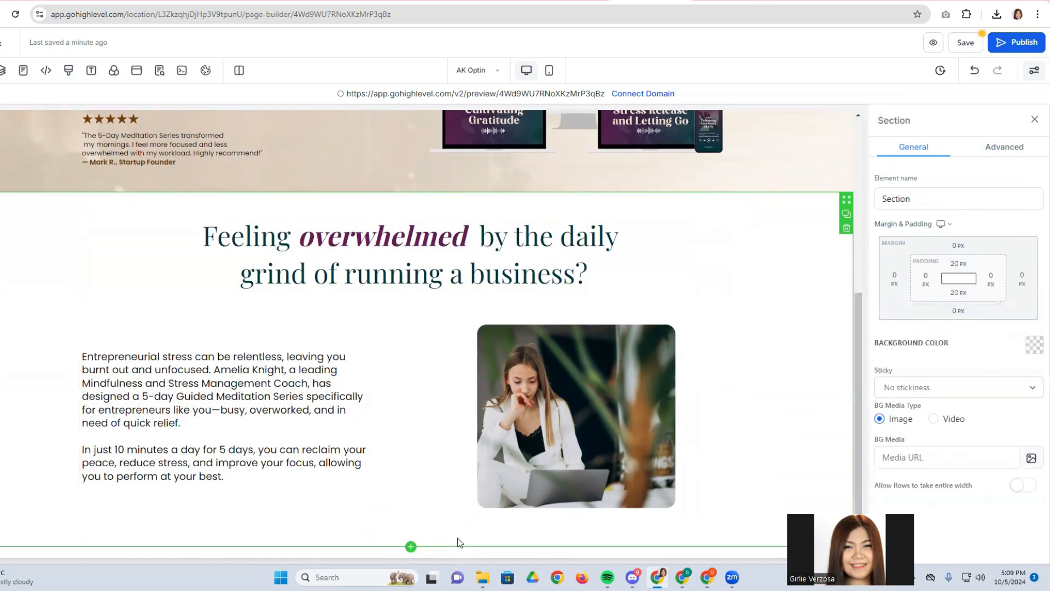
left_click(958, 294)
left_click(937, 346)
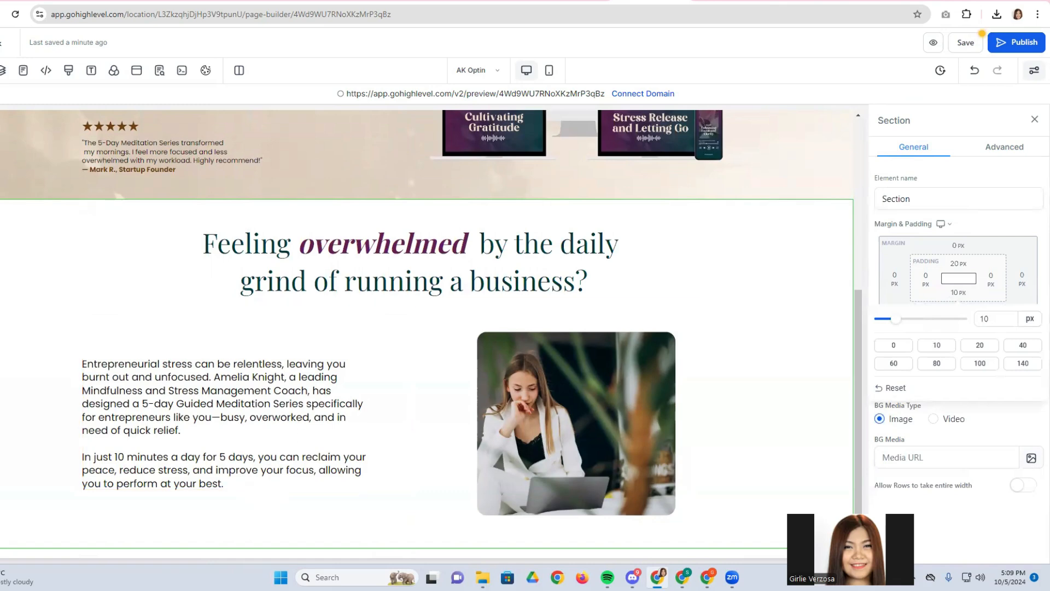
Switch to the Canva design and examine the layout of the "What You'll Get" section.
left_click(338, 0)
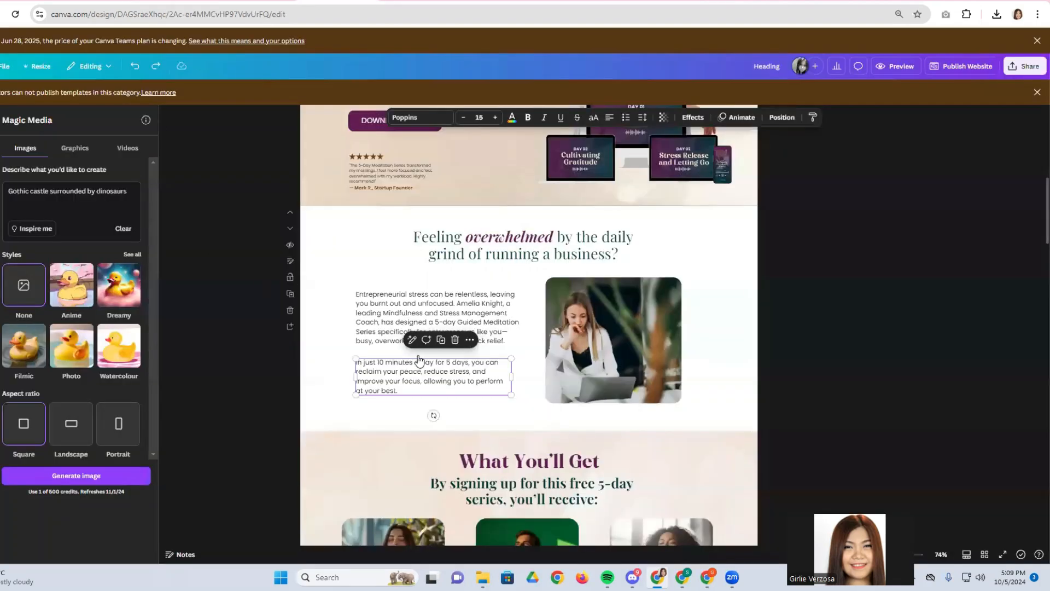
scroll(419, 360, "down", 6)
scroll(417, 358, "up", 2)
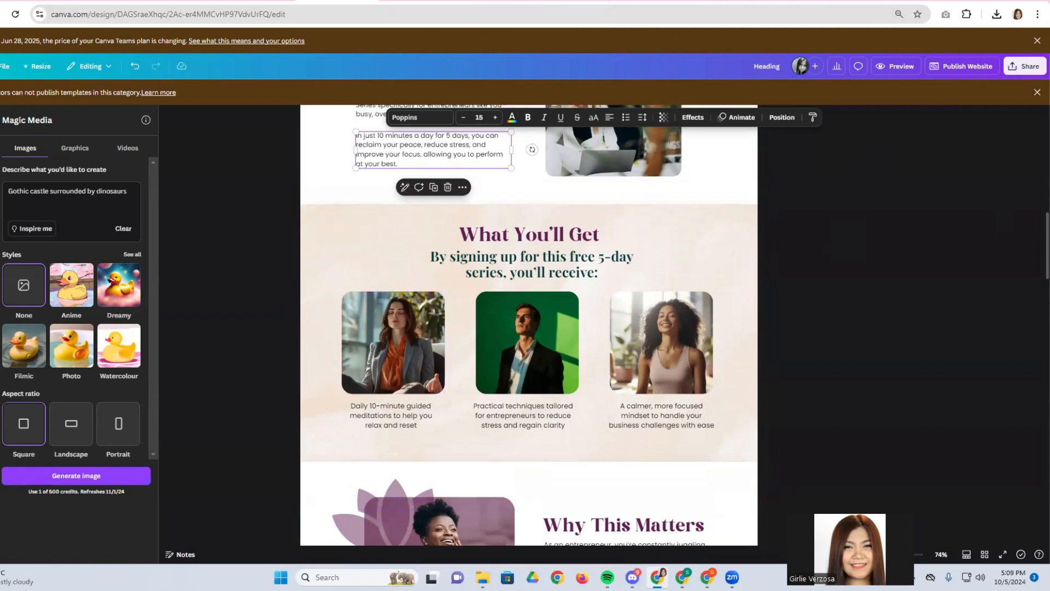
Switch back to the GoHighLevel page builder and add a new section below the "Feeling overwhelmed" section.
left_click(651, 0)
left_click(1, 70)
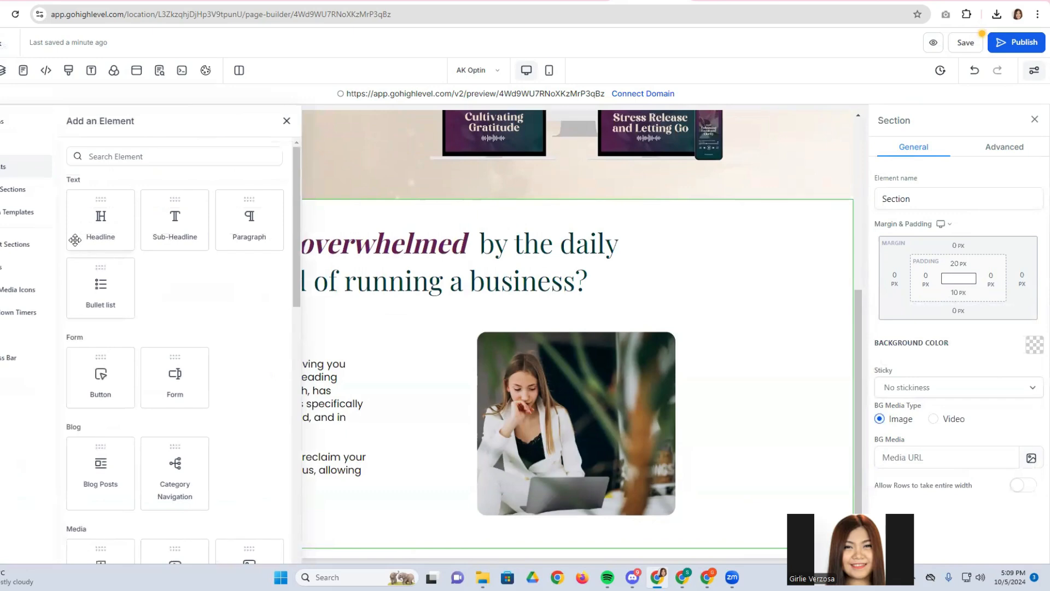
left_click(26, 120)
left_click_drag(122, 181, 270, 506)
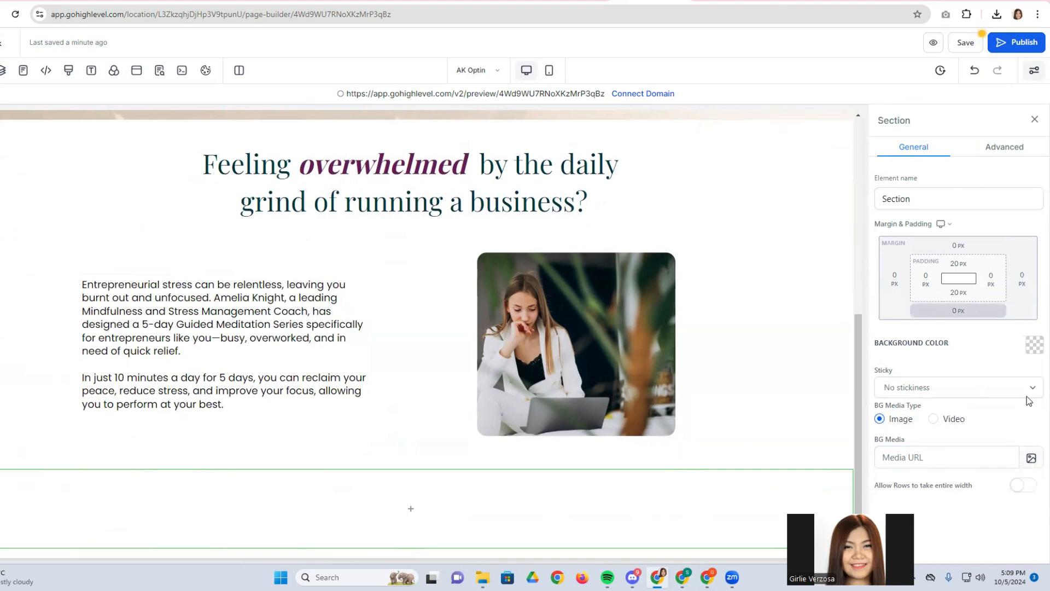
Give the new section the beige textured background image from the 001 subfolder of Template Shop, with the image option Full Center.
left_click(1032, 458)
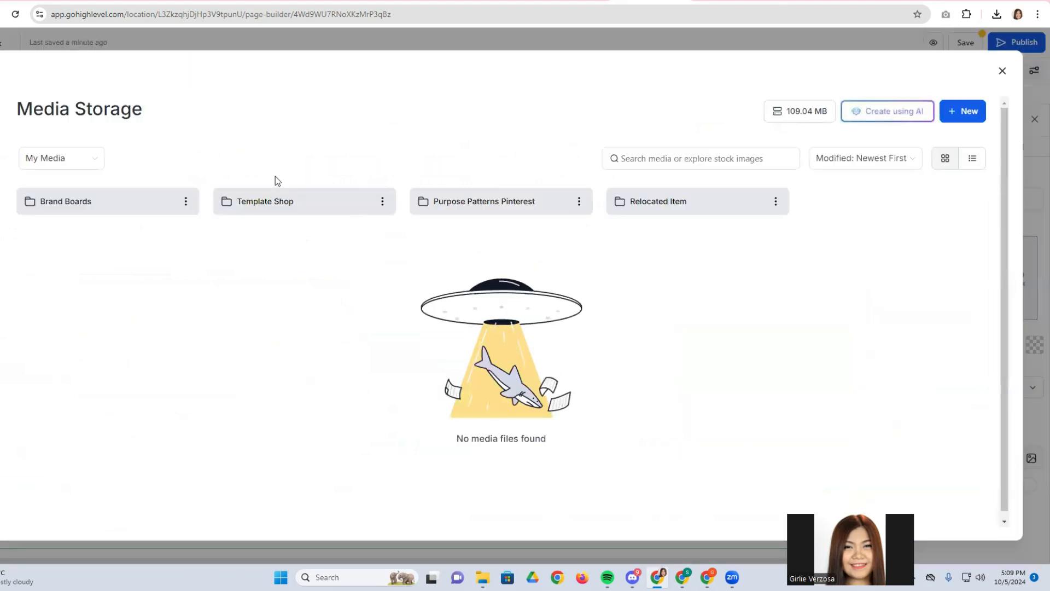
left_click(244, 207)
left_click(117, 211)
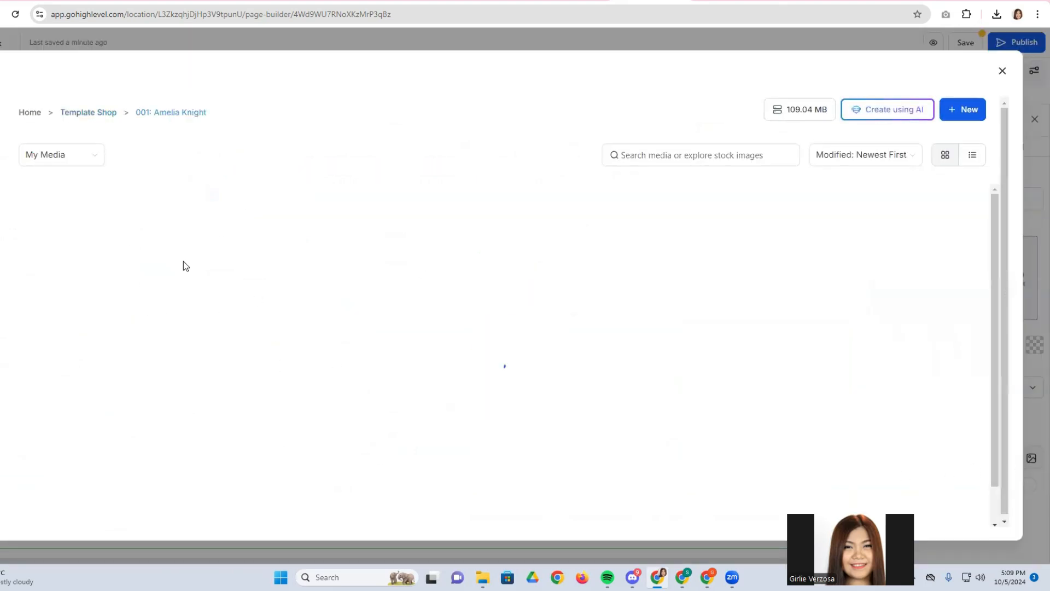
scroll(340, 359, "down", 4)
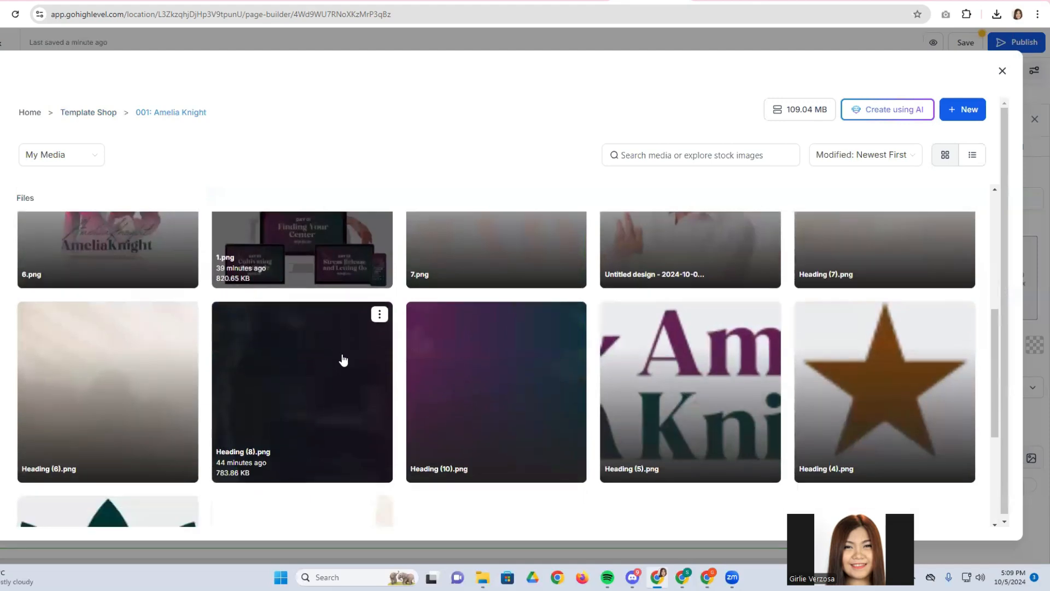
left_click(869, 369)
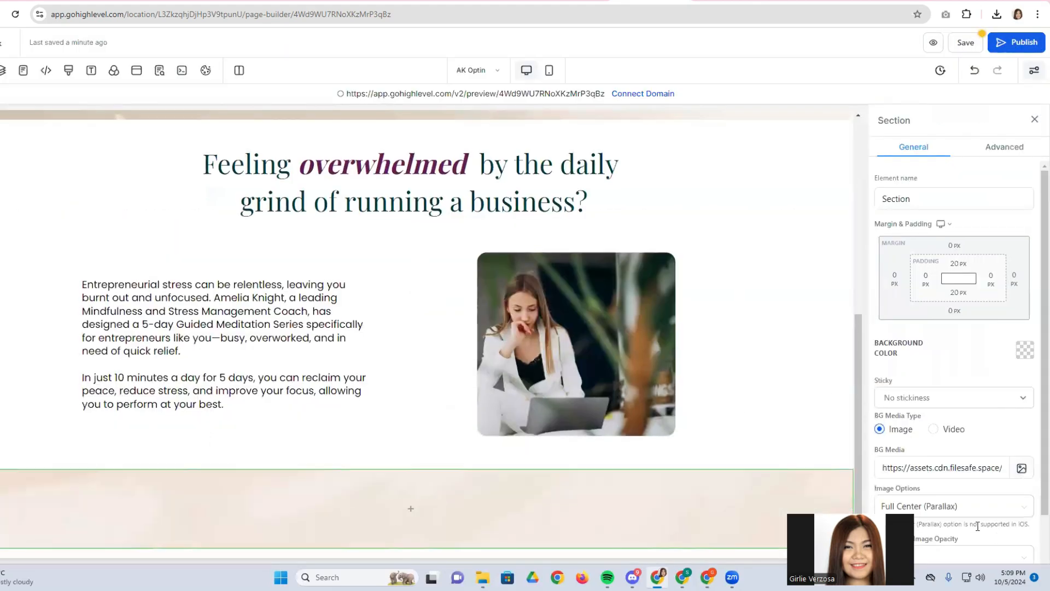
left_click(952, 507)
left_click(908, 385)
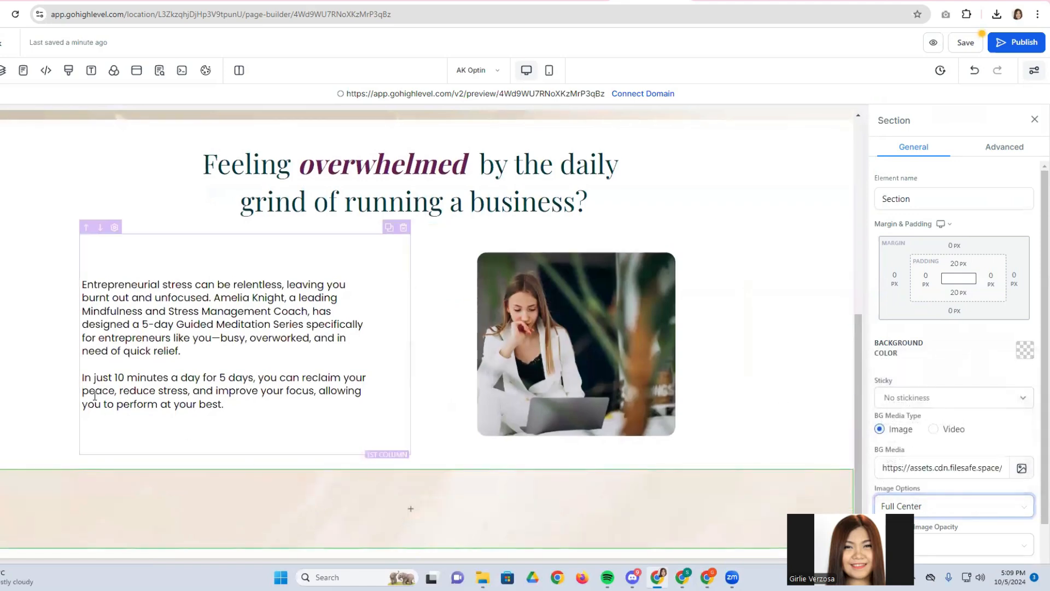
Switch to the Canva design and examine the heading text and three images of the "What You'll Get" section.
left_click(322, 1)
scroll(441, 309, "down", 1)
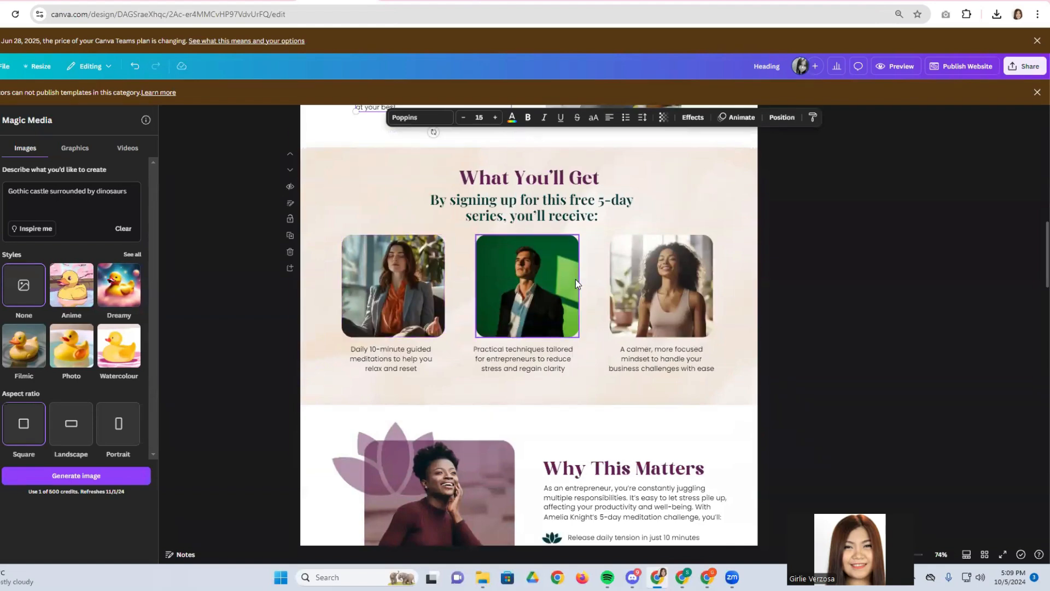
left_click(550, 205)
left_click(400, 255)
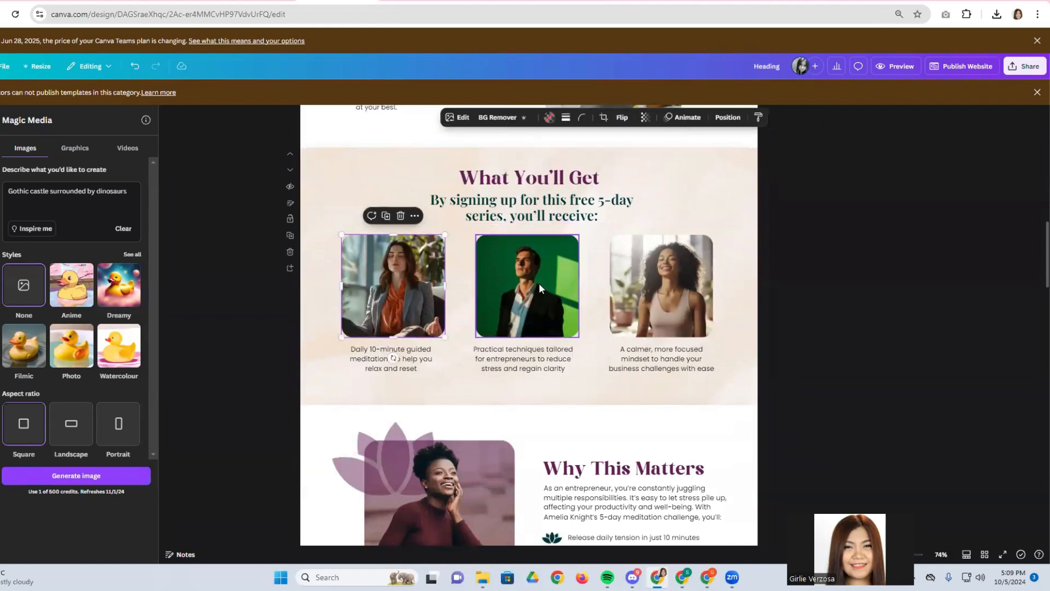
left_click(540, 283)
left_click(627, 283)
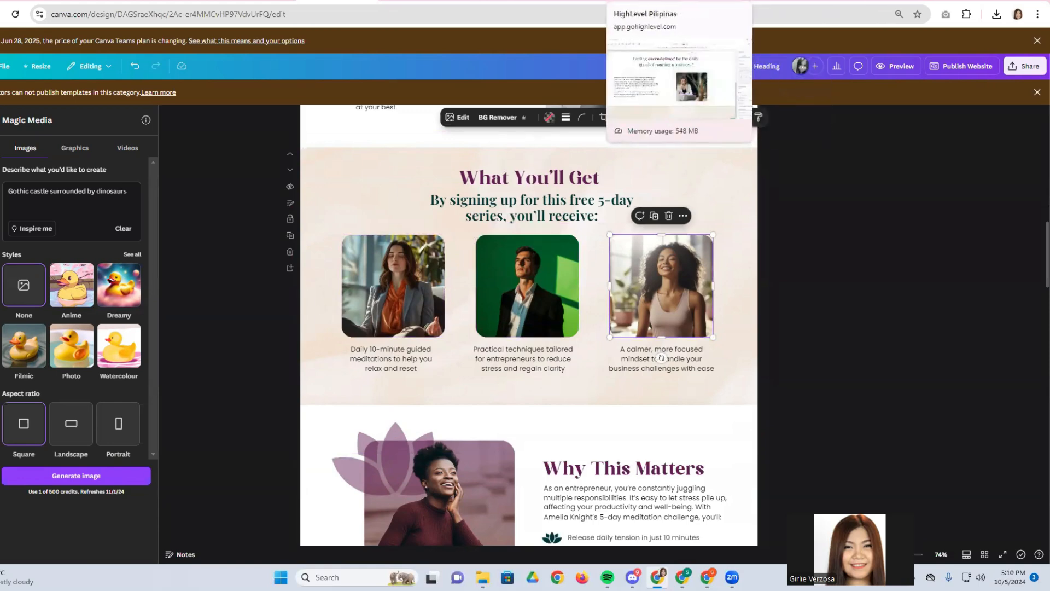
Return to the GoHighLevel page builder and add a one-column row to the new beige section.
left_click(646, 2)
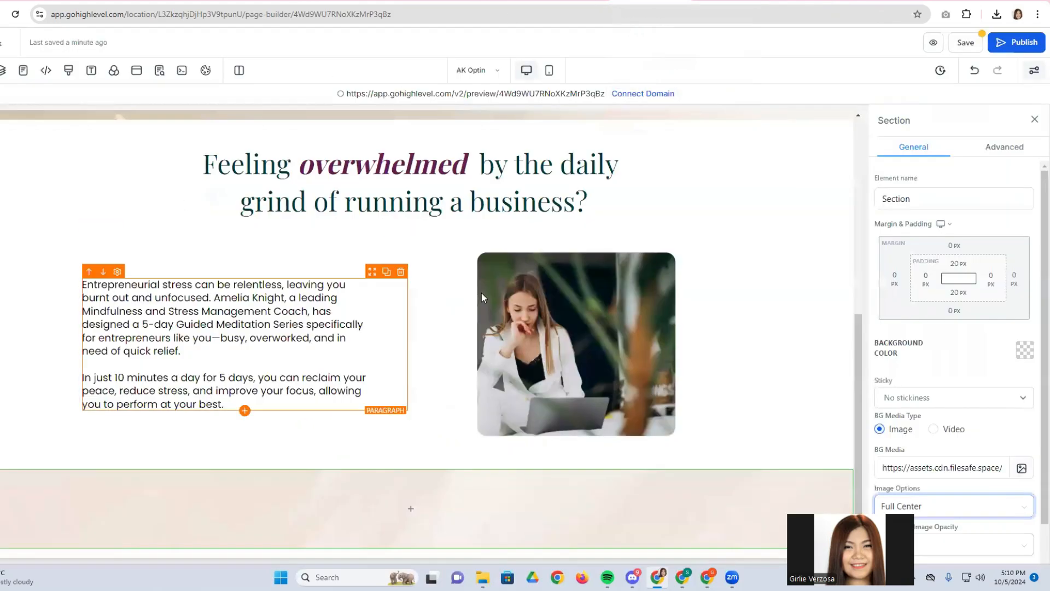
left_click(413, 506)
left_click_drag(121, 181, 358, 504)
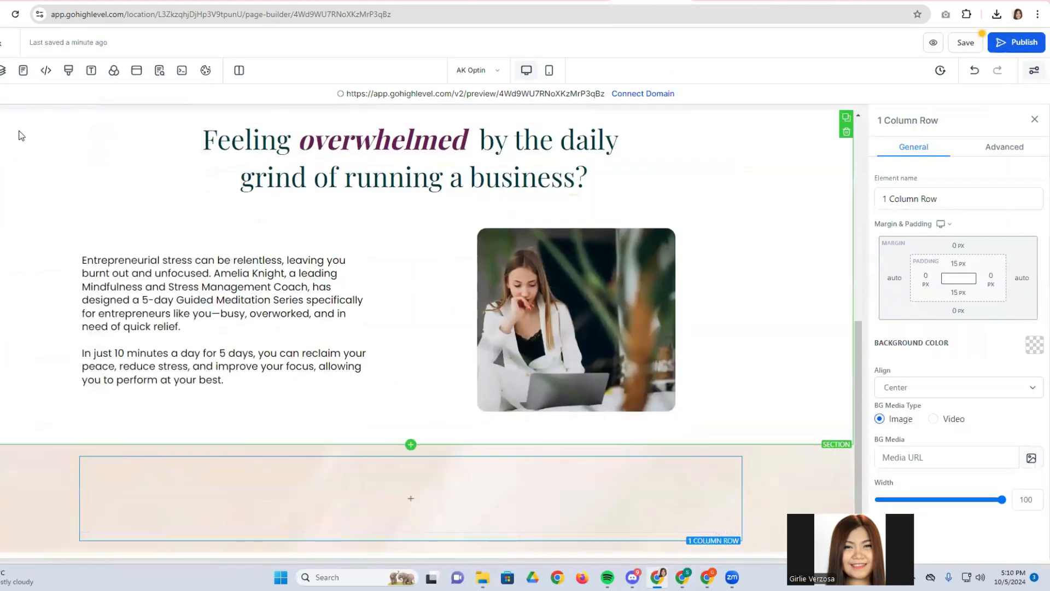
Add a three-column row below the one-column row in the beige section.
left_click(0, 70)
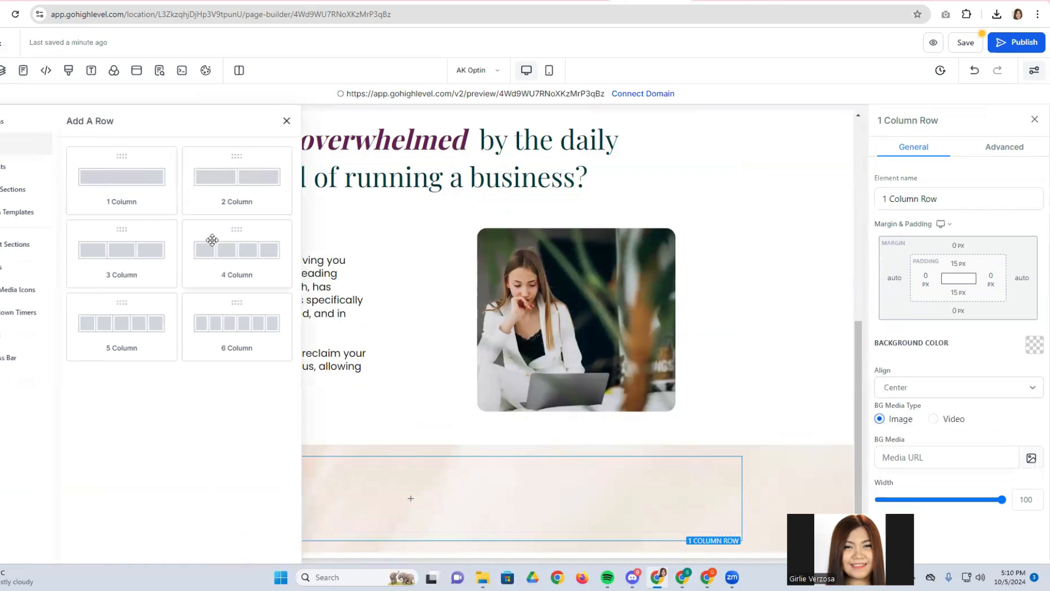
left_click_drag(107, 277, 405, 550)
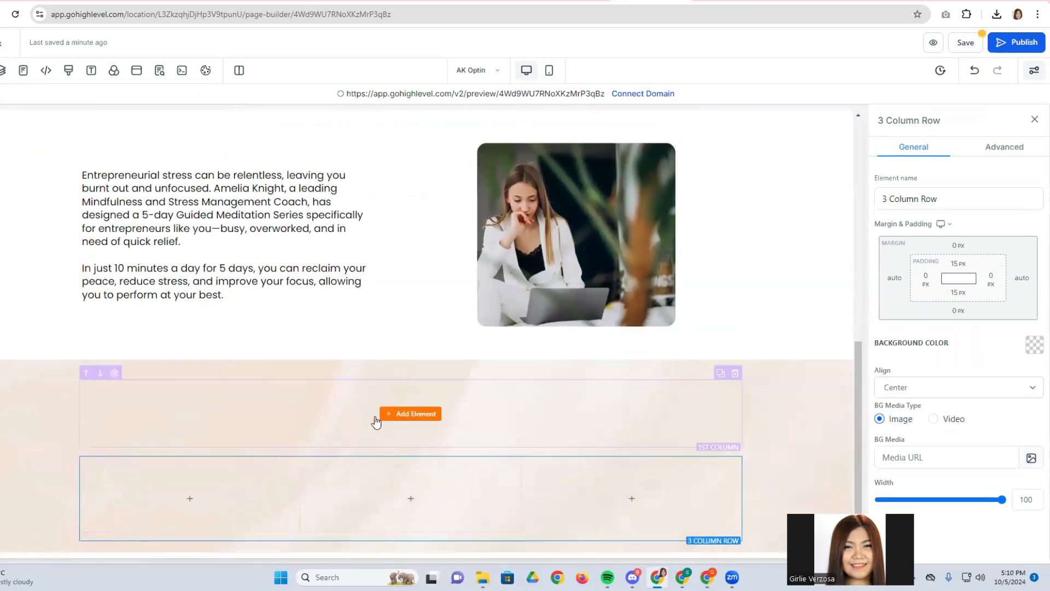
left_click(383, 415)
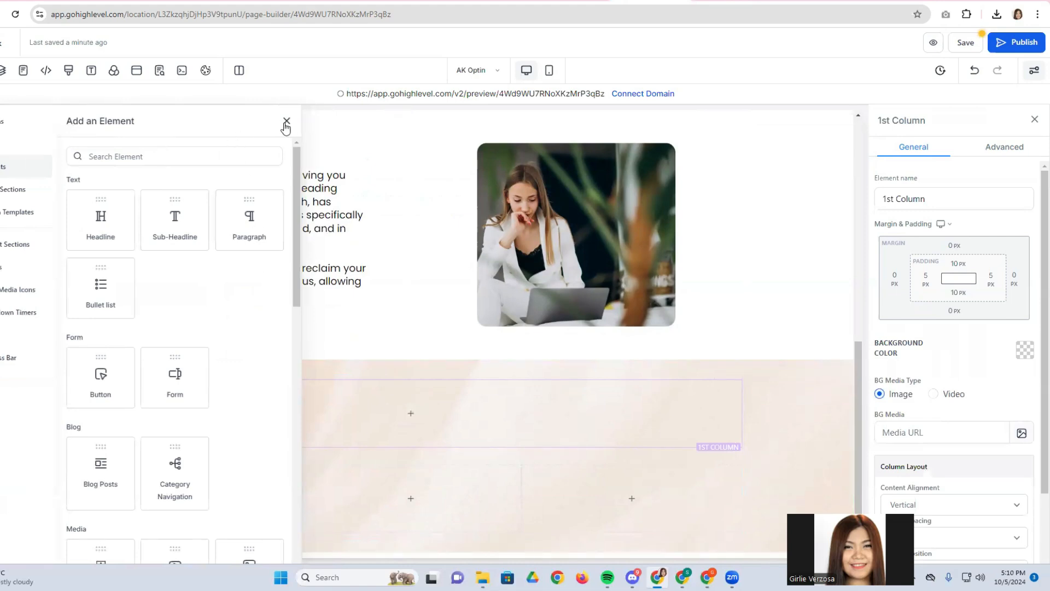
left_click(433, 283)
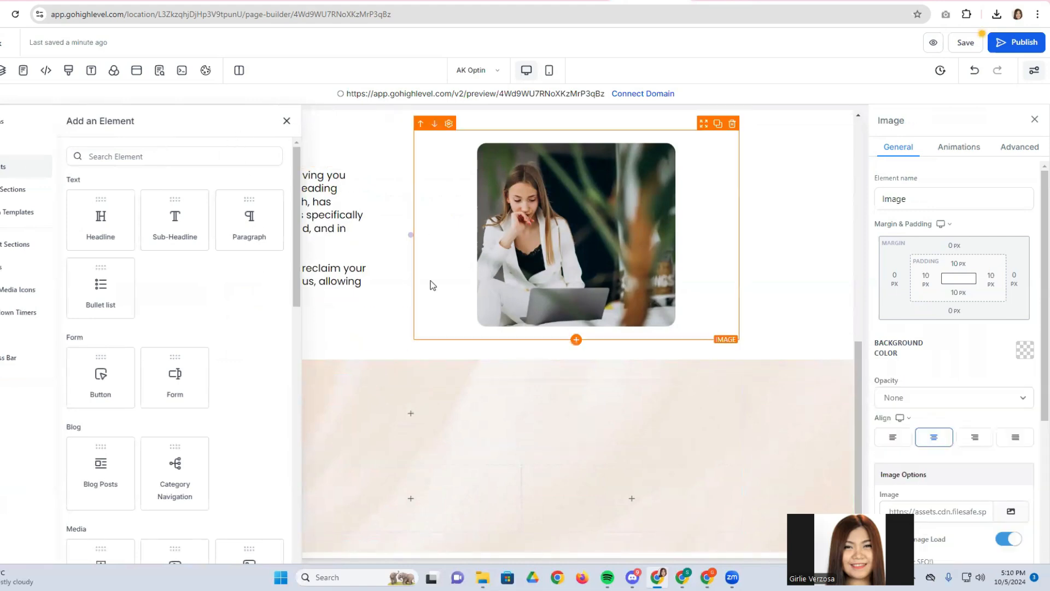
left_click(287, 120)
Duplicate the "Feeling overwhelmed by the daily grind of running a business?" headline and move the copy into the beige section's one-column row.
scroll(468, 339, "up", 1)
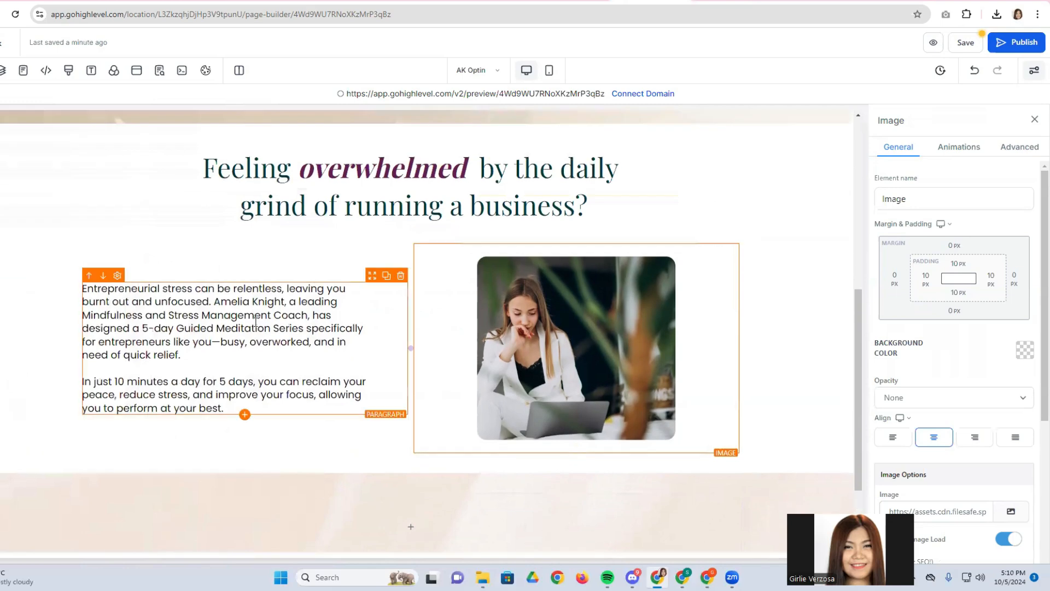
left_click(339, 195)
left_click(718, 143)
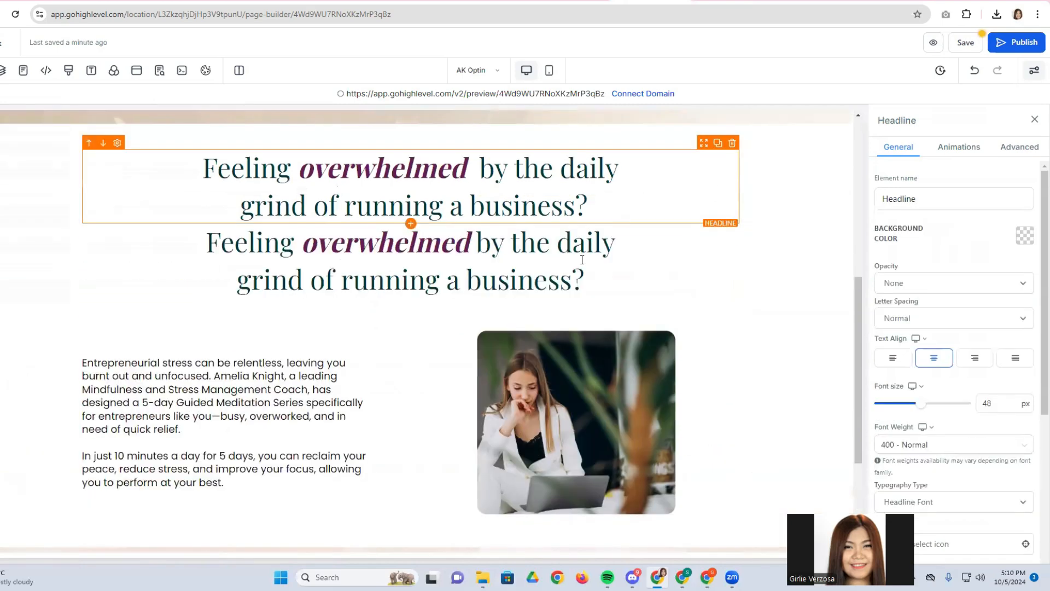
scroll(722, 263, "down", 2)
scroll(704, 164, "up", 1)
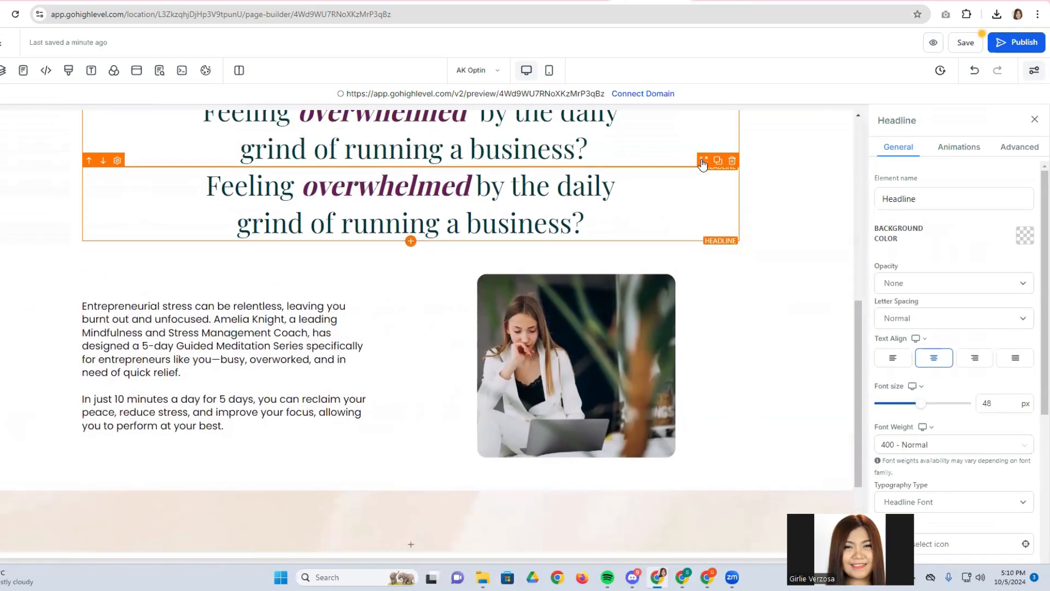
left_click_drag(699, 172, 672, 509)
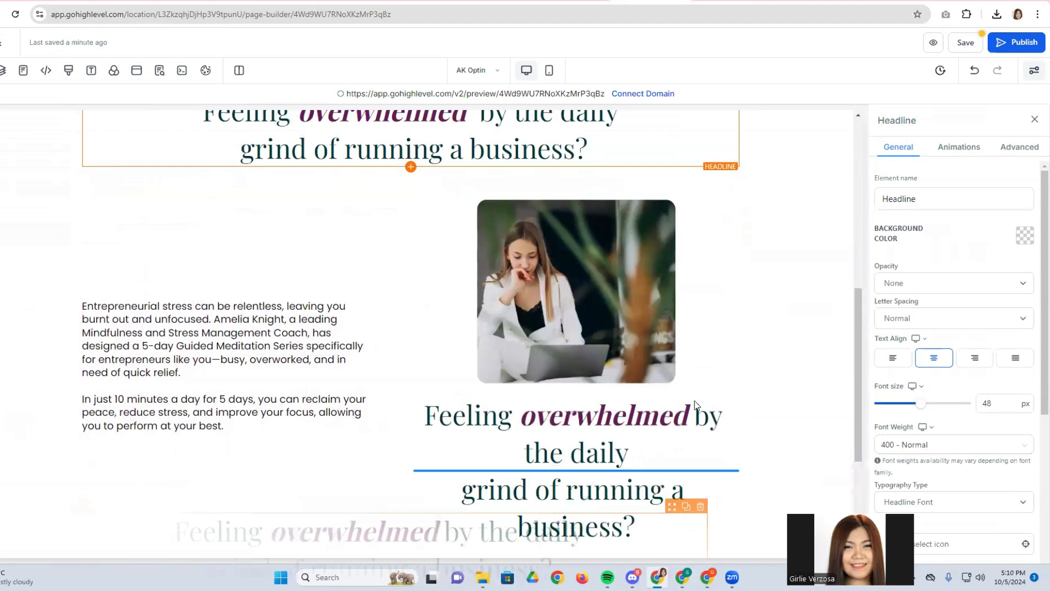
left_click_drag(695, 405, 694, 403)
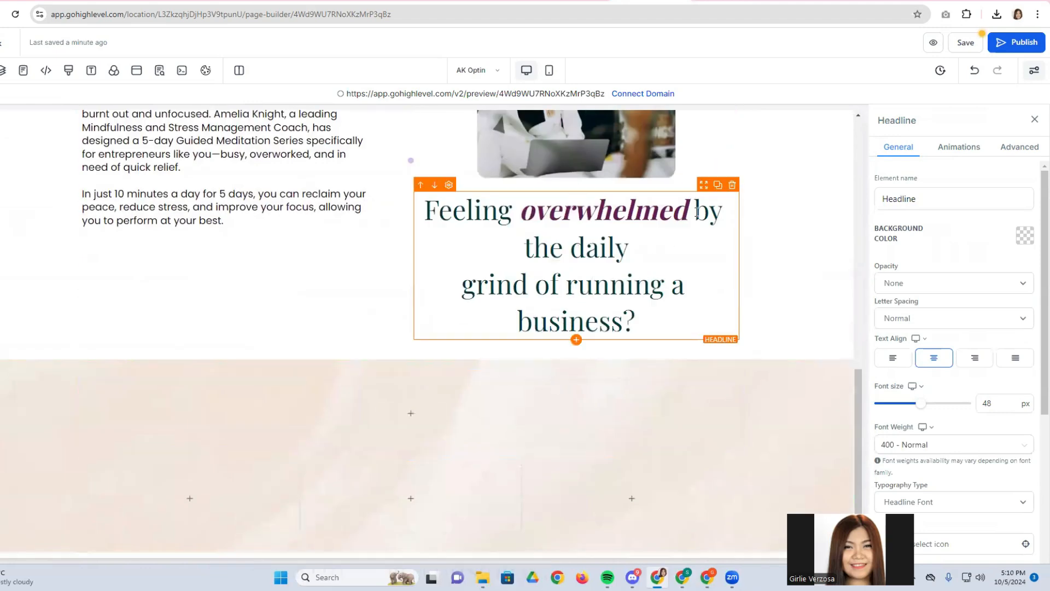
left_click_drag(704, 185, 530, 391)
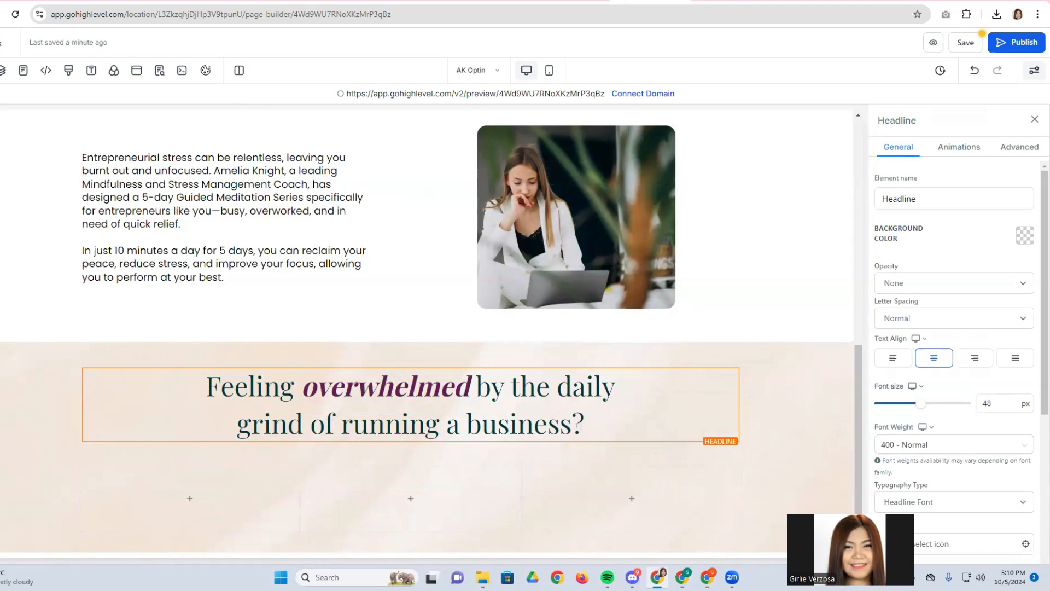
Switch to the Canva design and copy the heading text "What You'll Get".
left_click(405, 2)
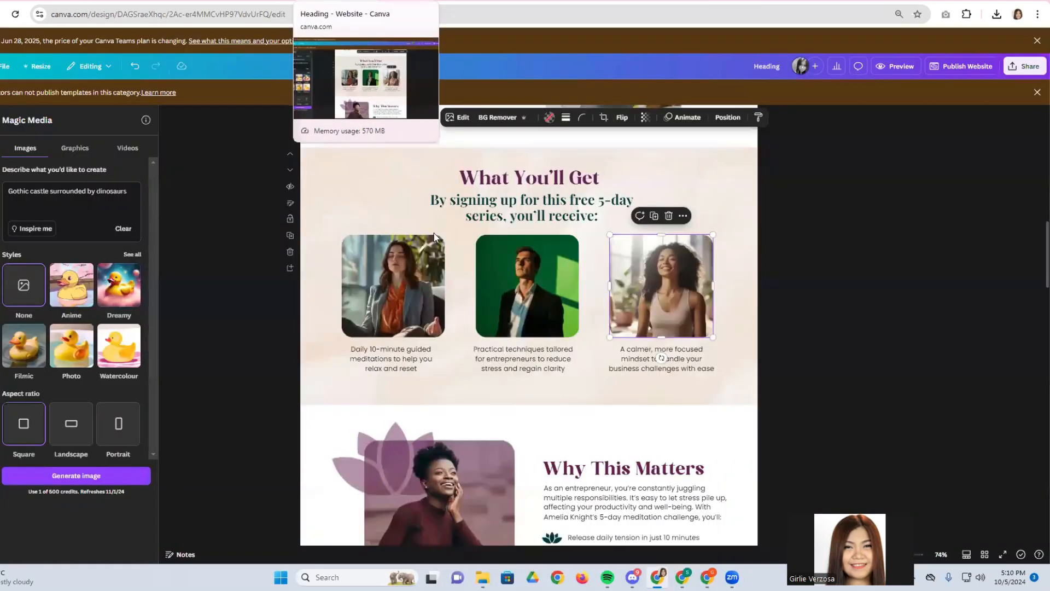
double_click(516, 175)
right_click(488, 185)
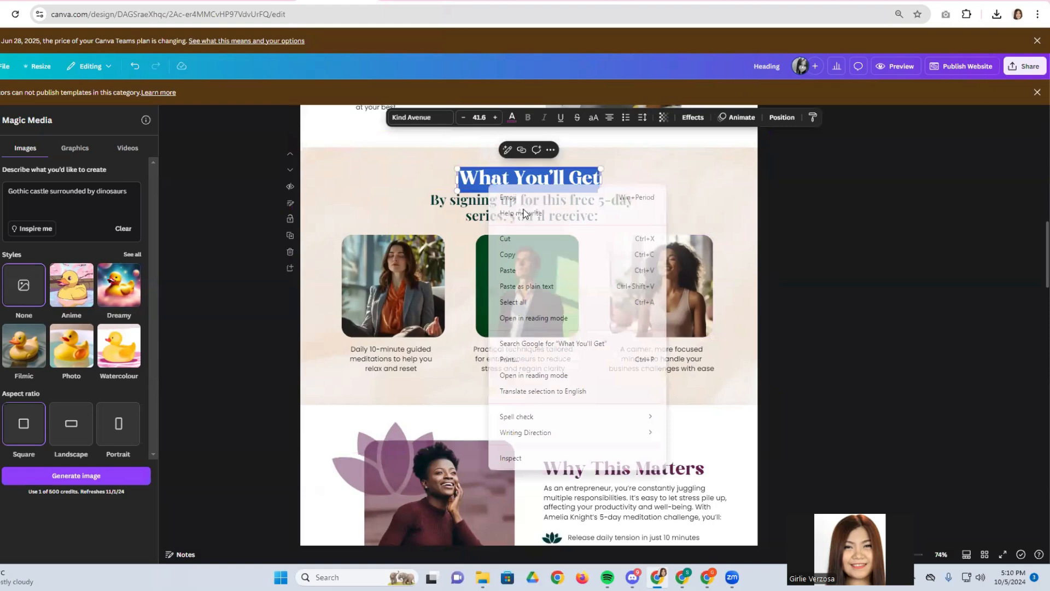
left_click(508, 256)
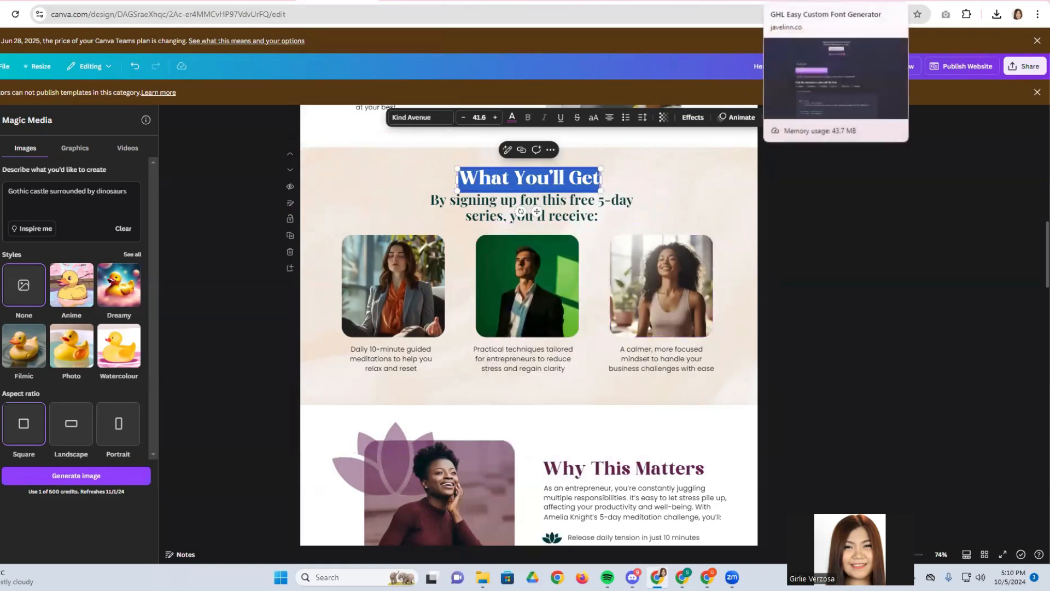
Copy the subheading text "By signing up for this free 5-day series, you'll receive:" from the Canva design.
double_click(470, 214)
right_click(471, 214)
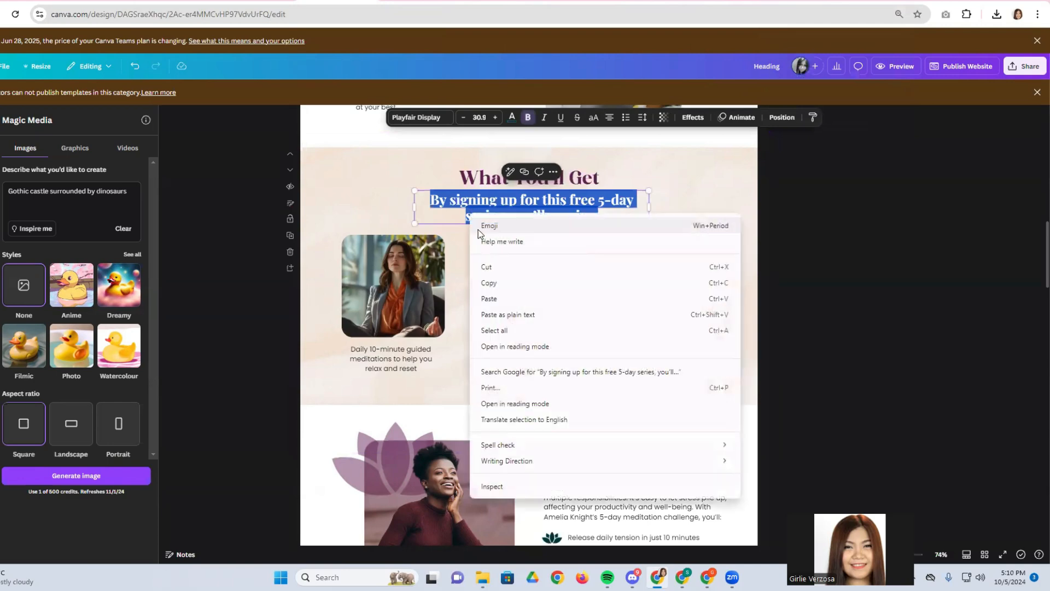
left_click(500, 279)
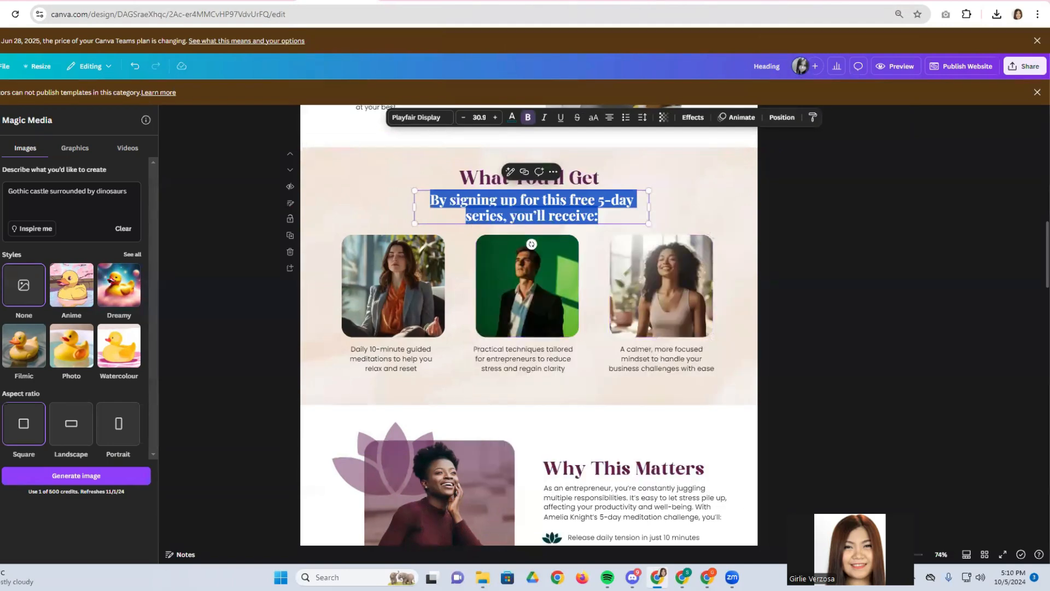
Return to the GoHighLevel page builder and replace the beige section's headline text with the copied subheading, pasted as plain text.
left_click(651, 2)
triple_click(366, 418)
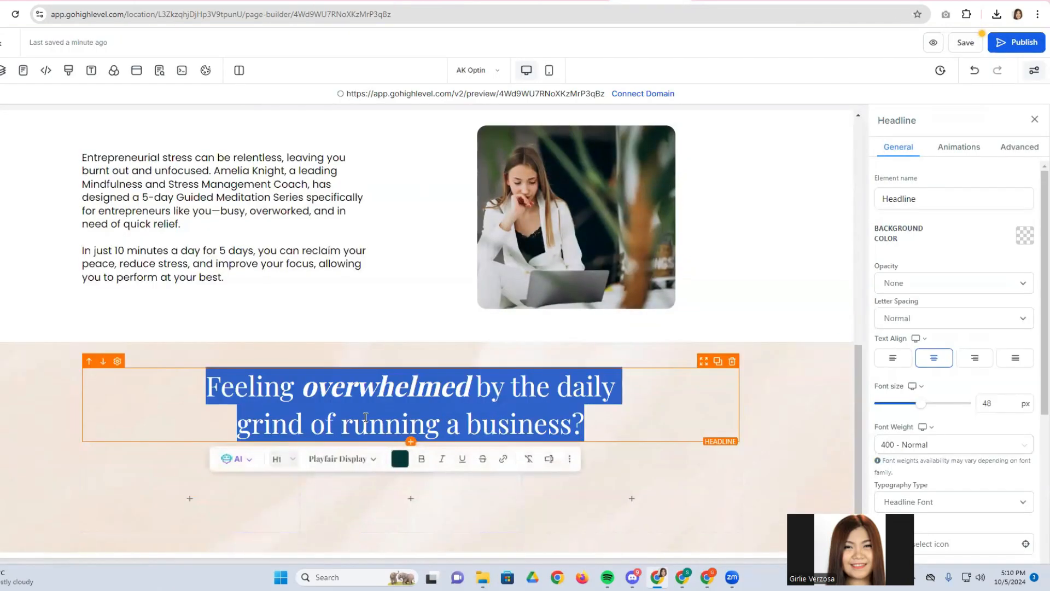
key("ctrl+v")
key("ctrl+z")
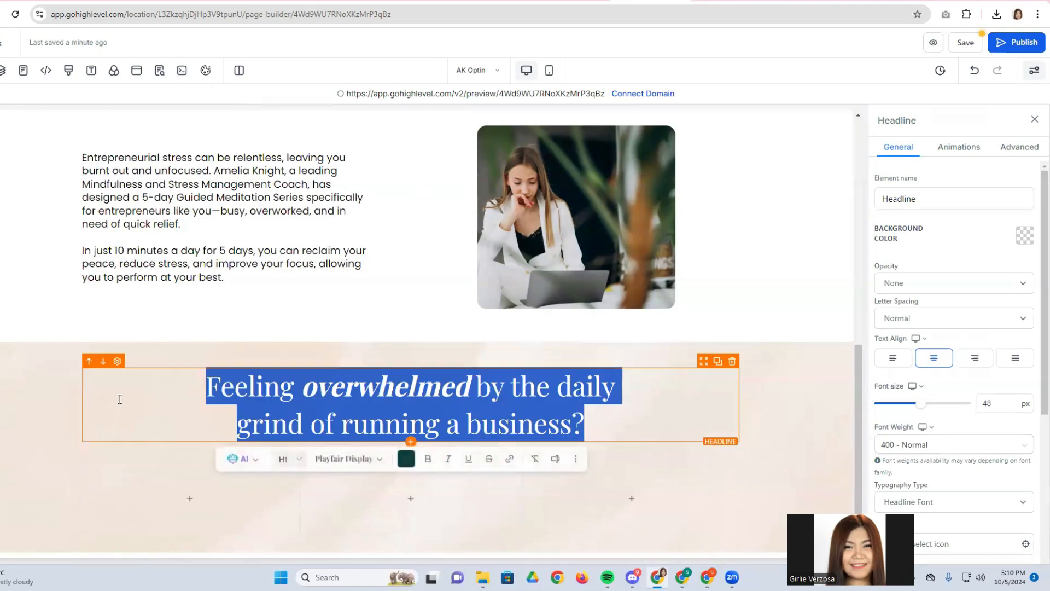
right_click(366, 429)
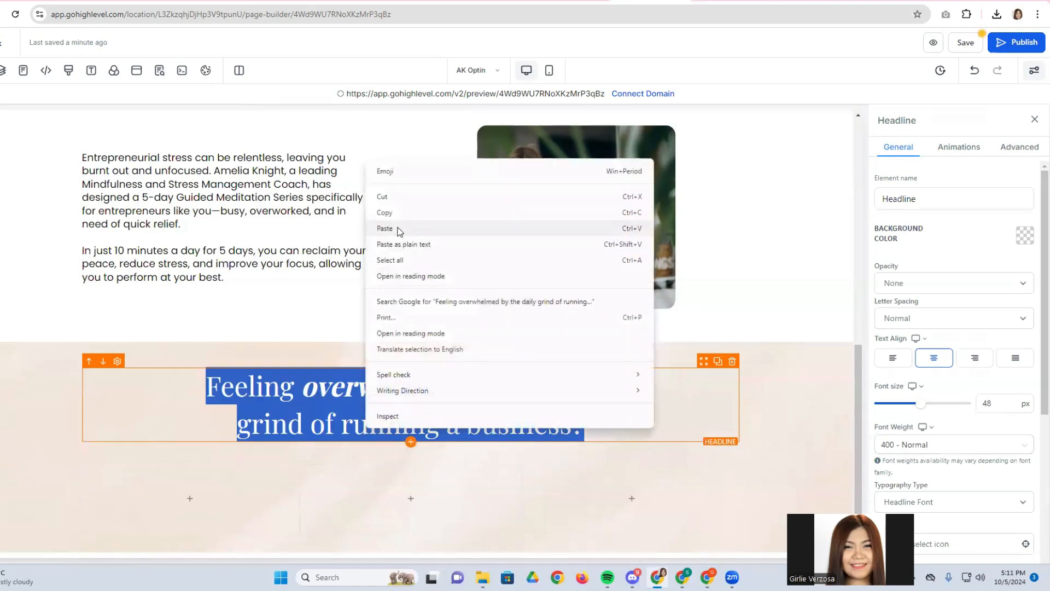
left_click(400, 244)
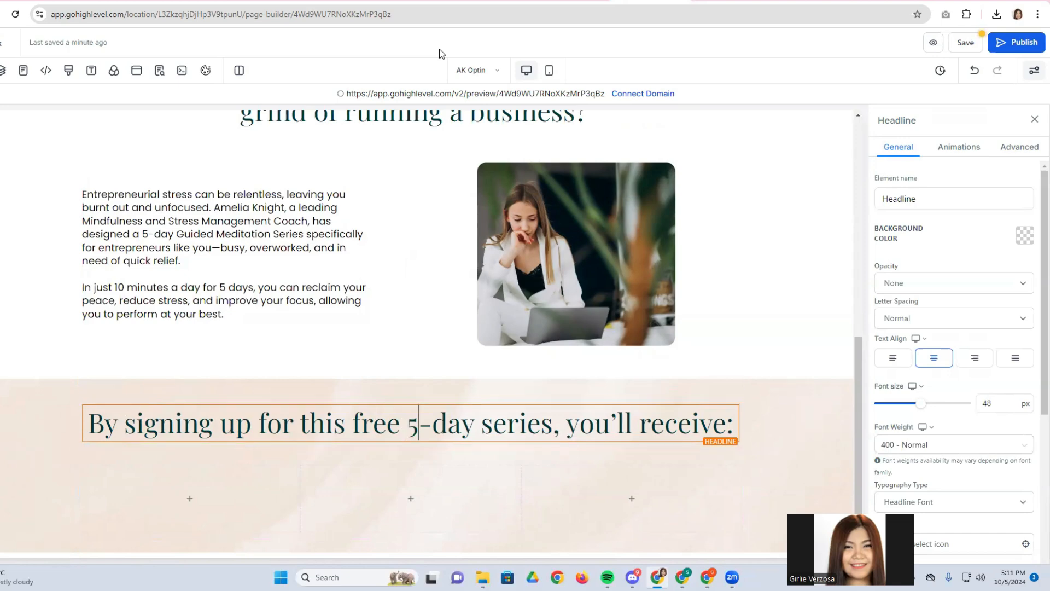
Check the subheading's line break in the Canva design, and break the page builder's headline onto a second line before "5-day".
left_click(337, 1)
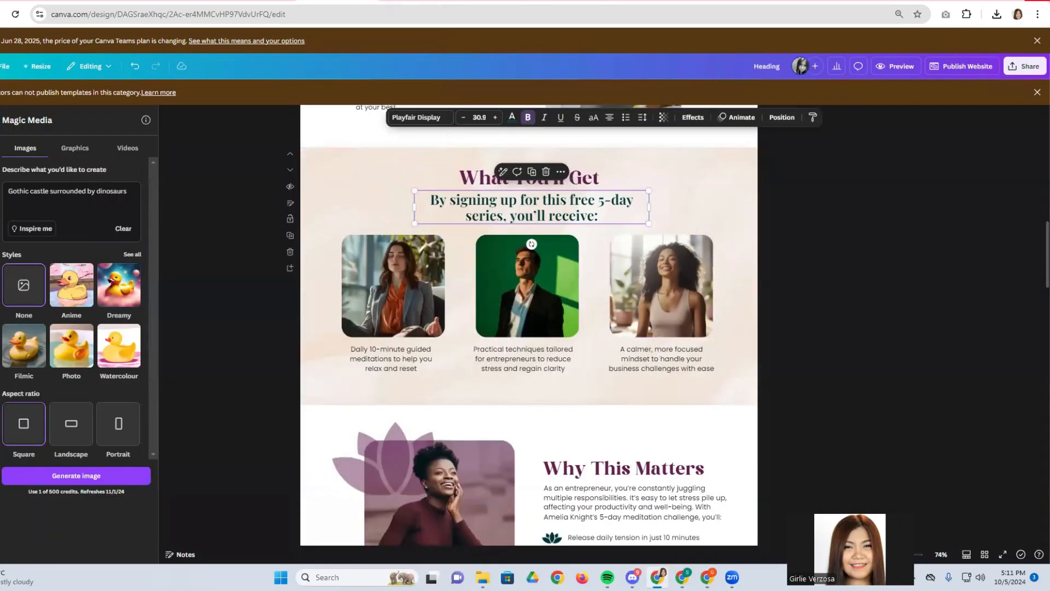
left_click(634, 2)
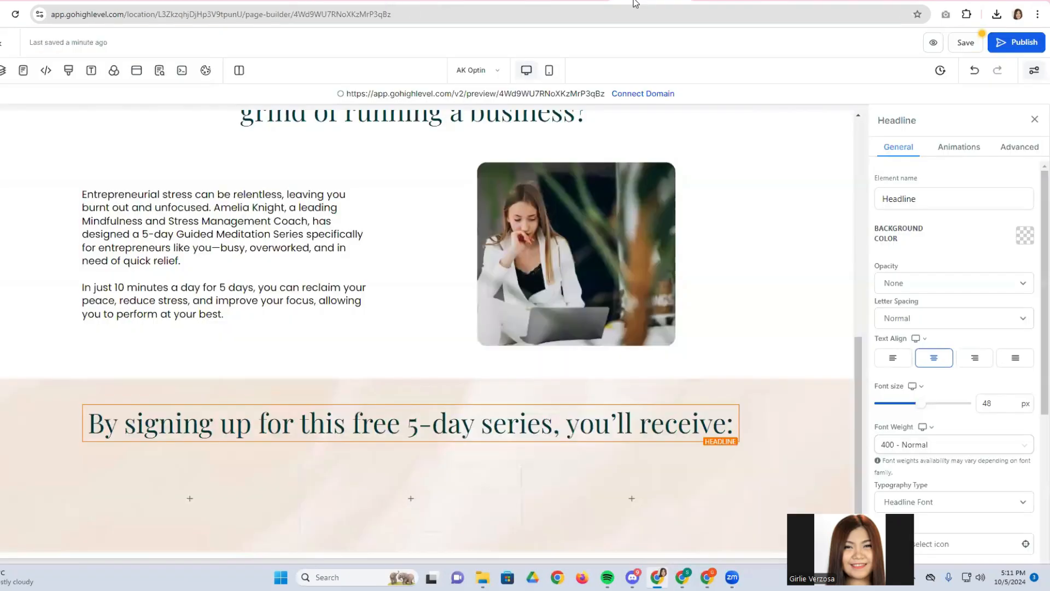
left_click(411, 425)
key("Return")
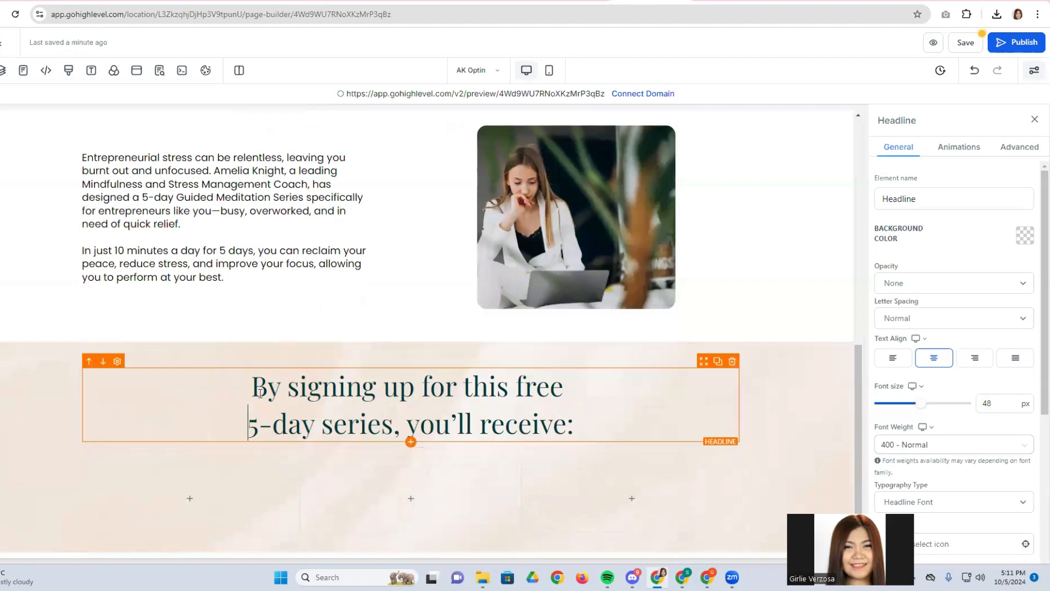
Set the line height of the "By signing up for this free 5-day series" headline to 1 and its font size to 36 px.
left_click_drag(245, 383, 568, 390)
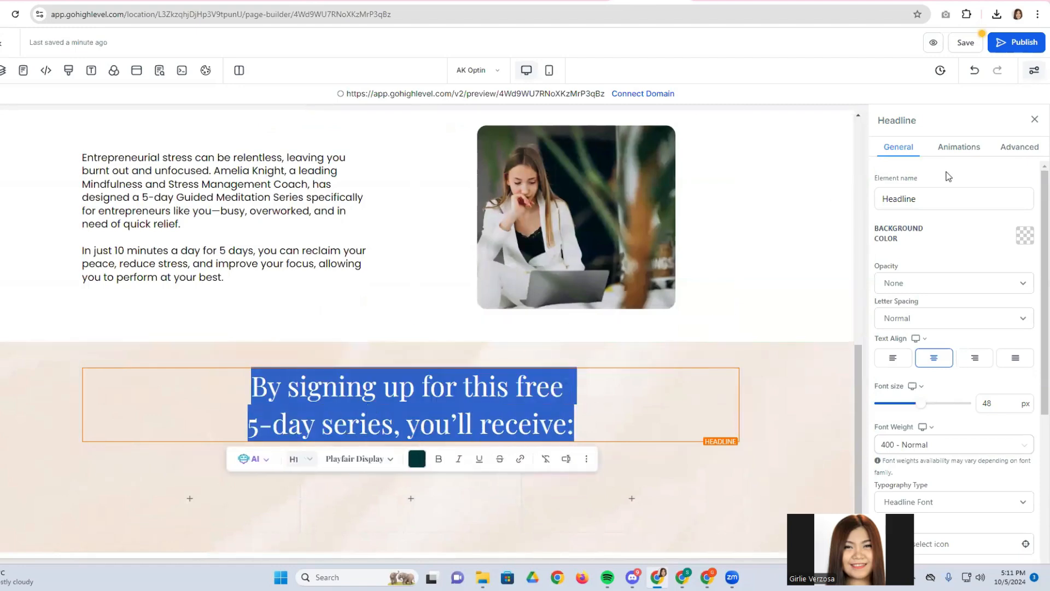
scroll(967, 416, "down", 5)
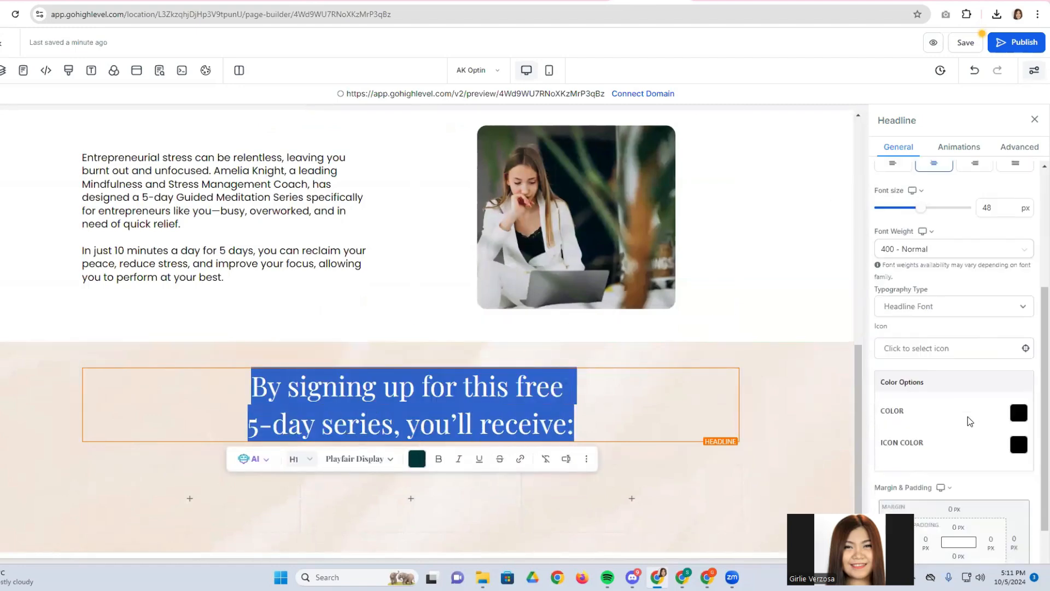
scroll(968, 418, "up", 5)
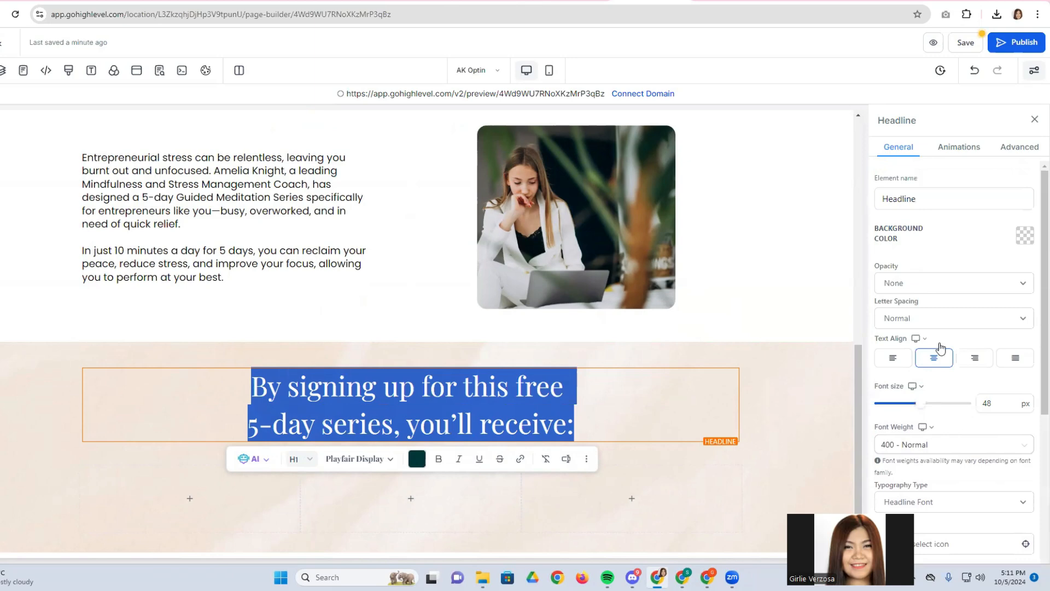
left_click(1017, 146)
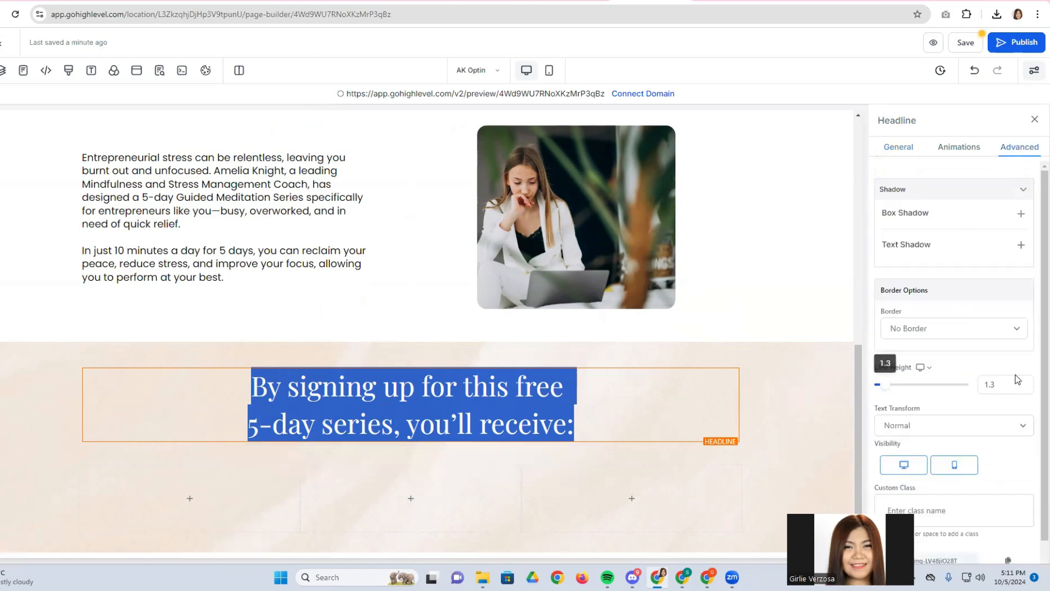
left_click(985, 385)
type("1")
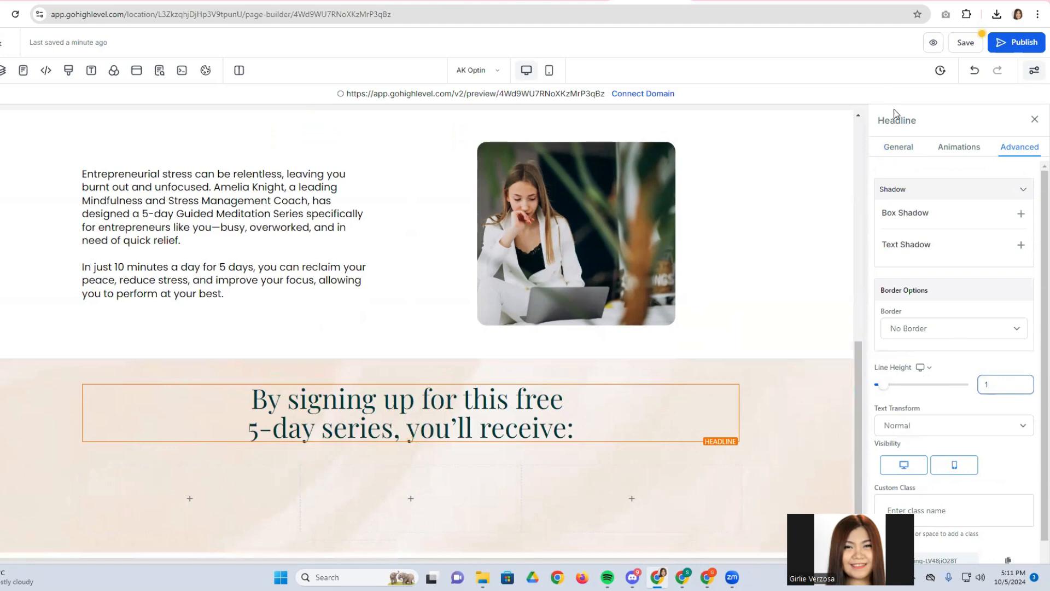
left_click(898, 148)
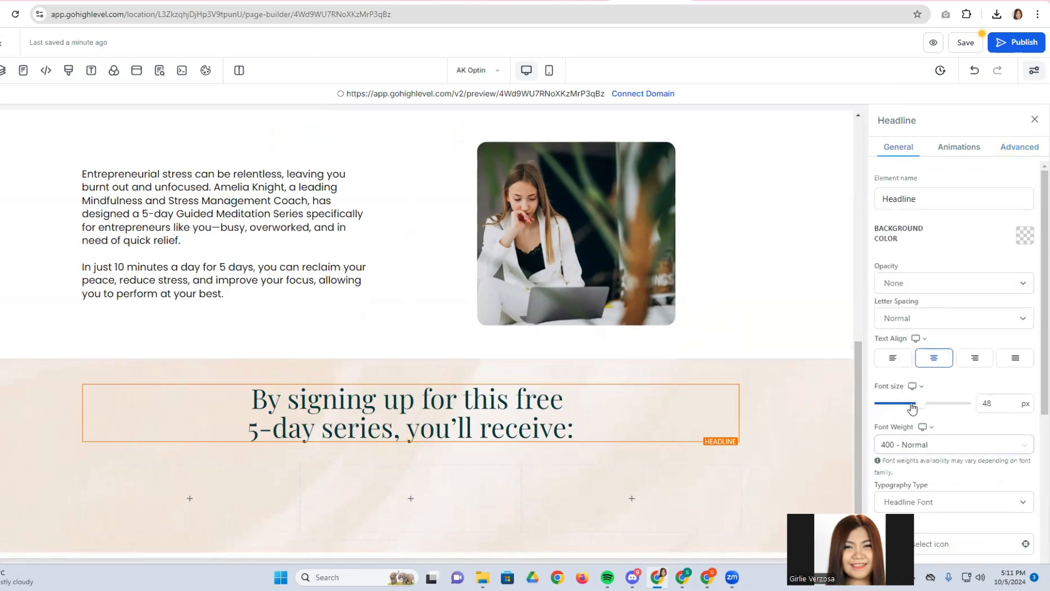
left_click_drag(913, 407, 910, 408)
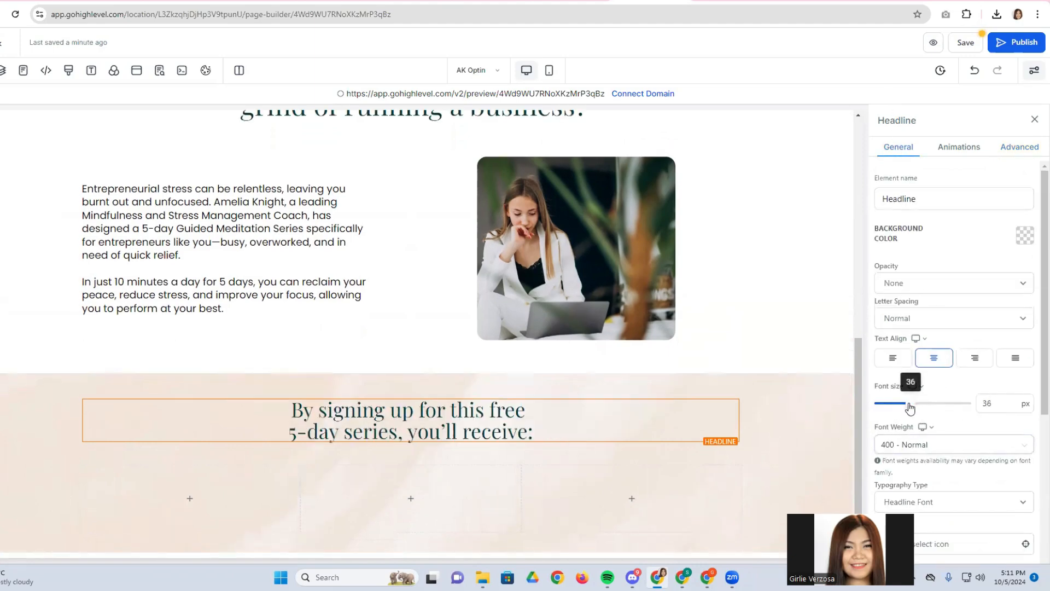
Duplicate the "Reclaim Your Peace in 5 Days" headline in the hero section.
scroll(335, 457, "up", 3)
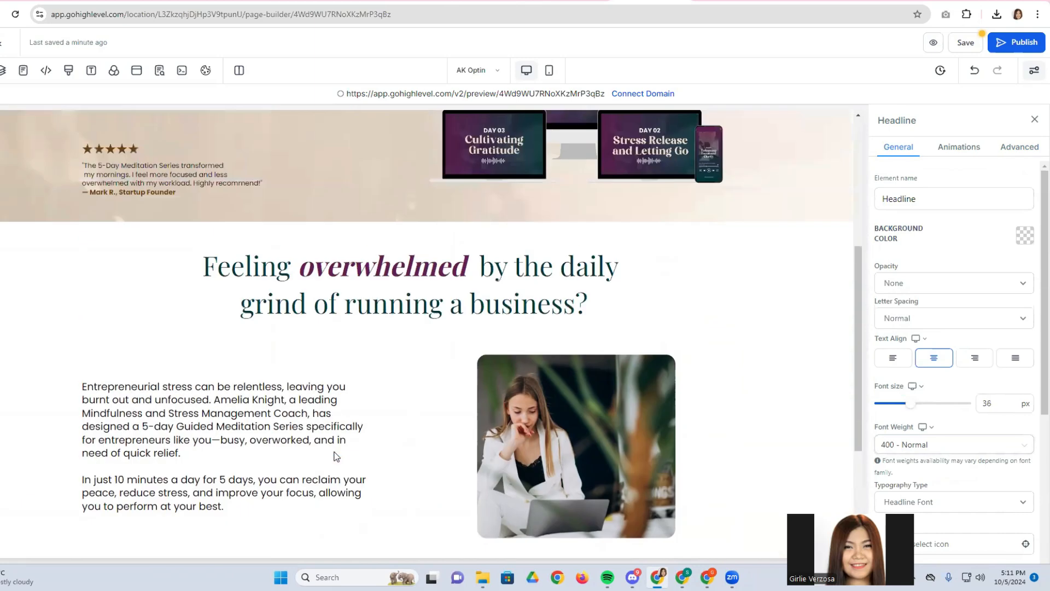
scroll(336, 456, "up", 3)
scroll(335, 458, "up", 1)
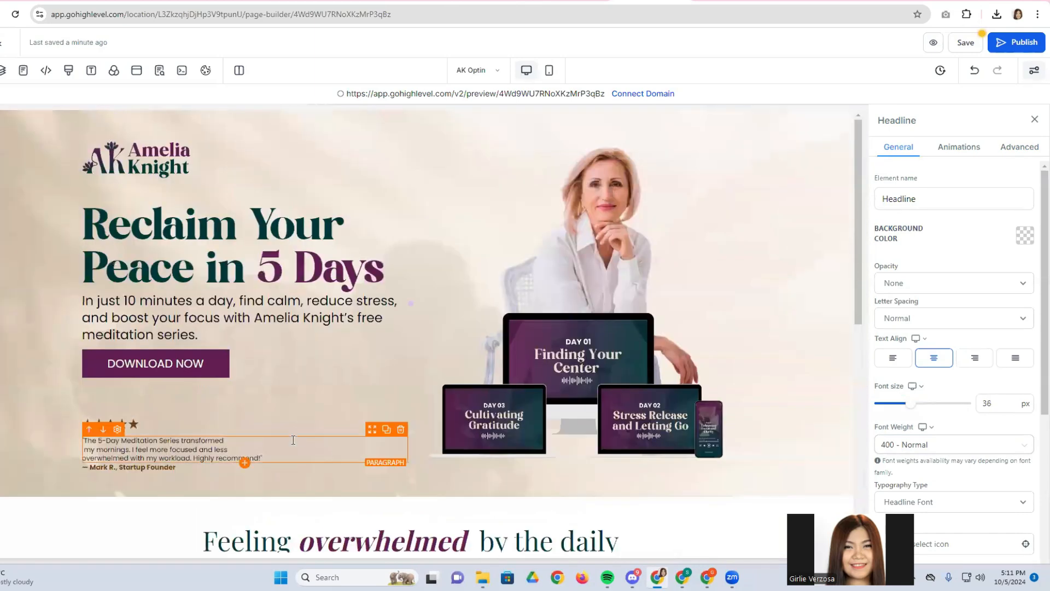
left_click(376, 206)
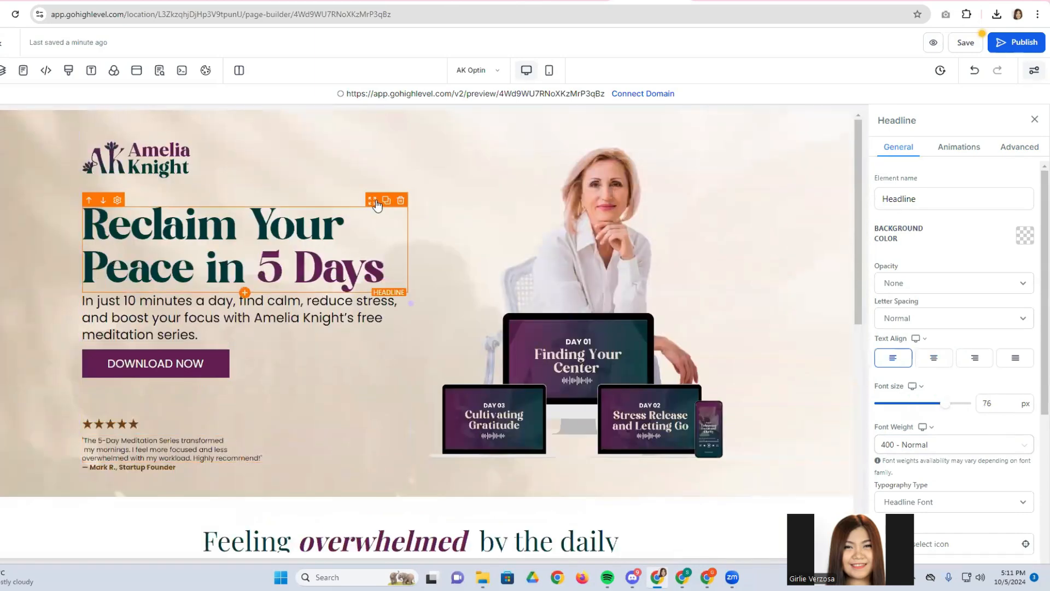
left_click(387, 201)
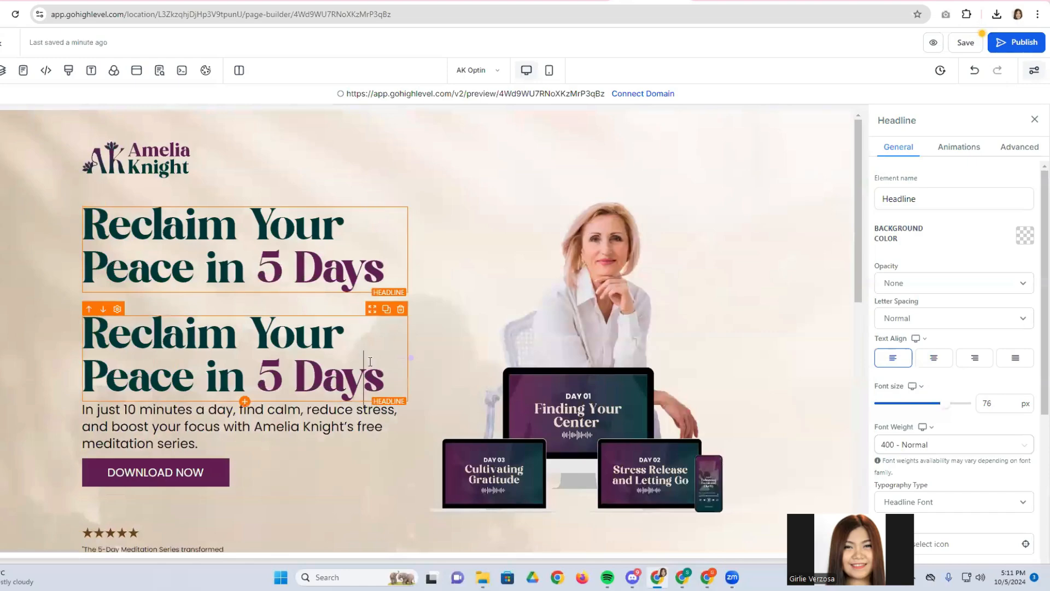
Move the duplicated "Reclaim Your Peace in 5 Days" headline above the subheading in the beige section and center its text.
scroll(481, 359, "down", 3)
left_click_drag(377, 146, 436, 515)
scroll(474, 404, "down", 5)
scroll(620, 314, "down", 1)
scroll(629, 285, "up", 1)
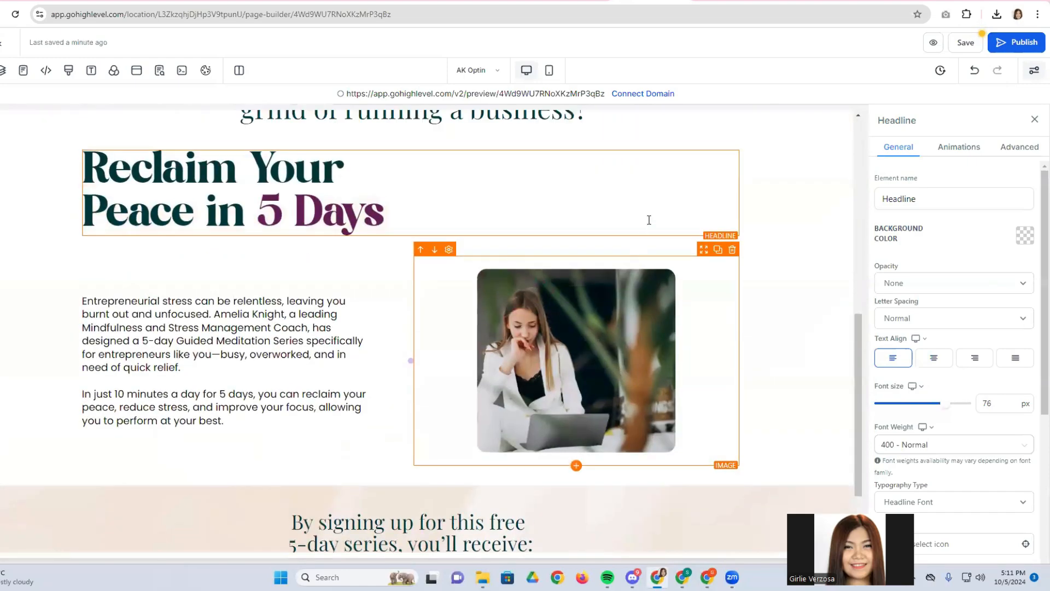
scroll(649, 220, "up", 1)
left_click_drag(704, 205, 454, 525)
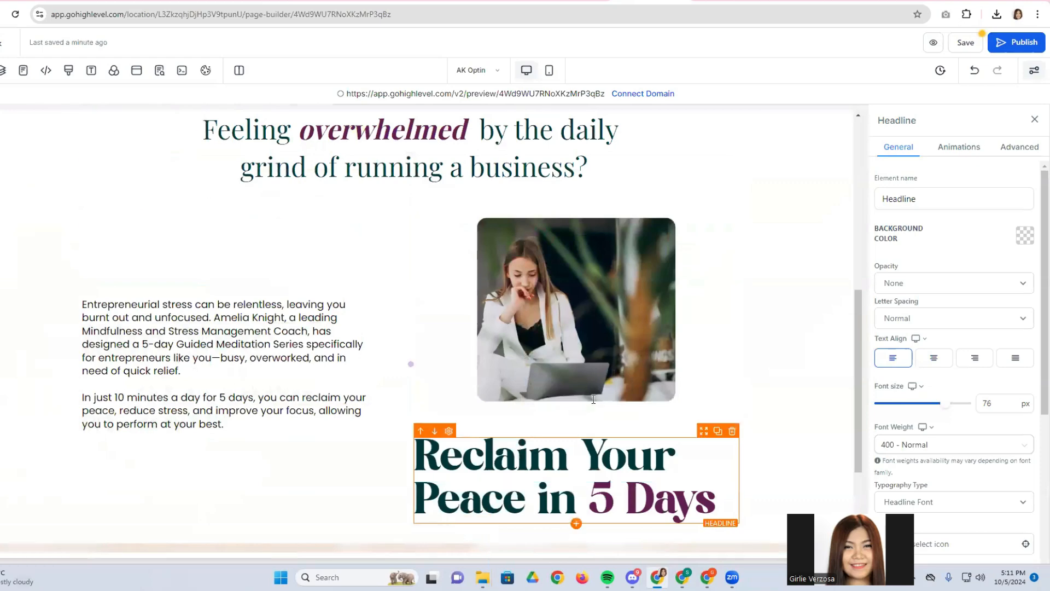
scroll(594, 399, "down", 3)
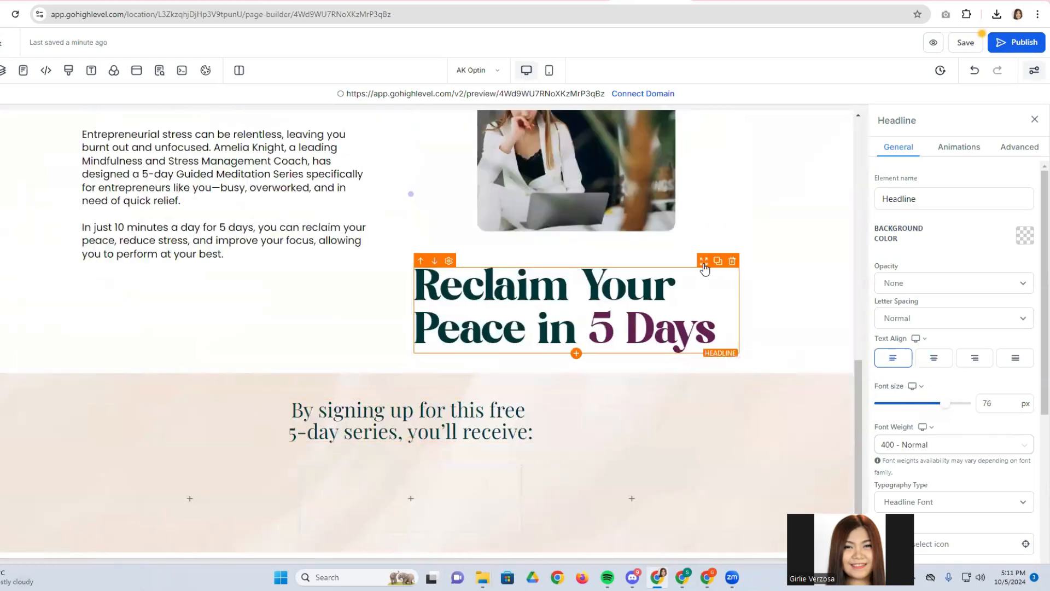
left_click_drag(704, 268, 489, 411)
left_click(934, 357)
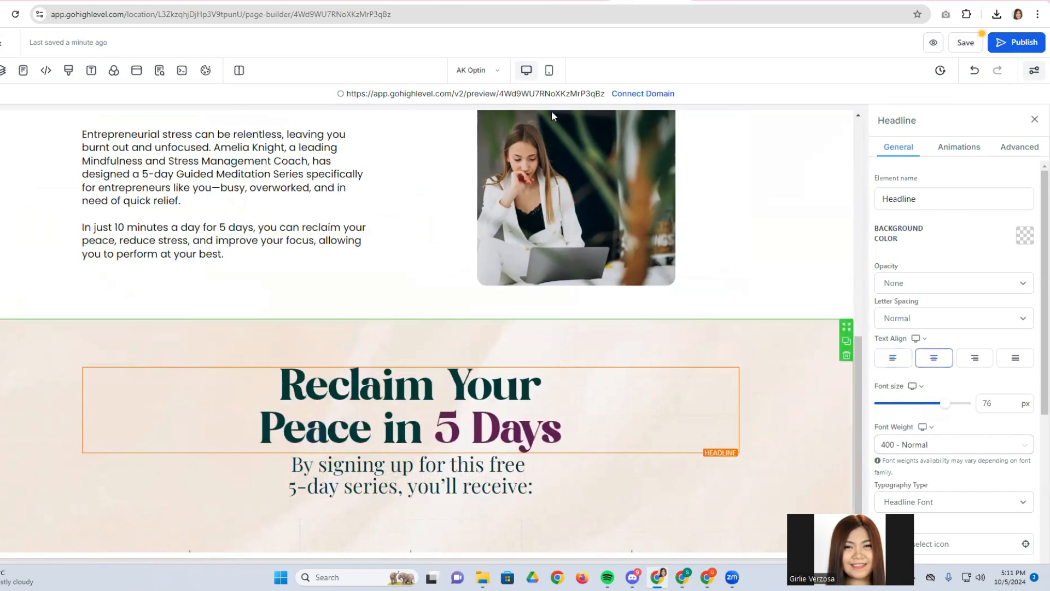
Copy the "What You'll Get" heading from the Canva design and replace the duplicated headline's text with it, without an empty line above.
left_click(327, 1)
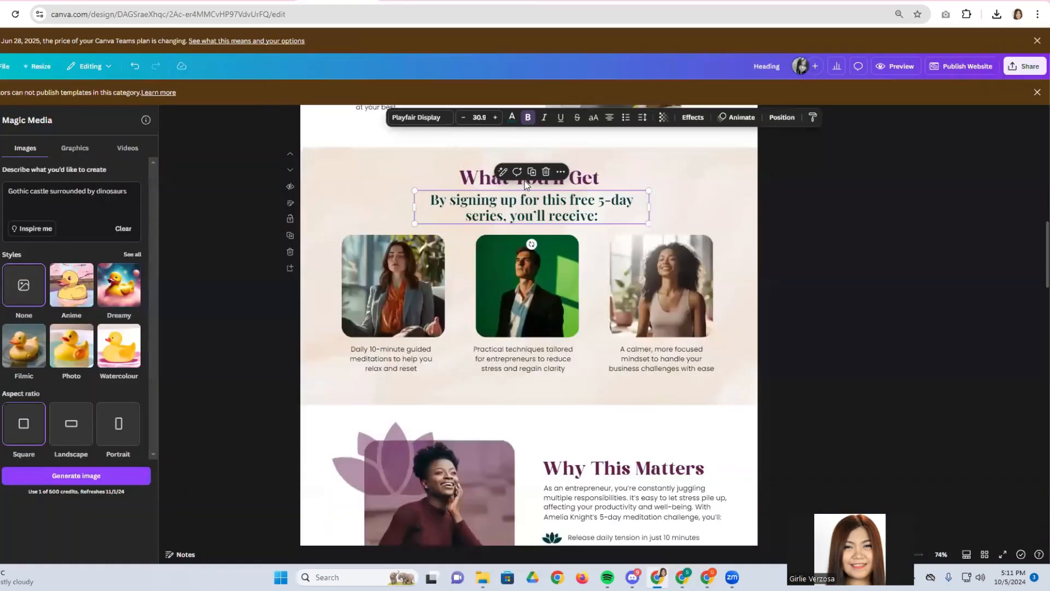
double_click(484, 179)
key("ctrl+c")
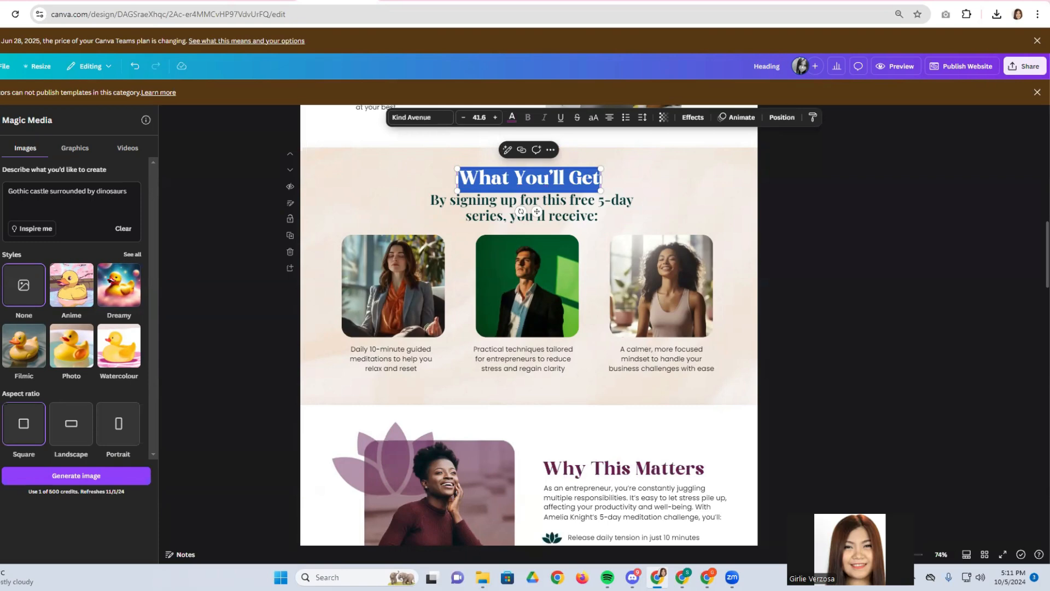
left_click(650, 1)
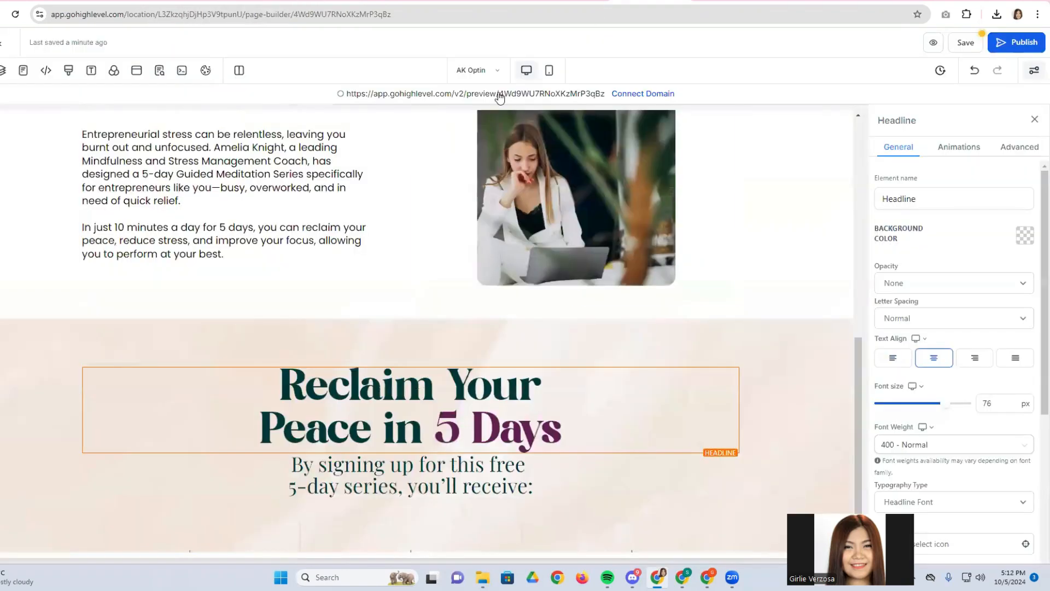
triple_click(373, 374)
key("ctrl+a")
key("ctrl+v")
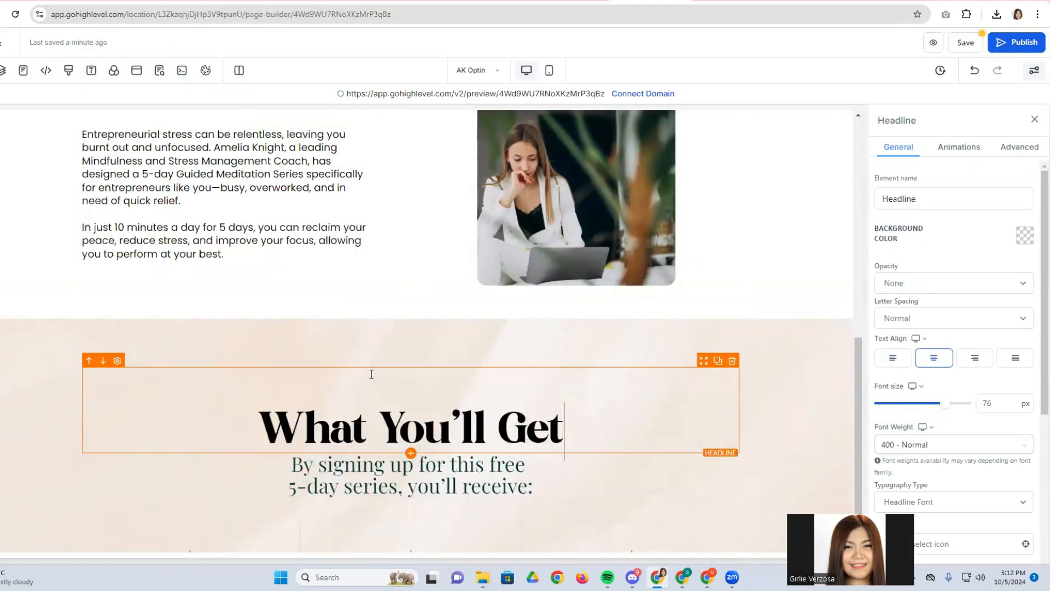
left_click(270, 422)
key("BackSpace")
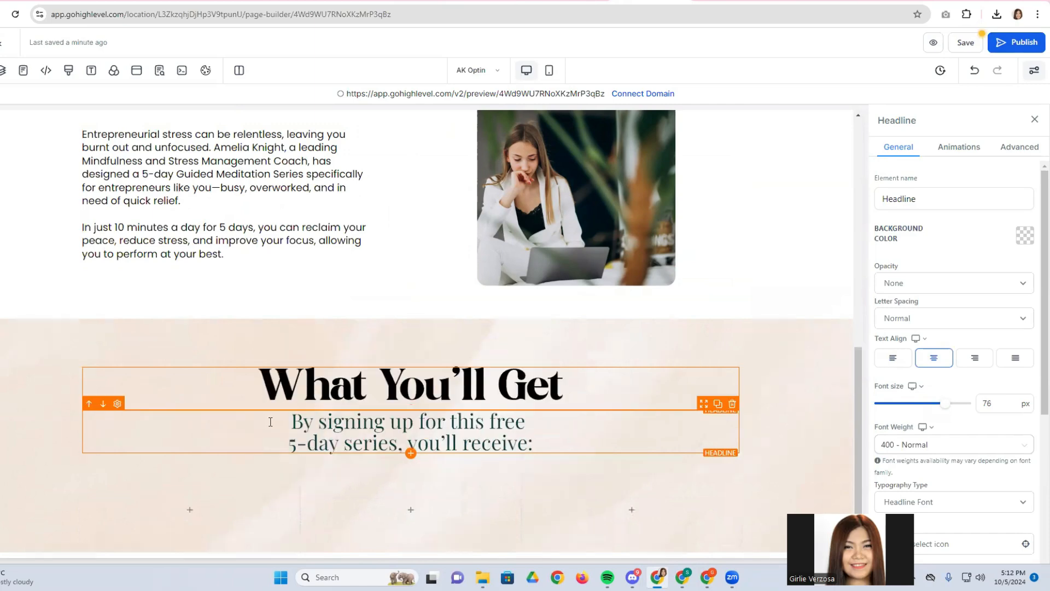
Color the "What You'll Get" headline with the purple brand color and set its font size to 44 px.
triple_click(432, 385)
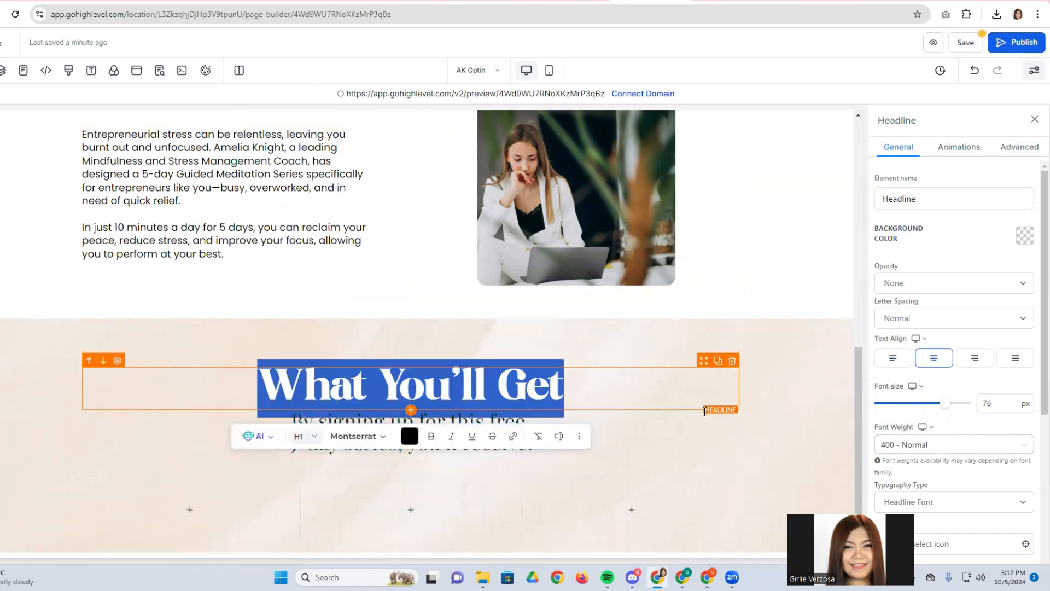
left_click(409, 437)
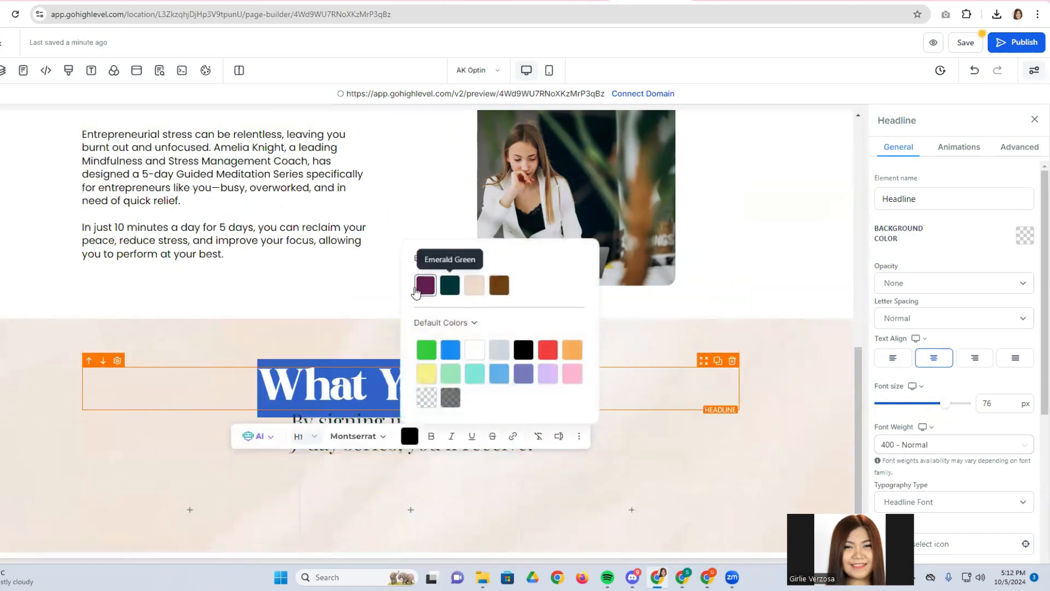
left_click(425, 285)
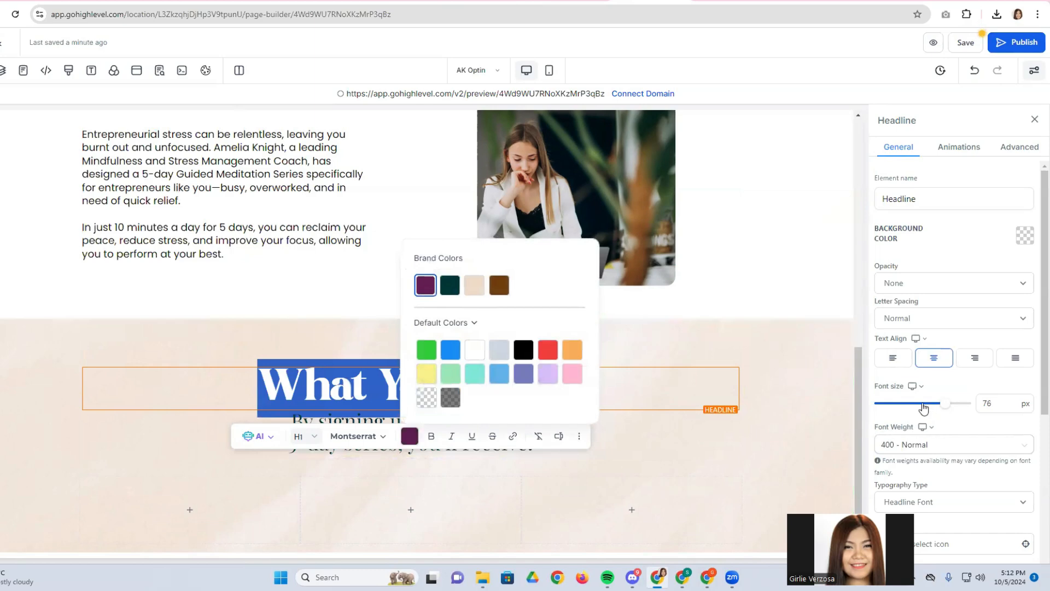
left_click(919, 404)
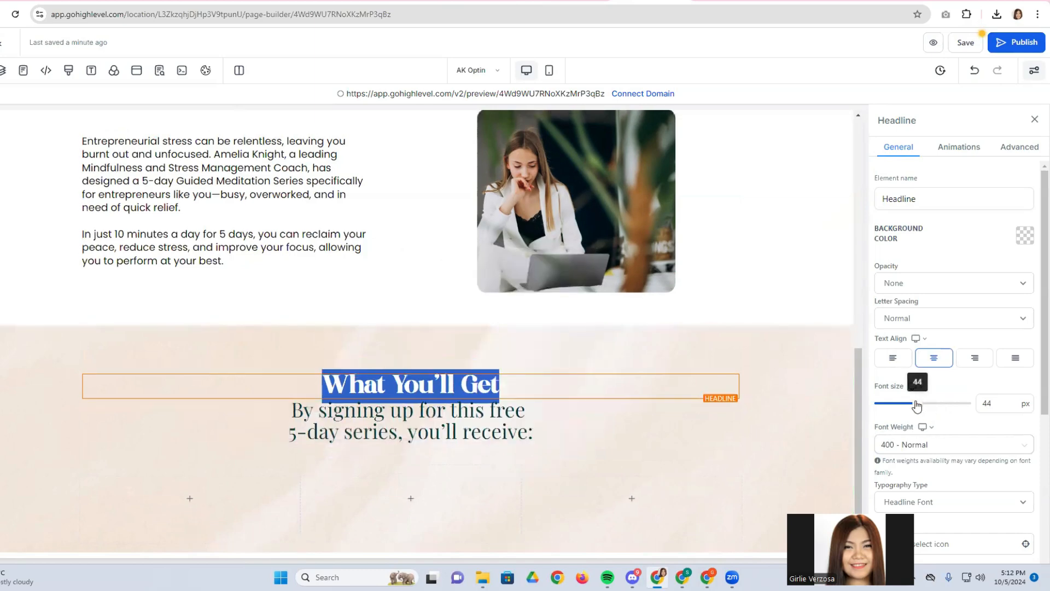
left_click(638, 465)
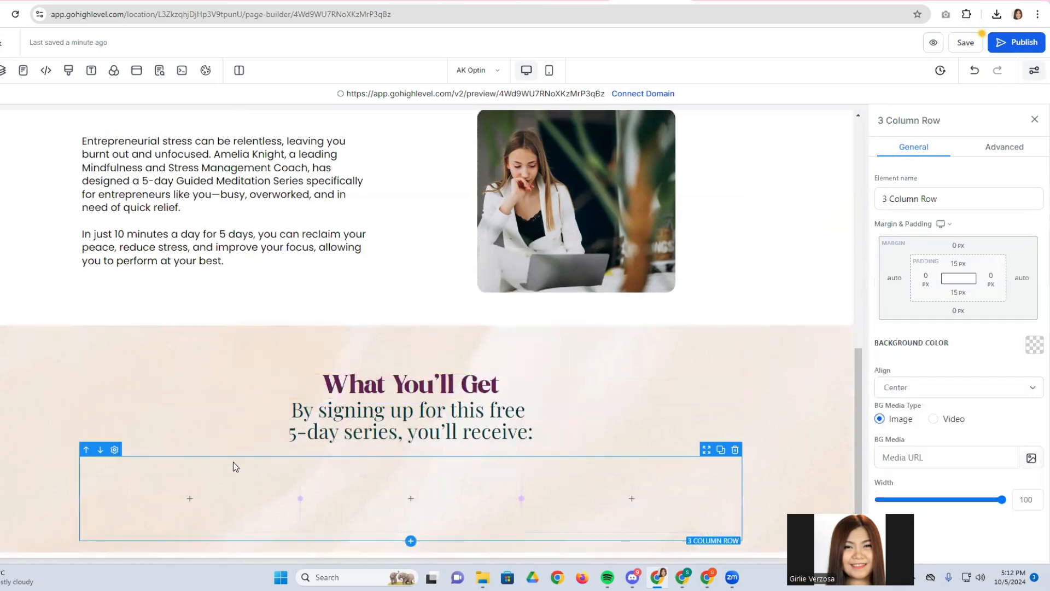
Add an Image element to the first column of the three-column row below the subheading.
right_click(272, 459)
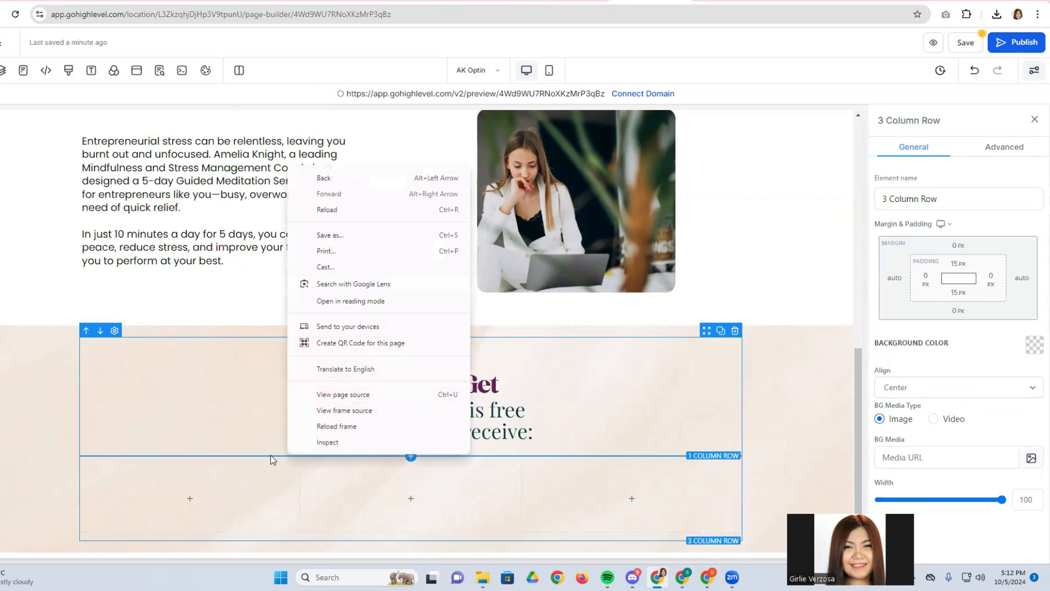
key("Escape")
left_click(188, 497)
scroll(236, 450, "down", 3)
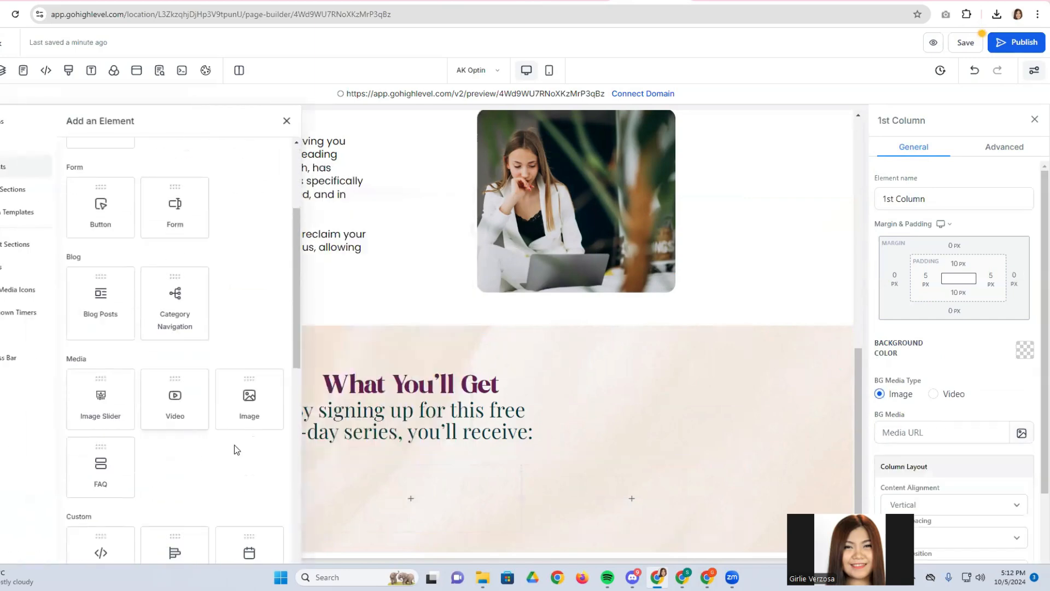
left_click_drag(257, 415, 220, 544)
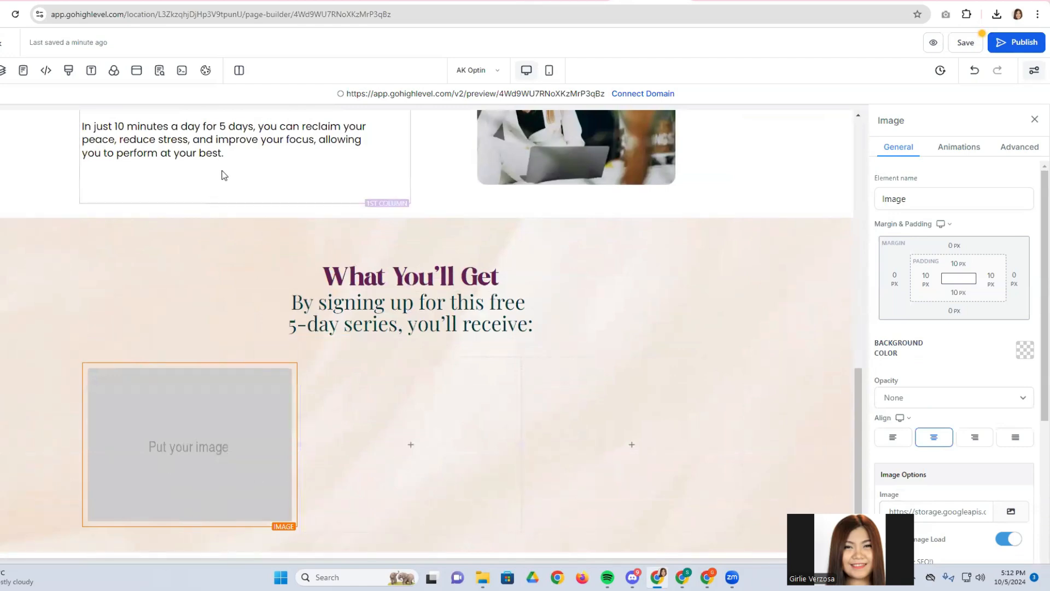
Duplicate the "Entrepreneurial stress" paragraph and place the copy below the image placeholder in the first column.
left_click(257, 176)
scroll(286, 234, "up", 2)
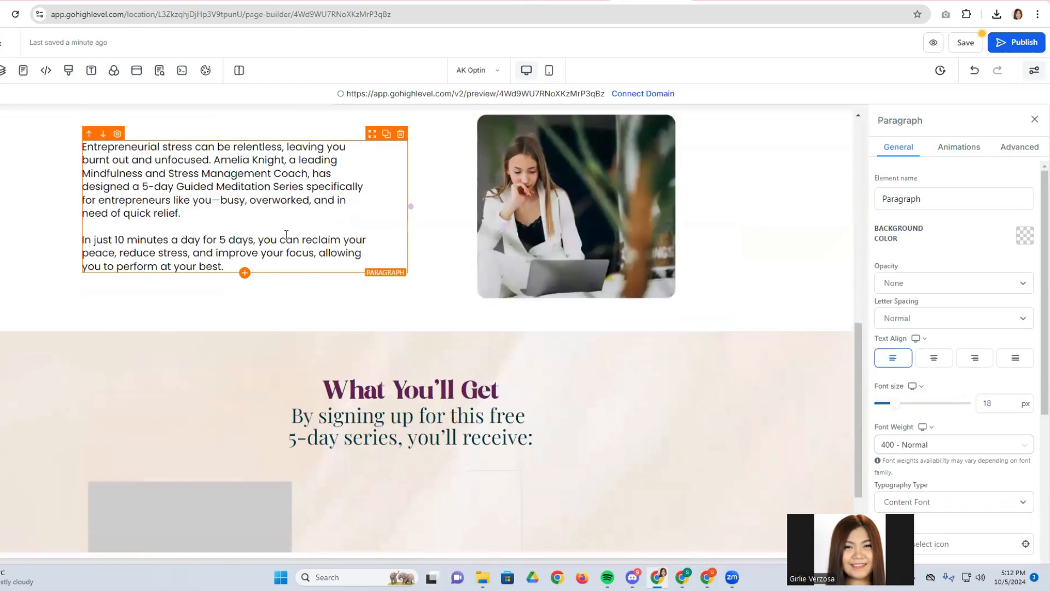
left_click(387, 134)
left_click_drag(362, 290, 396, 430)
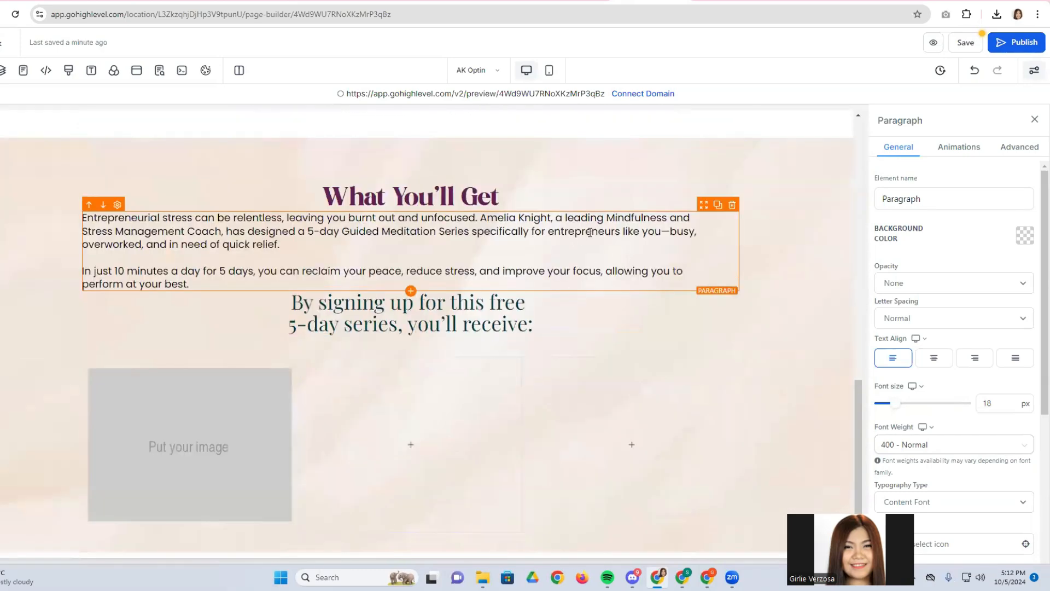
left_click_drag(703, 206, 249, 520)
left_click(256, 374)
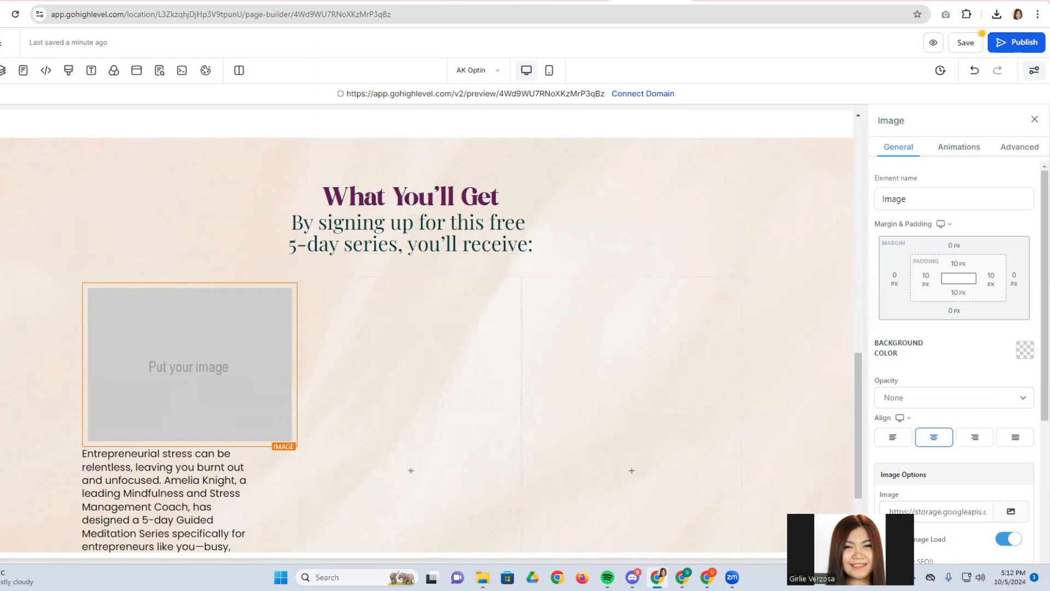
Switch to the Canva design and copy the first image's caption, "Daily 10-minute guided meditations to help you relax and reset".
left_click(338, 1)
double_click(373, 356)
key("ctrl+c")
right_click(373, 356)
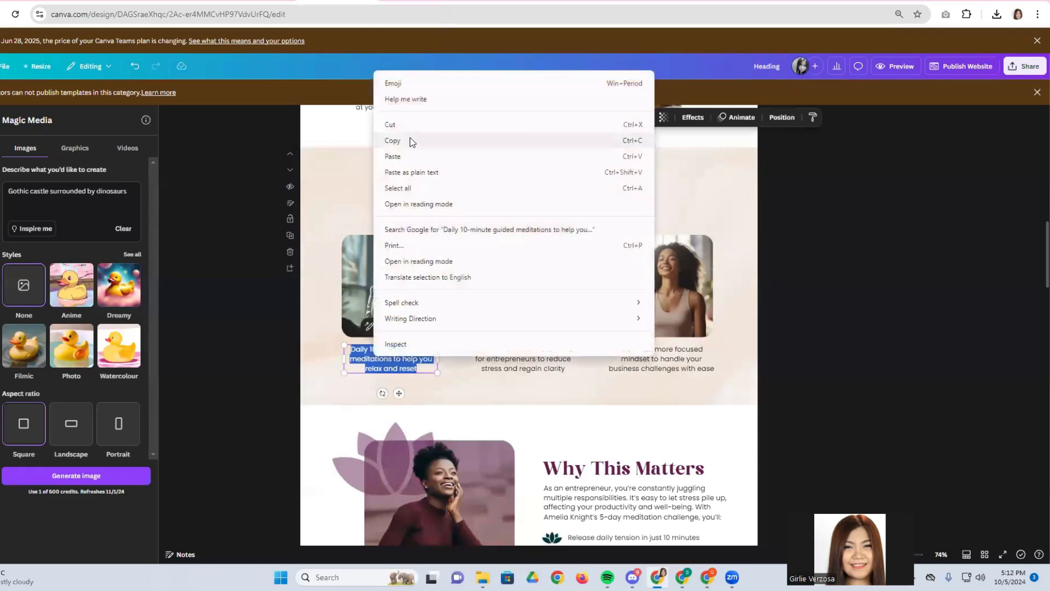
left_click(412, 142)
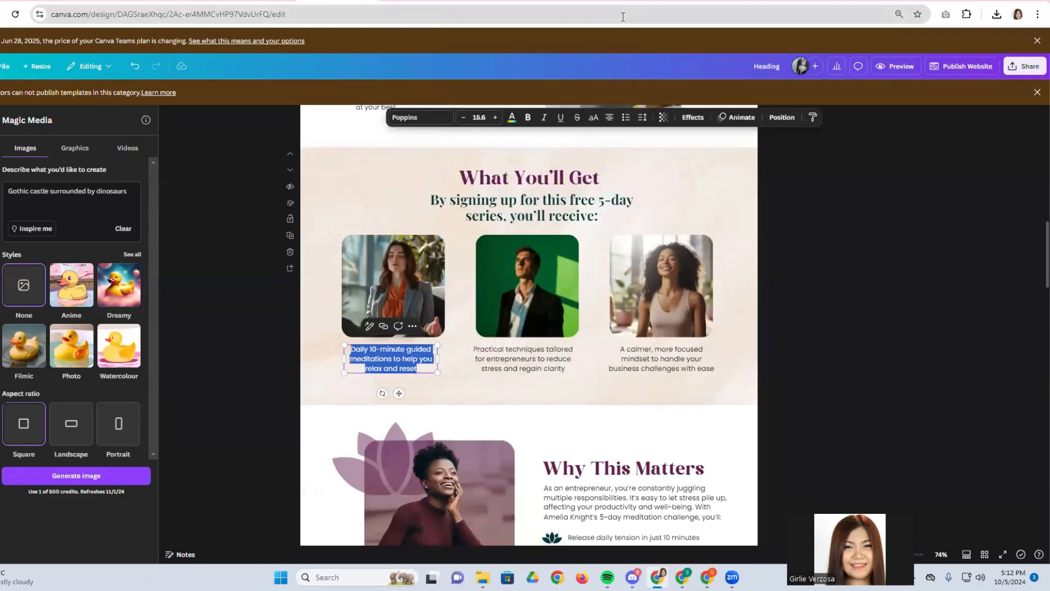
Return to the GoHighLevel page builder and replace the entire paragraph below the image placeholder with the copied caption, pasted as plain text.
left_click(659, 1)
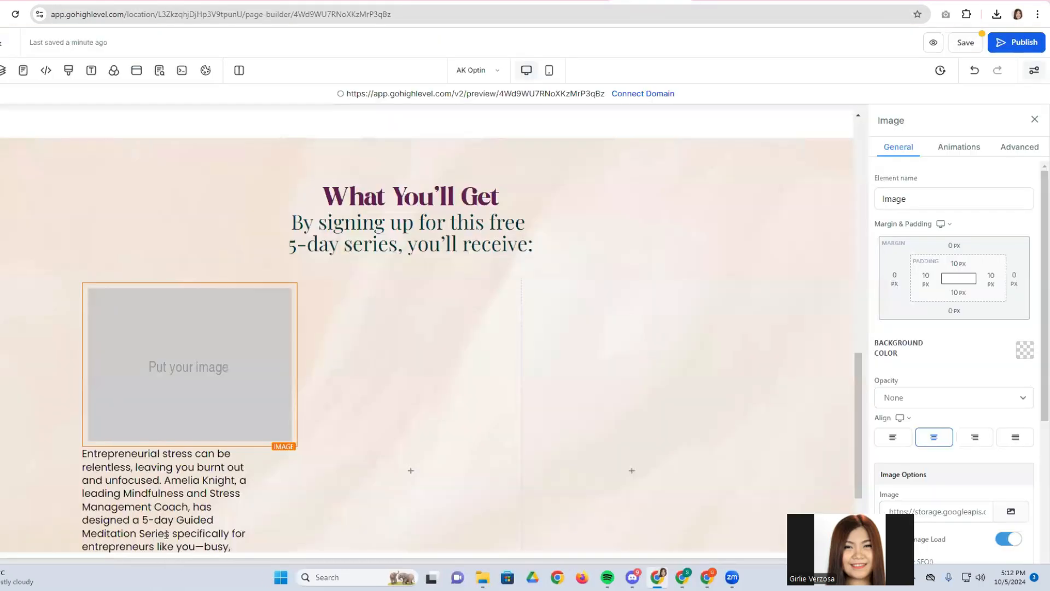
triple_click(165, 525)
key("ctrl+v")
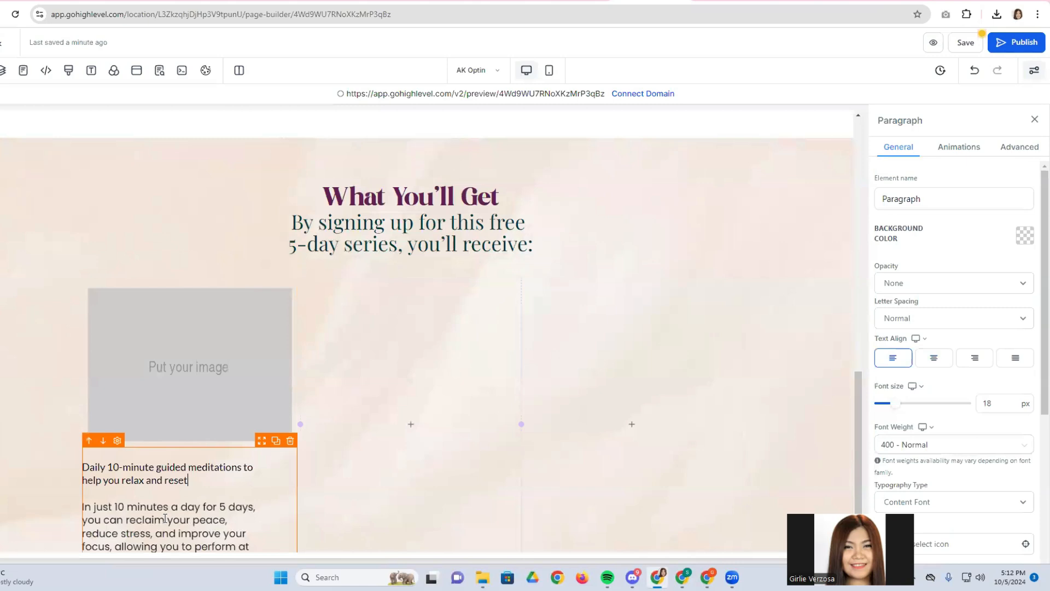
scroll(137, 513, "down", 1)
left_click_drag(135, 519, 83, 467)
right_click(137, 513)
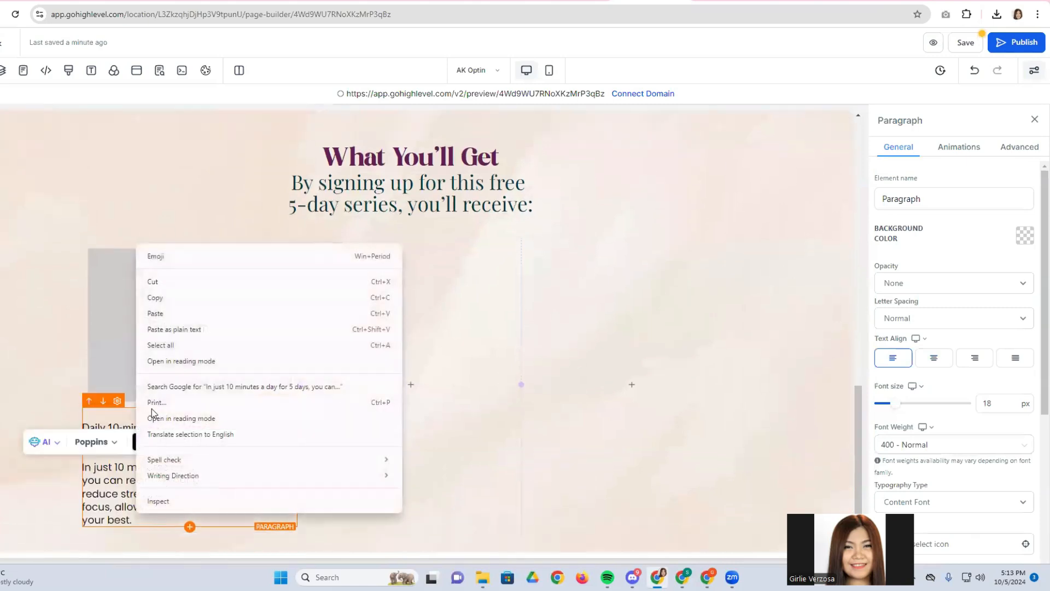
left_click(125, 487)
key("ctrl+a")
right_click(123, 487)
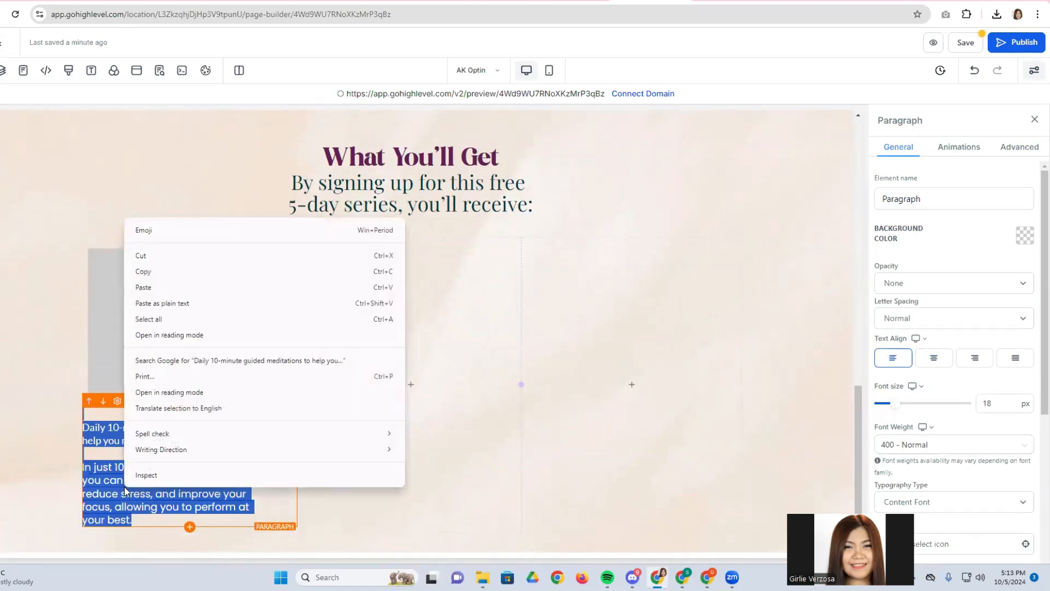
left_click(159, 303)
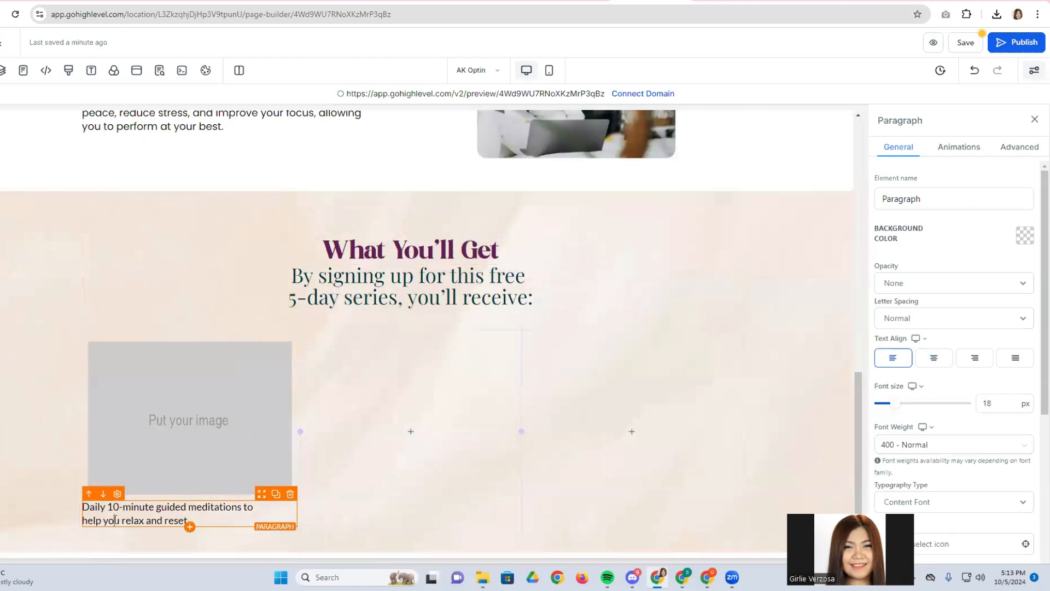
Change the font of the "Daily 10-minute guided meditations" caption to Poppins.
key("ctrl+a")
left_click(202, 510)
key("ctrl+a")
left_click(59, 483)
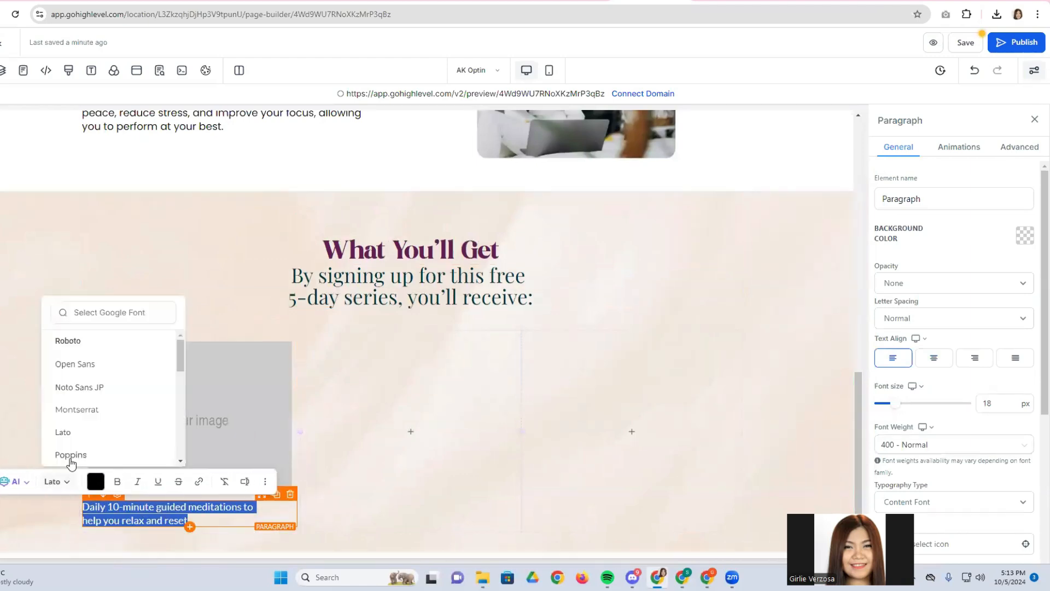
left_click(72, 450)
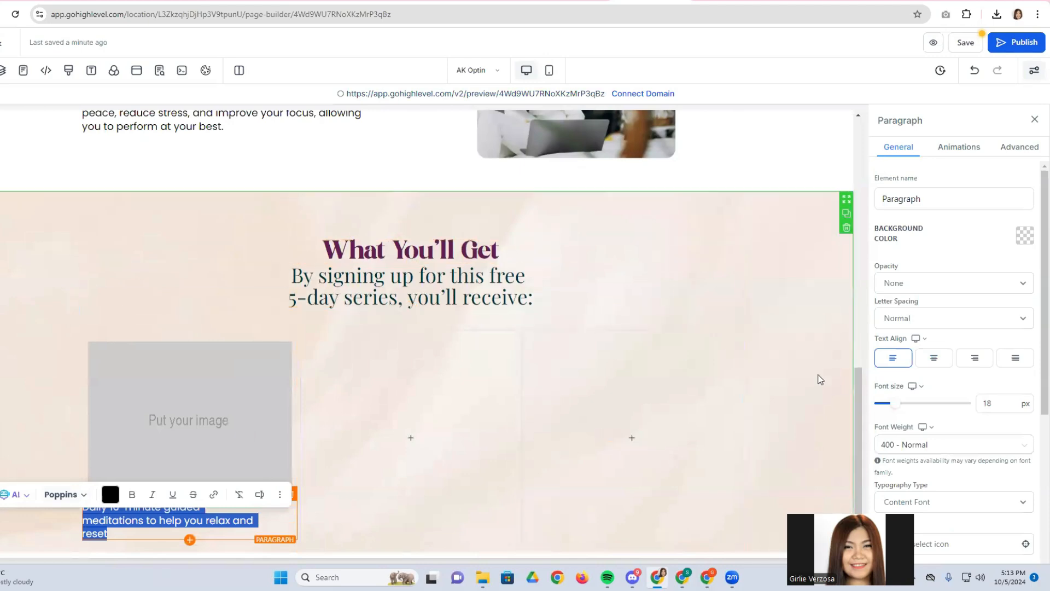
Try font sizes of 12 px and 16 px on the first column's caption.
left_click(1003, 401)
double_click(994, 403)
type("1")
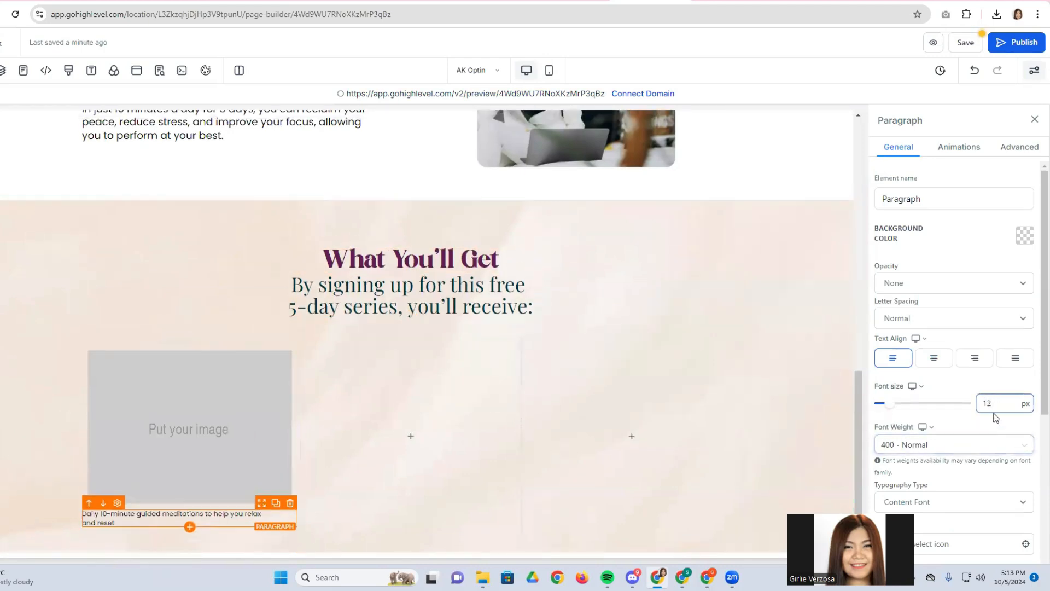
left_click_drag(996, 404, 979, 406)
type("1")
scroll(963, 408, "down", 1)
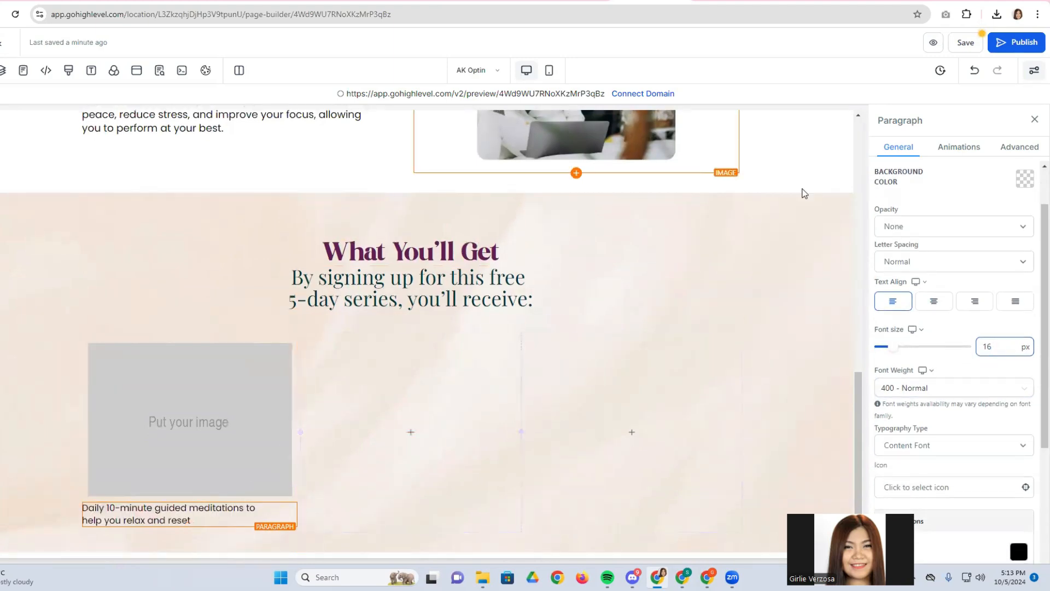
Center the caption below the image placeholder and set its font size to 18 px.
left_click(935, 302)
double_click(991, 342)
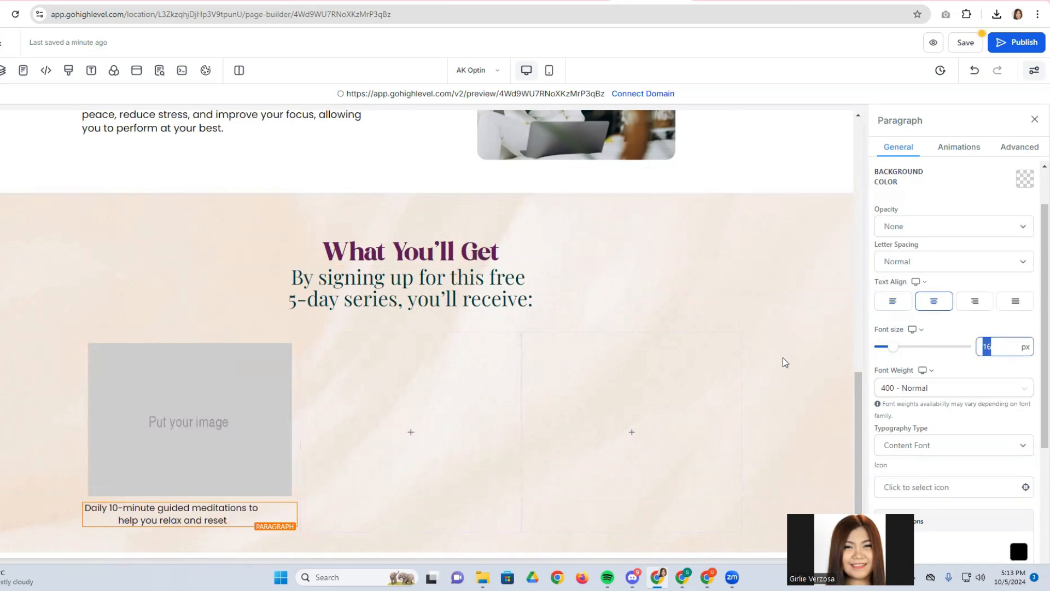
type("18")
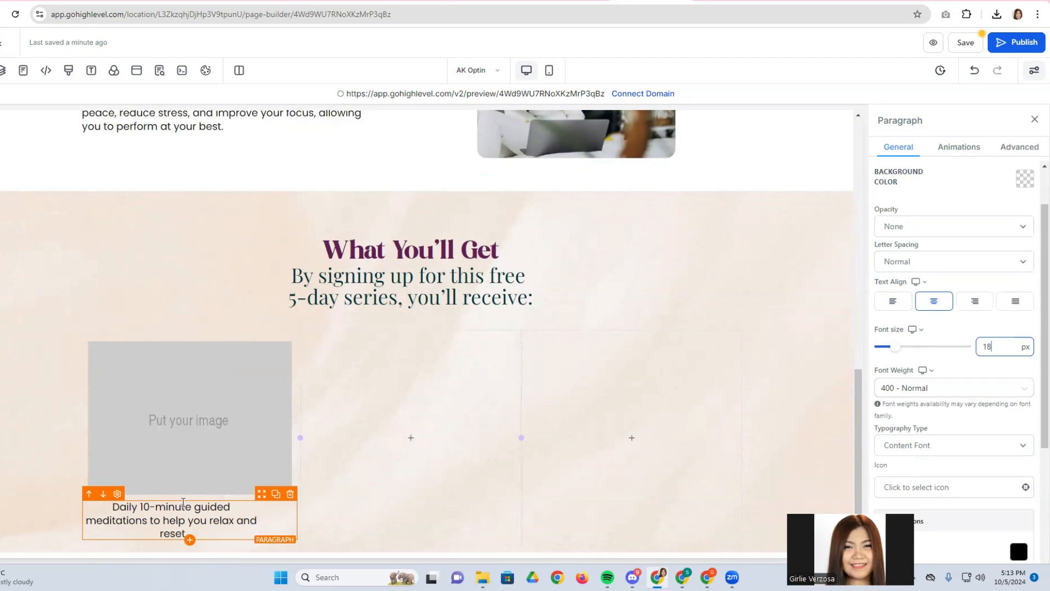
Check the caption's line breaks in the Canva design, then return to the GoHighLevel page builder and break the first caption before "relax and reset".
left_click(338, 0)
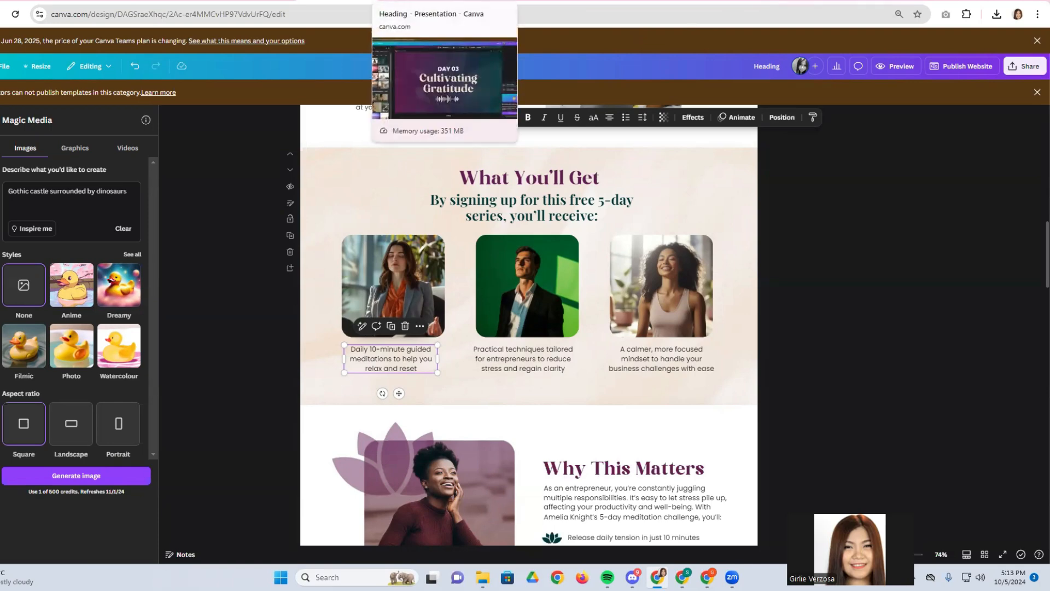
left_click(418, 0)
left_click(338, 1)
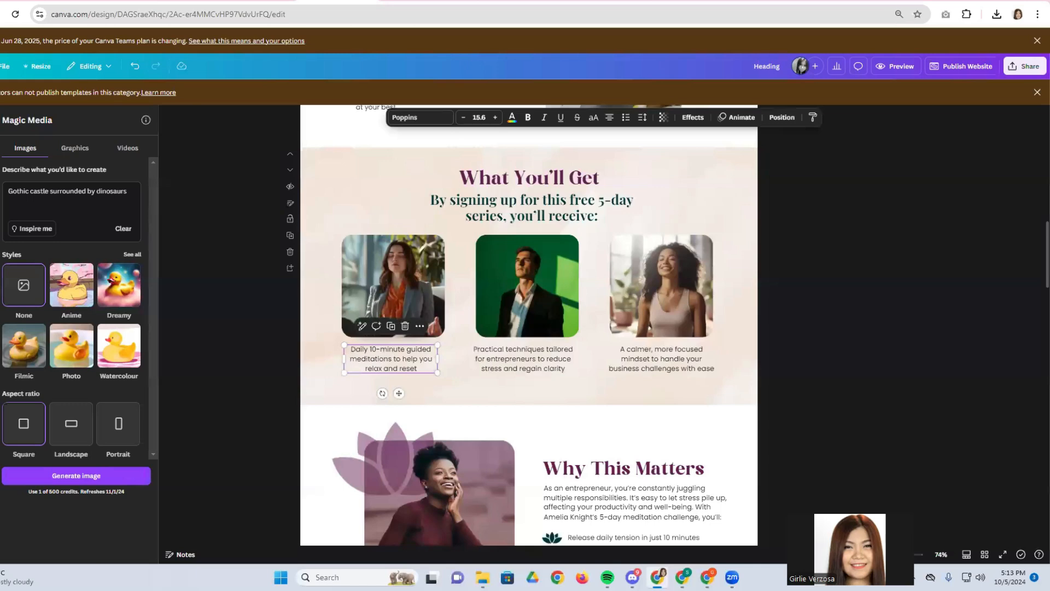
left_click(641, 0)
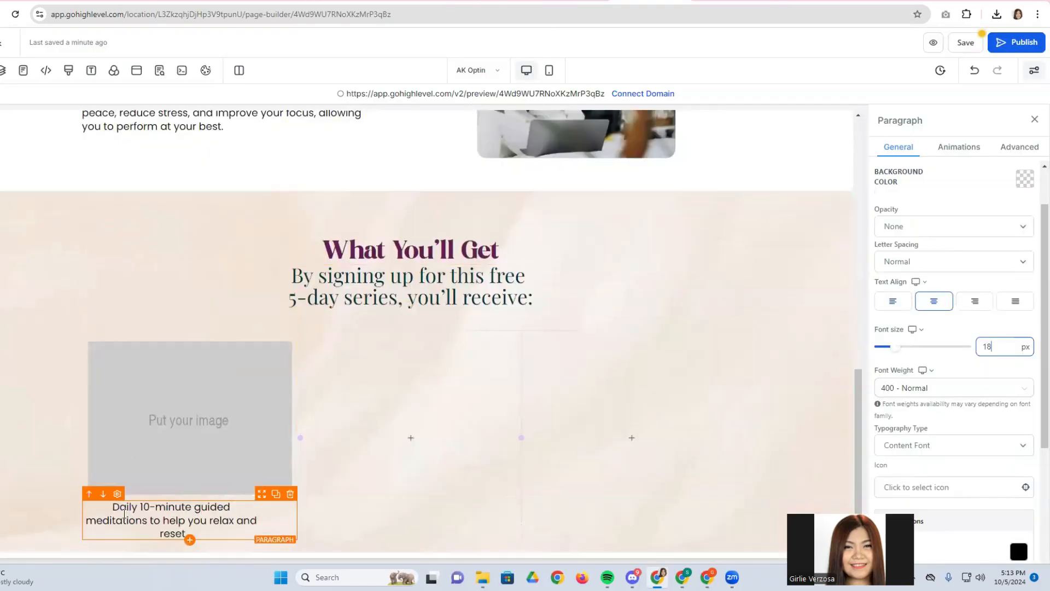
left_click(207, 524)
key("Return")
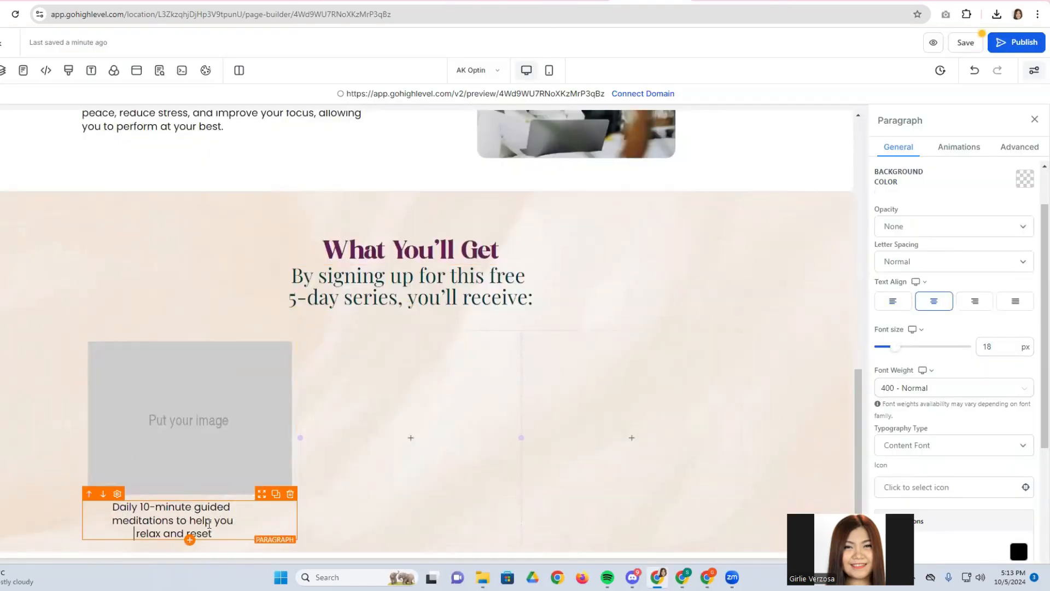
Replace the first column's image placeholder with 2.png from the Template Shop's 001 folder and set its width to 300 px.
left_click(230, 449)
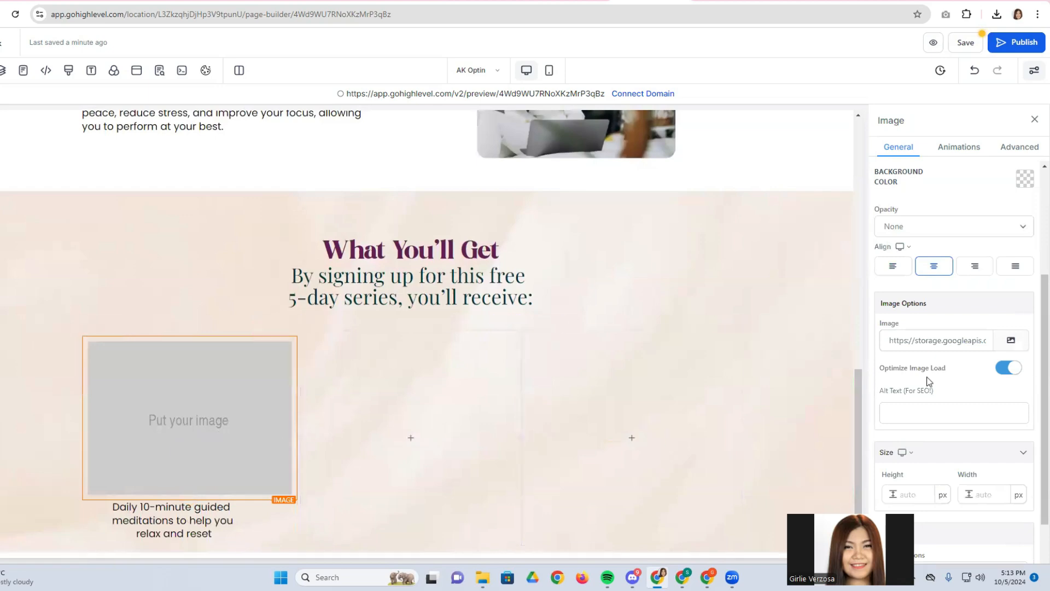
left_click(1011, 340)
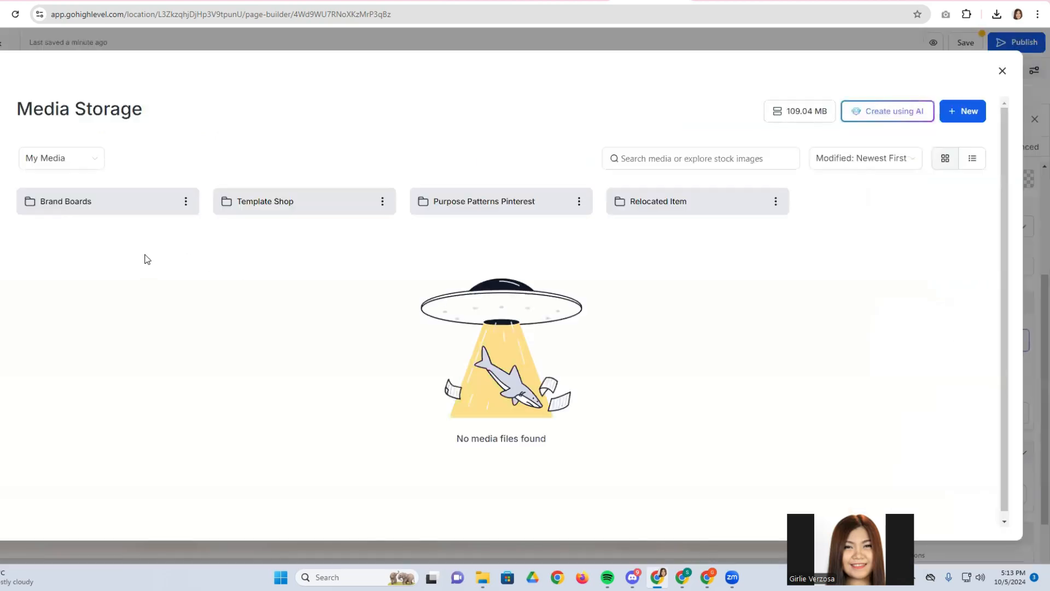
left_click(254, 205)
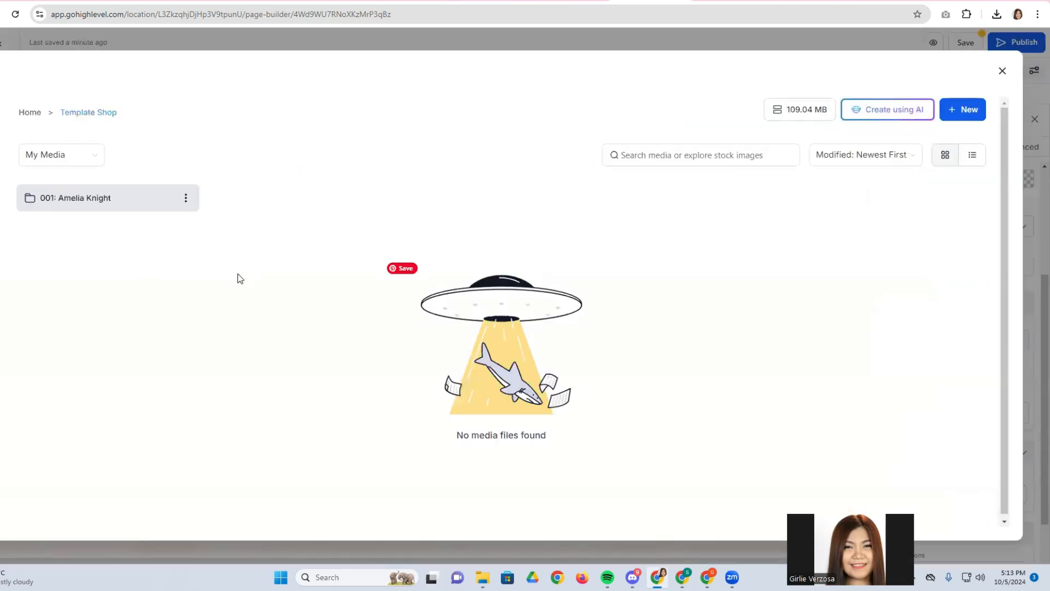
left_click(121, 205)
scroll(135, 266, "down", 2)
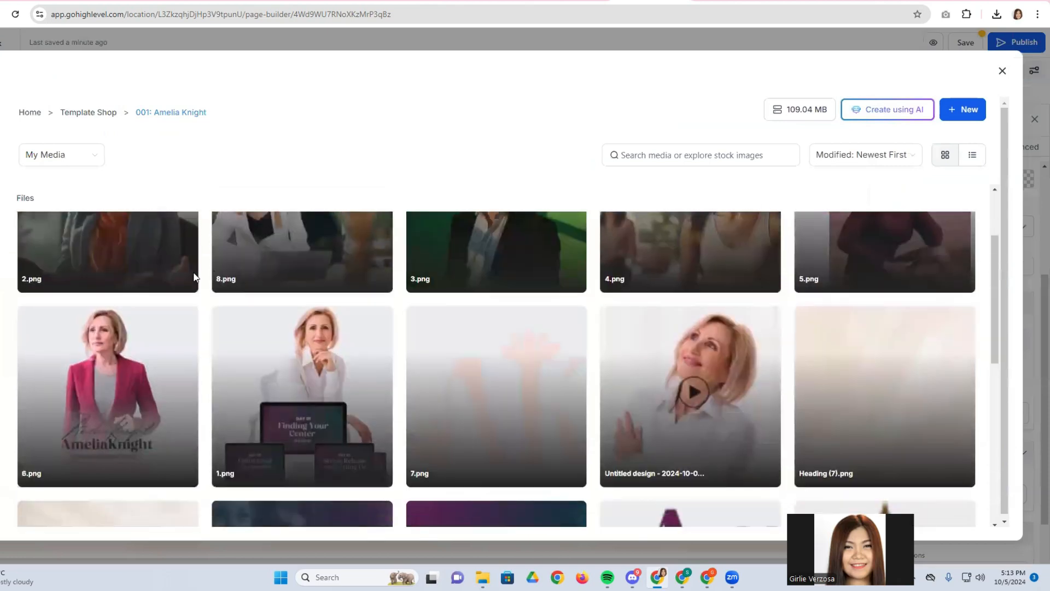
left_click(136, 267)
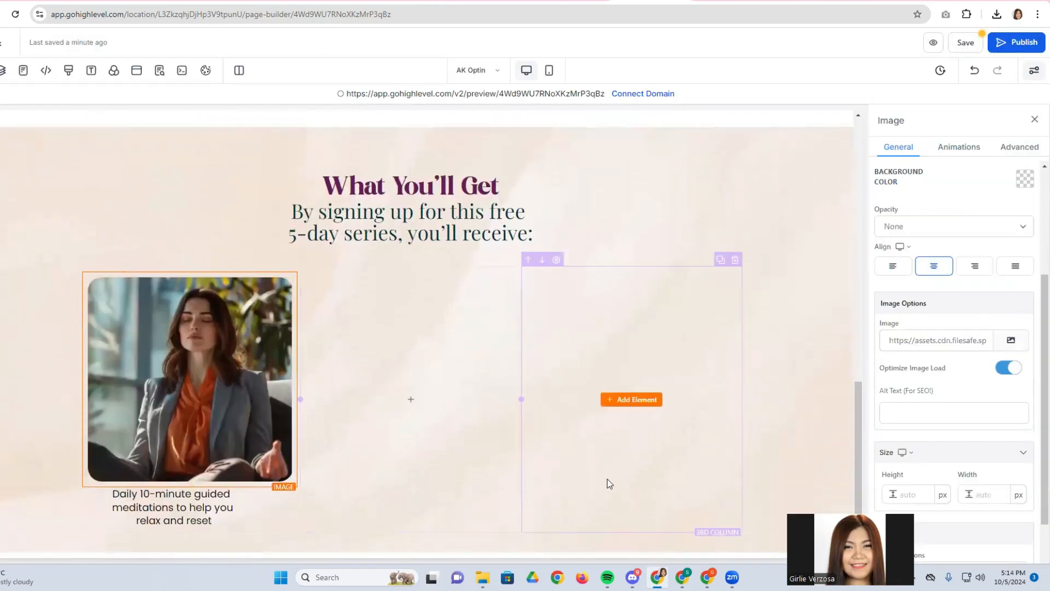
left_click(985, 494)
scroll(990, 481, "down", 1)
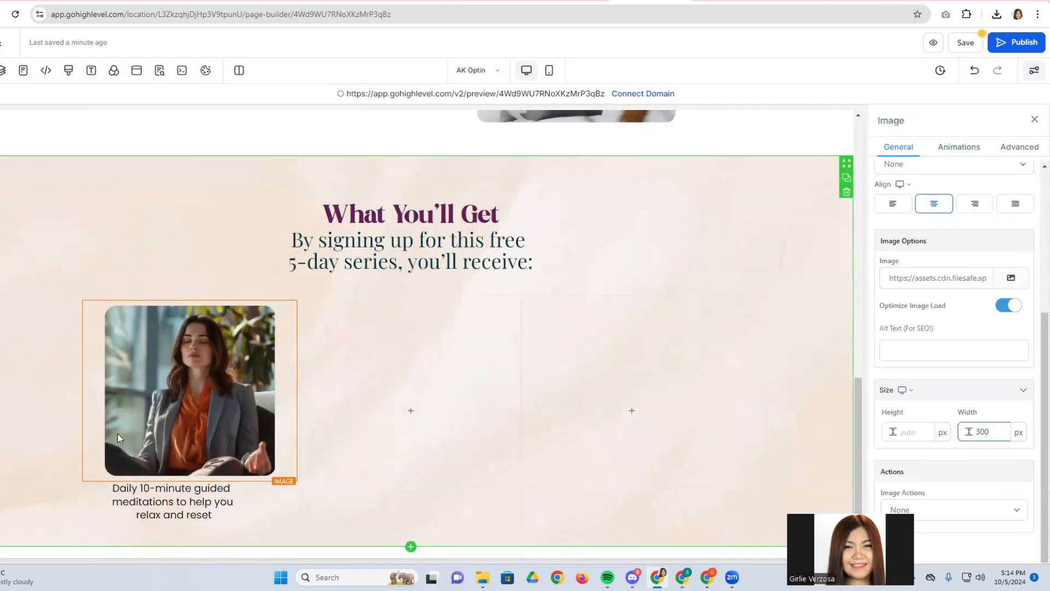
Duplicate the whole first column with its image and caption in the "What You'll Get" section.
left_click(337, 396)
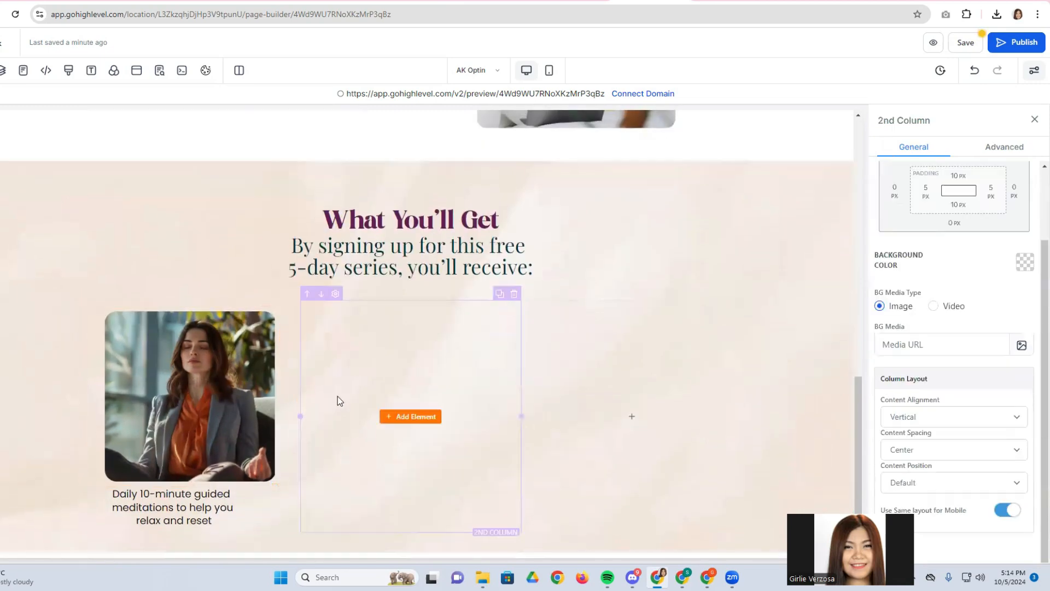
left_click(185, 301)
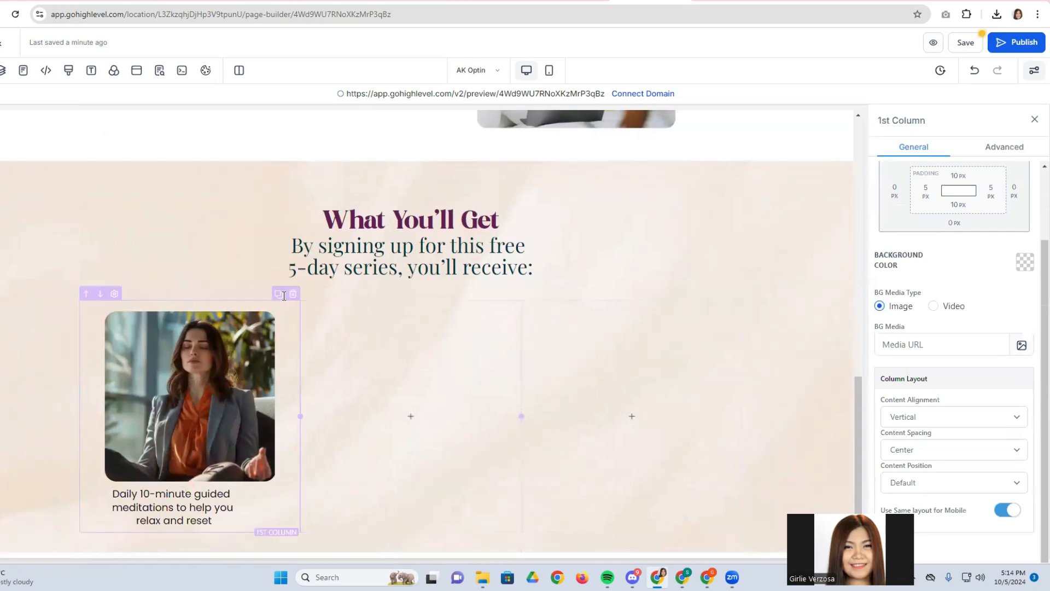
left_click(278, 299)
left_click(387, 321)
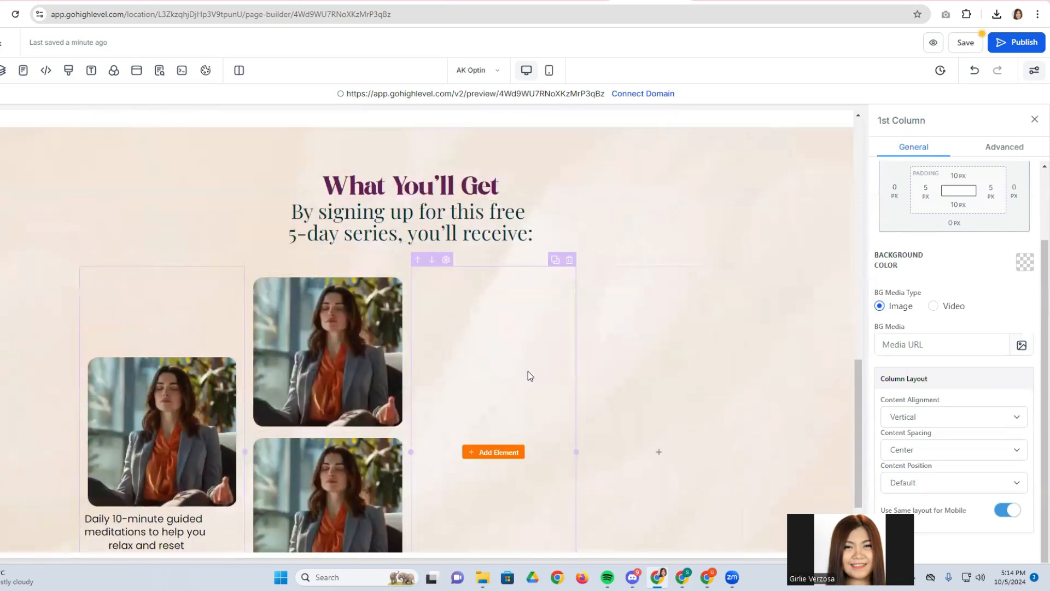
left_click(400, 429)
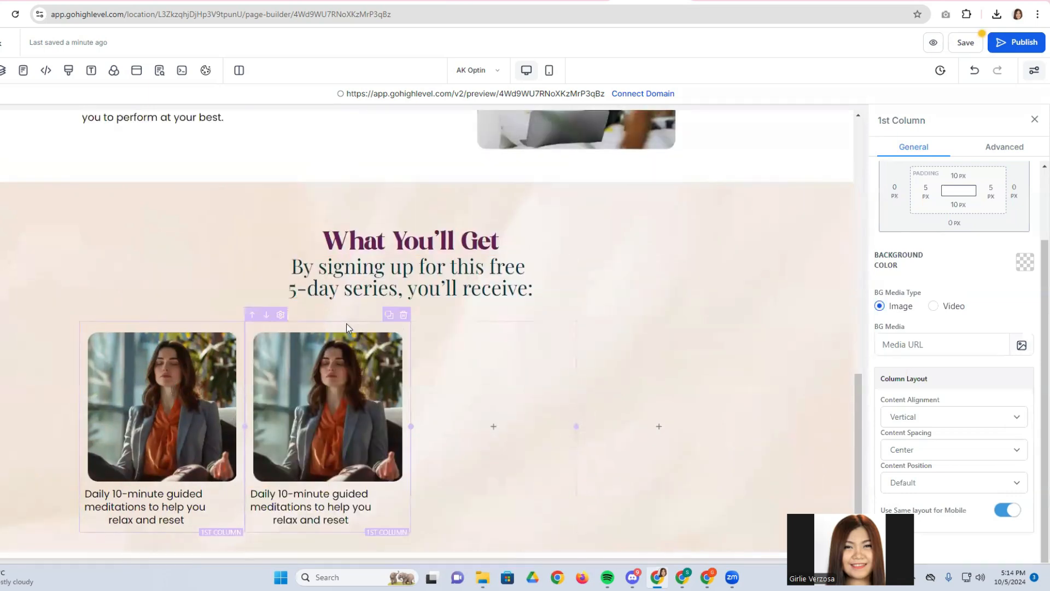
left_click(387, 321)
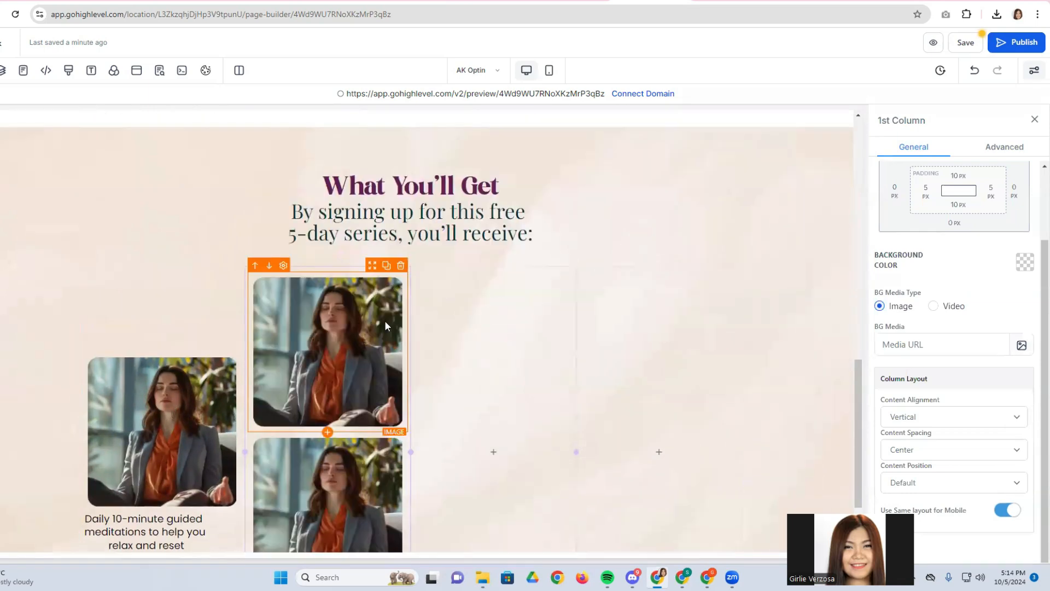
left_click(401, 429)
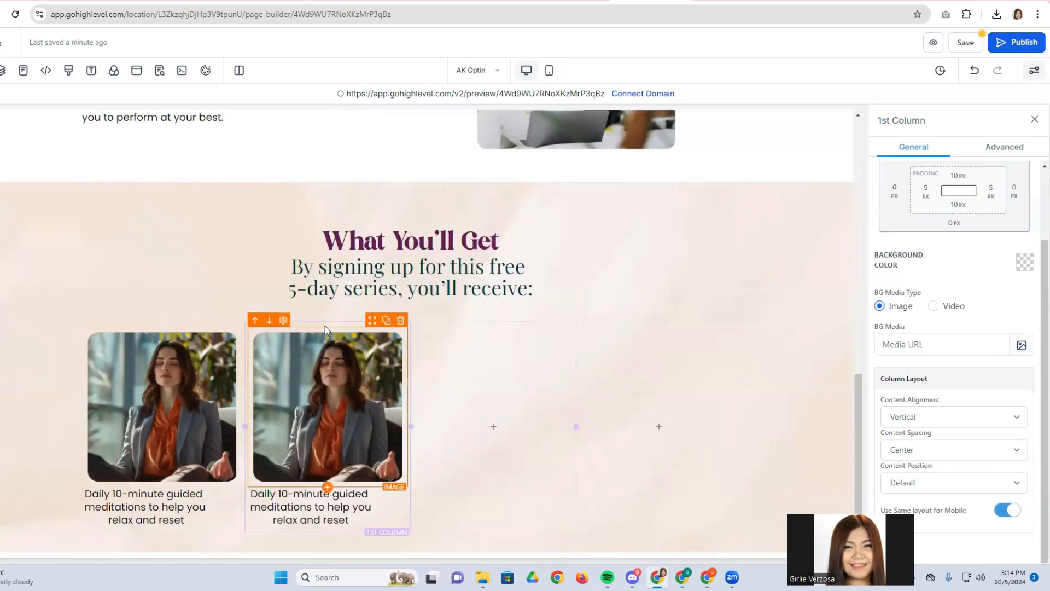
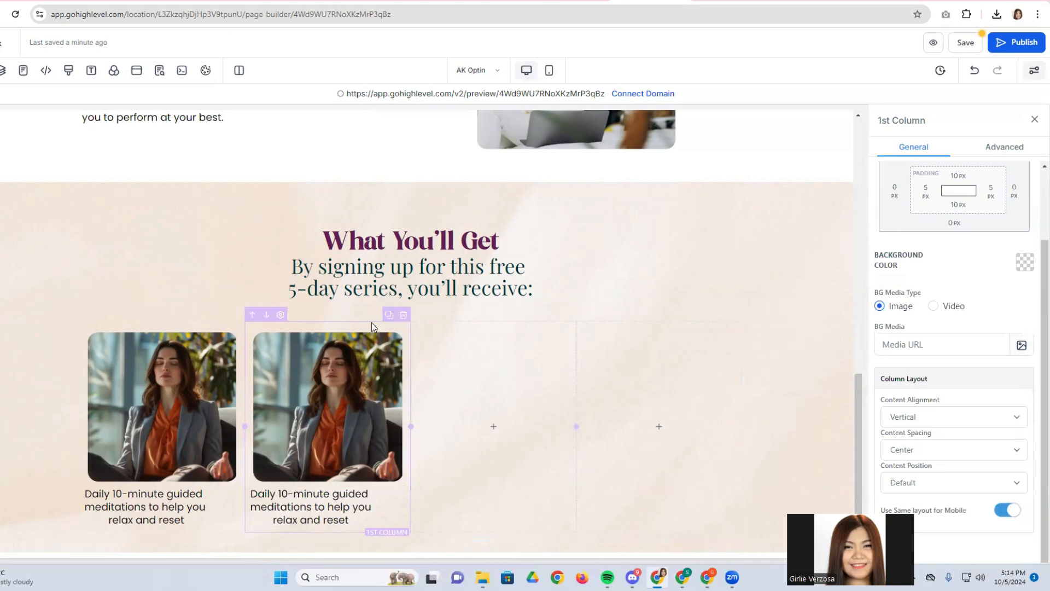
Duplicate the second image-and-caption column and delete the empty columns beside the copies, leaving three filled columns.
left_click(389, 314)
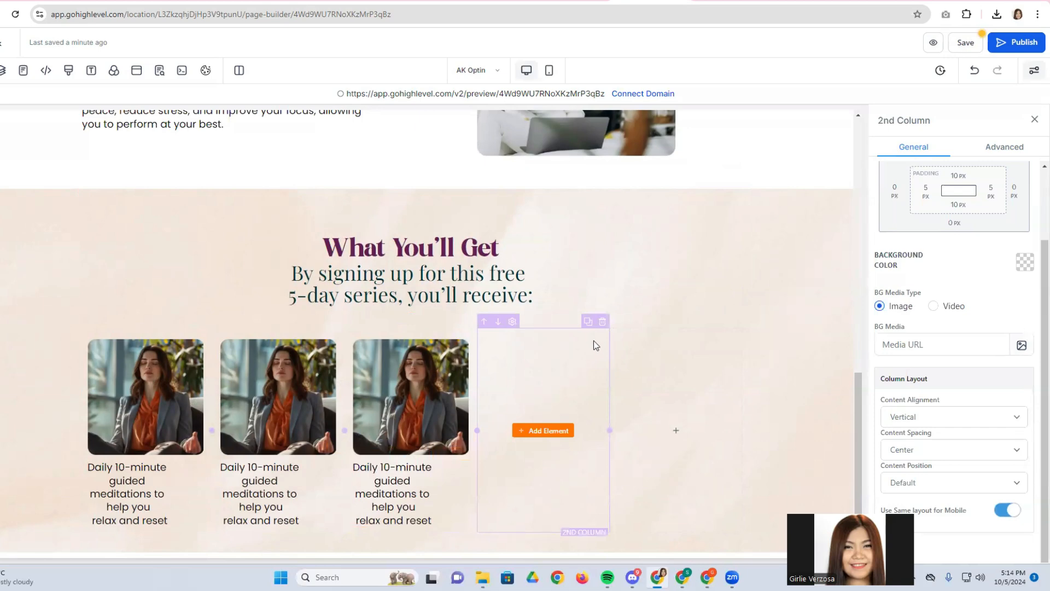
left_click(602, 322)
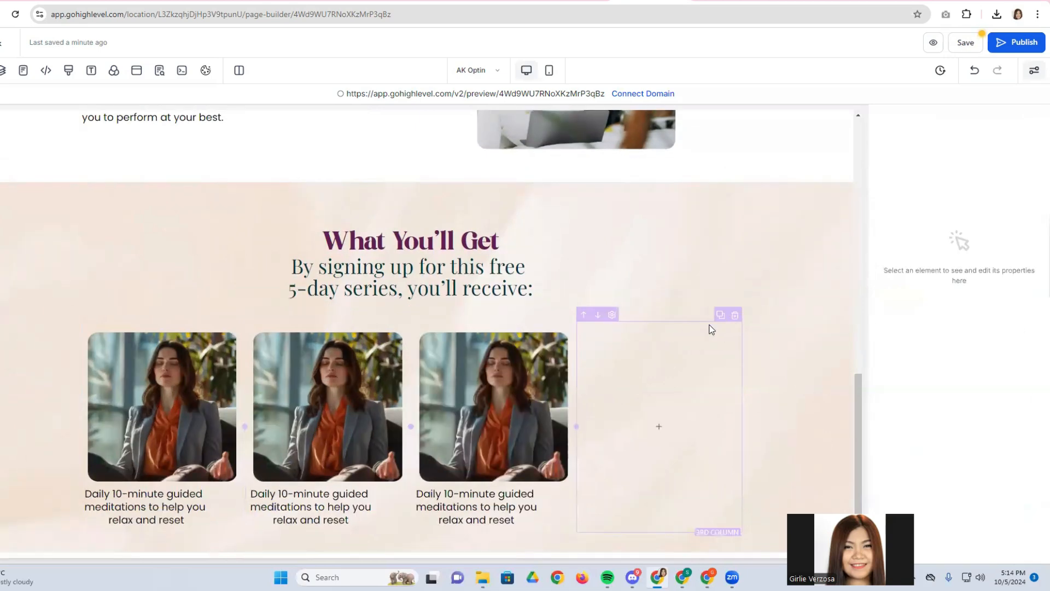
Set the right padding of the first column's caption to 0 px and break its line after "Daily 10-minute guided".
left_click(219, 507)
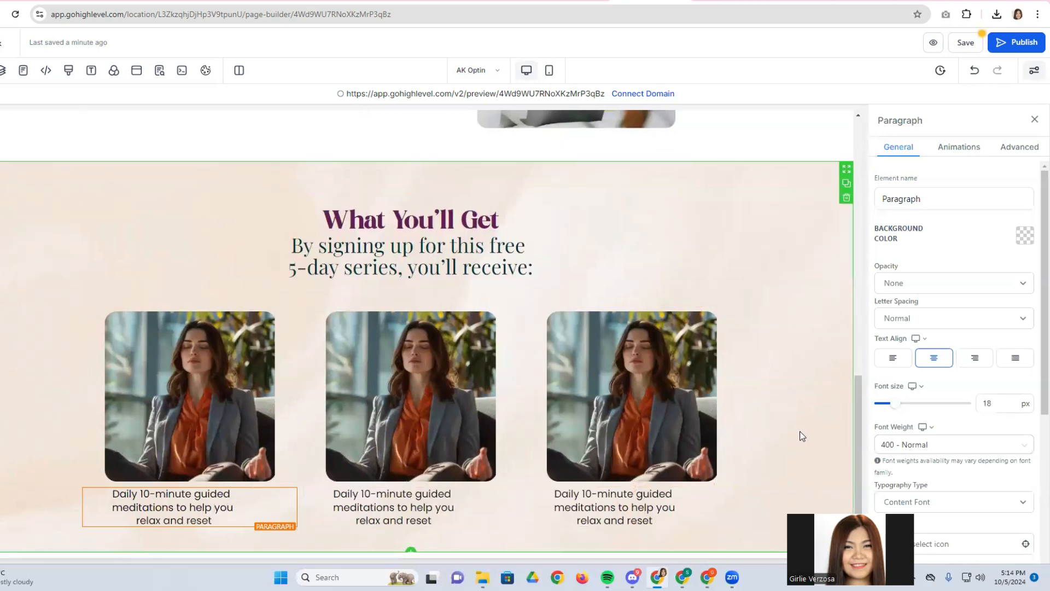
scroll(938, 475, "down", 4)
left_click(991, 487)
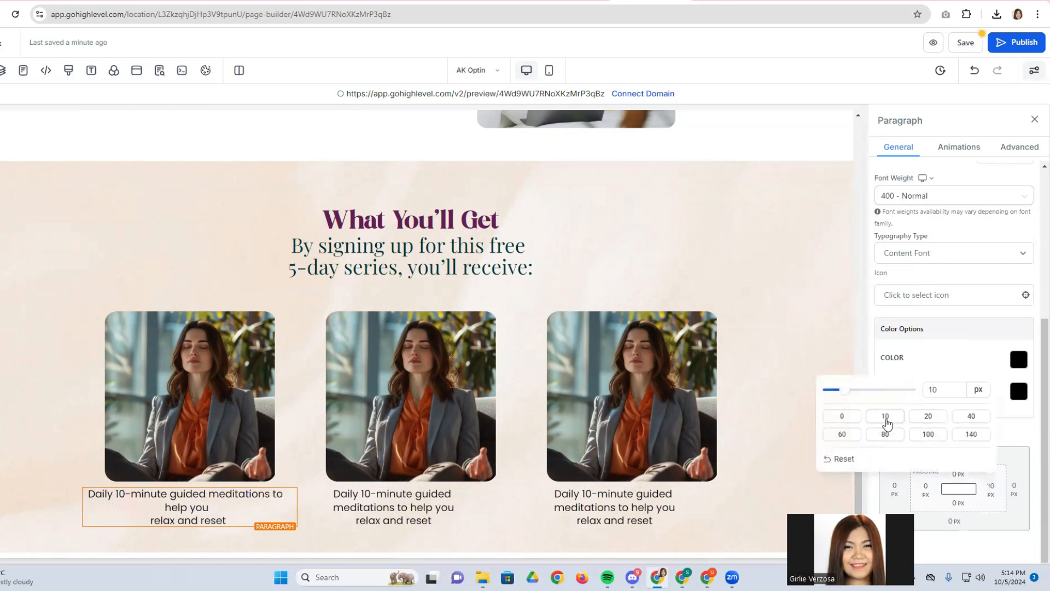
left_click(842, 417)
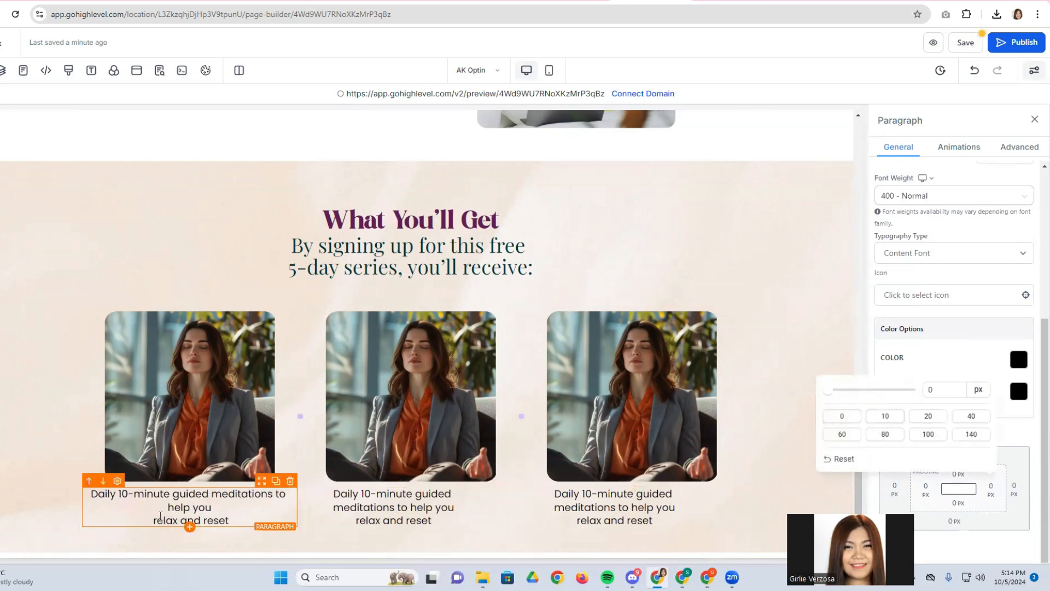
left_click(210, 496)
Set the right padding of the second and third columns' captions to 0 px.
left_click(335, 507)
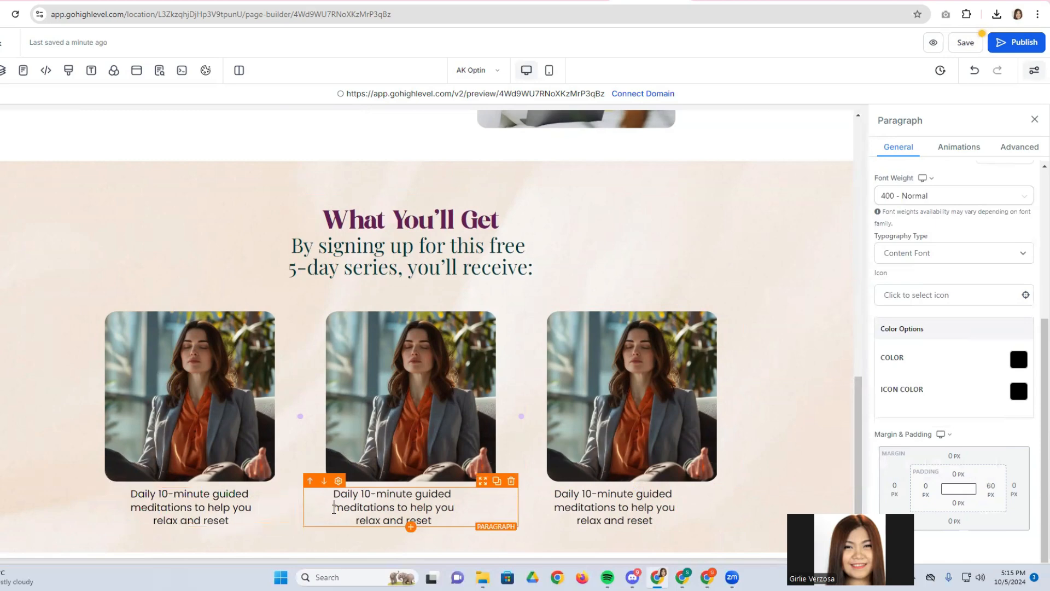
left_click(992, 486)
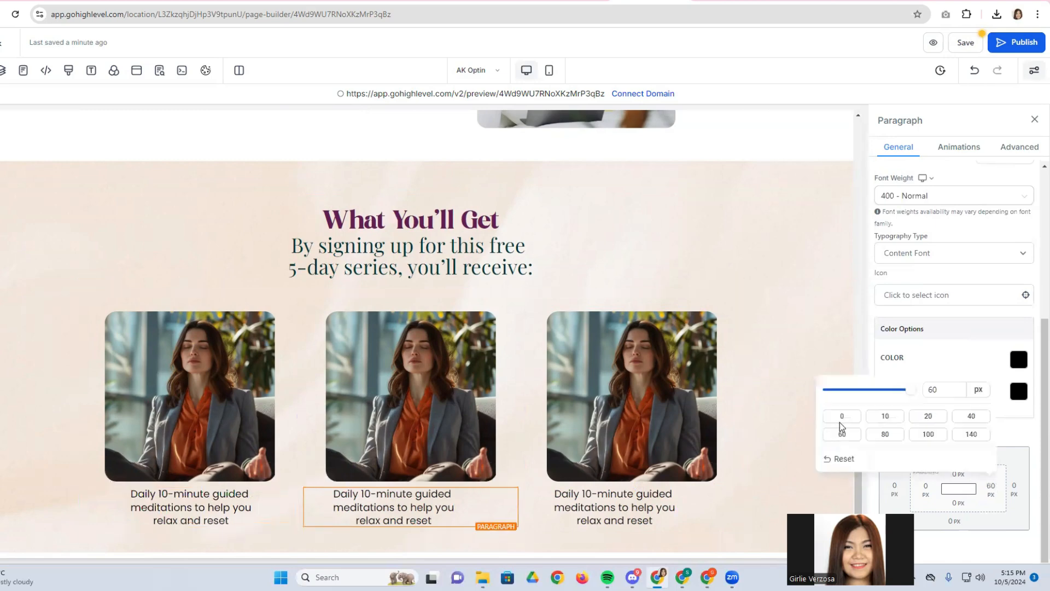
left_click(842, 416)
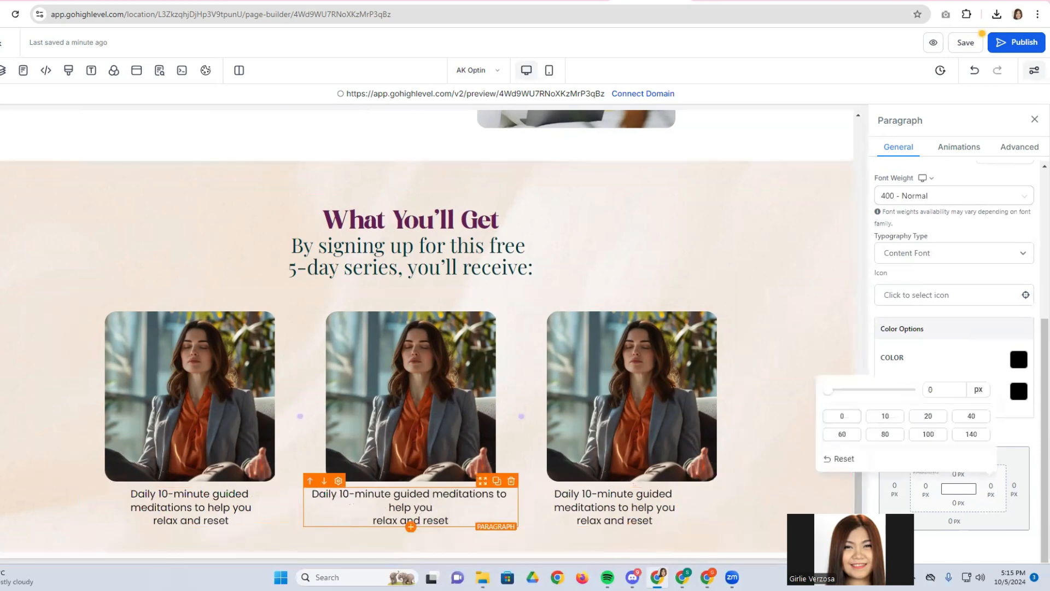
left_click(430, 495)
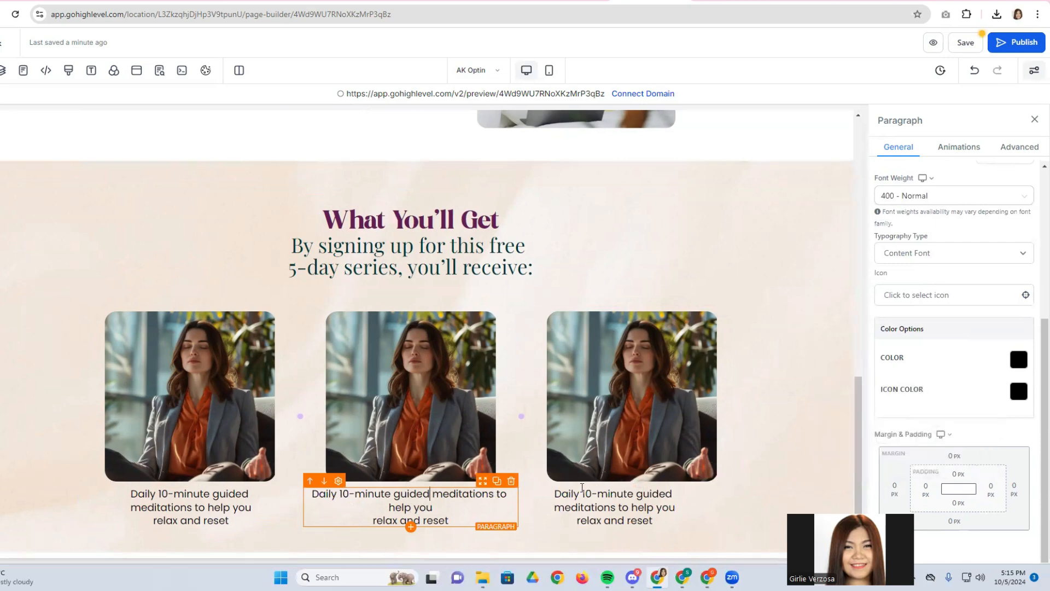
left_click(582, 495)
left_click(1000, 488)
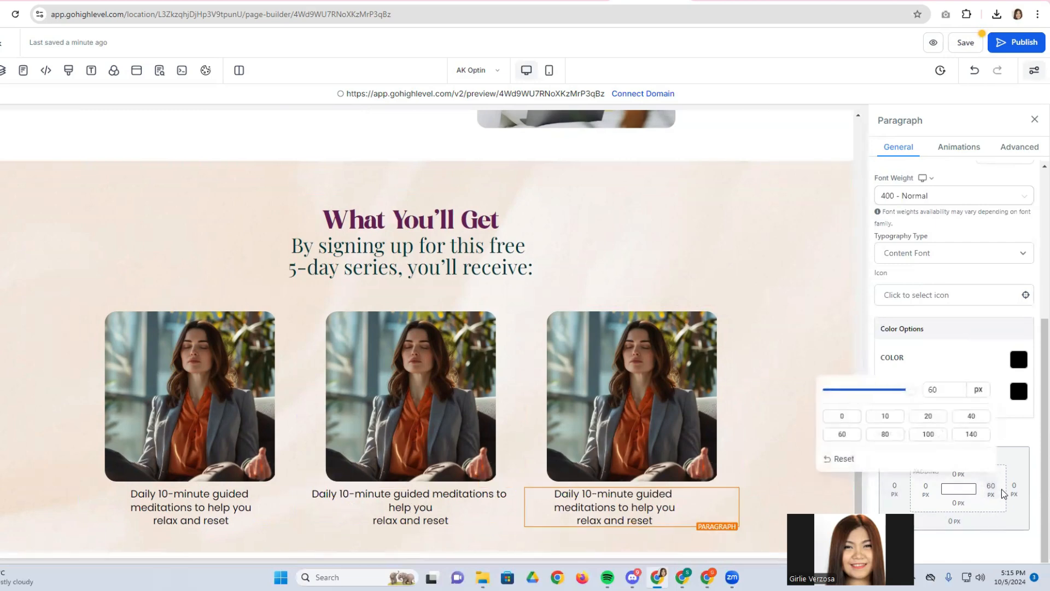
left_click(843, 417)
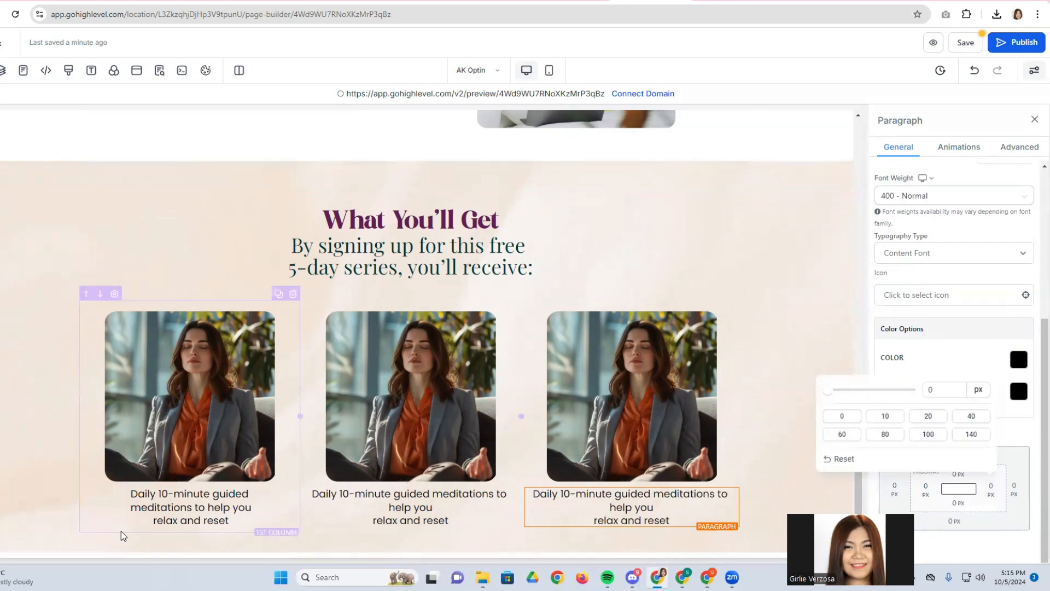
Replace the second column's image with 3.png from the Template Shop's 001 folder in the media storage.
left_click(400, 403)
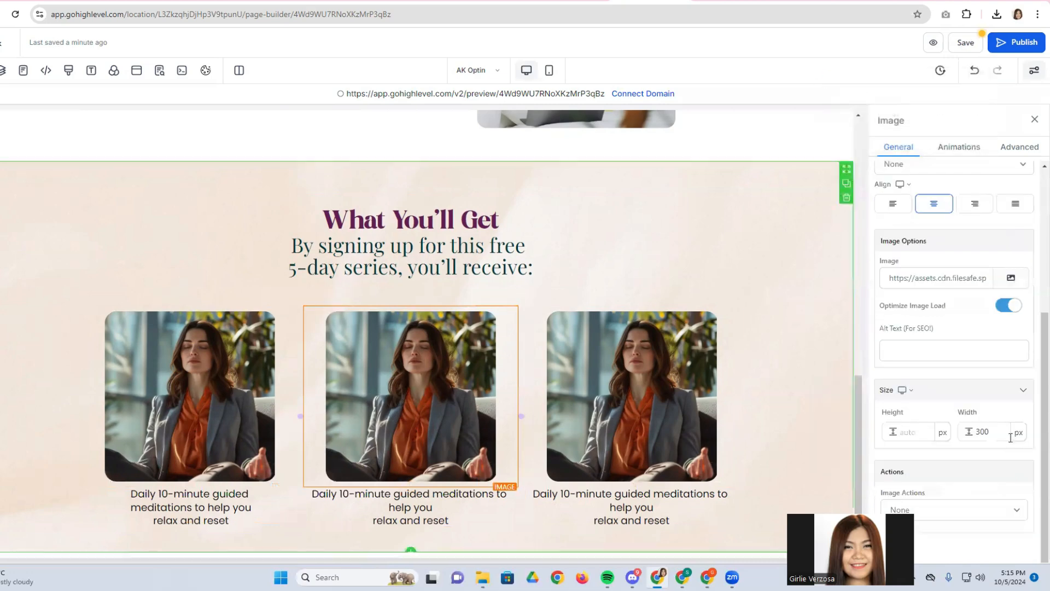
left_click(1000, 279)
left_click(249, 201)
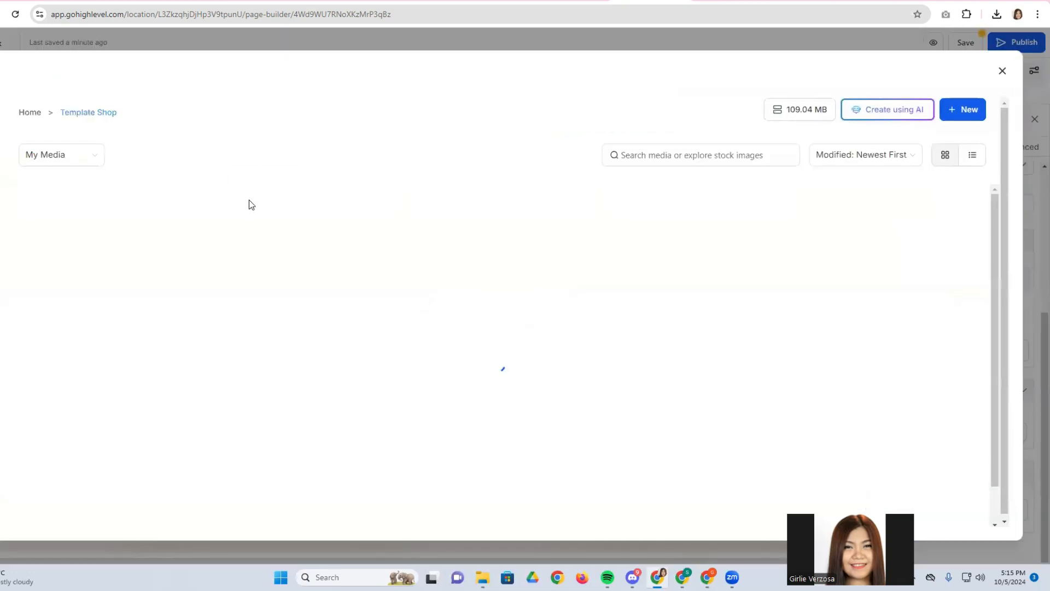
left_click(109, 203)
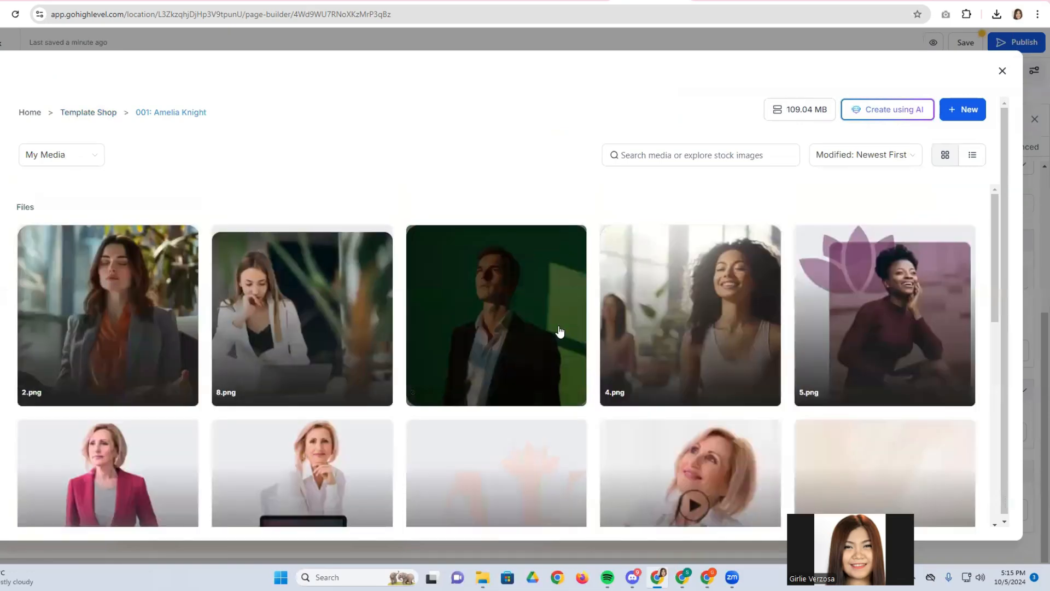
left_click(559, 330)
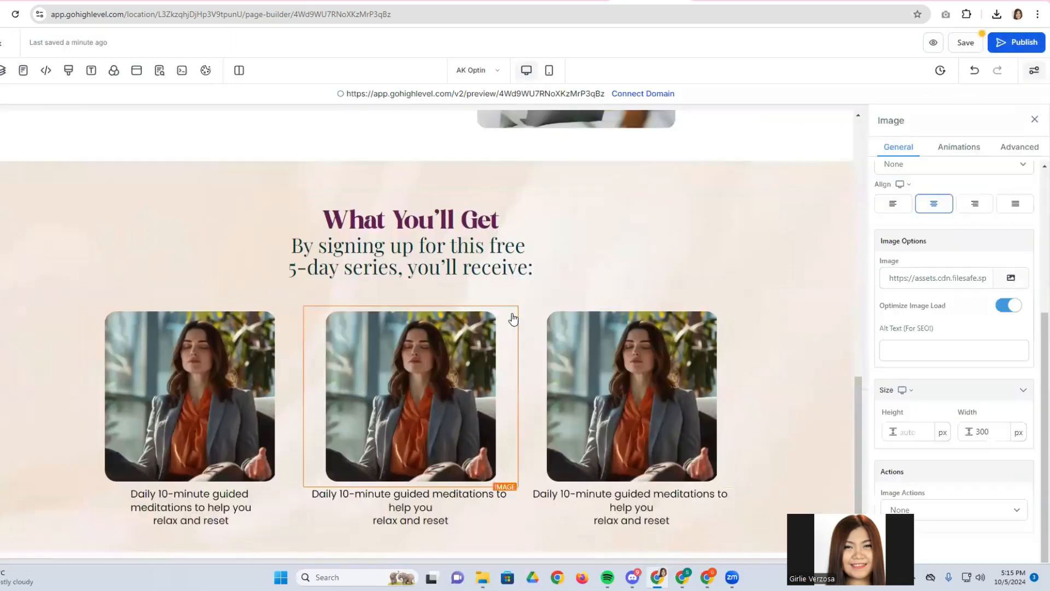
Replace the third column's image with 4.png from the Template Shop's 001 folder in the media storage.
left_click(634, 409)
left_click(1011, 278)
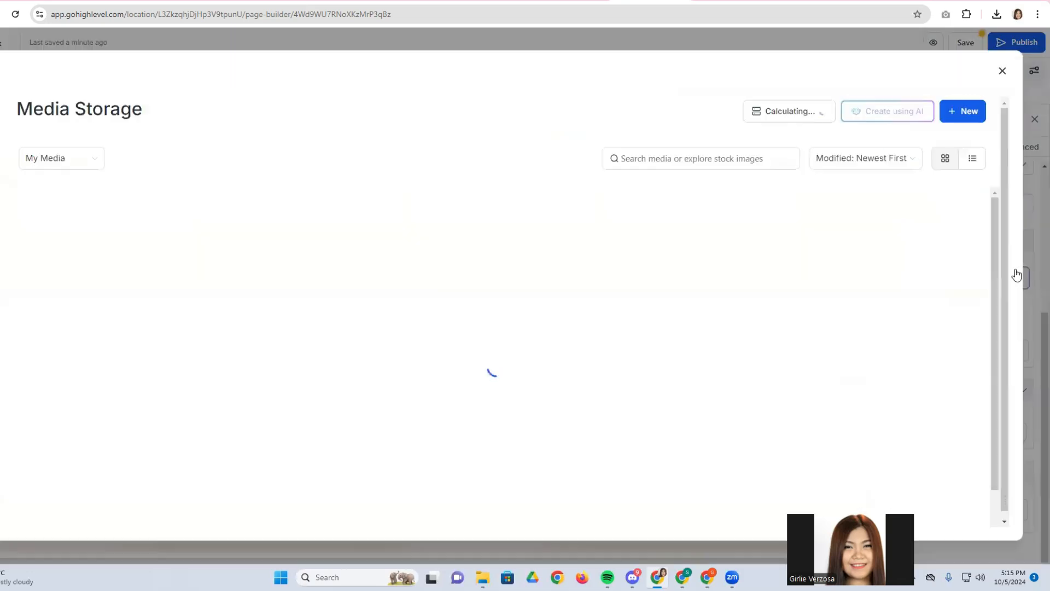
left_click(254, 201)
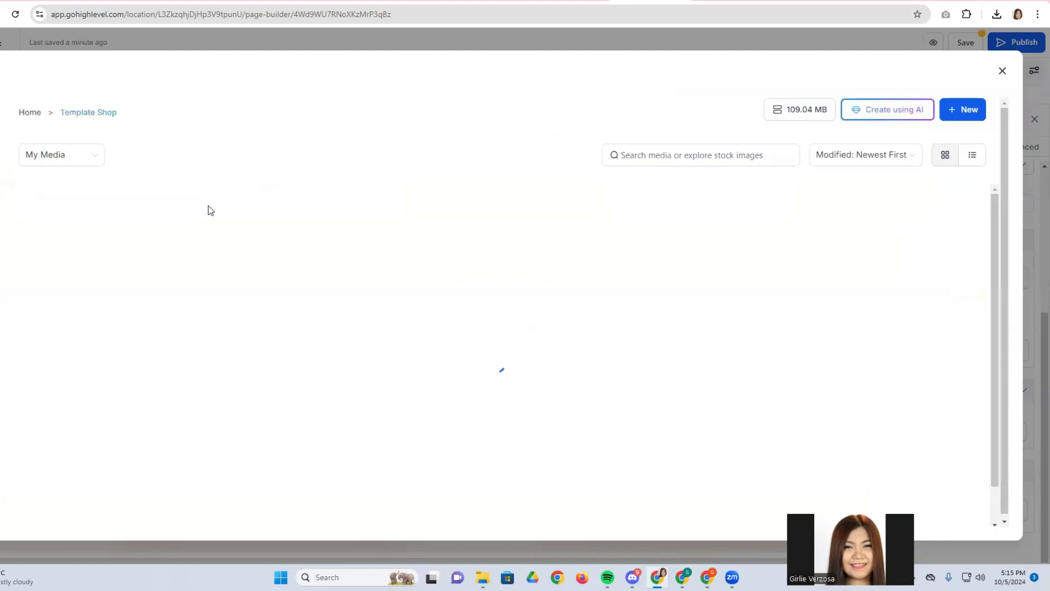
left_click(126, 204)
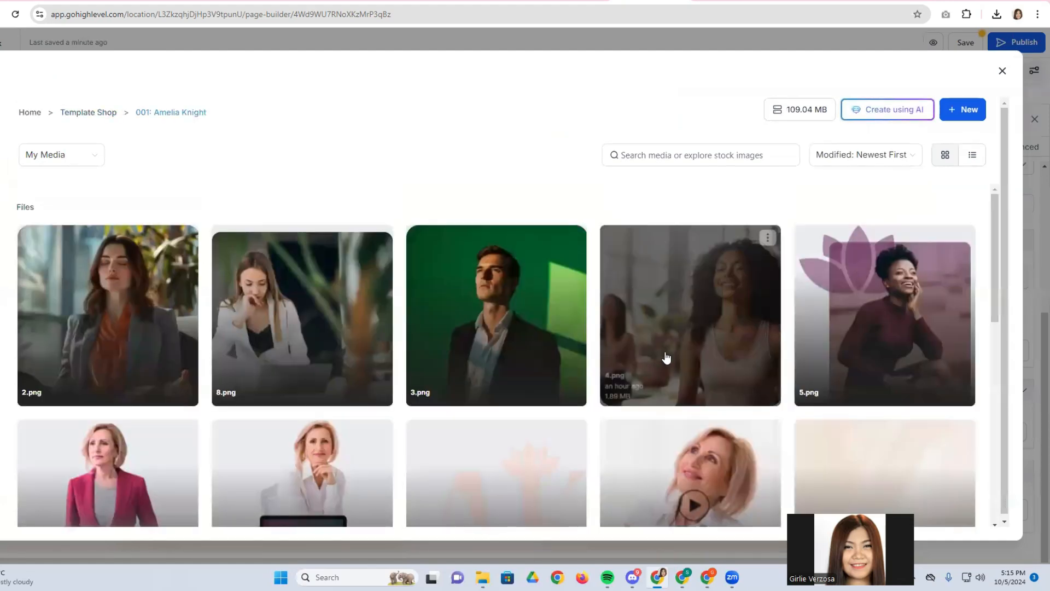
left_click(618, 361)
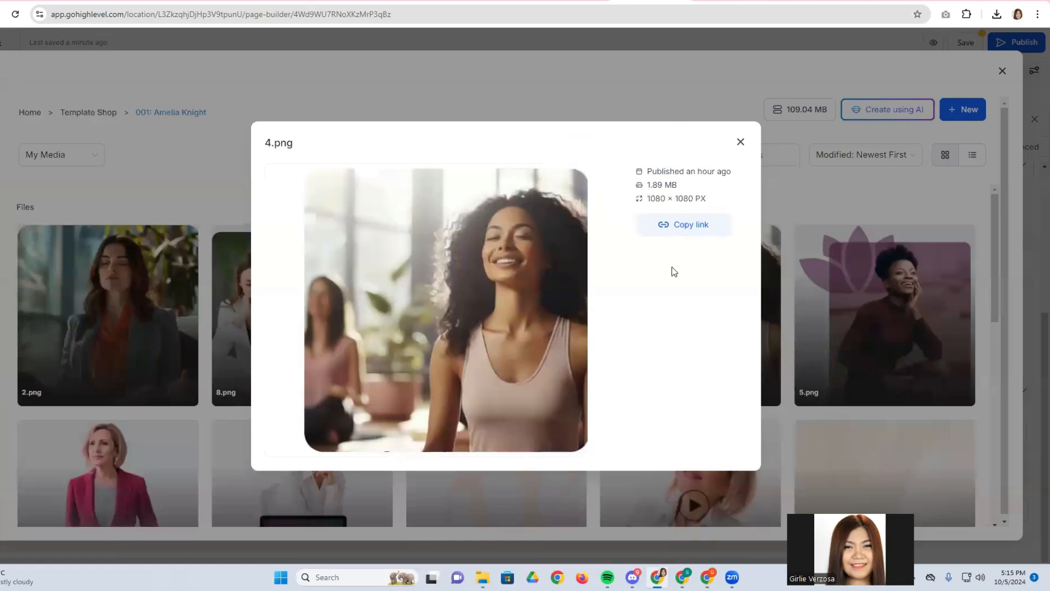
left_click(741, 142)
left_click(737, 309)
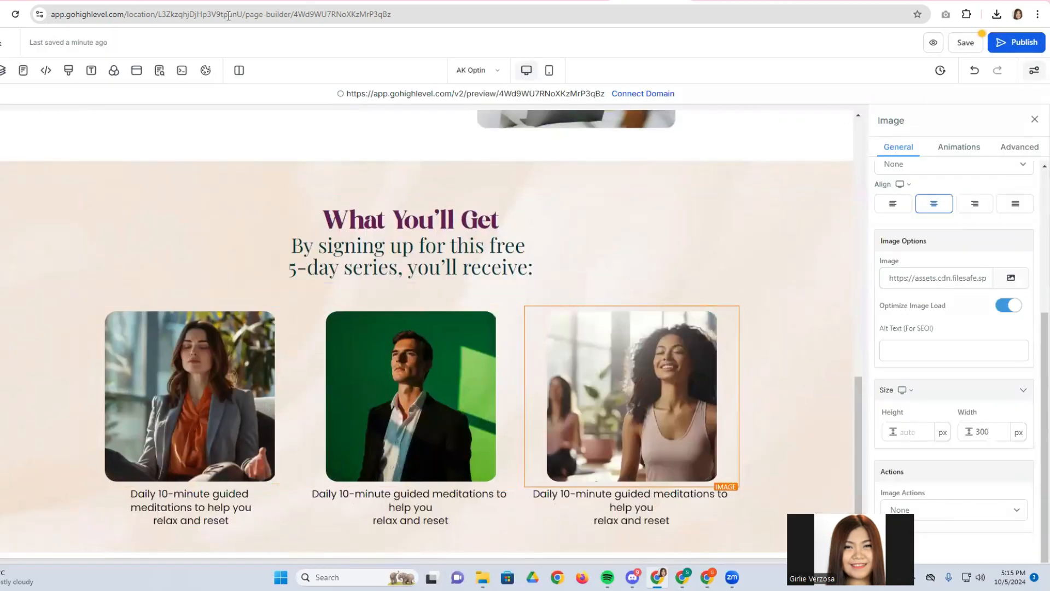
Copy the middle caption, "Practical techniques tailored for entrepreneurs to reduce stress and regain clarity", from the Canva design and return to the page builder.
left_click(333, 2)
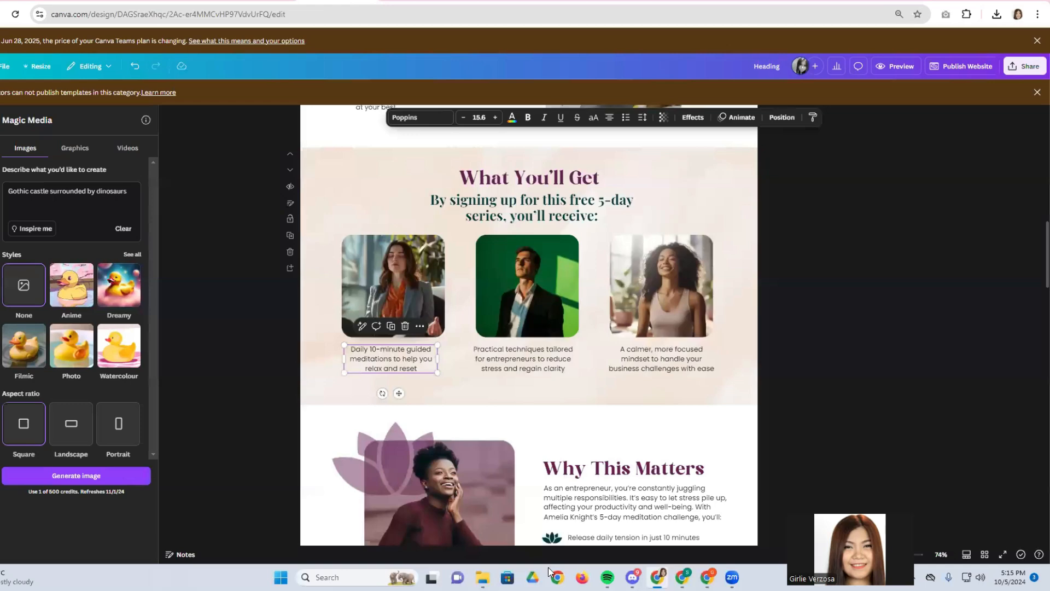
double_click(524, 359)
right_click(516, 361)
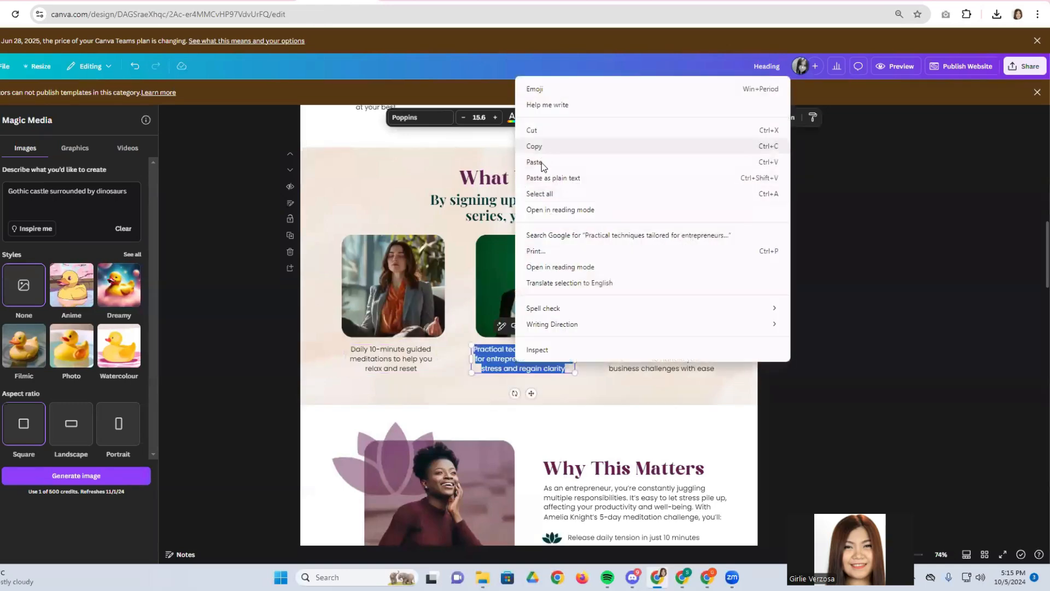
left_click(542, 148)
left_click(645, 2)
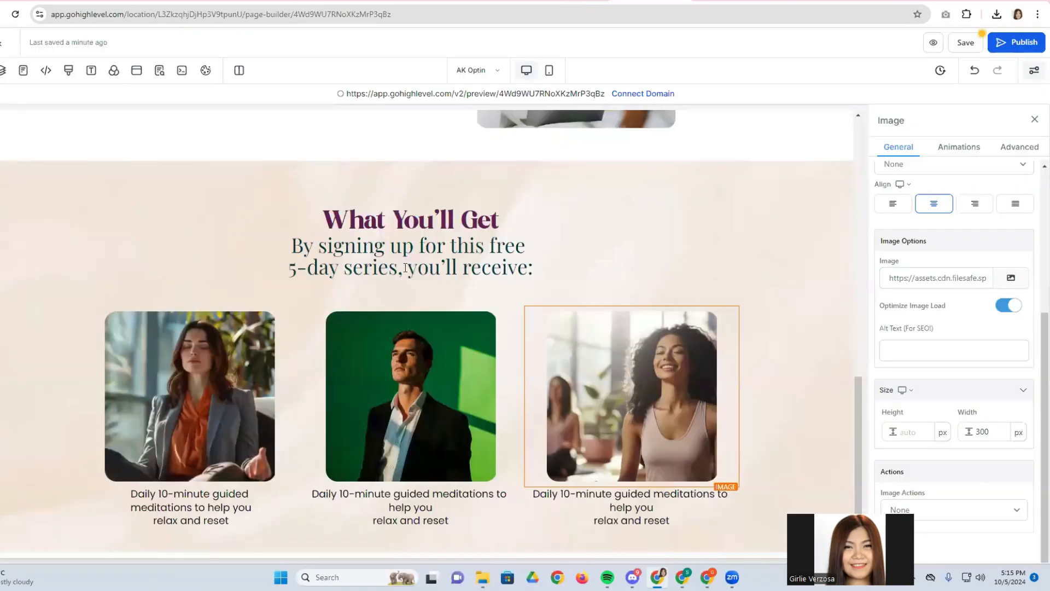
Replace the whole caption under the second column's image with the copied text, pasted without formatting.
triple_click(392, 503)
right_click(392, 502)
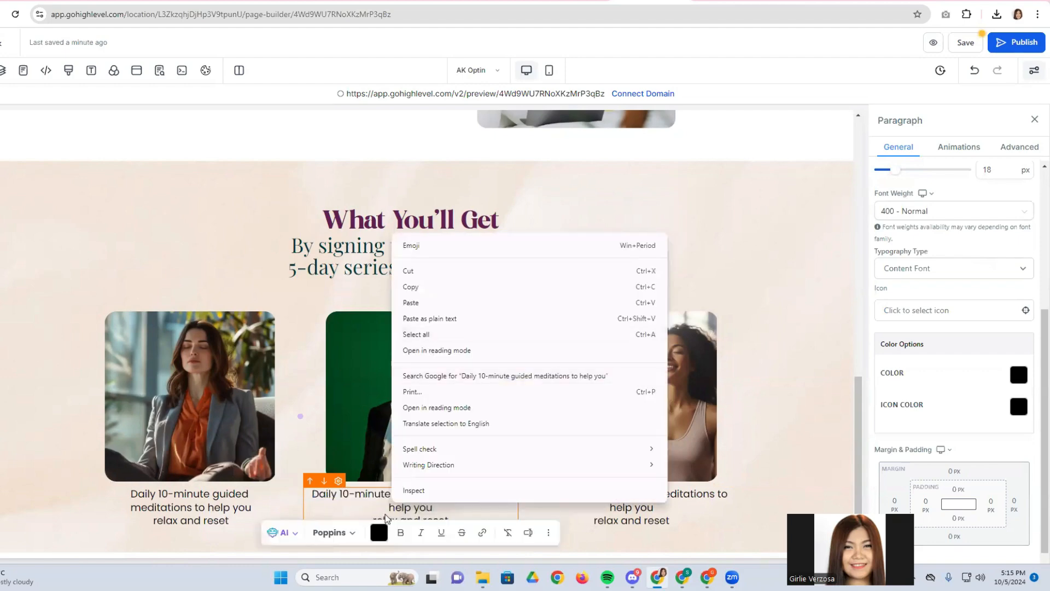
left_click(382, 512)
triple_click(371, 509)
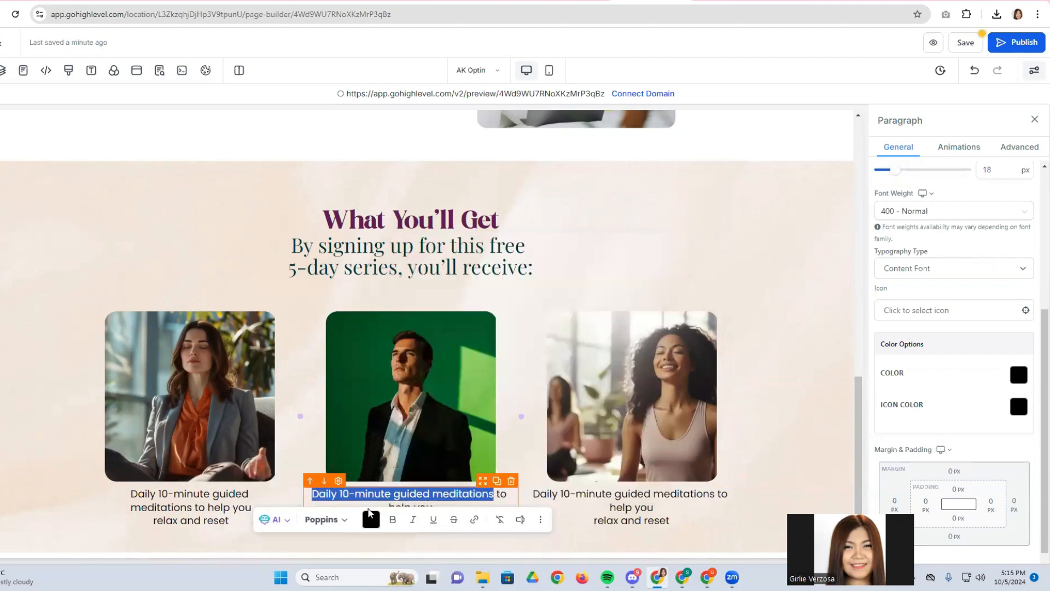
key("ctrl+a")
right_click(409, 499)
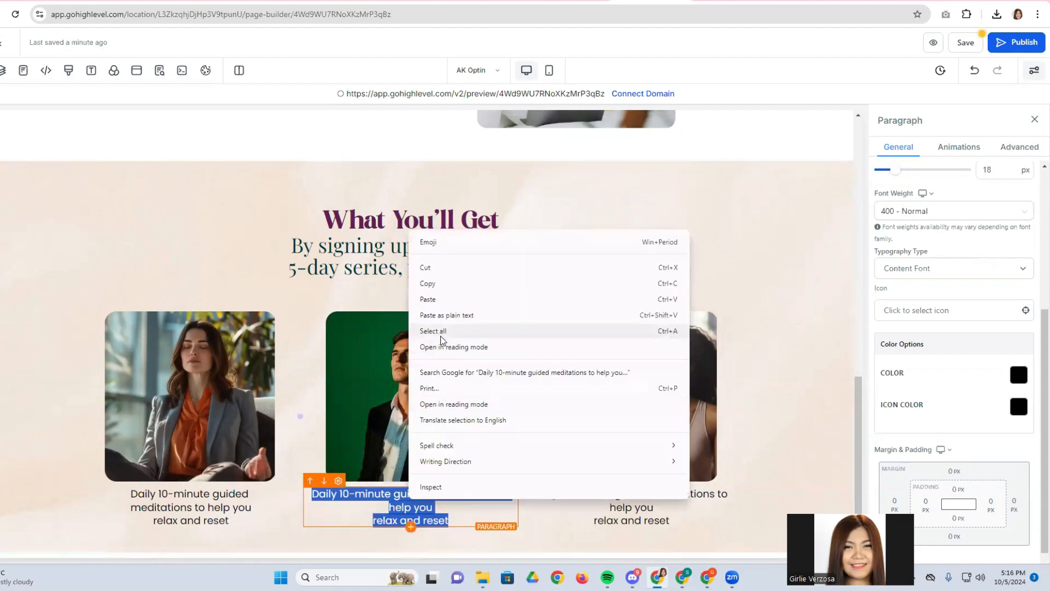
left_click(451, 316)
Copy the third caption, "A calmer, more focused mindset to handle your business challenges with ease", from the Canva design and return to the page builder.
left_click(611, 508)
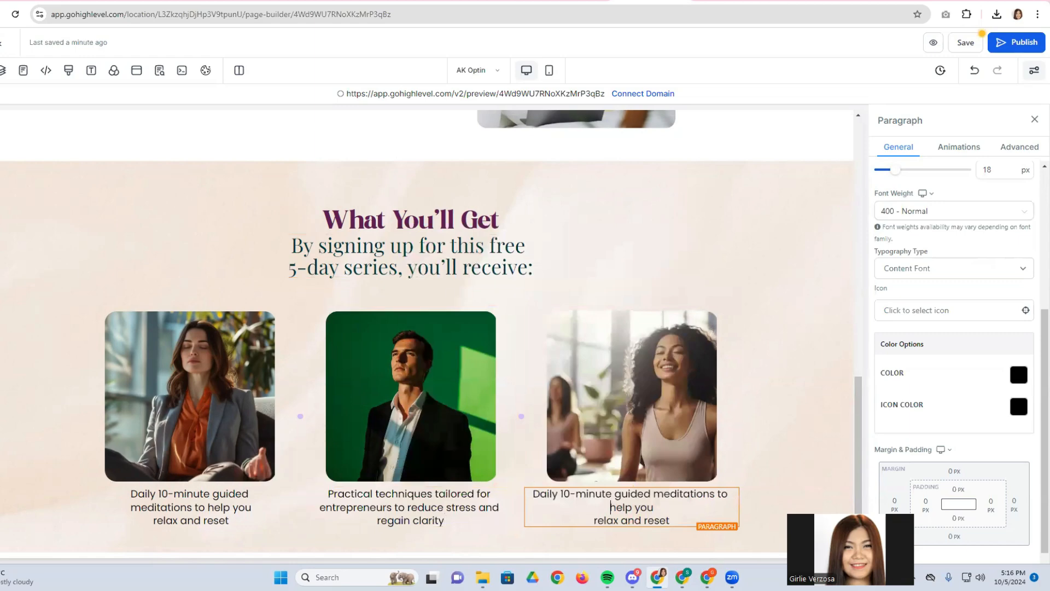
left_click(337, 2)
double_click(643, 359)
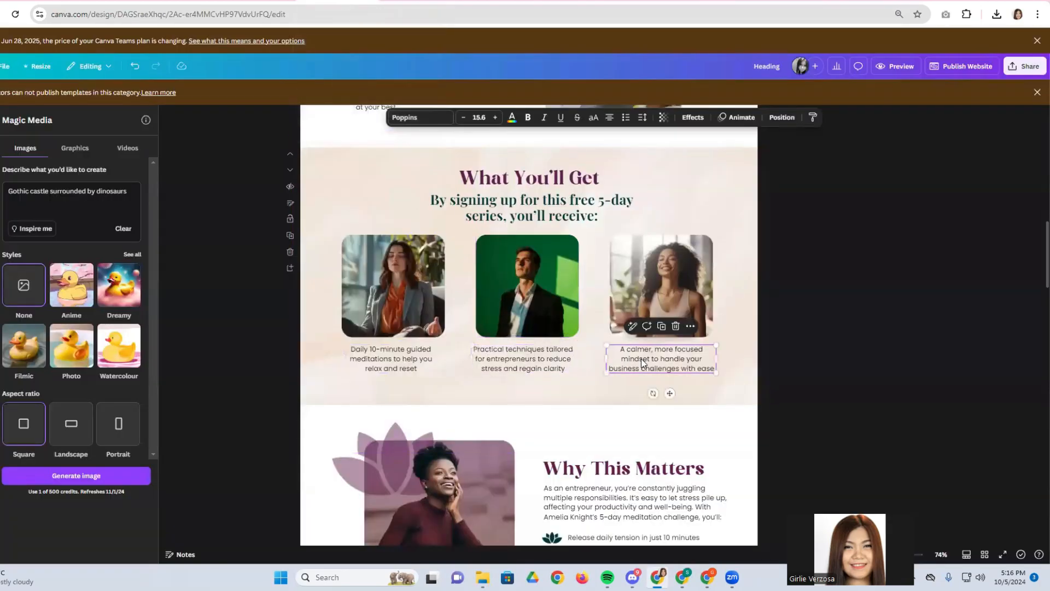
right_click(643, 358)
left_click(670, 144)
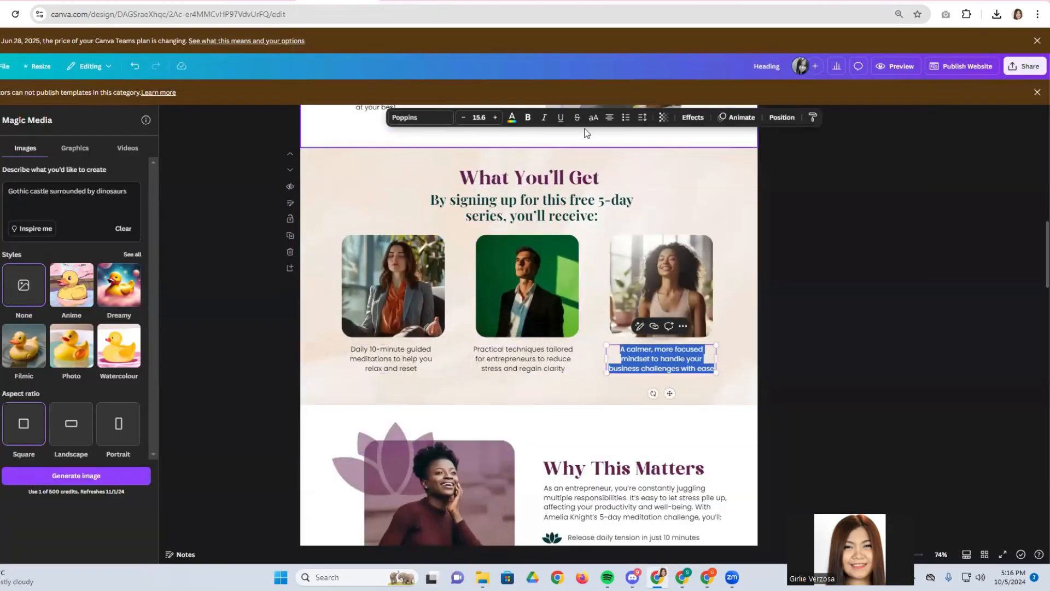
left_click(665, 1)
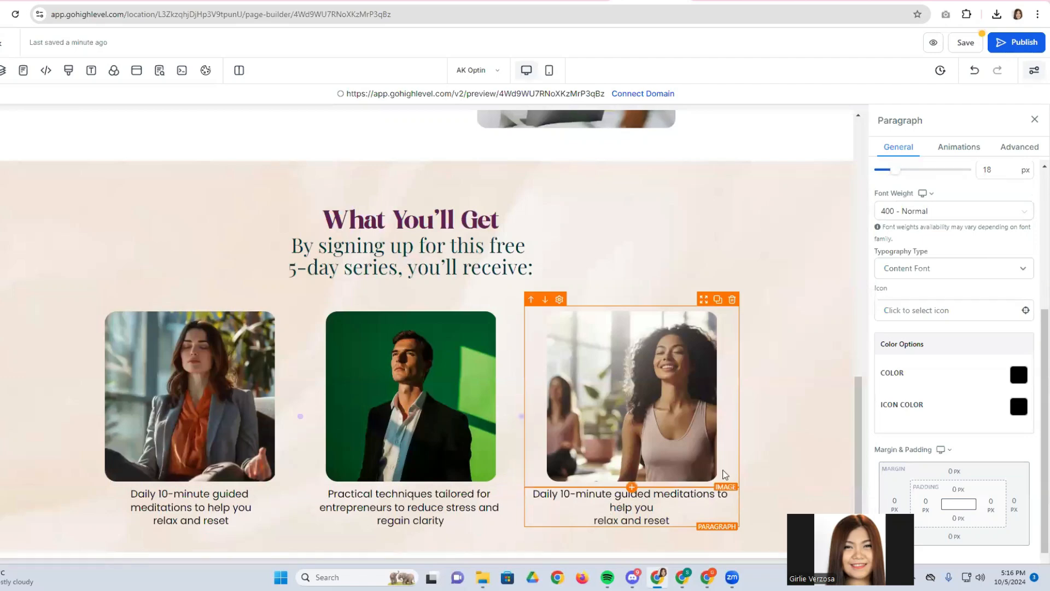
Paste the copied text with its formatting over the whole caption in the third column.
triple_click(653, 506)
right_click(689, 493)
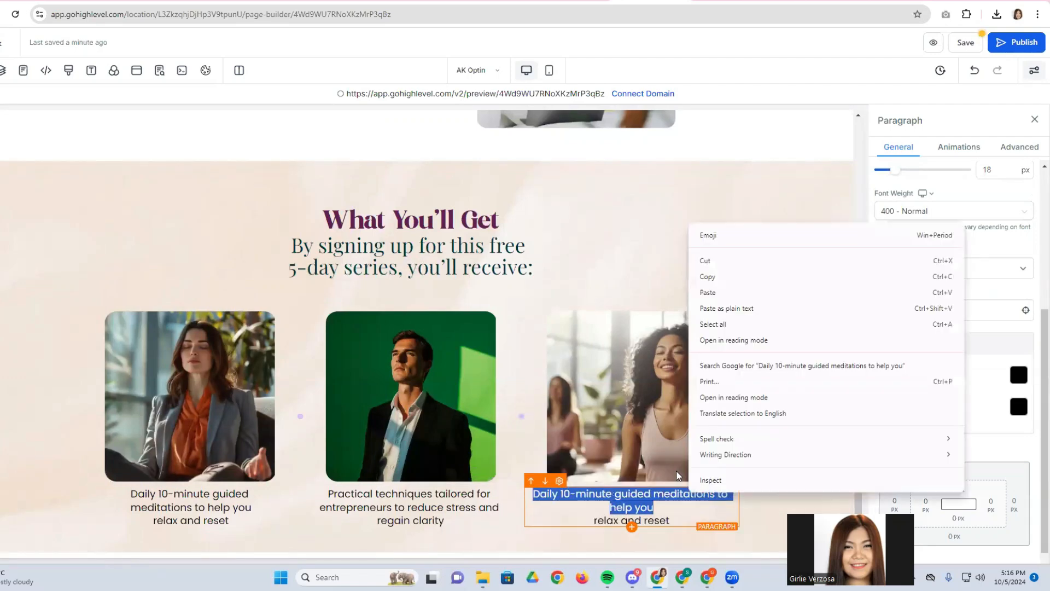
left_click(382, 537)
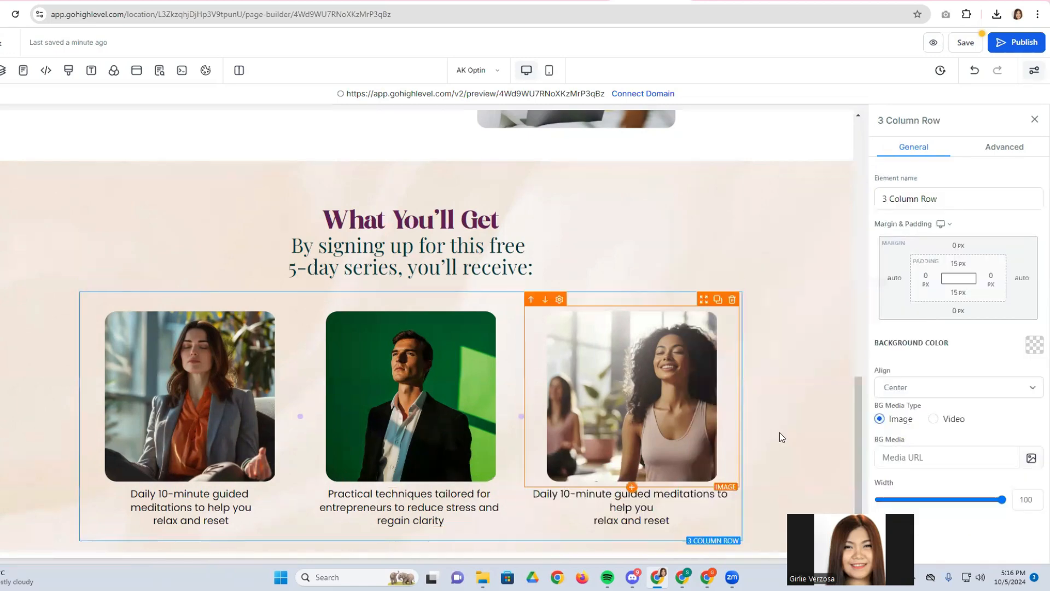
double_click(686, 494)
key("ctrl+a")
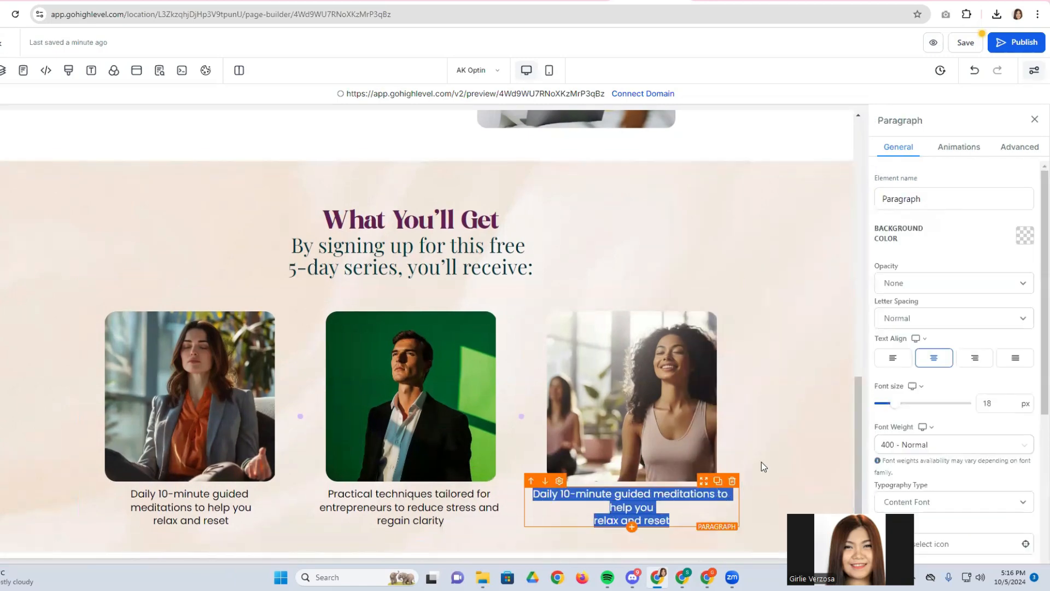
right_click(693, 494)
left_click(713, 296)
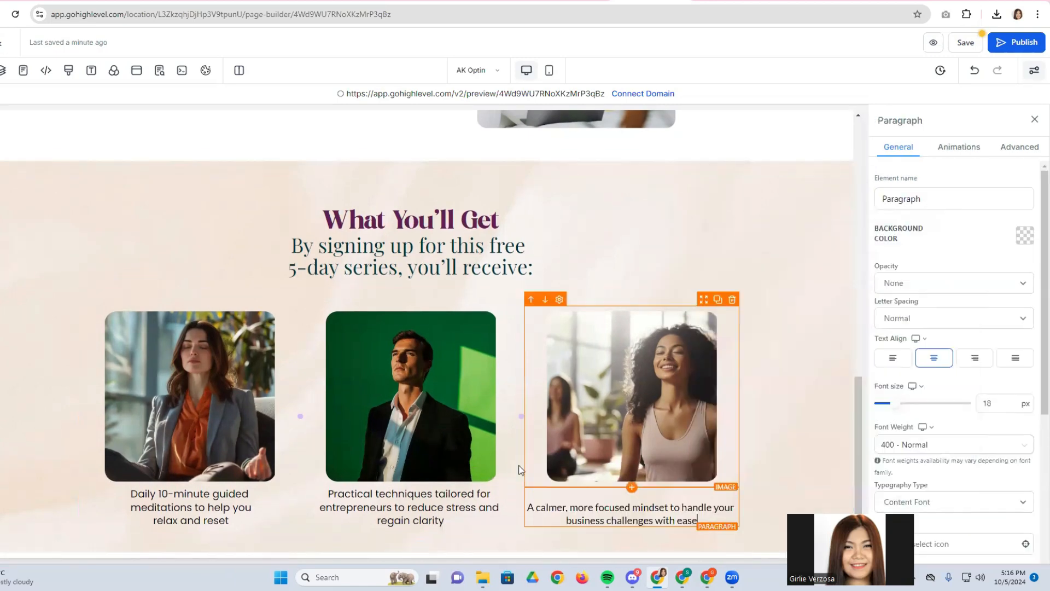
Undo the formatted paste in the third column's caption.
left_click(858, 479)
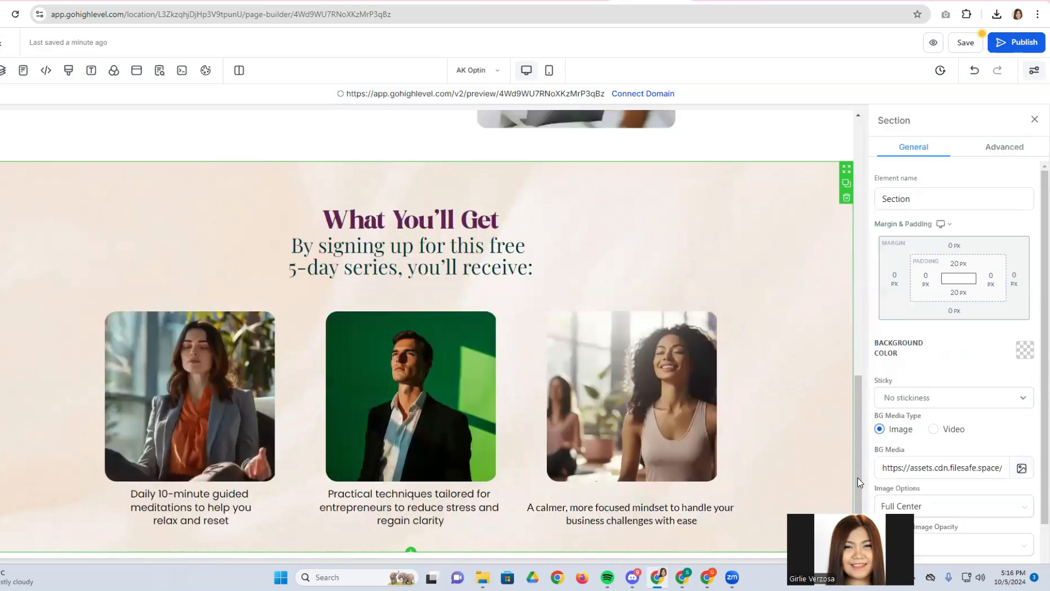
scroll(858, 478, "up", 5)
scroll(857, 477, "down", 5)
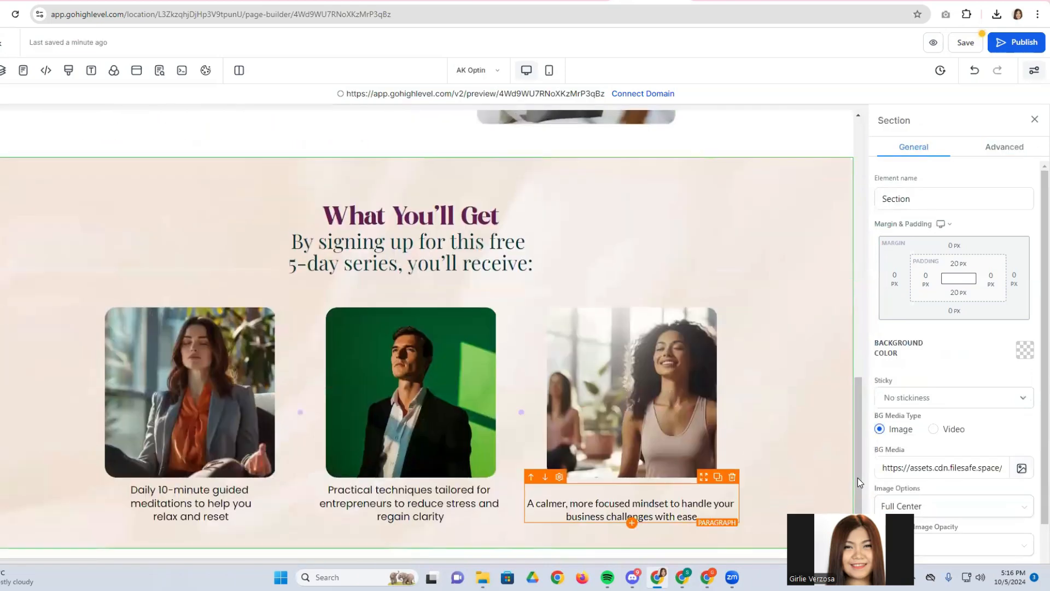
left_click(699, 507)
key("ctrl+z")
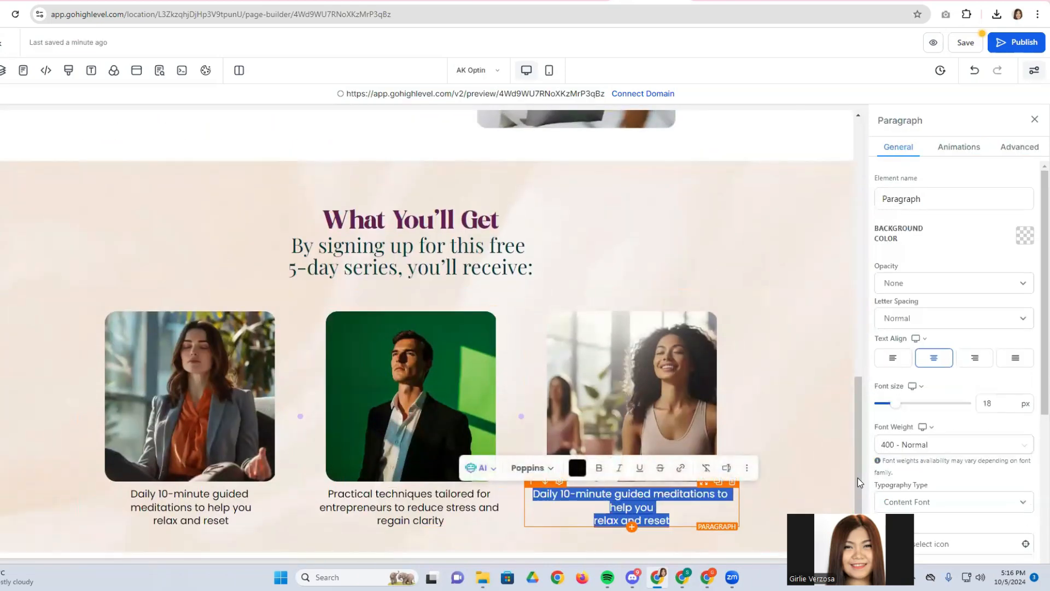
Replace the third column's selected caption with the copied text, pasted as plain text, and deselect it.
right_click(691, 494)
left_click(715, 311)
left_click(769, 467)
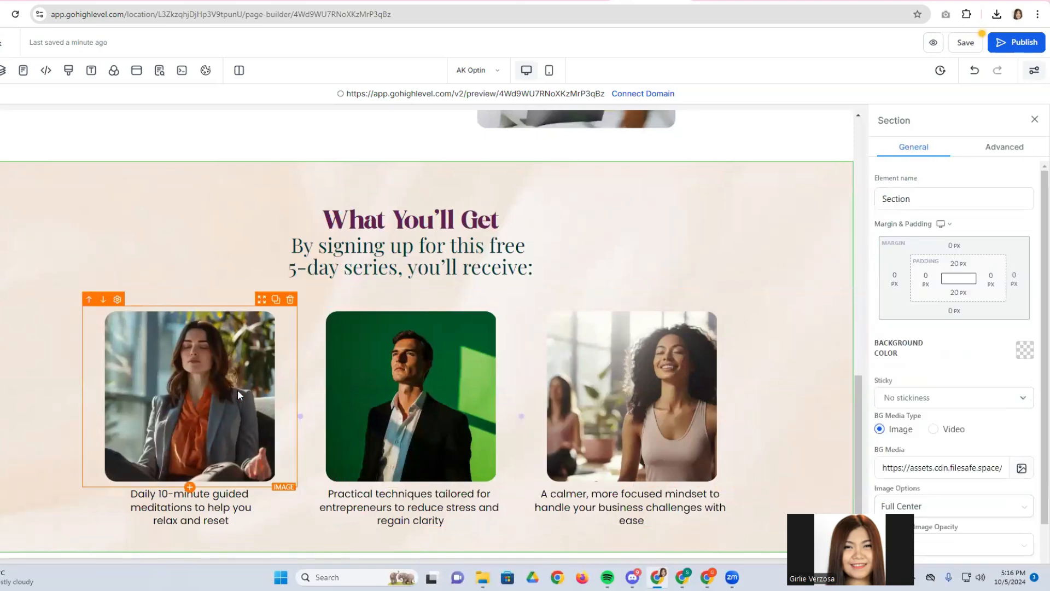
Check the "Why This Matters" layout in Canva and add a full-width section below the builder's "What You'll Get" section.
left_click(321, 3)
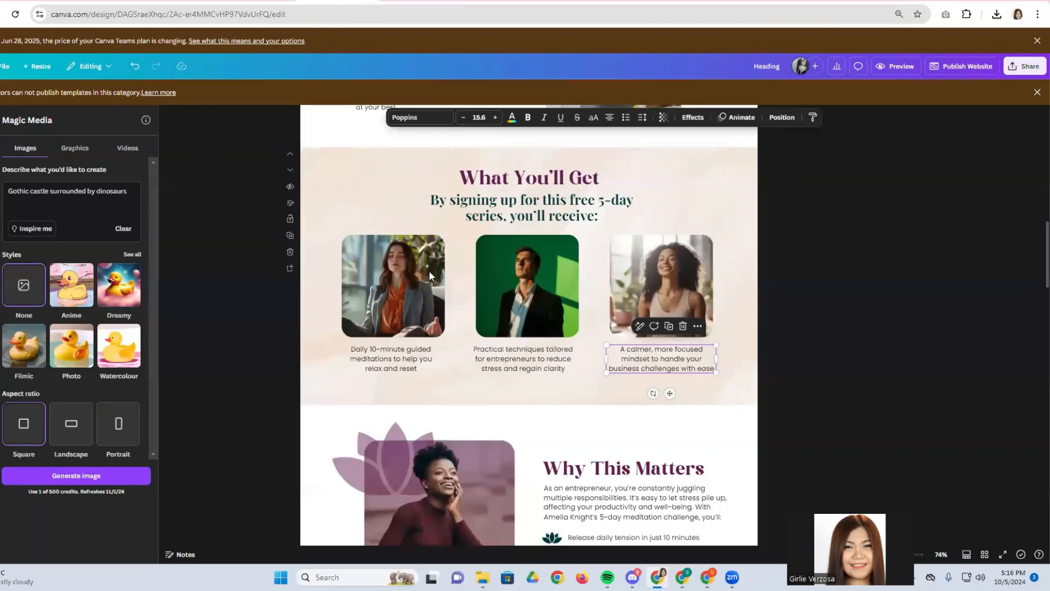
scroll(430, 273, "up", 10)
scroll(443, 291, "down", 7)
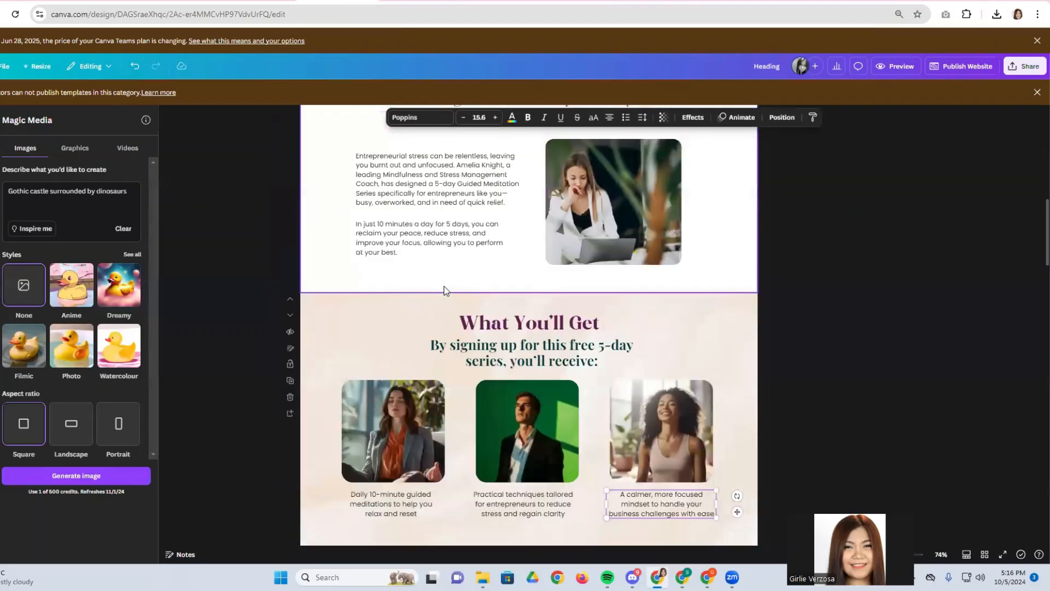
scroll(444, 290, "down", 5)
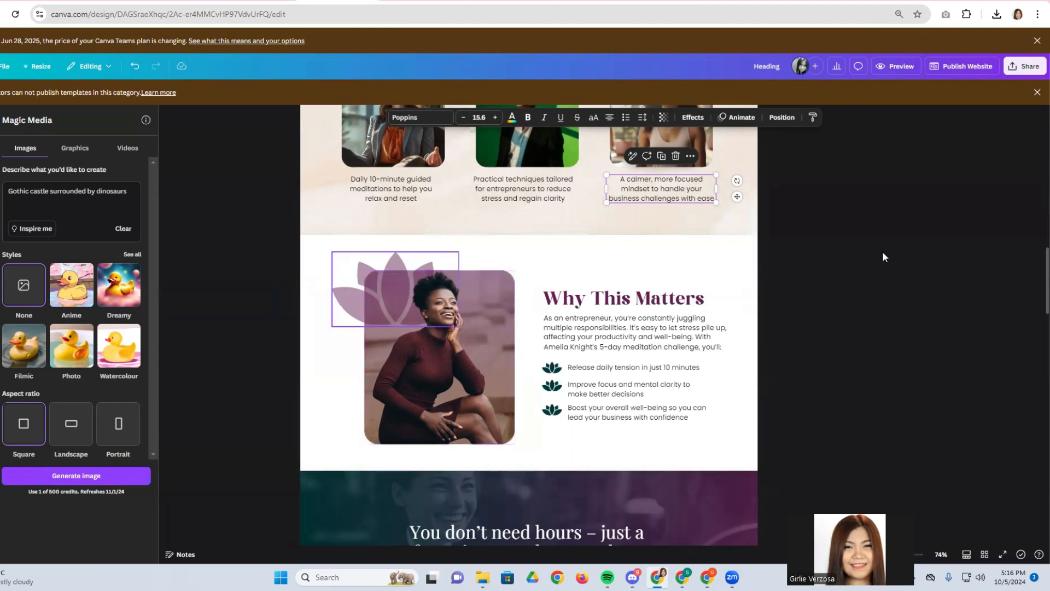
left_click(651, 1)
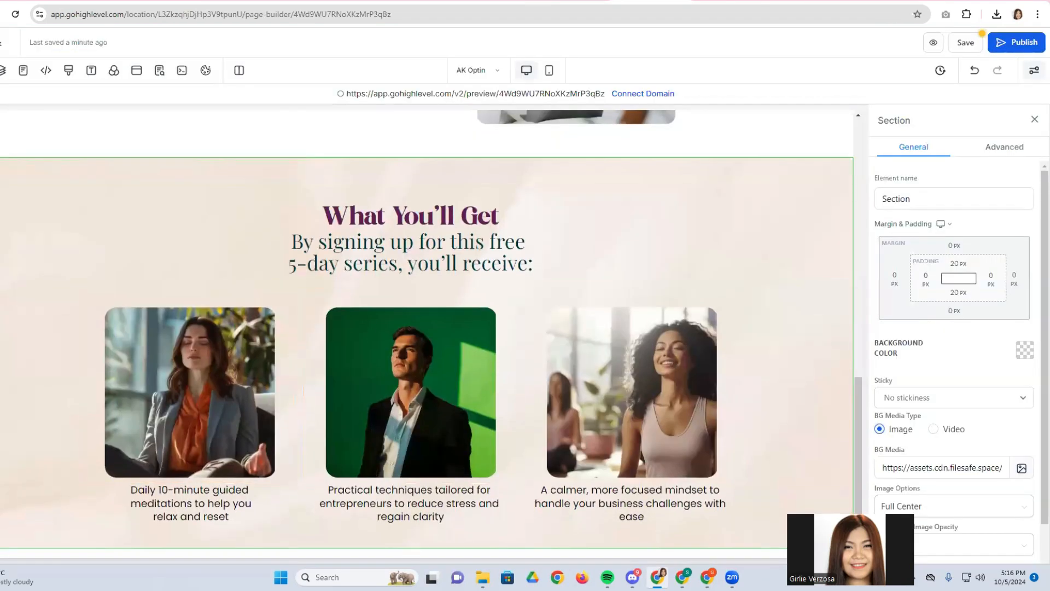
left_click(1, 70)
scroll(101, 220, "up", 4)
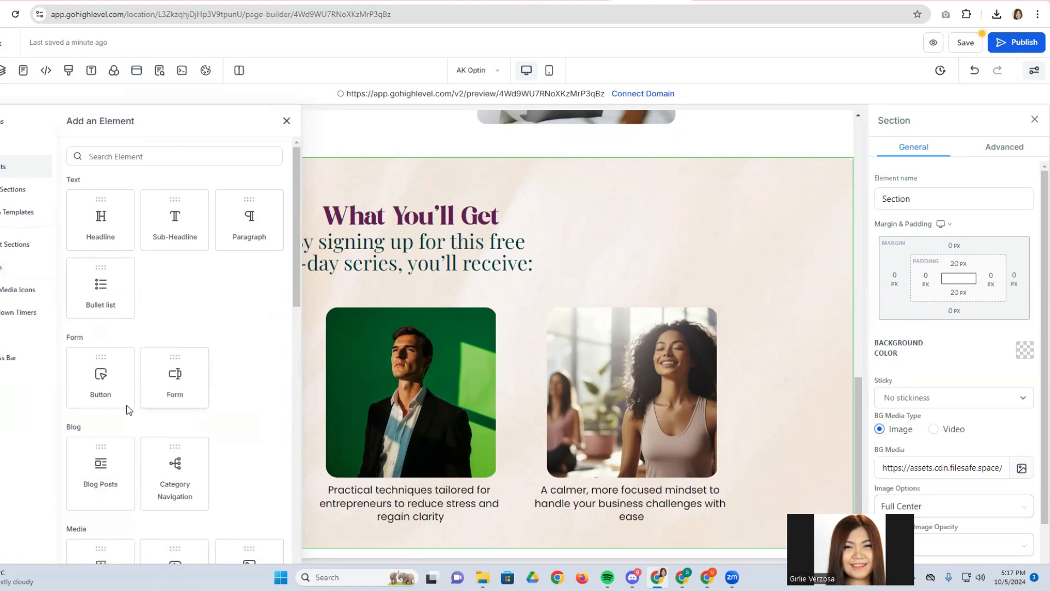
left_click(3, 122)
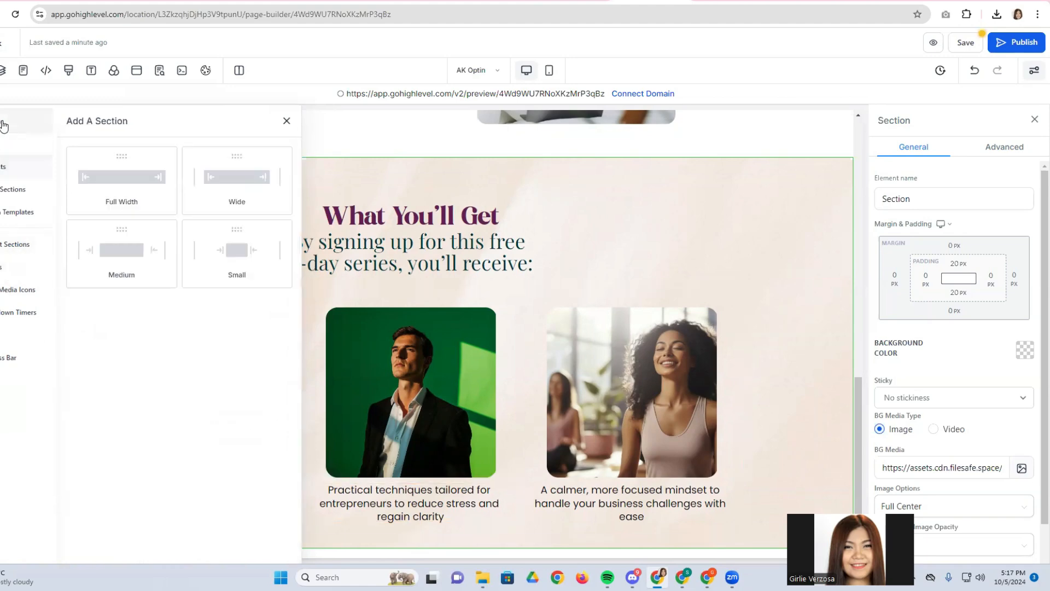
left_click_drag(122, 181, 403, 549)
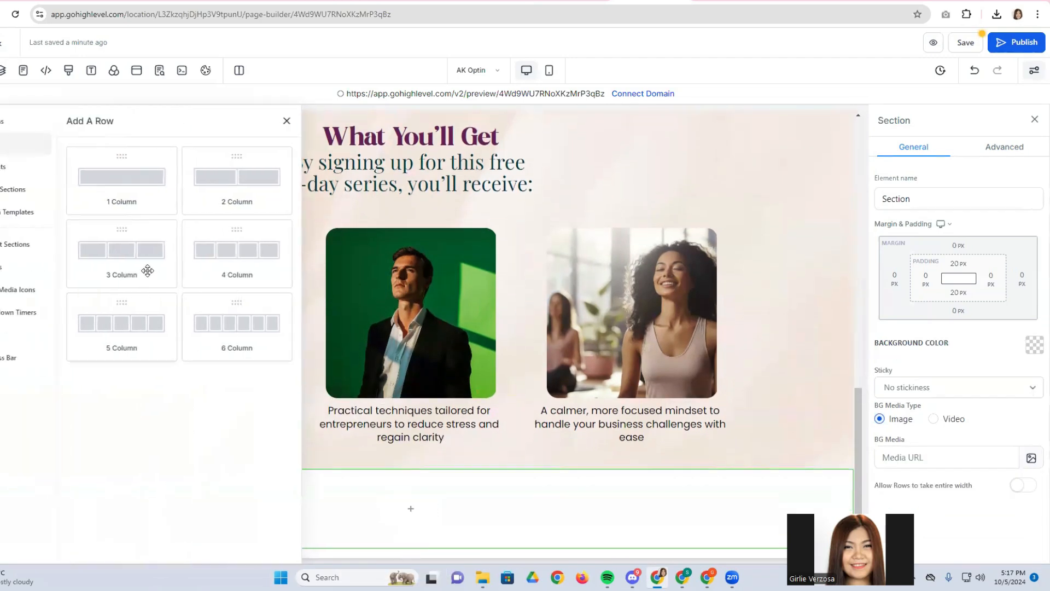
Add a two-column row to the new section and place an Image element in its first column.
left_click_drag(223, 198, 385, 529)
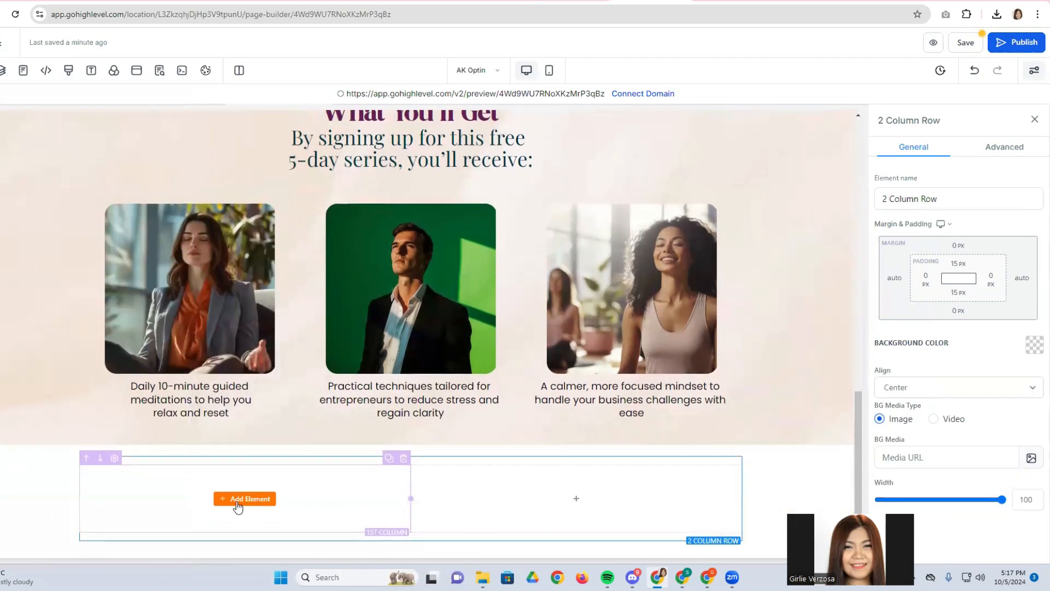
left_click(236, 500)
left_click_drag(249, 342, 331, 484)
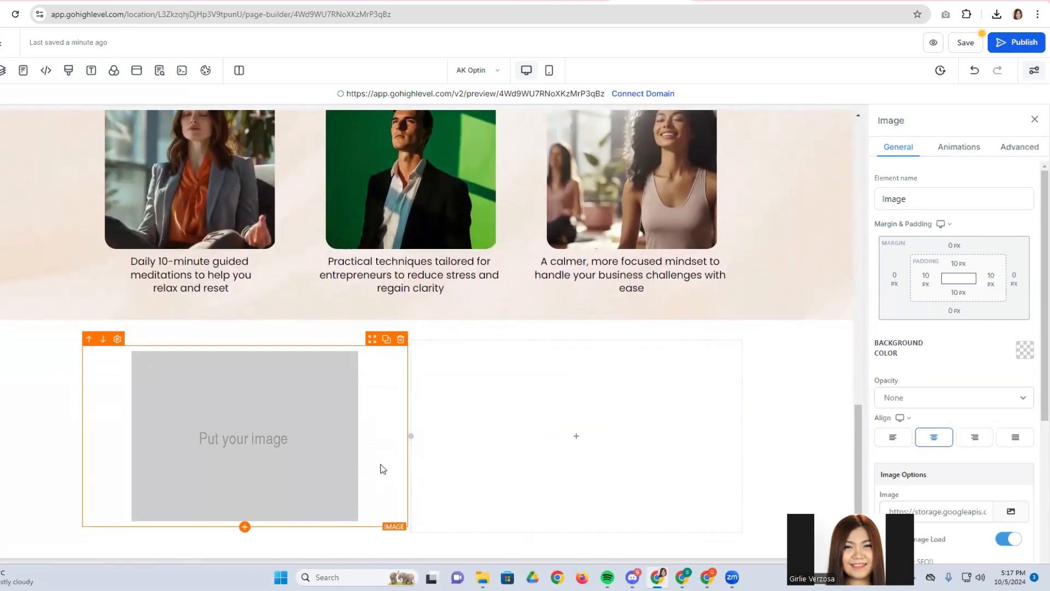
Add a single Image Feature element to the second column of the new row.
left_click(579, 437)
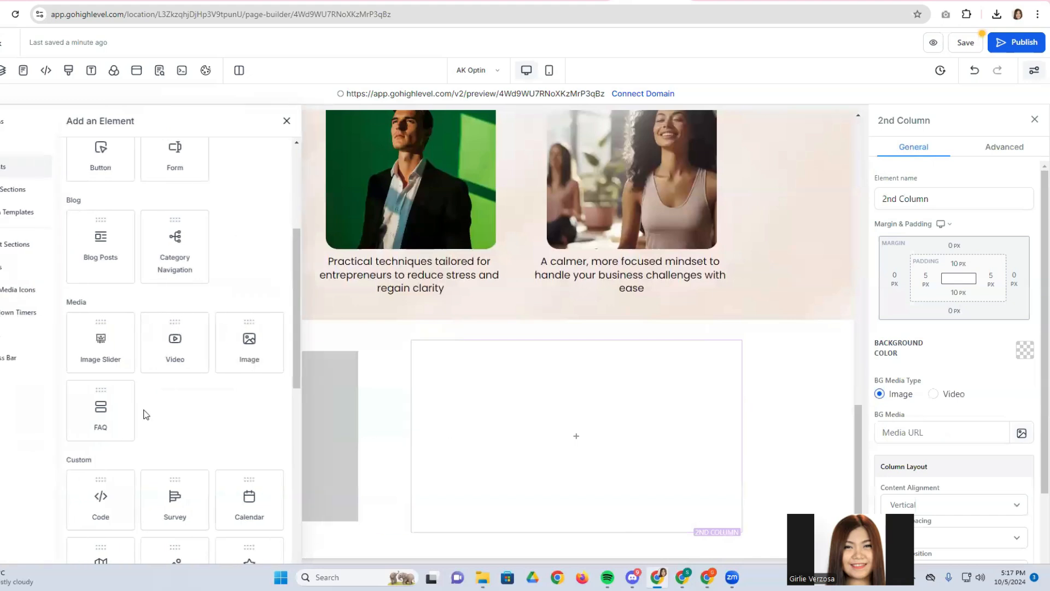
scroll(146, 414, "down", 3)
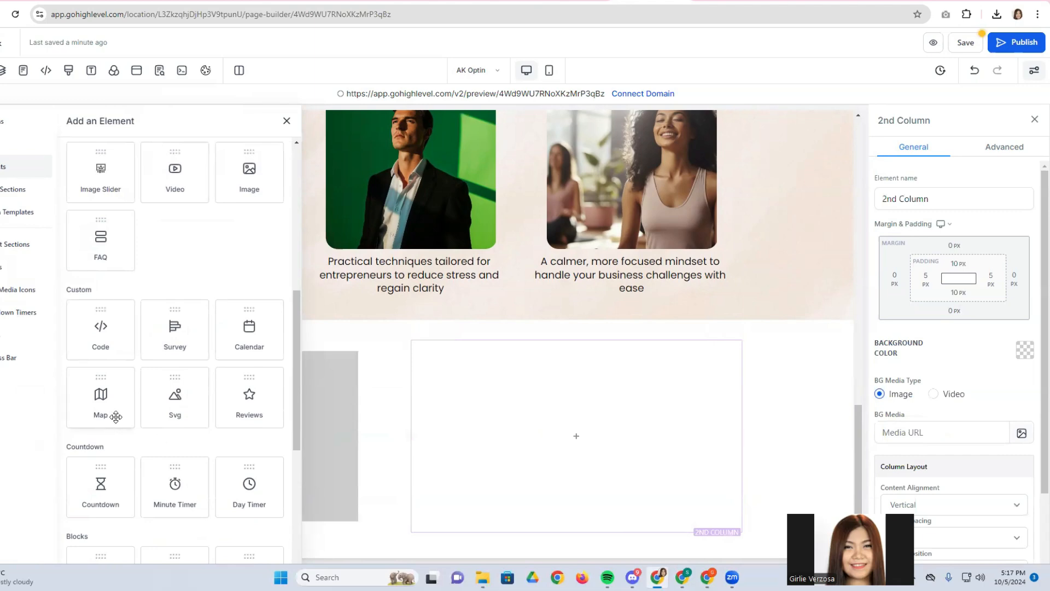
scroll(125, 412, "up", 2)
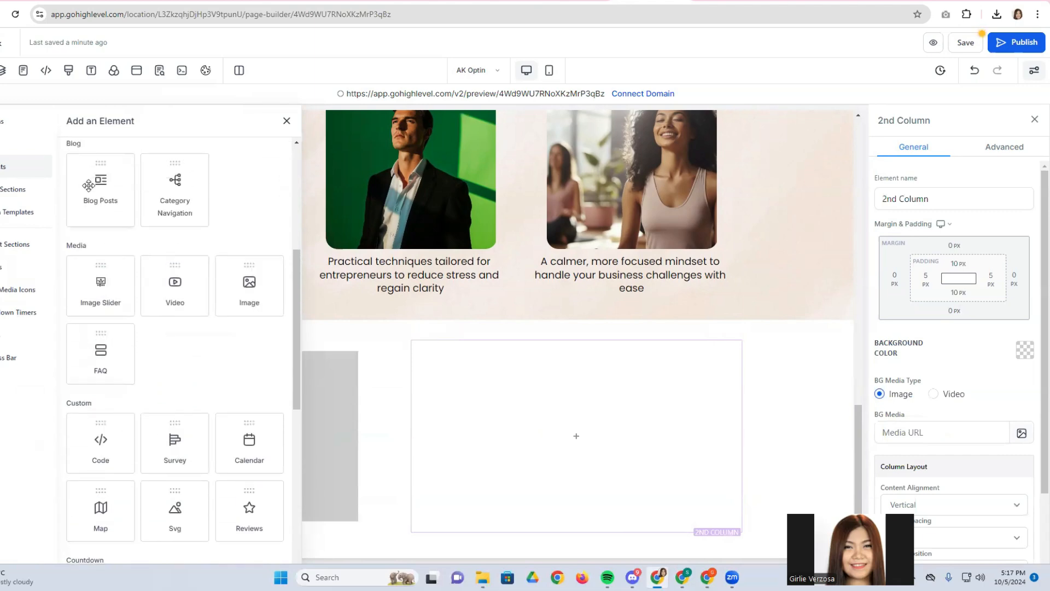
scroll(126, 412, "down", 6)
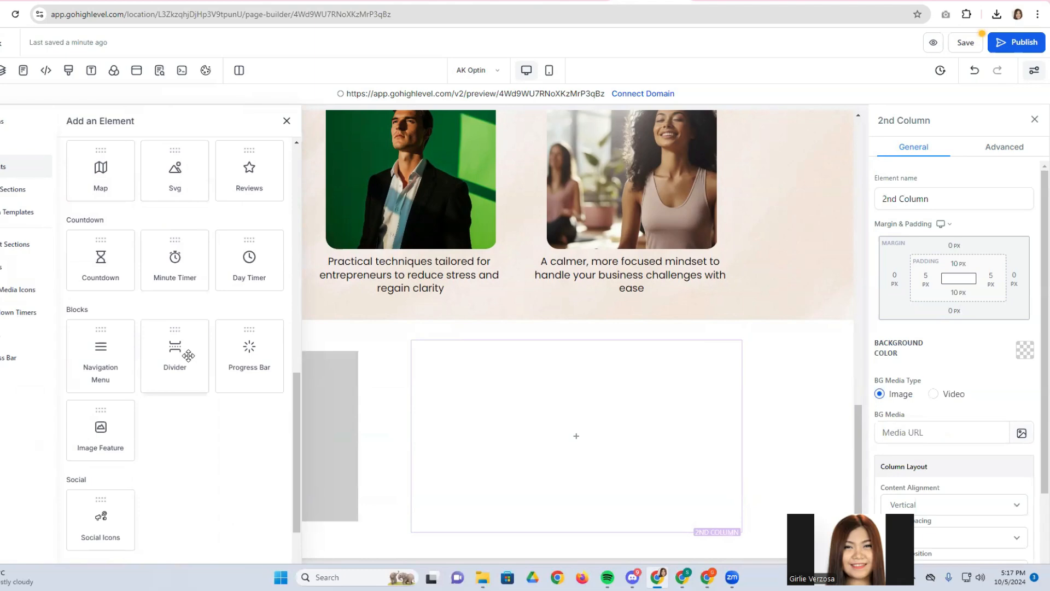
scroll(188, 356, "down", 1)
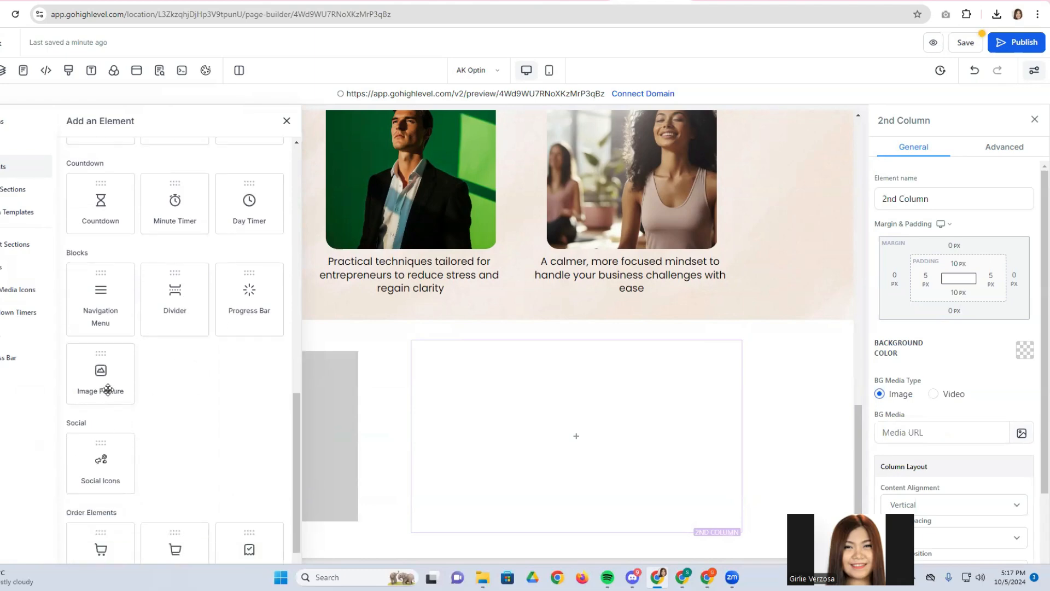
left_click_drag(108, 389, 572, 432)
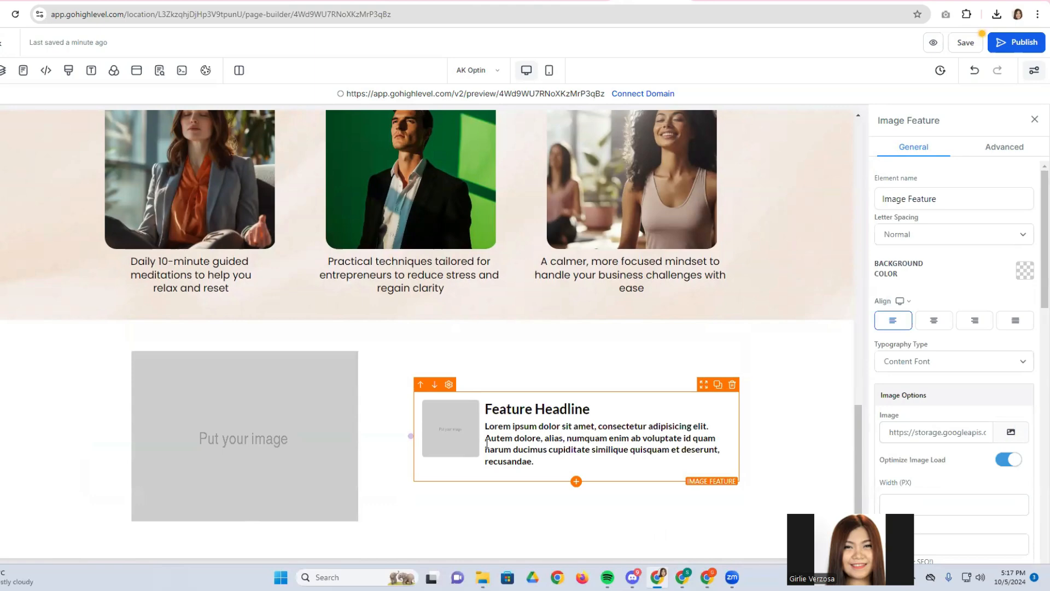
left_click(718, 385)
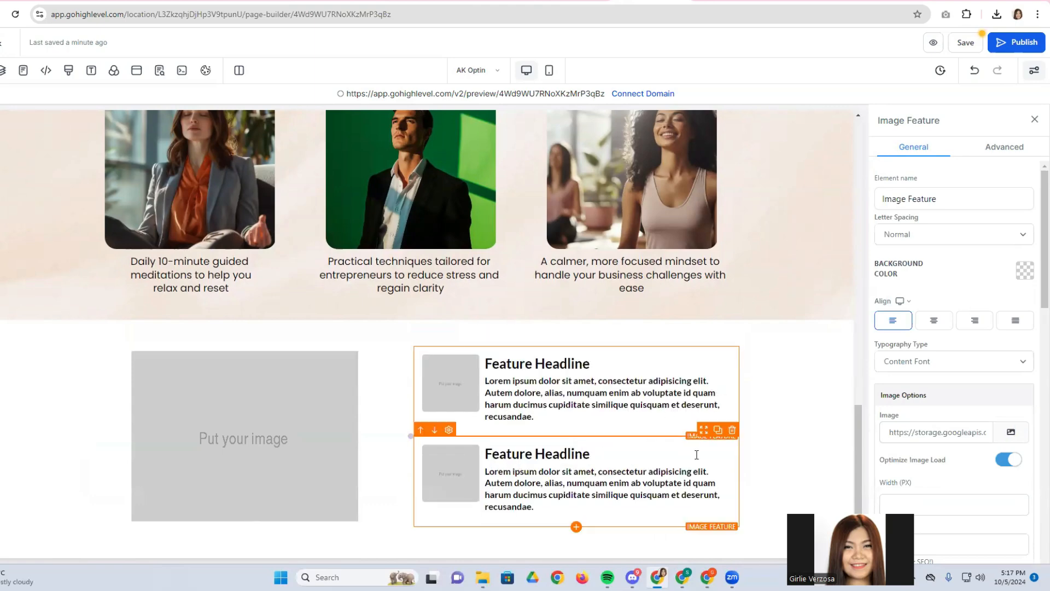
left_click(732, 431)
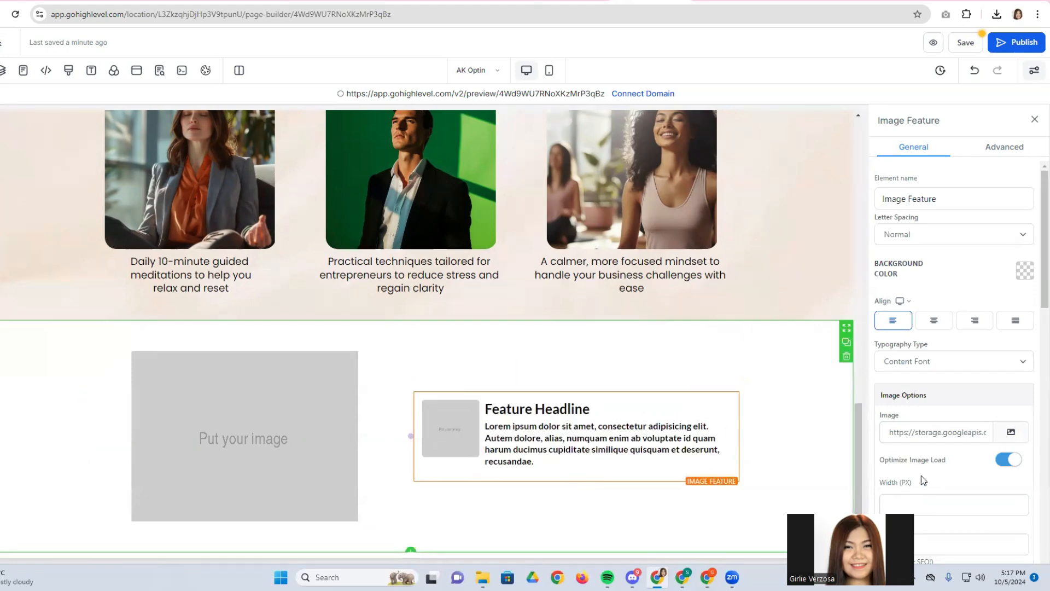
Replace the Image Feature's placeholder picture with the lotus image Heading (11).png from the Template Shop media folder.
left_click(1012, 432)
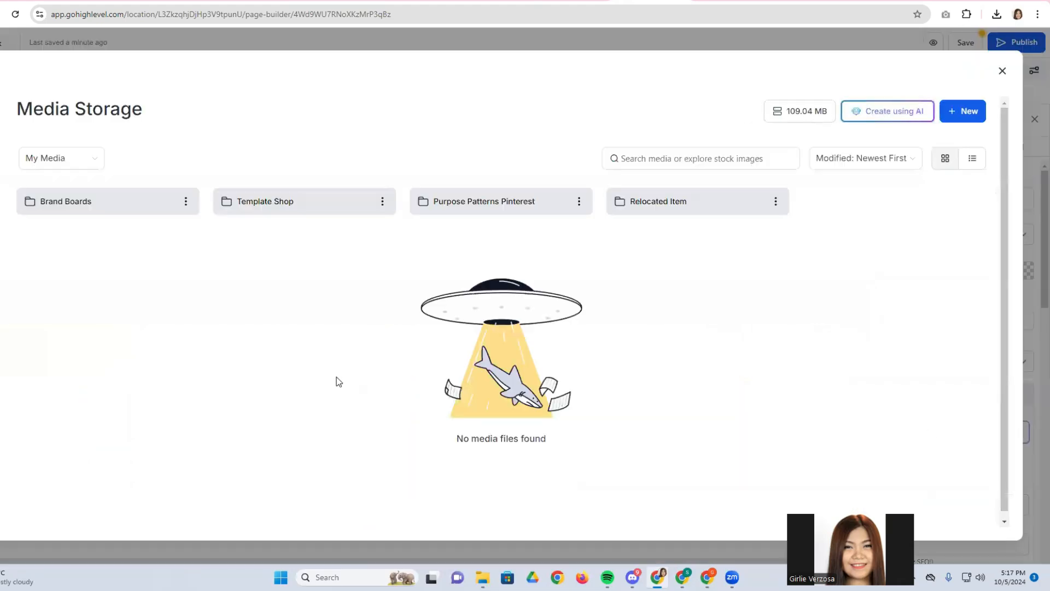
left_click(249, 205)
left_click(77, 199)
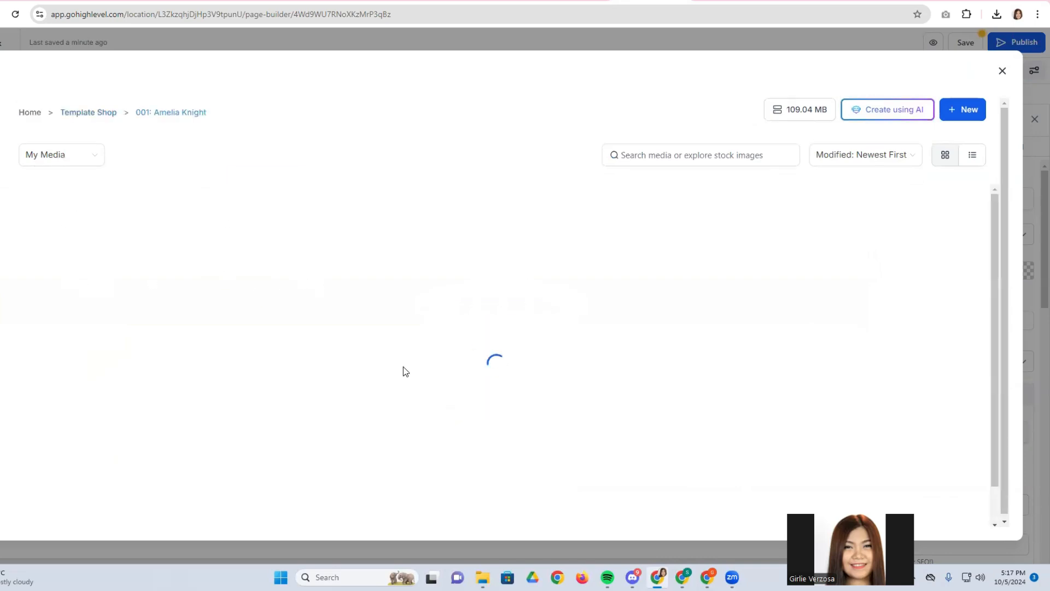
scroll(527, 399, "down", 10)
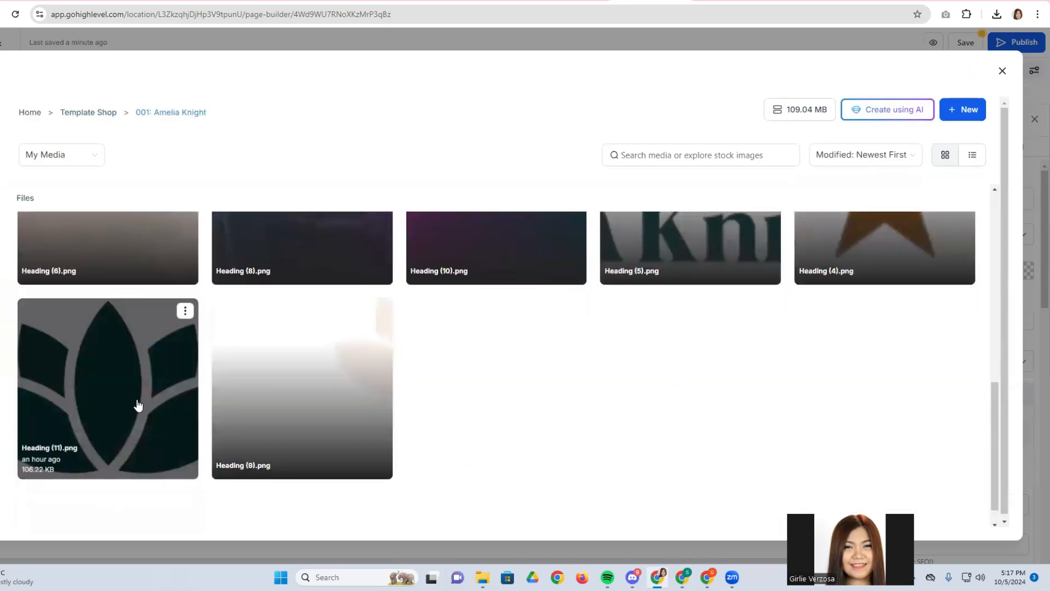
left_click(136, 403)
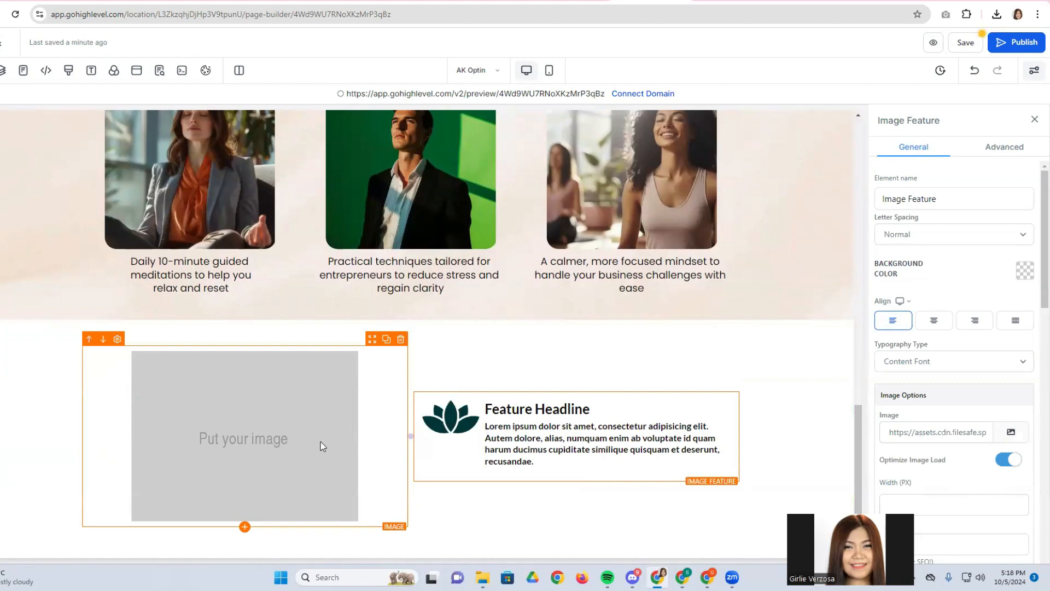
Set the Image Feature's lotus image width to 50 px.
scroll(955, 356, "down", 2)
left_click(897, 392)
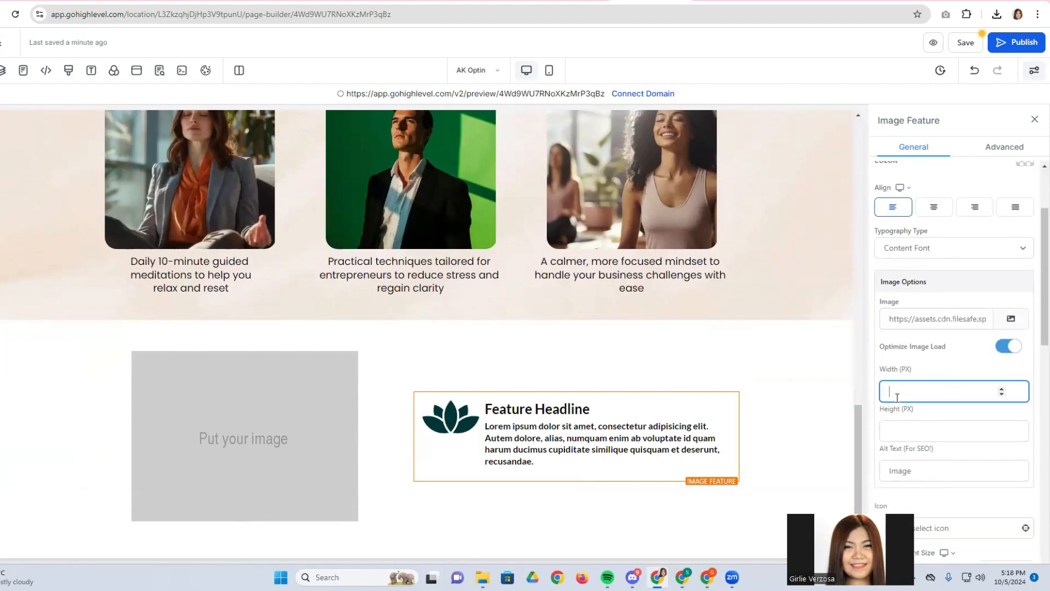
type("100")
left_click_drag(903, 392, 870, 383)
key("BackSpace")
type("5")
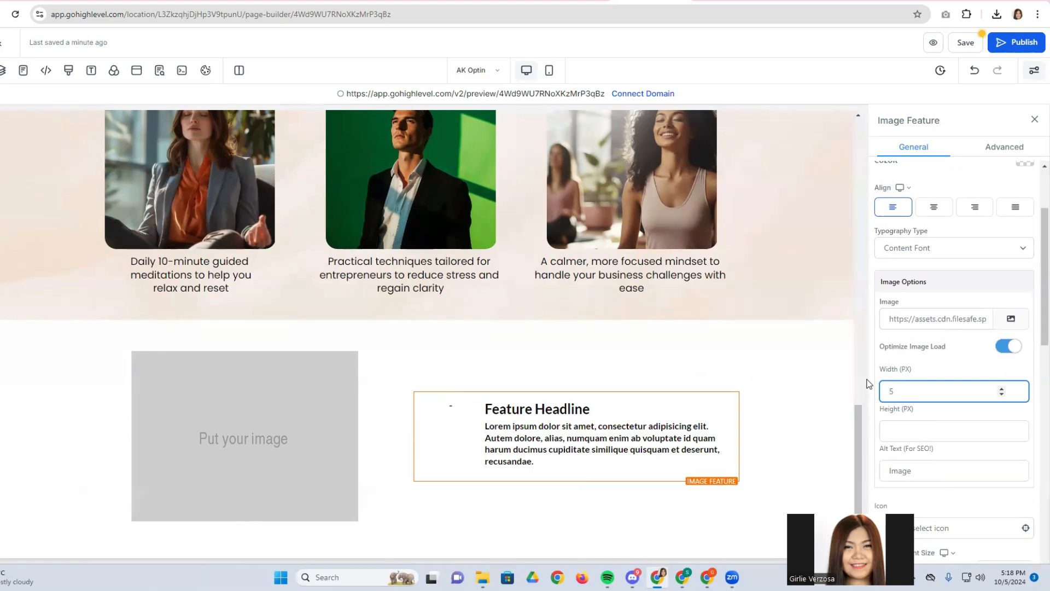
type("0")
Clear the placeholder text "Feature Headline" in the Image Feature element.
left_click(487, 408)
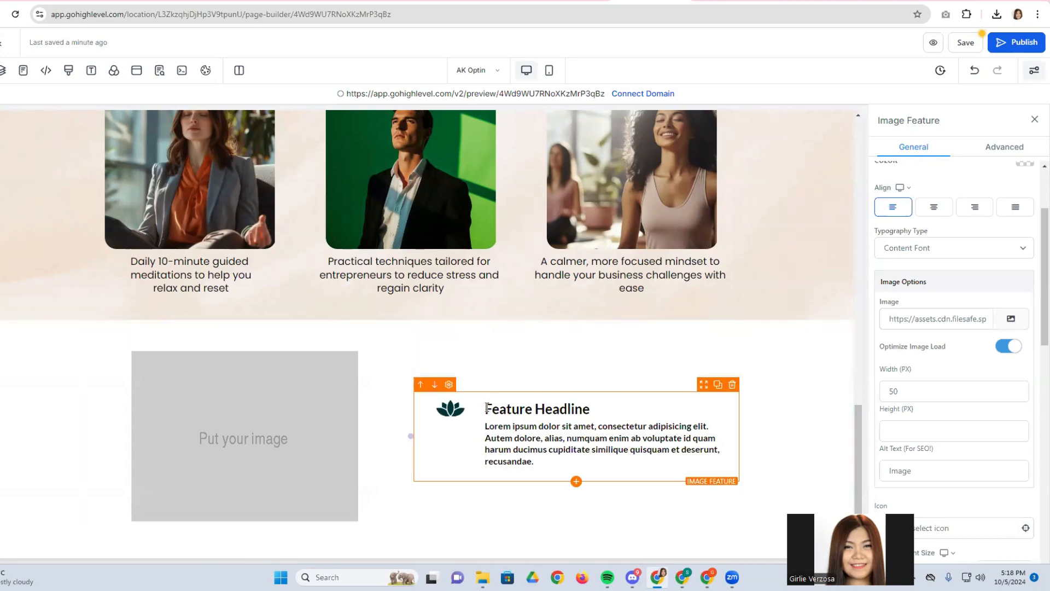
left_click(514, 408)
left_click_drag(486, 412, 621, 413)
key("BackSpace")
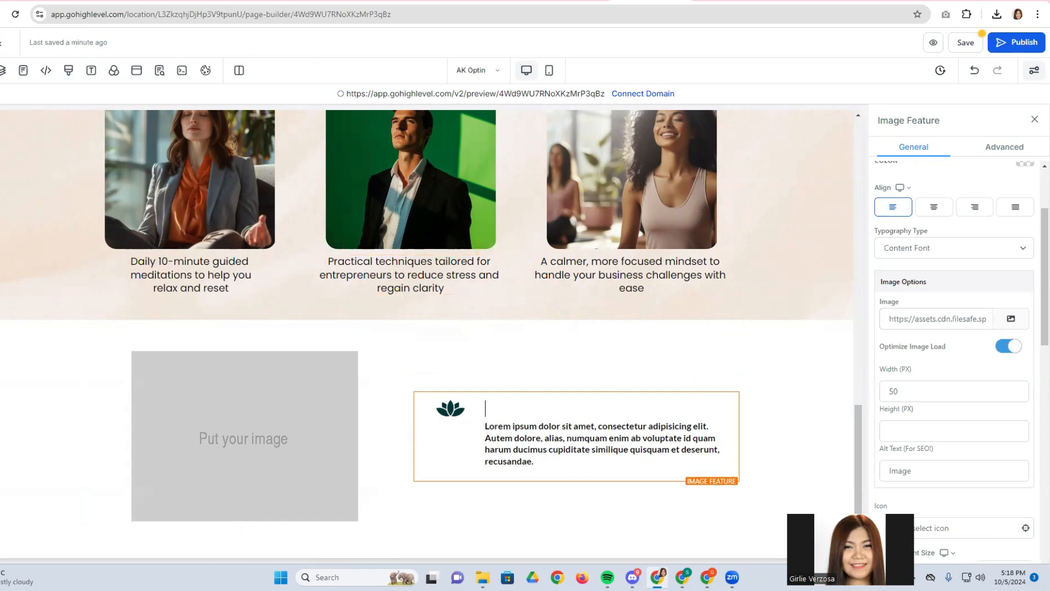
Switch to the Canva design and copy the line "Release daily tension in just 10 minutes" under "Why This Matters".
left_click(305, 0)
triple_click(586, 368)
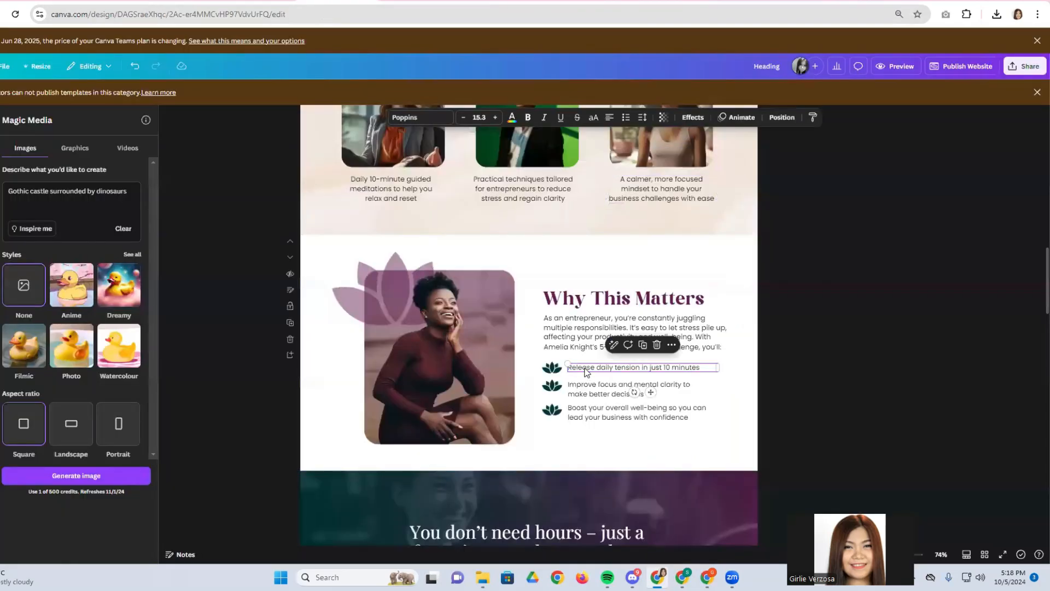
right_click(584, 368)
left_click(599, 153)
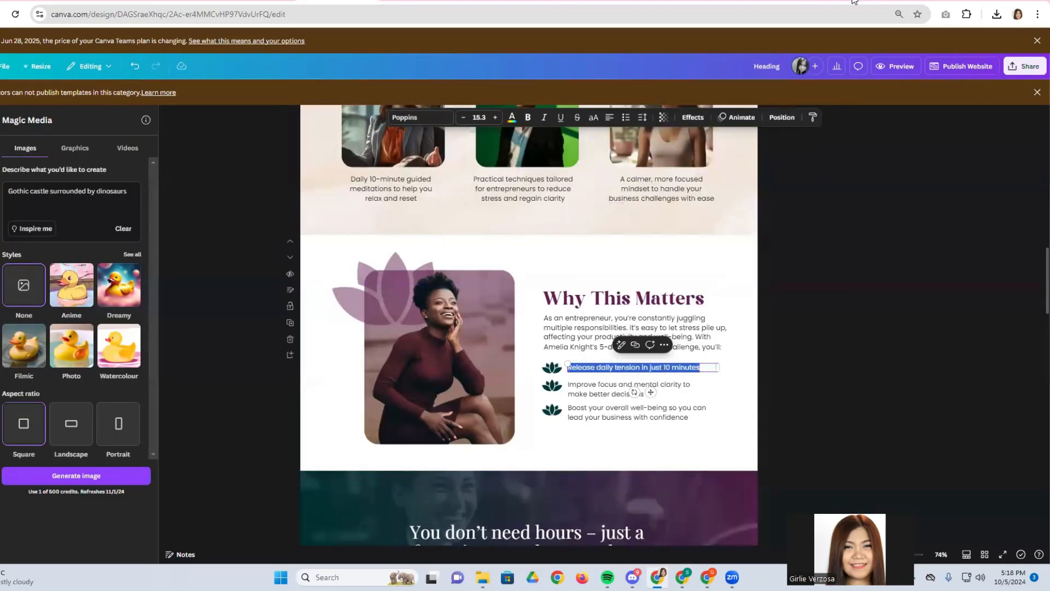
Return to the GoHighLevel builder, paste the copied line as the headline without a blank line above it, and delete the lorem ipsum text.
left_click(651, 2)
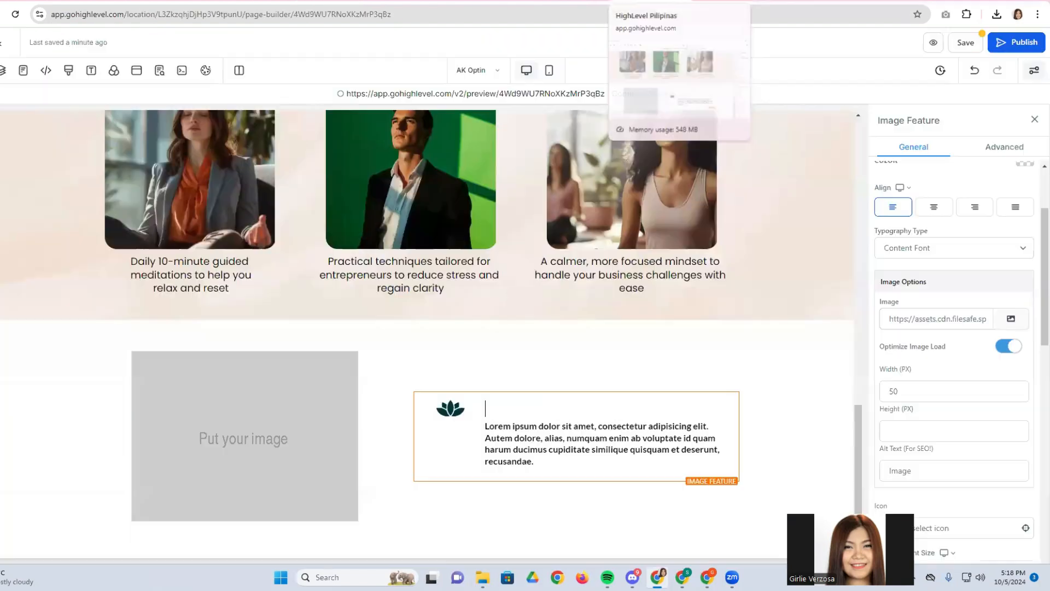
key("ctrl+v")
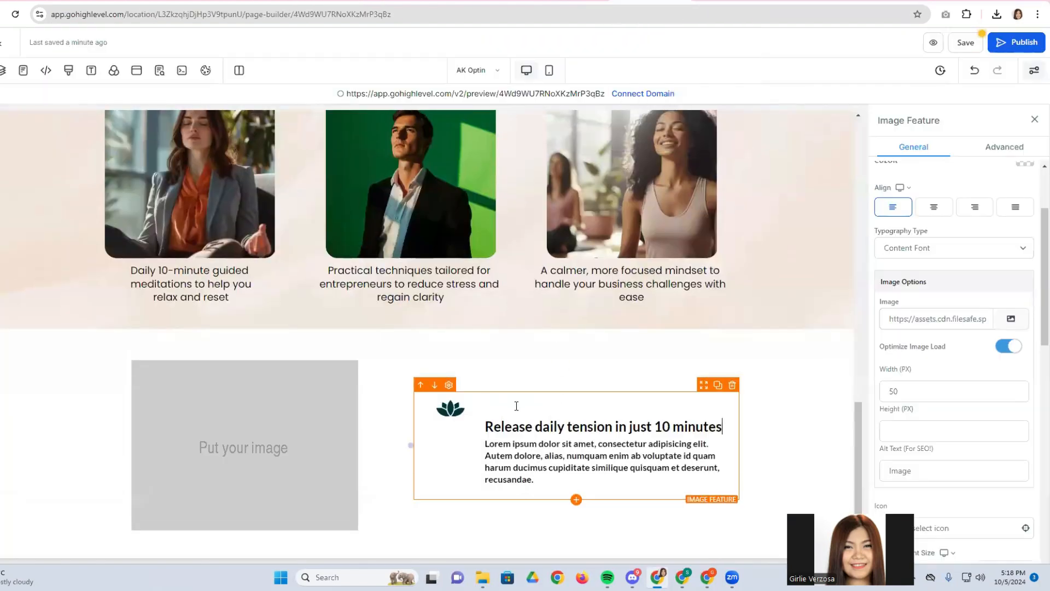
left_click(487, 425)
key("BackSpace")
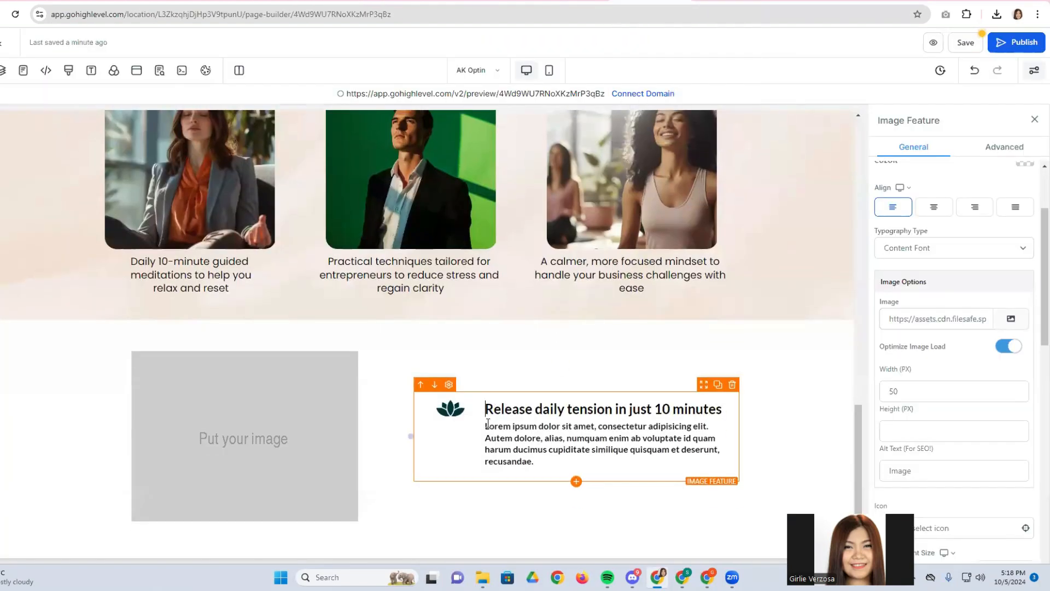
triple_click(526, 450)
key("BackSpace")
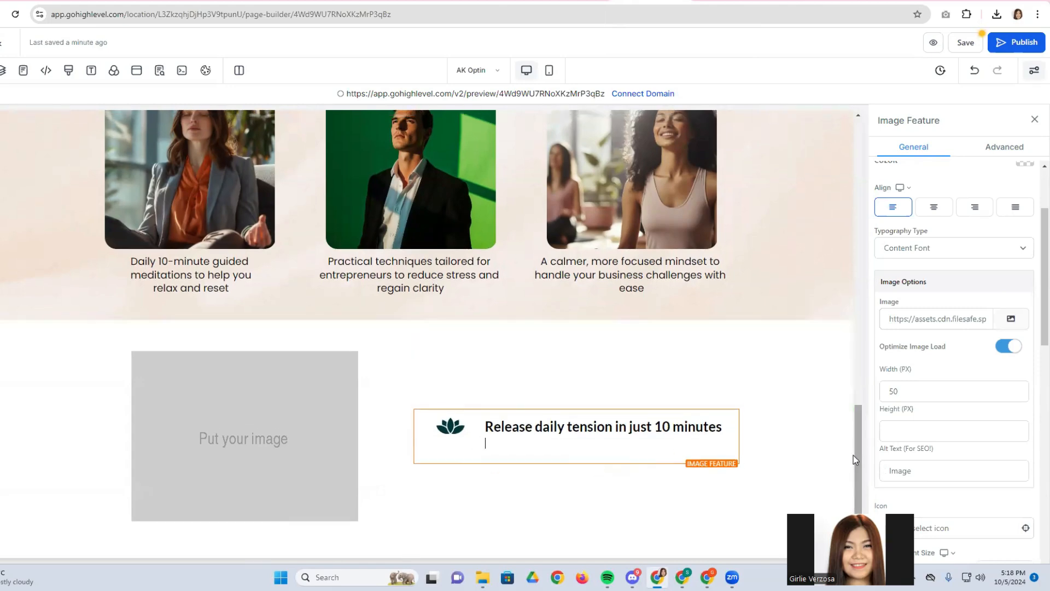
Set the Image Feature's text font weight to 400 - Normal.
scroll(928, 469, "down", 5)
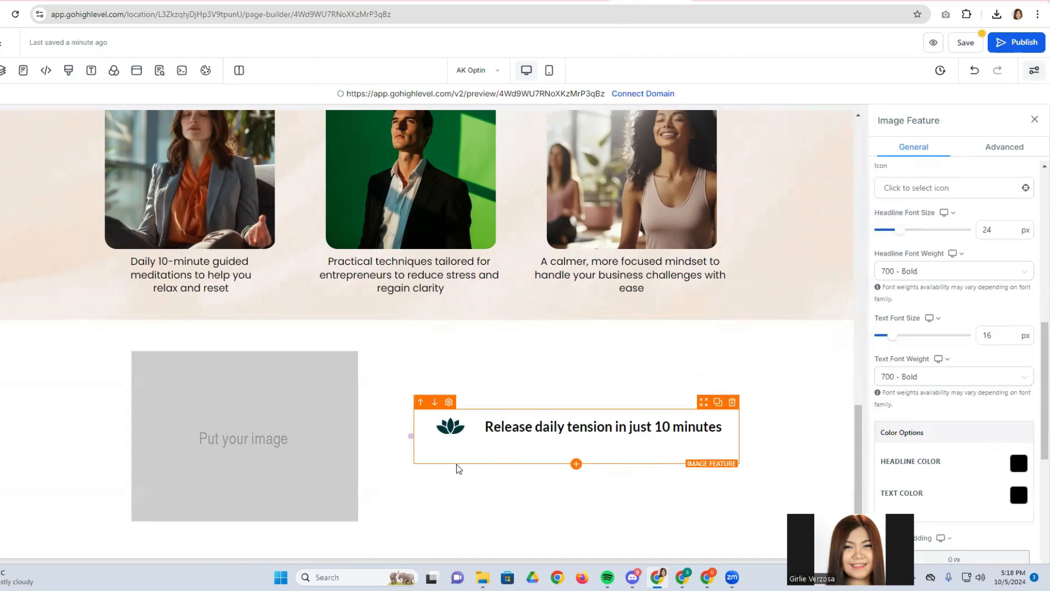
left_click_drag(485, 426, 722, 427)
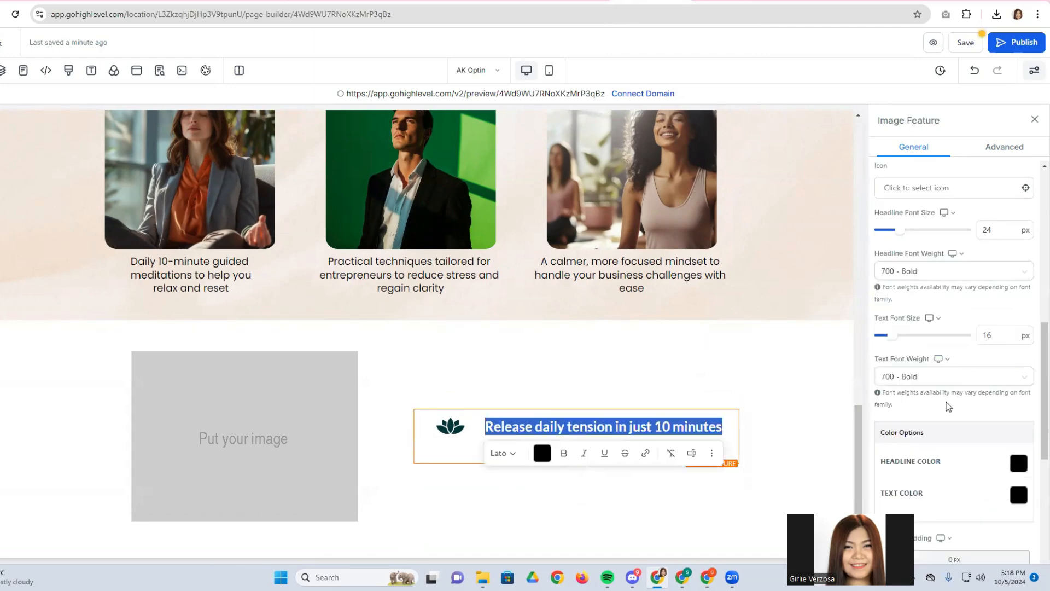
left_click(933, 377)
left_click(922, 456)
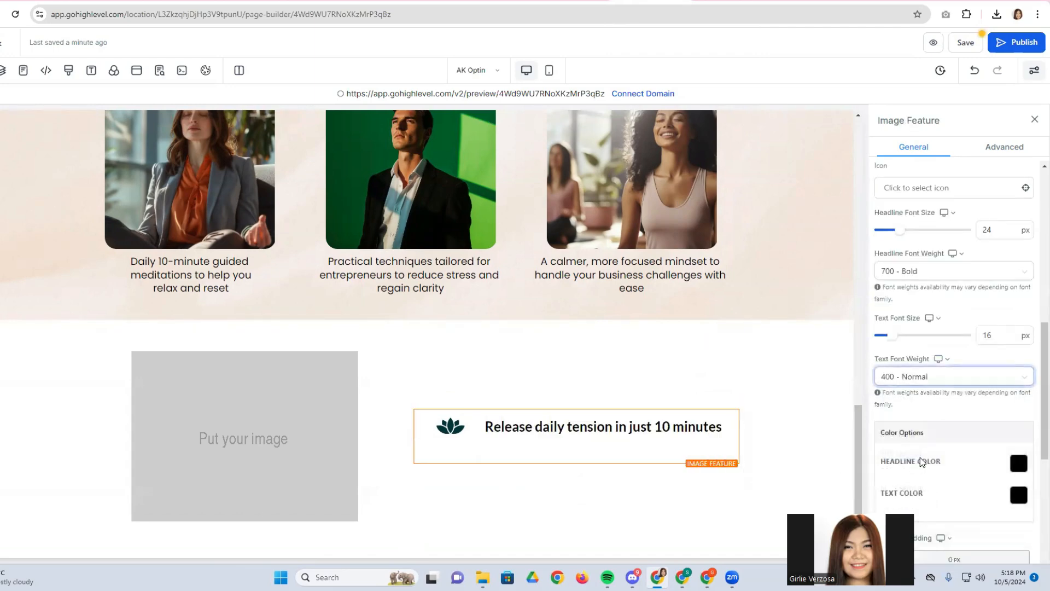
Change the feature headline's font to Poppins and set the headline font weight to 400 - Normal.
triple_click(648, 430)
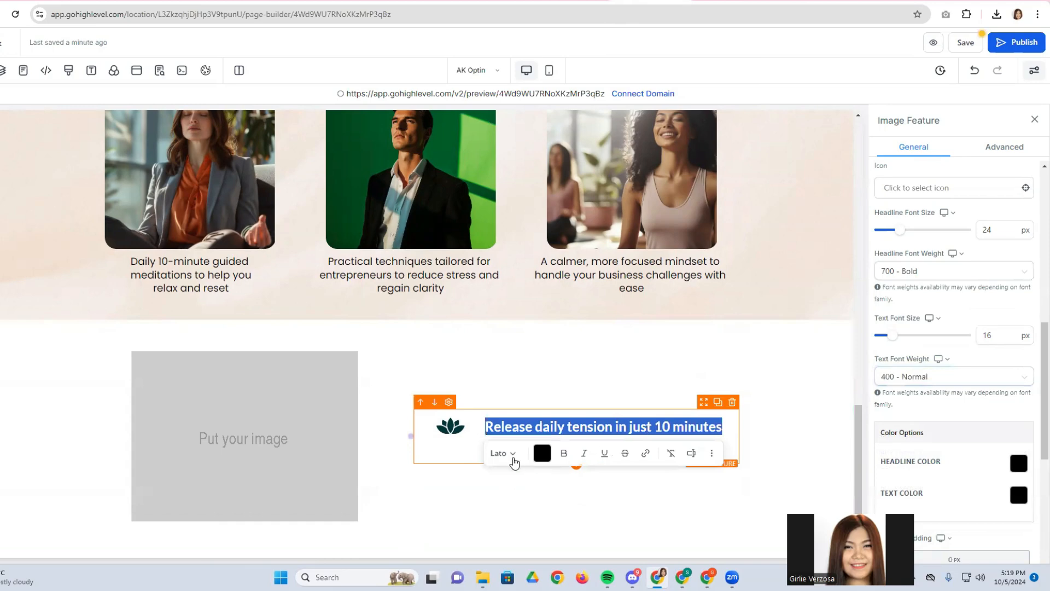
left_click(513, 454)
left_click(511, 427)
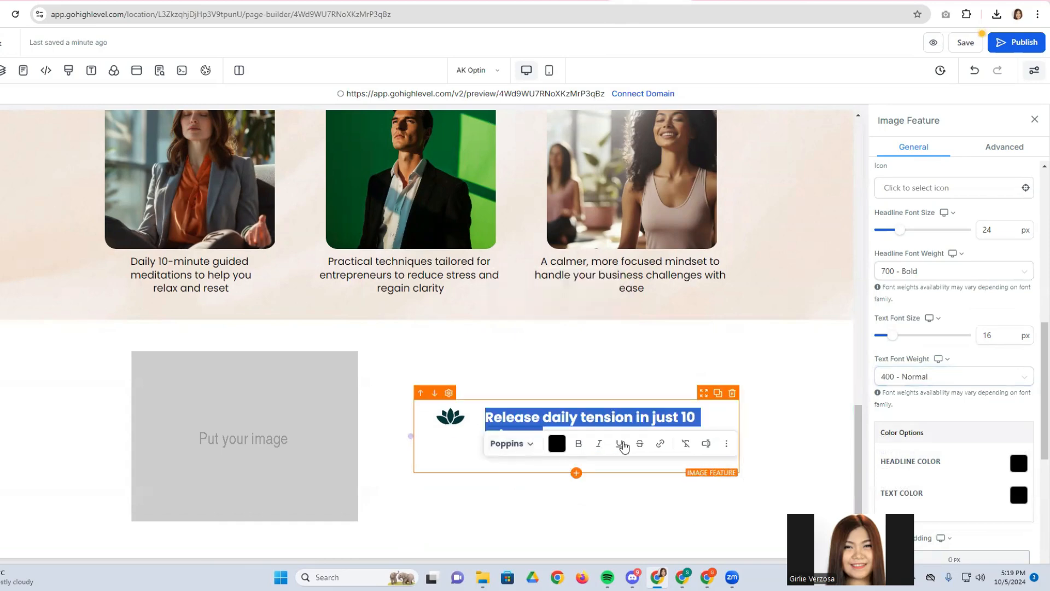
left_click(941, 376)
left_click_drag(544, 435, 483, 420)
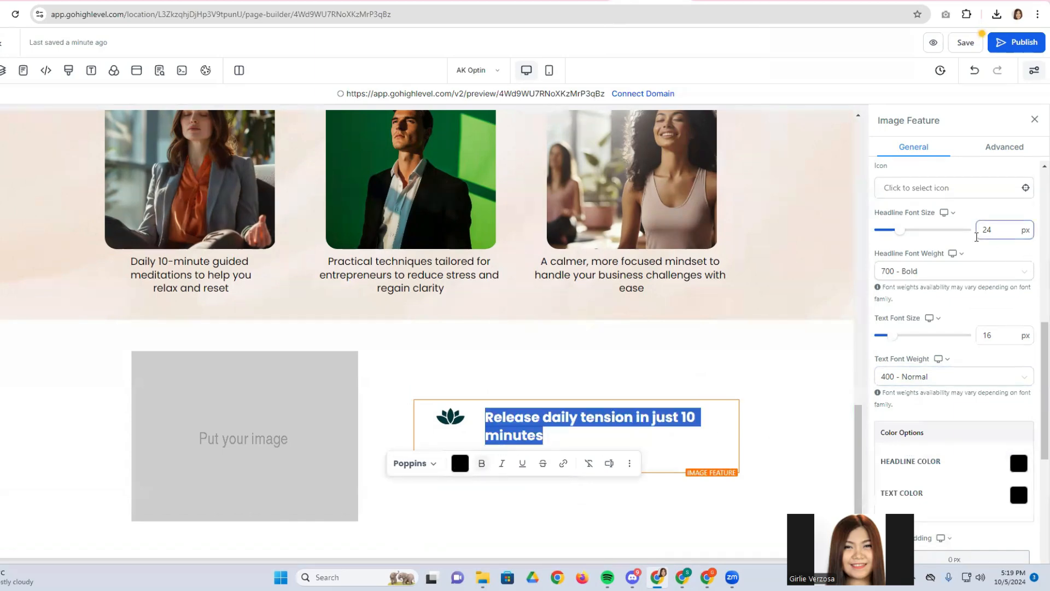
left_click(972, 271)
left_click(903, 352)
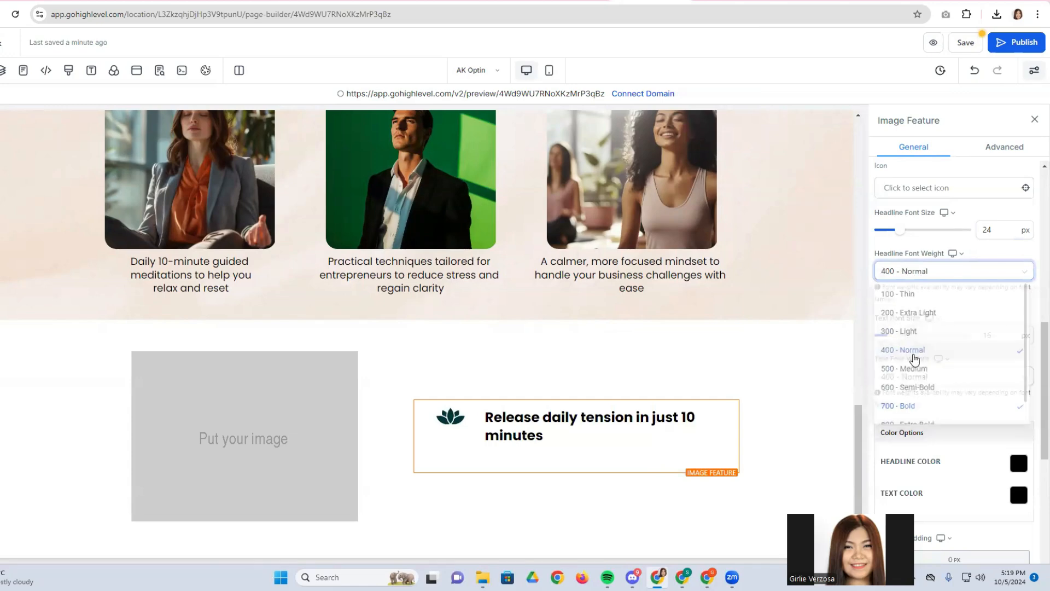
Reduce the Image Feature's headline font size to 17 px.
double_click(664, 419)
left_click(664, 419)
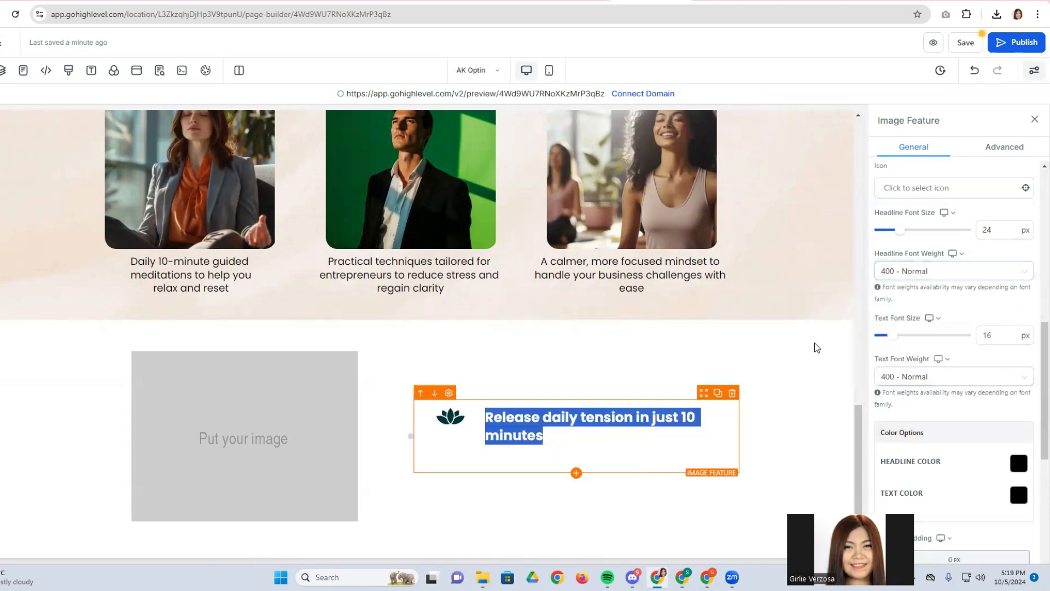
left_click(965, 276)
left_click(995, 226)
left_click_drag(900, 232, 897, 234)
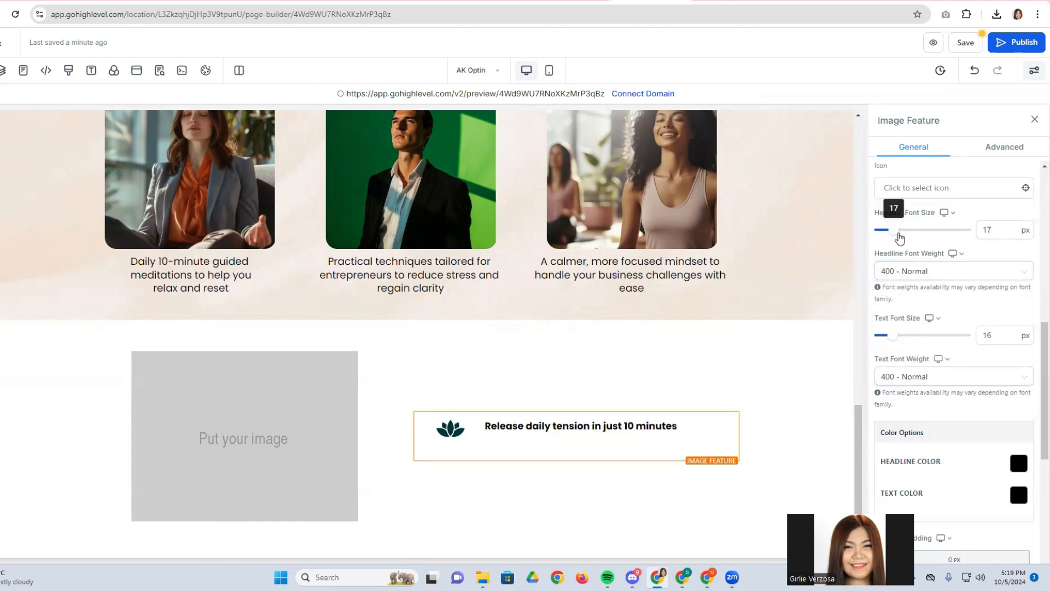
Try the Text (70) / Image (30) column sizes on the Image Feature, and restore Text (80) / Image (20).
scroll(983, 459, "down", 2)
scroll(985, 461, "down", 3)
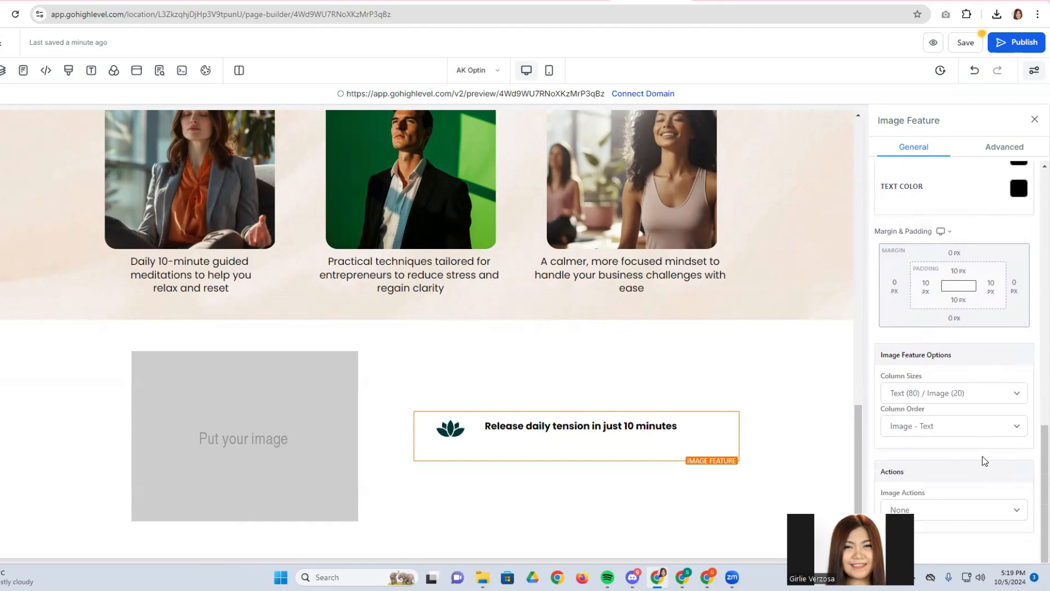
left_click(1017, 395)
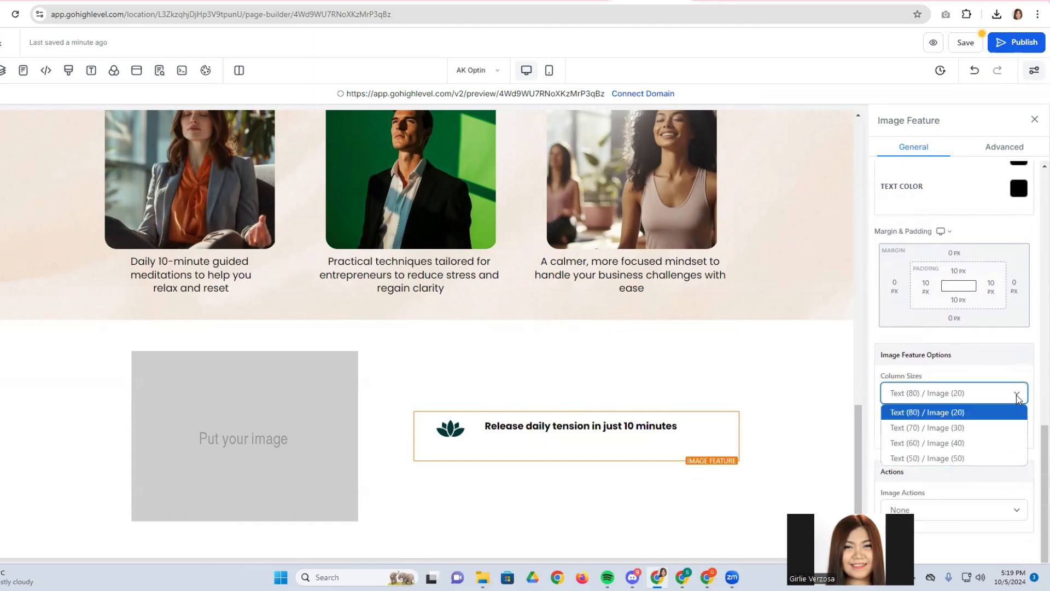
left_click(976, 427)
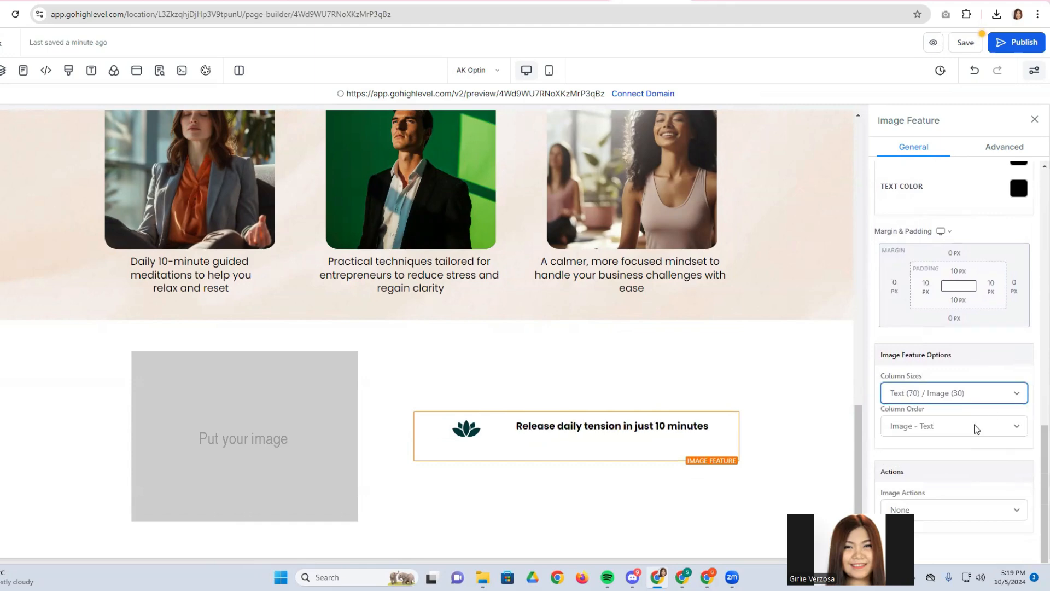
left_click(1011, 395)
left_click(983, 409)
Try the Text - Image column order on the Image Feature, and restore Image - Text.
left_click(978, 428)
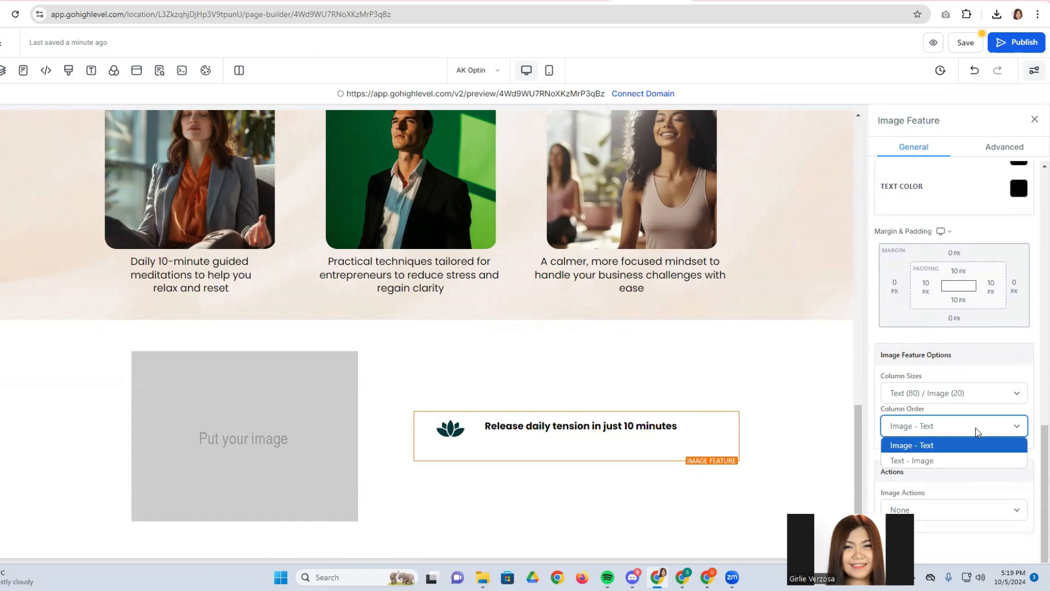
left_click(962, 461)
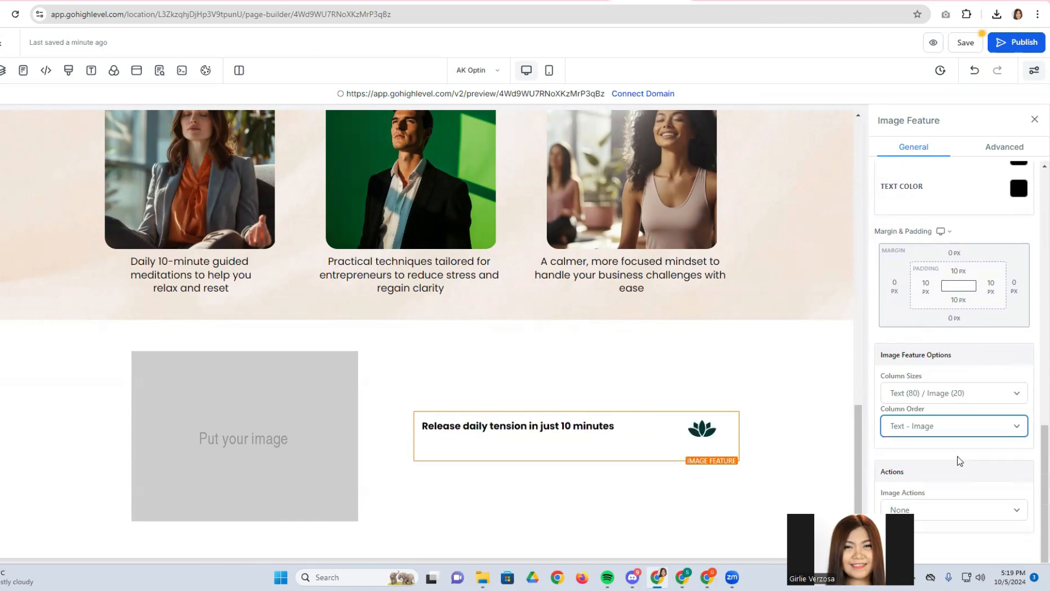
left_click(957, 426)
left_click(949, 442)
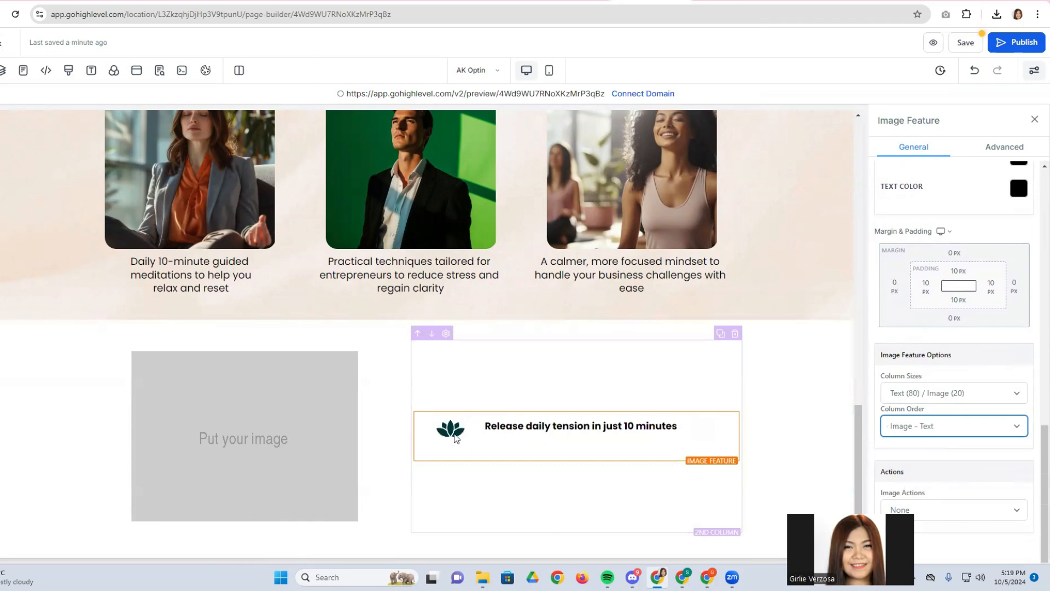
Set the Image Feature's line height to 1 in its advanced settings.
scroll(908, 435, "up", 4)
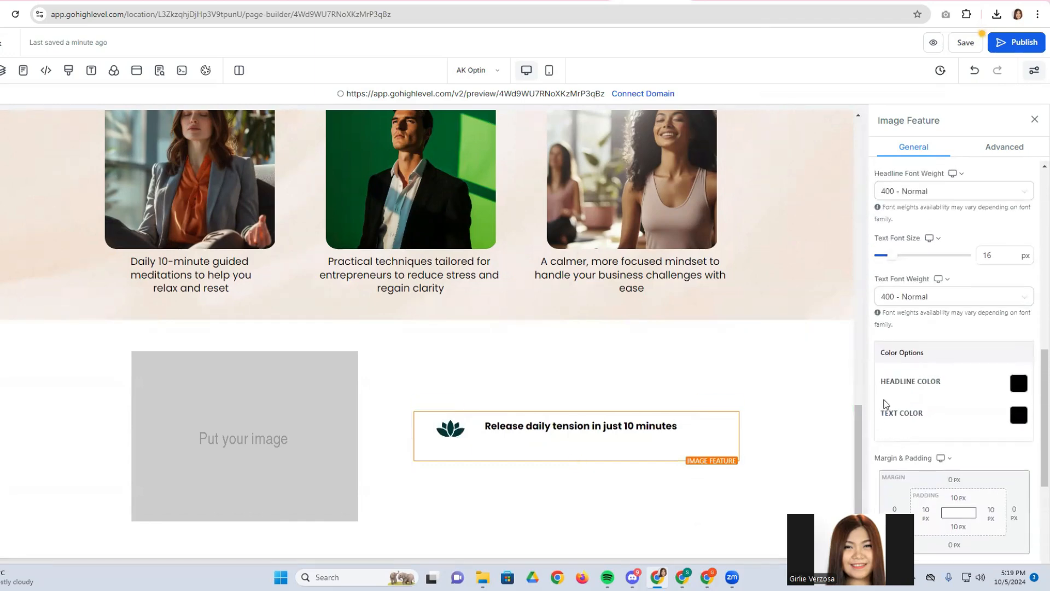
scroll(885, 405, "up", 4)
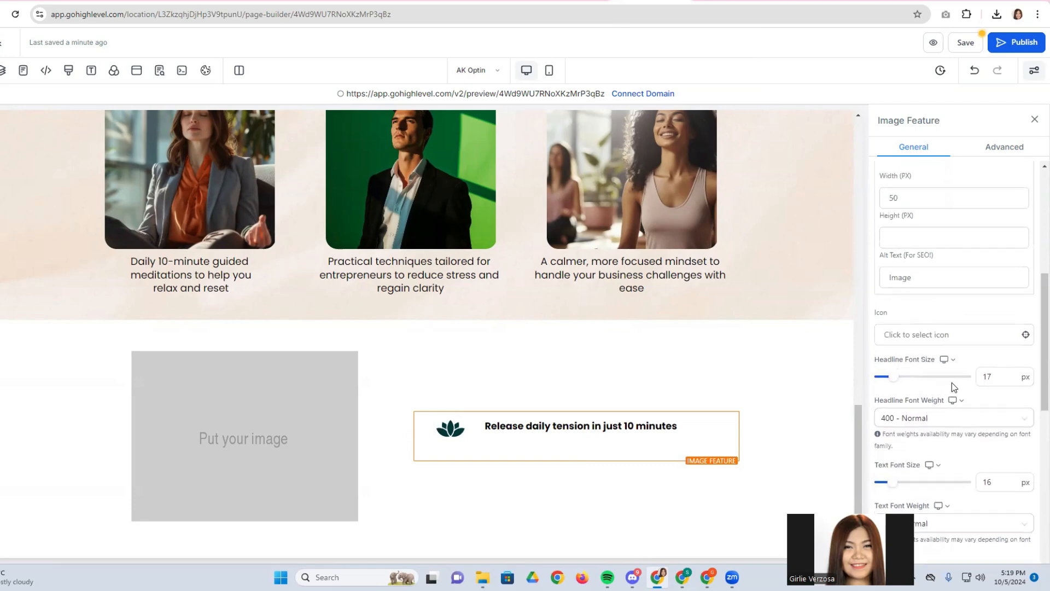
scroll(952, 383, "up", 3)
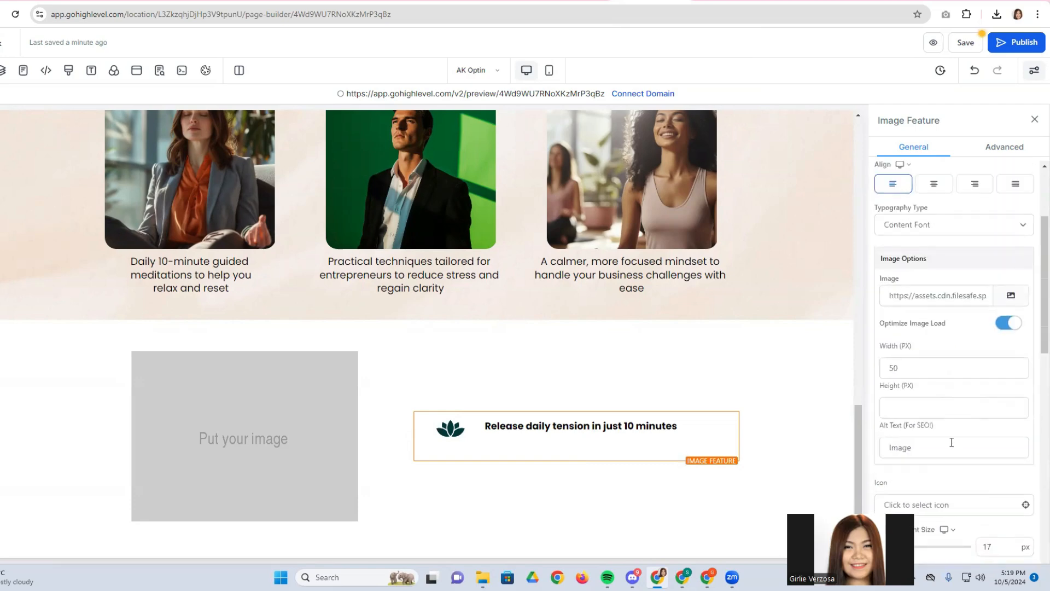
scroll(952, 442, "up", 2)
scroll(950, 371, "up", 1)
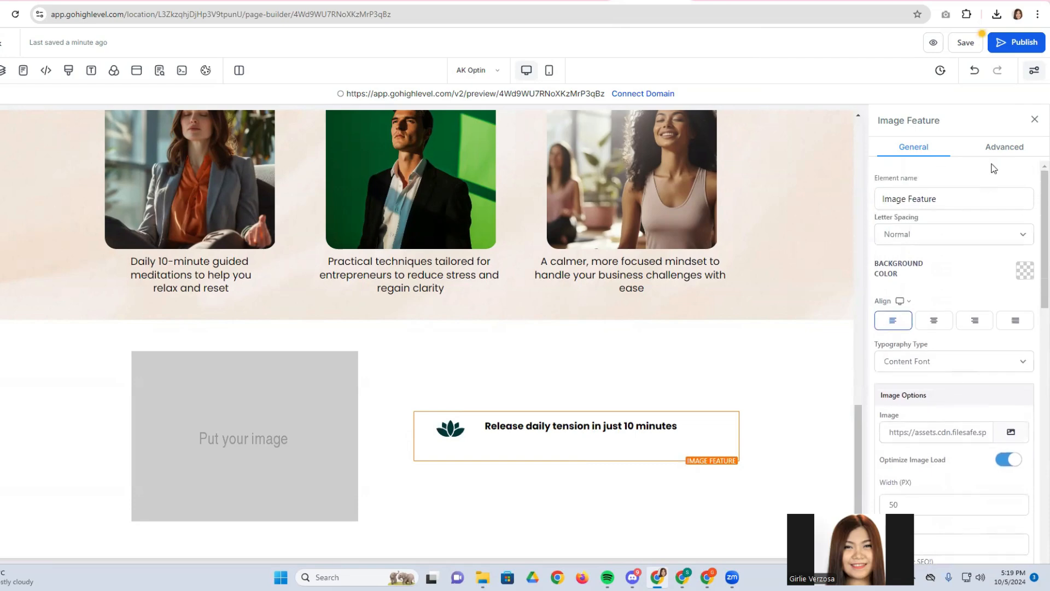
left_click(997, 147)
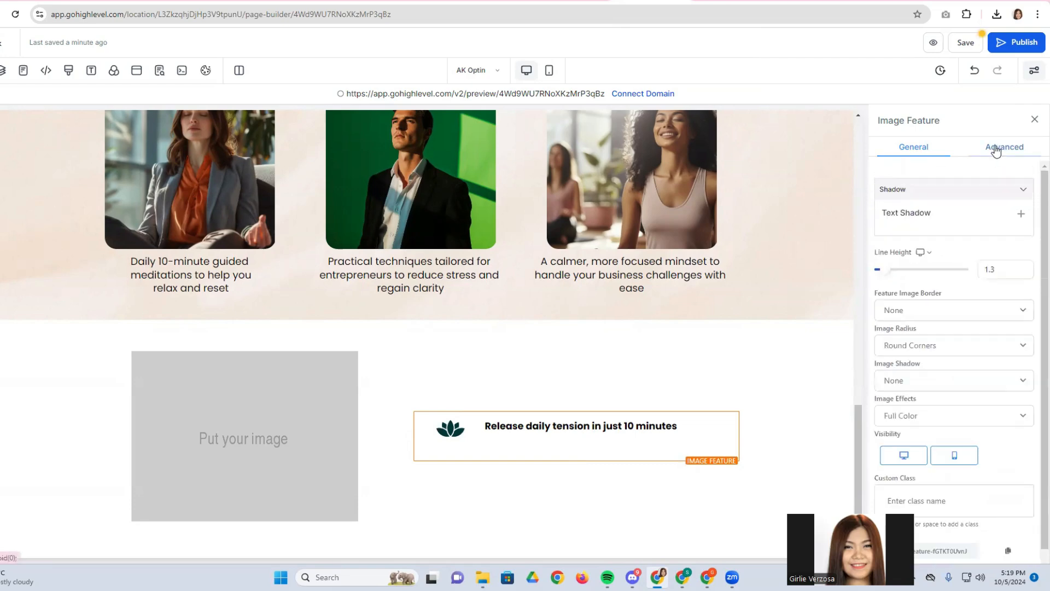
double_click(988, 268)
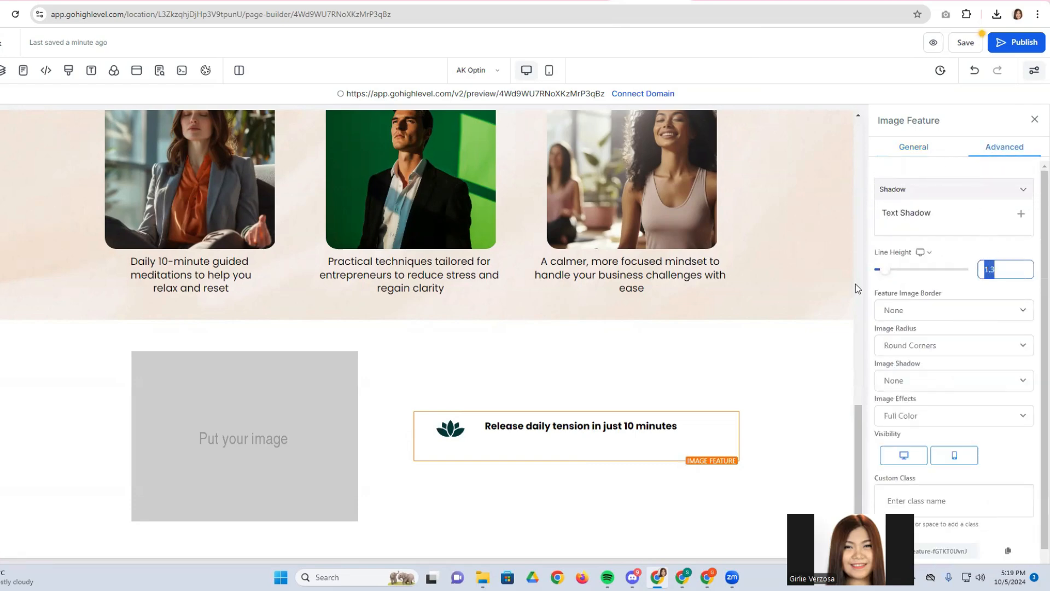
type("1")
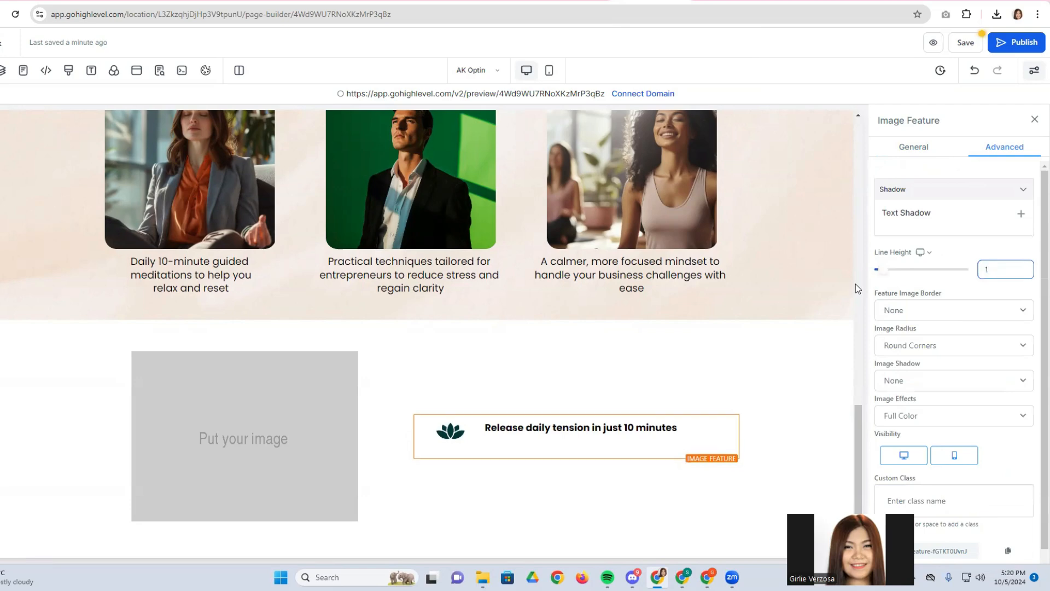
Remove the bold formatting from the headline "Release daily tension in just 10 minutes" and keep it on a single line.
left_click(486, 431)
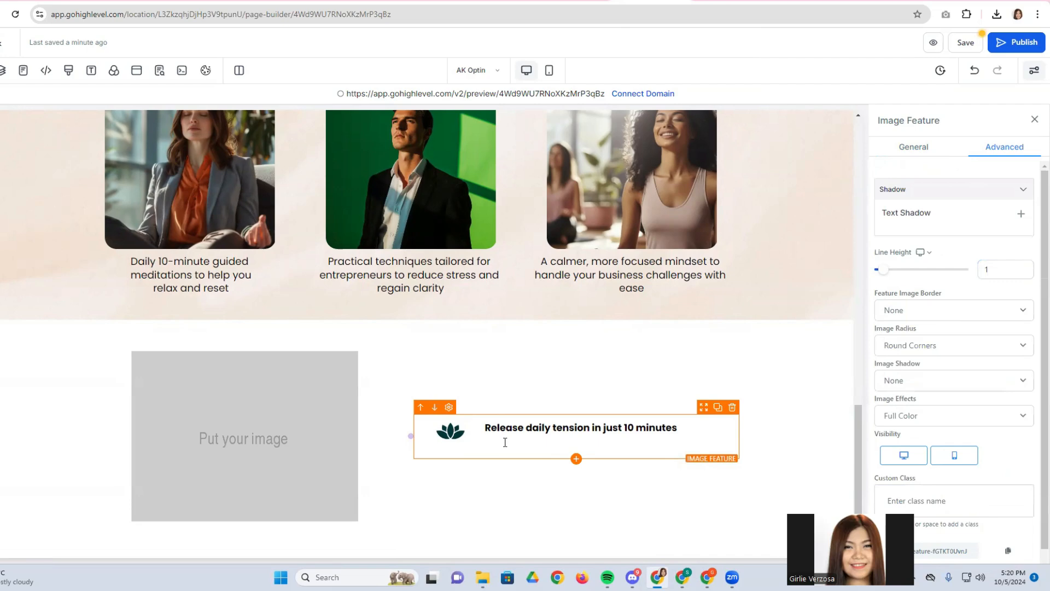
left_click(409, 462)
left_click(465, 437)
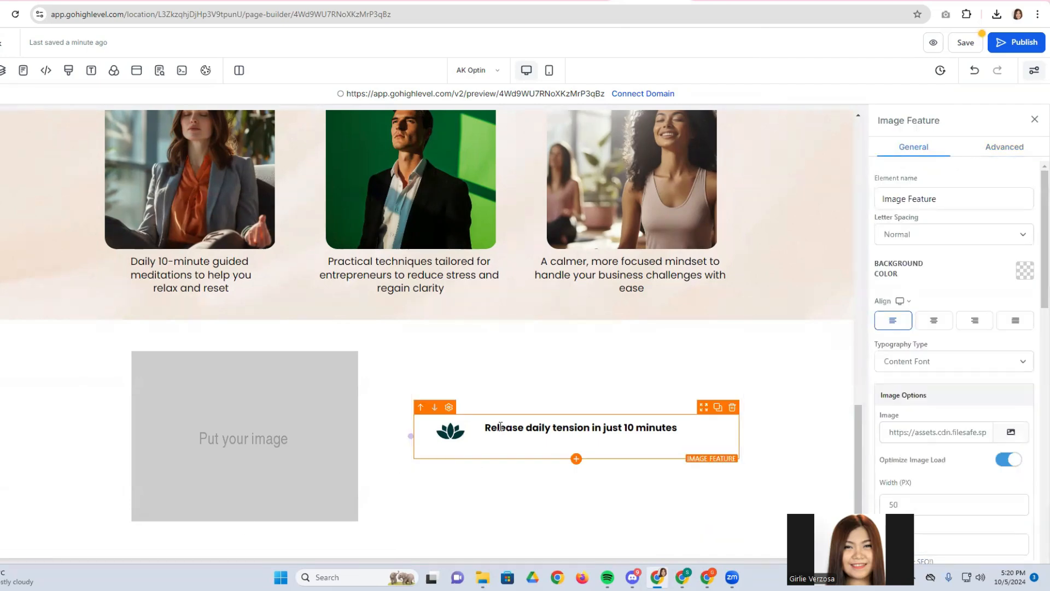
left_click(592, 429)
key("Return")
left_click_drag(578, 437, 485, 427)
left_click(495, 463)
left_click(492, 474)
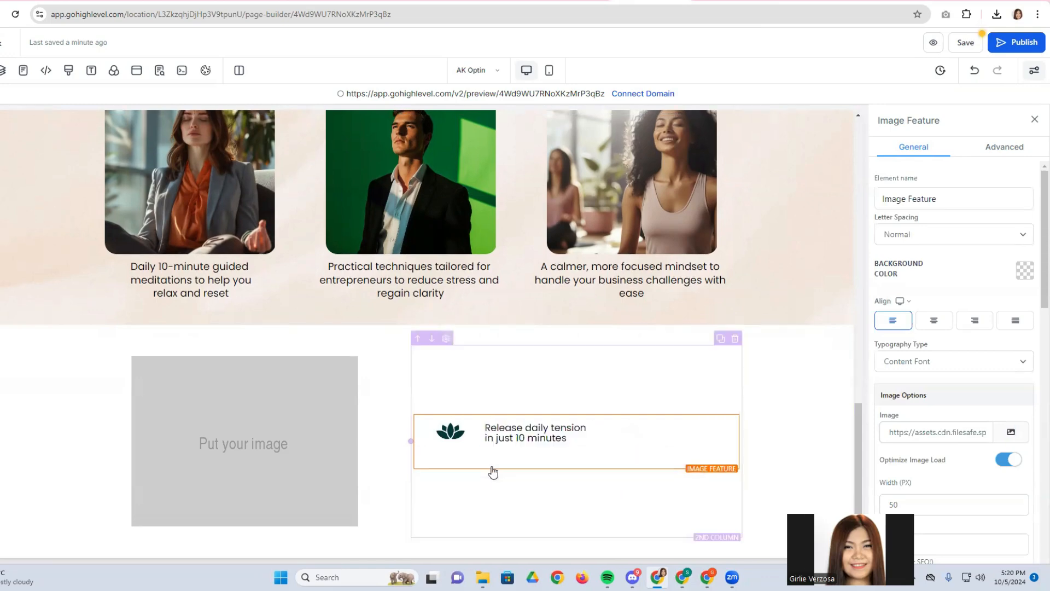
left_click(476, 446)
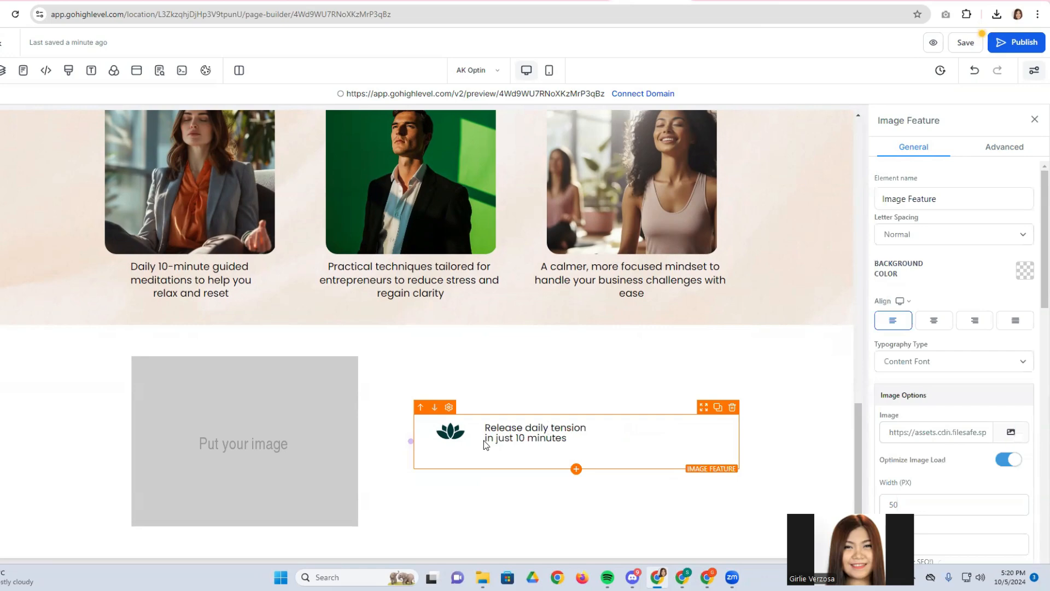
key("BackSpace")
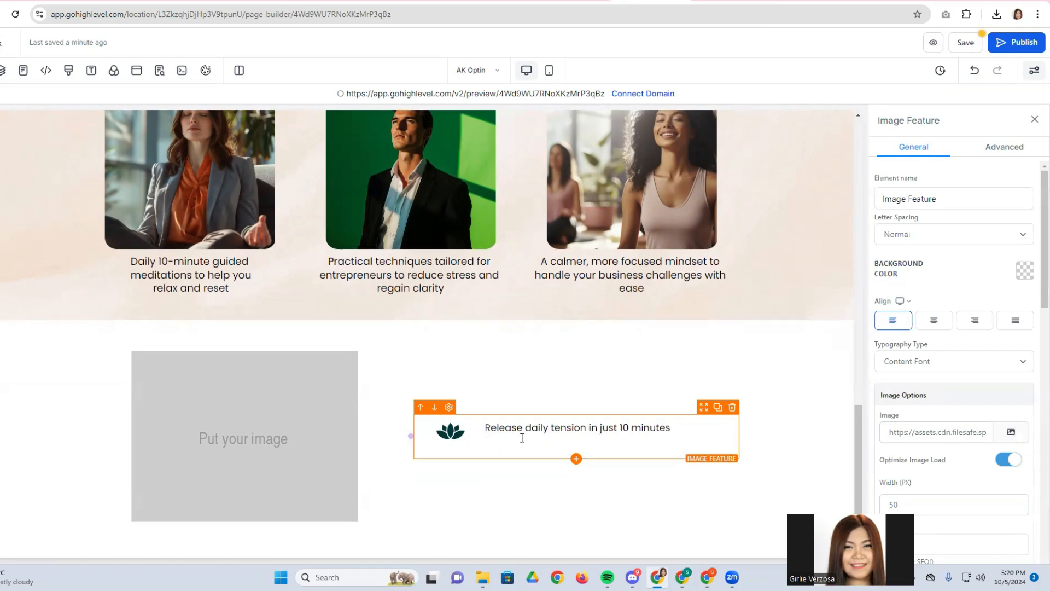
Duplicate the lotus Image Feature and set the upper one's top margin to -12 px.
left_click(715, 408)
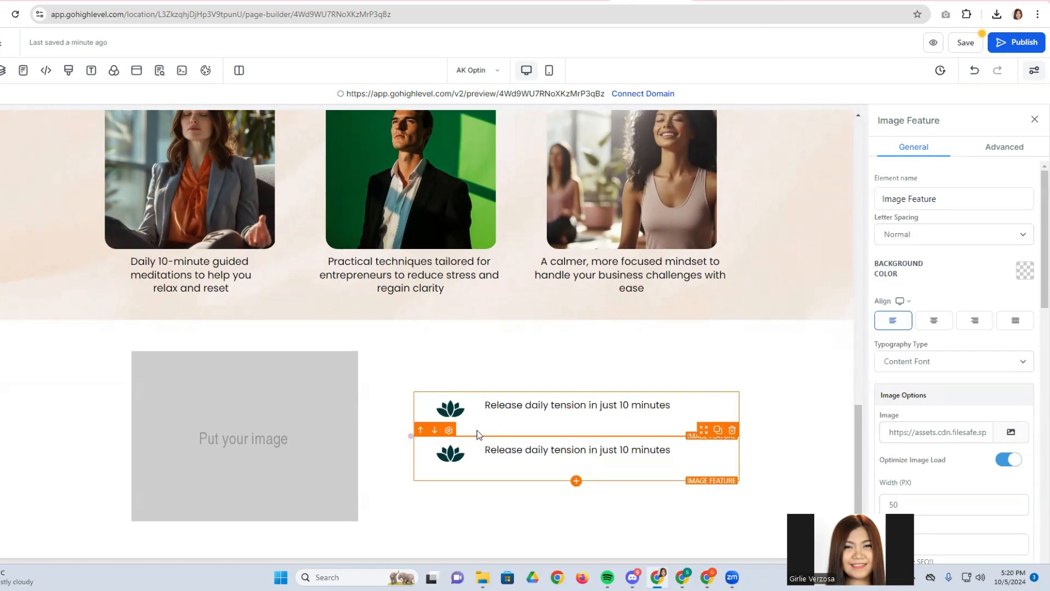
scroll(964, 459, "down", 6)
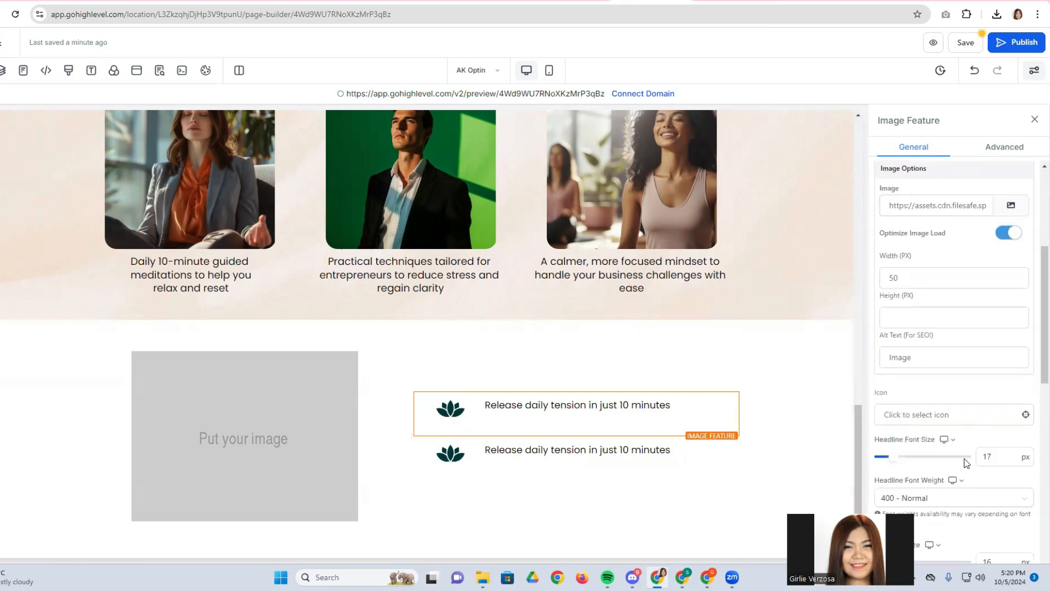
scroll(950, 475, "down", 6)
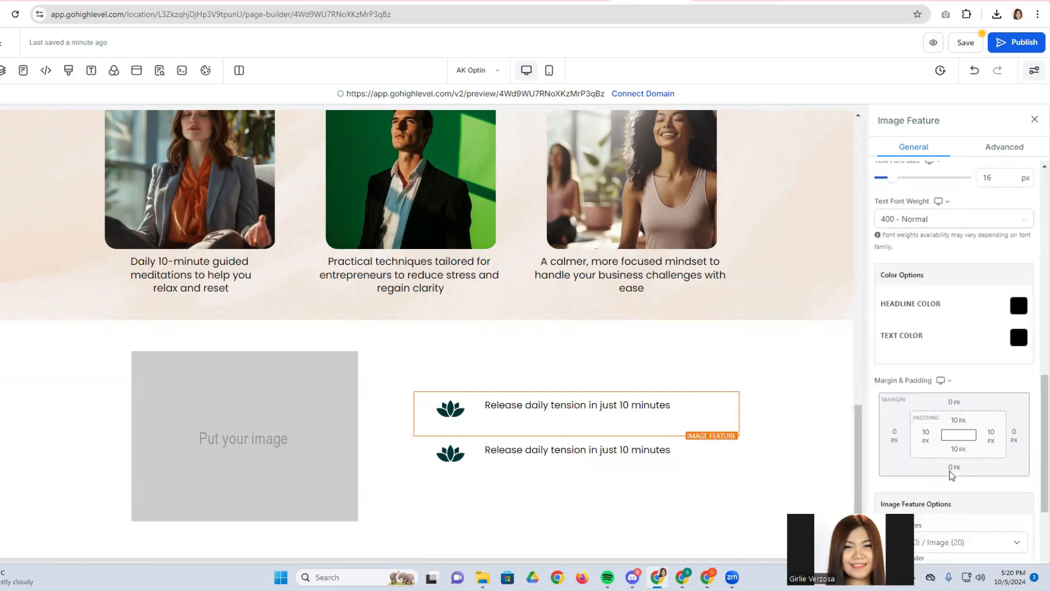
left_click(955, 334)
left_click_drag(938, 364, 908, 363)
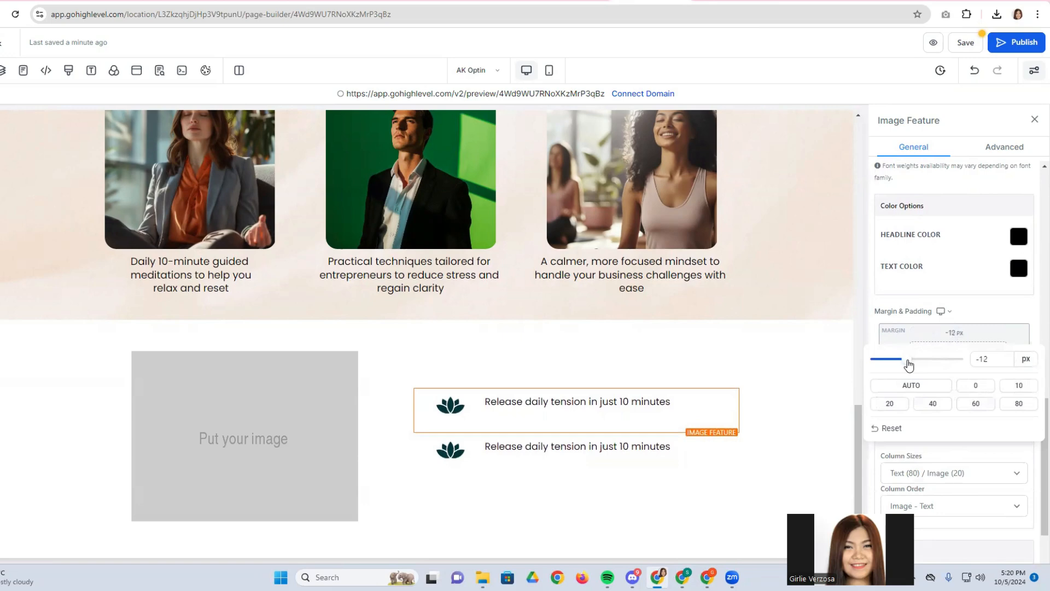
Set the second Image Feature's top margin to -29 px to tighten the gap between the two bullets.
left_click(629, 446)
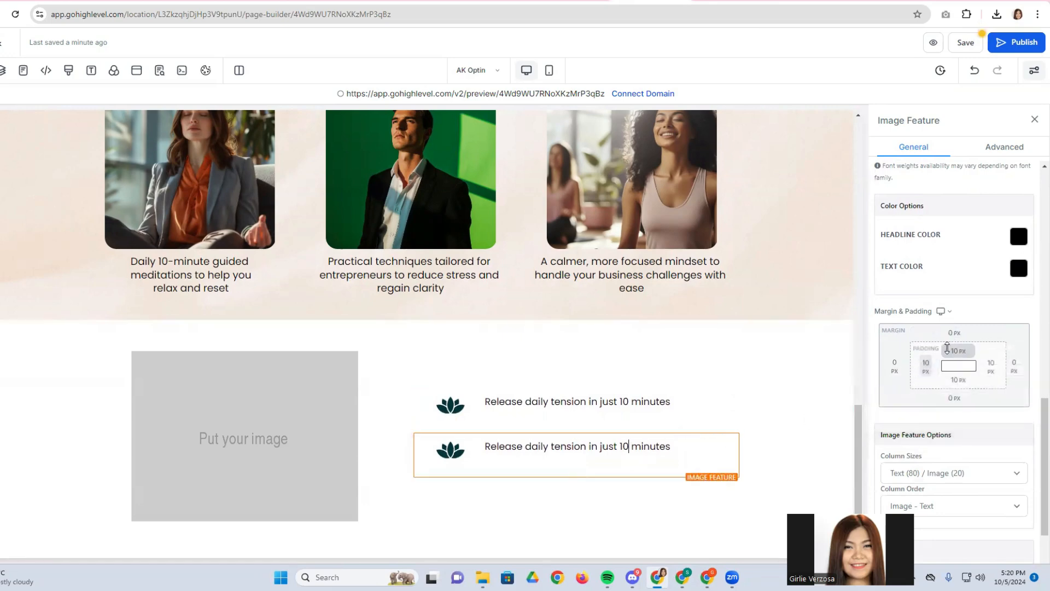
left_click(954, 332)
left_click_drag(914, 363, 892, 363)
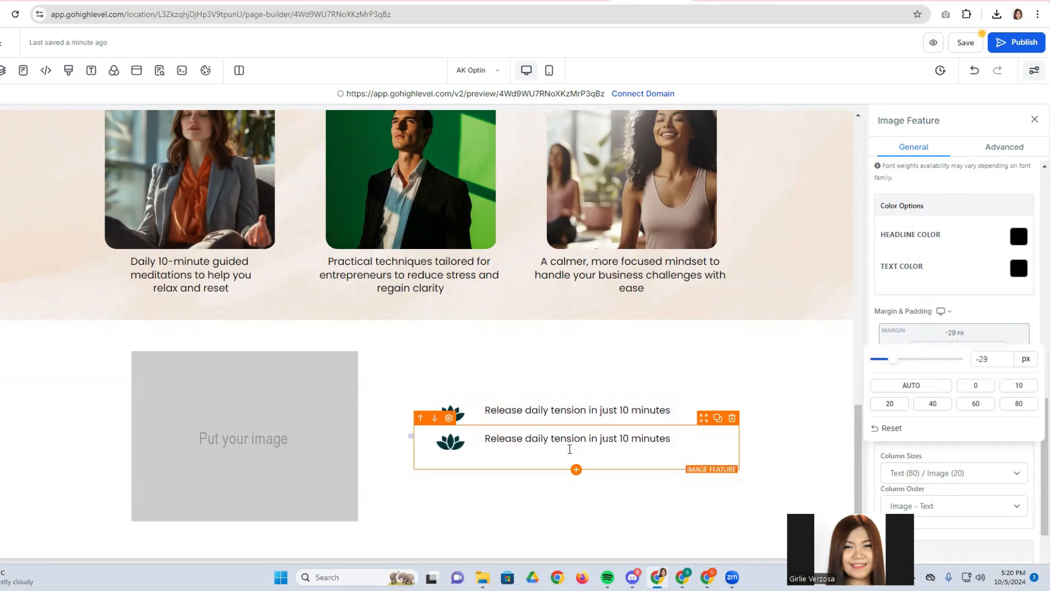
left_click(416, 459)
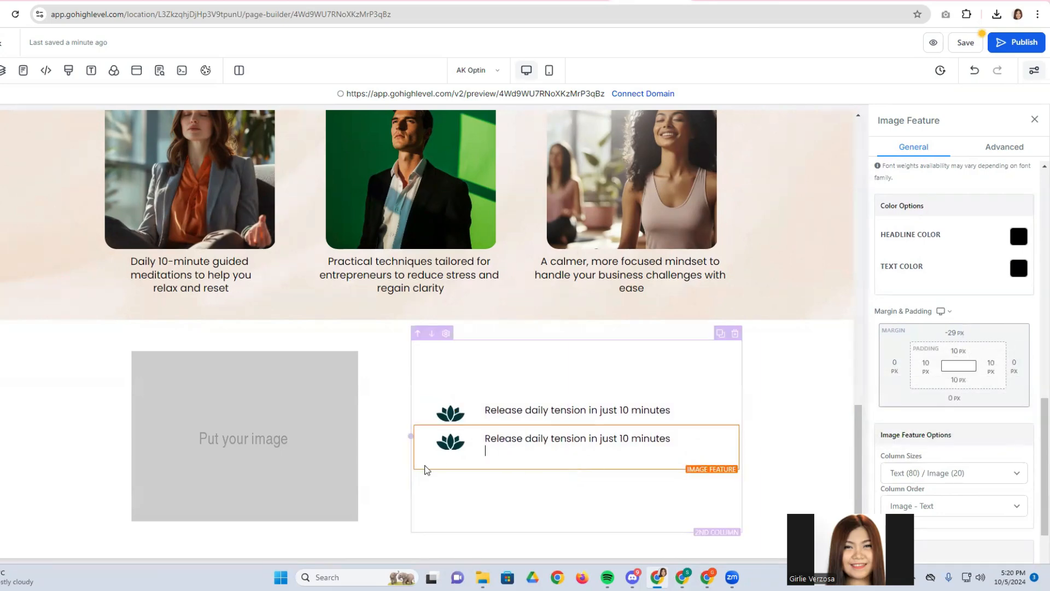
left_click(462, 411)
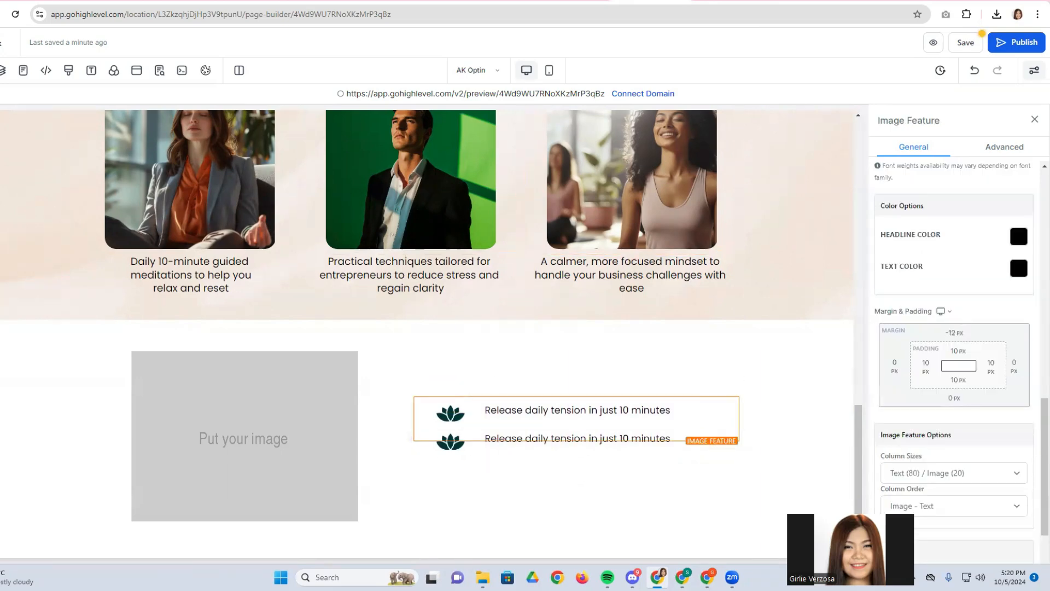
Switch to the Canva design and copy the bullet line "Improve focus and mental clarity to make better decisions".
left_click(337, 1)
double_click(578, 386)
key("ctrl+c")
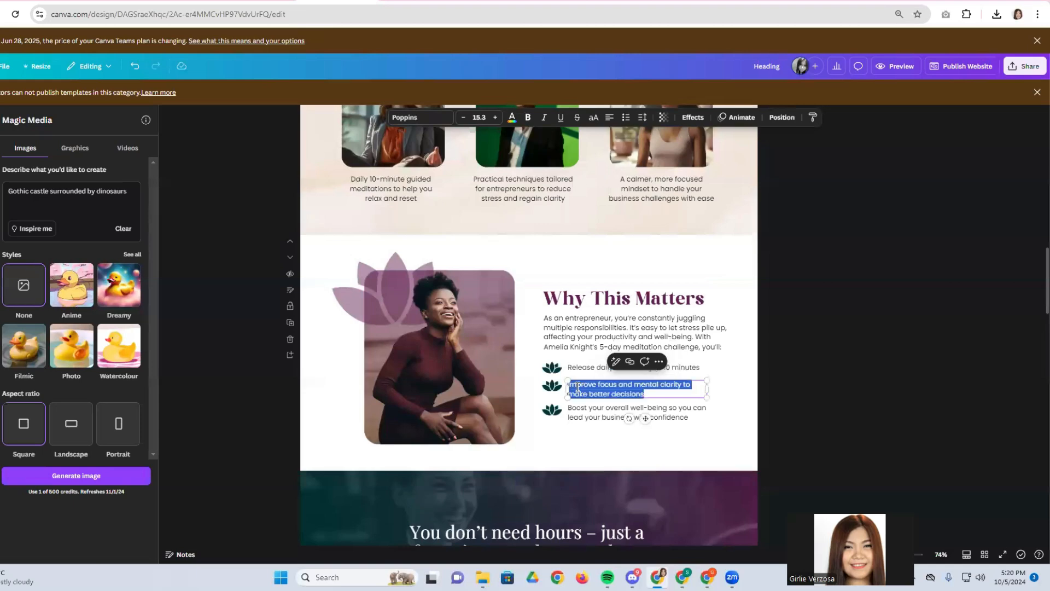
right_click(577, 387)
left_click(602, 171)
Return to the GoHighLevel builder and replace the second Image Feature's headline with the copied line.
left_click(651, 1)
triple_click(625, 438)
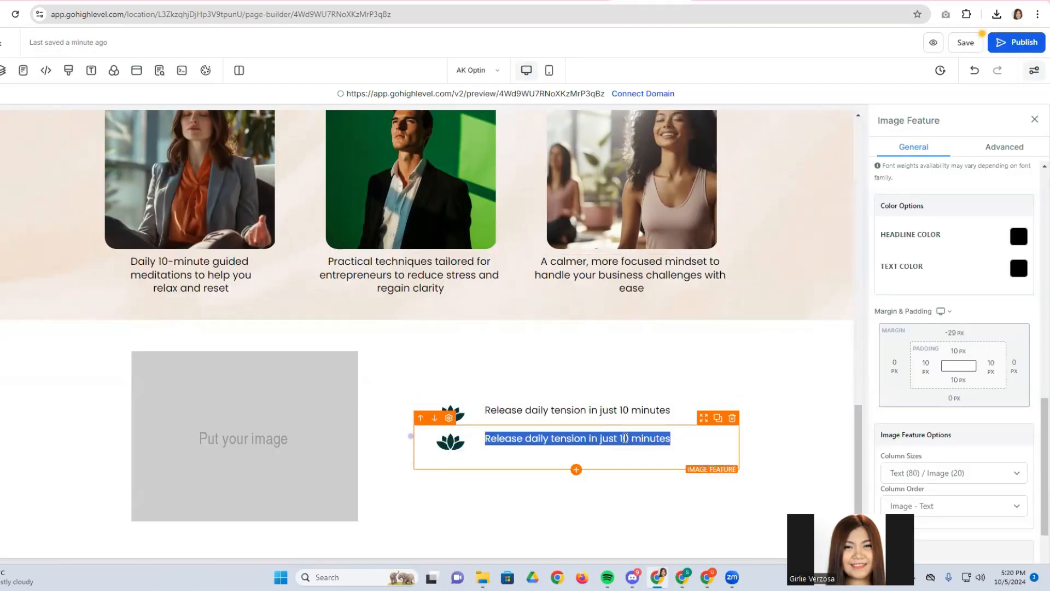
right_click(626, 438)
left_click(687, 270)
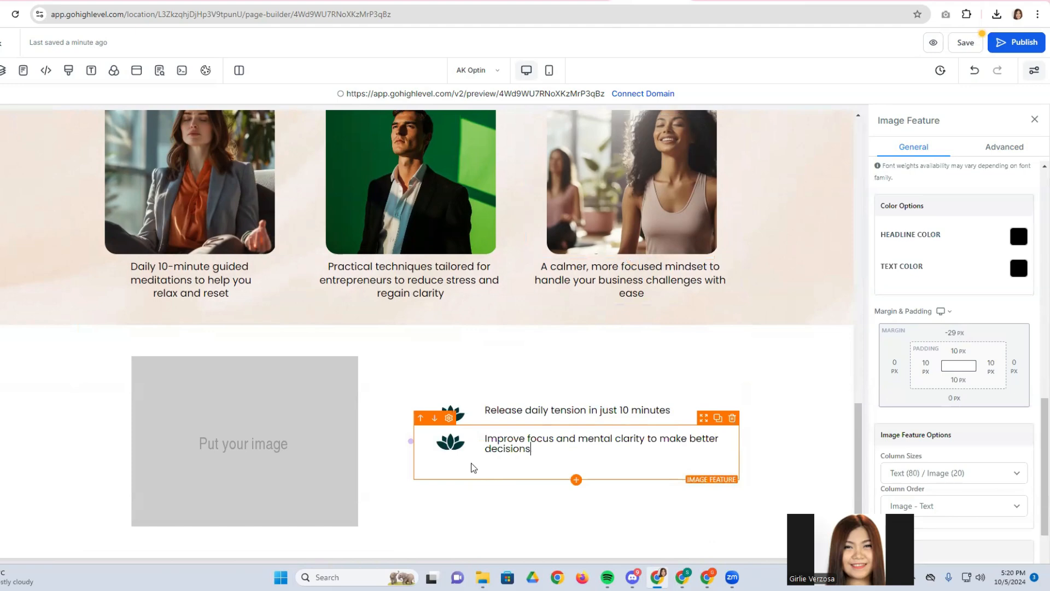
Duplicate the second Image Feature and replace the copy's headline with Canva's line "Boost your overall well-being so you can lead your business with confidence".
left_click(717, 418)
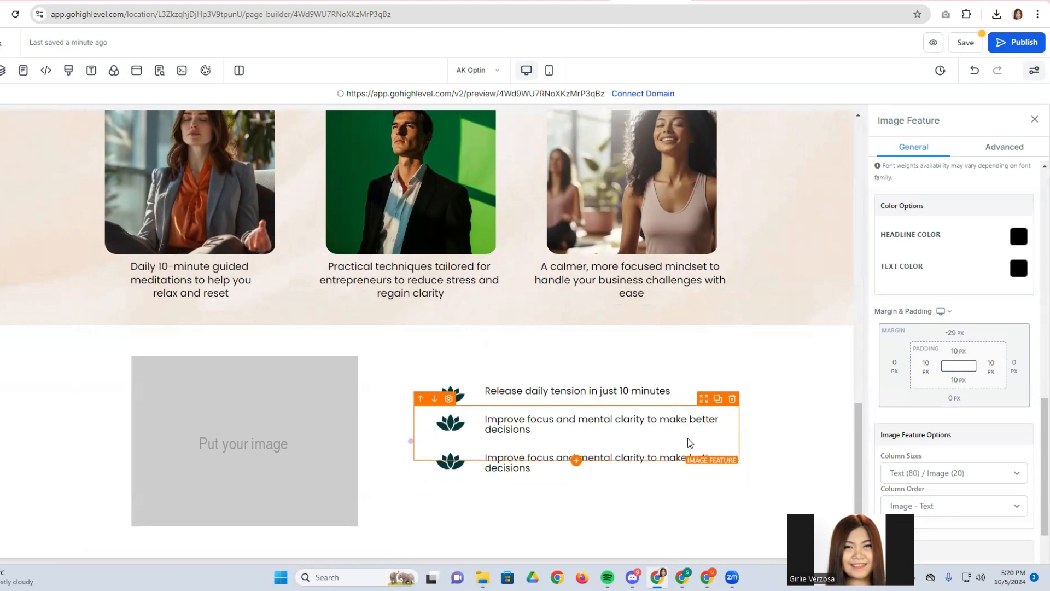
triple_click(506, 458)
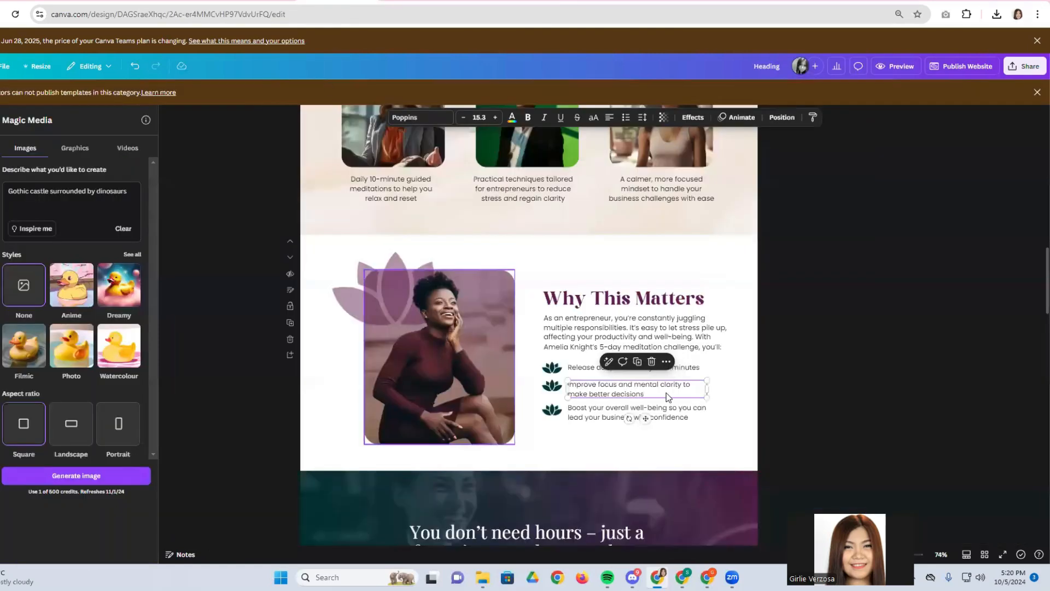
triple_click(635, 414)
key("ctrl+c")
right_click(578, 411)
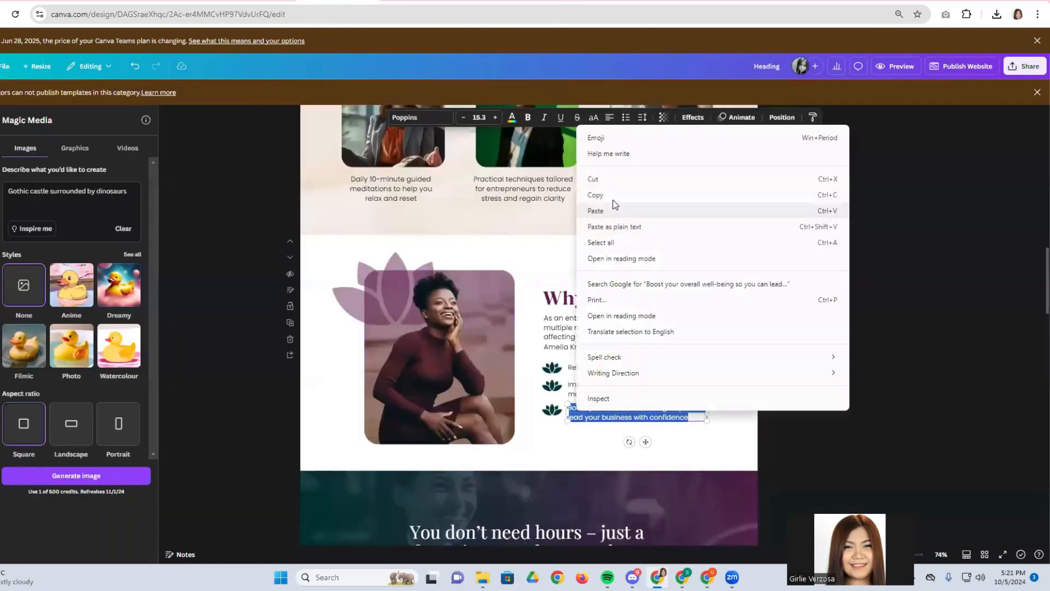
left_click(594, 195)
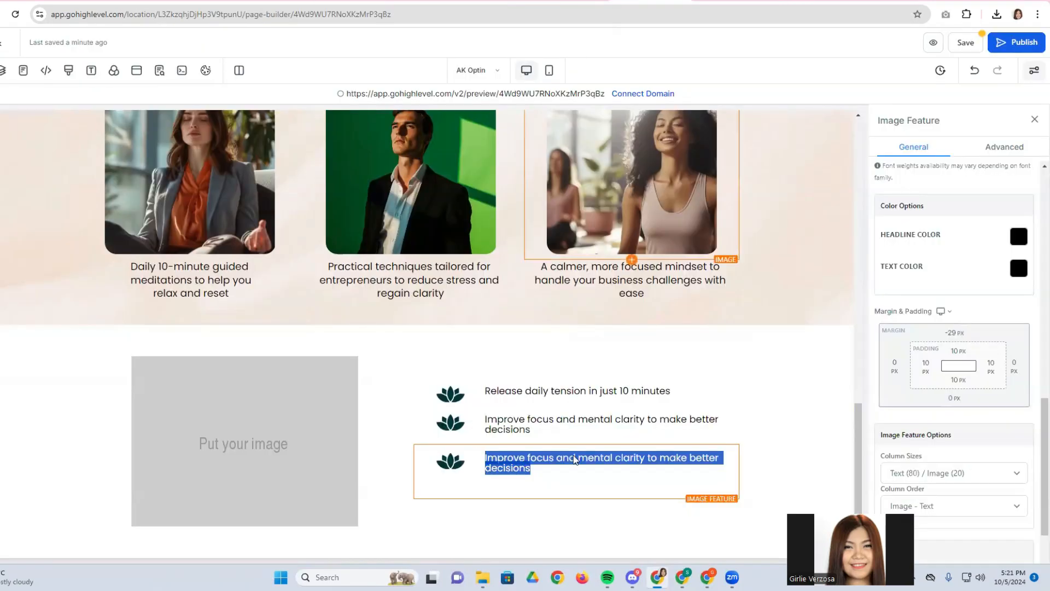
right_click(504, 465)
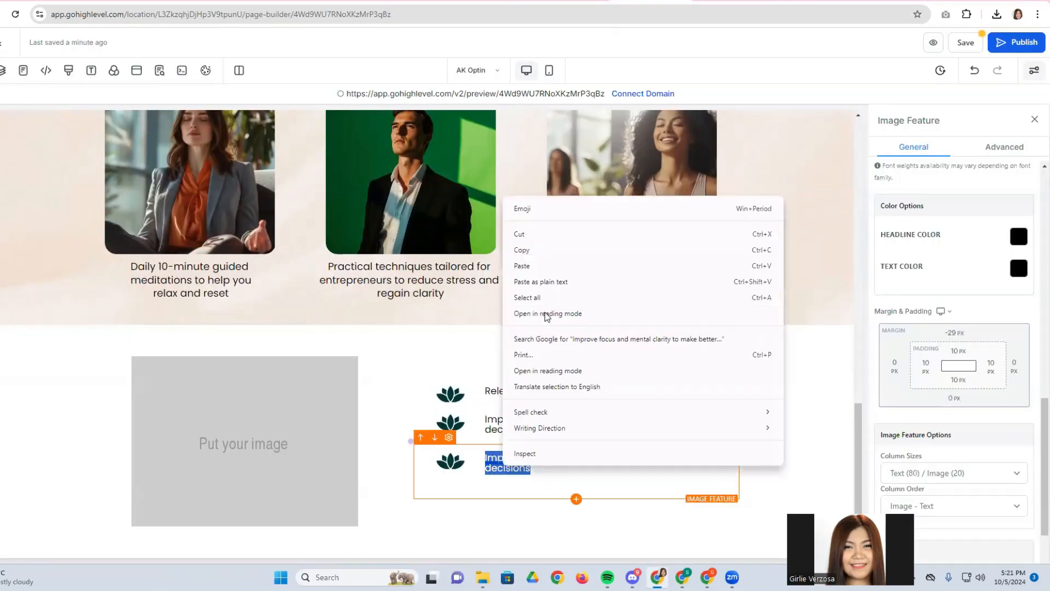
Replace the third lotus list item's text, as plain text, with "Boost your overall well-being so you can lead your business with confidence".
left_click(553, 281)
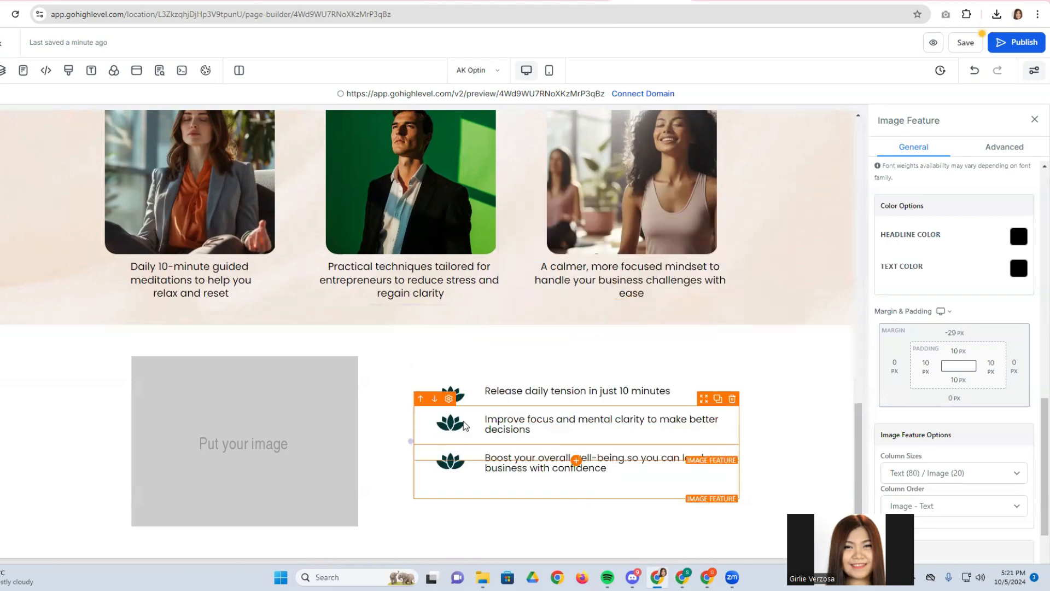
left_click(492, 353)
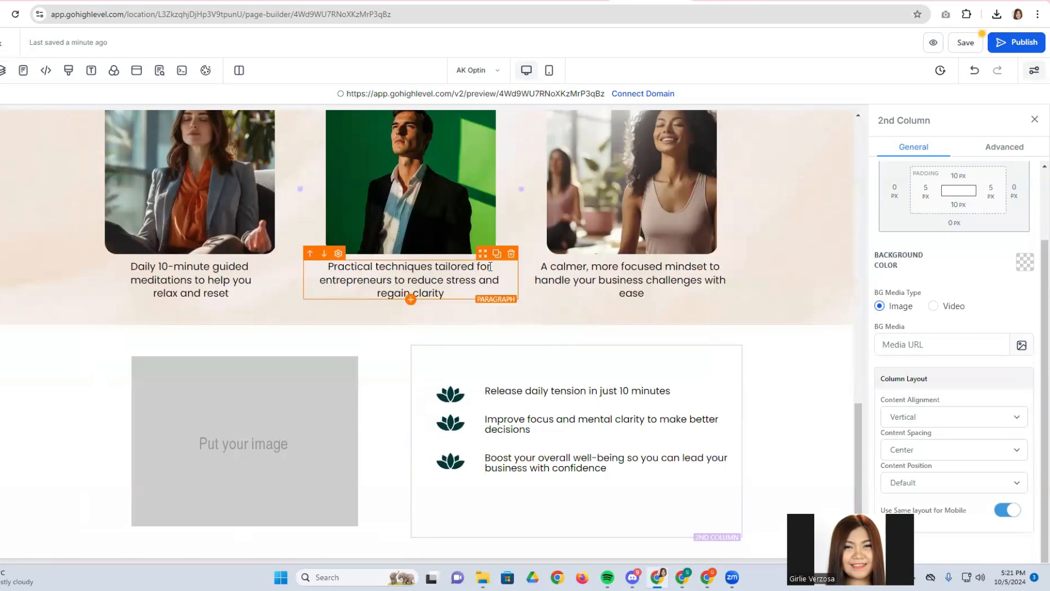
Duplicate the "Practical techniques tailored for entrepreneurs" caption and move the copy above the lotus list in the second column.
left_click(496, 254)
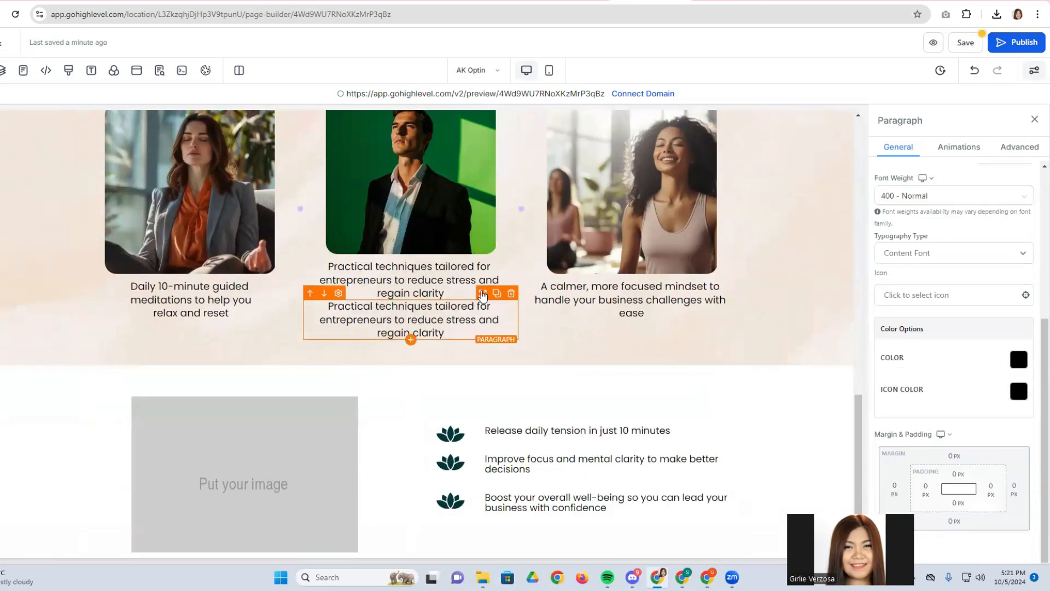
left_click_drag(482, 296, 534, 396)
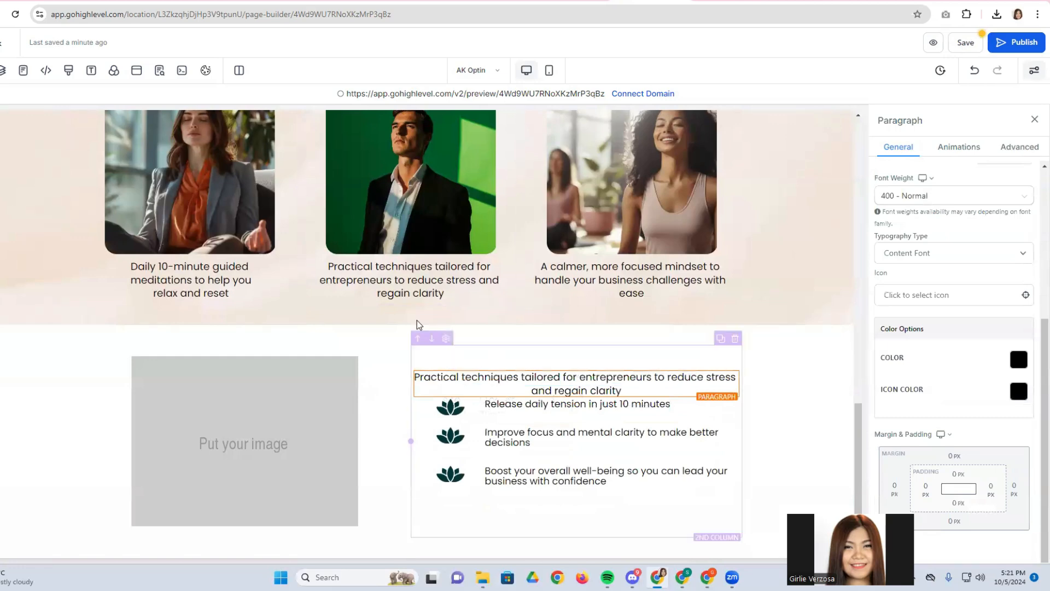
Copy the "As an entrepreneur, you're constantly juggling multiple responsibilities" paragraph from the Canva design and paste it over the duplicated caption in the page builder.
left_click(340, 1)
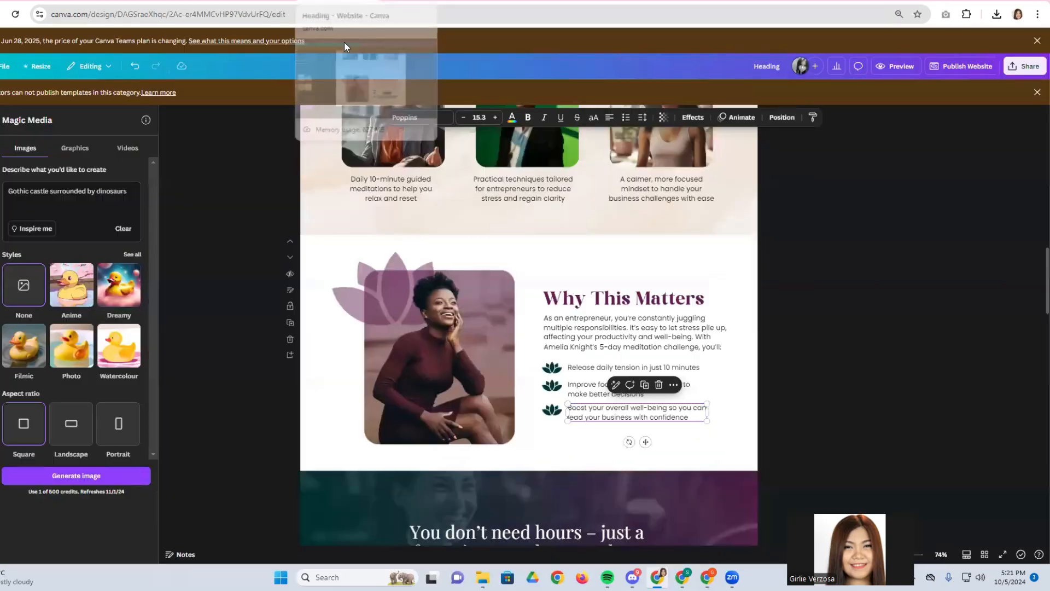
triple_click(553, 330)
right_click(553, 328)
left_click(569, 107)
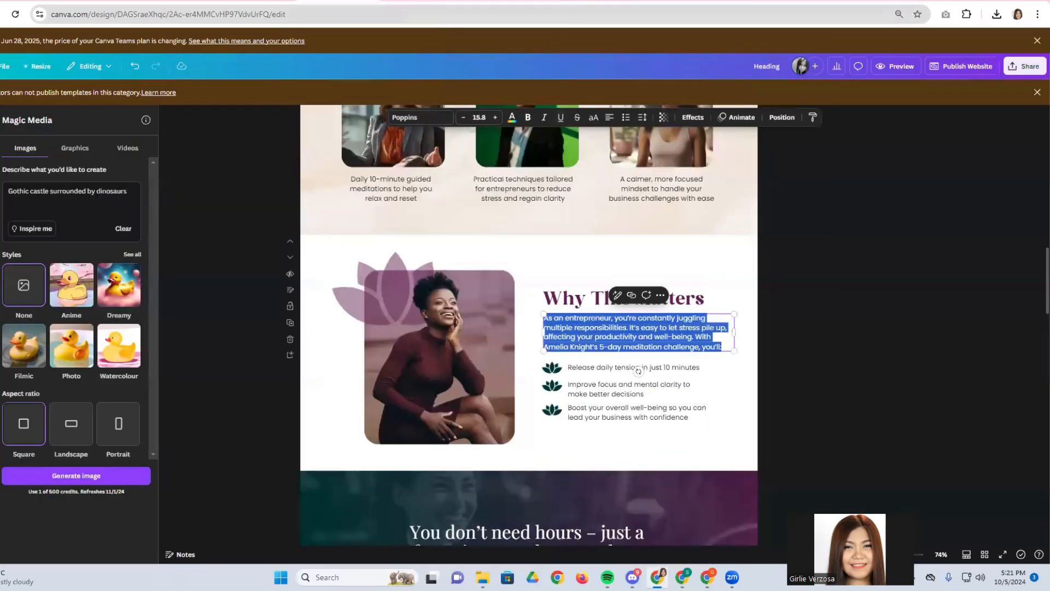
left_click(650, 1)
triple_click(575, 383)
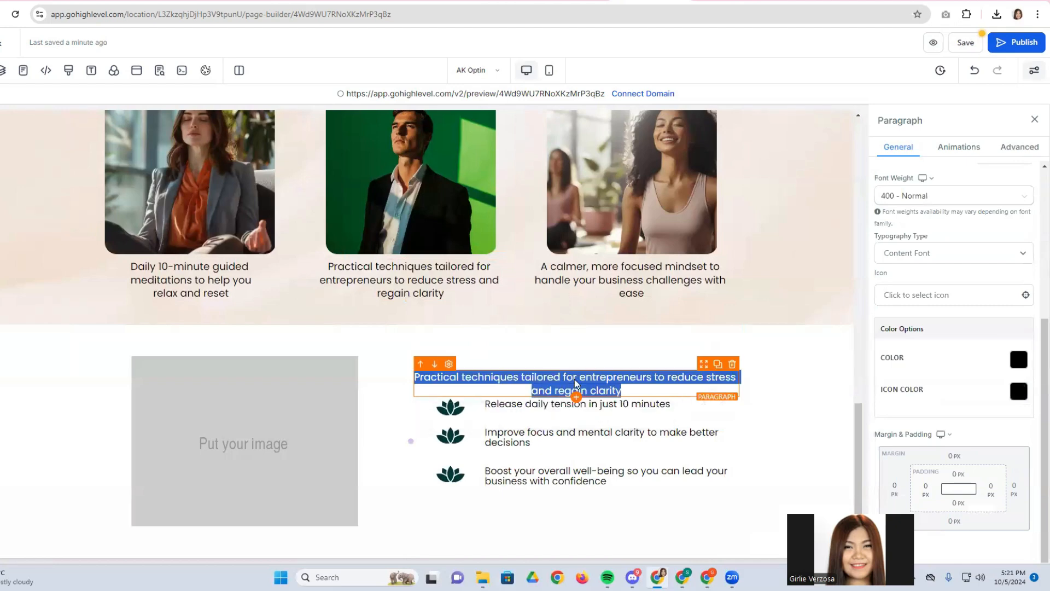
right_click(575, 380)
left_click(603, 180)
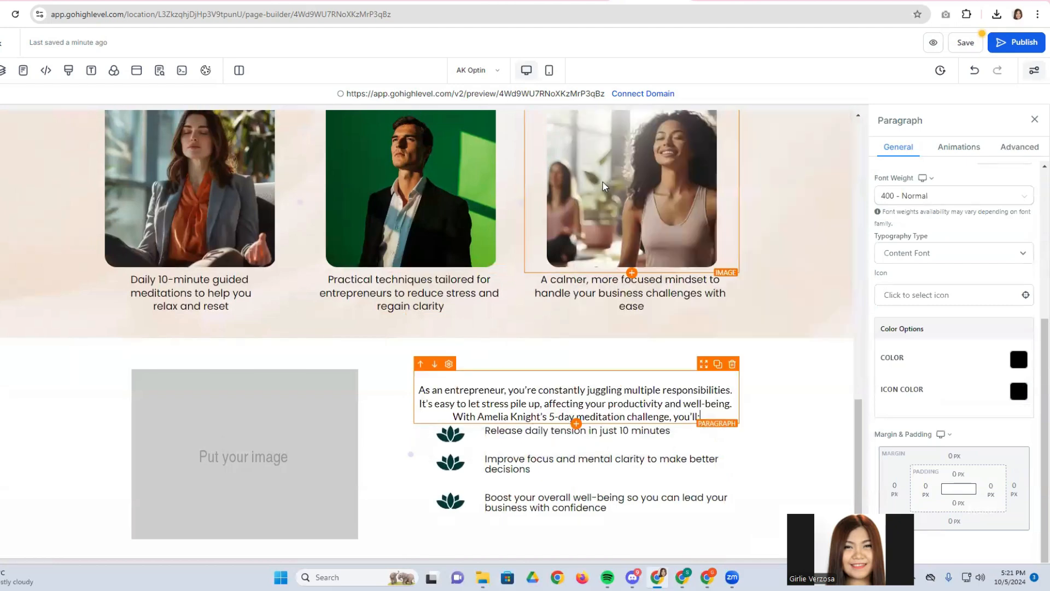
Replace the pasted introductory paragraph with the same copied text pasted as plain text.
triple_click(426, 391)
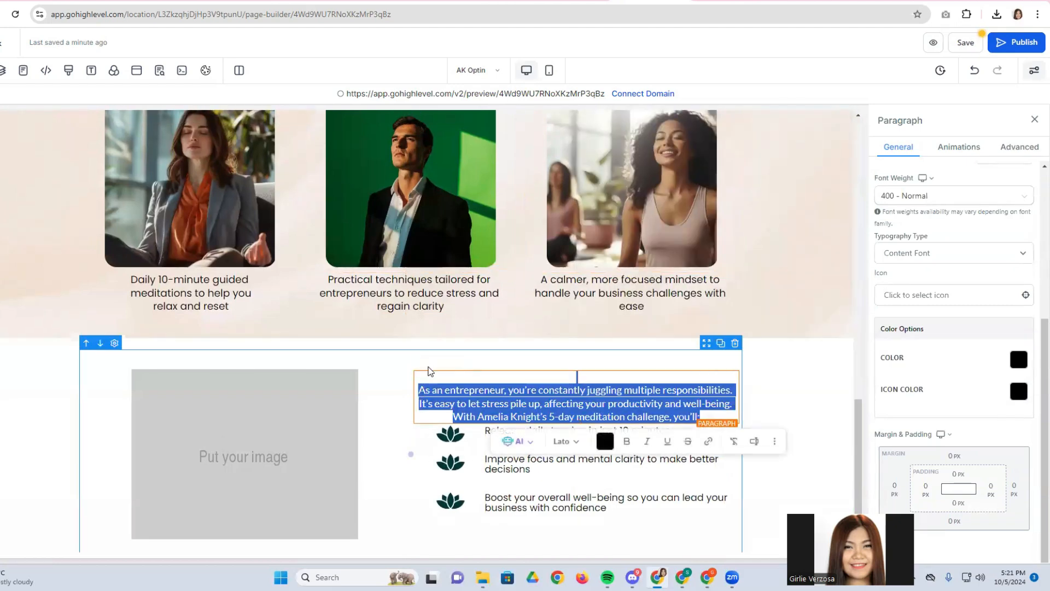
right_click(471, 391)
left_click(508, 208)
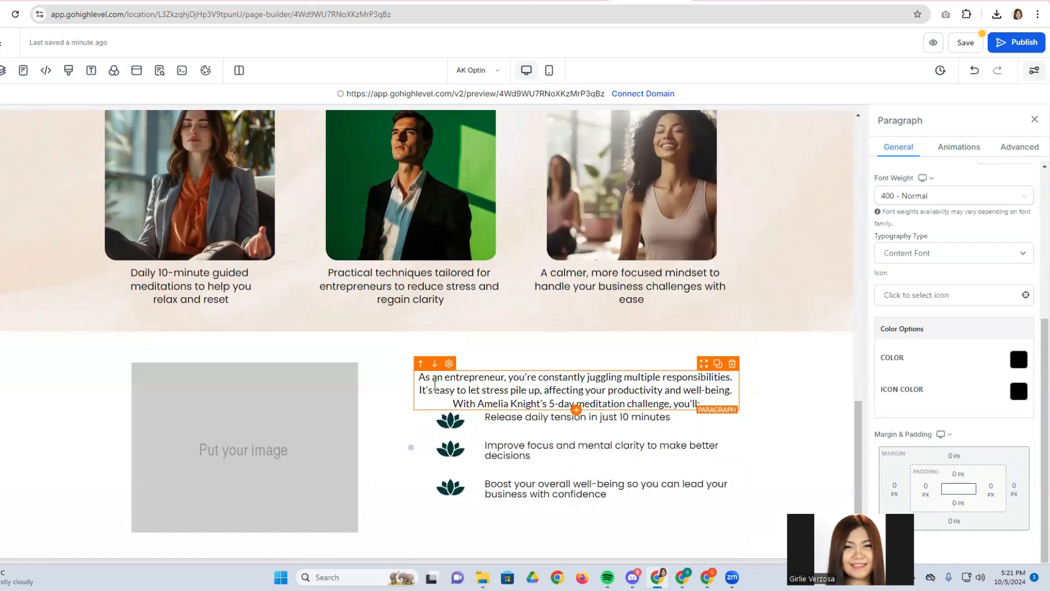
Set the introductory paragraph's font to Poppins and align its text left.
left_click_drag(419, 382, 713, 403)
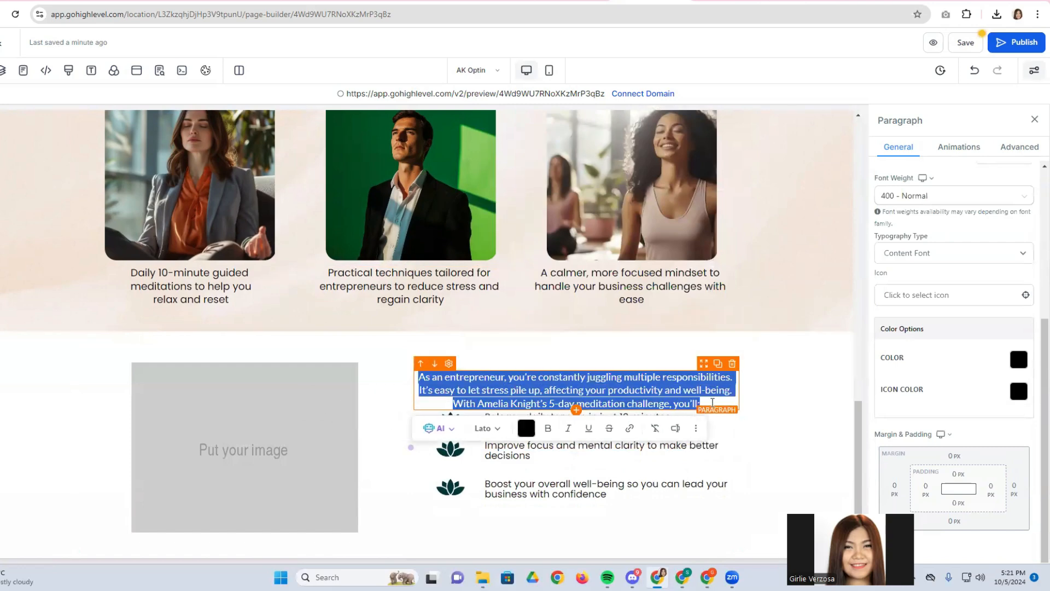
left_click(495, 421)
left_click(500, 400)
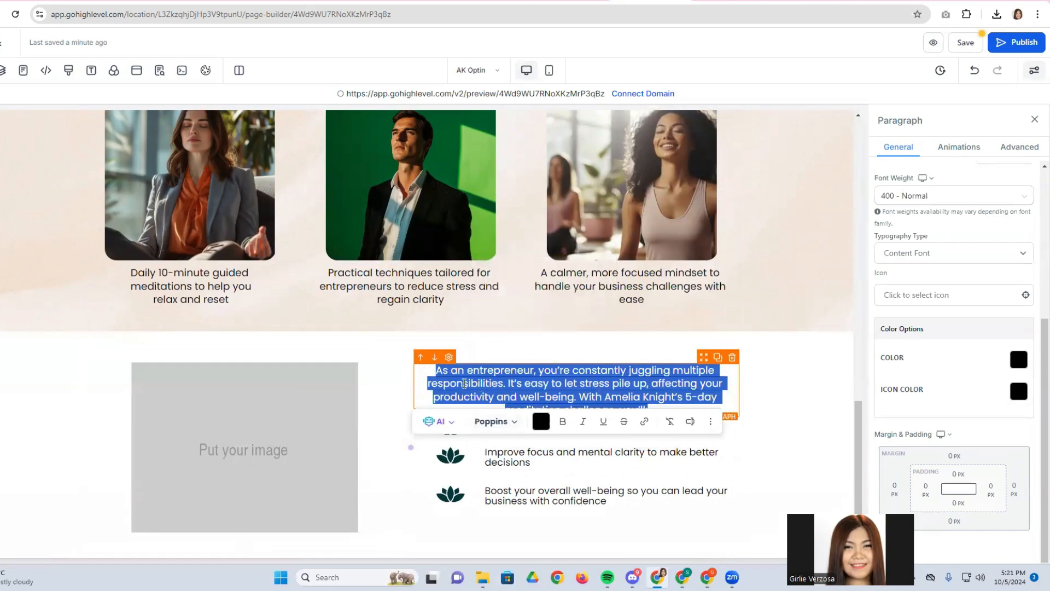
scroll(924, 265, "up", 5)
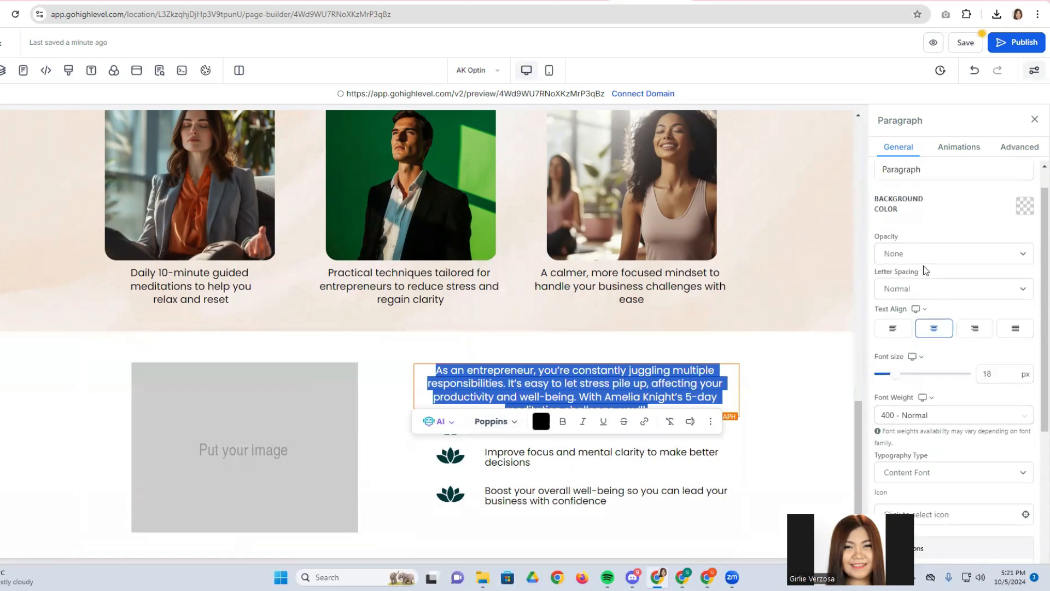
left_click(895, 360)
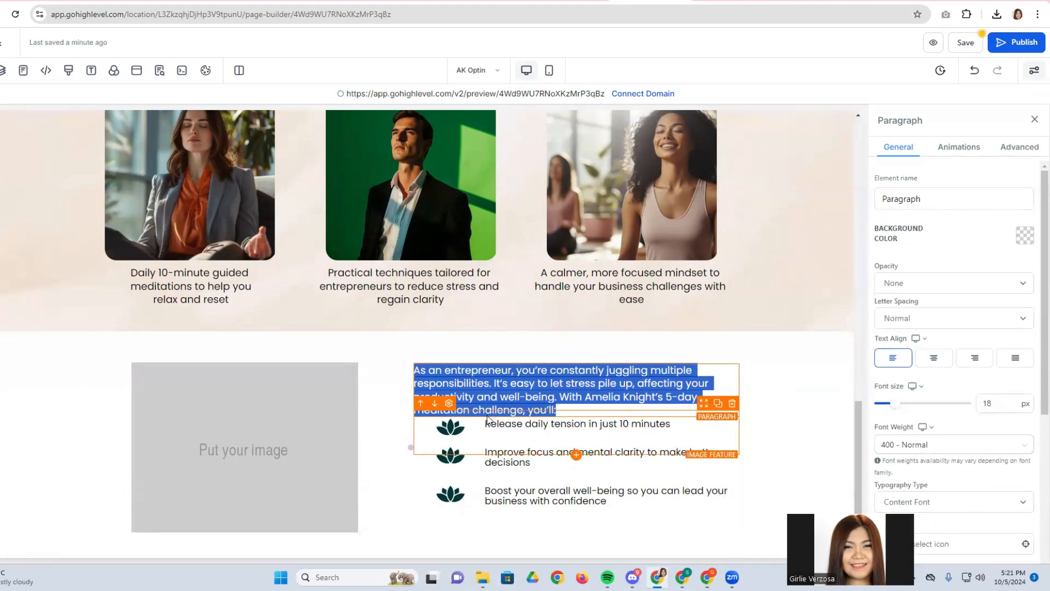
Set the introductory paragraph's bottom margin to 20 px.
scroll(955, 464, "down", 5)
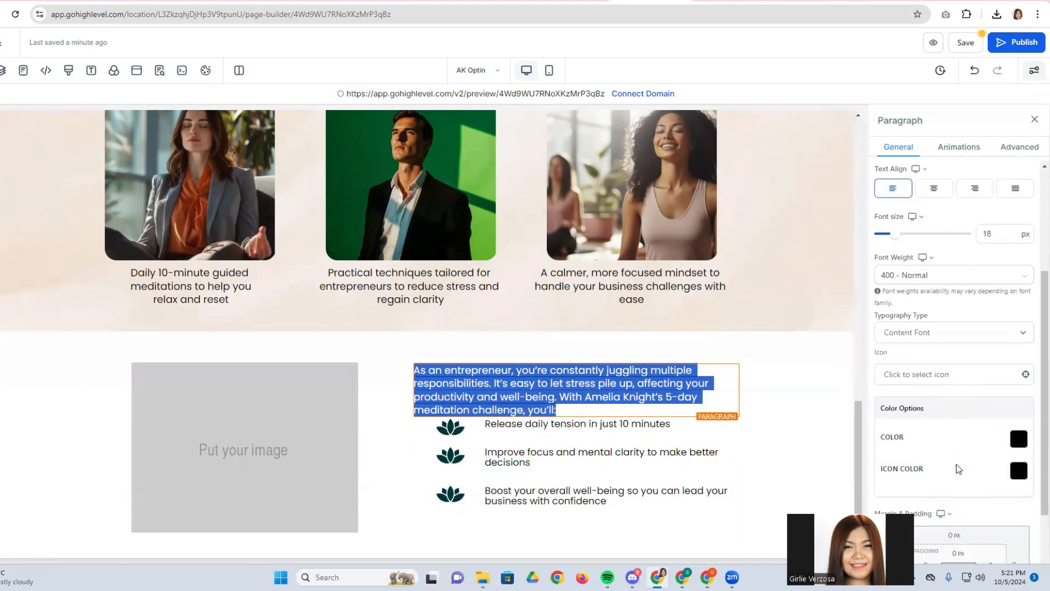
left_click(953, 519)
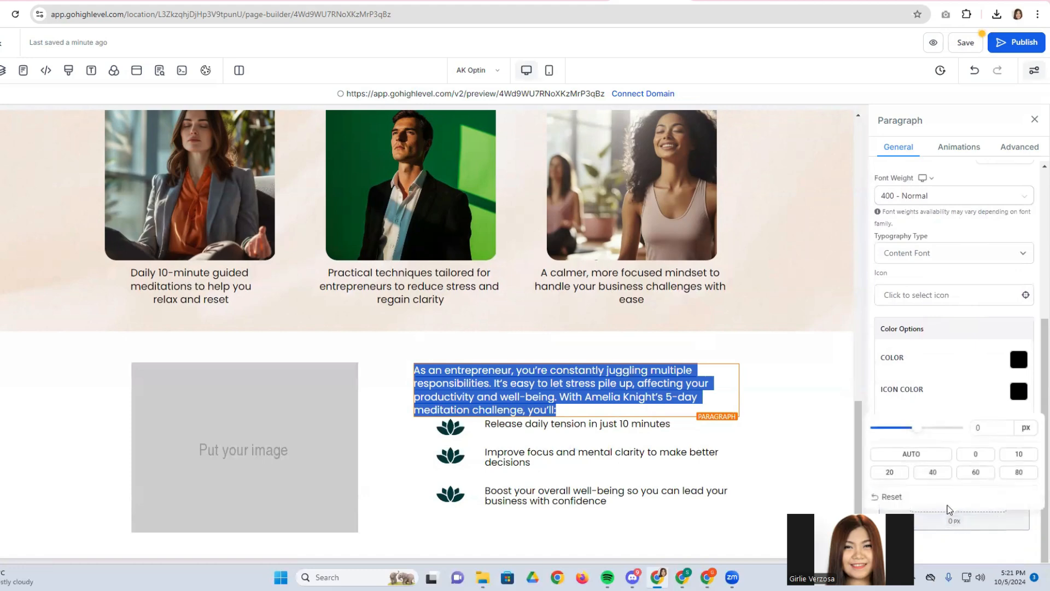
left_click(1023, 454)
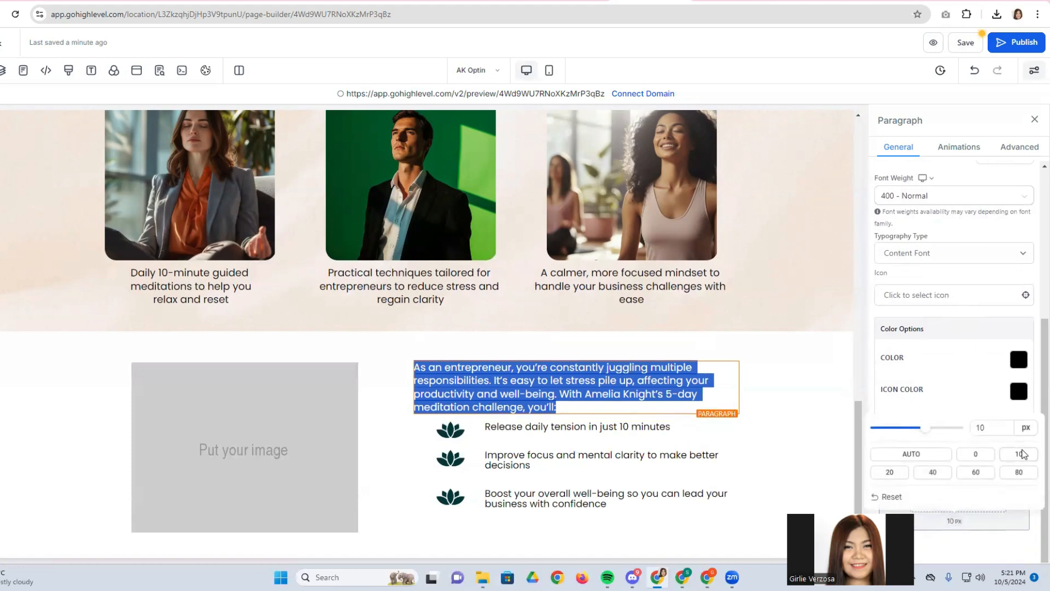
left_click(893, 474)
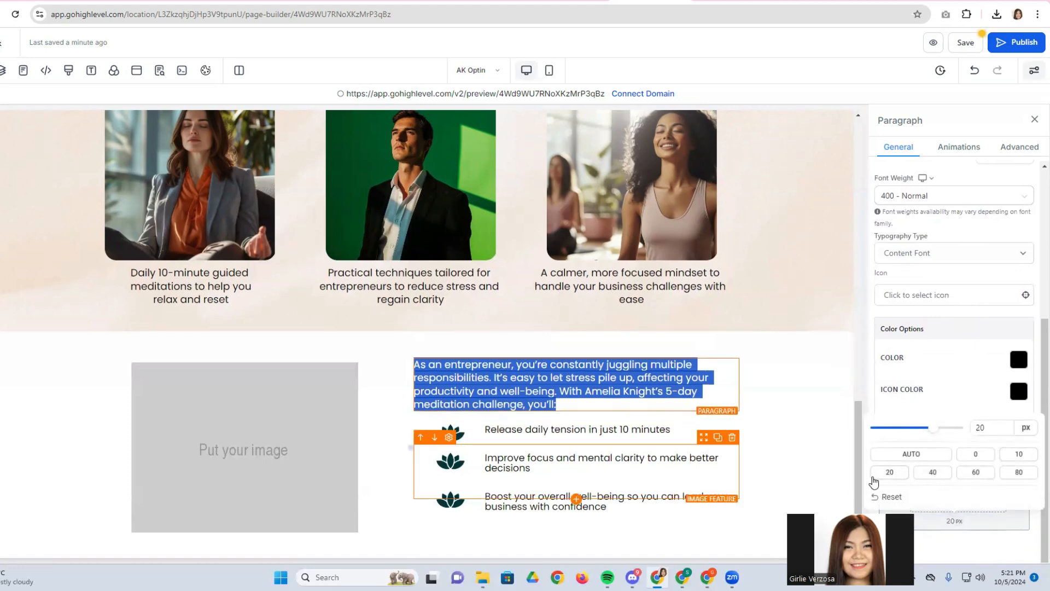
left_click(774, 408)
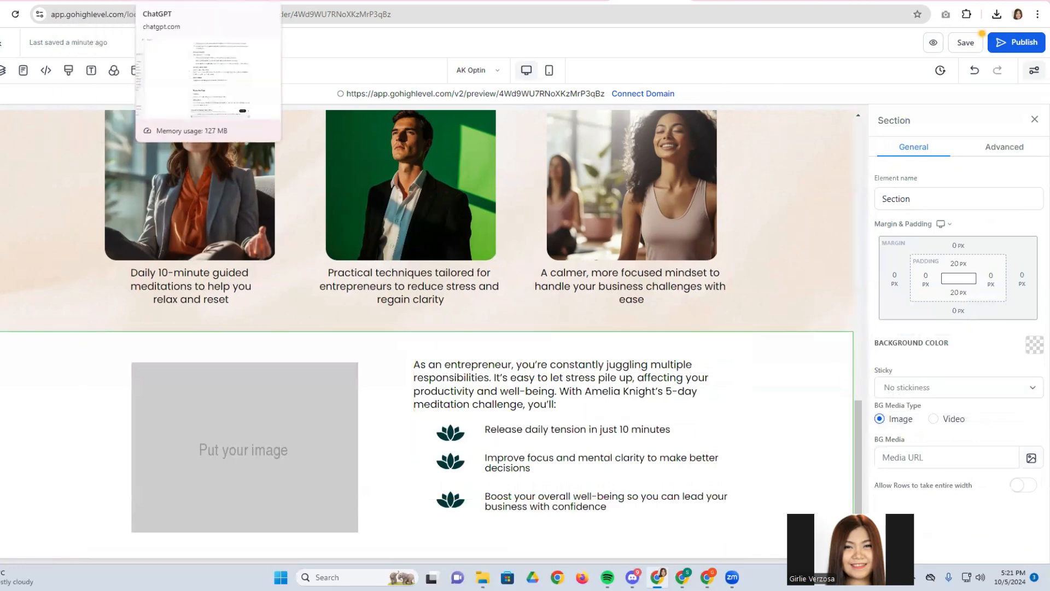
Check the "Why This Matters" heading in the Canva design and duplicate the "What You'll Get" headline in the page builder.
left_click(335, 1)
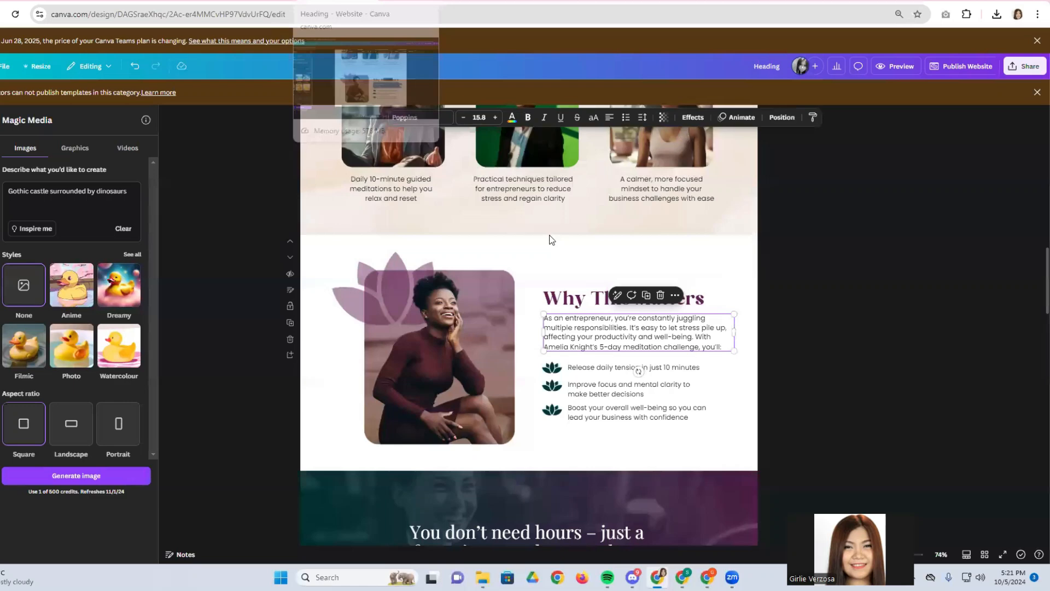
left_click(566, 296)
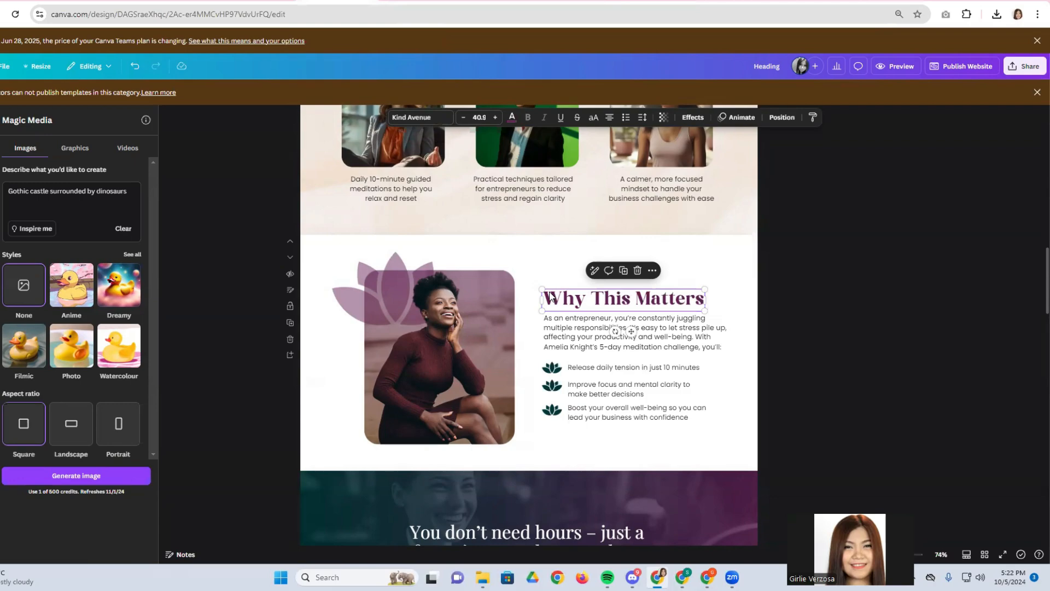
left_click(651, 1)
scroll(479, 405, "up", 6)
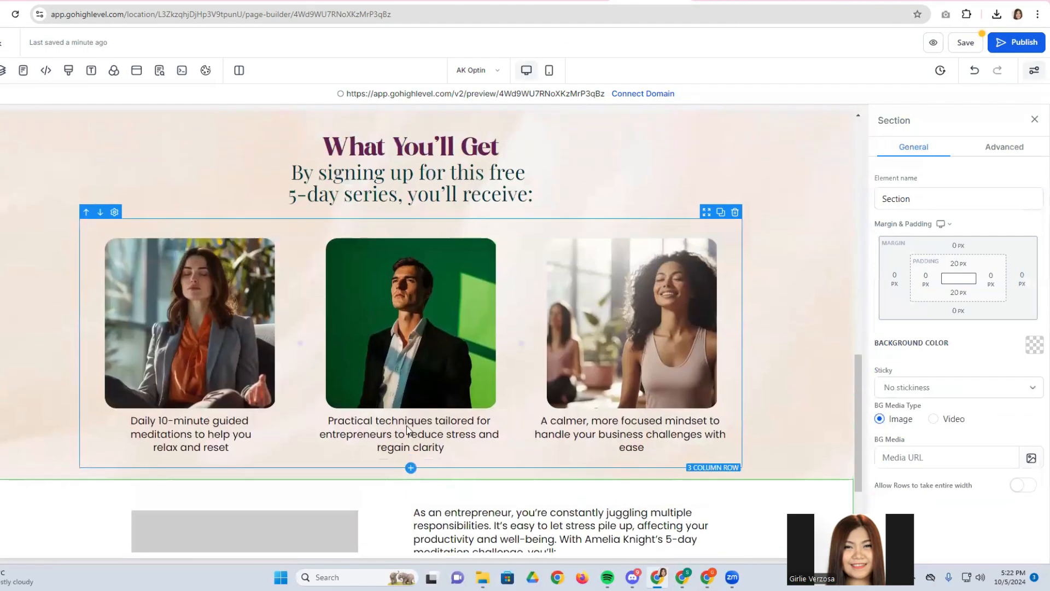
left_click(685, 343)
left_click(718, 321)
scroll(783, 405, "down", 4)
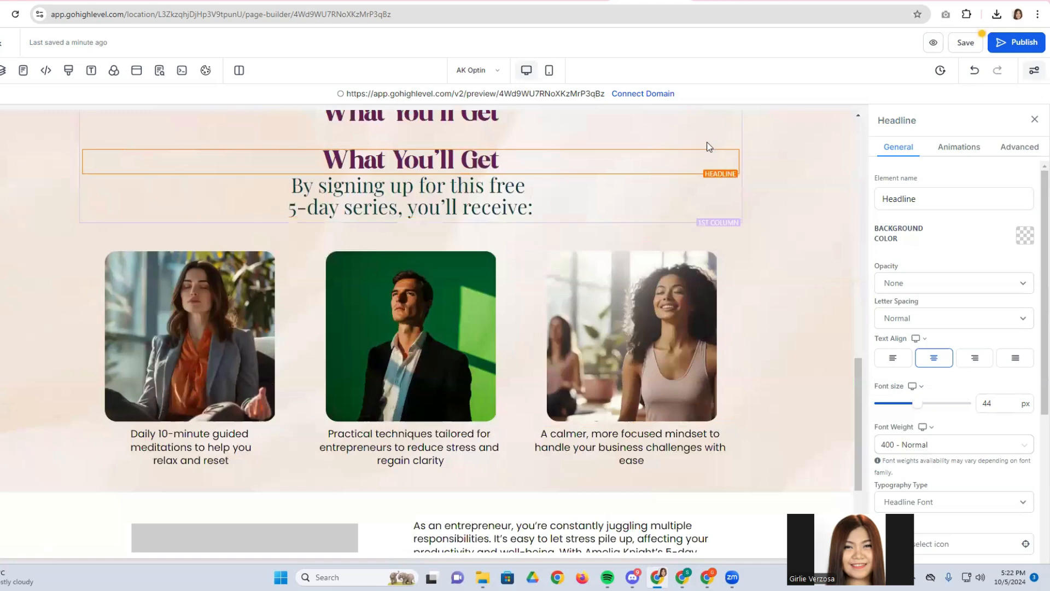
Move the duplicated "What You'll Get" headline above the introductory paragraph in the second column and align it left.
left_click(773, 157)
left_click_drag(704, 144, 747, 452)
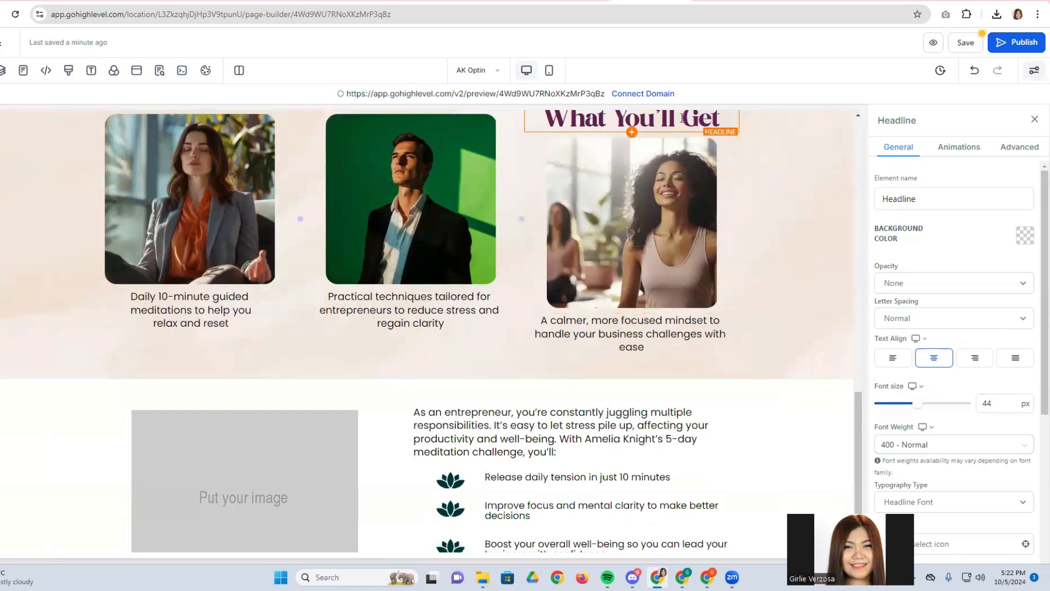
scroll(717, 210, "up", 2)
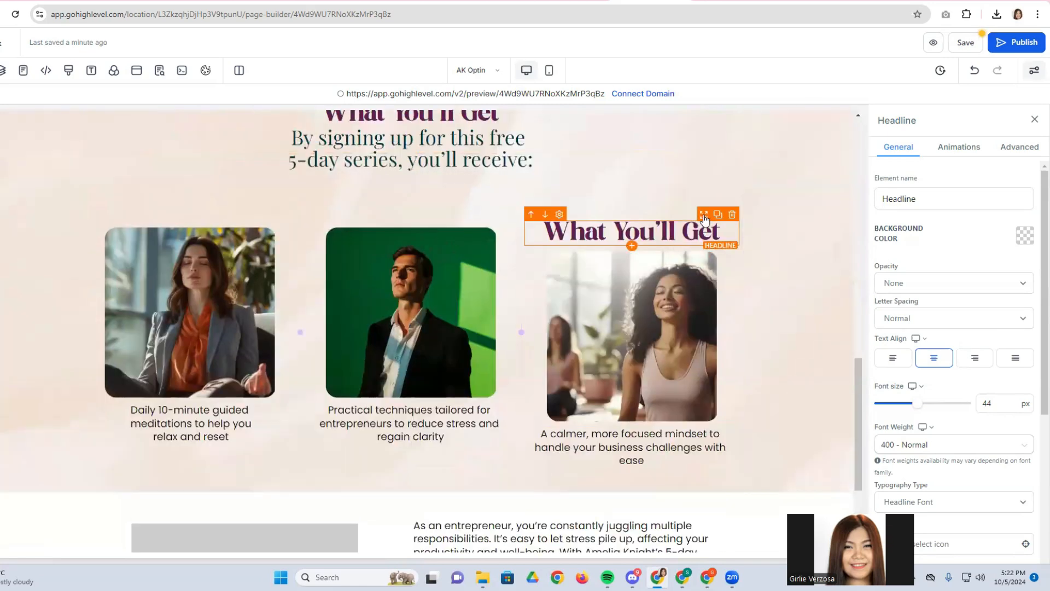
left_click_drag(717, 215, 698, 337)
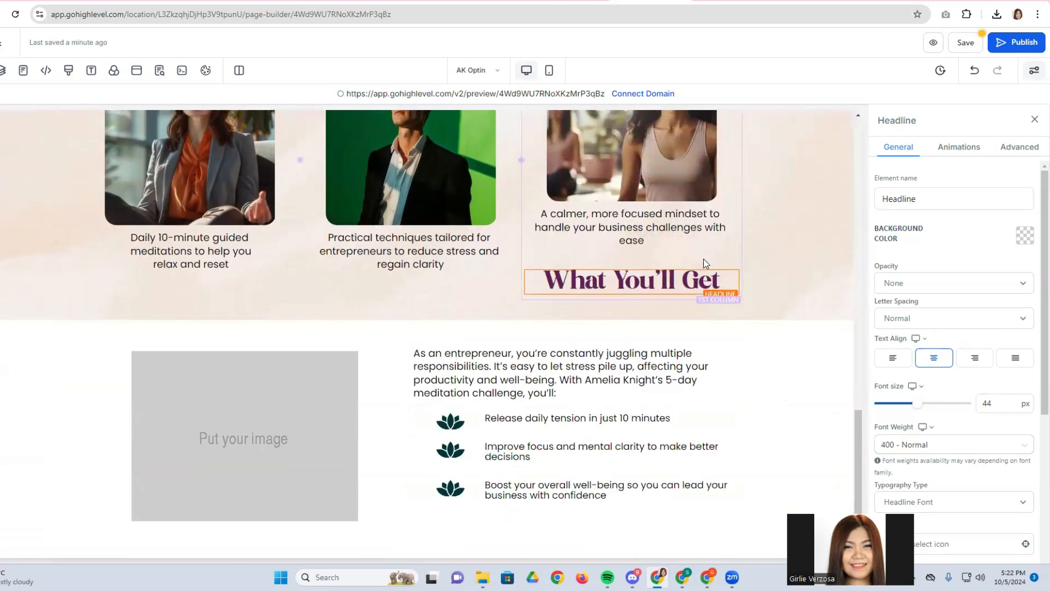
left_click_drag(704, 263, 490, 324)
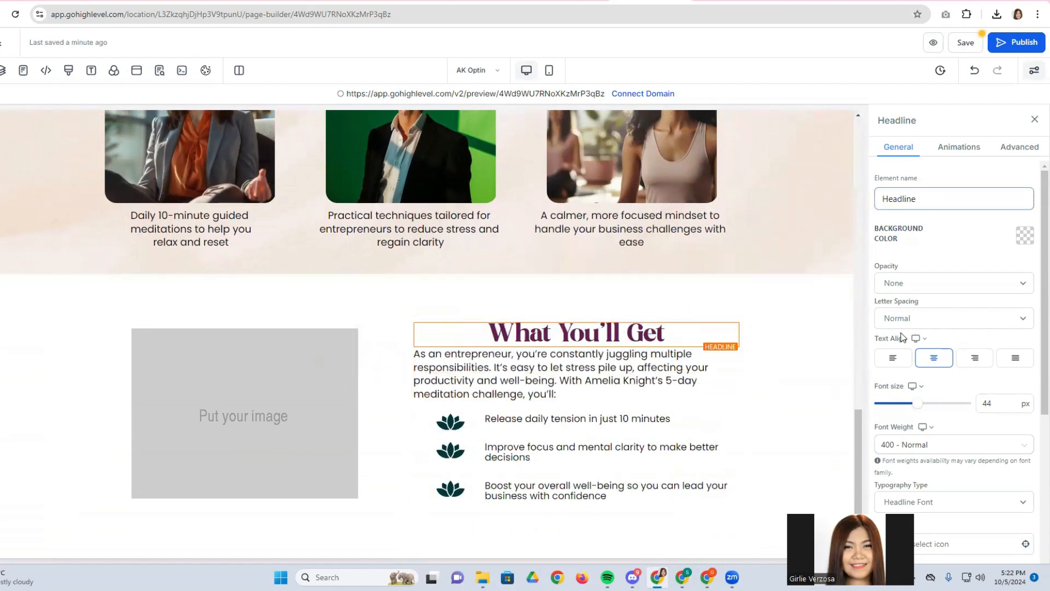
left_click(886, 361)
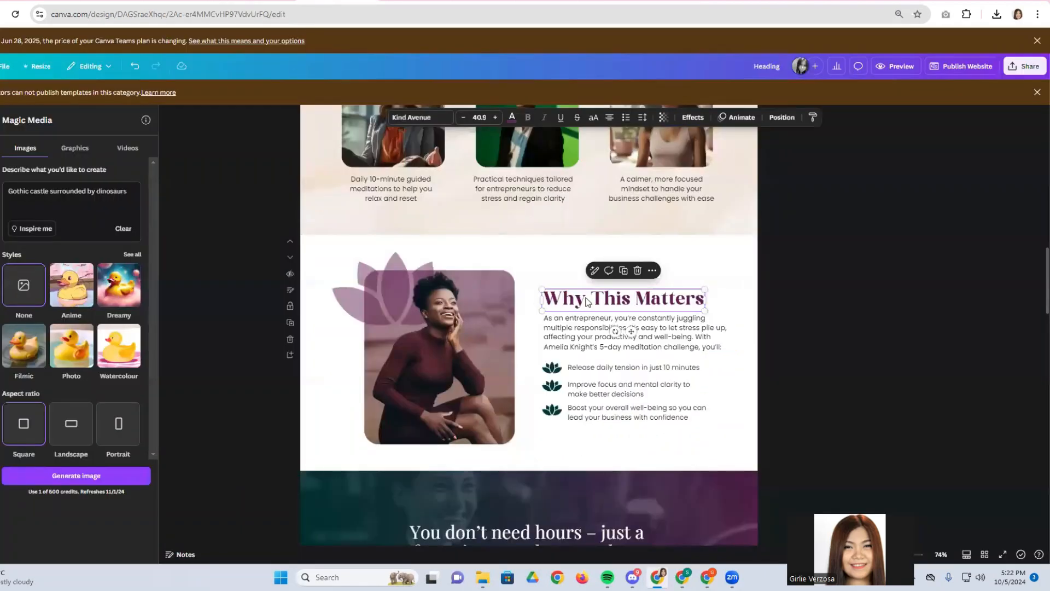
Copy "Why This Matters" from the Canva design, paste it over the duplicated headline, and remove the blank line above it.
double_click(586, 301)
right_click(584, 304)
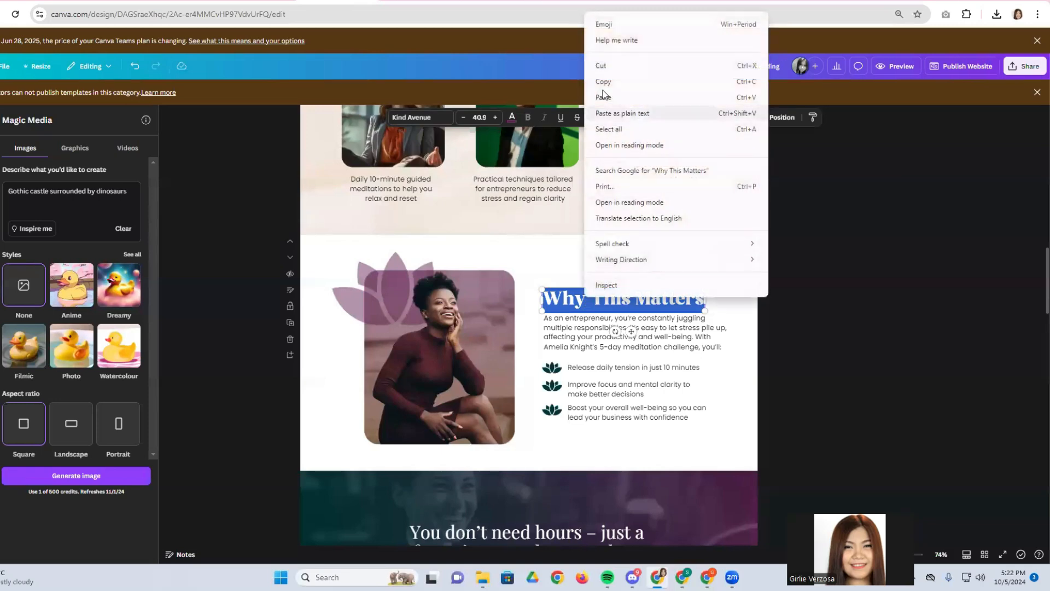
left_click(605, 82)
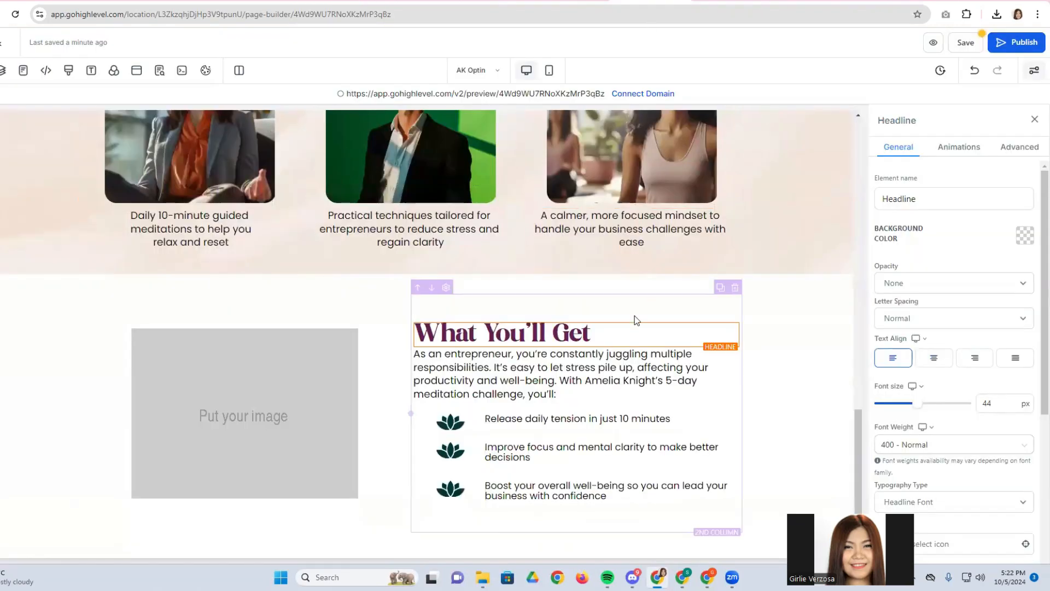
left_click(580, 335)
triple_click(580, 336)
key("ctrl+v")
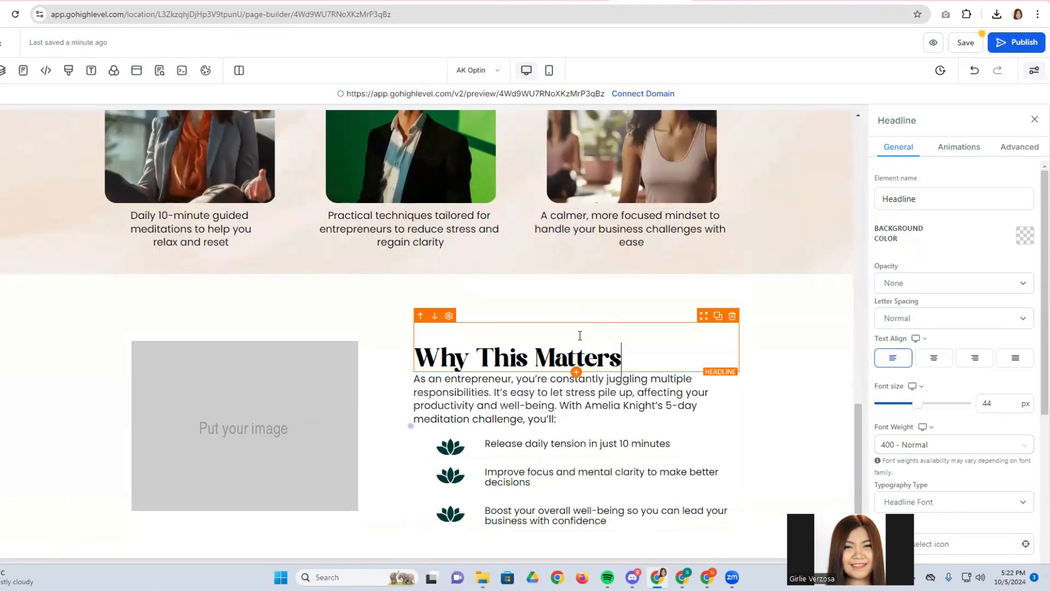
left_click(418, 347)
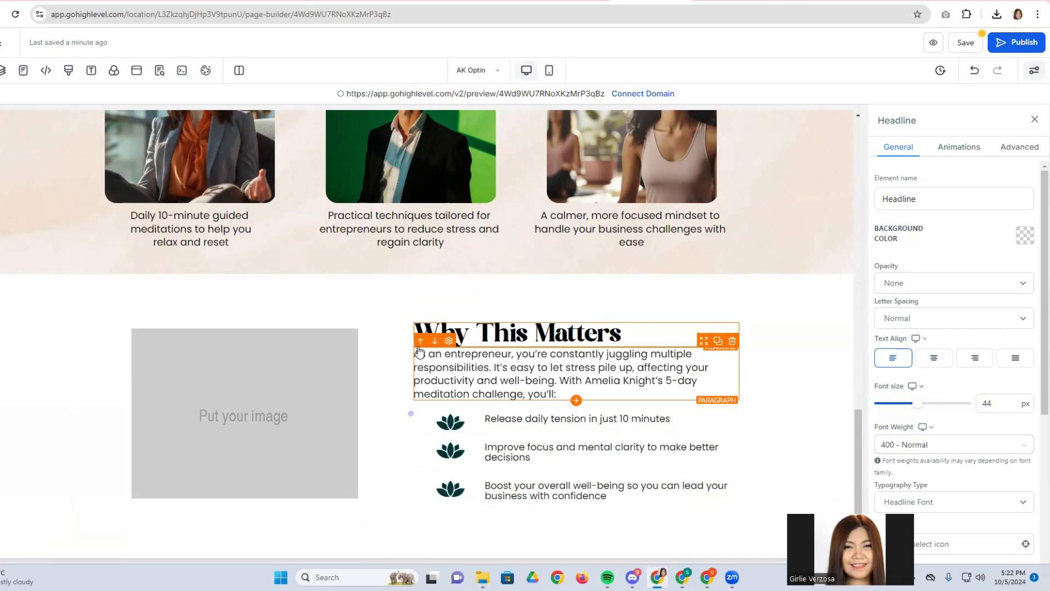
Change the "Why This Matters" headline's text color to the dark purple brand color.
triple_click(472, 333)
left_click(511, 370)
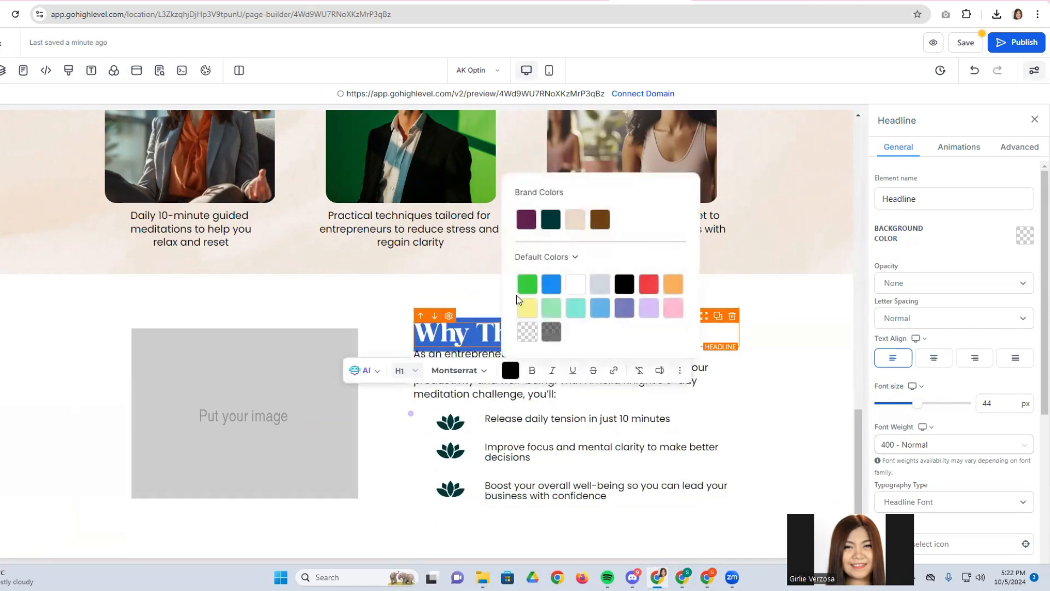
left_click(527, 219)
left_click(787, 372)
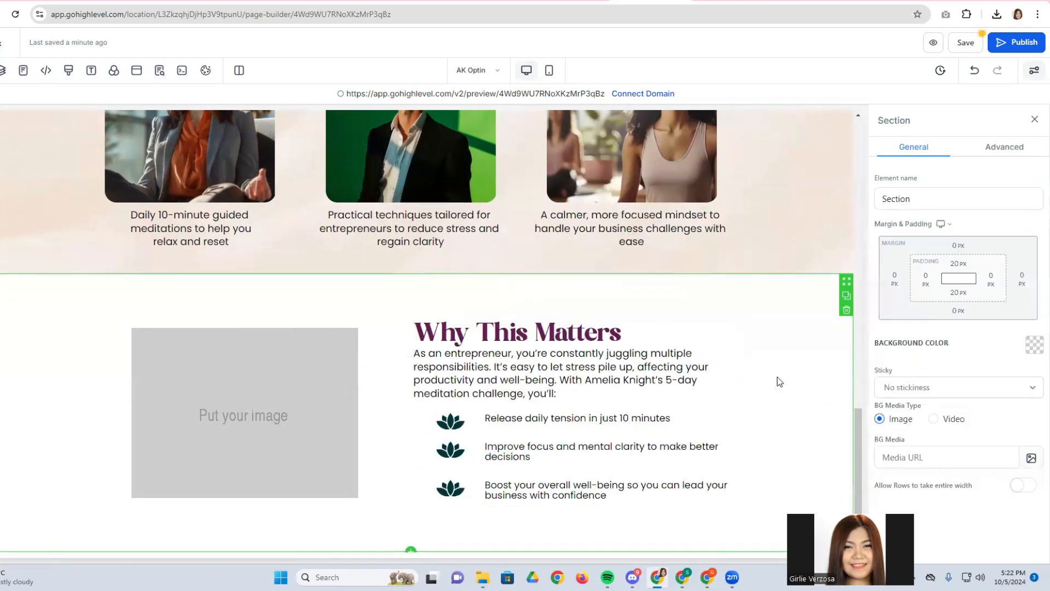
Set the top margin of the introductory paragraph under "Why This Matters" to 5 px.
left_click(518, 367)
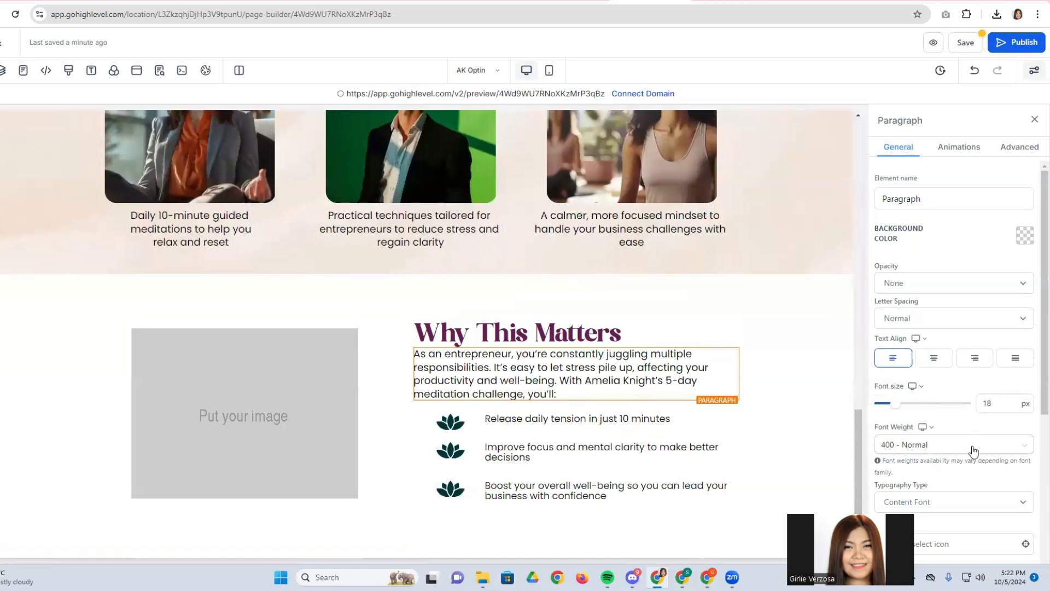
scroll(966, 454, "down", 2)
scroll(963, 457, "up", 2)
scroll(958, 452, "down", 5)
left_click(952, 459)
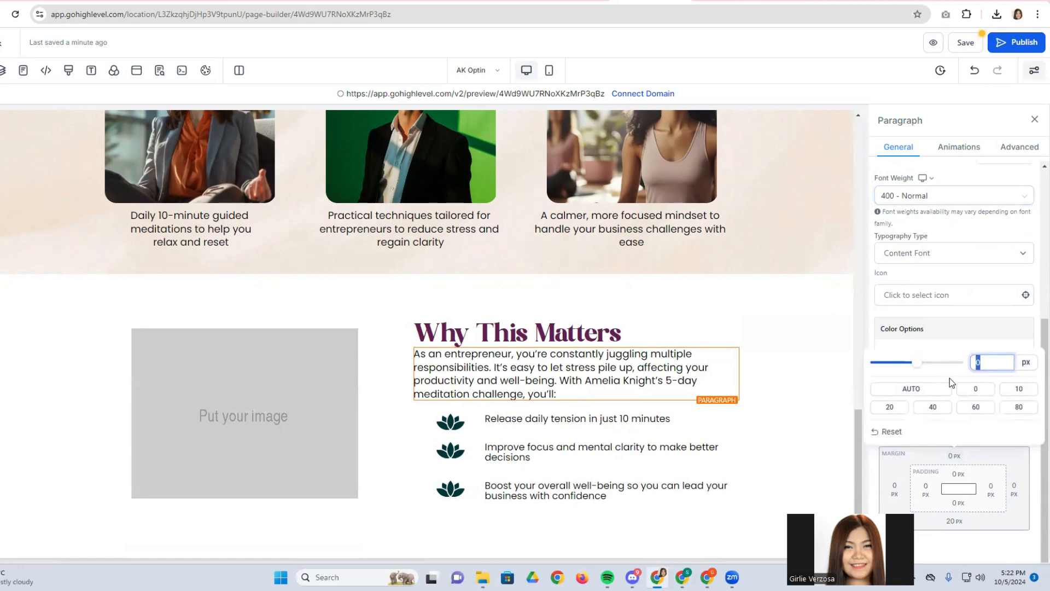
type("5")
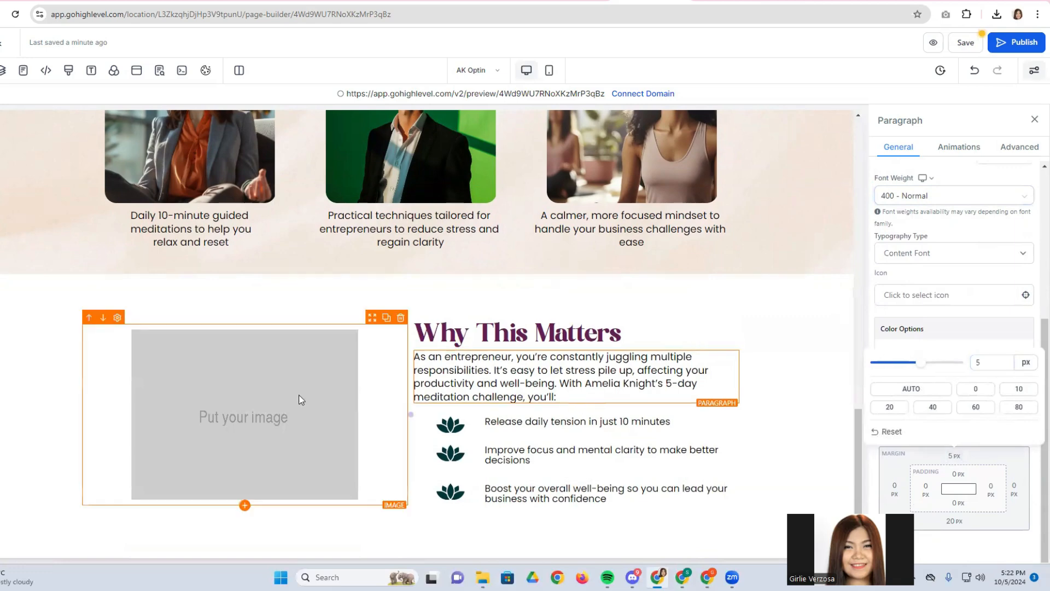
Replace the placeholder image beside "Why This Matters" with the lotus-decorated photo of the seated woman from the Template Shop media folder.
left_click(387, 349)
scroll(352, 361, "down", 1)
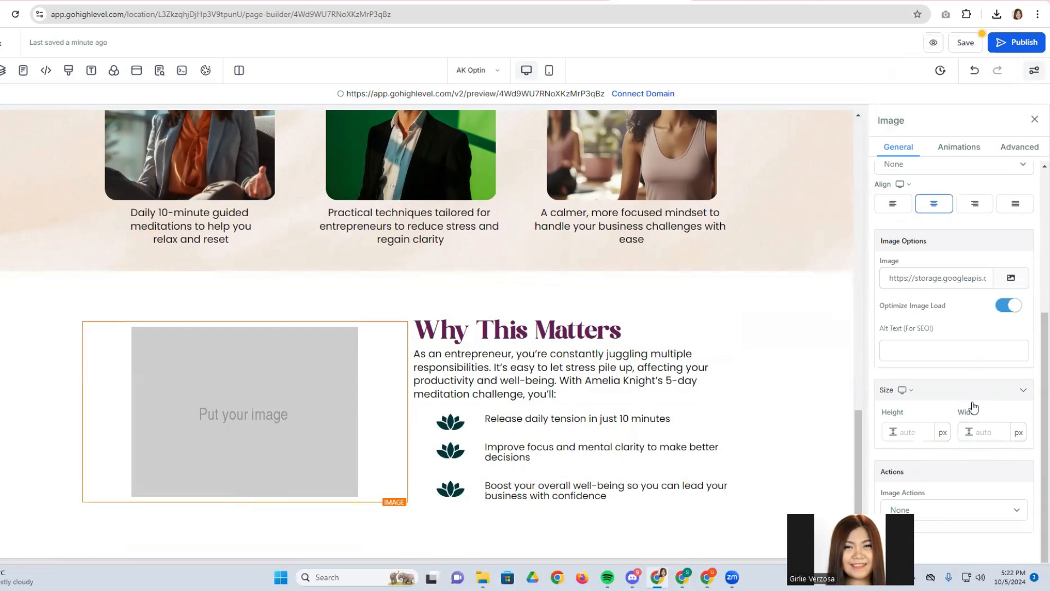
left_click(1011, 279)
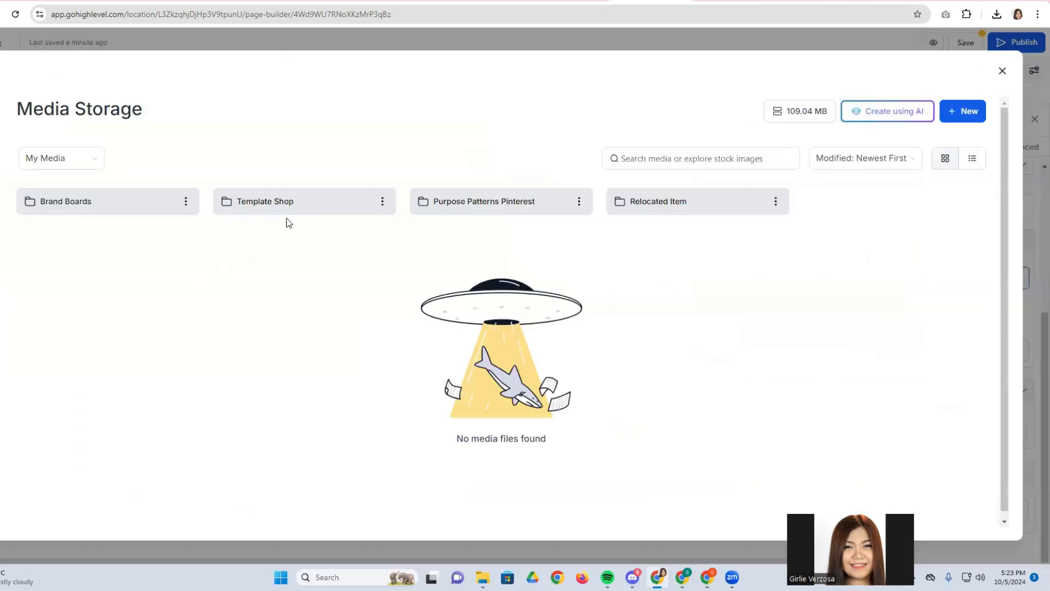
left_click(294, 200)
left_click(107, 195)
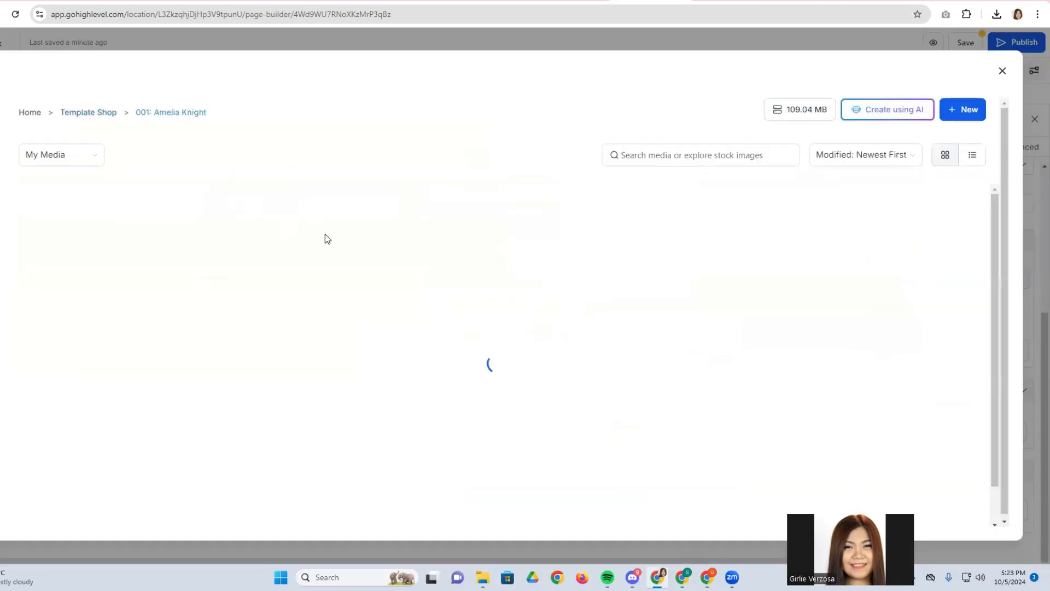
left_click(826, 320)
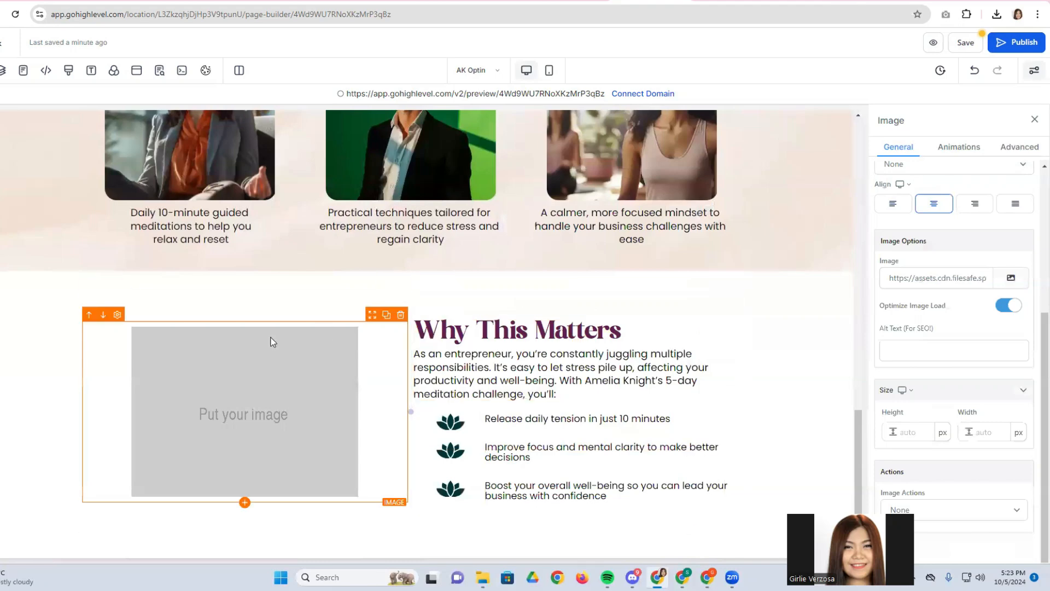
Try a width of 400 px for the seated woman's photo, and set it to 500 px instead.
scroll(273, 451, "down", 2)
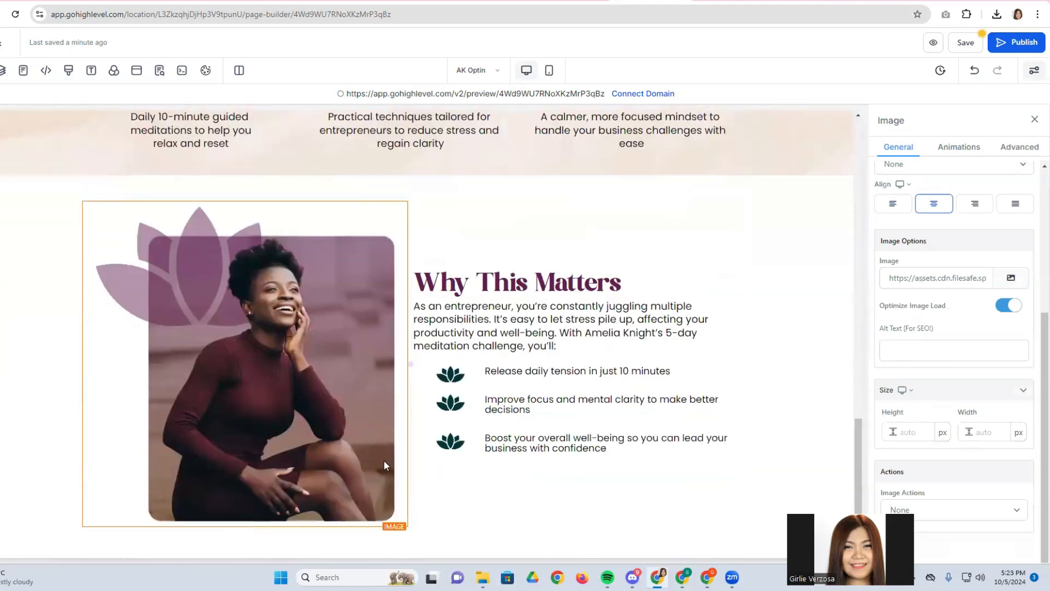
left_click(997, 437)
type("400")
left_click_drag(990, 440, 970, 432)
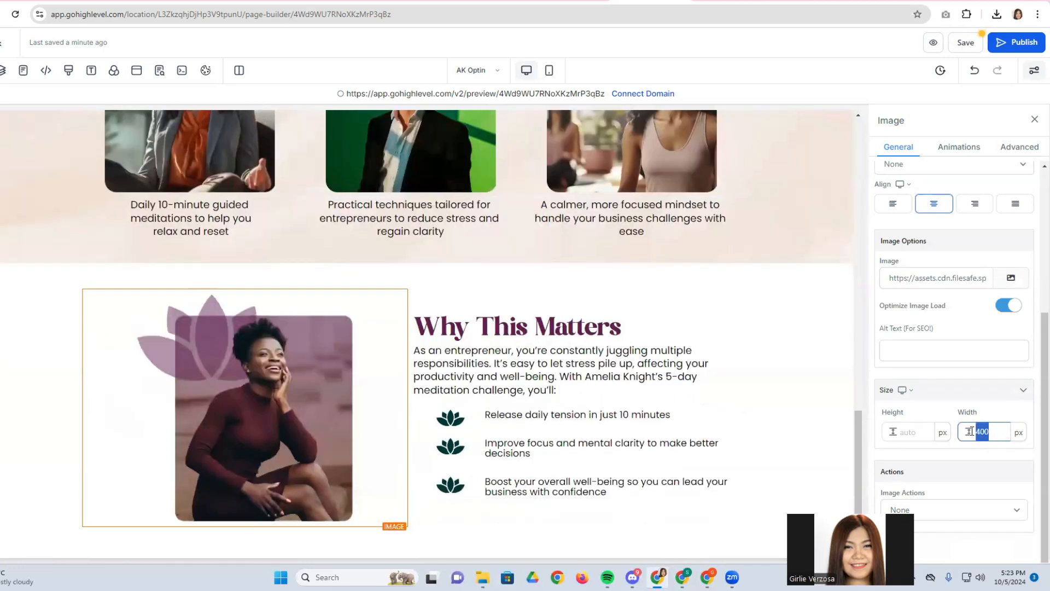
type("4")
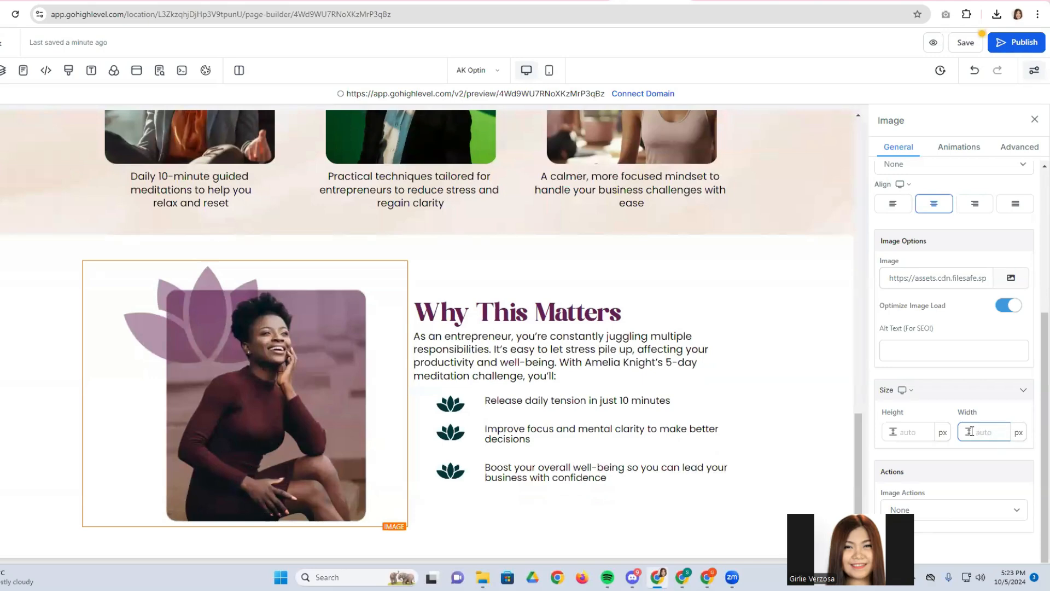
type("500")
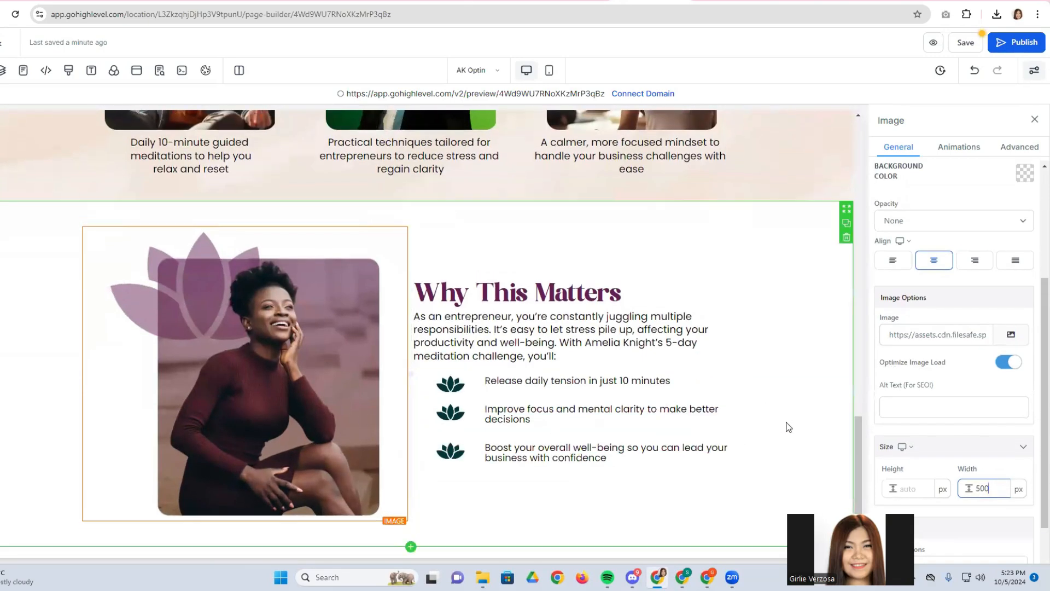
left_click(757, 419)
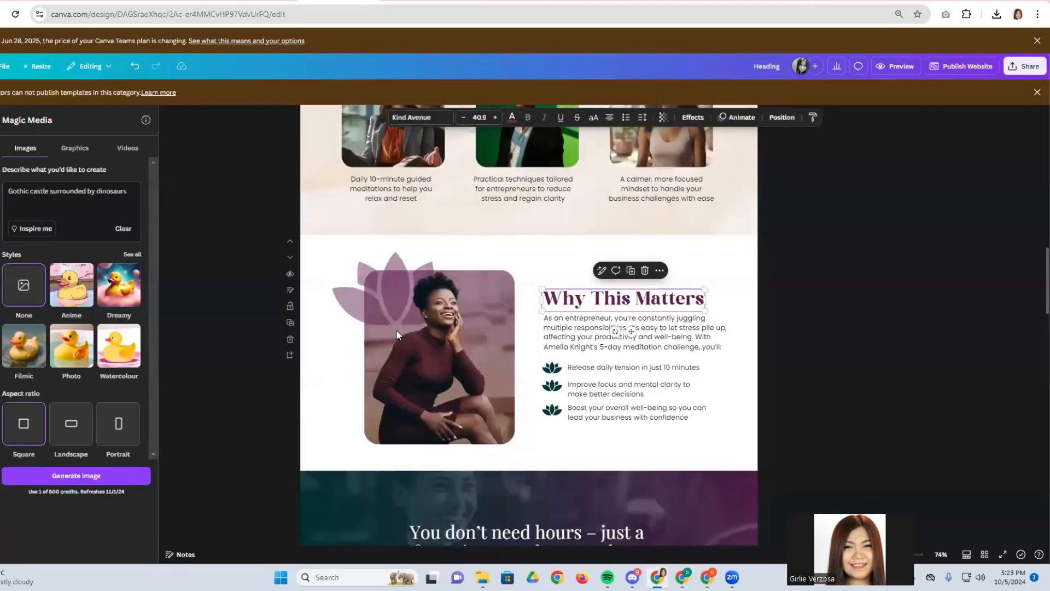
Check the next section in the Canva design and add a full-width section below "Why This Matters" in the page builder.
scroll(415, 336, "down", 2)
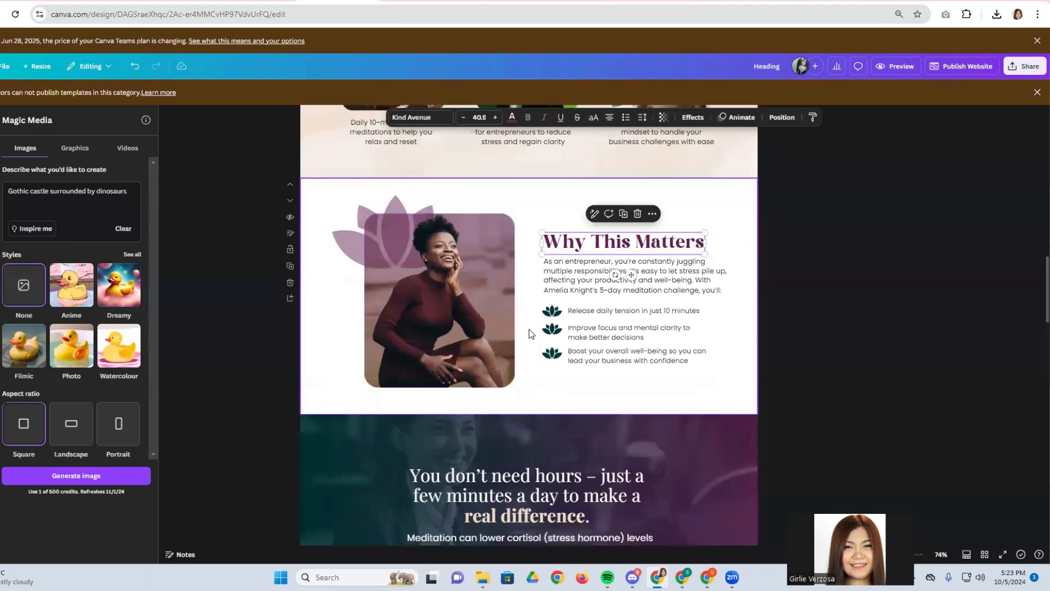
scroll(528, 339, "down", 3)
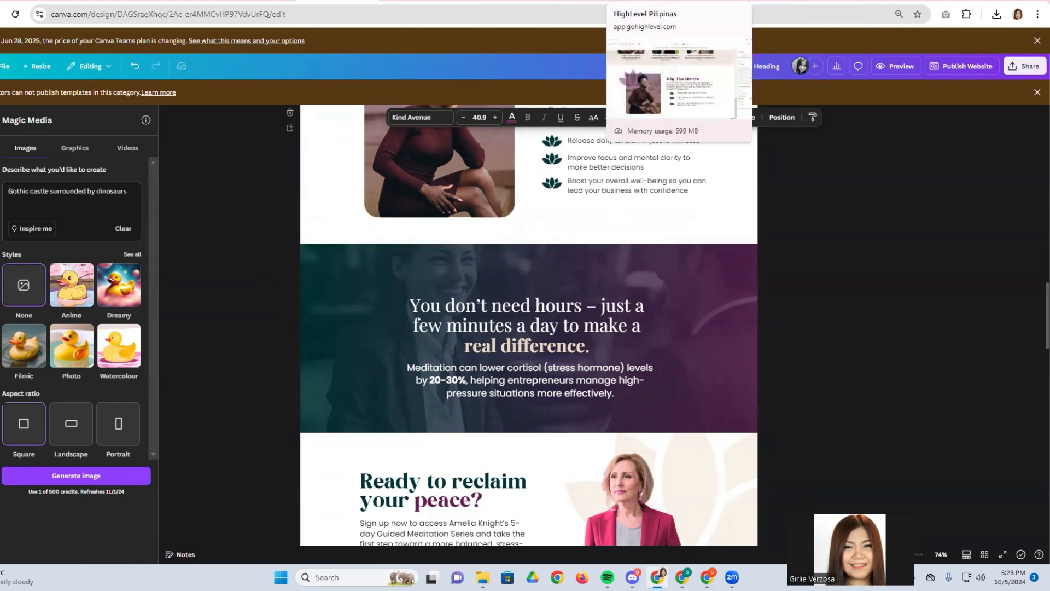
left_click(657, 2)
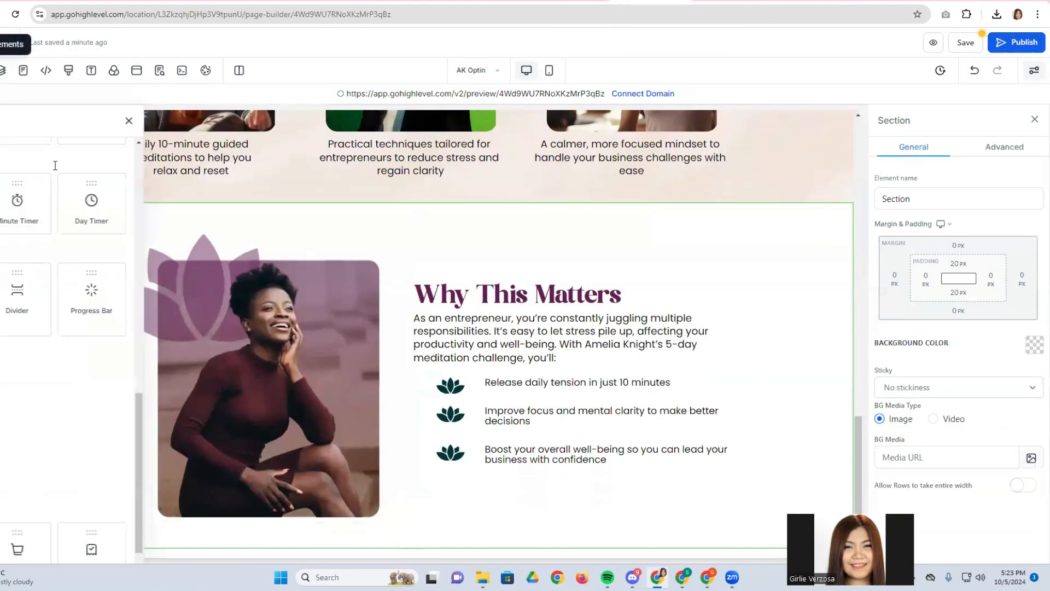
scroll(159, 414, "down", 1)
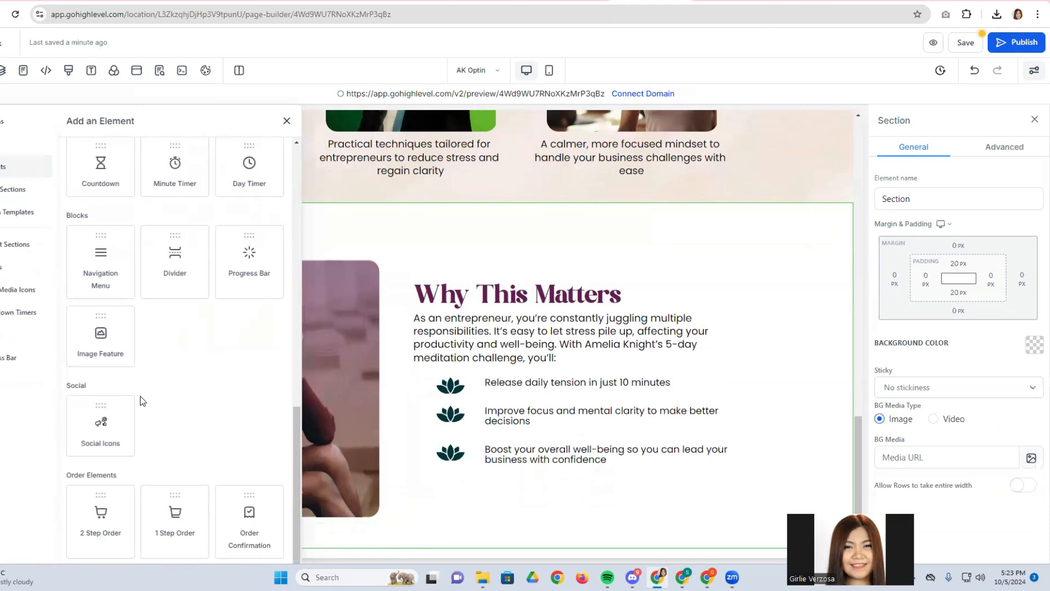
scroll(140, 398, "up", 3)
left_click(8, 137)
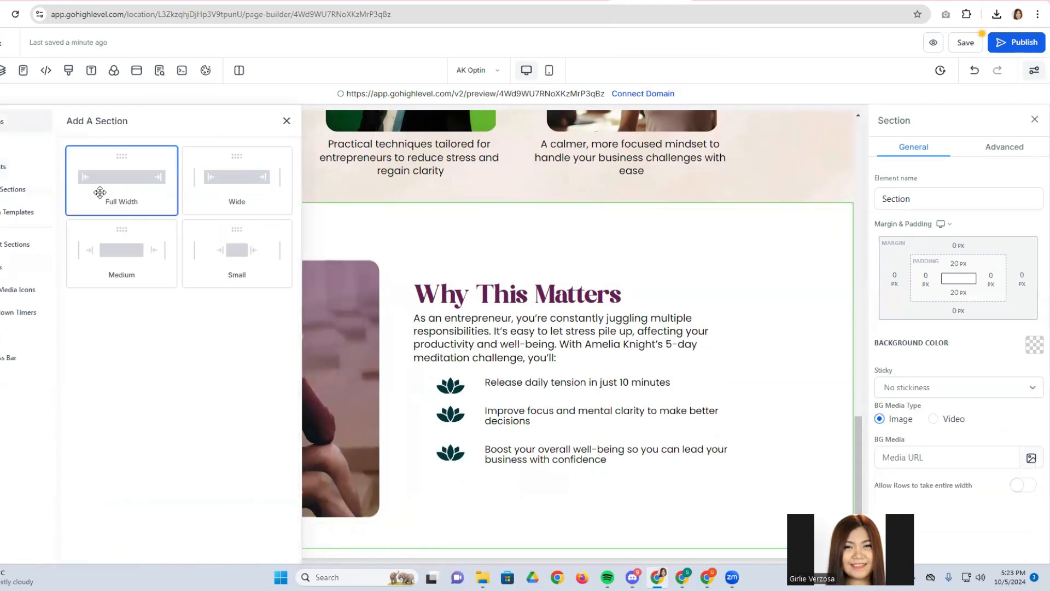
left_click_drag(121, 181, 403, 536)
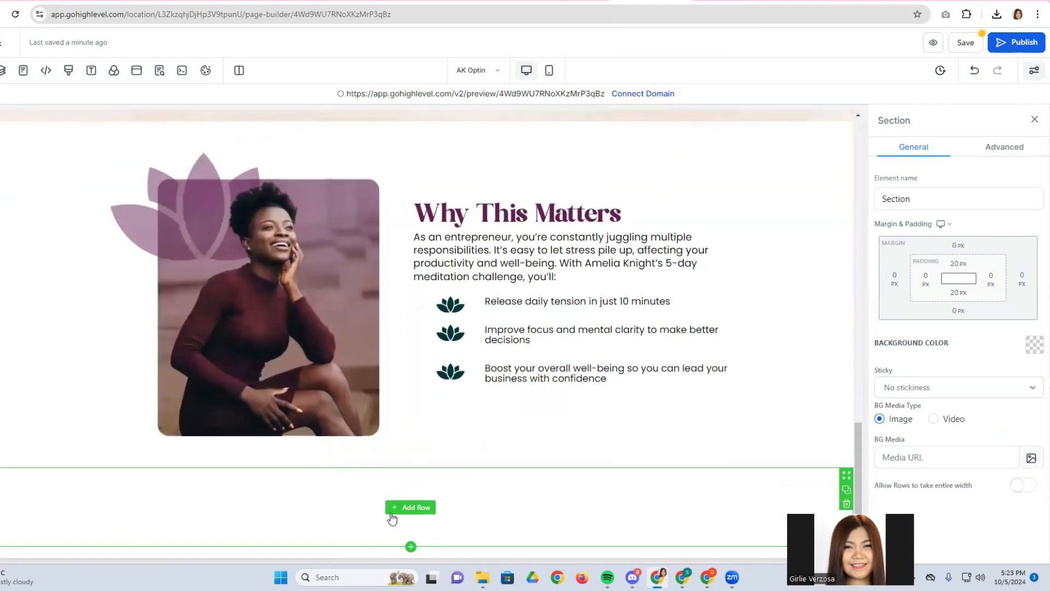
Set the new section's background image to Heading (8).png from the Template Shop media folder, with the image option Full Center.
left_click(1028, 459)
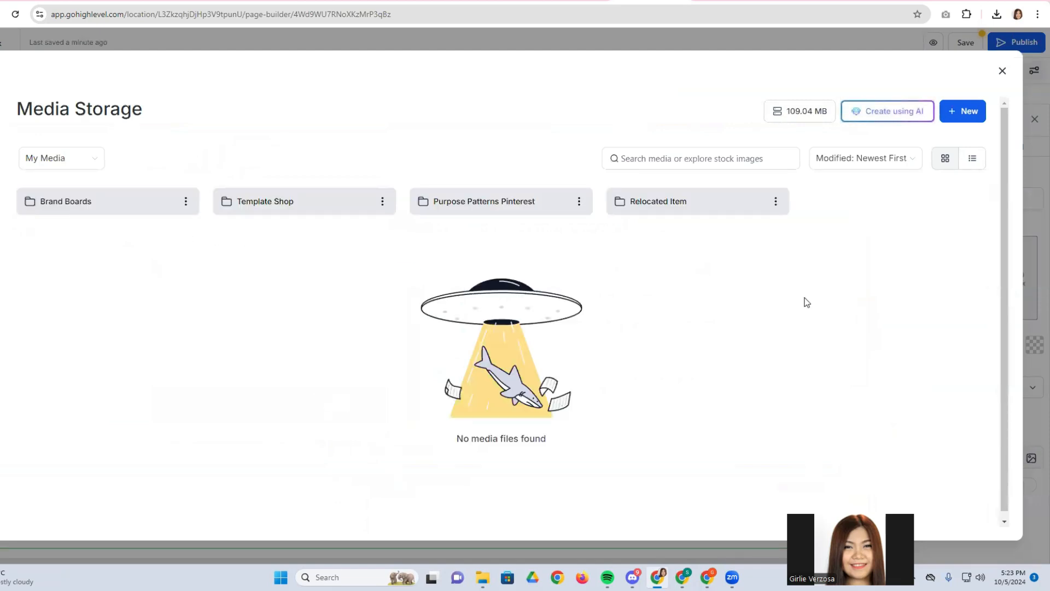
left_click(277, 212)
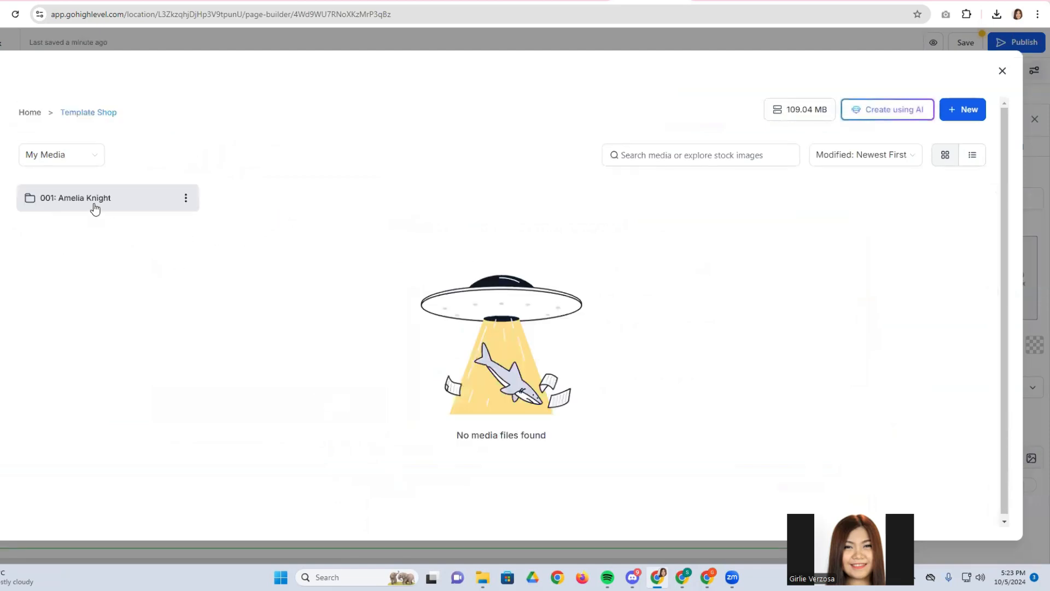
left_click(94, 205)
scroll(662, 429, "down", 10)
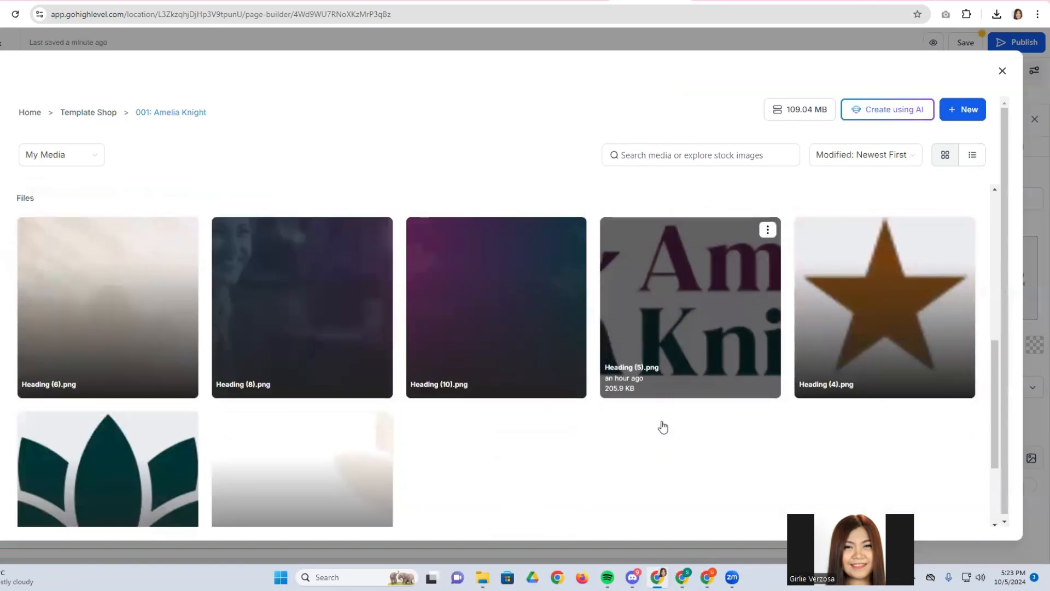
left_click(304, 329)
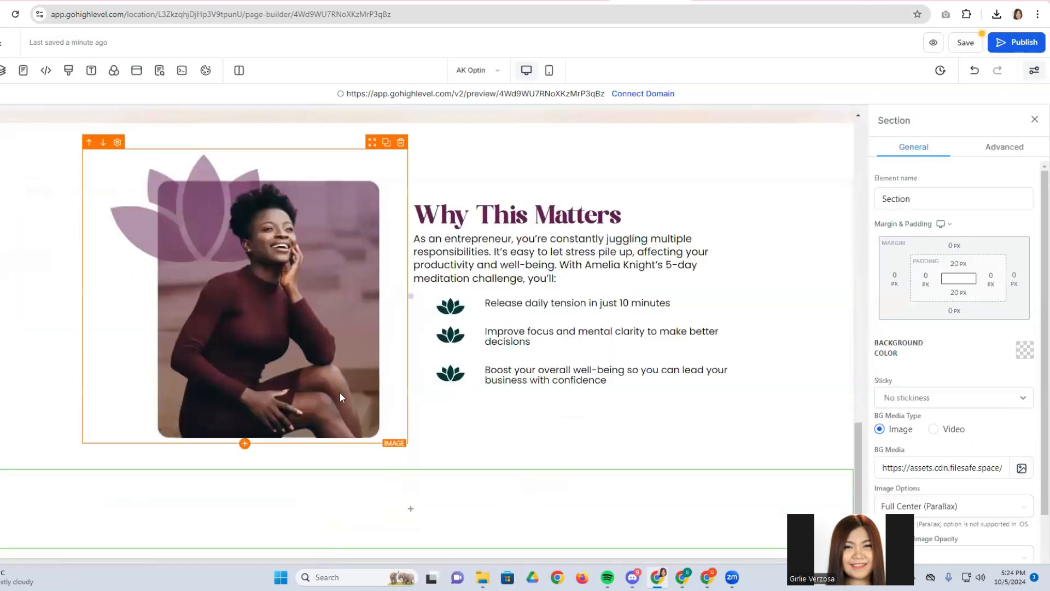
scroll(980, 493, "down", 2)
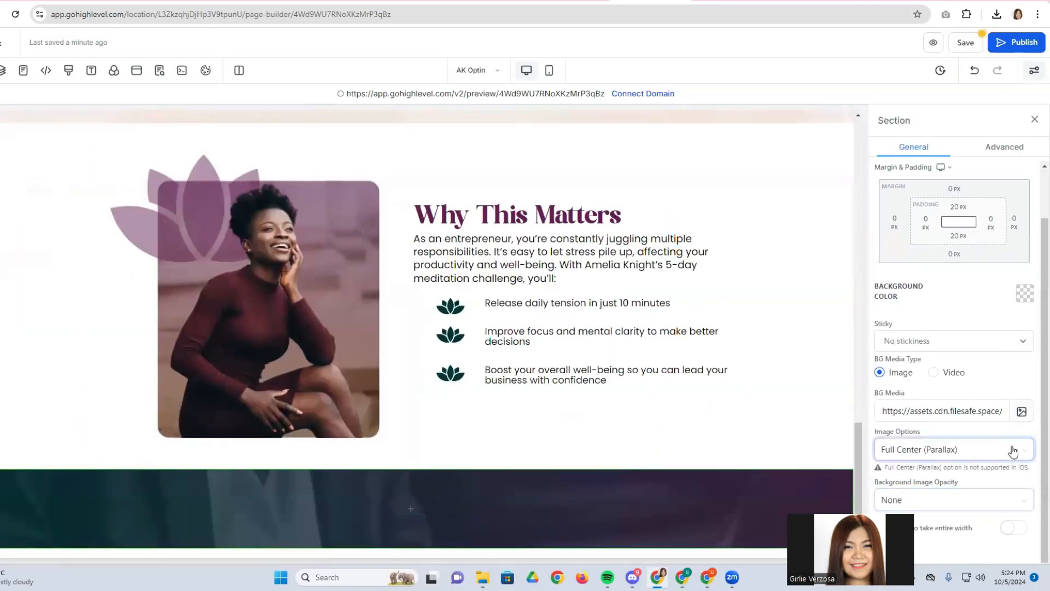
left_click(964, 453)
left_click(924, 323)
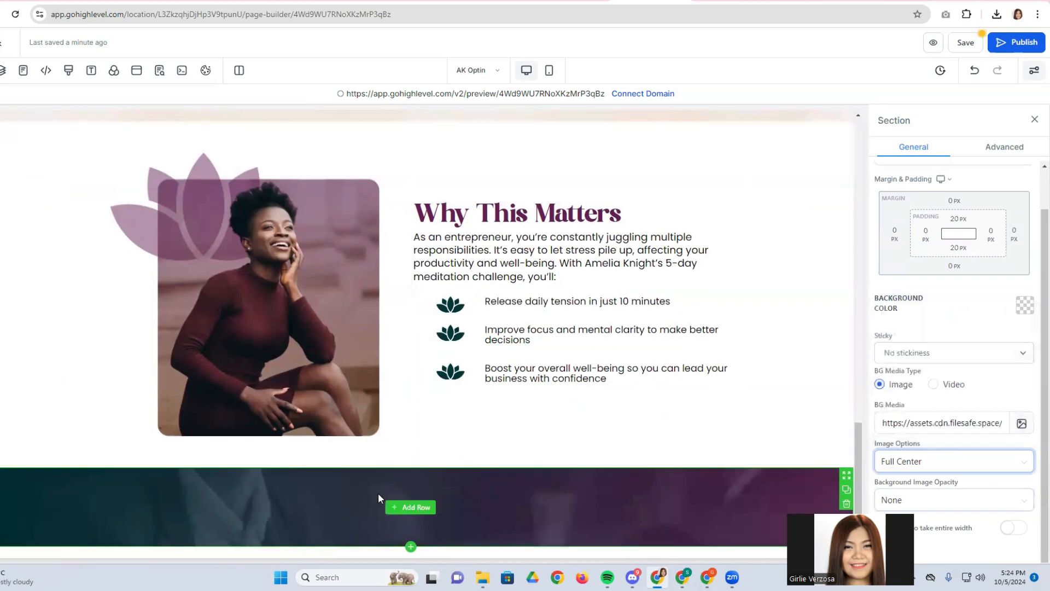
Add a one-column row to the new dark section and place a sub-headline element in it.
left_click(391, 508)
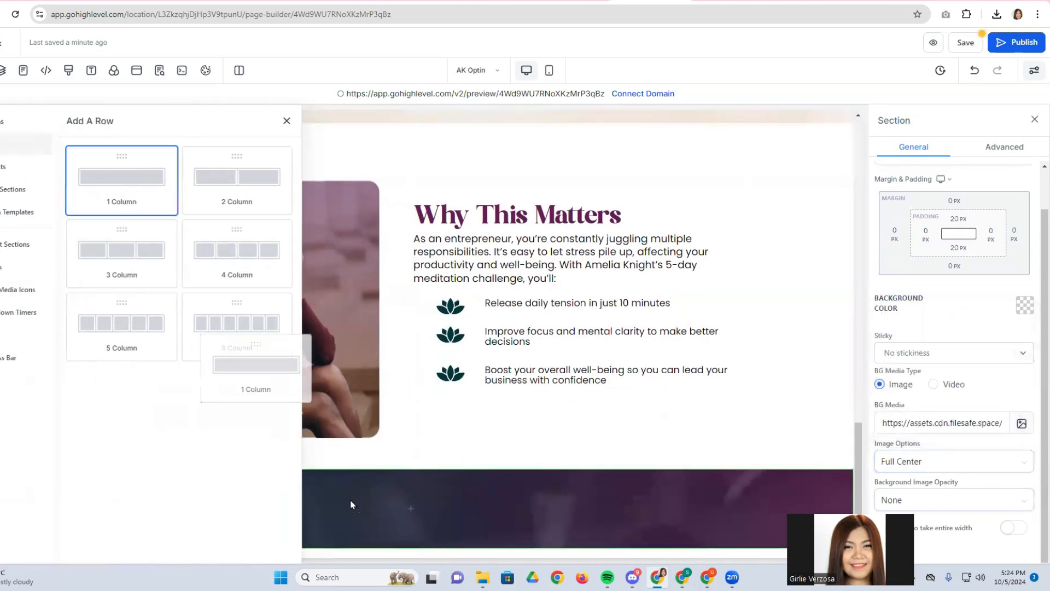
left_click_drag(117, 175, 317, 474)
left_click(322, 470)
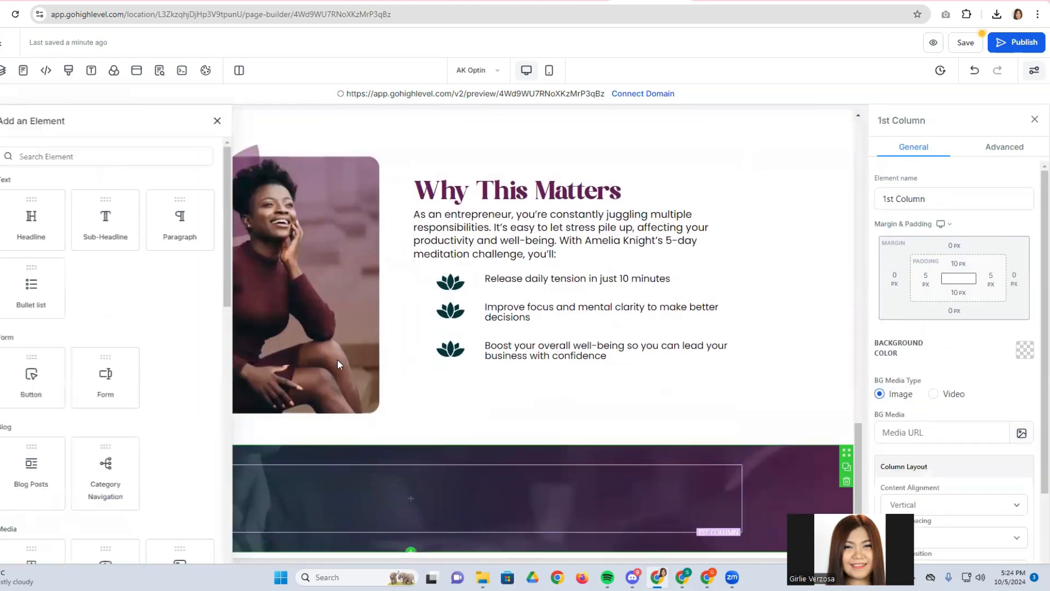
left_click_drag(172, 227, 353, 516)
Copy "You don't need hours – just a few minutes a day to make a real difference." from the Canva design over the placeholder sub-headline.
left_click(337, 1)
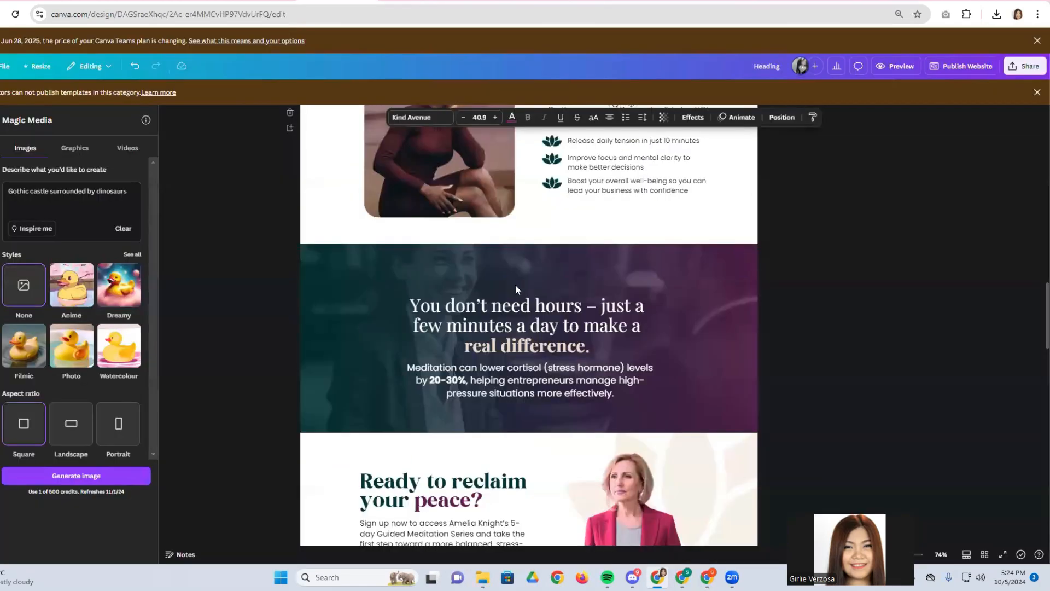
triple_click(419, 306)
key("ctrl+c")
right_click(419, 307)
left_click(459, 84)
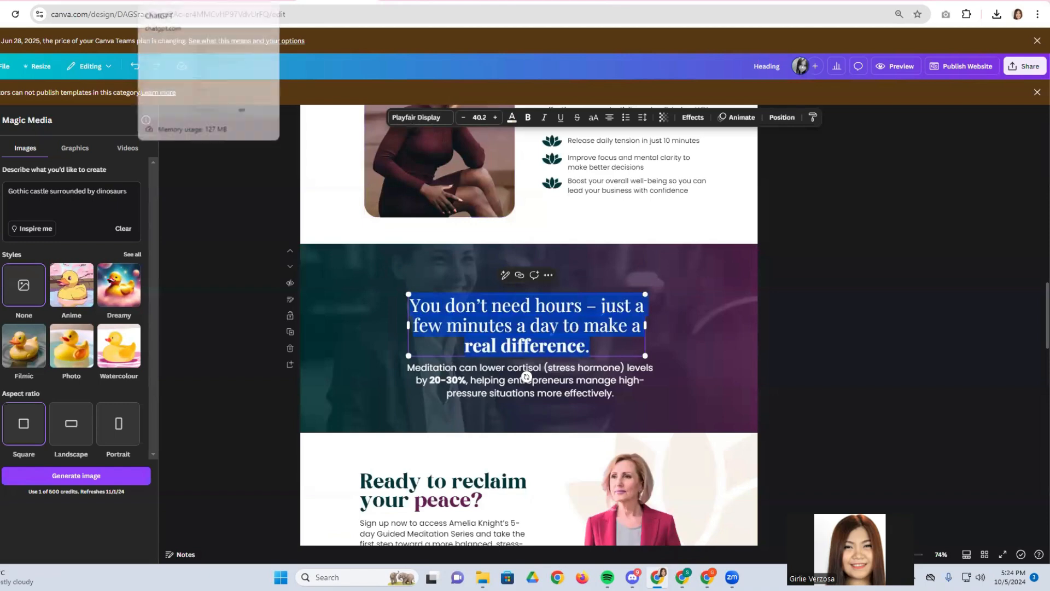
left_click(646, 2)
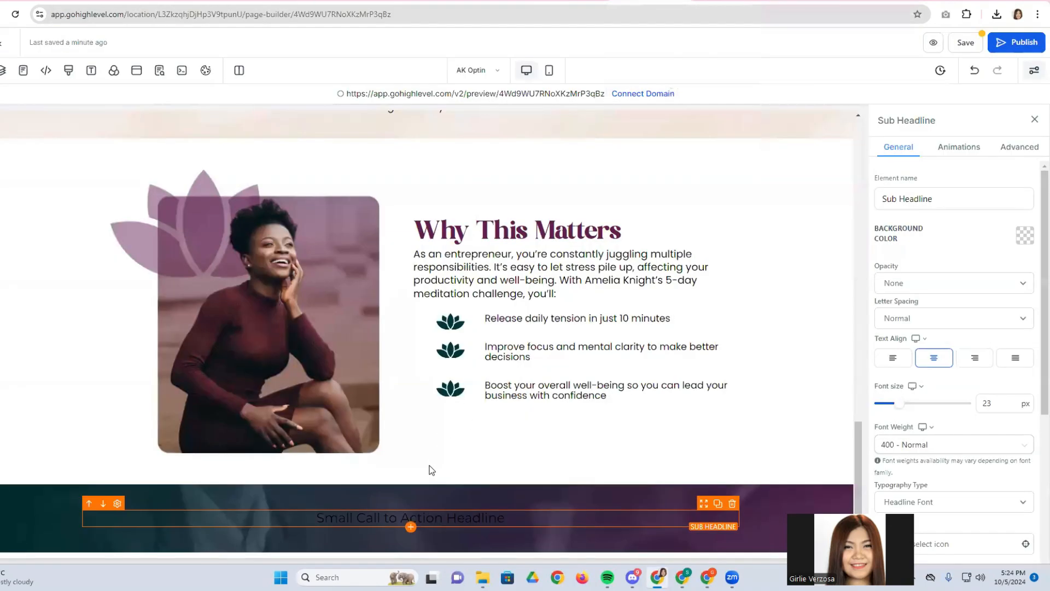
triple_click(444, 518)
right_click(444, 519)
left_click(460, 314)
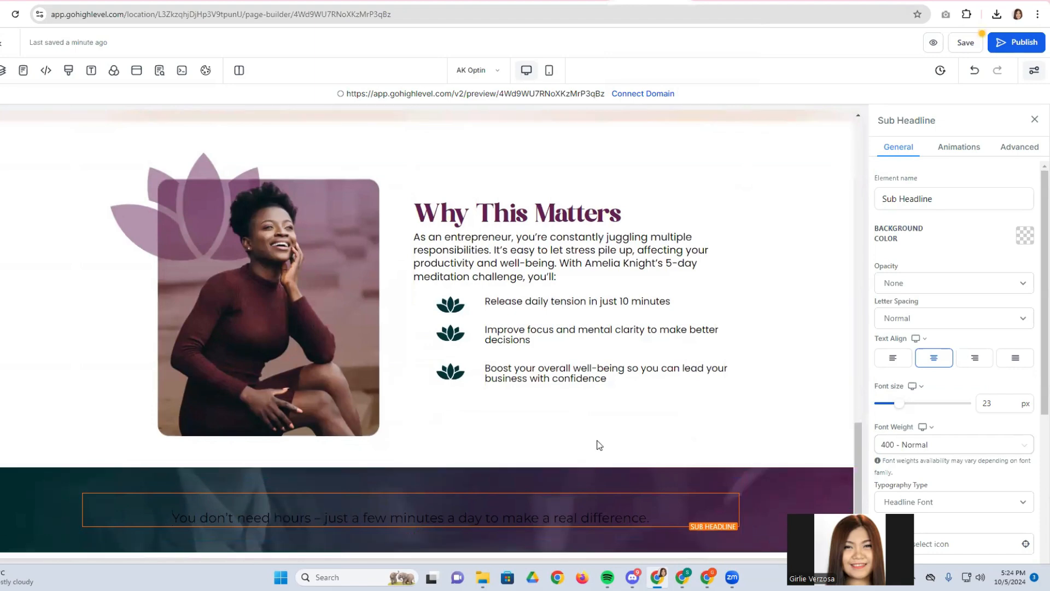
Change the pasted sub-headline's font to Playfair Display and return to the Canva design to check the original text styling.
triple_click(366, 519)
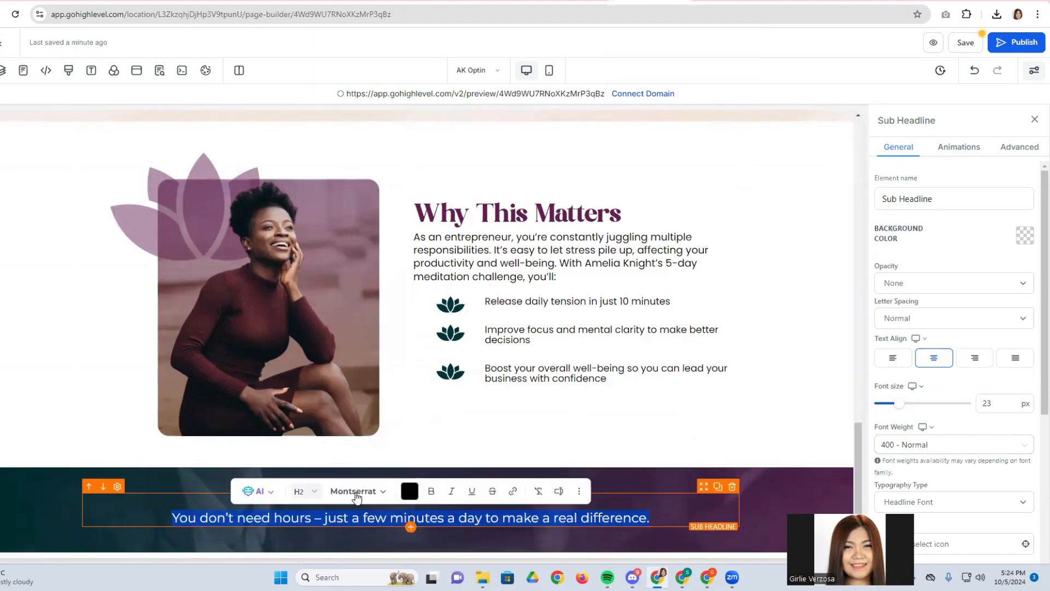
left_click(356, 491)
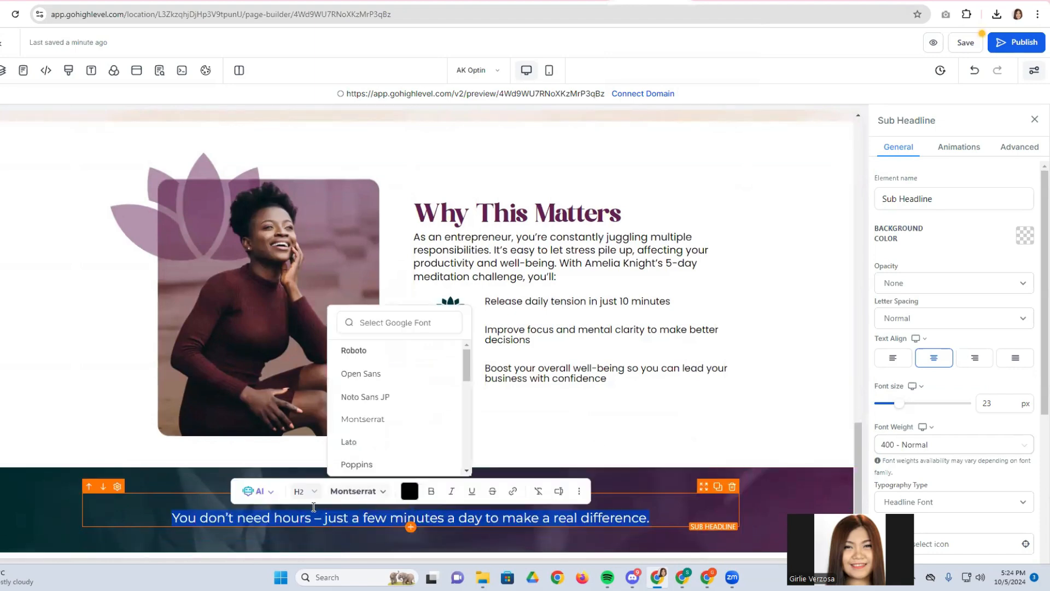
left_click(389, 315)
type("Pla")
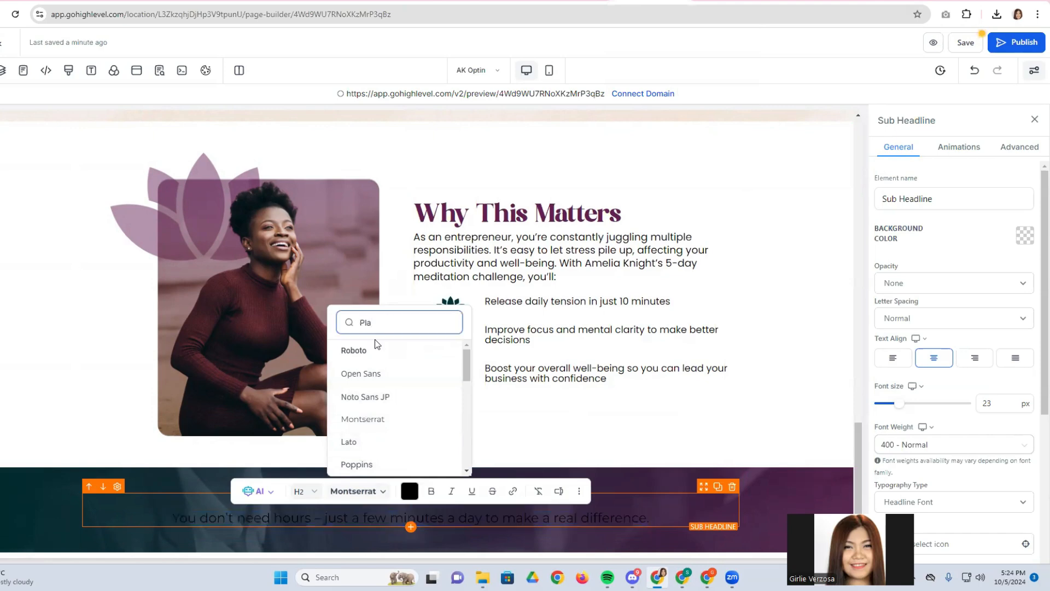
type("y")
left_click(366, 350)
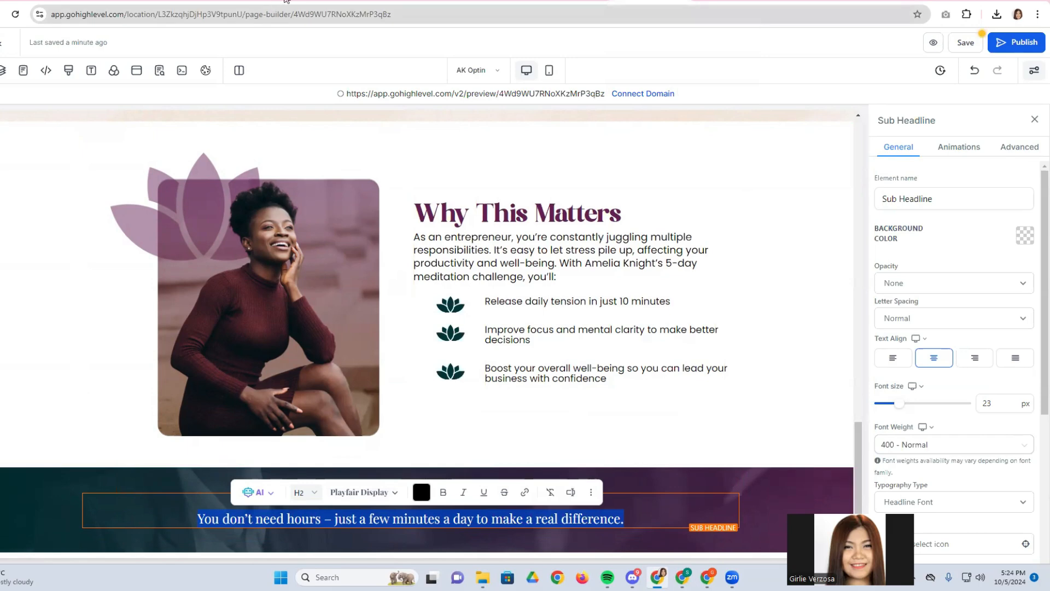
left_click(309, 1)
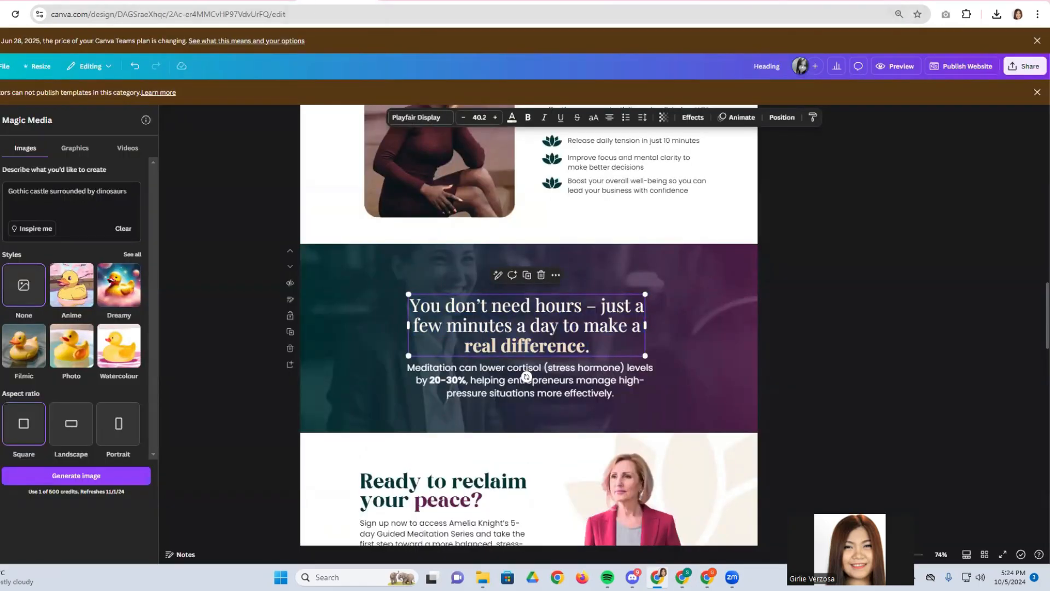
Back in the page builder, break the sub-headline into three lines, after "just a" and after "to make a".
left_click(620, 2)
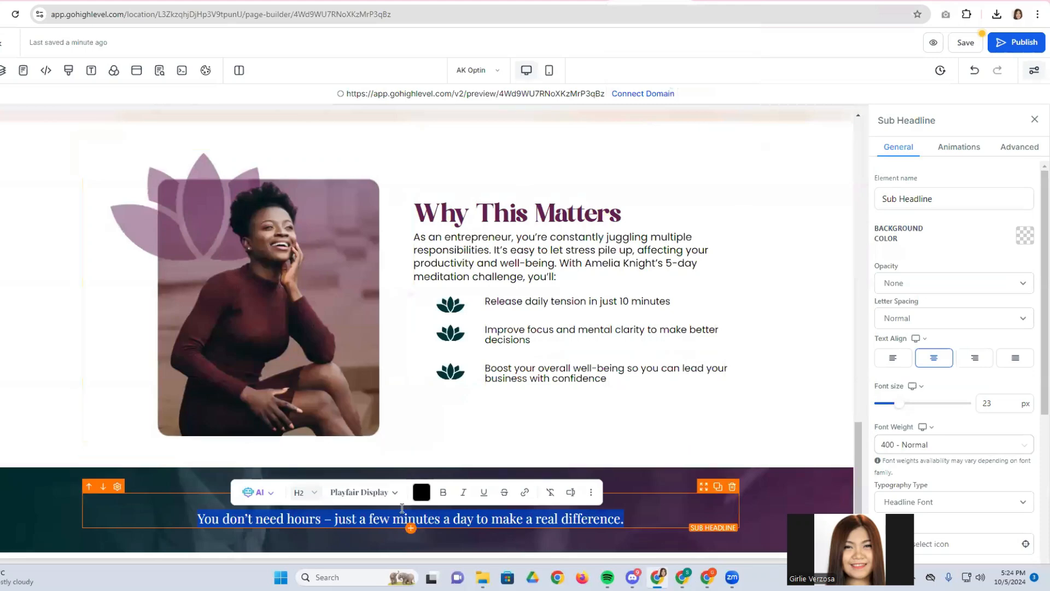
left_click(366, 520)
key("Return")
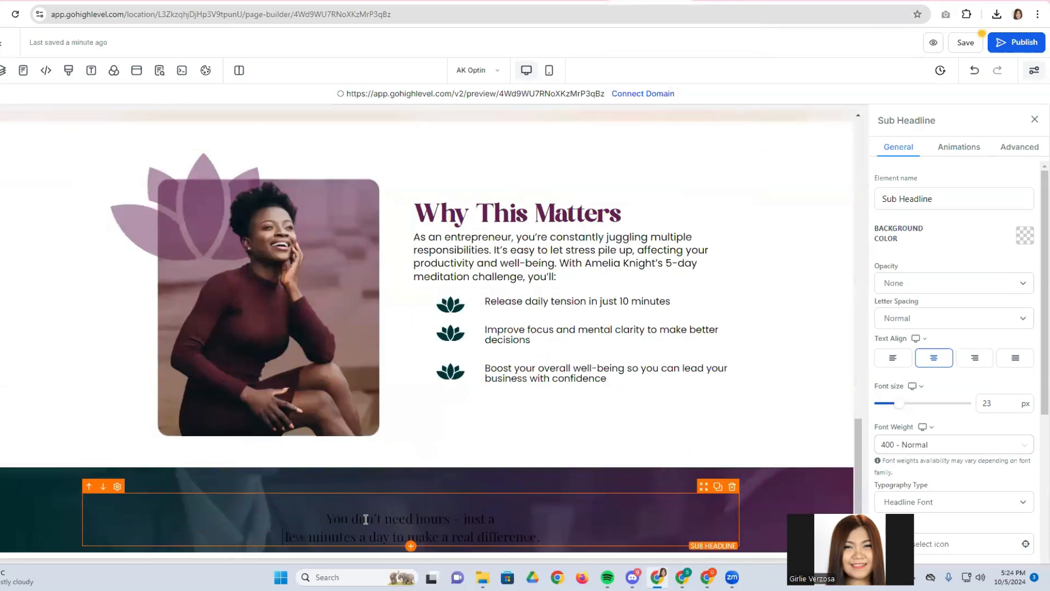
left_click(451, 517)
key("Return")
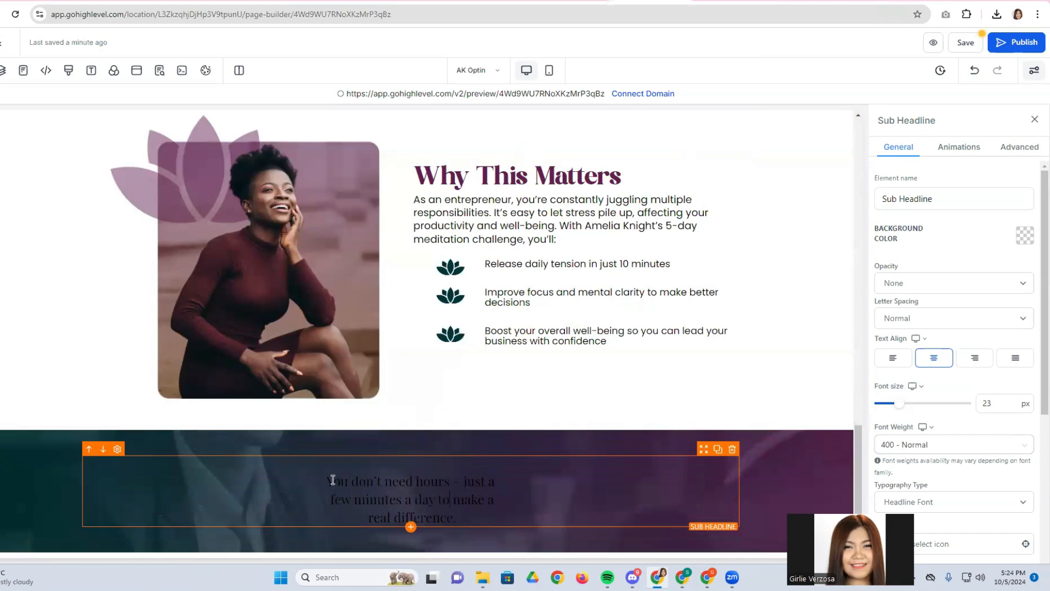
Color the whole three-line sub-headline white and set its font size to 48 px.
left_click_drag(455, 517, 331, 485)
left_click(396, 453)
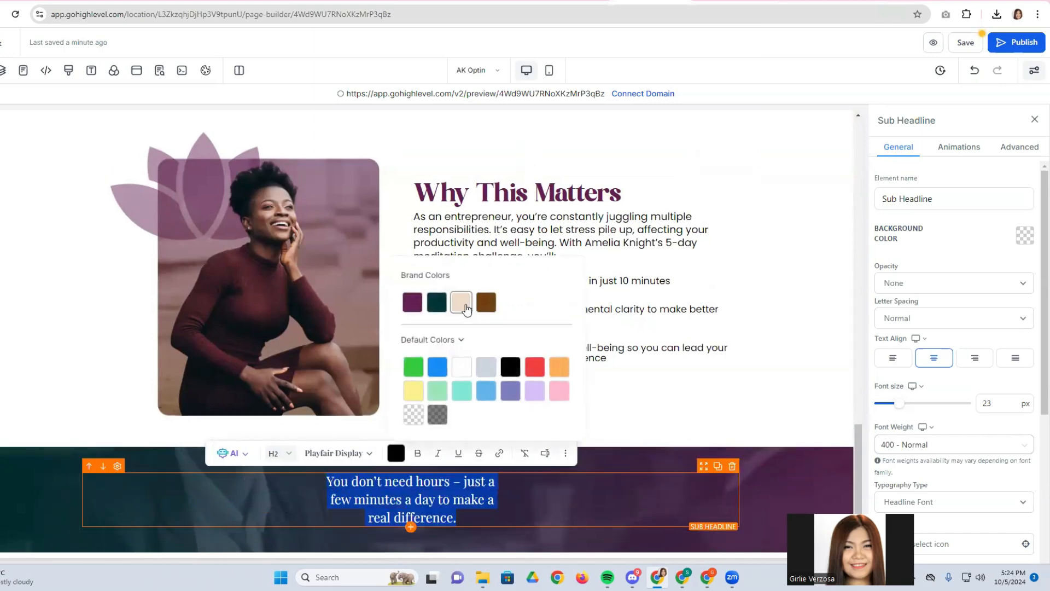
left_click(463, 369)
left_click_drag(898, 407, 919, 403)
scroll(646, 454, "down", 1)
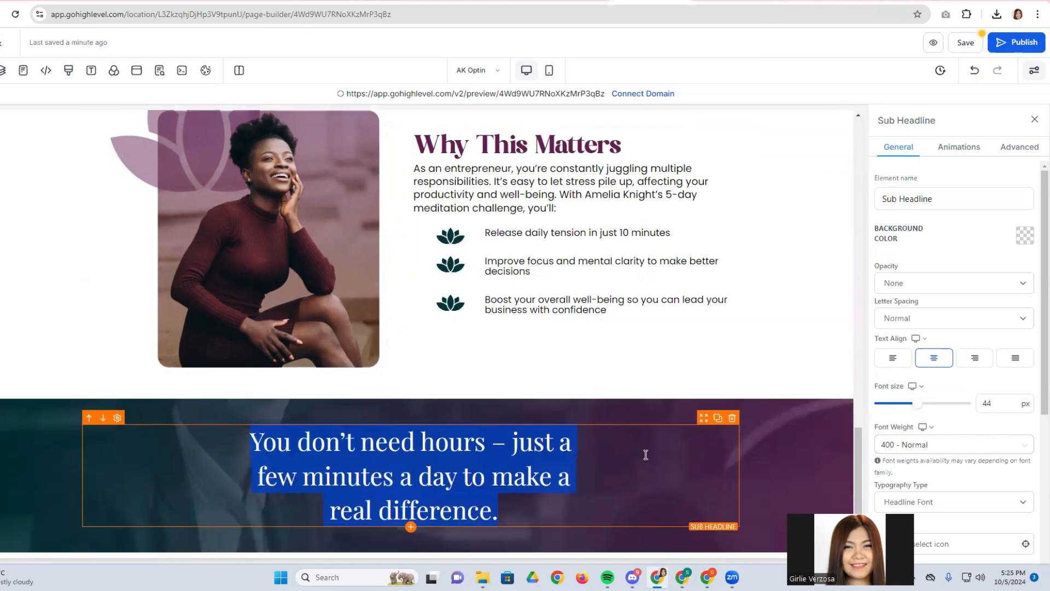
left_click(988, 403)
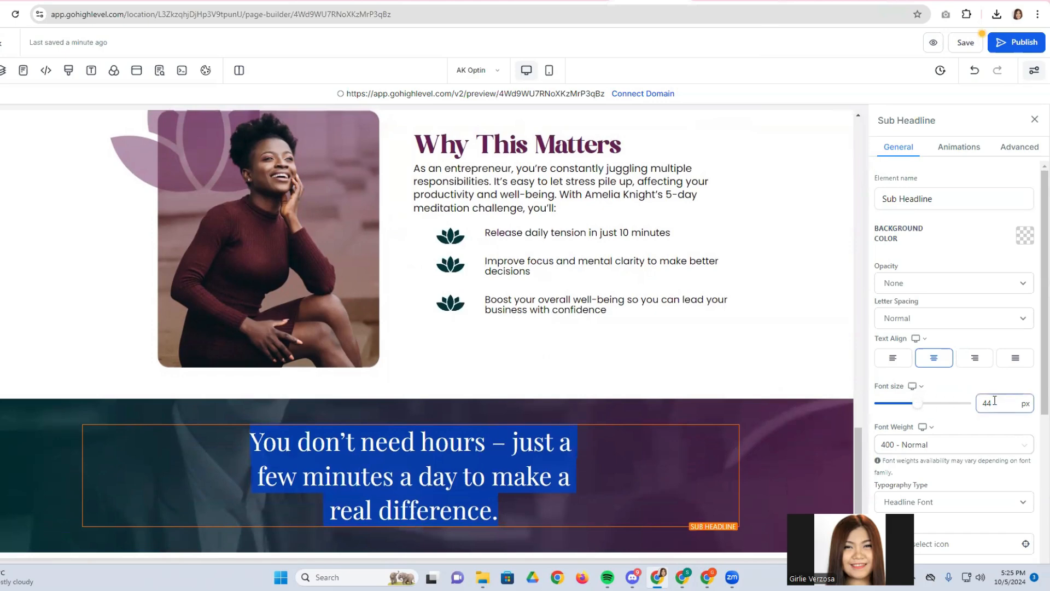
type("8")
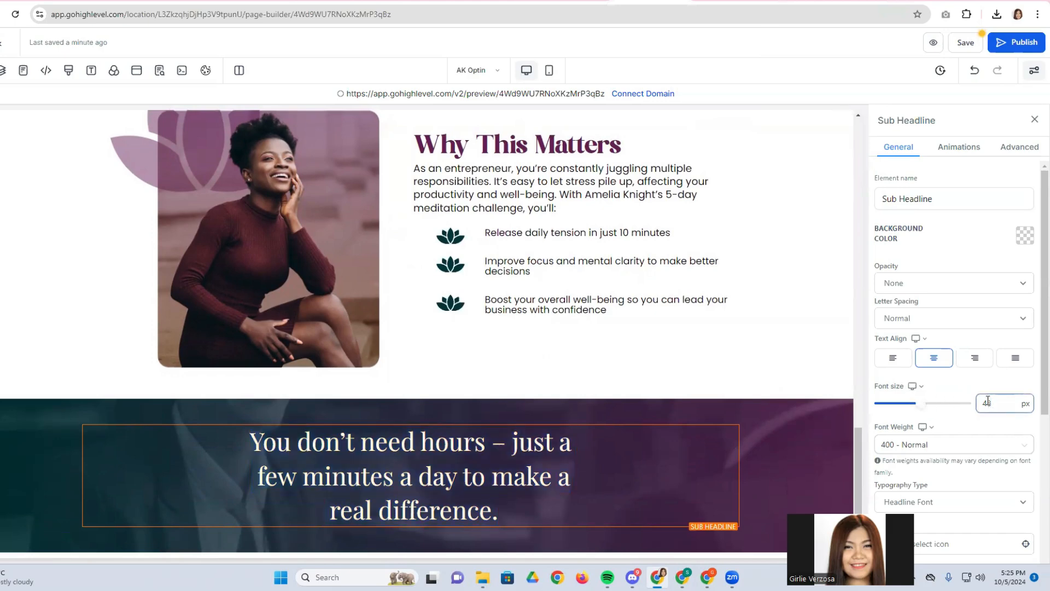
Make "real difference." in the sub-headline bold and color it with the beige brand color.
left_click_drag(323, 515, 501, 526)
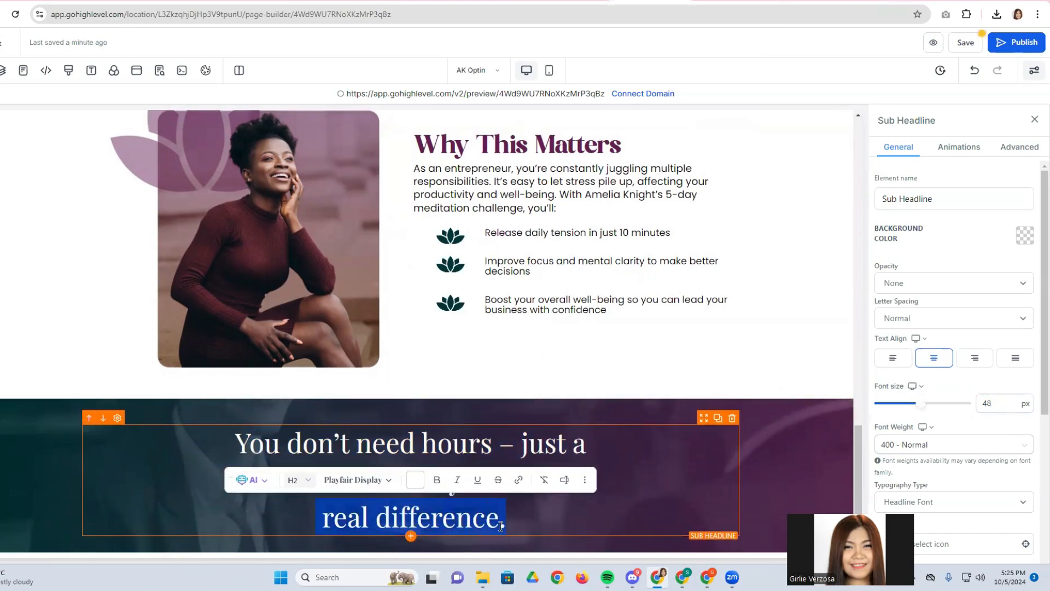
left_click(437, 480)
left_click(415, 480)
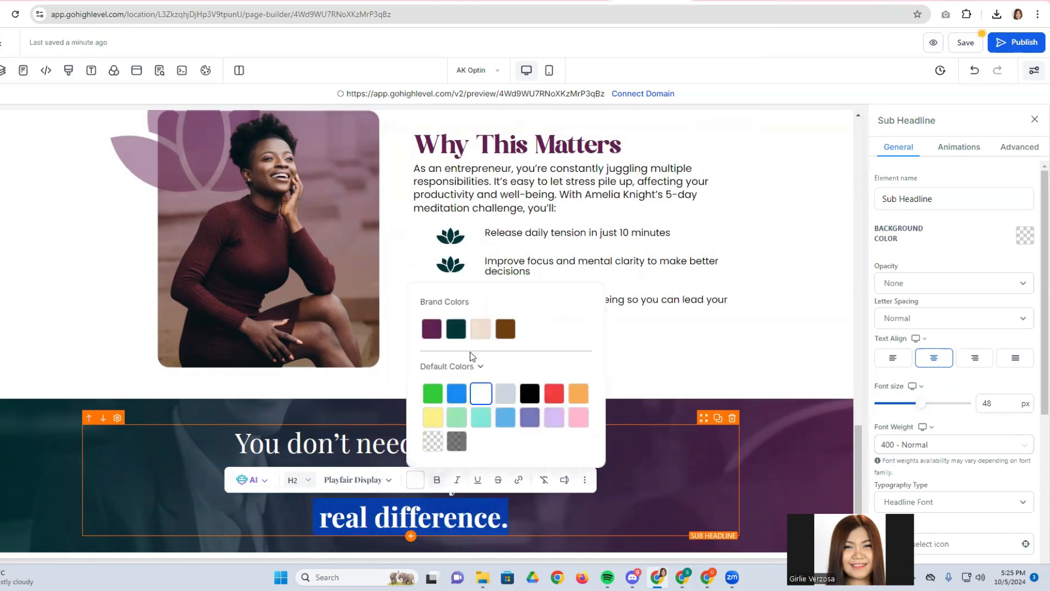
left_click(474, 336)
left_click(728, 488)
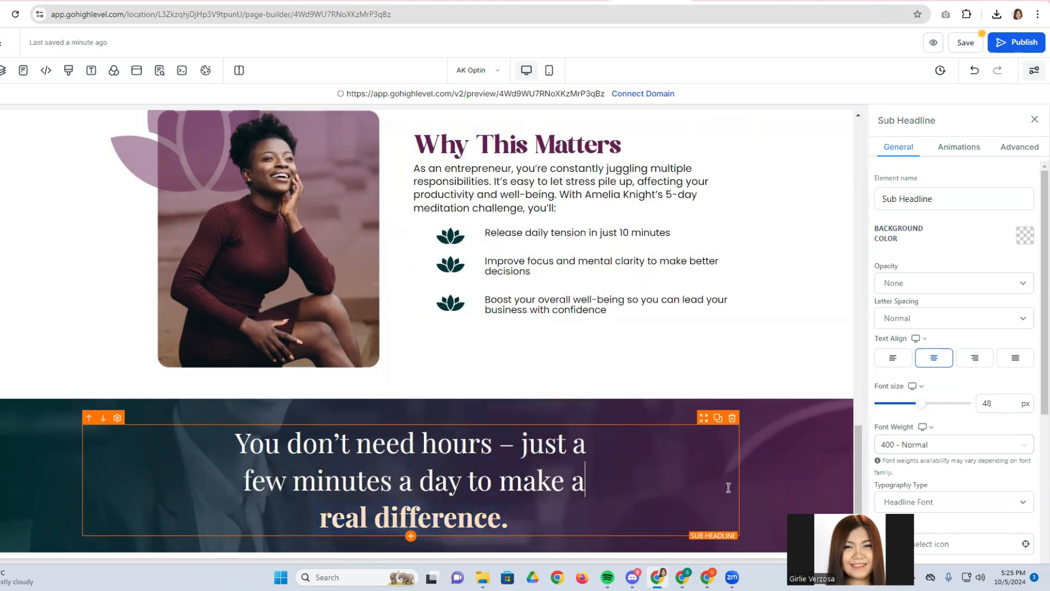
Duplicate the paragraph under "Why This Matters" and move the copy below the sub-headline in the dark section.
scroll(552, 500, "down", 1)
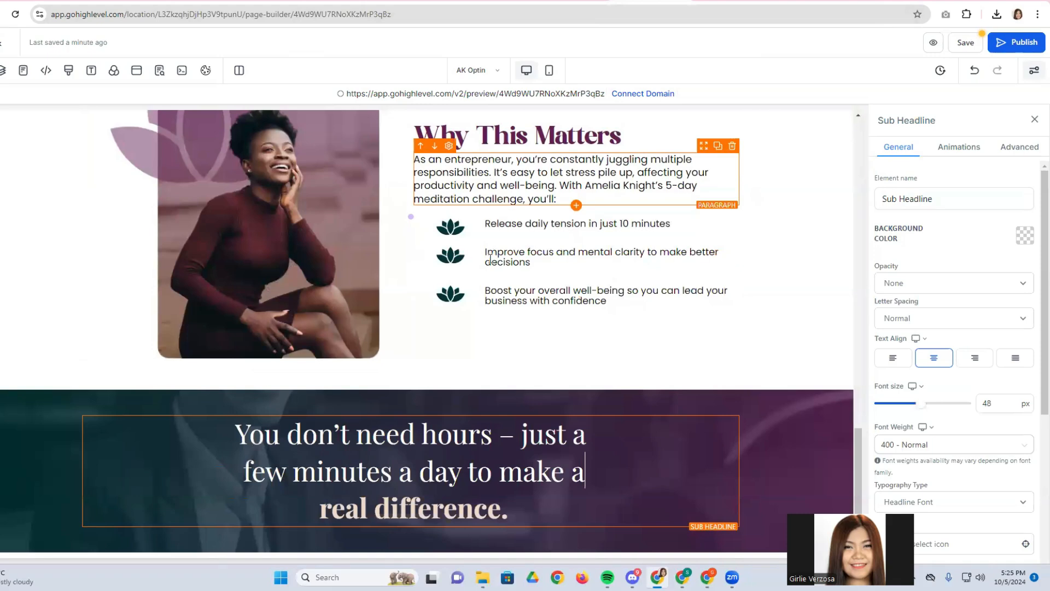
left_click(508, 185)
left_click(718, 146)
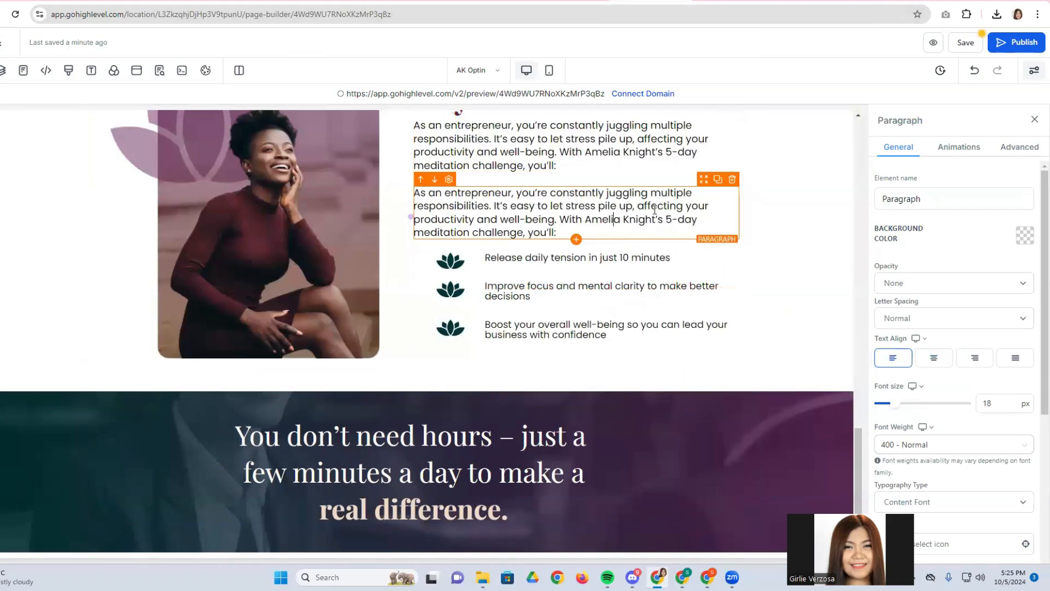
left_click_drag(685, 231, 420, 518)
Replace the duplicated paragraph's text with the Canva design's "Meditation can lower cortisol" text and remove the blank line above it.
triple_click(274, 503)
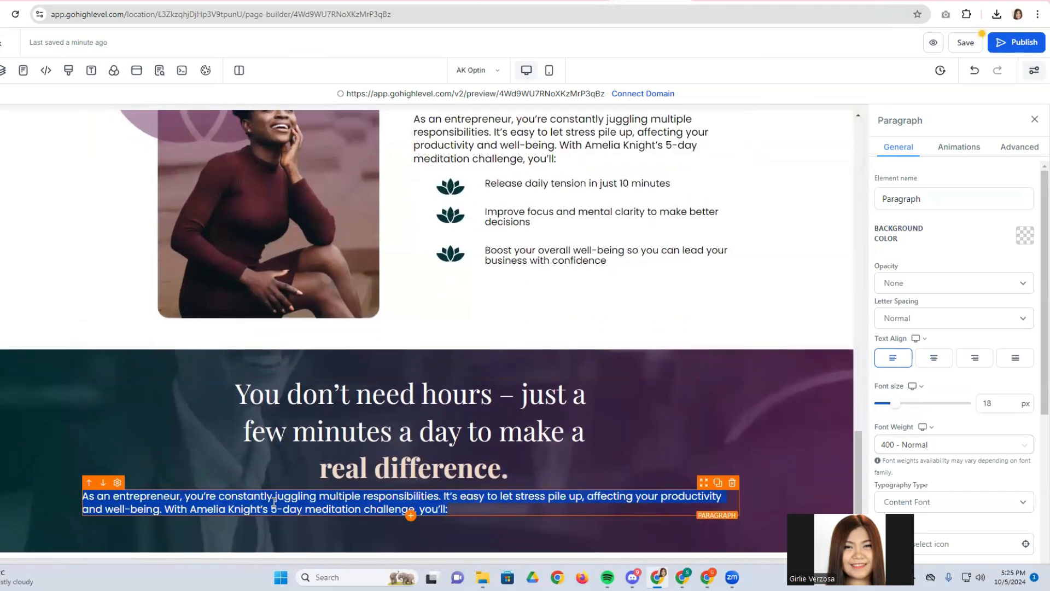
left_click(314, 1)
double_click(459, 381)
key("ctrl+c")
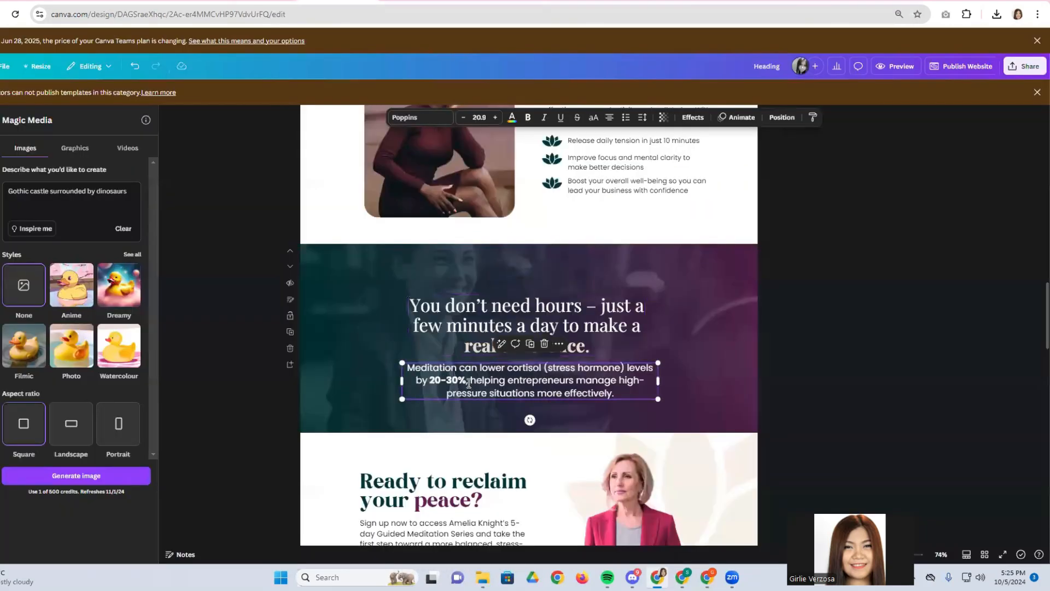
right_click(465, 385)
left_click(509, 168)
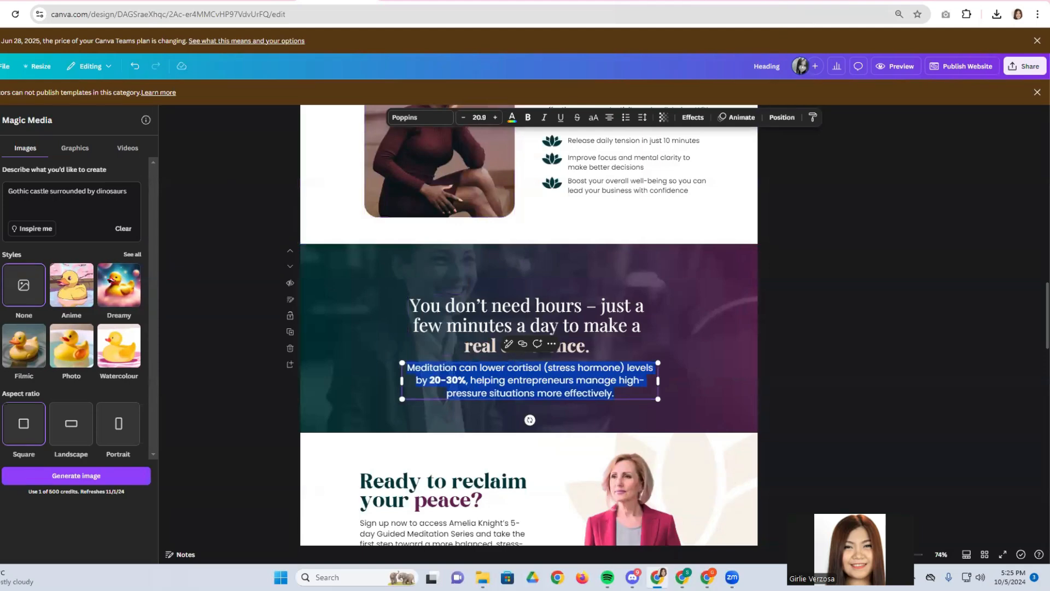
left_click(722, 2)
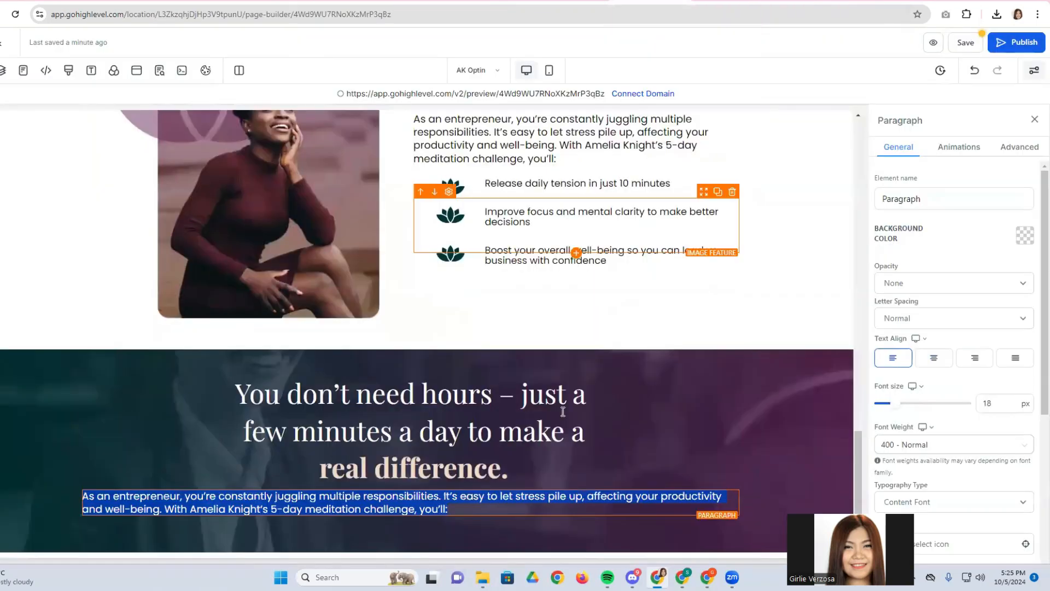
right_click(428, 513)
left_click(460, 306)
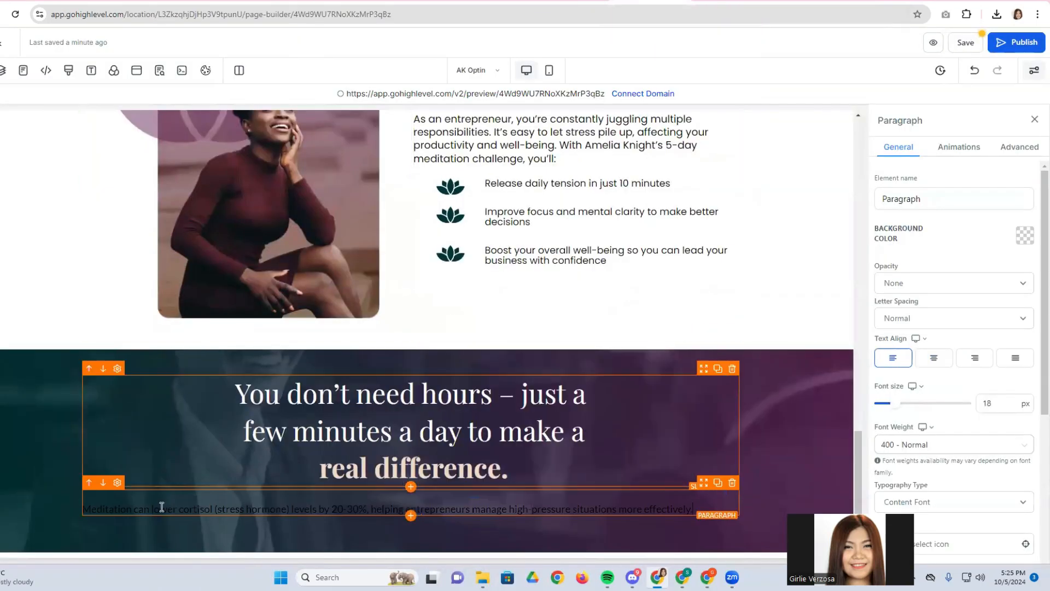
left_click(89, 507)
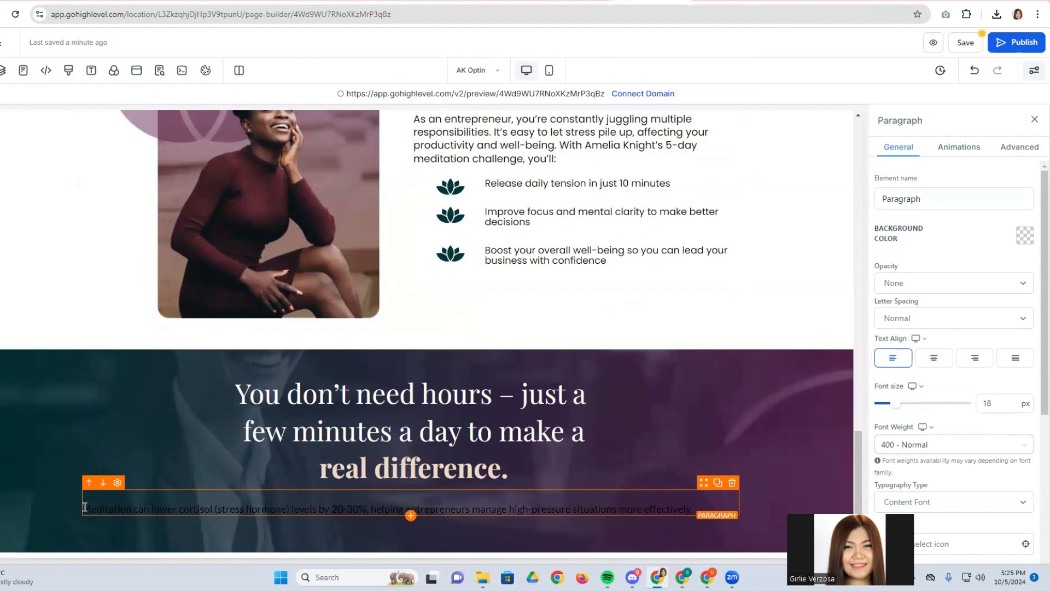
key("BackSpace")
Color the pasted meditation paragraph white and change its font to Poppins.
triple_click(81, 509)
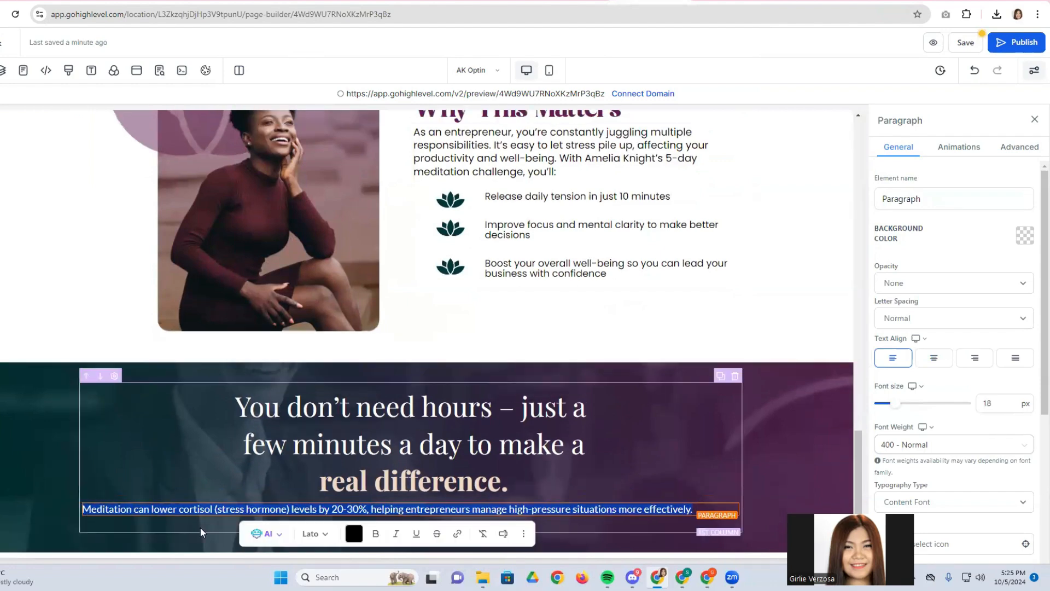
left_click(355, 534)
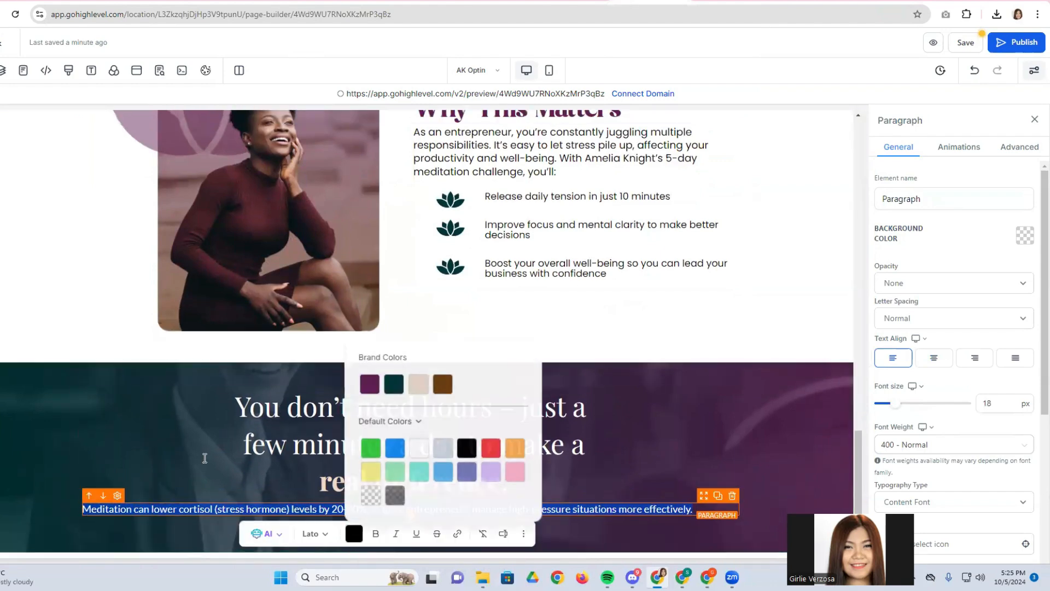
left_click(419, 448)
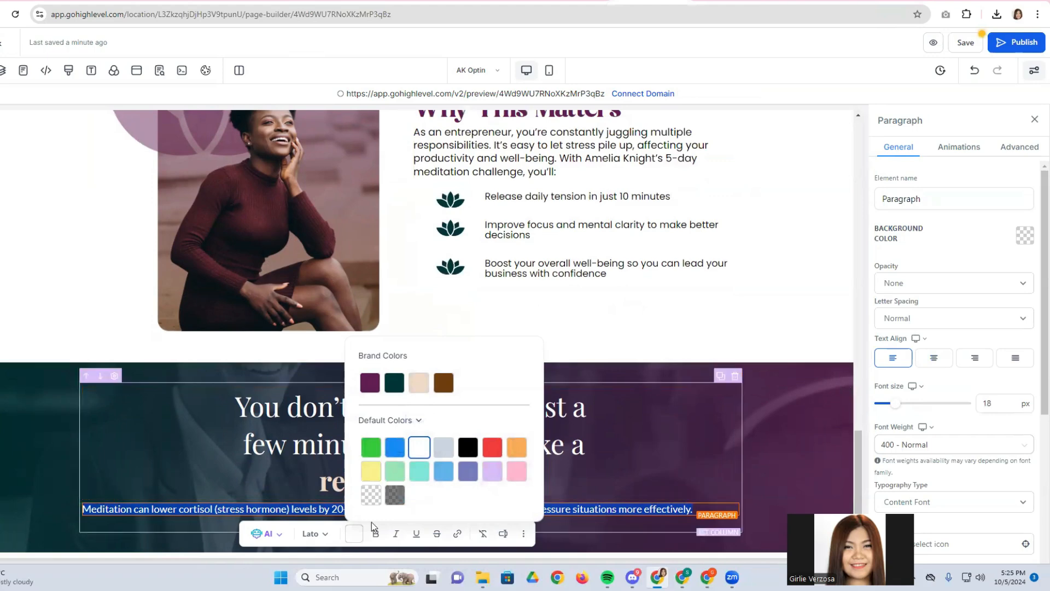
left_click(307, 540)
left_click(307, 540)
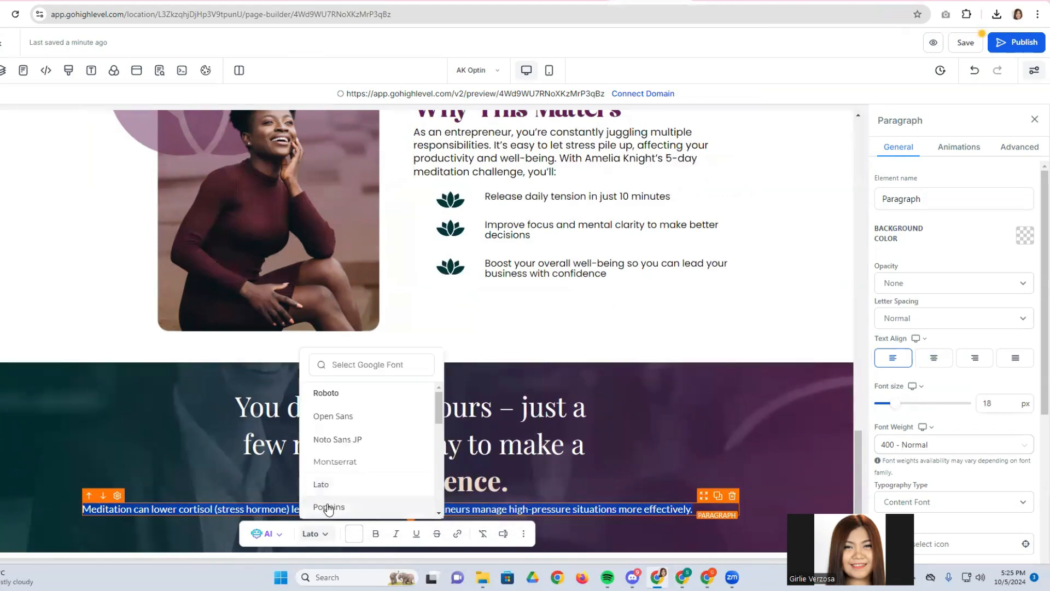
left_click(324, 504)
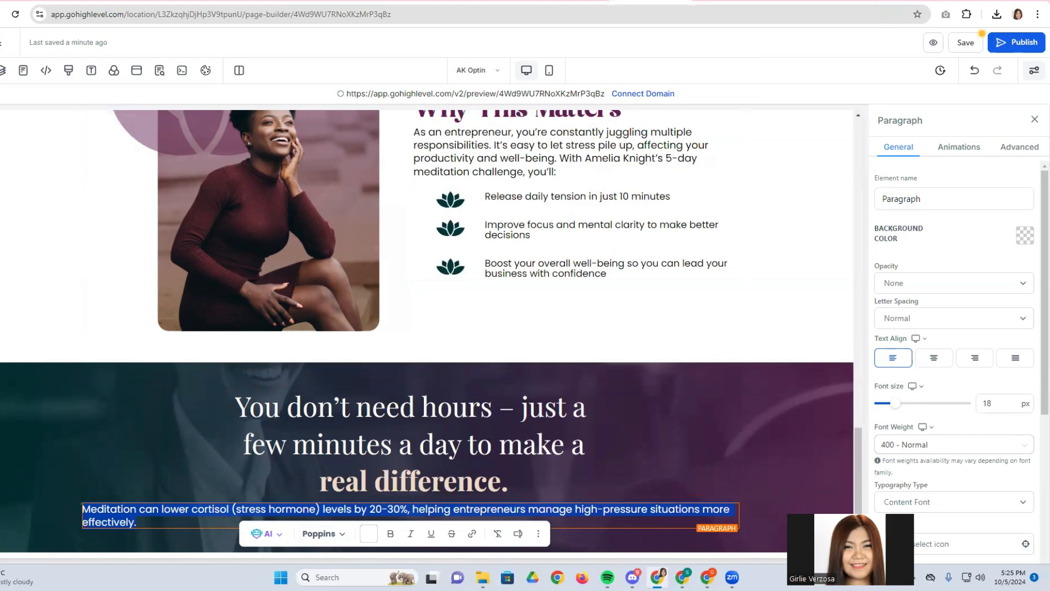
Following the Canva layout, break the meditation paragraph into three lines after "levels" and "manage", and center-align it.
left_click(340, 1)
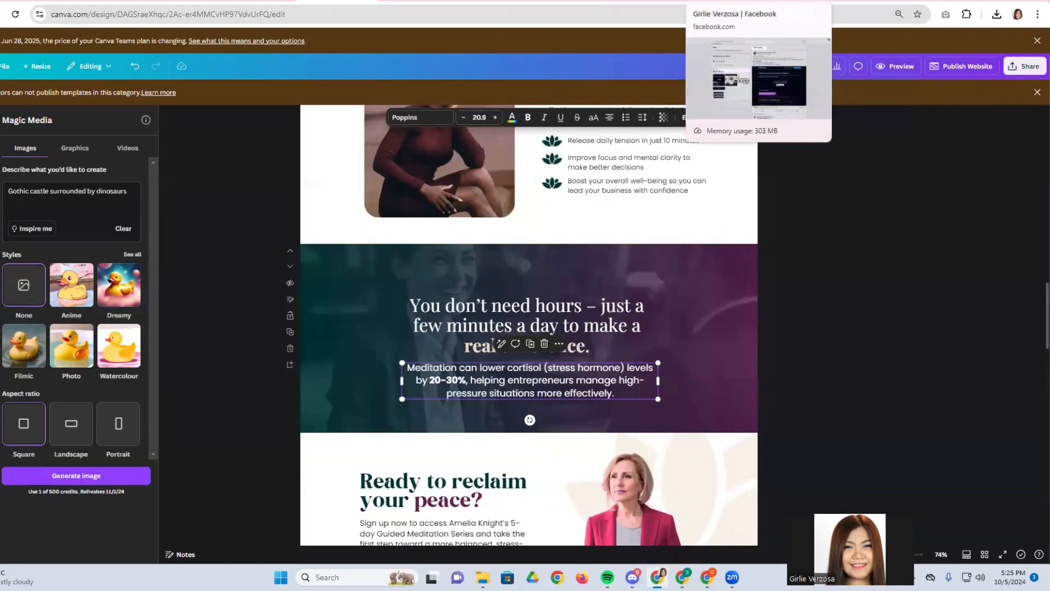
left_click(657, 1)
left_click(351, 510)
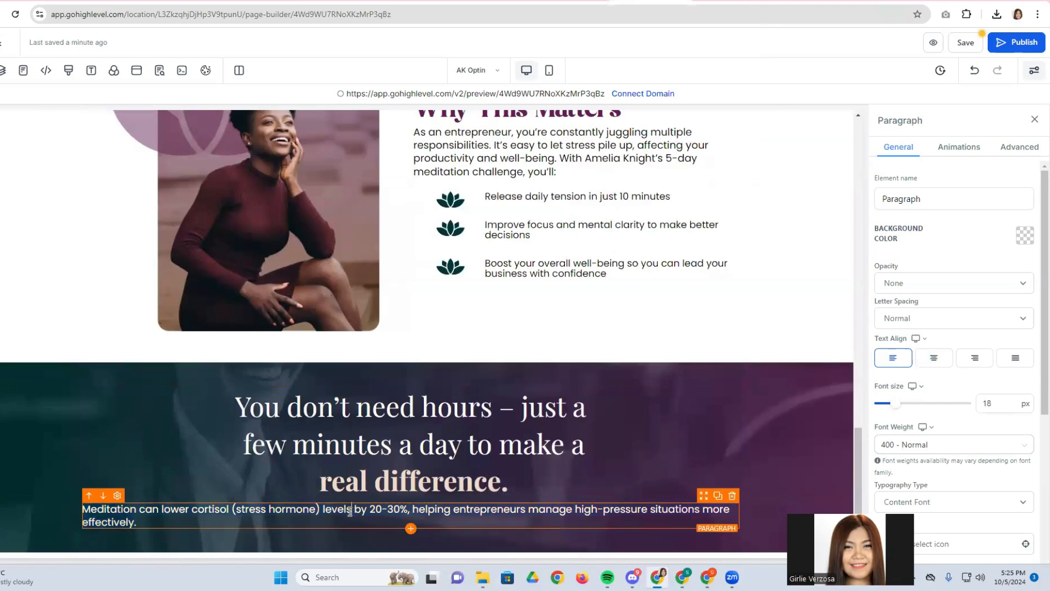
key("Return")
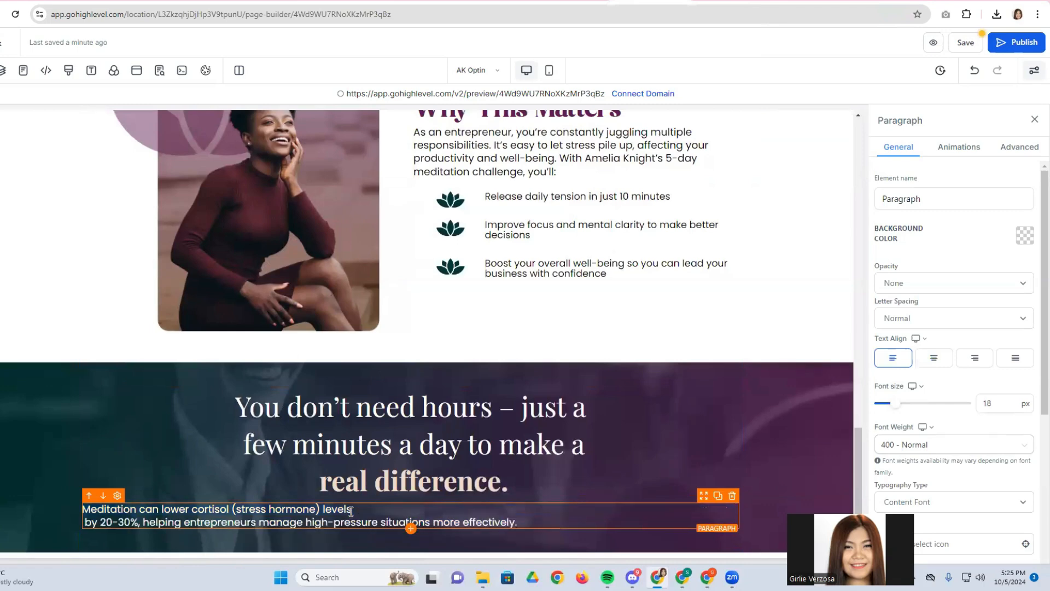
left_click(307, 522)
key("Return")
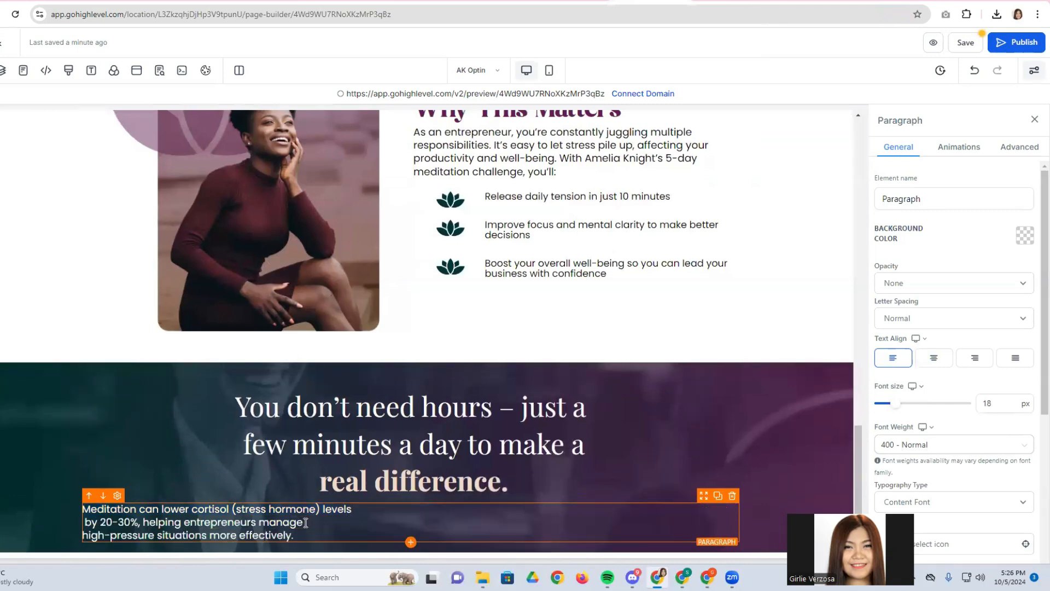
left_click(934, 358)
Set the meditation paragraph's font size to 26 px and compare it with the Canva design.
scroll(386, 519, "down", 1)
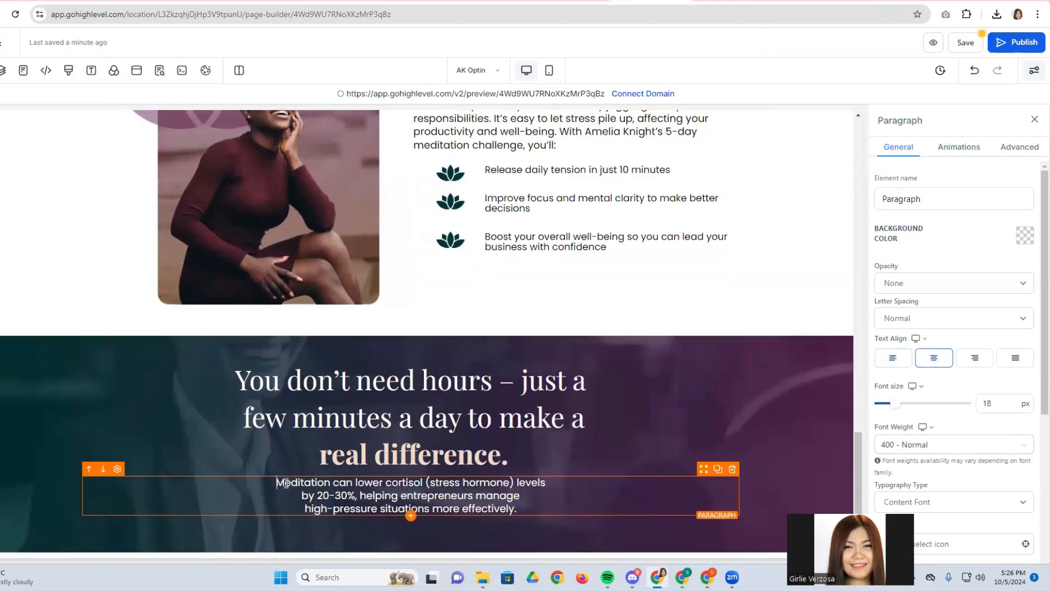
left_click_drag(276, 483, 535, 508)
scroll(948, 490, "down", 1)
left_click(998, 348)
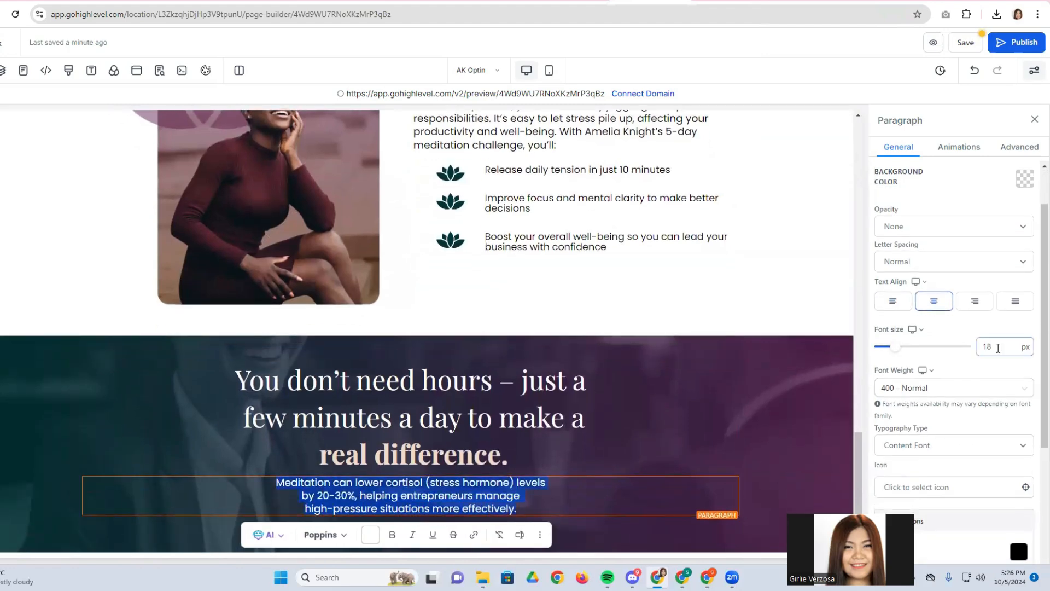
left_click_drag(998, 348, 936, 361)
type("26")
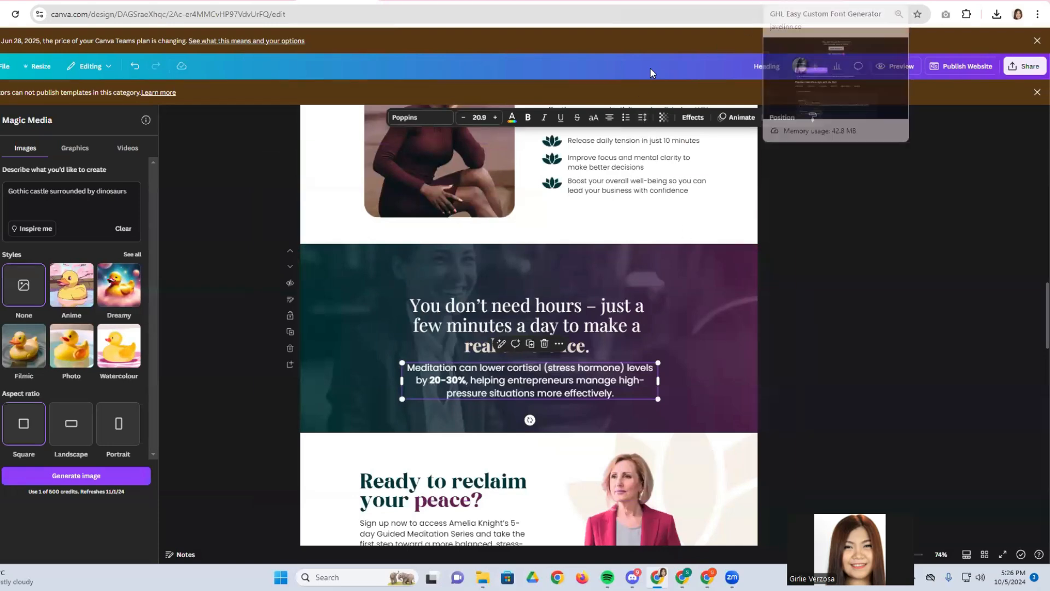
left_click(611, 2)
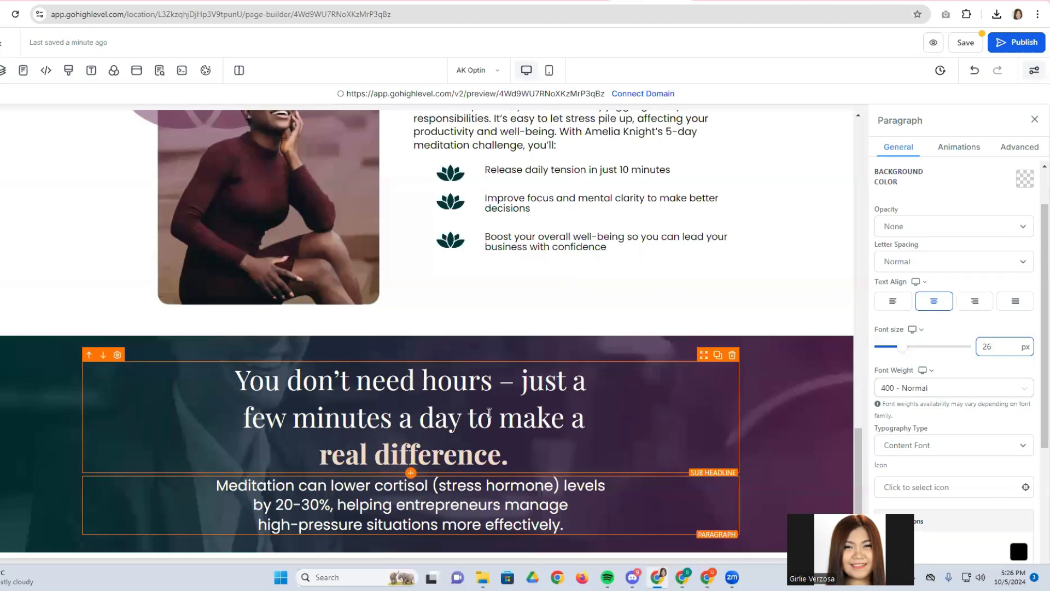
Make "20-30%" bold in the meditation paragraph of the dark section.
scroll(494, 416, "down", 1)
double_click(297, 499)
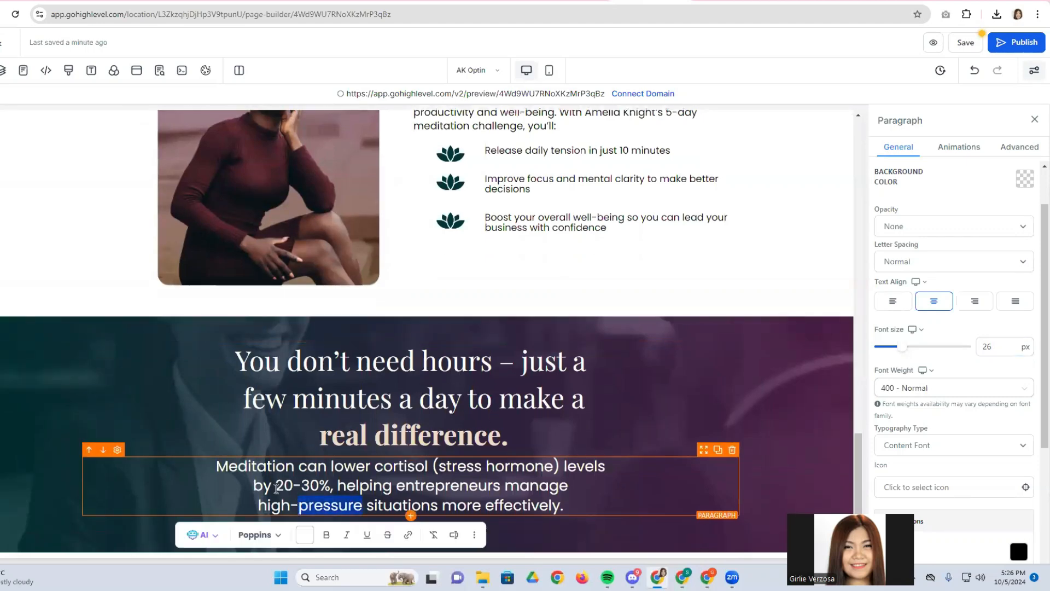
left_click(276, 487)
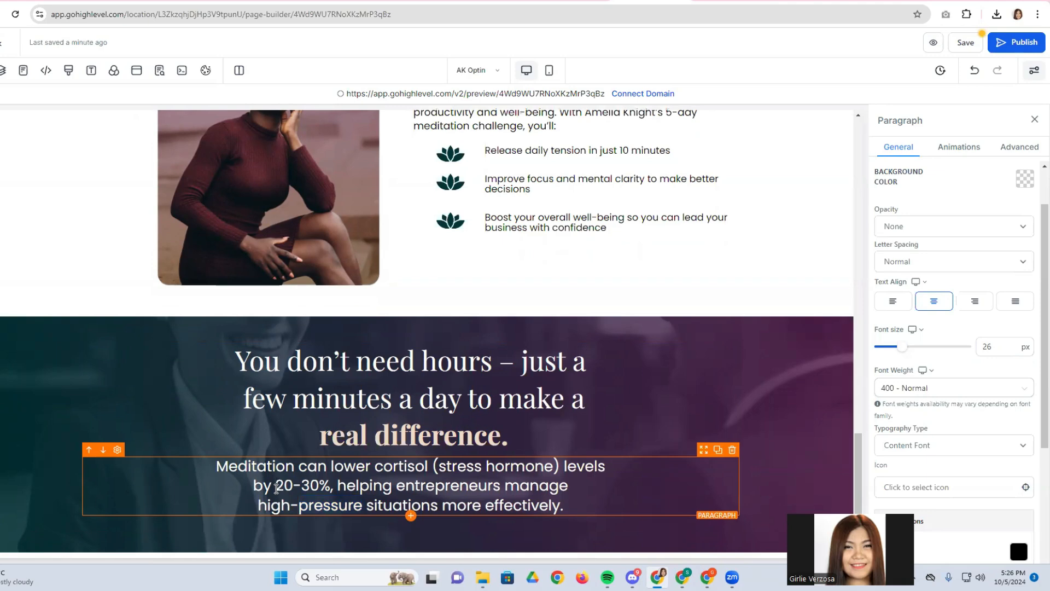
key("F1")
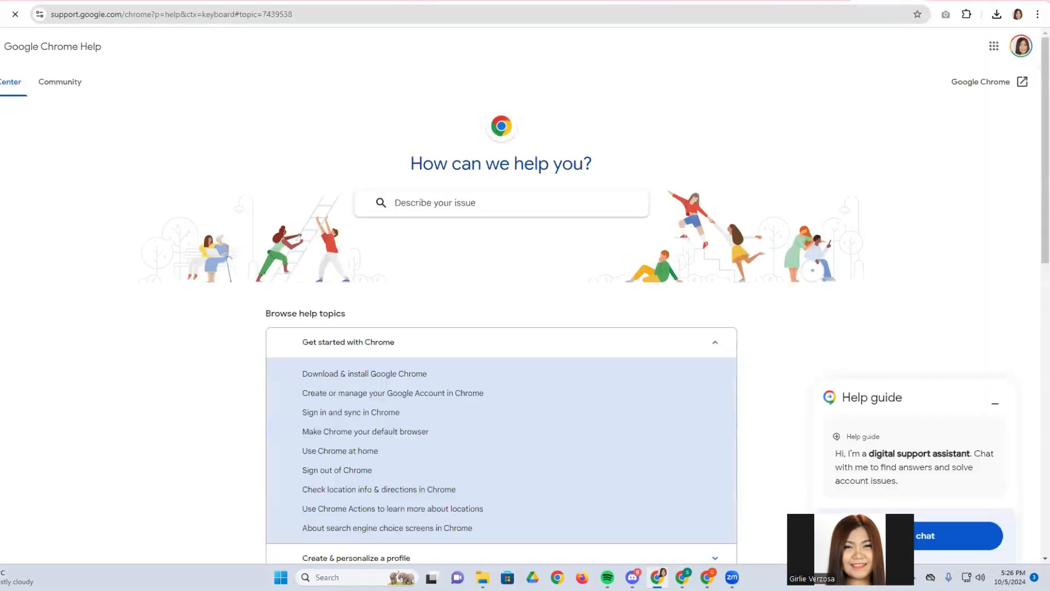
key("ctrl+w")
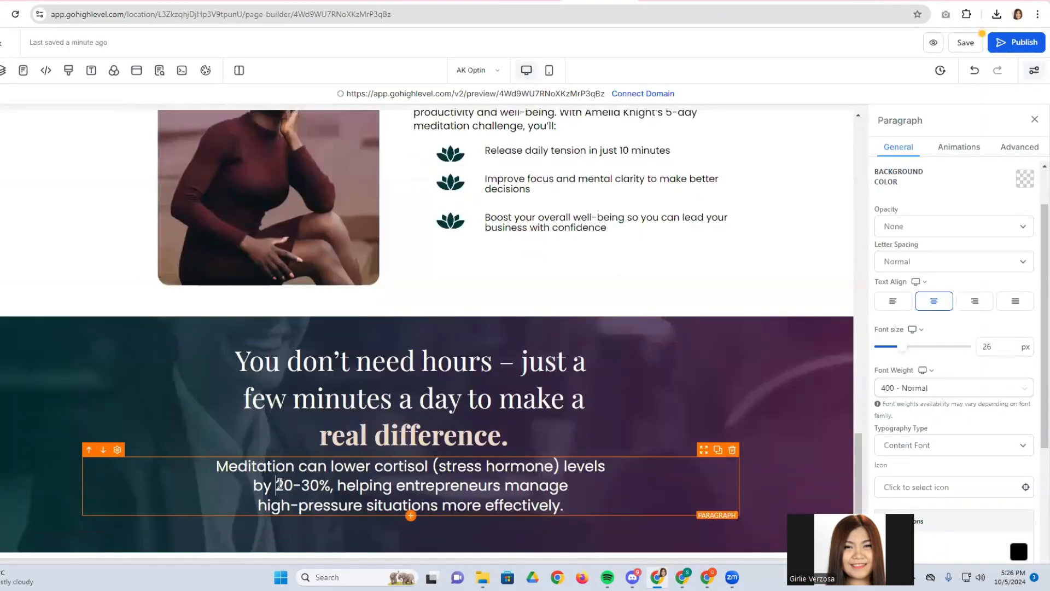
left_click_drag(275, 487, 331, 488)
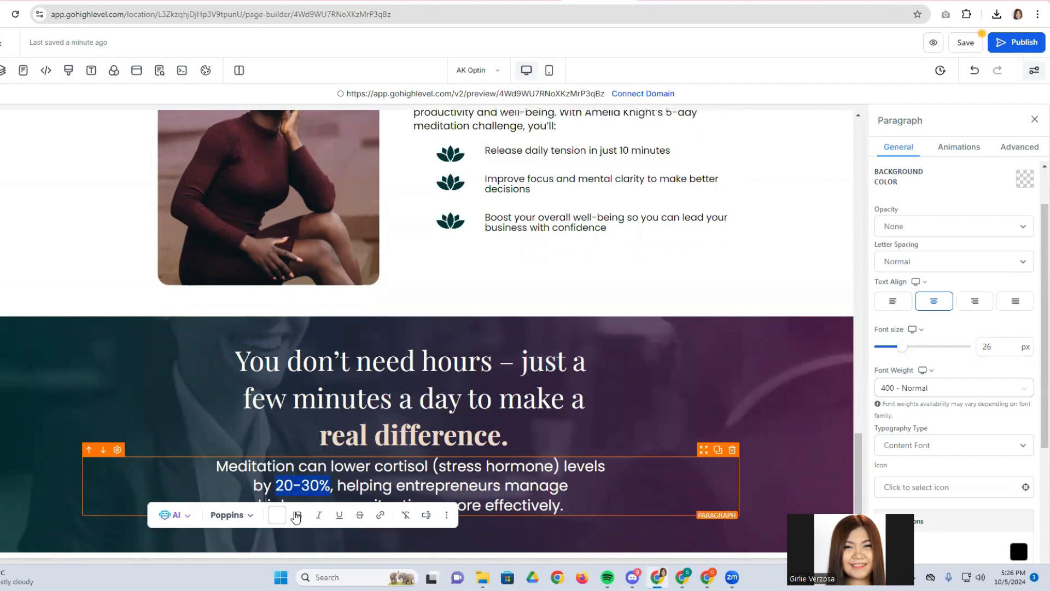
left_click(296, 515)
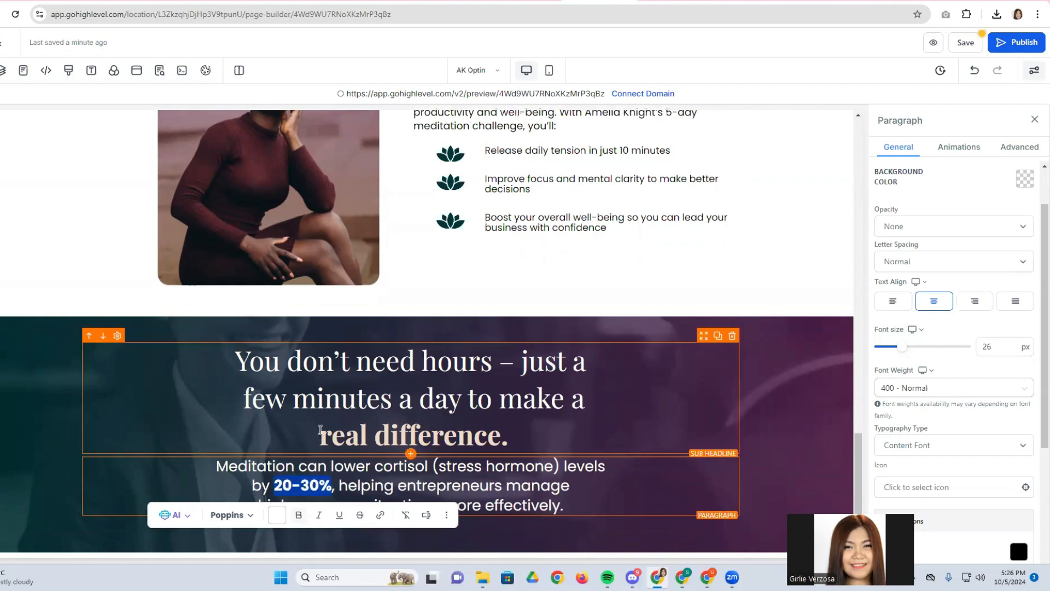
left_click(323, 432)
left_click_drag(313, 436, 502, 442)
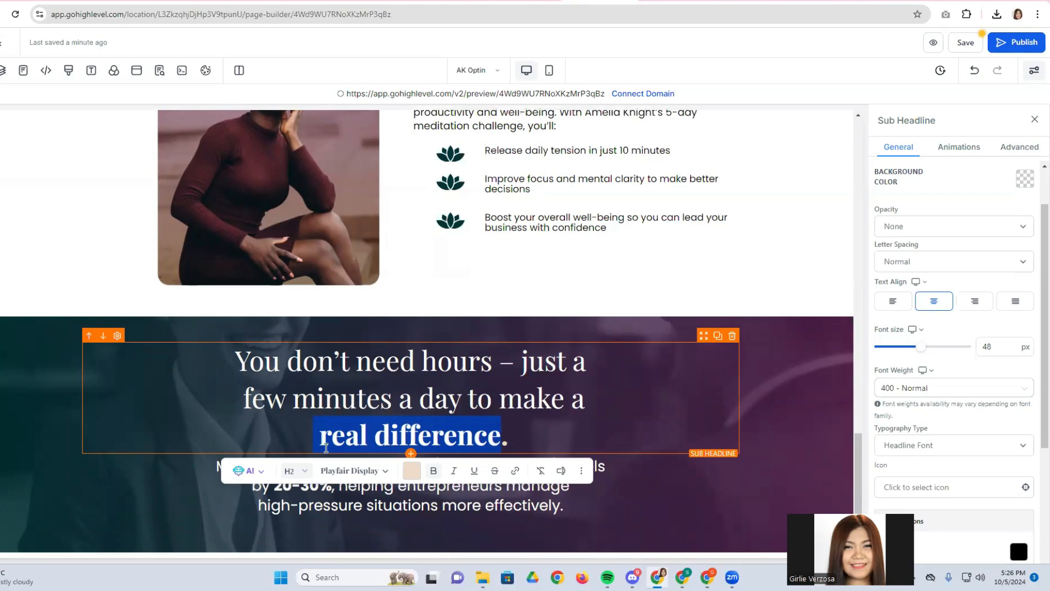
left_click(150, 461)
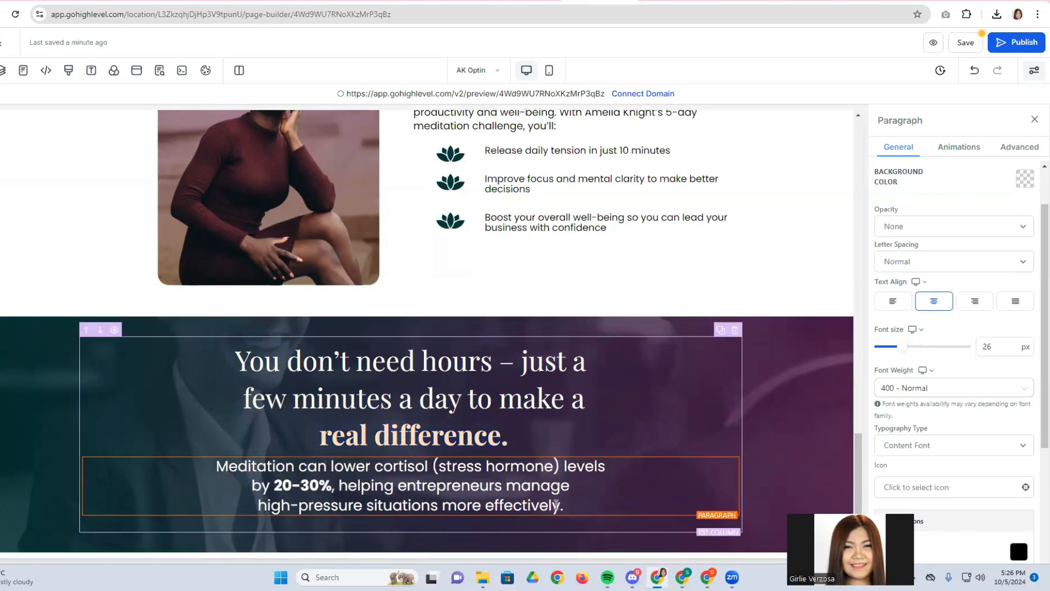
Set the top margin of the "You don't need hours" sub-headline to 40 px.
left_click(206, 370)
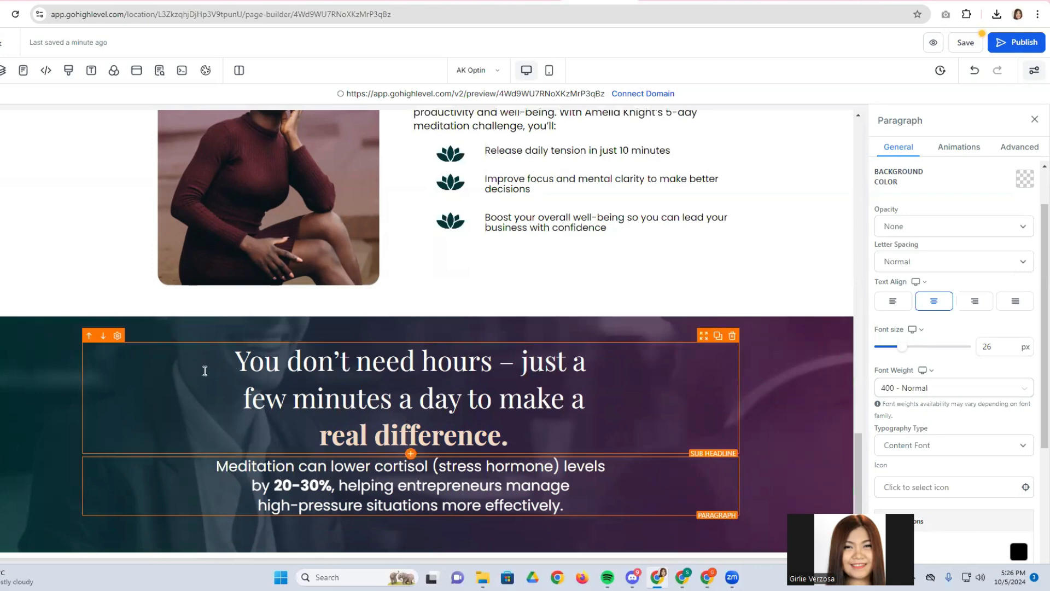
scroll(981, 462, "down", 3)
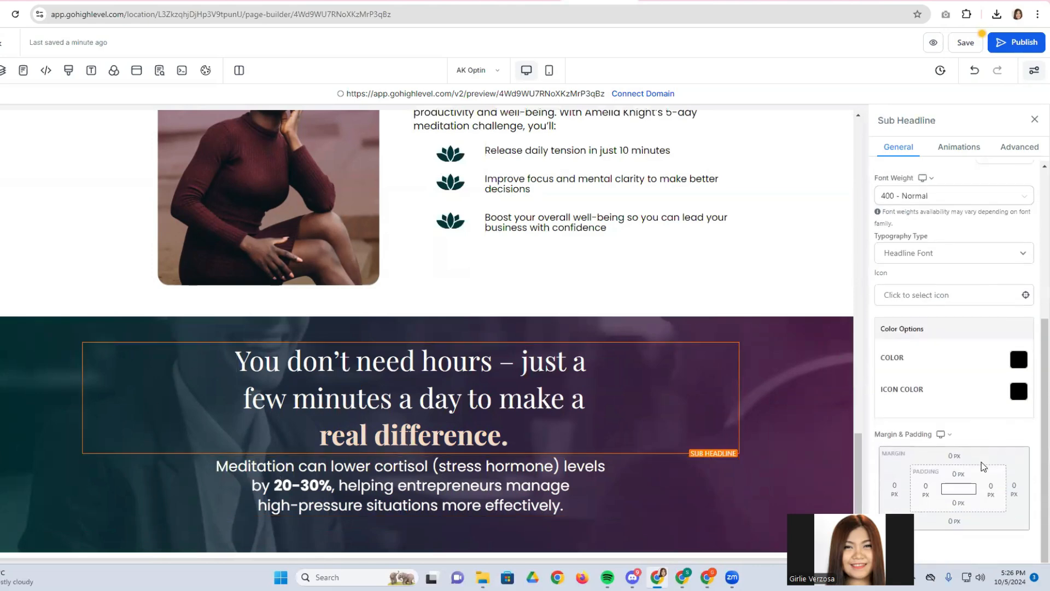
left_click(954, 455)
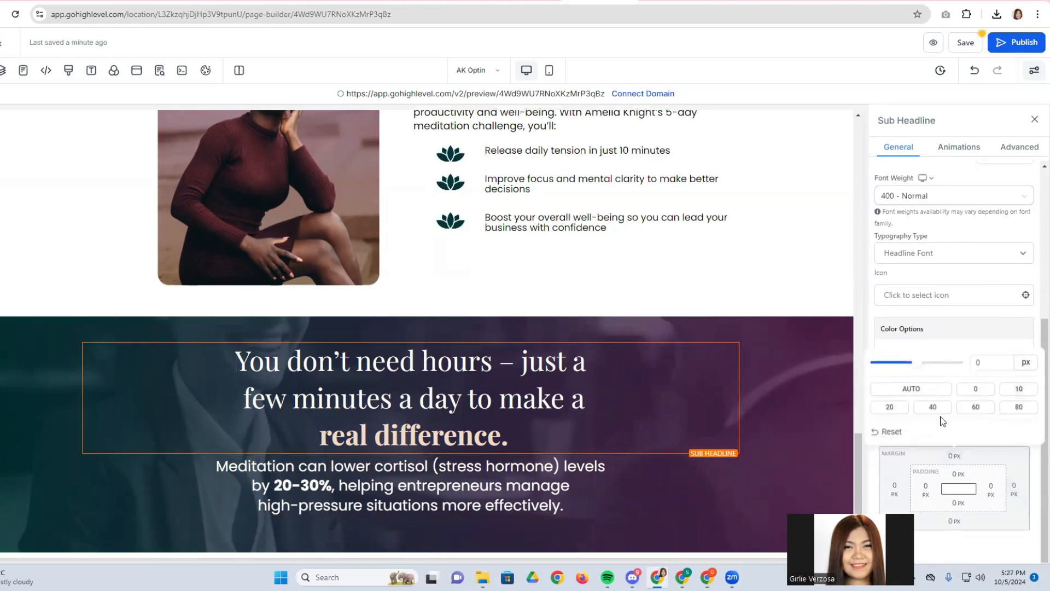
left_click(891, 408)
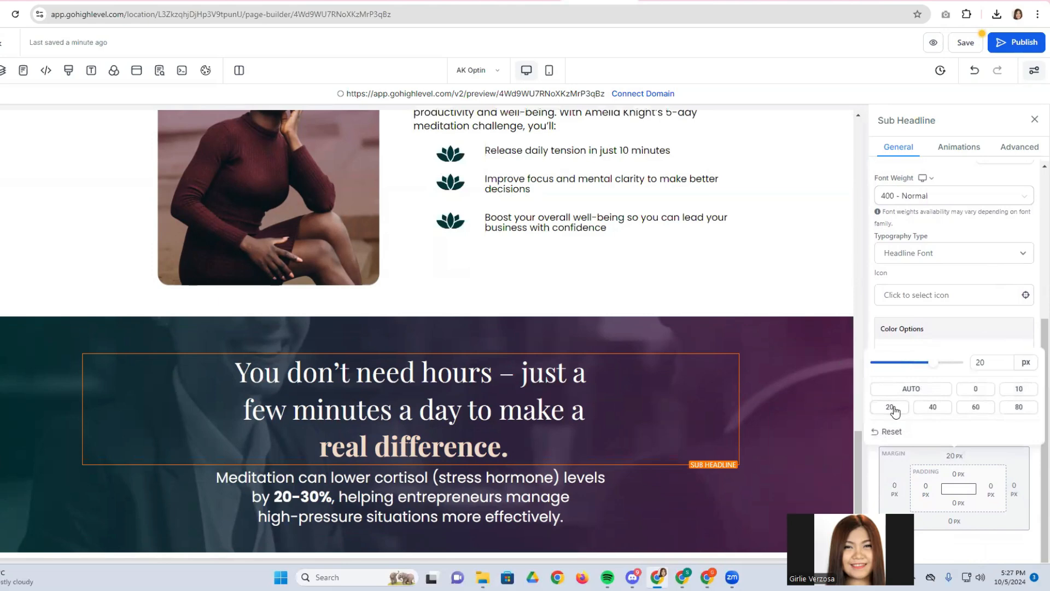
left_click(934, 408)
scroll(750, 422, "down", 1)
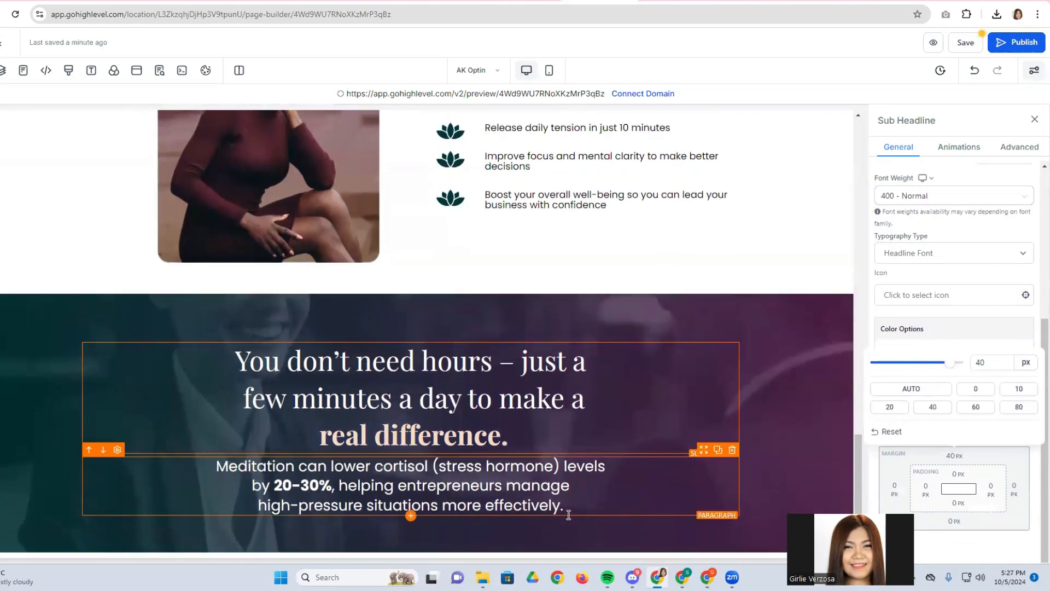
Set the dark section's column to a 40 px bottom margin and 60 px top padding.
left_click(567, 514)
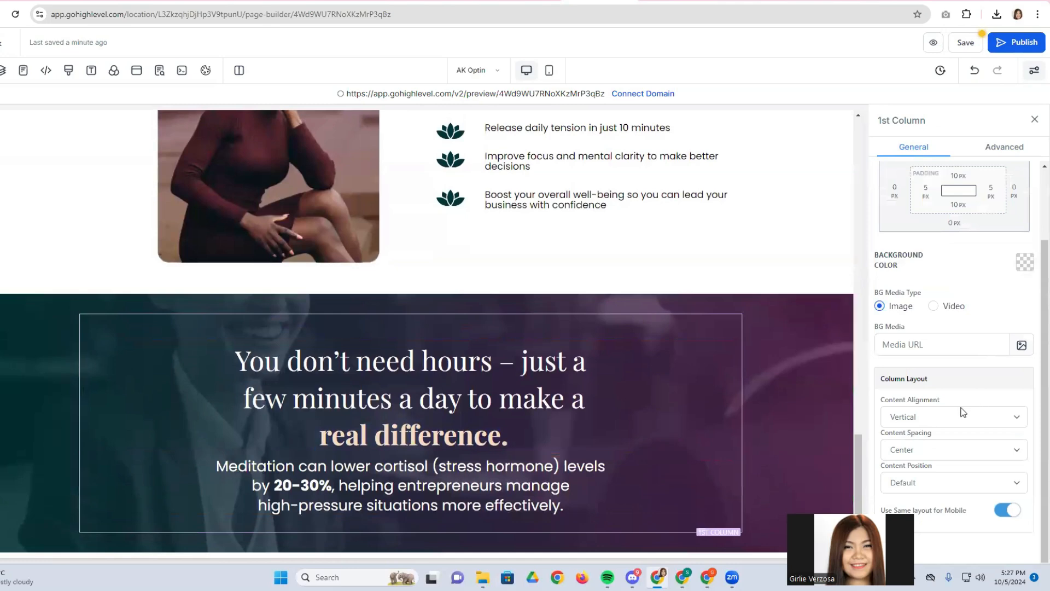
left_click(957, 225)
left_click(940, 298)
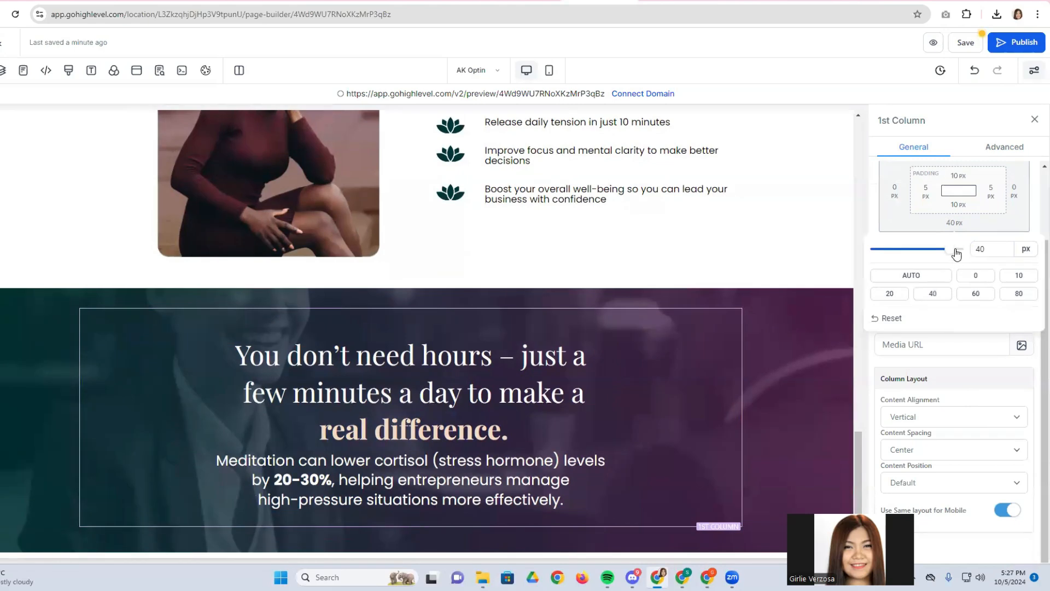
left_click(553, 316)
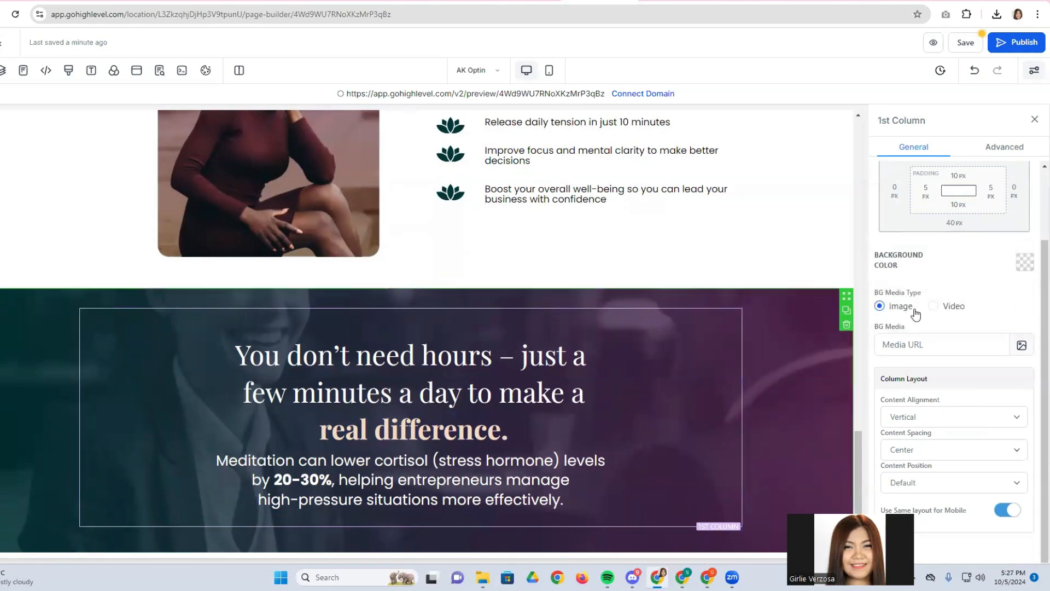
left_click(952, 181)
left_click(980, 228)
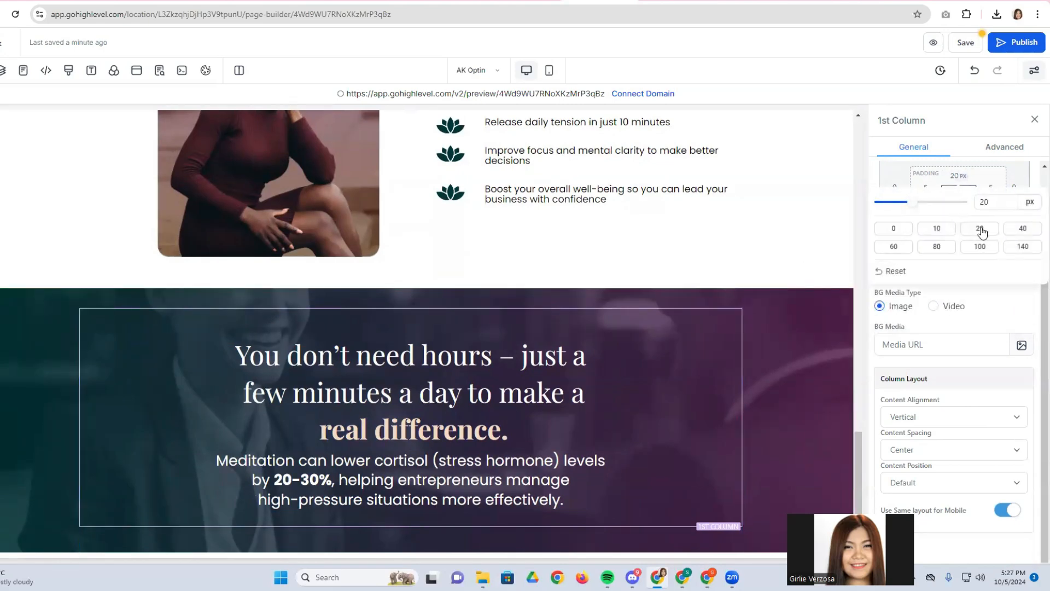
left_click(1022, 228)
left_click(894, 246)
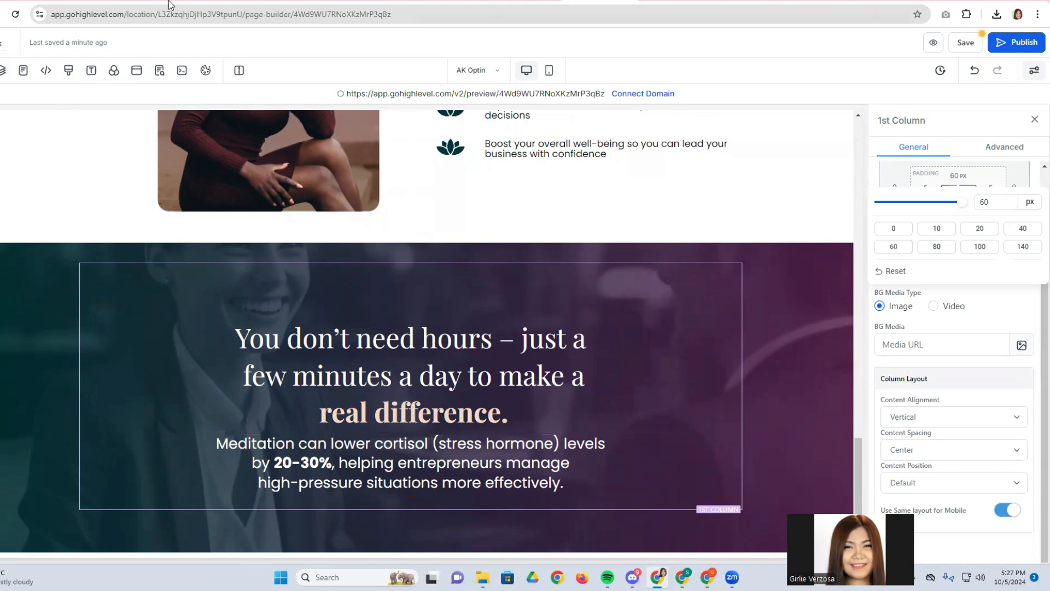
Check the "Ready to reclaim your peace?" section in the Canva design, and add an empty section below the dark section in the page builder.
left_click(294, 2)
scroll(422, 300, "down", 4)
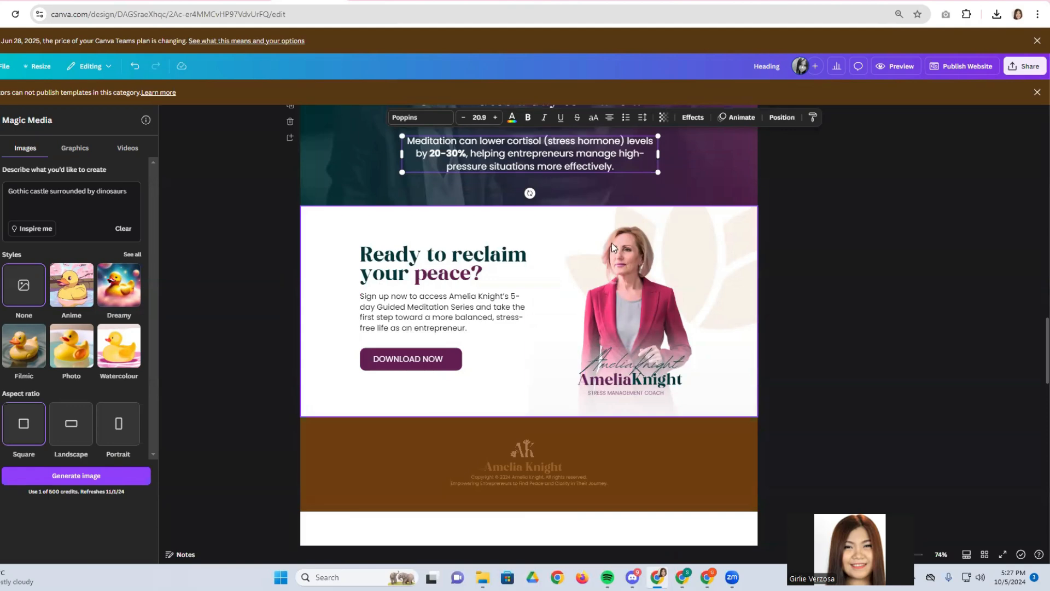
left_click(585, 2)
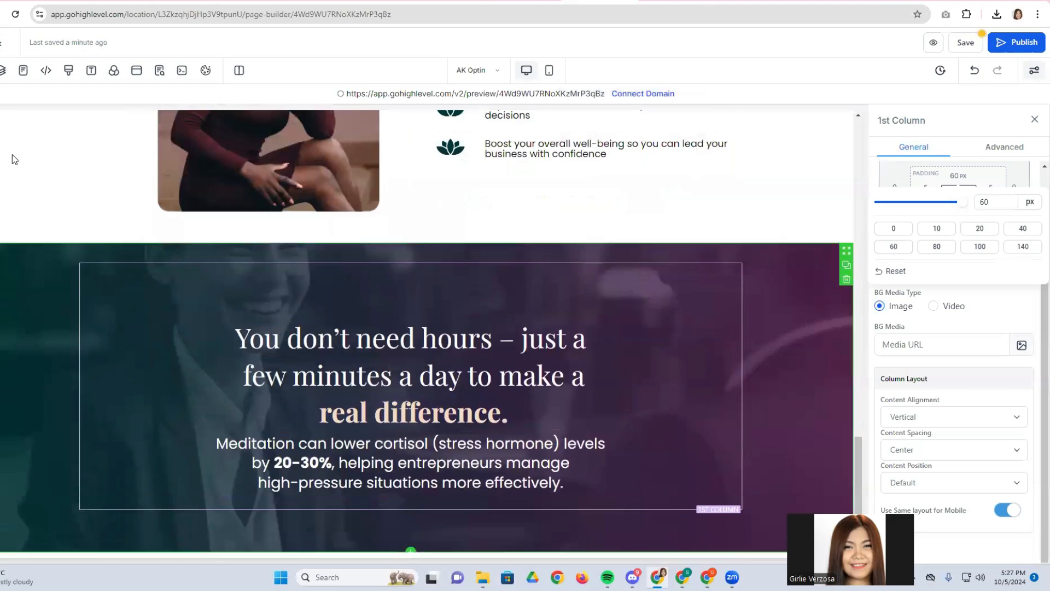
left_click(3, 70)
right_click(52, 208)
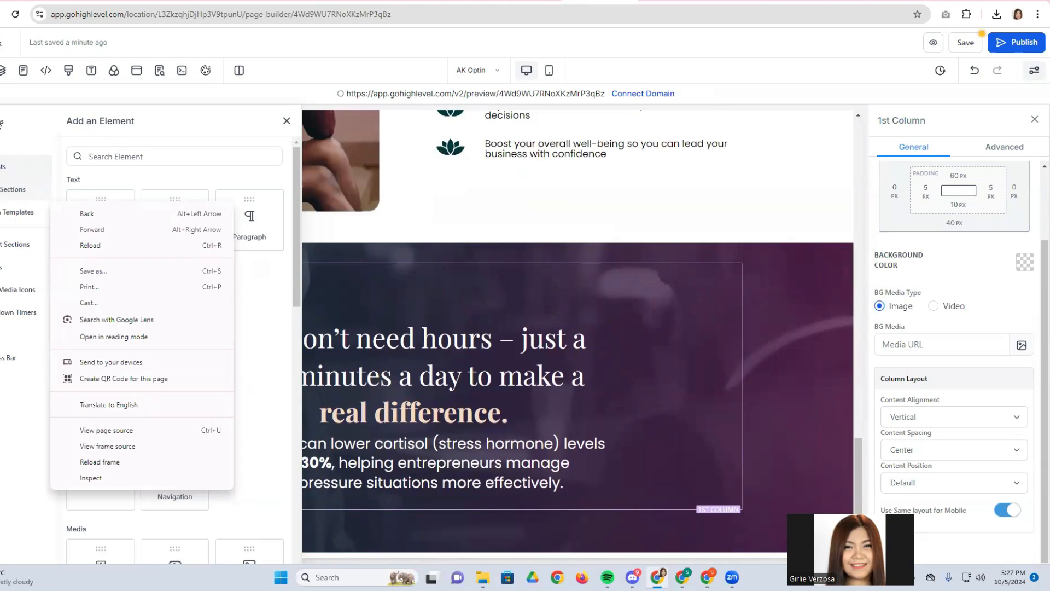
left_click(2, 124)
left_click_drag(121, 176, 383, 509)
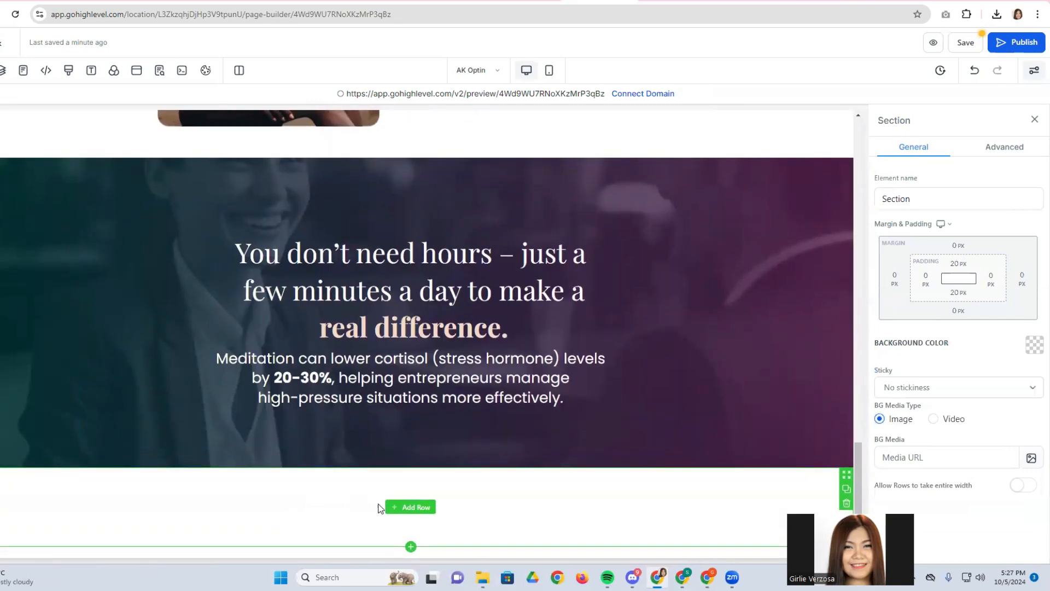
Give the new section the pale flower-pattern background image from the 001 folder inside Template Shop in Media Storage.
left_click(1031, 459)
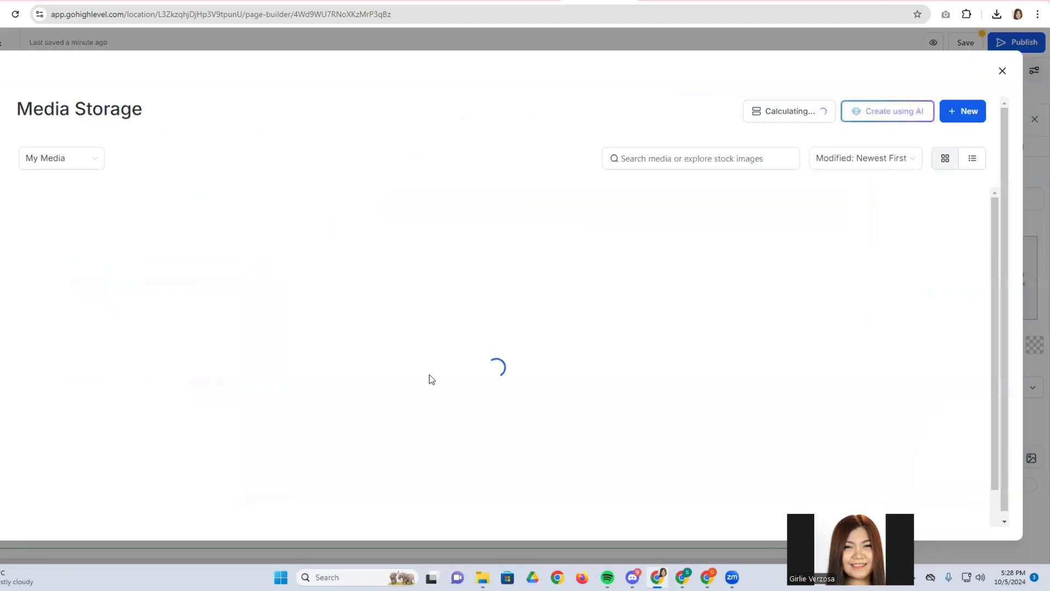
left_click(248, 201)
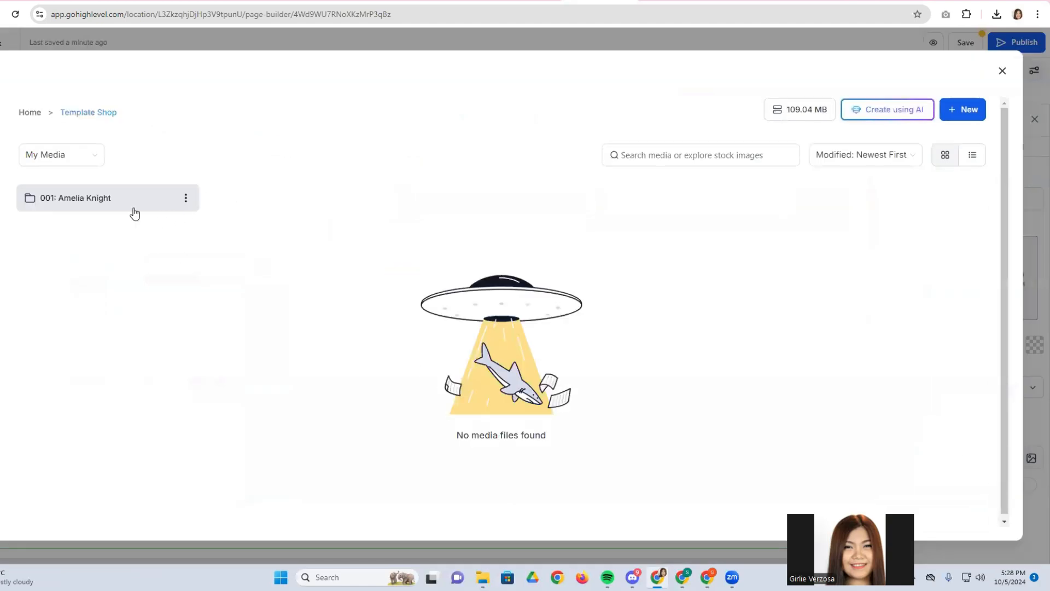
left_click(130, 212)
scroll(544, 366, "down", 3)
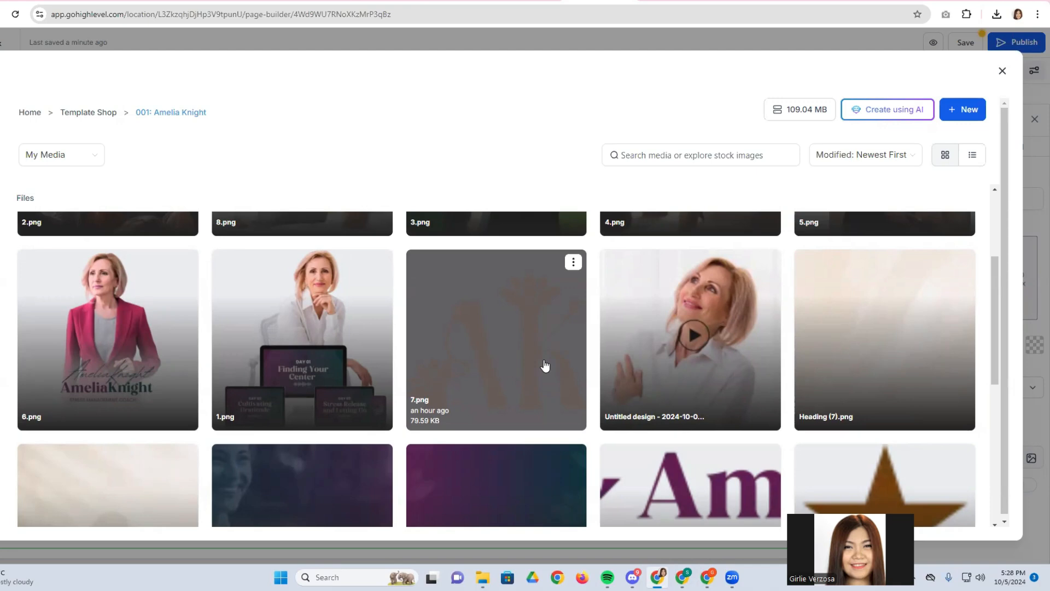
scroll(545, 362, "up", 3)
scroll(548, 368, "down", 6)
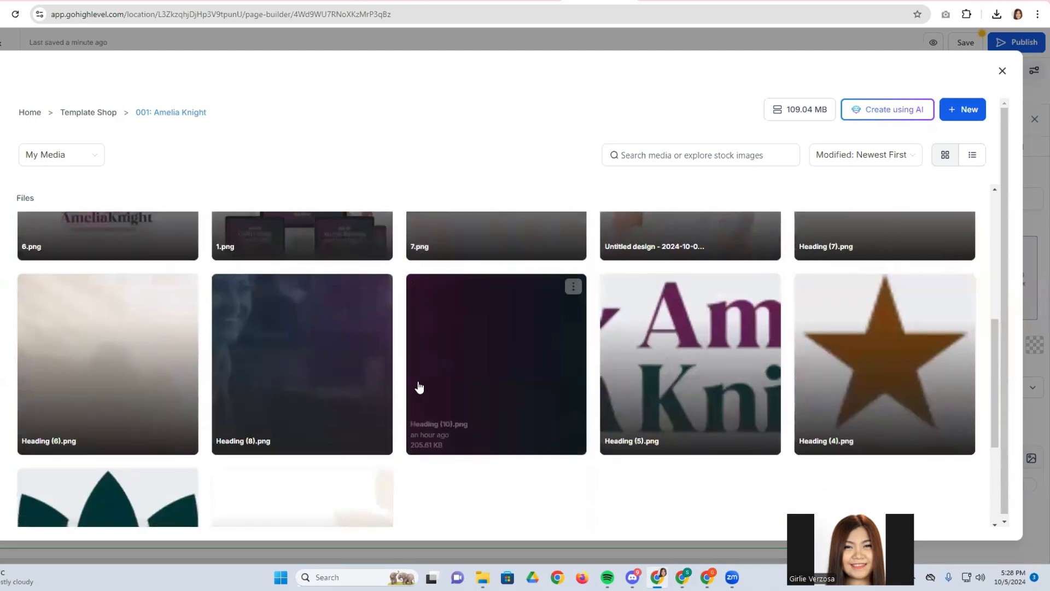
scroll(548, 411, "down", 3)
left_click(356, 394)
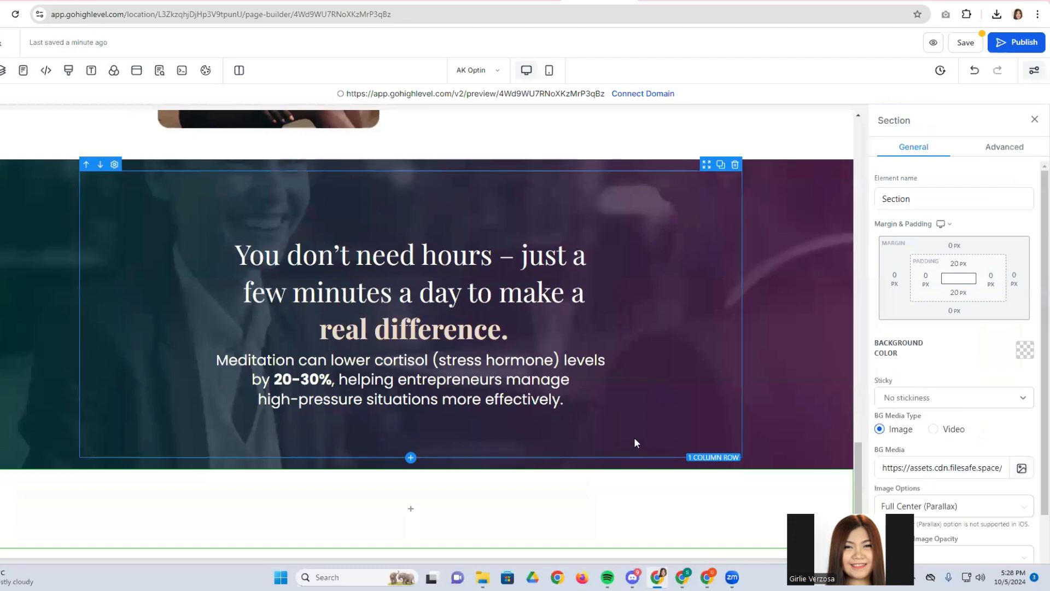
Change the new section's background image option to Full Center.
scroll(552, 487, "down", 1)
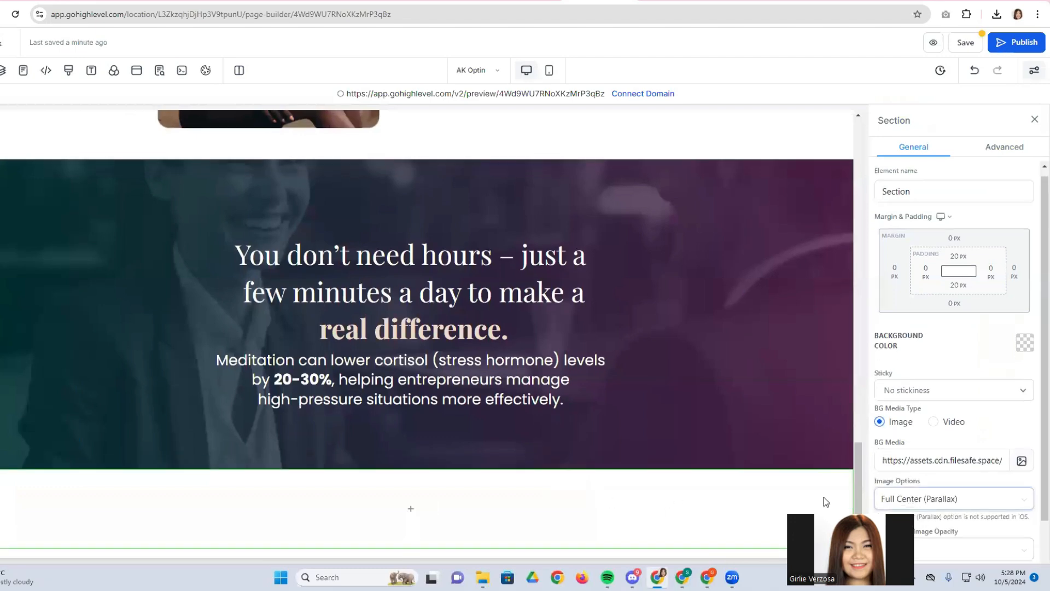
scroll(930, 493, "down", 1)
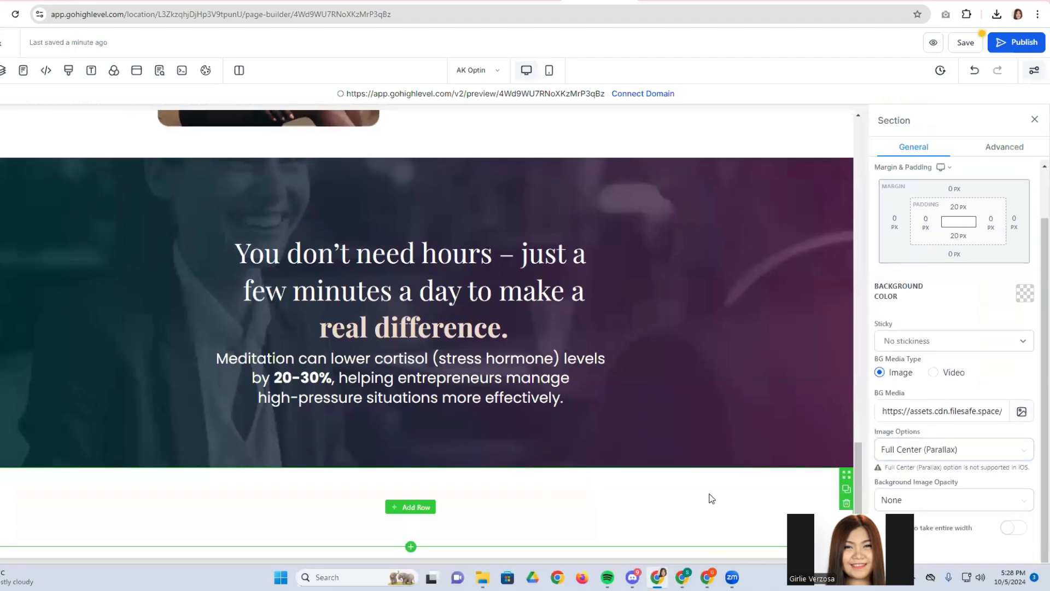
left_click(1022, 451)
left_click(921, 326)
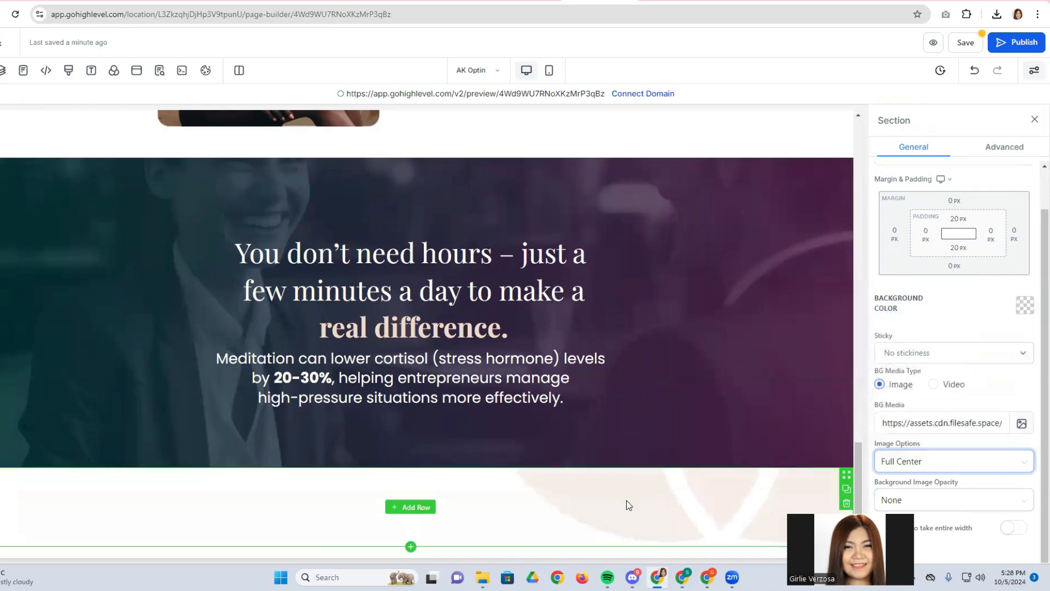
Add a two-column row to the new section and place an image element in its second column.
left_click(415, 508)
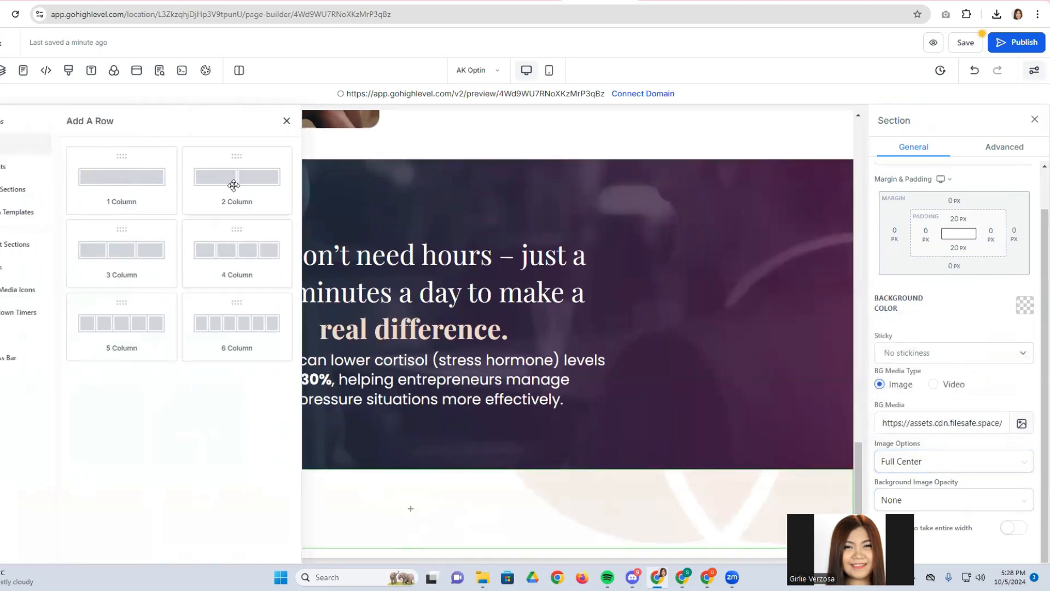
left_click_drag(236, 183, 377, 553)
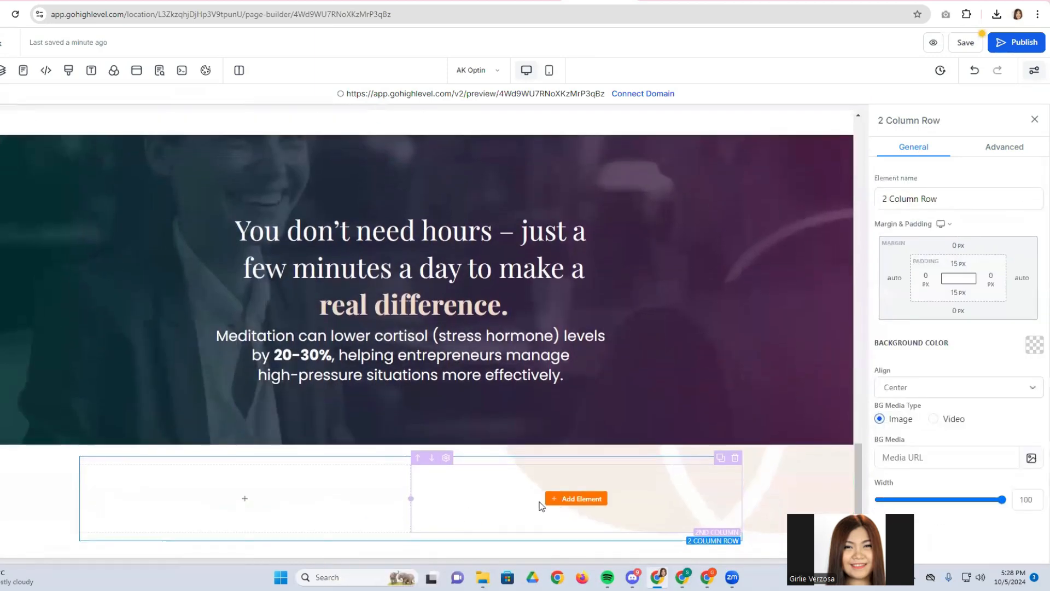
left_click(577, 498)
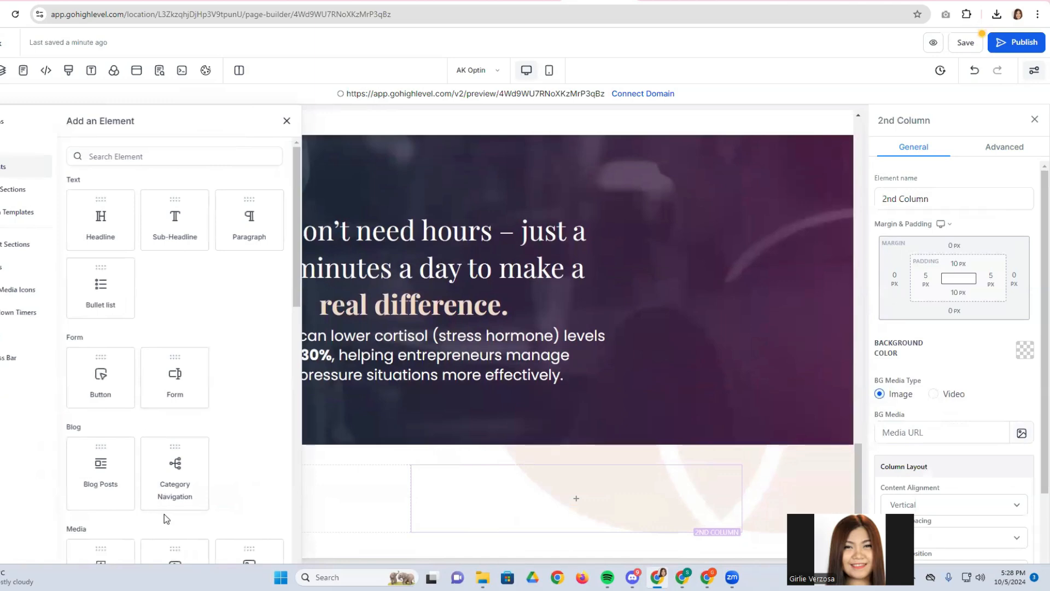
scroll(164, 514, "down", 4)
left_click_drag(250, 378, 494, 539)
Fill the second column's image element with 6.png from the 001 folder inside Template Shop in Media Storage.
left_click(1011, 511)
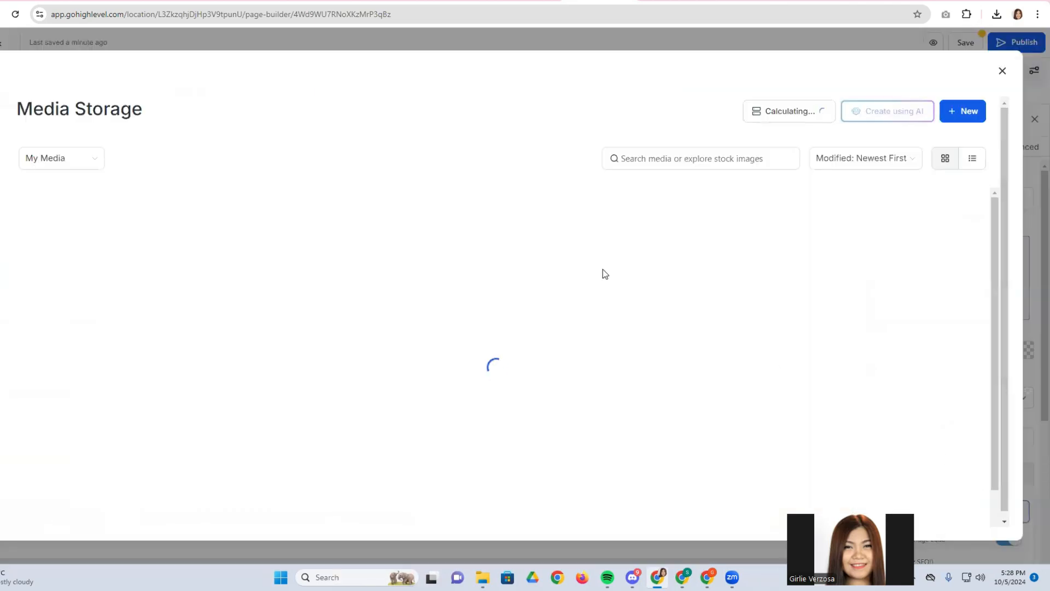
left_click(250, 203)
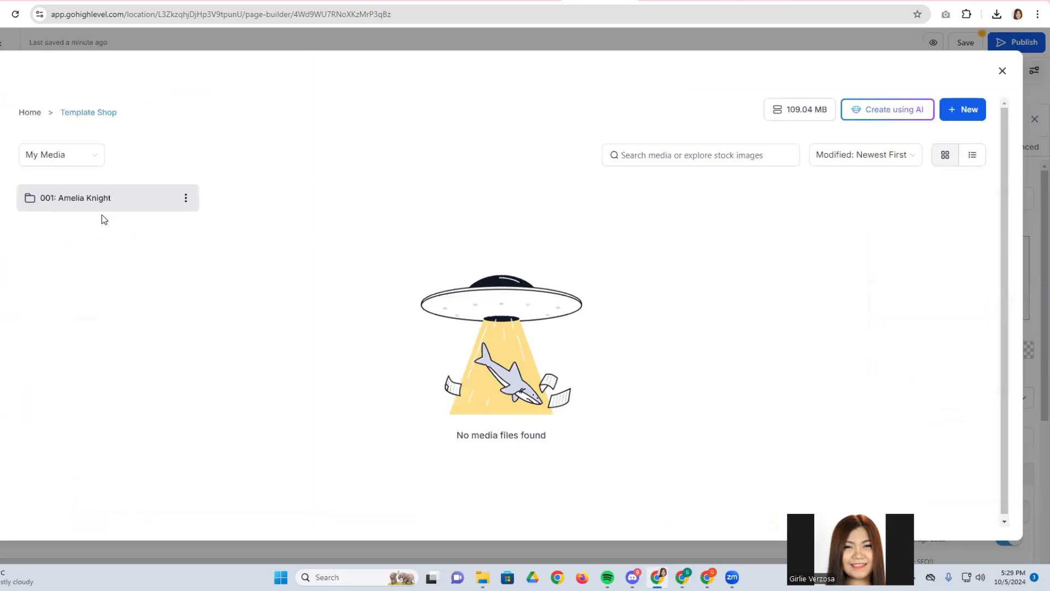
left_click(103, 197)
scroll(393, 345, "down", 3)
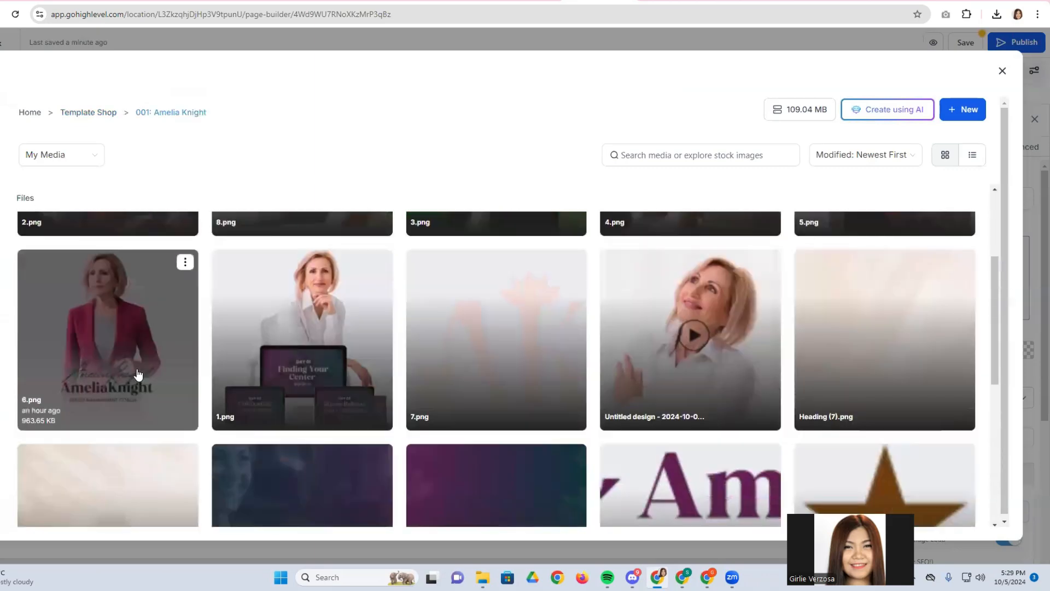
left_click(136, 374)
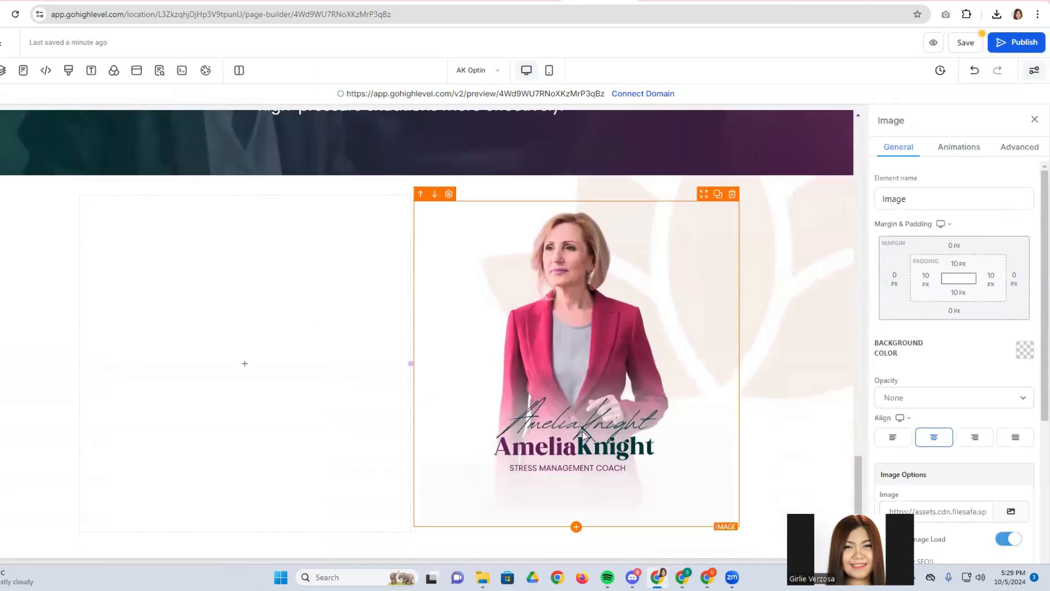
scroll(319, 418, "up", 5)
scroll(324, 413, "down", 5)
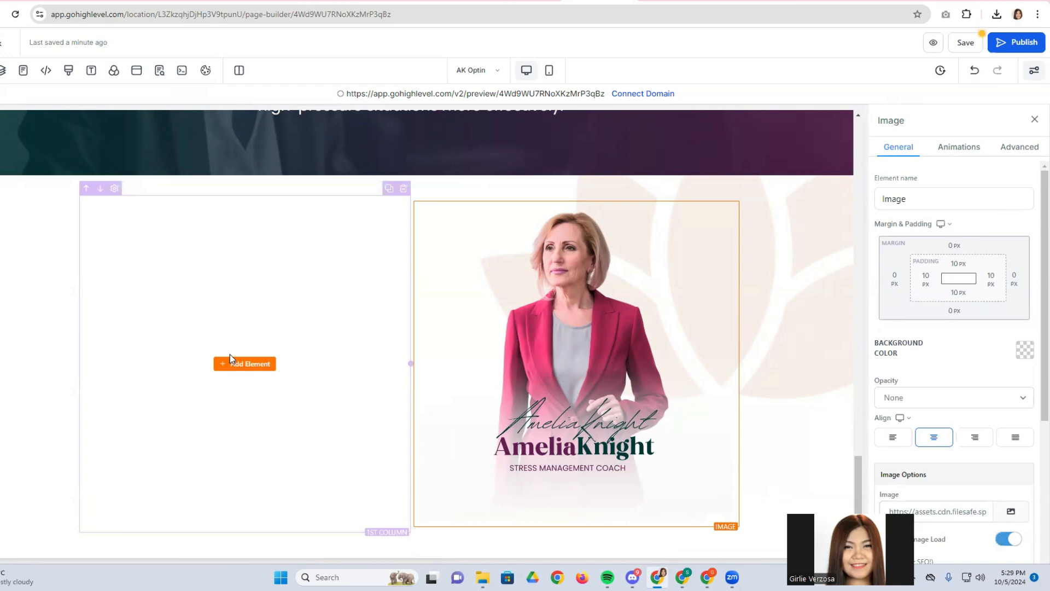
Check the section's heading in the Canva design, and duplicate the "Why This Matters" headline into the new section's empty first column in the page builder.
left_click(312, 2)
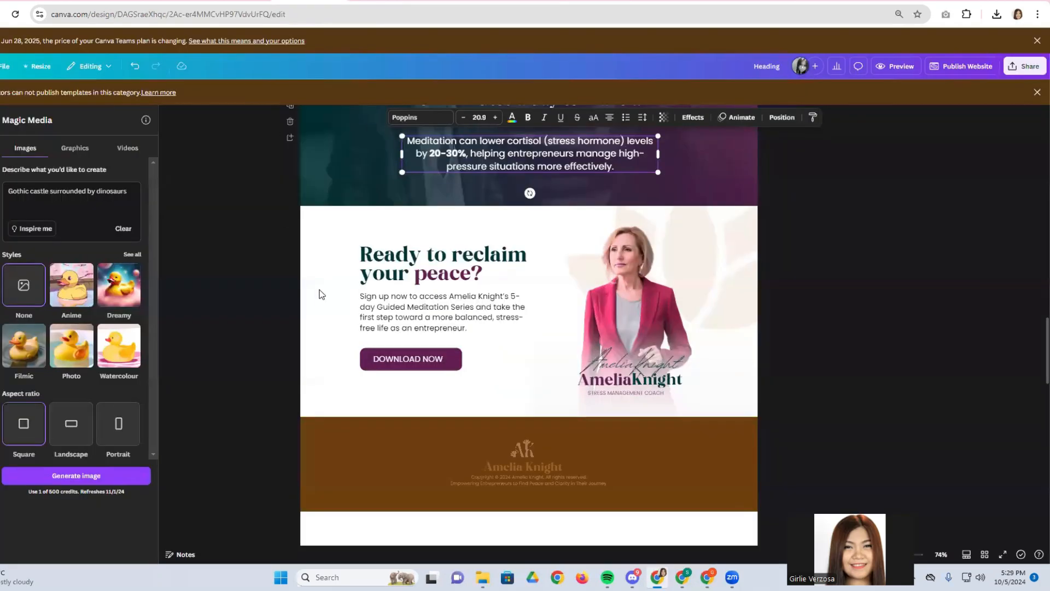
left_click(384, 278)
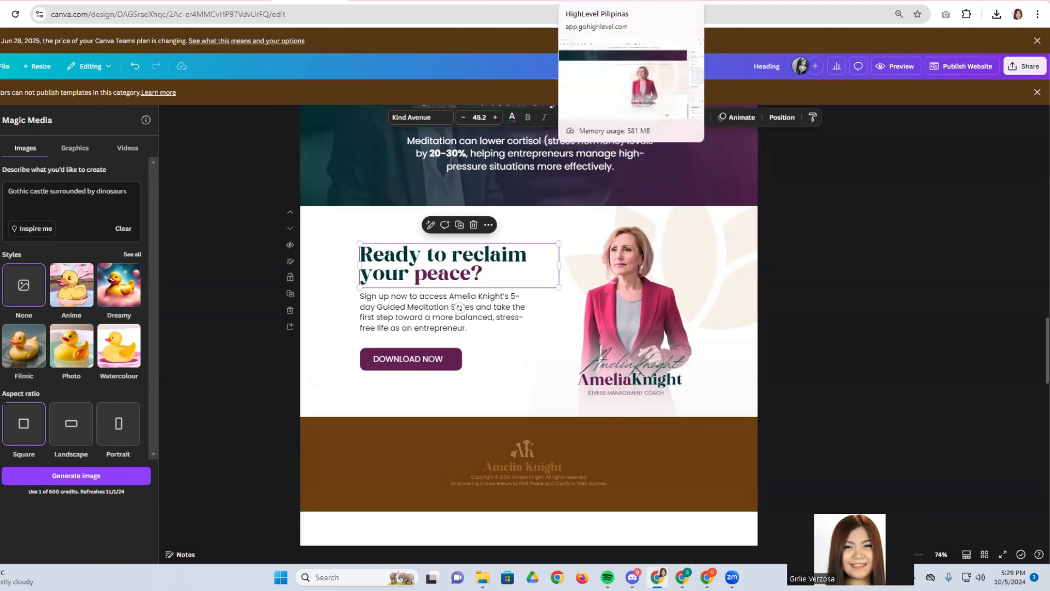
left_click(602, 1)
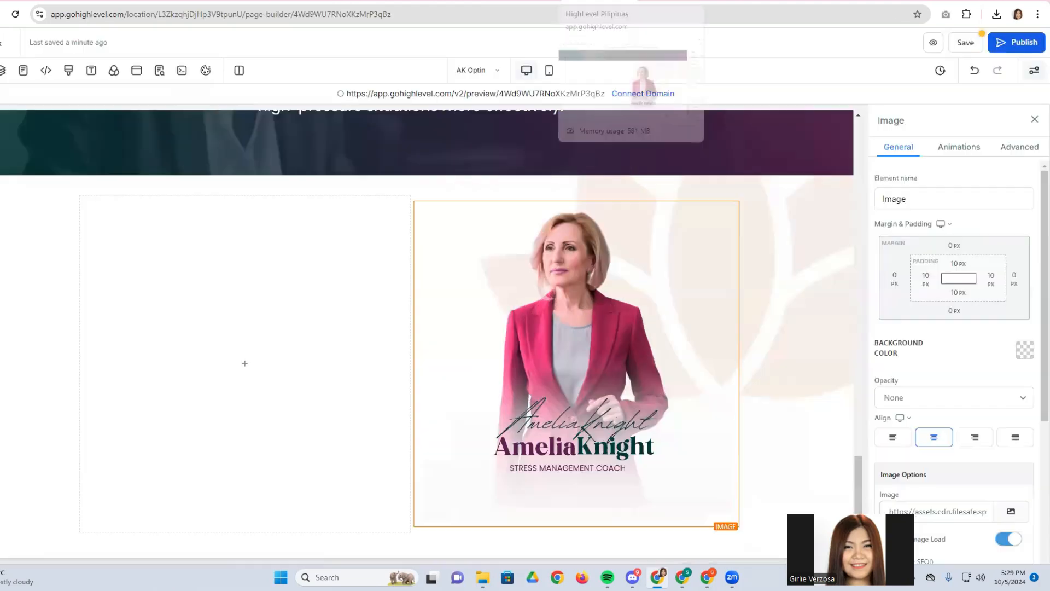
scroll(566, 273, "up", 9)
scroll(558, 273, "up", 5)
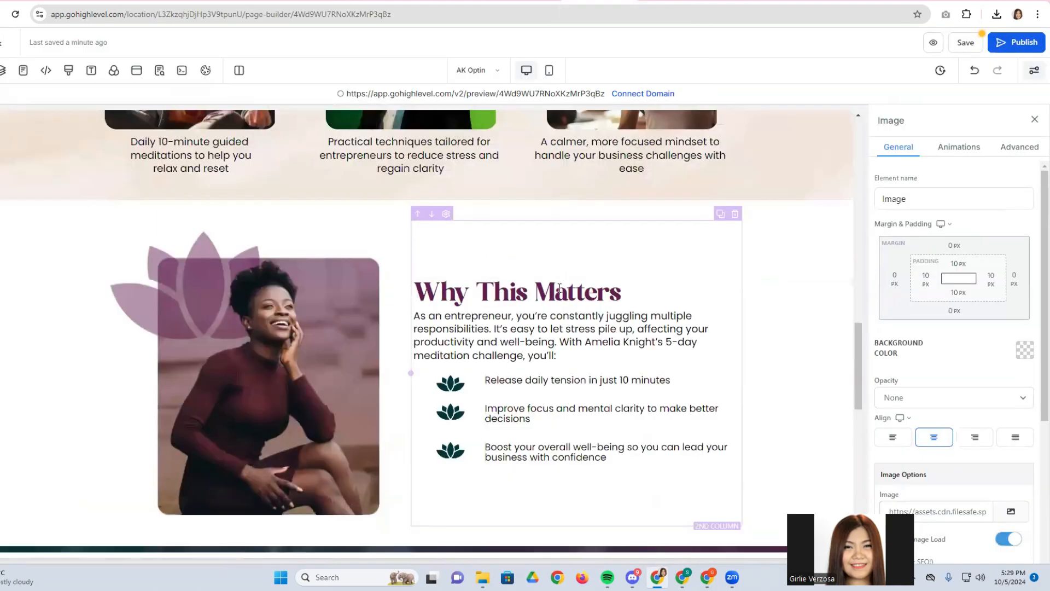
left_click(575, 345)
left_click(717, 333)
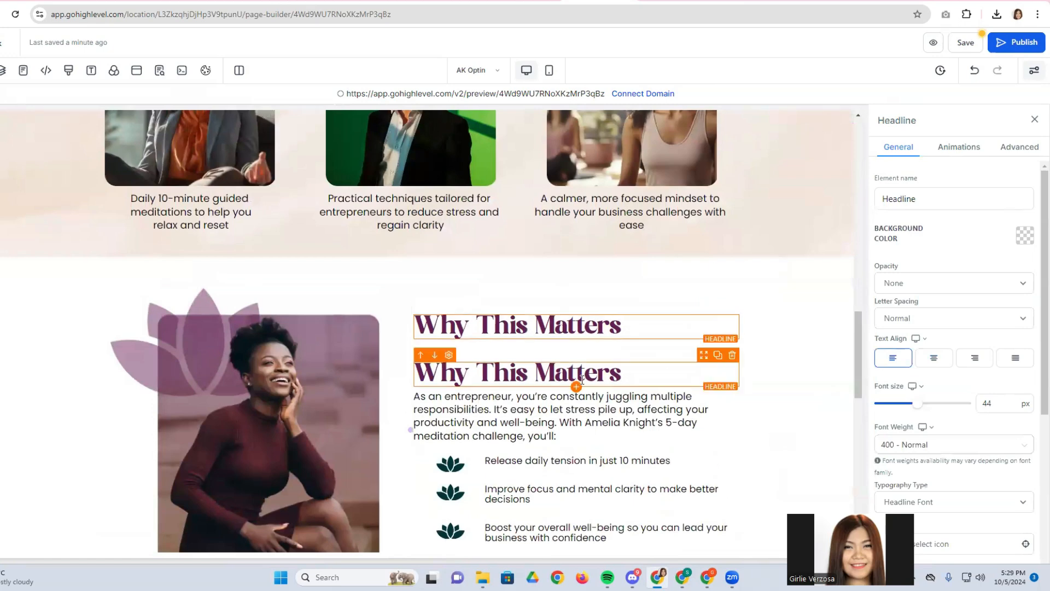
scroll(711, 345, "down", 4)
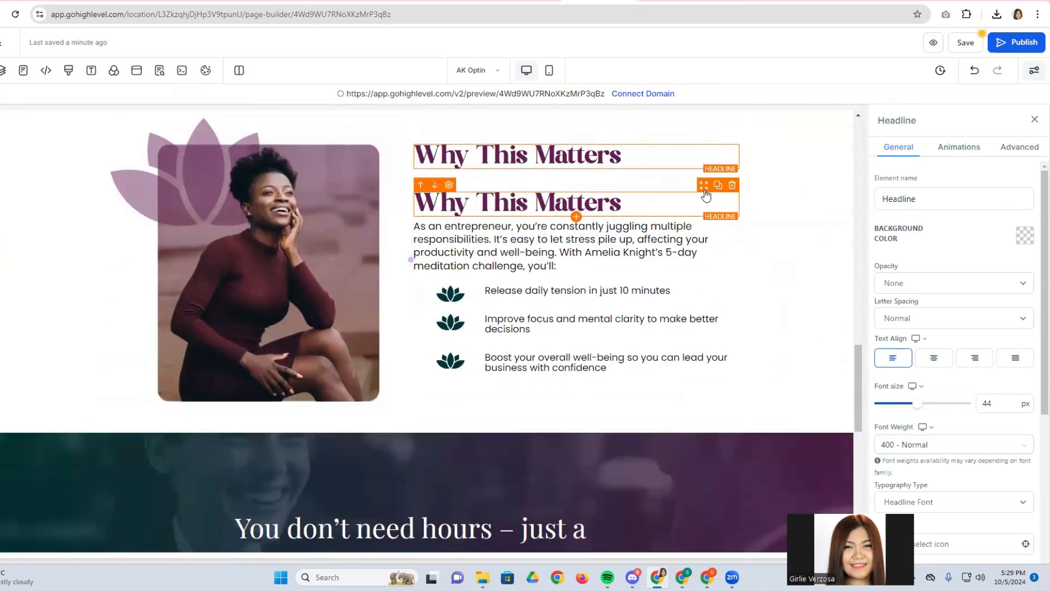
left_click_drag(704, 190, 516, 405)
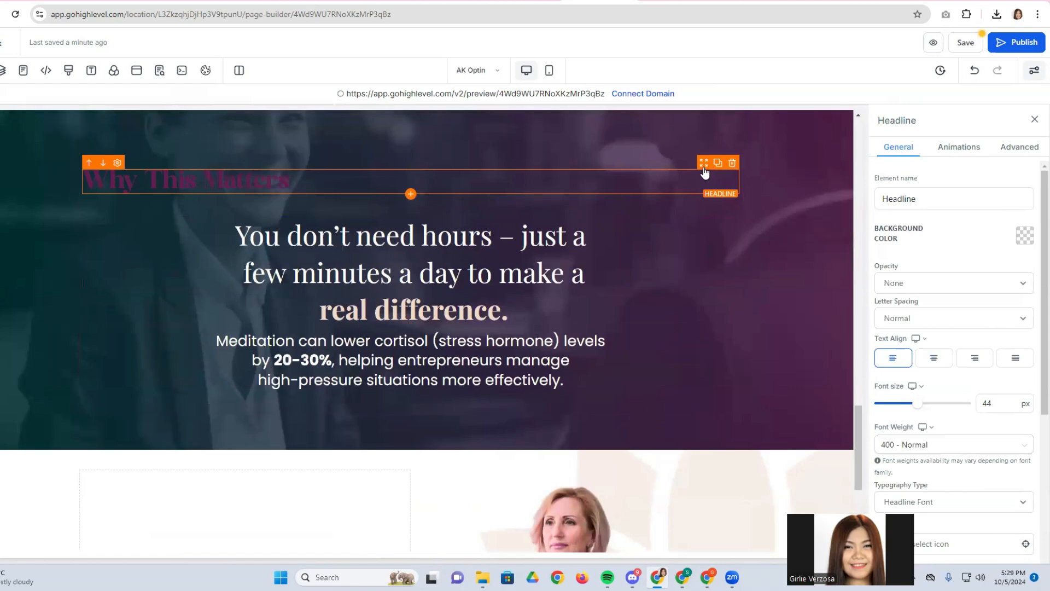
left_click_drag(705, 172, 295, 474)
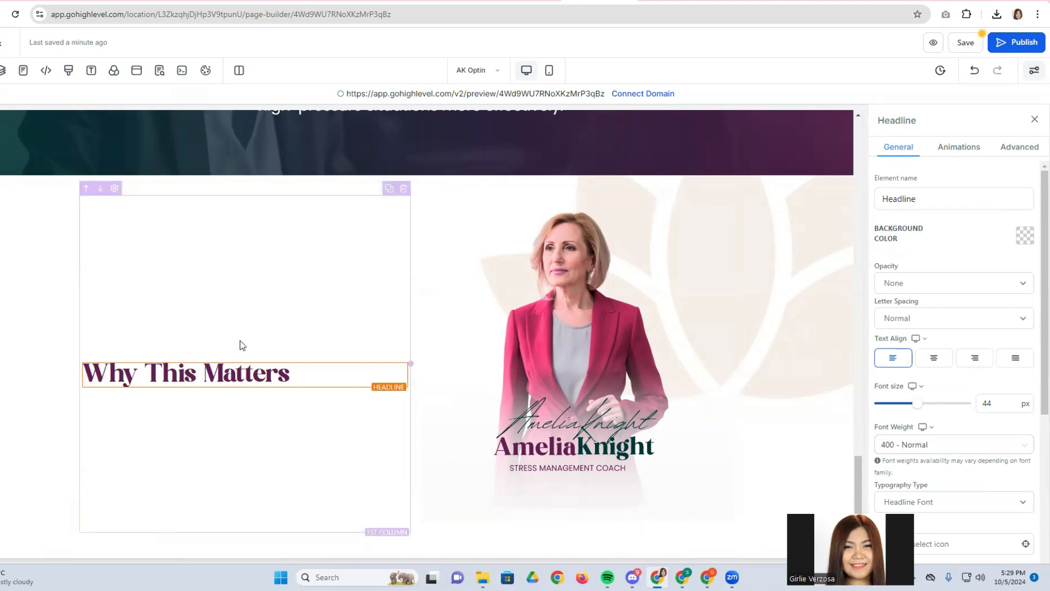
Replace the duplicated headline's text with "Ready to reclaim your peace?" copied from the Canva design.
scroll(247, 344, "up", 3)
scroll(301, 388, "down", 1)
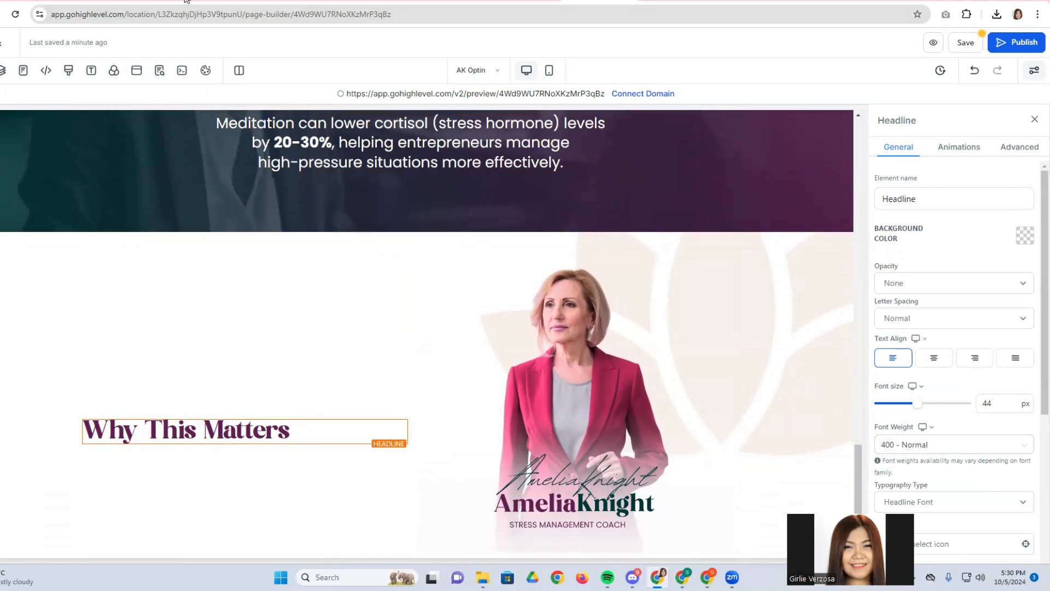
left_click(309, 1)
double_click(408, 267)
right_click(407, 266)
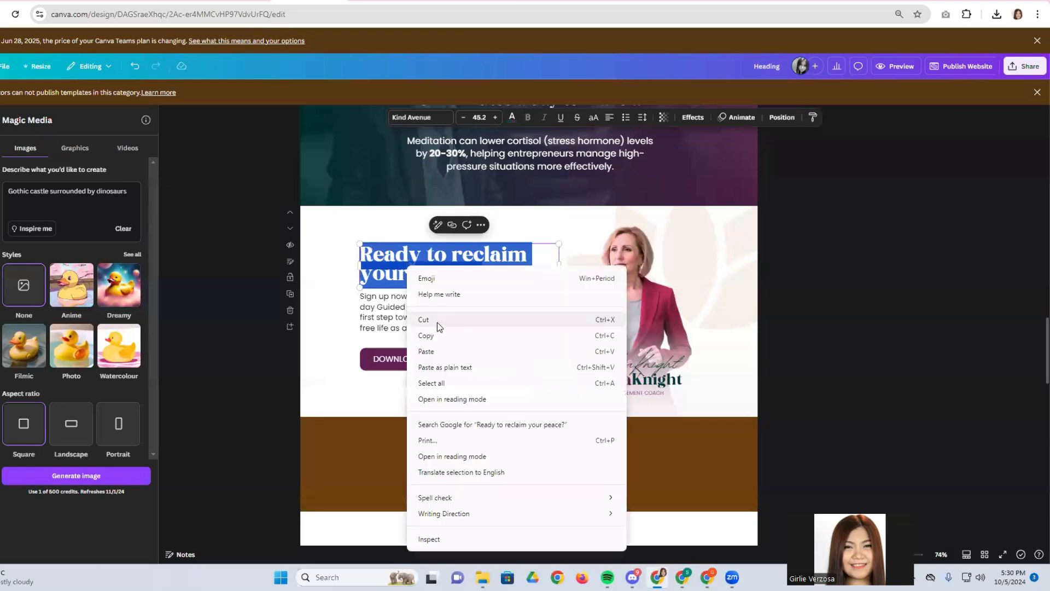
left_click(428, 340)
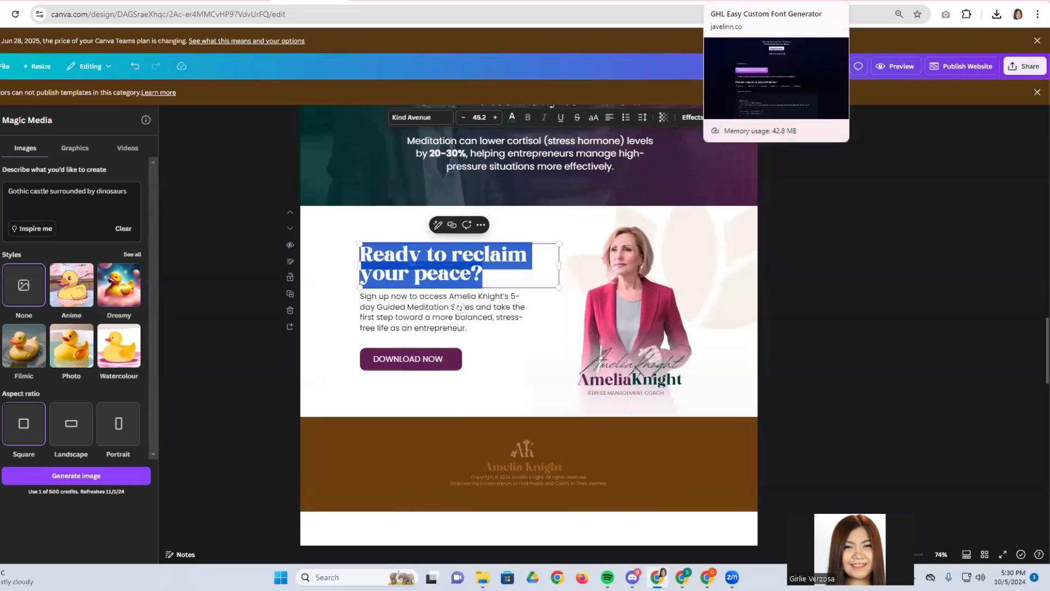
left_click(591, 2)
left_click(216, 432)
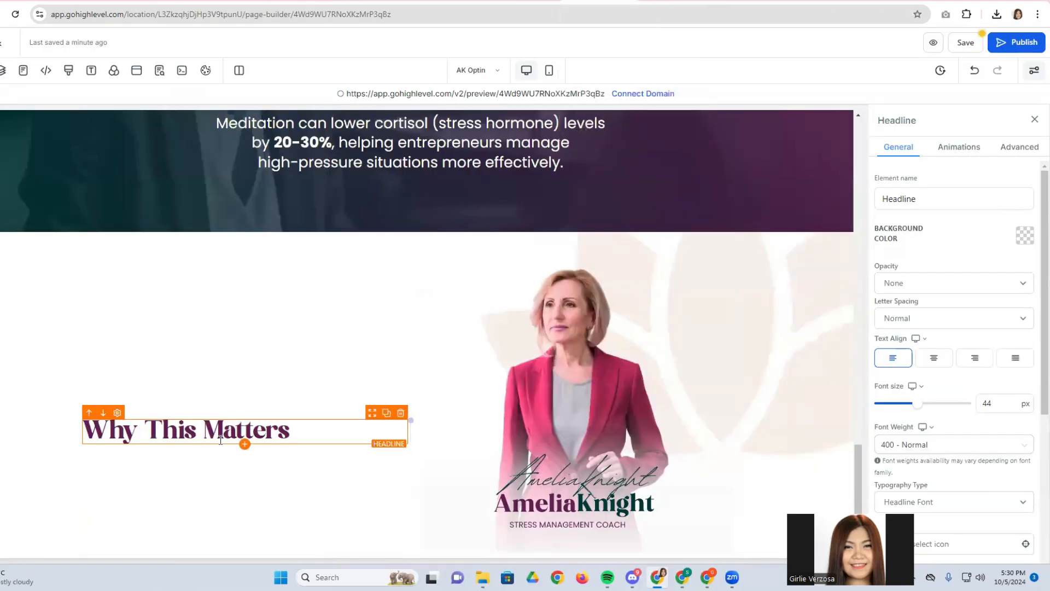
triple_click(220, 438)
right_click(221, 439)
left_click(249, 239)
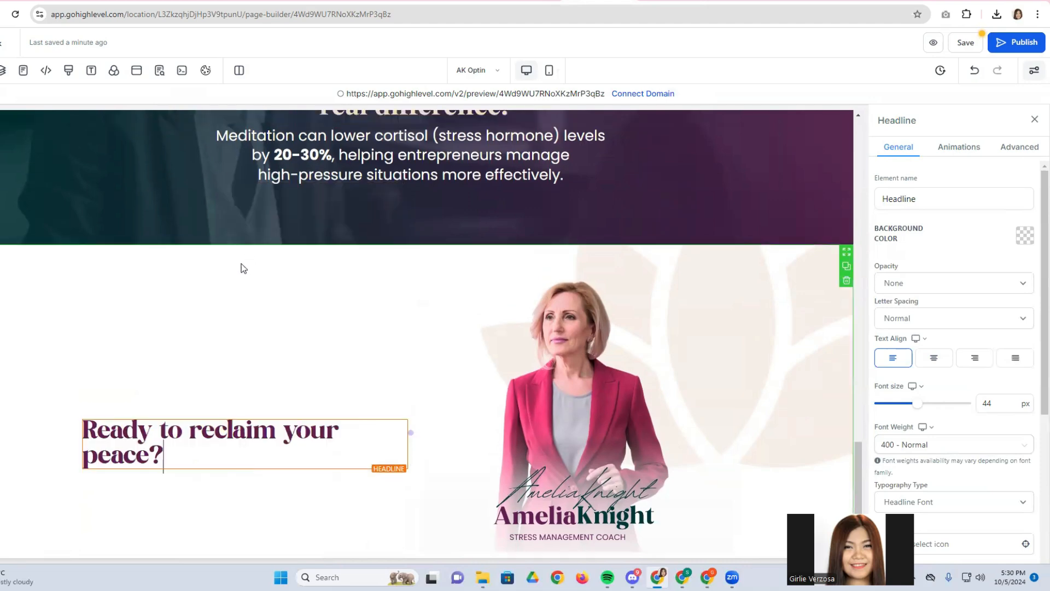
Colour the whole "Ready to reclaim your peace?" headline Emerald Green and break the line before "your" without a leading space.
triple_click(189, 434)
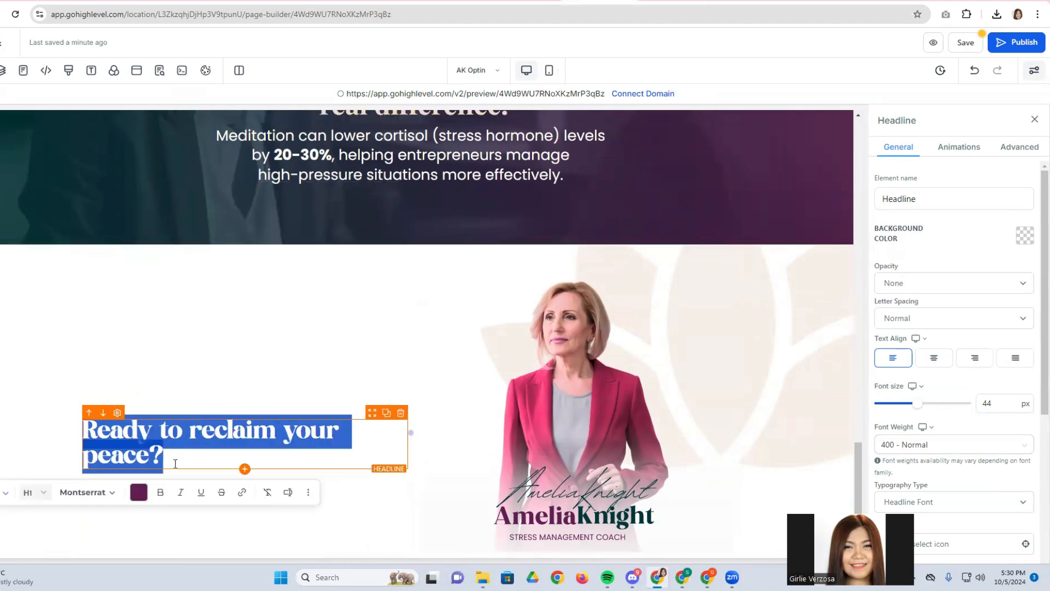
left_click(139, 492)
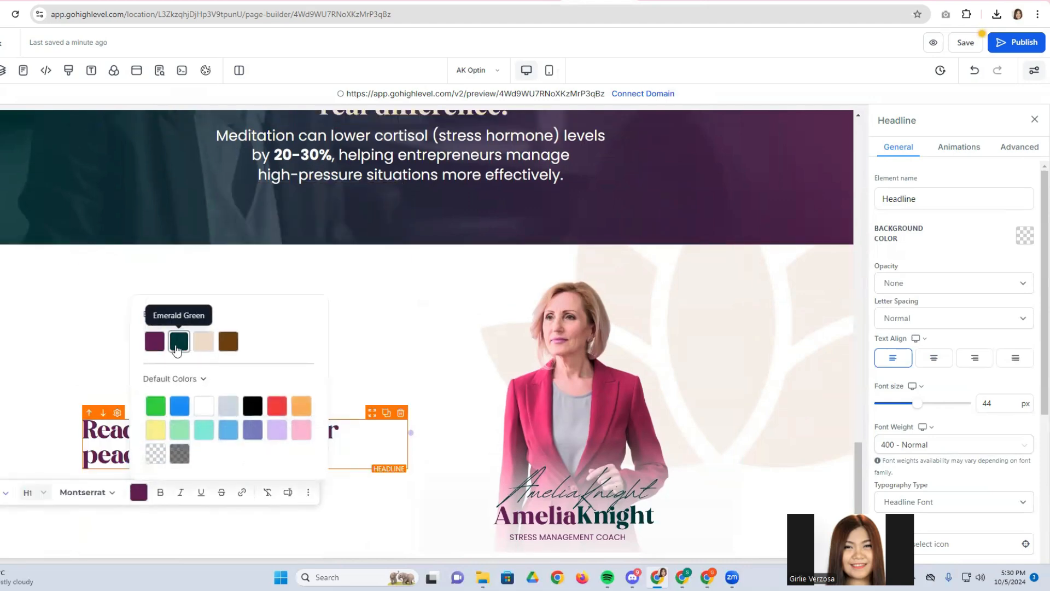
left_click(178, 341)
left_click(136, 455)
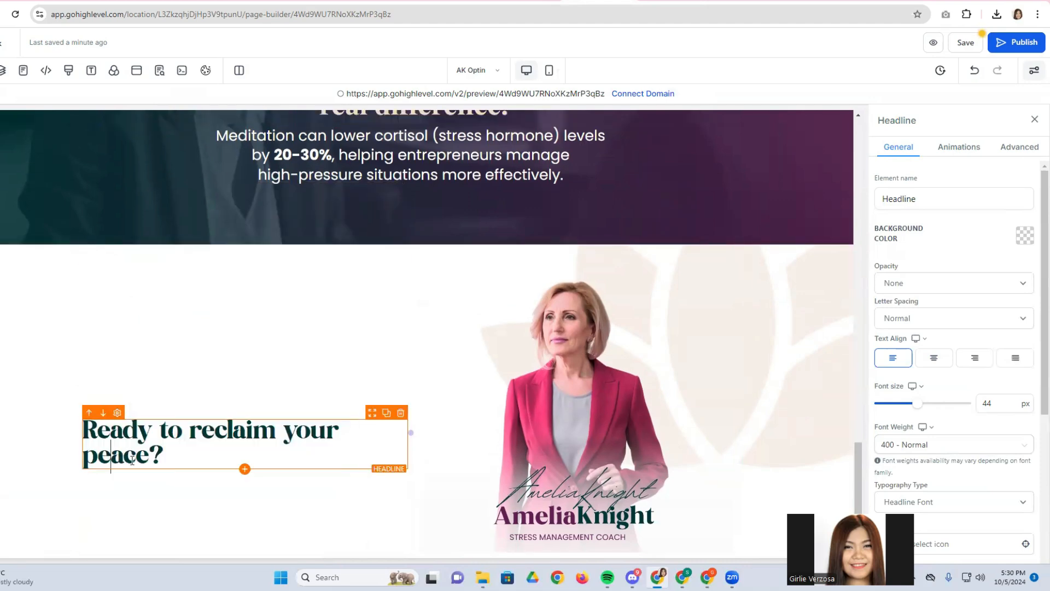
left_click(283, 432)
key("Return")
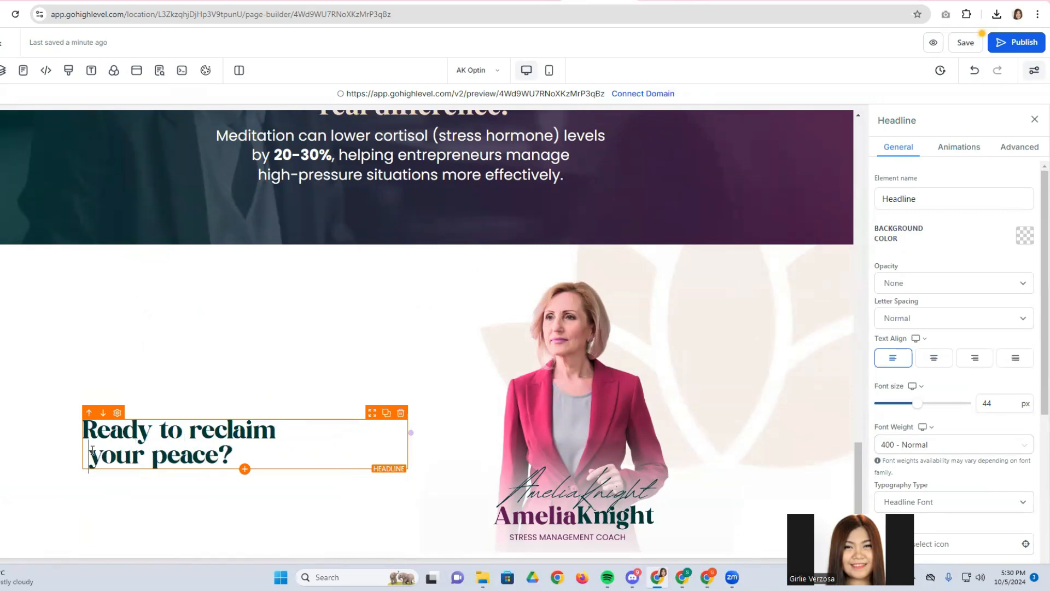
key("Delete")
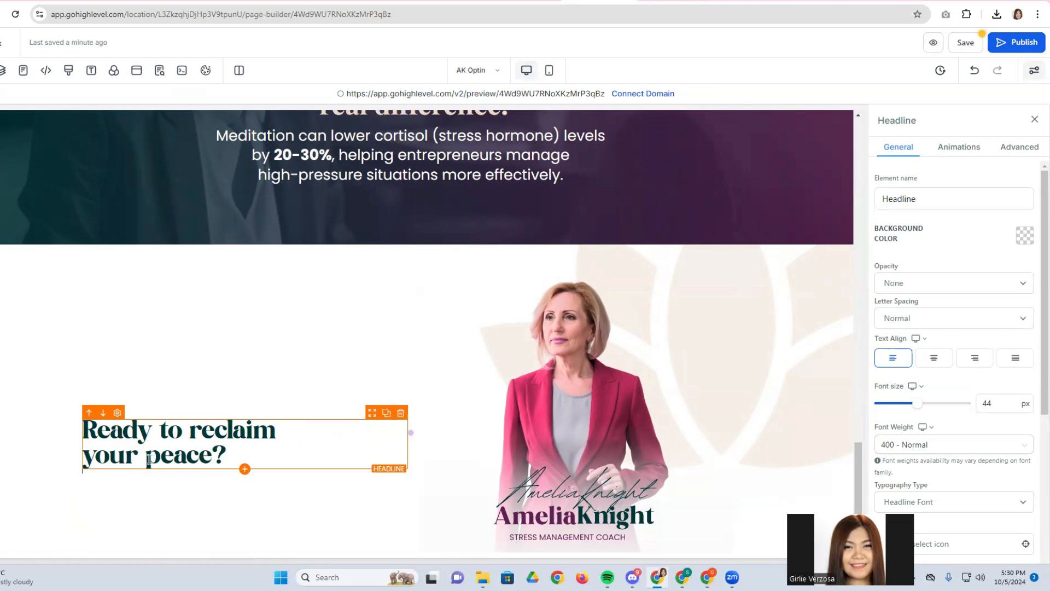
Colour the word "peace?" in the headline with the purple brand colour.
left_click_drag(148, 459, 227, 459)
left_click(179, 492)
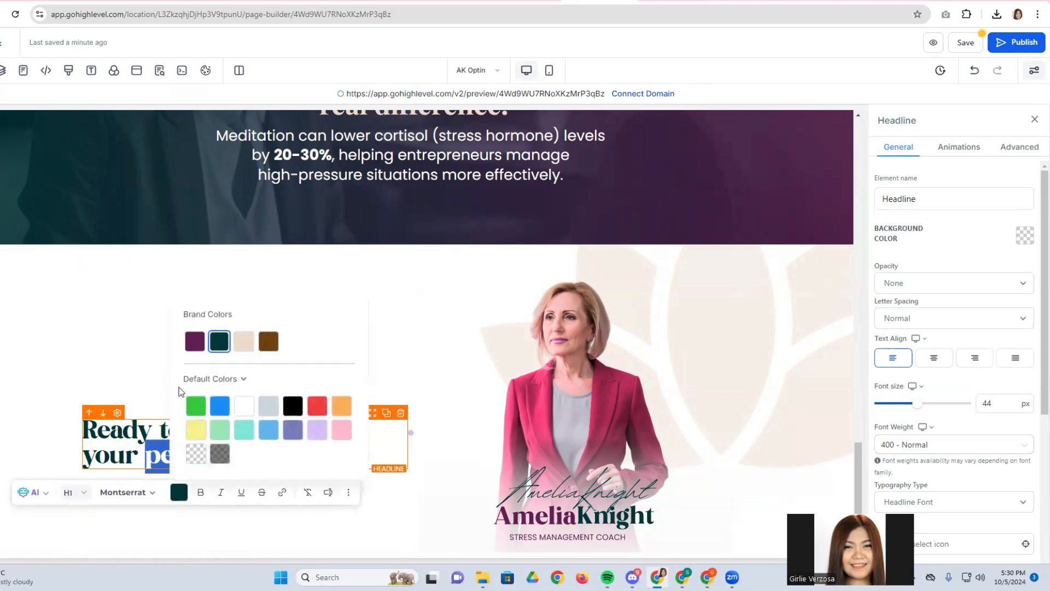
left_click(195, 342)
left_click(42, 426)
left_click(188, 442)
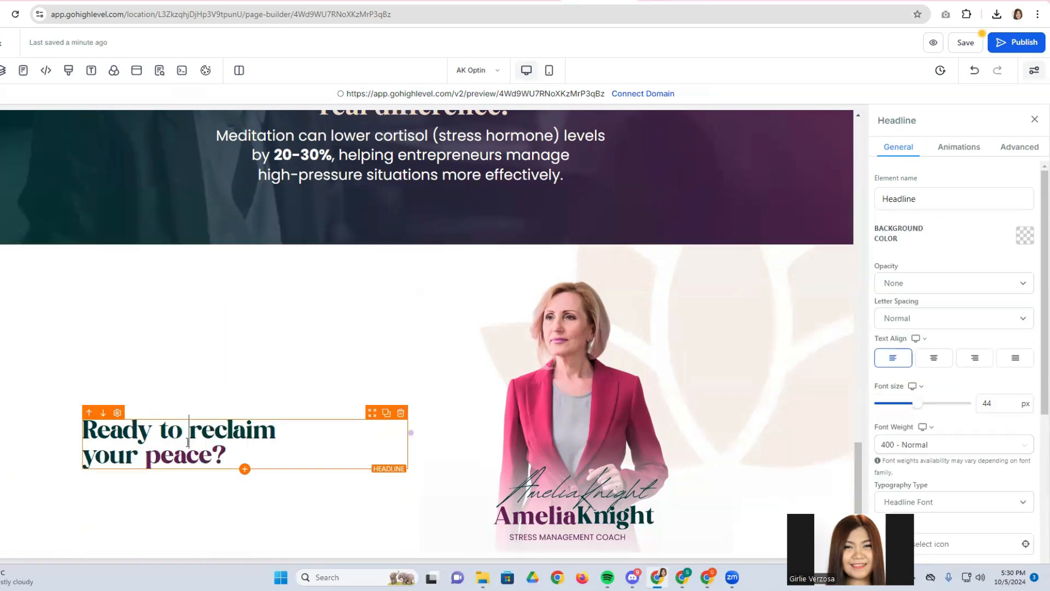
Add a sub-headline element directly below the "Ready to reclaim your peace?" headline in the first column.
scroll(258, 383, "down", 1)
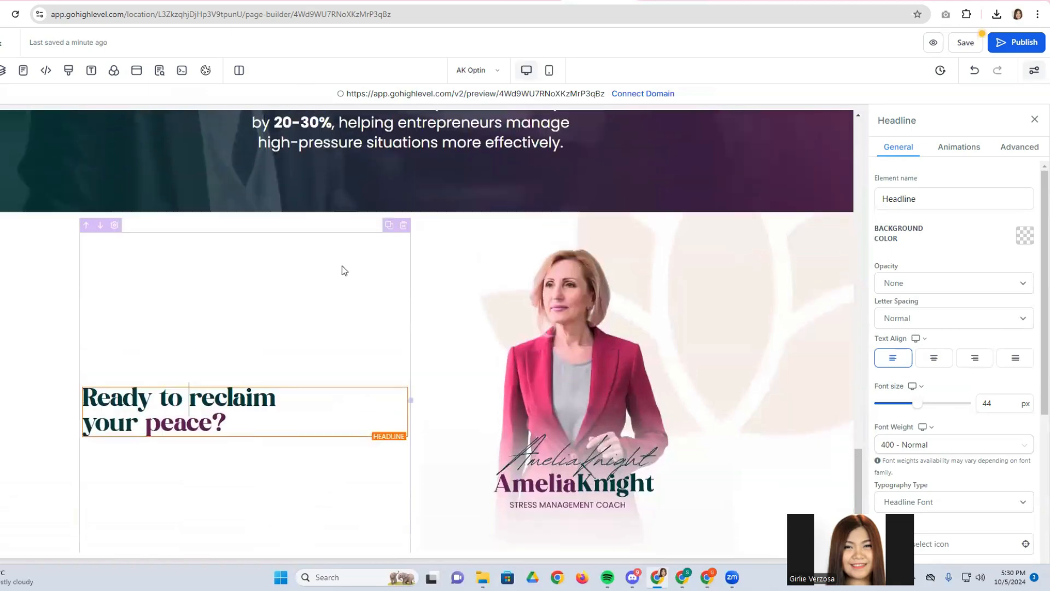
scroll(343, 270, "up", 3)
left_click(332, 258)
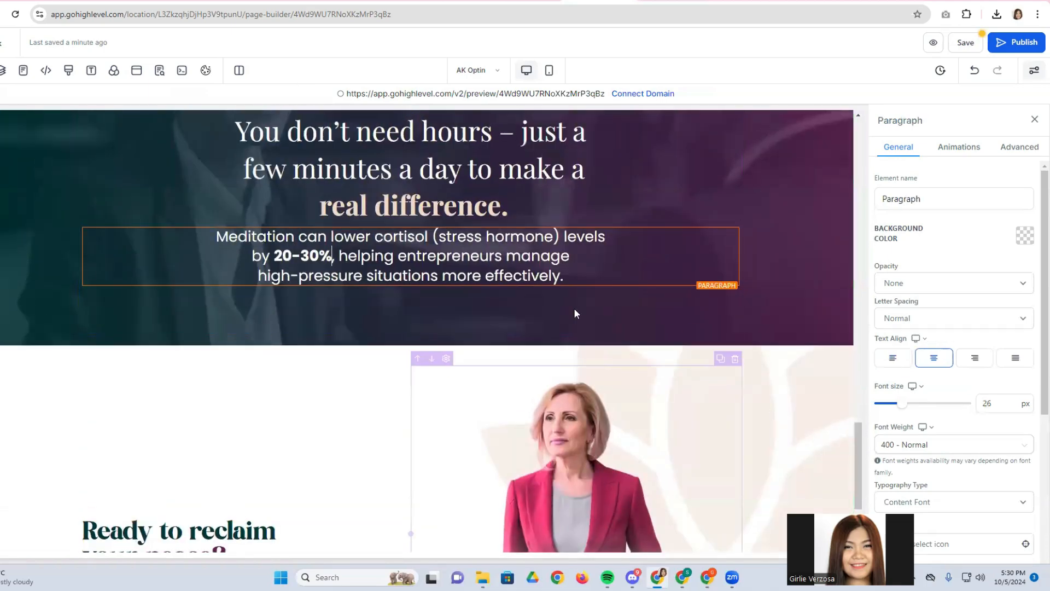
scroll(221, 405, "down", 3)
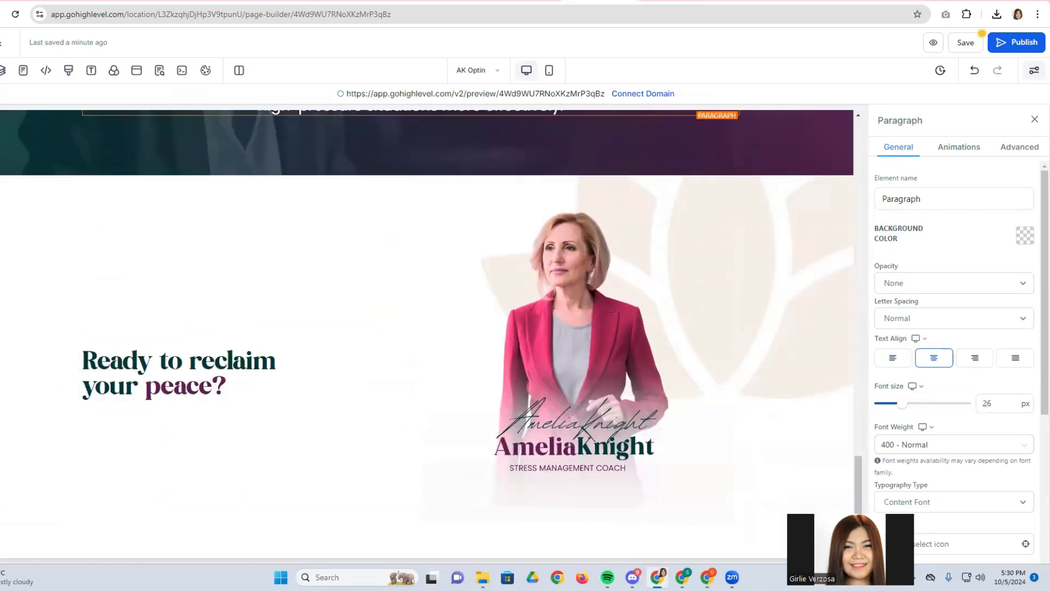
left_click(1, 70)
scroll(101, 241, "up", 4)
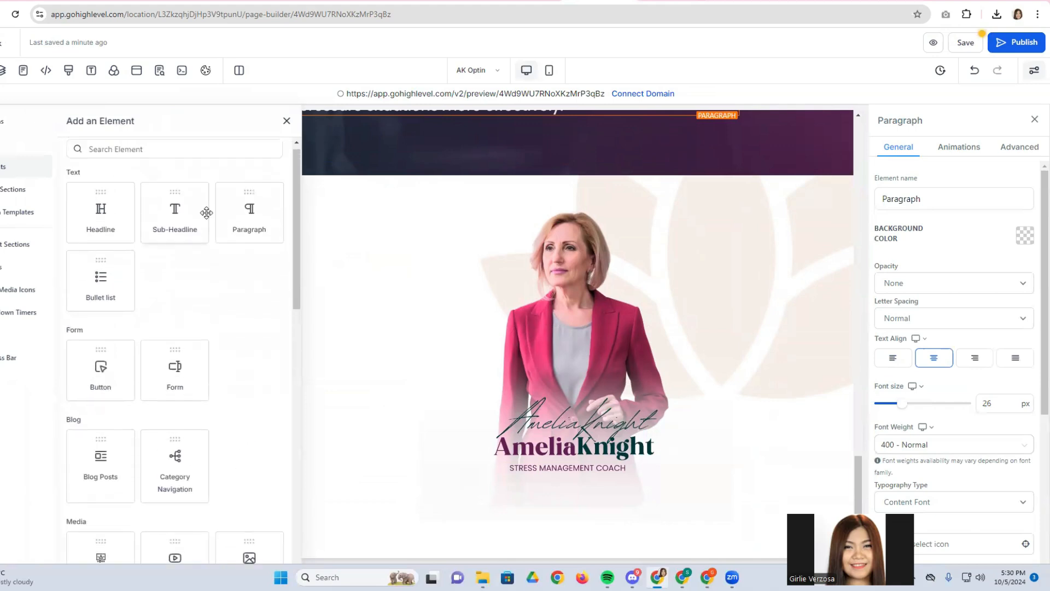
left_click_drag(185, 236, 246, 425)
Replace the sub-headline's placeholder text with the "Sign up now to access" paragraph copied from the Canva design.
triple_click(246, 399)
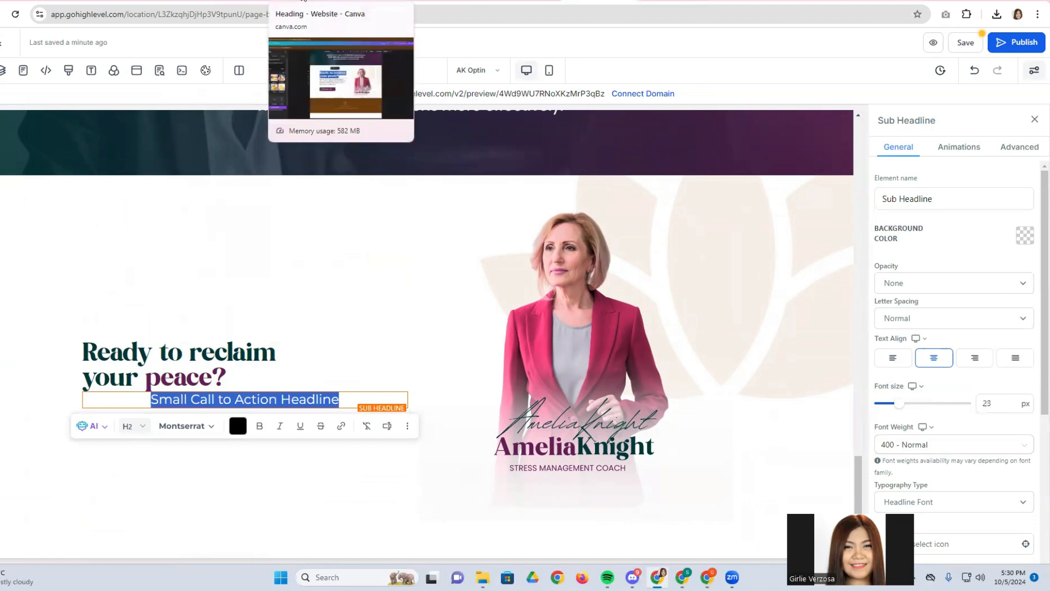
left_click(302, 3)
triple_click(391, 323)
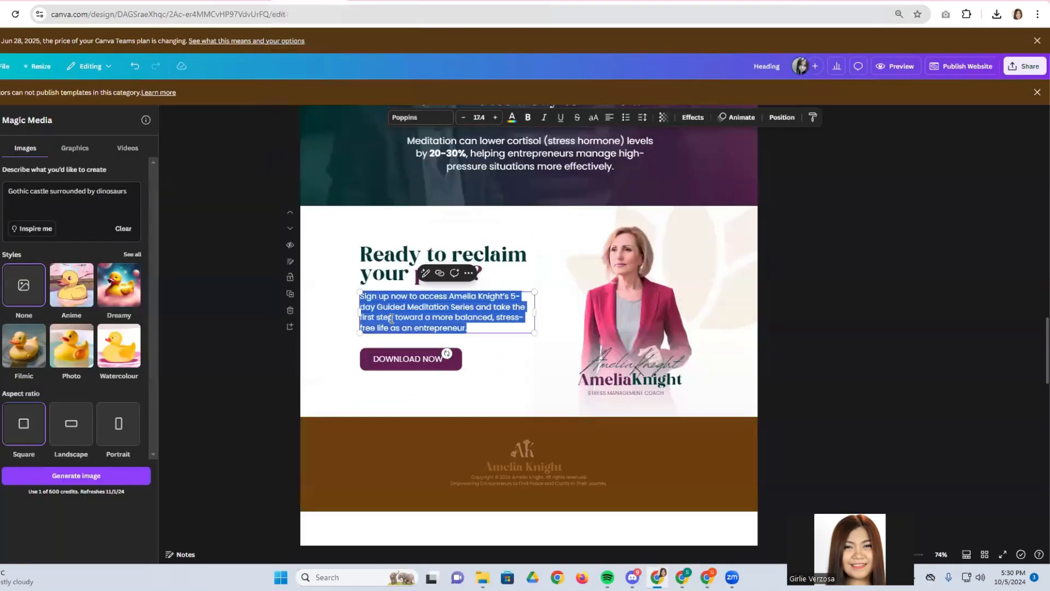
right_click(391, 323)
left_click(429, 97)
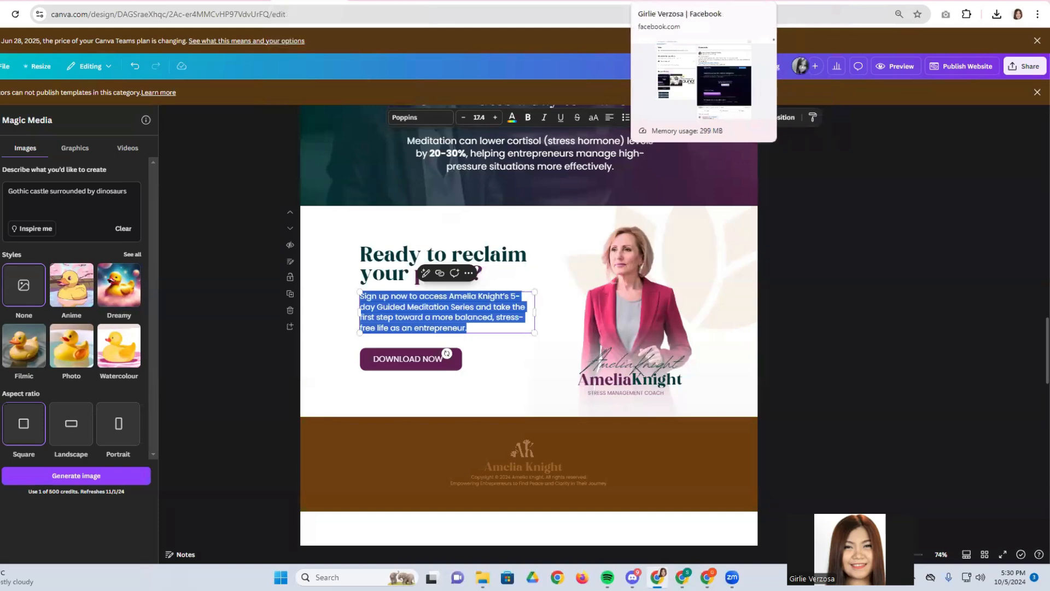
left_click(596, 1)
right_click(263, 401)
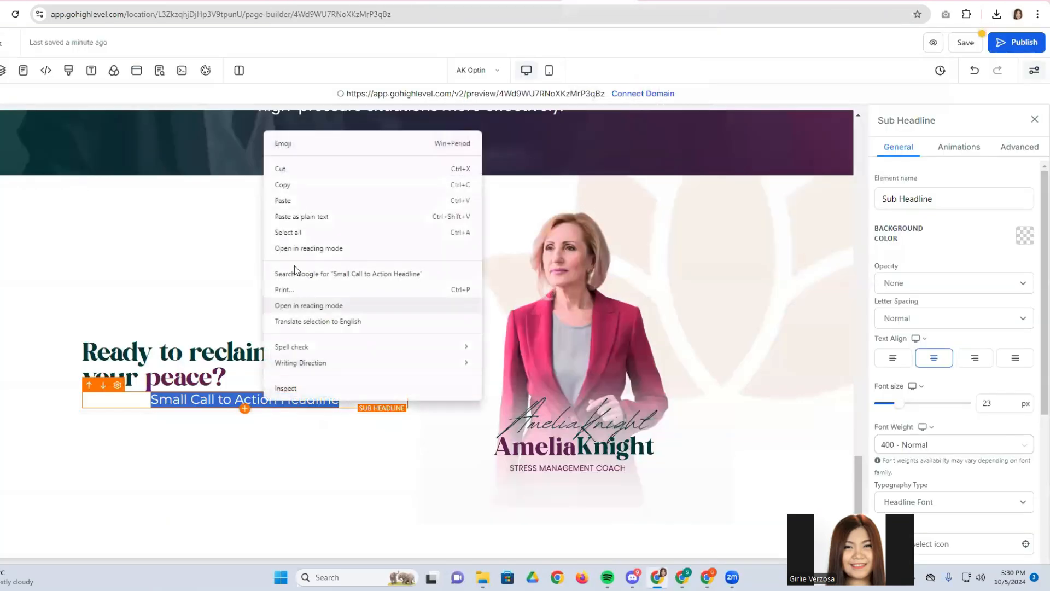
left_click(292, 200)
Set the font of the entire sub-headline text to Poppins.
left_click_drag(95, 418, 265, 472)
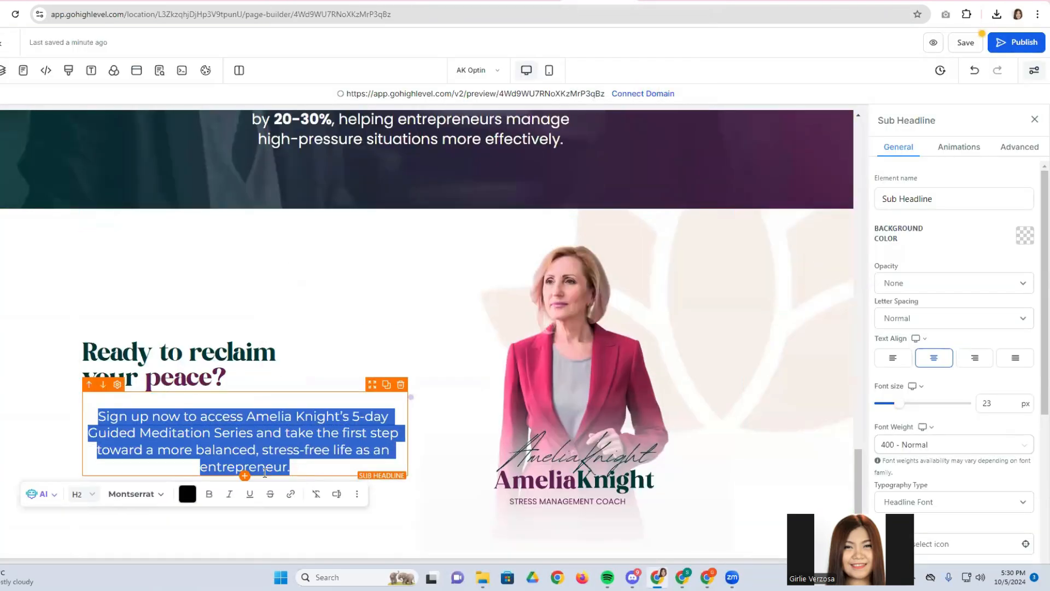
left_click(134, 494)
left_click(136, 469)
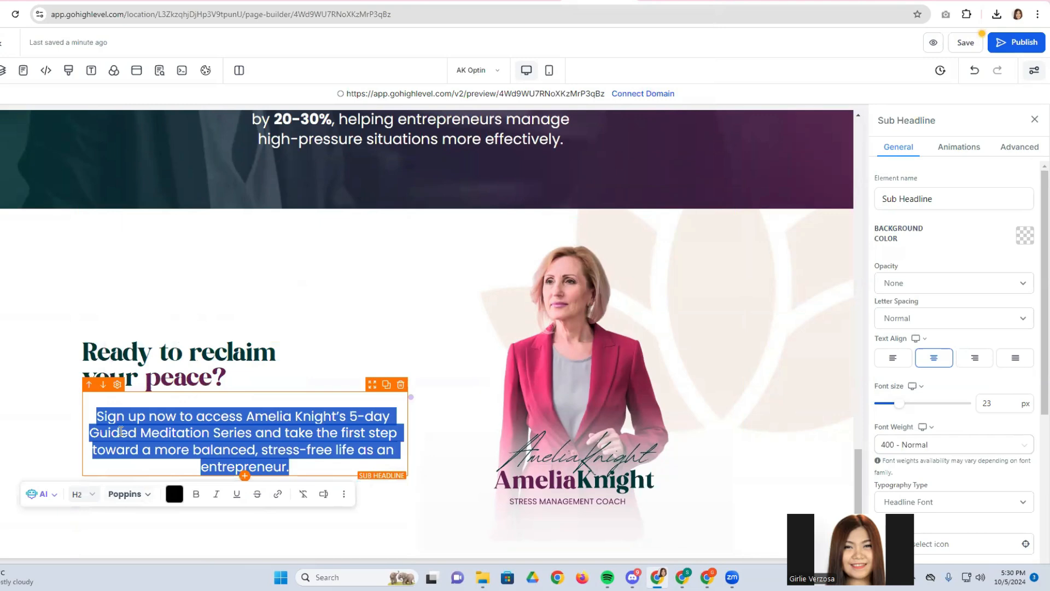
Left-align the "Sign up now to access" sub-headline and remove the blank line above its text.
left_click(893, 361)
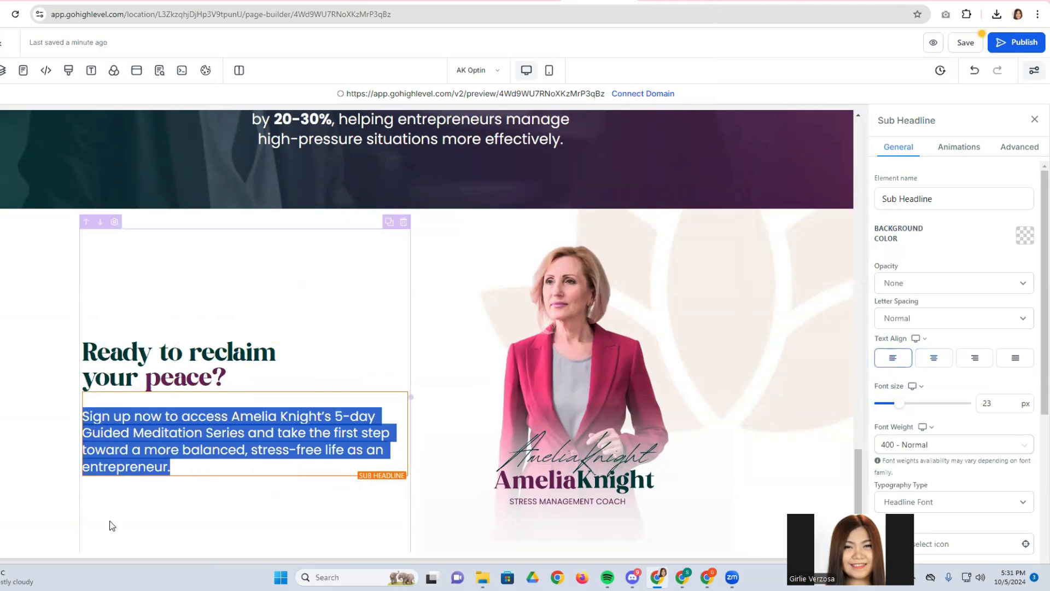
left_click(87, 416)
key("BackSpace")
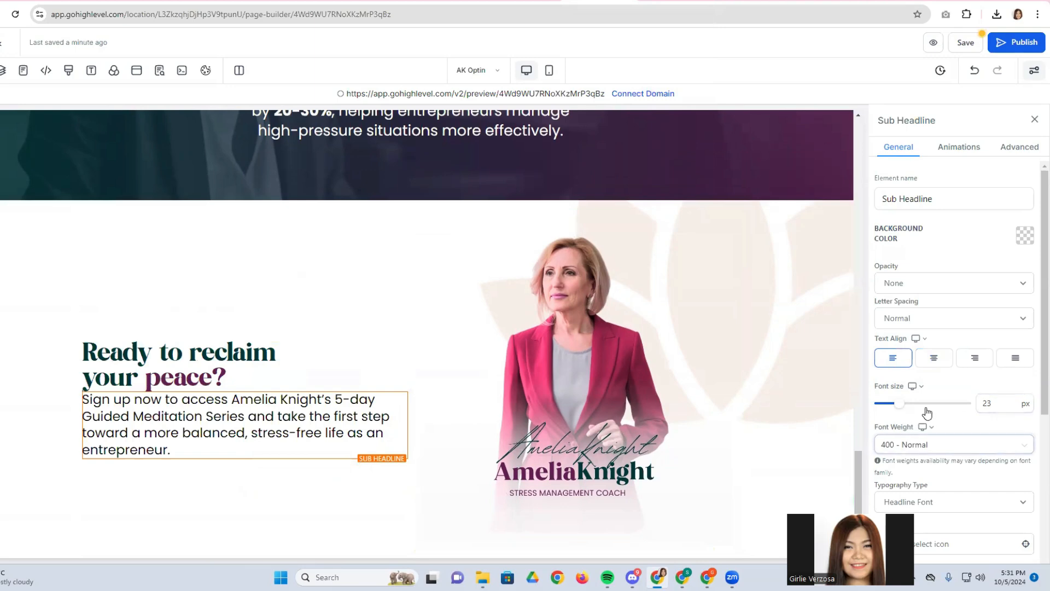
Set the top margin of the "Sign up now to access" sub-headline to 15 px.
scroll(918, 414, "down", 2)
scroll(921, 419, "up", 1)
scroll(934, 415, "down", 3)
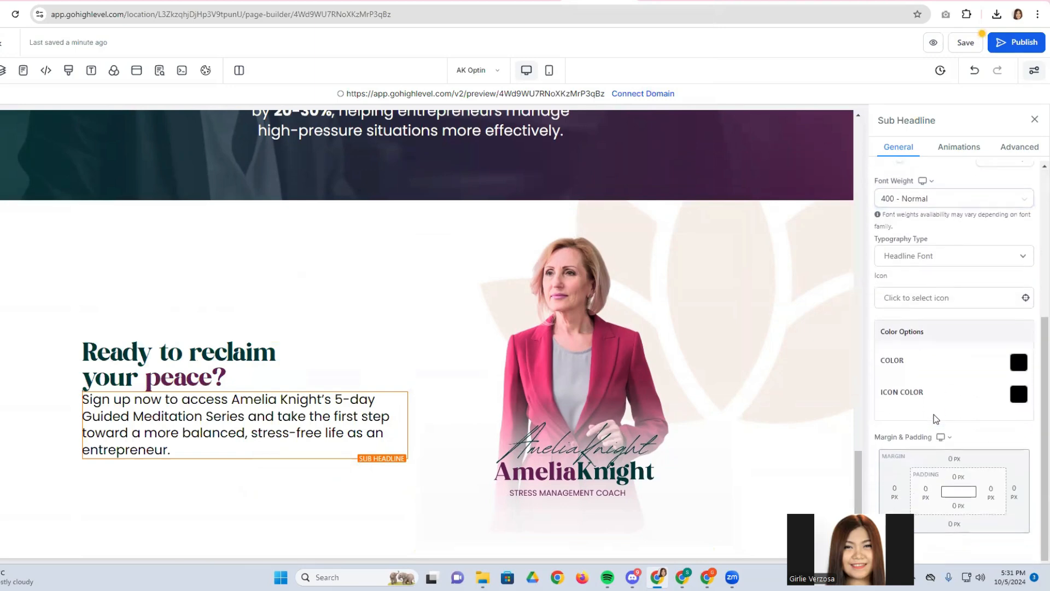
left_click(955, 457)
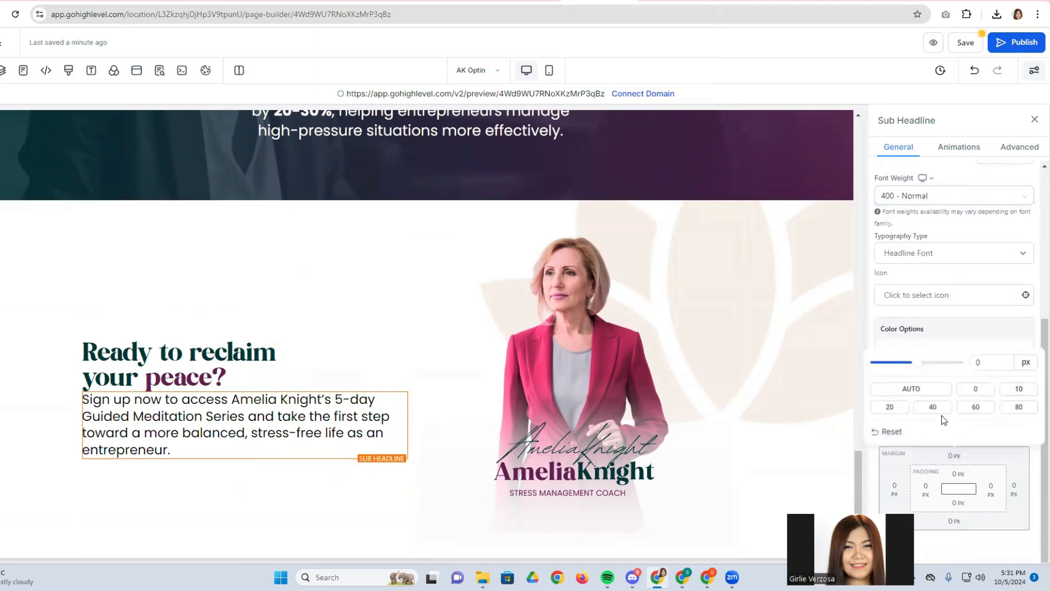
left_click(1016, 390)
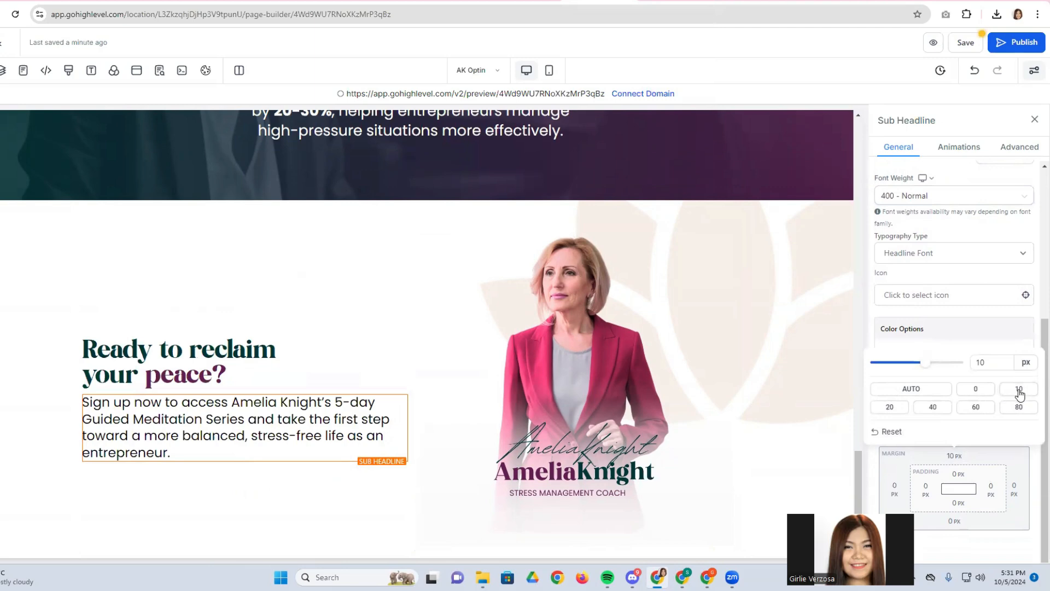
left_click(983, 363)
double_click(983, 363)
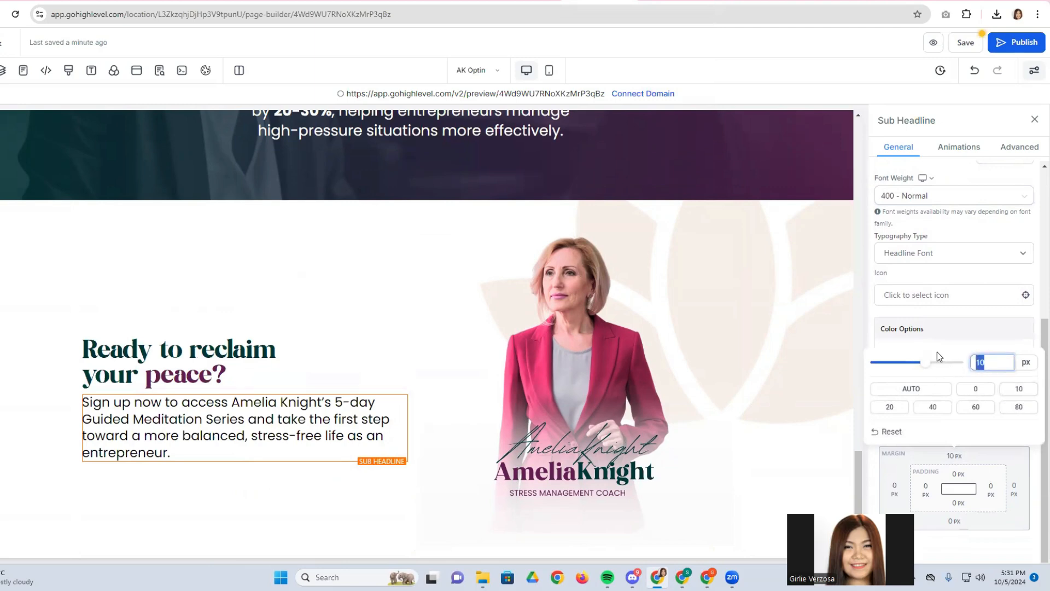
type("15")
Duplicate the DOWNLOAD NOW button in the "Reclaim Your Peace in 5 Days" hero section.
scroll(295, 402, "up", 10)
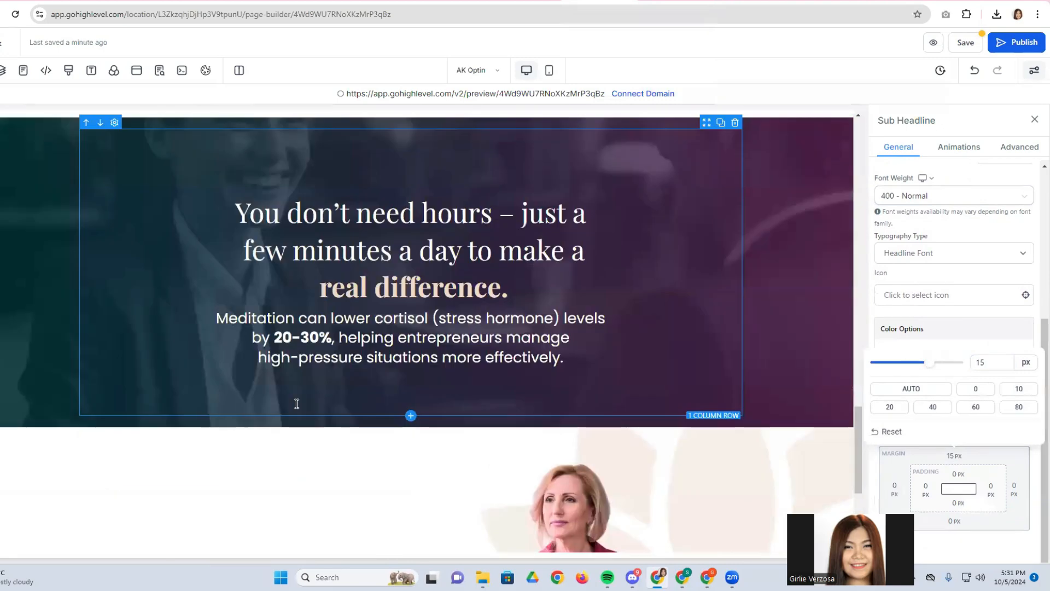
scroll(296, 403, "up", 10)
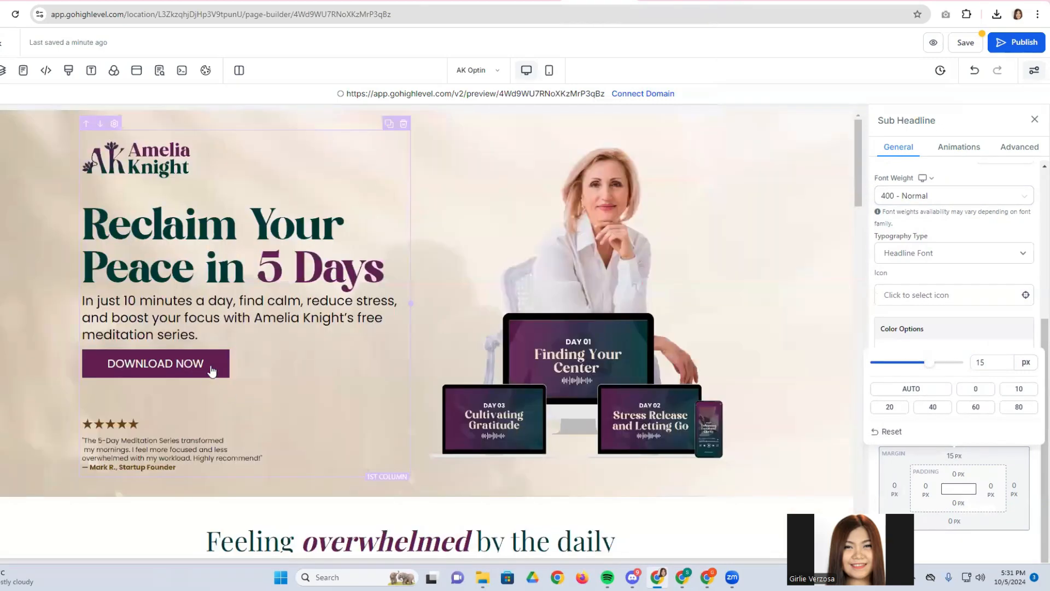
left_click(375, 376)
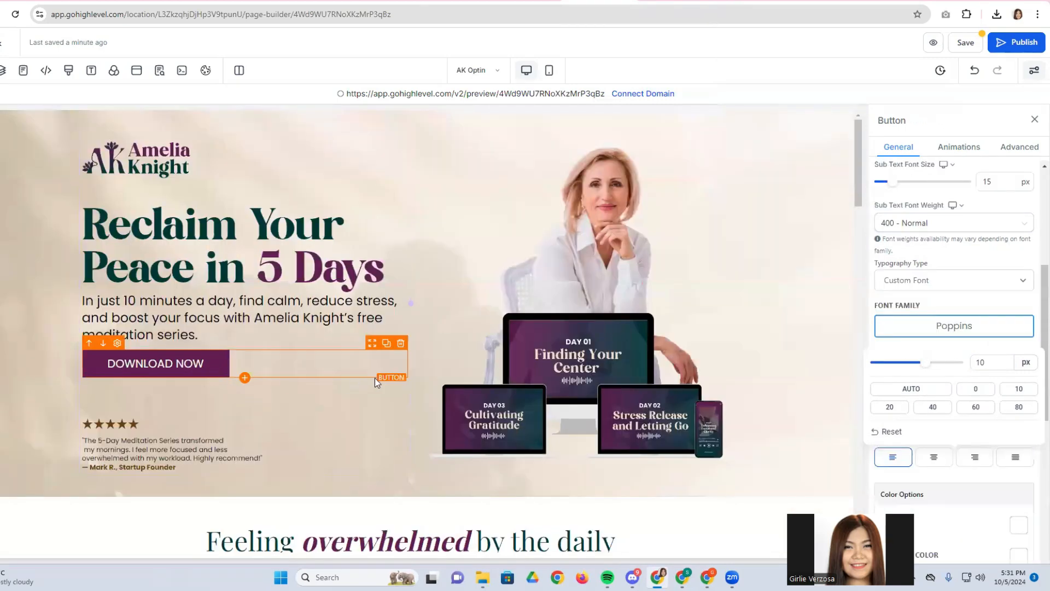
left_click(385, 345)
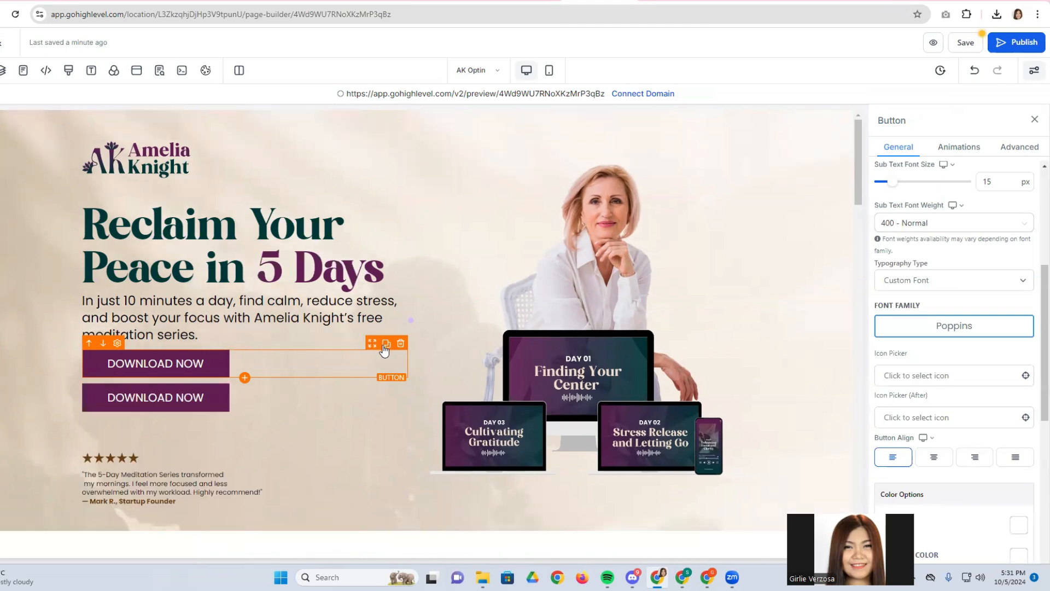
Move the duplicated DOWNLOAD NOW button down the page to directly below the "Sign up now to access" sub-headline.
scroll(415, 458, "down", 3)
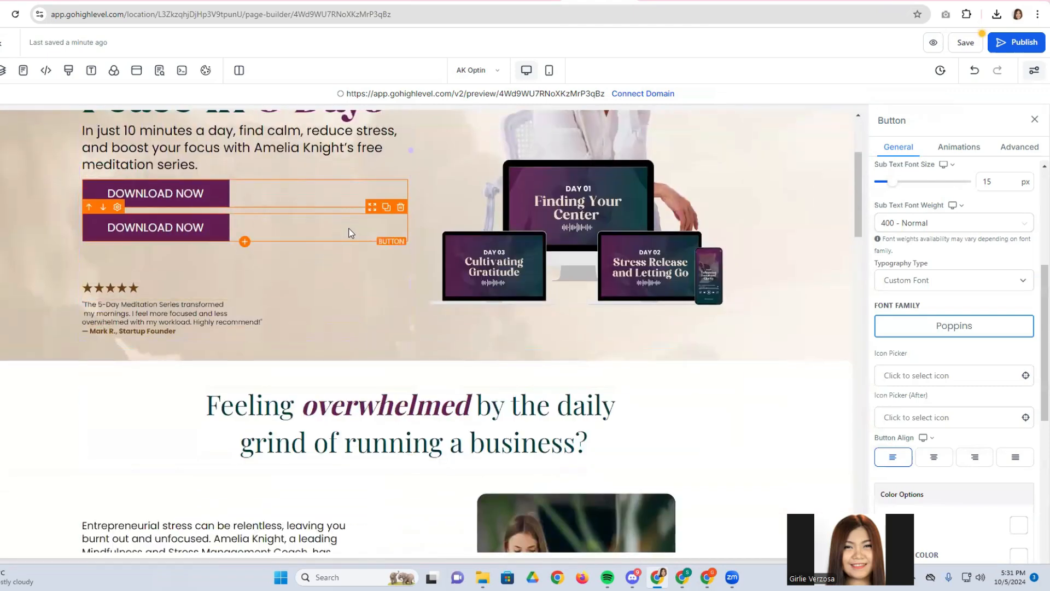
left_click_drag(365, 229, 323, 539)
scroll(415, 435, "down", 9)
scroll(358, 306, "up", 1)
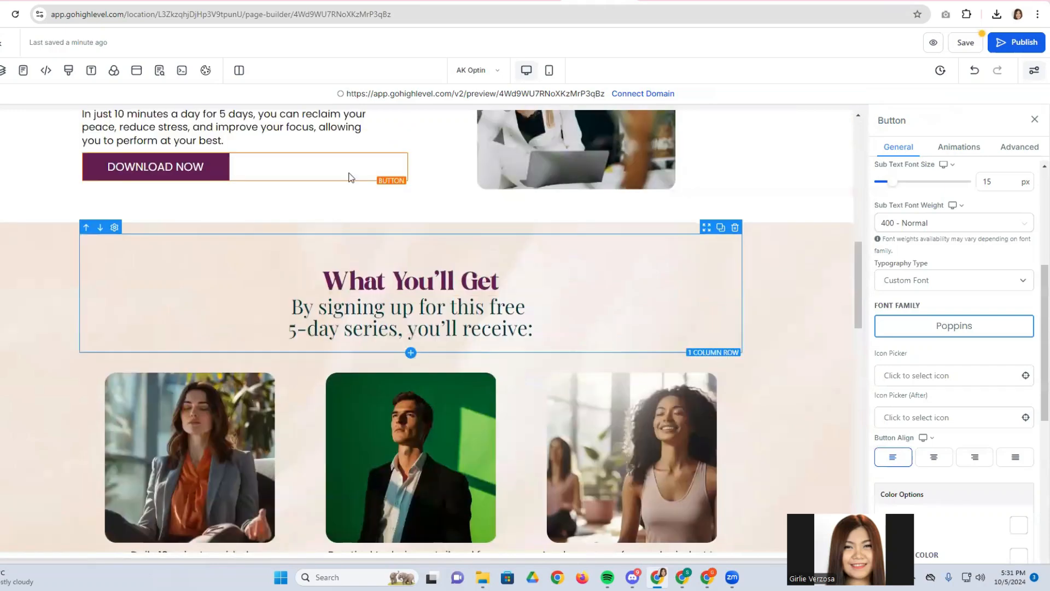
left_click_drag(357, 177, 305, 433)
scroll(328, 378, "down", 5)
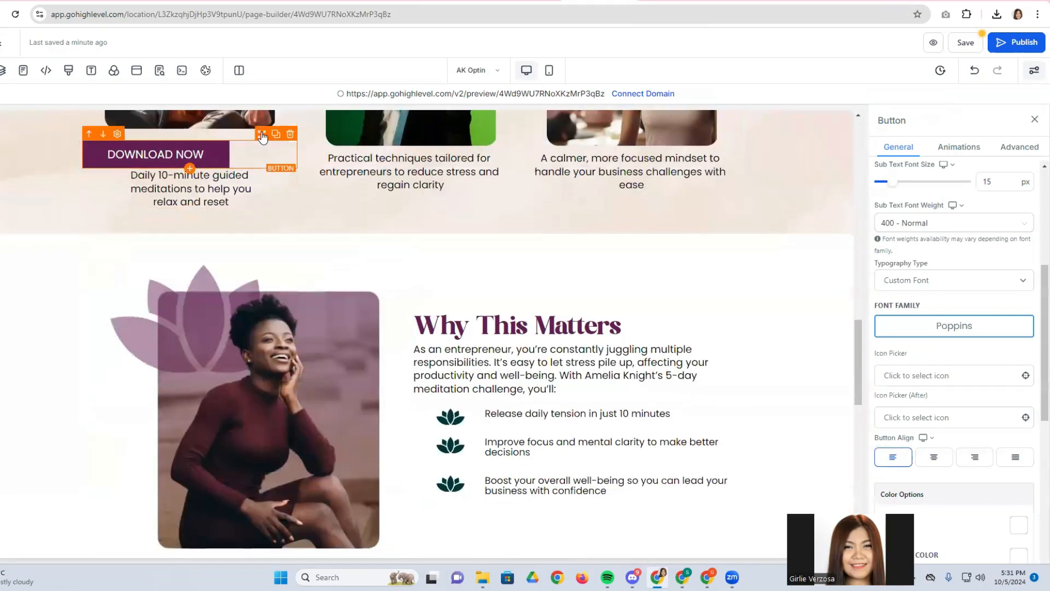
left_click_drag(263, 134, 268, 533)
scroll(391, 138, "down", 7)
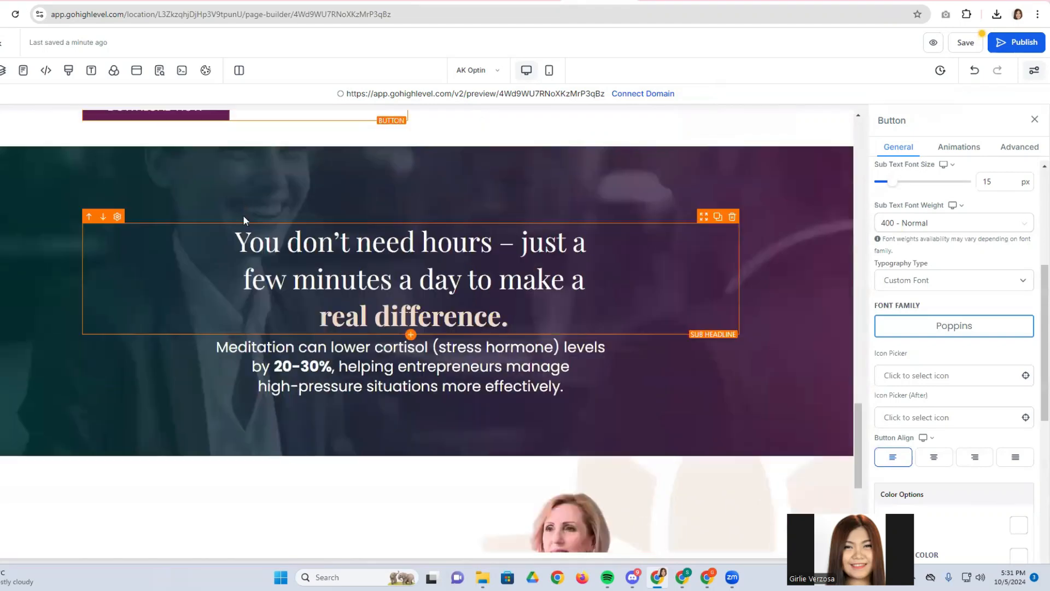
left_click_drag(370, 125, 368, 463)
scroll(390, 409, "down", 3)
scroll(391, 409, "down", 1)
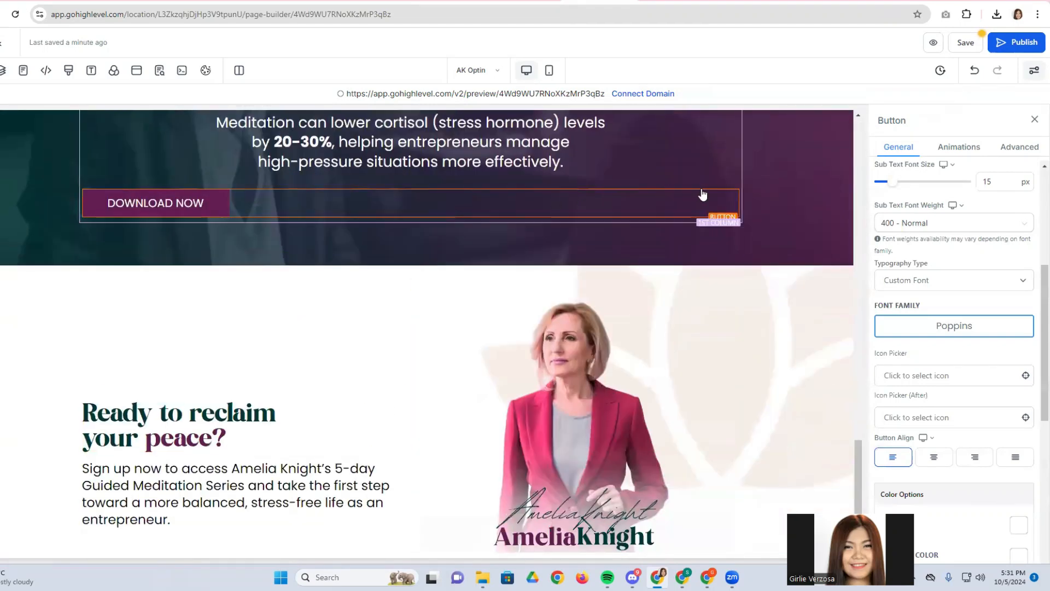
left_click_drag(708, 188, 316, 451)
scroll(315, 450, "down", 1)
Set the top margin of the first column in the "Ready to reclaim your peace?" section to 20 px.
left_click(203, 514)
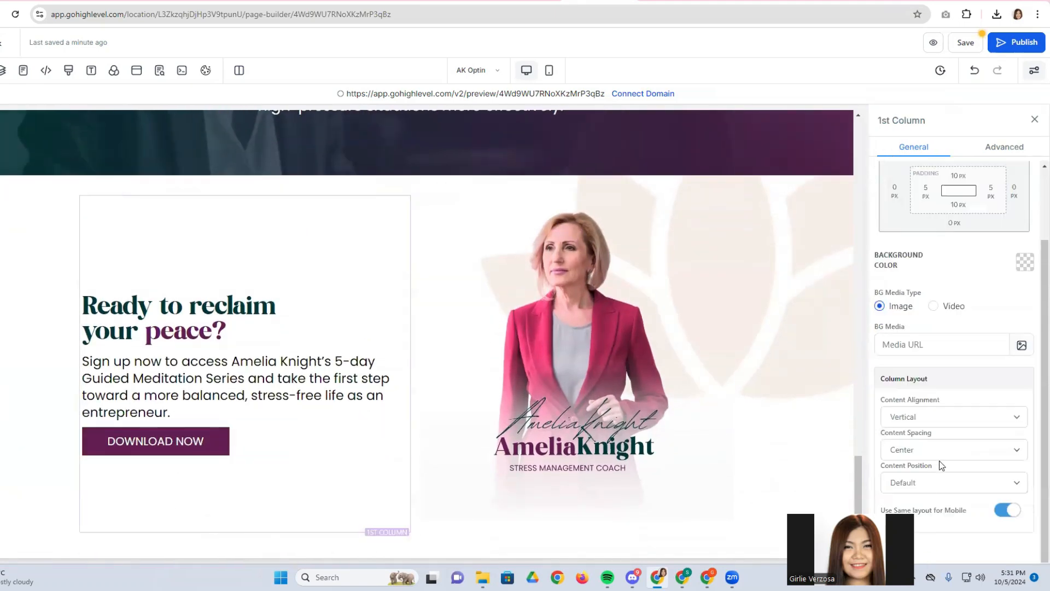
scroll(949, 383, "up", 2)
left_click(953, 246)
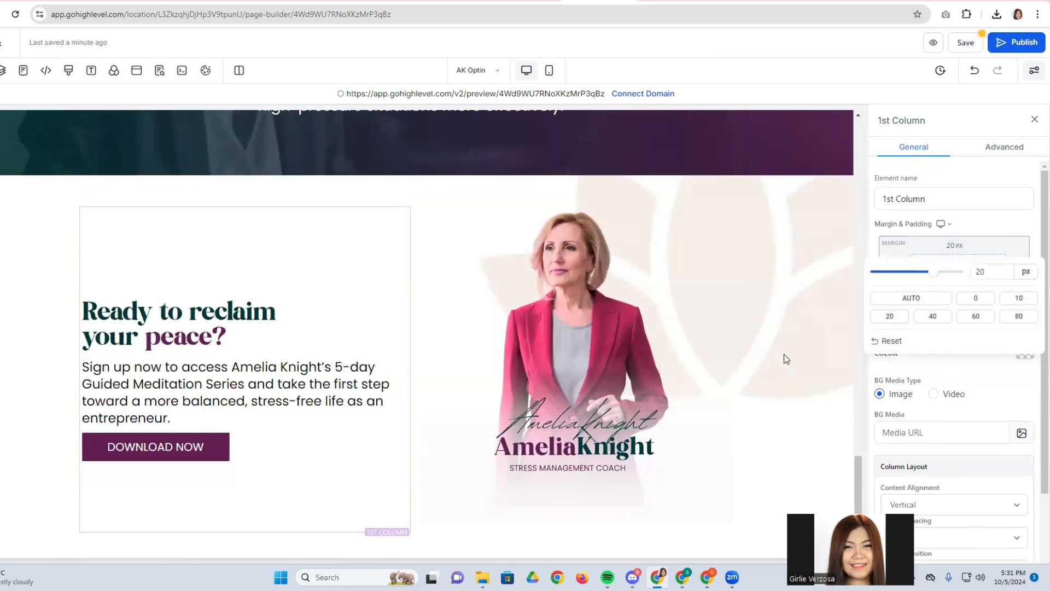
Set the top margin of the DOWNLOAD NOW button below the "Sign up now to access" text to 20 px.
left_click(186, 444)
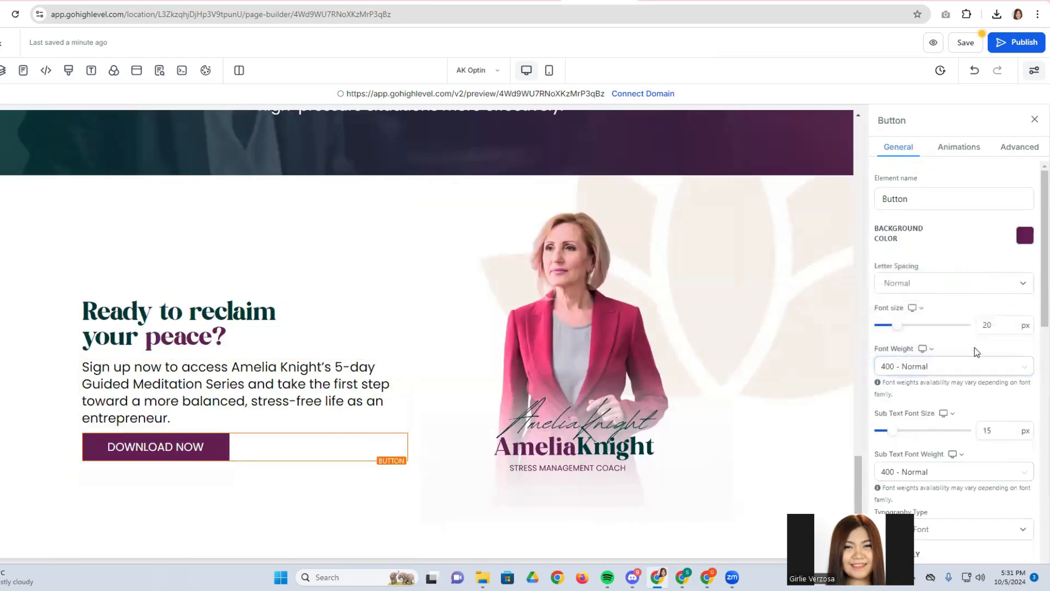
scroll(947, 433, "down", 4)
scroll(939, 371, "up", 4)
scroll(970, 392, "down", 6)
left_click(955, 473)
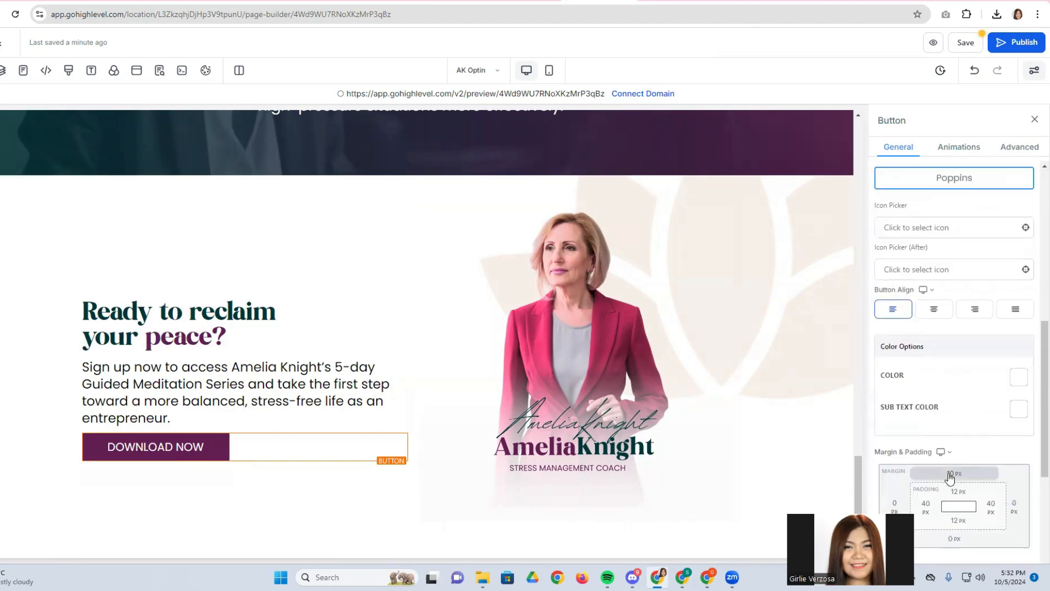
left_click(890, 426)
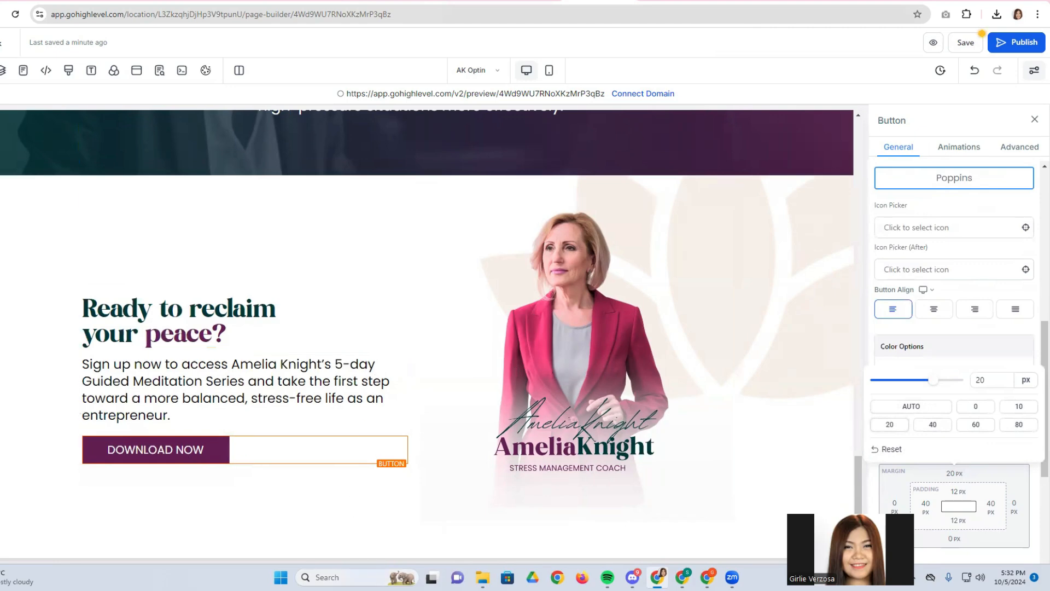
Set the top and bottom padding of the two-column row in the "Ready to reclaim your peace?" section to 0 px.
left_click(336, 545)
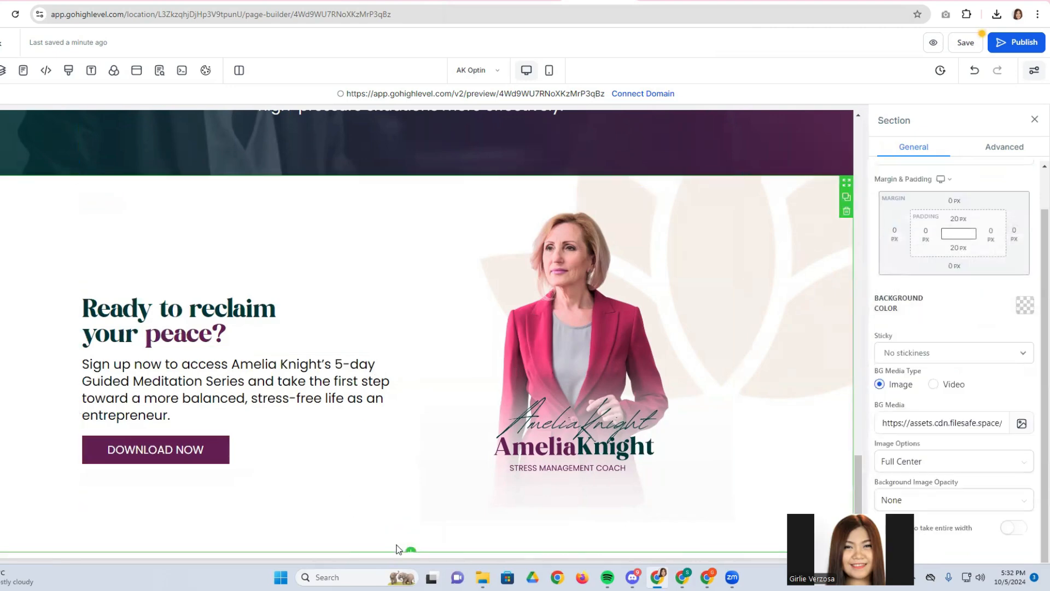
left_click(416, 245)
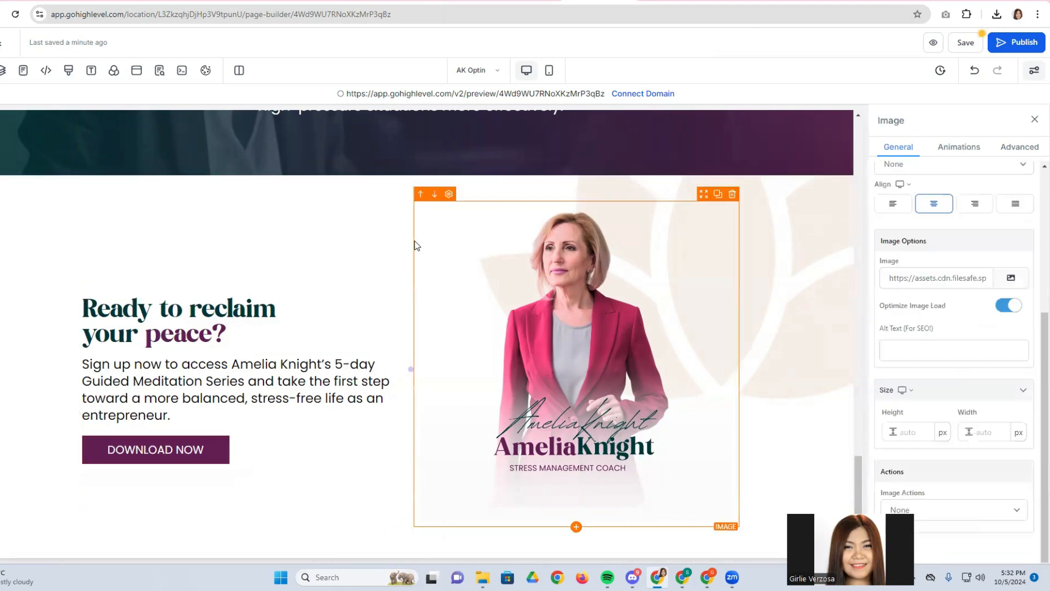
left_click(467, 192)
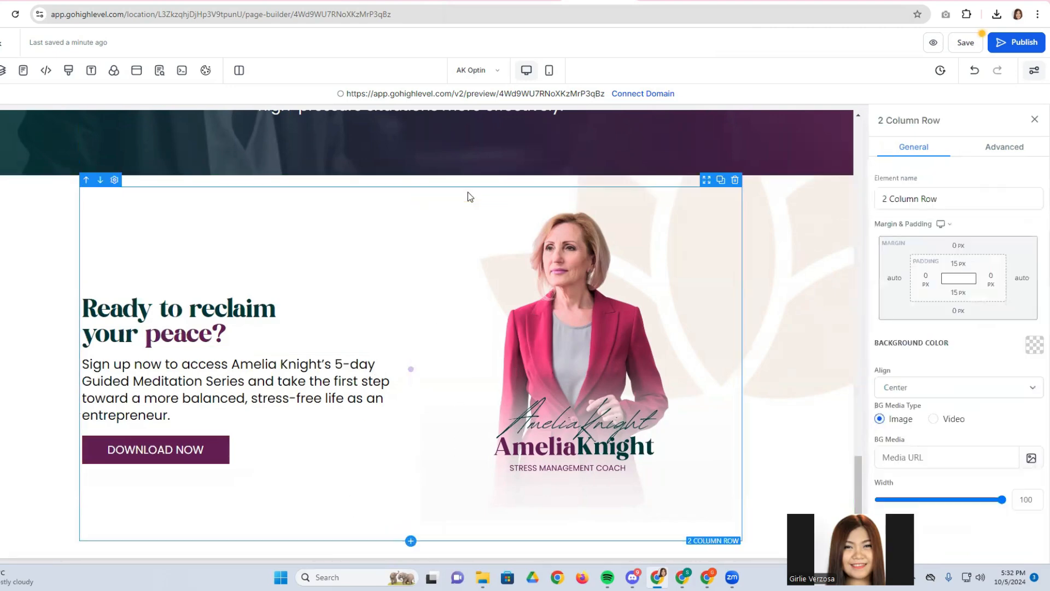
left_click(958, 264)
left_click(906, 316)
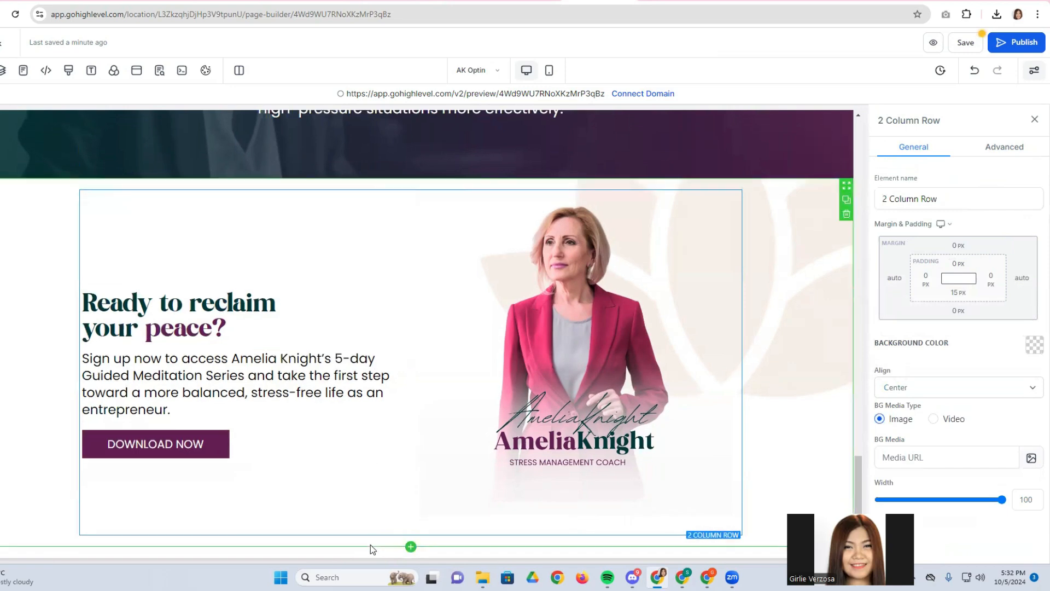
left_click(370, 541)
left_click(373, 531)
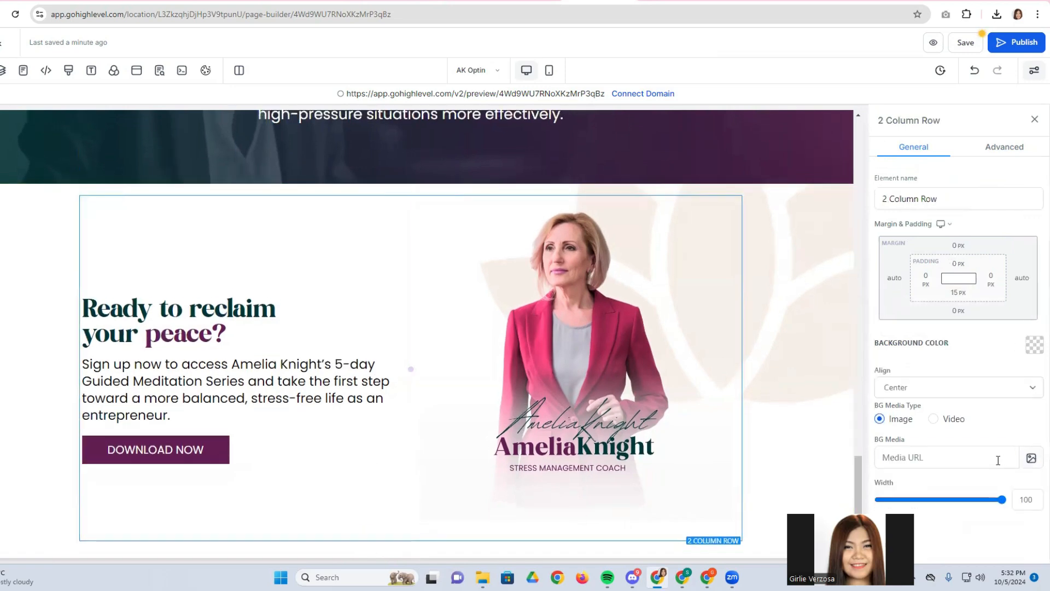
left_click(958, 295)
left_click(903, 345)
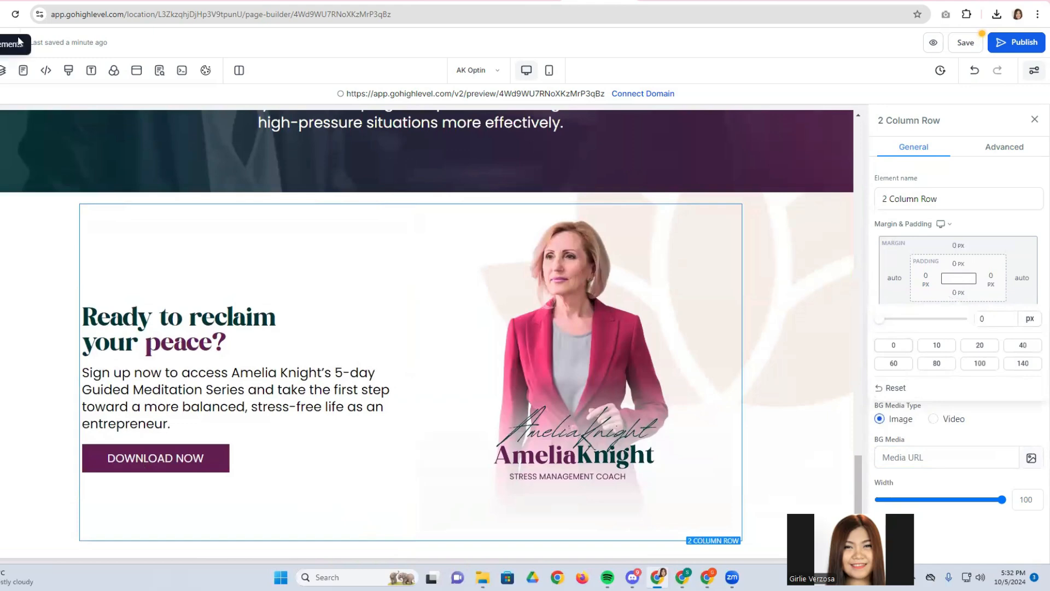
Check the footer in the Canva design, and add a full-width section below the "Ready to reclaim your peace?" section in the GoHighLevel page builder.
left_click(273, 3)
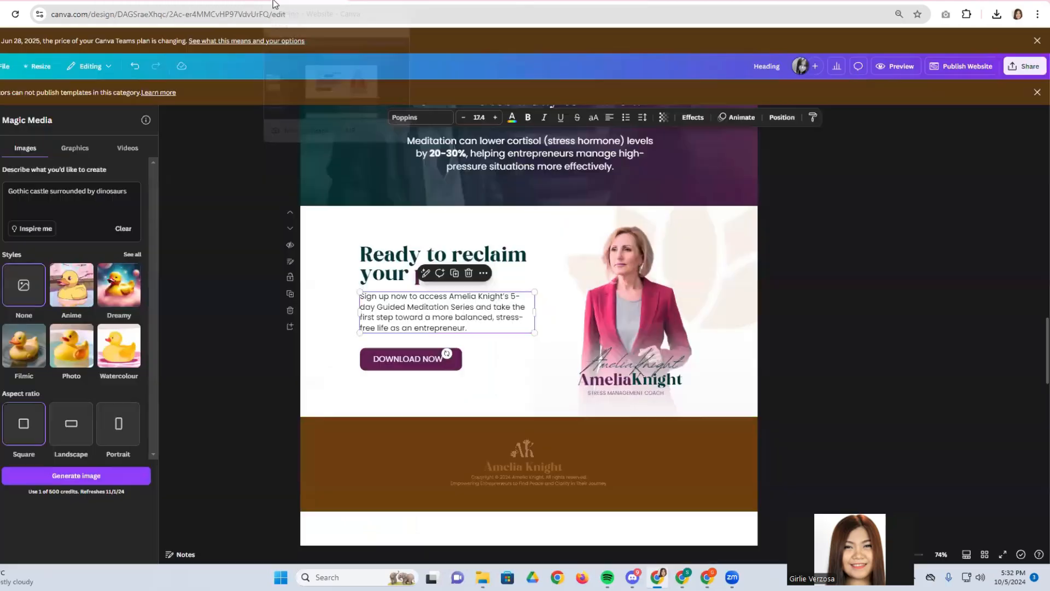
scroll(379, 406, "down", 3)
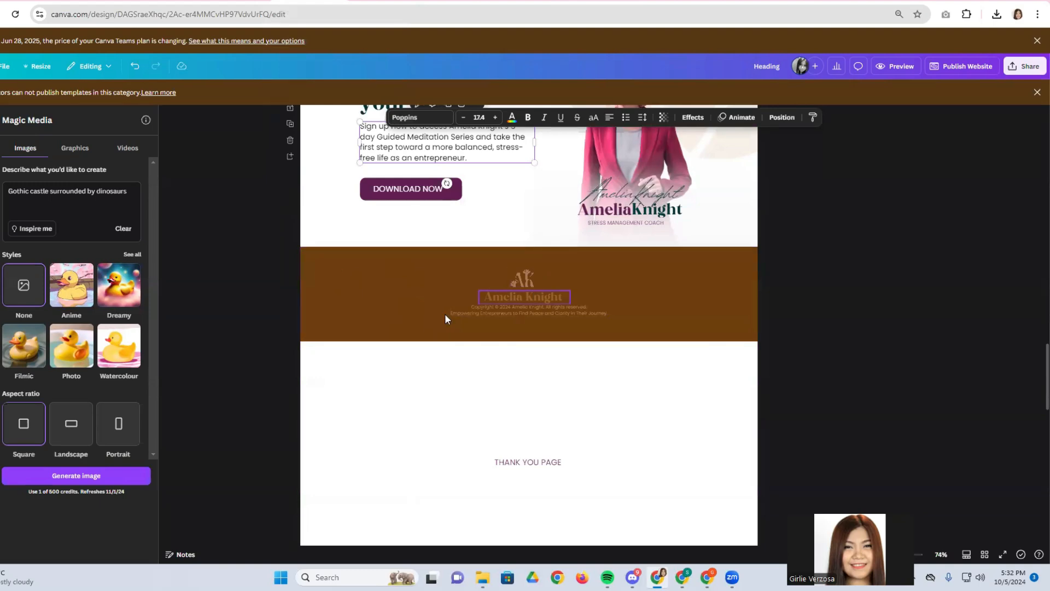
left_click(728, 296)
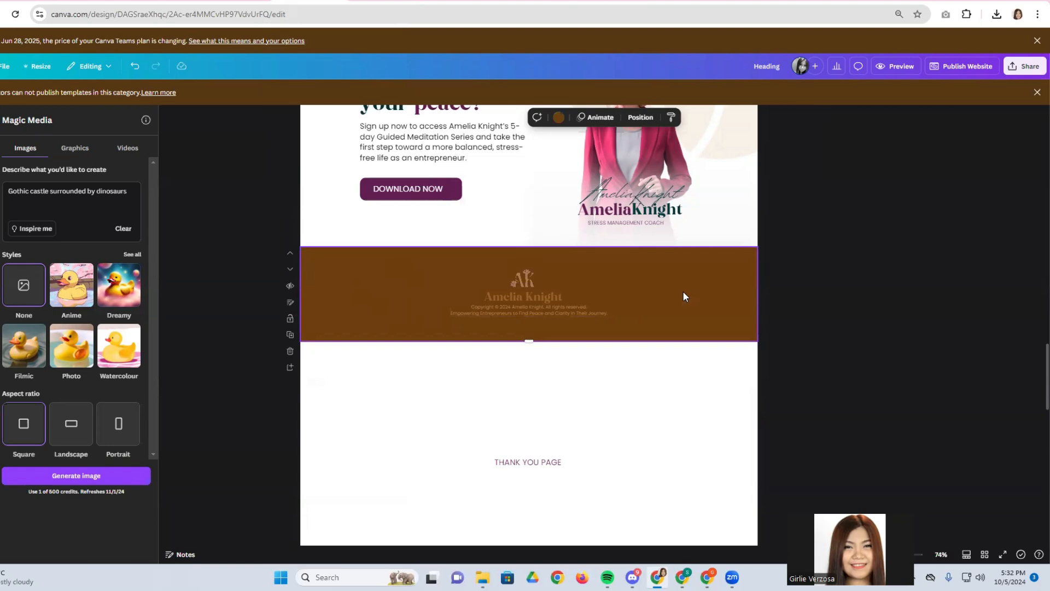
left_click(602, 2)
scroll(276, 491, "down", 1)
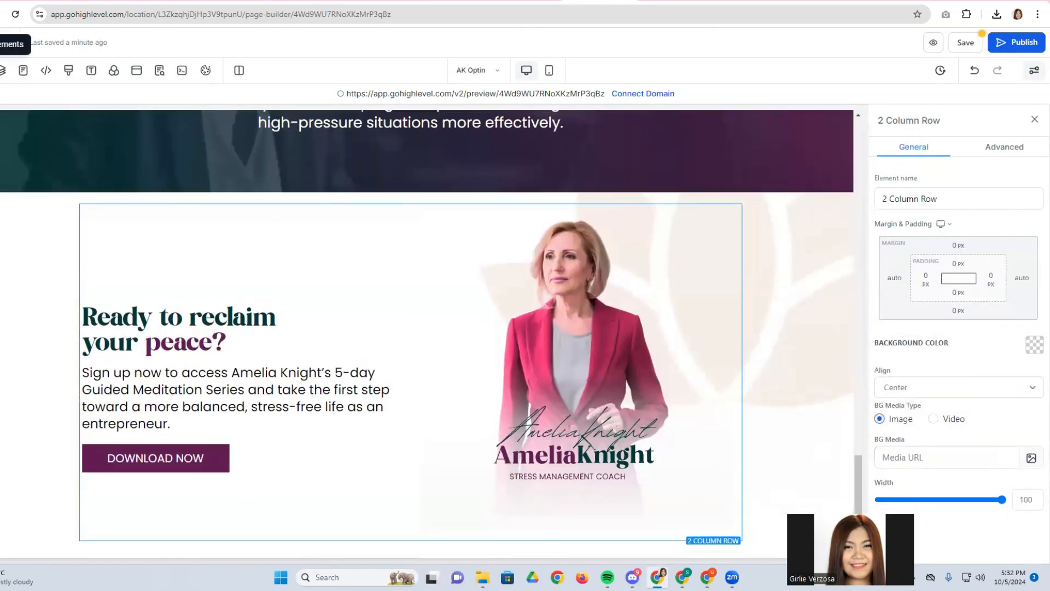
left_click(0, 70)
left_click(4, 131)
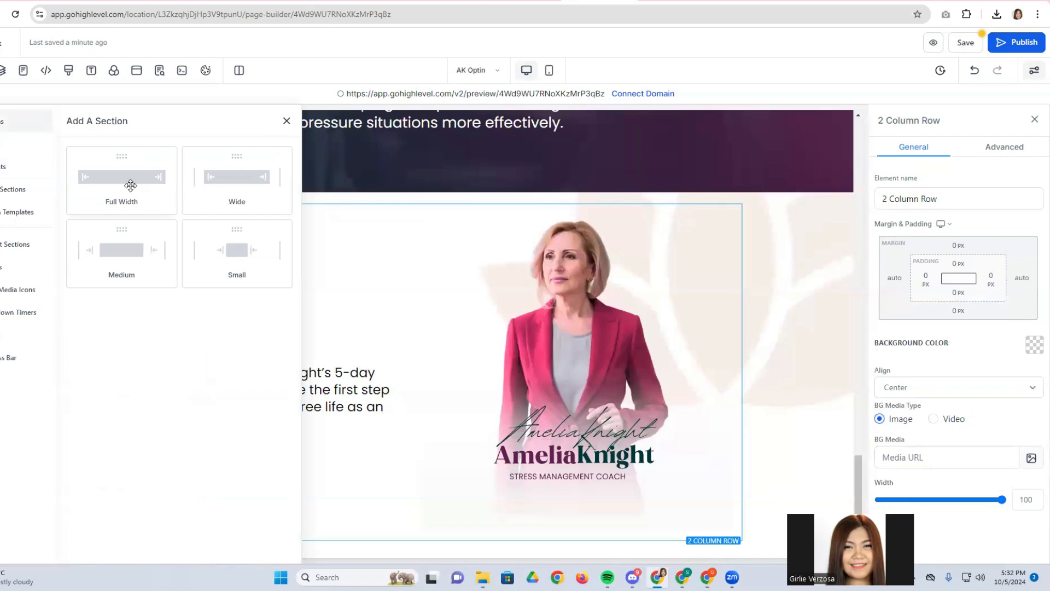
left_click_drag(125, 181, 350, 544)
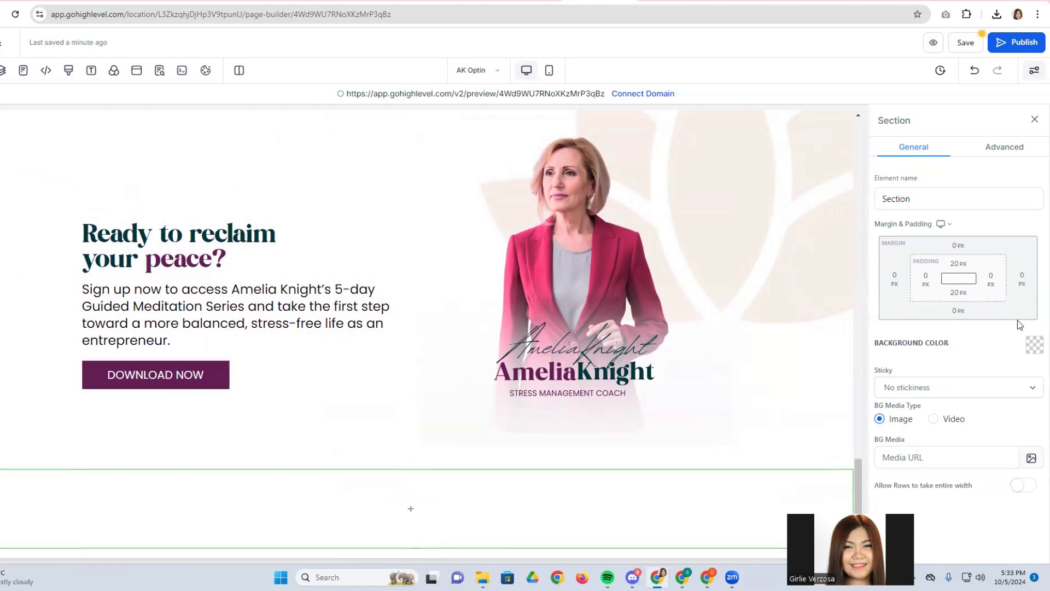
Set the background colour of the new empty footer section to the Brown brand colour.
left_click(1035, 345)
left_click(944, 404)
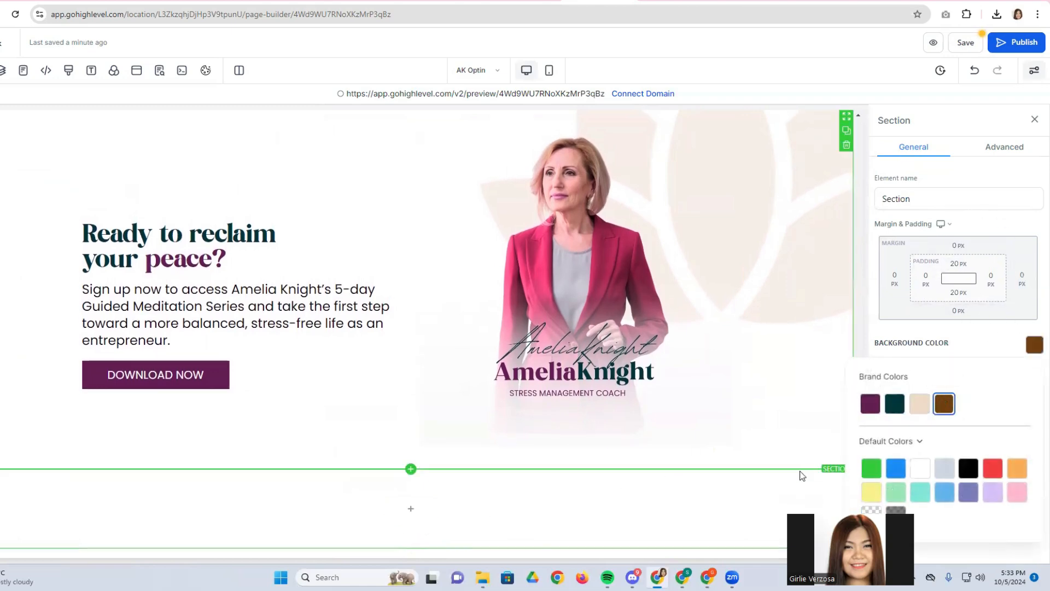
left_click(740, 508)
left_click(1035, 346)
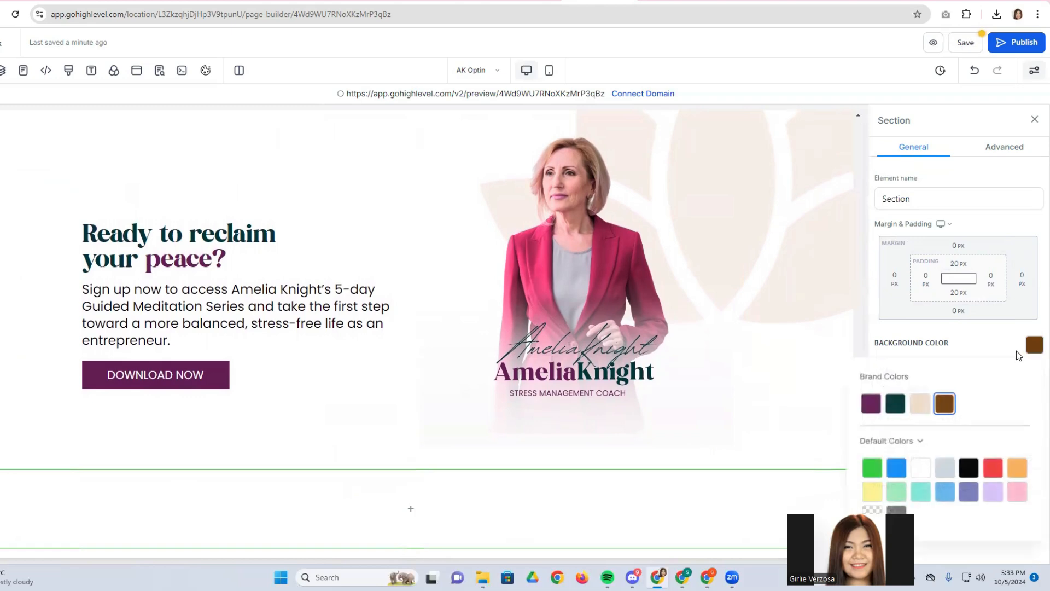
left_click(944, 403)
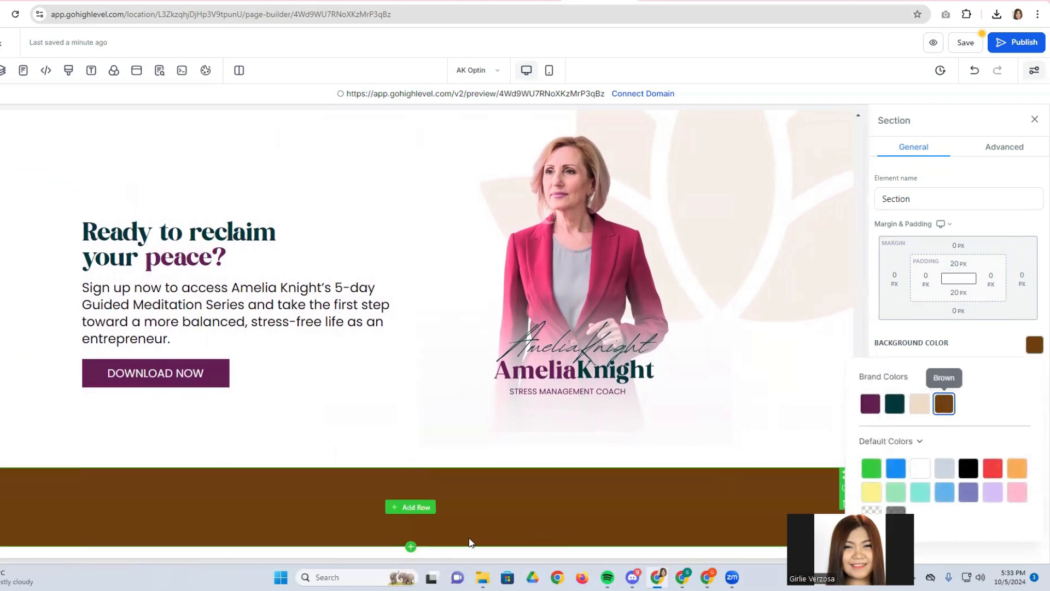
Add a one-column row to the brown footer section and place an Image element in it.
left_click(413, 507)
left_click_drag(136, 186, 380, 510)
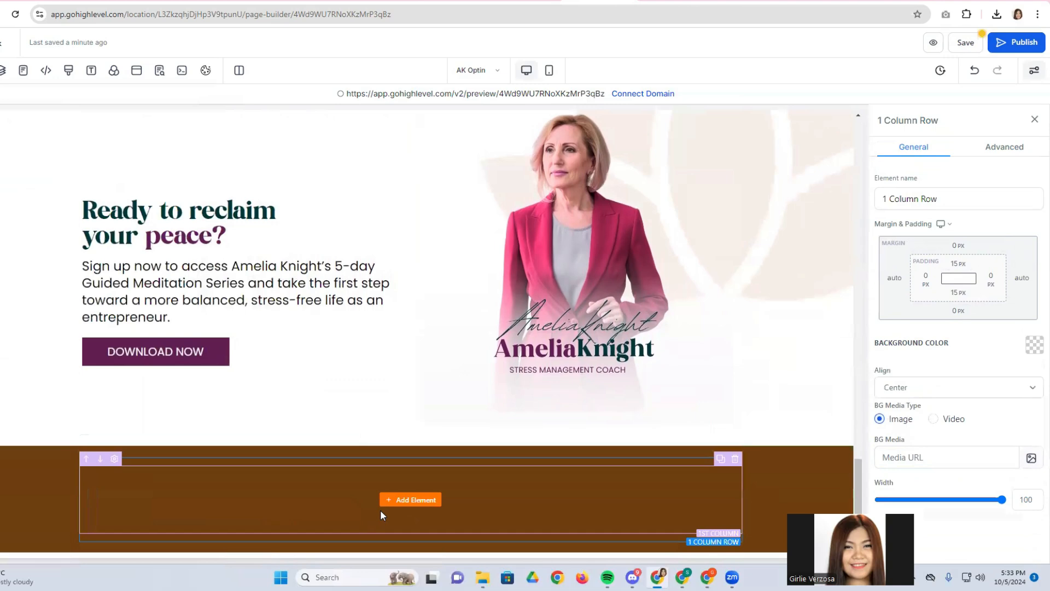
left_click(411, 498)
scroll(107, 343, "down", 2)
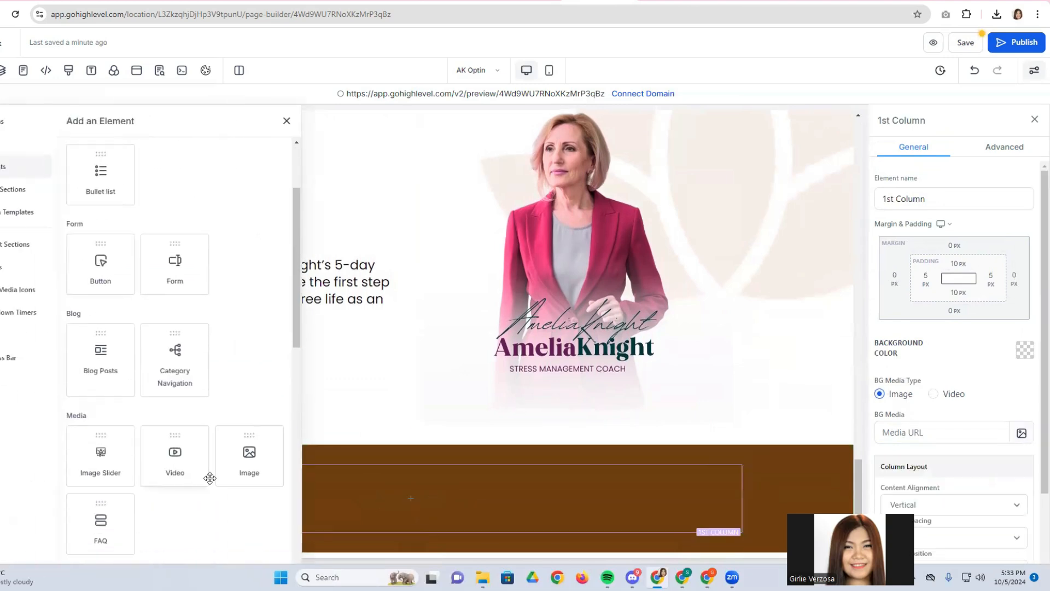
left_click_drag(235, 470, 356, 521)
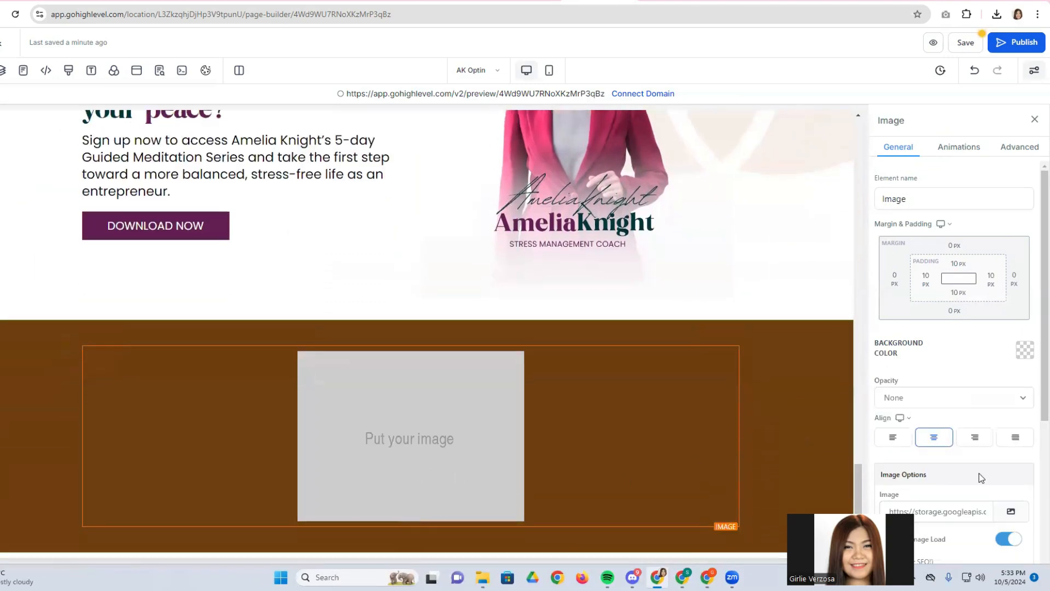
Set the footer image to 7.png from the brand's folder inside Template Shop in the media storage.
left_click(1011, 513)
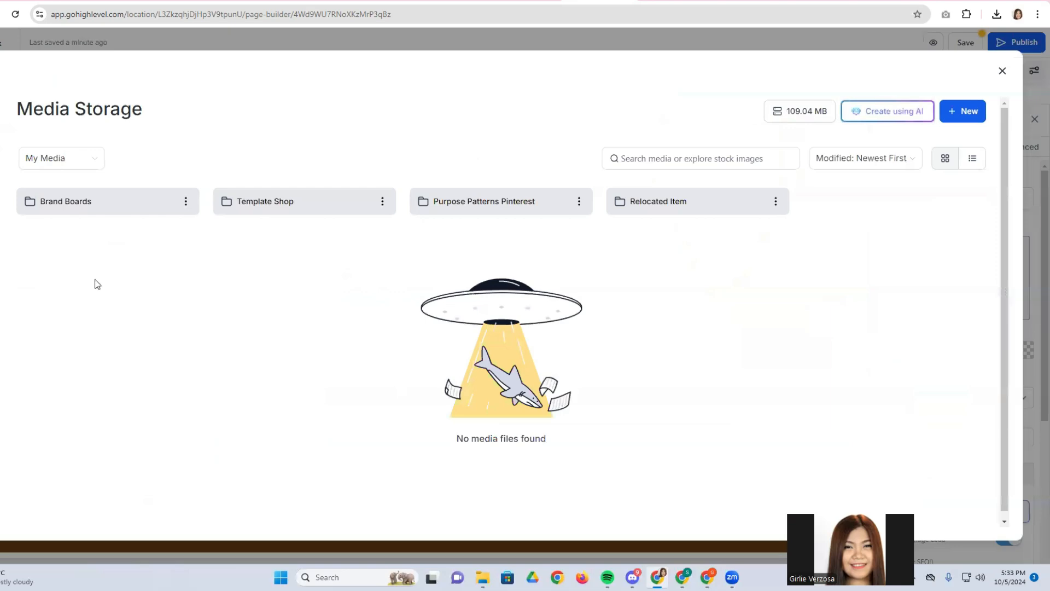
left_click(238, 201)
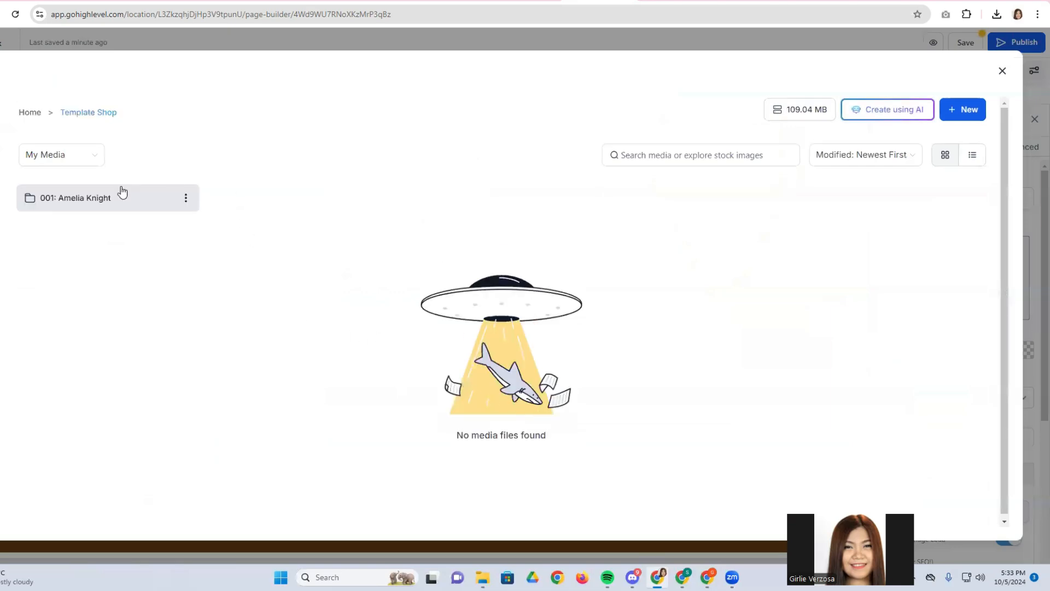
left_click(127, 199)
scroll(657, 439, "down", 6)
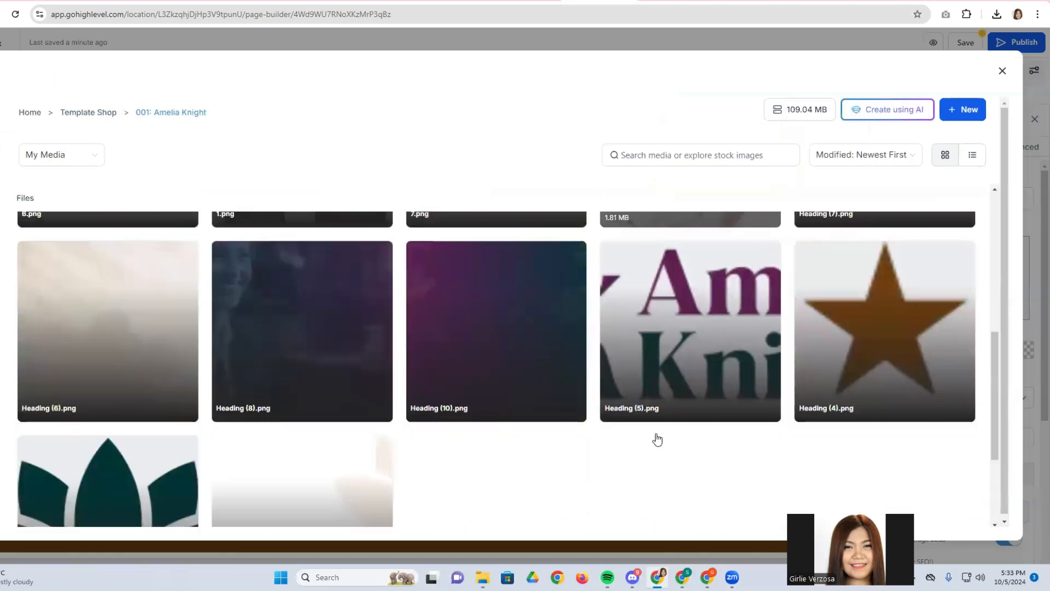
scroll(658, 439, "down", 2)
scroll(514, 353, "up", 4)
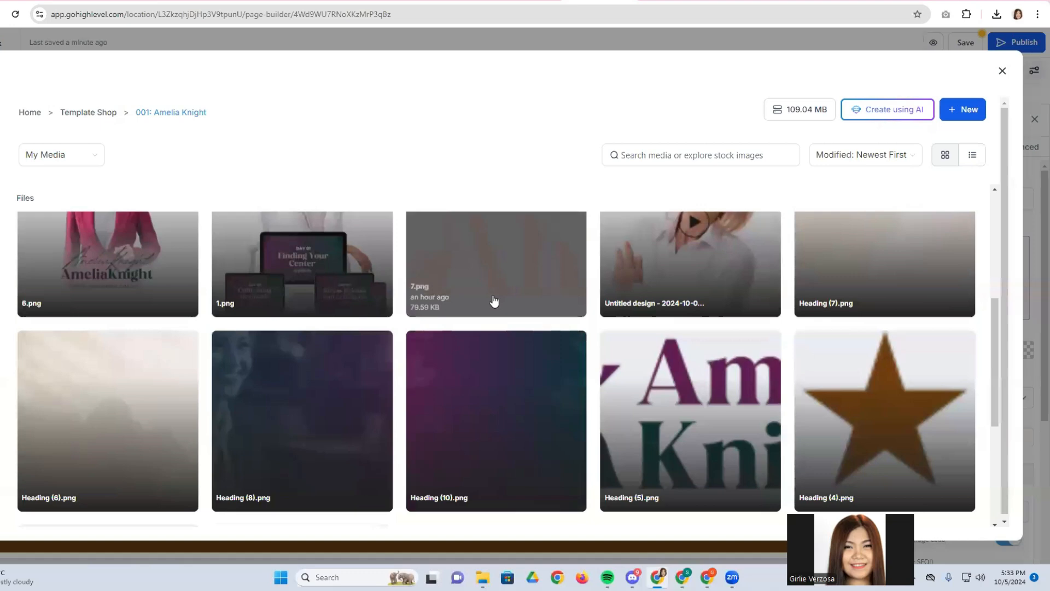
left_click(494, 299)
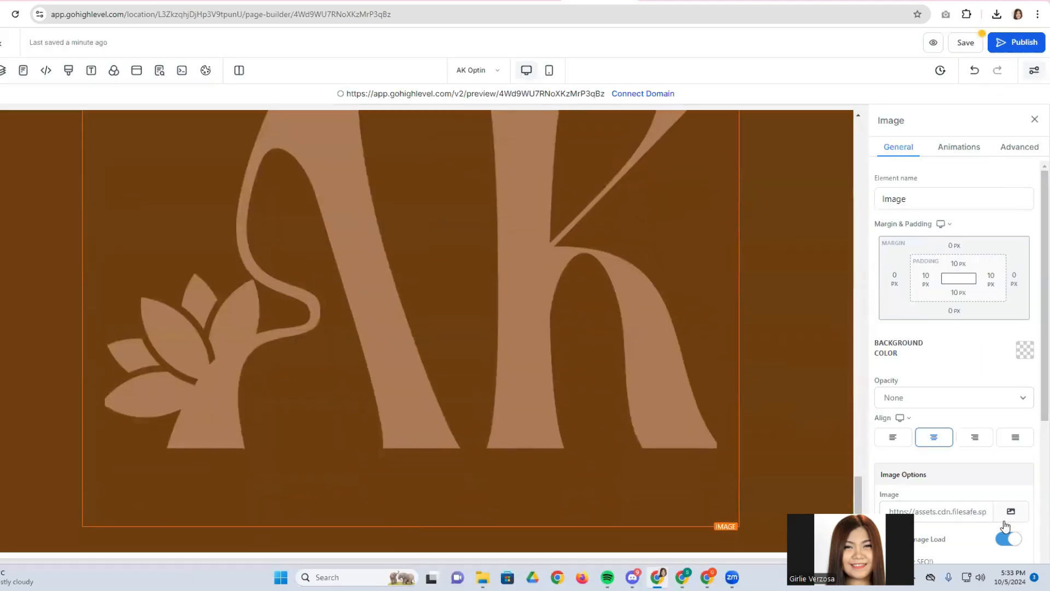
Set the width of the AK logo image in the footer to 70 px.
scroll(963, 477, "down", 4)
left_click(986, 435)
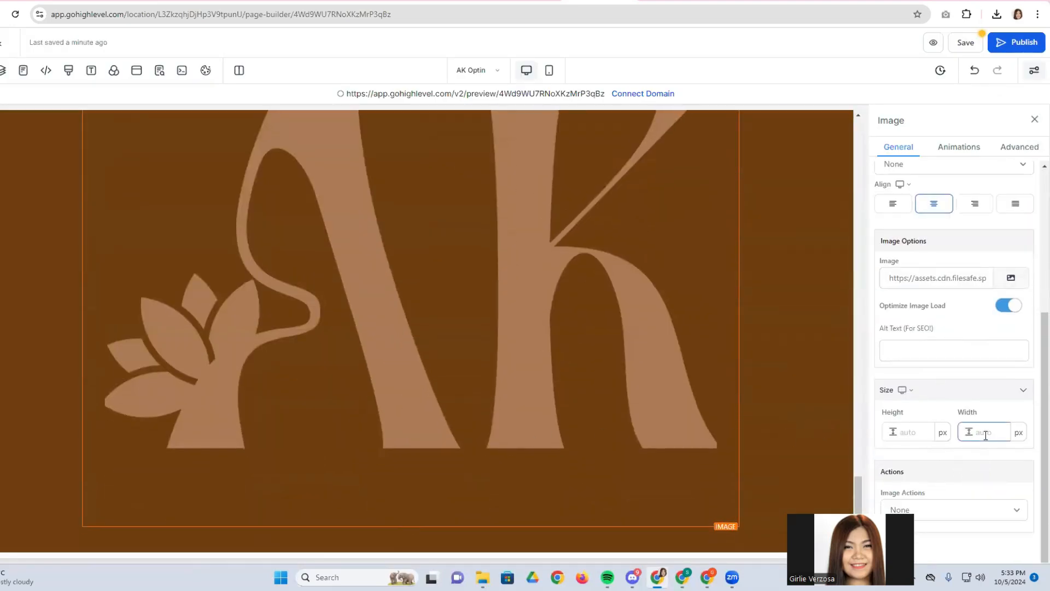
type("100")
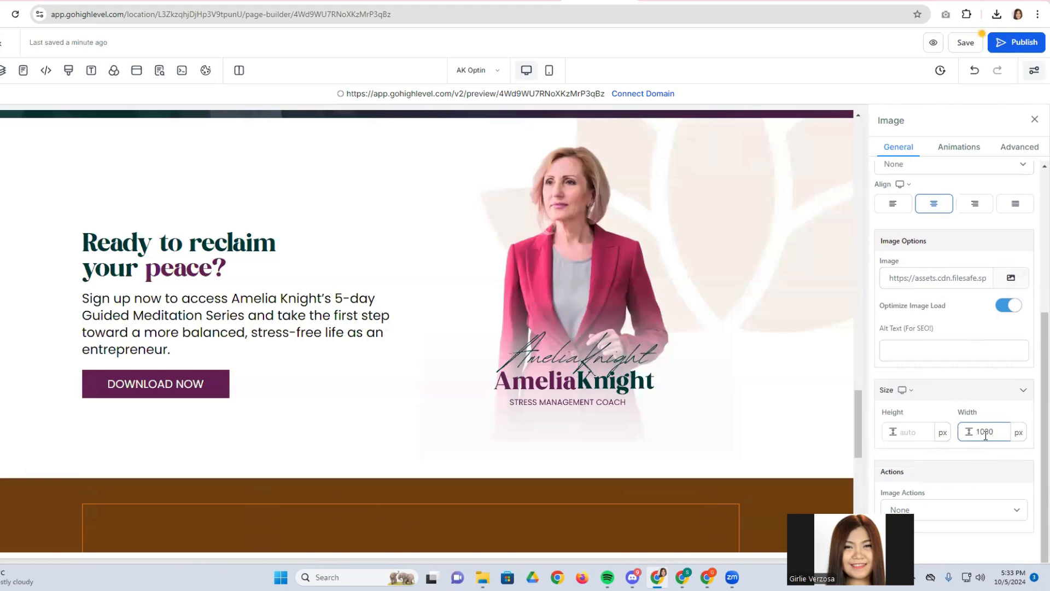
left_click_drag(994, 434, 972, 434)
key("BackSpace")
scroll(435, 449, "down", 1)
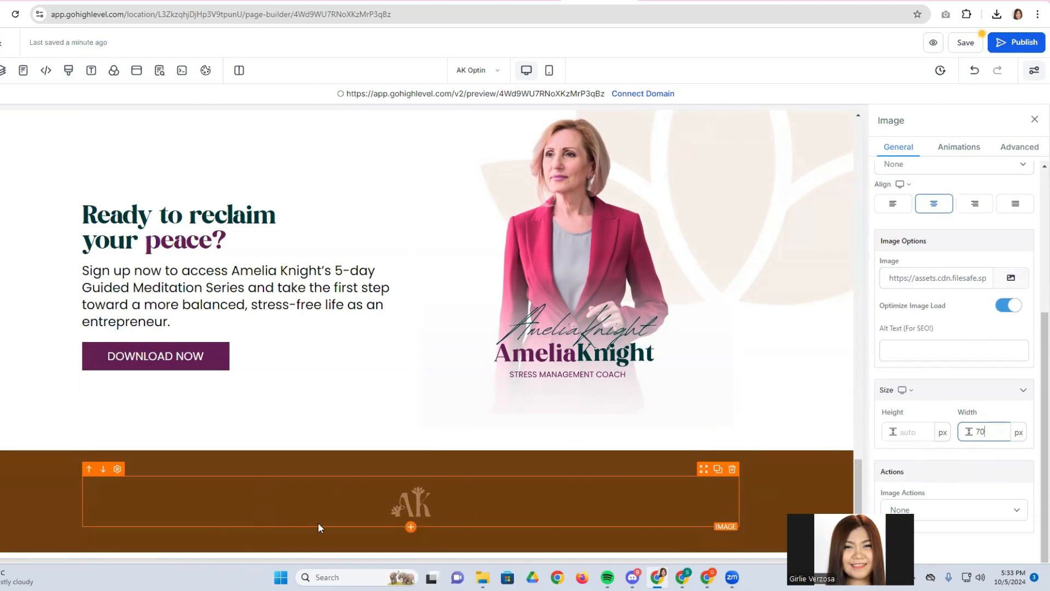
Duplicate the "Ready to reclaim your peace?" headline and move the copy below the AK logo in the footer.
left_click(211, 229)
left_click(386, 198)
left_click(369, 260)
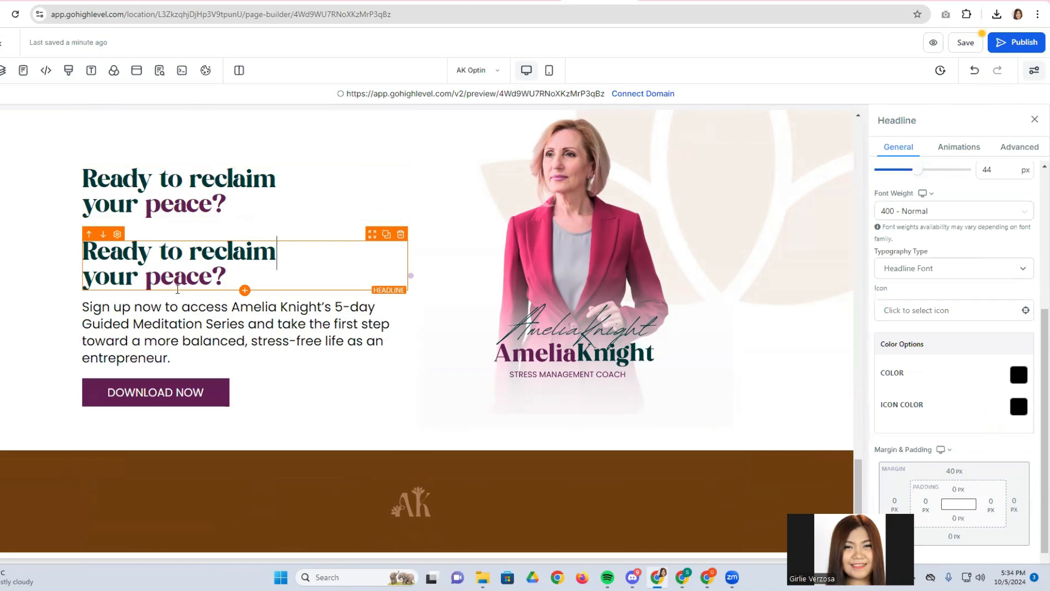
left_click_drag(364, 244, 423, 541)
scroll(430, 492, "down", 1)
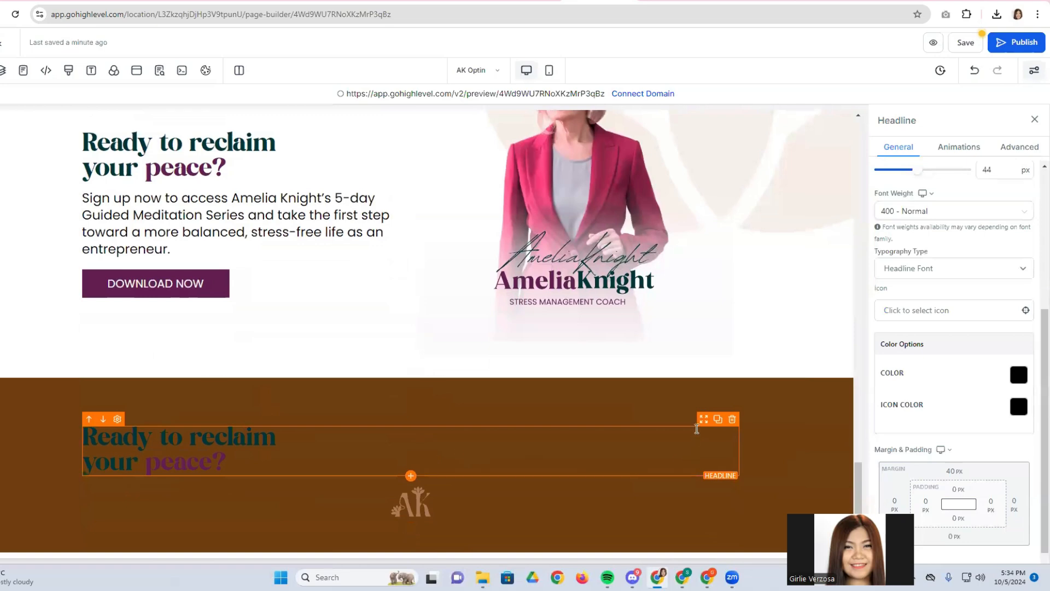
left_click_drag(686, 465, 663, 485)
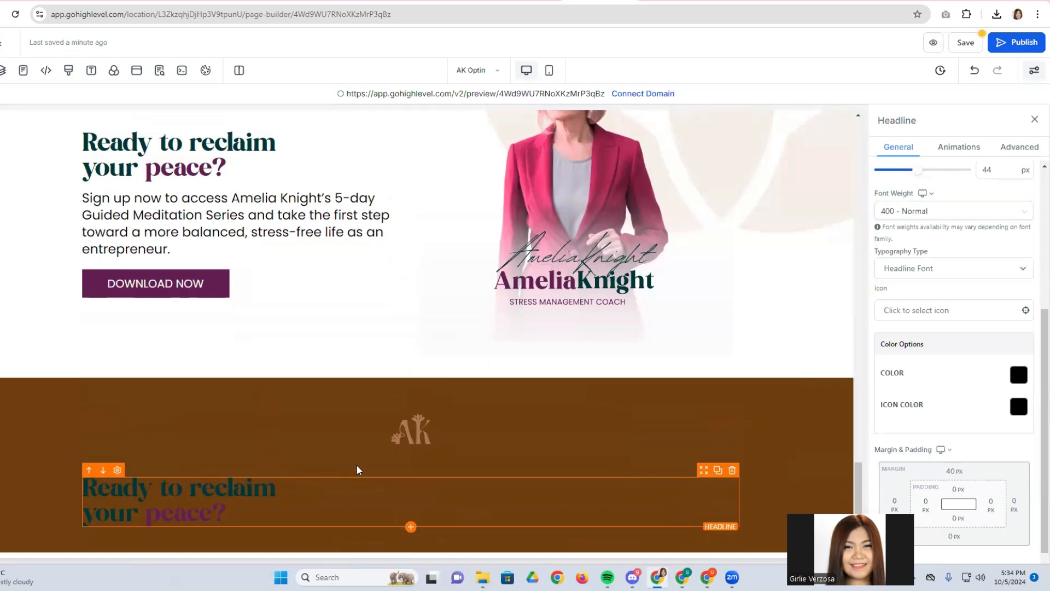
Set the footer headline's top margin to 0 px and centre its text.
left_click(358, 469)
left_click(367, 484)
left_click(954, 456)
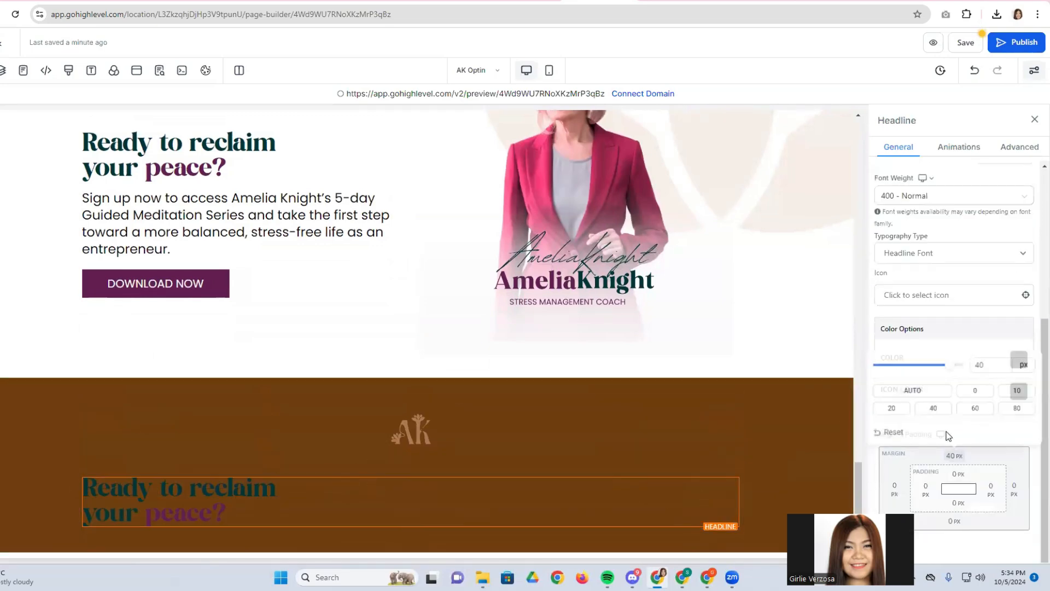
left_click(964, 389)
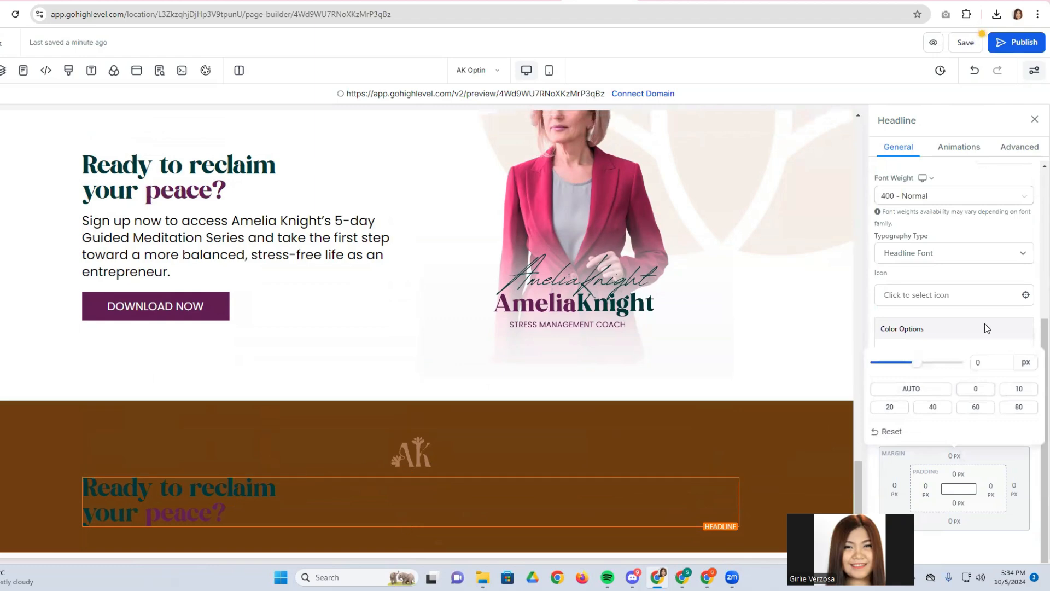
scroll(930, 273, "up", 5)
left_click(934, 336)
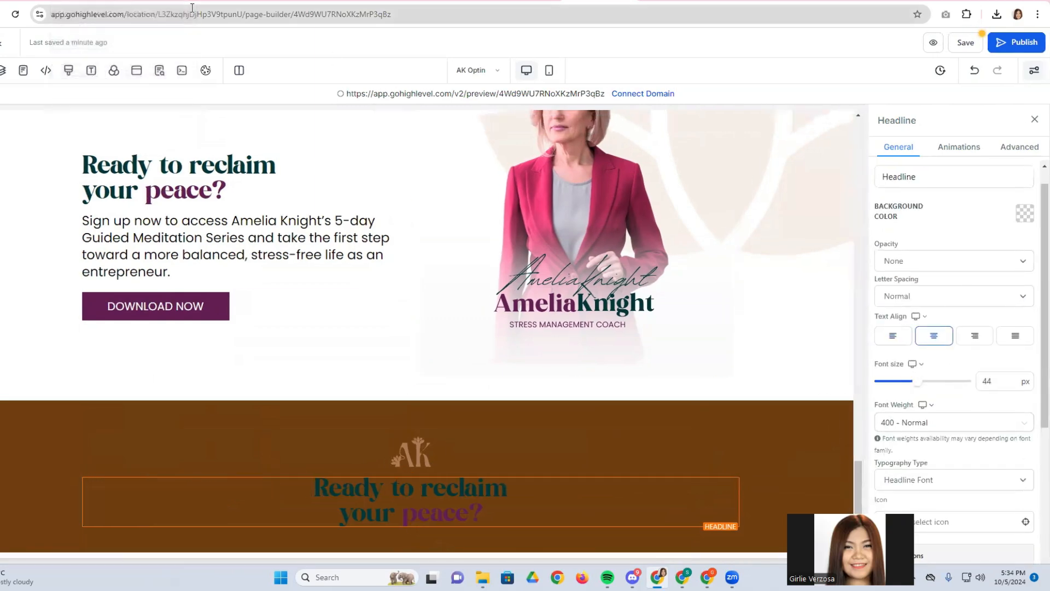
Copy the coach's name from the Canva design's footer and replace the footer headline's text with it in the GoHighLevel page builder.
left_click(312, 1)
double_click(521, 298)
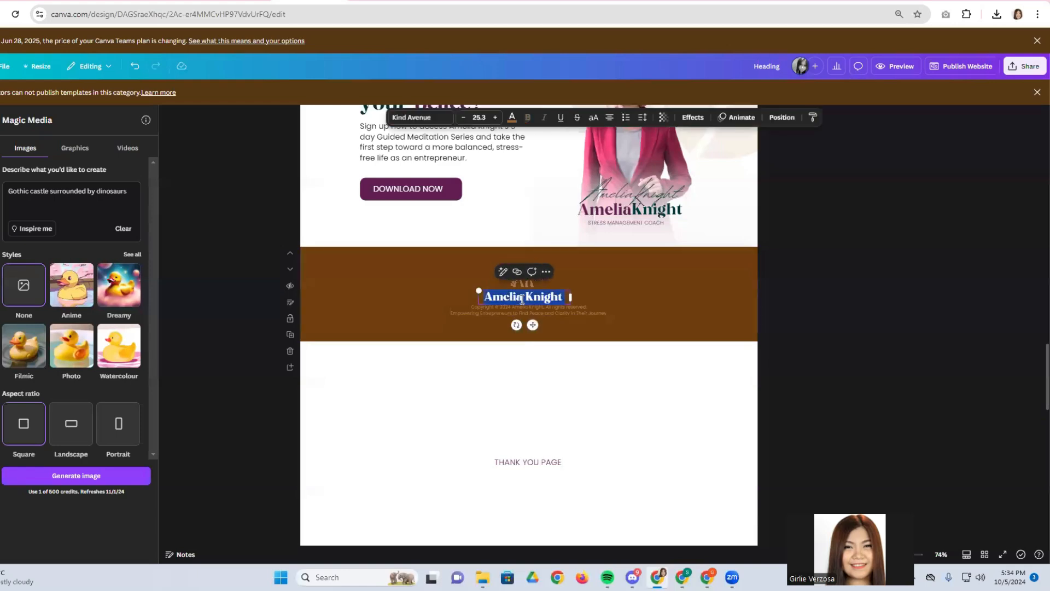
right_click(521, 299)
left_click(539, 84)
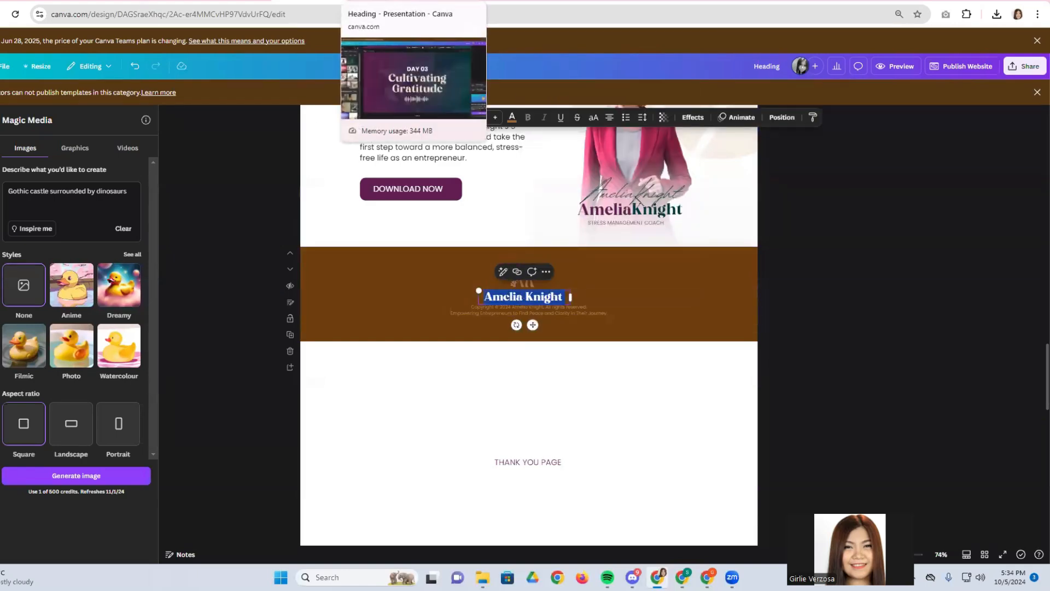
left_click(379, 1)
left_click(599, 1)
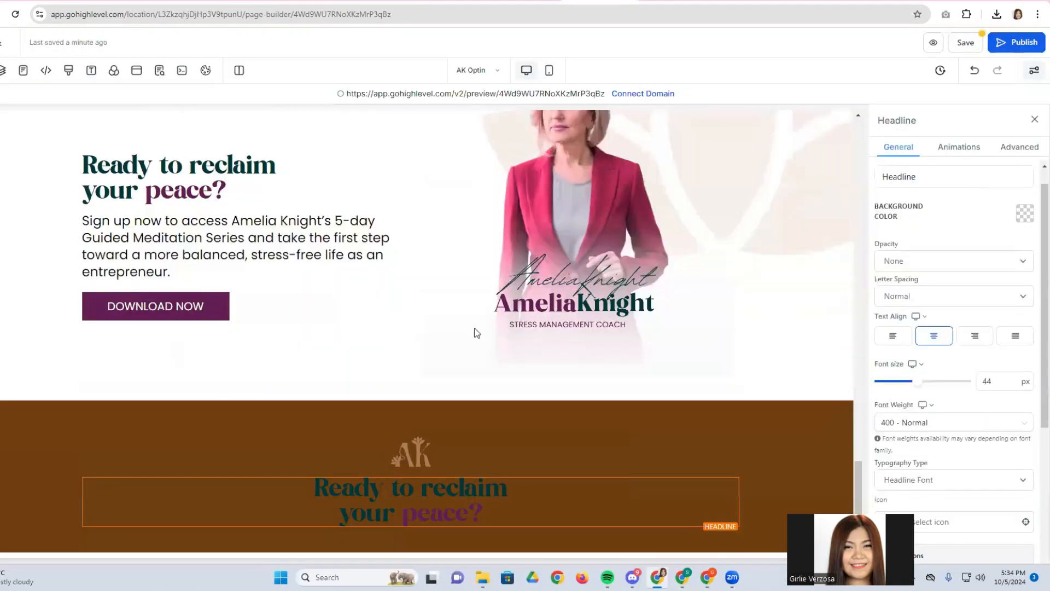
key("shift+Home")
left_click(481, 505)
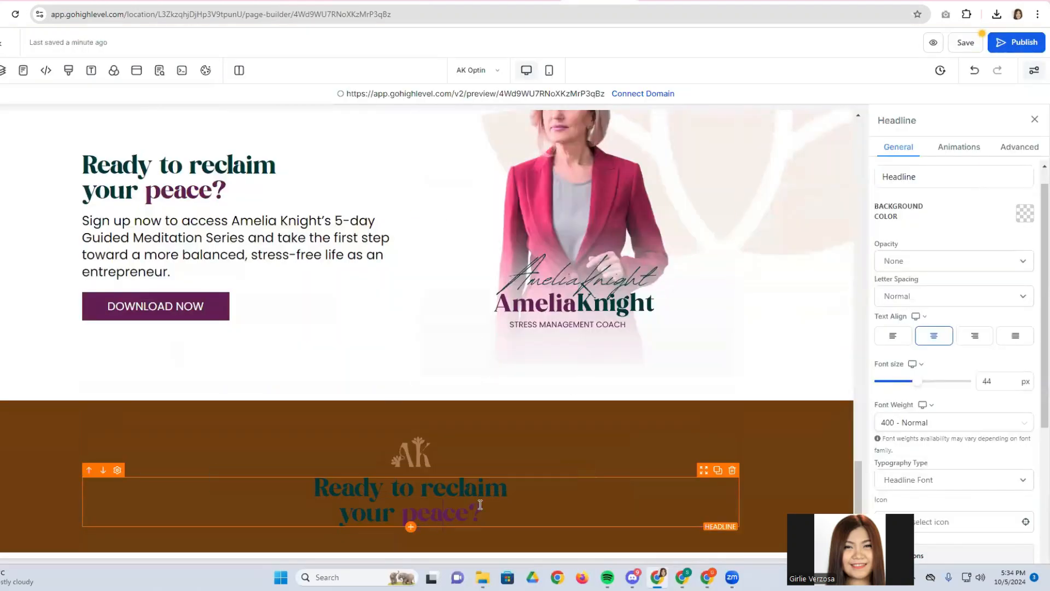
left_click_drag(494, 509, 321, 490)
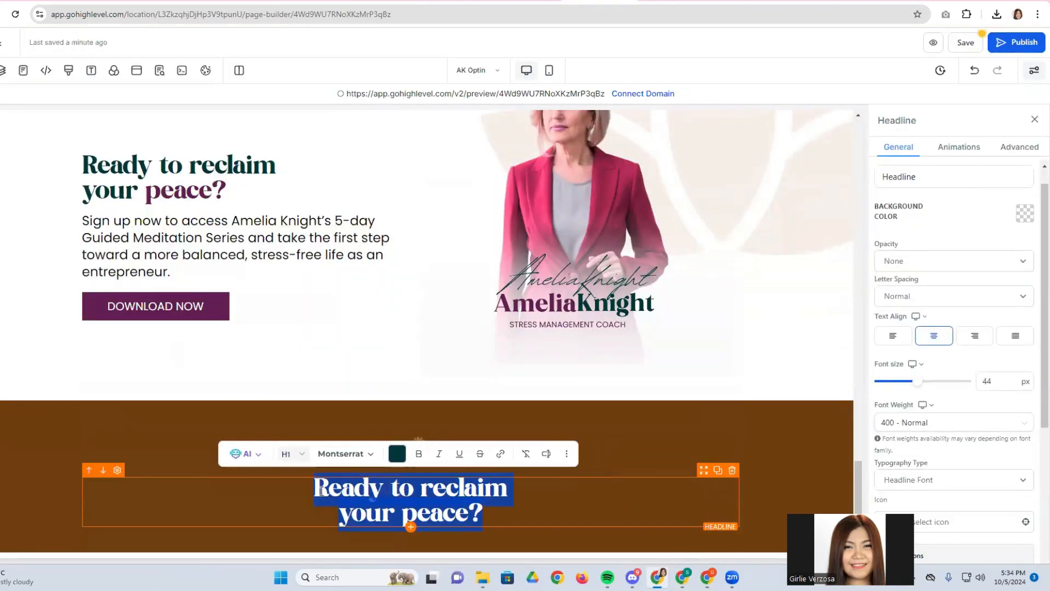
key("ctrl+v")
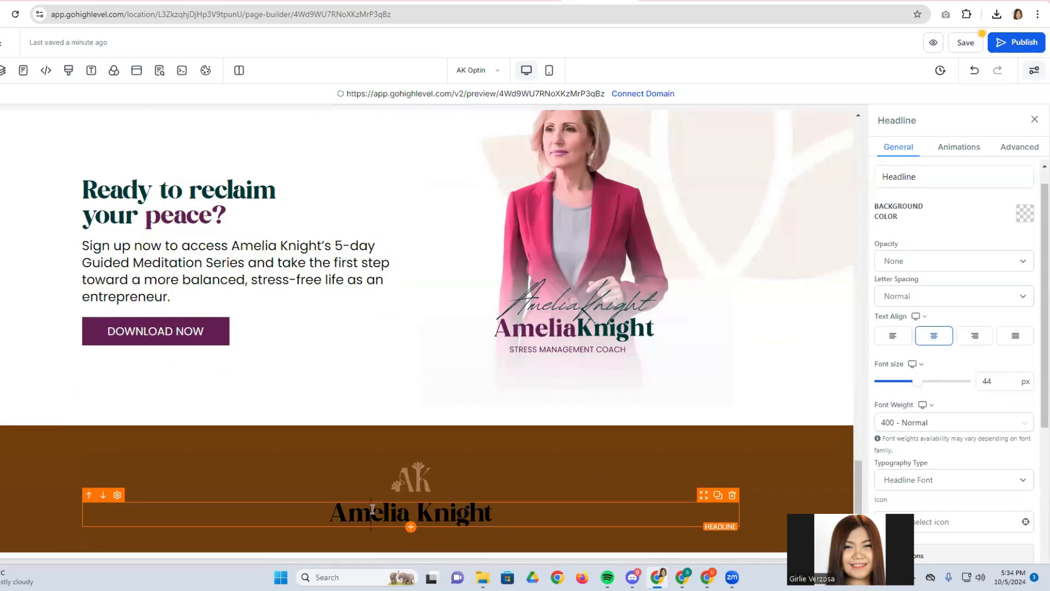
Try the Brown brand colour on the name headline in the footer.
triple_click(372, 508)
left_click(412, 479)
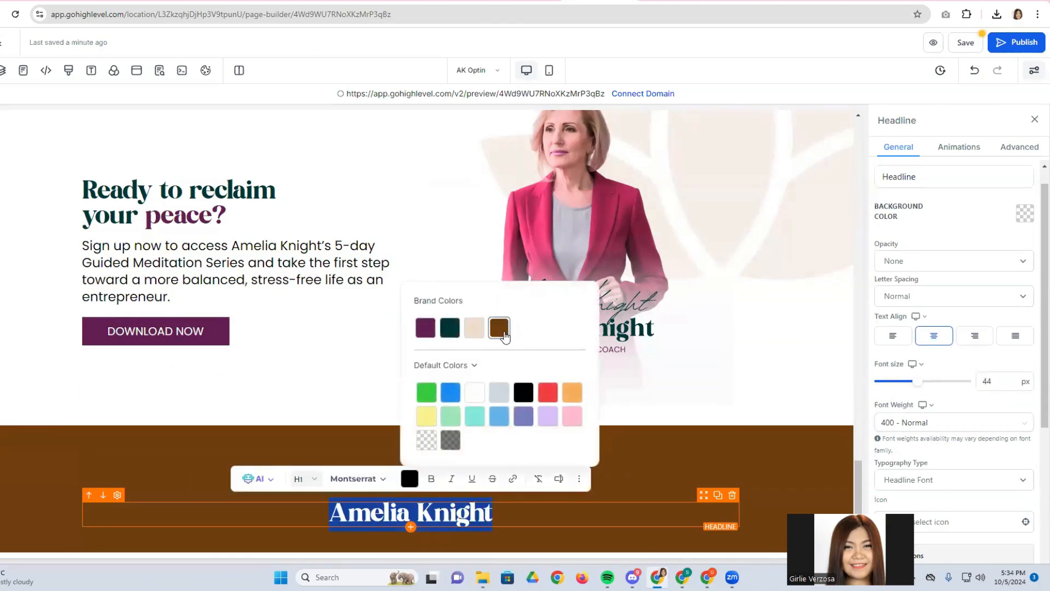
left_click(474, 329)
left_click(499, 327)
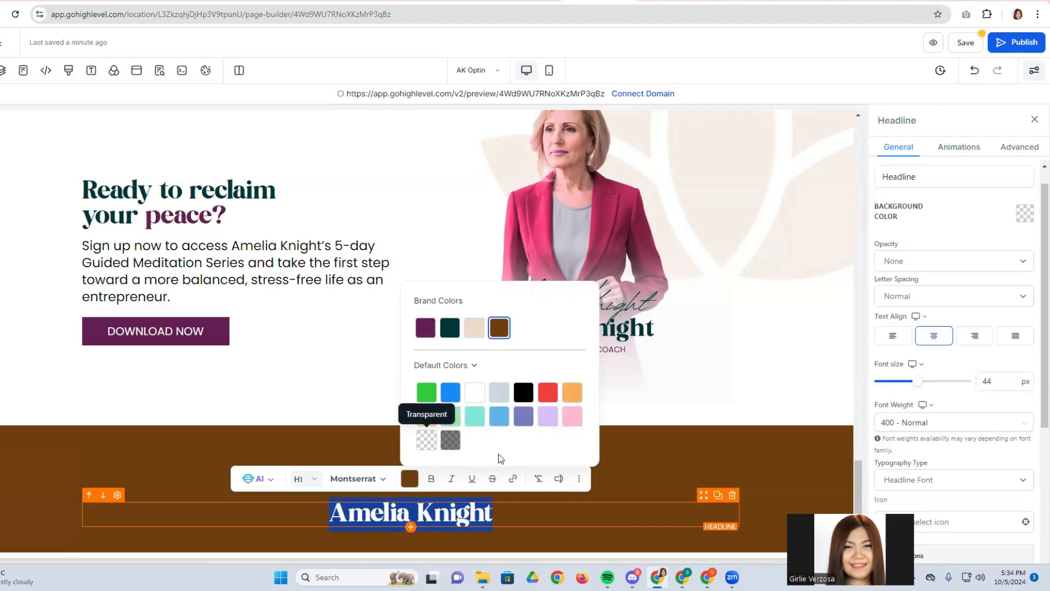
left_click(446, 366)
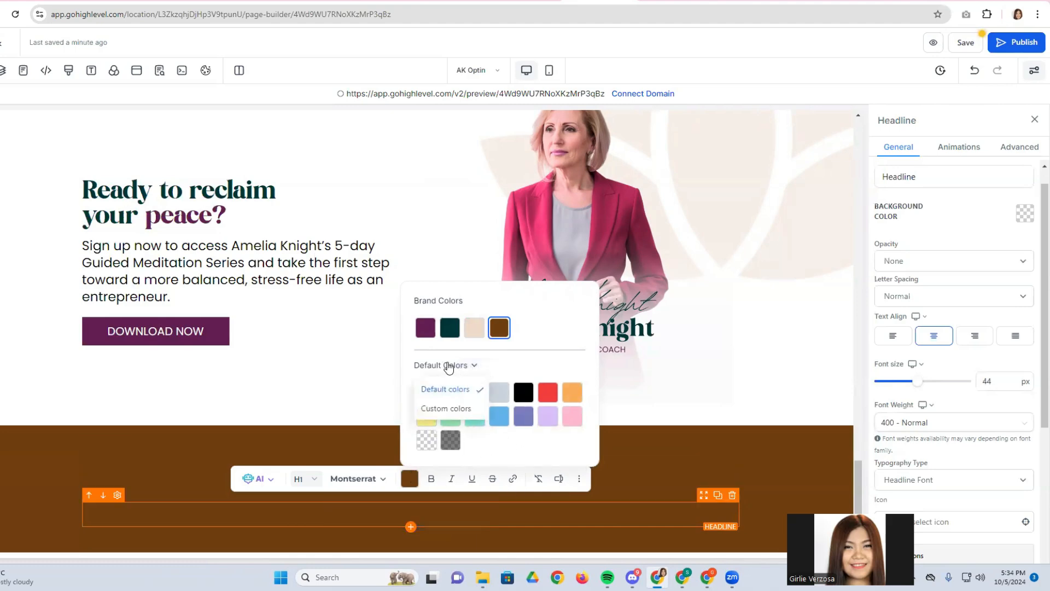
left_click(446, 409)
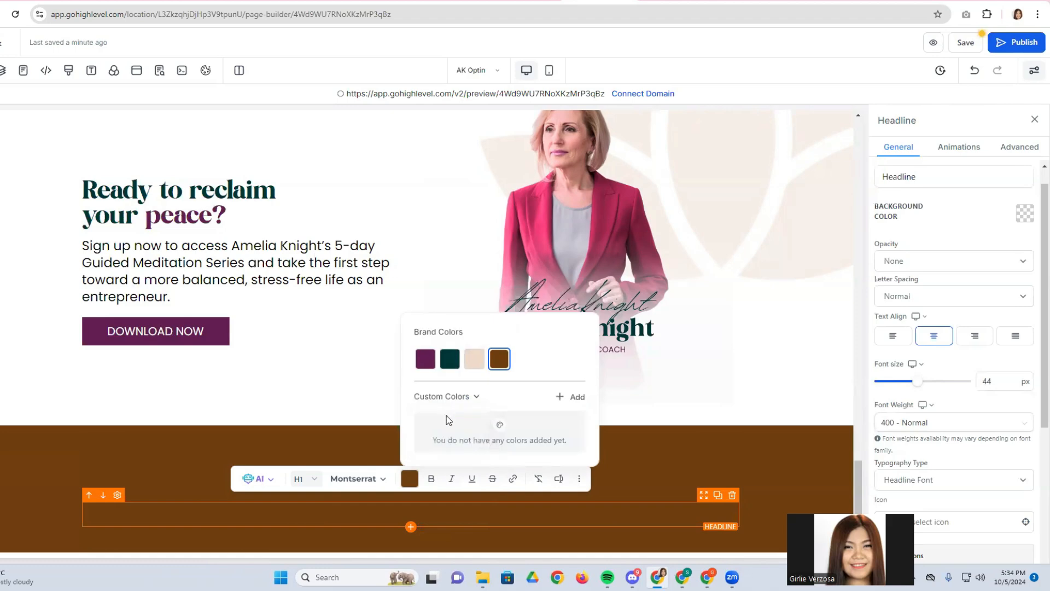
left_click(562, 397)
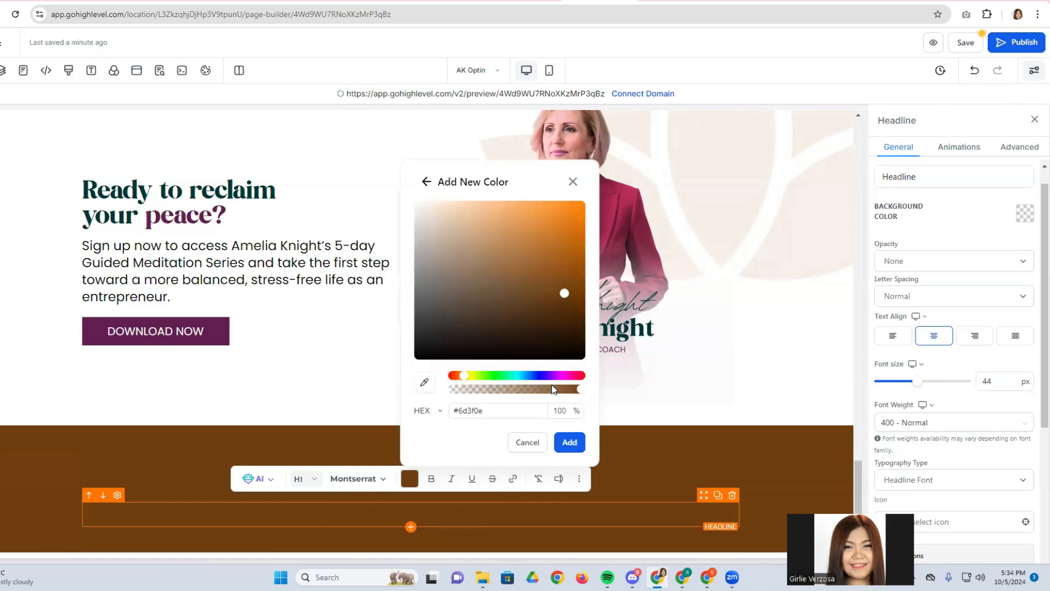
left_click_drag(566, 297, 509, 272)
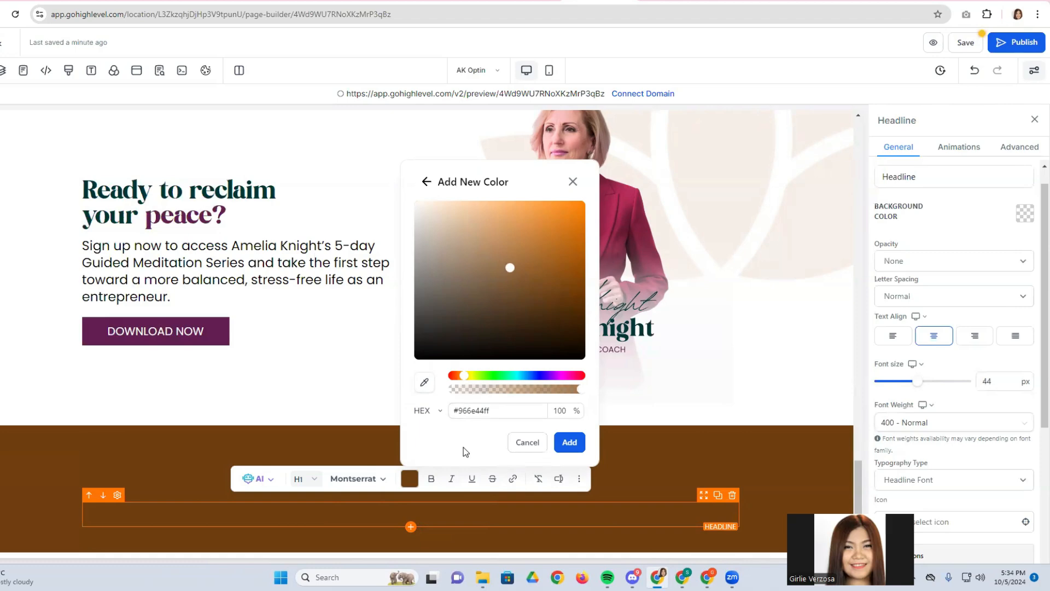
left_click(185, 483)
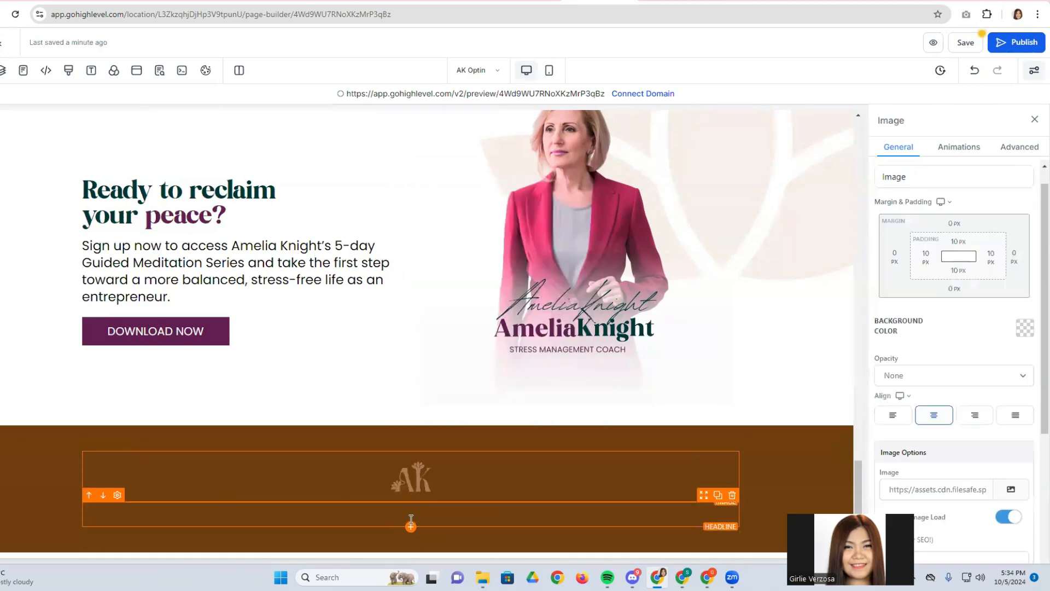
Add a light tan custom colour and apply it to the name headline below the footer's AK logo.
triple_click(388, 513)
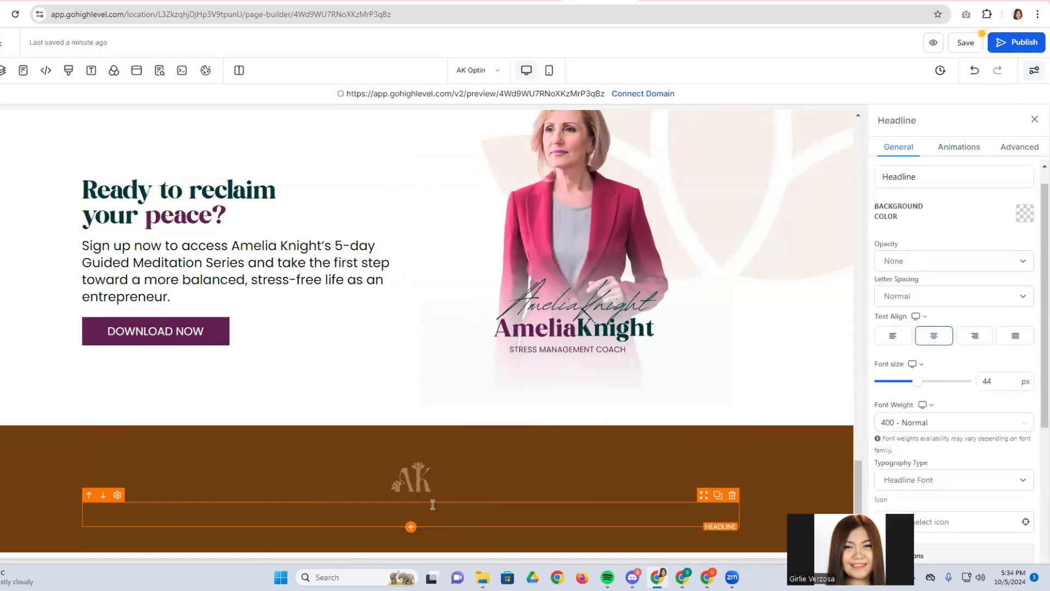
left_click(410, 479)
left_click(455, 436)
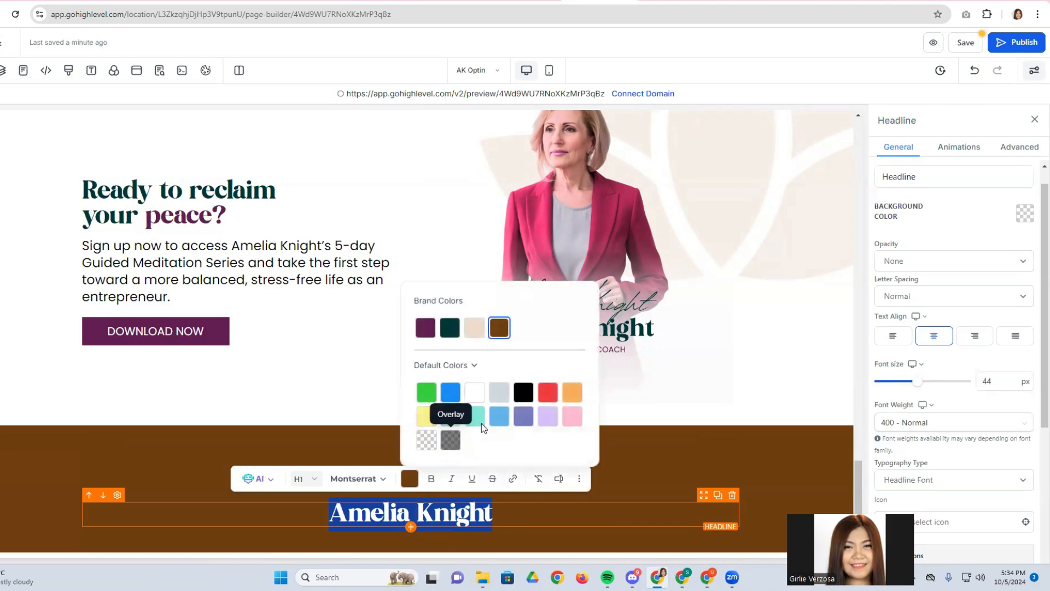
left_click(472, 365)
left_click(458, 407)
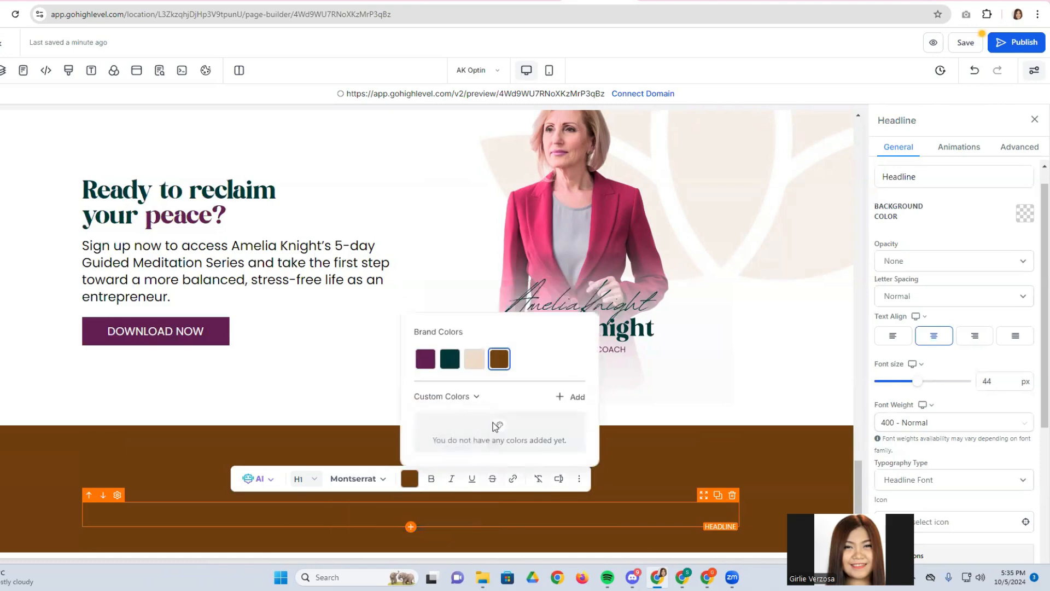
left_click(562, 398)
left_click_drag(564, 293, 481, 228)
left_click(569, 442)
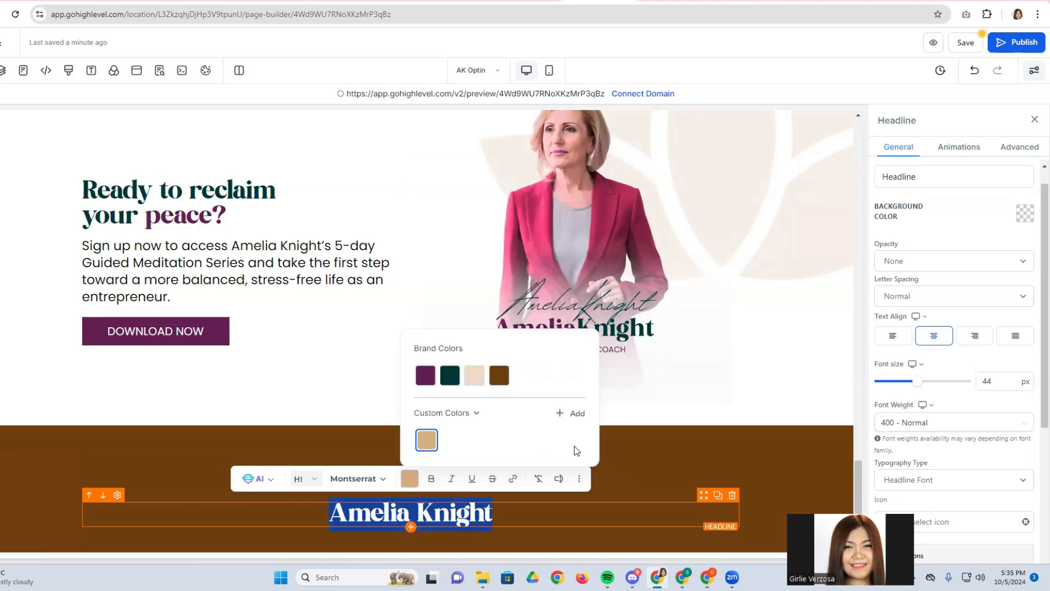
left_click(199, 490)
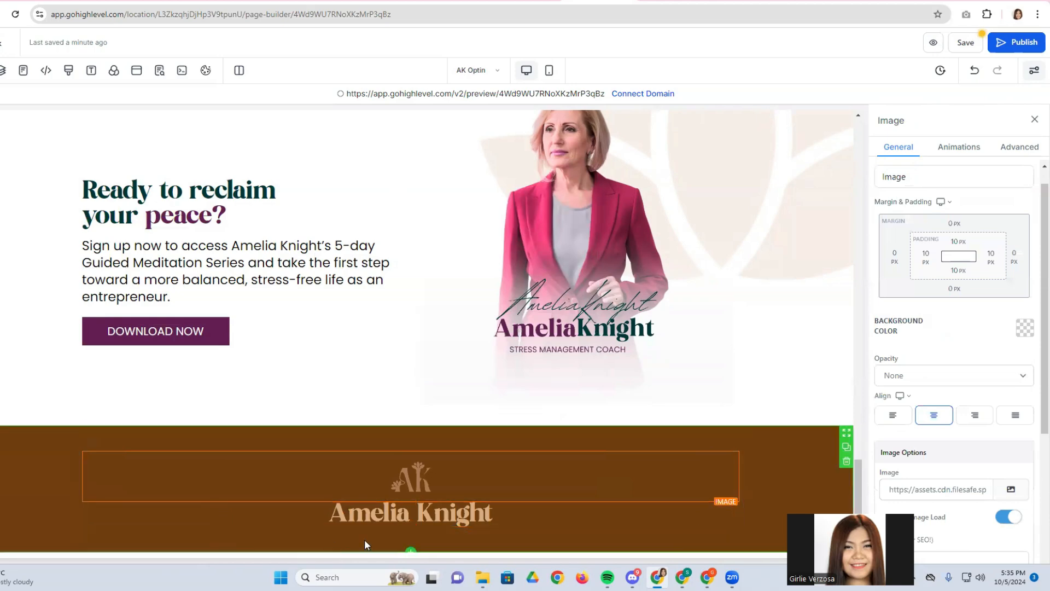
Set the font size of the name headline below the footer's AK logo to 27 px.
left_click(432, 520)
triple_click(433, 522)
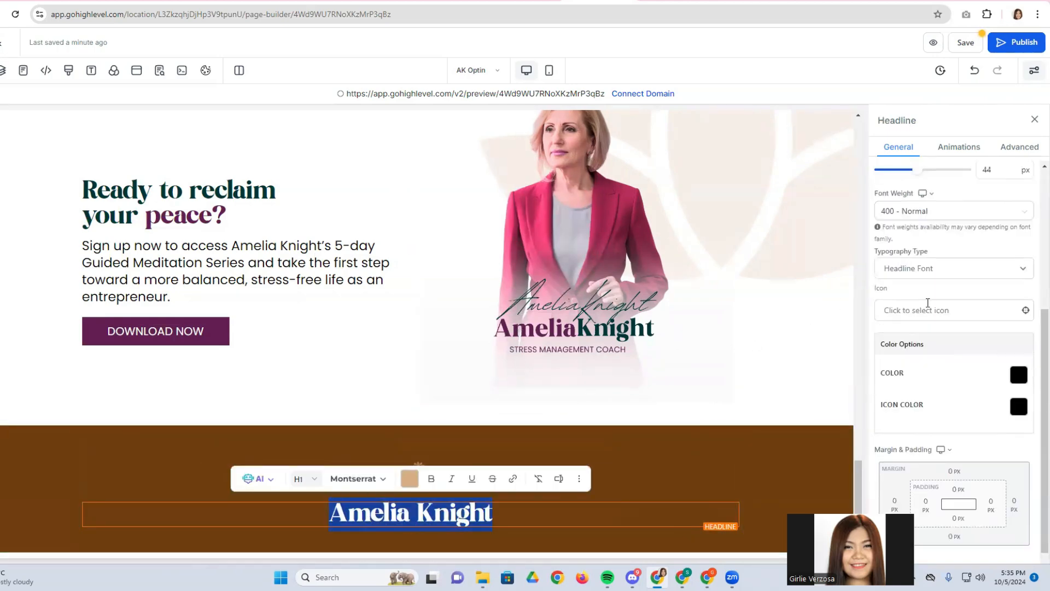
scroll(931, 305, "up", 2)
left_click_drag(917, 287, 904, 285)
scroll(906, 296, "up", 1)
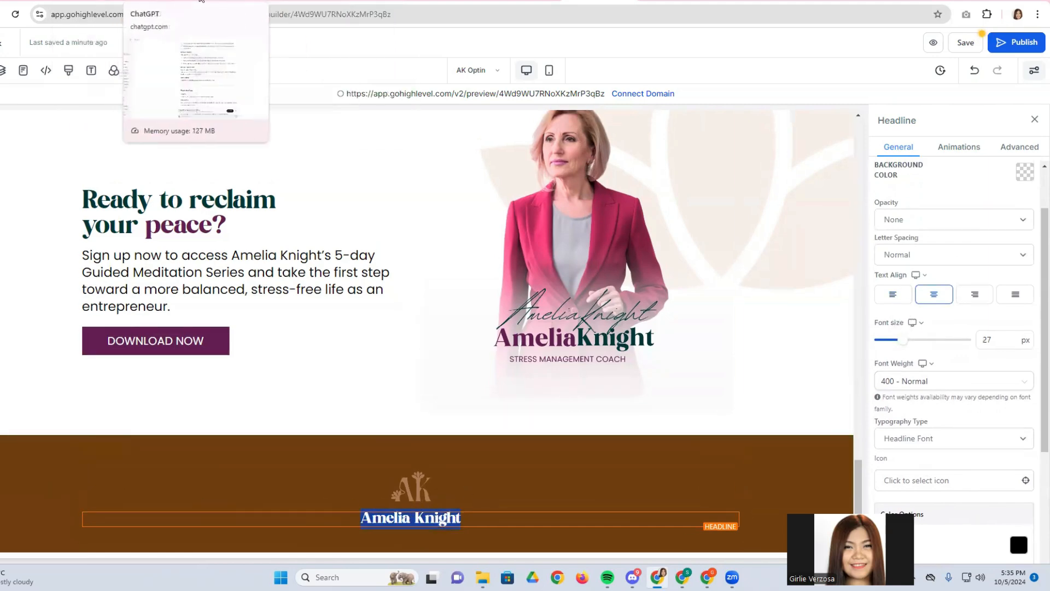
Switch to the Canva design and copy the two-line copyright text from its brown footer.
left_click(328, 1)
left_click(506, 306)
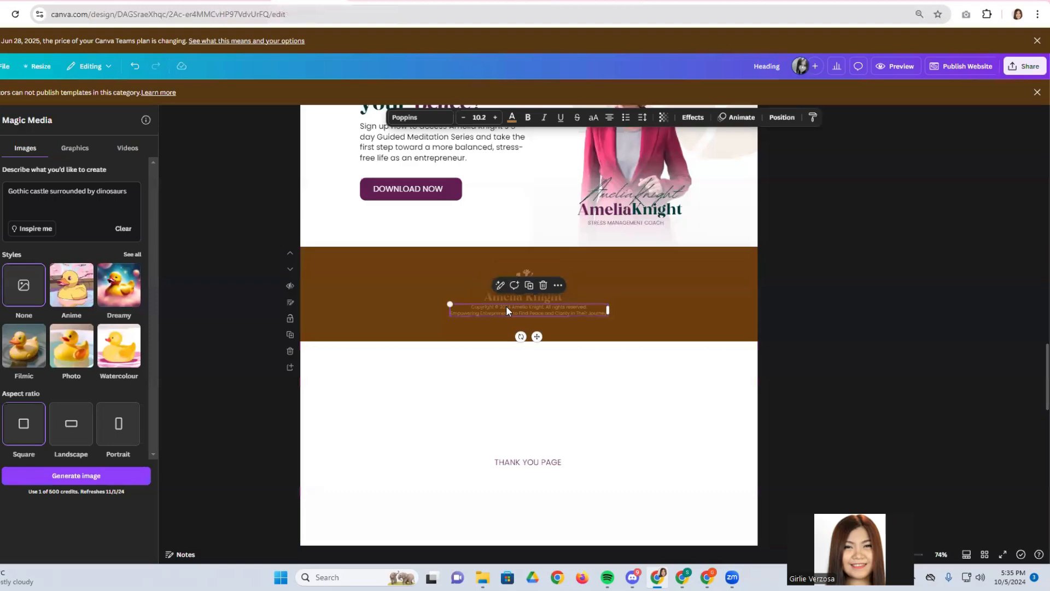
right_click(504, 307)
left_click(480, 310)
key("ctrl+a")
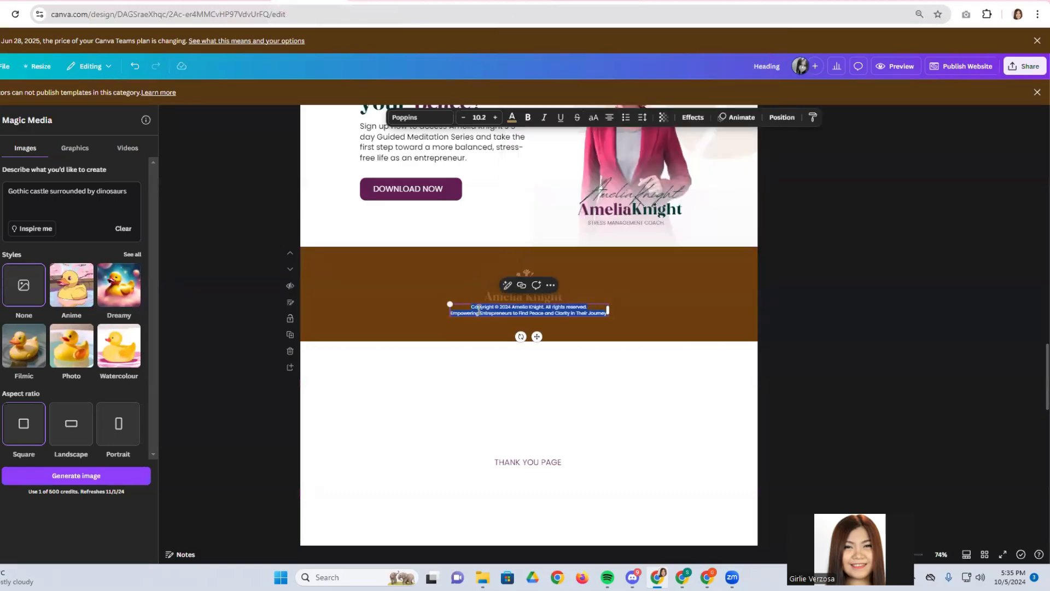
right_click(479, 309)
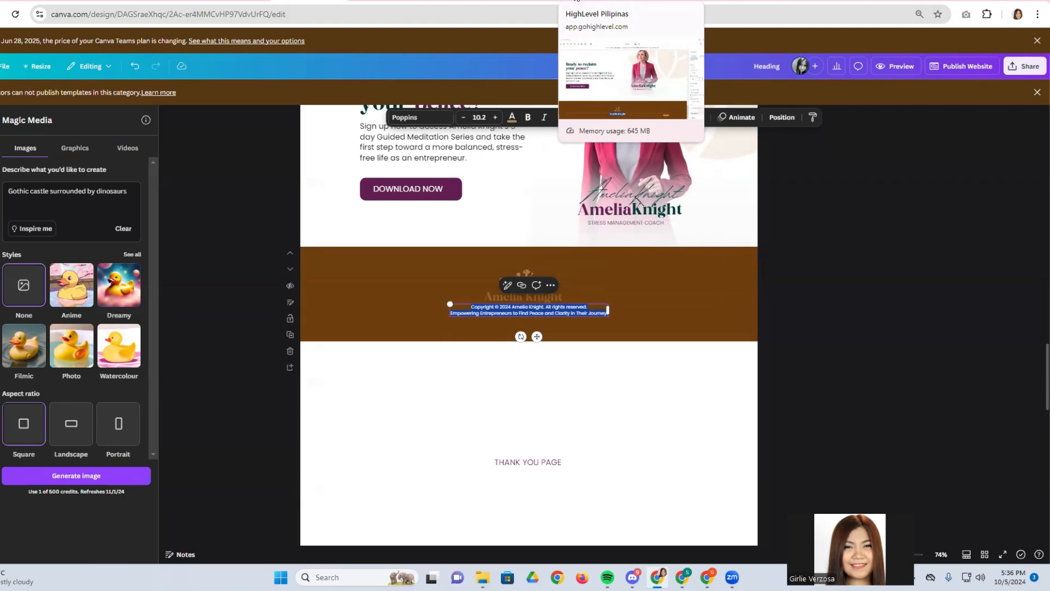
In the GoHighLevel page builder, duplicate the "Sign up now" sub headline and move the copy below the footer's name headline.
left_click(577, 1)
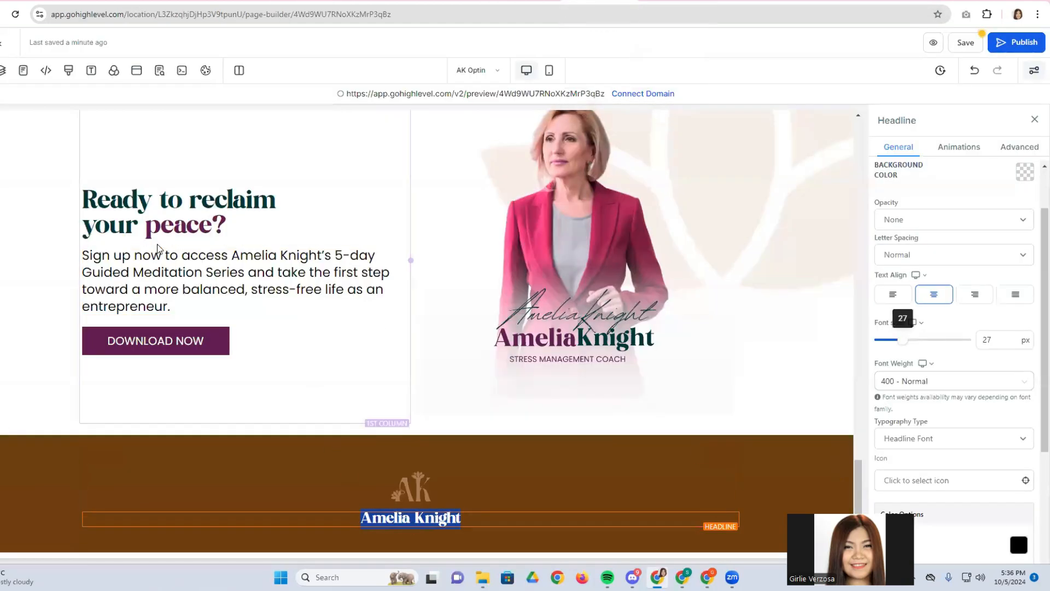
left_click(202, 289)
left_click(387, 240)
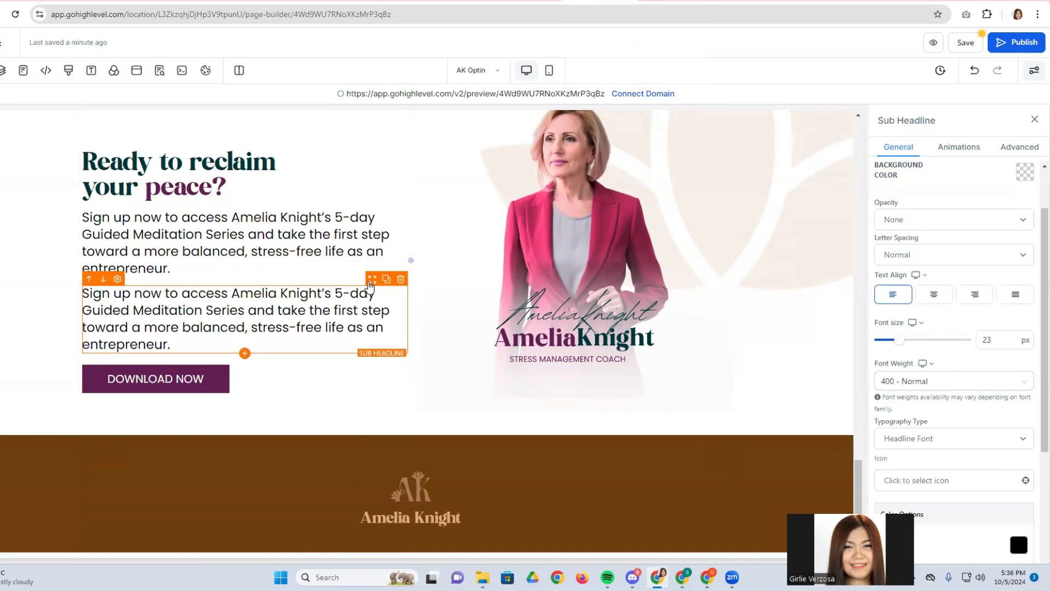
left_click_drag(361, 295, 402, 516)
scroll(402, 515, "down", 1)
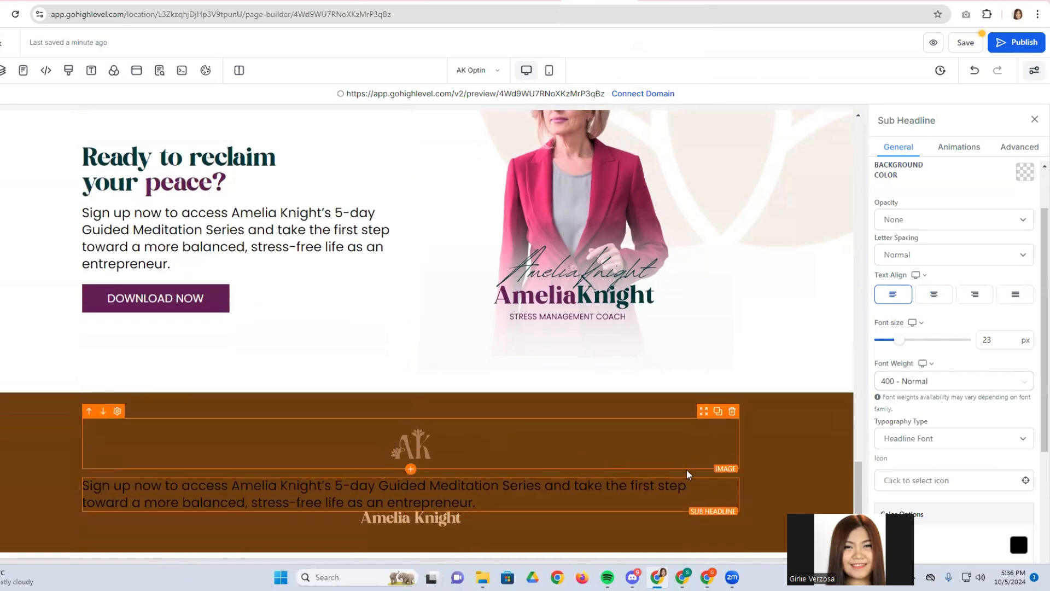
left_click_drag(699, 477, 631, 507)
Replace the footer sub headline's text with the copied copyright lines as plain text and centre it.
right_click(625, 507)
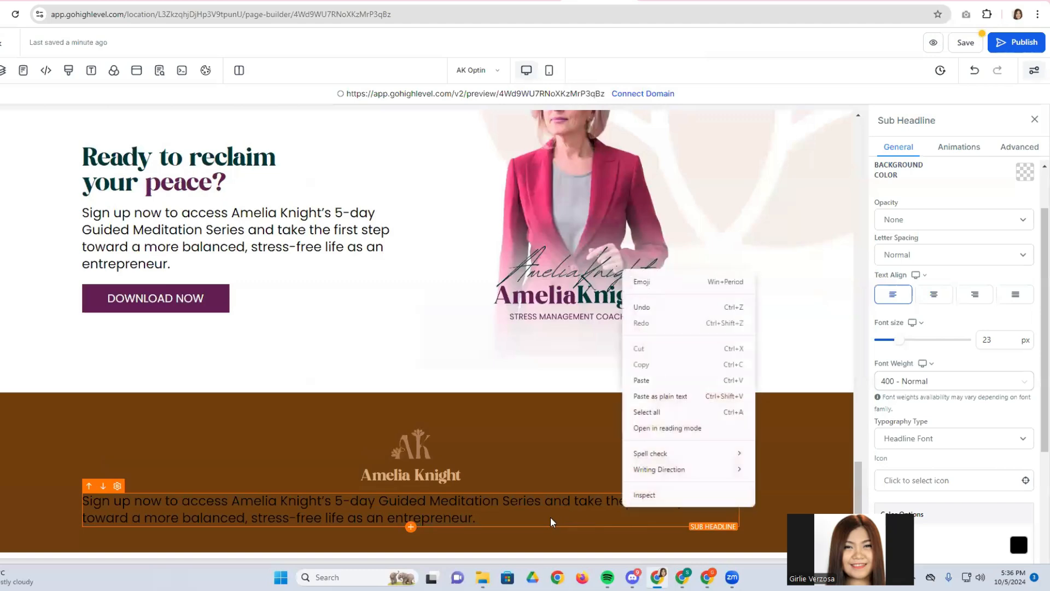
triple_click(546, 502)
right_click(546, 502)
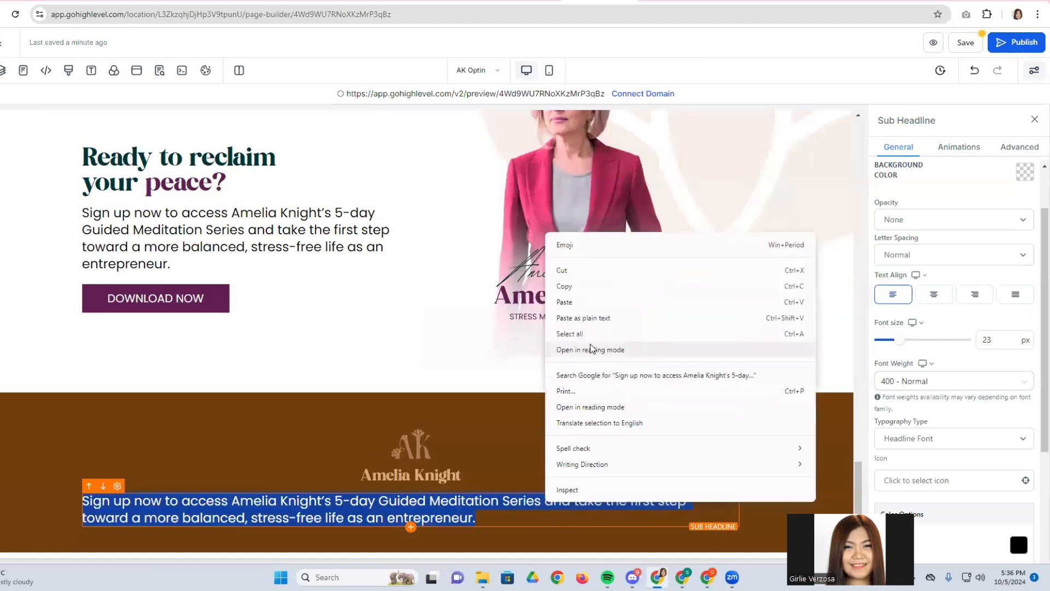
left_click(604, 318)
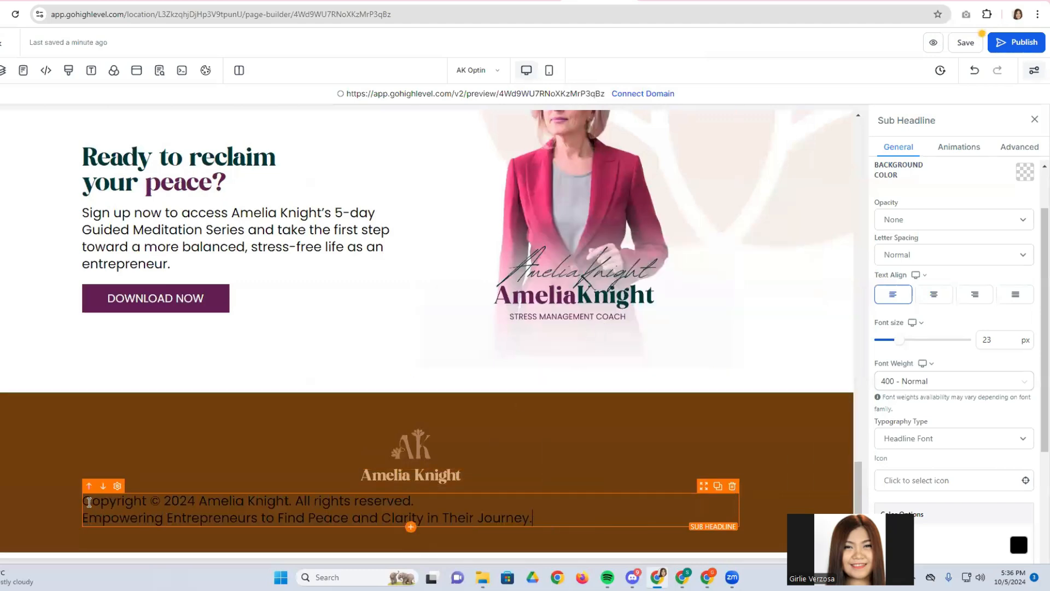
left_click_drag(89, 503, 549, 526)
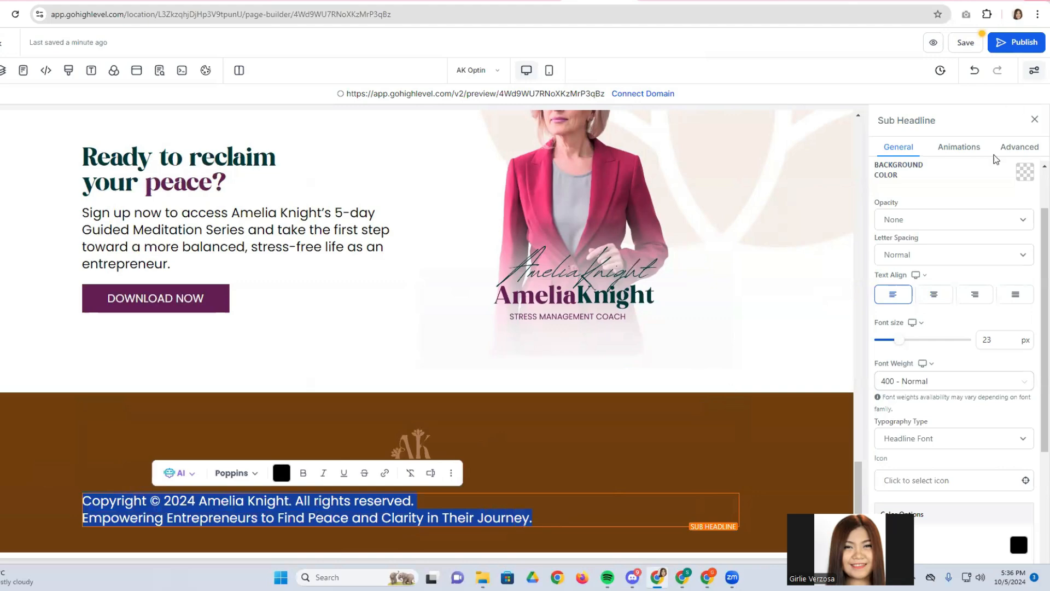
left_click(934, 295)
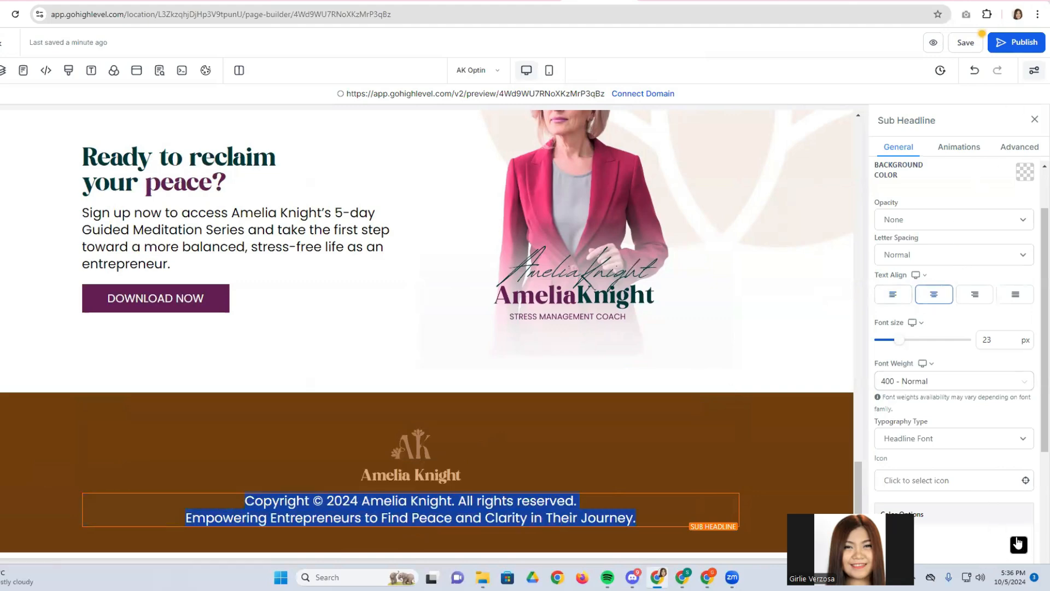
Apply the Beige brand colour to both lines of the footer's copyright text.
left_click(1020, 546)
left_click(904, 394)
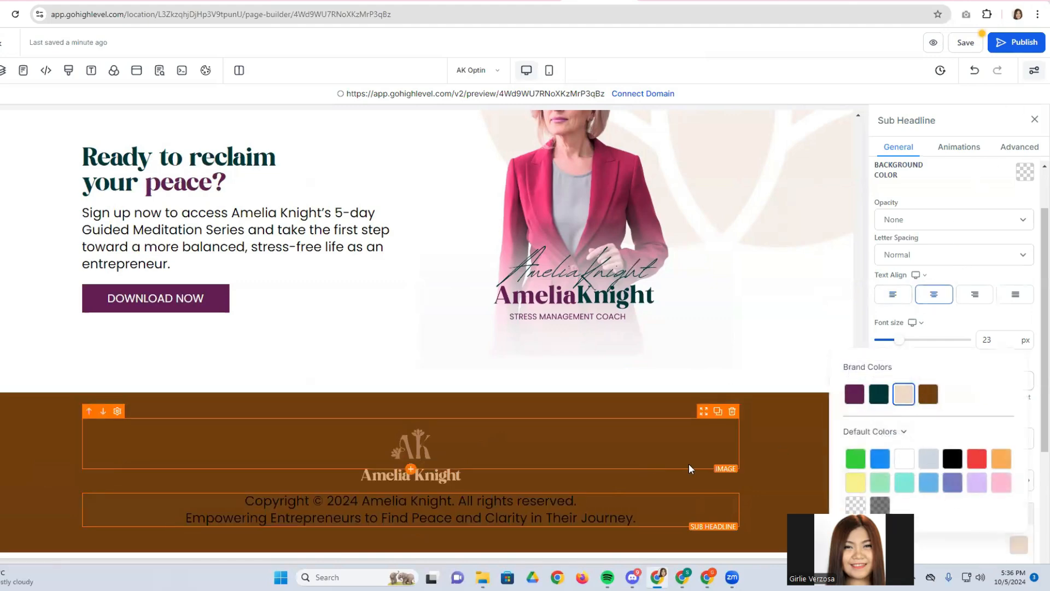
left_click(582, 508)
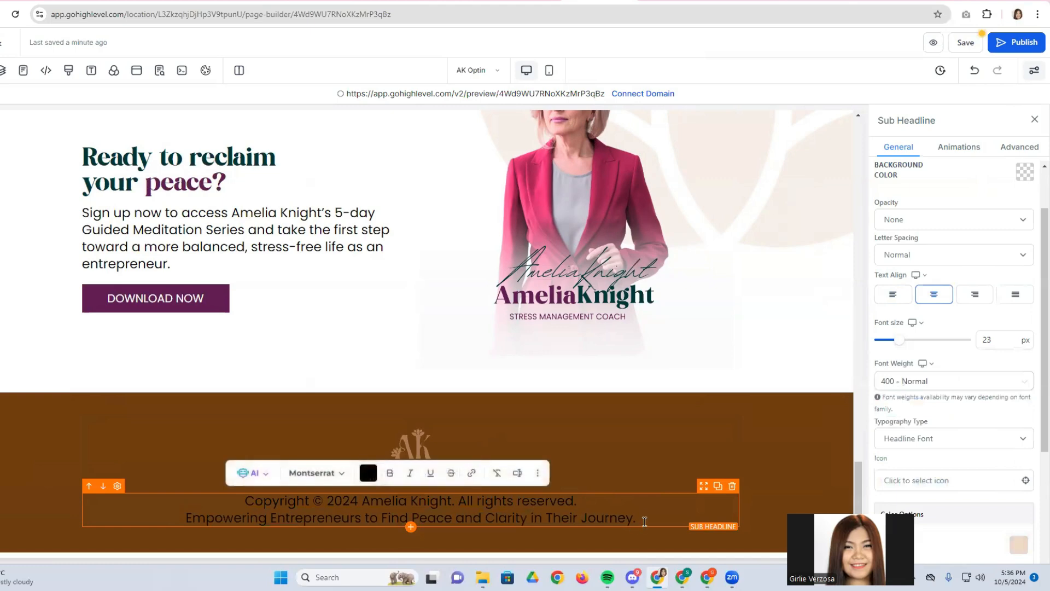
left_click_drag(638, 519, 196, 485)
left_click(392, 510)
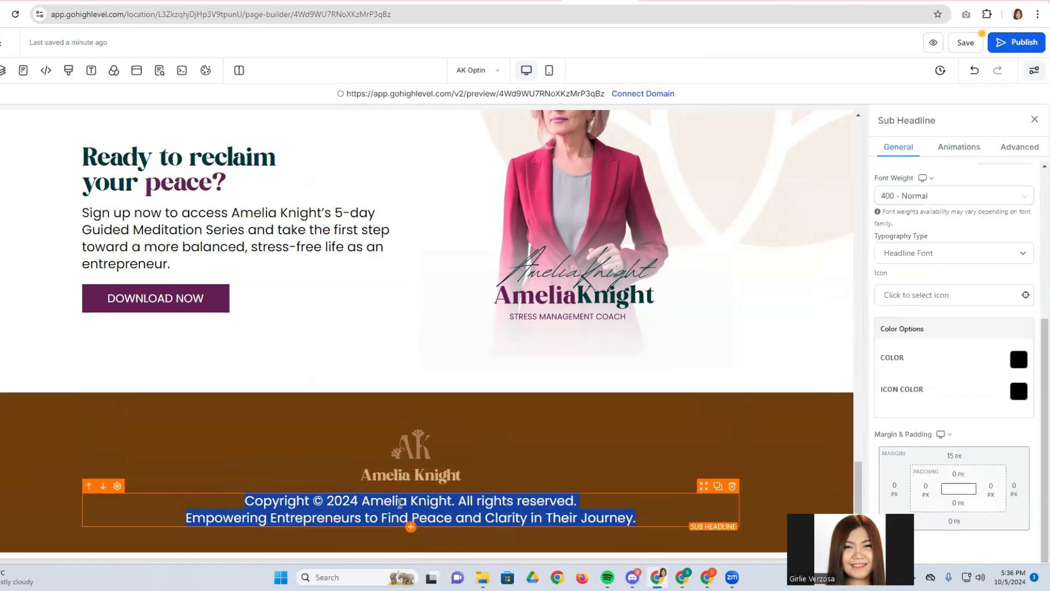
triple_click(483, 514)
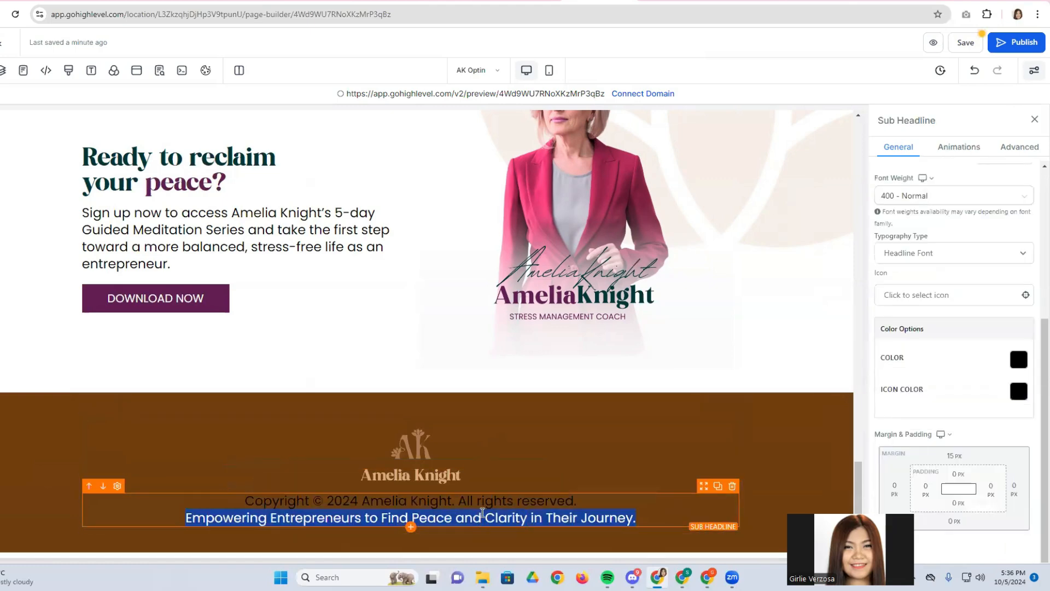
key("ctrl+a")
left_click(416, 472)
left_click(481, 325)
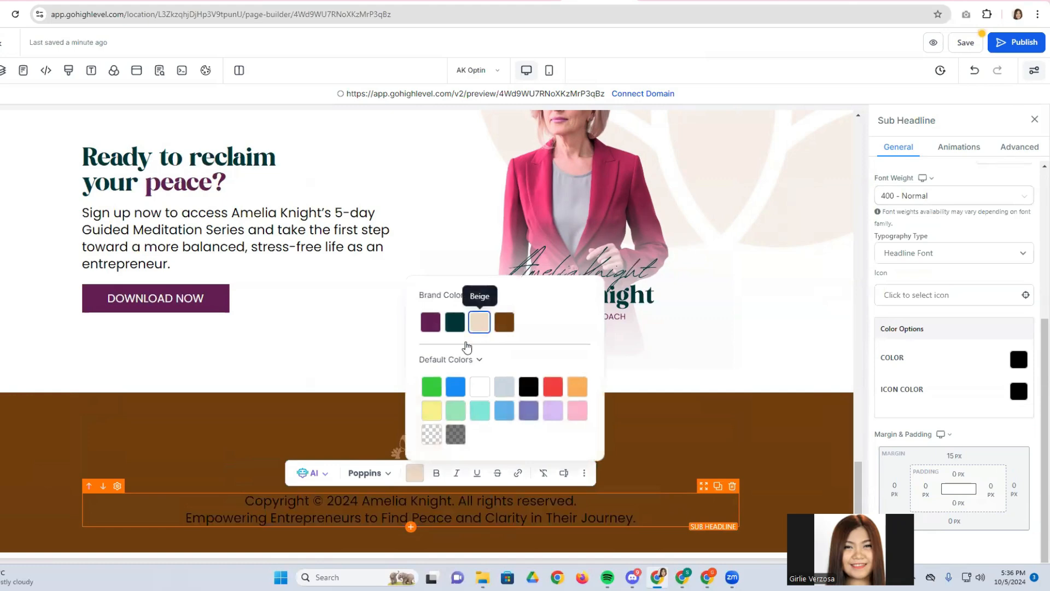
Reduce the footer copyright text's font size to 9 px.
scroll(950, 376, "up", 3)
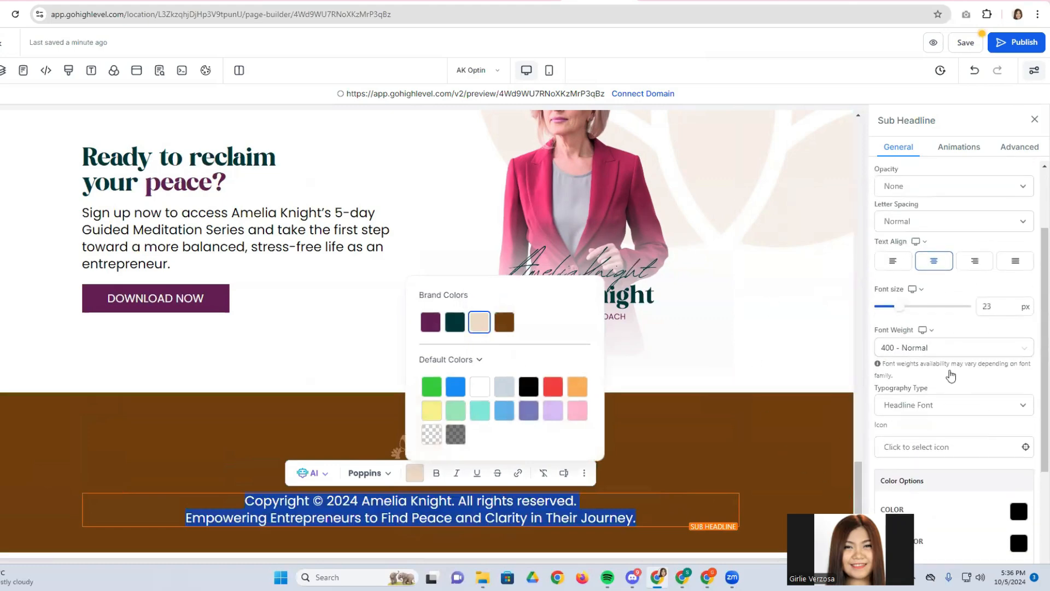
left_click_drag(896, 328, 885, 329)
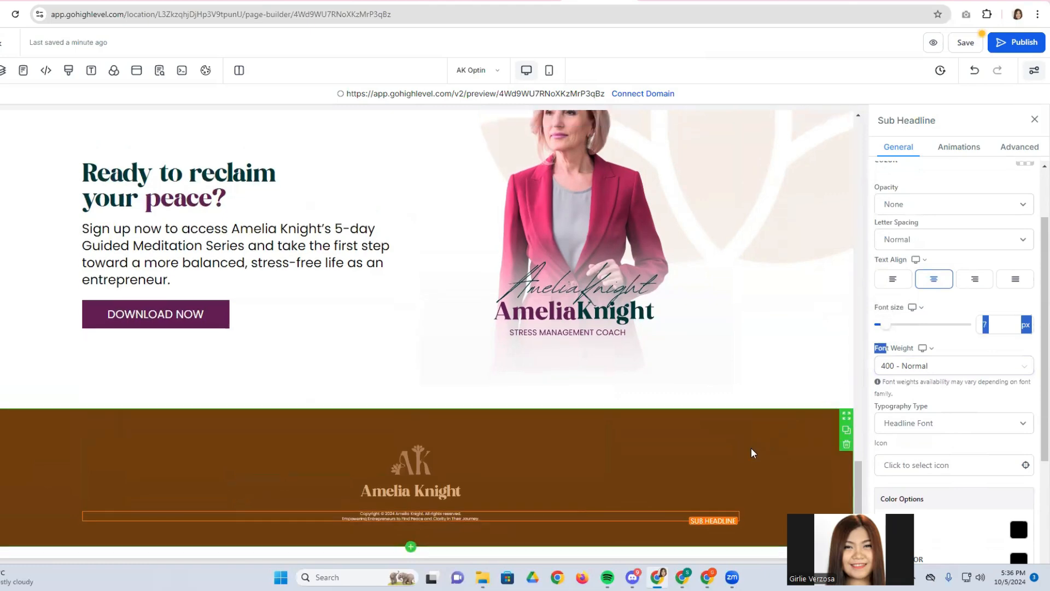
left_click(997, 327)
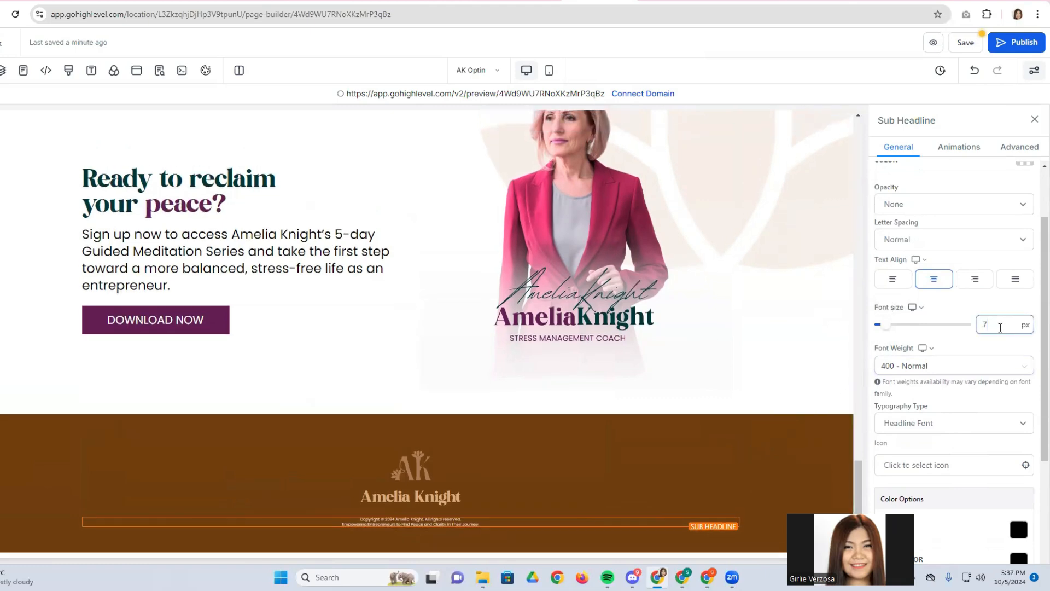
key("Up")
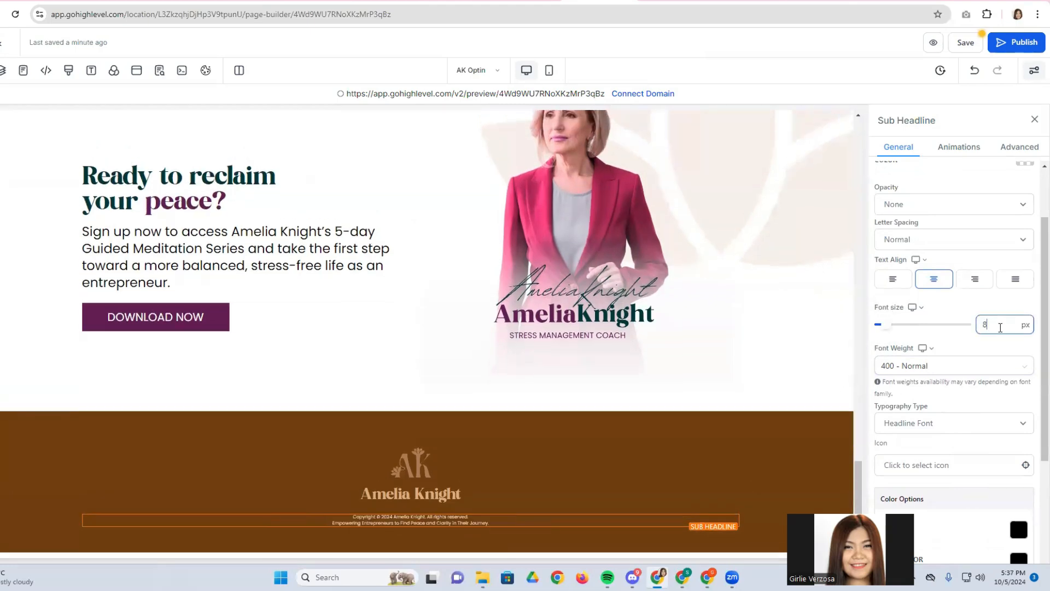
double_click(984, 325)
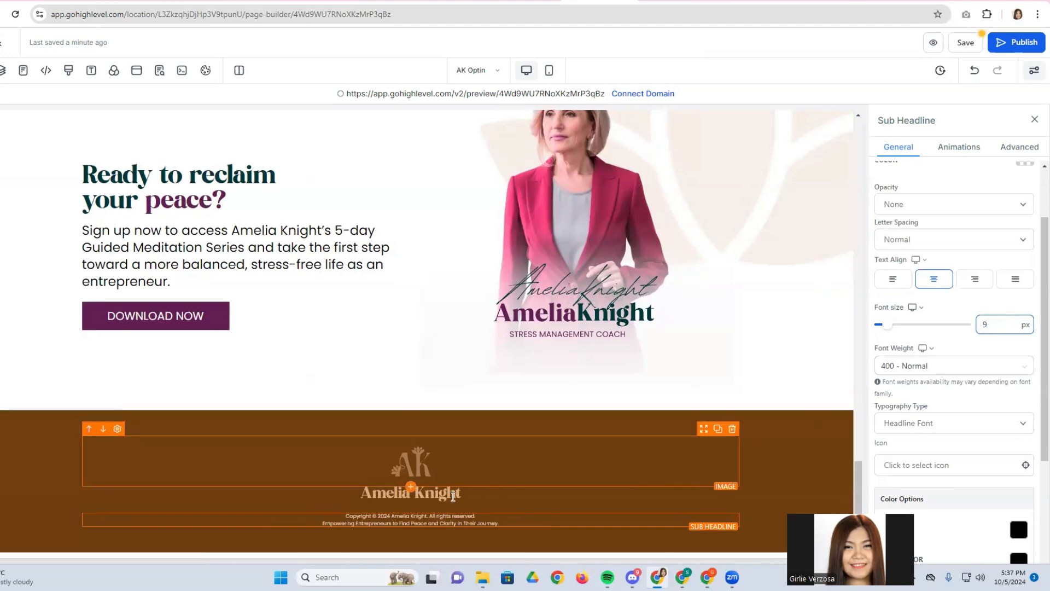
Set the top margin of the footer's copyright sub headline to 0 px.
left_click(432, 527)
left_click(436, 523)
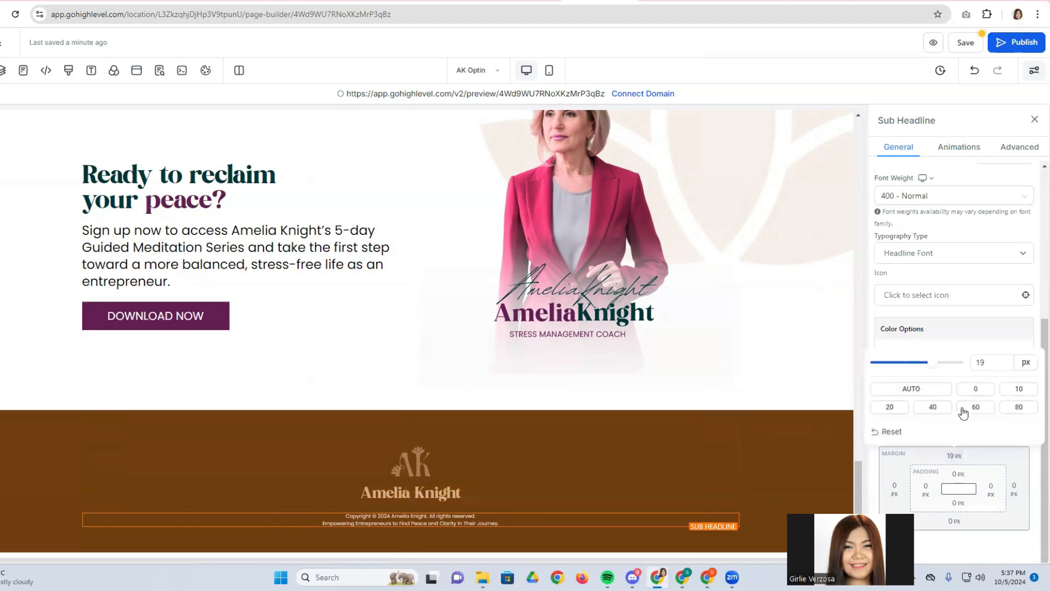
left_click(975, 389)
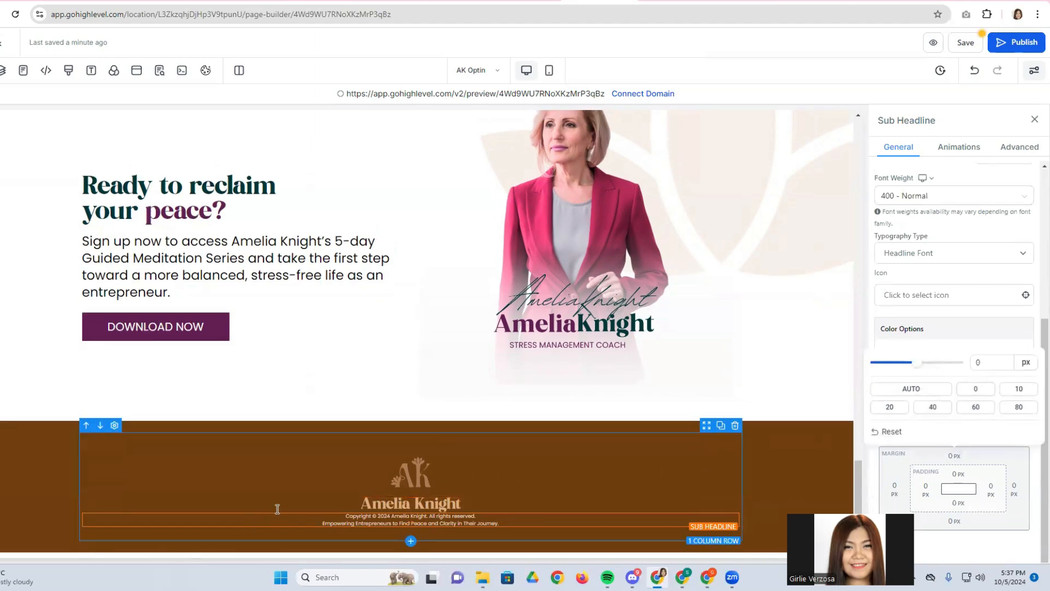
Close the element settings and review the landing page's layout from the hero section down to the footer.
scroll(268, 417, "up", 15)
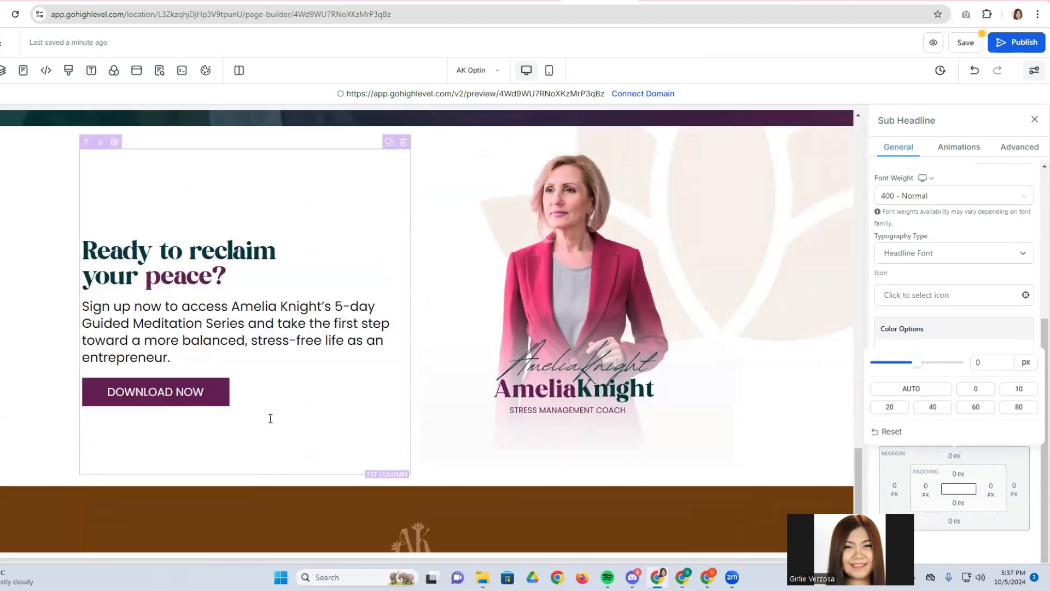
scroll(268, 418, "up", 10)
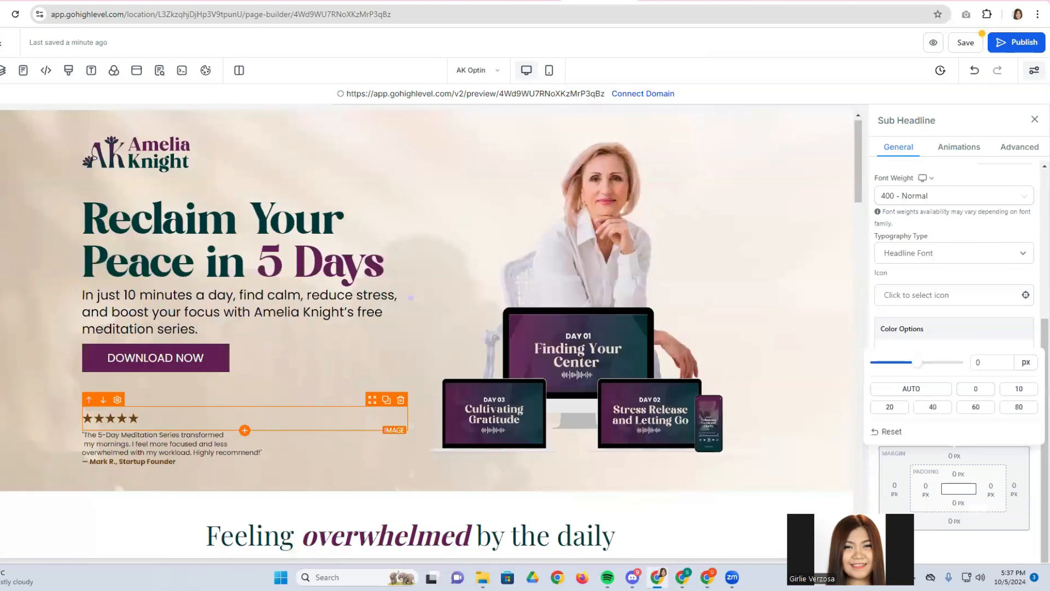
left_click(1032, 118)
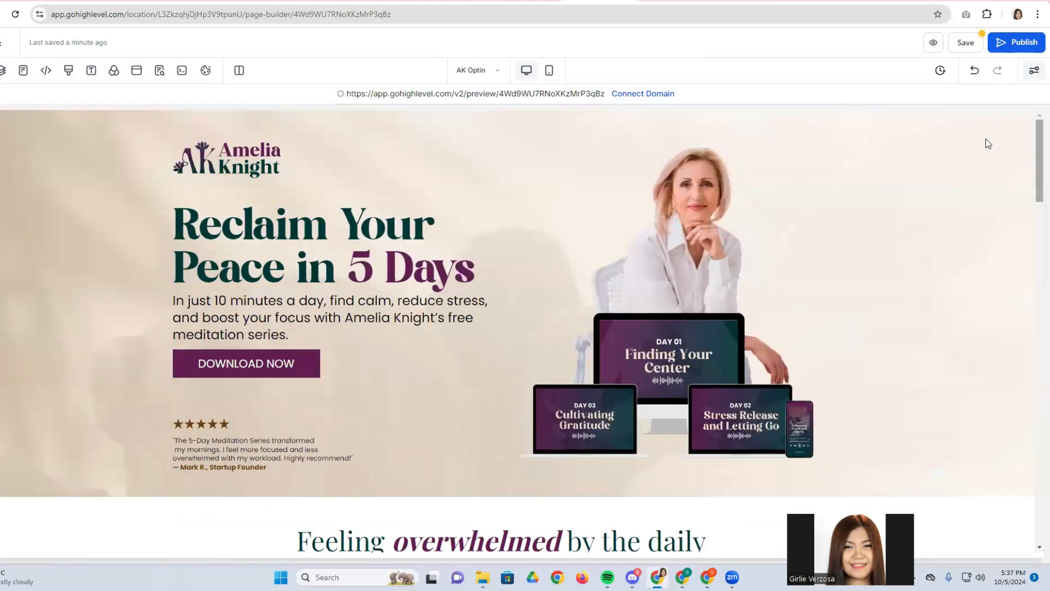
scroll(517, 481, "down", 5)
scroll(546, 475, "up", 4)
scroll(546, 475, "up", 2)
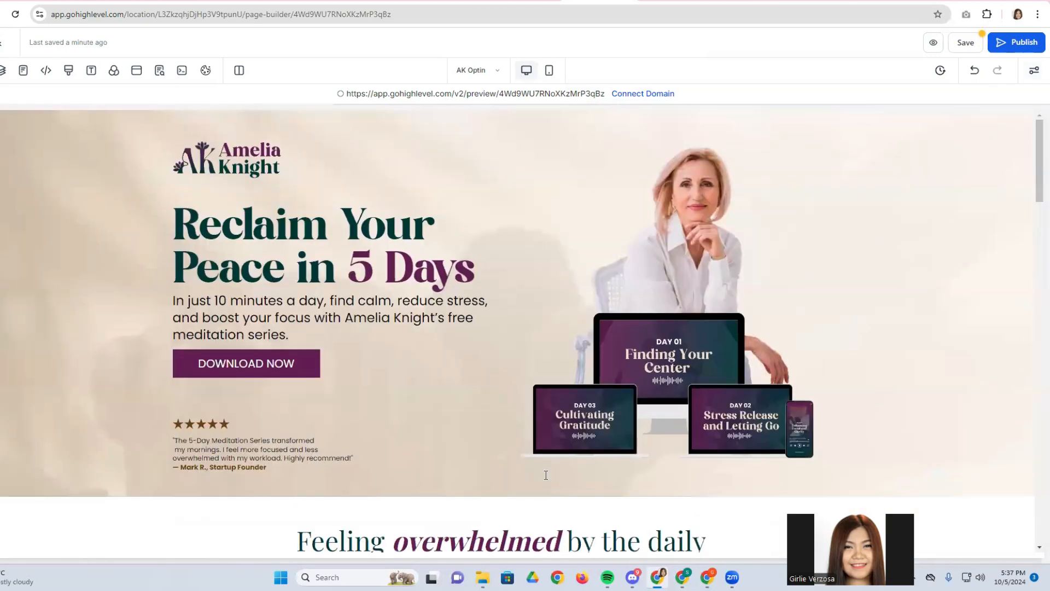
scroll(546, 475, "down", 8)
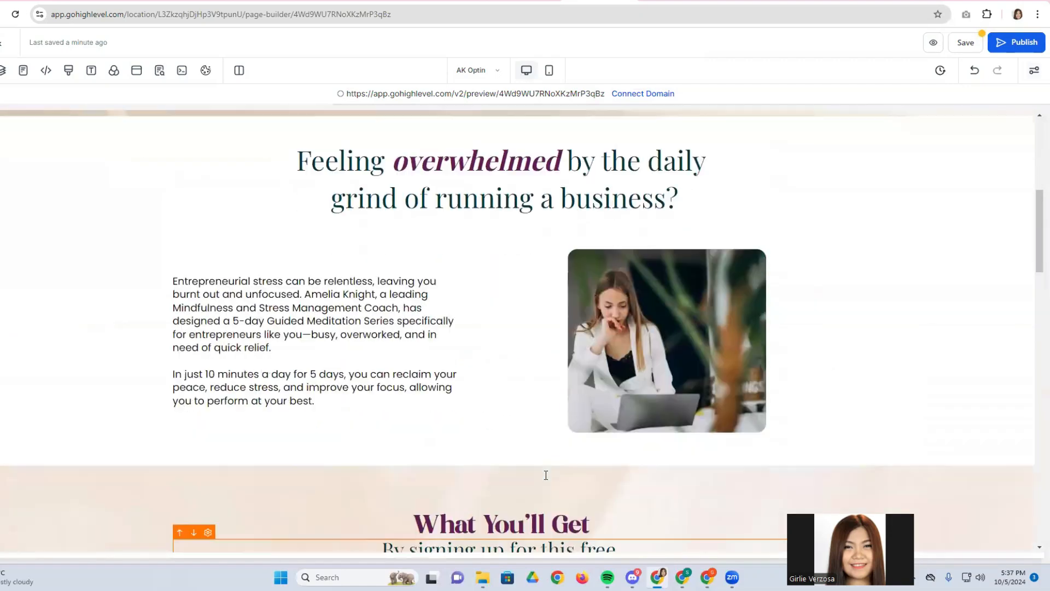
scroll(546, 475, "up", 1)
scroll(546, 475, "down", 15)
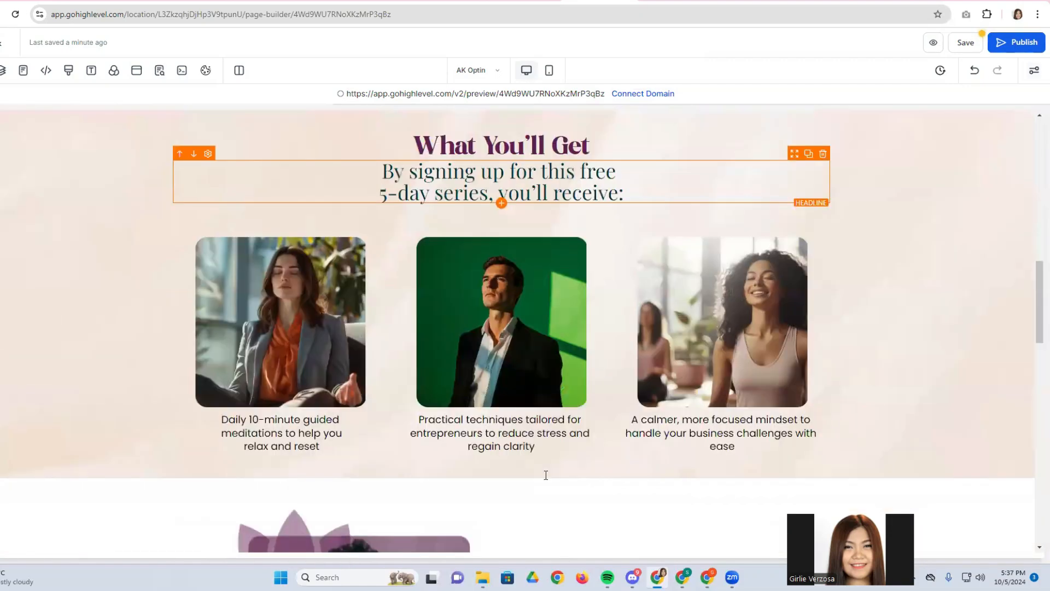
scroll(546, 475, "down", 8)
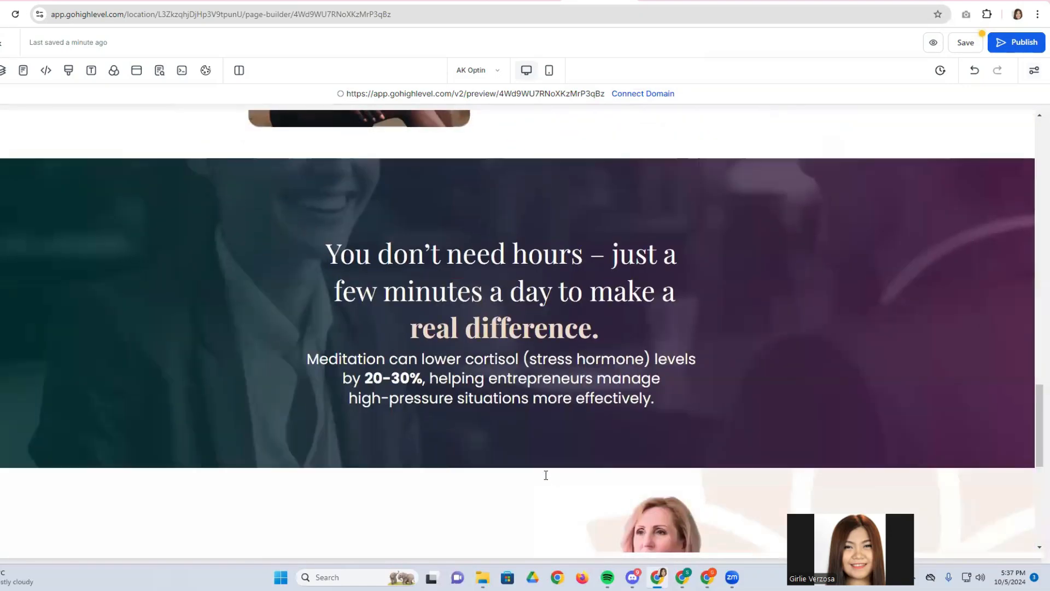
scroll(546, 474, "down", 3)
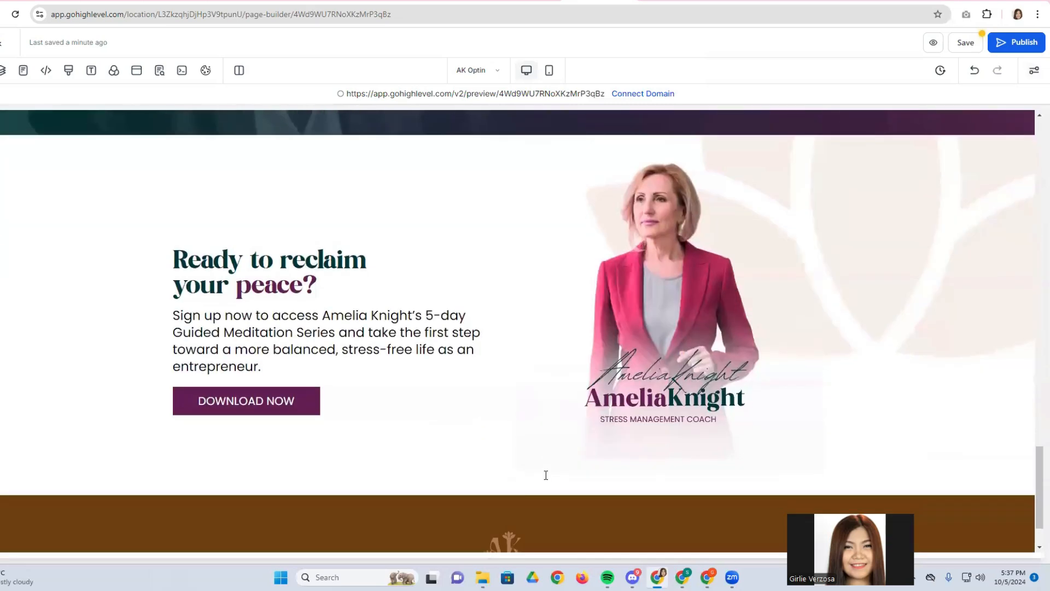
scroll(546, 475, "down", 2)
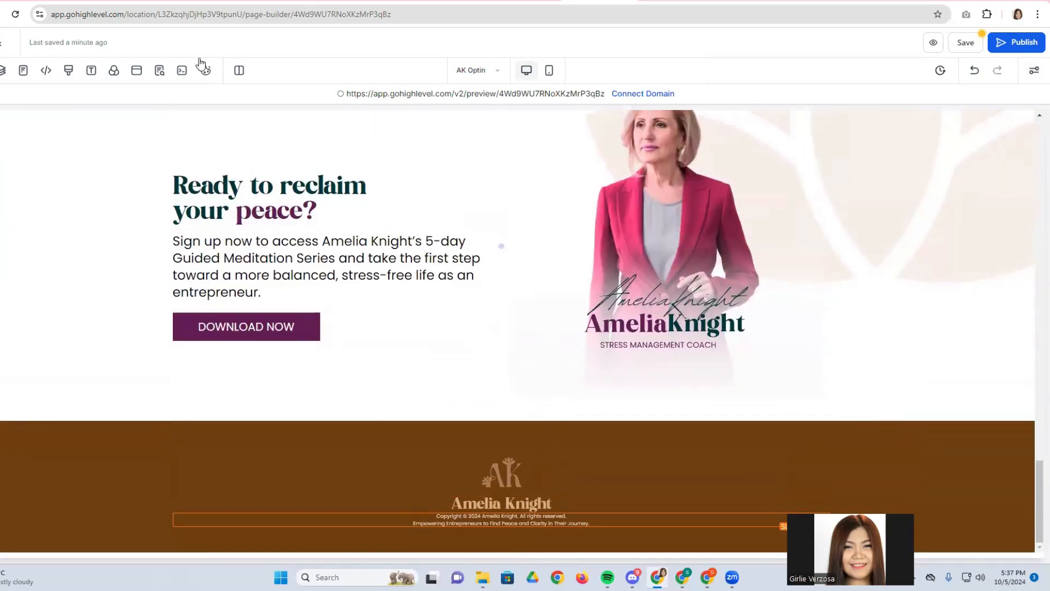
scroll(360, 276, "up", 9)
scroll(587, 423, "up", 15)
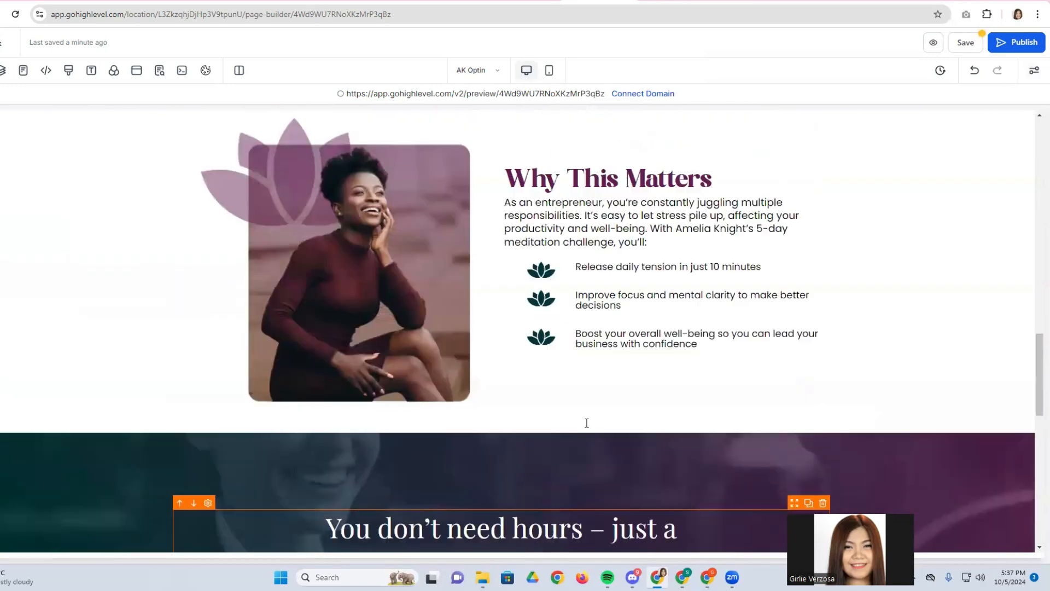
Switch to the Canva design and compare its sections with the rebuilt GoHighLevel page, from the hero section down to the footer.
scroll(587, 423, "up", 8)
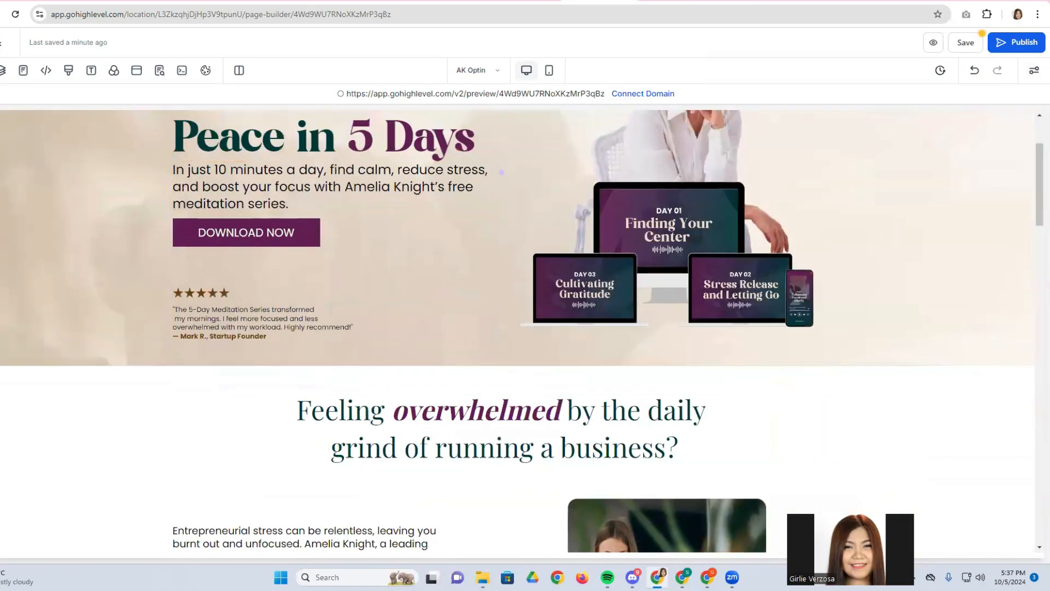
left_click(312, 1)
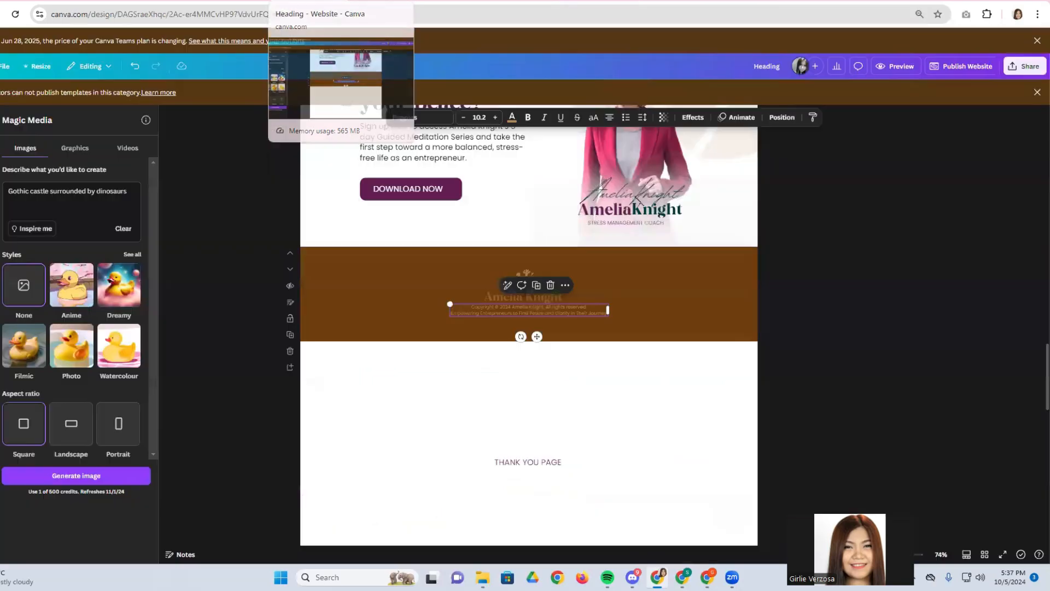
scroll(643, 322, "up", 1)
scroll(643, 322, "up", 20)
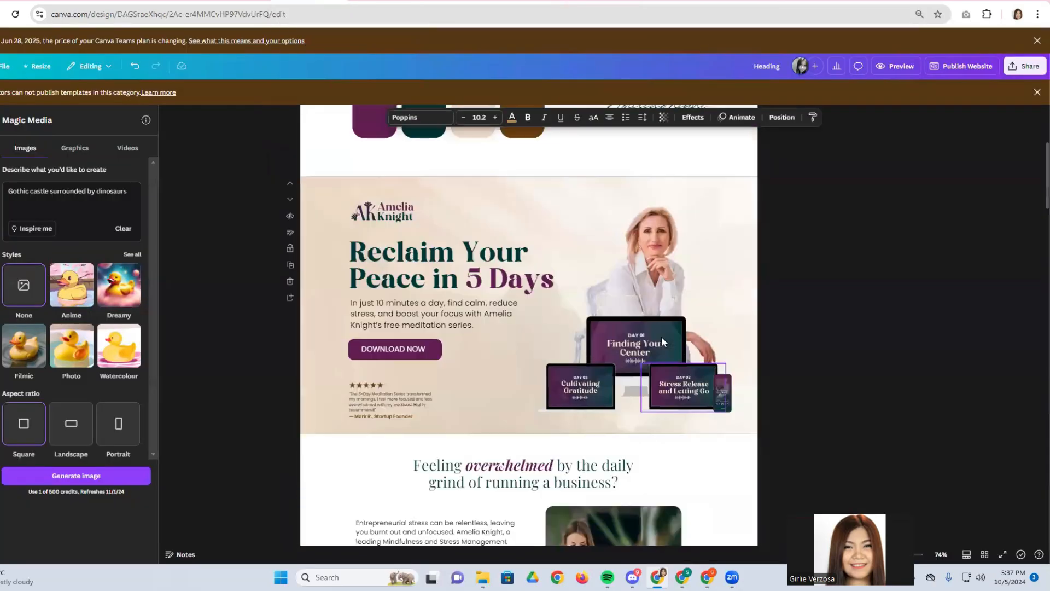
scroll(663, 342, "down", 10)
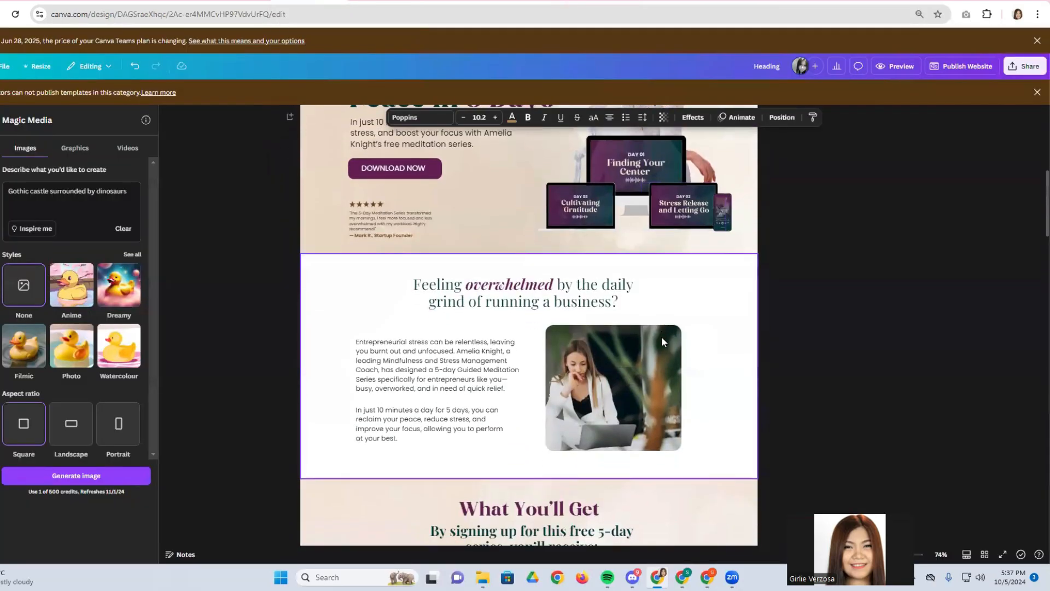
scroll(662, 342, "down", 15)
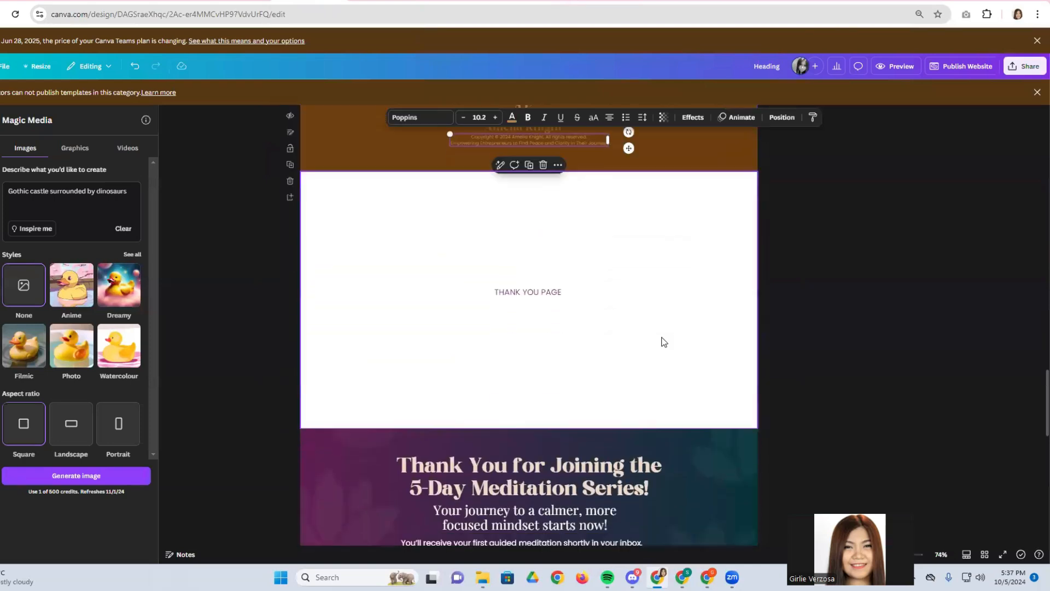
scroll(662, 341, "up", 4)
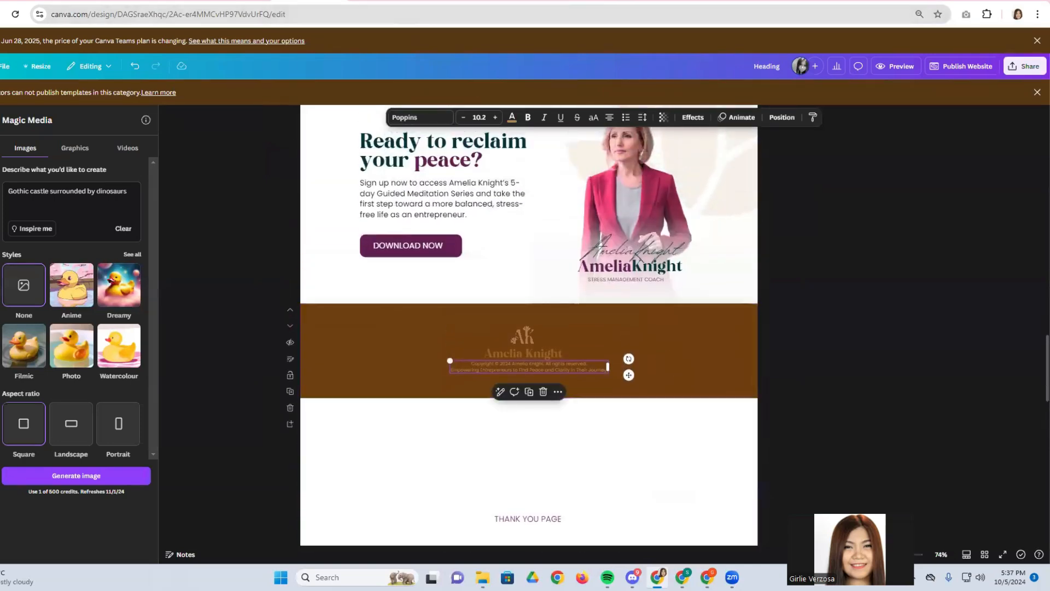
left_click(581, 1)
scroll(516, 281, "up", 2)
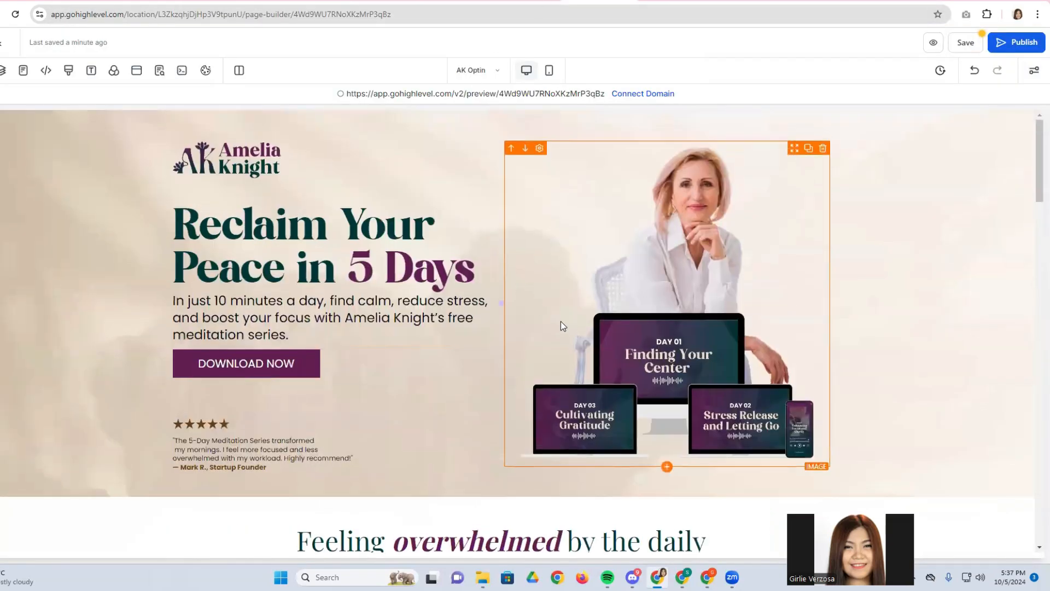
scroll(561, 323, "down", 10)
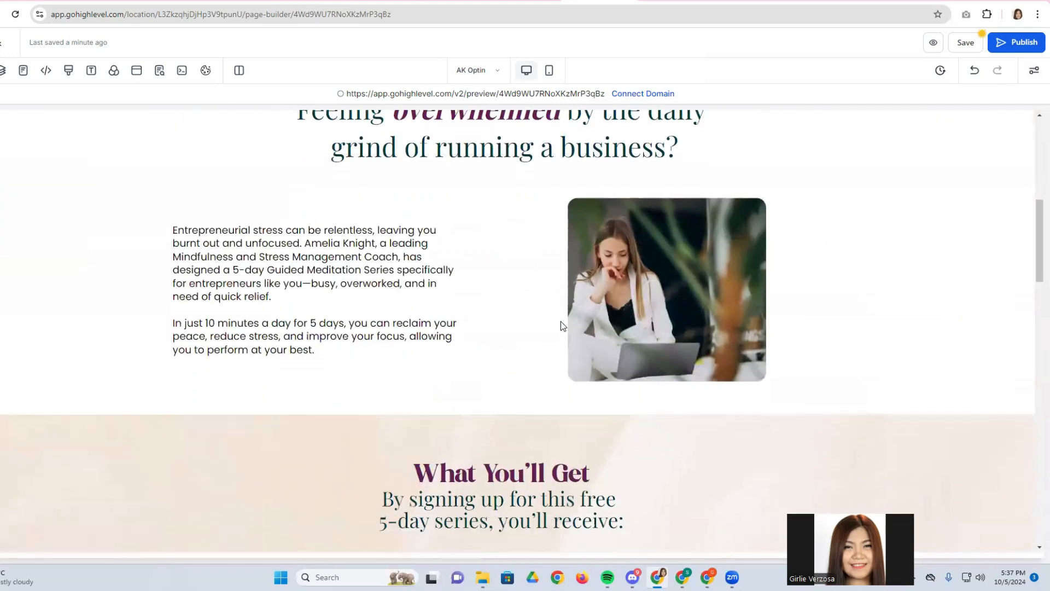
scroll(561, 323, "down", 18)
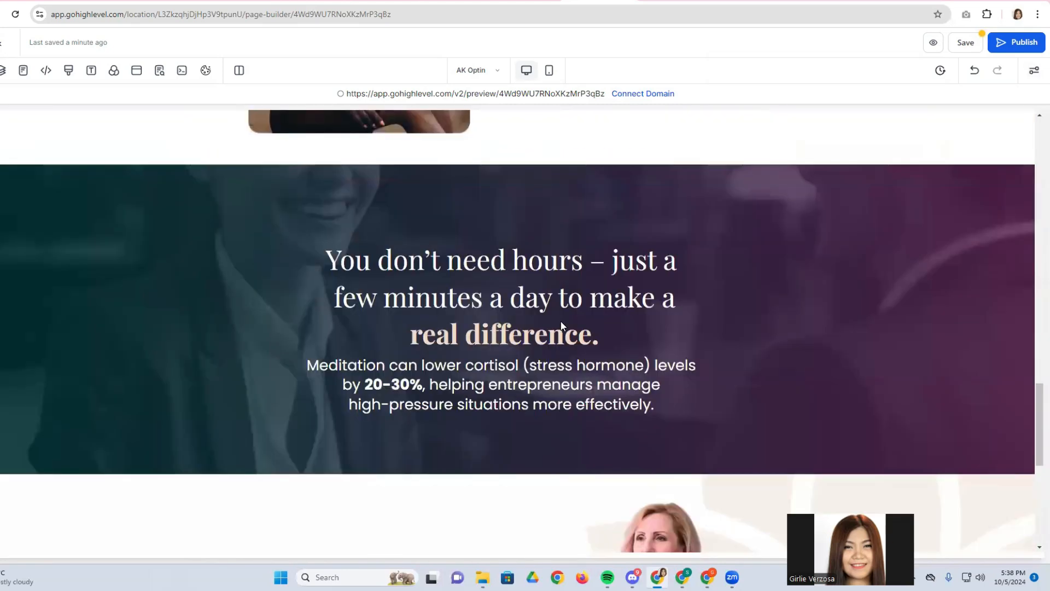
scroll(560, 321, "down", 4)
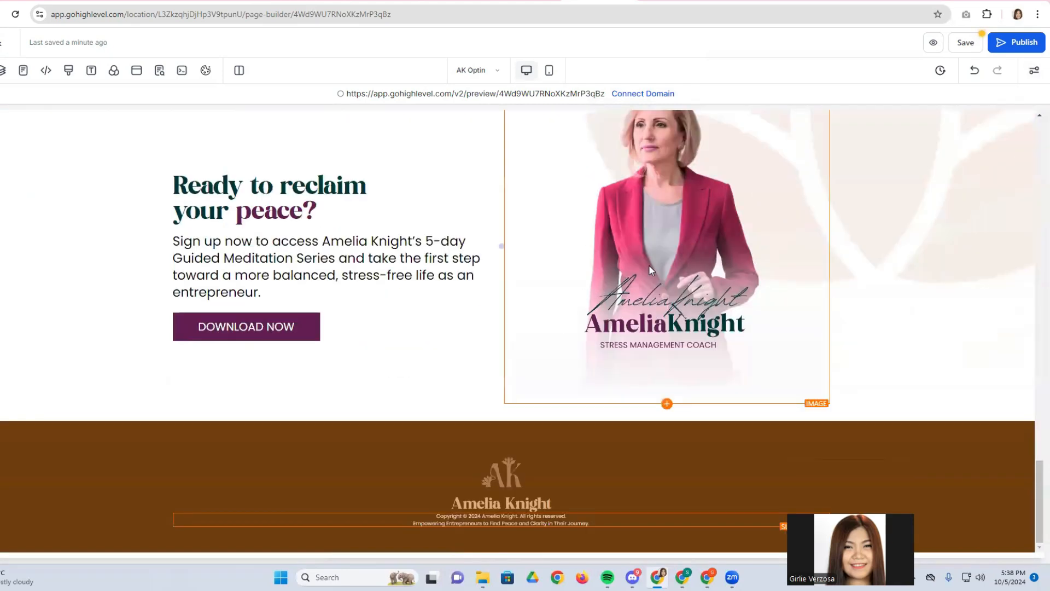
Save the landing page and open its preview.
left_click(963, 51)
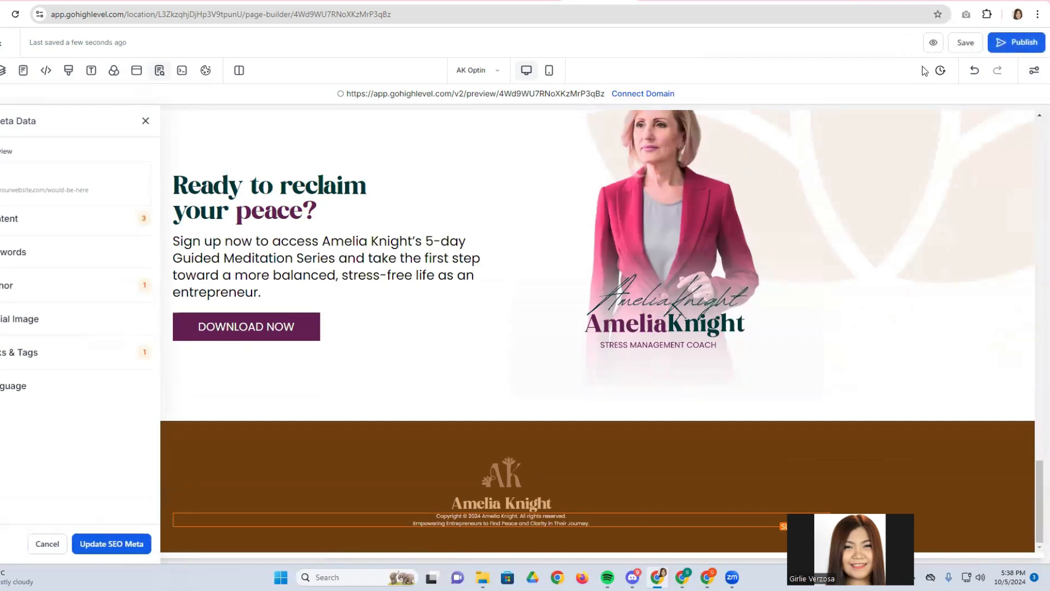
left_click(953, 44)
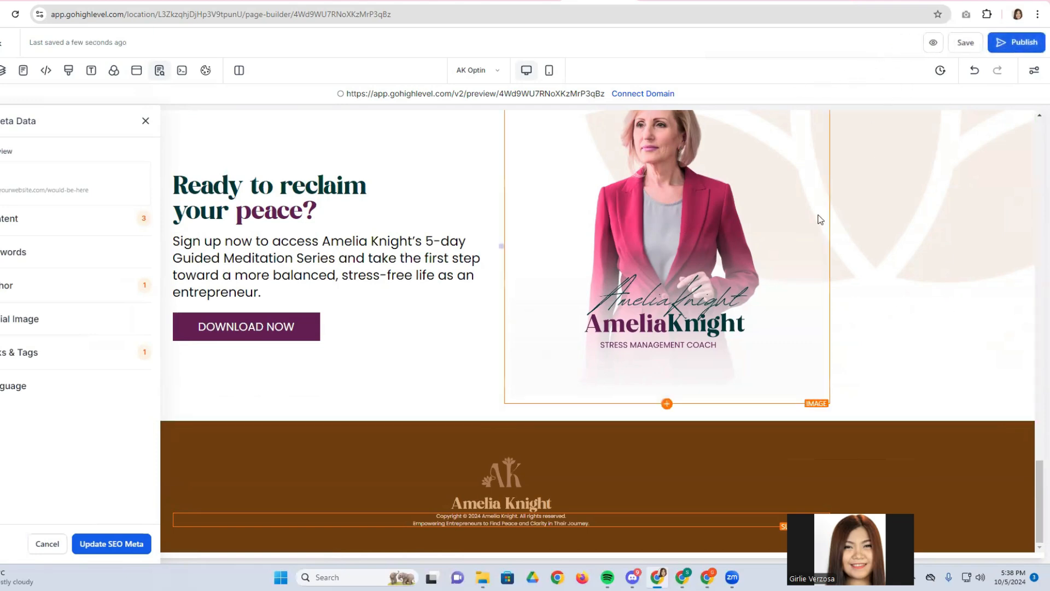
left_click(933, 43)
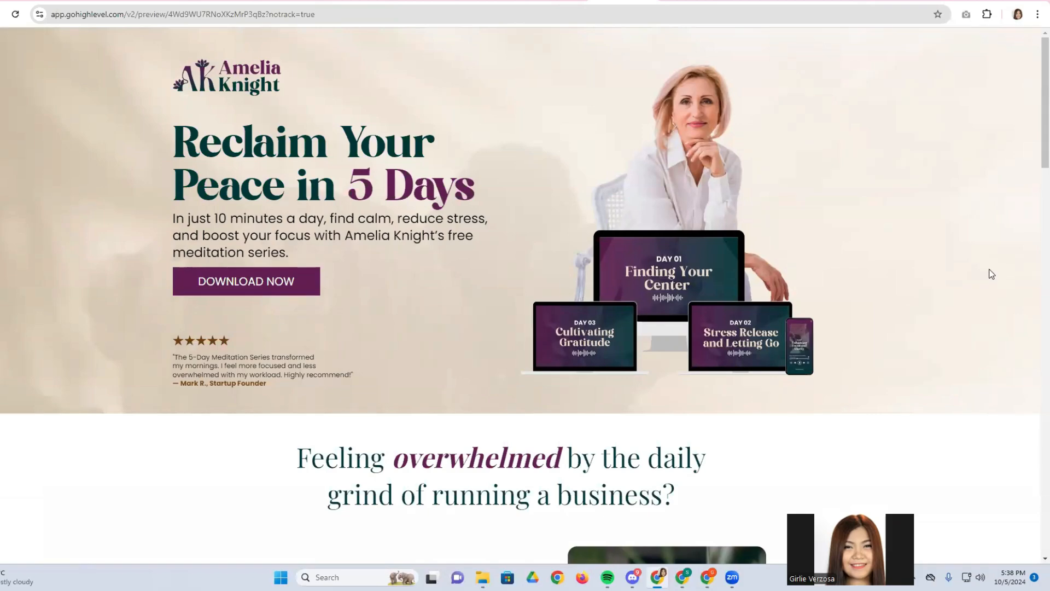
Review the previewed landing page from the hero section down to the footer and back up.
scroll(729, 251, "down", 9)
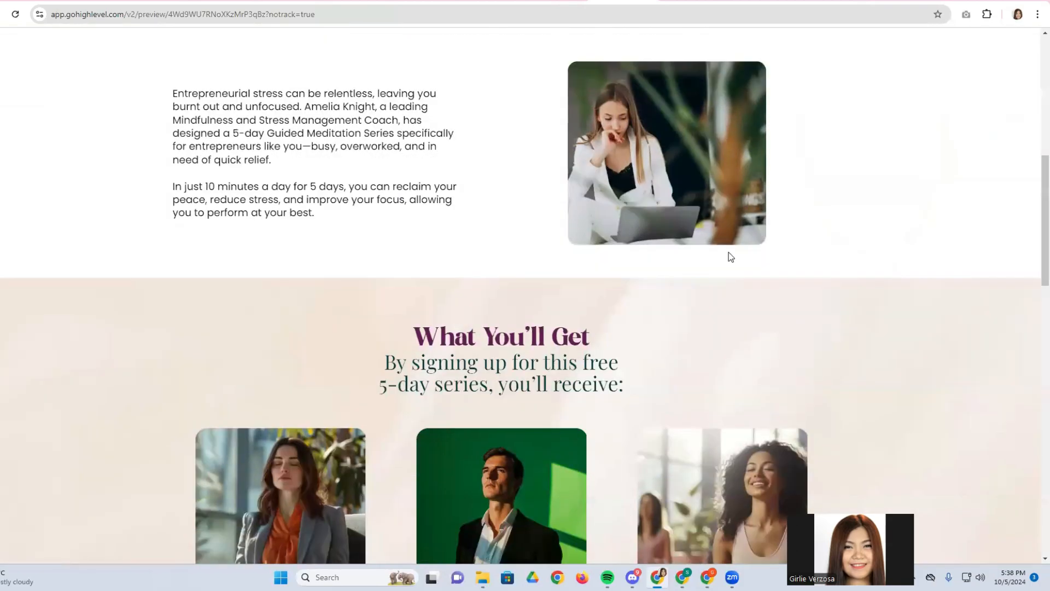
scroll(731, 256, "down", 11)
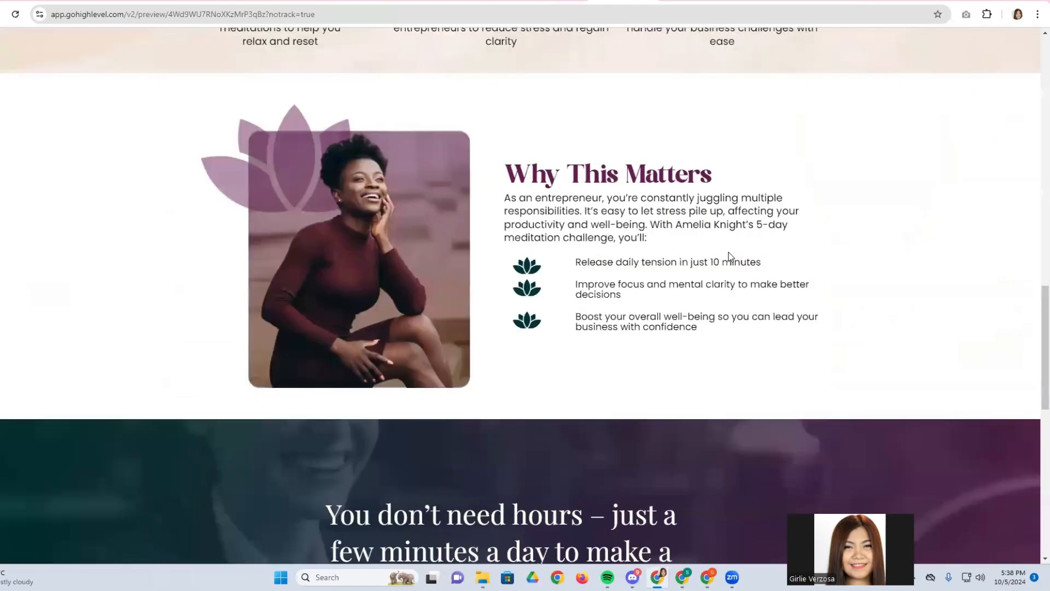
scroll(729, 252, "down", 3)
scroll(729, 251, "down", 6)
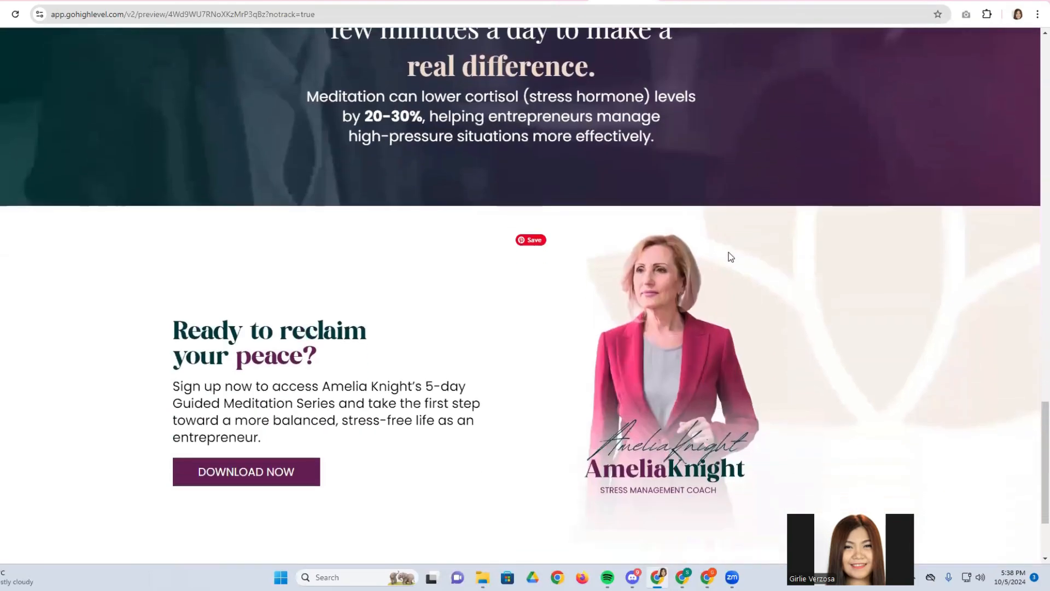
scroll(728, 252, "down", 3)
scroll(728, 252, "up", 9)
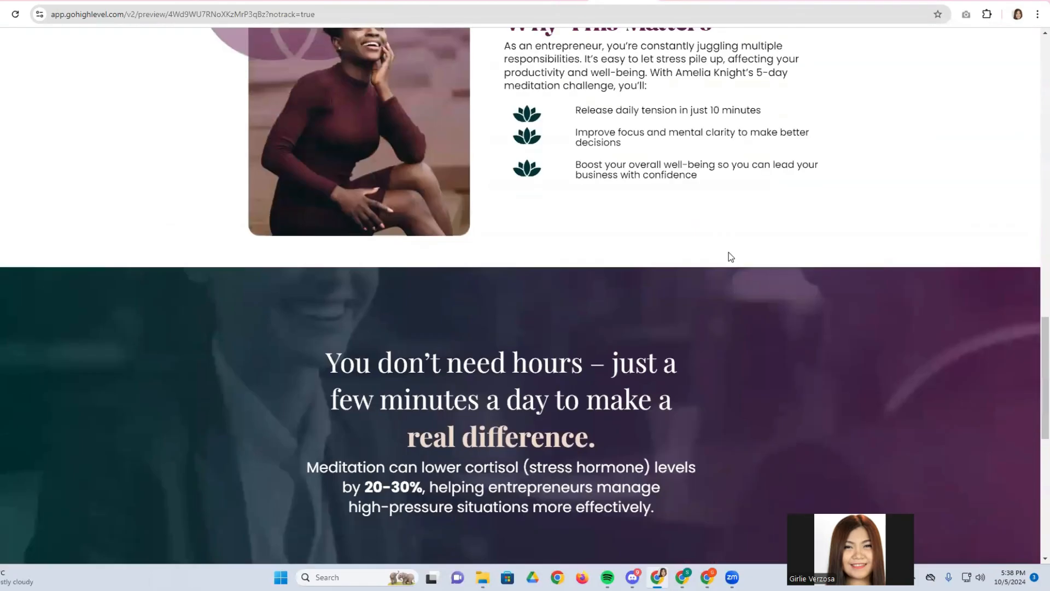
scroll(728, 251, "up", 5)
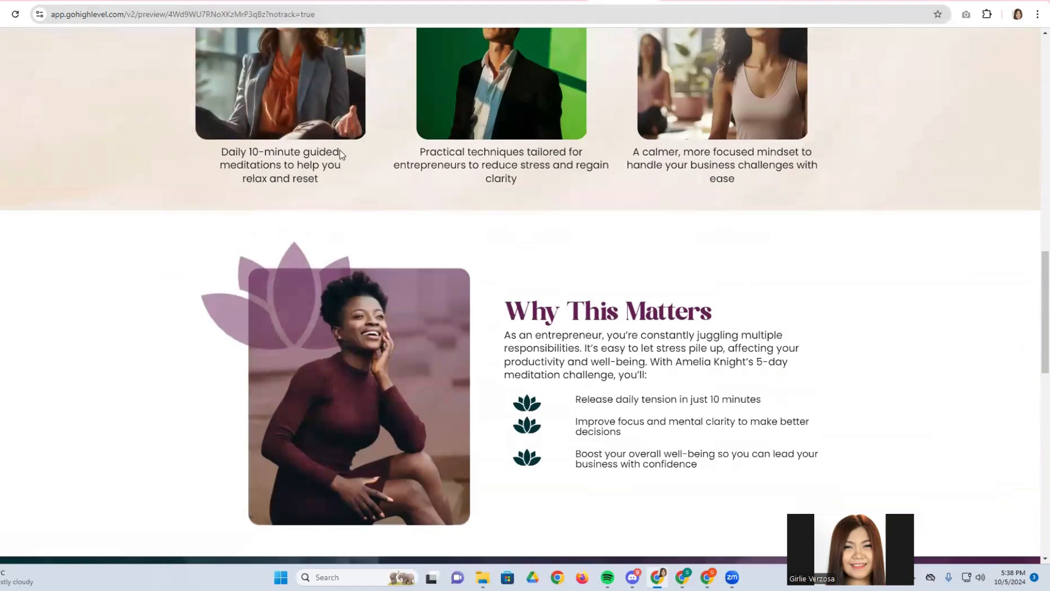
scroll(490, 275, "up", 1)
scroll(491, 275, "up", 15)
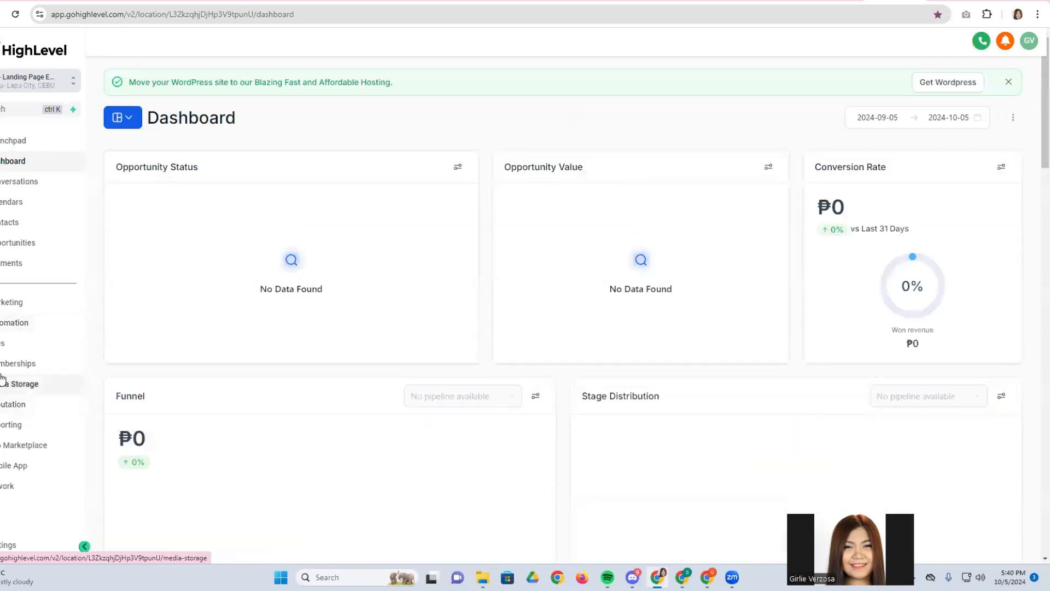
Open the form builder in the account's Sites area and create a new form.
left_click(4, 348)
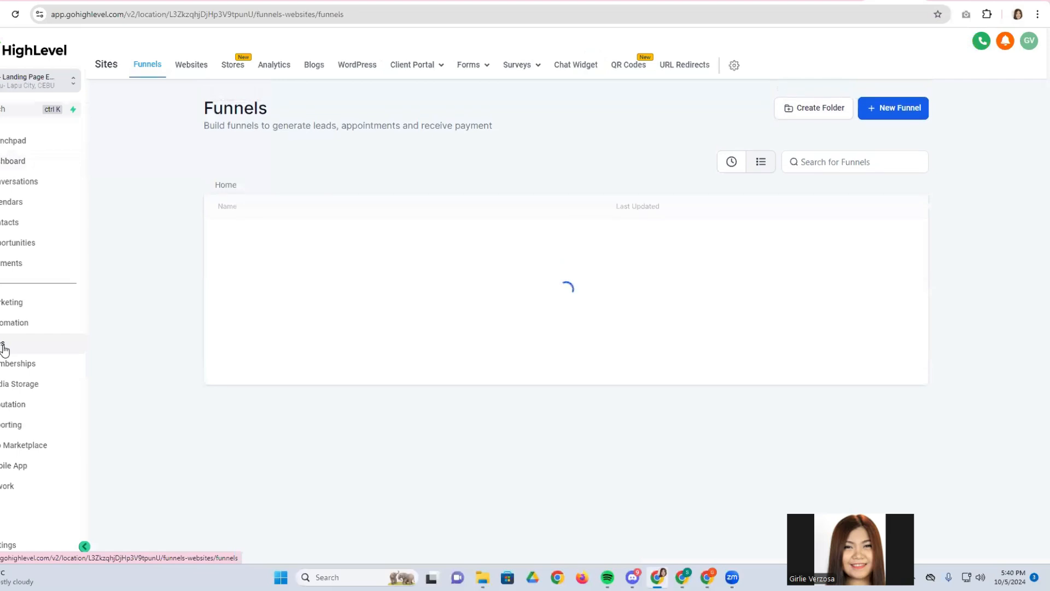
mouse_move(469, 71)
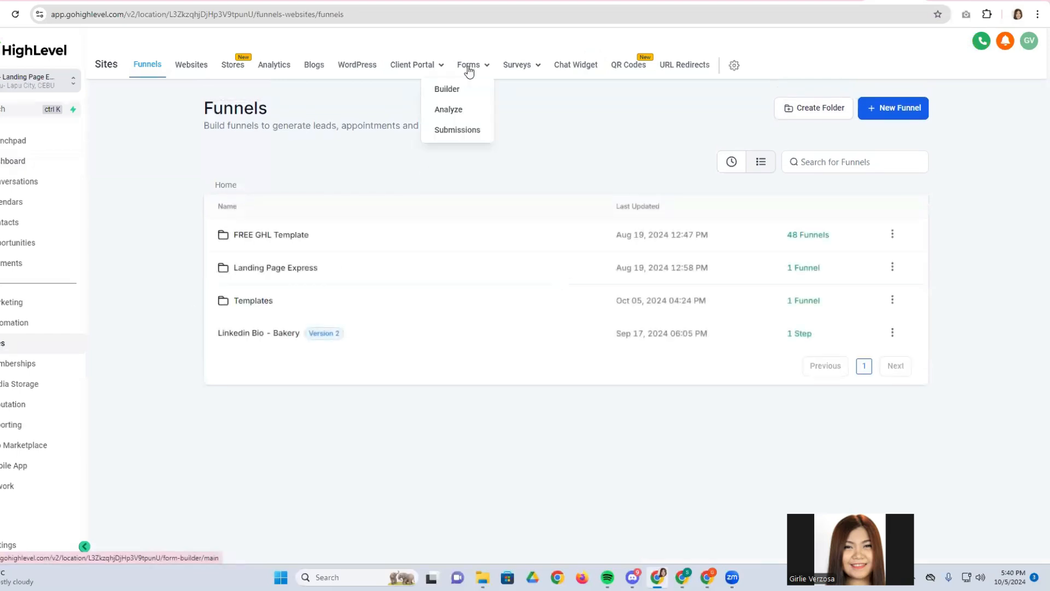
left_click(447, 88)
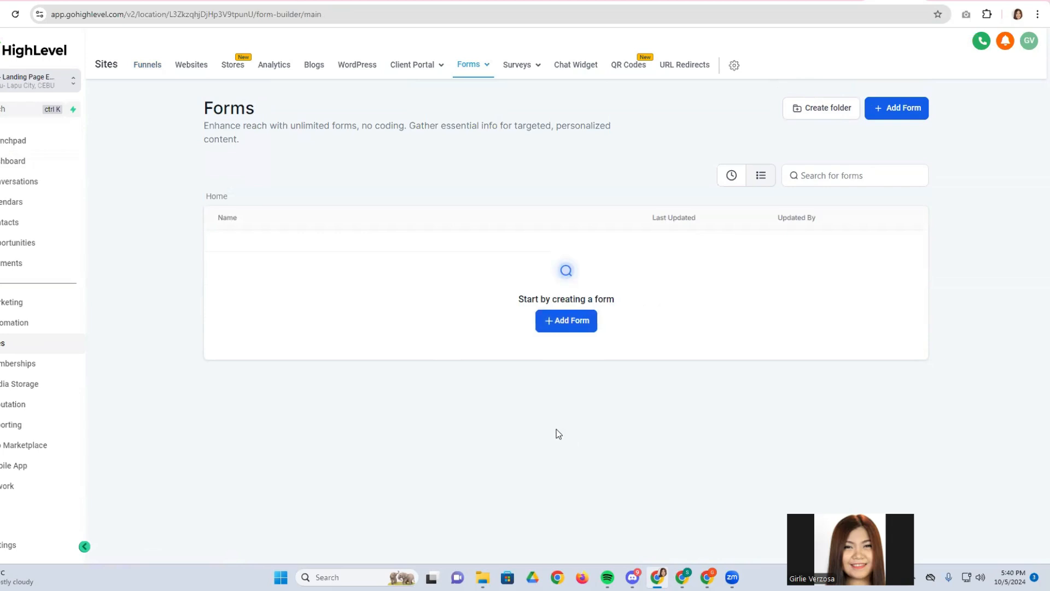
left_click(567, 323)
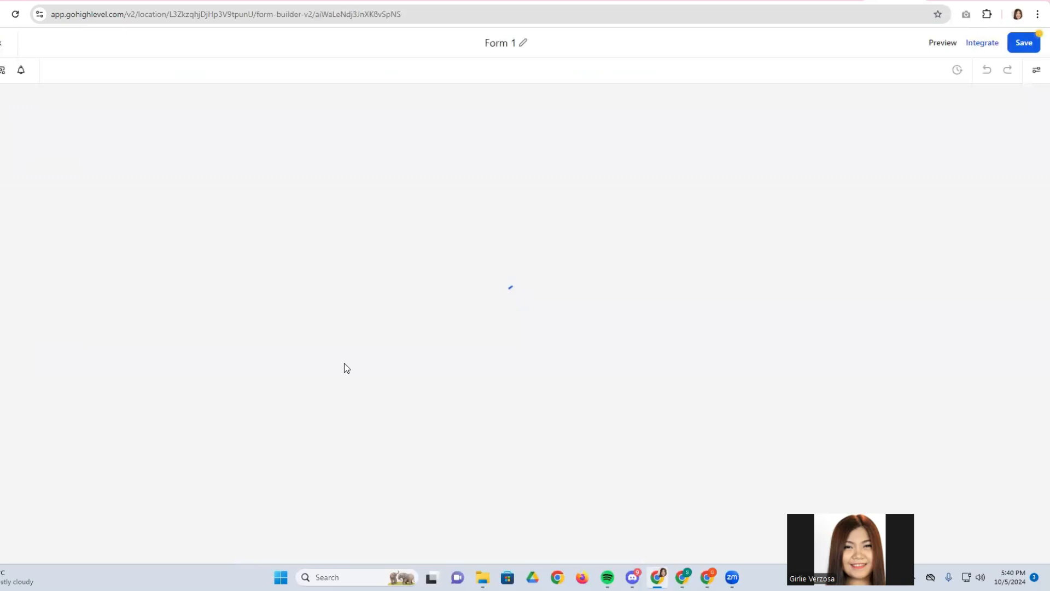
Rename the form to "001 - " followed by the brand name shown in the landing page's logo.
left_click(515, 43)
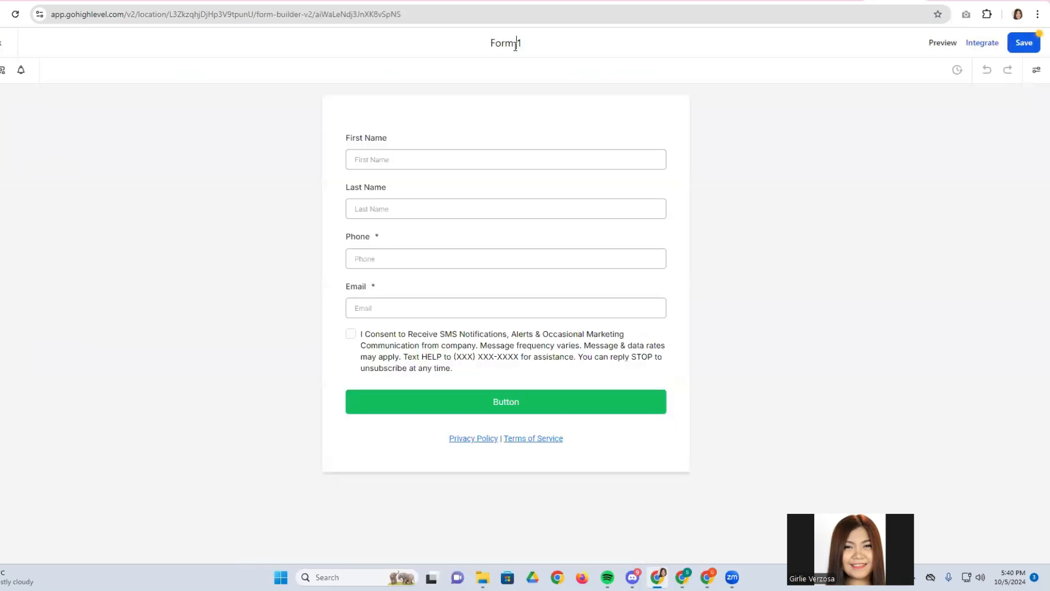
double_click(500, 45)
key("ctrl+a")
key("BackSpace")
type("001 - A")
type("melia ")
type("Fo")
key("BackSpace")
key("BackSpace")
type("Knight")
Check the settings of the form's First Name, Last Name and Phone fields.
left_click(443, 163)
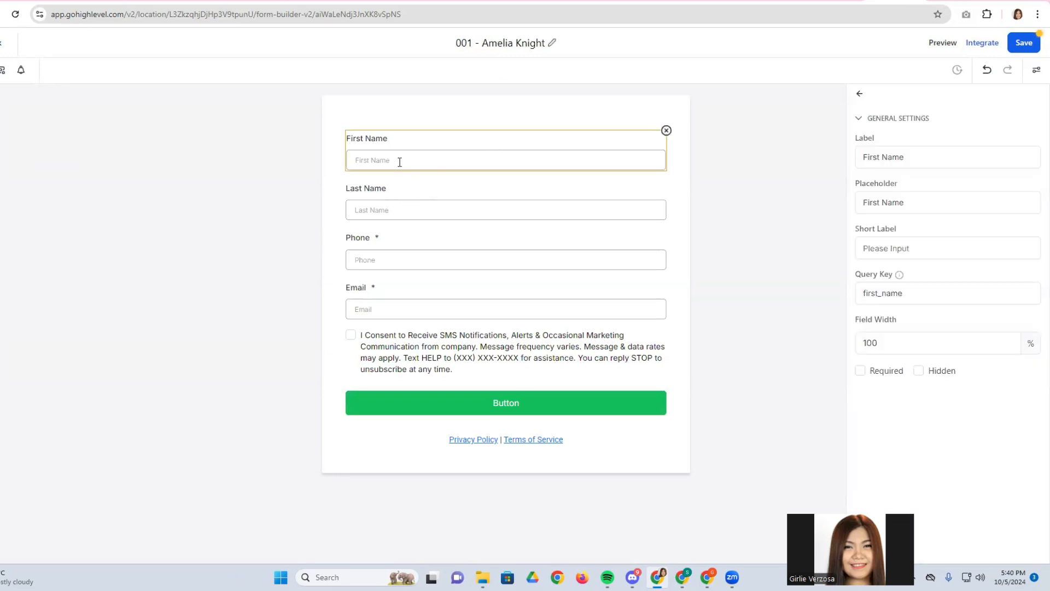
left_click(394, 218)
left_click(398, 254)
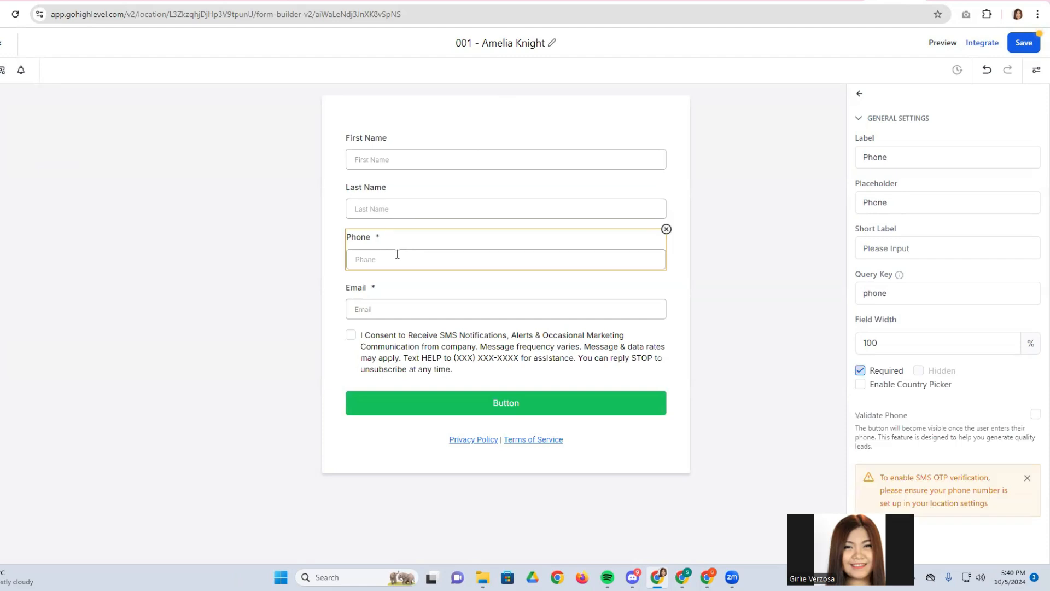
Delete the SMS consent terms and conditions checkbox from the form.
left_click(387, 310)
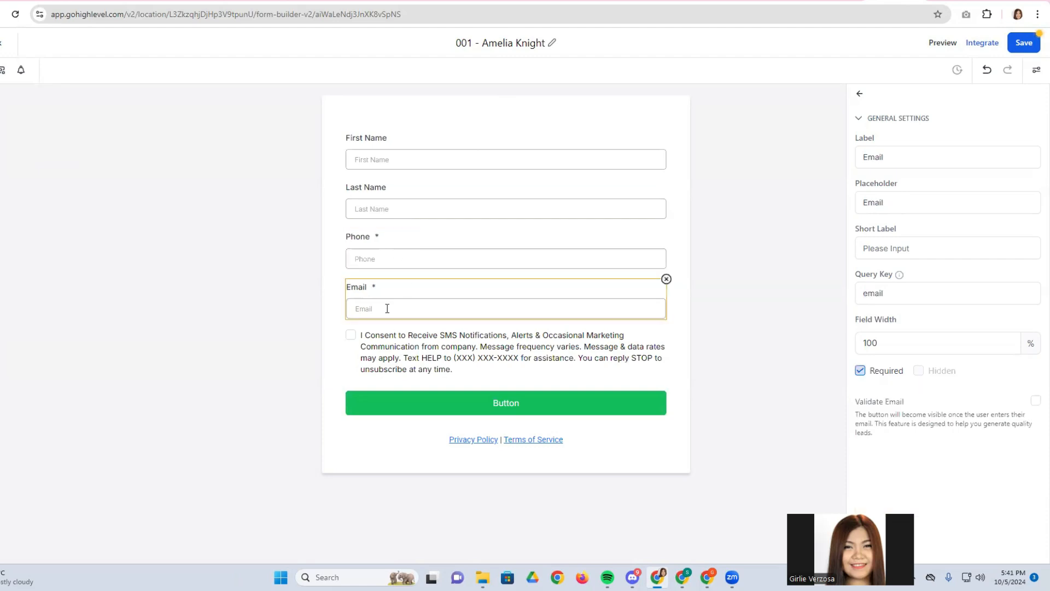
left_click(516, 367)
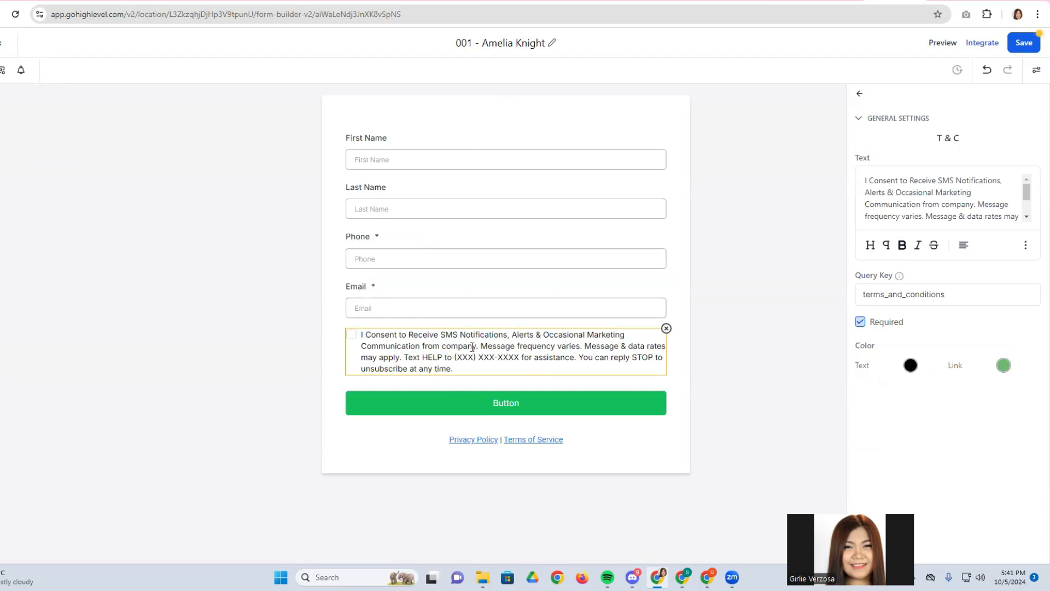
left_click(665, 330)
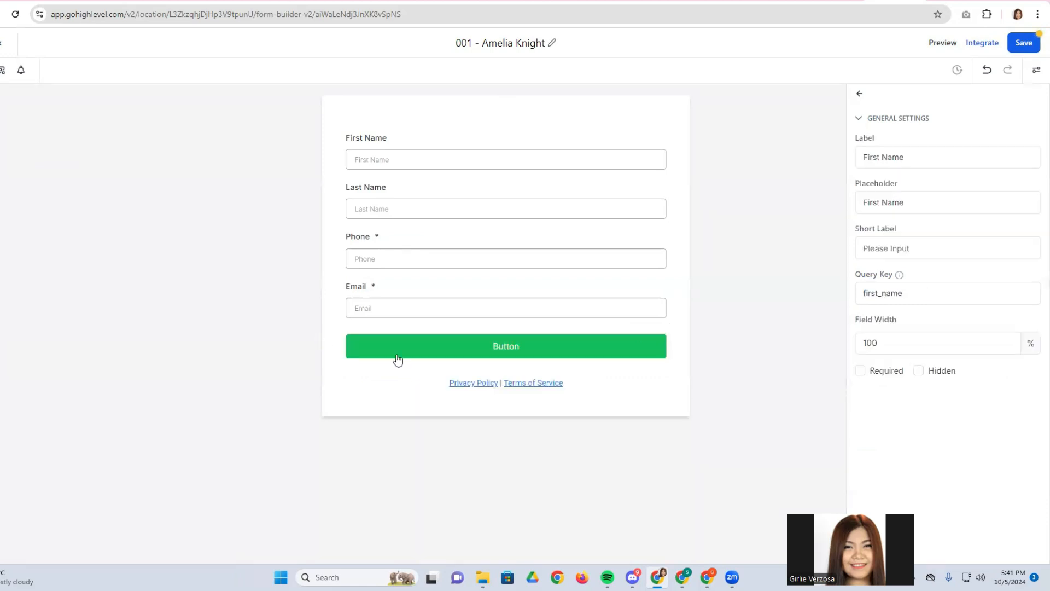
Select the form's submit button and open its background colour for editing.
left_click(428, 356)
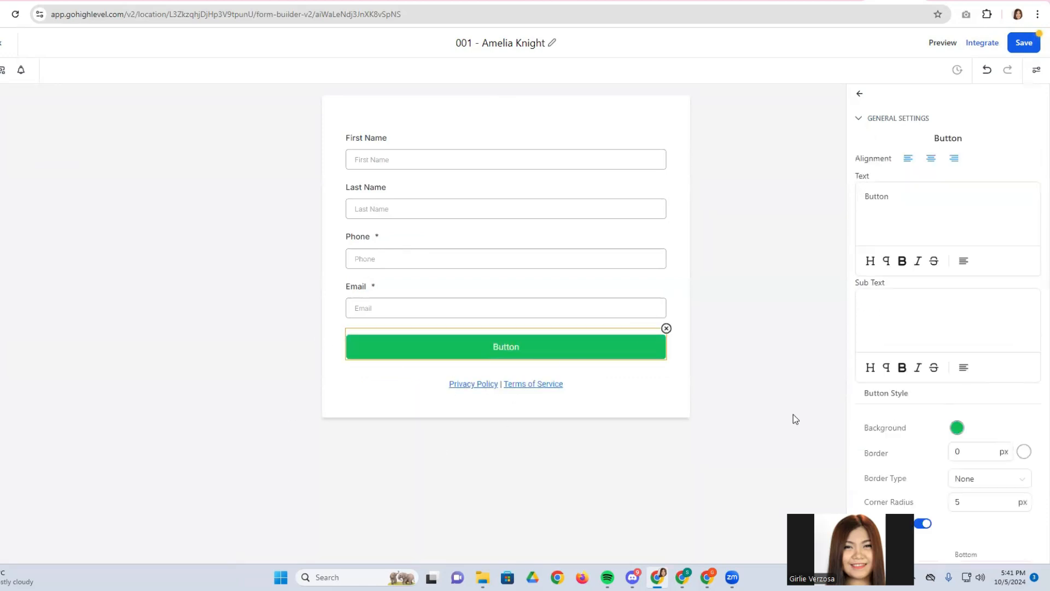
left_click(957, 427)
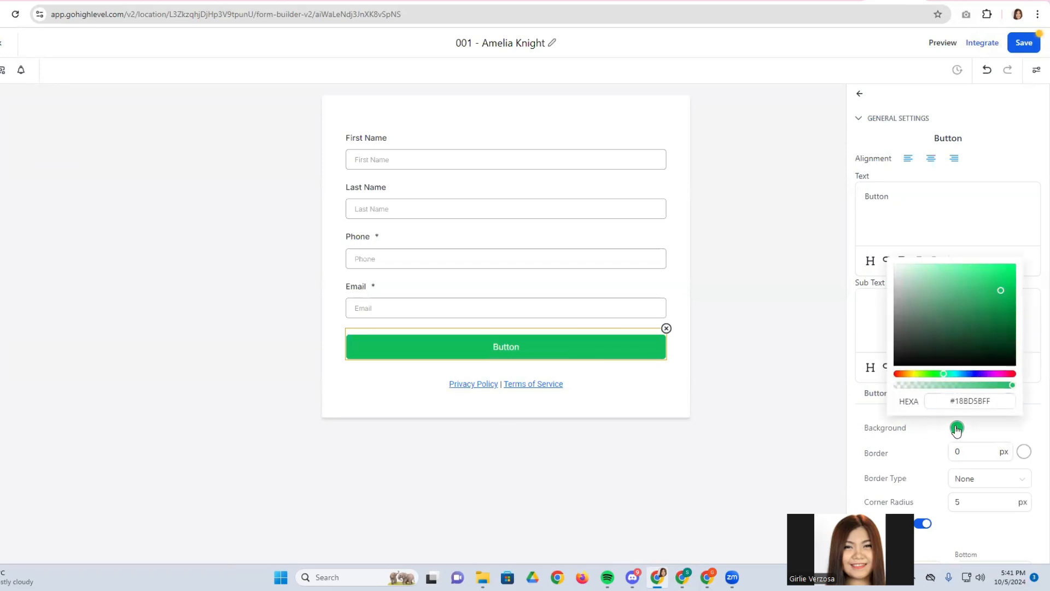
left_click(910, 435)
left_click(956, 428)
scroll(955, 432, "down", 3)
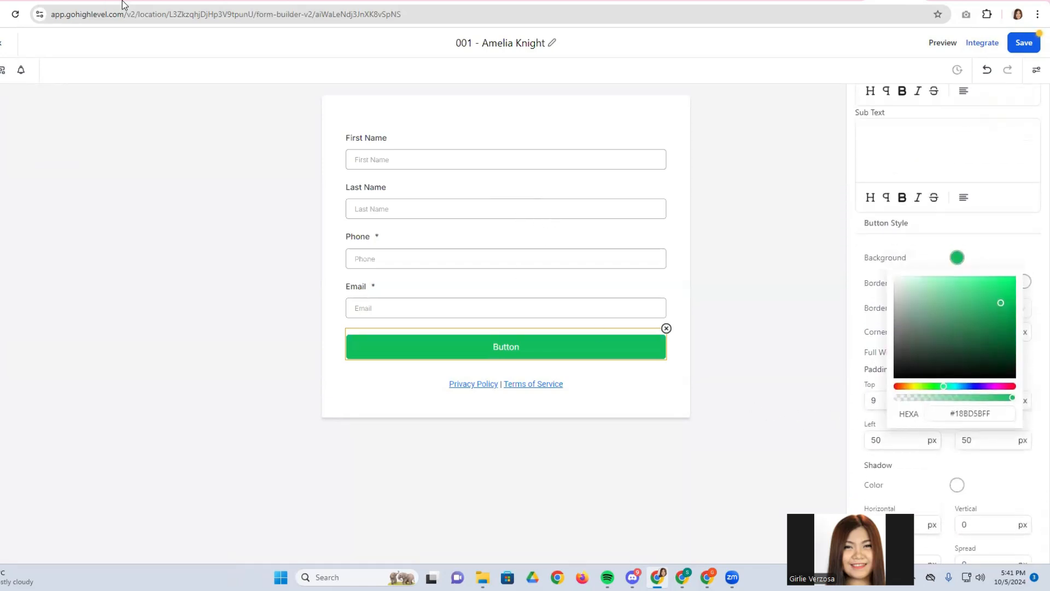
Switch to the Canva design and copy the DOWNLOAD NOW button's fill colour code #5E1E54.
left_click(263, 1)
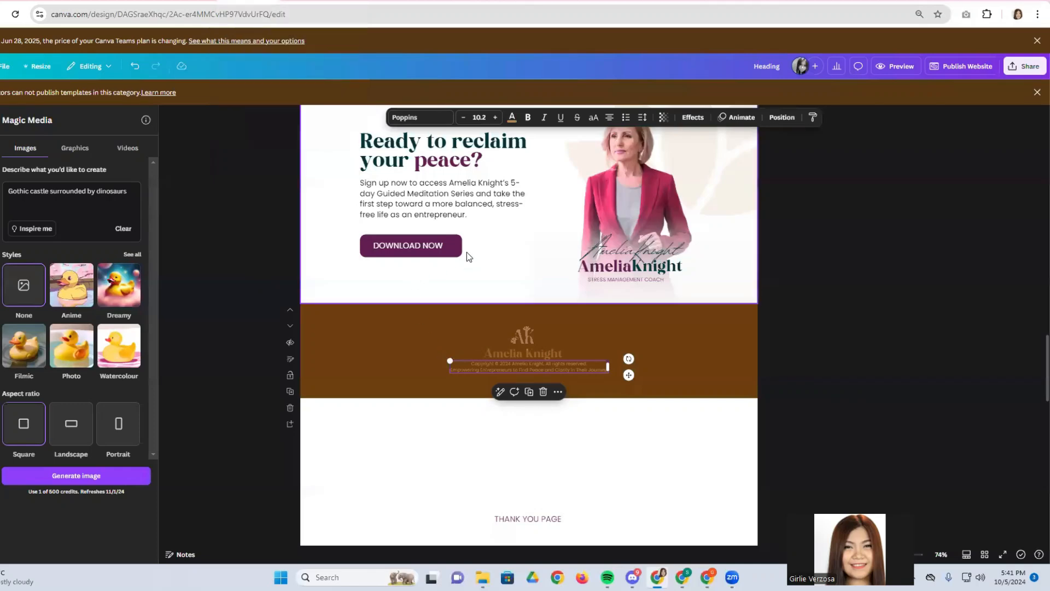
right_click(449, 249)
left_click(211, 156)
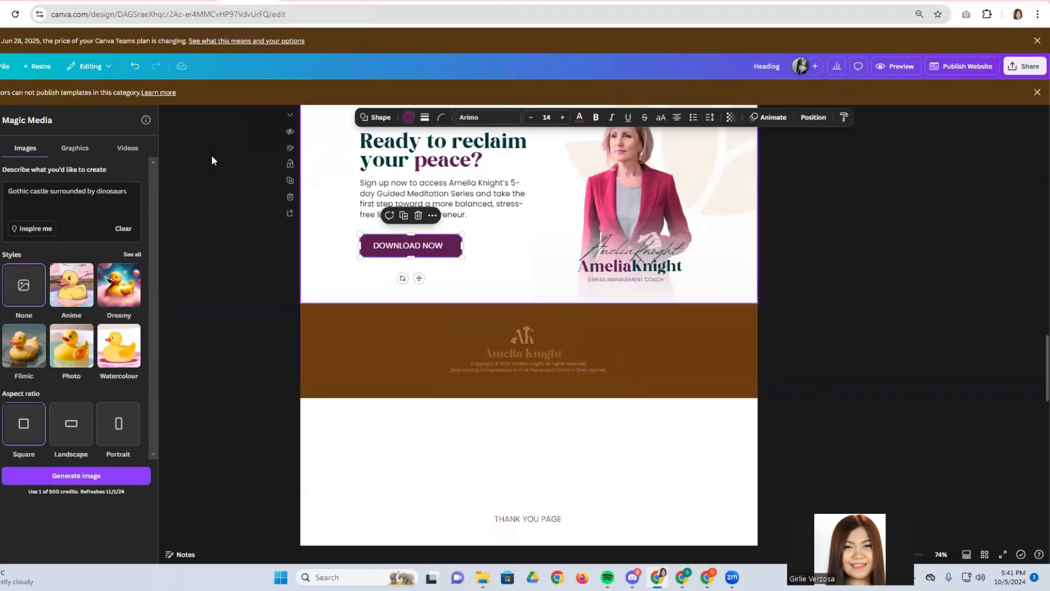
left_click(409, 117)
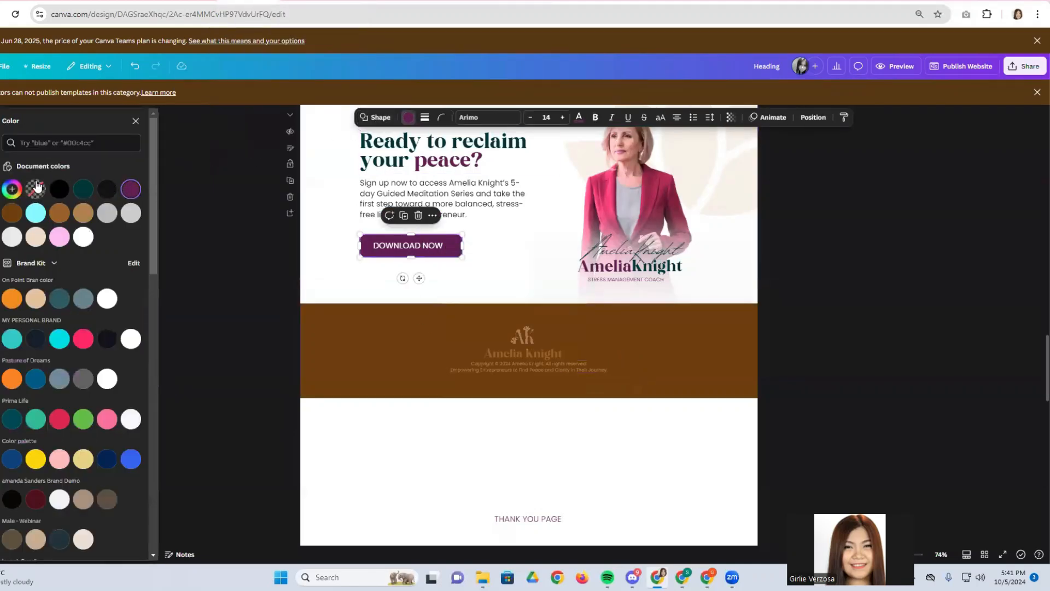
left_click(12, 189)
right_click(39, 304)
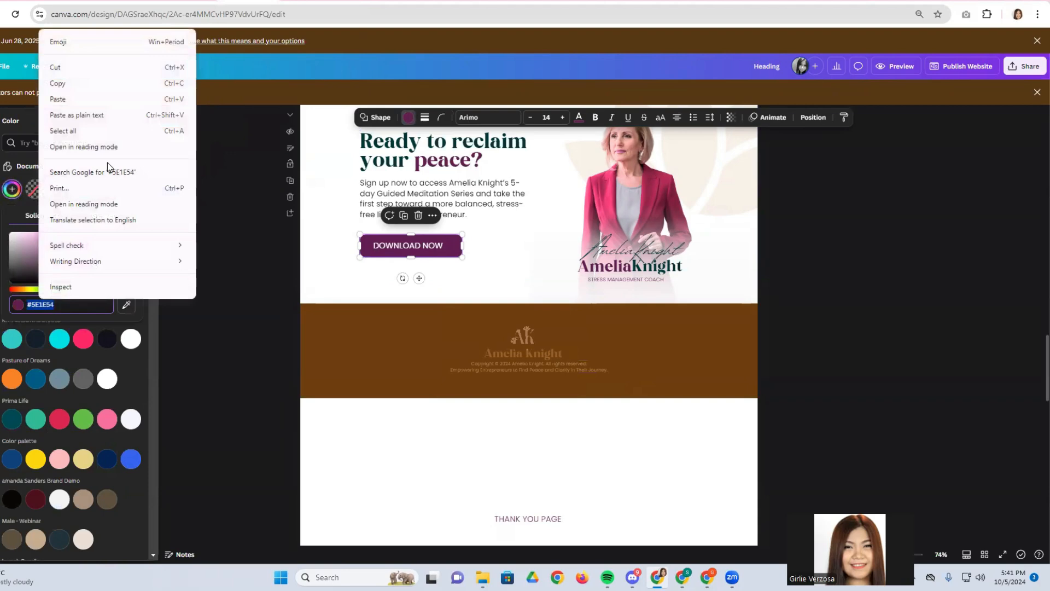
left_click(100, 83)
Return to the form builder and set the submit button's background colour to #5E1E54.
left_click(484, 1)
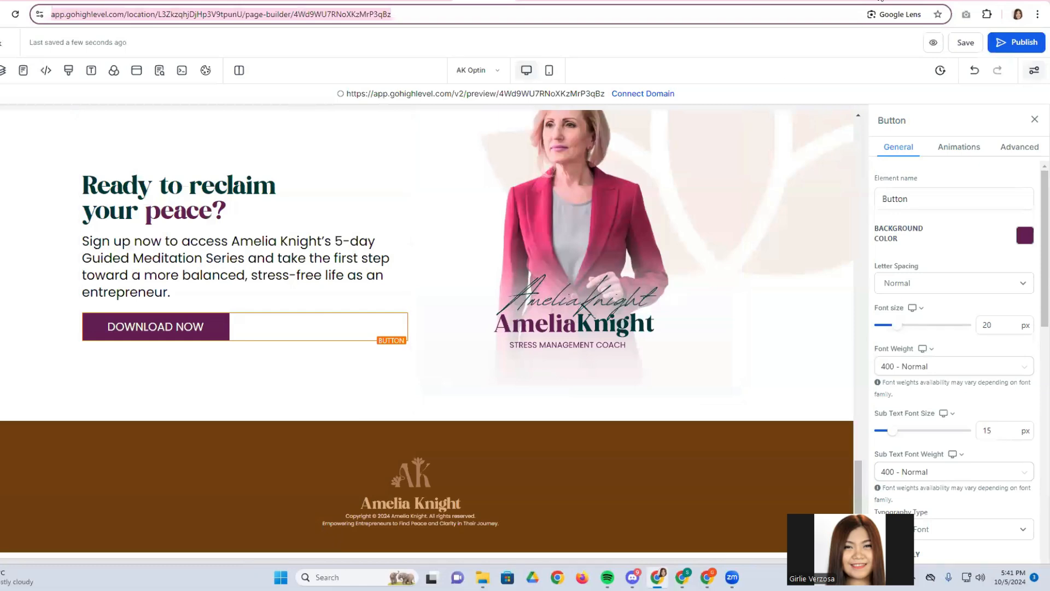
left_click(895, 1)
left_click(973, 414)
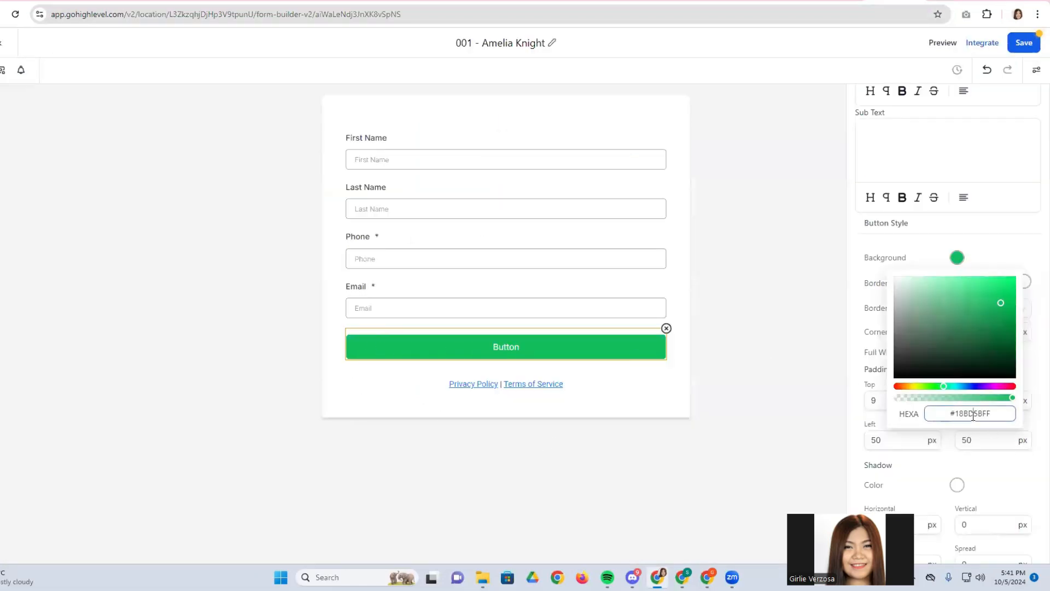
key("ctrl+a")
type("#5e1e54")
key("Return")
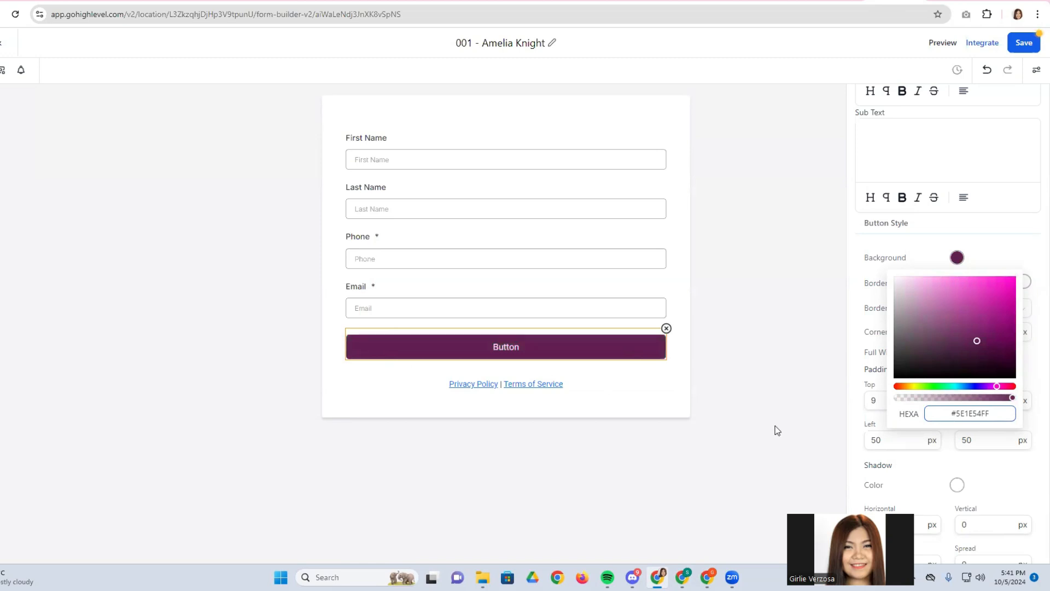
Change the submit button's text to "DOWNLOD HERE" and close its settings.
scroll(856, 428, "up", 2)
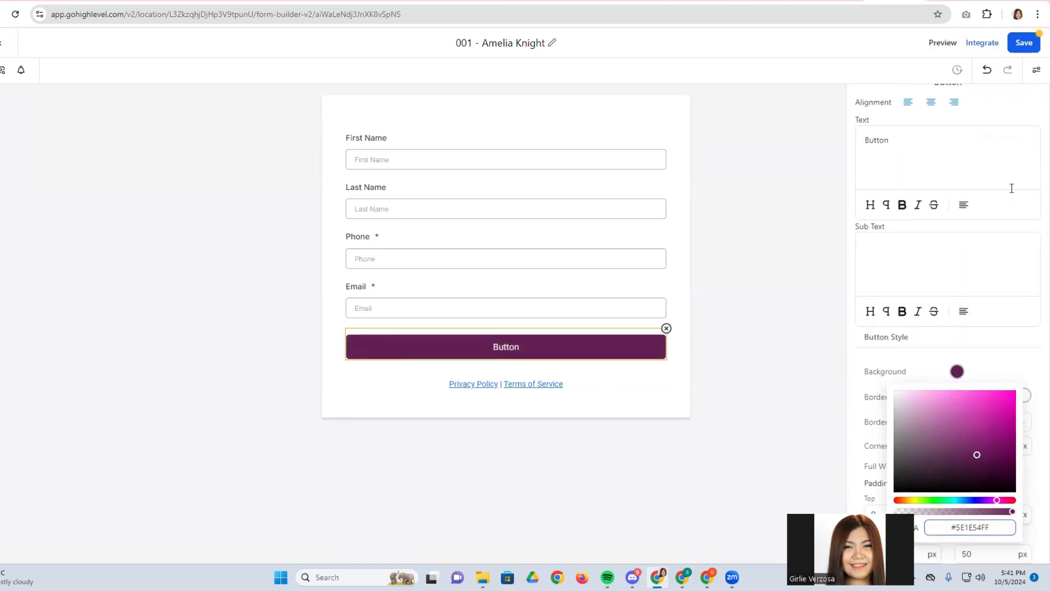
scroll(1012, 188, "up", 1)
double_click(897, 196)
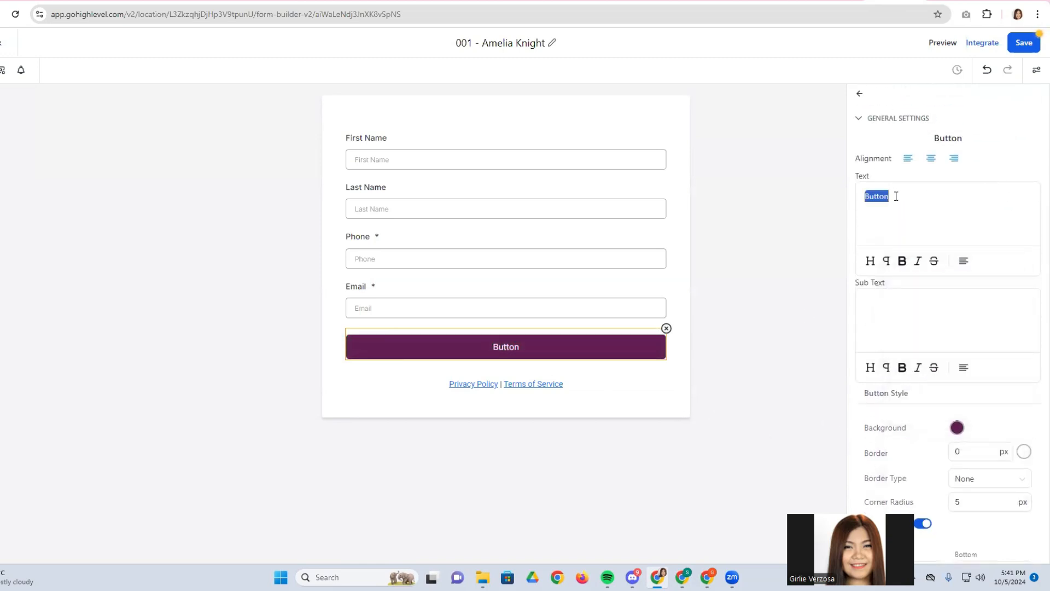
key("BackSpace")
type("DOWNLO")
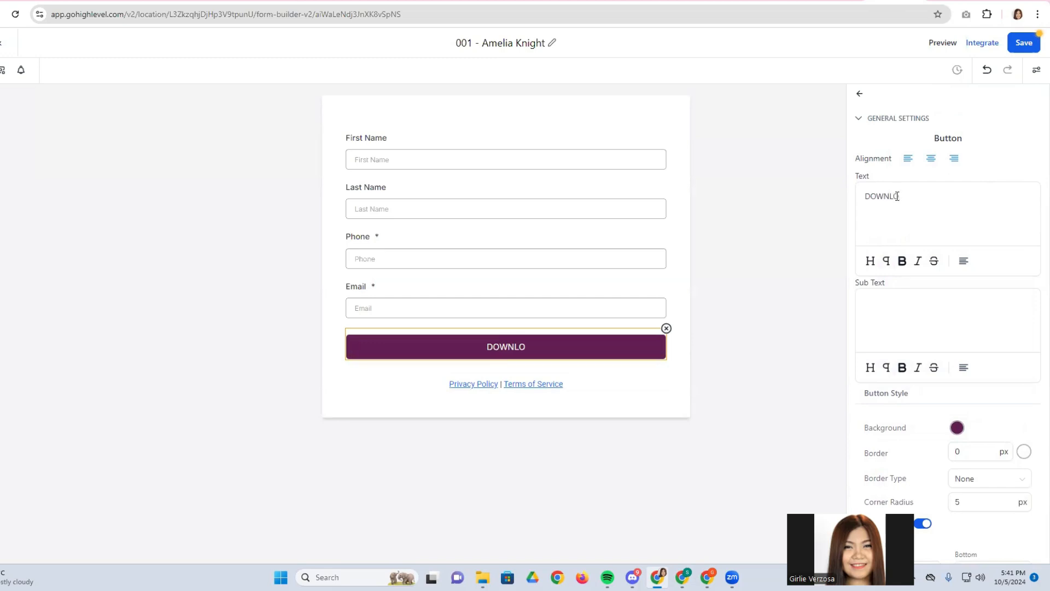
type("D HERE")
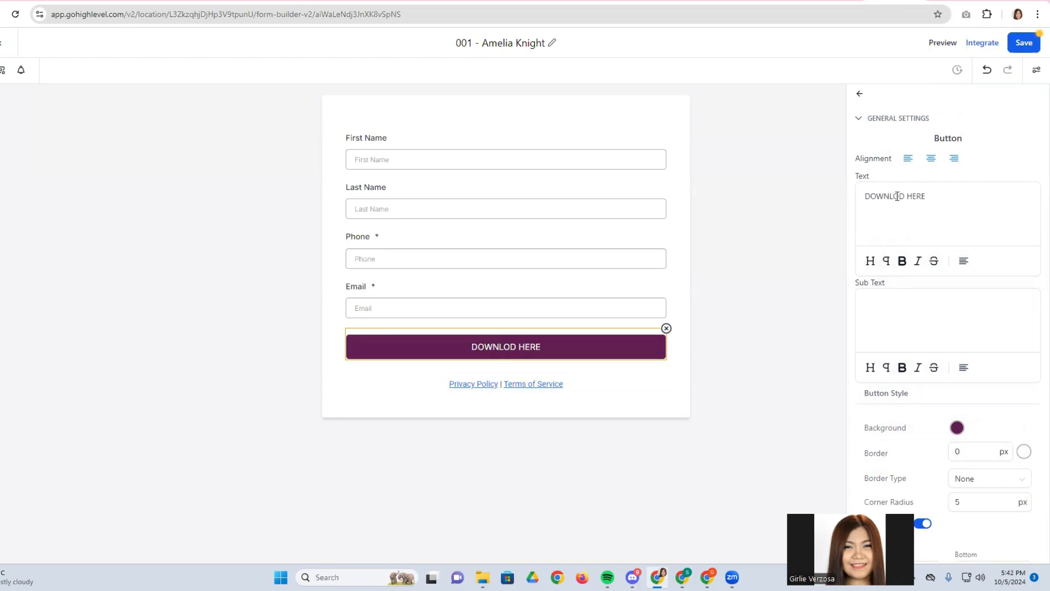
triple_click(896, 196)
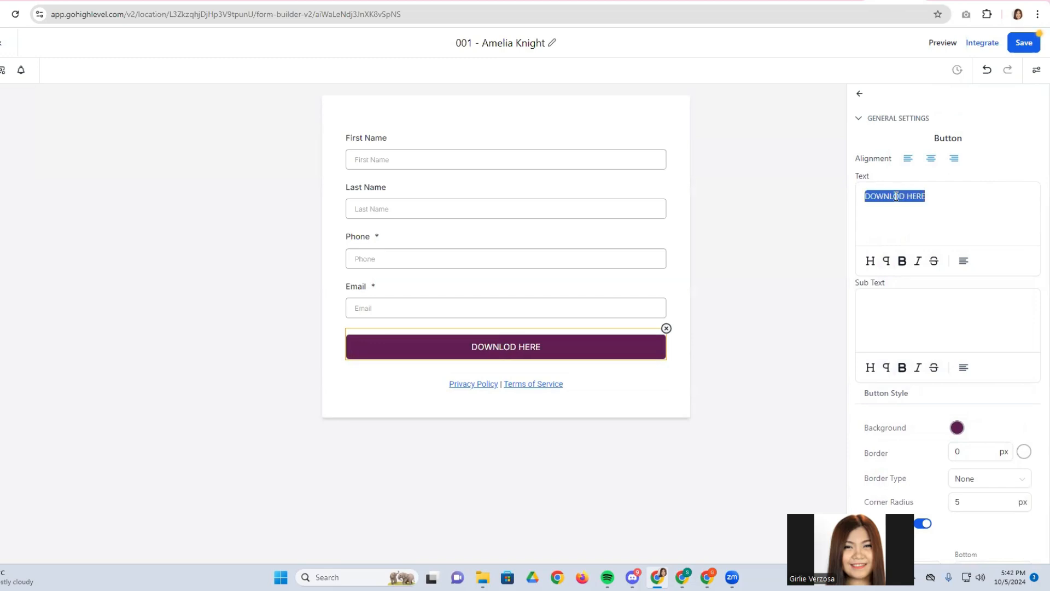
left_click(394, 160)
left_click(490, 123)
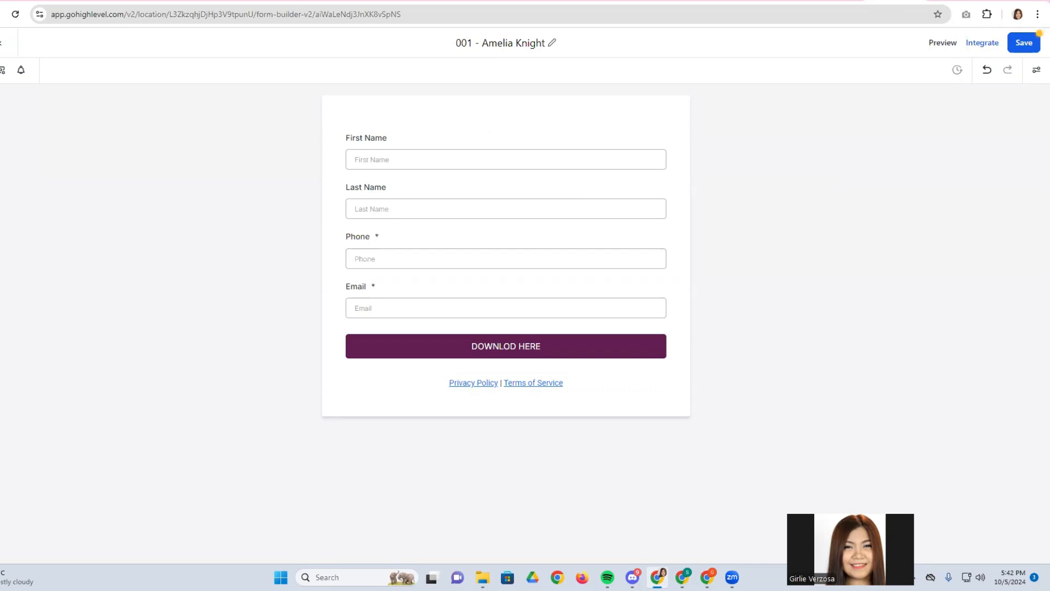
left_click(3, 70)
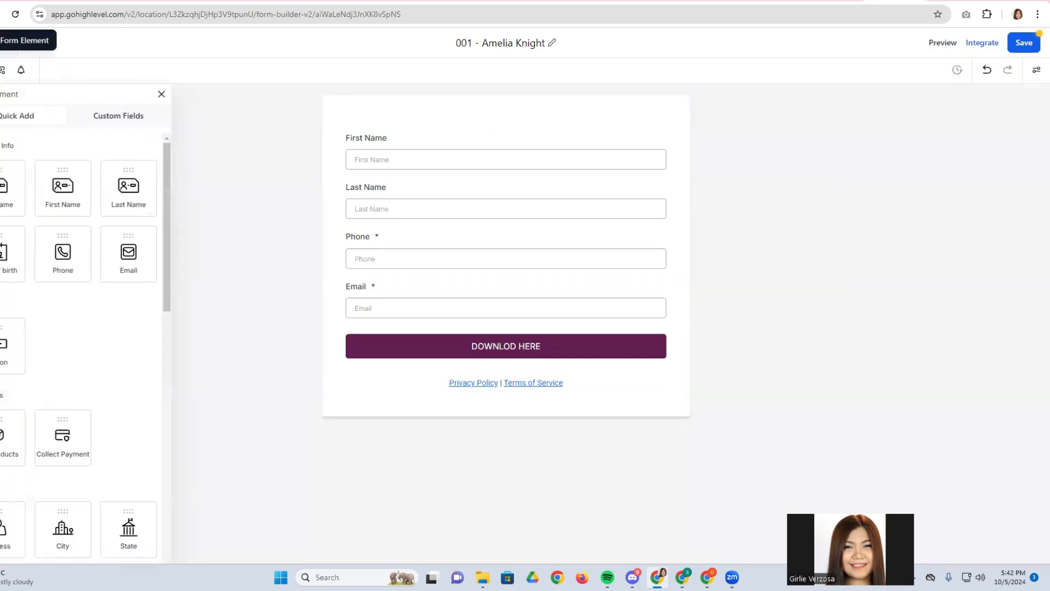
scroll(12, 324, "down", 4)
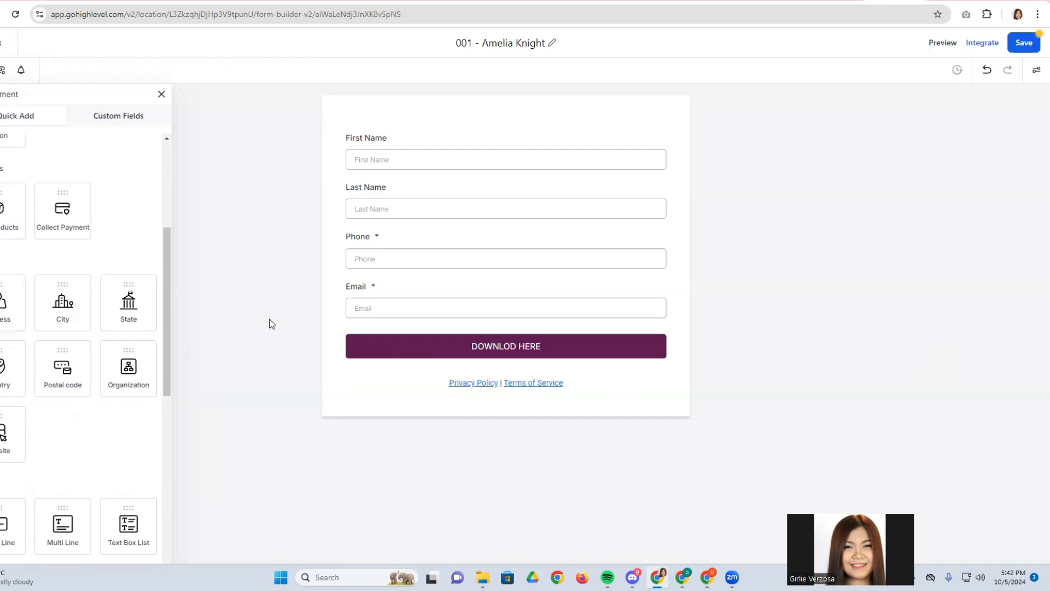
left_click(162, 94)
Delete the Privacy Policy and Terms of Service text from the form and save the form.
left_click(556, 385)
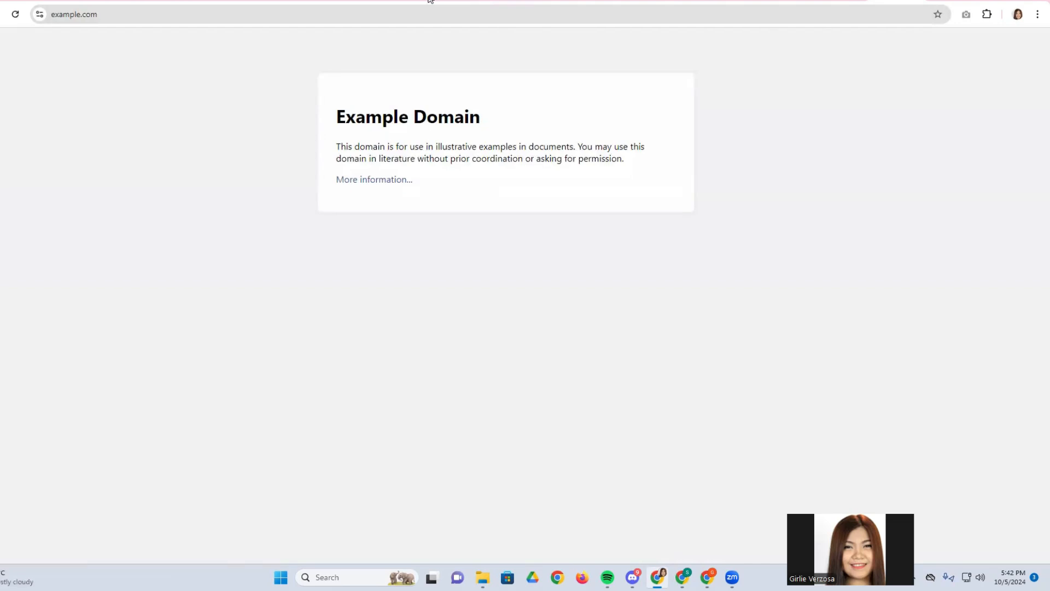
key("alt+Left")
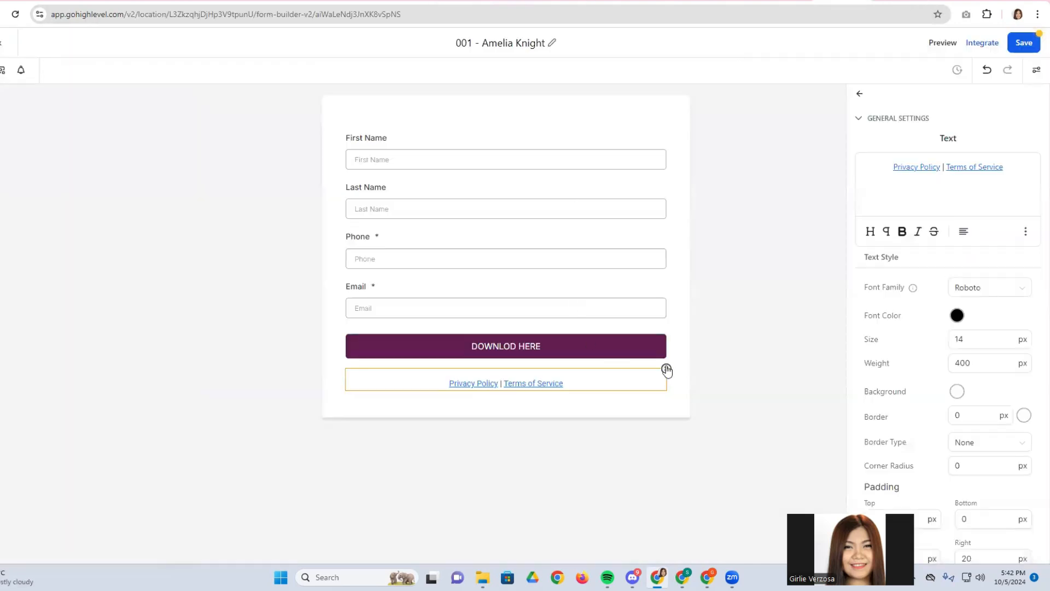
left_click(667, 369)
left_click(1023, 43)
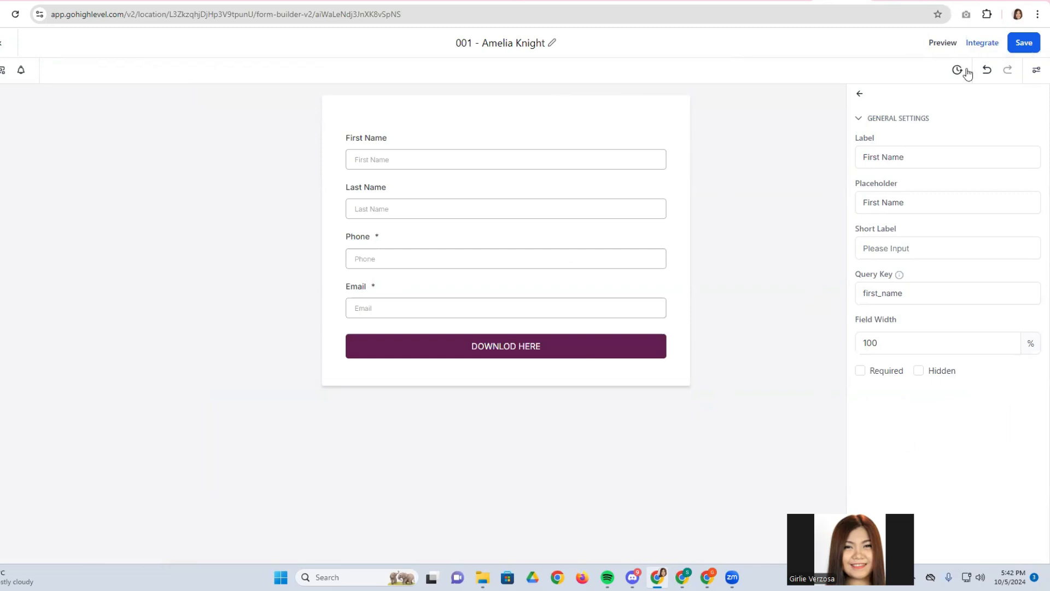
left_click(1025, 44)
Go back to the AK Optin page and check the link action of the hero section's DOWNLOAD NOW button.
left_click(457, 0)
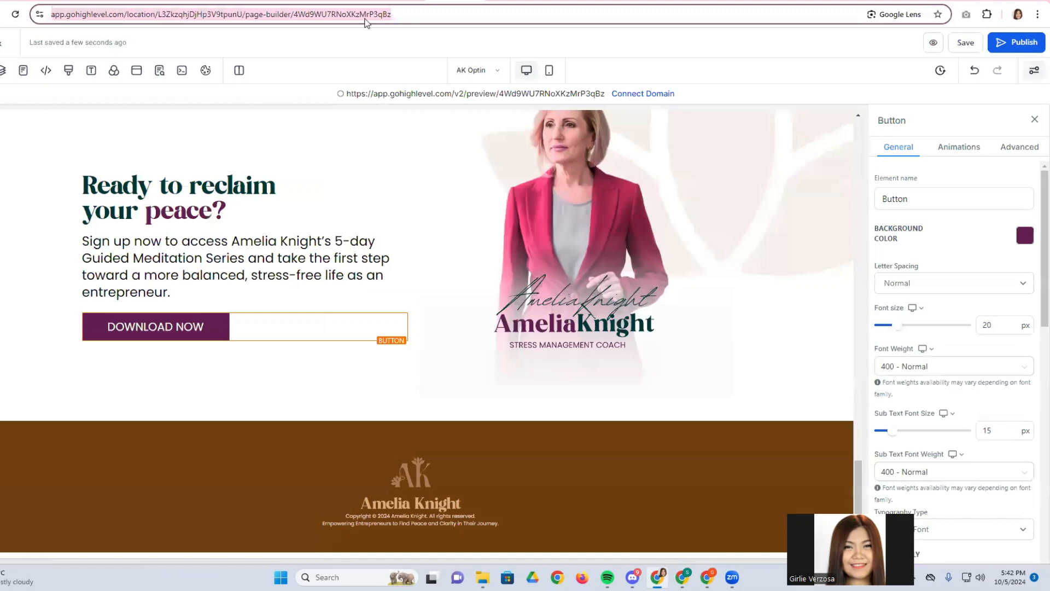
scroll(193, 342, "up", 15)
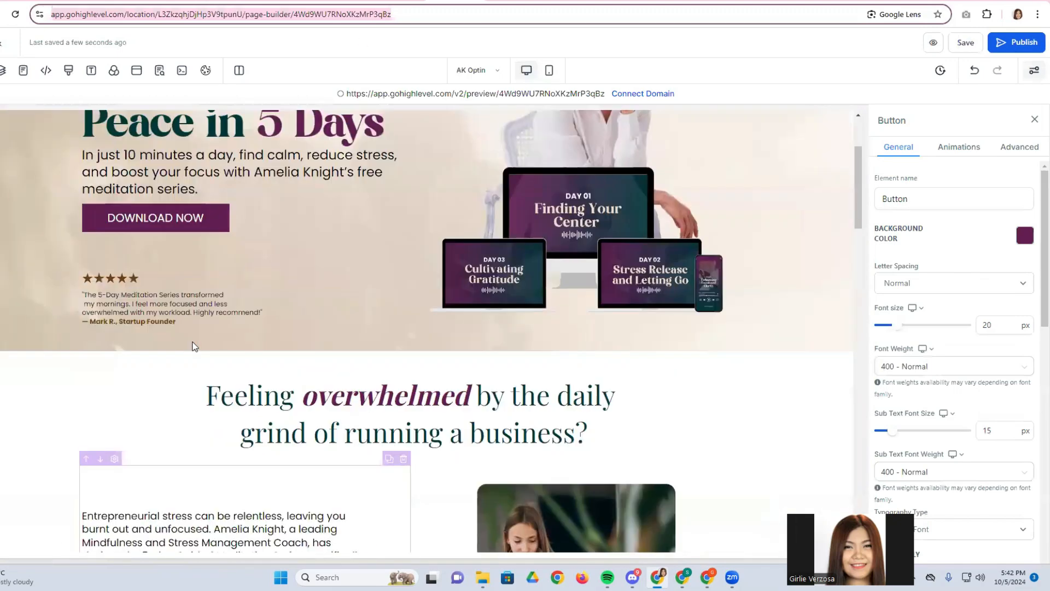
scroll(176, 363, "up", 3)
left_click(178, 367)
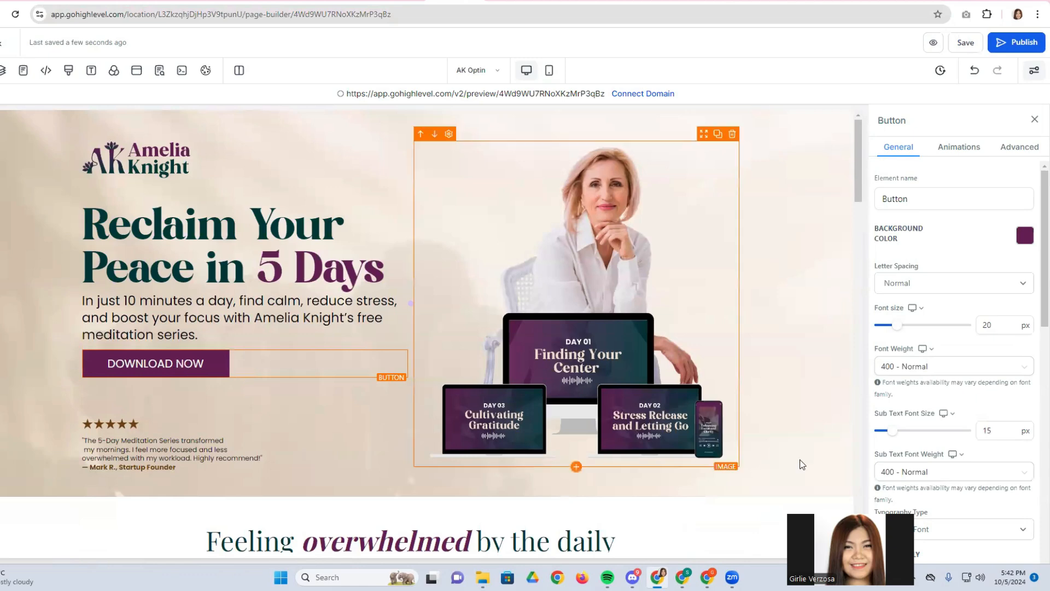
scroll(999, 495, "down", 6)
scroll(999, 495, "down", 5)
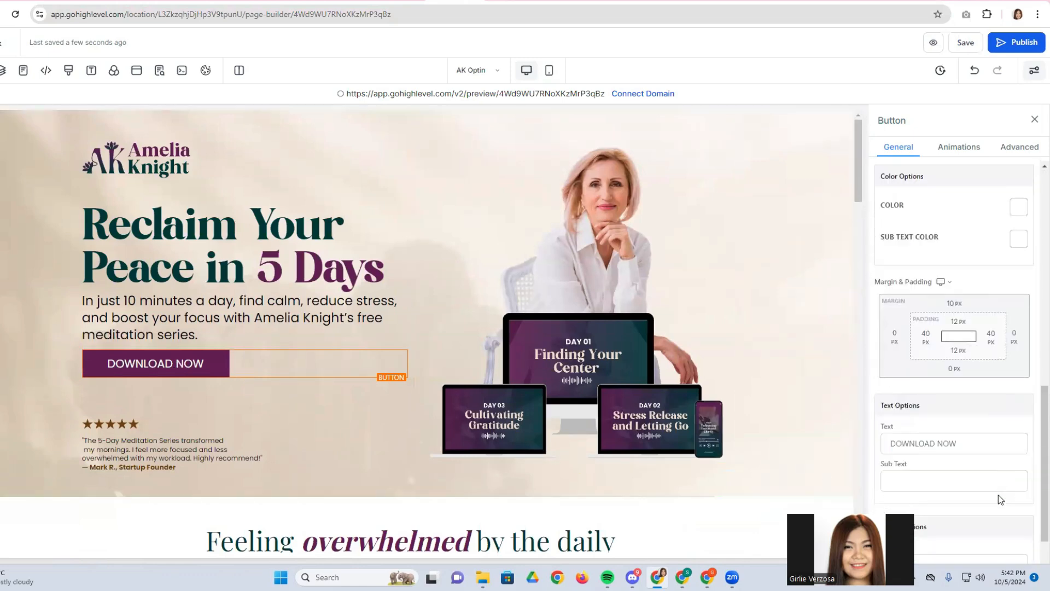
left_click(999, 508)
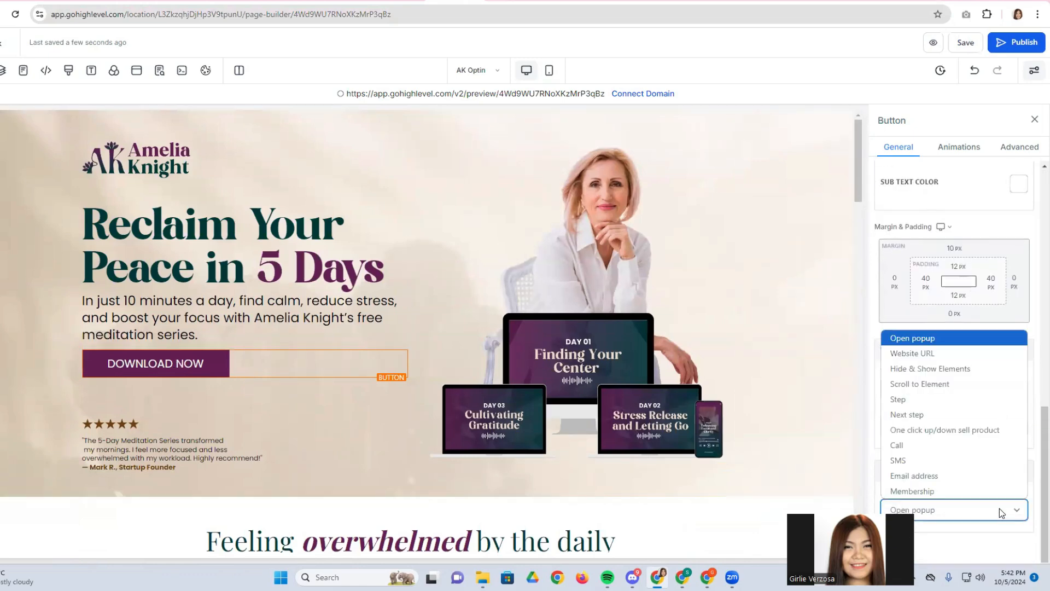
left_click(1000, 508)
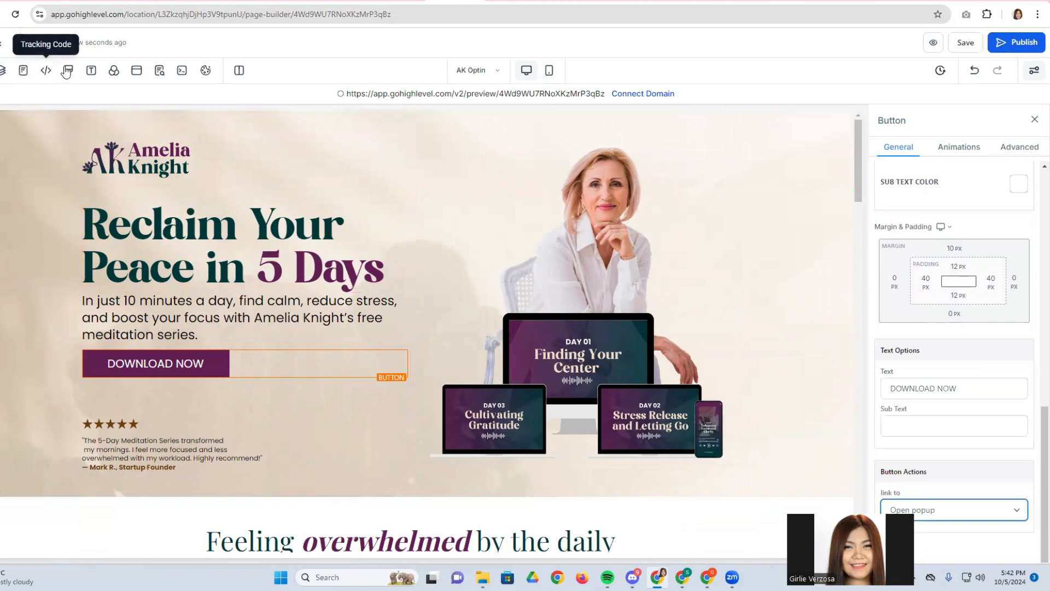
Open the page's popup for editing and add a one-column row inside it.
left_click(136, 75)
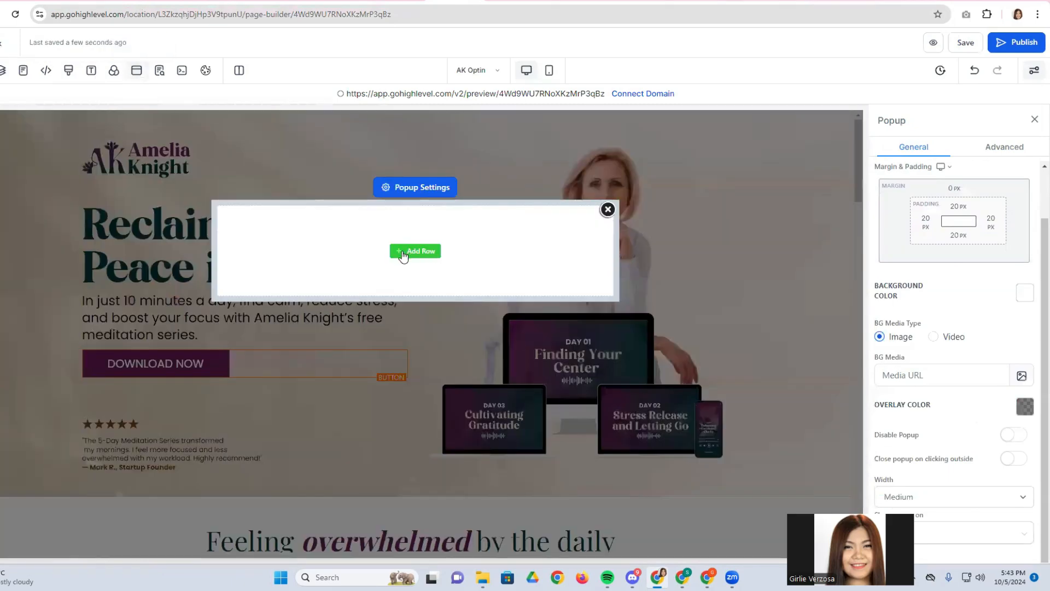
left_click(403, 253)
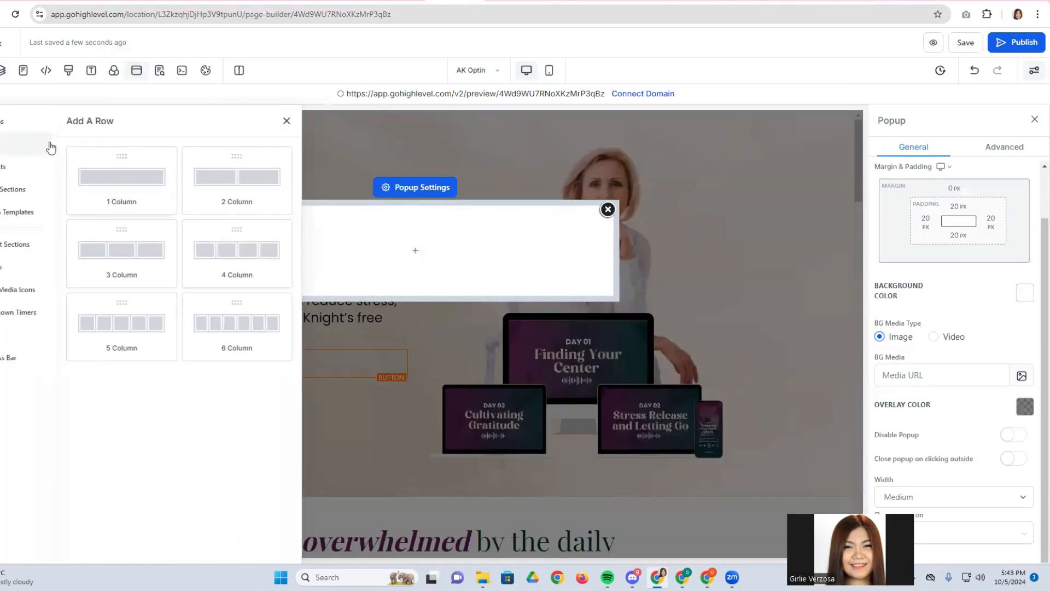
left_click(16, 132)
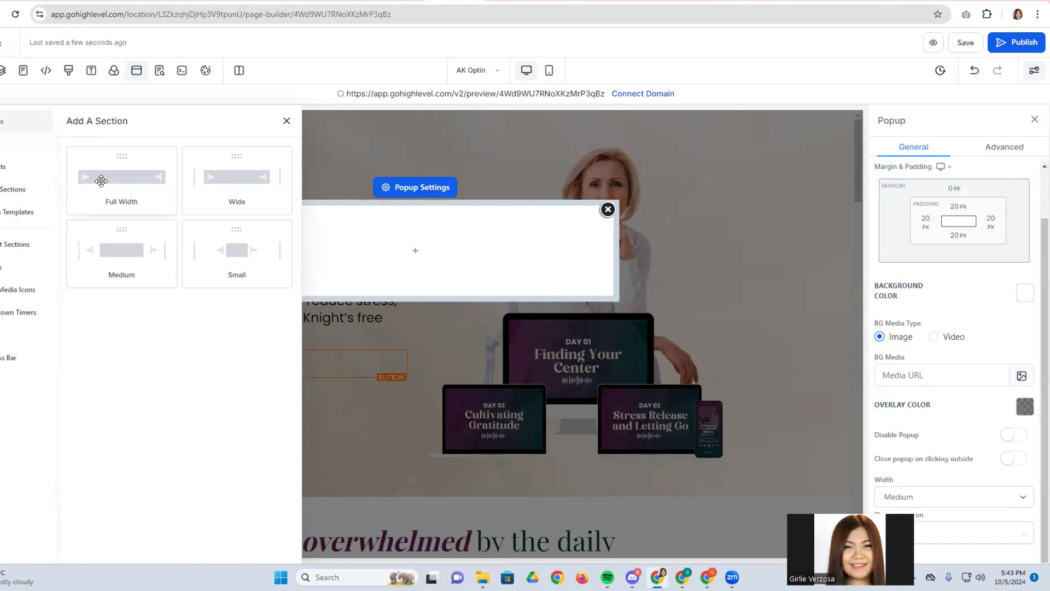
left_click_drag(121, 181, 399, 244)
left_click(397, 253)
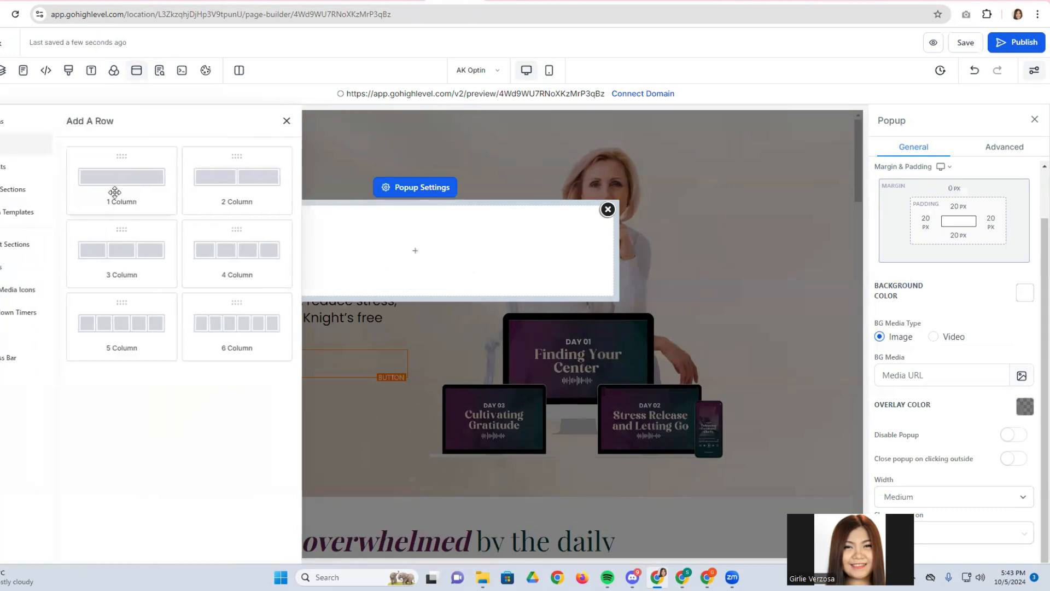
left_click_drag(113, 192, 394, 249)
Add an image element to the empty column of the popup's row.
left_click(415, 267)
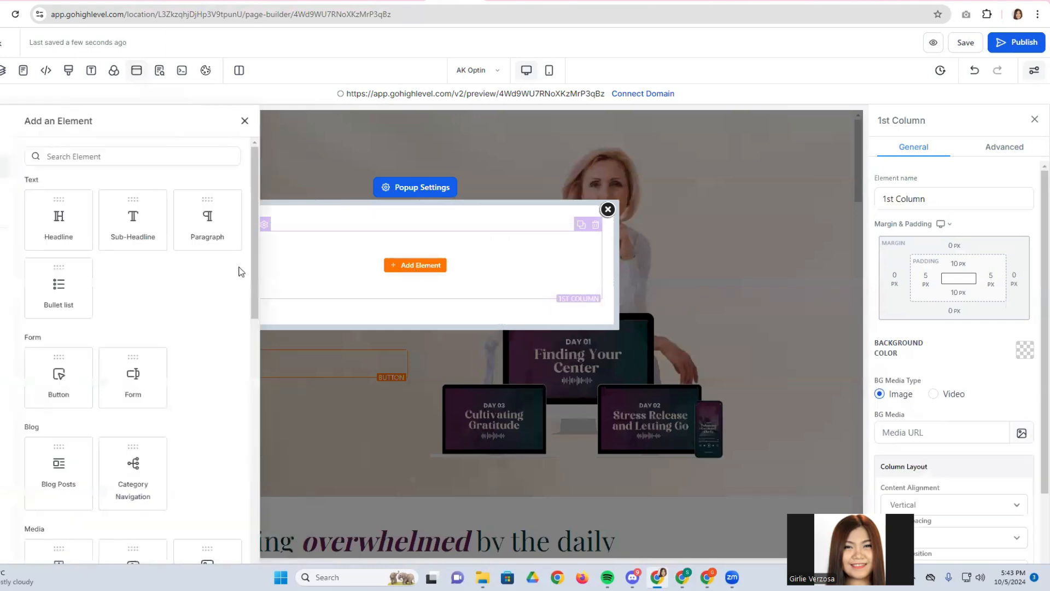
scroll(224, 424, "down", 3)
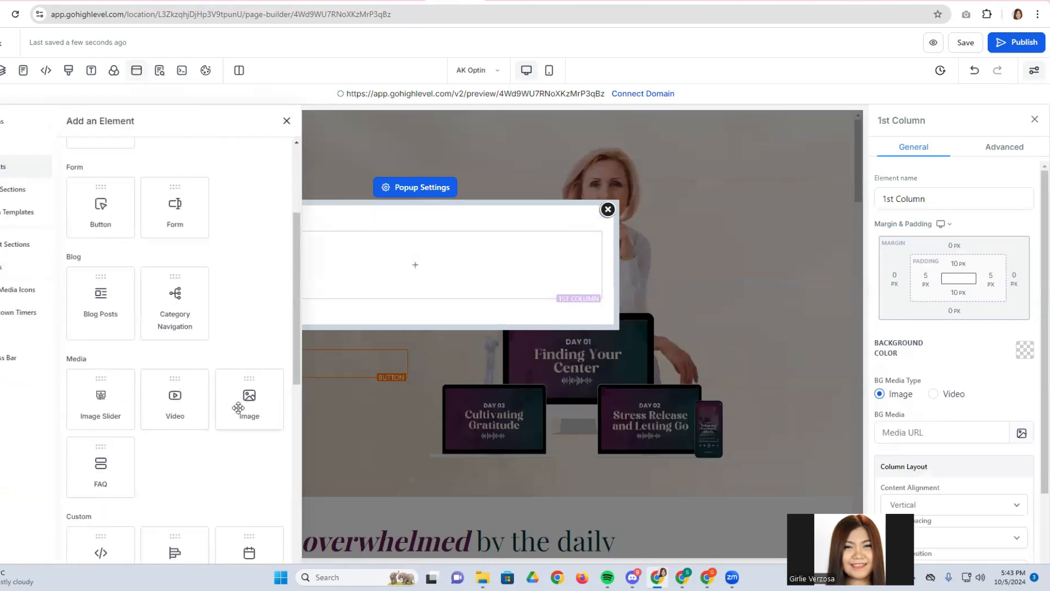
left_click_drag(239, 407, 383, 284)
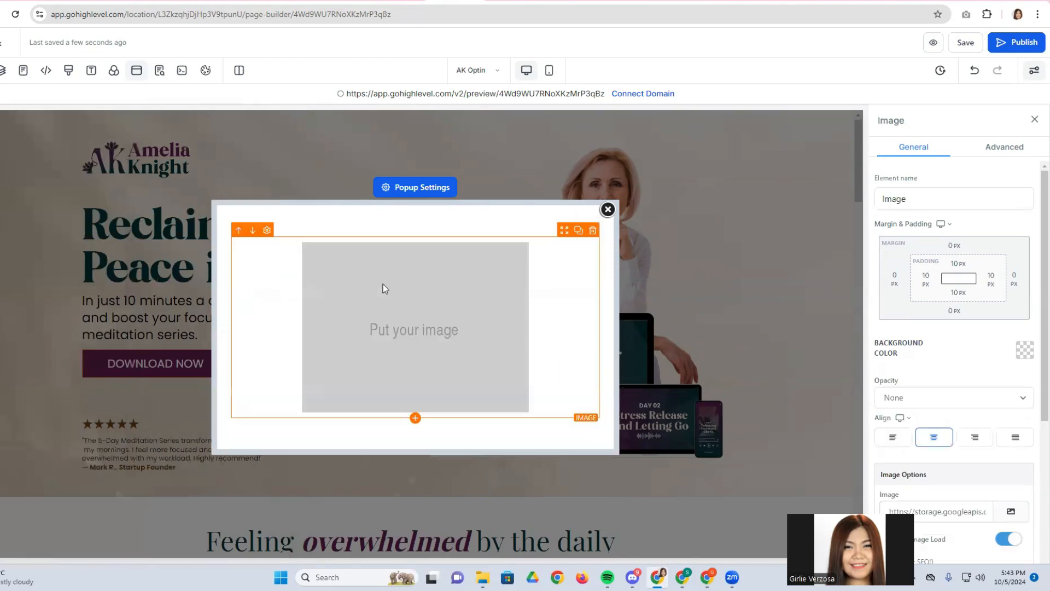
Set the popup's image to the logo file Heading (5).png from the Template Shop folder 001: Amelia Knight.
scroll(995, 501, "down", 1)
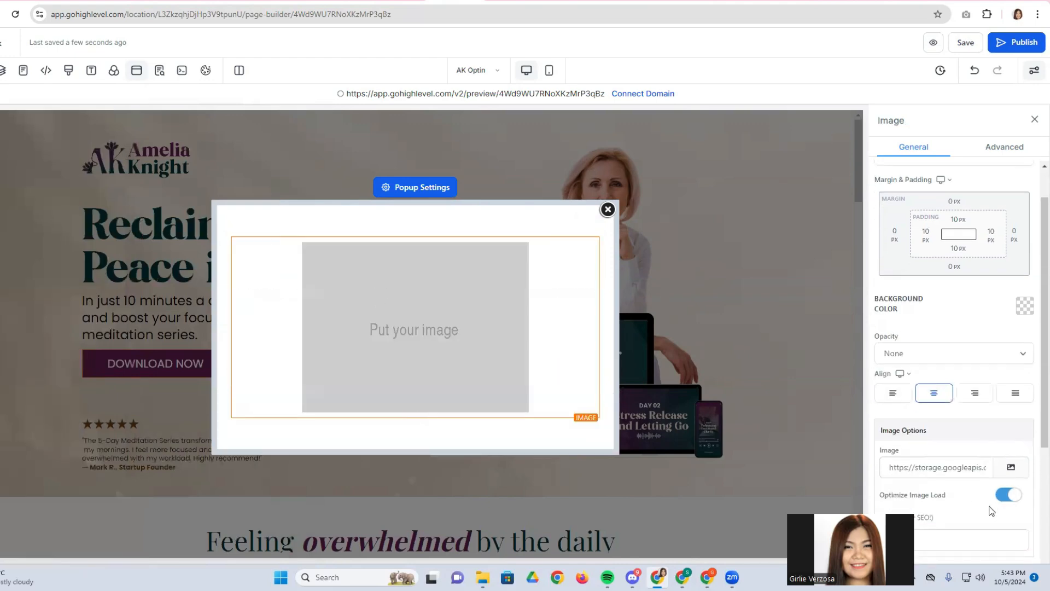
left_click(1011, 455)
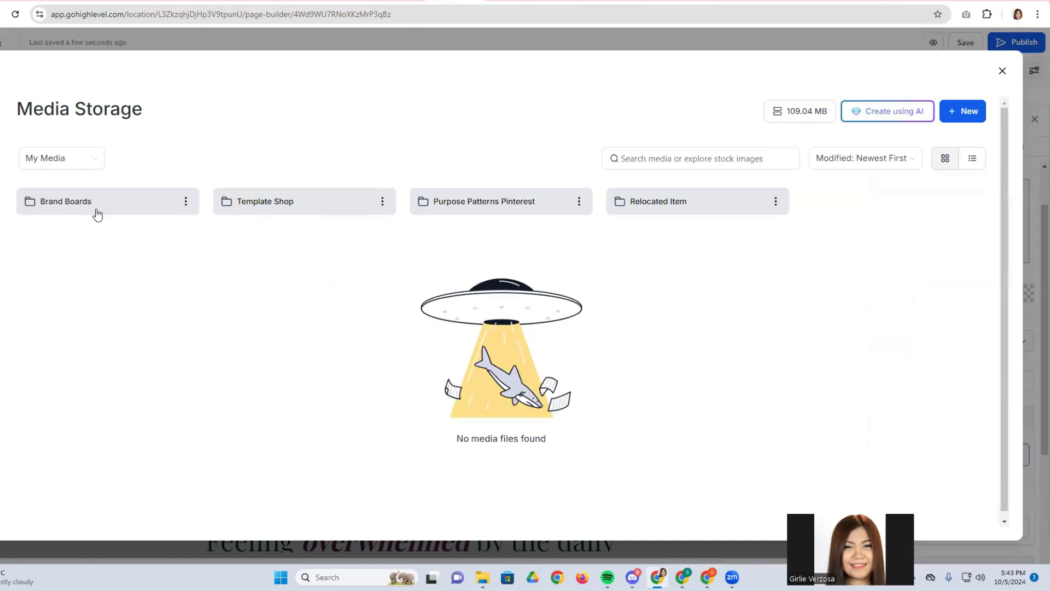
left_click(272, 200)
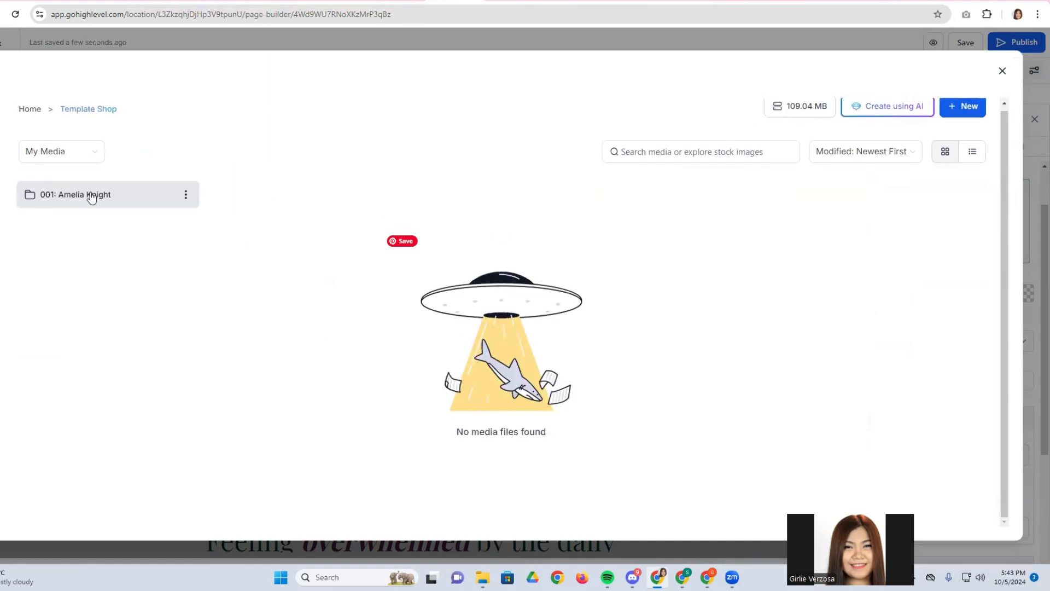
left_click(91, 198)
scroll(576, 383, "down", 10)
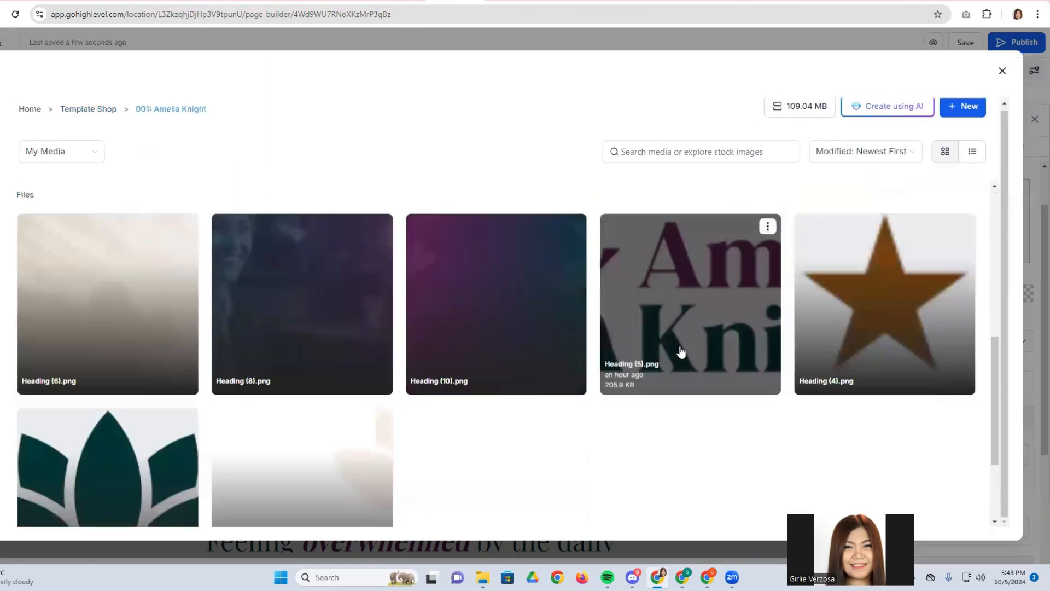
left_click(678, 347)
Set the popup logo's width to 150 px after trying 100 px.
scroll(938, 395, "down", 3)
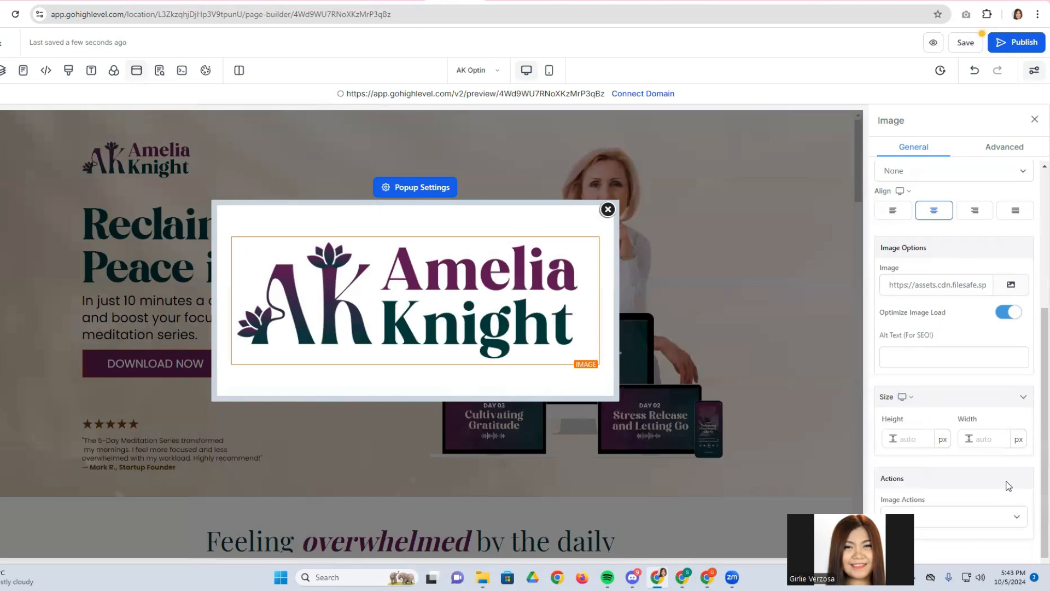
left_click(1002, 431)
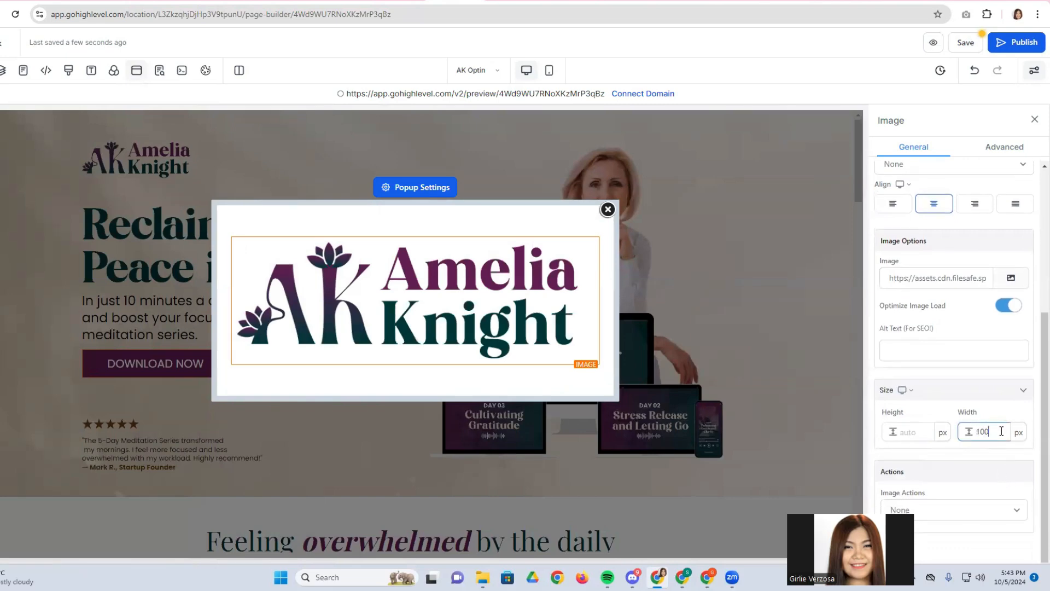
type("100")
left_click_drag(990, 431, 968, 432)
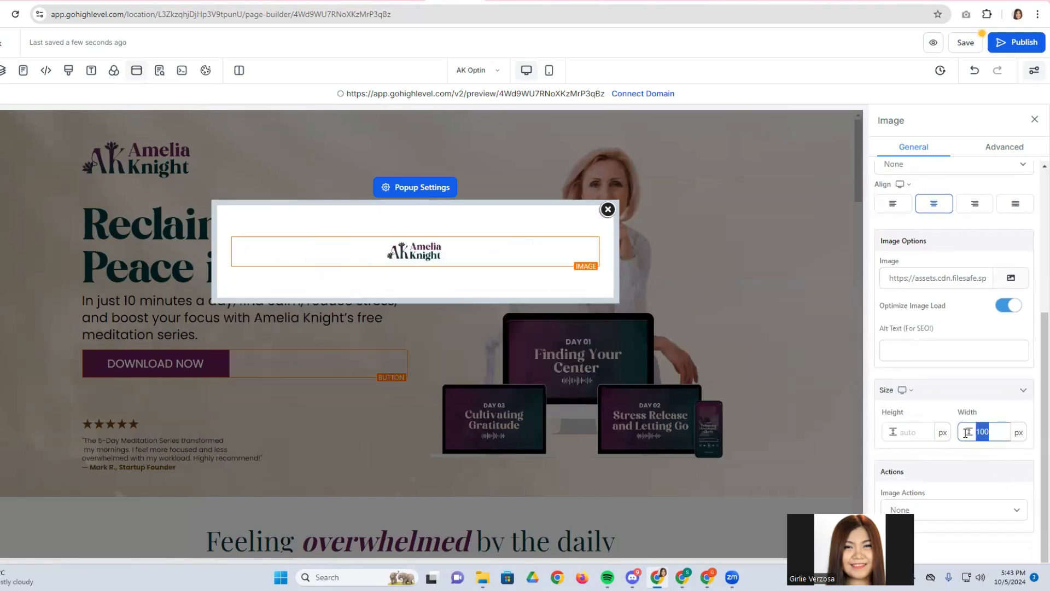
type("150")
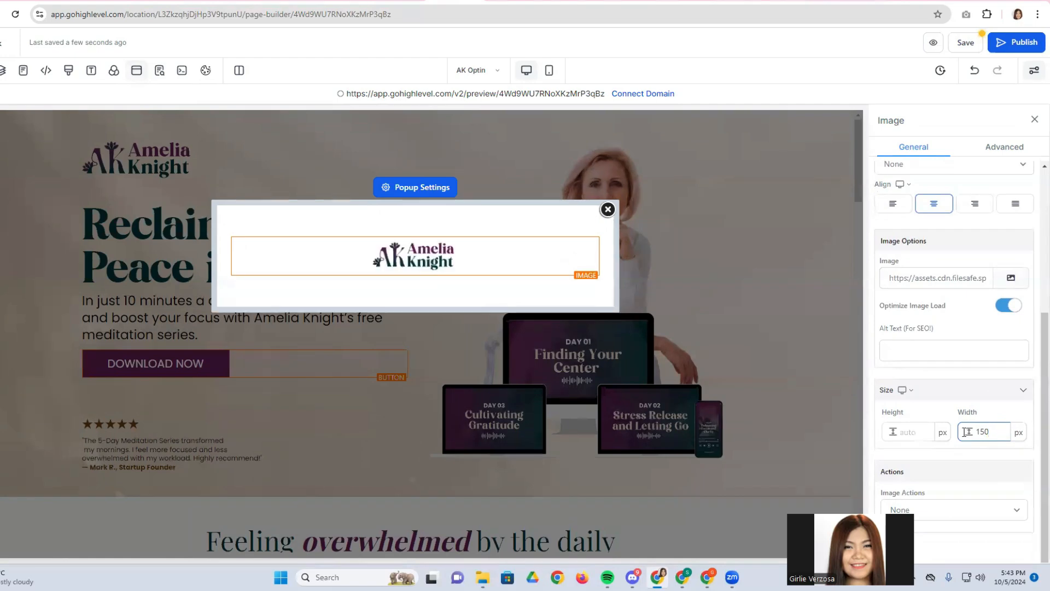
Add a sub-headline below the popup logo reading "Your Free 5 day Mediatation is on the way".
mouse_move(415, 278)
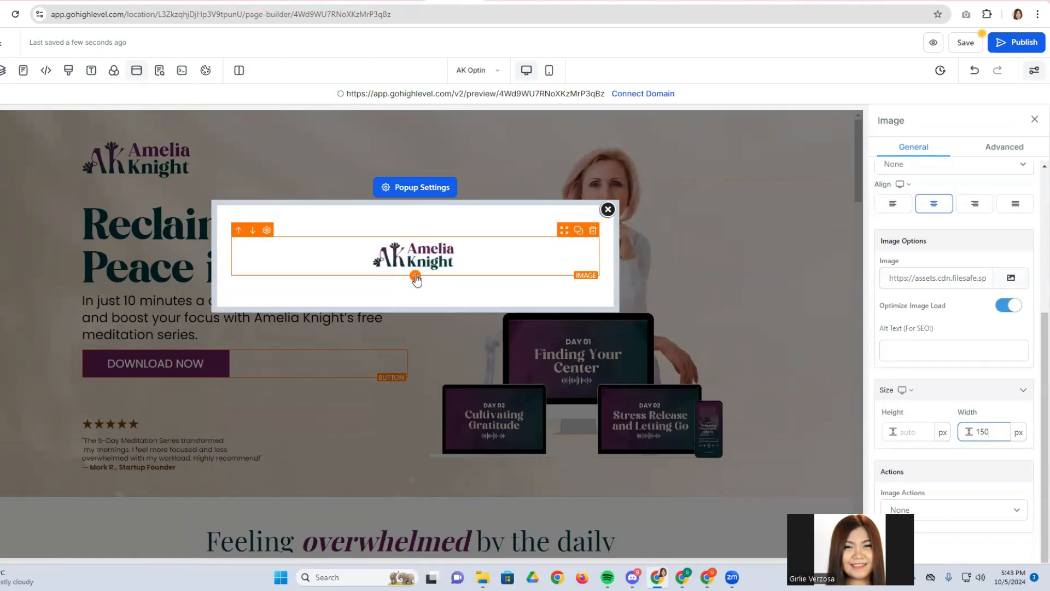
left_click(416, 277)
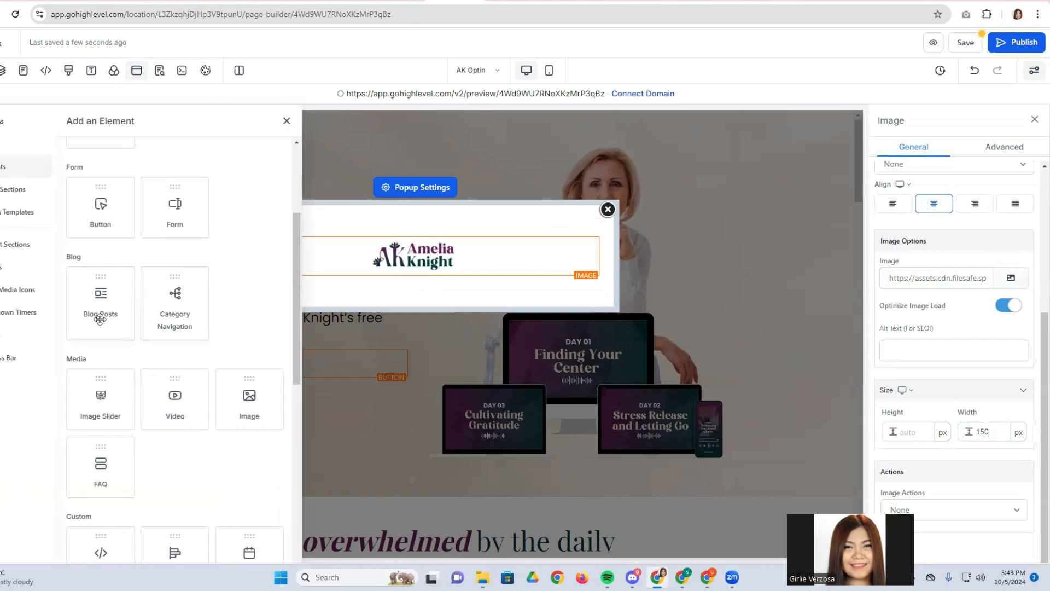
scroll(100, 319, "up", 3)
left_click_drag(184, 228, 410, 284)
double_click(370, 284)
triple_click(370, 283)
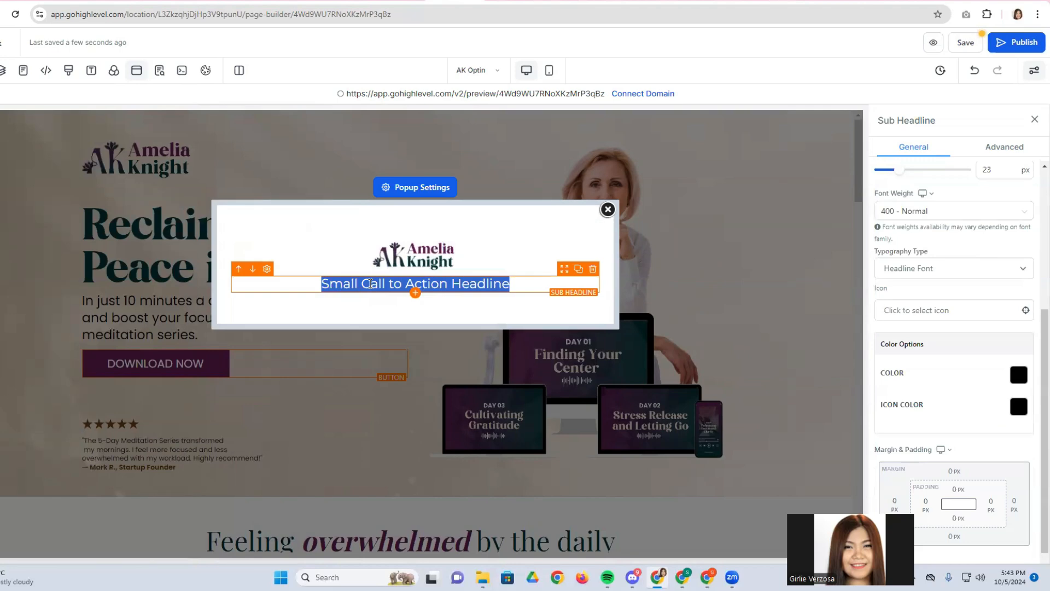
type("Y")
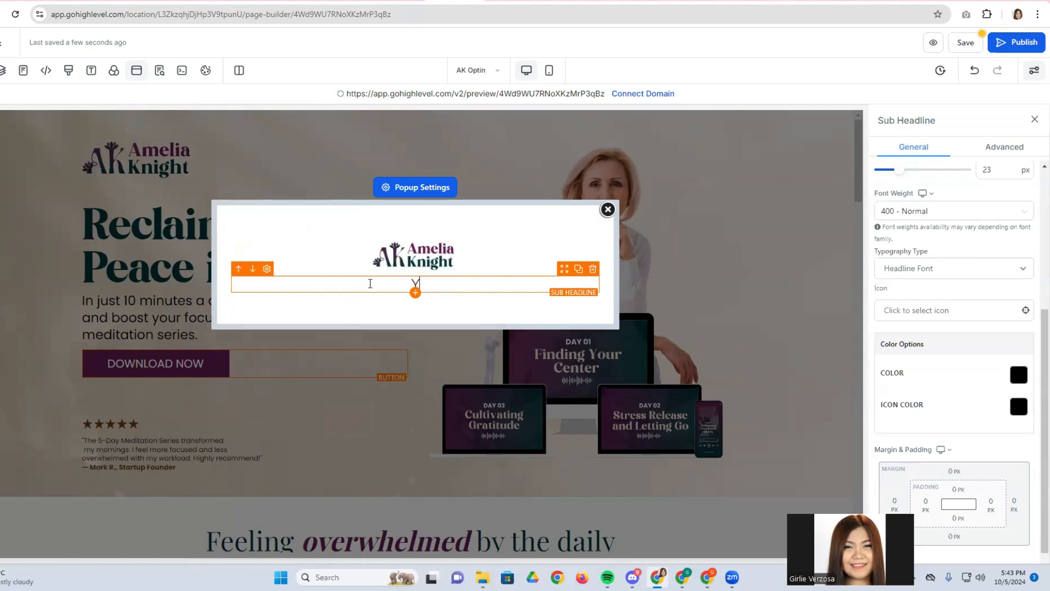
type("our Free 5 day Media")
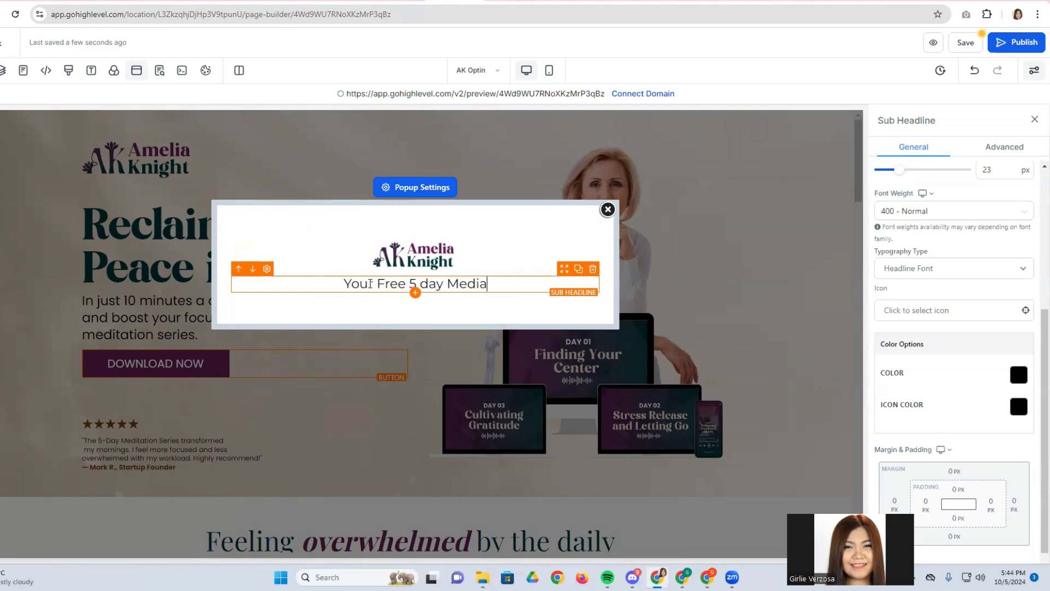
type("tation ")
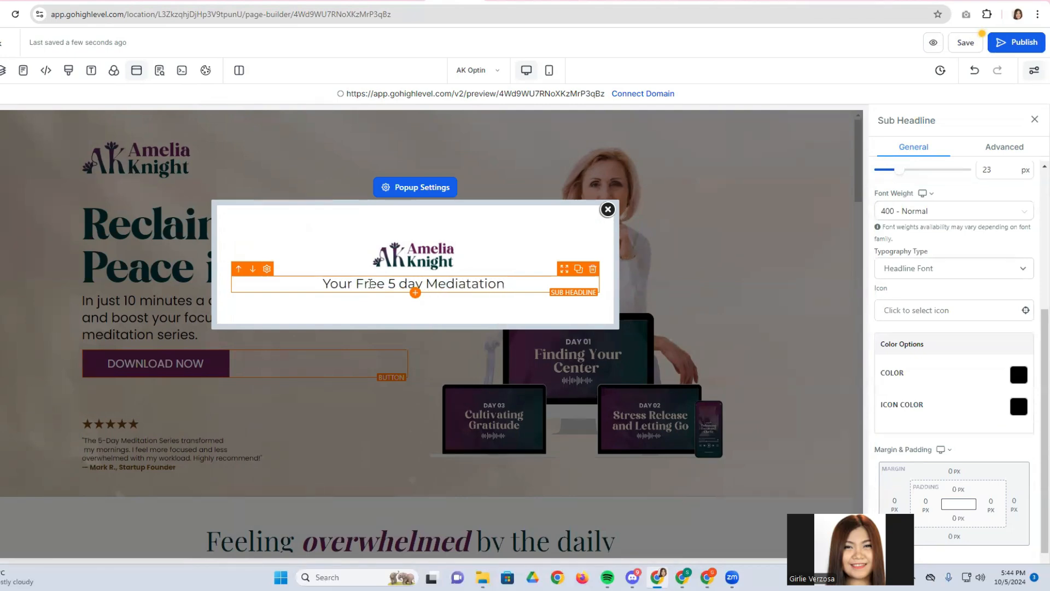
type("is on the ")
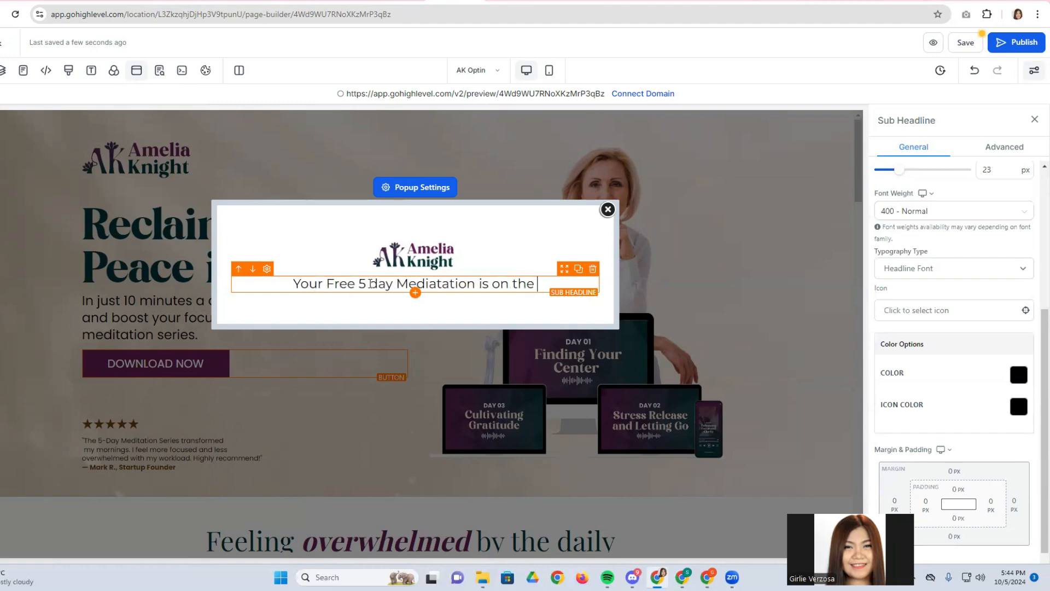
type("way")
Change the popup sub-headline's font to Playfair Display.
triple_click(367, 283)
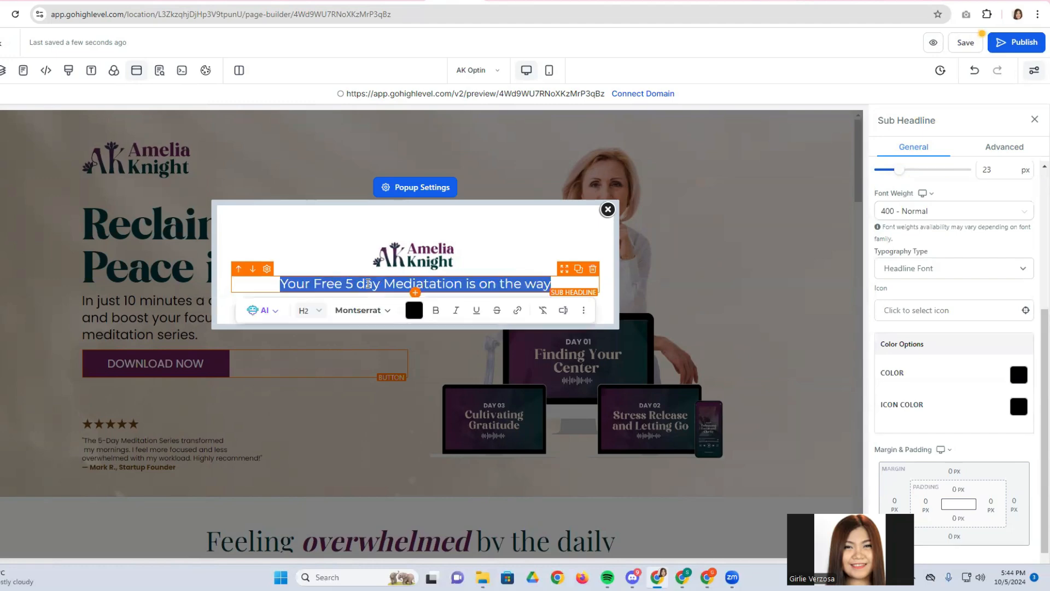
left_click(361, 310)
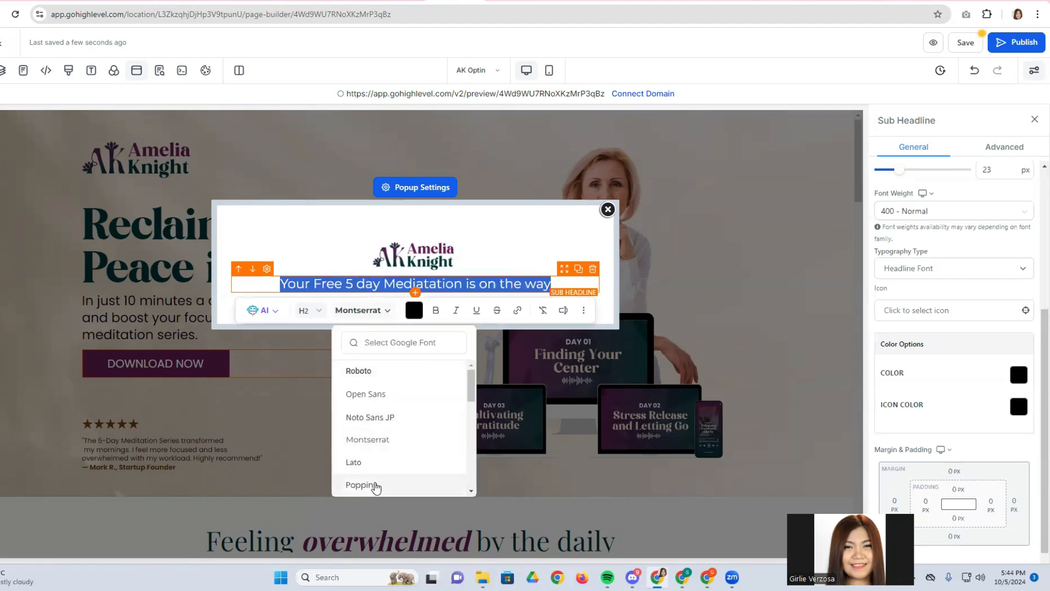
left_click(373, 485)
left_click(360, 317)
left_click(369, 343)
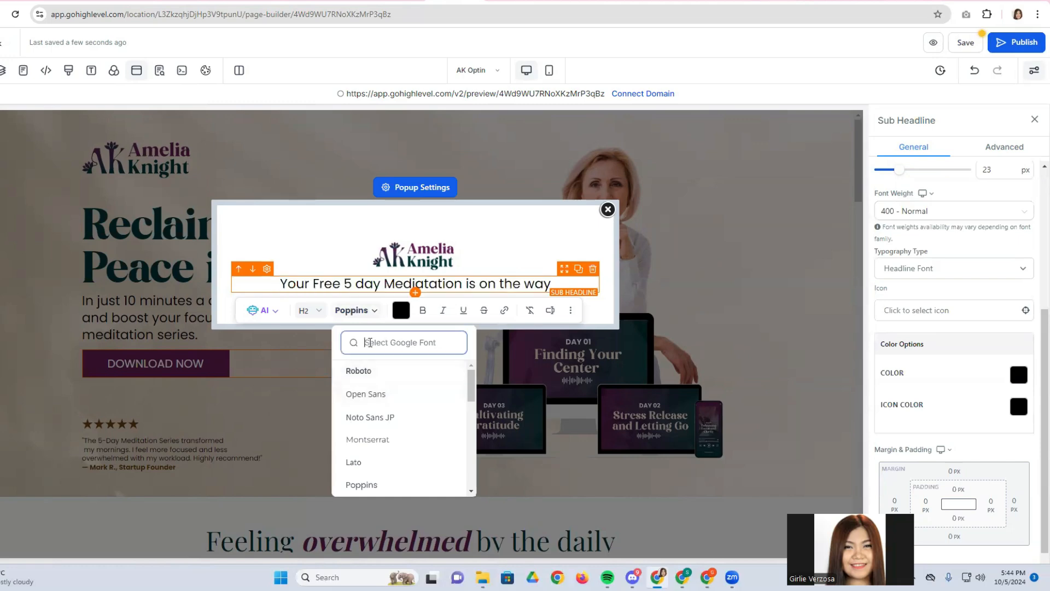
type("Play")
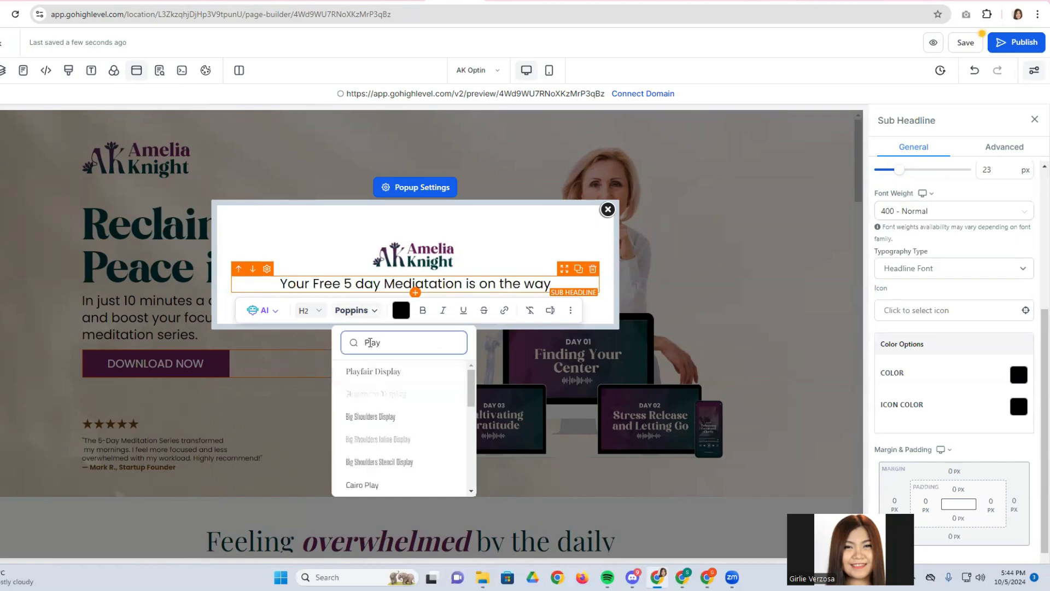
left_click(378, 371)
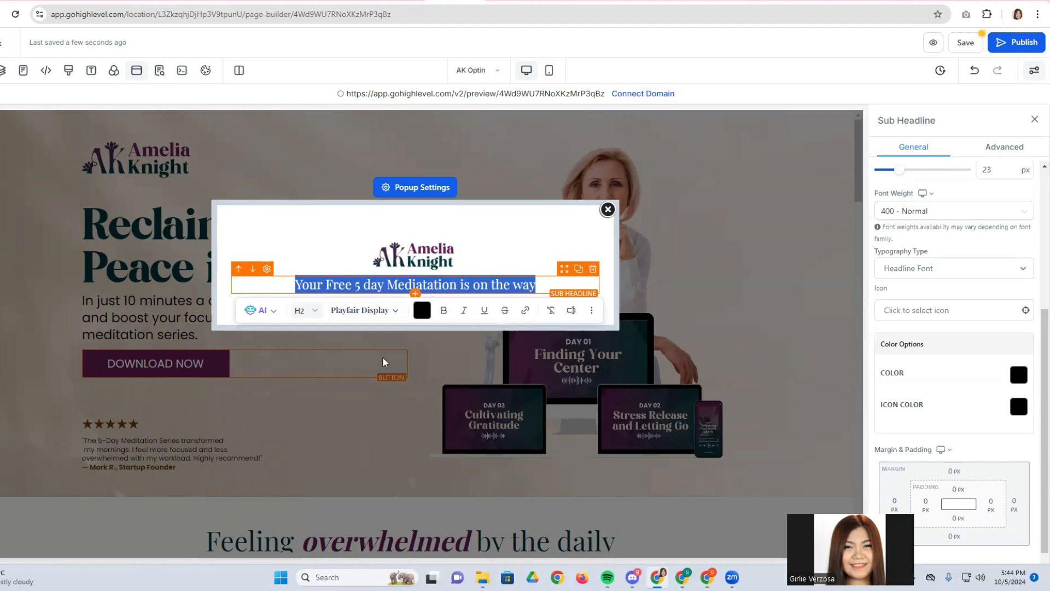
Colour the whole popup sub-headline text Emerald Green.
left_click(336, 251)
triple_click(331, 284)
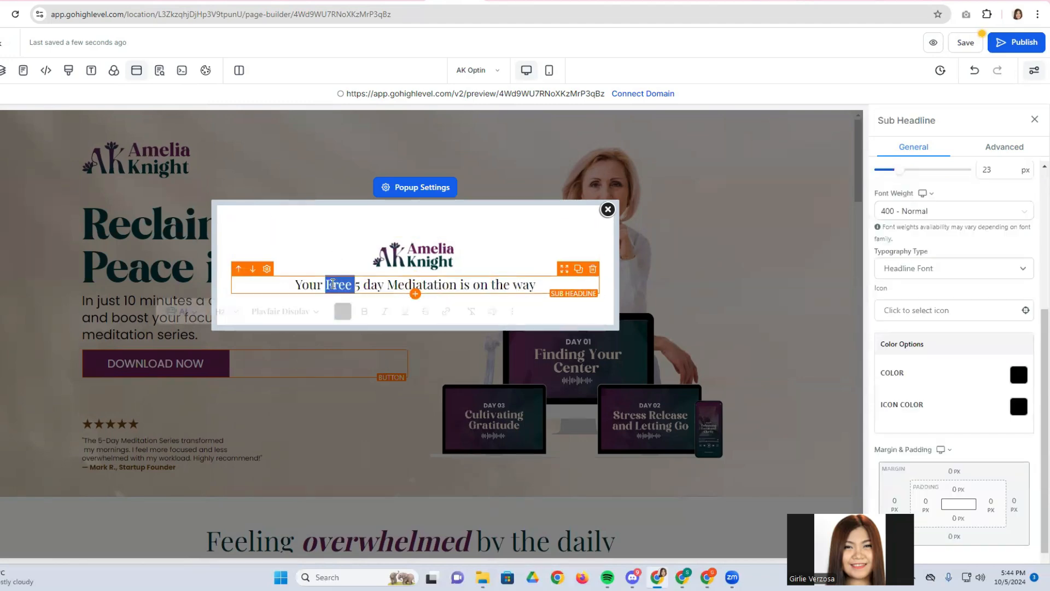
triple_click(400, 286)
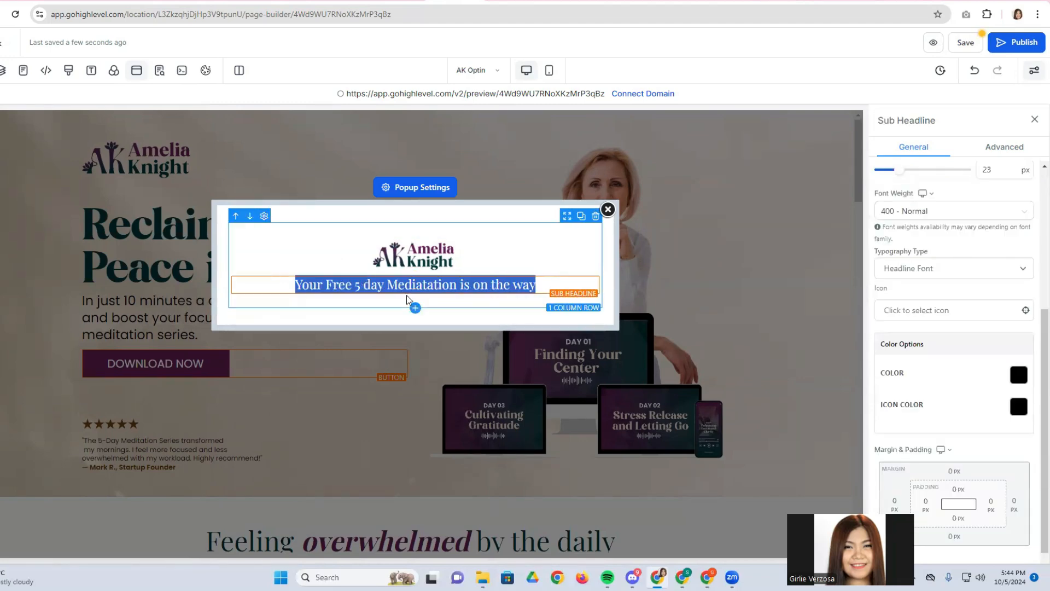
triple_click(424, 282)
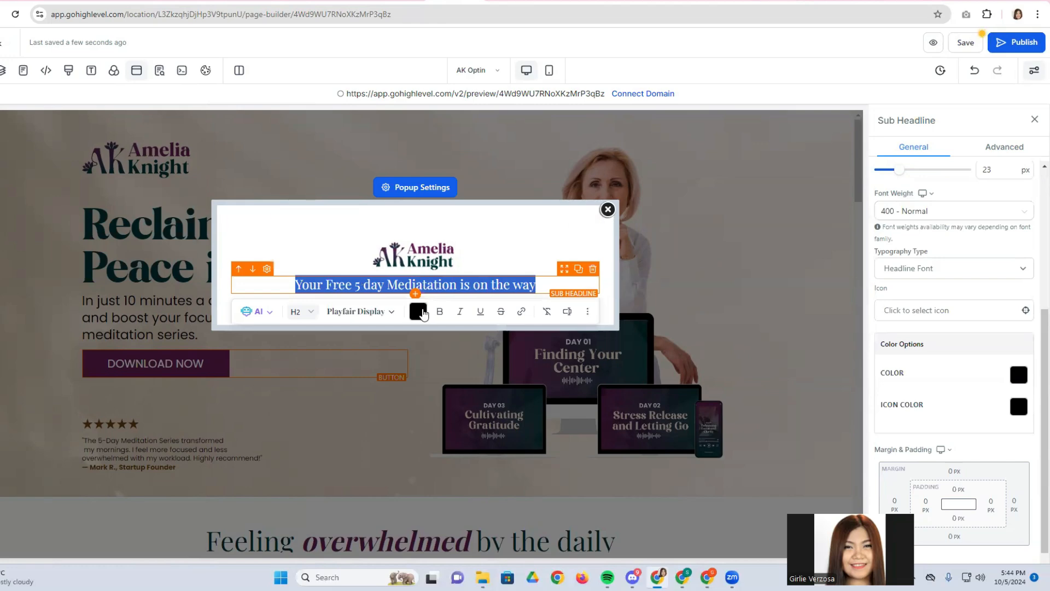
left_click(418, 311)
left_click(459, 370)
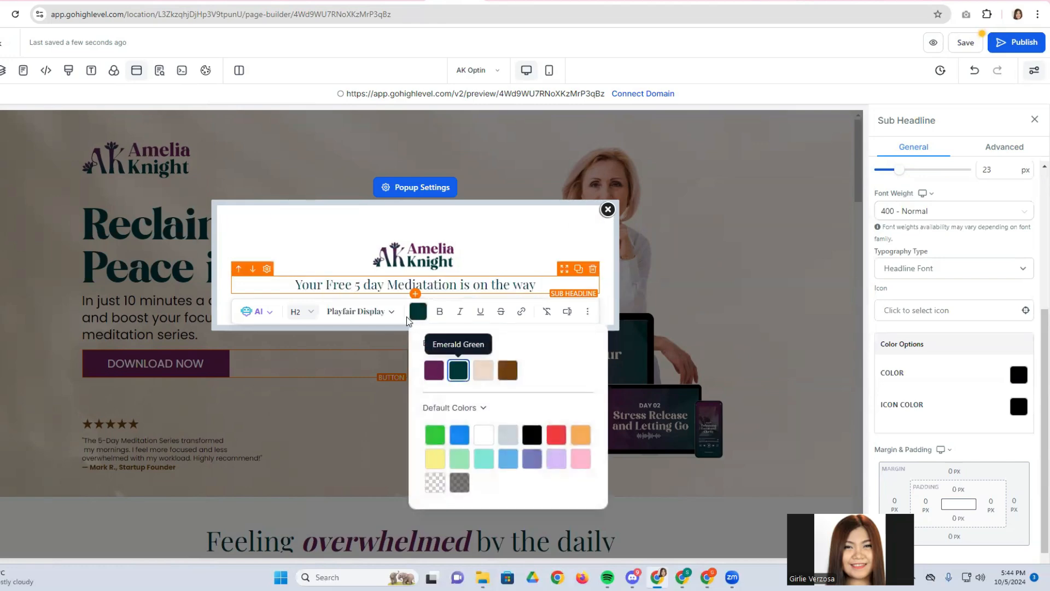
left_click(337, 239)
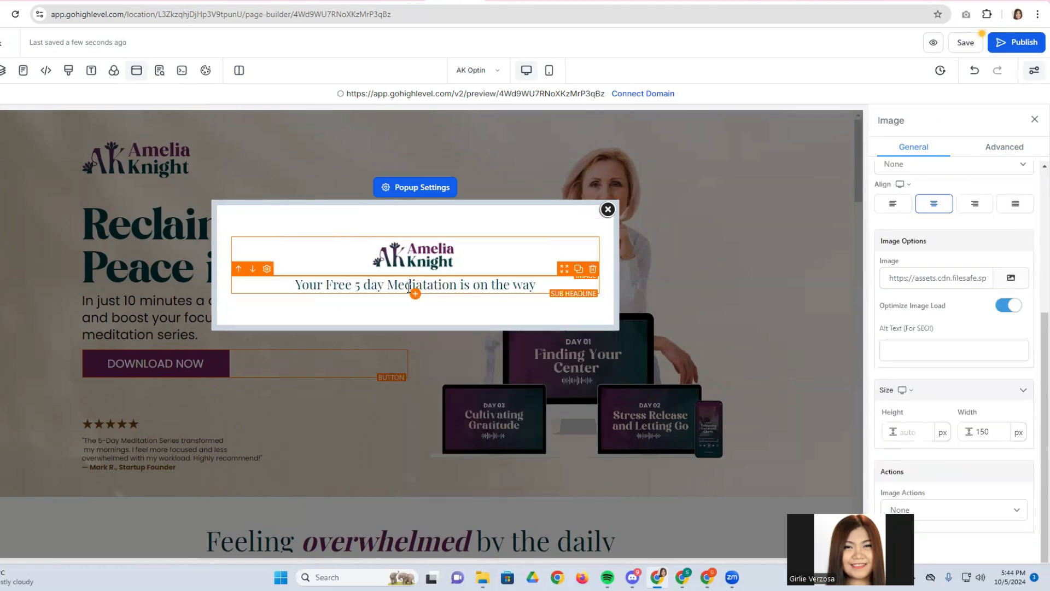
left_click(415, 294)
left_click_drag(175, 378, 405, 305)
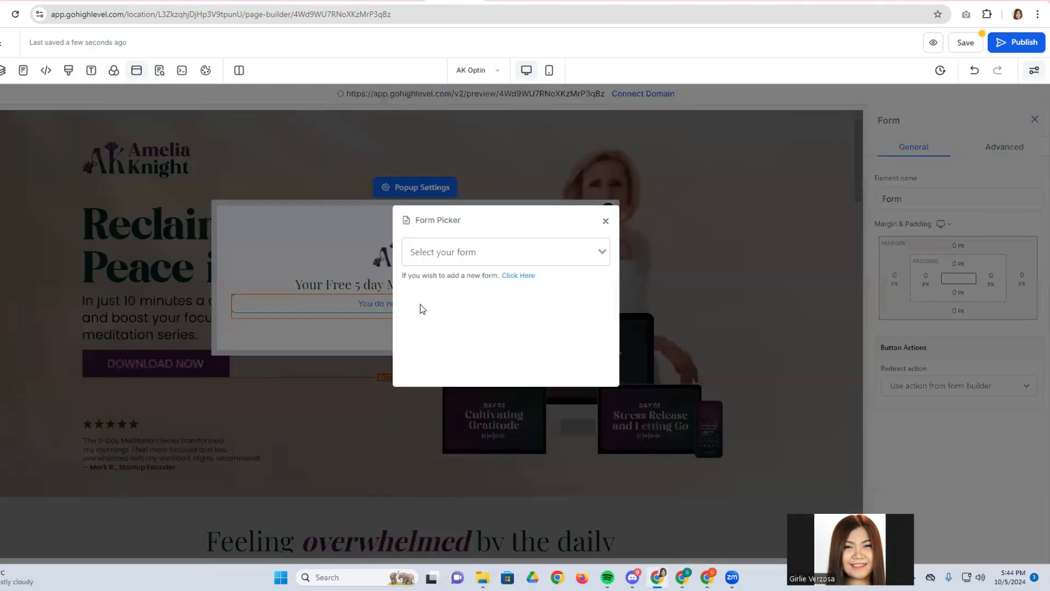
left_click(430, 260)
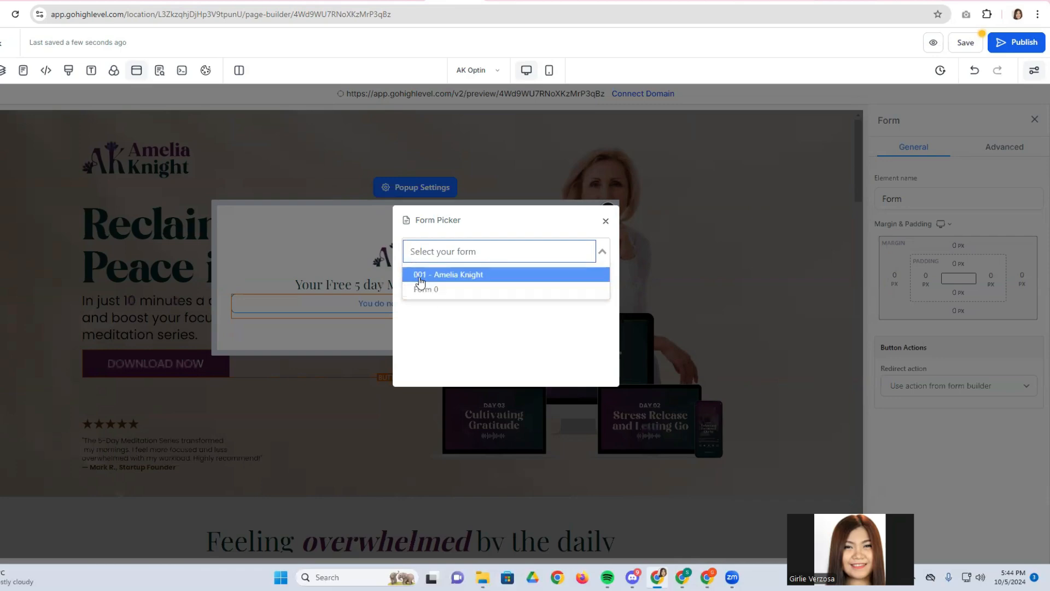
left_click(492, 279)
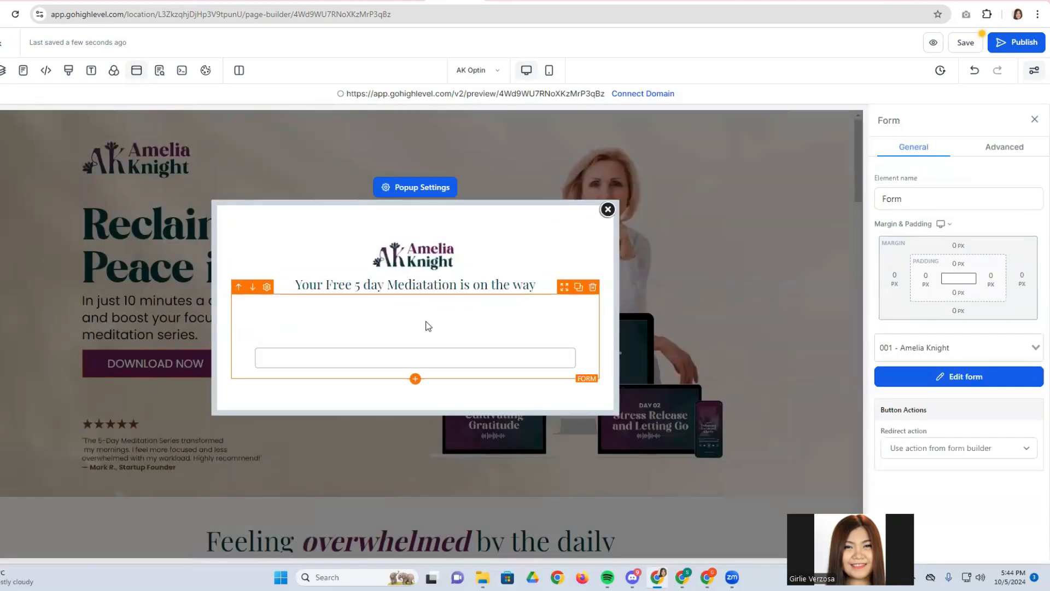
scroll(427, 326, "down", 2)
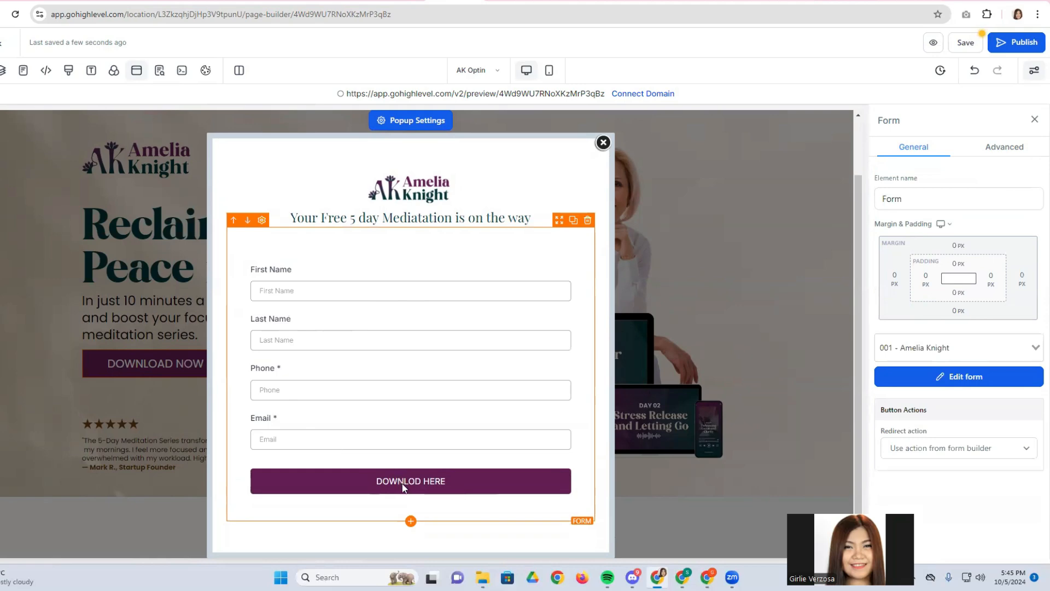
Open the popup's form for editing and correct its submit button text to "DOWNLOAD HERE".
left_click(942, 379)
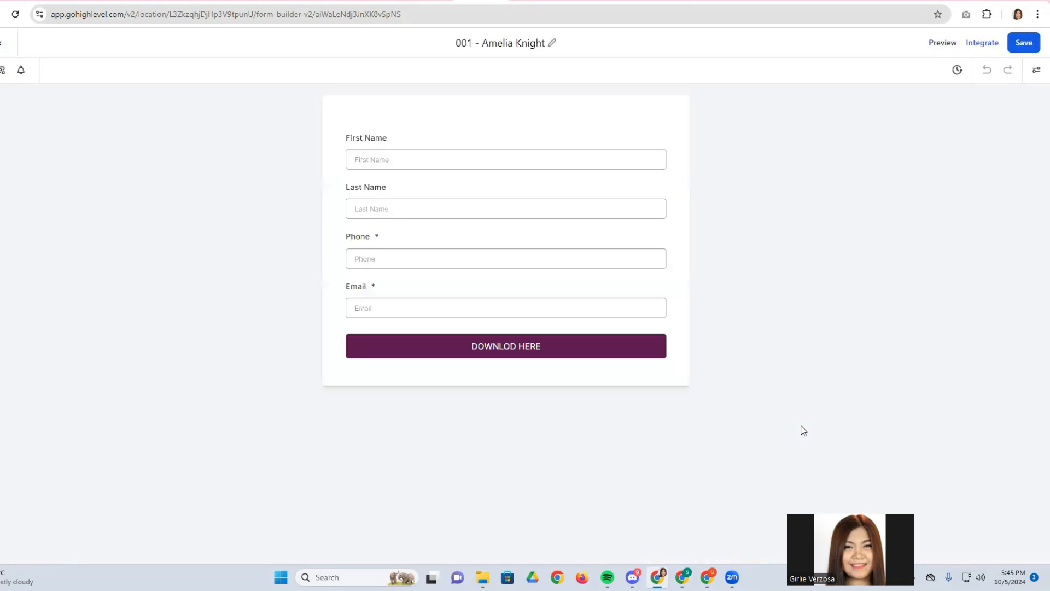
left_click(498, 354)
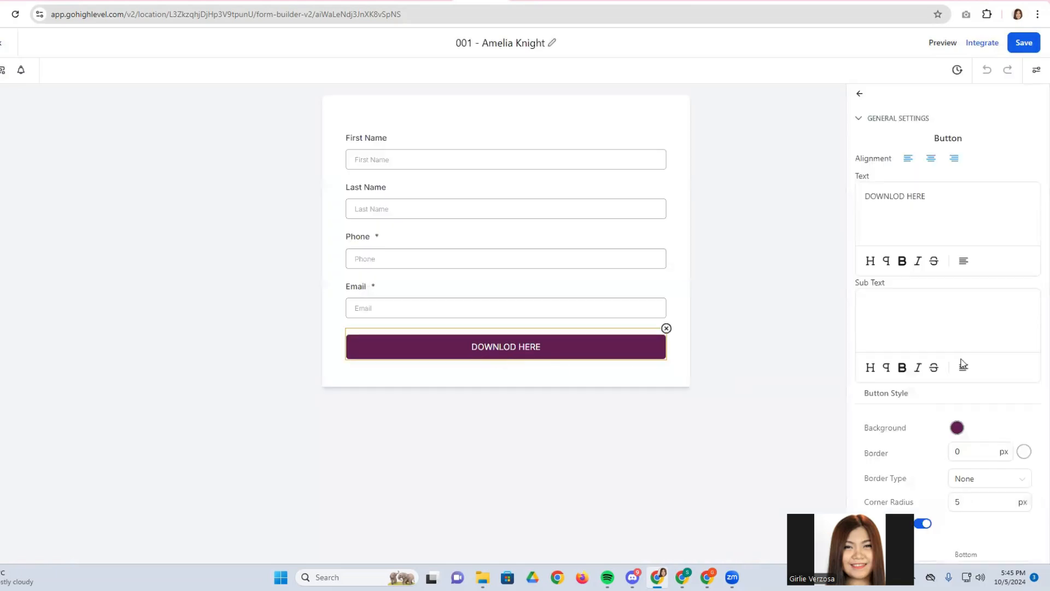
left_click(901, 198)
type("A")
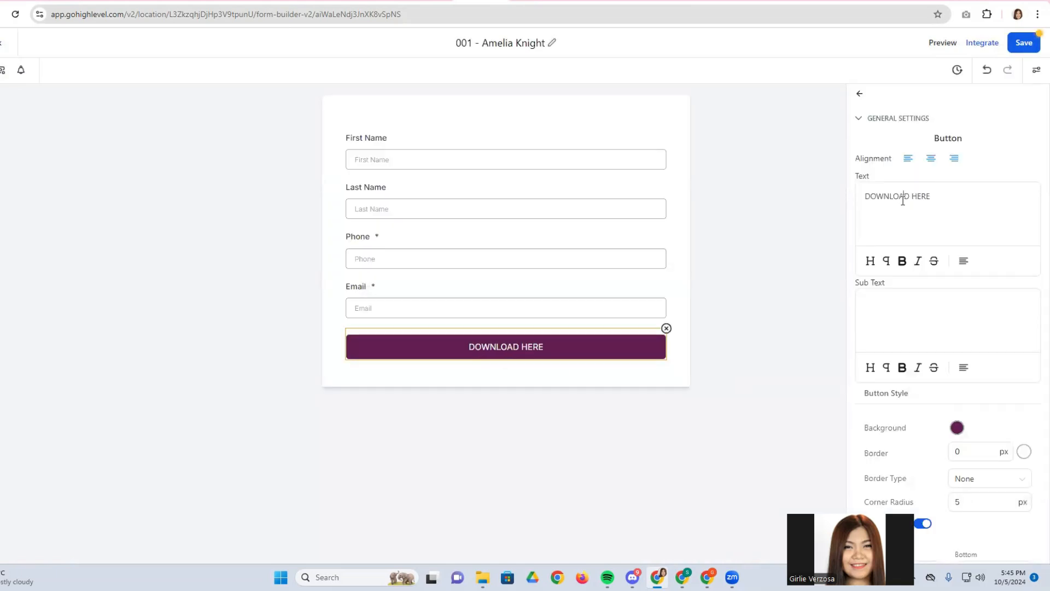
Save the edited opt-in form, return to the page builder and save the funnel page.
left_click(1024, 43)
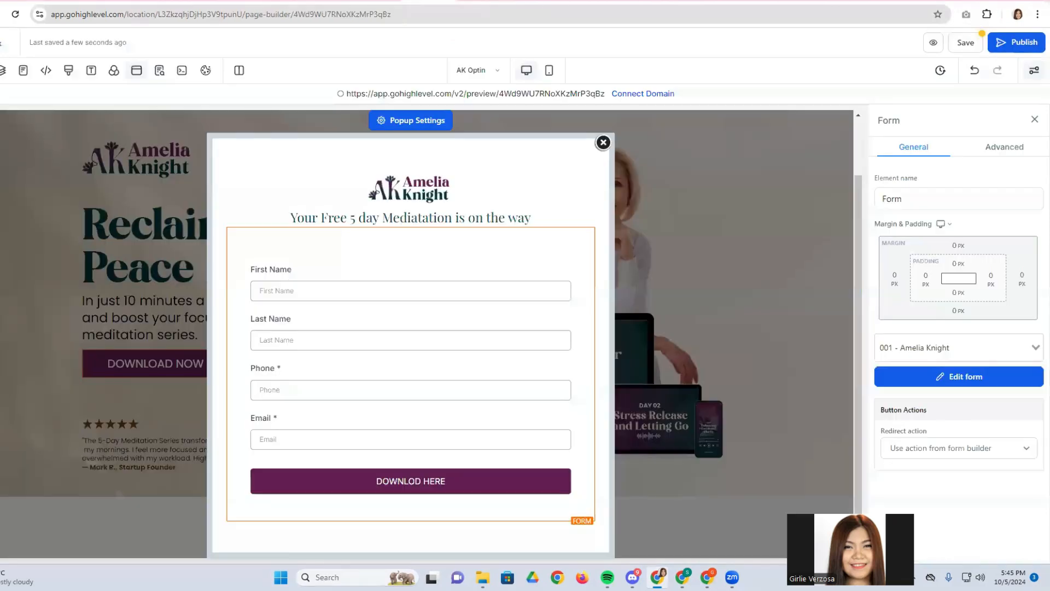
left_click(440, 3)
left_click(972, 43)
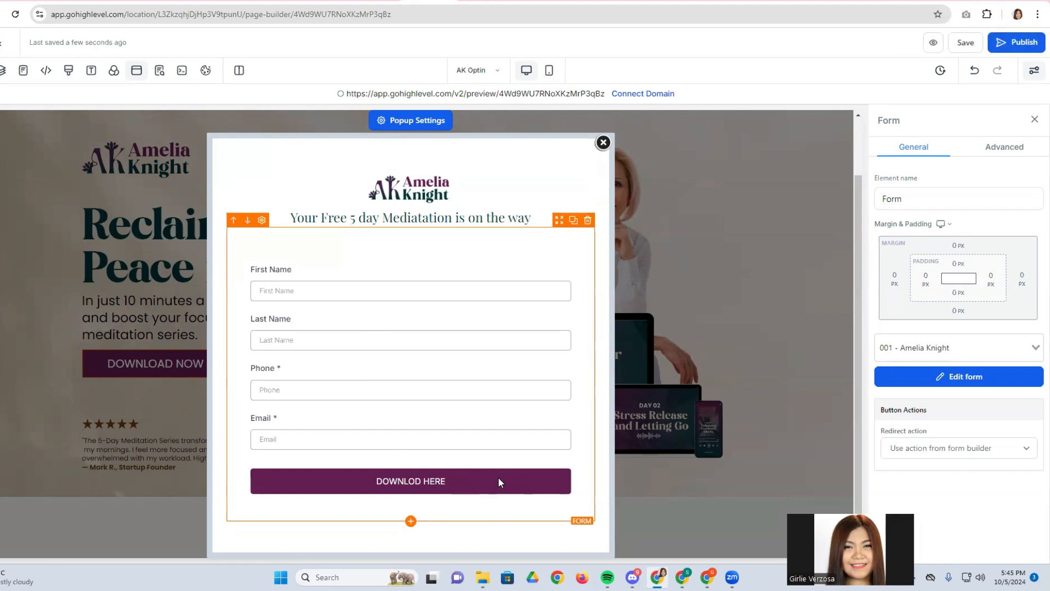
Set the popup form's redirect action to "Go to Next step" and save the page.
left_click(937, 451)
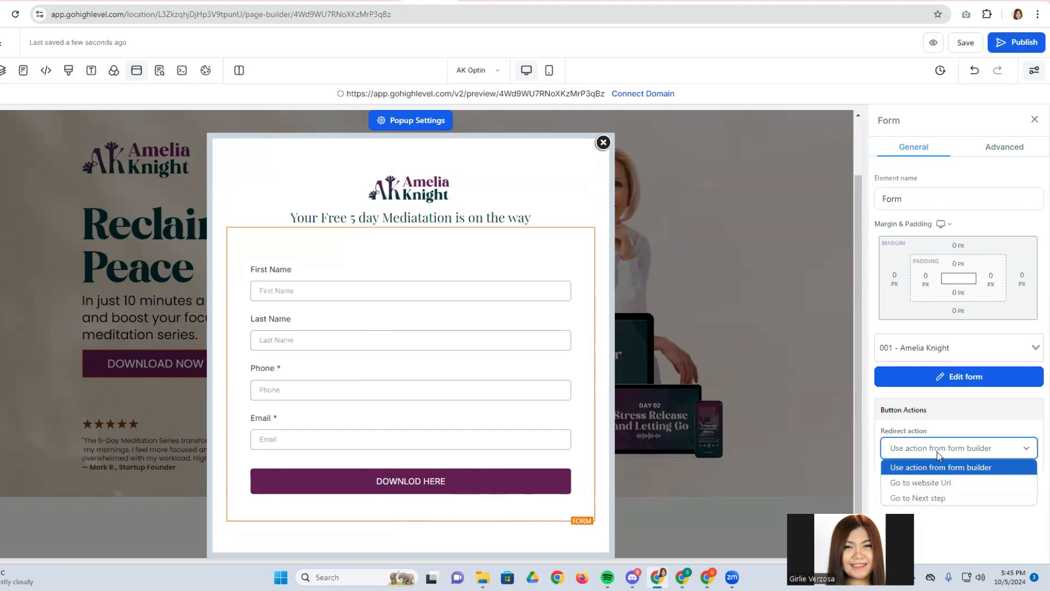
left_click(940, 498)
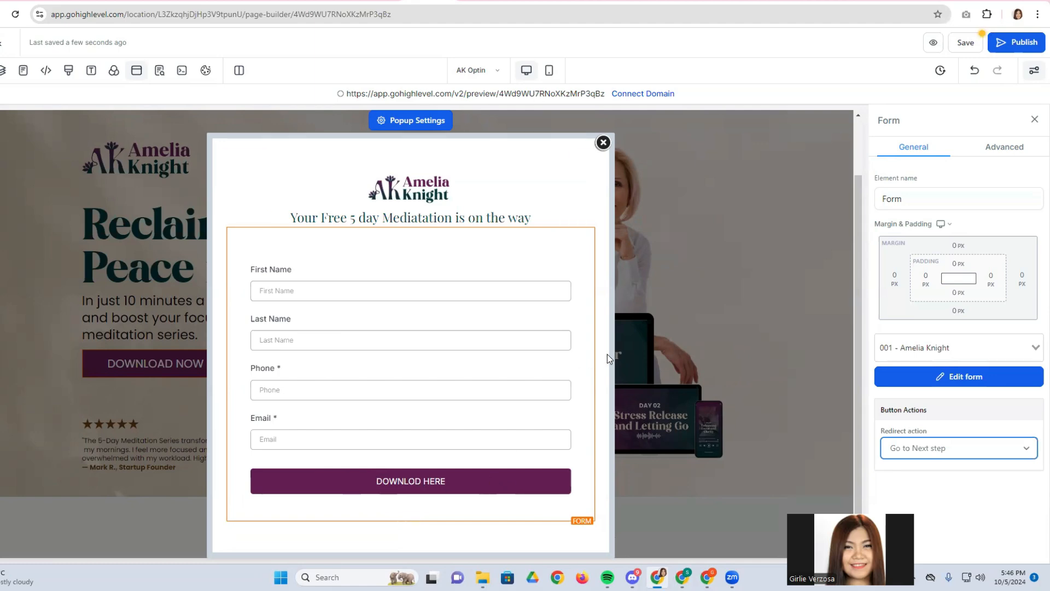
left_click(959, 46)
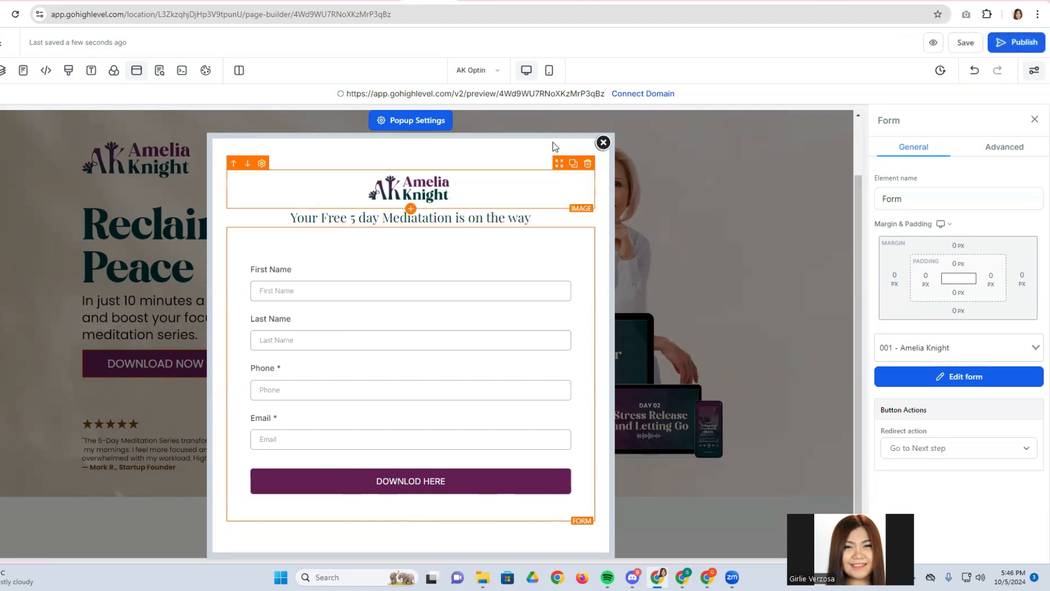
Close the popup, check the link action of the download button under "Ready to reclaim your peace?", and save the page.
left_click(602, 144)
scroll(96, 337, "down", 15)
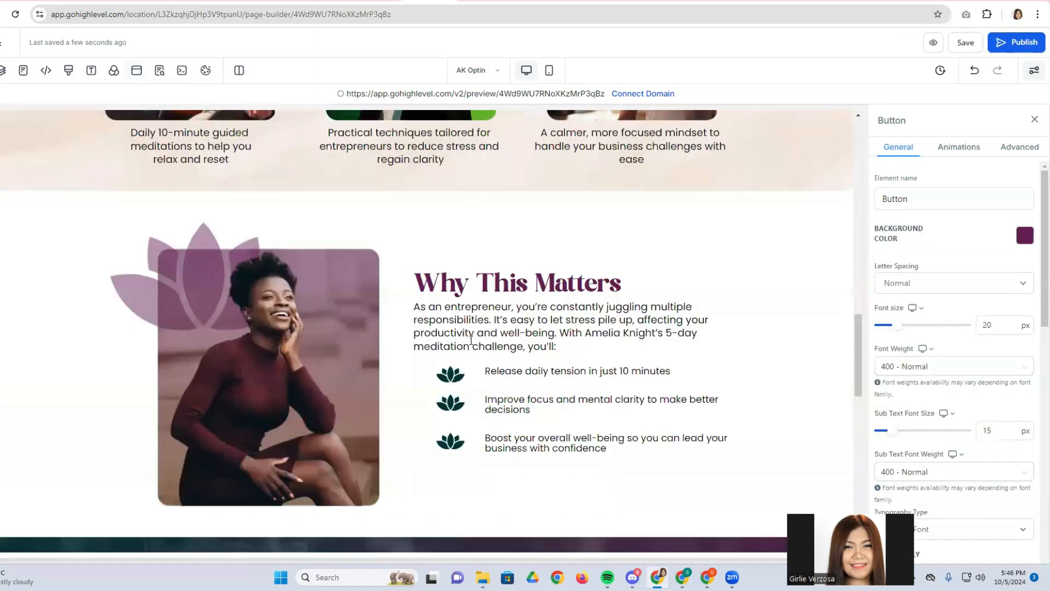
scroll(97, 337, "down", 5)
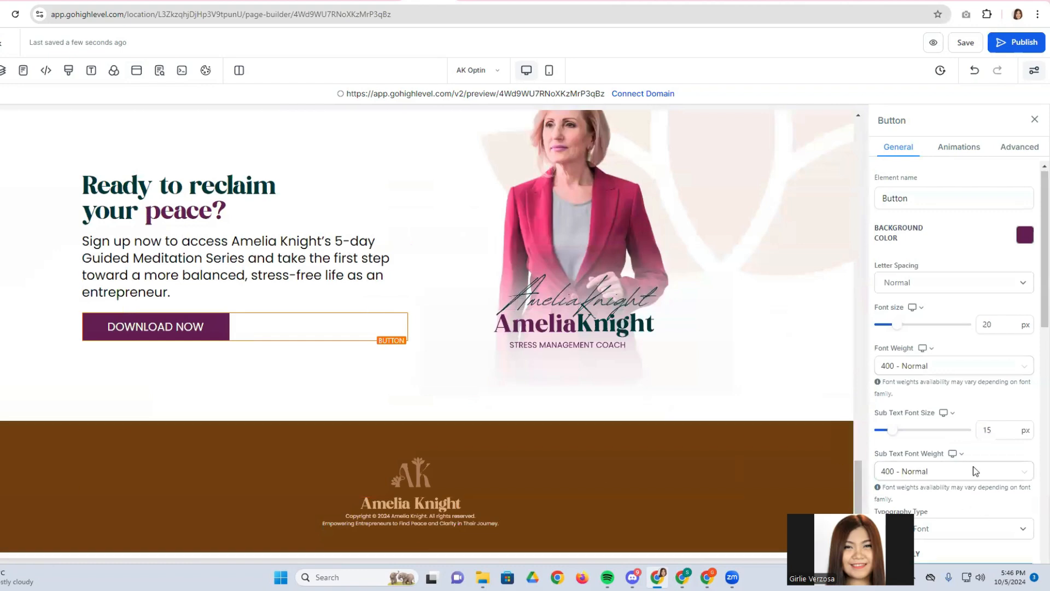
scroll(973, 466, "down", 10)
left_click(970, 503)
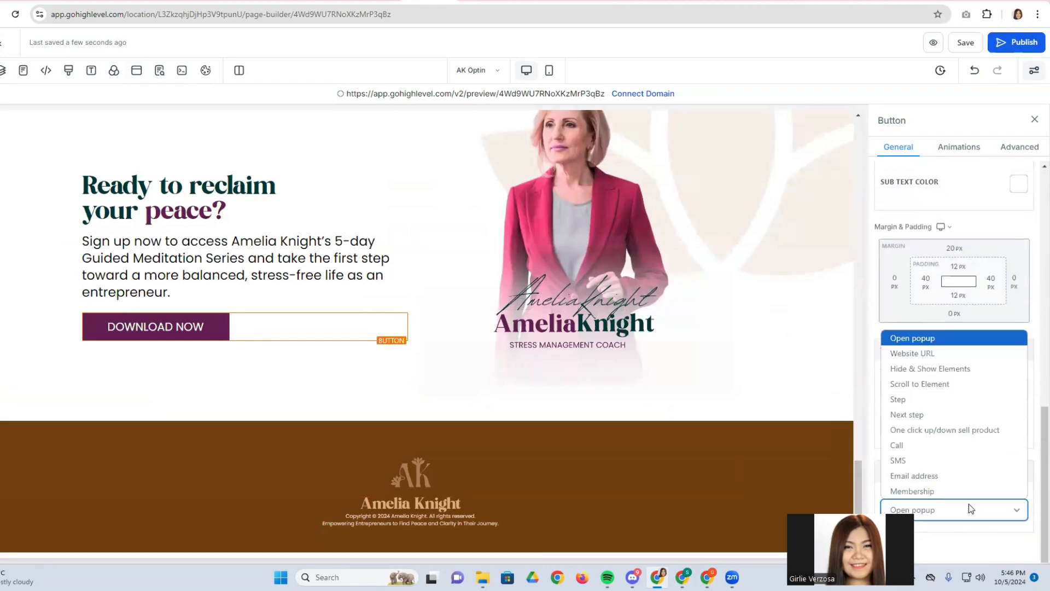
left_click(969, 504)
left_click(967, 45)
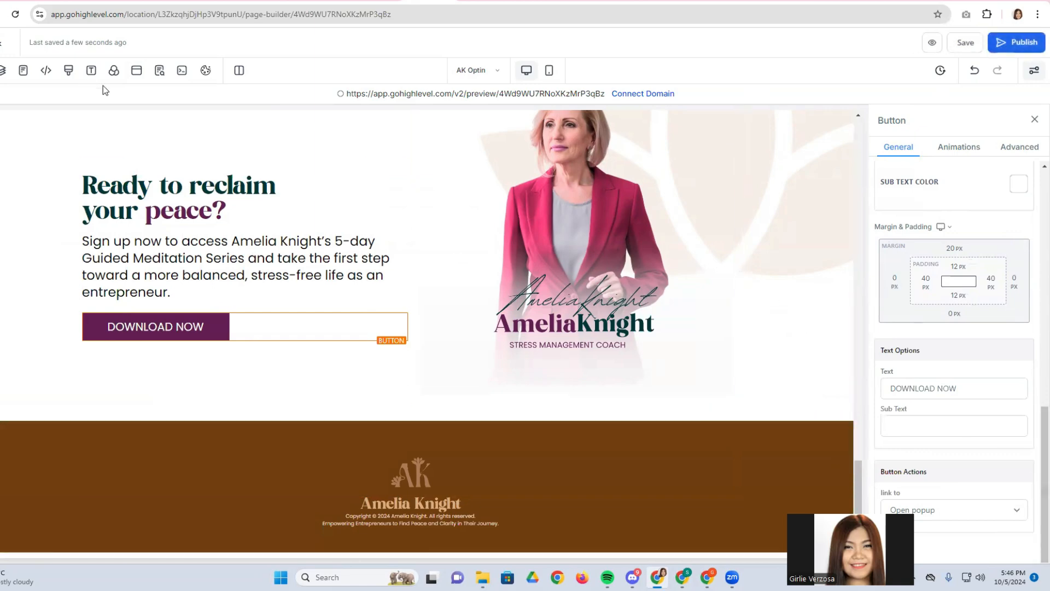
Reopen the popup's settings and set its border color to Emerald Green.
scroll(219, 201, "up", 7)
scroll(219, 201, "up", 10)
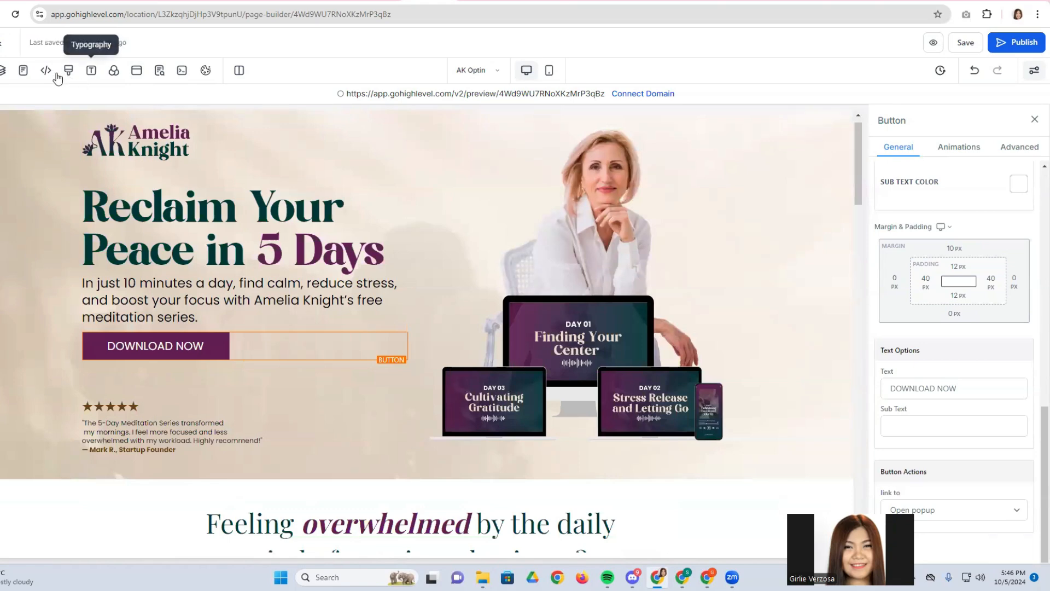
left_click(137, 72)
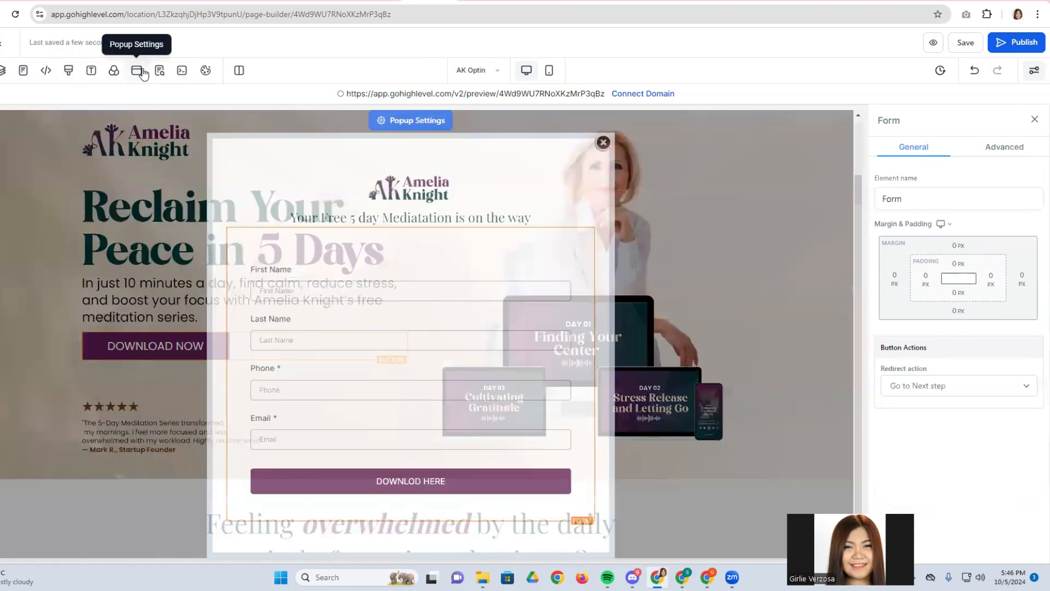
left_click(411, 121)
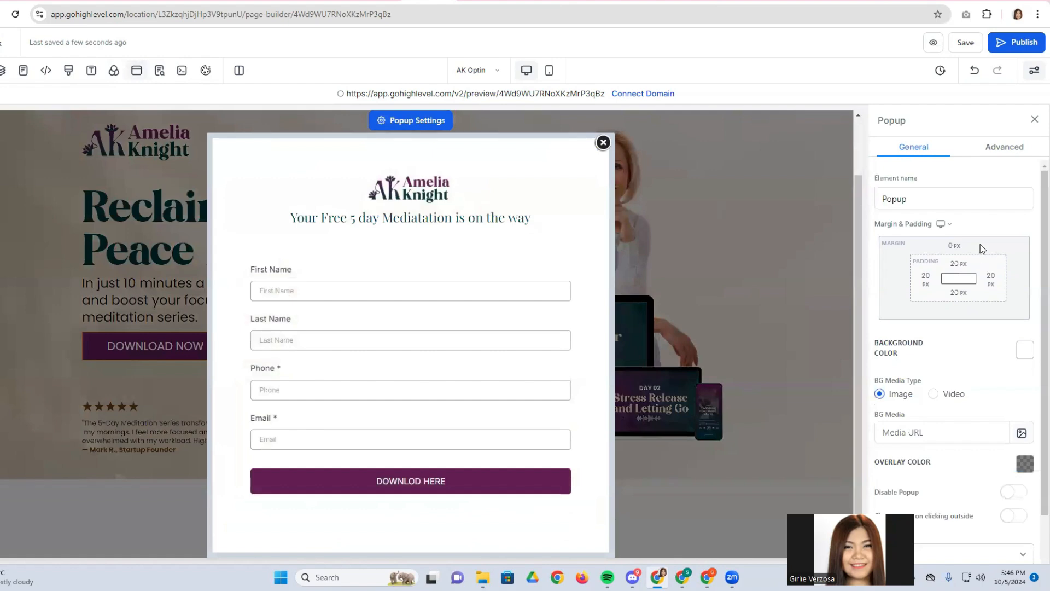
scroll(983, 408, "down", 1)
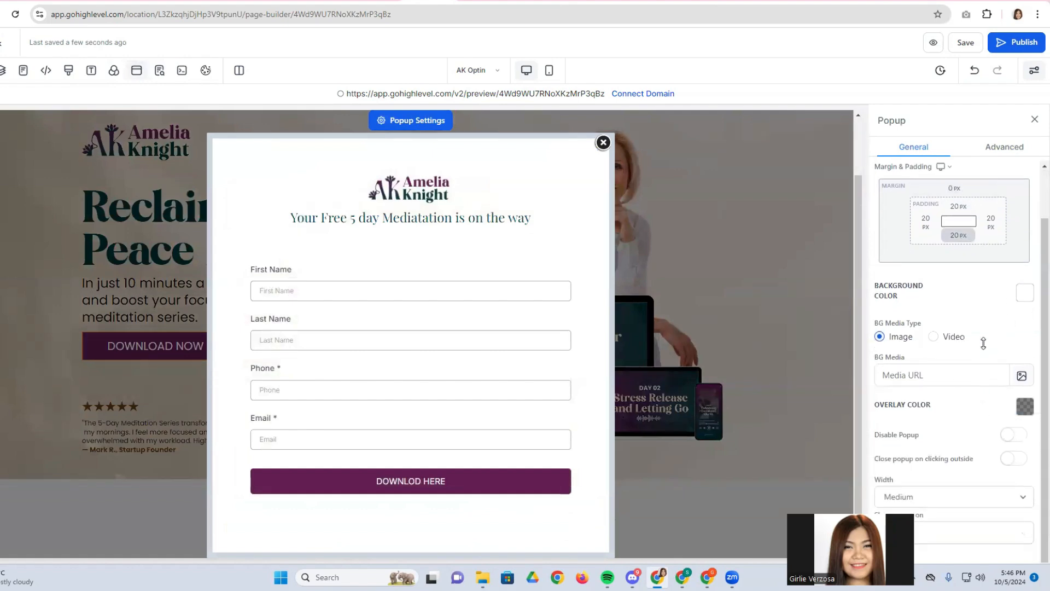
left_click(994, 532)
left_click(1004, 152)
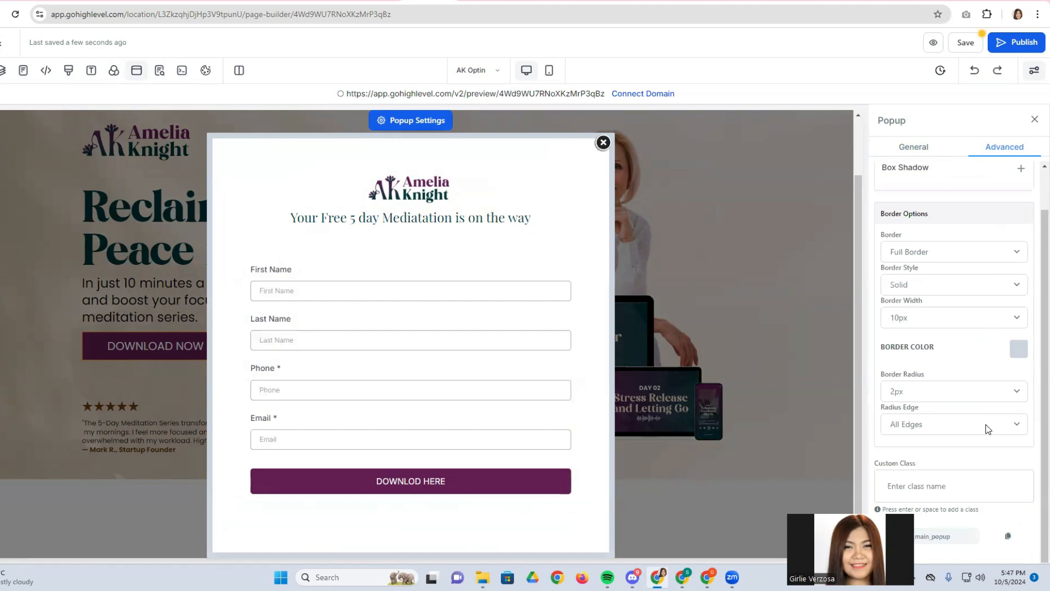
left_click(1019, 349)
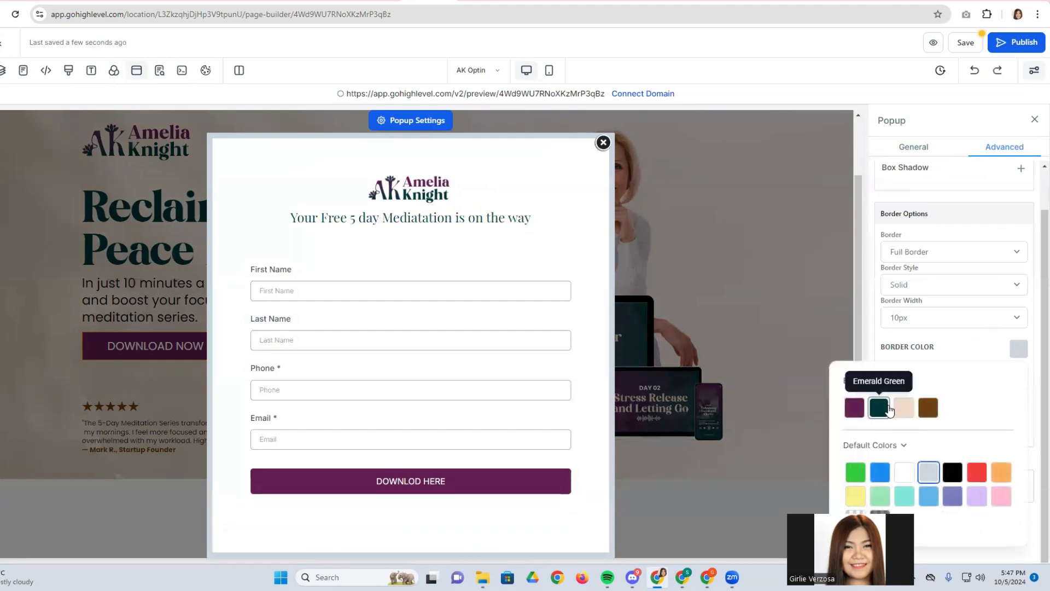
left_click(889, 411)
left_click(941, 343)
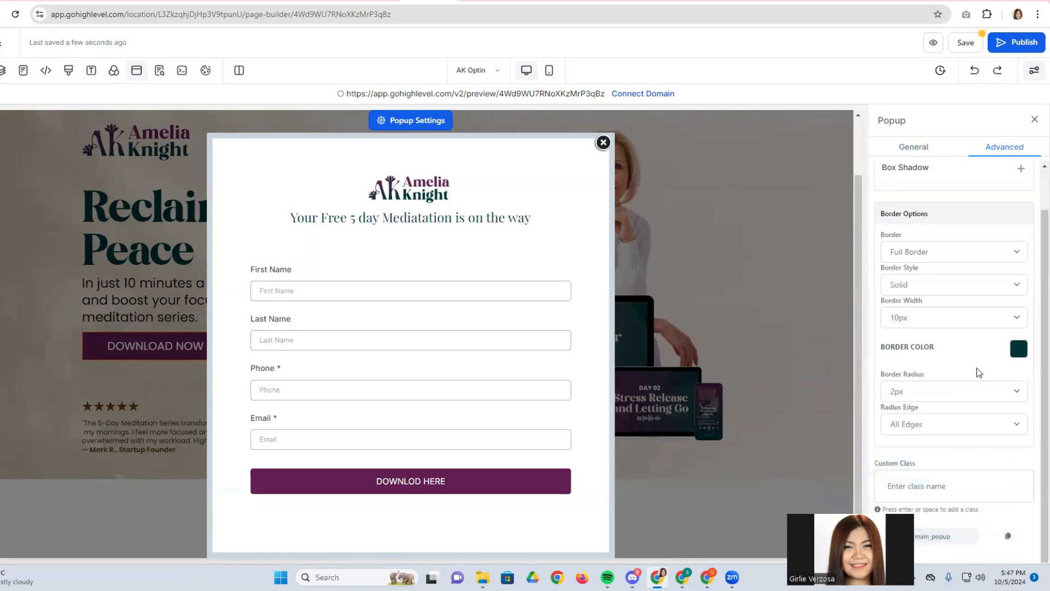
Review the popup's radius edge, border and border style options, keeping All Edges selected for the radius.
left_click(940, 419)
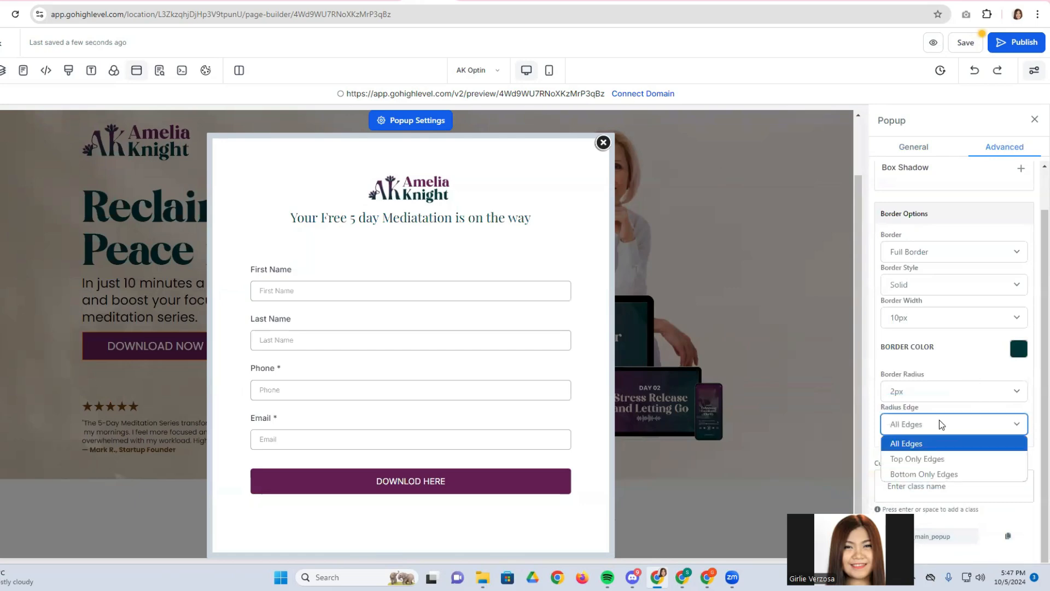
left_click(952, 438)
scroll(970, 451, "up", 1)
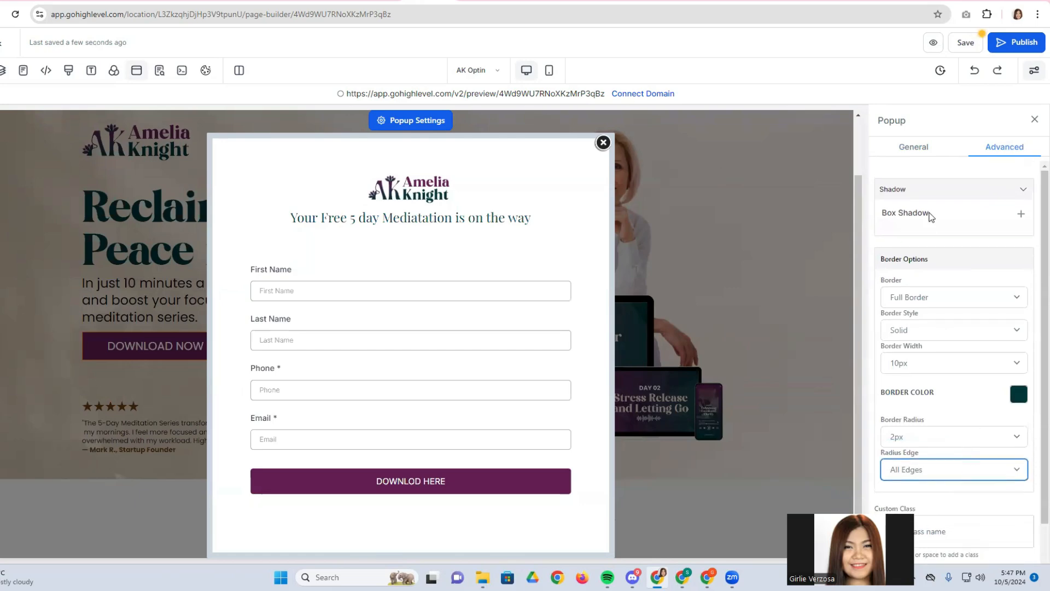
left_click(933, 297)
left_click(935, 332)
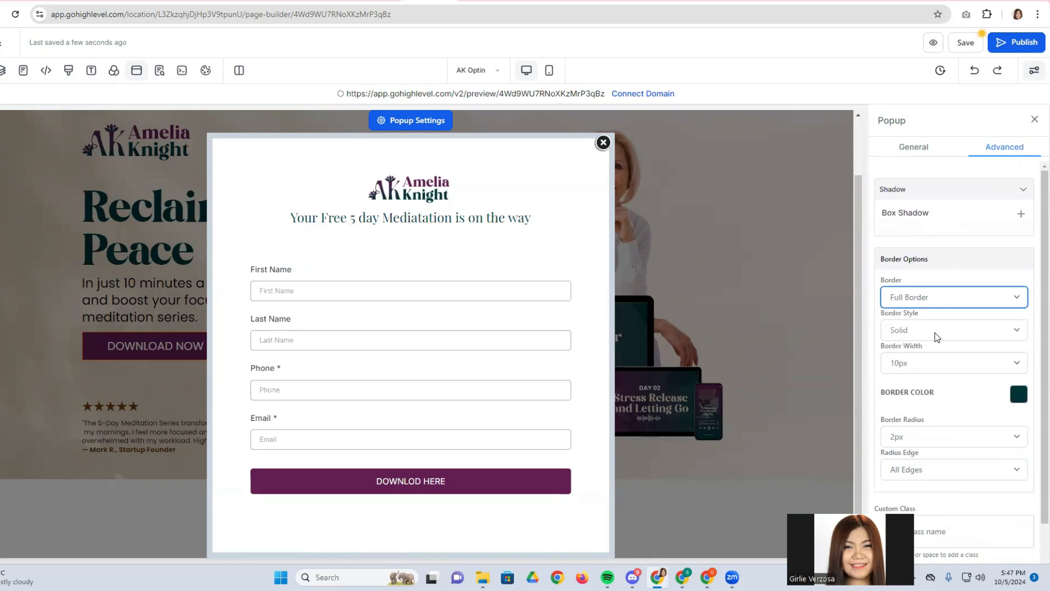
Enable closing the popup on clicking outside and save the page.
left_click(914, 151)
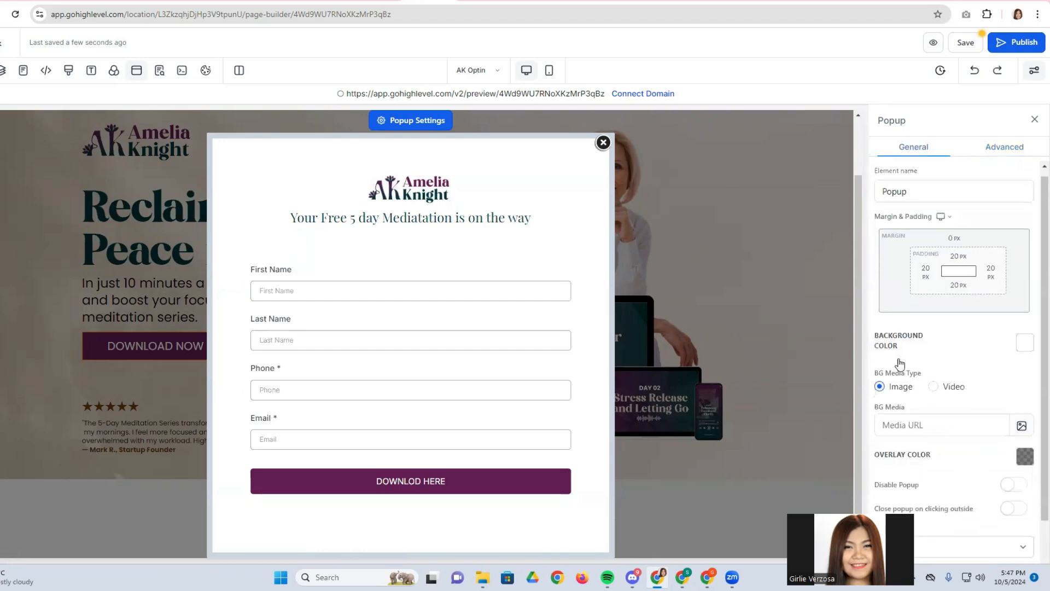
scroll(900, 364, "down", 1)
left_click(1011, 462)
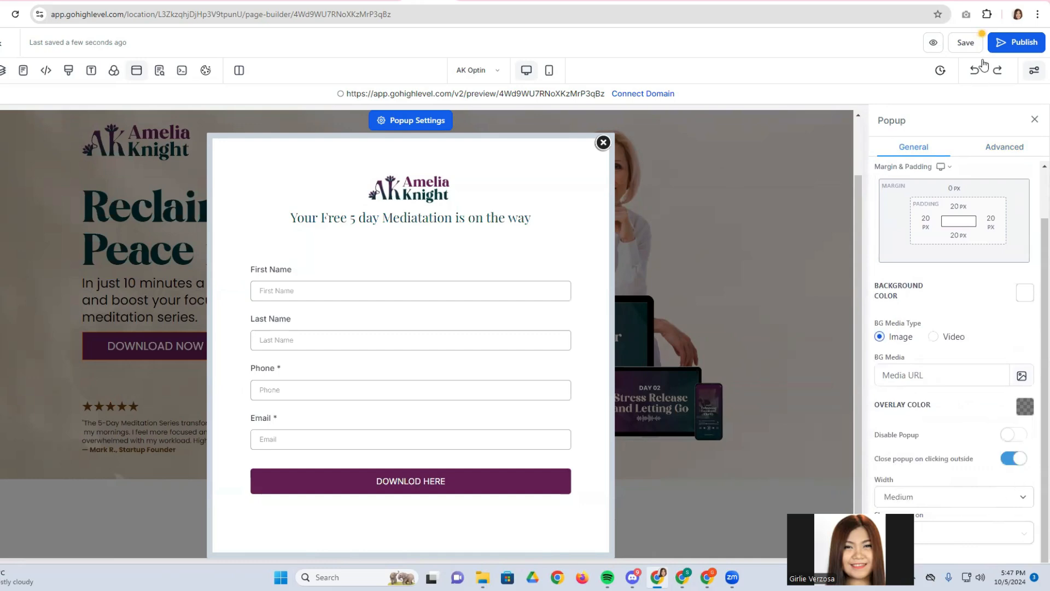
left_click(975, 38)
Preview the page and test the popup from the hero section's DOWNLOAD NOW button, closing it when done.
left_click(928, 43)
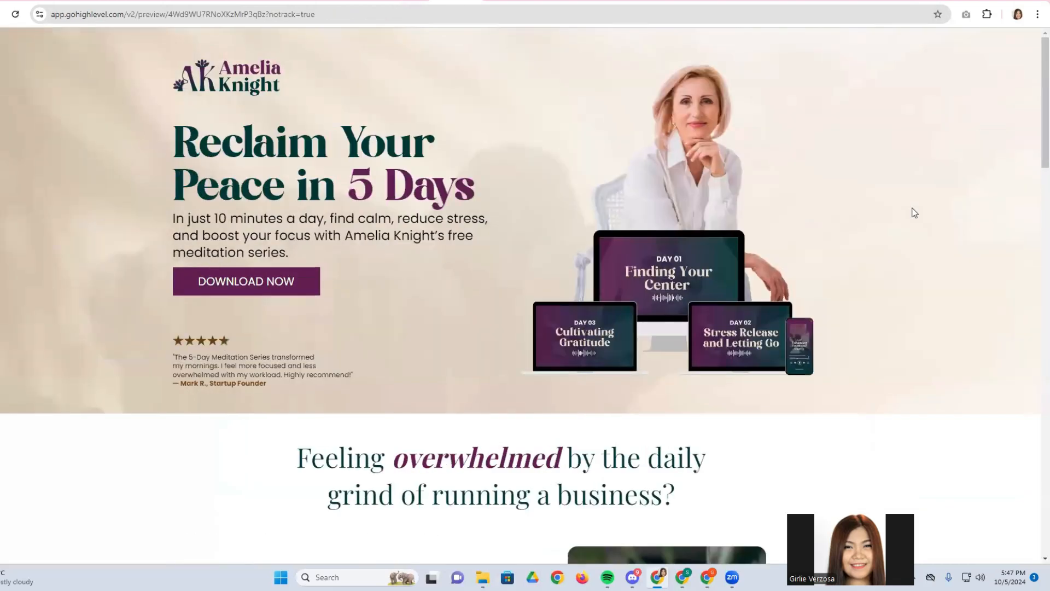
scroll(914, 213, "down", 20)
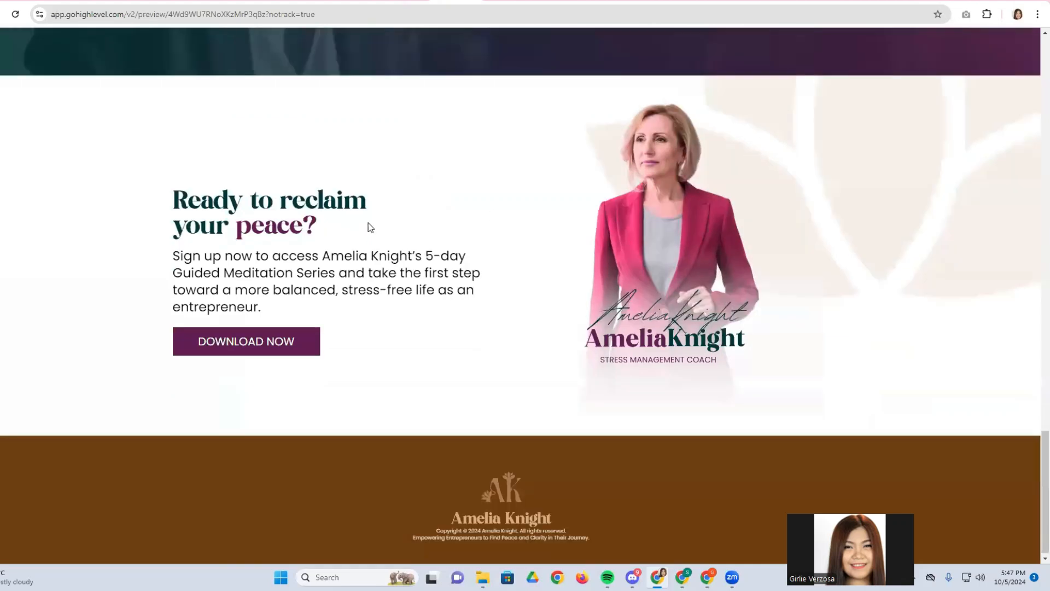
scroll(369, 222, "up", 20)
scroll(436, 327, "up", 7)
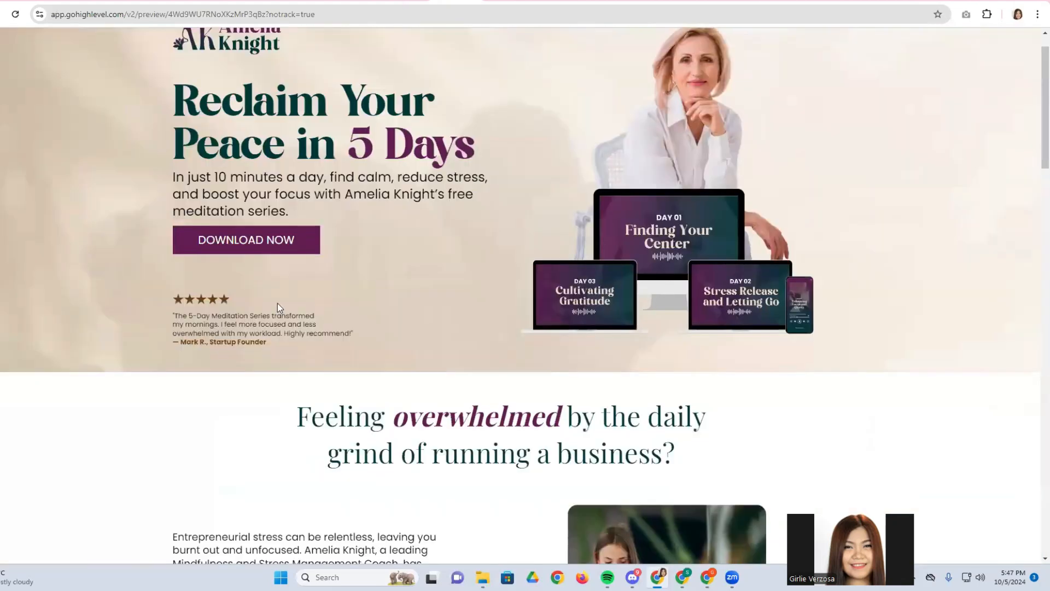
scroll(260, 302, "up", 1)
left_click(273, 284)
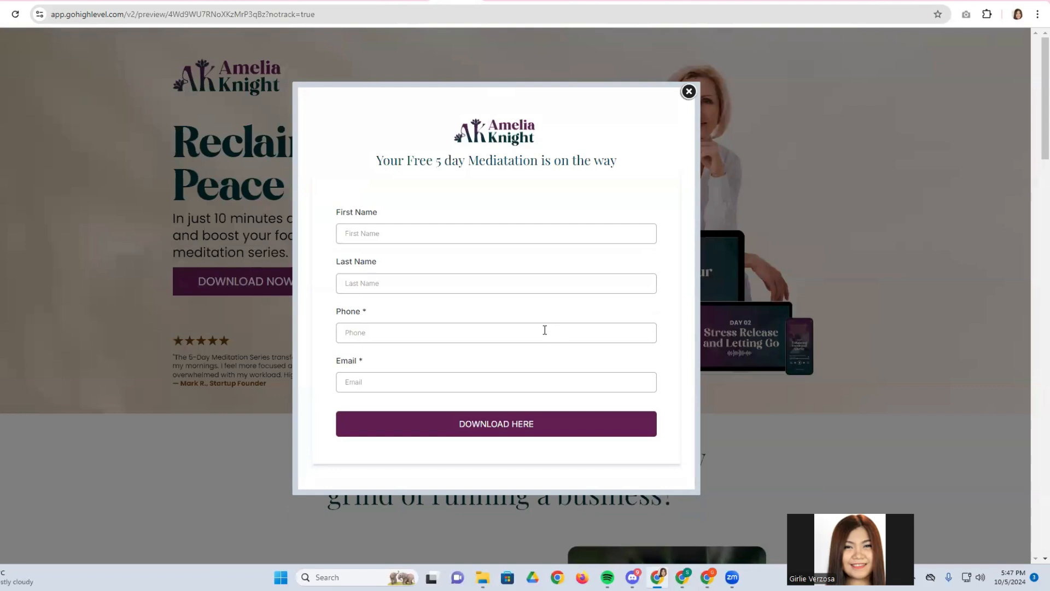
left_click(438, 235)
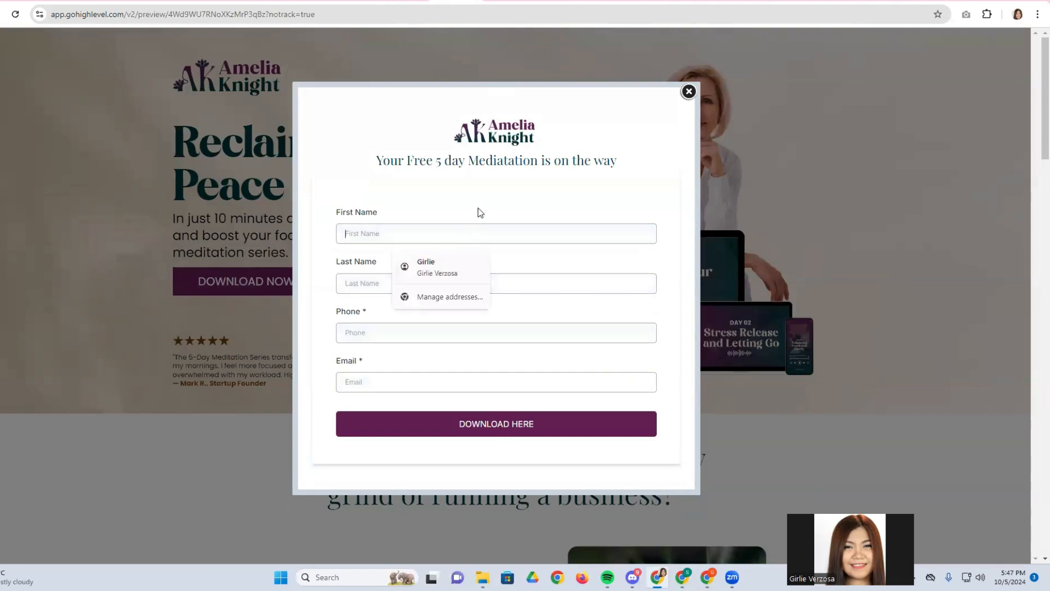
left_click(462, 246)
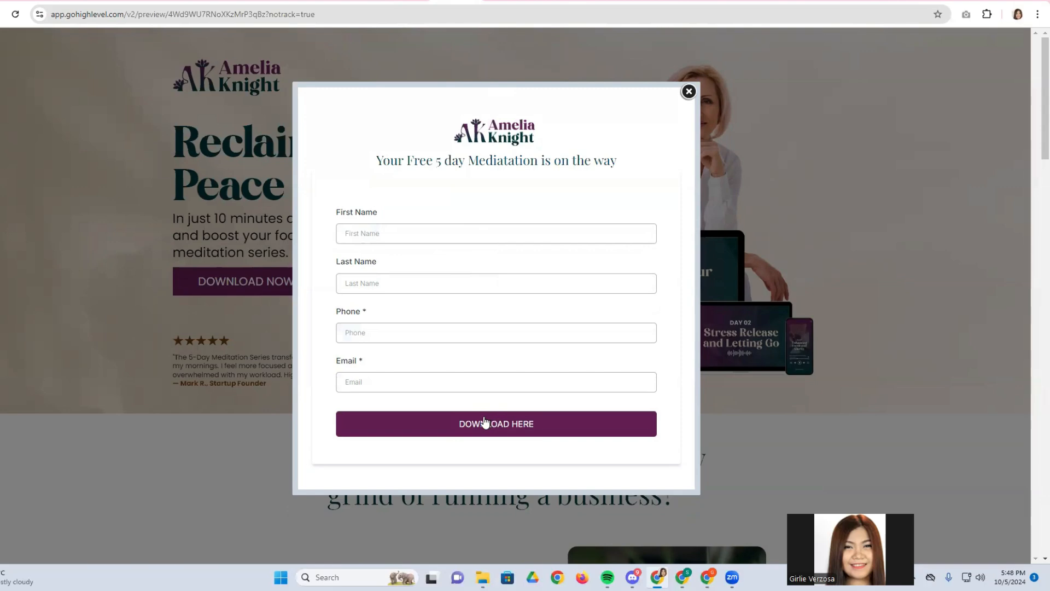
left_click(690, 92)
Return to the page builder, close the popup and recheck the link action of the page's last DOWNLOAD NOW button.
mouse_move(429, 30)
left_click(406, 1)
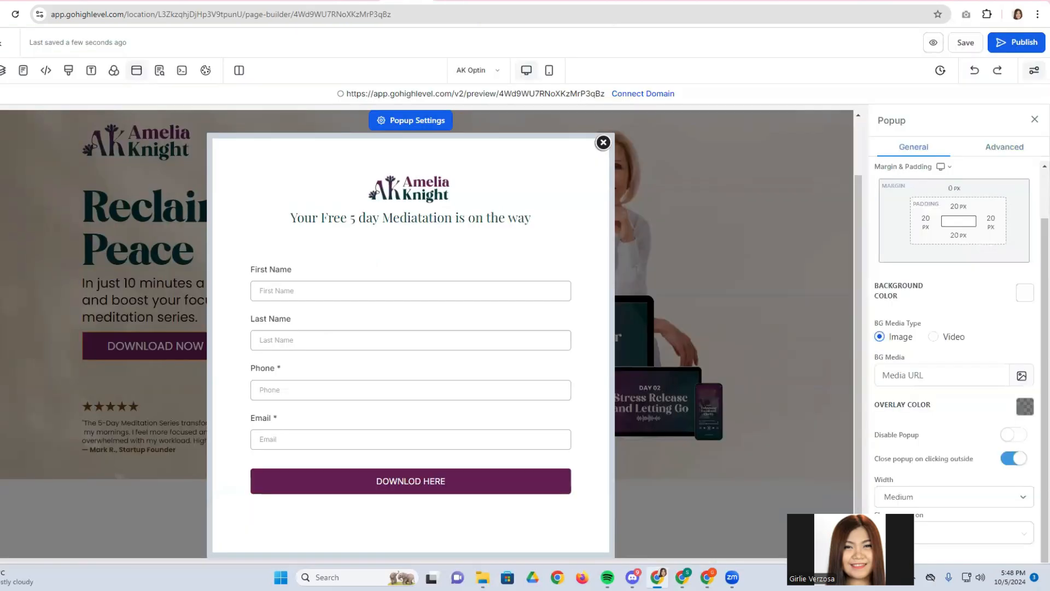
left_click(603, 143)
left_click(383, 345)
scroll(358, 340, "down", 20)
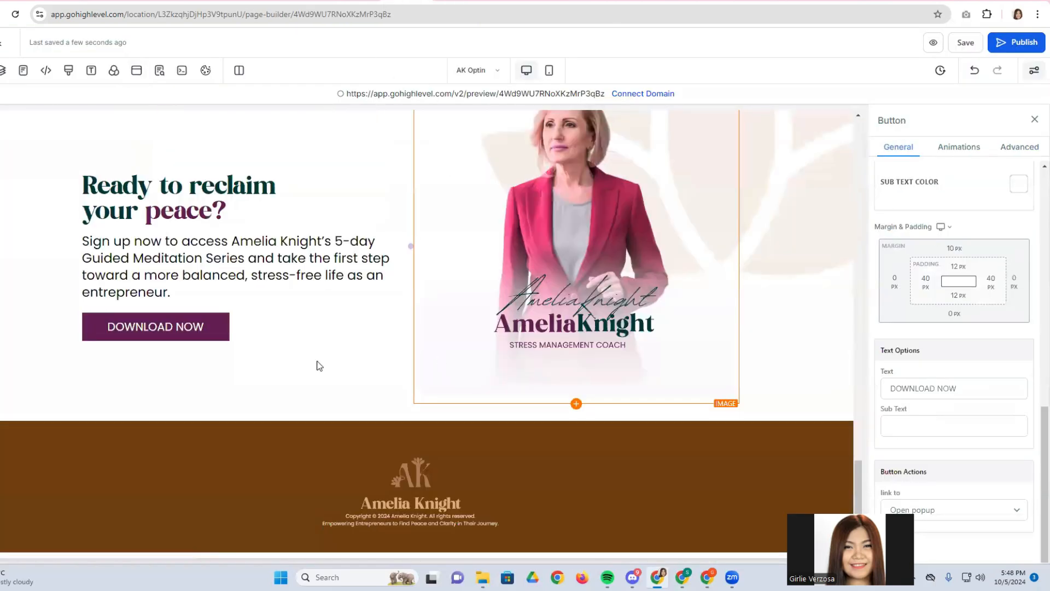
left_click(240, 336)
left_click(965, 509)
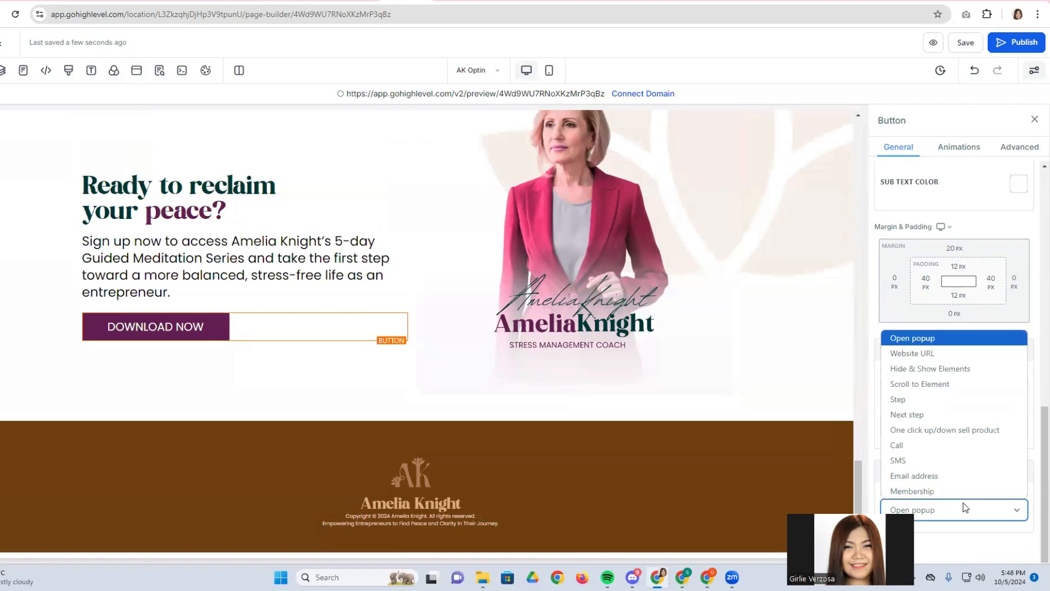
left_click(955, 507)
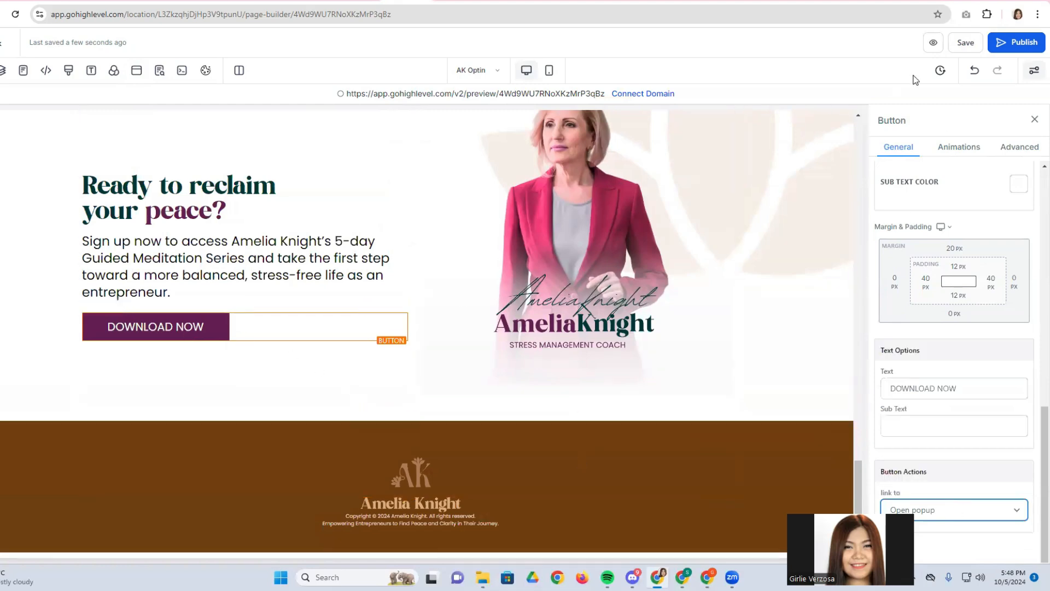
Preview the page again, test the popup from the DOWNLOAD NOW button above the footer, and review the page back upward.
left_click(933, 43)
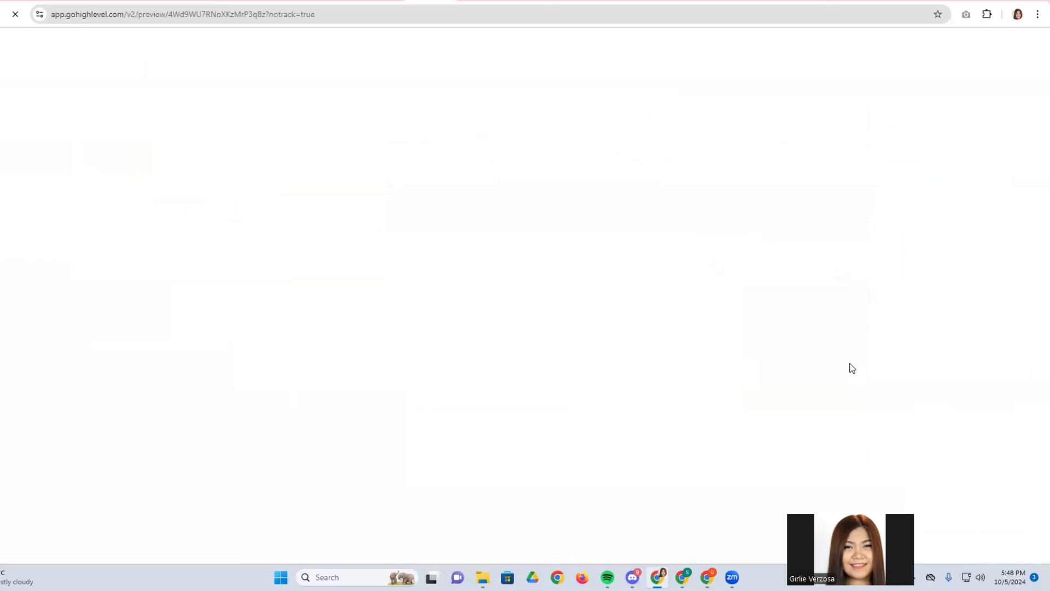
scroll(736, 375, "down", 10)
scroll(734, 375, "down", 10)
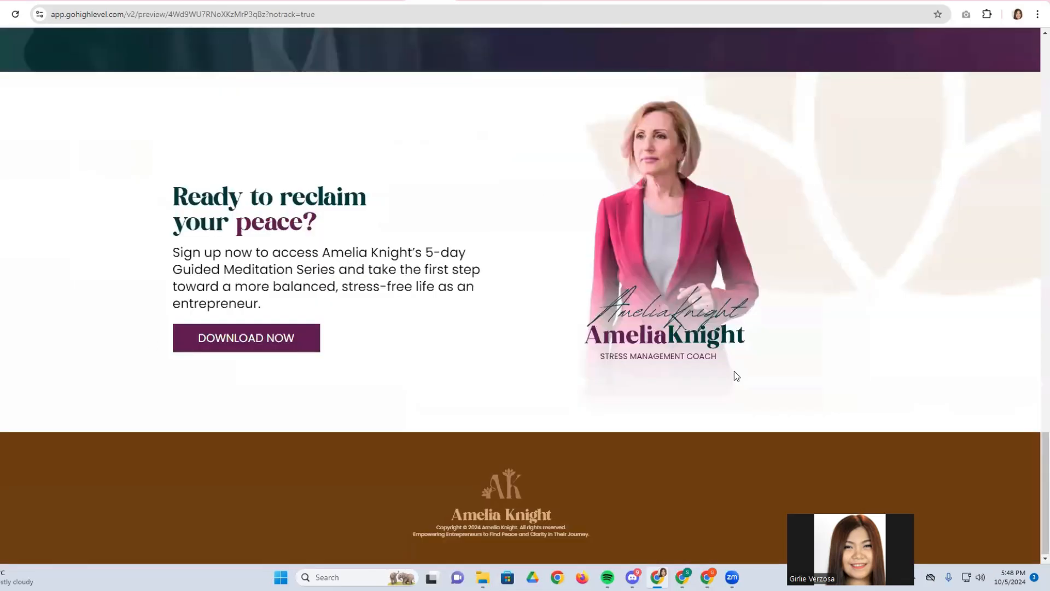
left_click(201, 338)
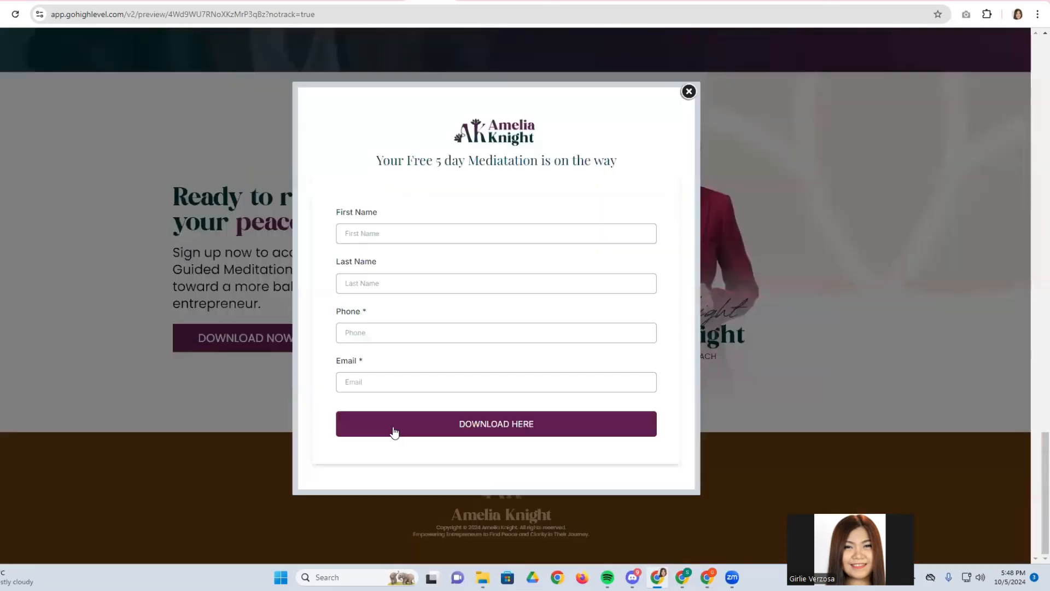
left_click(689, 92)
scroll(224, 227, "up", 5)
scroll(225, 228, "up", 20)
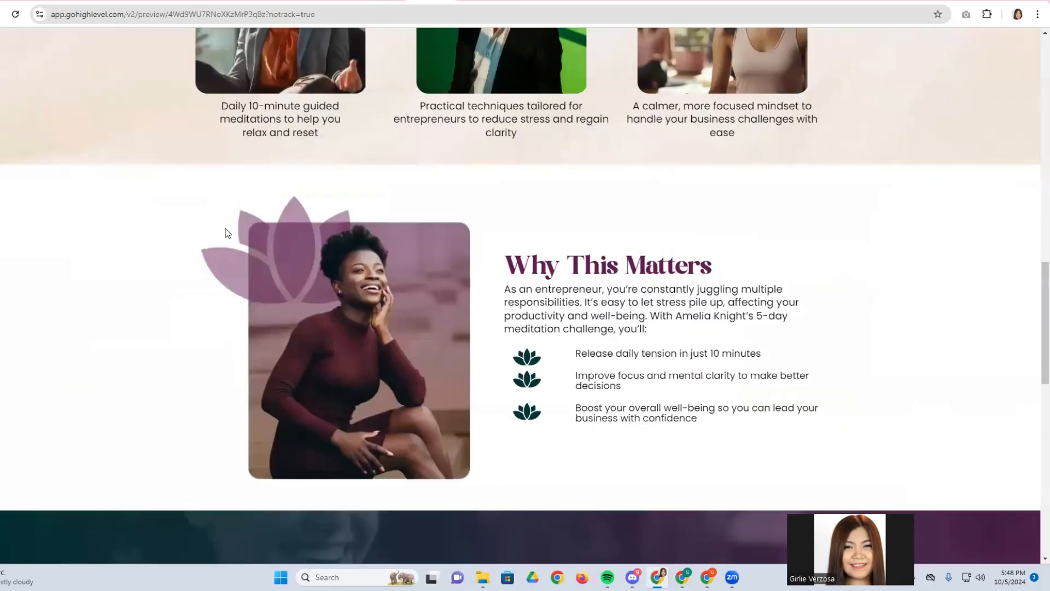
Test the opt-in popup in the preview, return to the page builder and save the opt-in page.
left_click(233, 280)
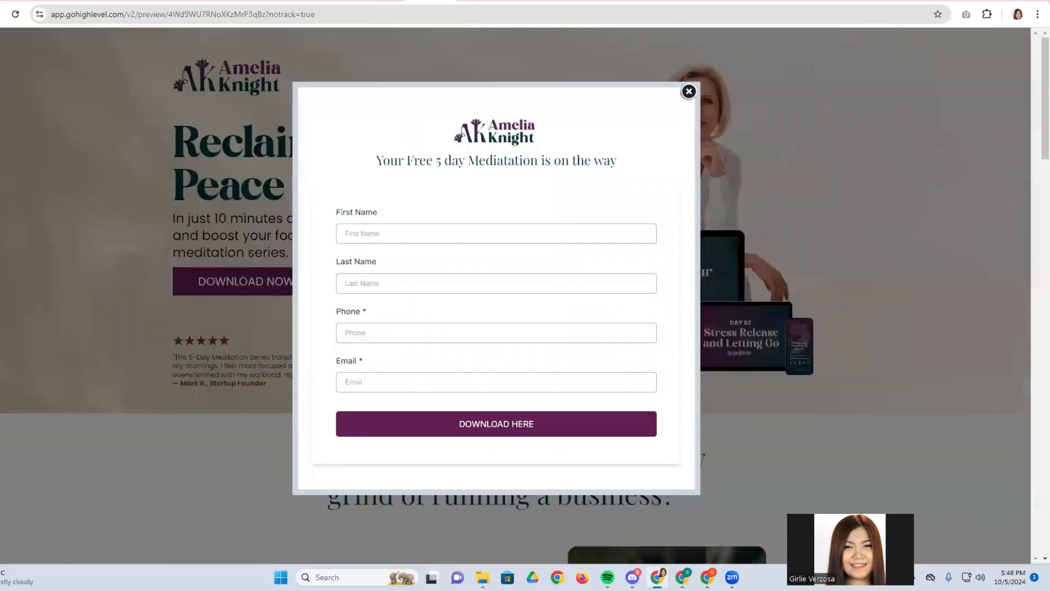
left_click(382, 1)
scroll(374, 219, "up", 20)
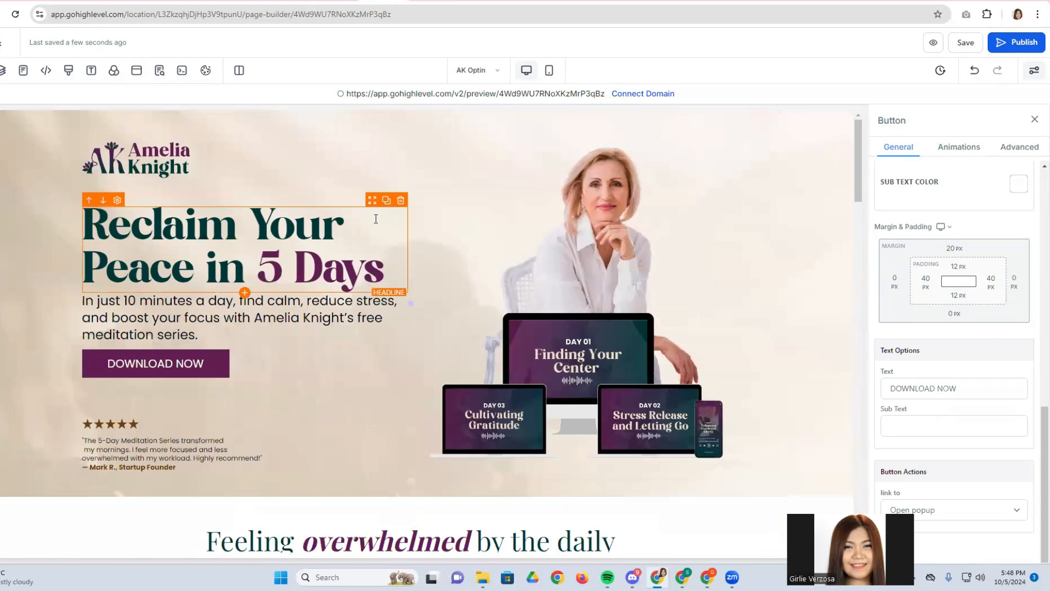
left_click(964, 41)
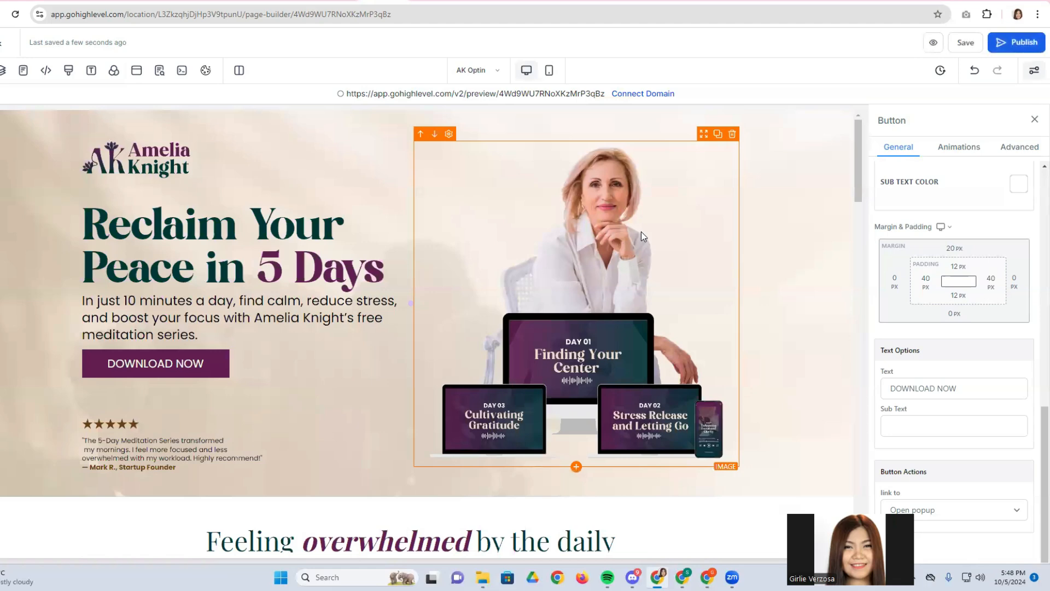
Switch to the Canva design and delete the brown footer page below the thank-you page layout.
left_click(199, 2)
scroll(554, 287, "down", 15)
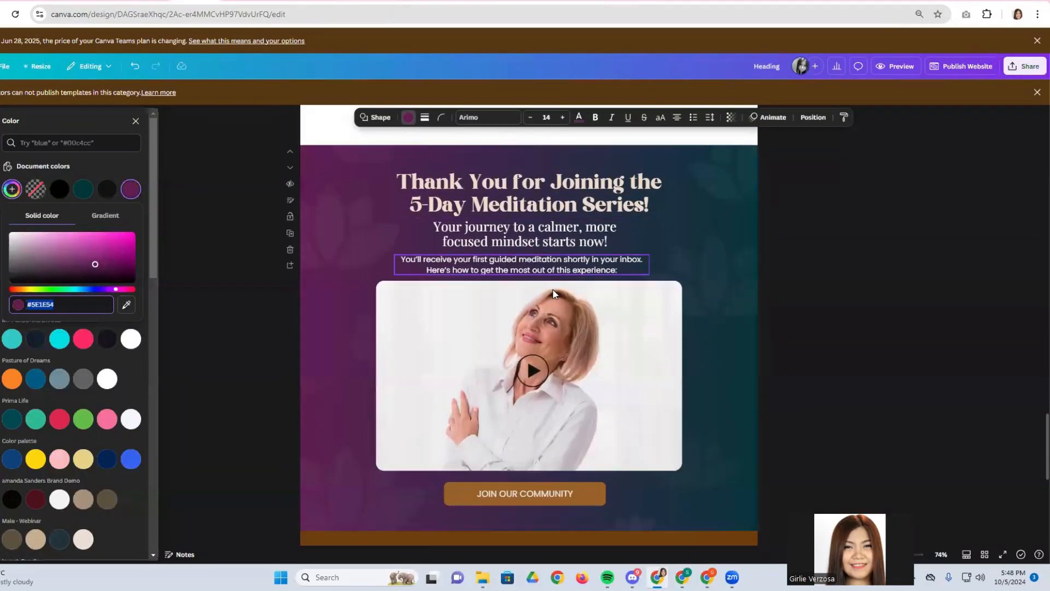
scroll(553, 290, "up", 3)
scroll(480, 309, "down", 5)
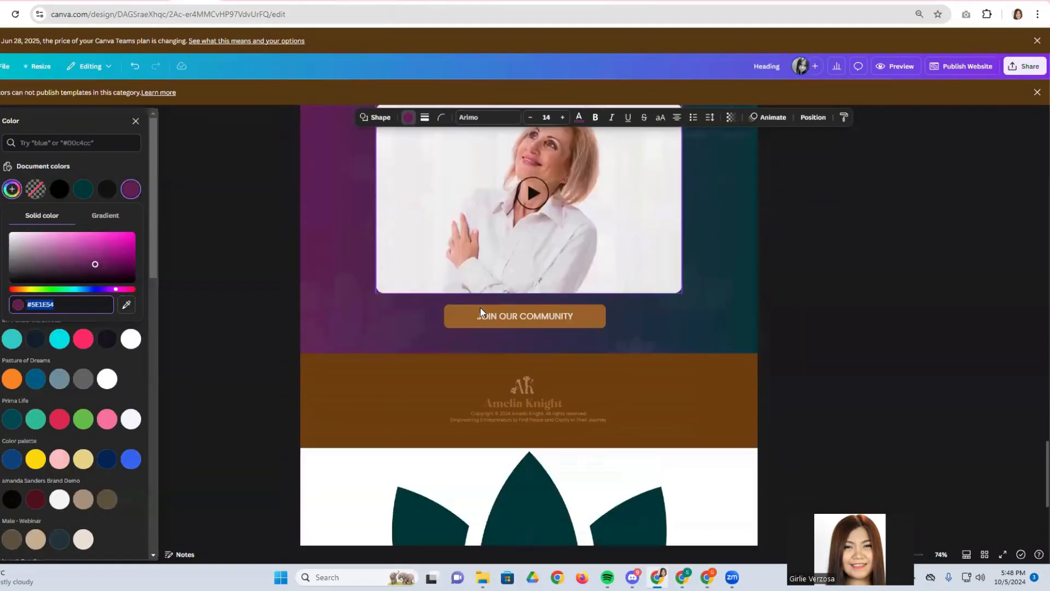
left_click(289, 295)
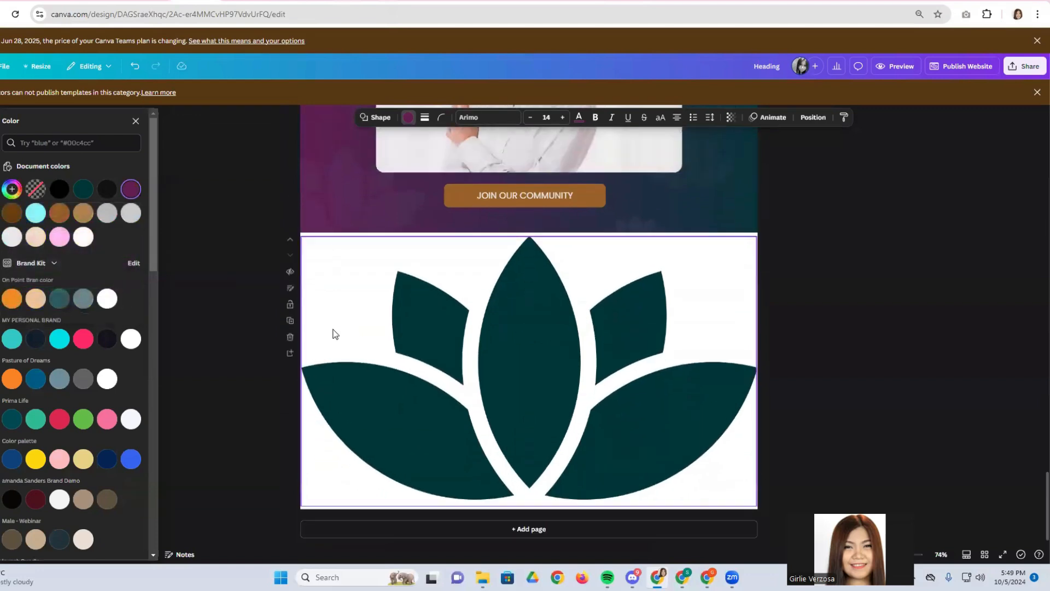
Delete the green lotus graphic page below the thank-you layout in the design.
left_click(290, 337)
scroll(352, 349, "up", 3)
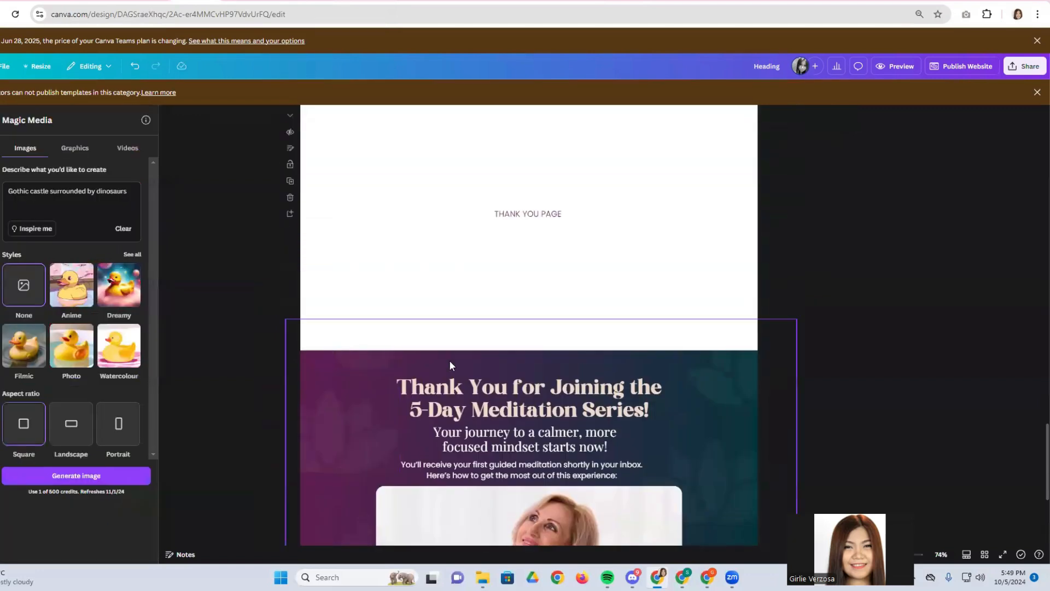
scroll(448, 360, "down", 3)
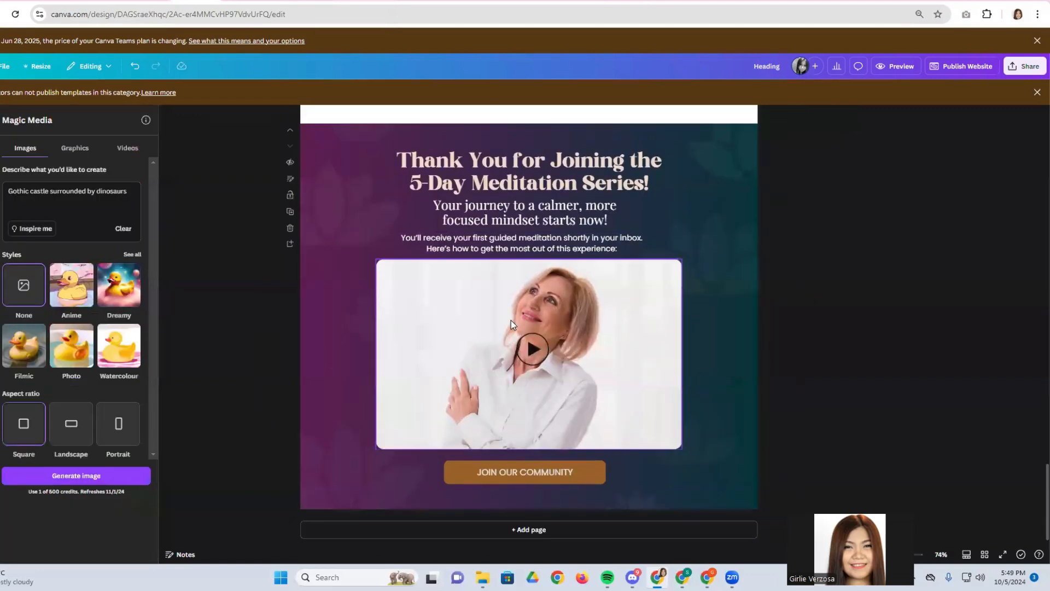
key("ctrl+z")
scroll(510, 320, "down", 3)
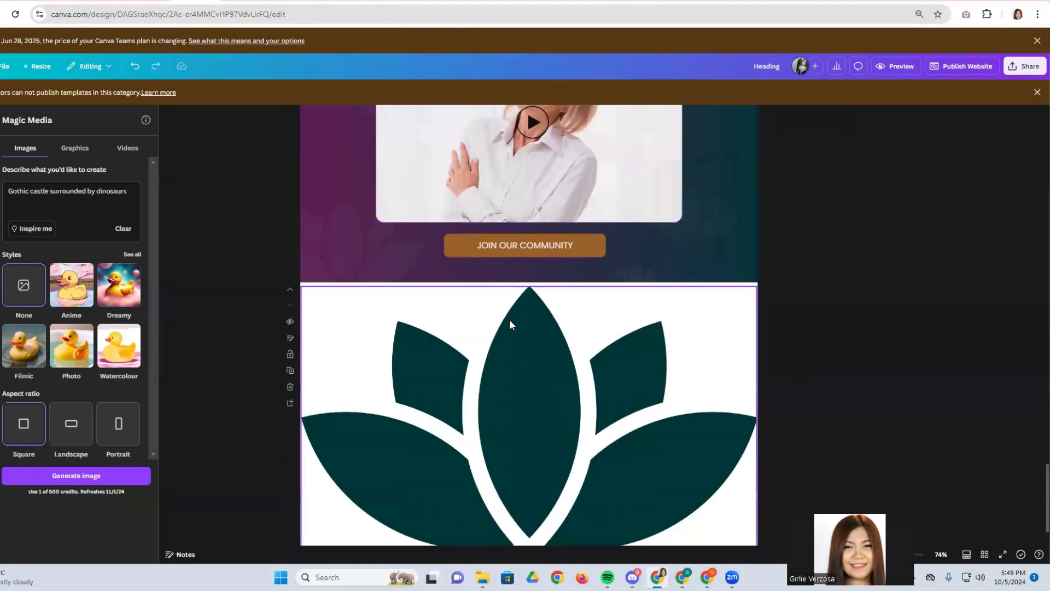
left_click(290, 386)
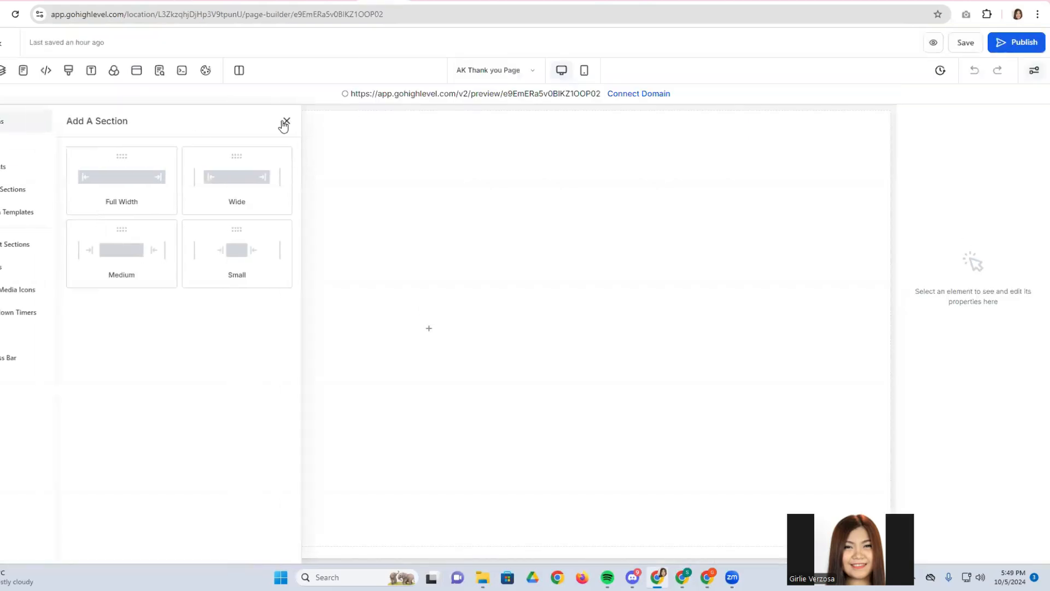
Save the brown footer section of the AK Optin page as a Template asset named "Amelia Kight Footer".
left_click(284, 121)
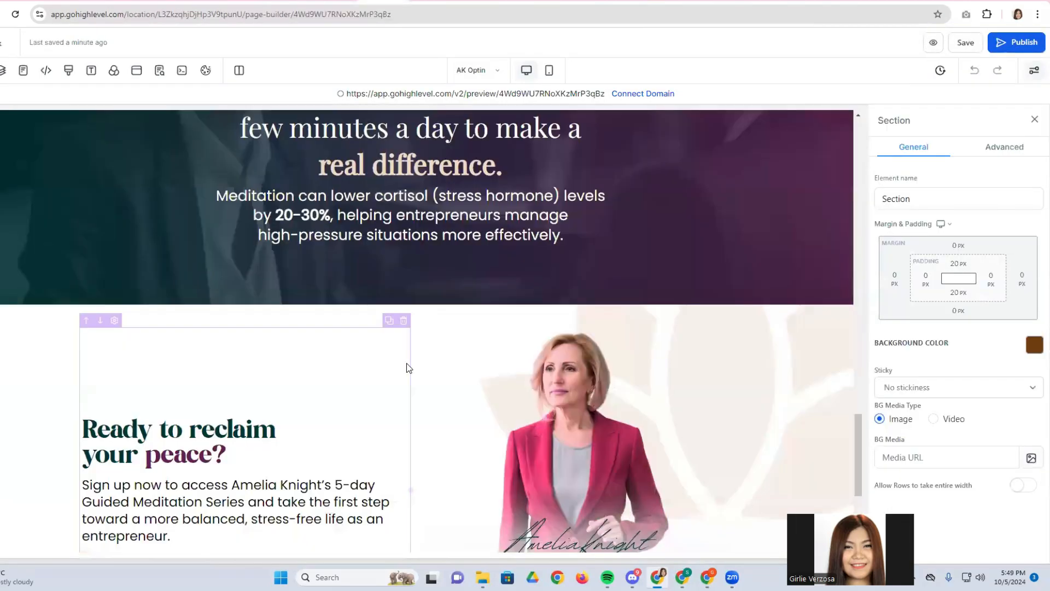
scroll(406, 368, "down", 5)
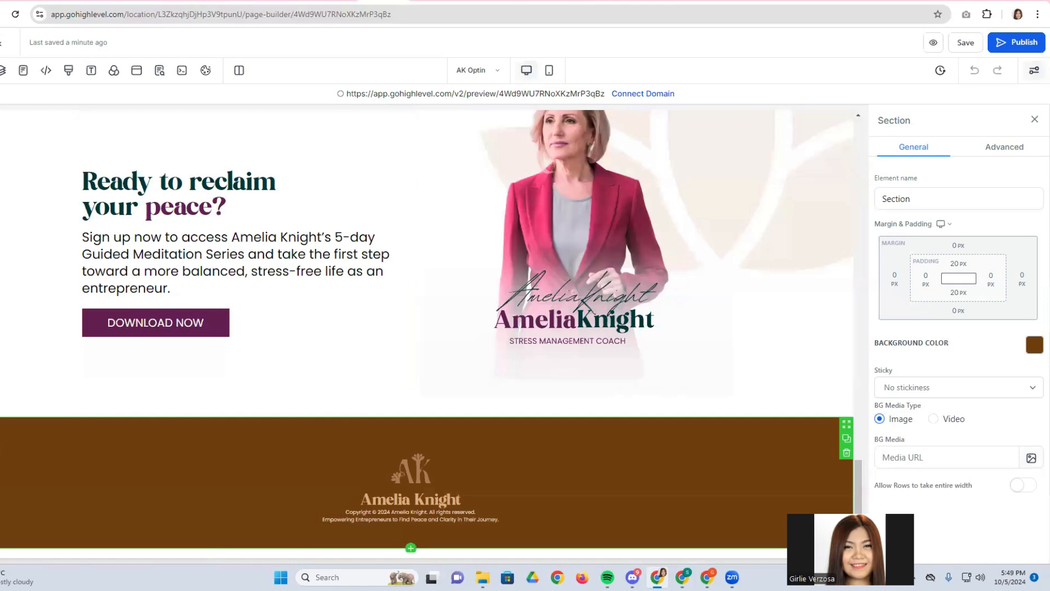
left_click(847, 425)
left_click(497, 279)
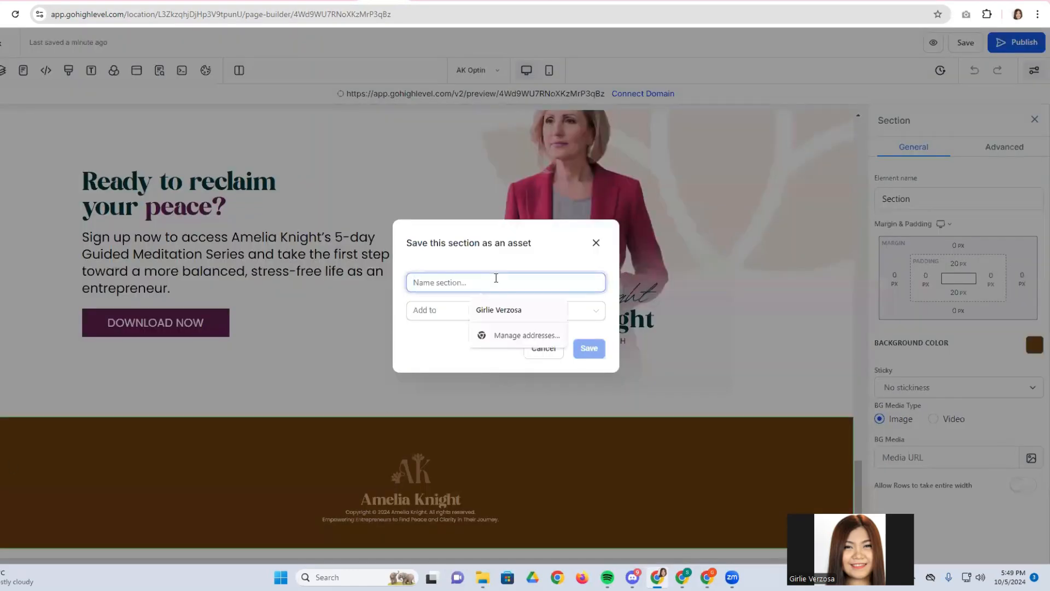
type("A")
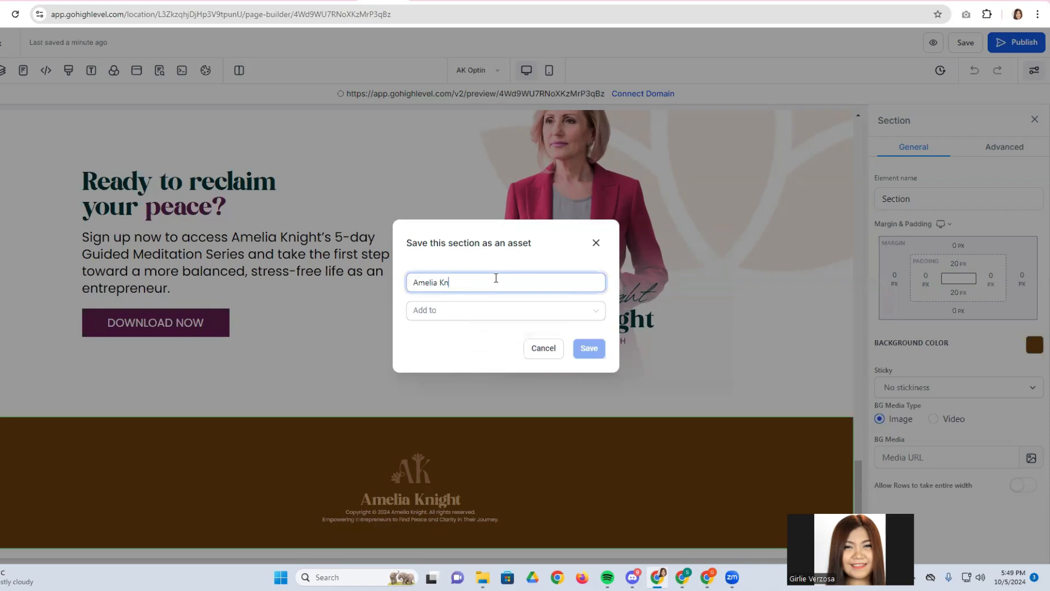
type("melia Kight Footer")
left_click(476, 310)
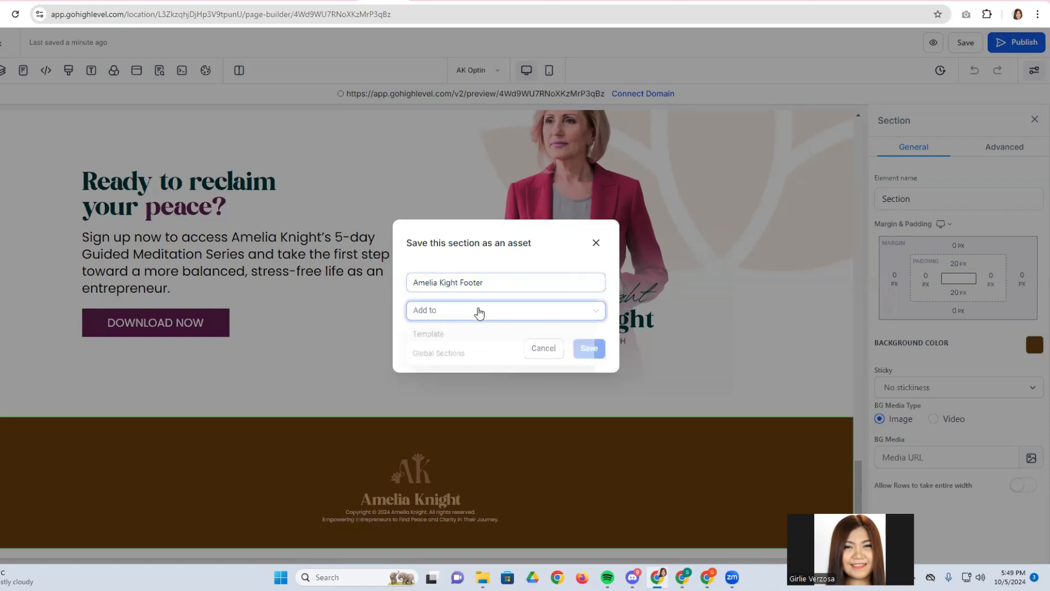
left_click(459, 335)
left_click(591, 349)
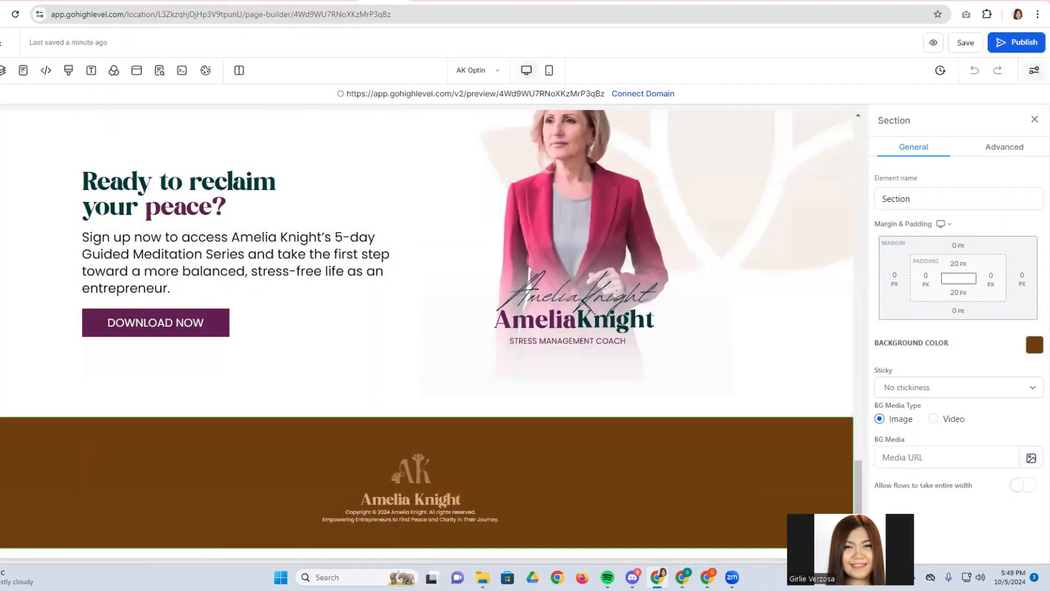
Open the AK Thank you Page from the funnel steps for editing and add a full-width section.
left_click(1, 43)
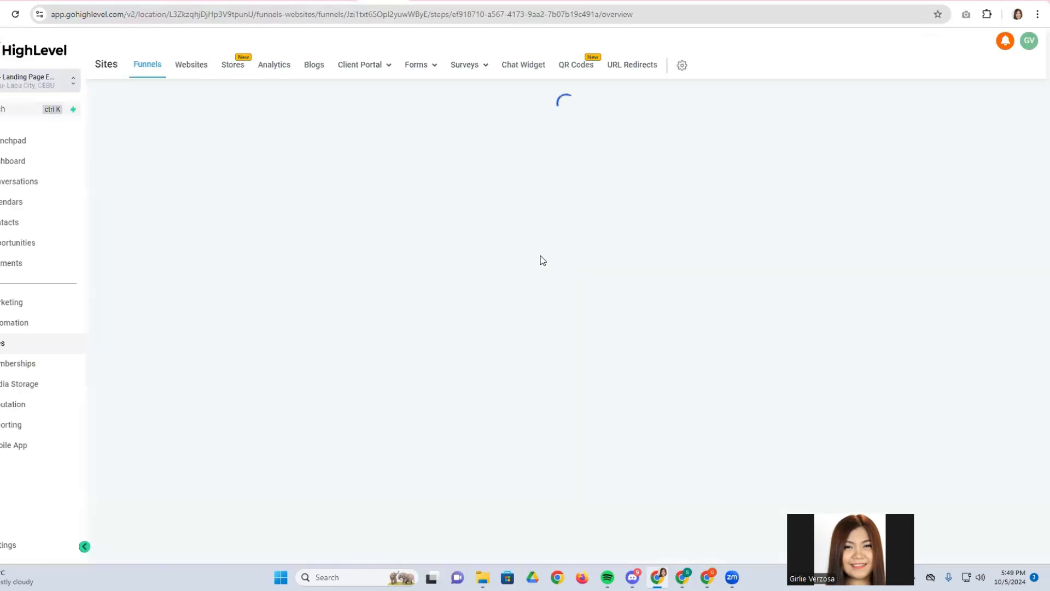
left_click(261, 230)
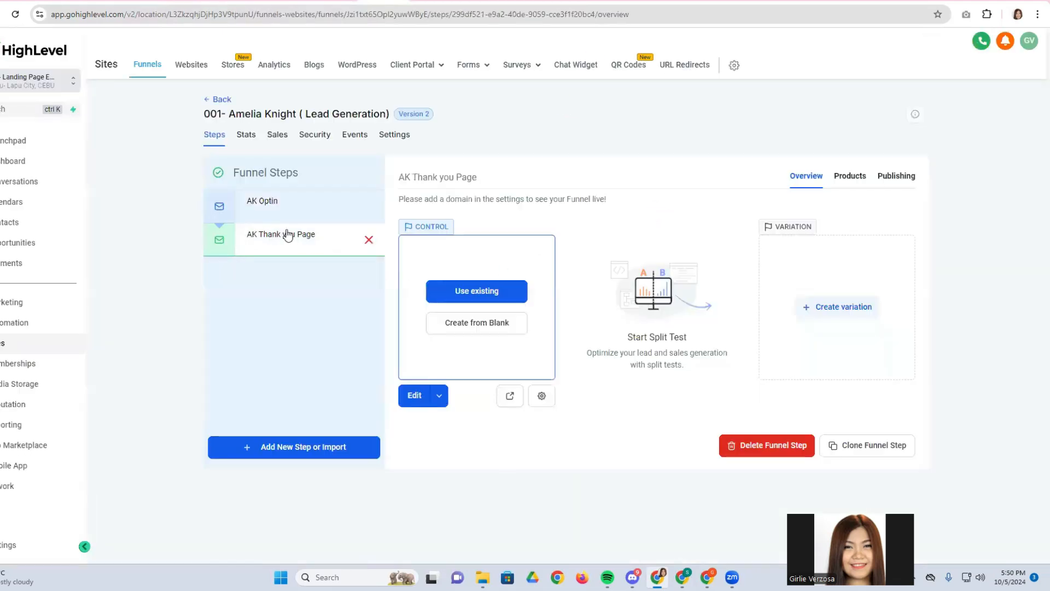
left_click(415, 393)
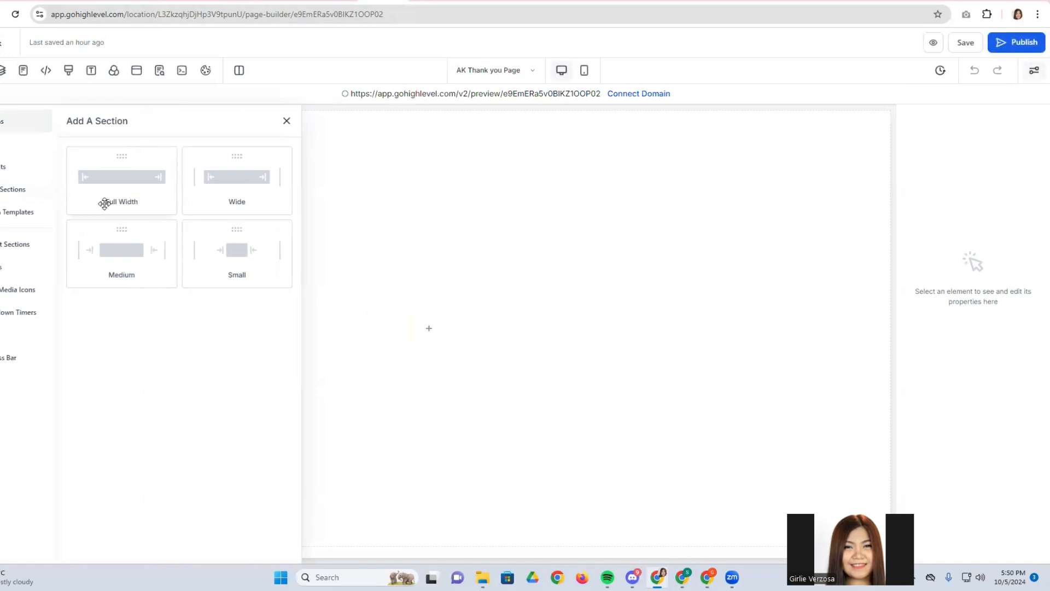
left_click_drag(127, 171, 420, 260)
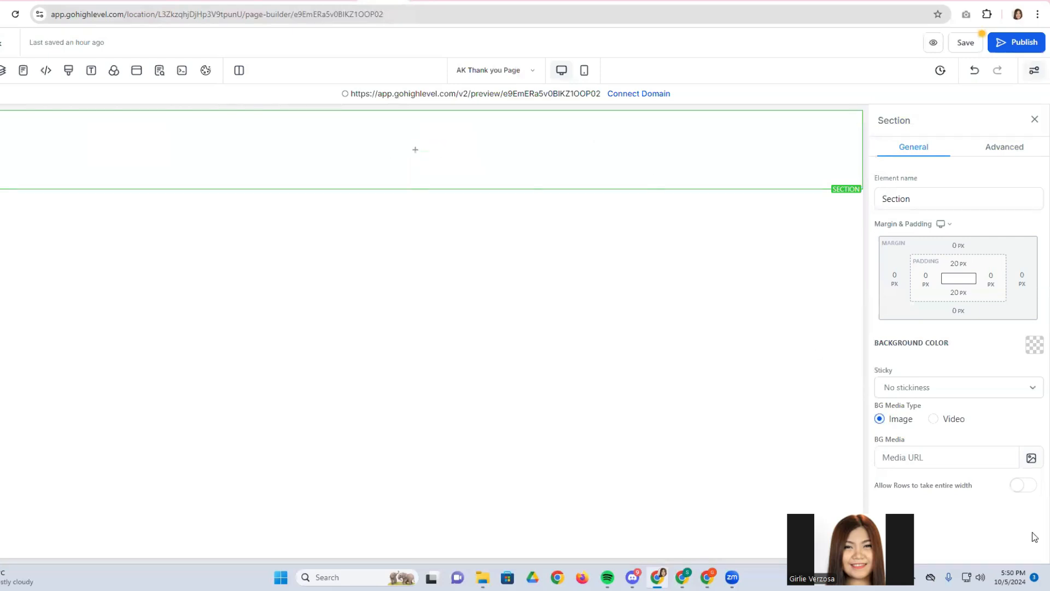
left_click(1031, 460)
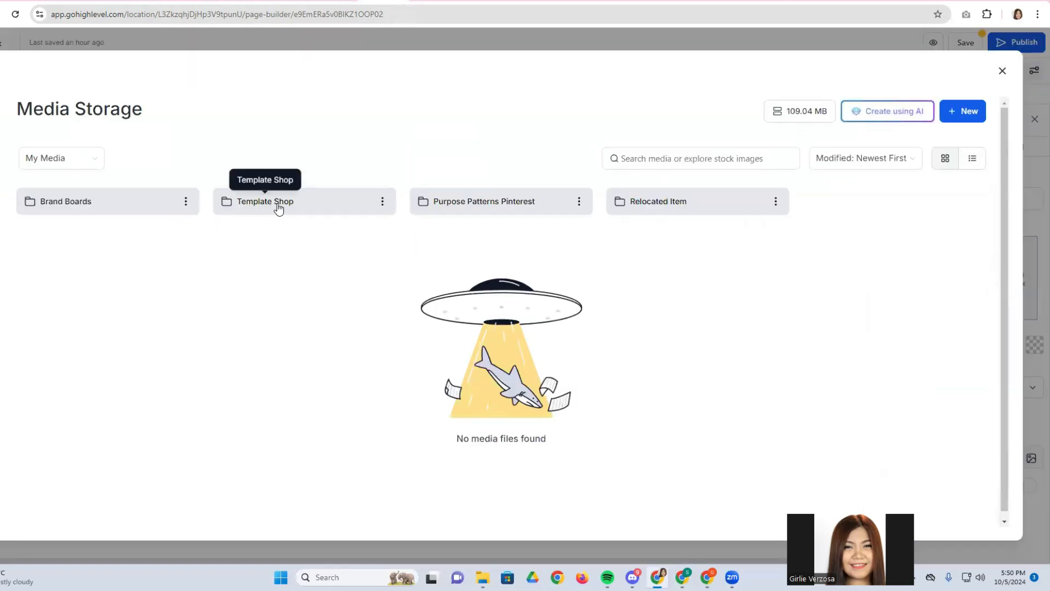
left_click(279, 207)
left_click(143, 212)
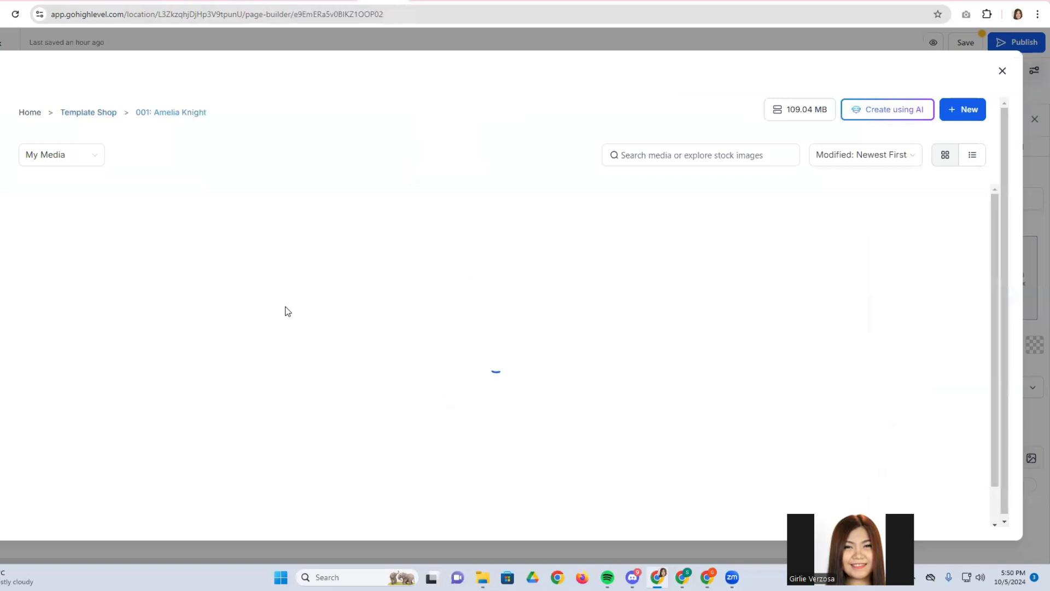
scroll(274, 301, "down", 10)
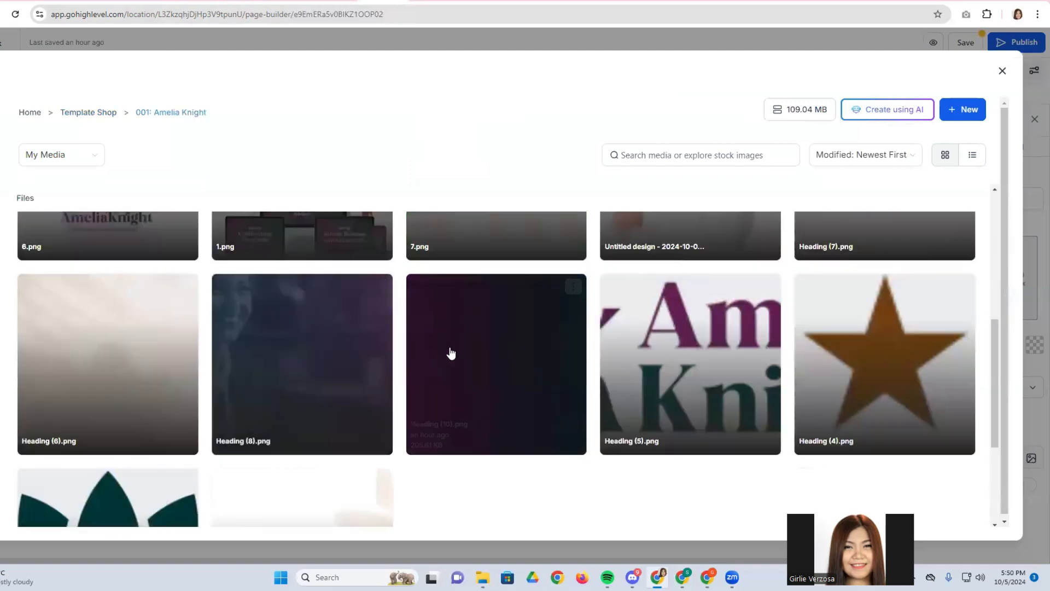
left_click(451, 353)
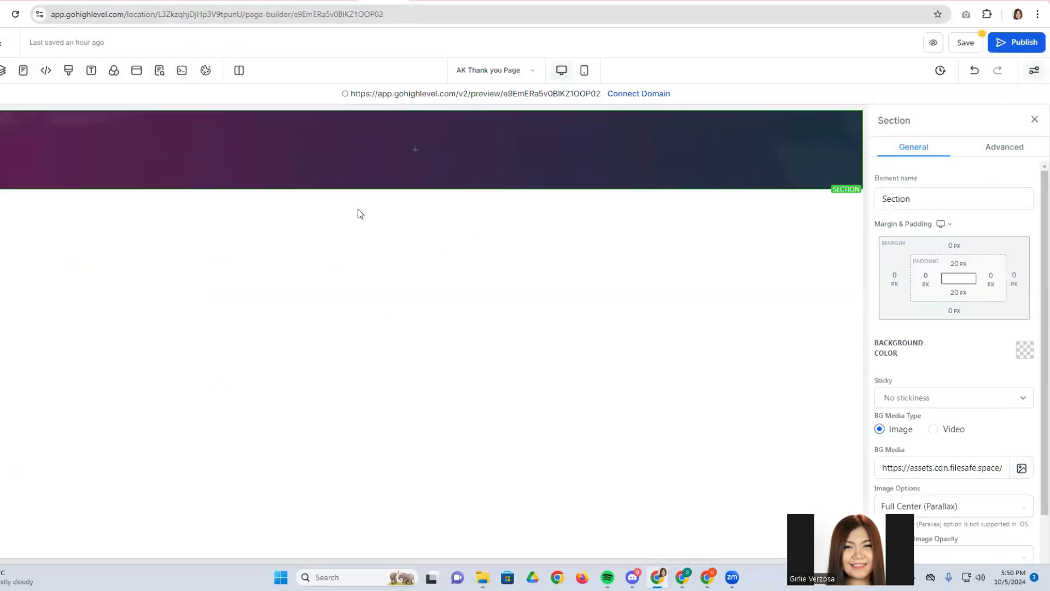
left_click(963, 504)
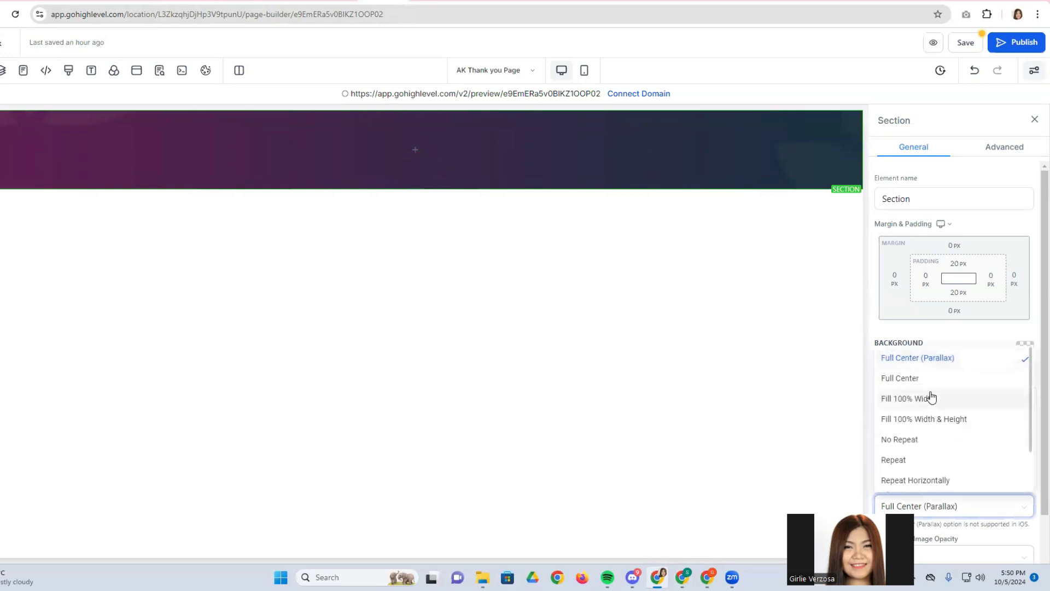
left_click(924, 379)
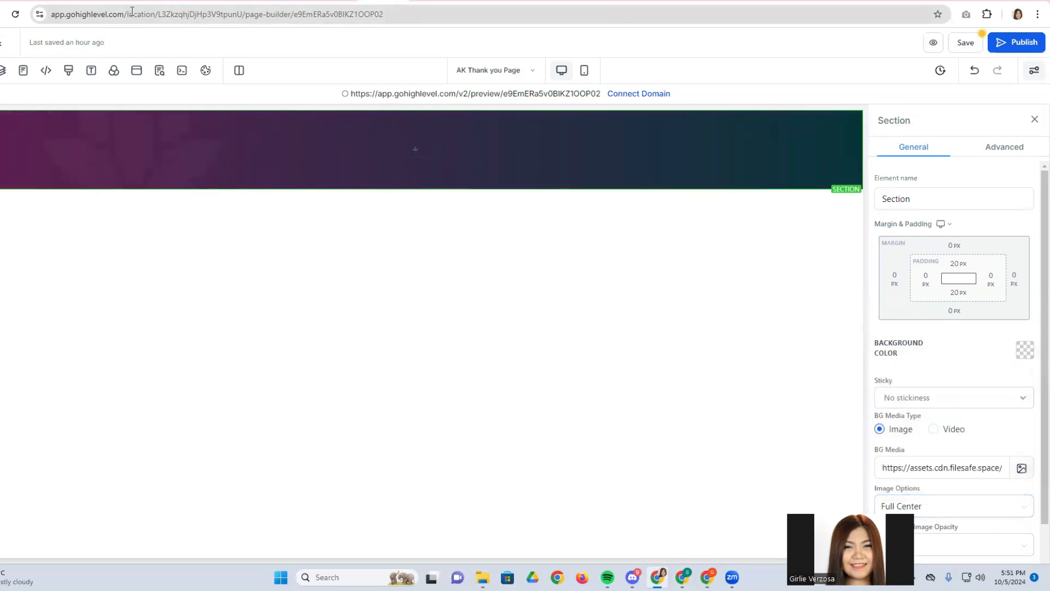
Switch to the Canva design and copy the headline text "Thank You for Joining the 5-Day Meditation Series!".
left_click(203, 3)
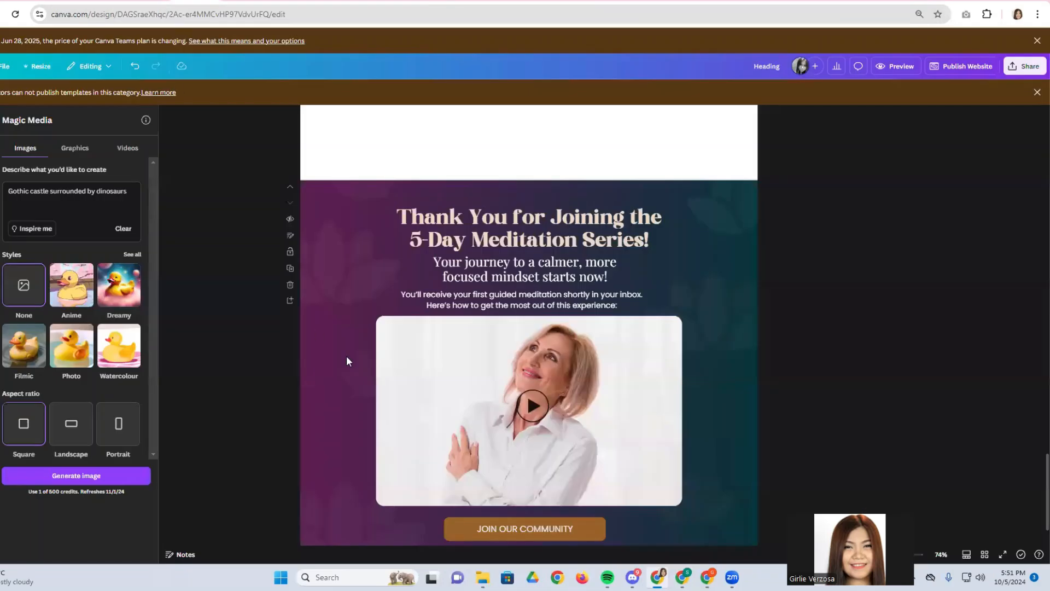
double_click(454, 235)
right_click(454, 234)
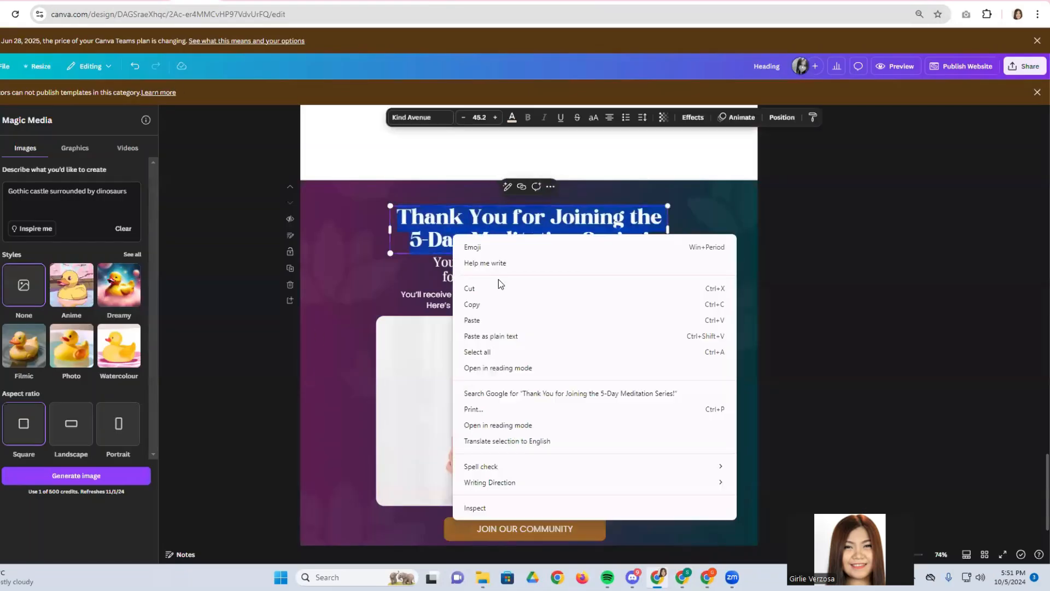
left_click(482, 303)
left_click(236, 2)
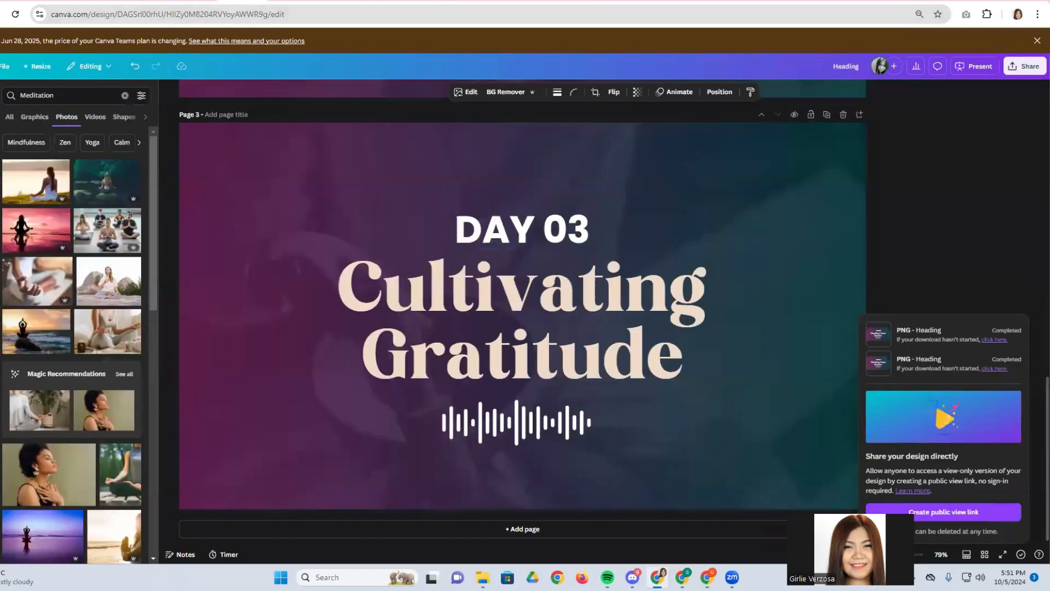
left_click(203, 2)
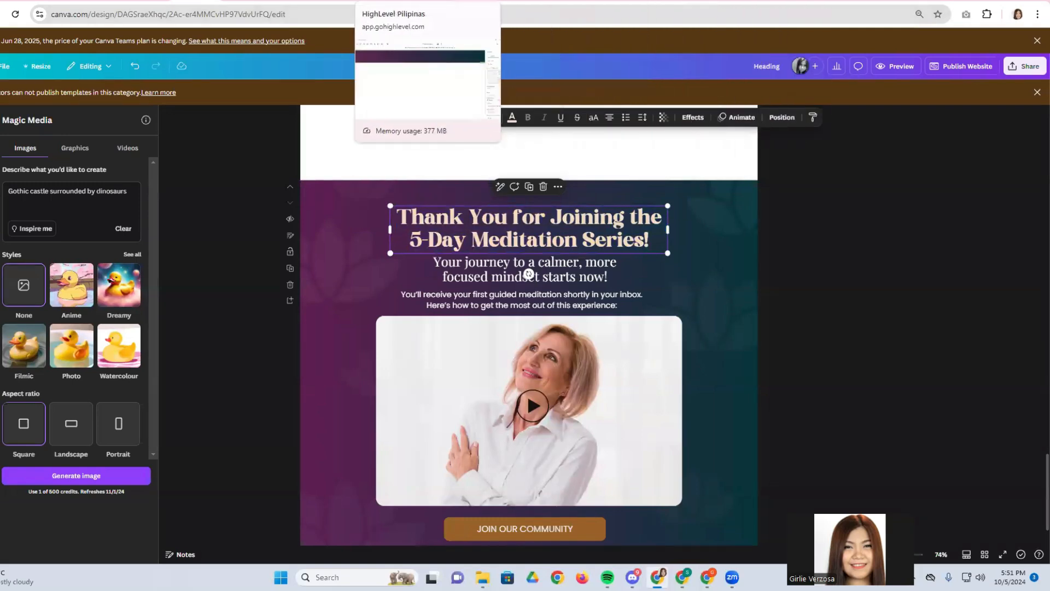
Switch back to the HighLevel page builder and add a 1 Column row to the gradient section.
left_click(383, 1)
left_click(417, 150)
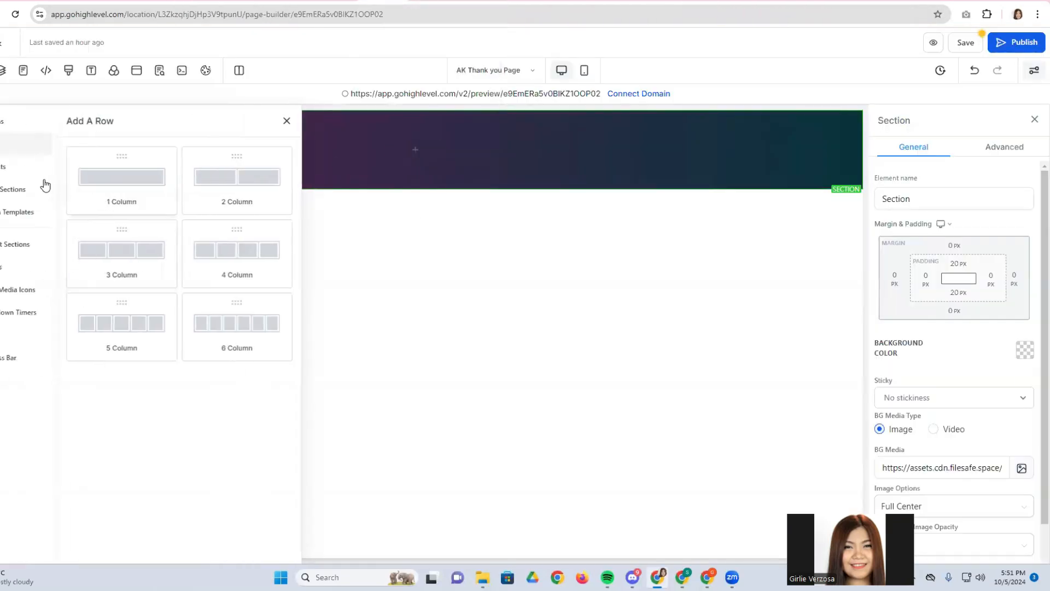
left_click_drag(110, 181, 299, 182)
Add a Headline element to the column, replace its text with the copied headline and remove the empty line above it.
left_click(402, 167)
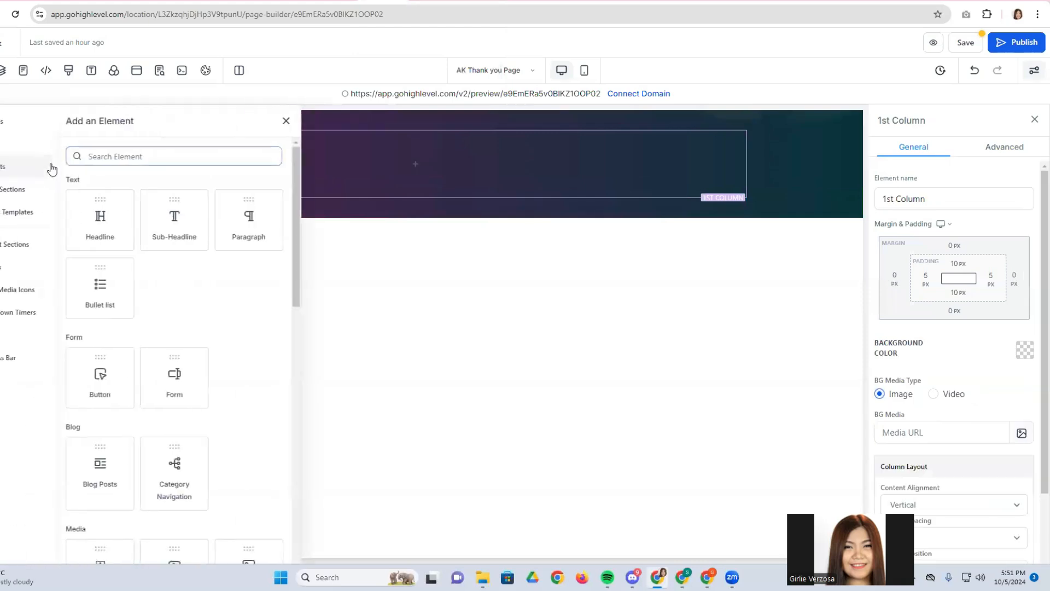
left_click_drag(100, 219, 415, 164)
triple_click(434, 152)
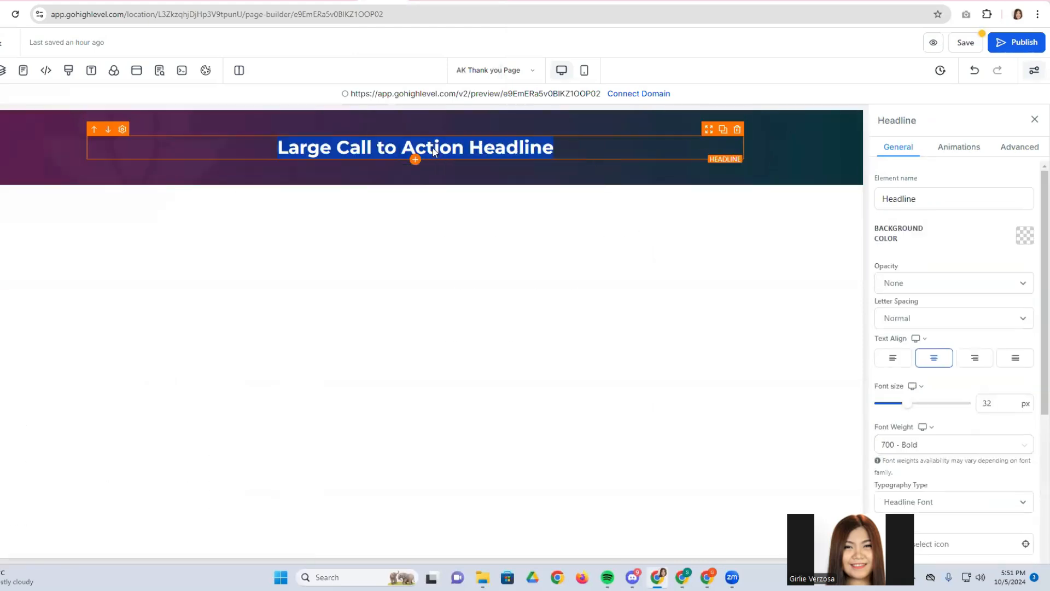
right_click(434, 152)
left_click(448, 217)
left_click(170, 171)
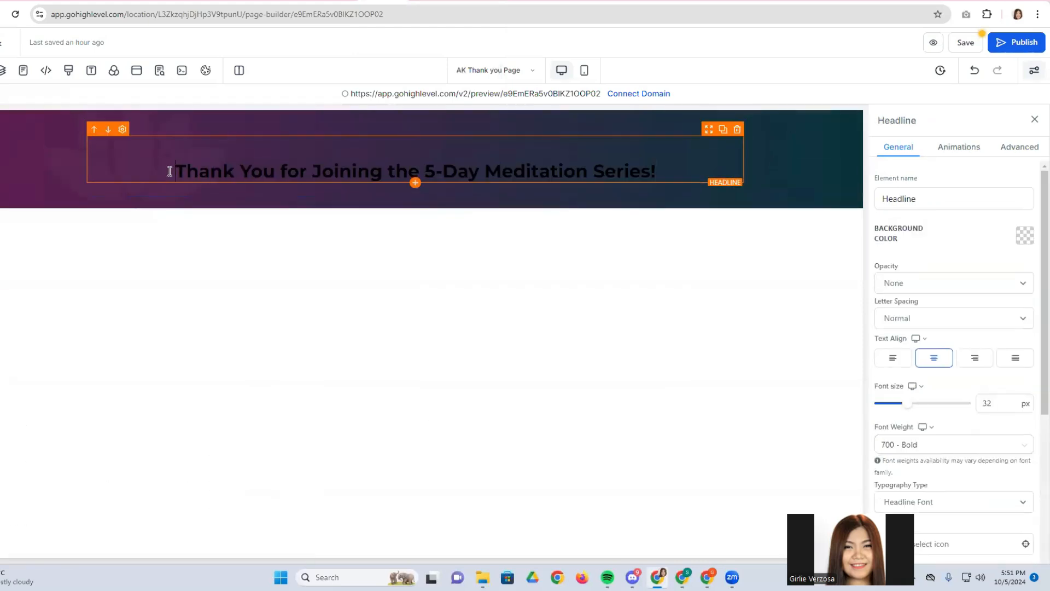
key("BackSpace")
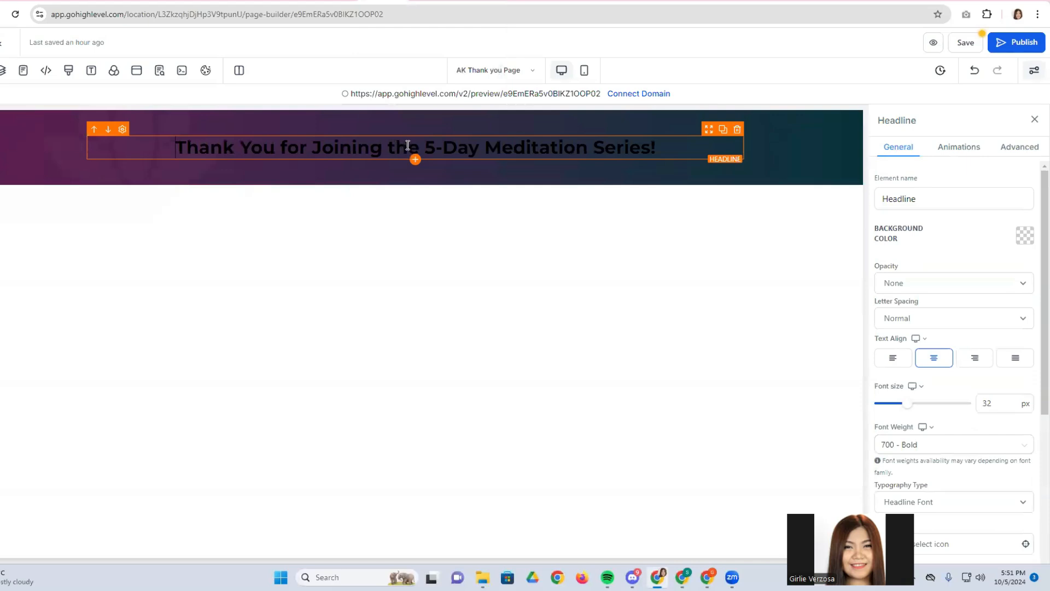
Break the headline onto a second line before "5-Day Meditation Series!" and colour all its text with the Beige brand colour.
left_click(425, 146)
key("Return")
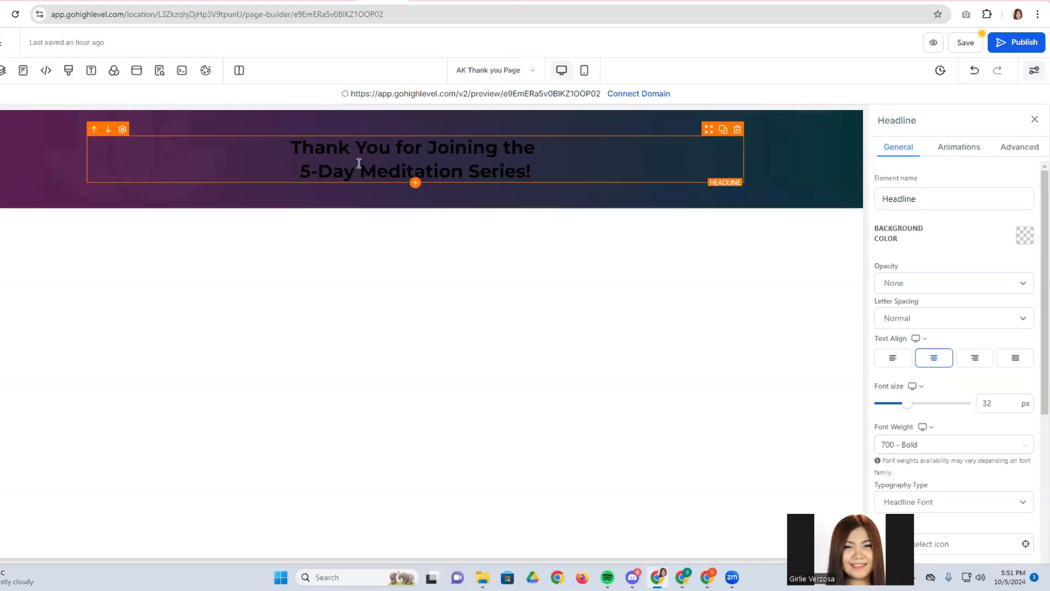
left_click_drag(293, 146, 554, 174)
left_click(410, 206)
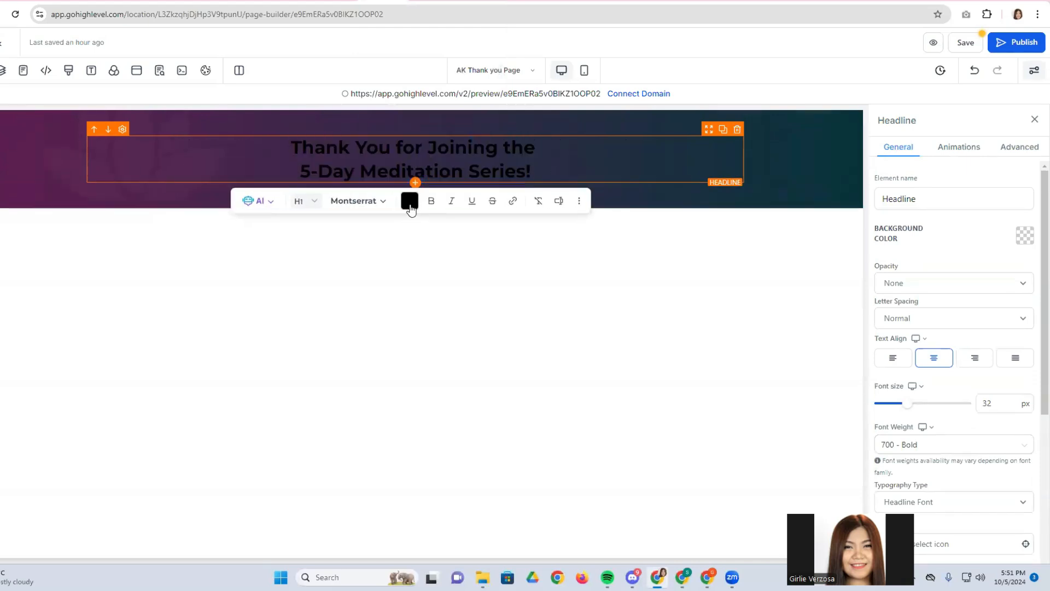
left_click(474, 260)
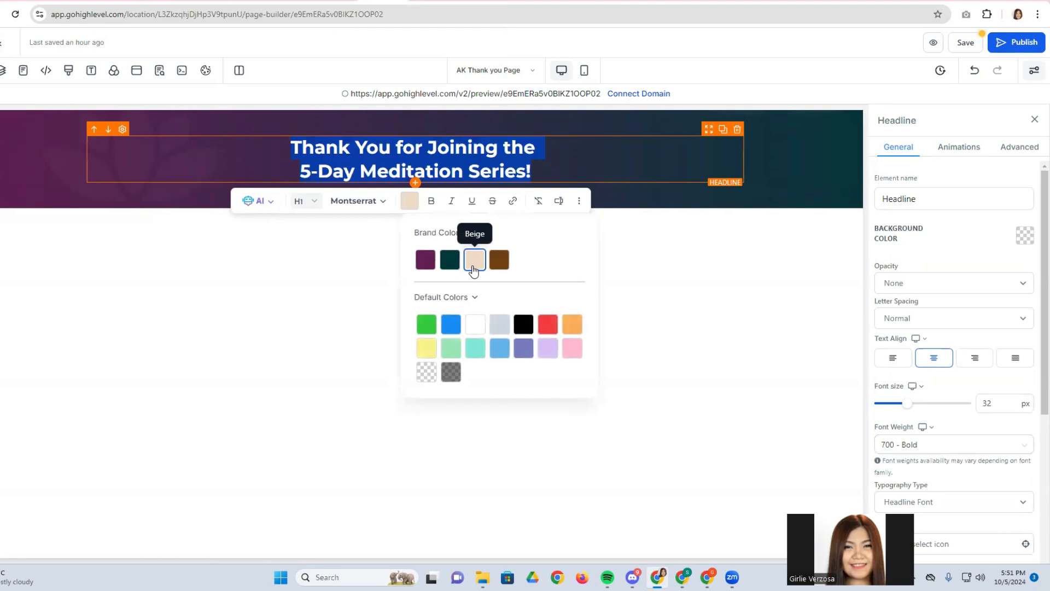
left_click(319, 314)
triple_click(443, 162)
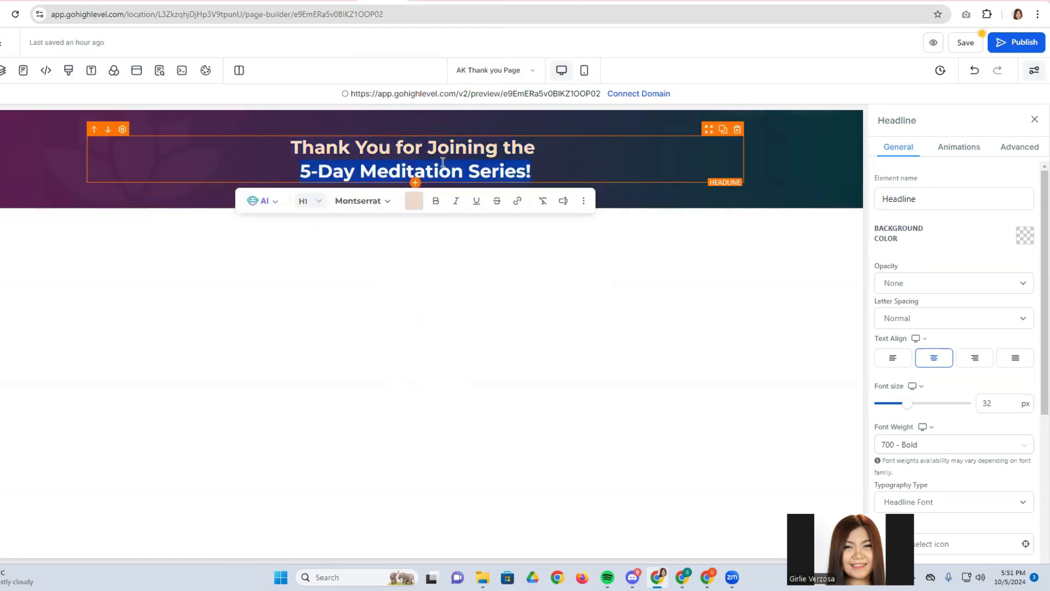
key("ctrl+a")
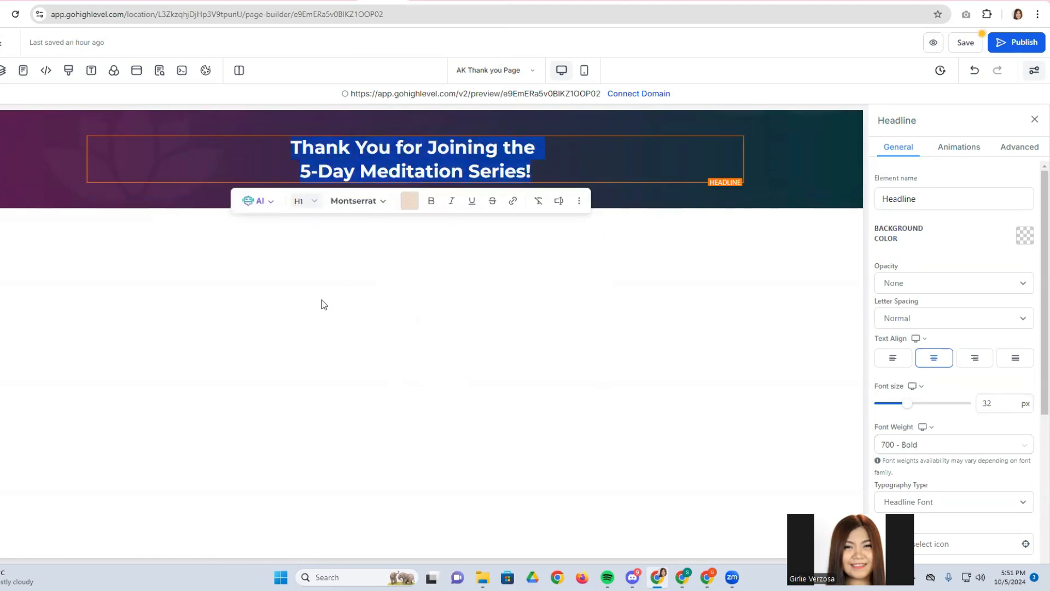
Open the page's Custom CSS editor, then switch to the font uploader page and copy the Kind Avenue headline CSS.
left_click(69, 74)
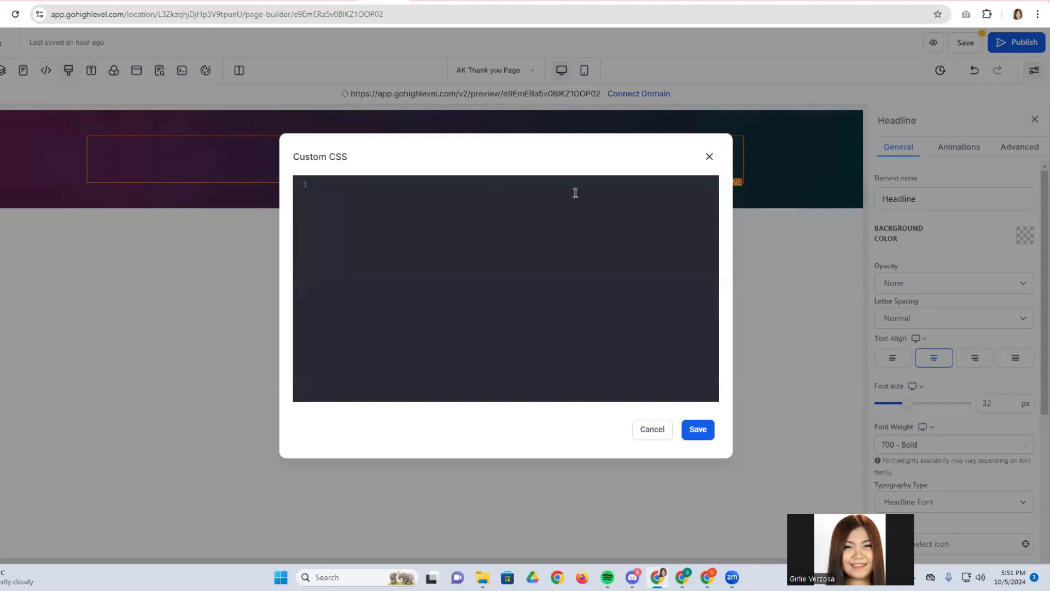
left_click(661, 2)
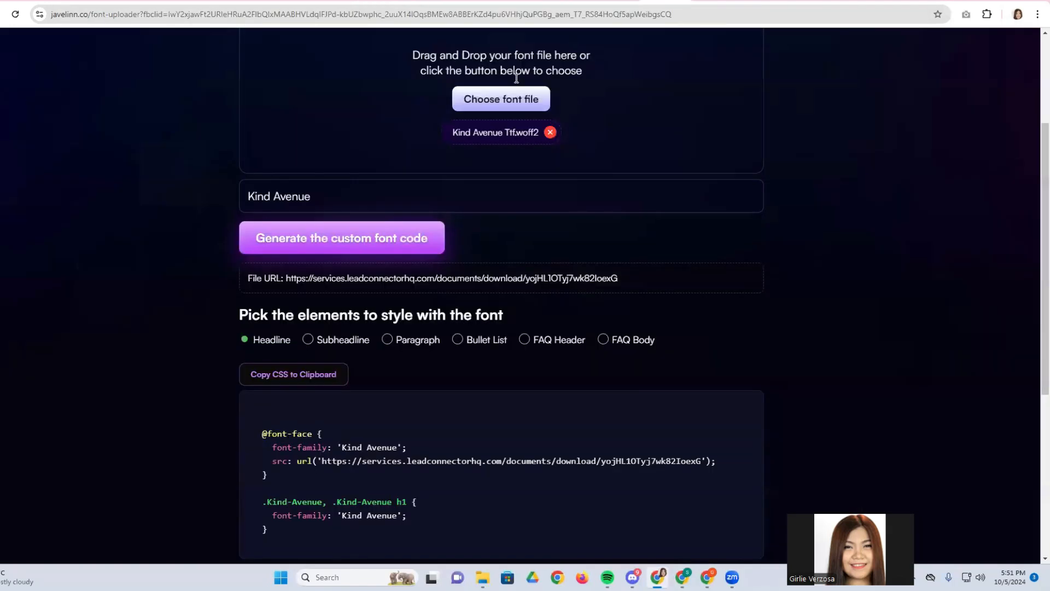
left_click(299, 376)
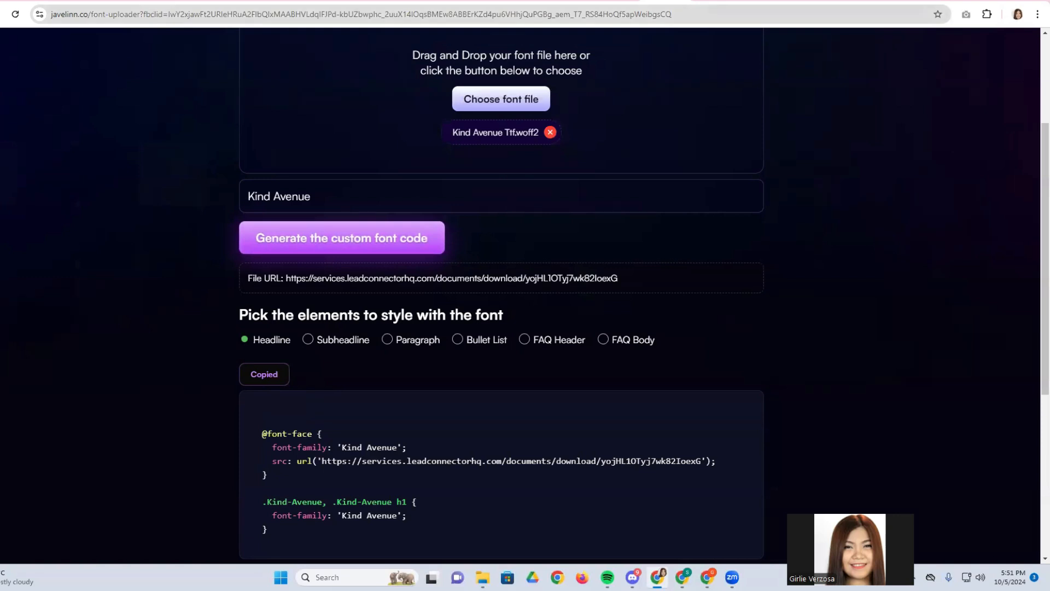
Return to the HighLevel page builder, paste the font code into the Custom CSS, copy the class name Kind-Avenue and save the code.
left_click(384, 2)
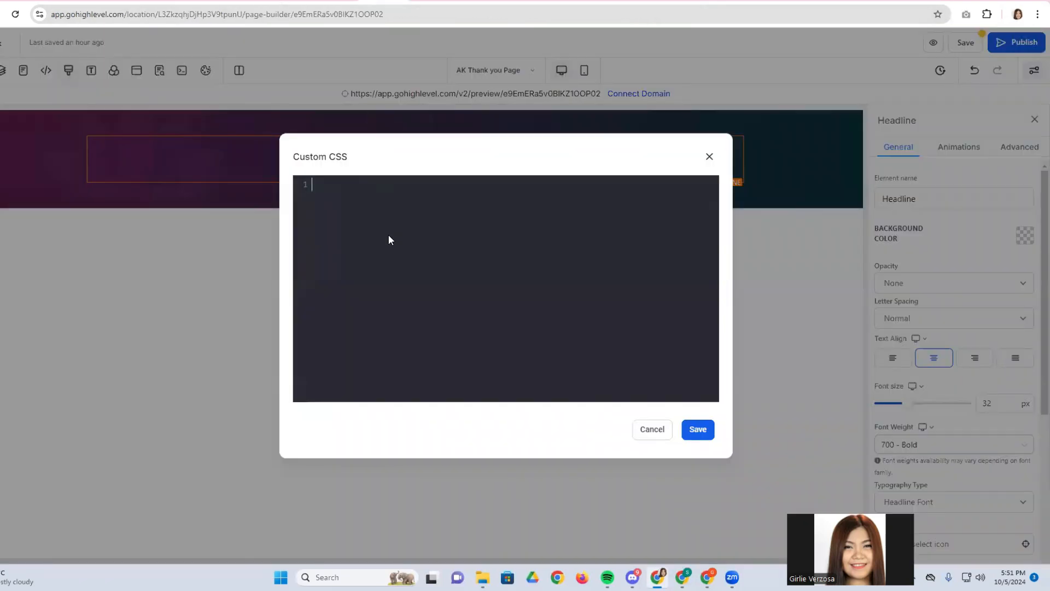
key("ctrl+v")
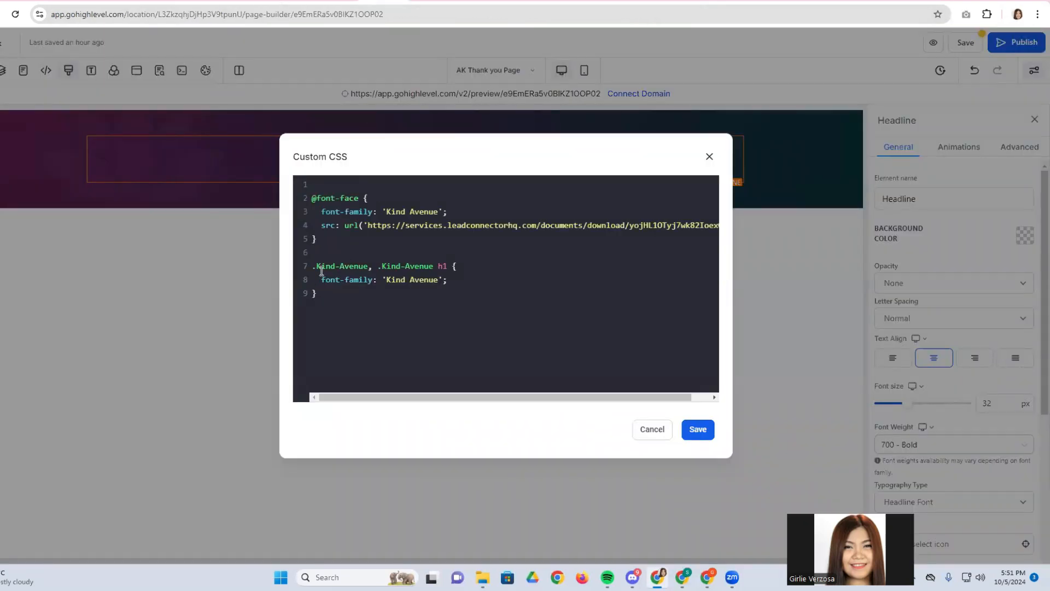
left_click_drag(314, 266, 364, 267)
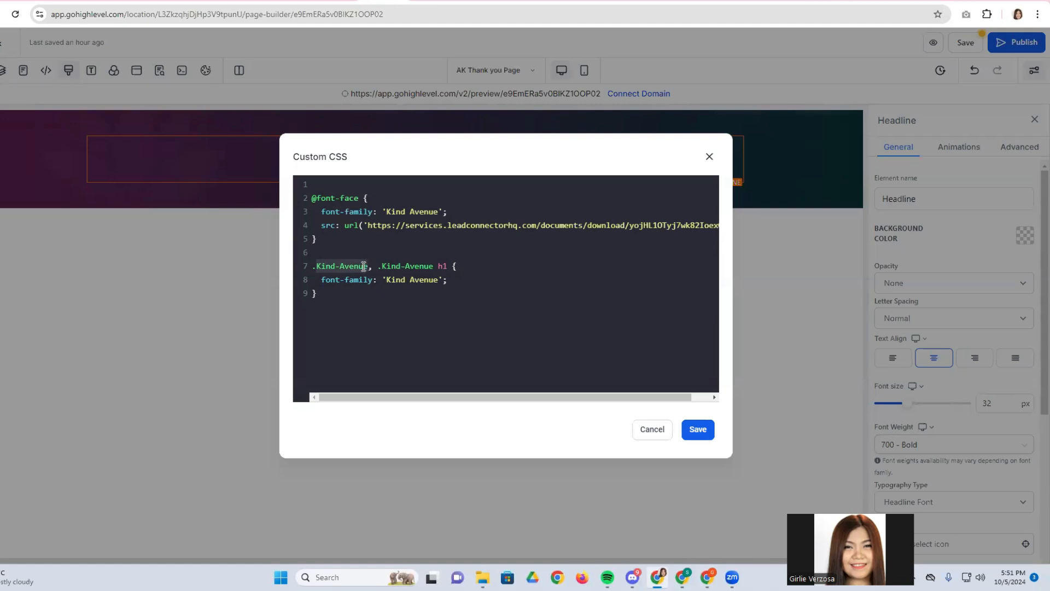
left_click(696, 432)
Assign the custom class Kind-Avenue to the headline in its advanced settings.
scroll(983, 497, "down", 5)
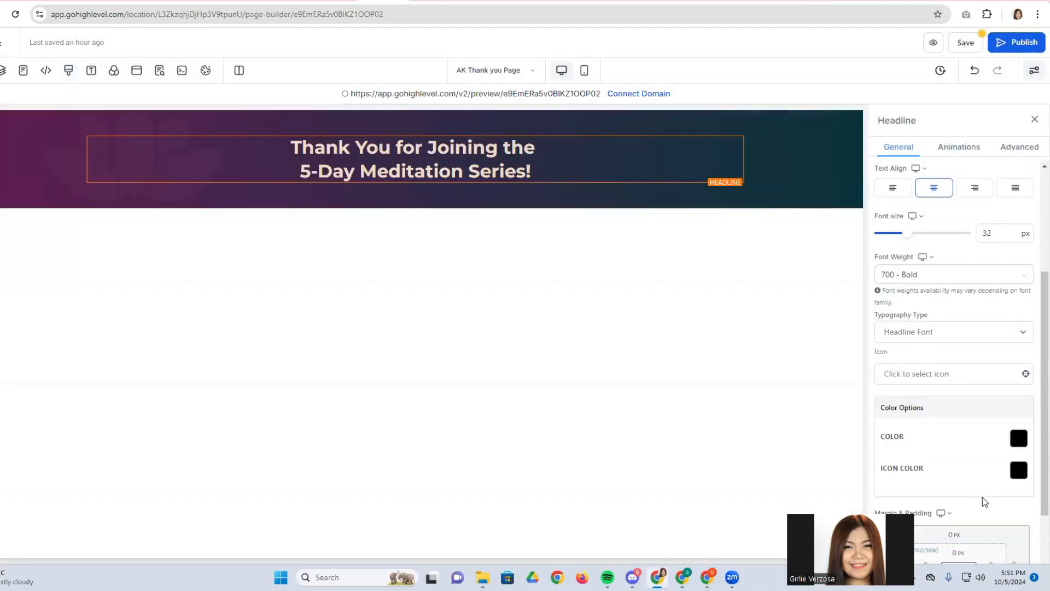
scroll(981, 497, "down", 1)
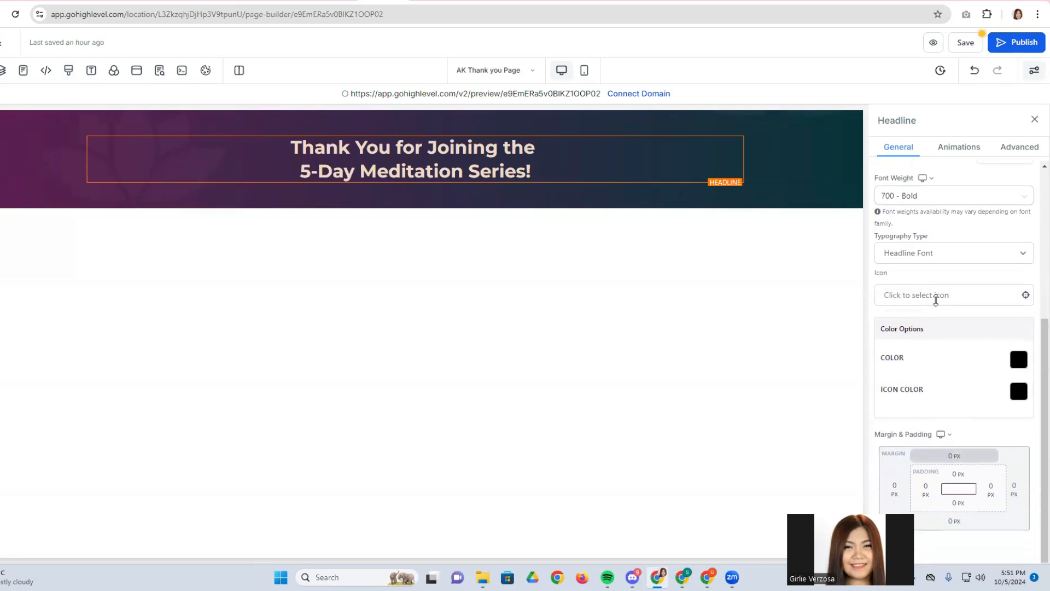
left_click(1022, 147)
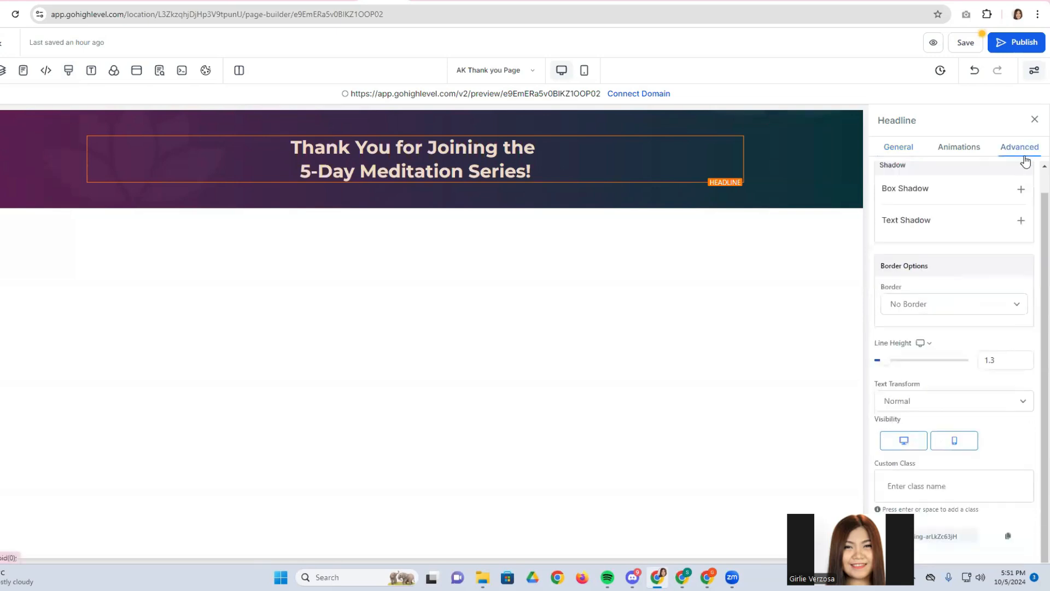
left_click(914, 484)
key("ctrl+v")
key("Return")
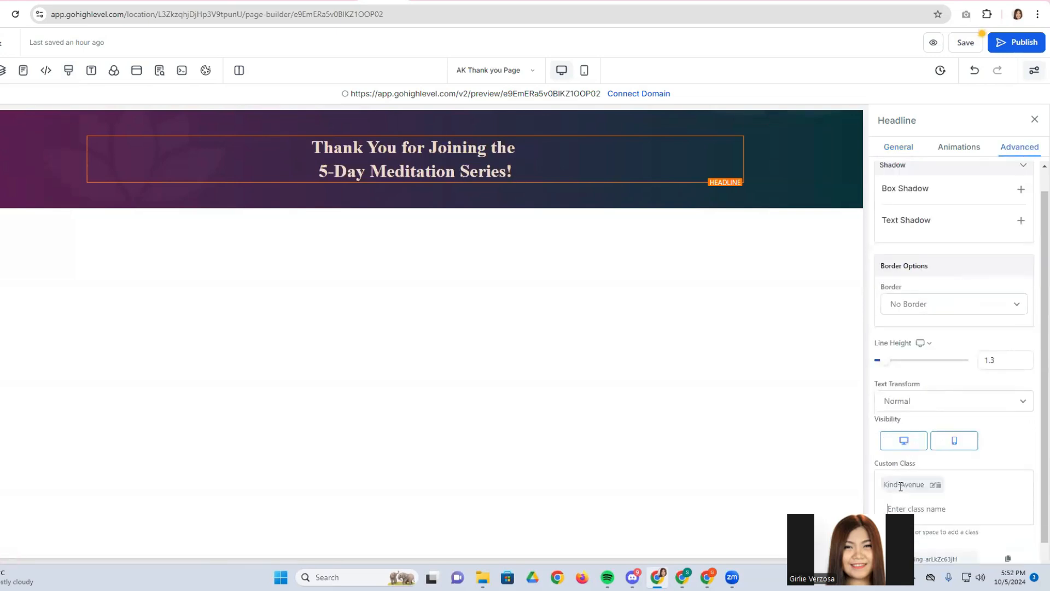
Try the headline at font weight 500 - Medium, then set it to 400 - Normal.
scroll(943, 347, "up", 1)
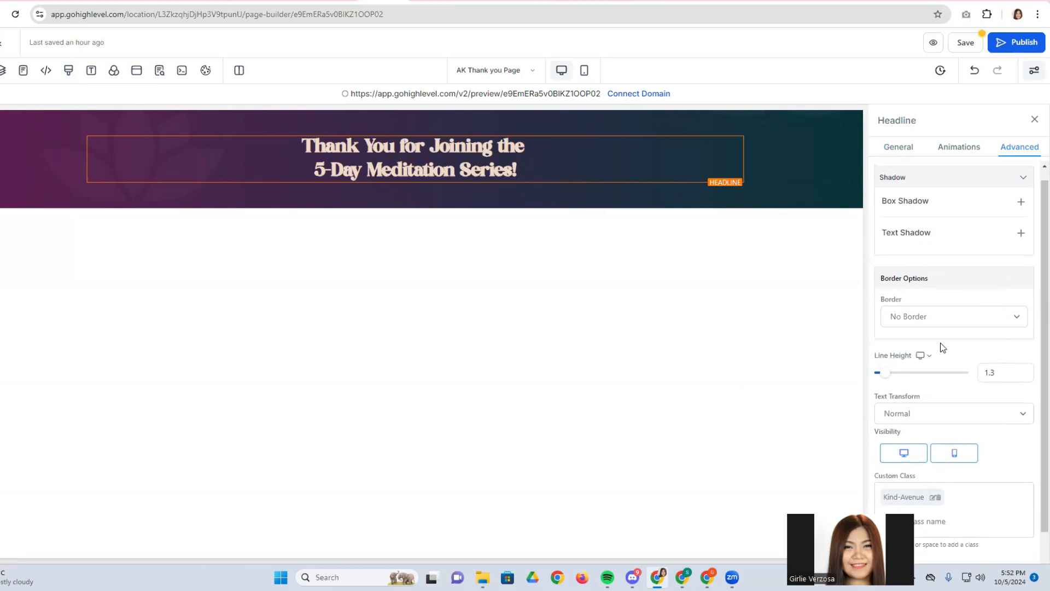
scroll(941, 353, "up", 1)
left_click(900, 148)
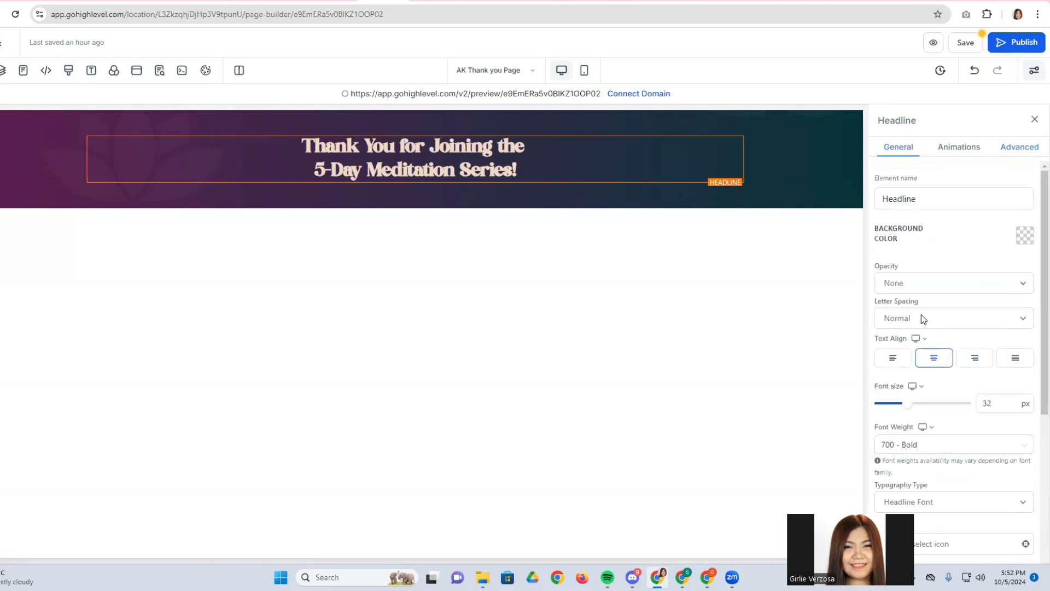
left_click(937, 445)
left_click(916, 375)
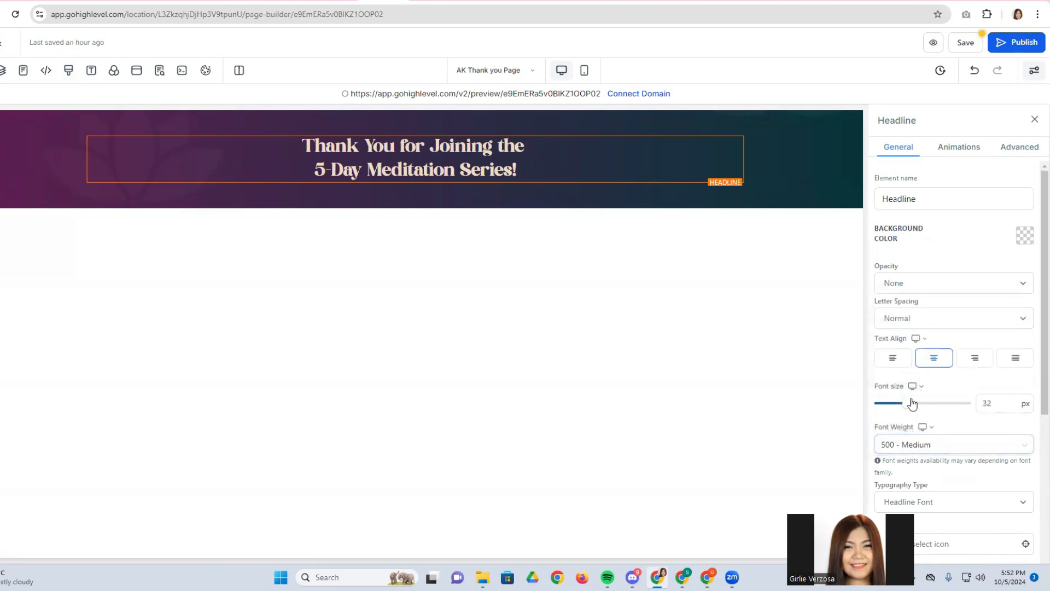
left_click(921, 443)
left_click(912, 356)
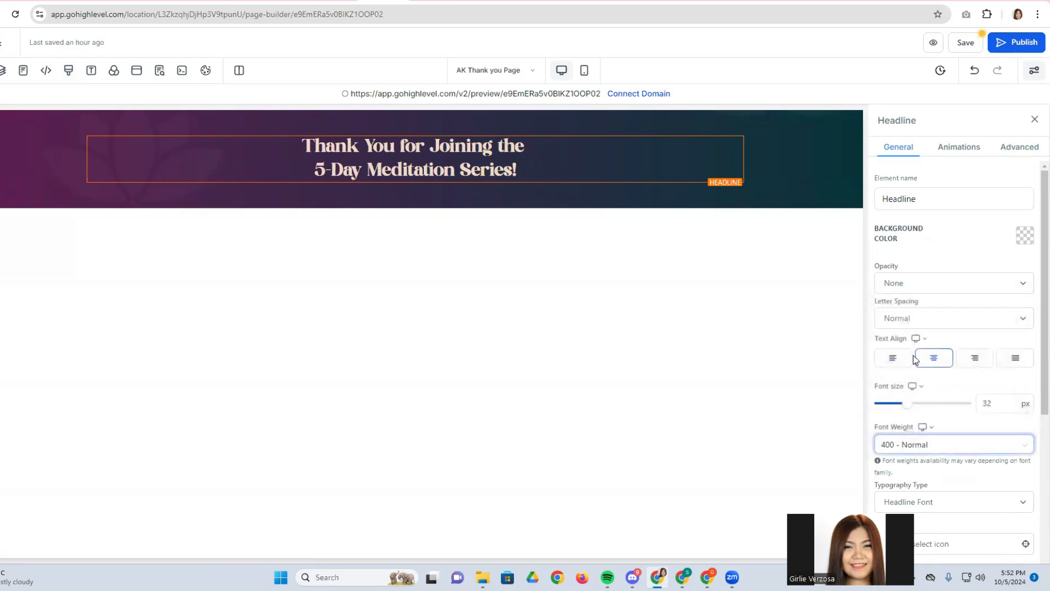
Set the line height of the two-line headline to 1.
left_click(475, 211)
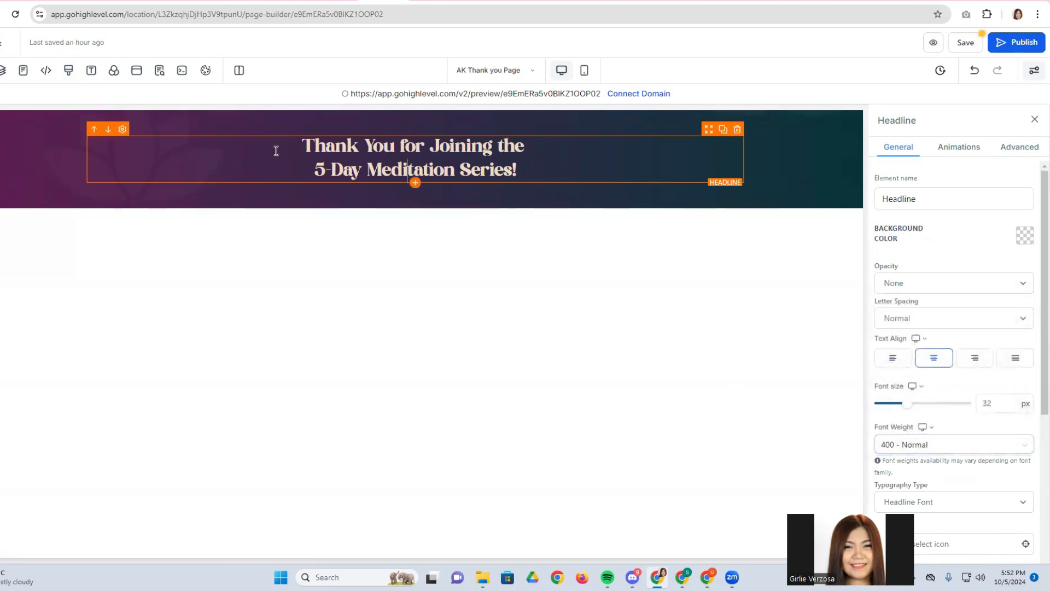
left_click_drag(301, 147, 519, 171)
left_click(1019, 146)
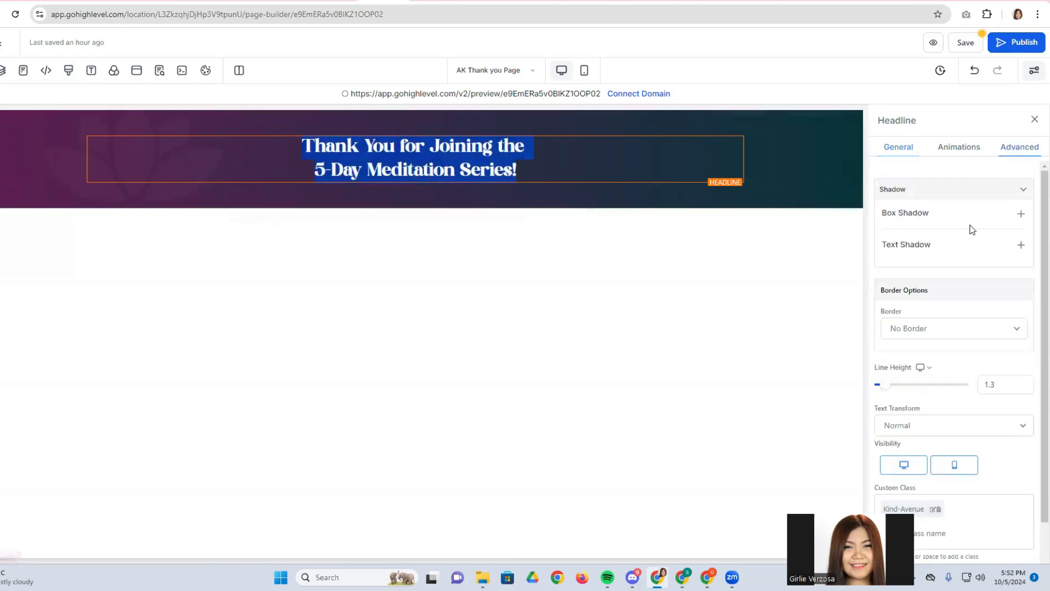
left_click_drag(999, 382, 943, 391)
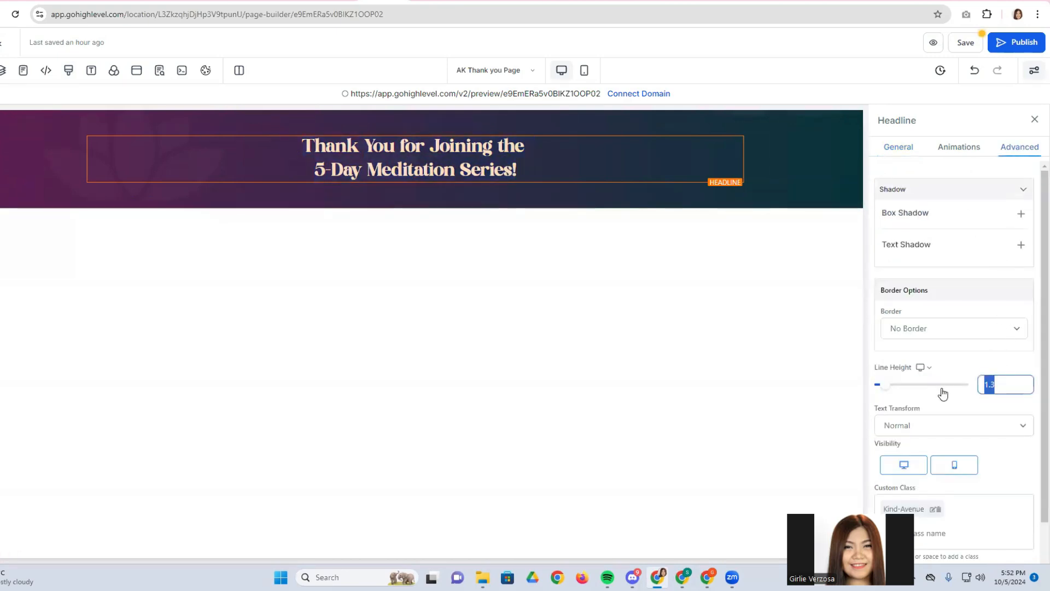
type("1")
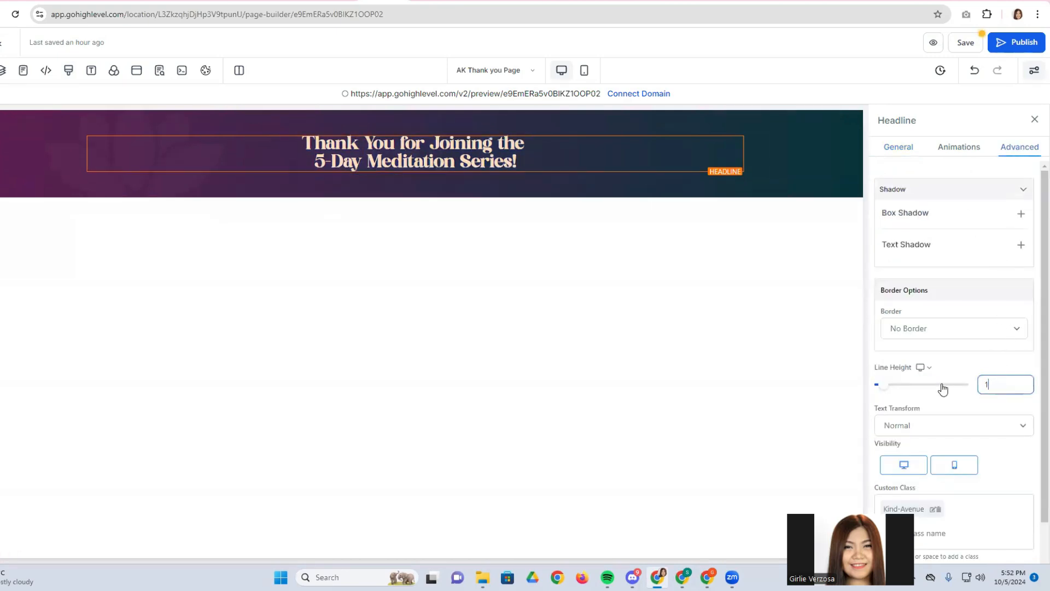
Increase the headline's font size to 52 px.
left_click_drag(302, 141, 292, 119)
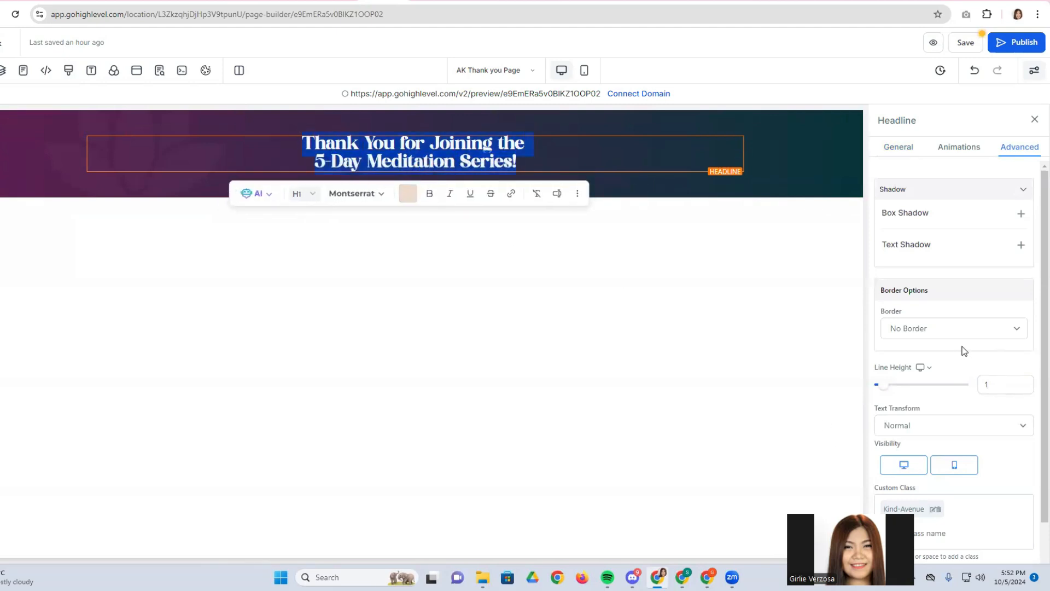
left_click(900, 147)
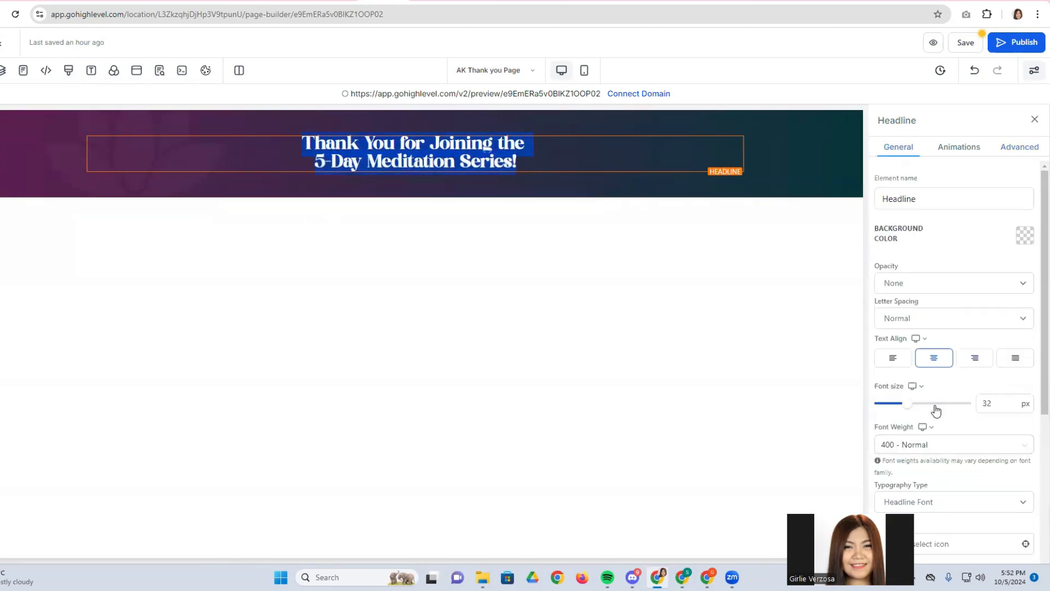
mouse_move(930, 411)
left_click(917, 405)
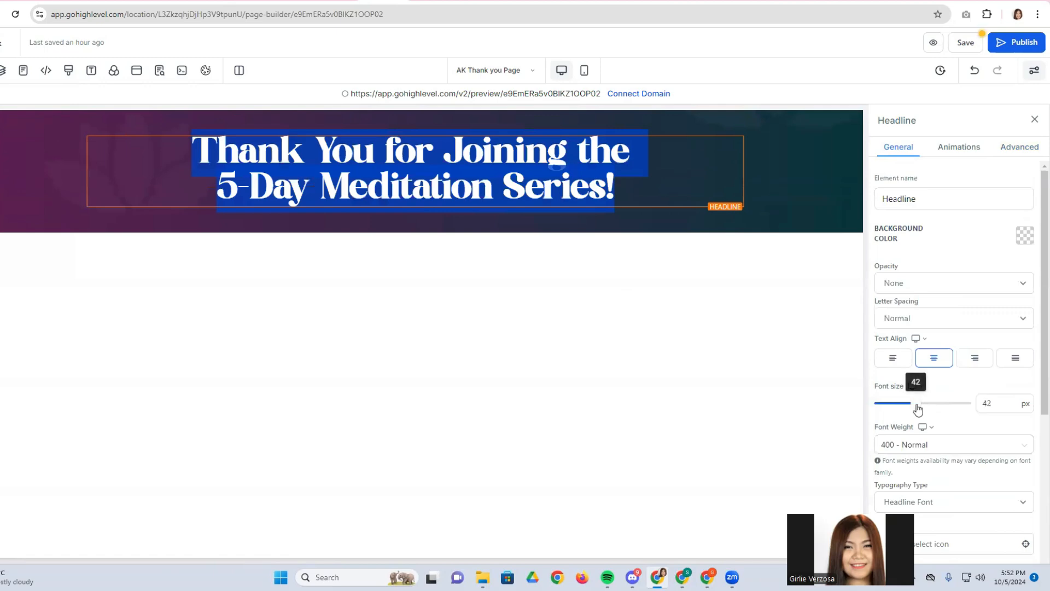
left_click_drag(926, 404, 928, 404)
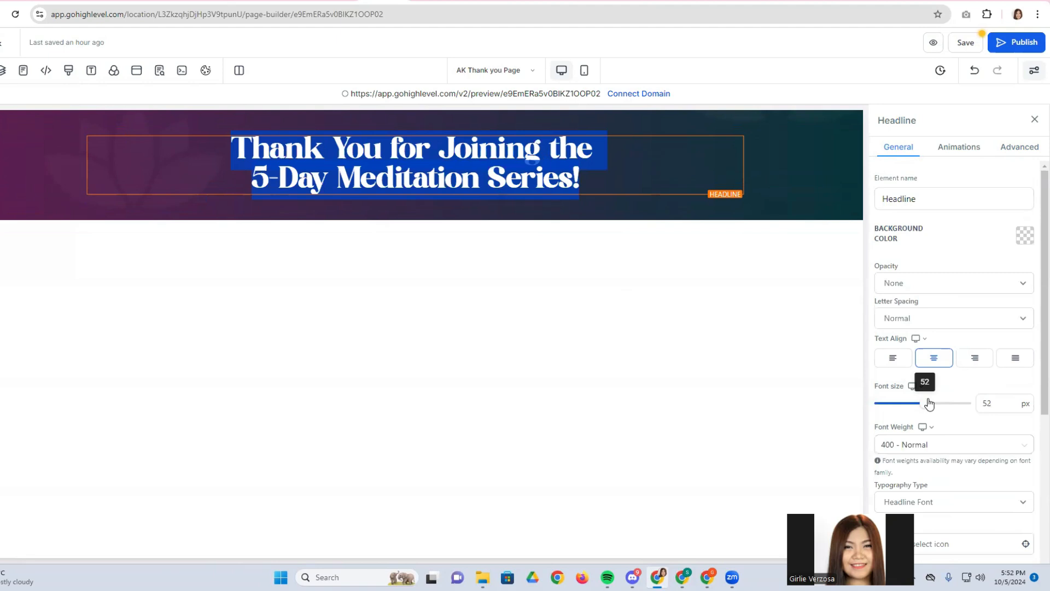
left_click(388, 404)
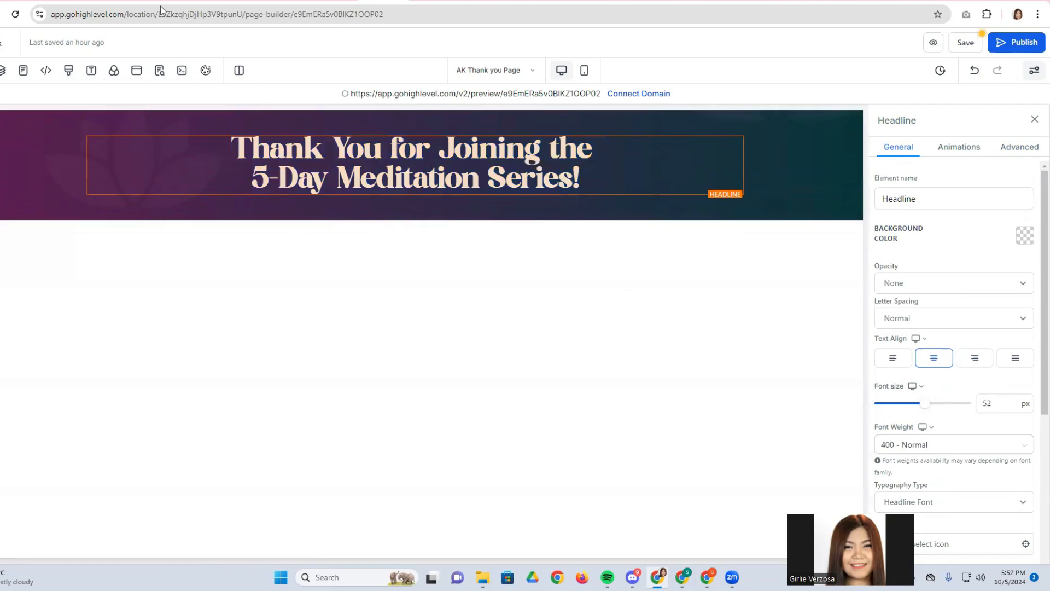
Switch to the Canva design and copy the subheading "Your journey to a calmer, more focused mindset starts now!".
left_click(230, 1)
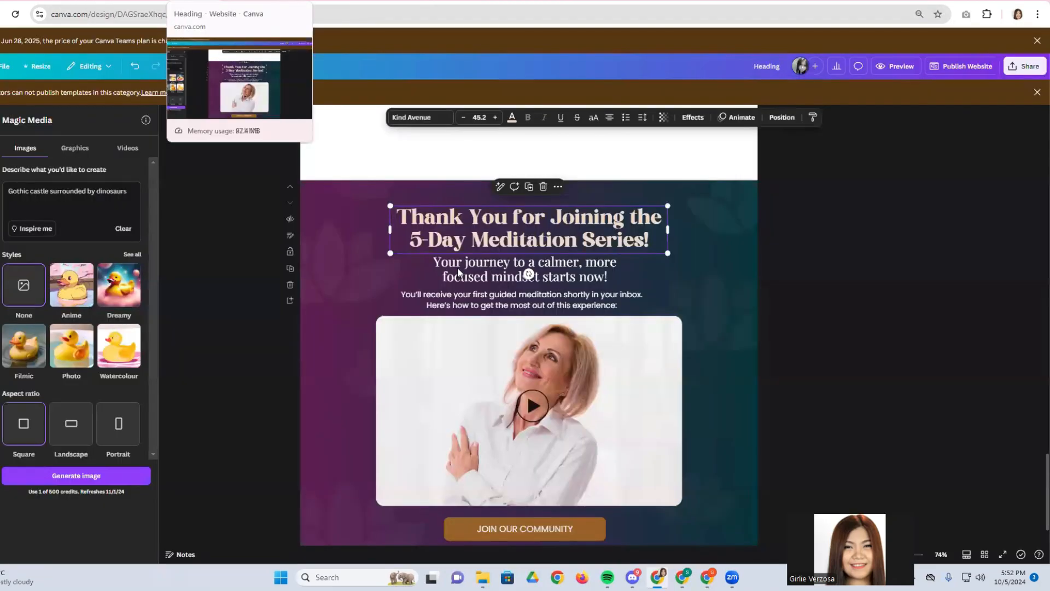
right_click(457, 268)
left_click(474, 338)
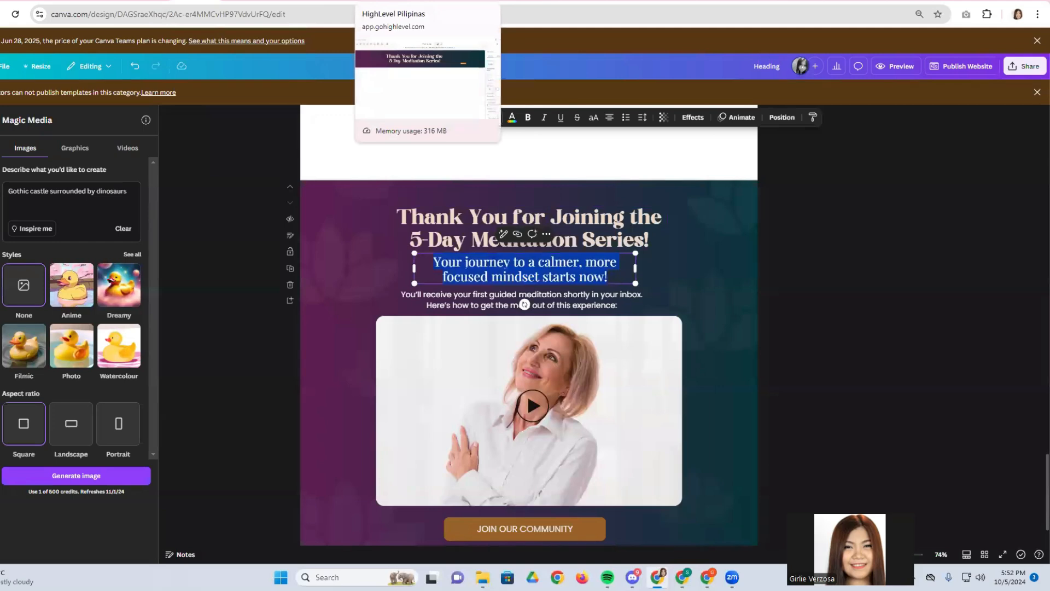
Return to the HighLevel page builder and add a Sub Headline element below the headline.
left_click(394, 1)
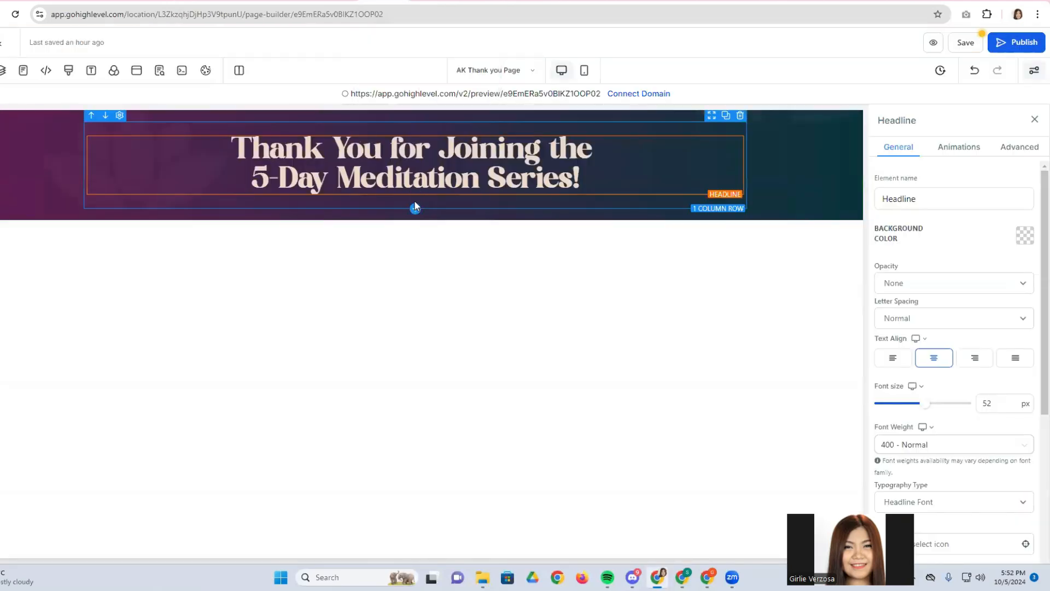
left_click(415, 195)
left_click_drag(167, 230, 408, 226)
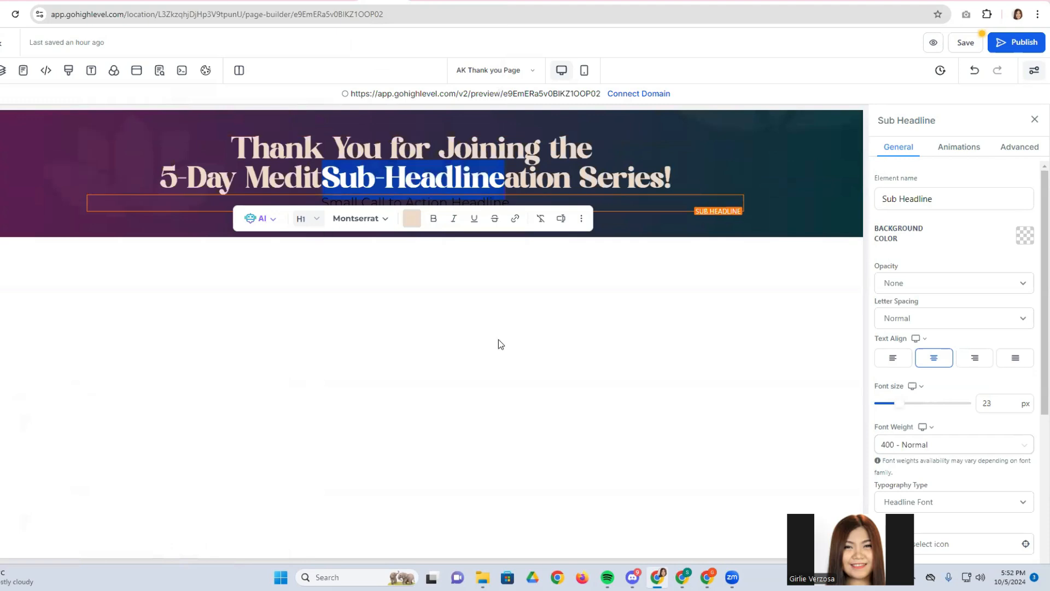
Replace the sub-headline's placeholder text with the copied subheading and remove the empty line above it.
triple_click(397, 200)
right_click(397, 207)
left_click(414, 274)
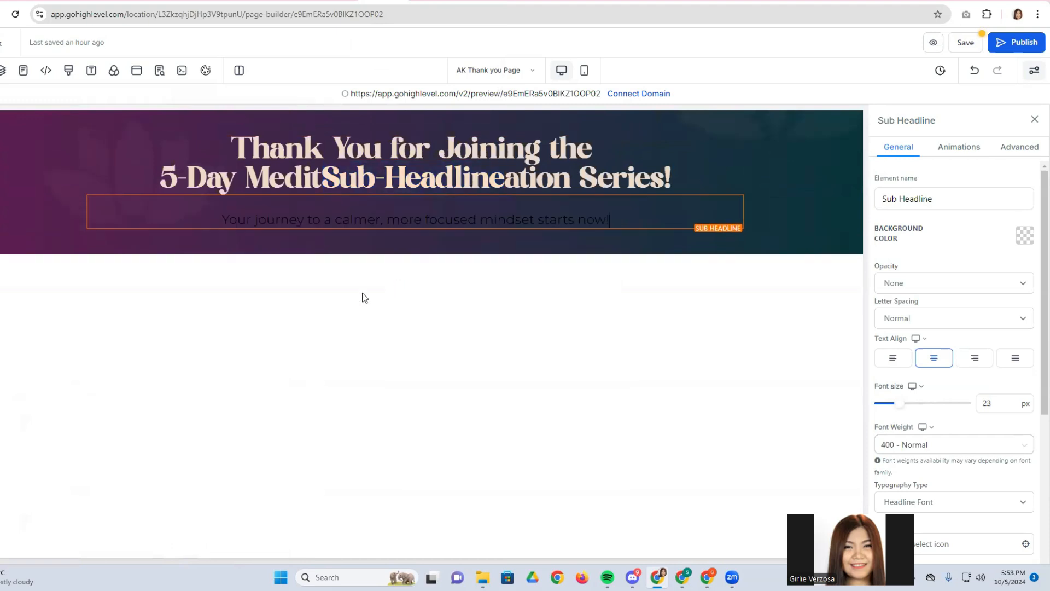
left_click(223, 222)
key("BackSpace")
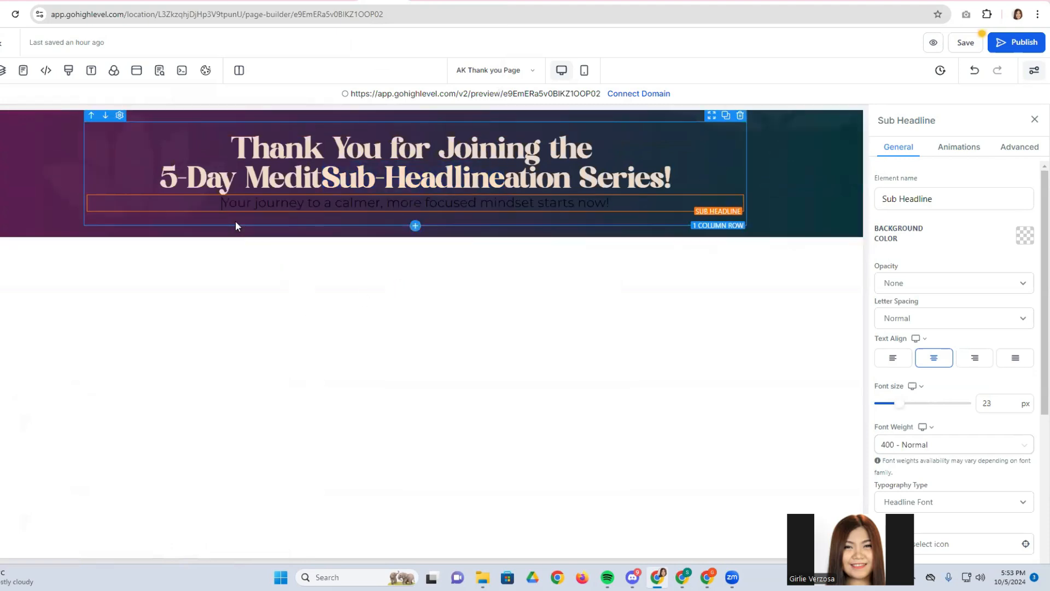
Set the font of the sub-headline text to Playfair Display.
left_click(283, 207)
triple_click(283, 207)
left_click(360, 230)
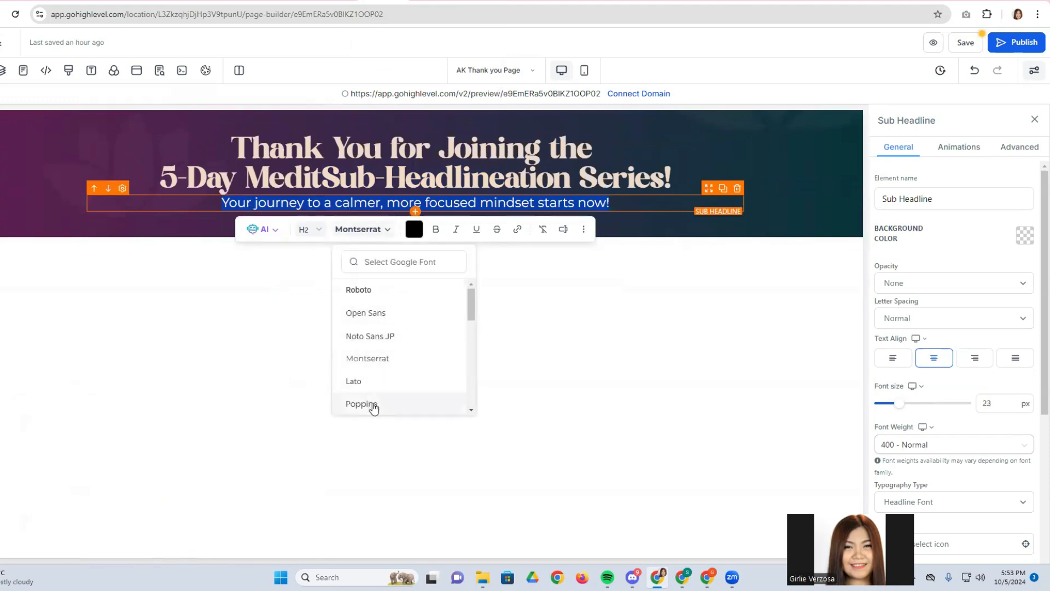
left_click(408, 257)
type("Pla")
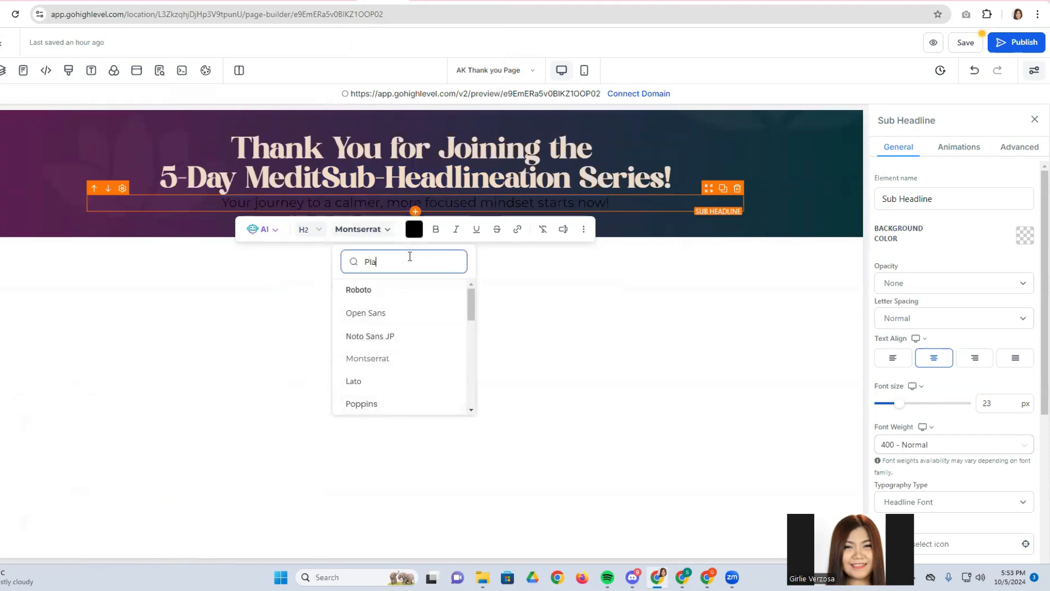
left_click(392, 289)
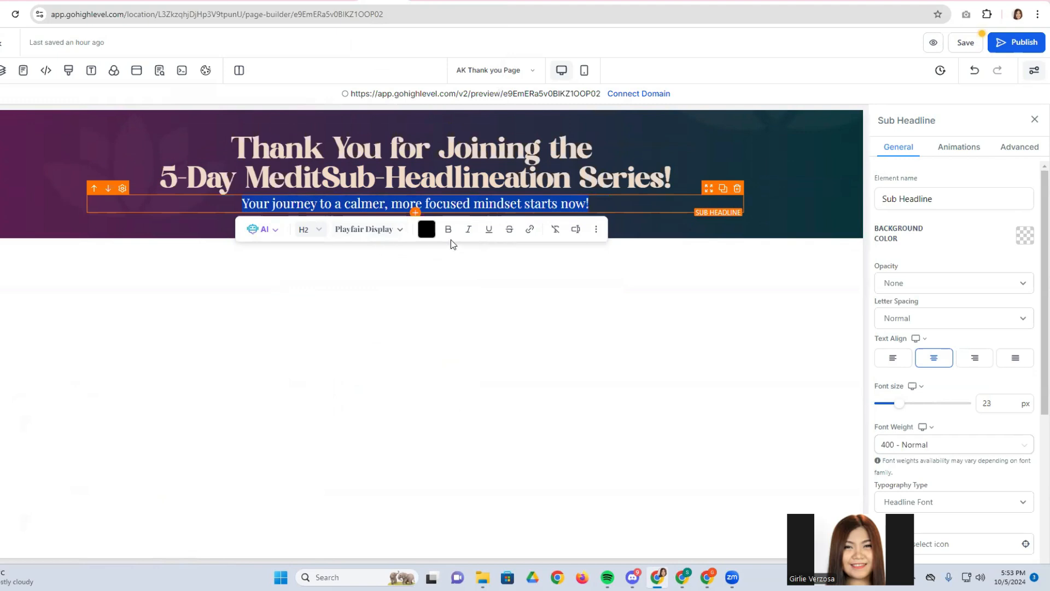
Change the sub-headline's text color to white.
left_click(428, 229)
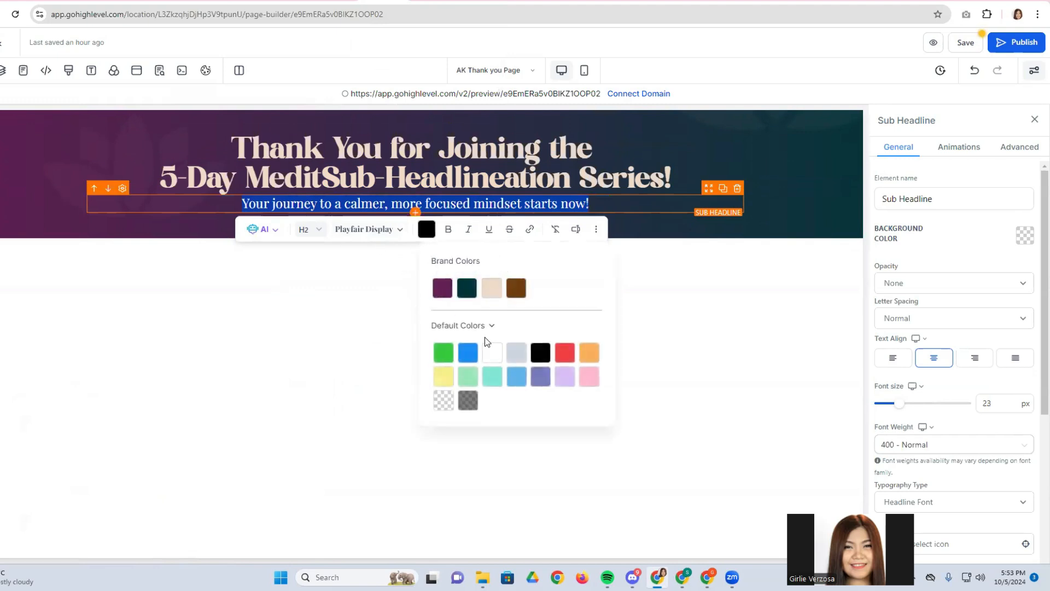
left_click(492, 351)
left_click(235, 304)
left_click(450, 204)
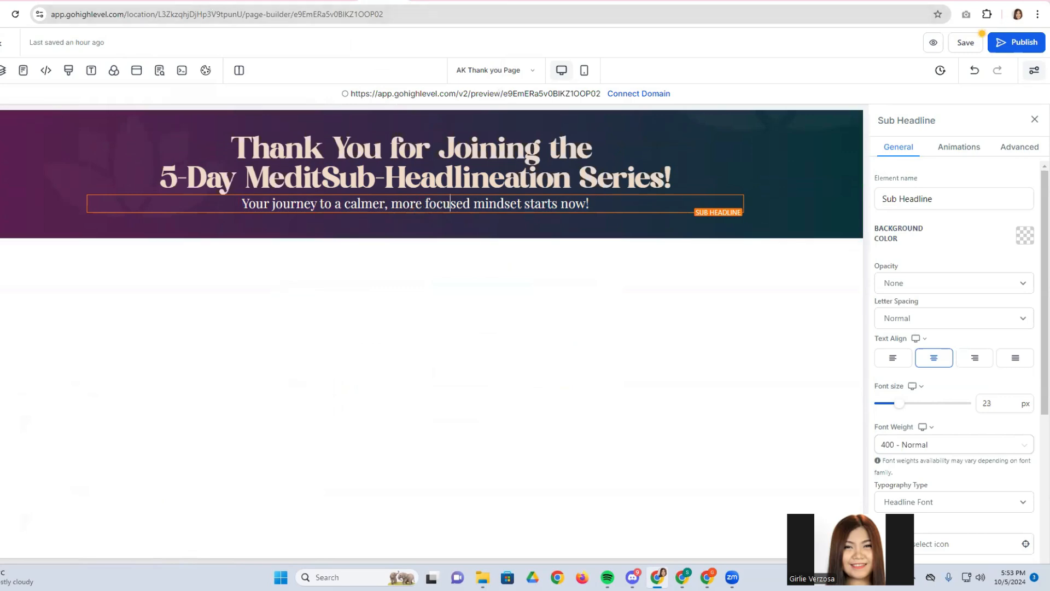
Check the Canva layout, break the HighLevel sub-headline before "focused" to match it, and set its font size to 31 px.
left_click(208, 2)
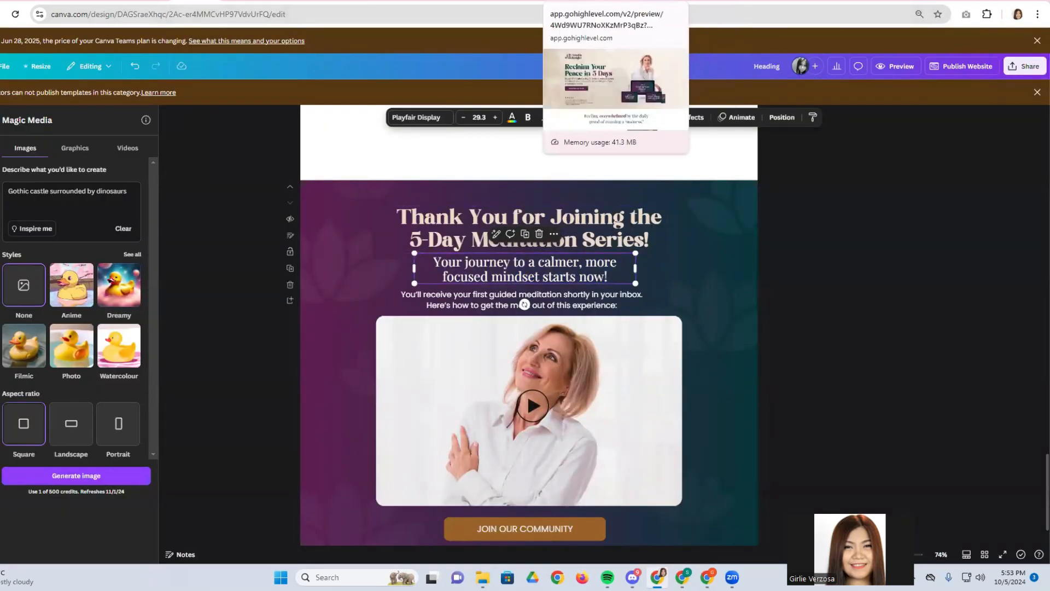
left_click(524, 2)
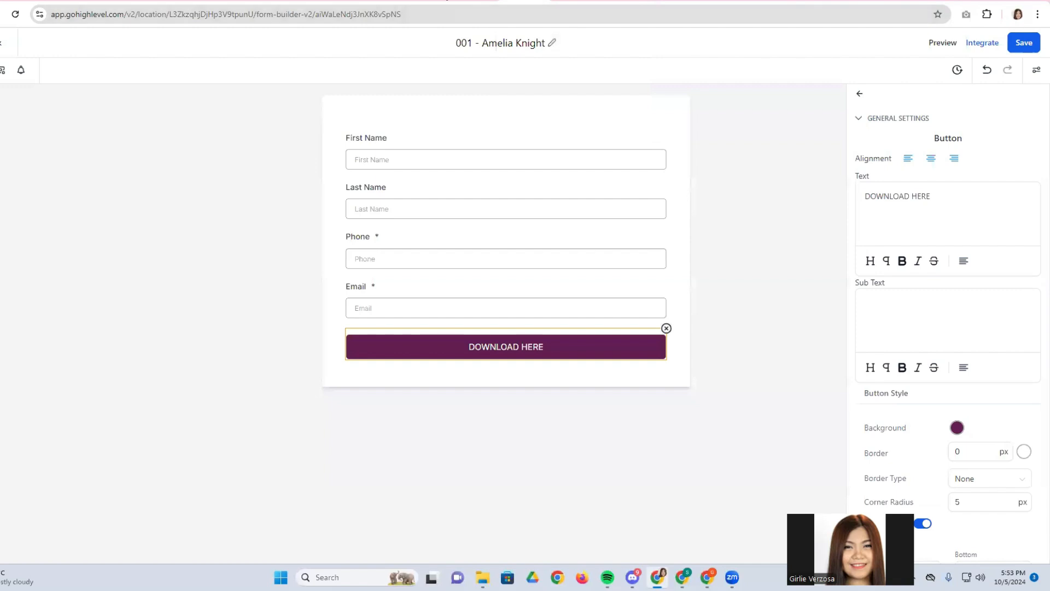
left_click(382, 1)
left_click(423, 202)
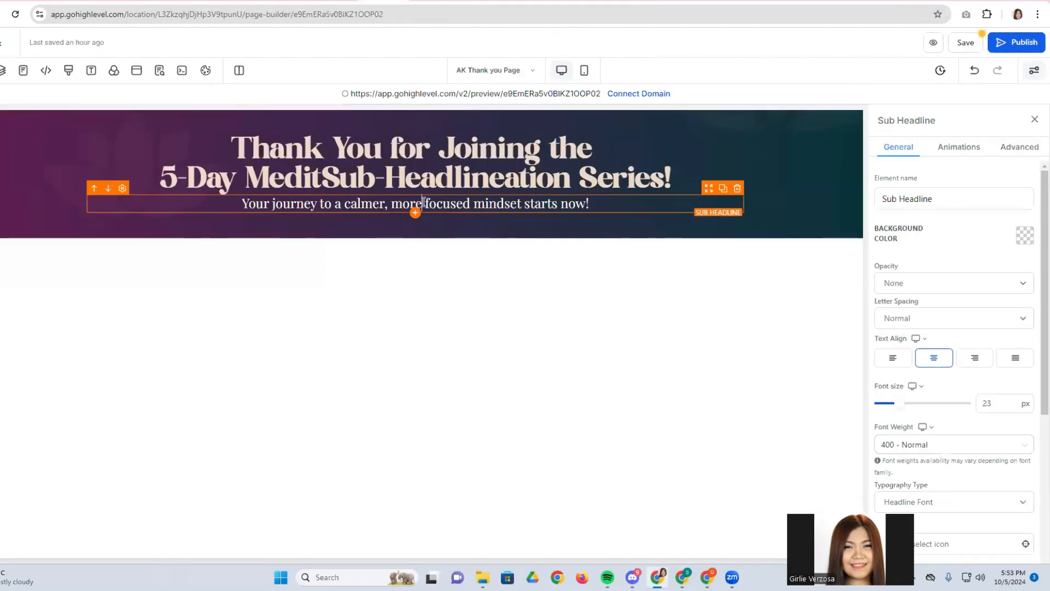
left_click_drag(327, 204, 512, 221)
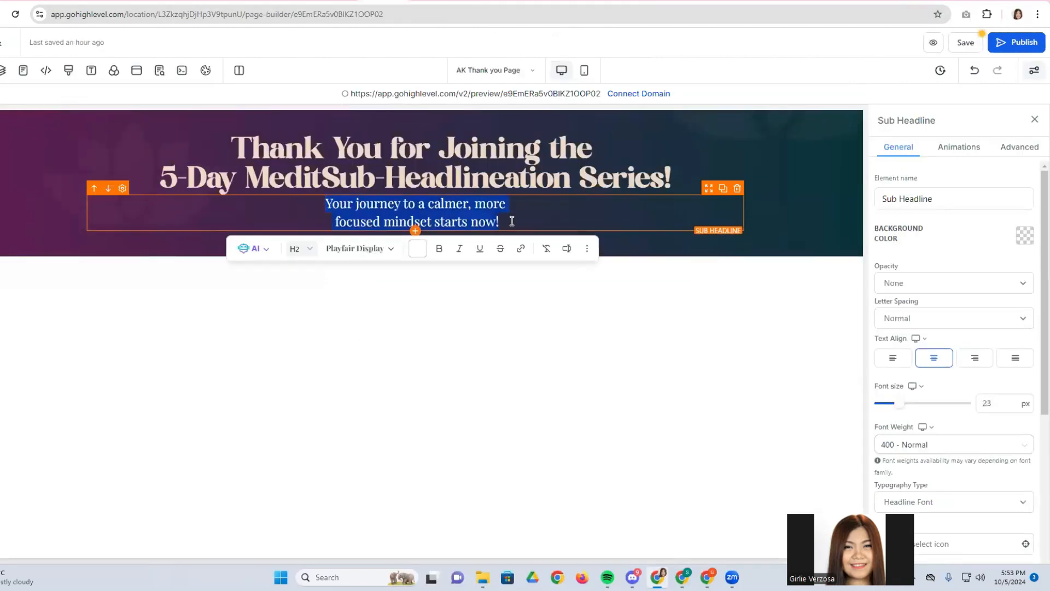
left_click(908, 405)
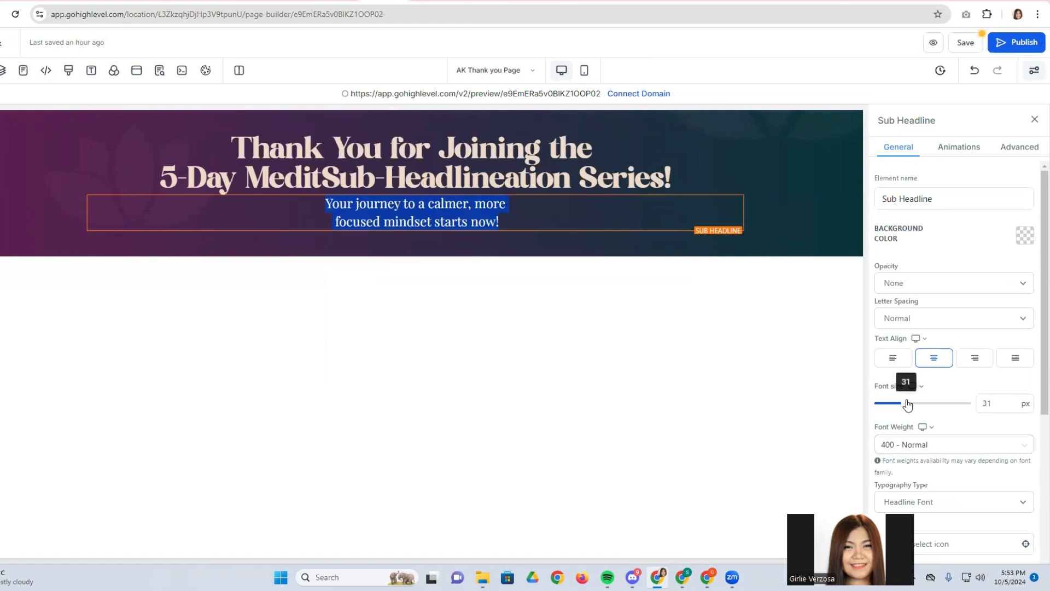
Add a Paragraph element below the sub-headline and select its placeholder text.
mouse_move(365, 235)
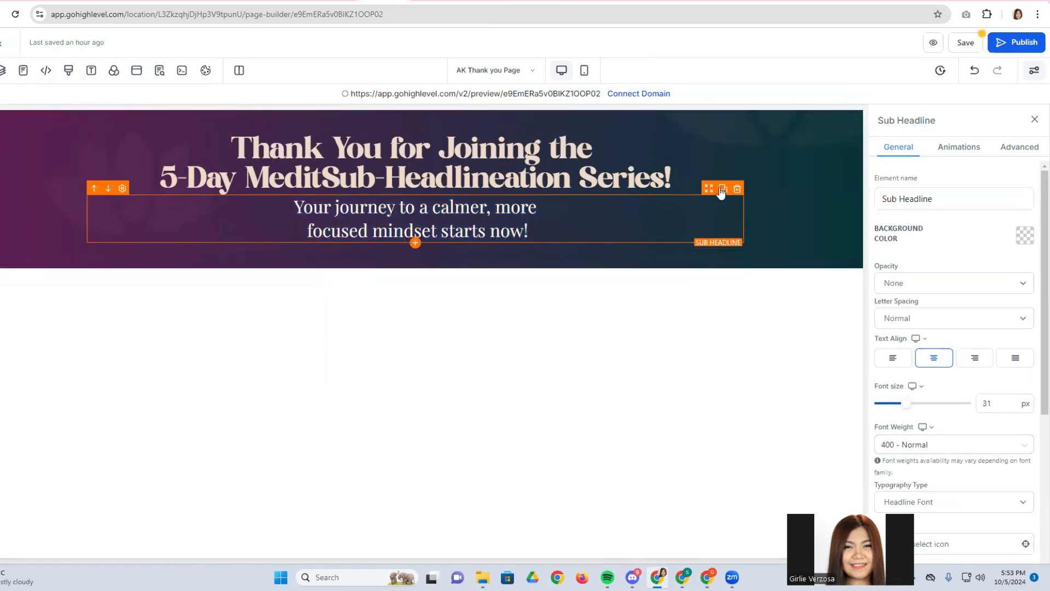
left_click(416, 242)
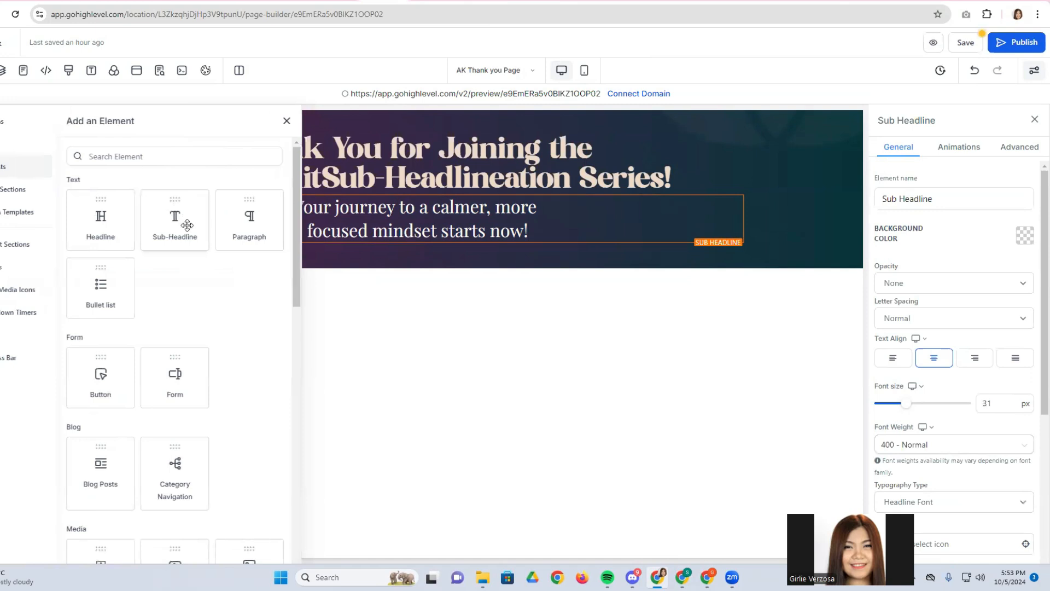
left_click_drag(230, 227, 416, 251)
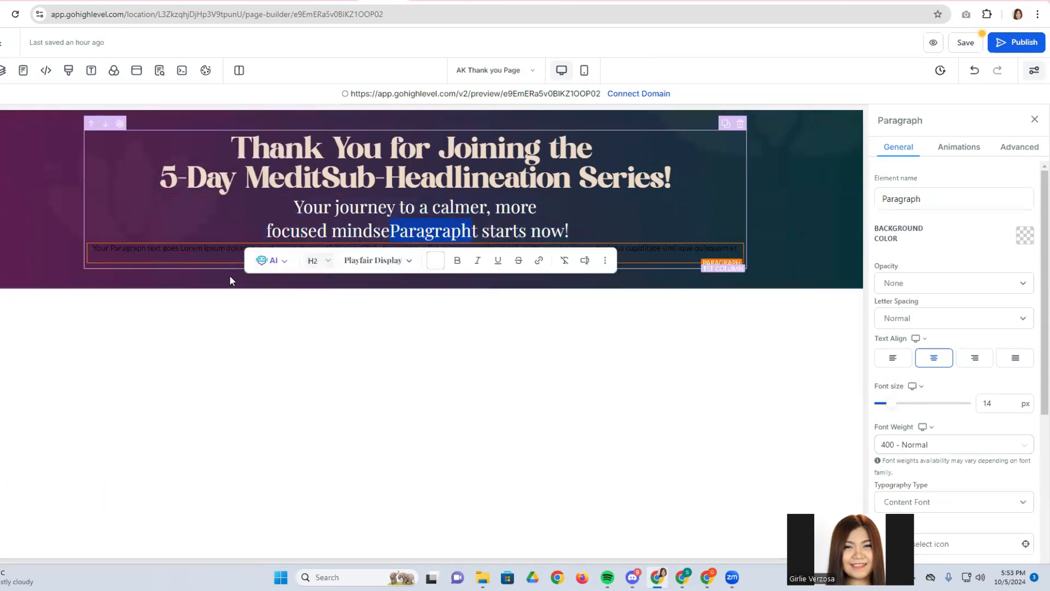
left_click(241, 261)
triple_click(258, 252)
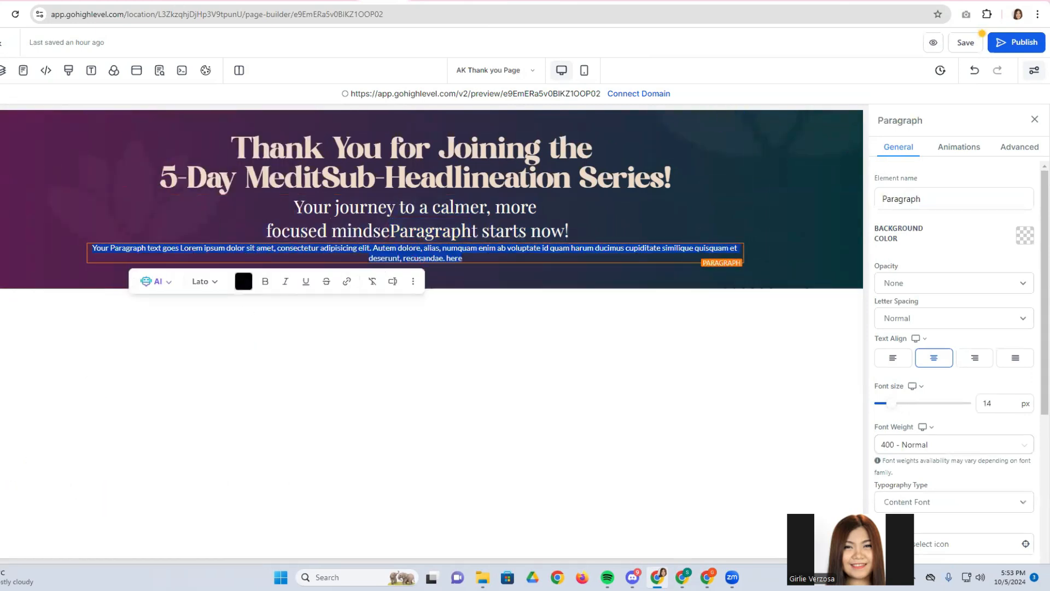
Switch to the Canva design and copy the text starting "You'll receive your first guided meditation shortly in your inbox.".
left_click(194, 1)
double_click(509, 303)
right_click(509, 302)
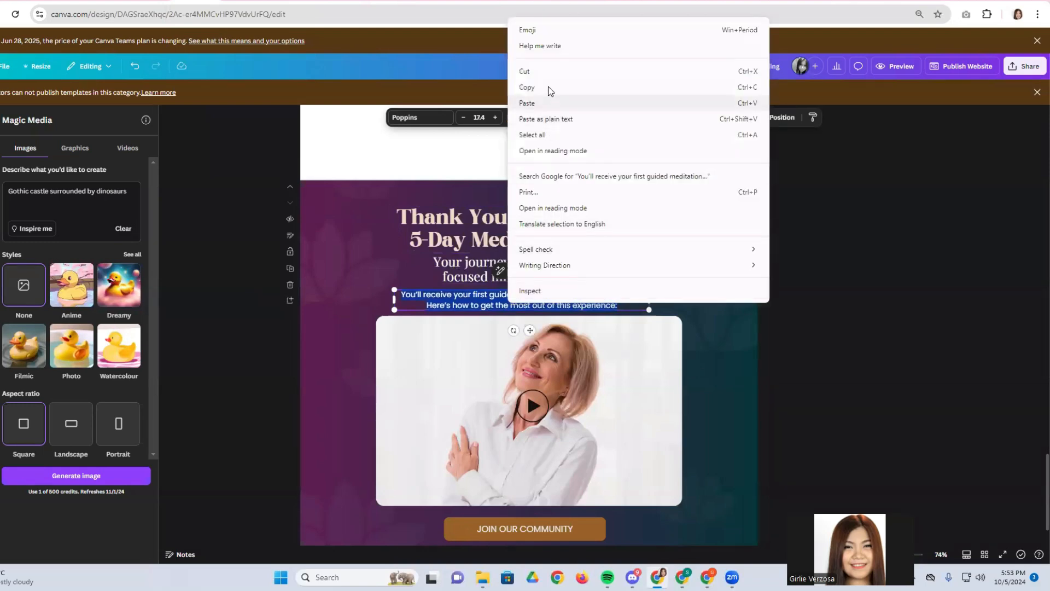
left_click(547, 87)
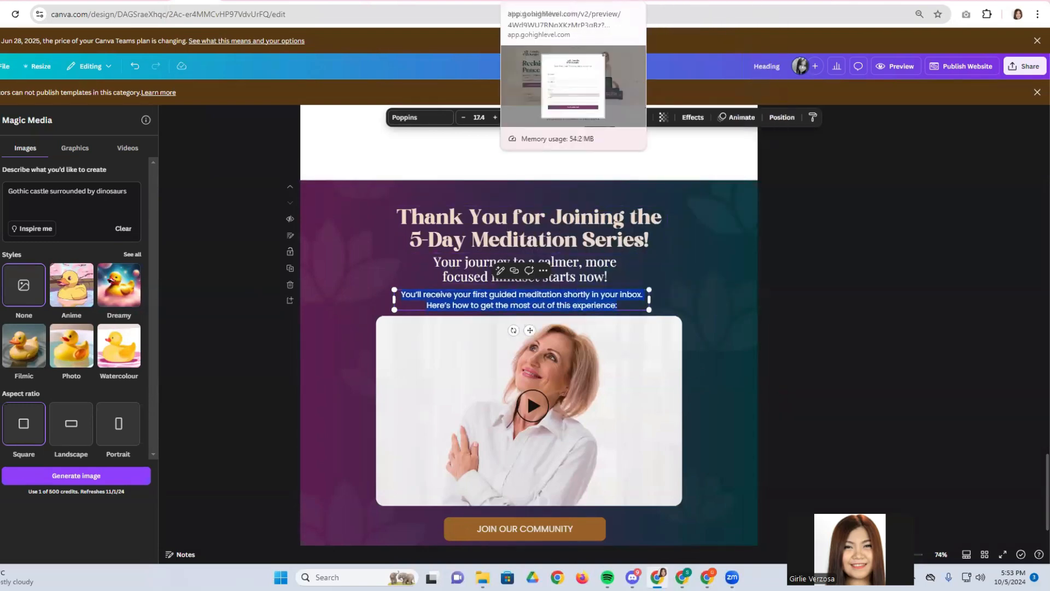
Return to the HighLevel page builder and replace the paragraph's placeholder text with the copied text.
left_click(350, 3)
right_click(398, 252)
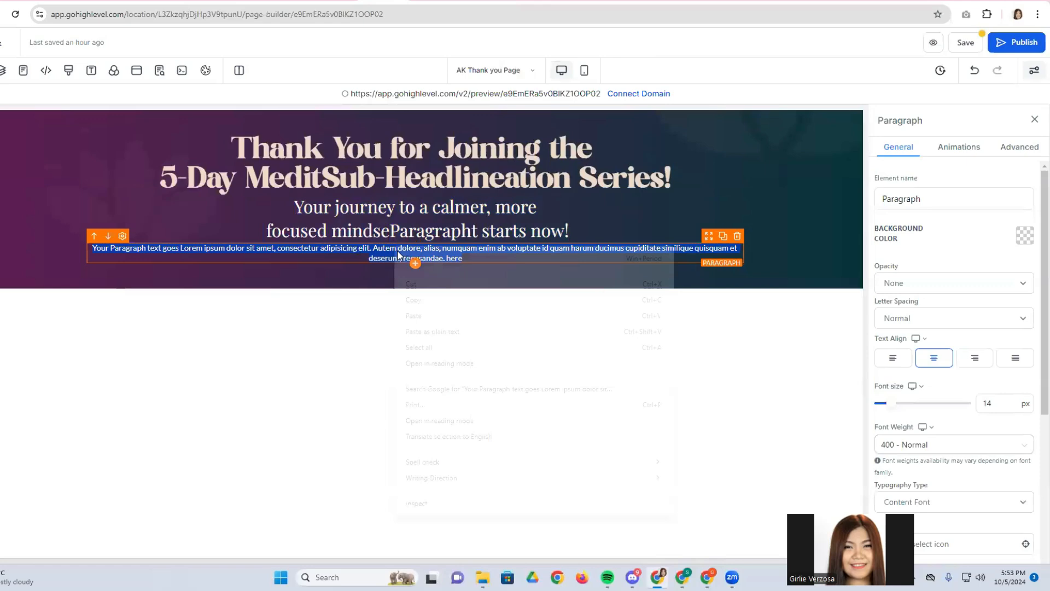
left_click(421, 317)
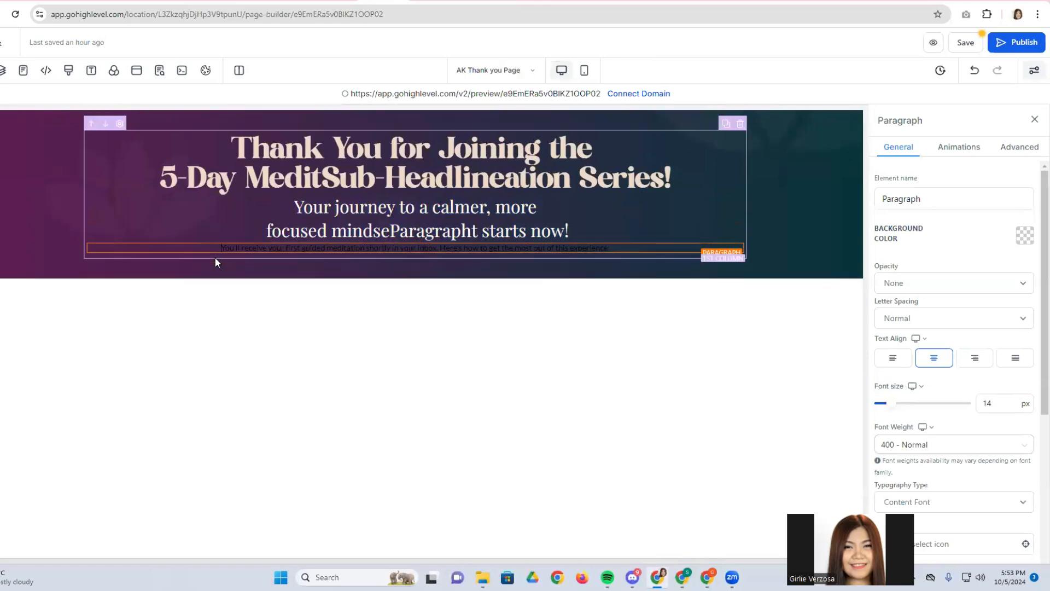
Format the paragraph text in the Poppins font with a white text color.
triple_click(251, 248)
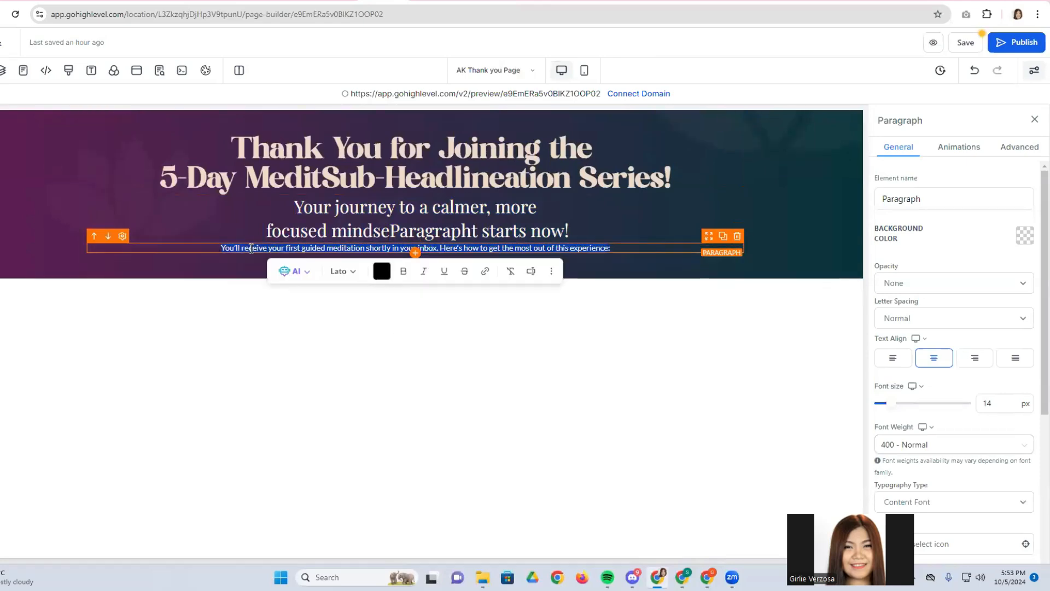
left_click(343, 272)
left_click(355, 448)
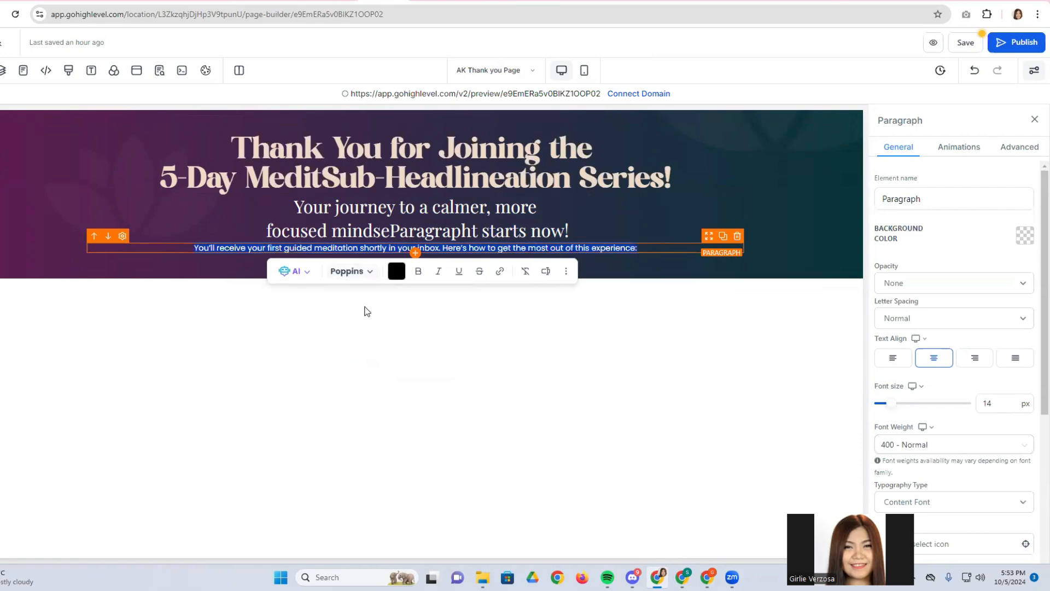
left_click(397, 270)
left_click(465, 393)
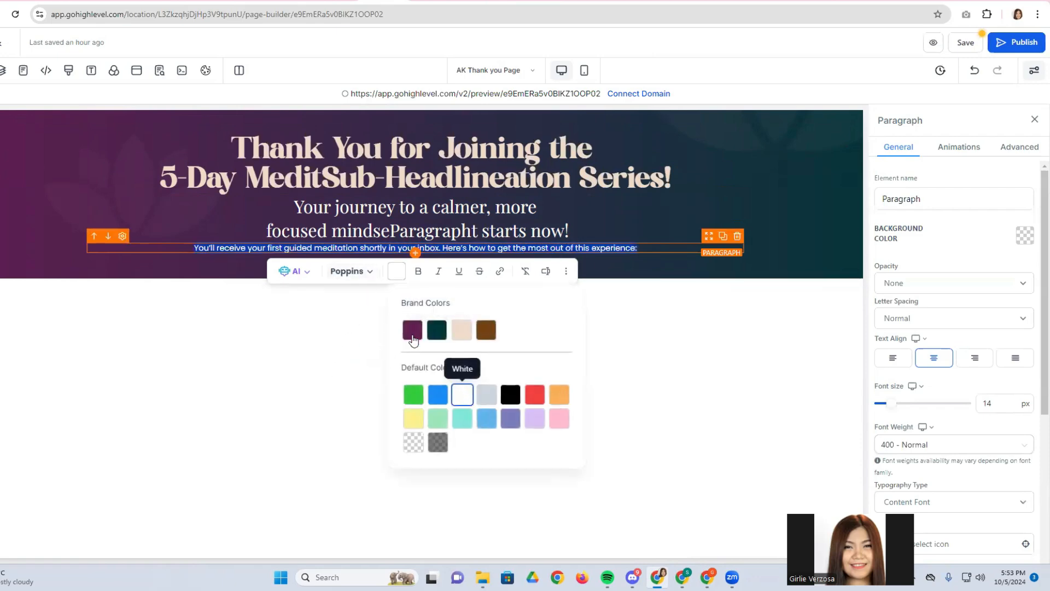
Move "Here's how to get the most out of this experience:" onto its own line in the paragraph.
left_click(446, 249)
left_click(443, 249)
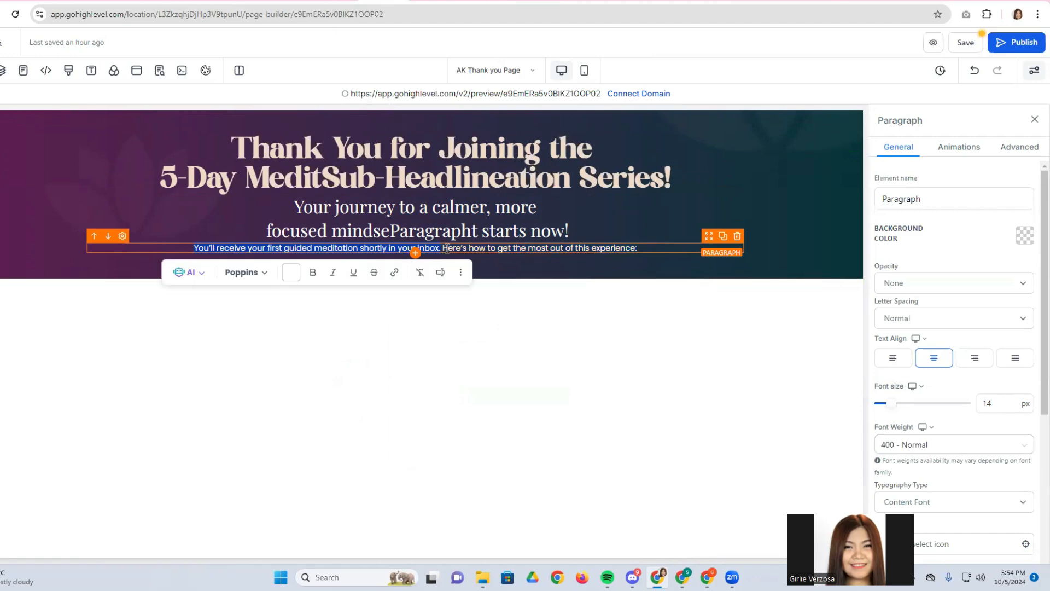
left_click(448, 248)
key("Return")
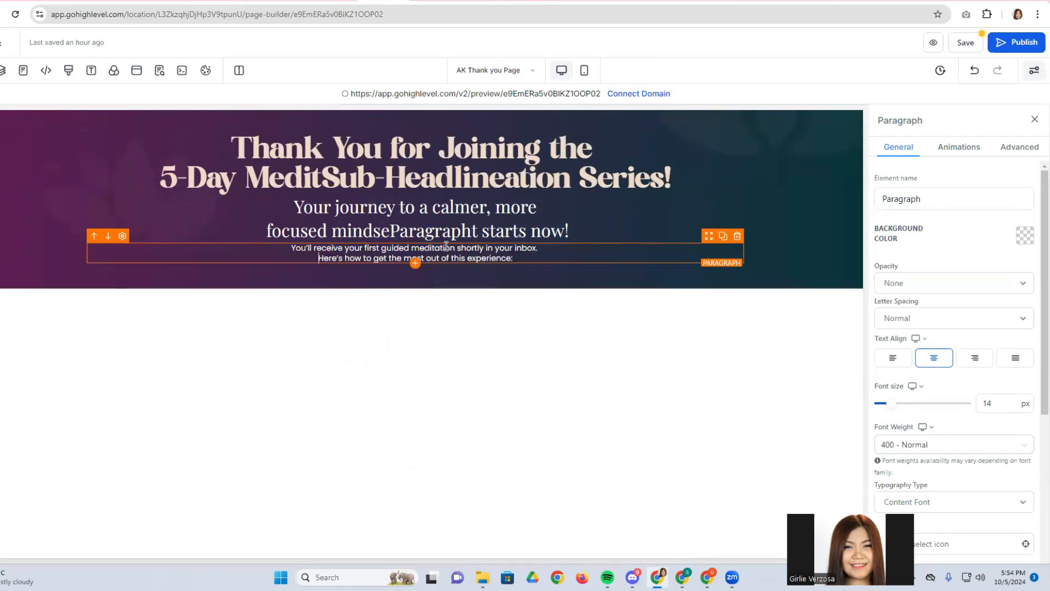
Set the whole paragraph's font size to 18 px.
key("ctrl+a")
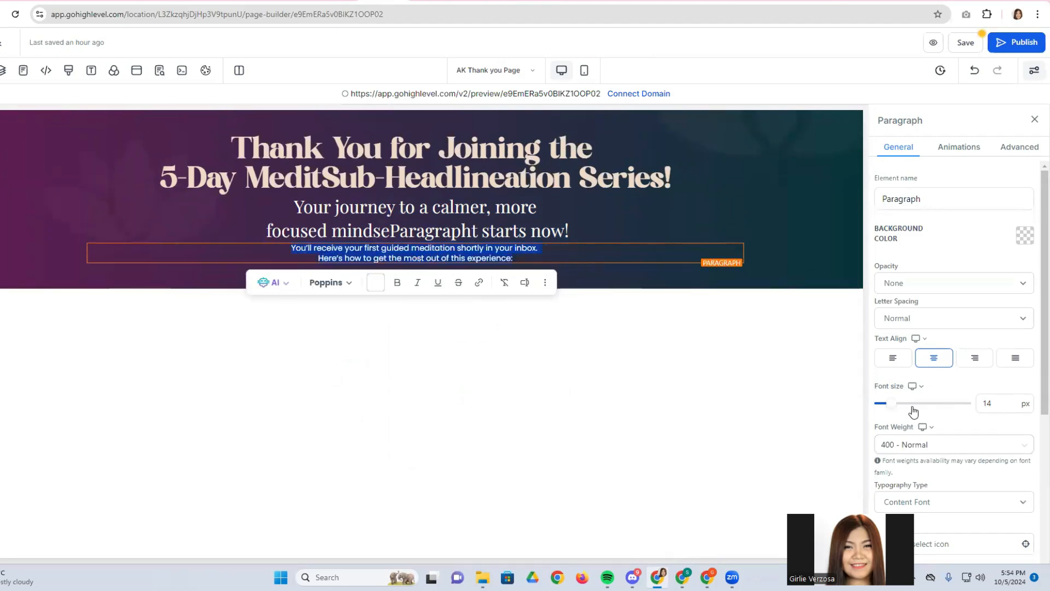
left_click(904, 406)
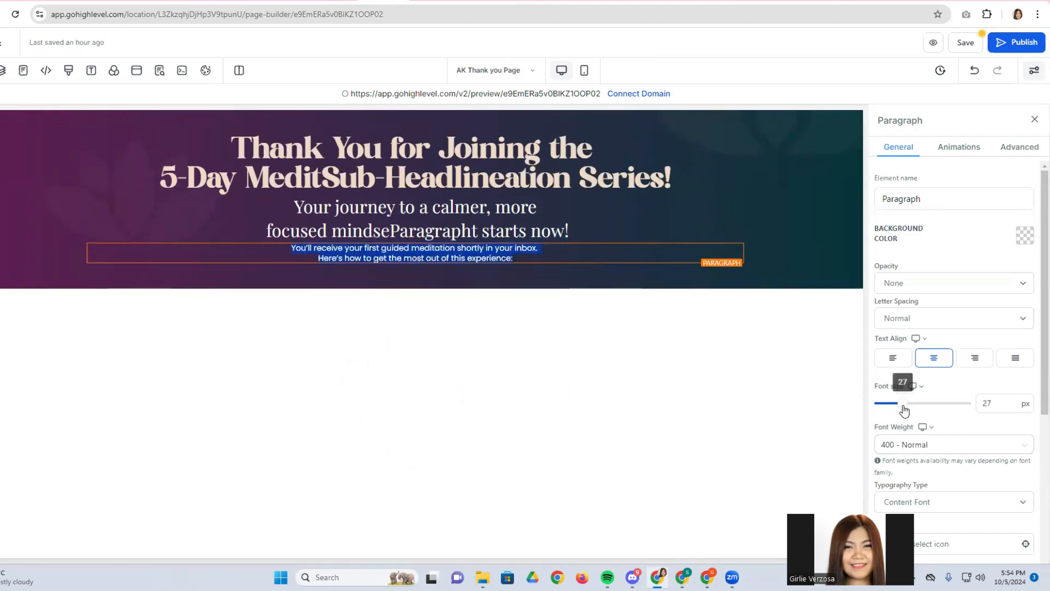
double_click(982, 403)
type("18")
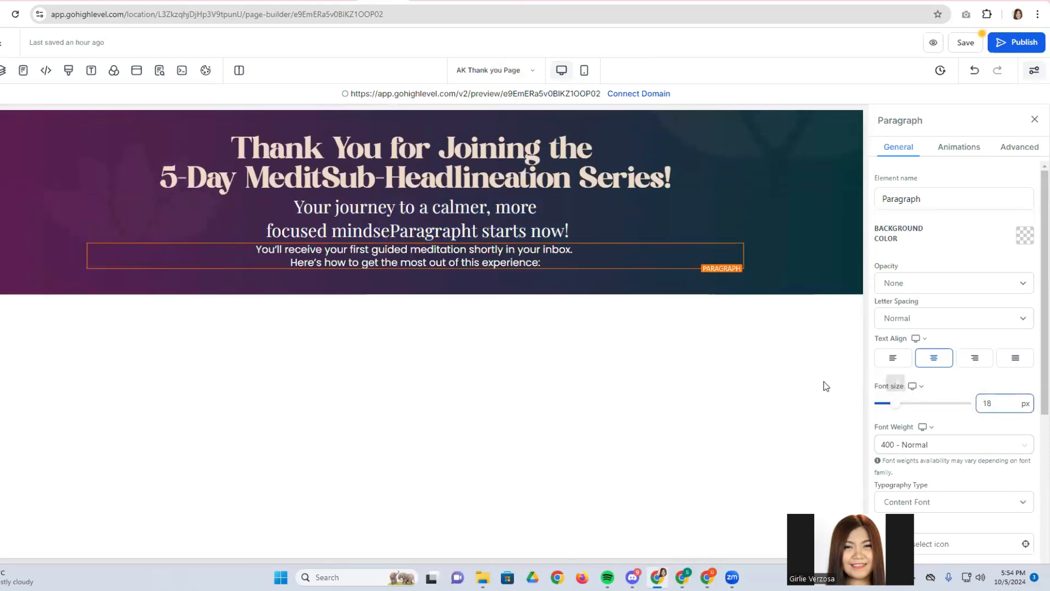
Add a Video element directly below the paragraph.
left_click(415, 272)
scroll(179, 375, "down", 3)
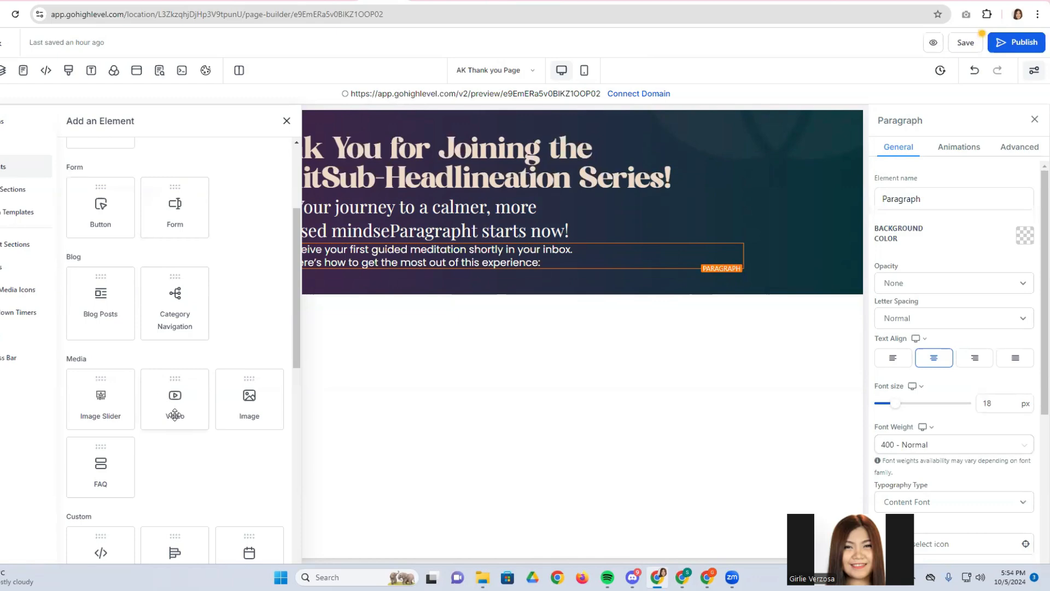
left_click_drag(171, 399, 421, 265)
scroll(411, 326, "down", 2)
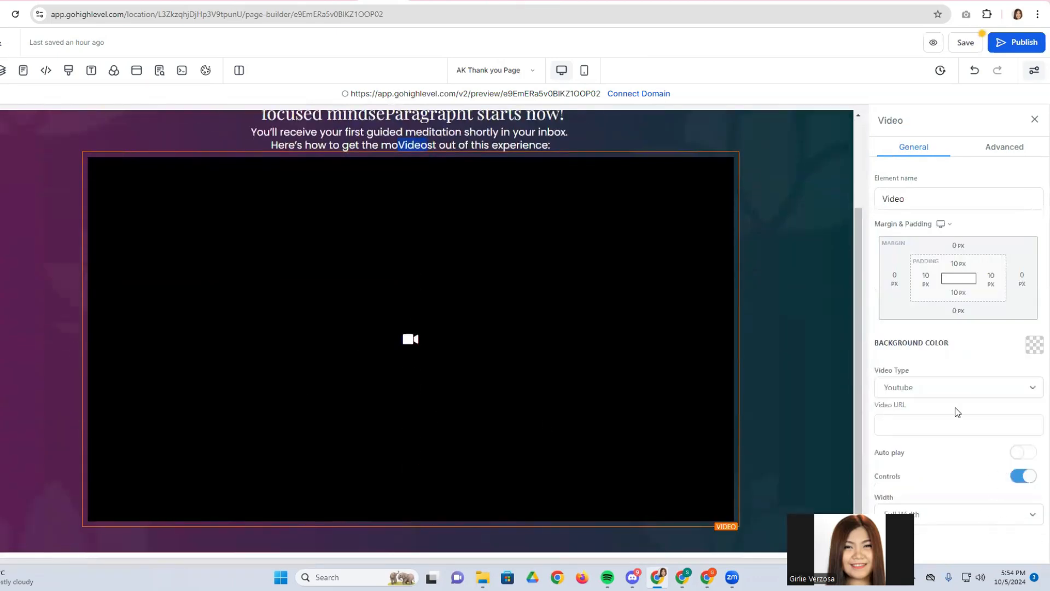
Try the 3/4 Width, Half Width and Full Width options on the video element and check its size on the page.
left_click(924, 514)
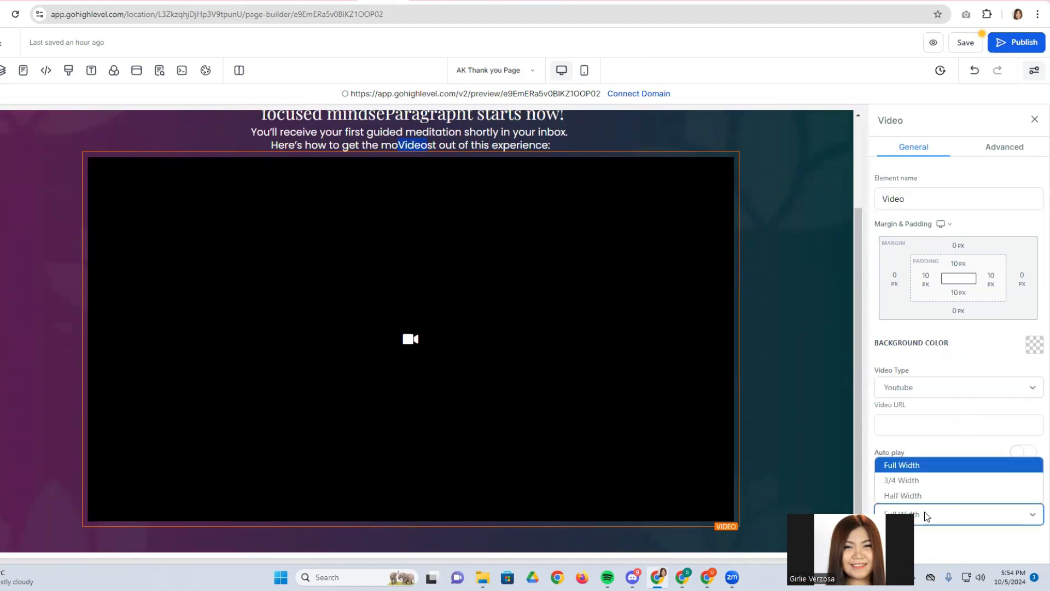
left_click(908, 485)
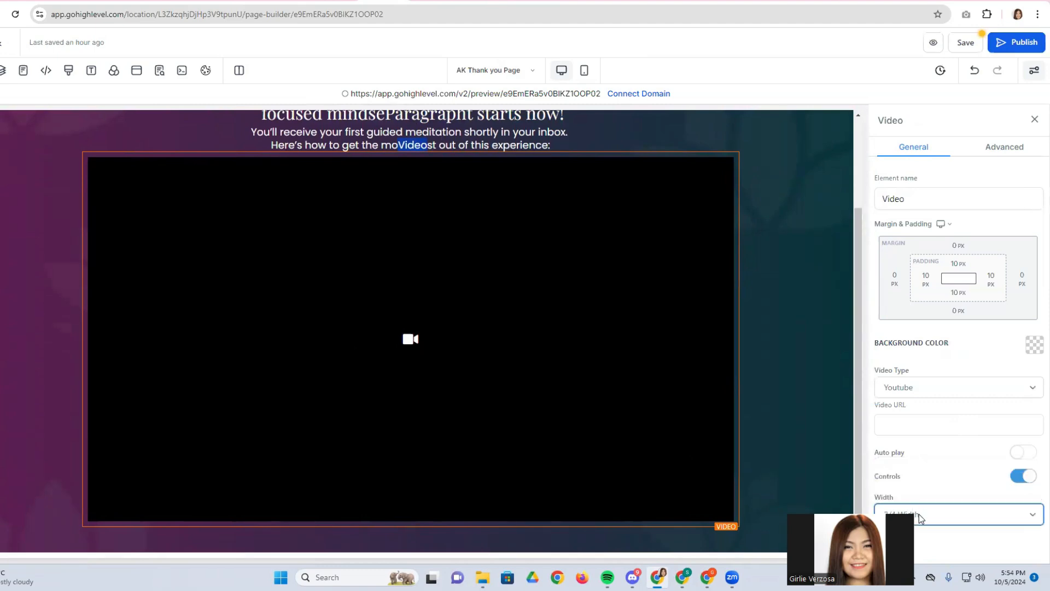
left_click(919, 514)
left_click(919, 497)
left_click(909, 512)
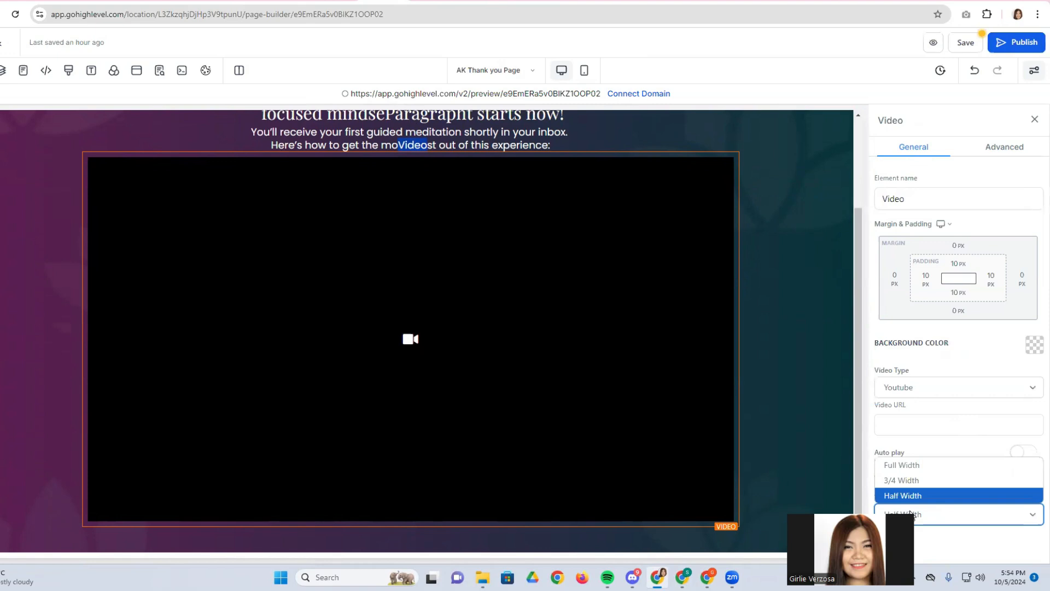
left_click(925, 476)
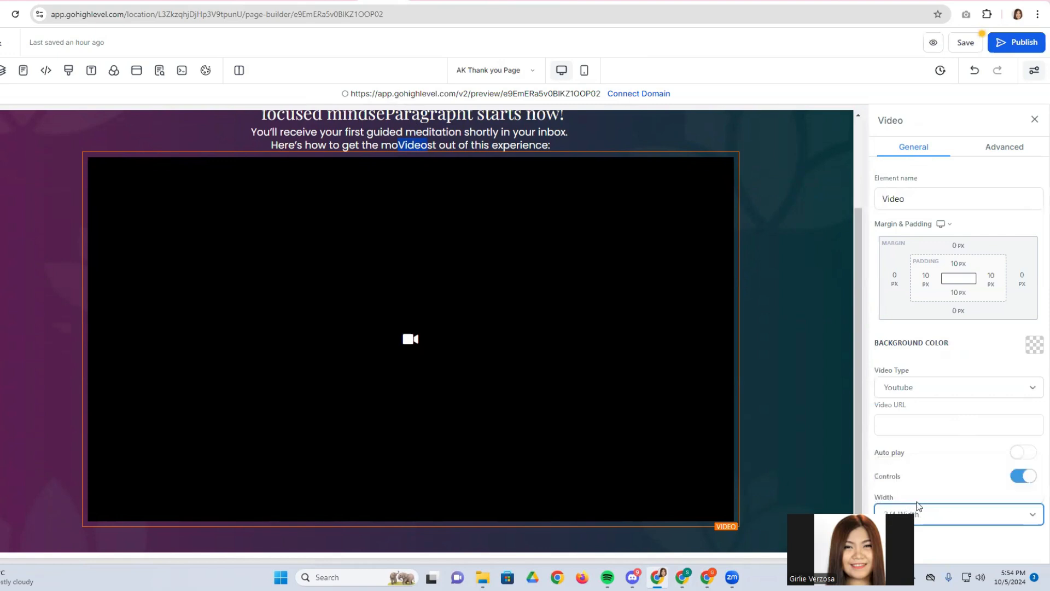
left_click(919, 513)
left_click(920, 465)
left_click(918, 514)
left_click(919, 480)
left_click(767, 393)
scroll(802, 310, "up", 2)
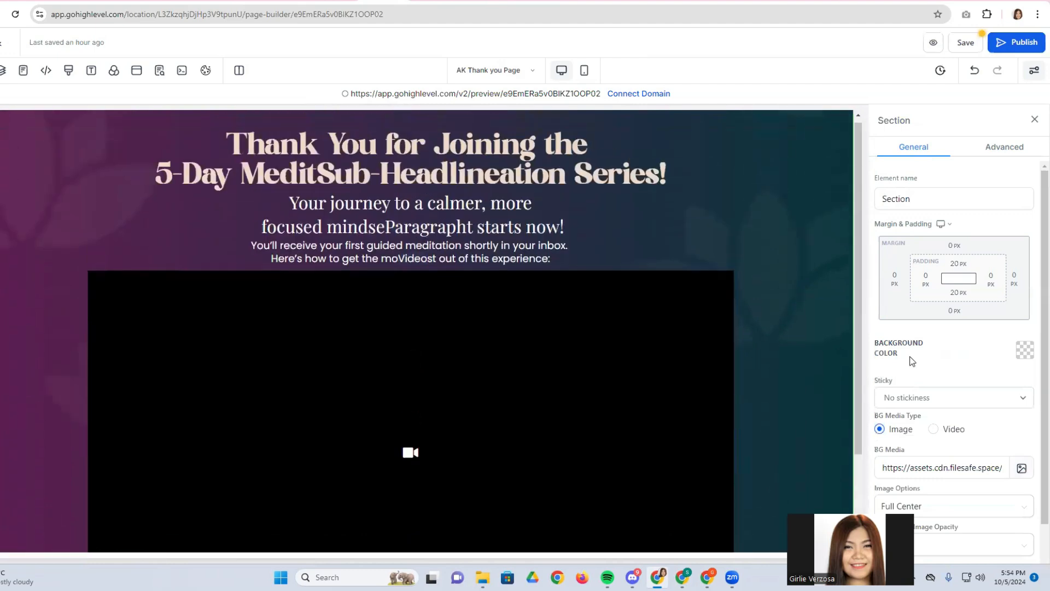
Select the video element again and set its width to Half Width.
scroll(910, 357, "down", 1)
left_click(669, 406)
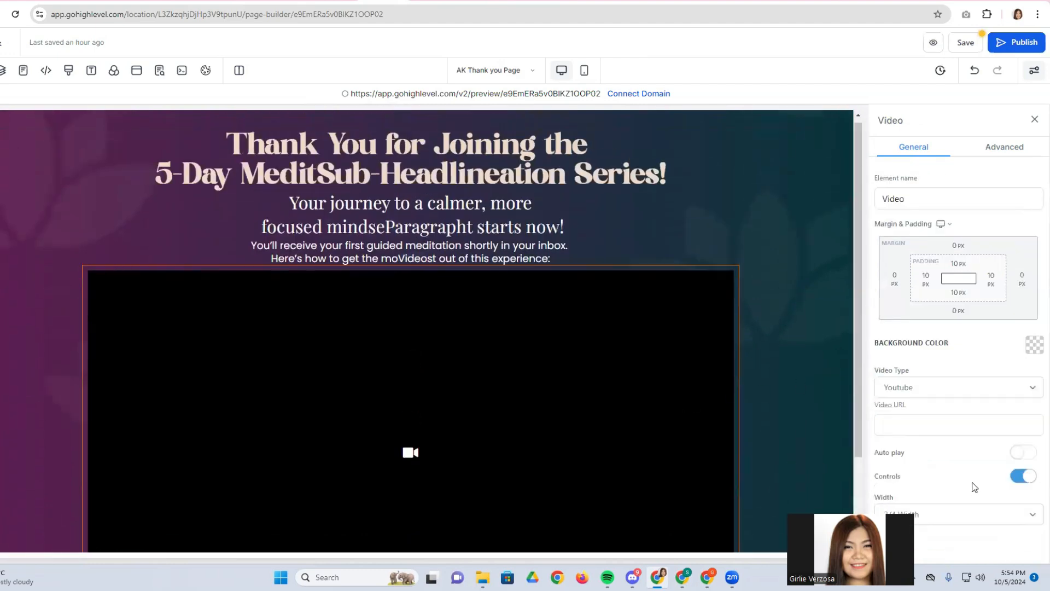
left_click(955, 513)
left_click(954, 492)
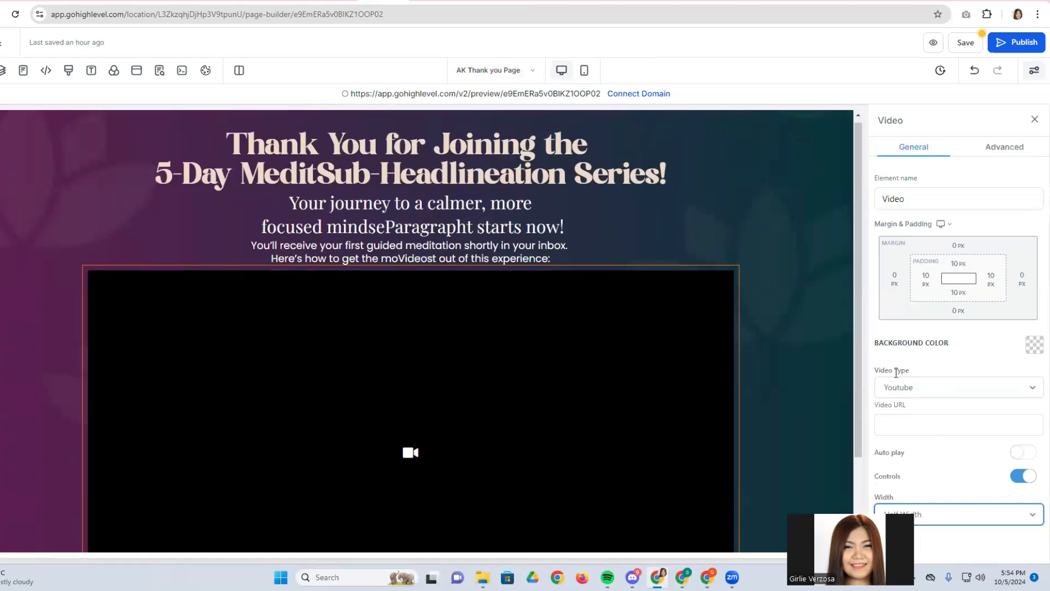
Keep Youtube as the video type and turn on auto play for the video element.
left_click(920, 381)
left_click(925, 407)
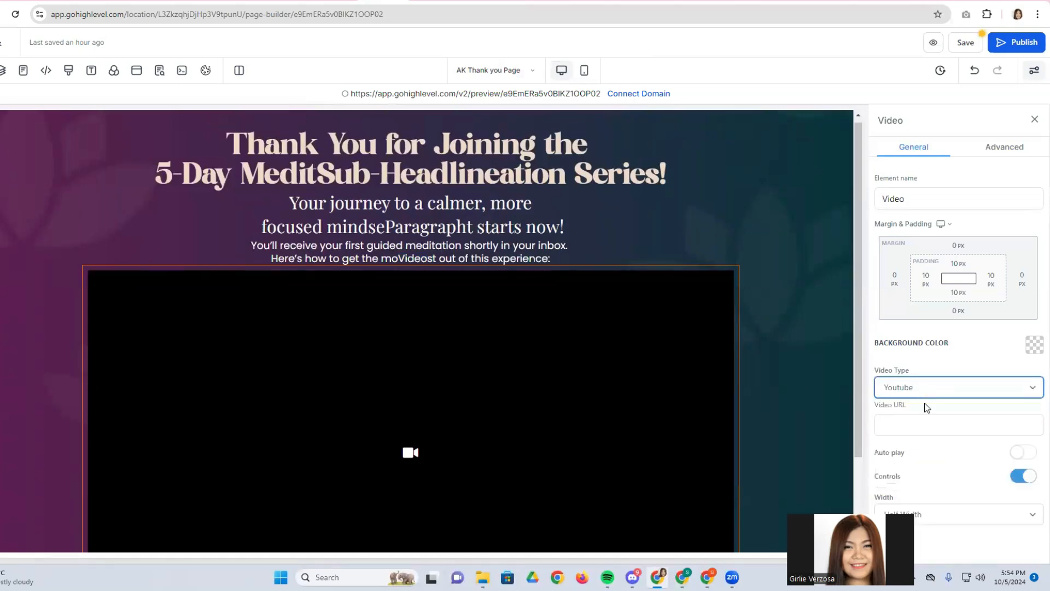
left_click(1020, 452)
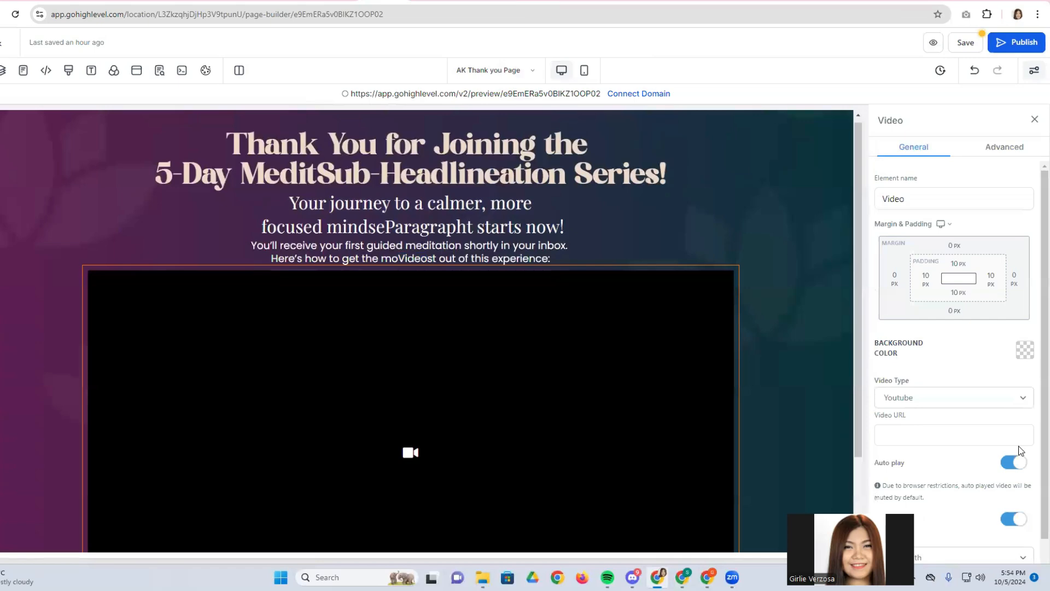
left_click(920, 432)
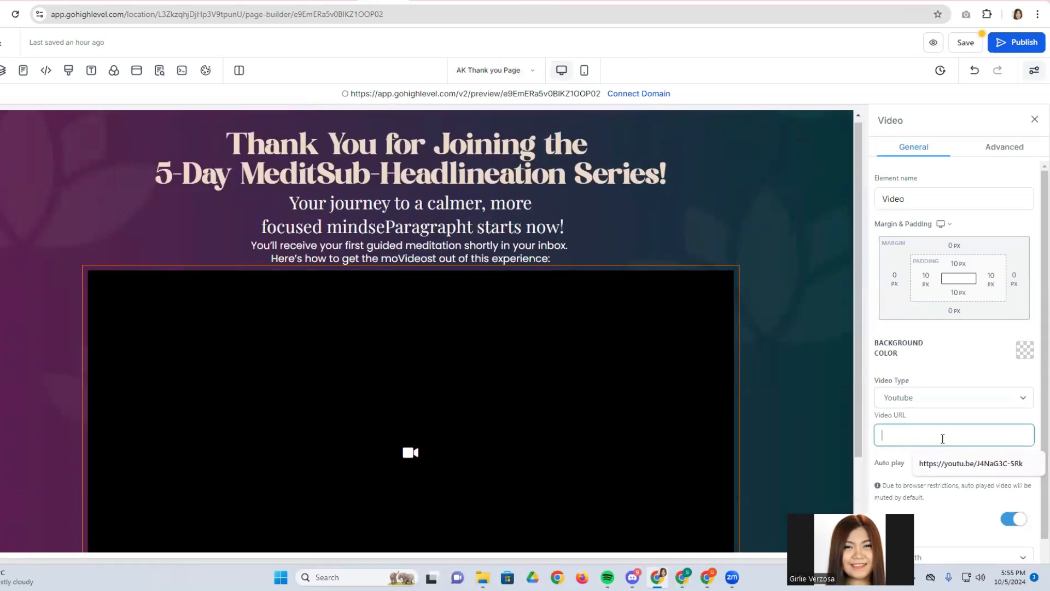
left_click(449, 358)
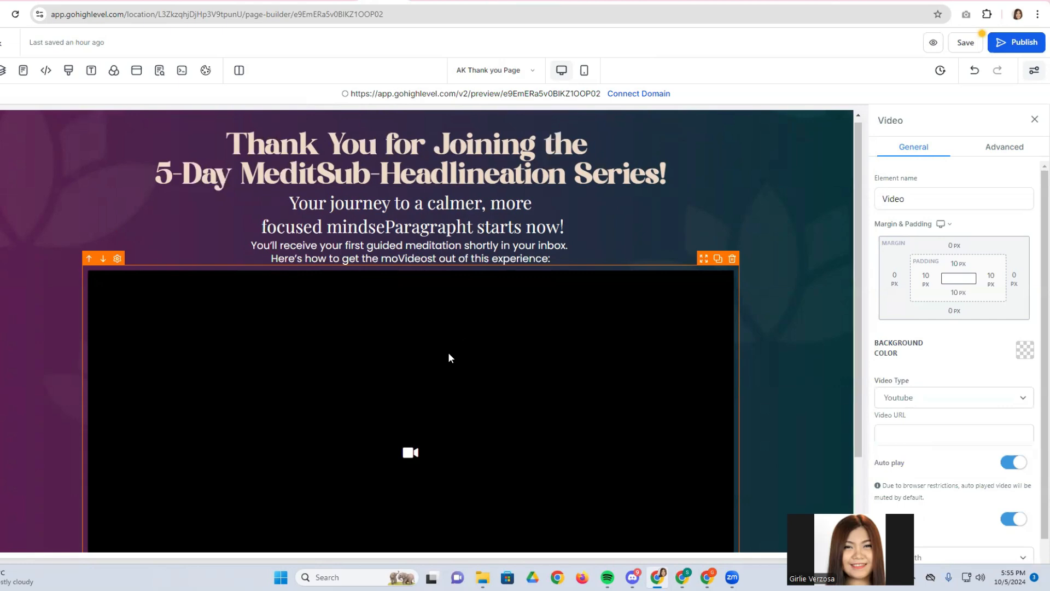
Set the video element's top margin to 40 px.
scroll(450, 358, "down", 2)
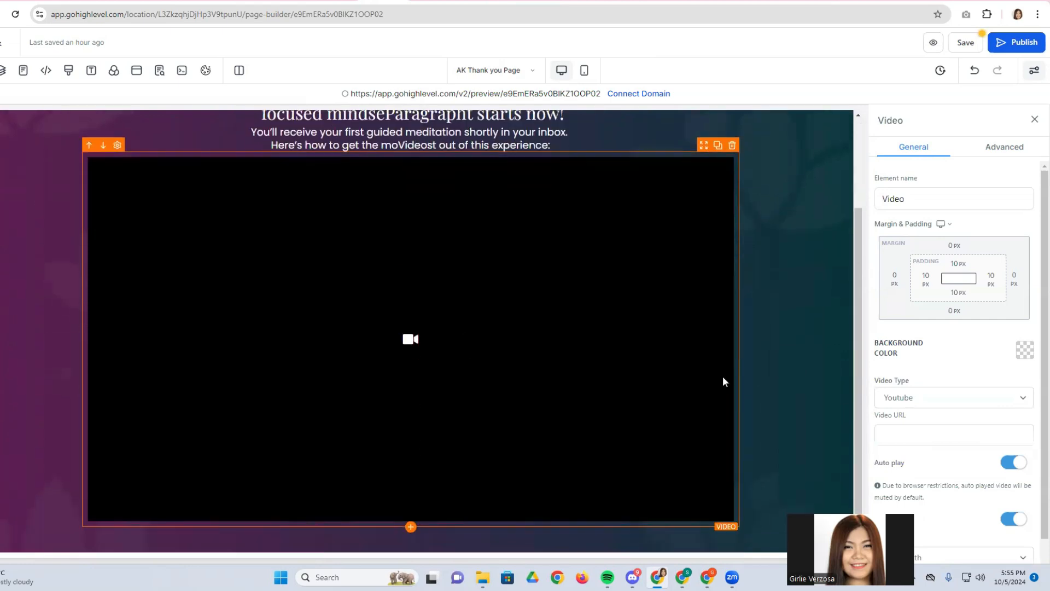
left_click(955, 245)
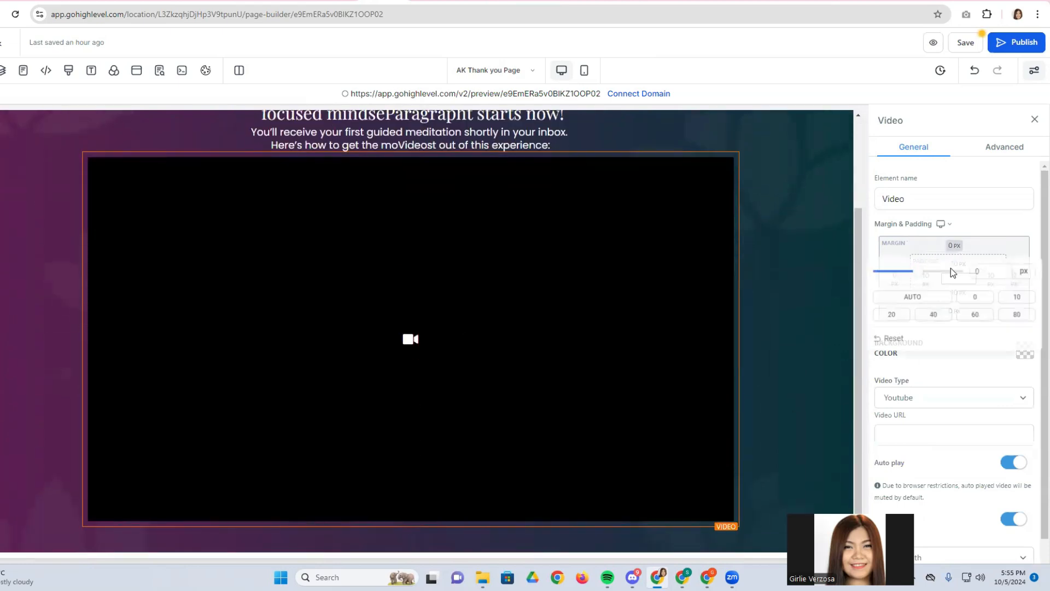
left_click(935, 317)
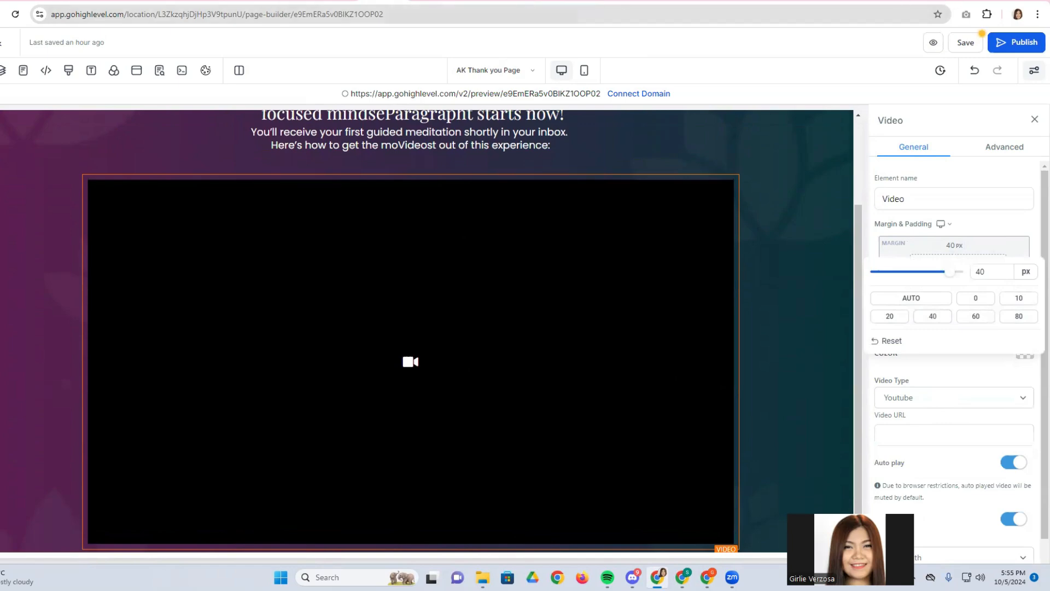
Open the YouTube channel in a new browser tab and copy the link of the "Funnel Series: Creating a Killer Ebook Funnel" video.
key("ctrl+t")
type("yo")
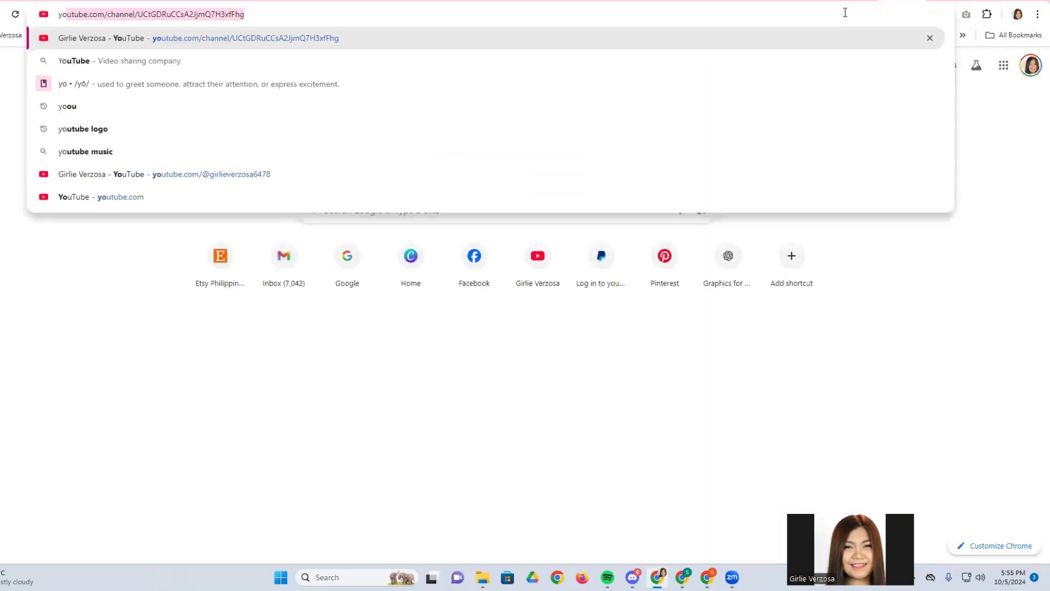
key("Return")
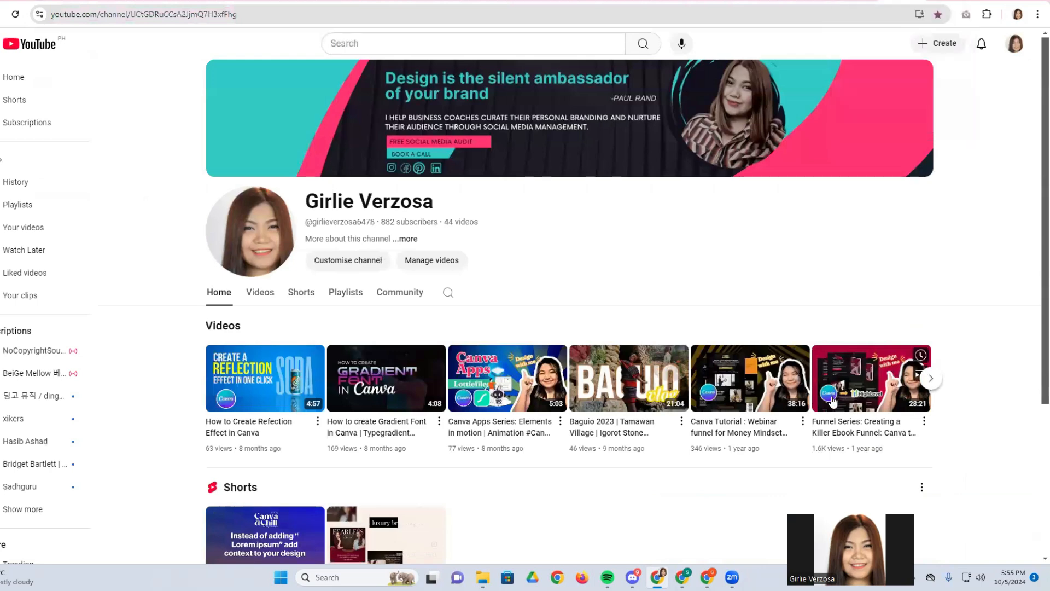
left_click(832, 401)
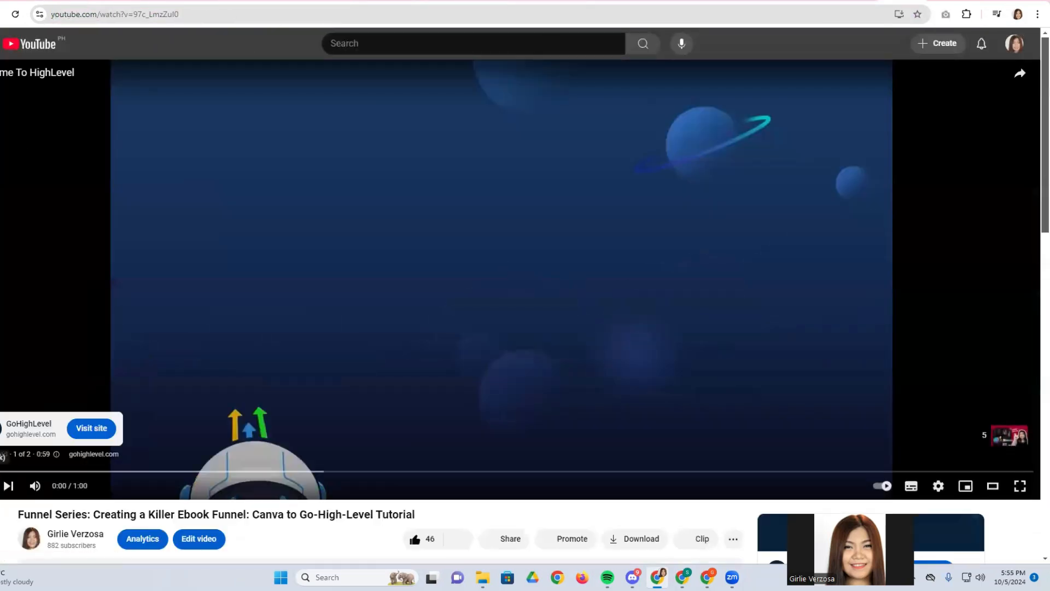
left_click(164, 13)
right_click(164, 14)
left_click(198, 116)
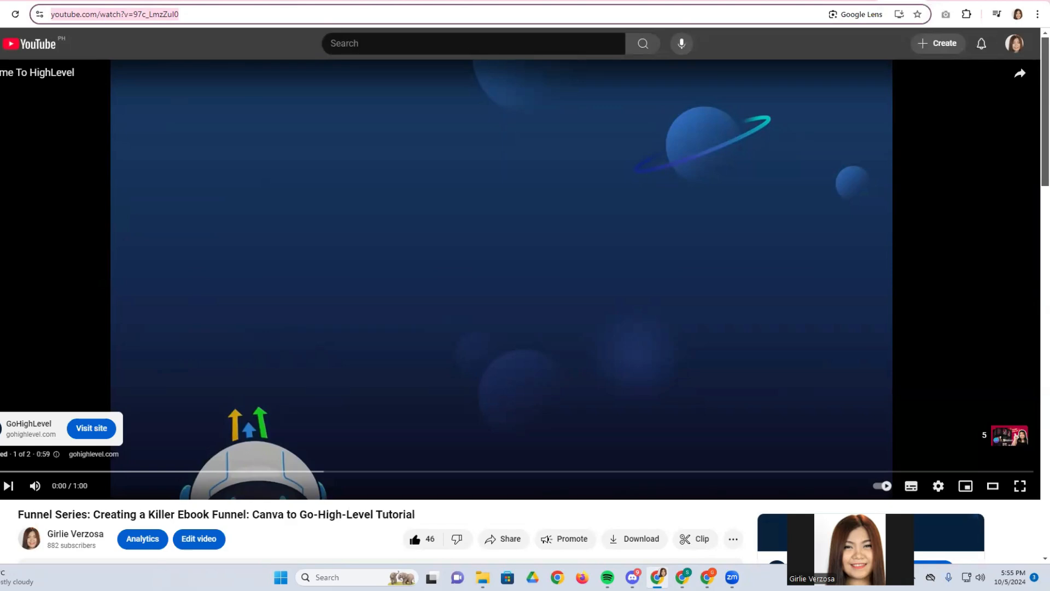
Return to the HighLevel page builder and paste the copied YouTube link as the video element's URL.
left_click(492, 1)
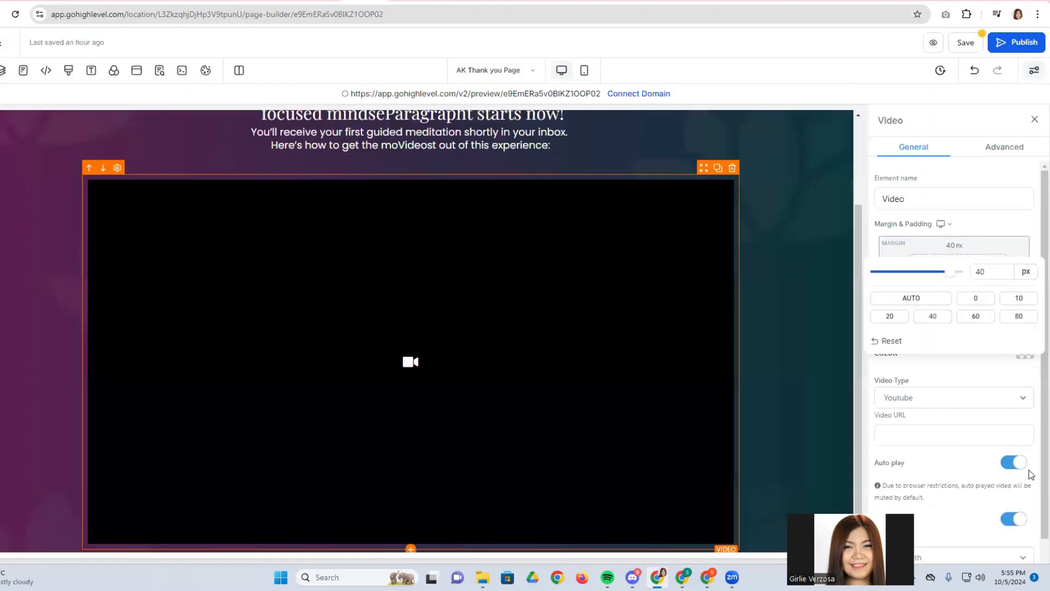
left_click(935, 436)
right_click(932, 443)
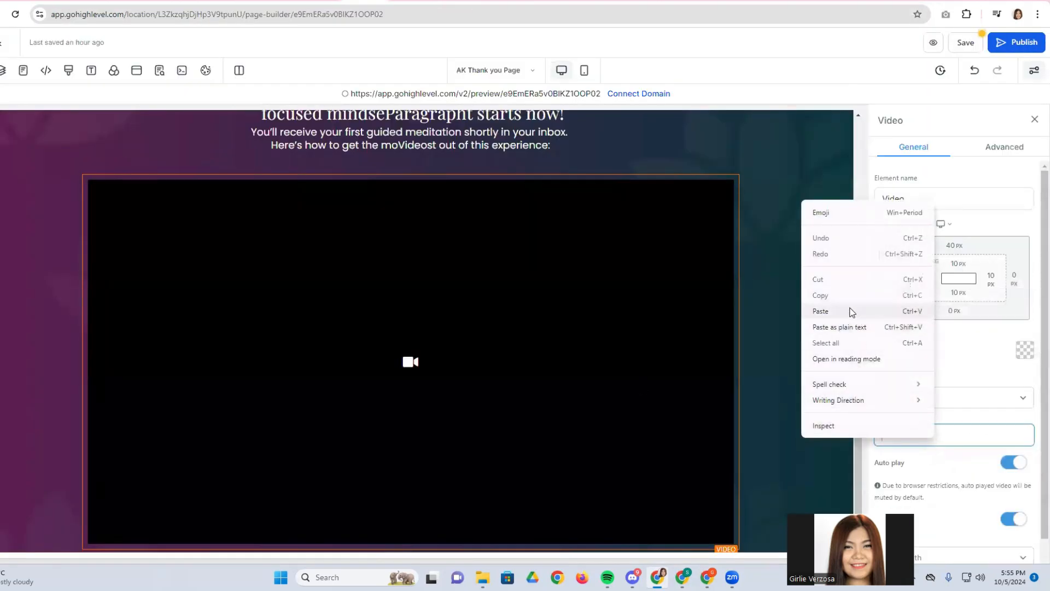
left_click(851, 311)
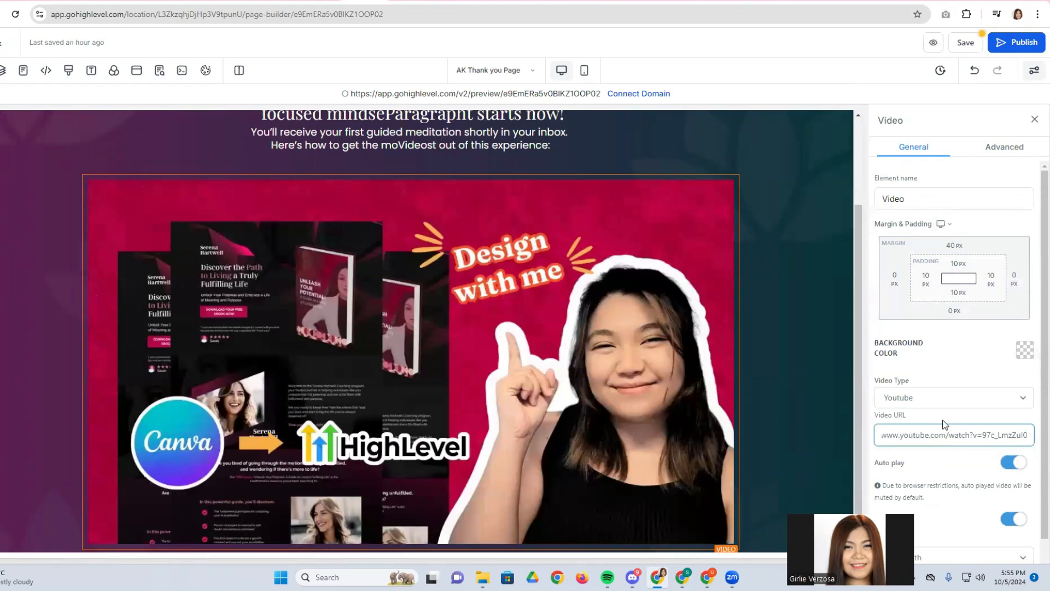
Set the video element's width to 3/4 Width.
scroll(941, 432, "down", 1)
left_click(966, 530)
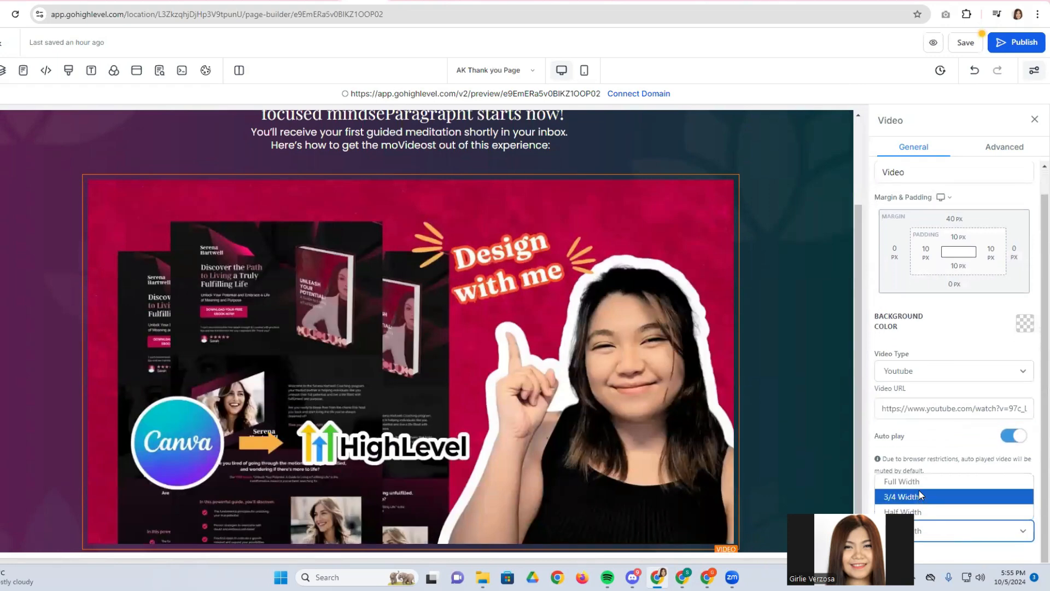
left_click(920, 496)
Examine the video's advanced settings and the column's content alignment, spacing and position options for a way to resize the video.
left_click(1005, 147)
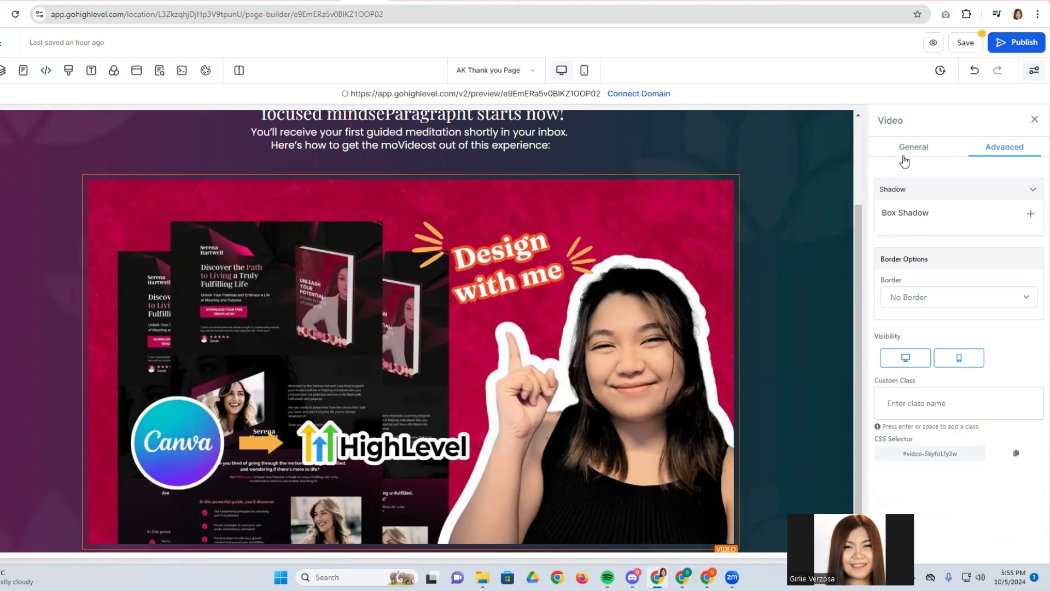
scroll(766, 383, "down", 1)
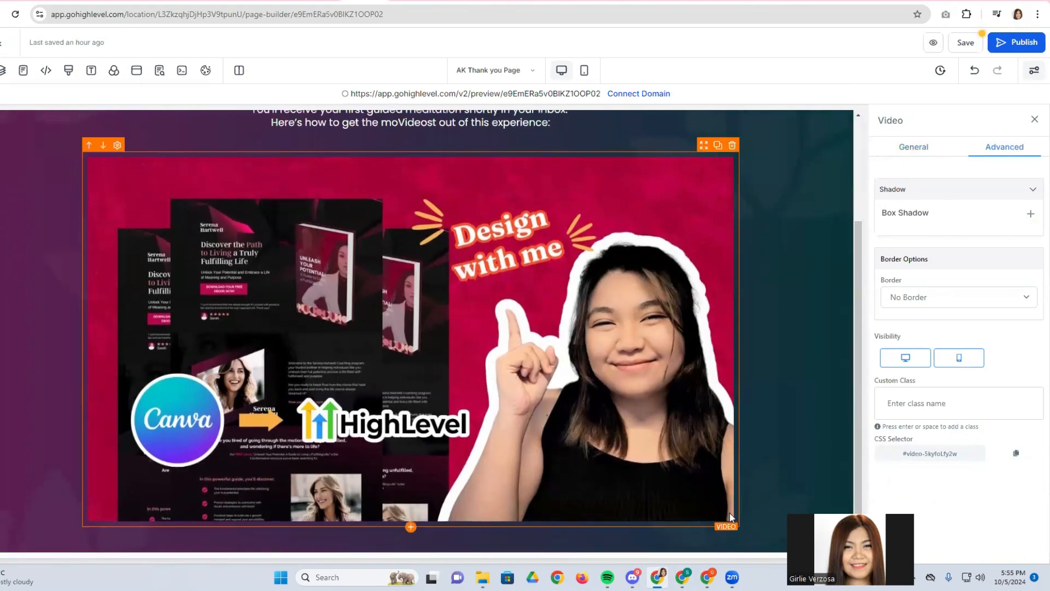
left_click(741, 518)
scroll(991, 520, "down", 2)
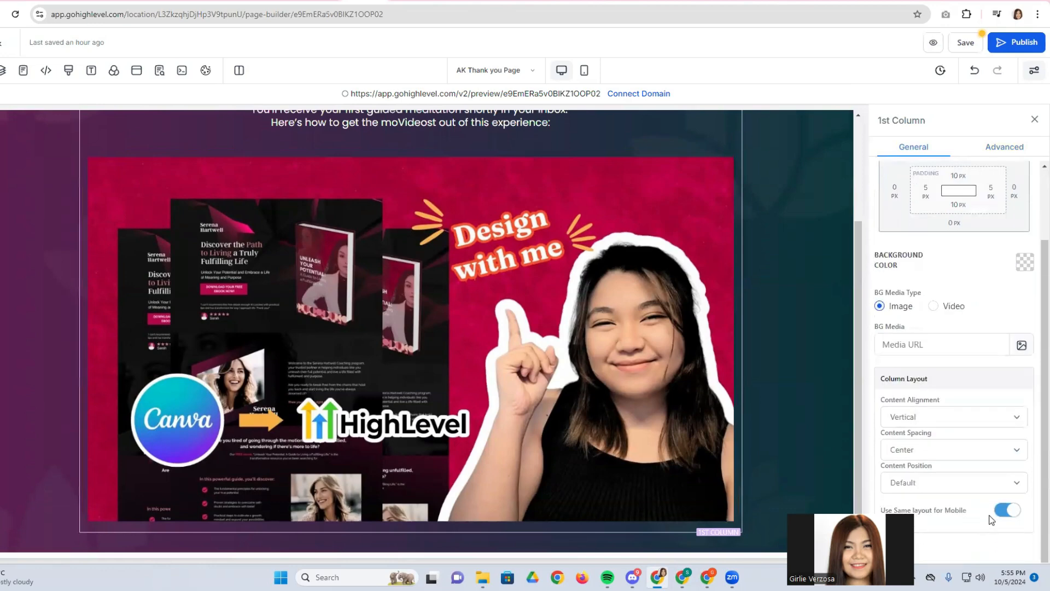
left_click(954, 480)
left_click(954, 481)
left_click(950, 457)
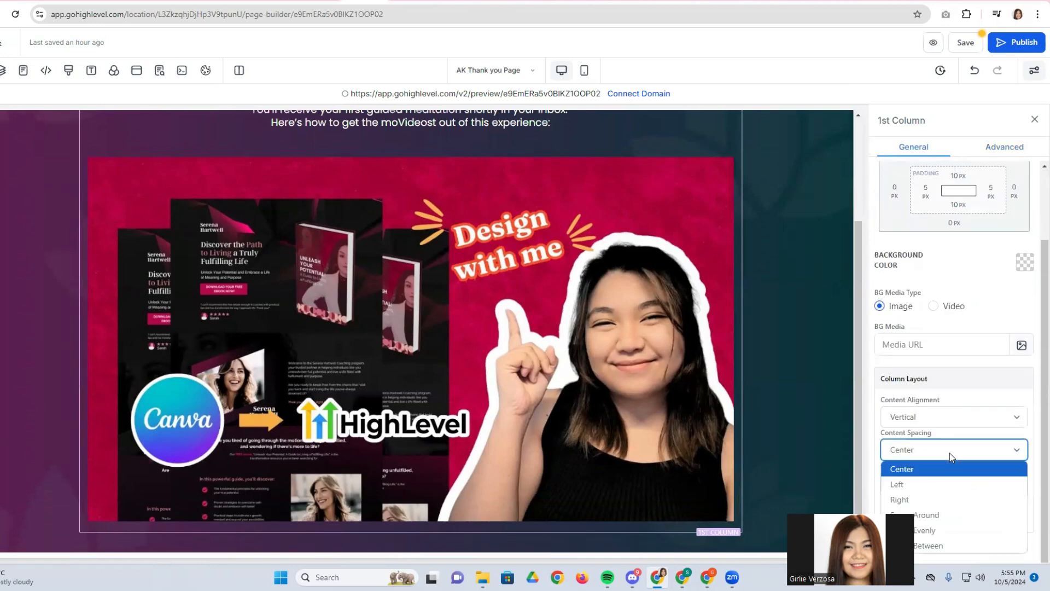
left_click(950, 453)
left_click(963, 419)
left_click(964, 420)
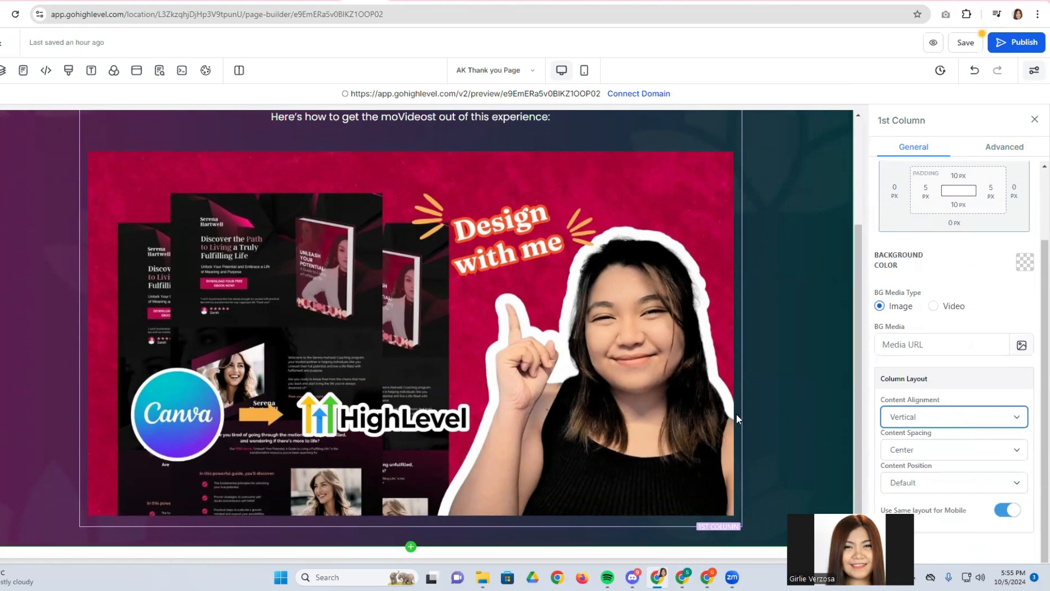
Delete the video element below the paragraph.
right_click(703, 421)
left_click(733, 441)
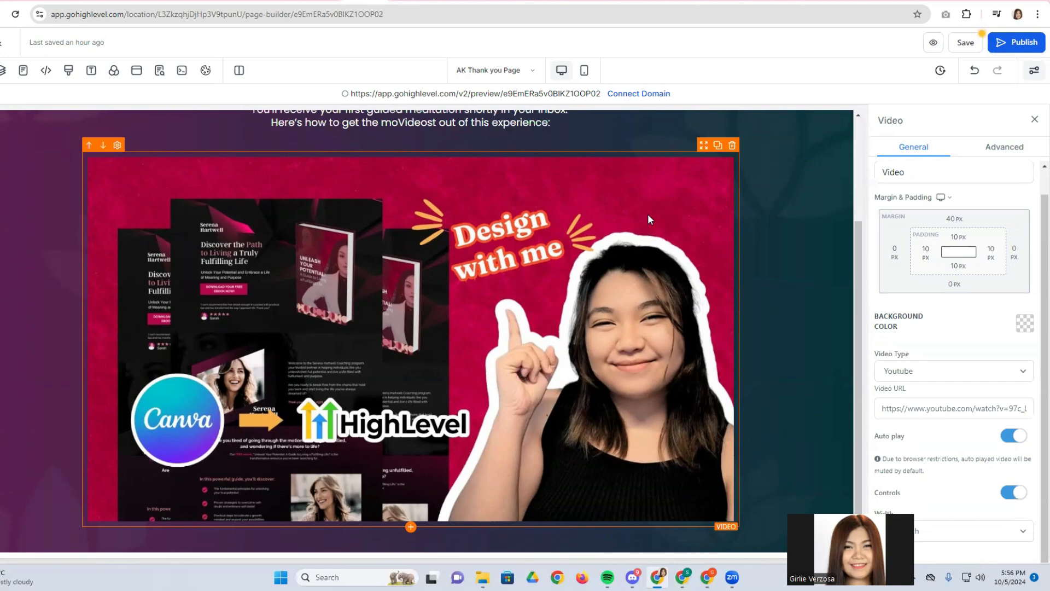
left_click(733, 146)
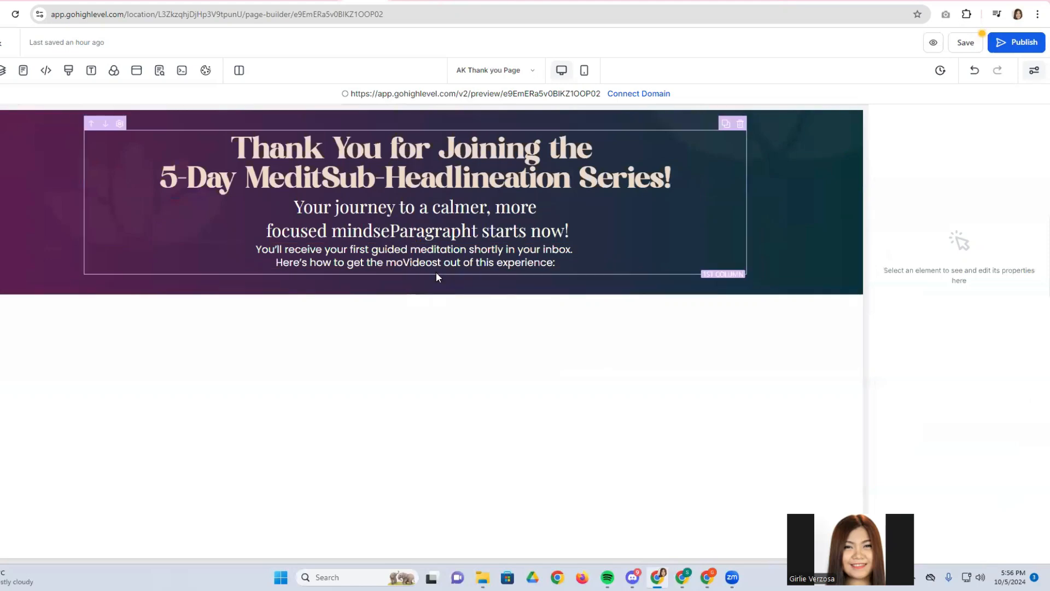
left_click(417, 283)
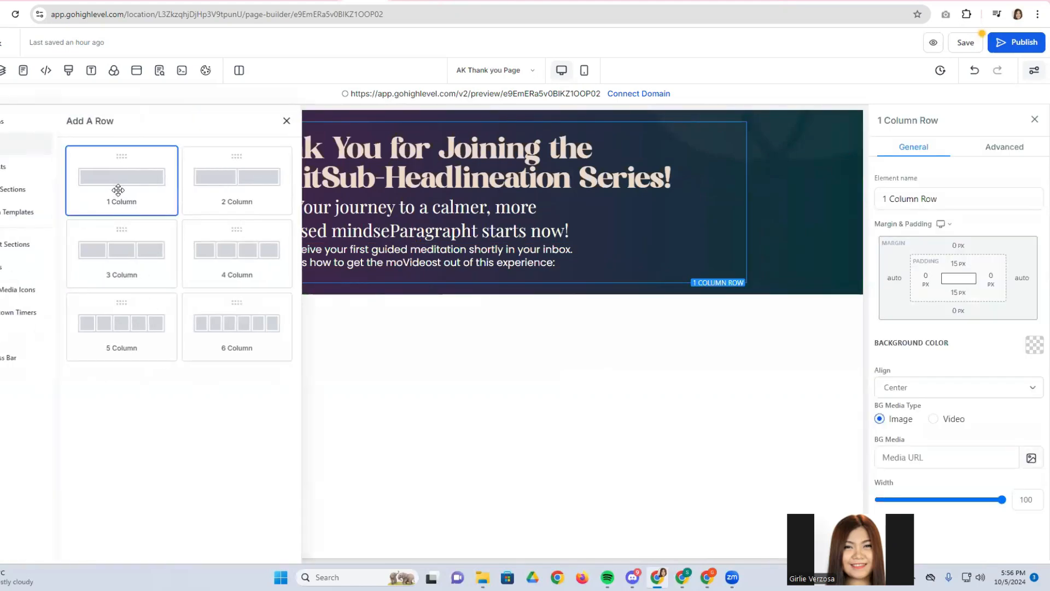
left_click_drag(119, 190, 109, 192)
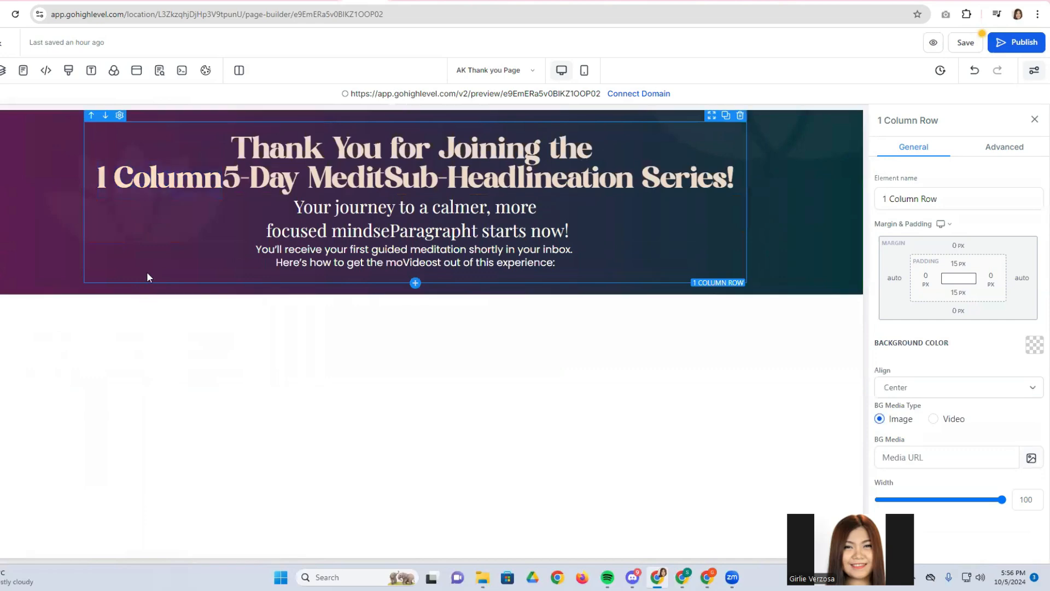
left_click(156, 180)
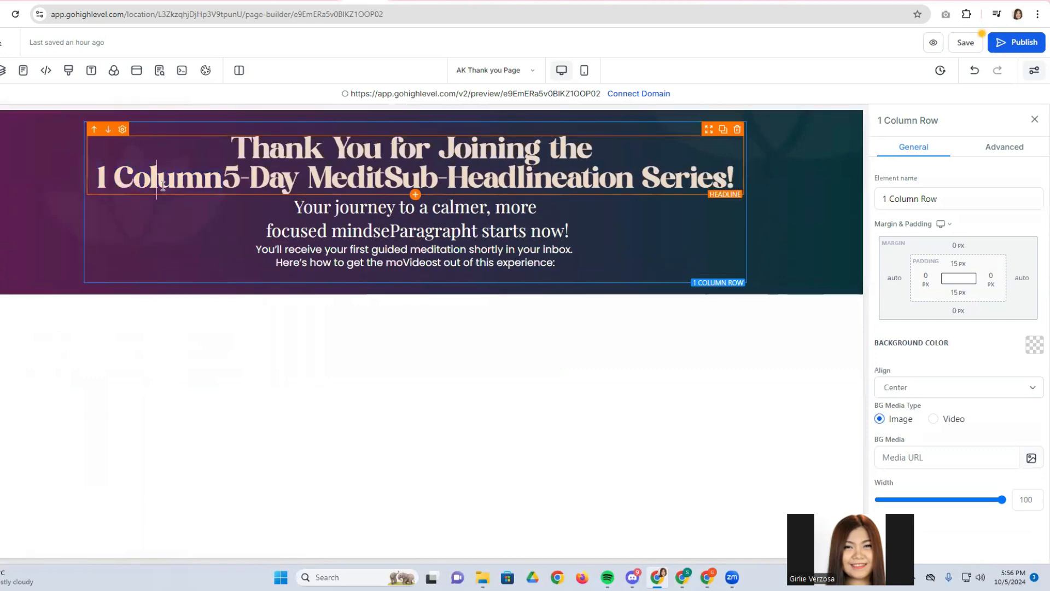
left_click_drag(222, 181, 85, 173)
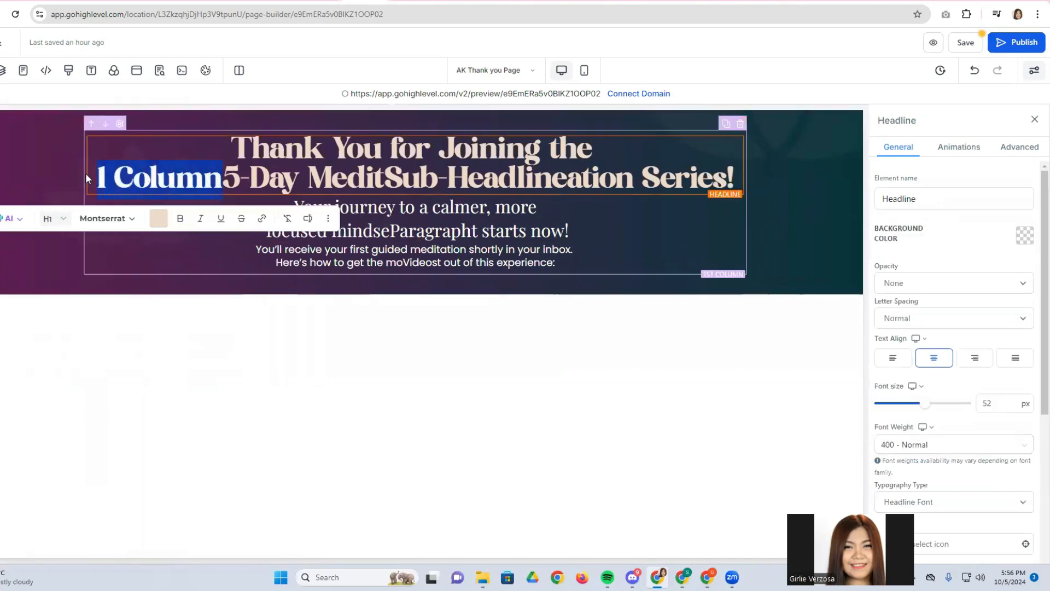
key("BackSpace")
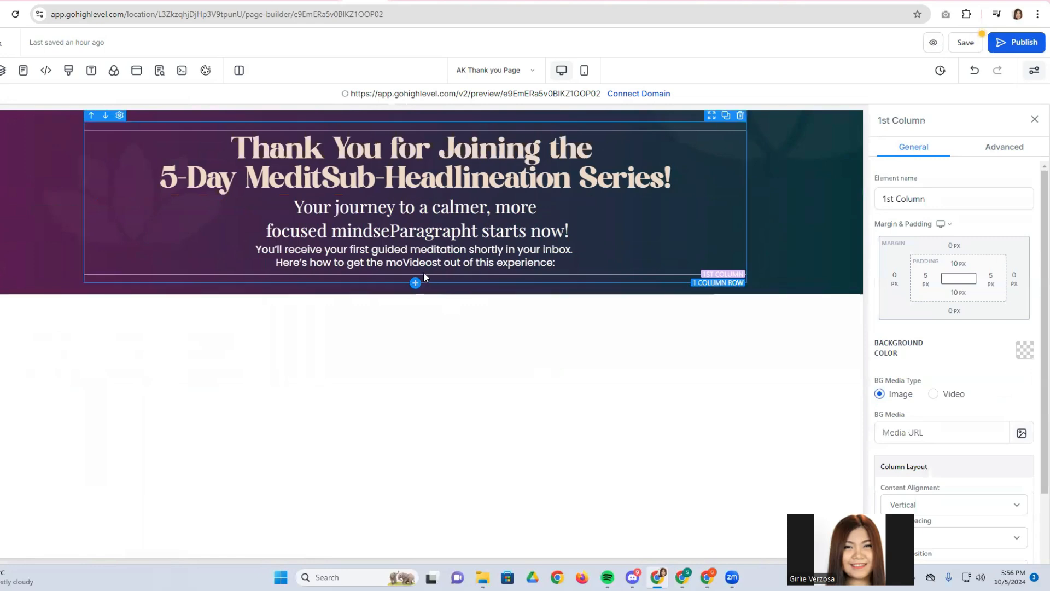
Add an Image element directly below the paragraph.
left_click(417, 275)
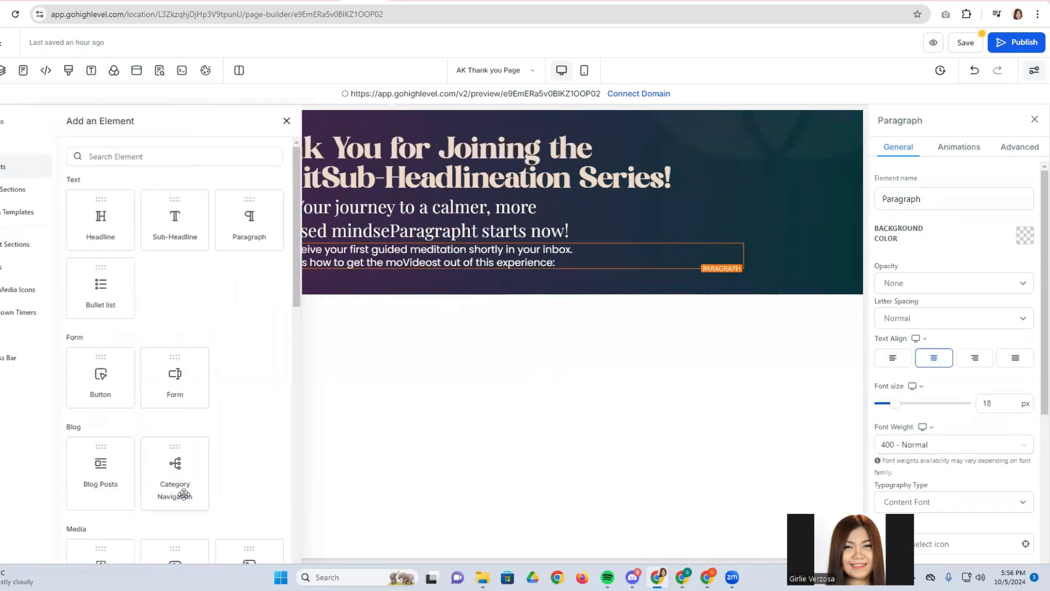
scroll(128, 253, "down", 3)
left_click_drag(249, 446, 419, 275)
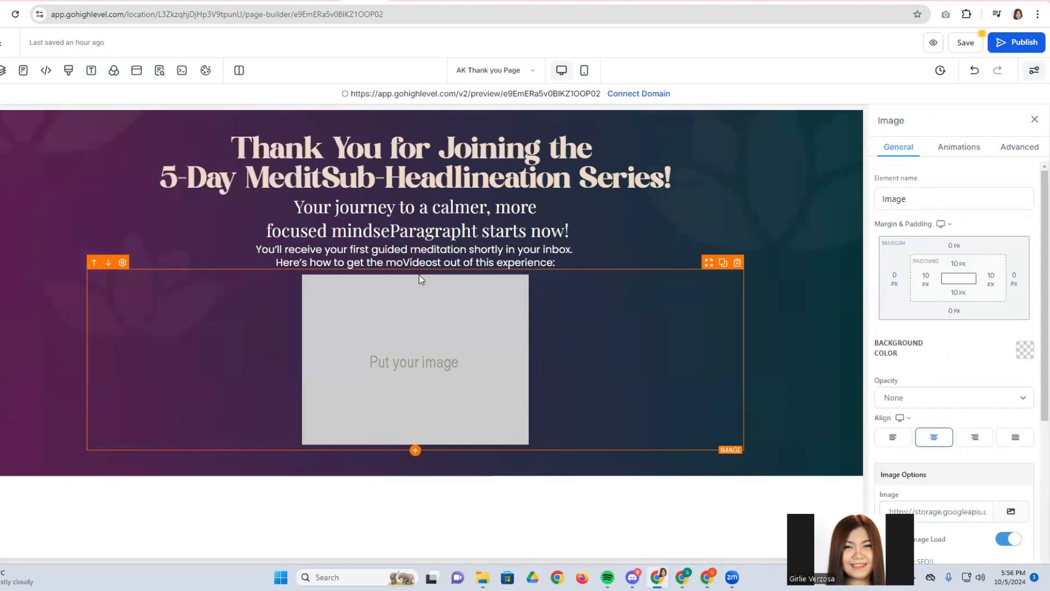
Fill the image element with "Untitled design - 2024-10-05T162920.499.png" from the first project folder in the Template Shop media folder.
left_click(1011, 512)
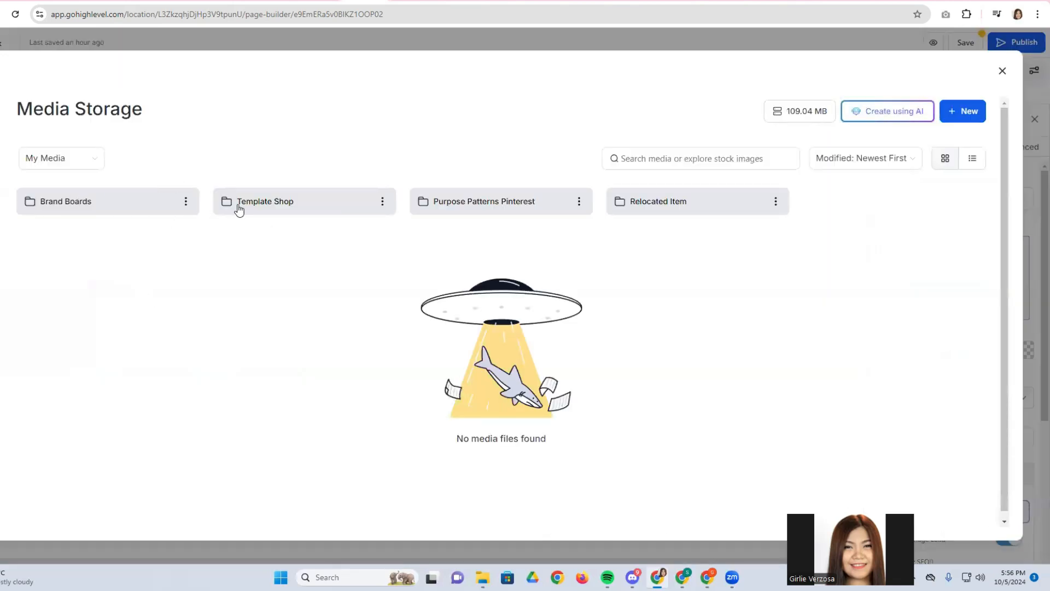
left_click(262, 210)
left_click(185, 204)
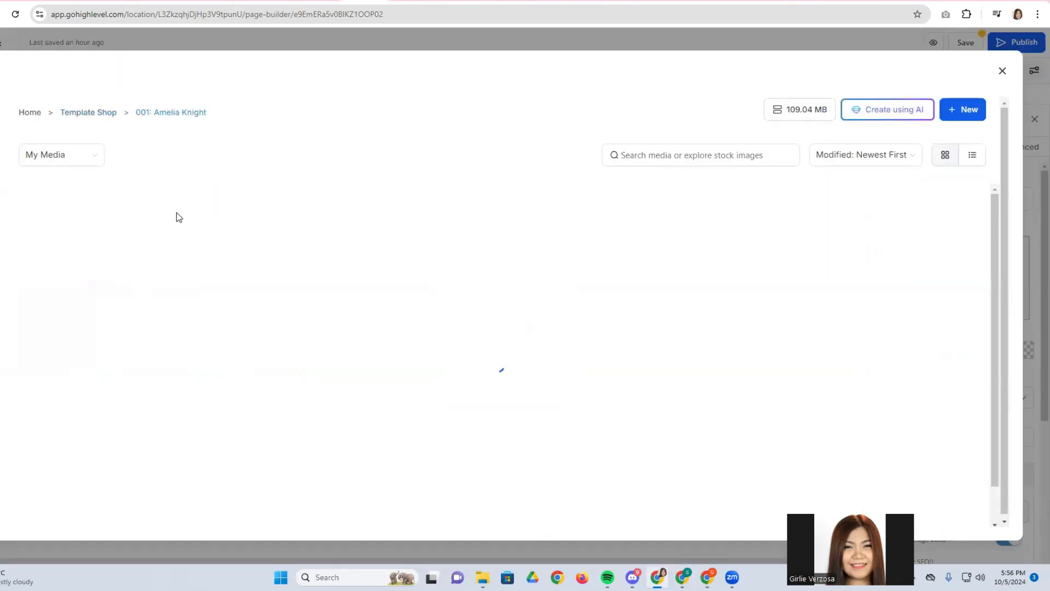
scroll(466, 353, "down", 3)
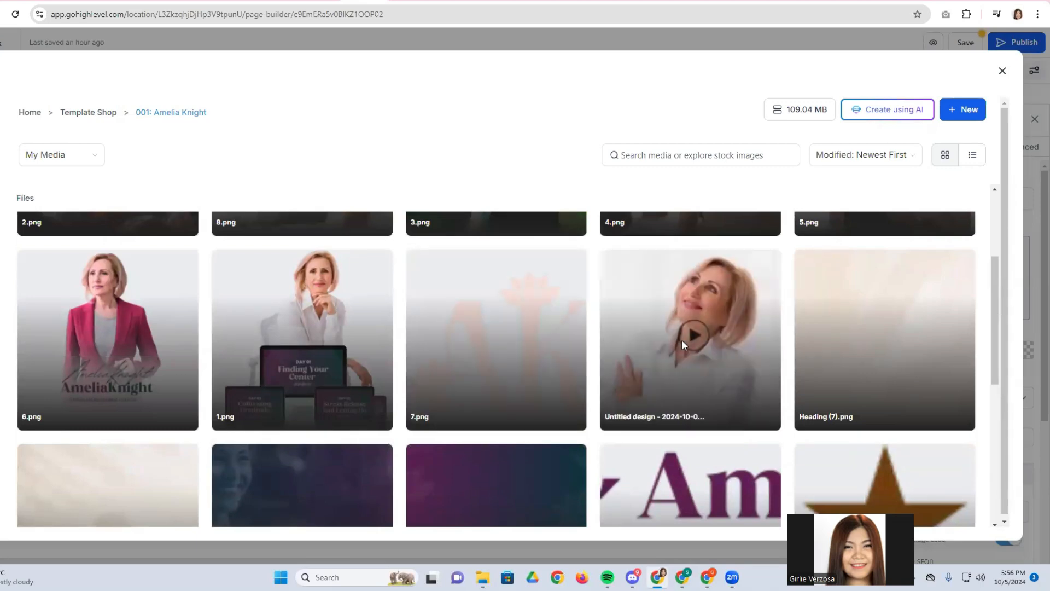
left_click(683, 346)
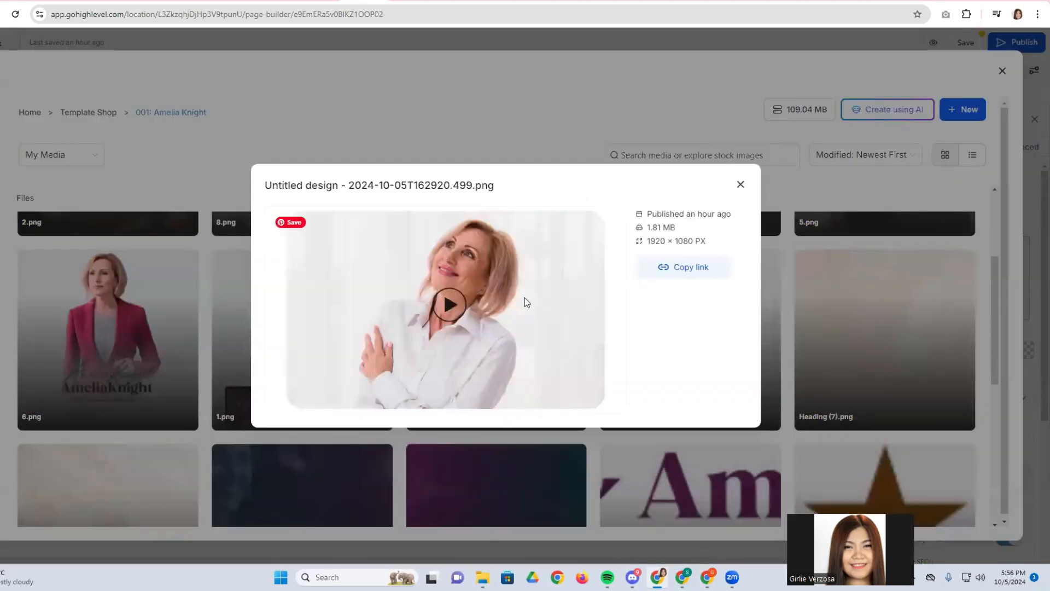
left_click(741, 184)
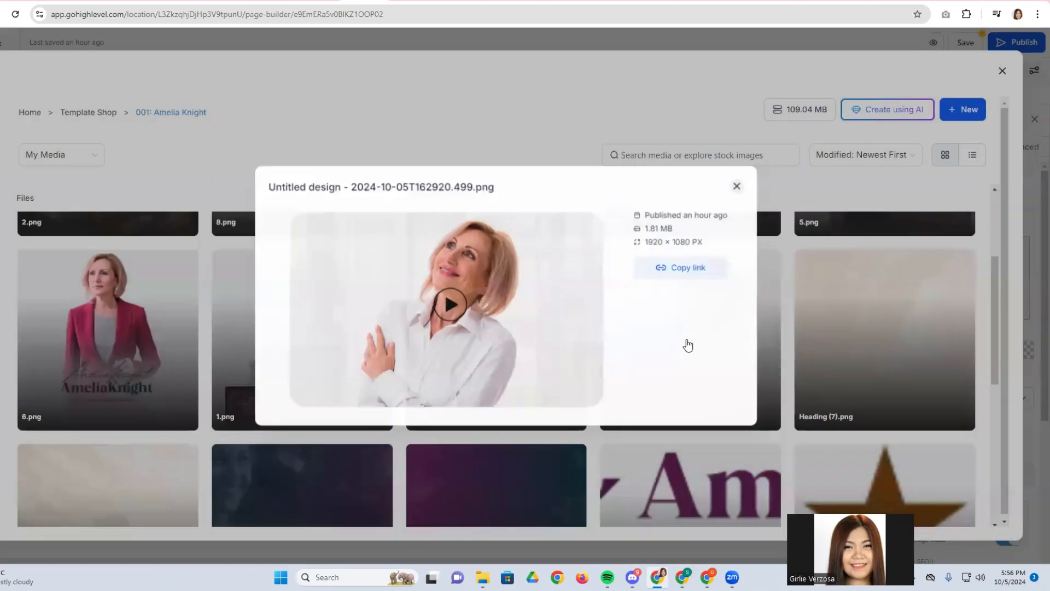
left_click(687, 346)
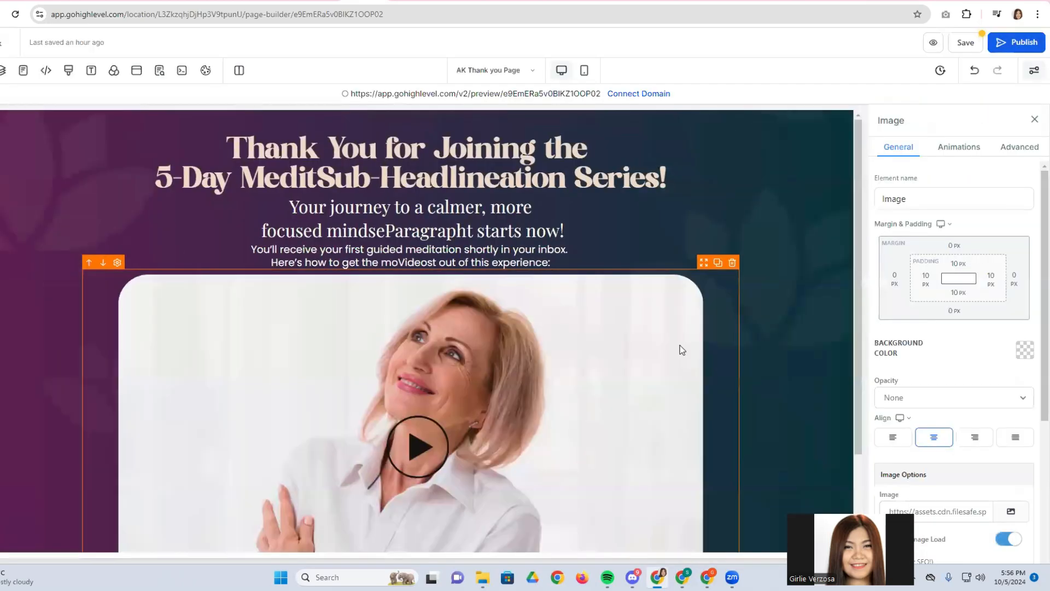
Resize the video thumbnail image, trying widths of 500 px and 2000 px before settling on 800 px.
scroll(503, 374, "down", 2)
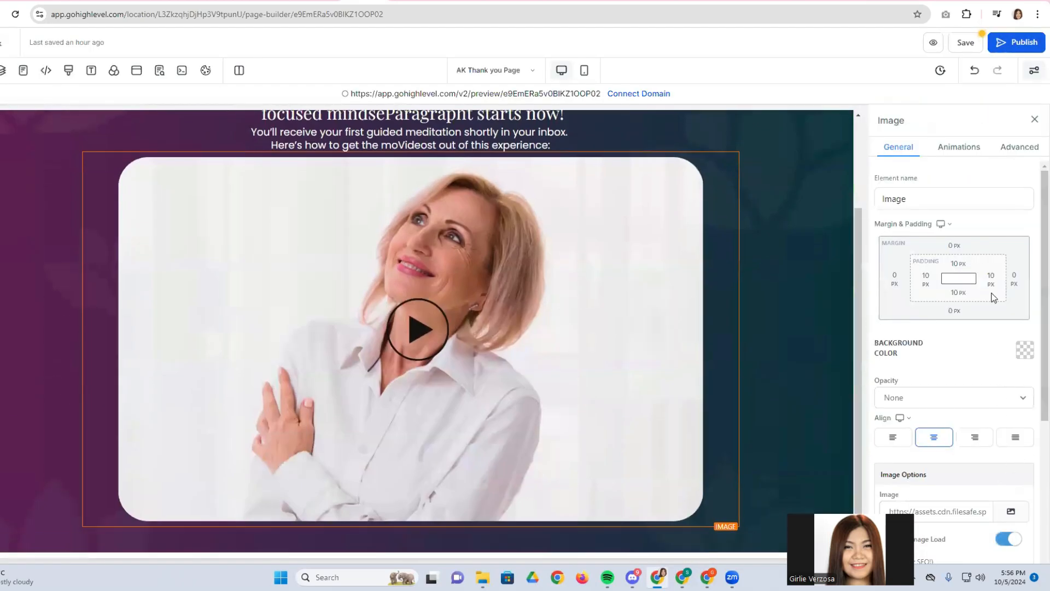
scroll(1001, 425, "down", 3)
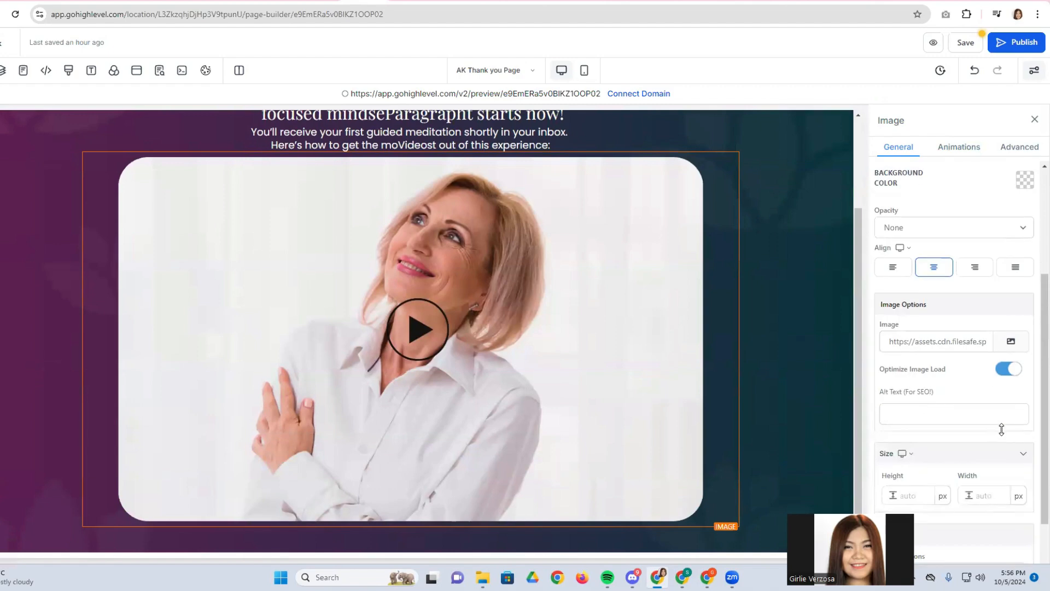
scroll(1001, 430, "down", 1)
left_click(970, 439)
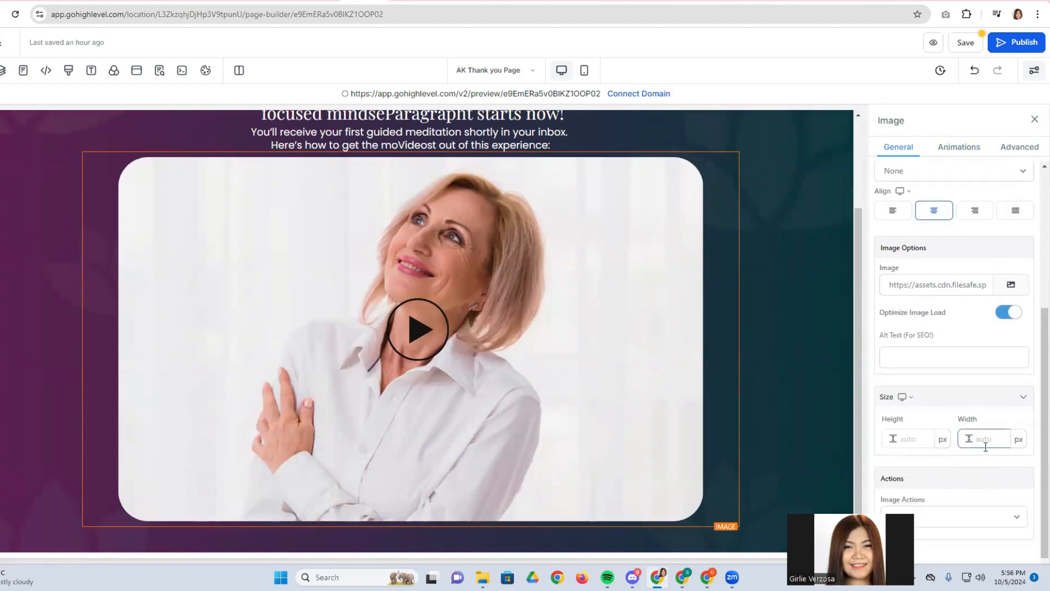
type("500")
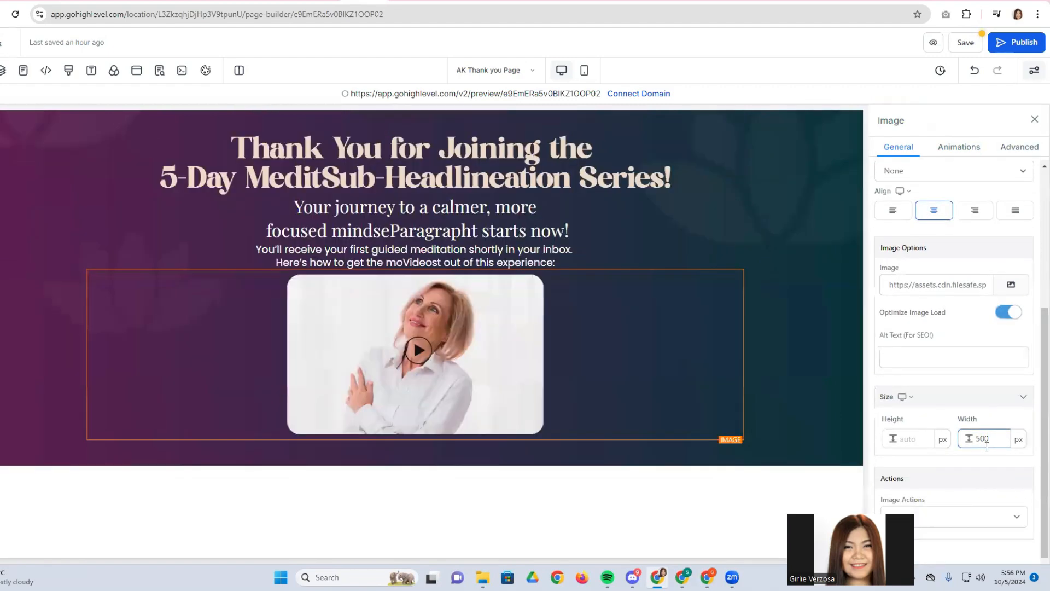
left_click_drag(993, 436, 975, 436)
key("BackSpace")
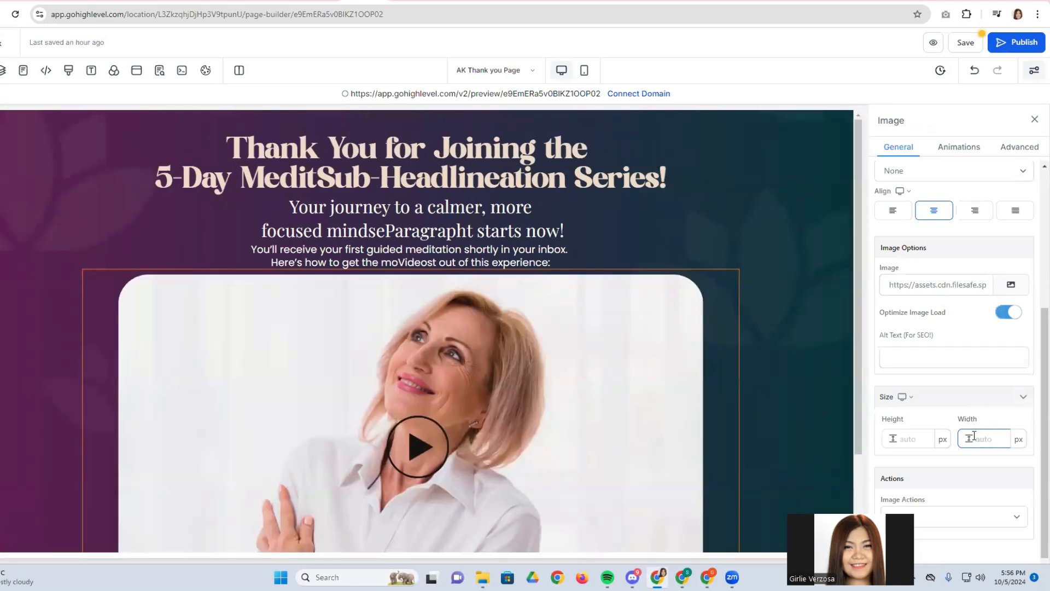
type("2000")
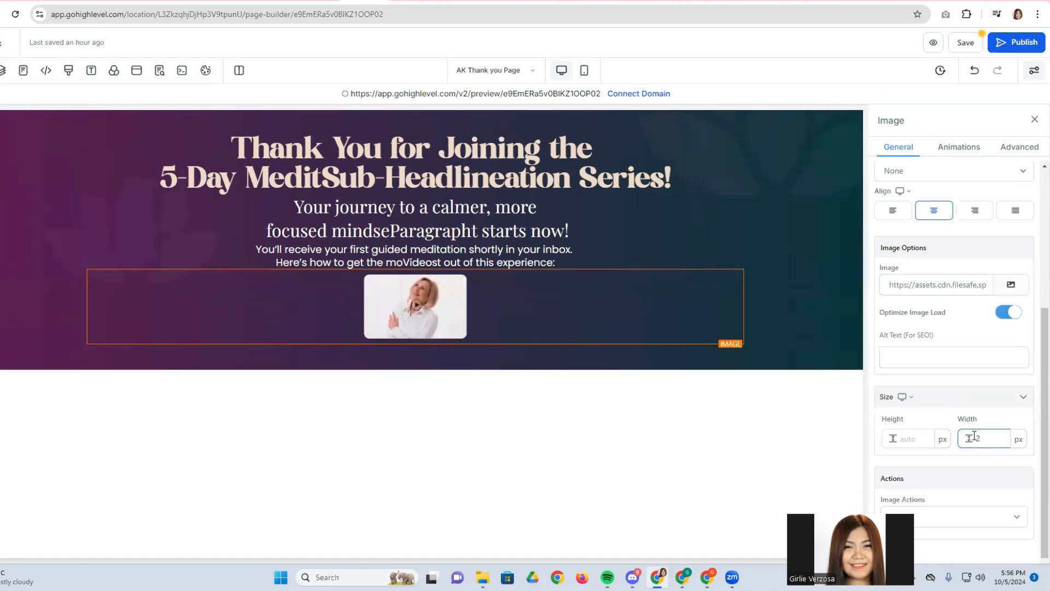
key("BackSpace")
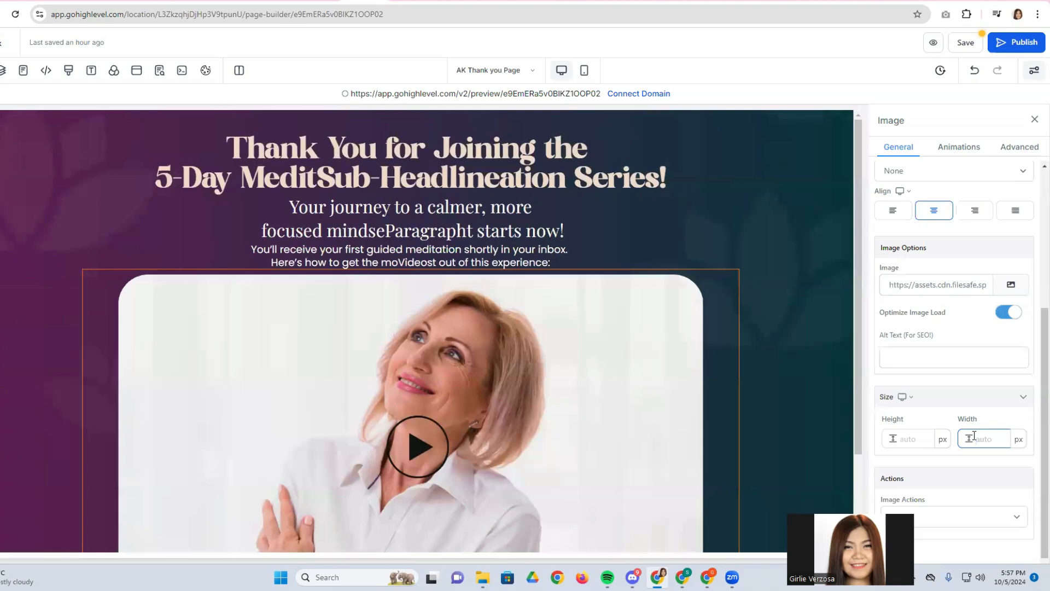
type("800")
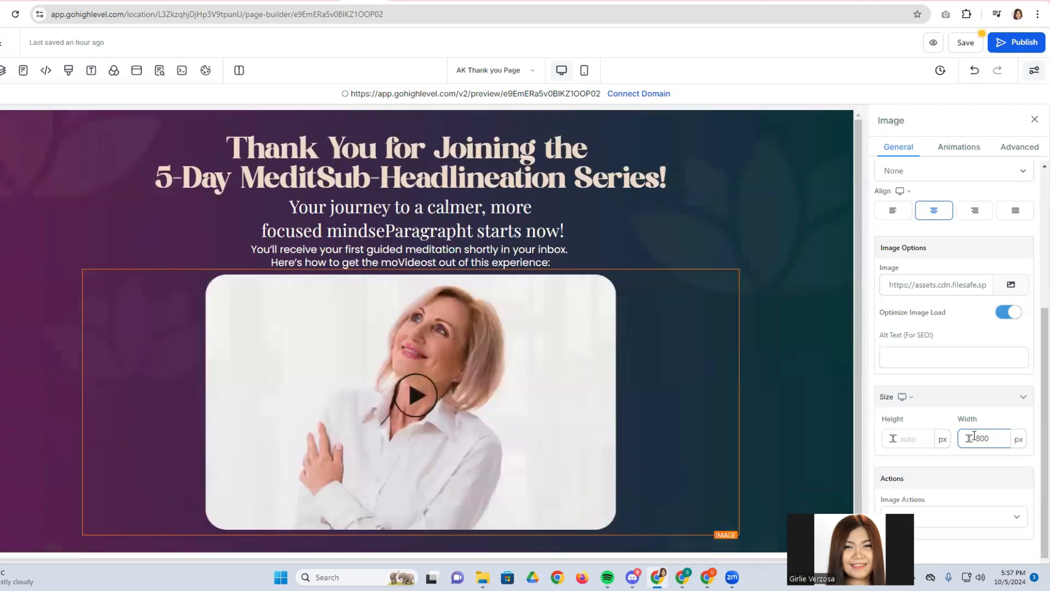
Set the thumbnail image's top margin to 40 px to separate it from the paragraph above.
scroll(957, 383, "up", 3)
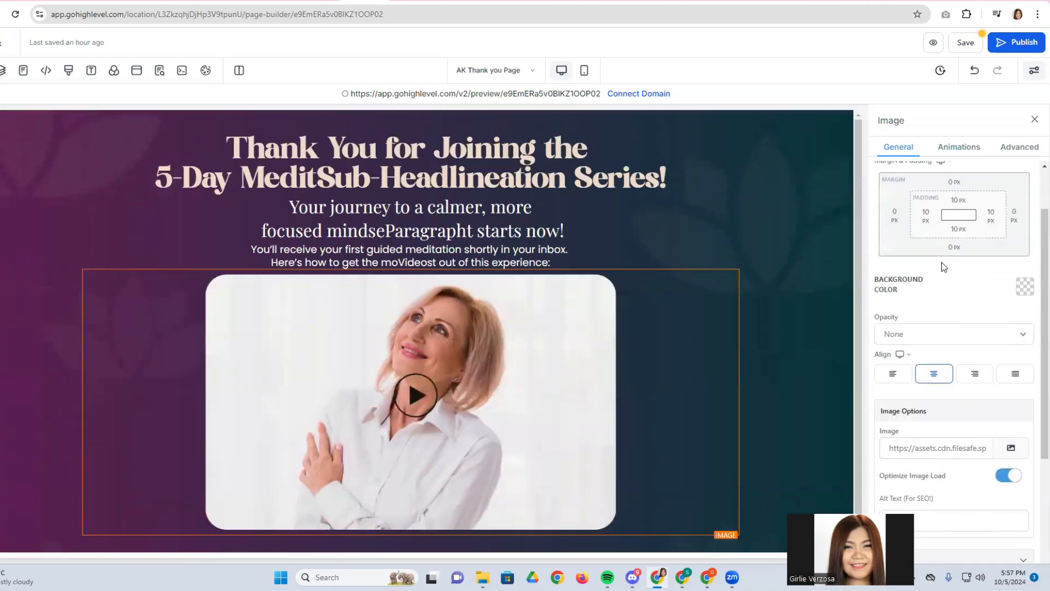
left_click(953, 183)
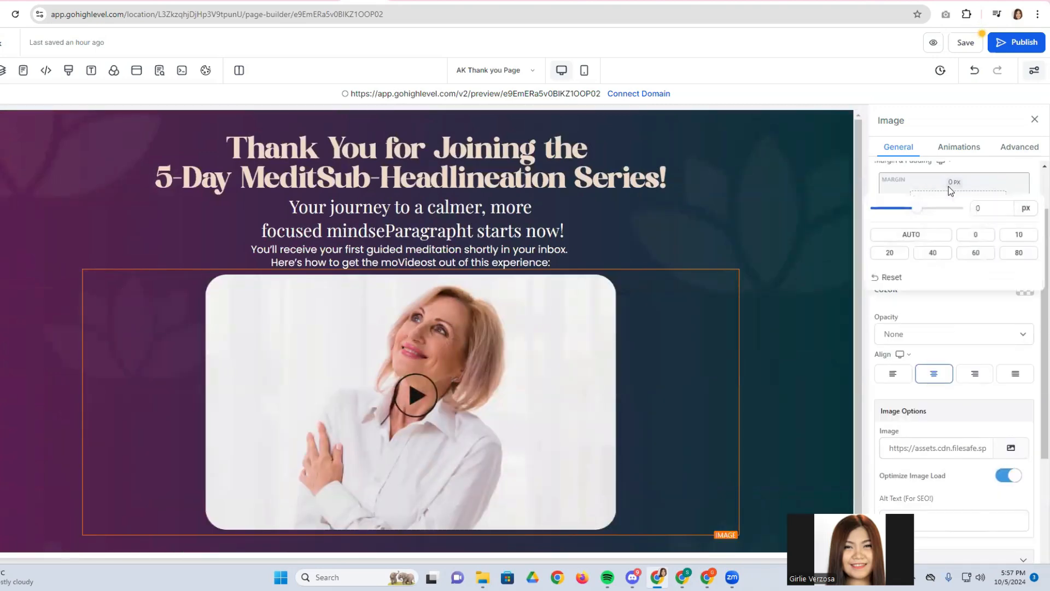
left_click(930, 253)
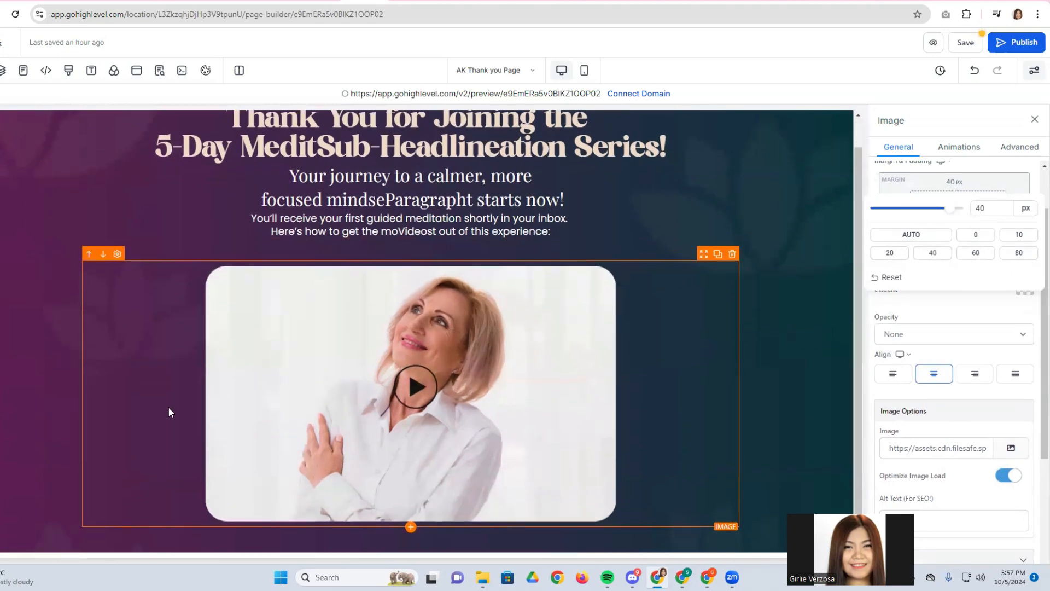
scroll(471, 454, "up", 1)
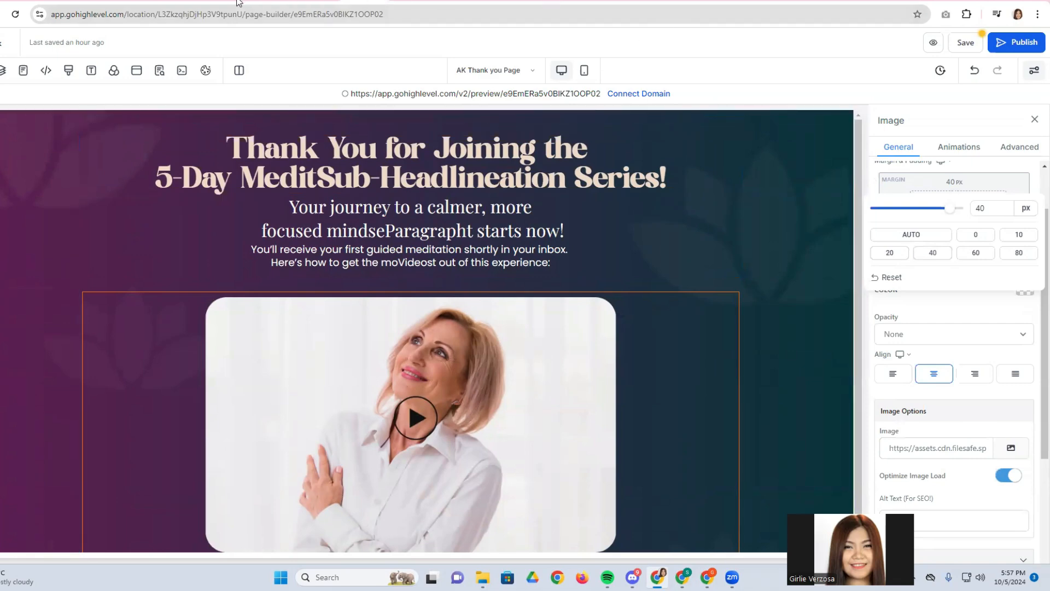
Add a Button element directly below the thumbnail image.
scroll(357, 359, "down", 1)
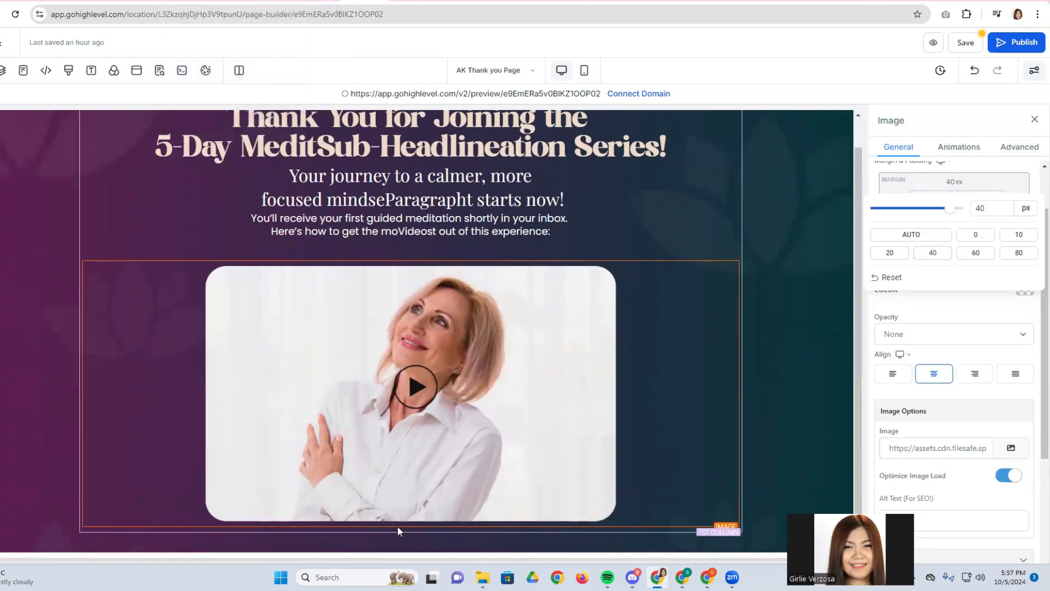
left_click(411, 527)
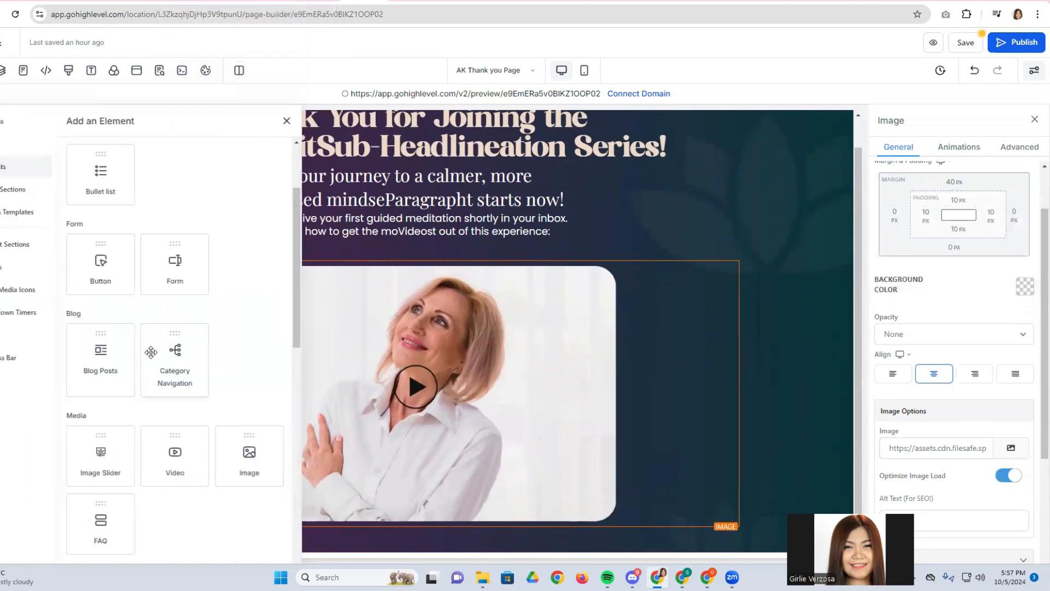
left_click_drag(121, 266, 435, 517)
Set the new button's background color to the Brown brand color.
scroll(1015, 309, "up", 8)
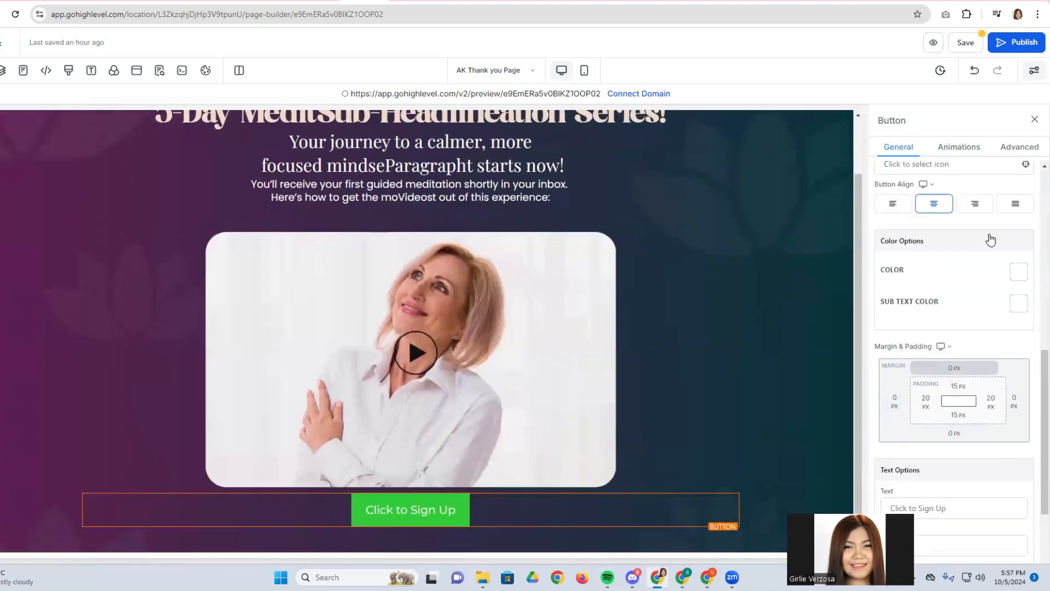
scroll(1012, 316, "up", 2)
left_click(1024, 235)
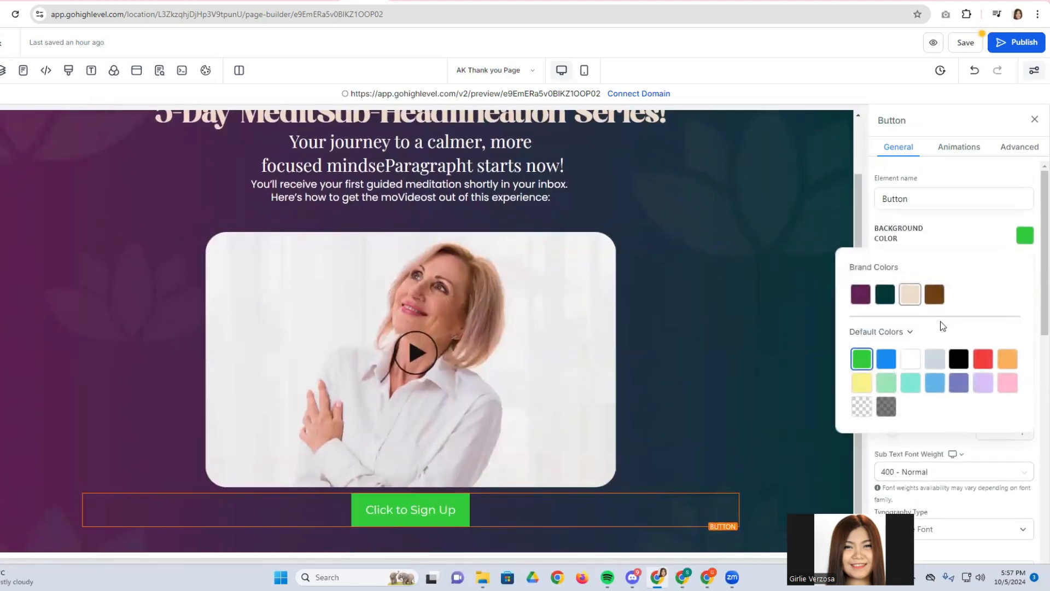
left_click(933, 298)
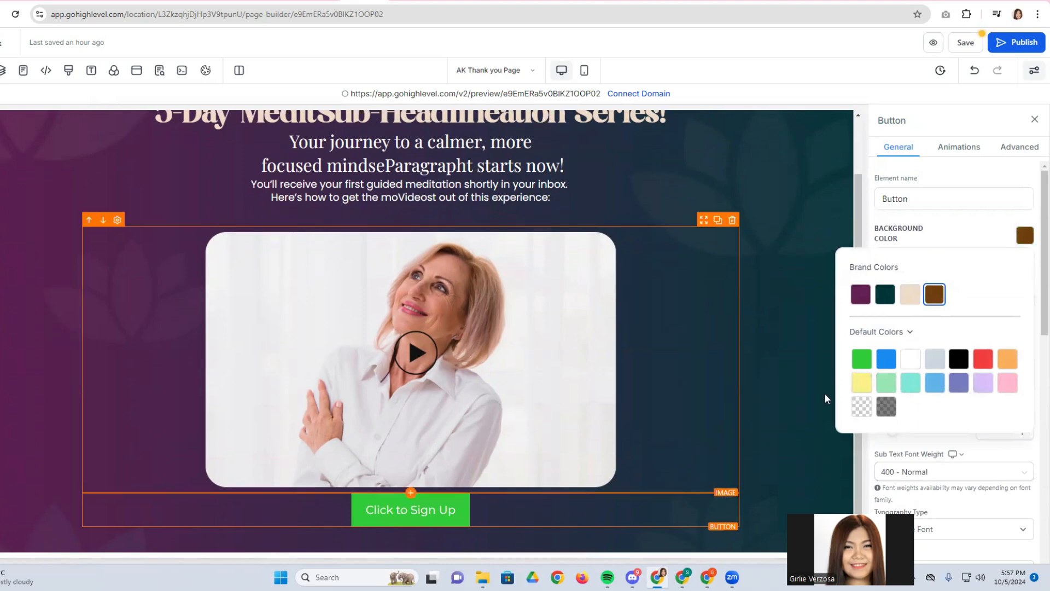
left_click(425, 521)
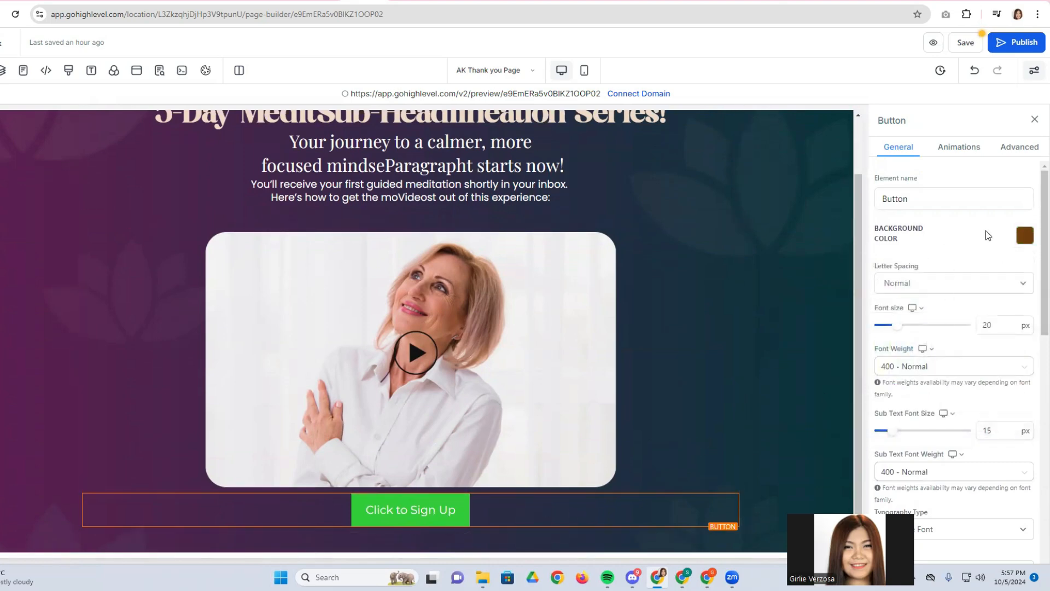
left_click(1025, 246)
left_click(935, 293)
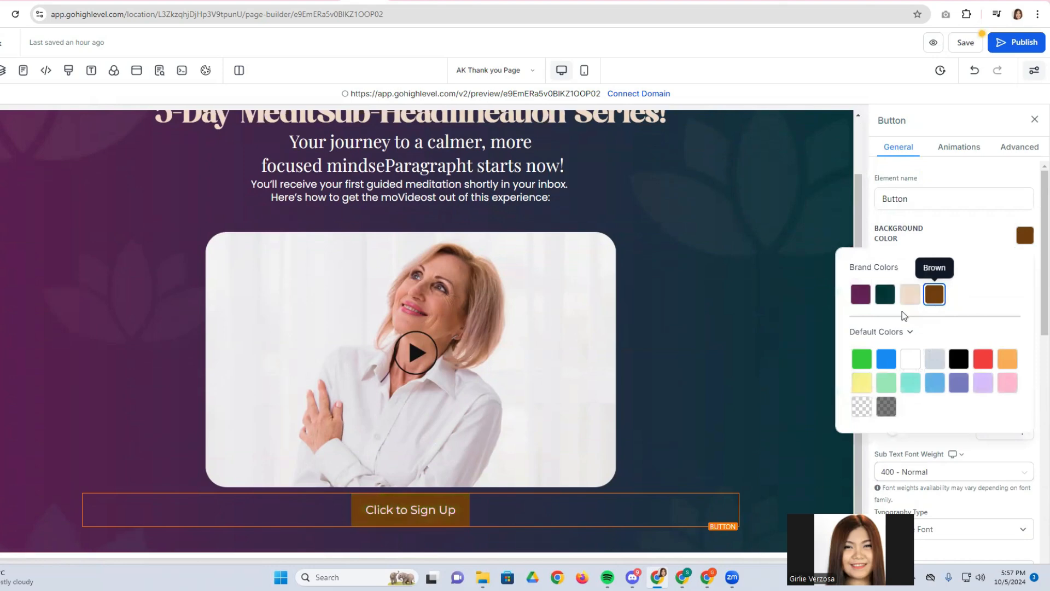
Rename the button element as "community".
double_click(936, 204)
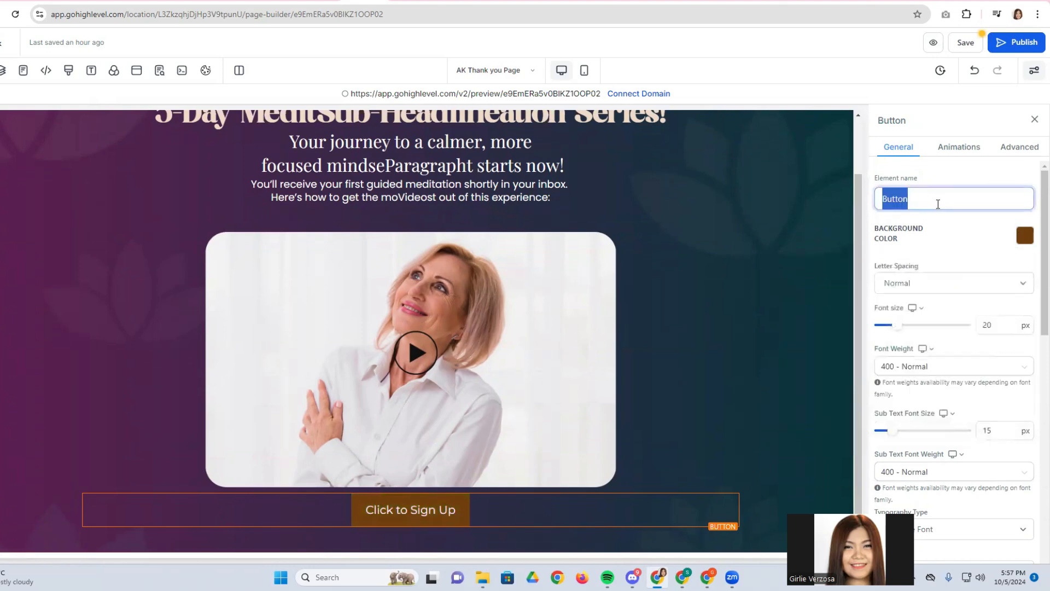
key("BackSpace")
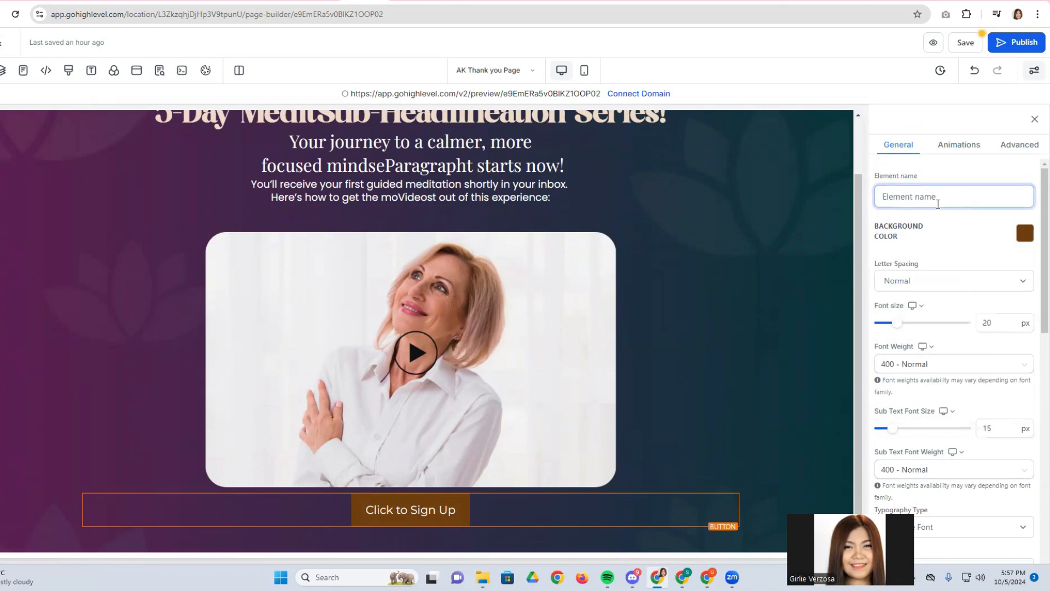
type("community")
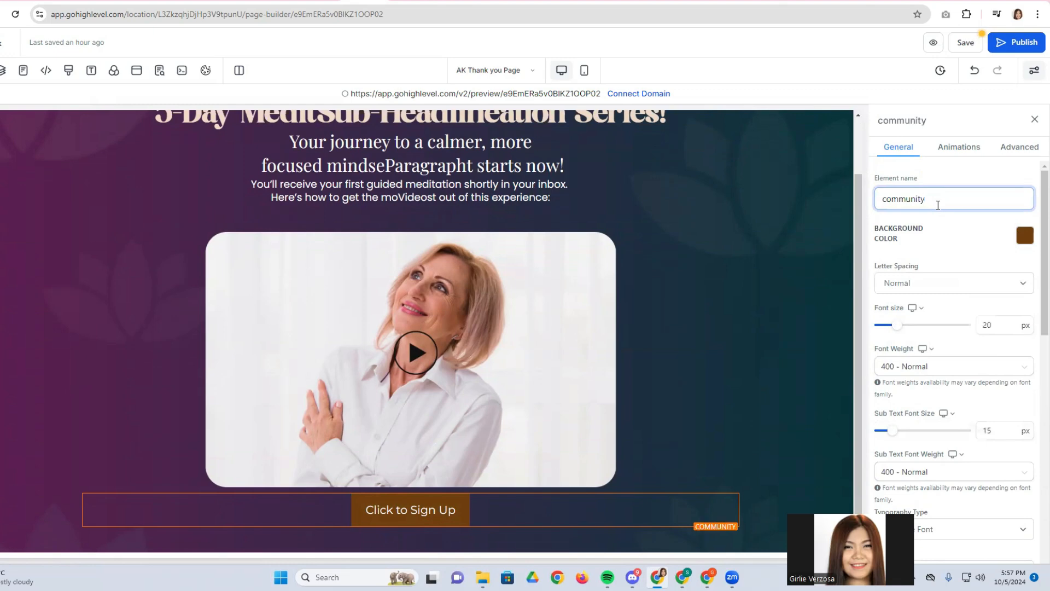
Replace the button's text with "JOIN OUR FREE COMMUNITY".
scroll(940, 441, "down", 6)
scroll(940, 454, "down", 4)
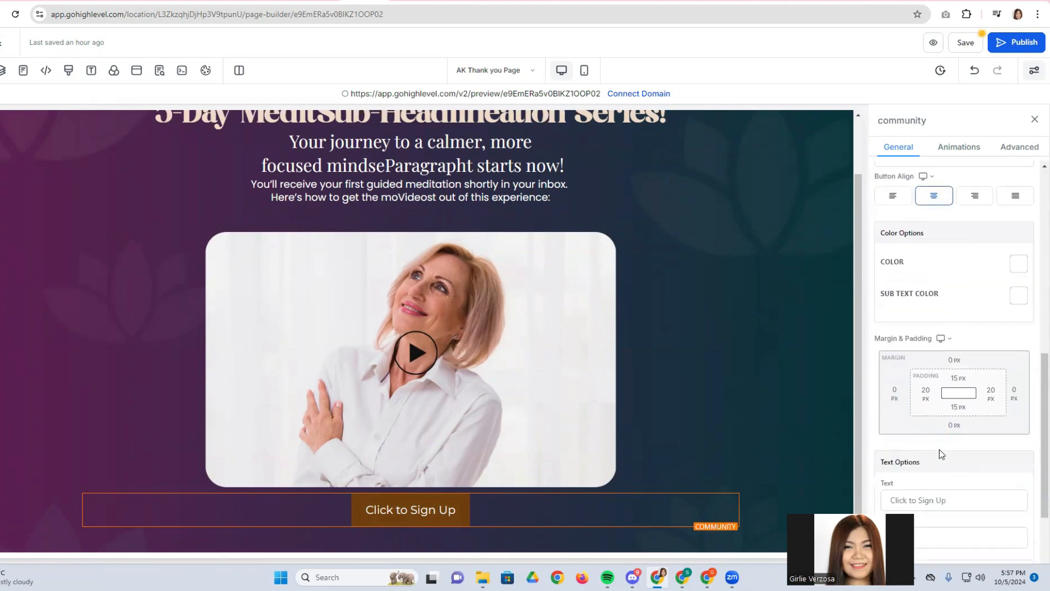
triple_click(936, 392)
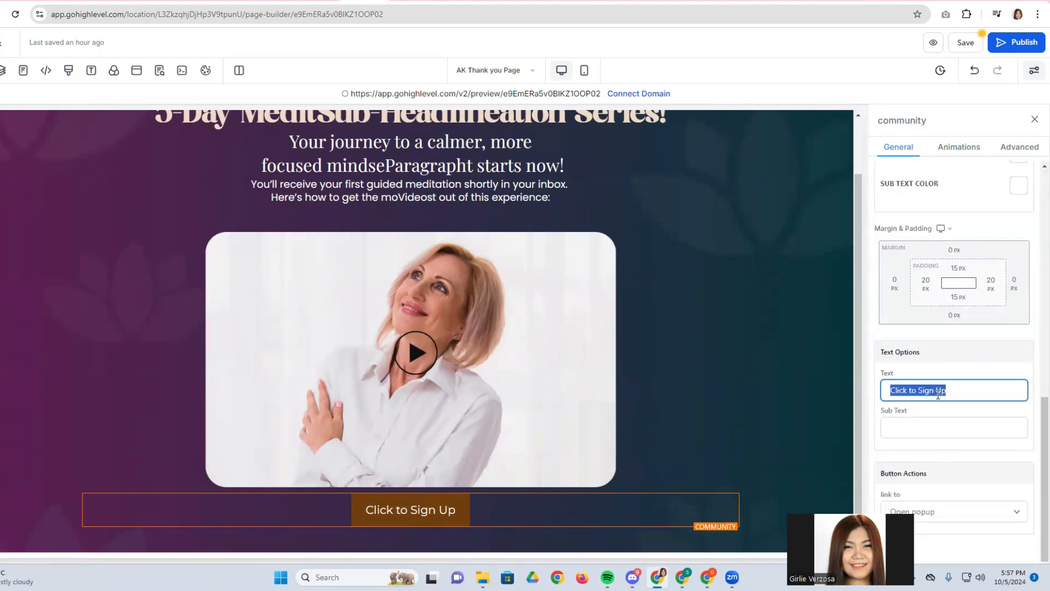
type("JOIN")
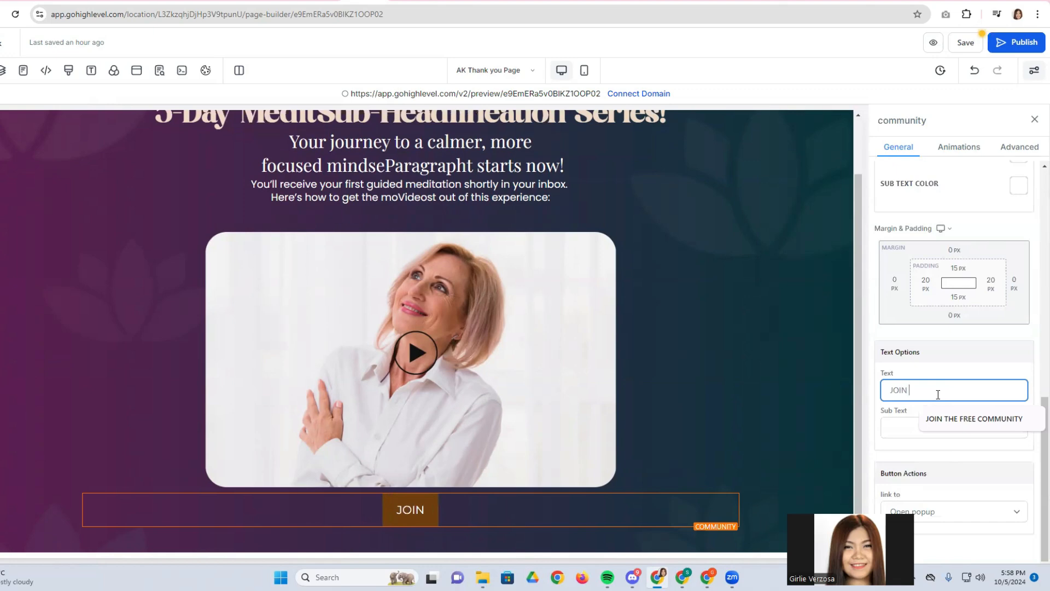
type(" OI")
key("BackSpace")
type("U")
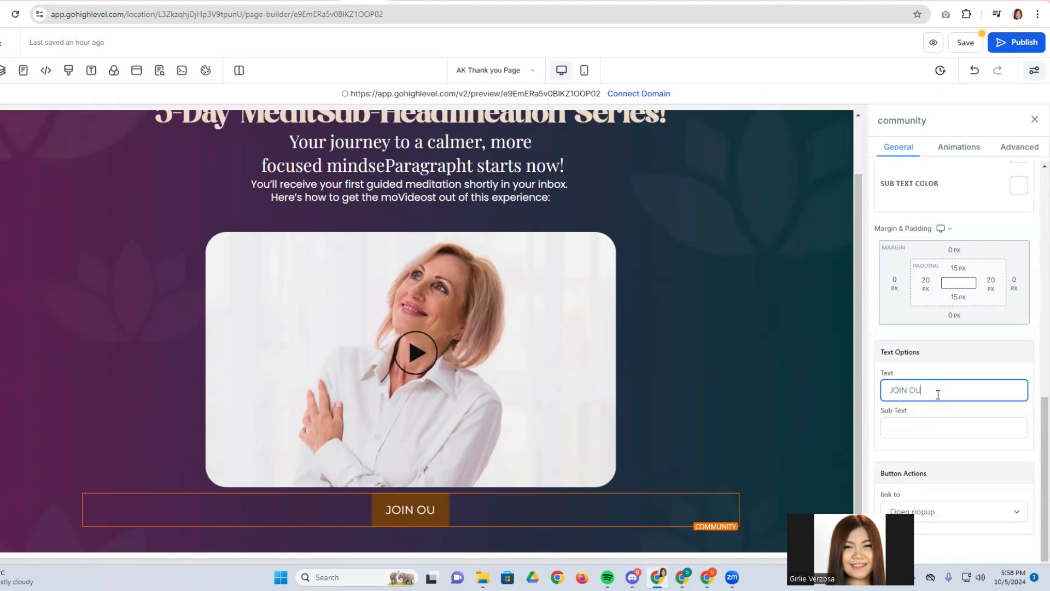
type("R F")
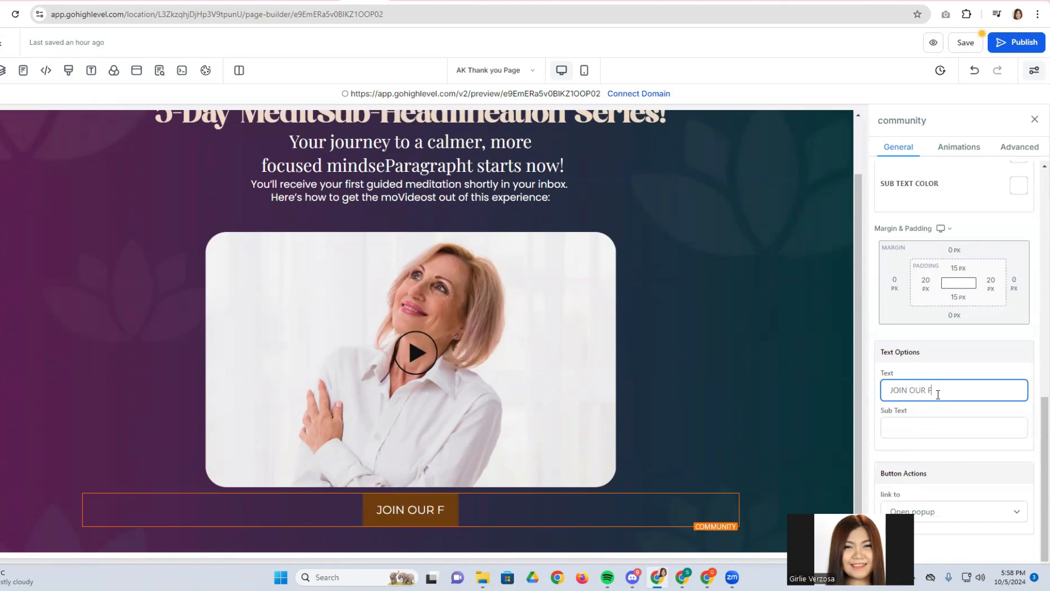
type("REE COMMUNITY")
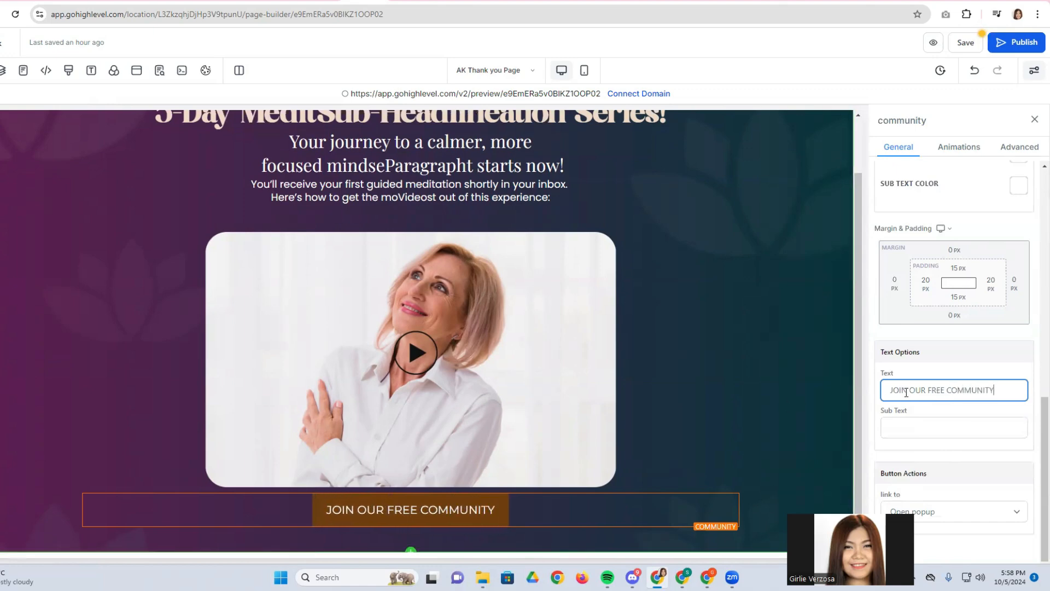
Switch the button's typography type to Custom Font and choose Poppins as its font family.
scroll(938, 394, "up", 6)
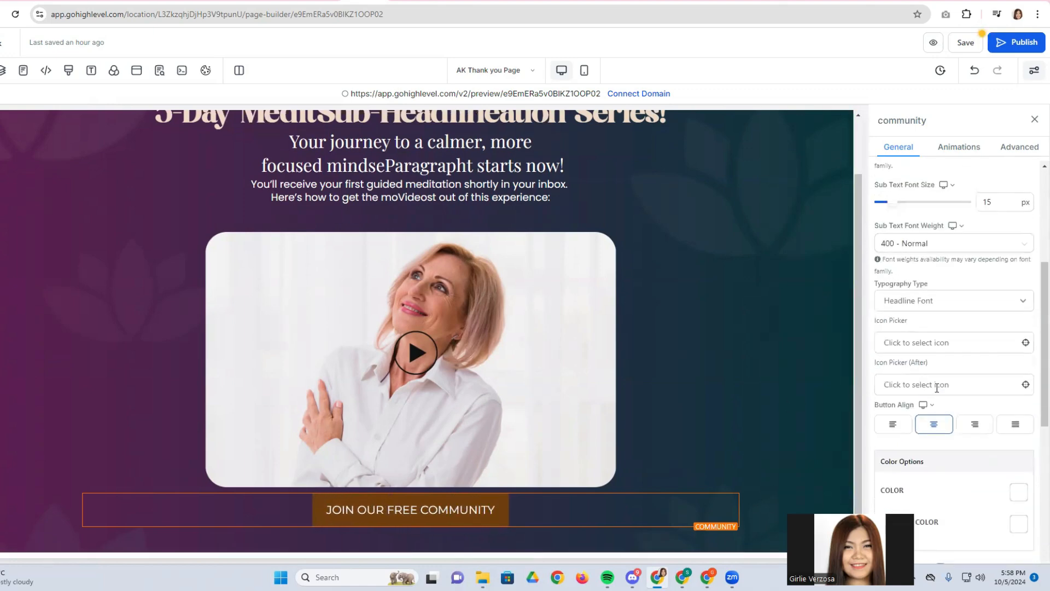
left_click(929, 302)
left_click(918, 346)
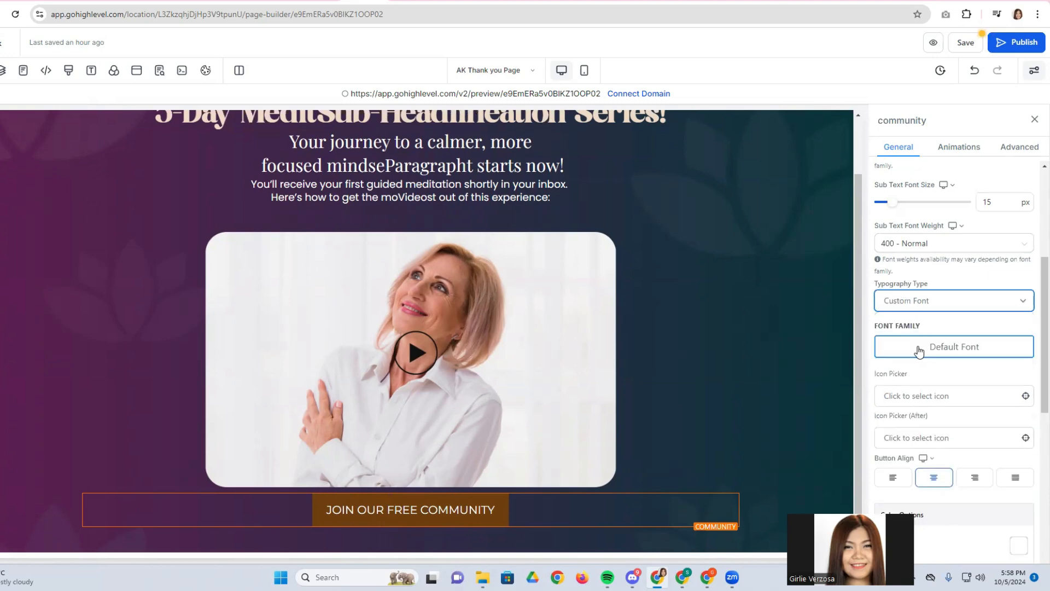
left_click(912, 347)
left_click(395, 316)
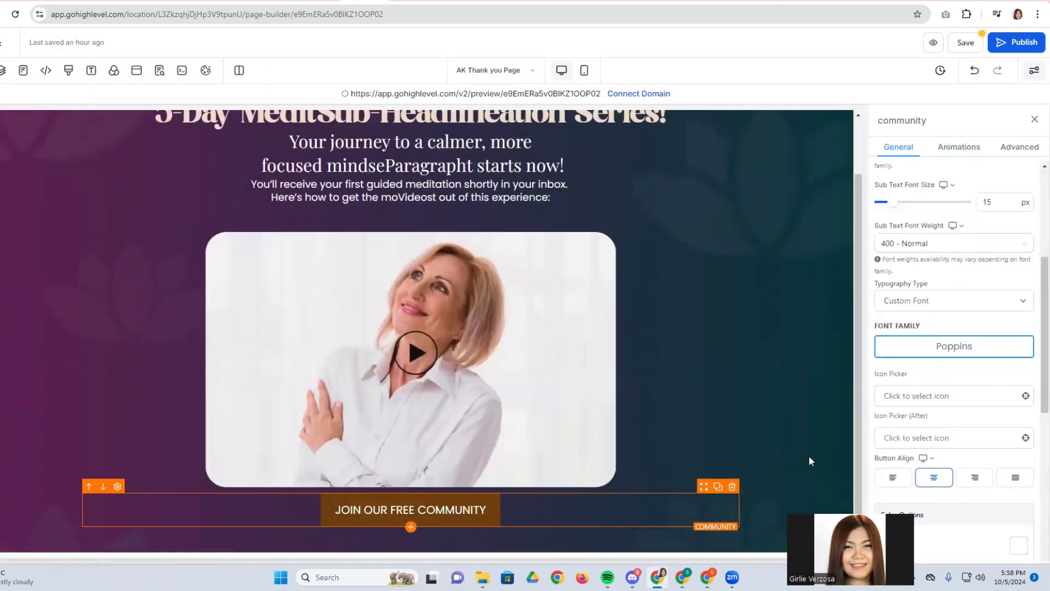
Set the button's top margin to 20 px to space it from the image above.
scroll(925, 383, "down", 4)
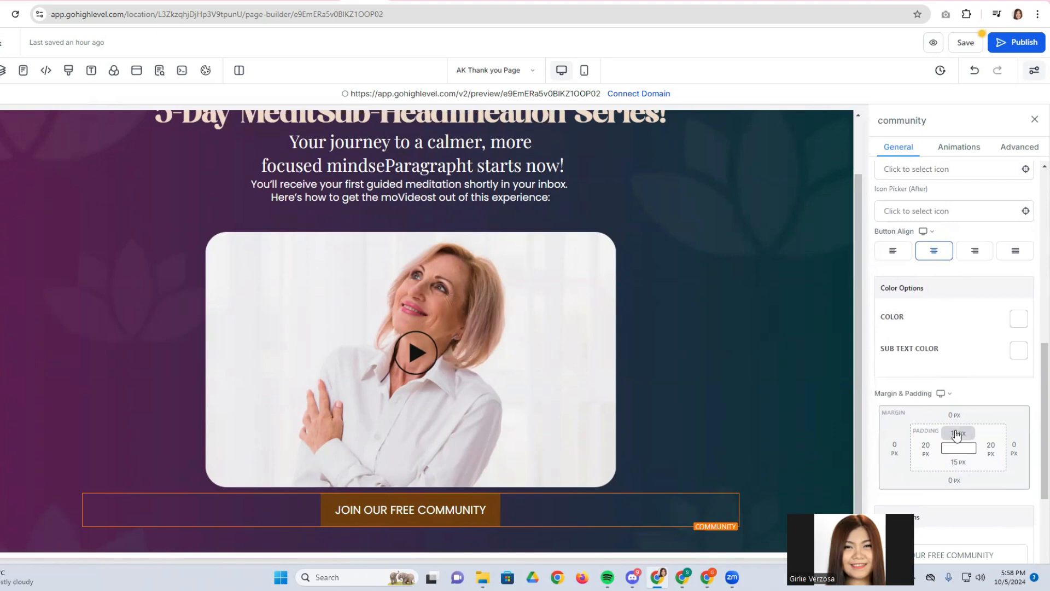
left_click(953, 416)
left_click(889, 487)
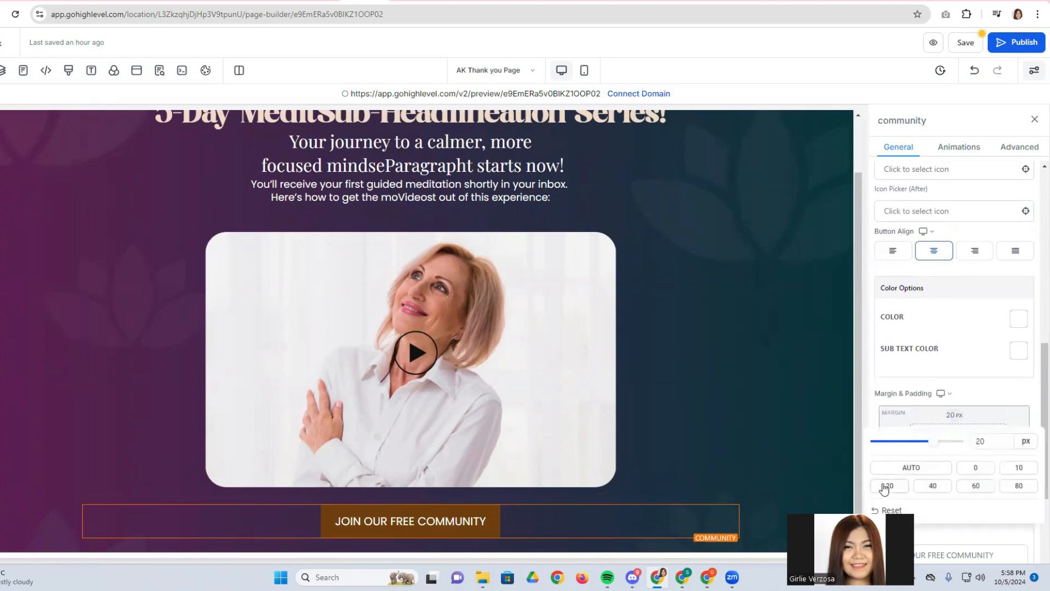
scroll(522, 485, "up", 1)
scroll(524, 484, "down", 1)
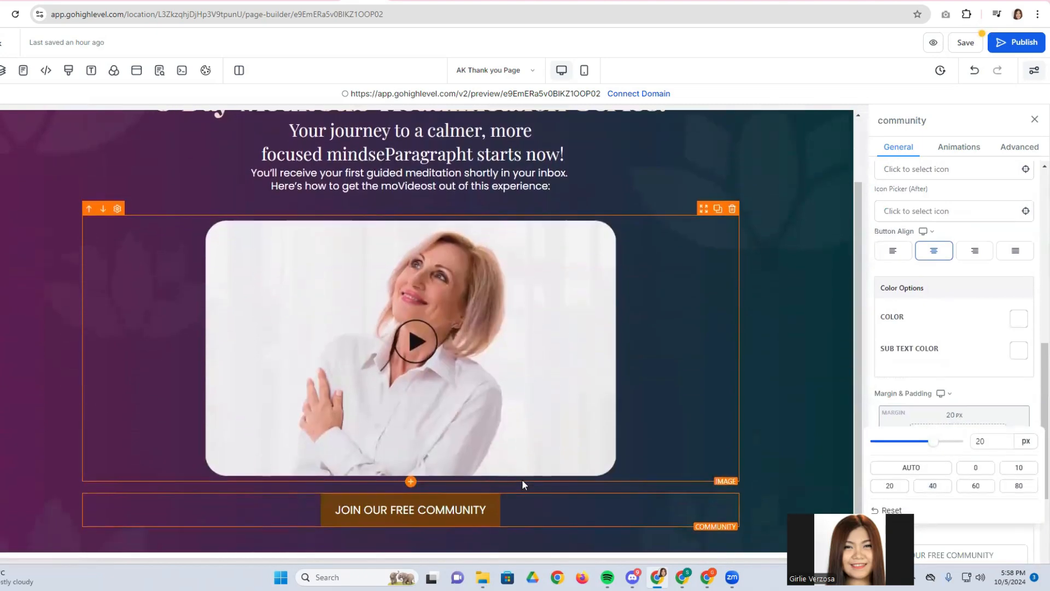
right_click(587, 438)
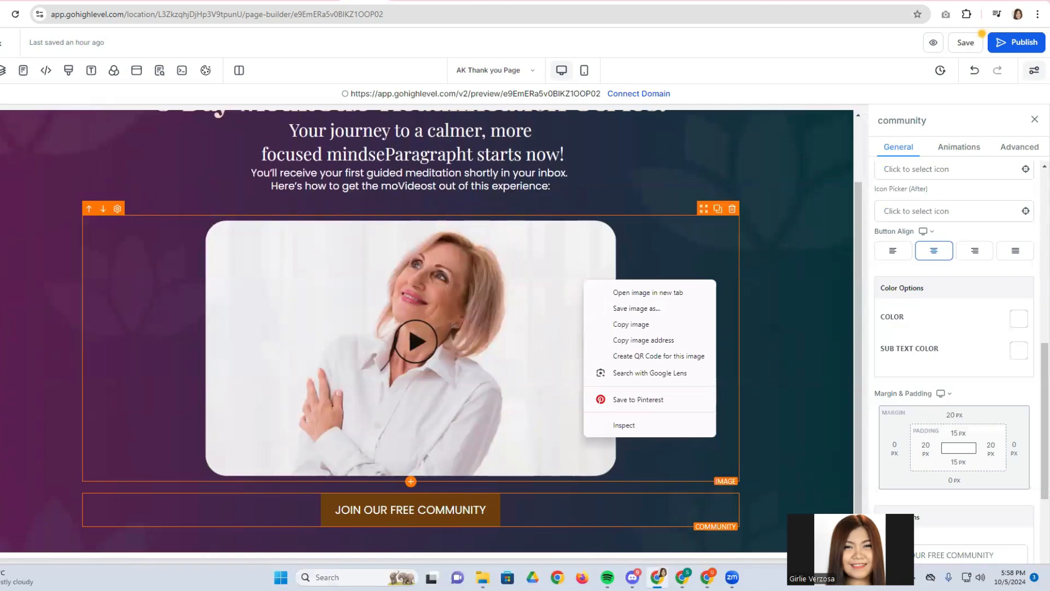
Insert the saved footer section template below the thank-you page's community button section.
left_click(1, 538)
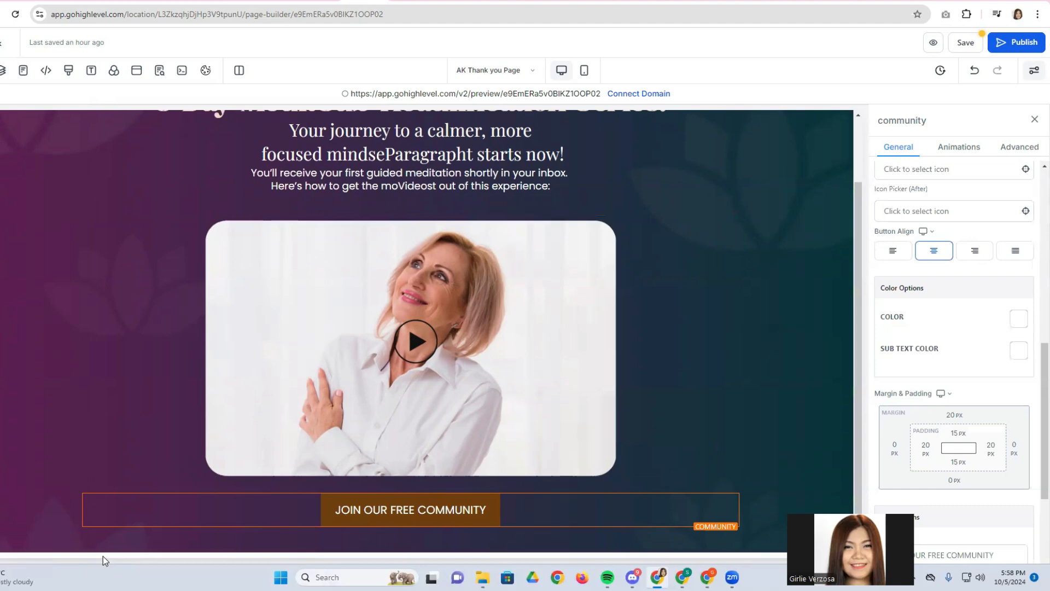
left_click(389, 552)
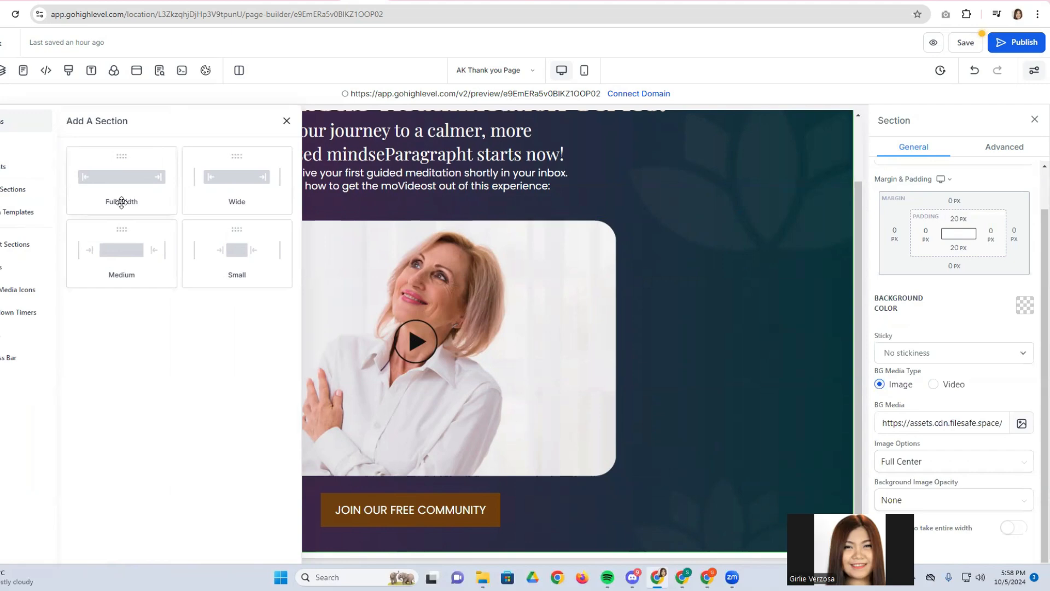
left_click(10, 216)
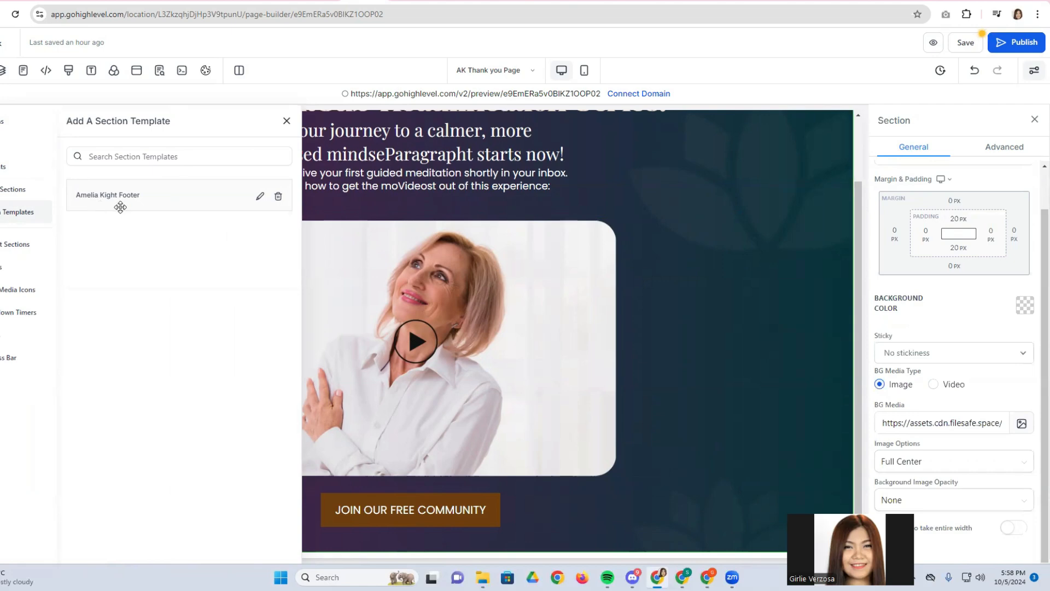
left_click_drag(118, 199, 467, 555)
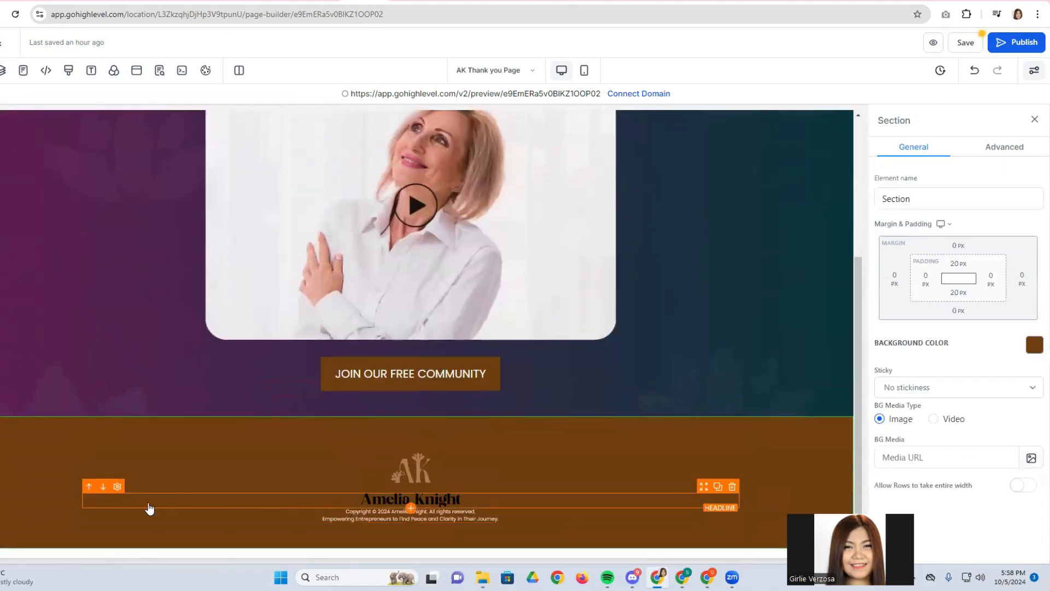
Set the text color of the footer's brand-name headline to the brand color Beige.
triple_click(411, 501)
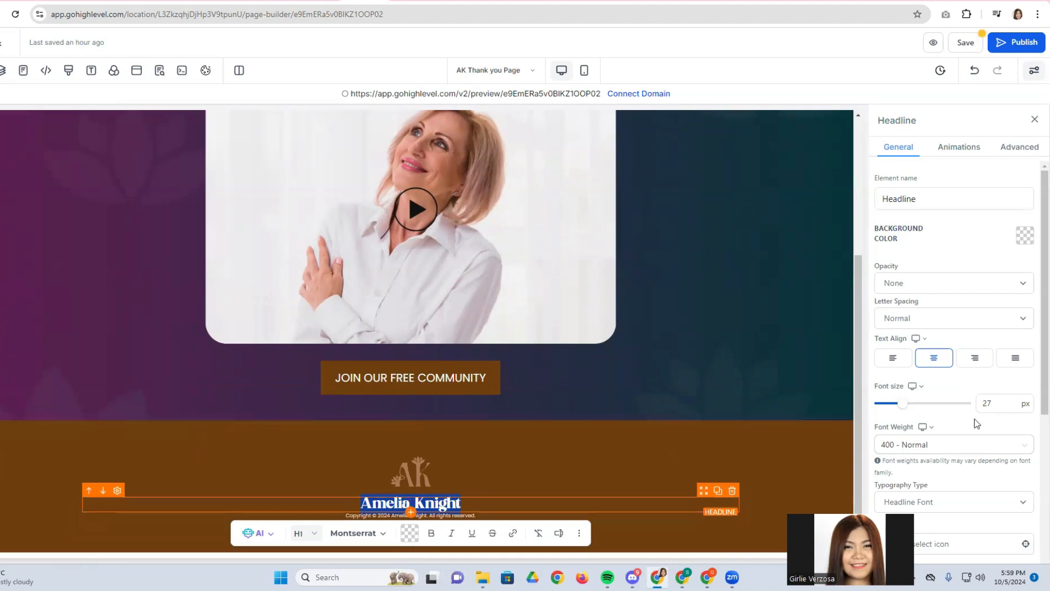
left_click(564, 481)
double_click(443, 508)
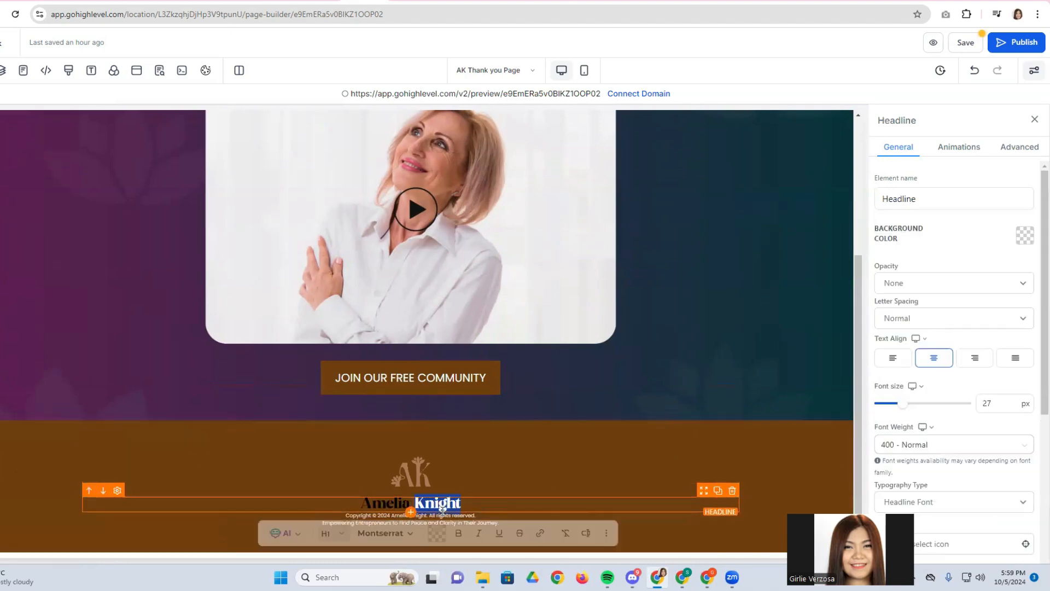
triple_click(443, 509)
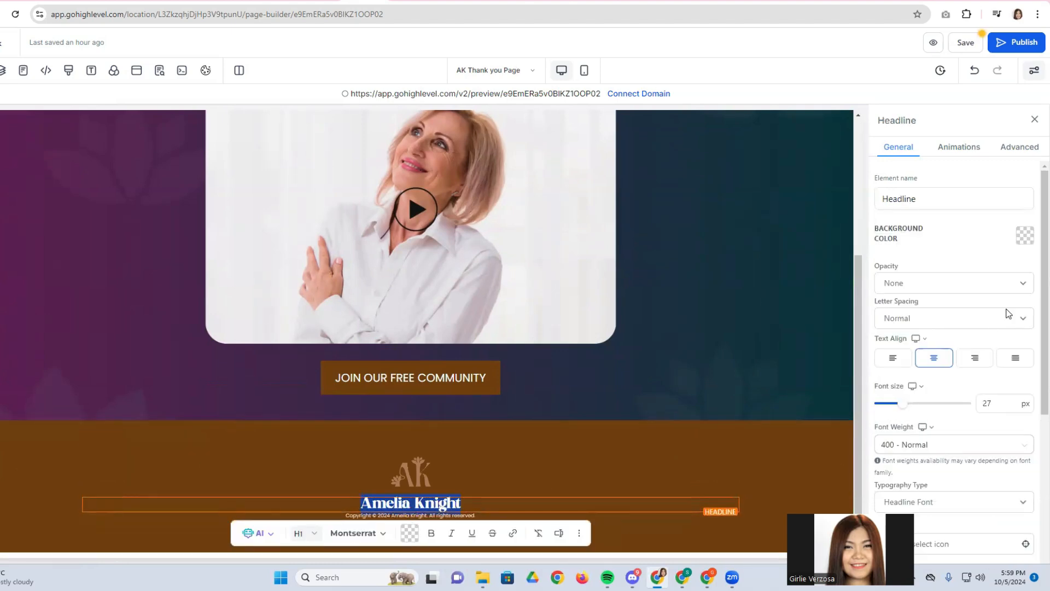
scroll(967, 456, "down", 4)
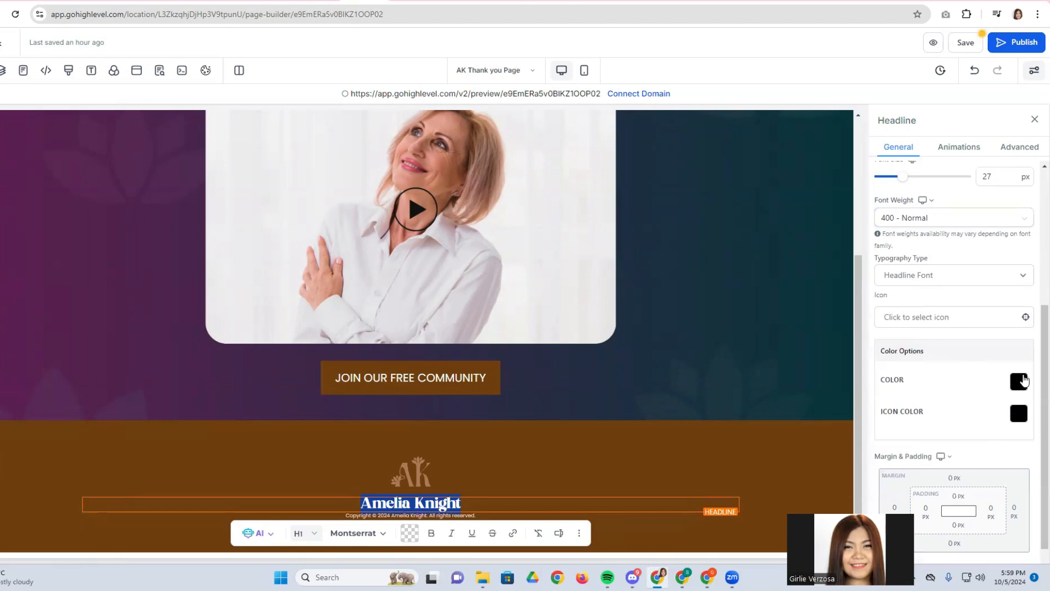
left_click(1023, 382)
left_click(903, 231)
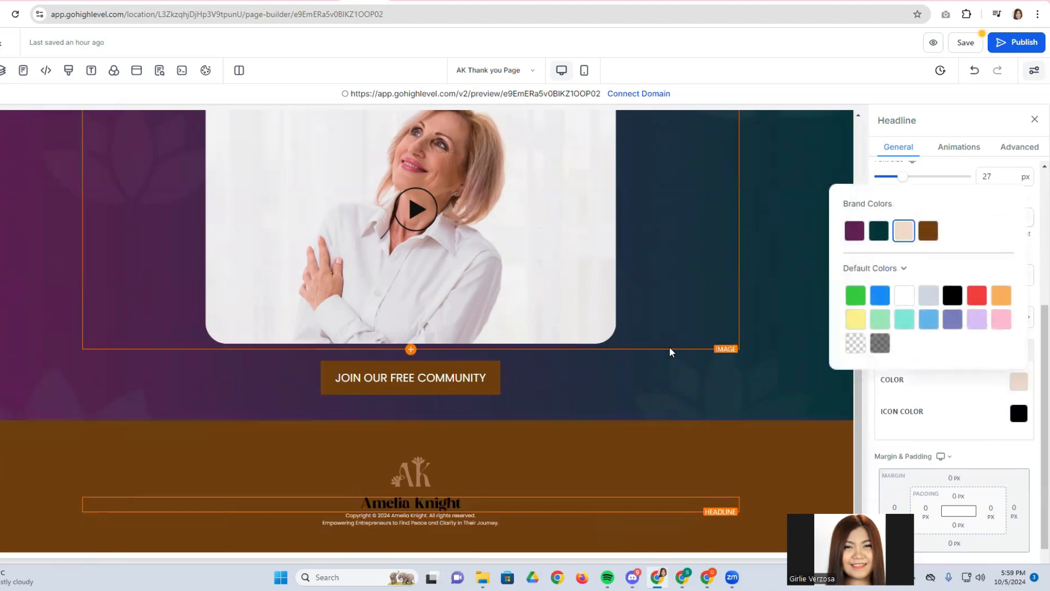
left_click(899, 240)
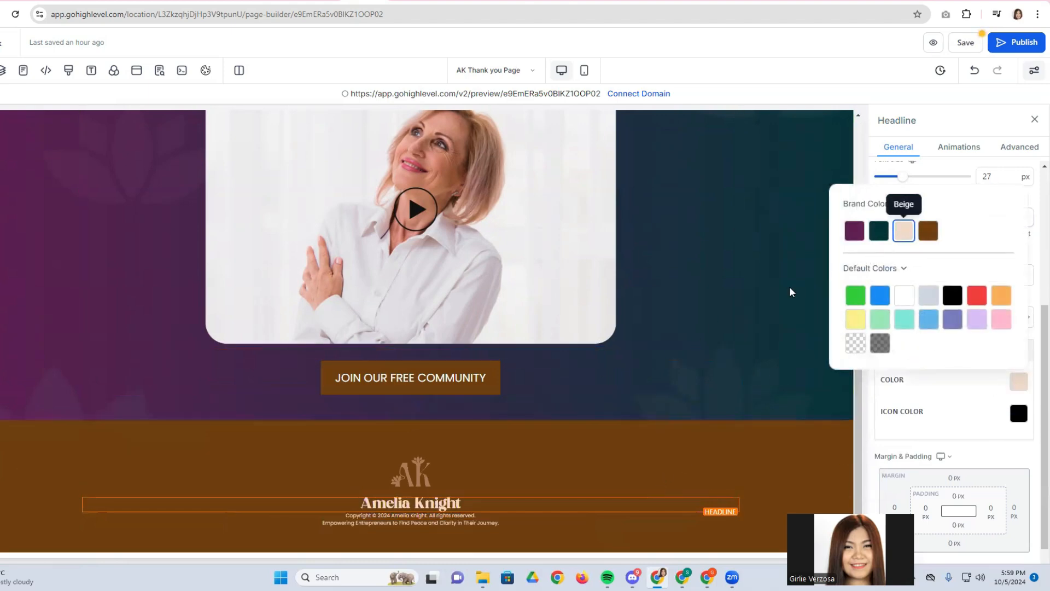
left_click(790, 475)
Save the thank-you page, dismiss the SEO meta data settings and return to the funnel's steps overview.
scroll(787, 476, "up", 4)
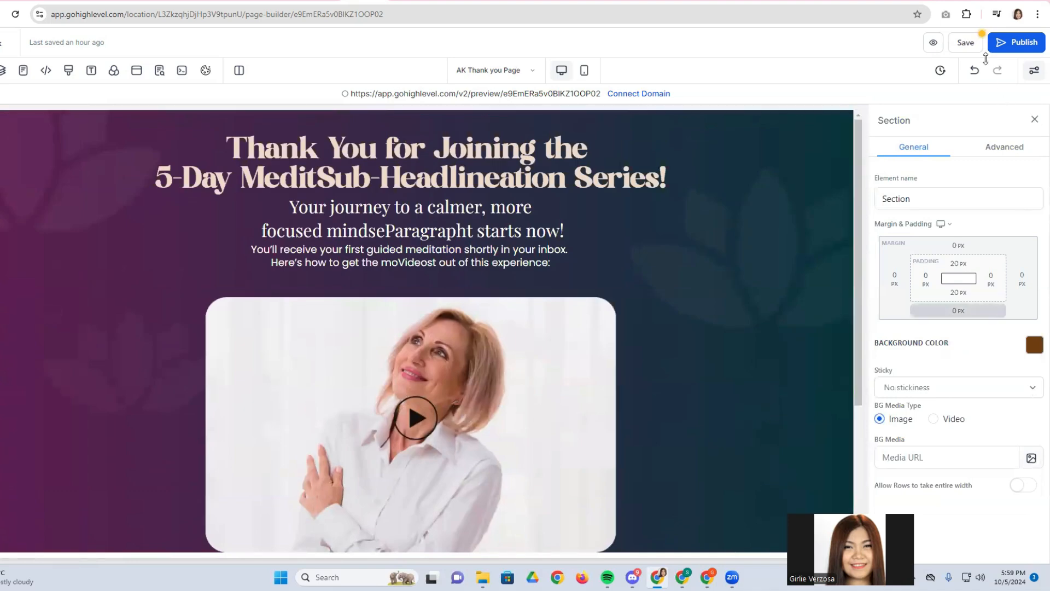
left_click(966, 44)
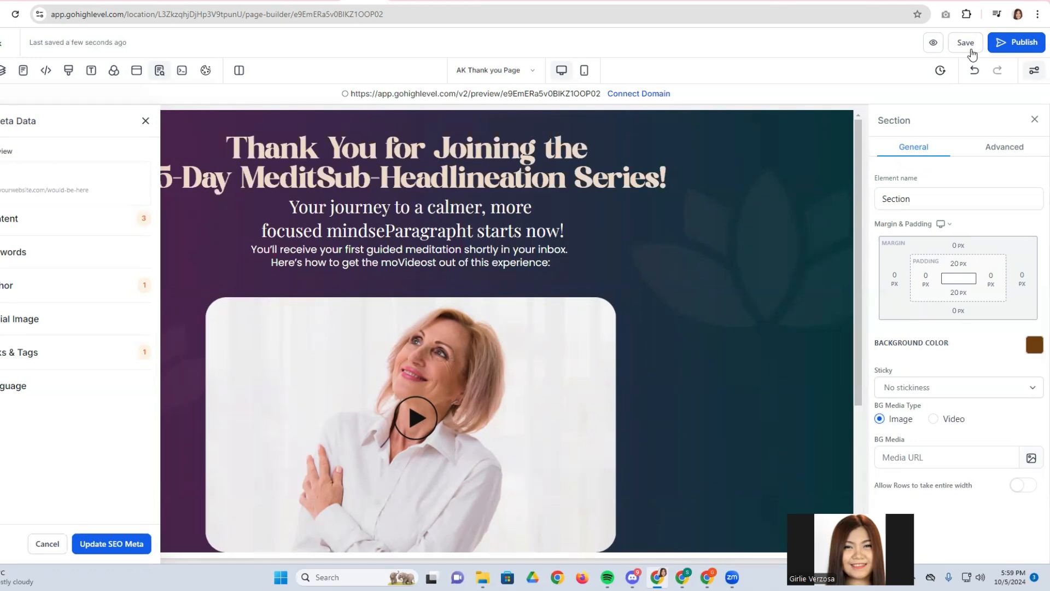
left_click(146, 120)
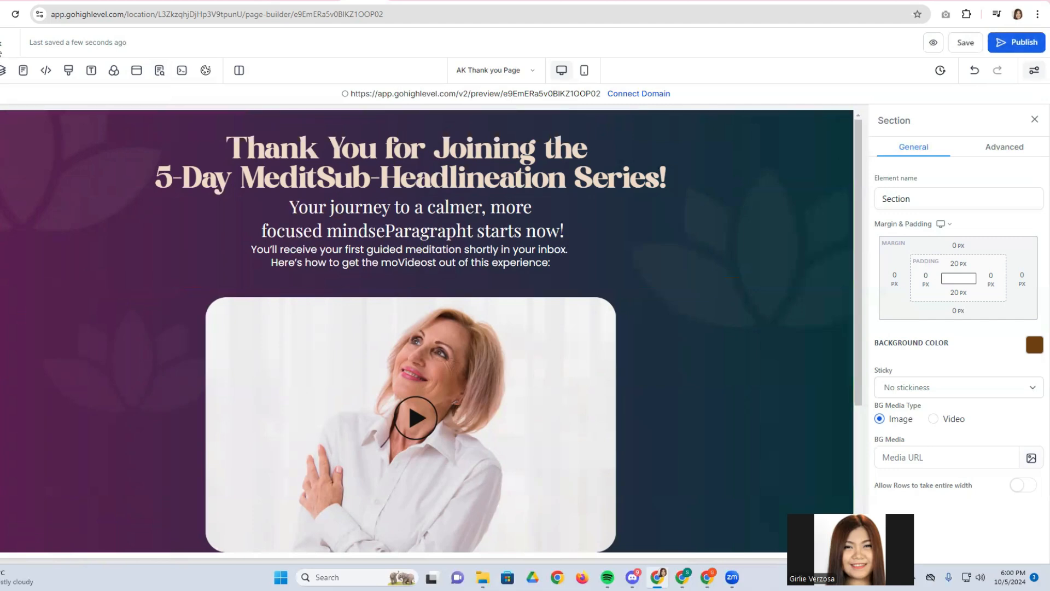
left_click(2, 48)
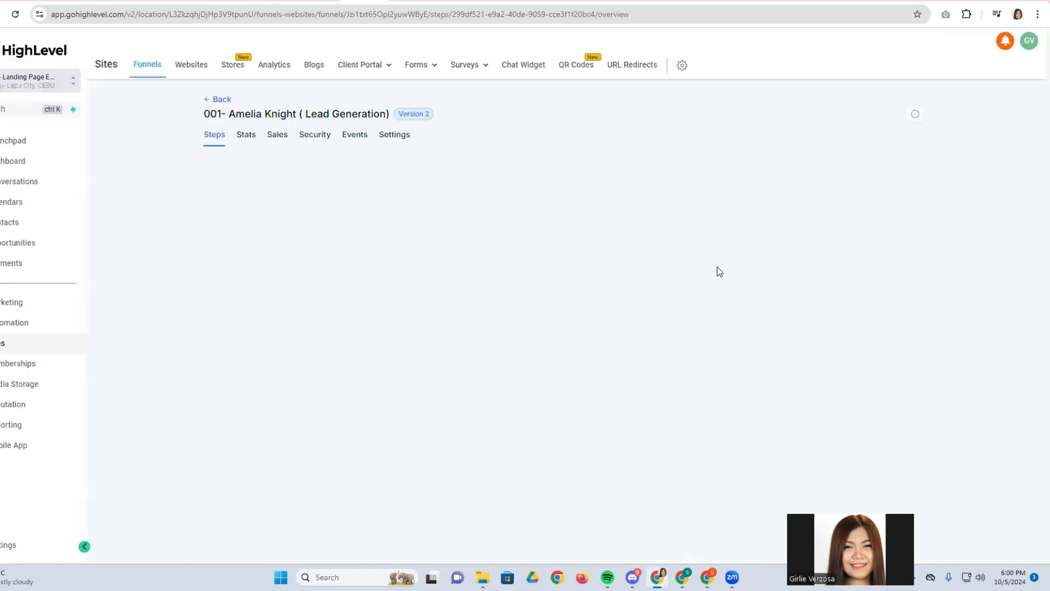
Open the AK Optin page preview and examine its sections from the hero down the page.
left_click(263, 207)
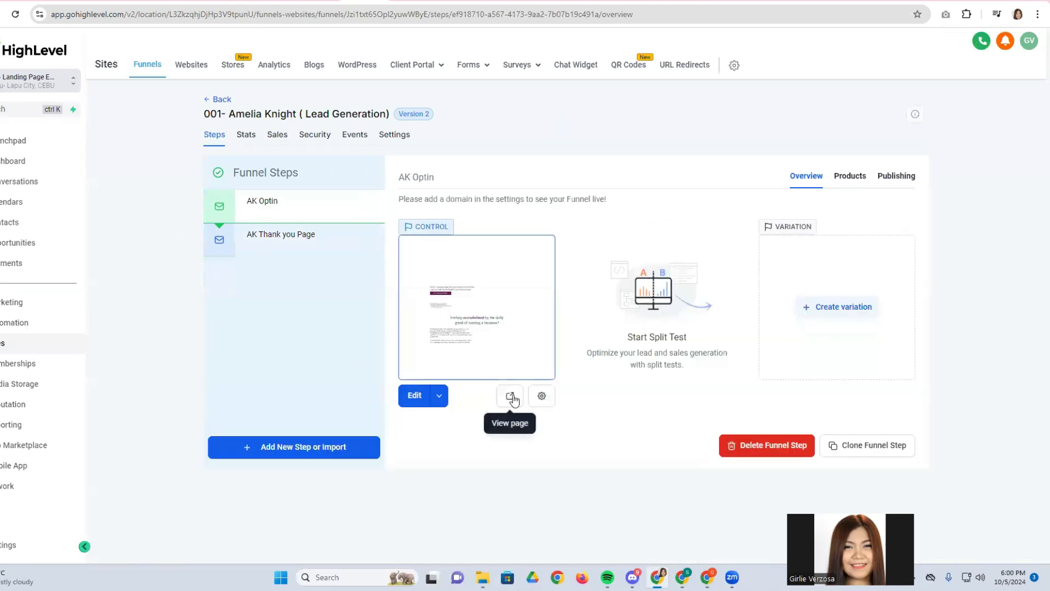
left_click(511, 396)
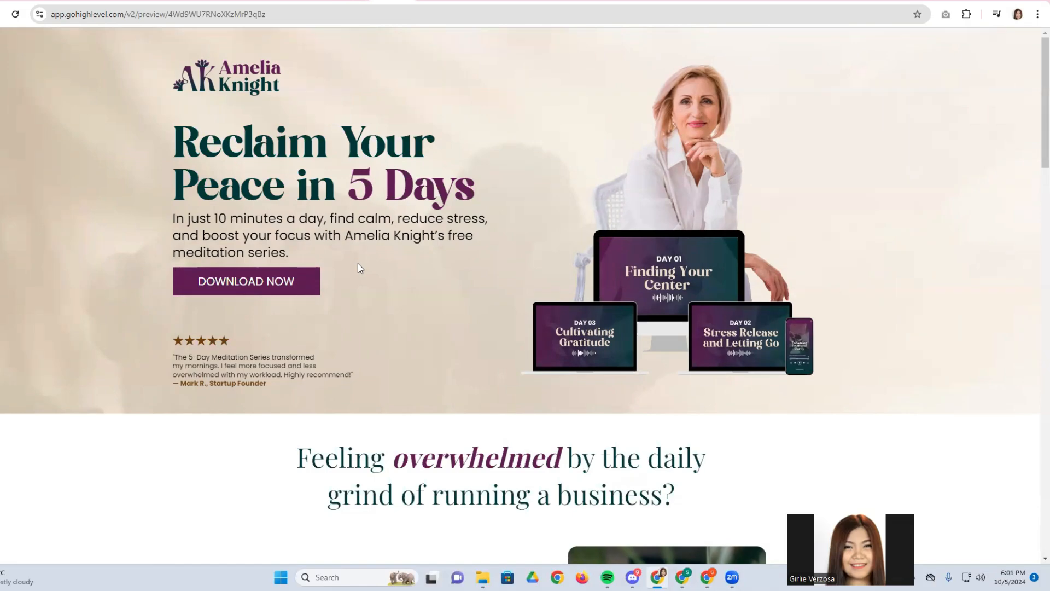
scroll(359, 268, "down", 4)
scroll(359, 268, "up", 4)
scroll(359, 267, "down", 20)
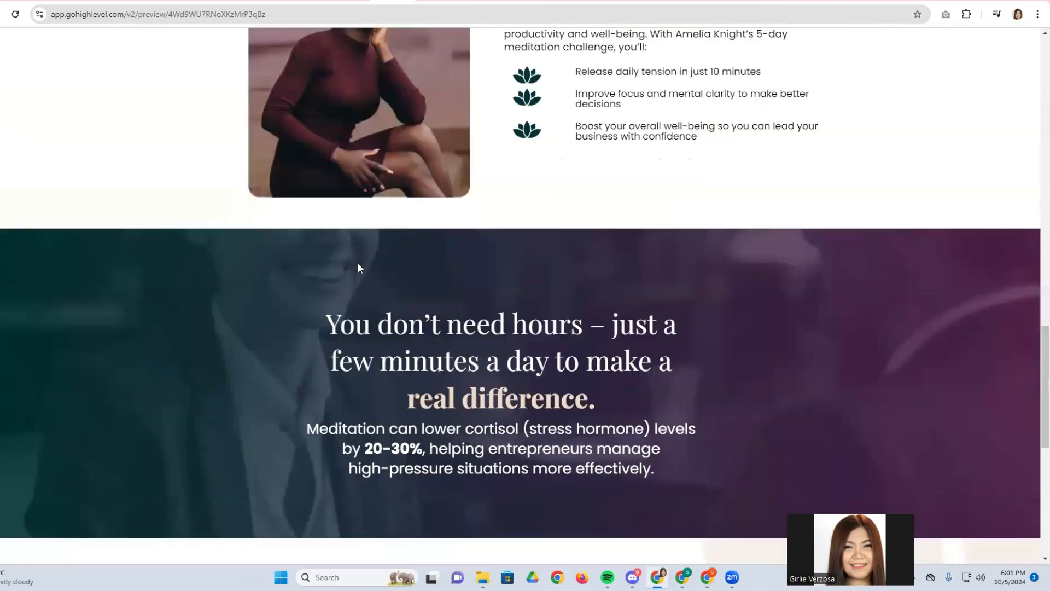
scroll(358, 268, "down", 7)
scroll(358, 268, "up", 10)
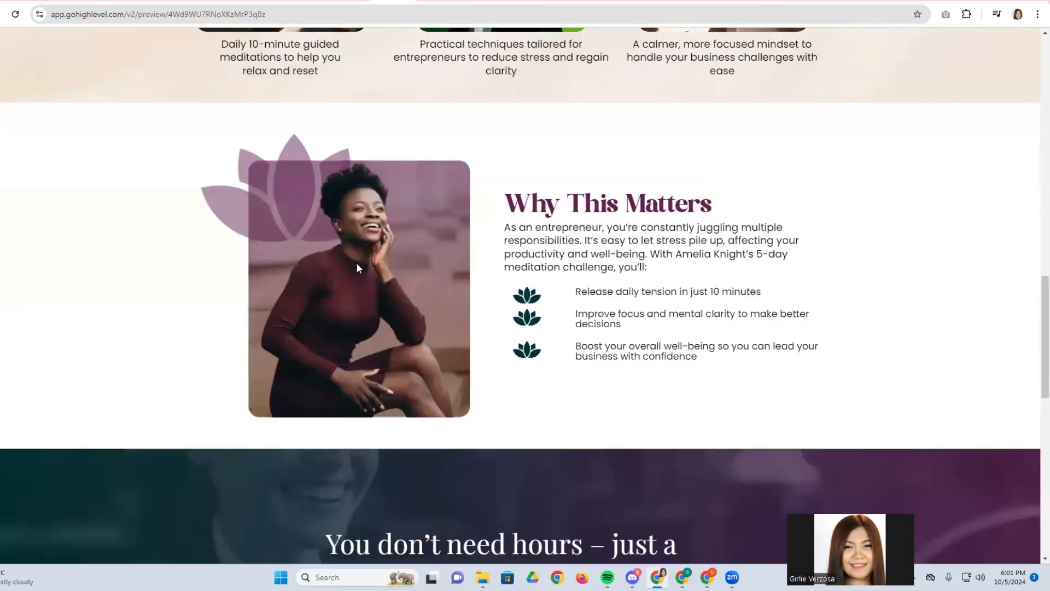
scroll(358, 266, "up", 10)
Open the opt-in form from the hero's DOWNLOAD NOW button, fill in the saved first name, last name, phone and email, and submit it.
left_click(268, 280)
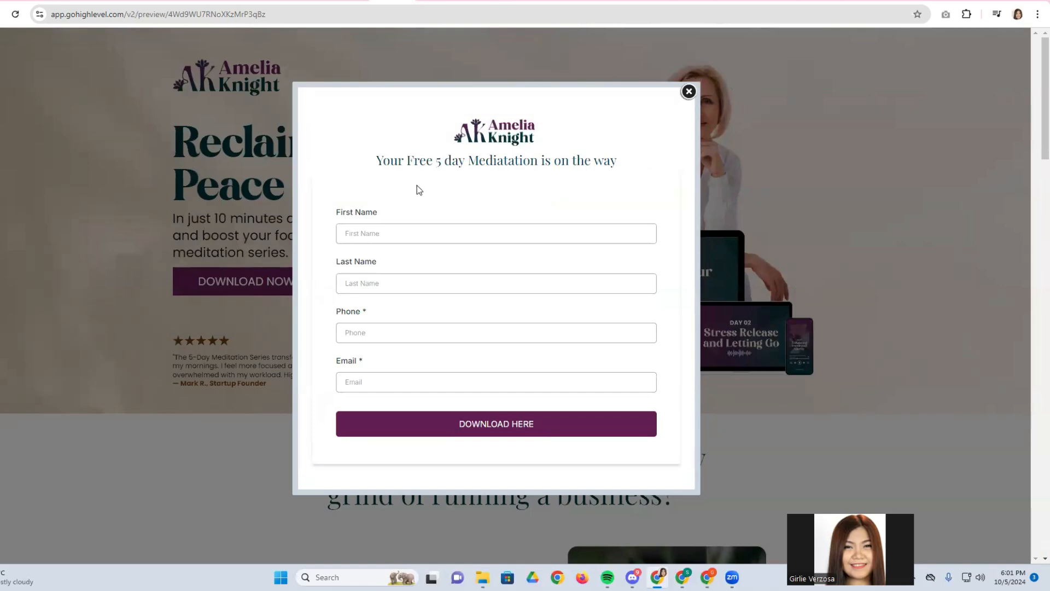
left_click(383, 239)
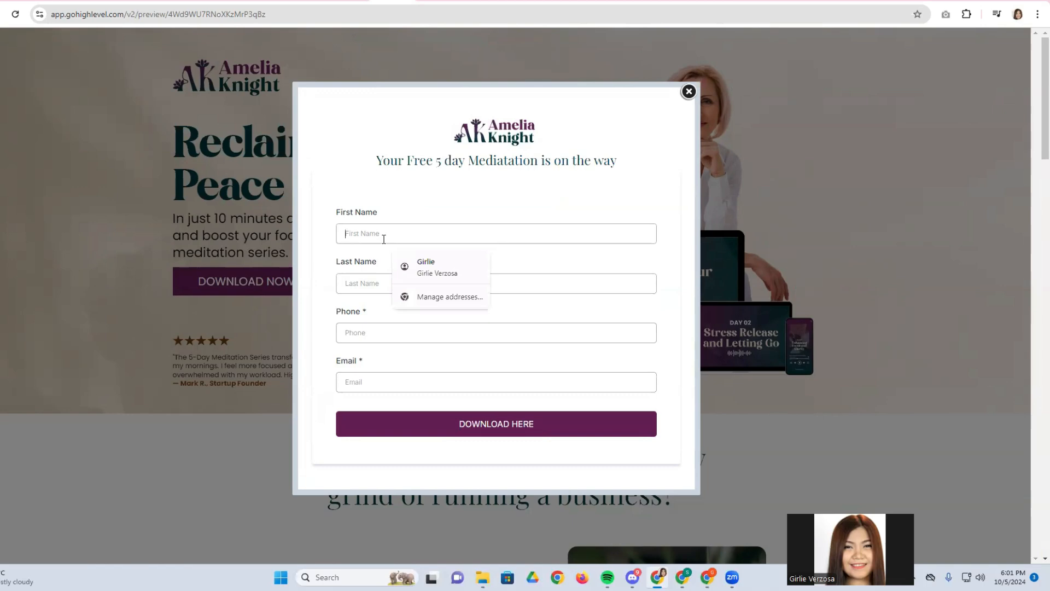
left_click(418, 266)
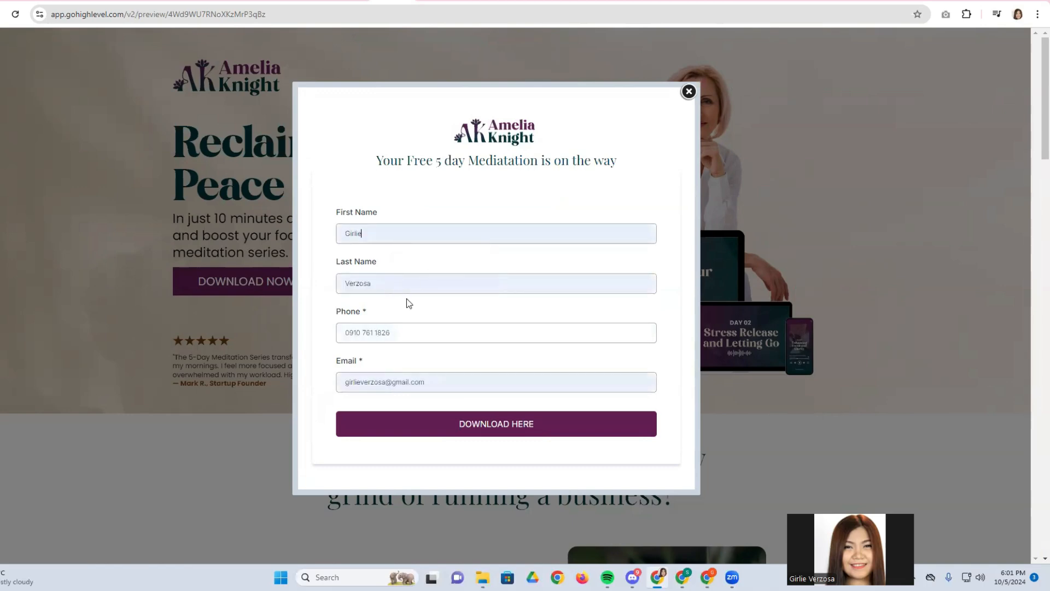
left_click(418, 424)
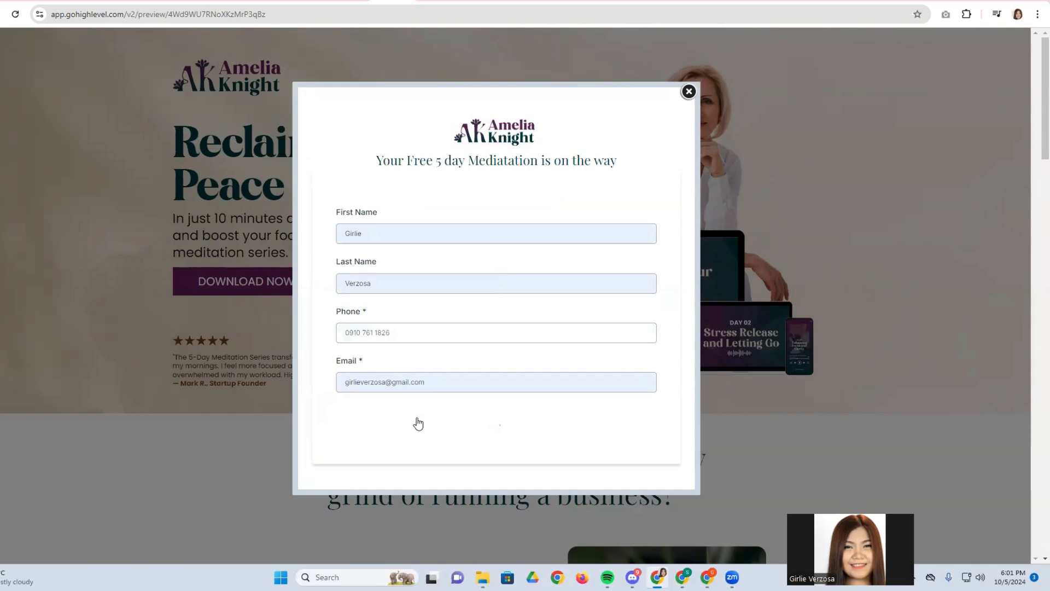